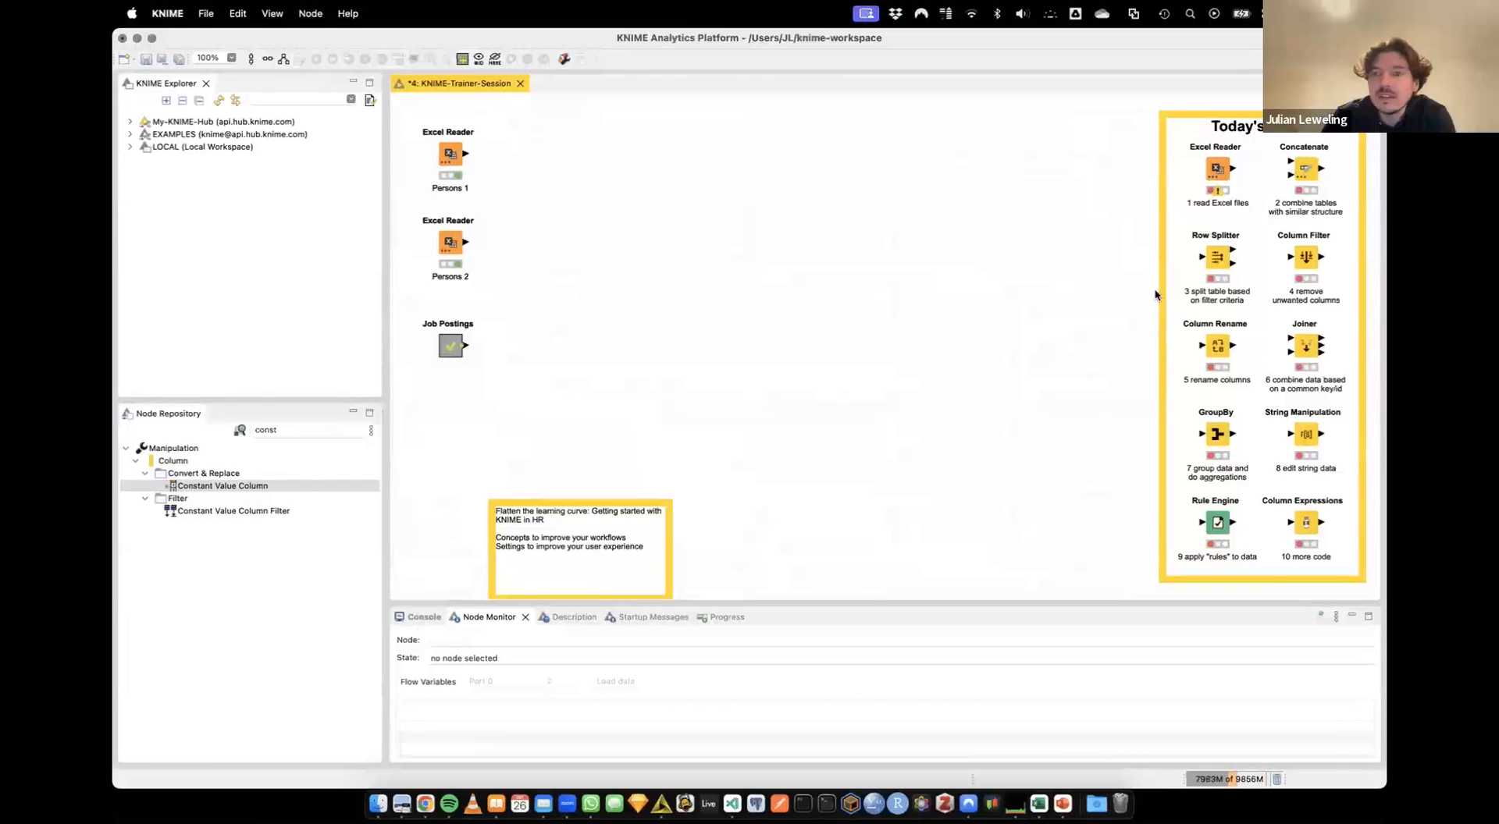
left_click(1223, 181)
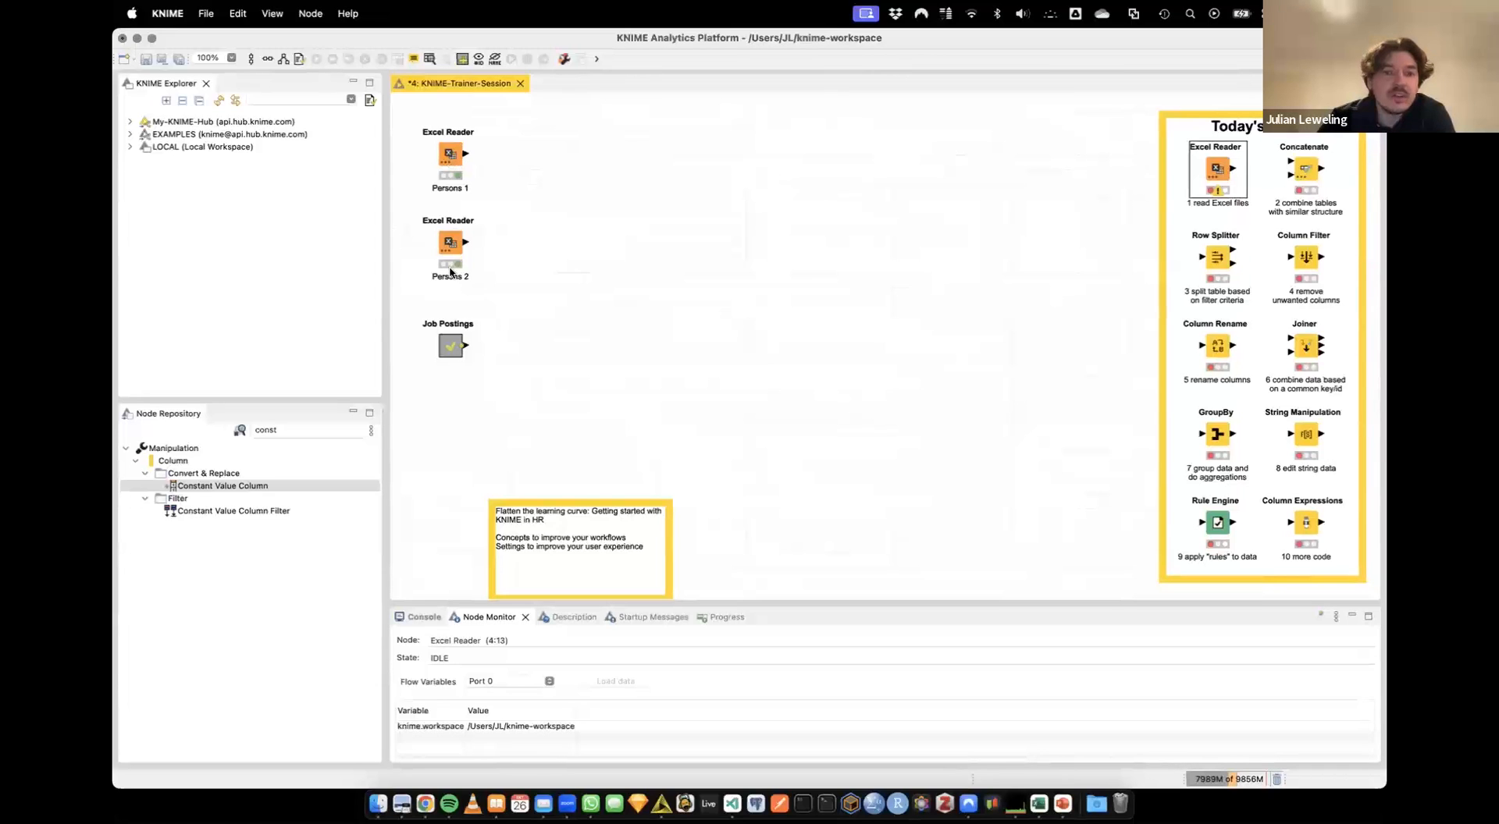
left_click(449, 341)
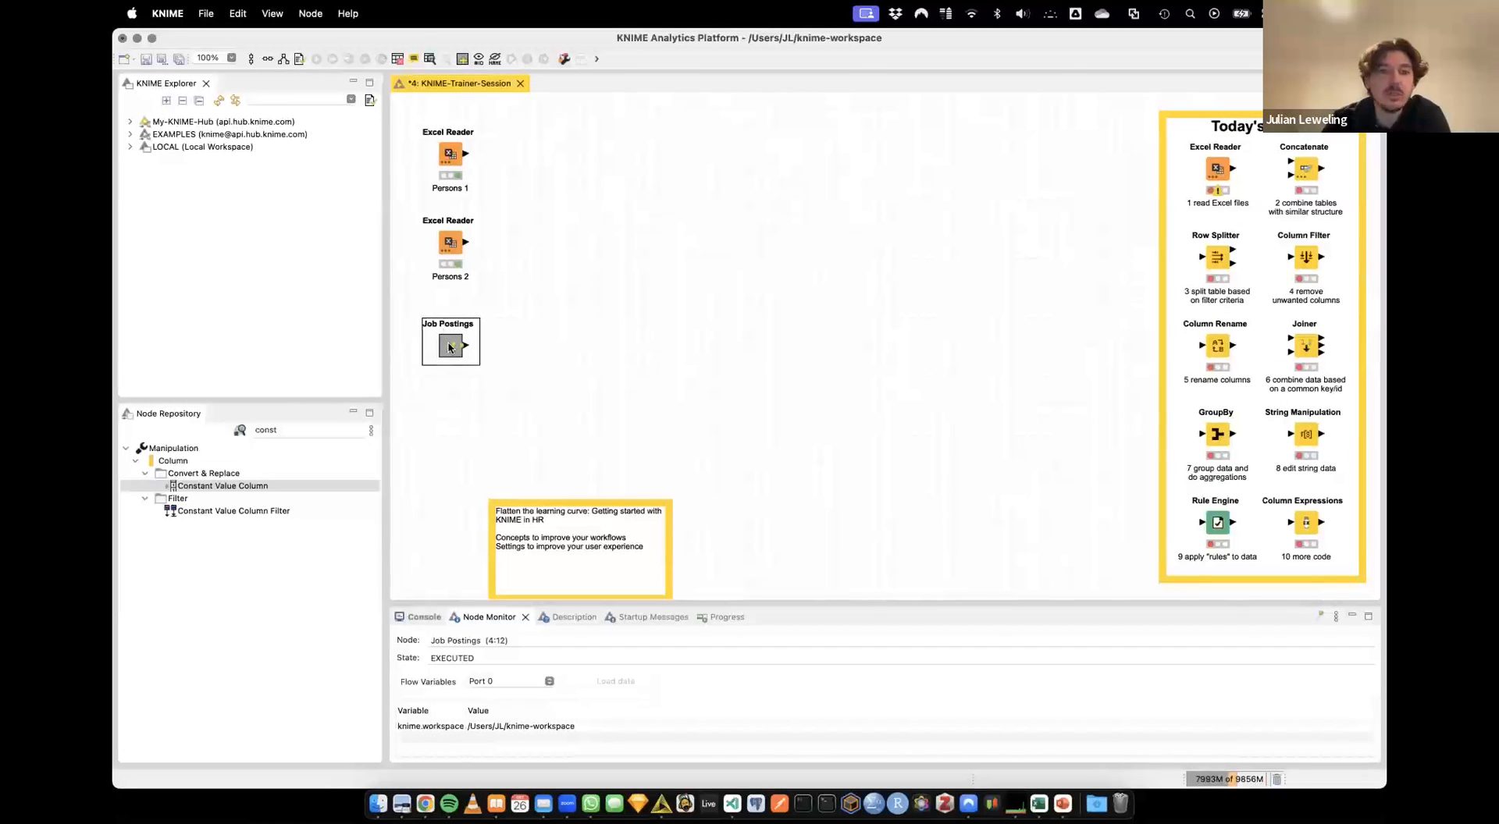
left_click(456, 155)
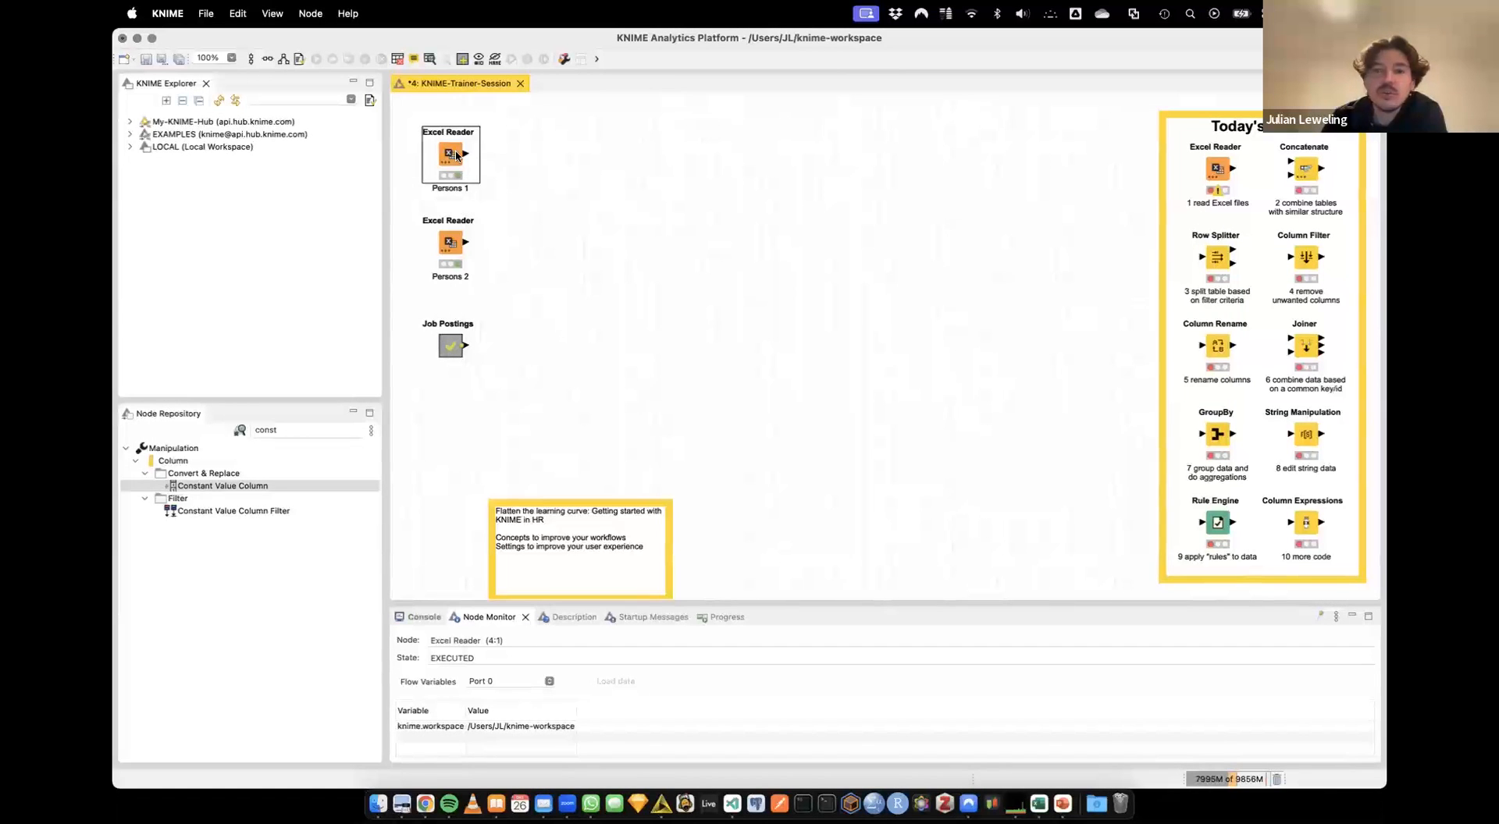
left_click(455, 243)
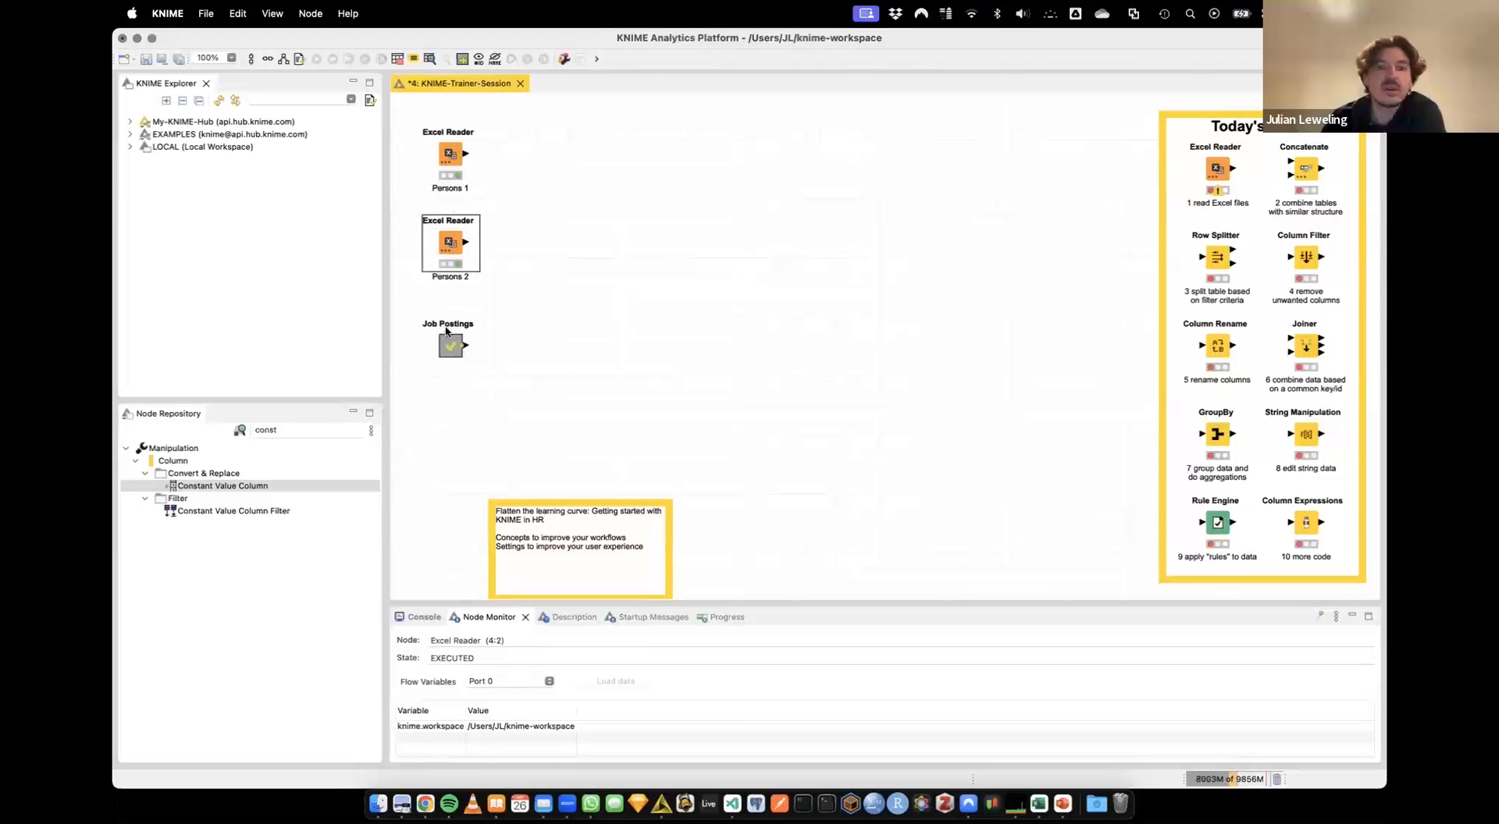
left_click(448, 347)
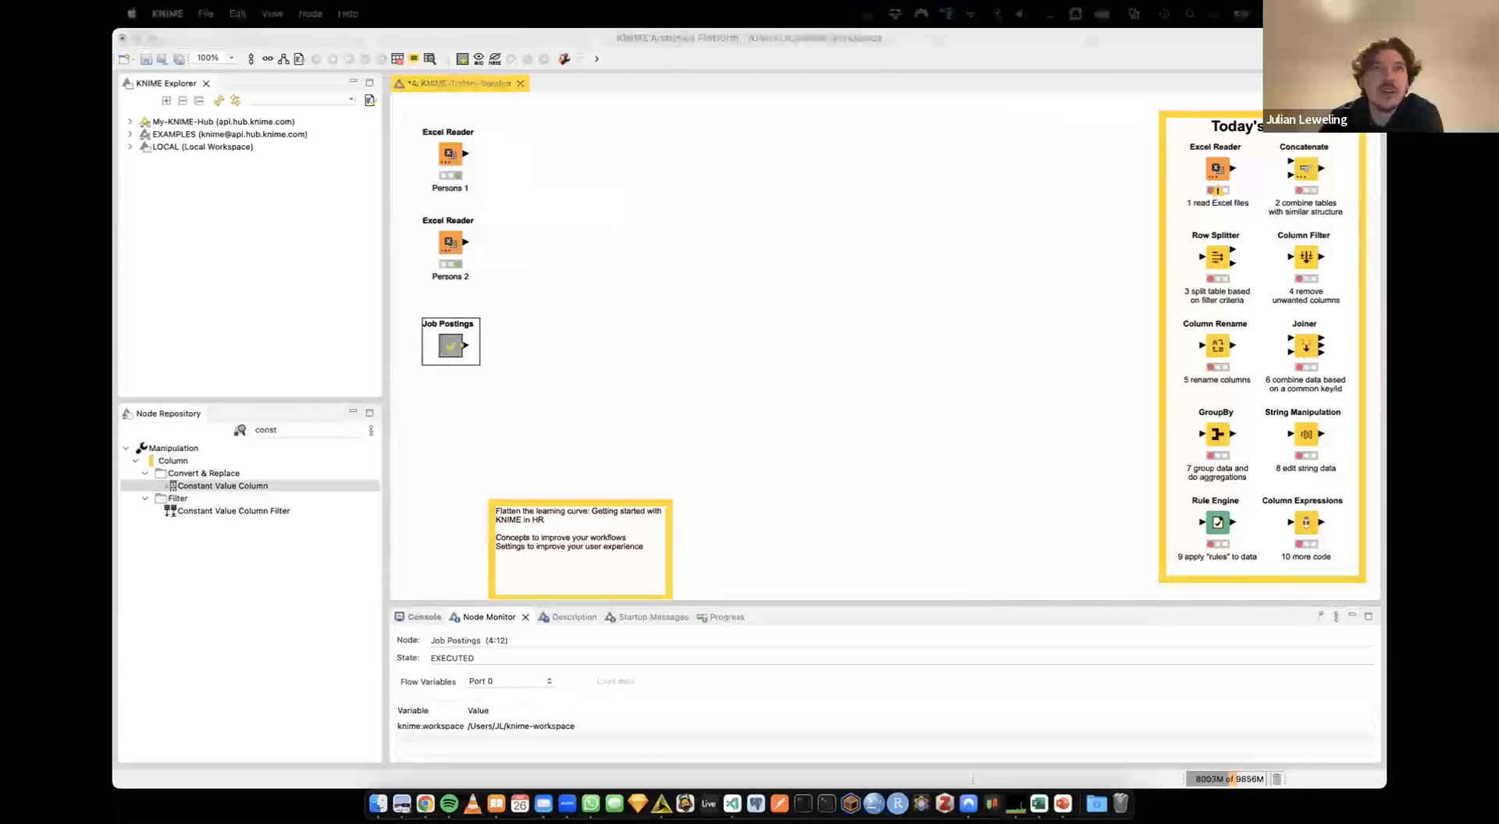
Switch to Excel and examine the table in the Persons_1 workbook
left_click_drag(909, 0, 820, 168)
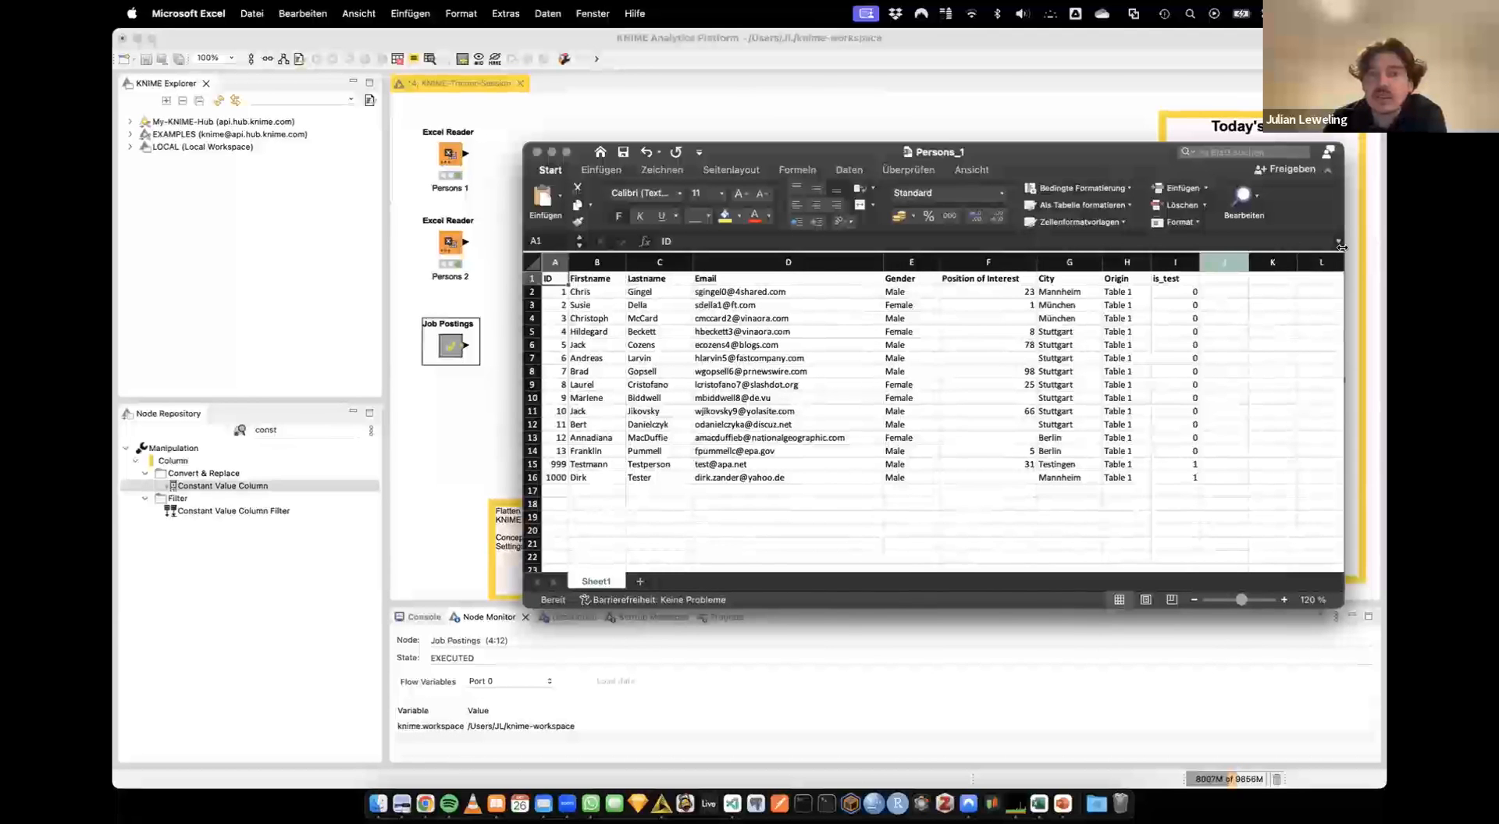
left_click(564, 293)
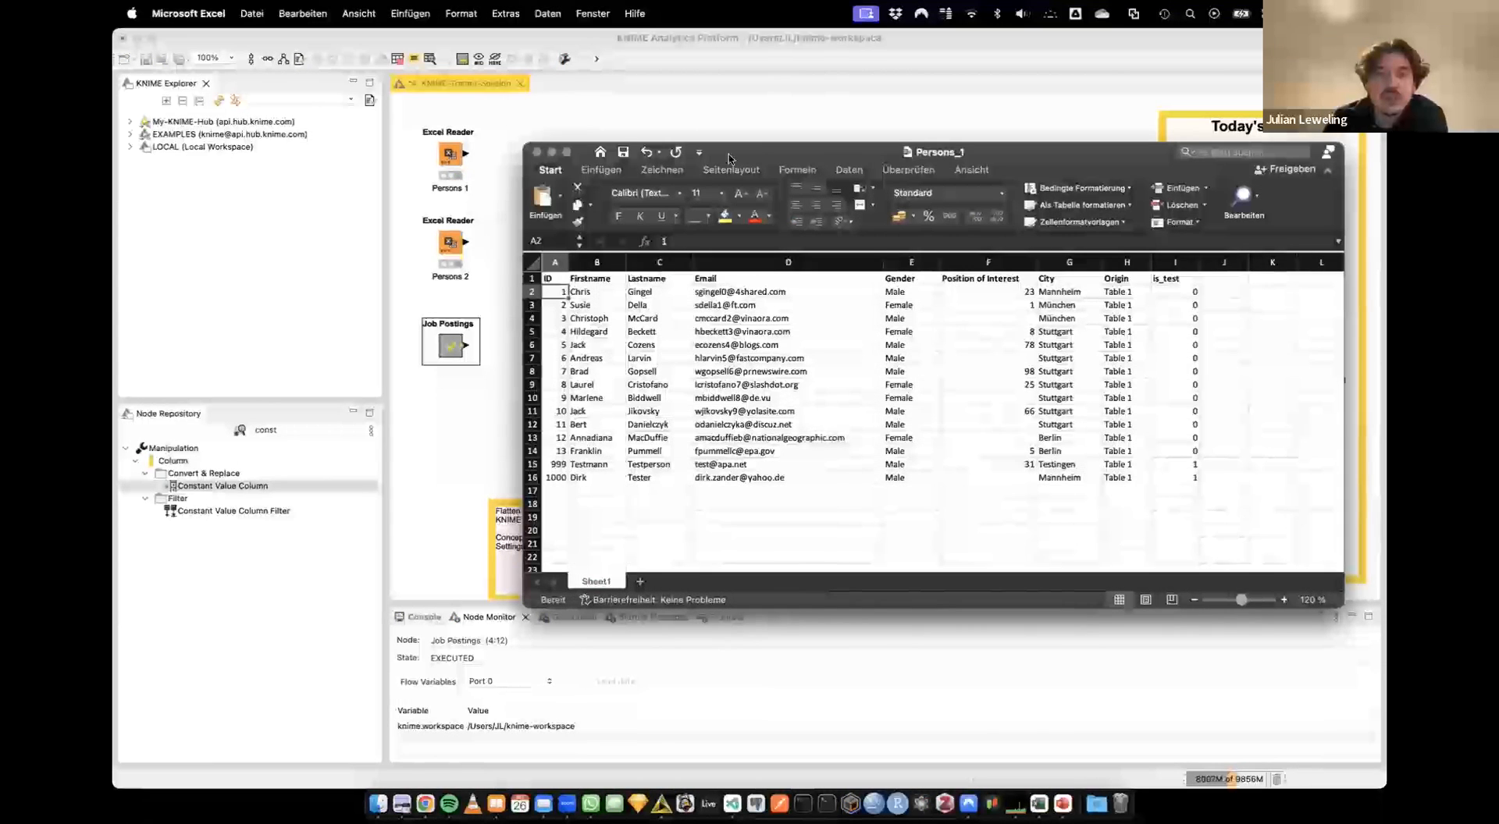
left_click_drag(755, 150, 618, 331)
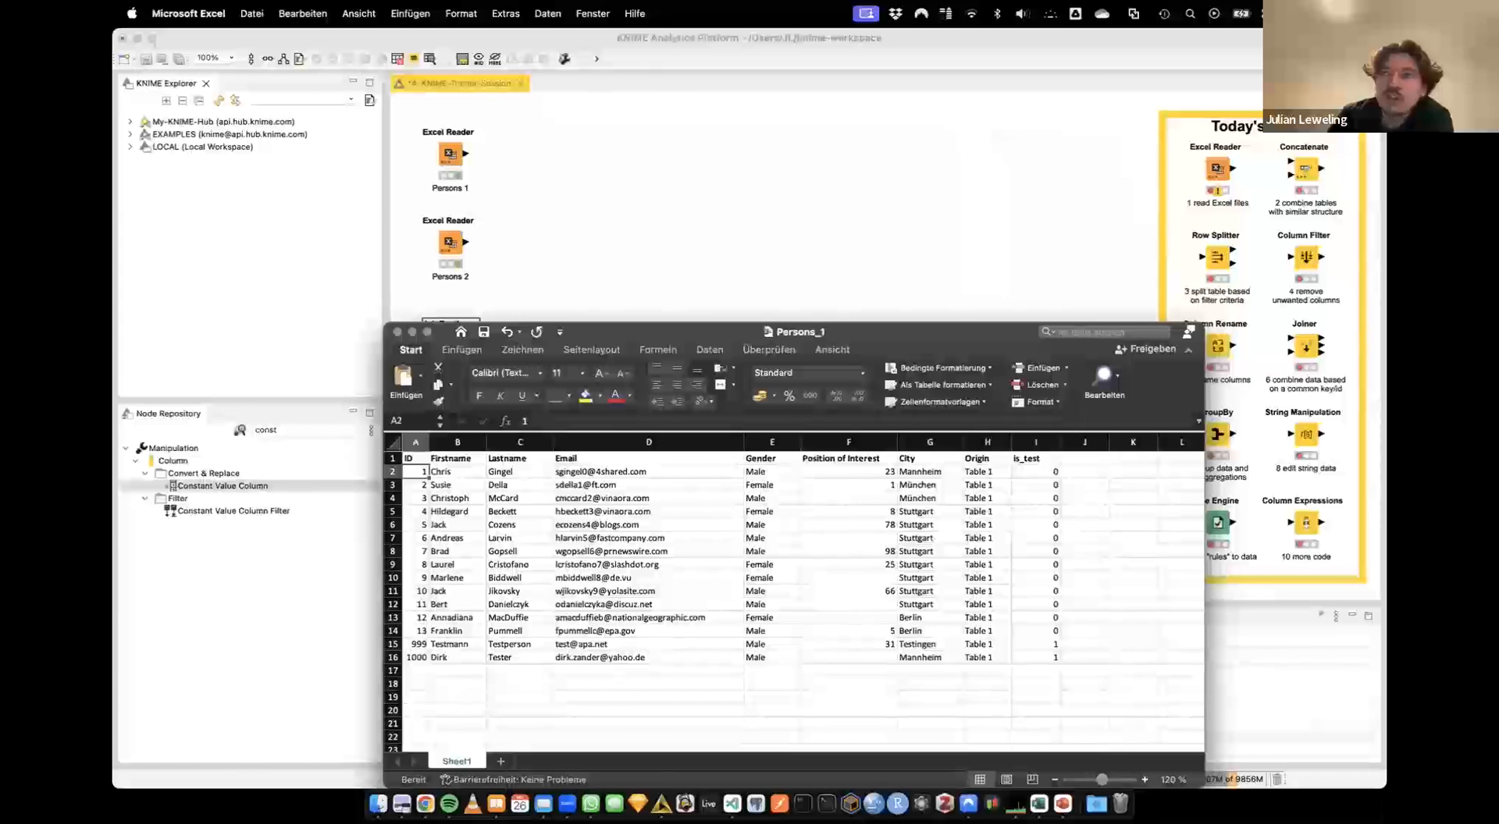
Create an Excel Reader node on the workflow canvas from Persons_1.xlsx in the Finder folder knime, accepting its default settings
left_click_drag(1062, 1, 696, 283)
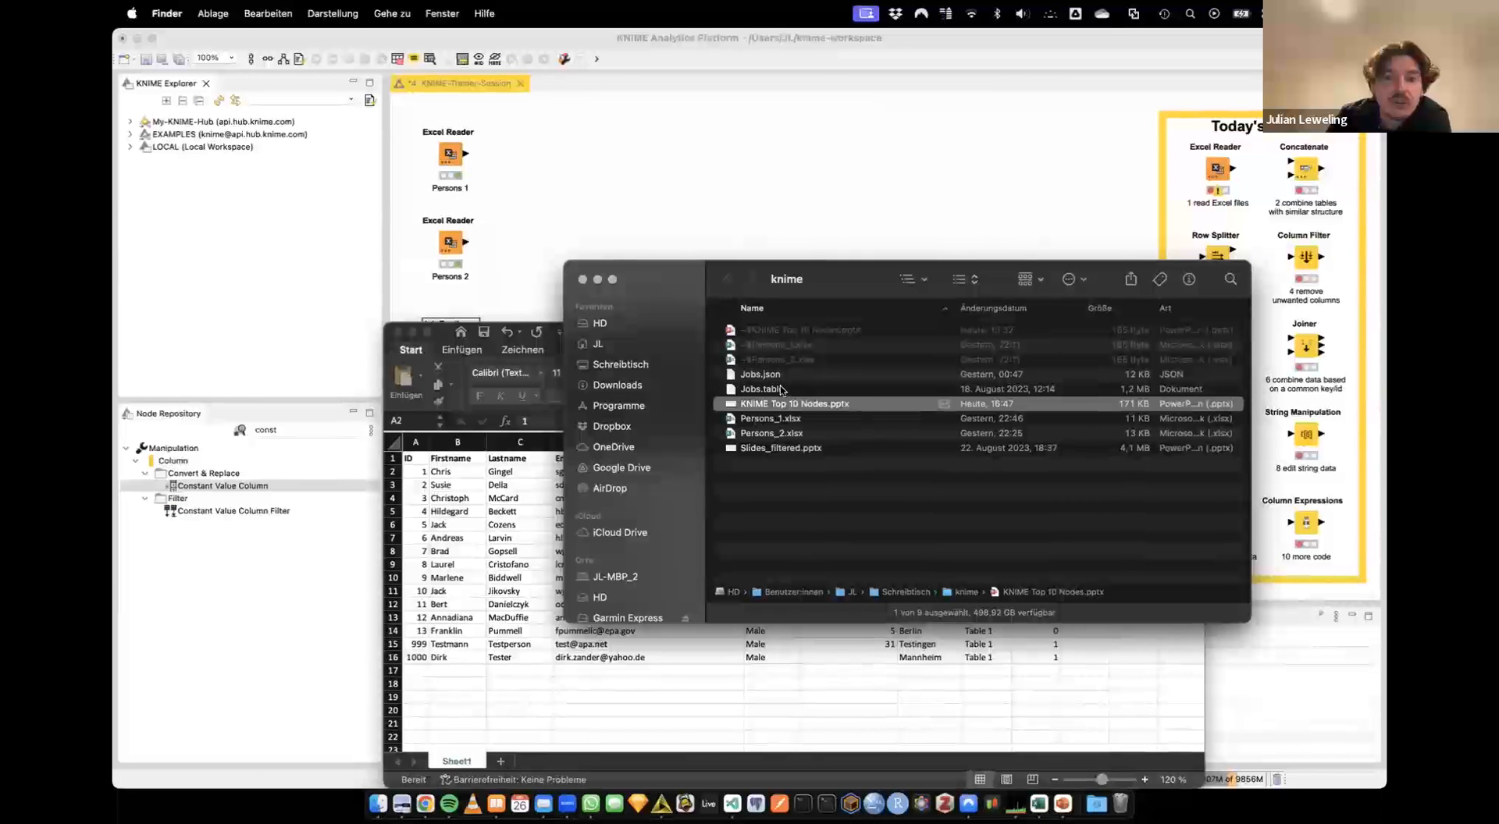
left_click(731, 426)
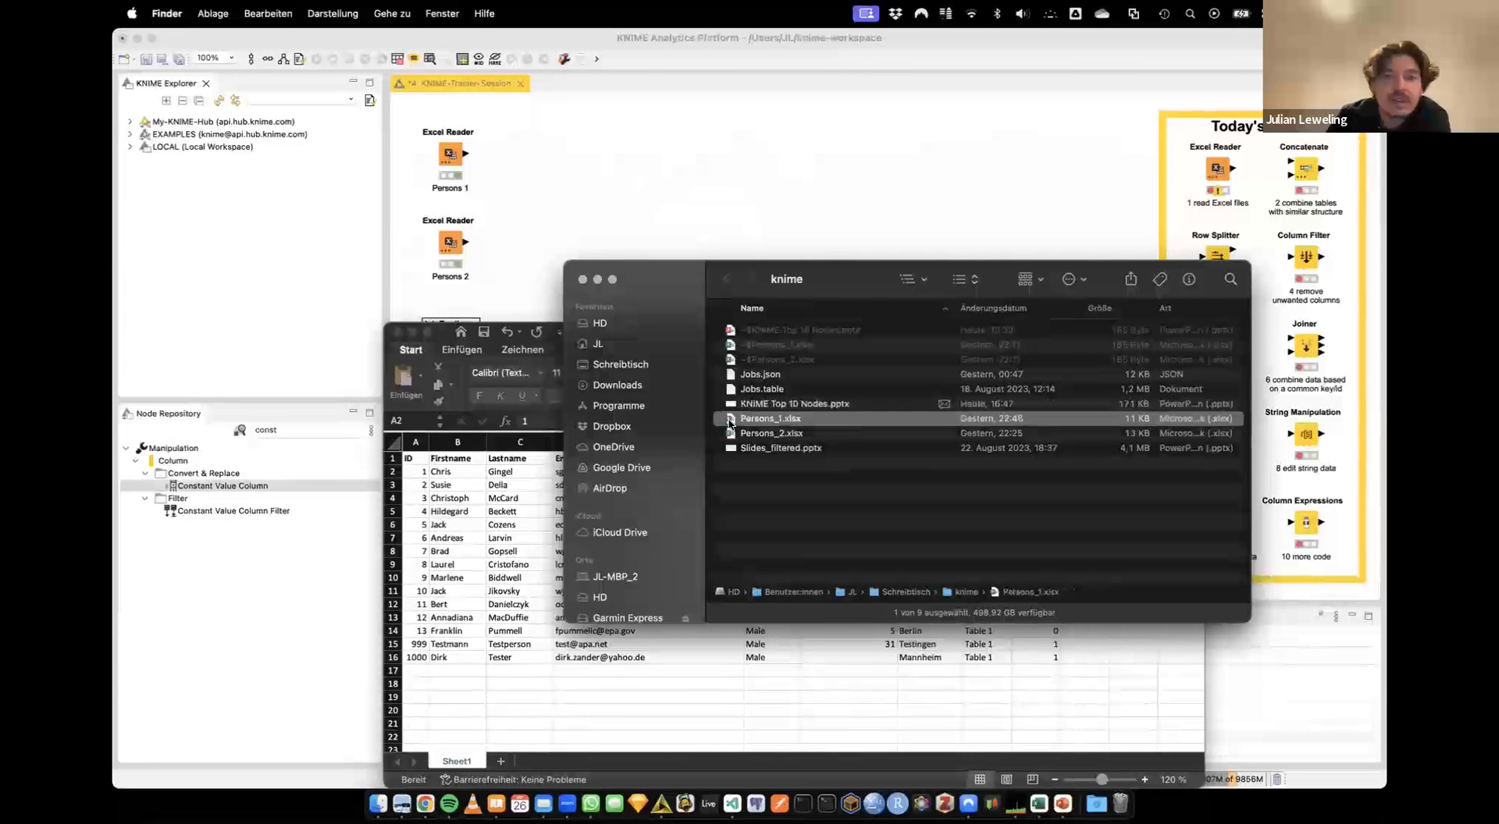
left_click(785, 420)
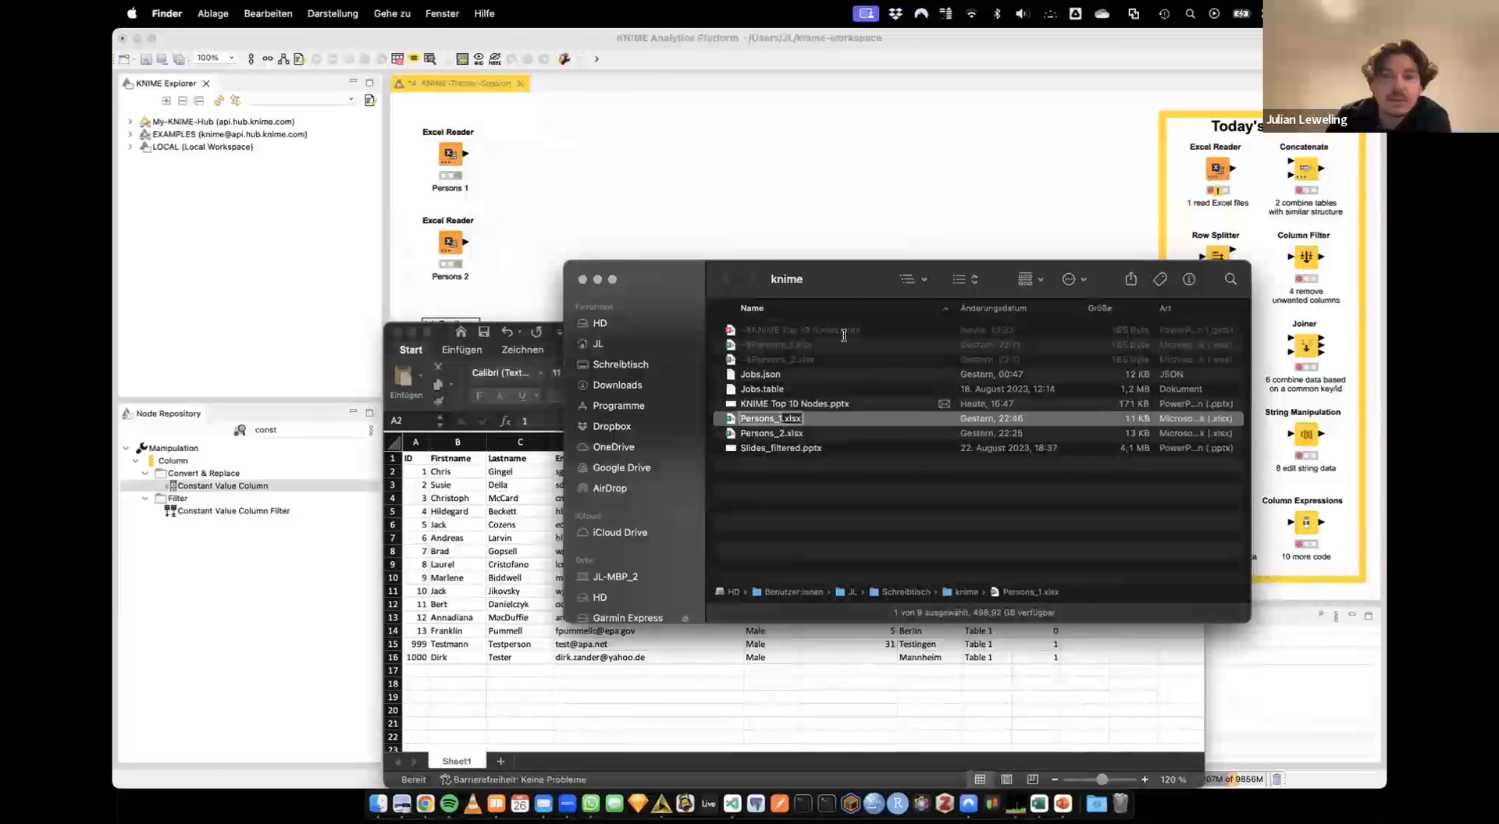
left_click(798, 405)
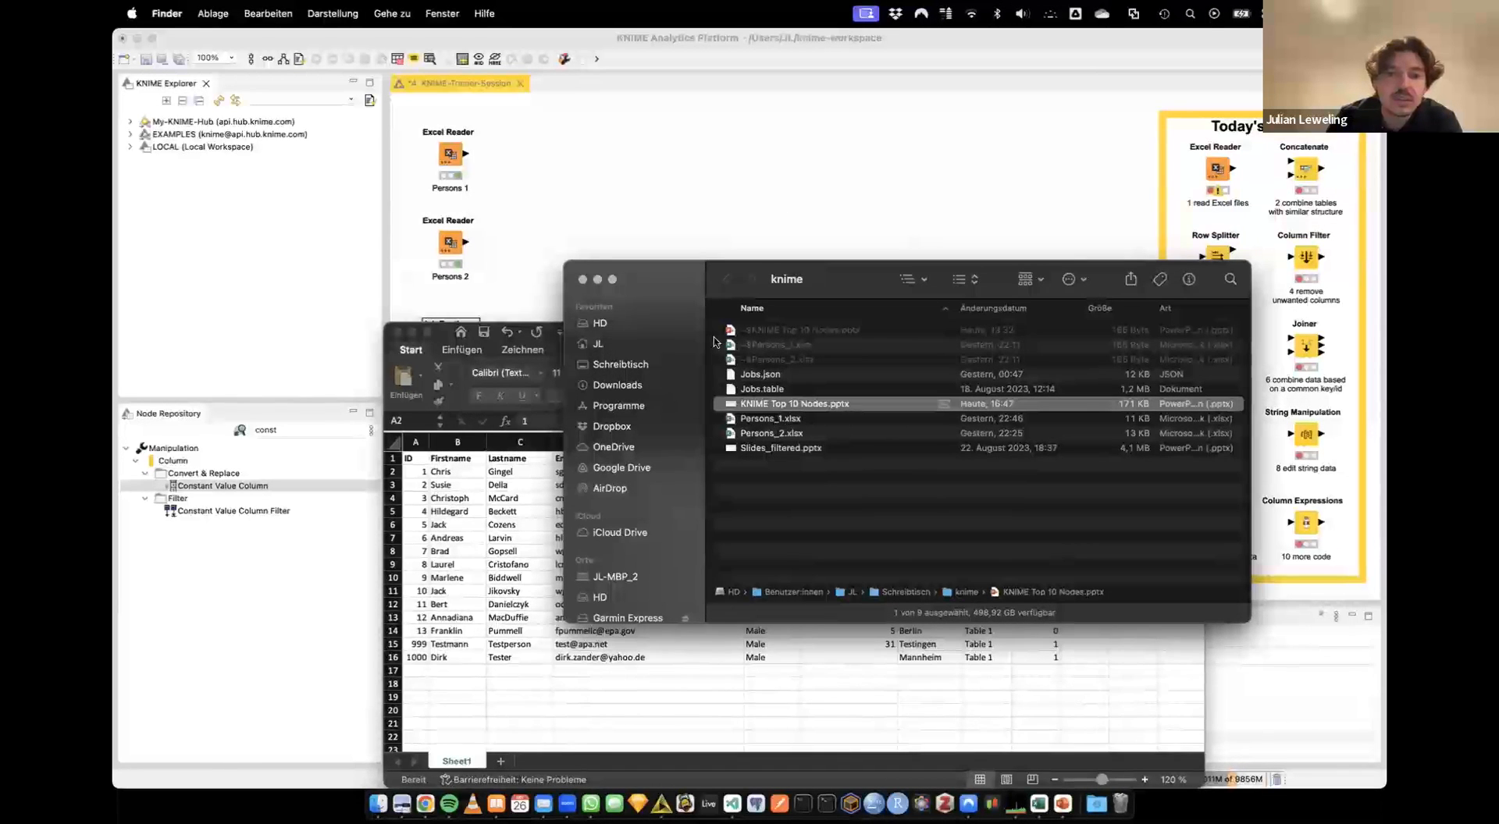
left_click(742, 427)
left_click_drag(743, 426, 663, 168)
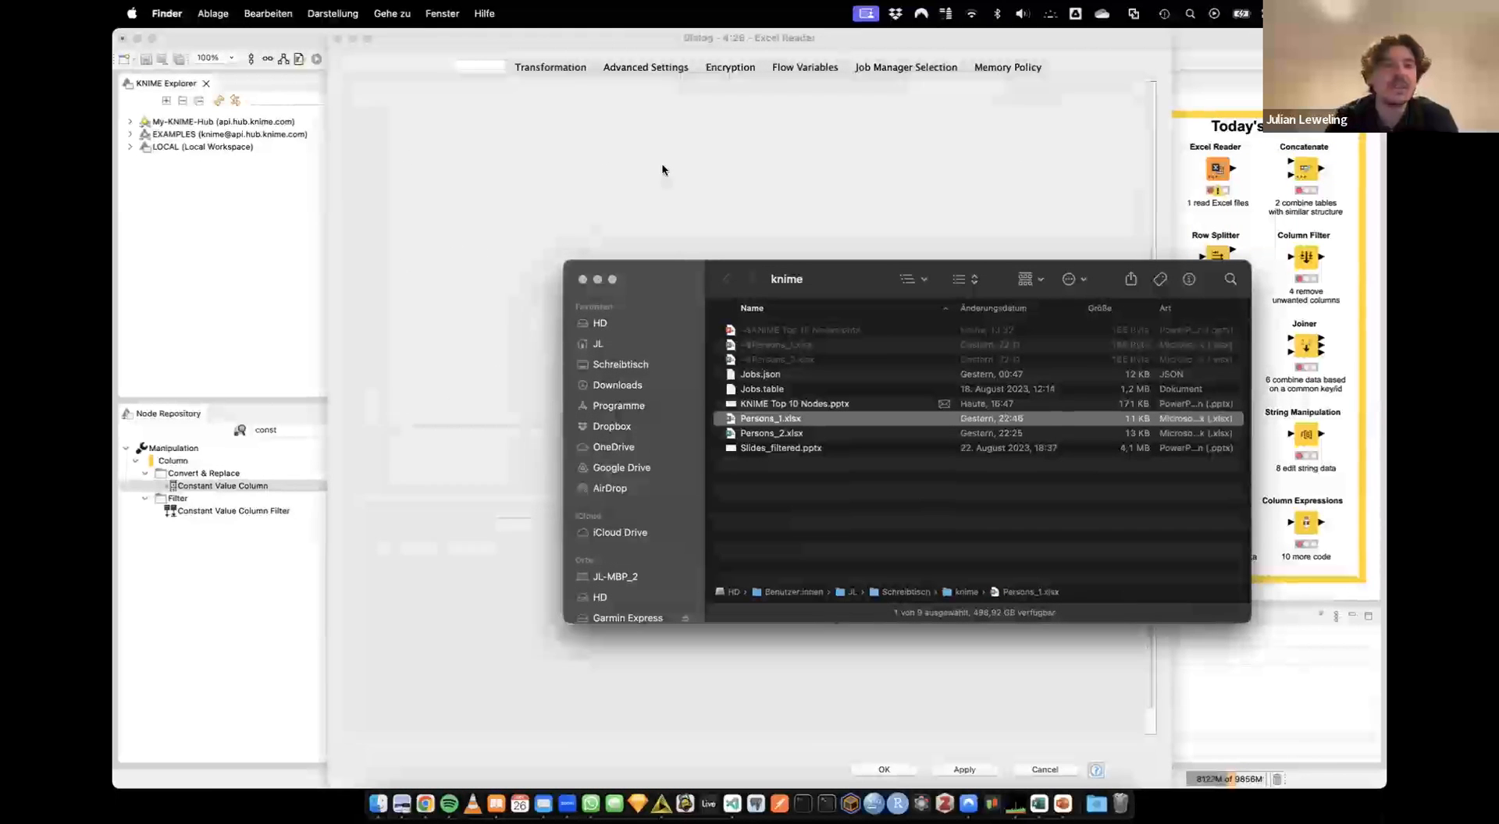
left_click(616, 105)
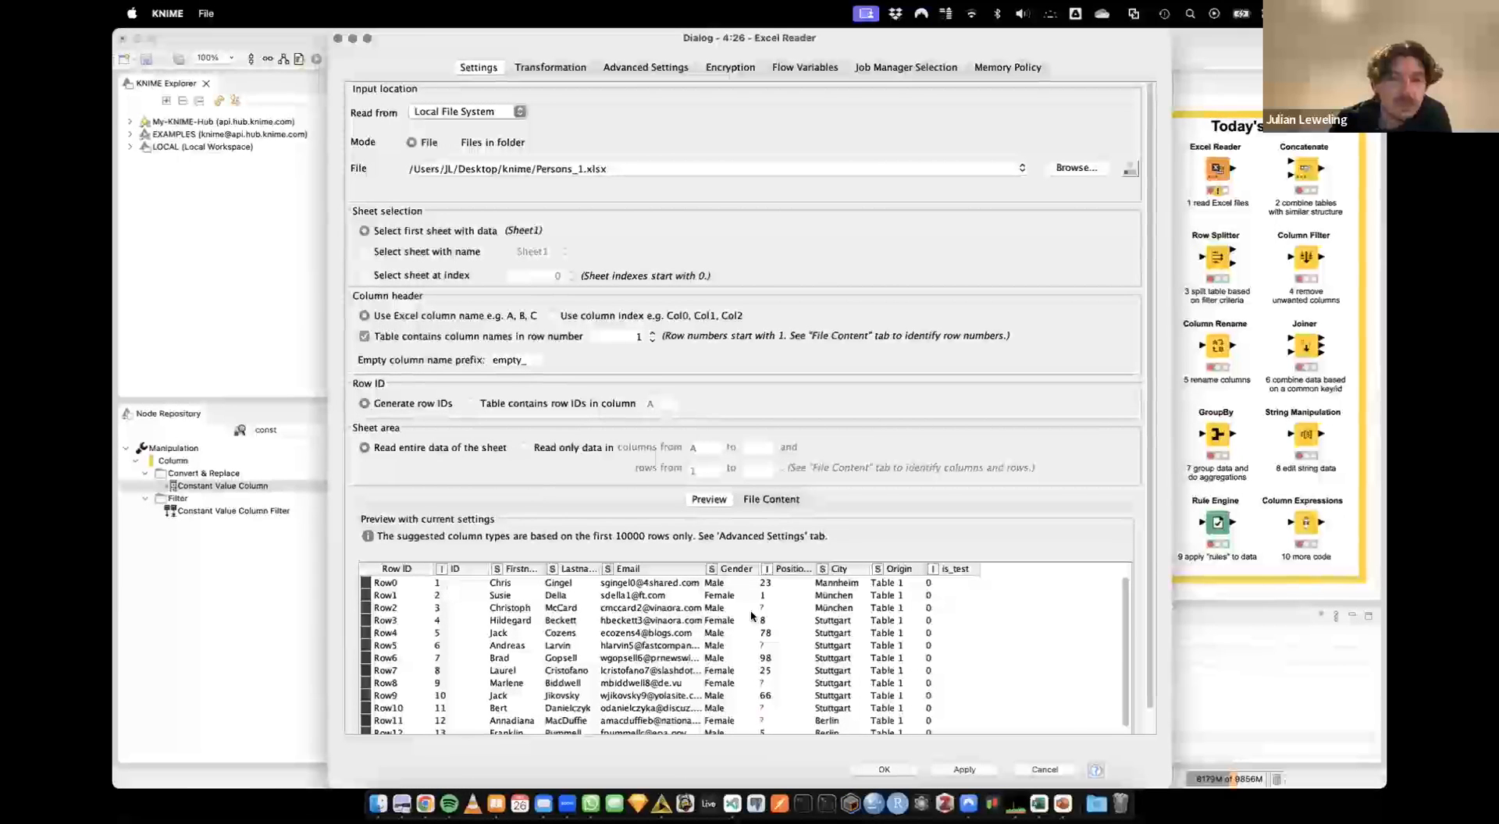
left_click(883, 770)
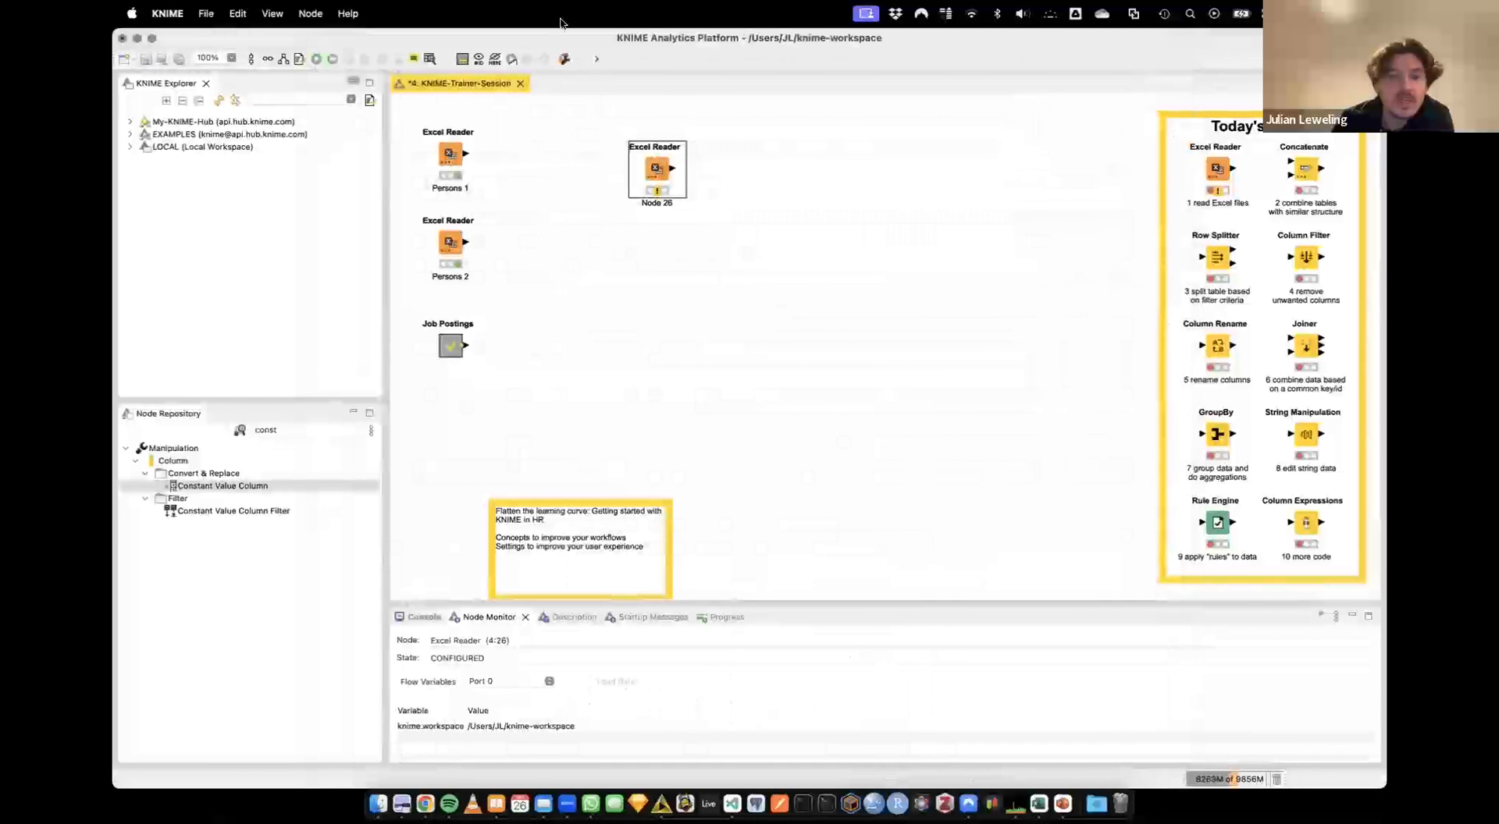
Execute the new Excel Reader node, including one reset and a repeated execution
right_click(649, 166)
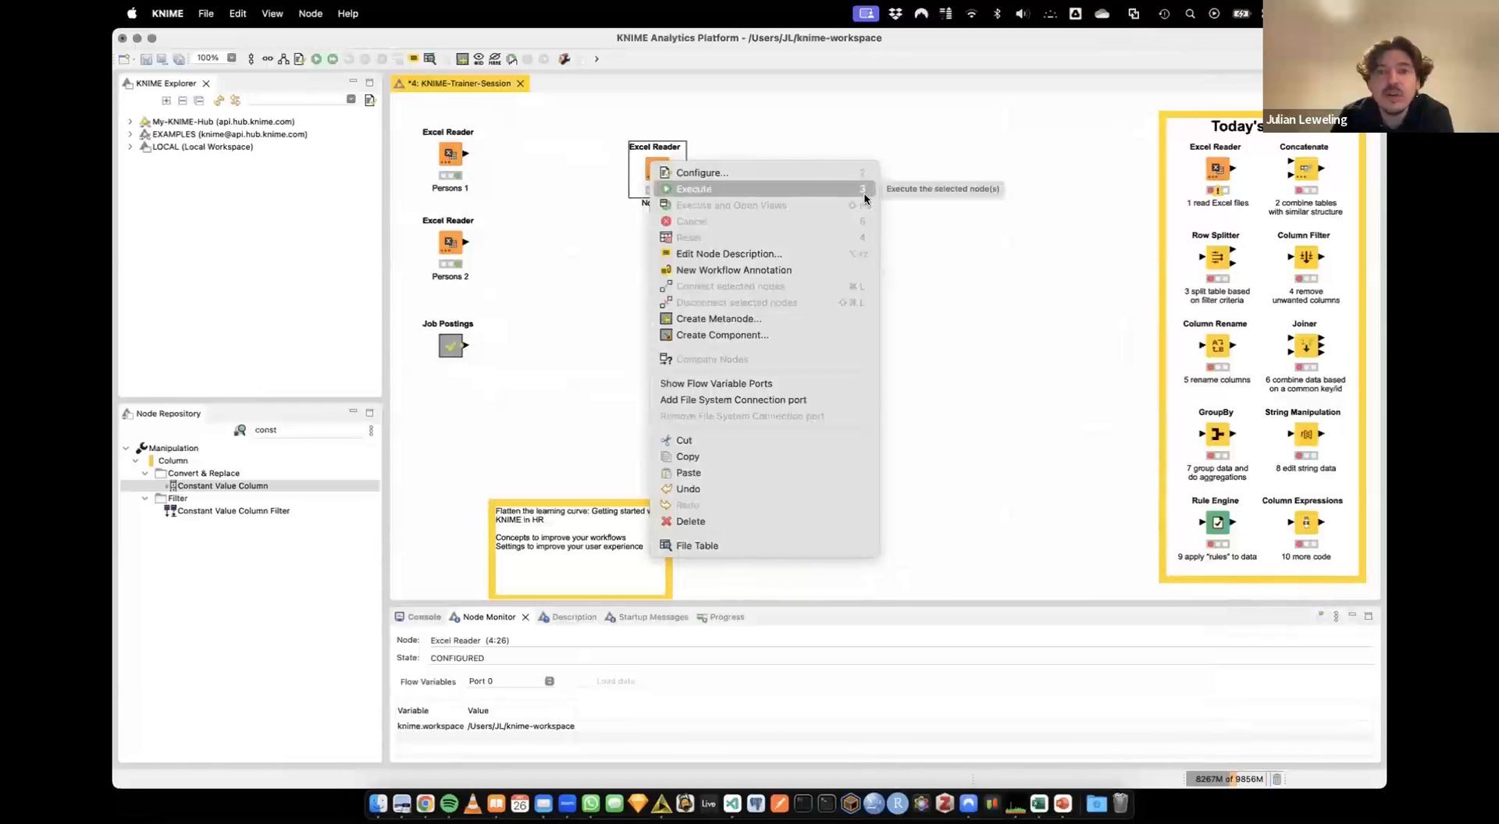
left_click(707, 189)
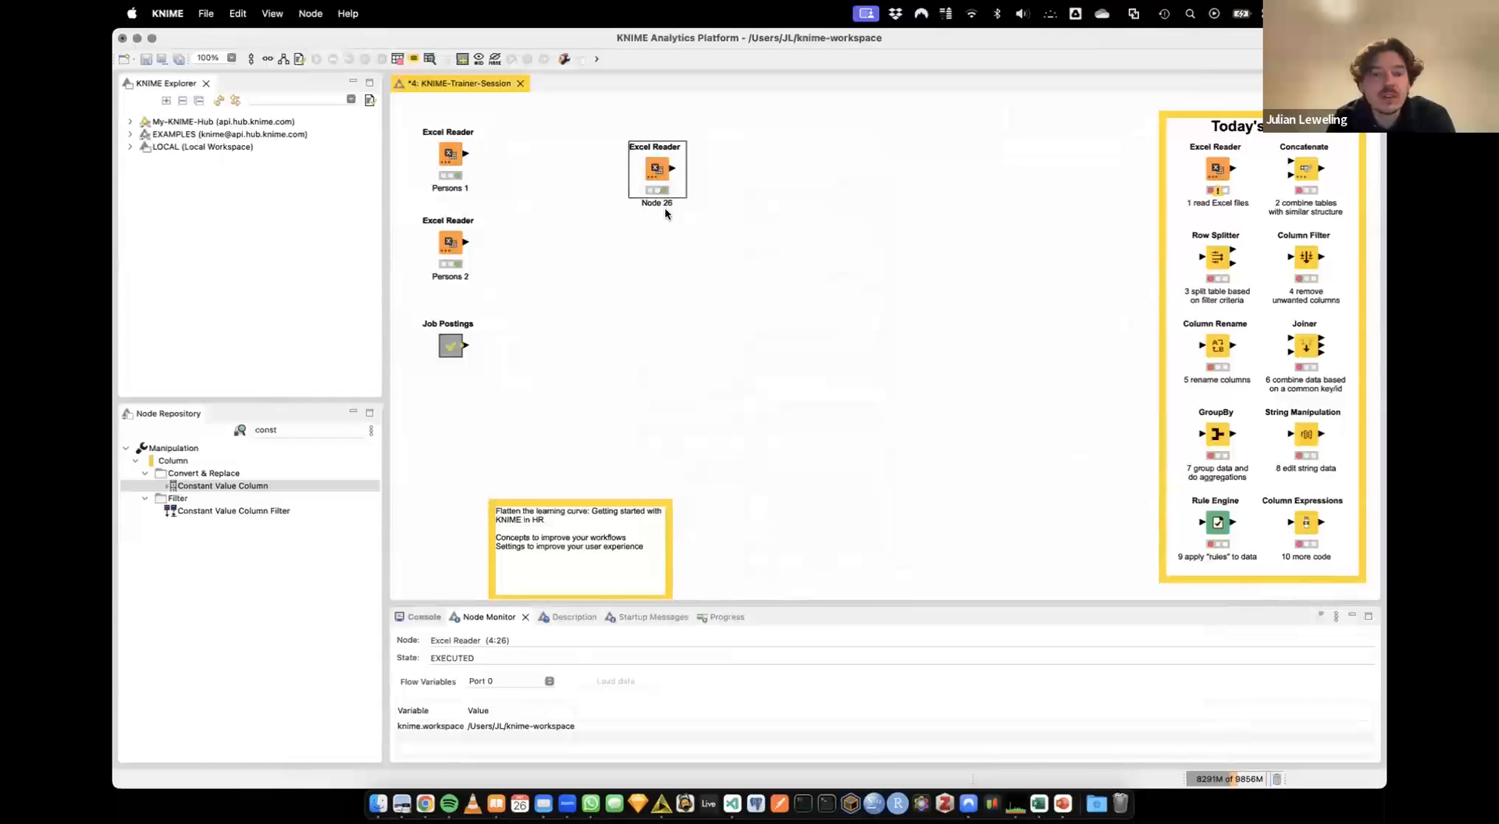
key("F8")
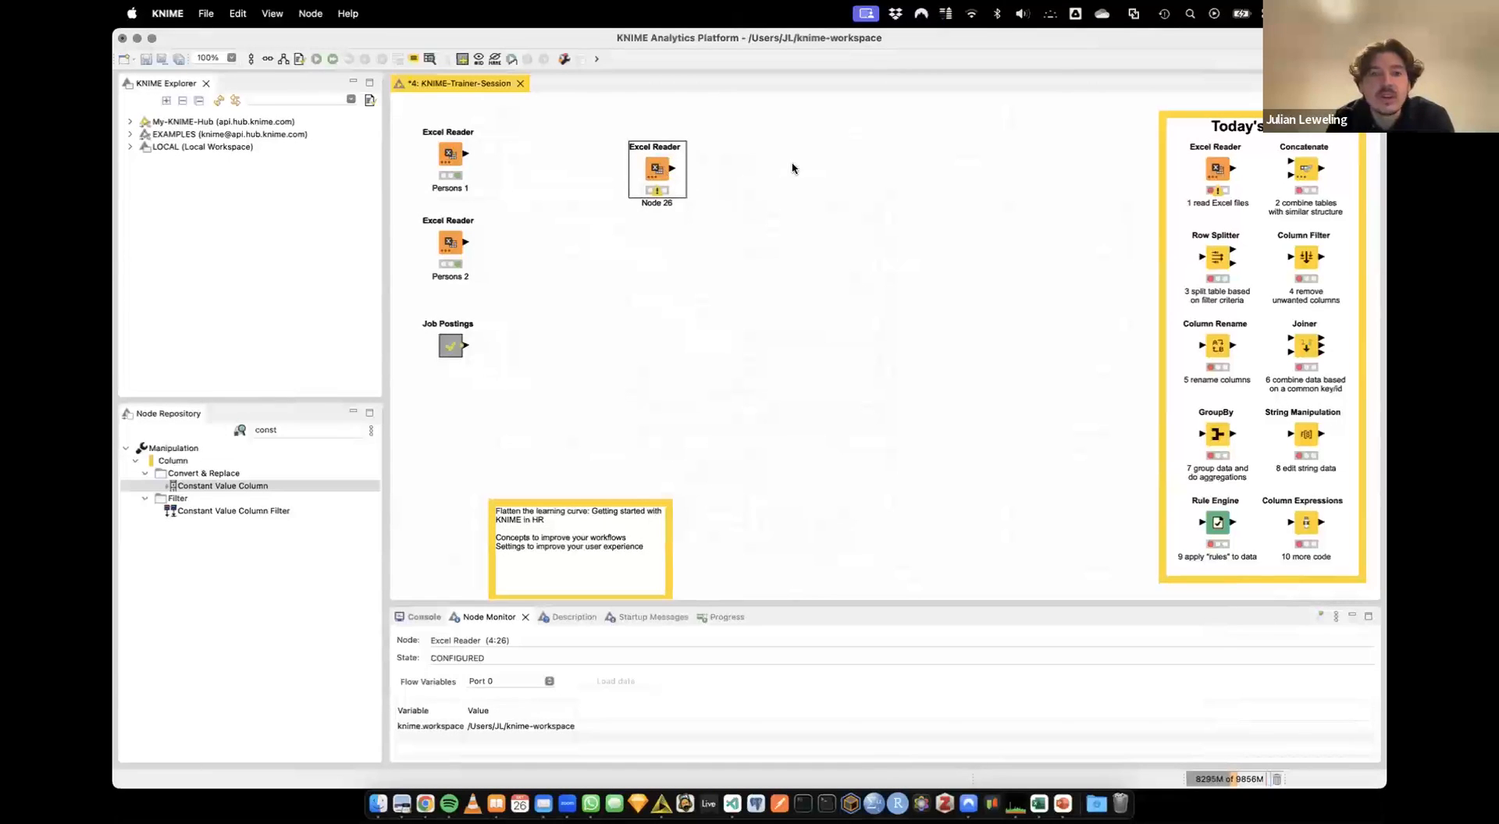
key("F7")
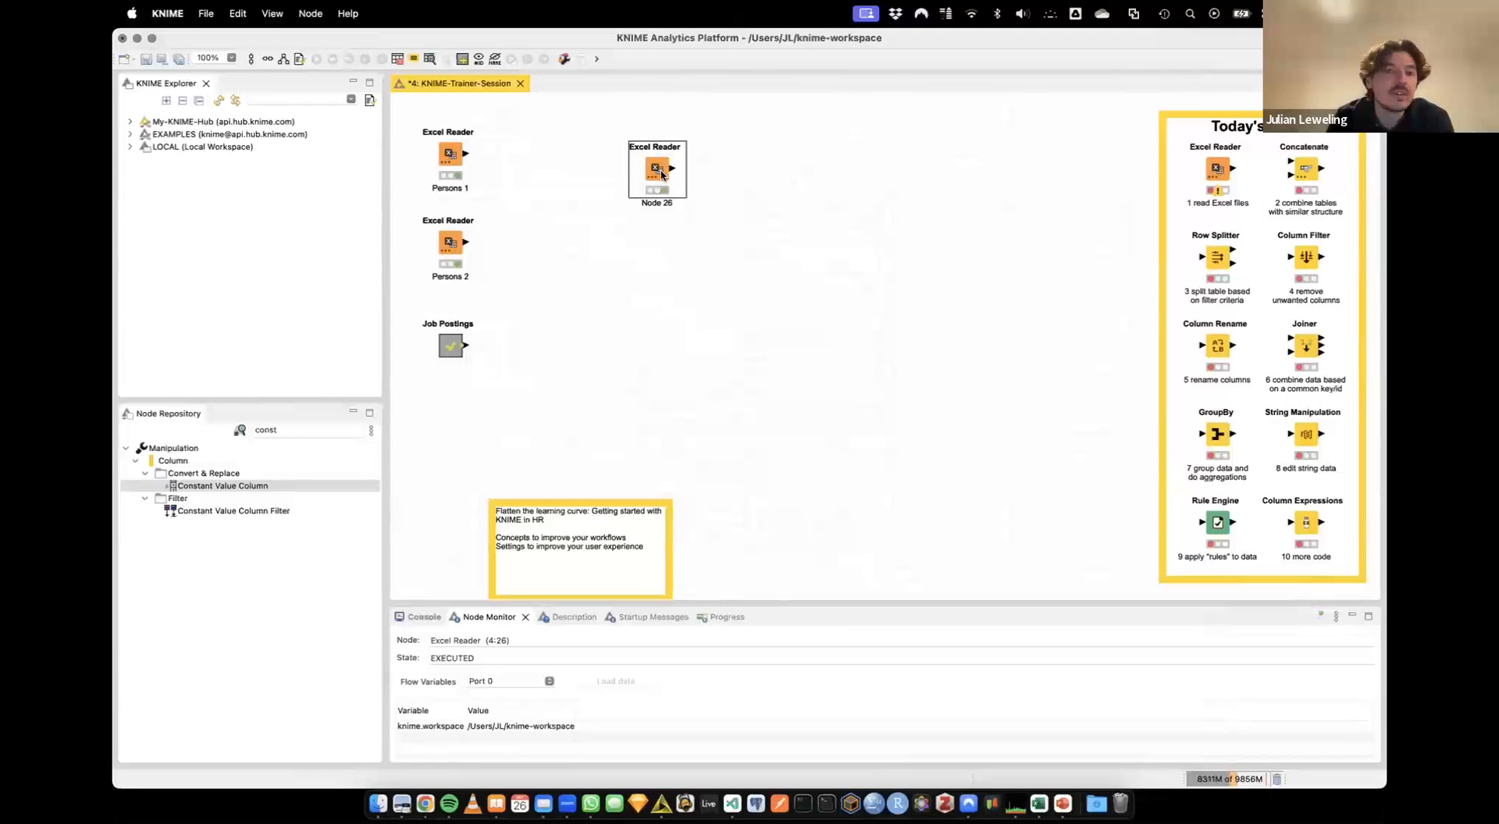
Move the new Excel Reader beside the existing Persons 1 reader and inspect its output file table
left_click_drag(661, 174, 571, 158)
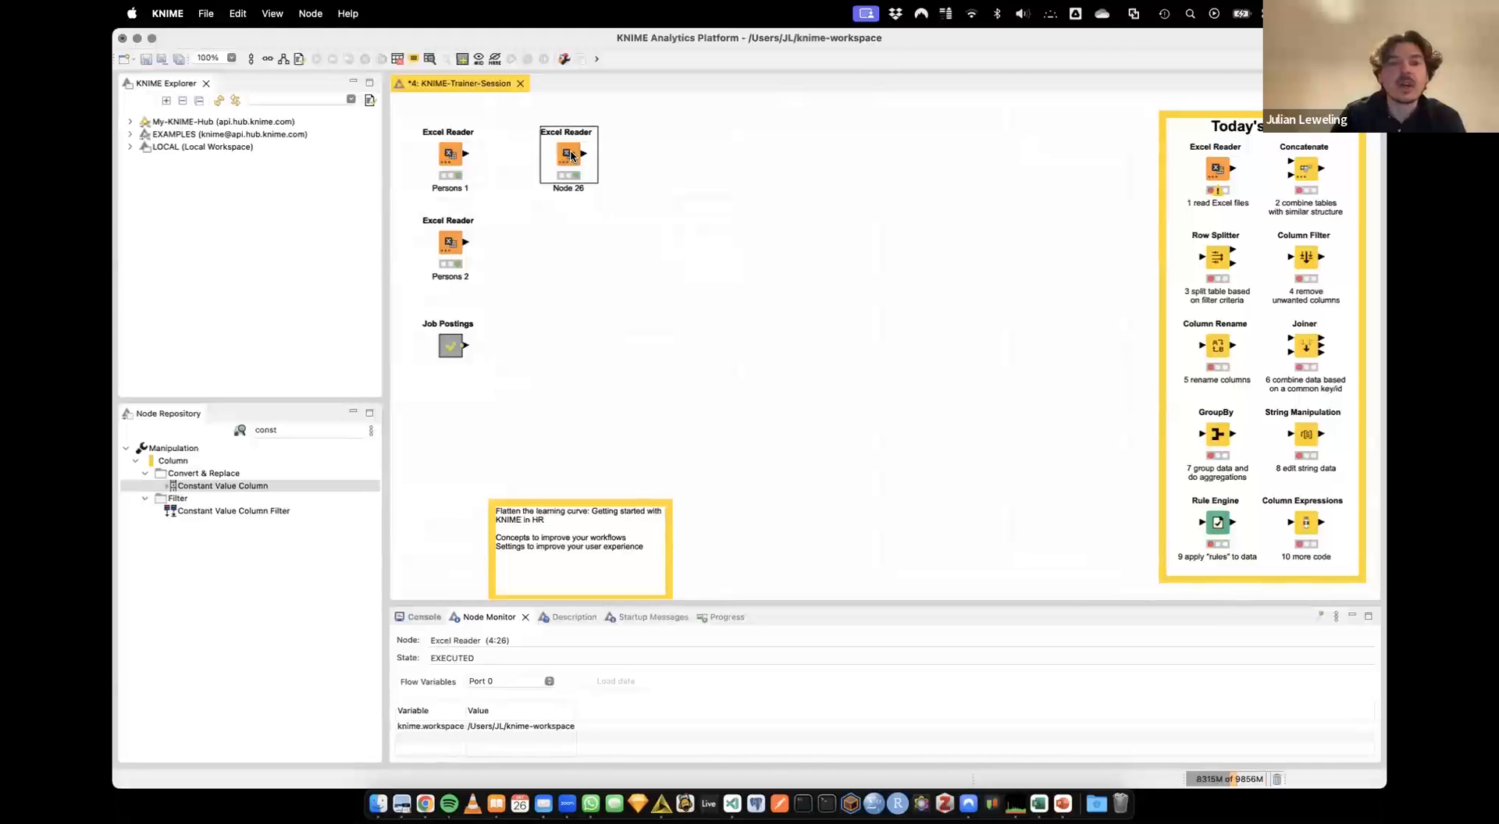
right_click(571, 155)
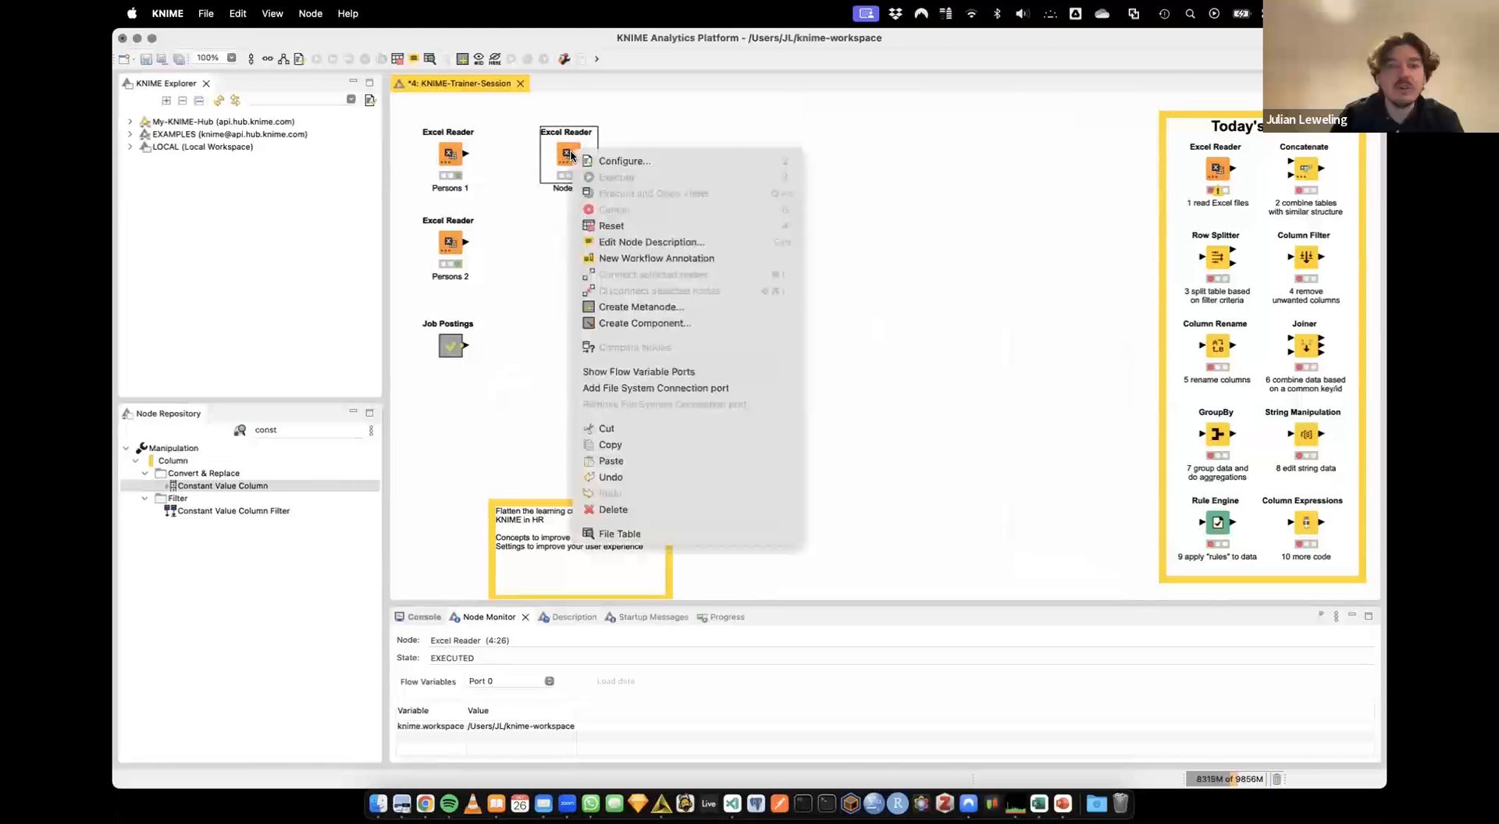
left_click(629, 537)
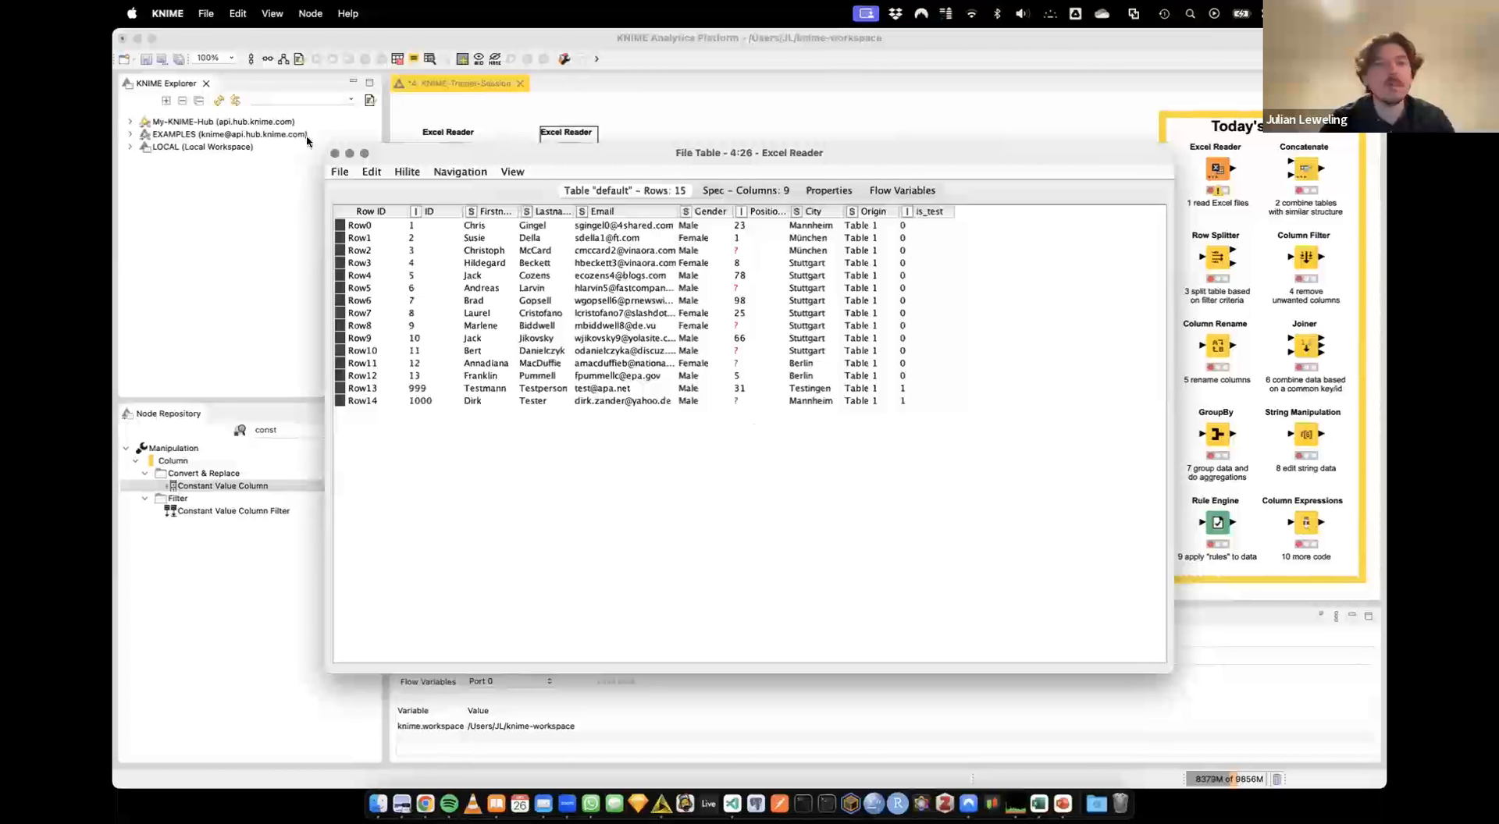
left_click(335, 153)
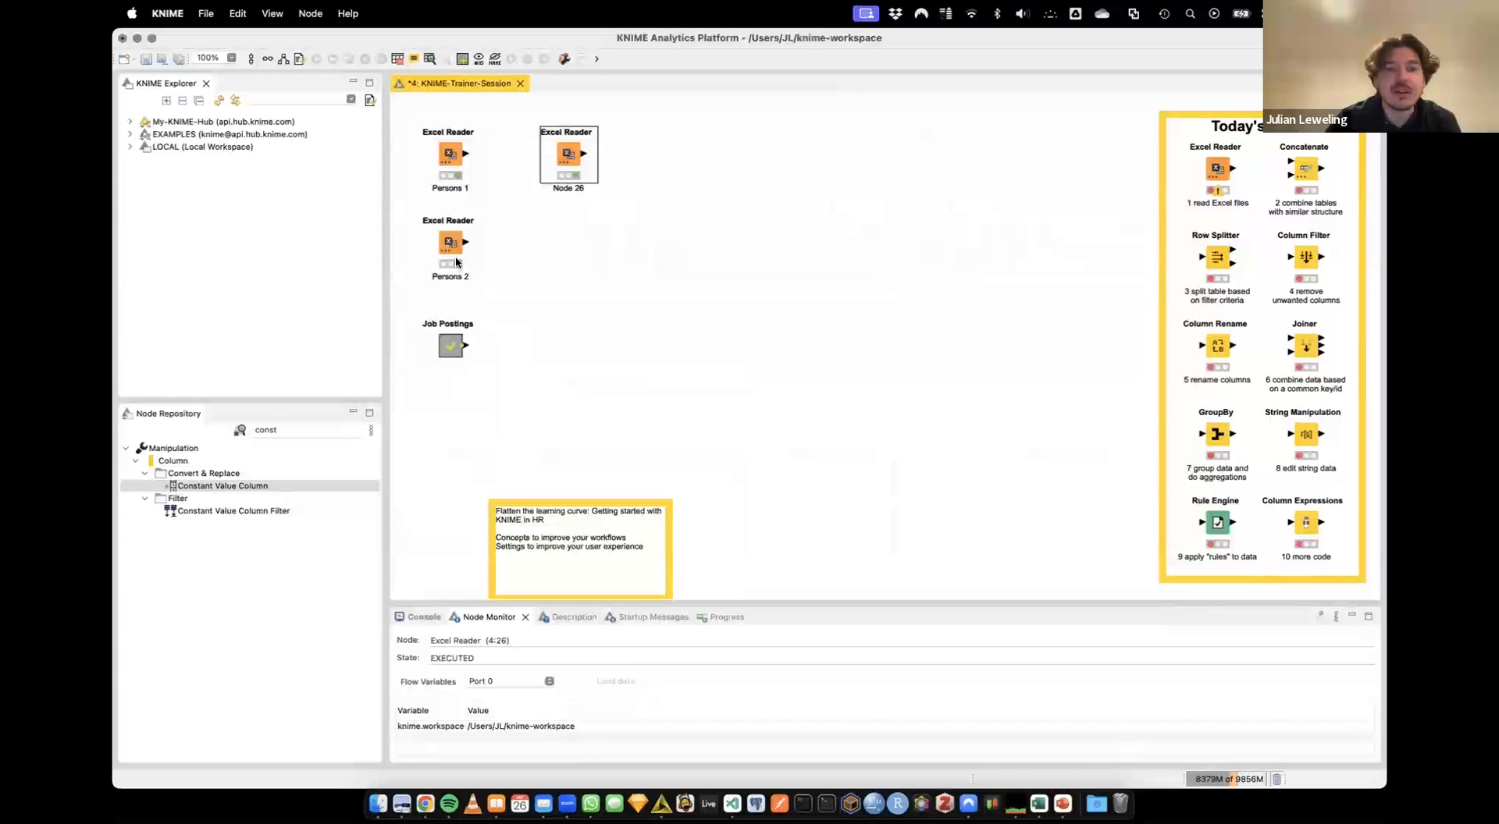
Label the new Excel Reader node "Persons 1"
left_click(457, 190)
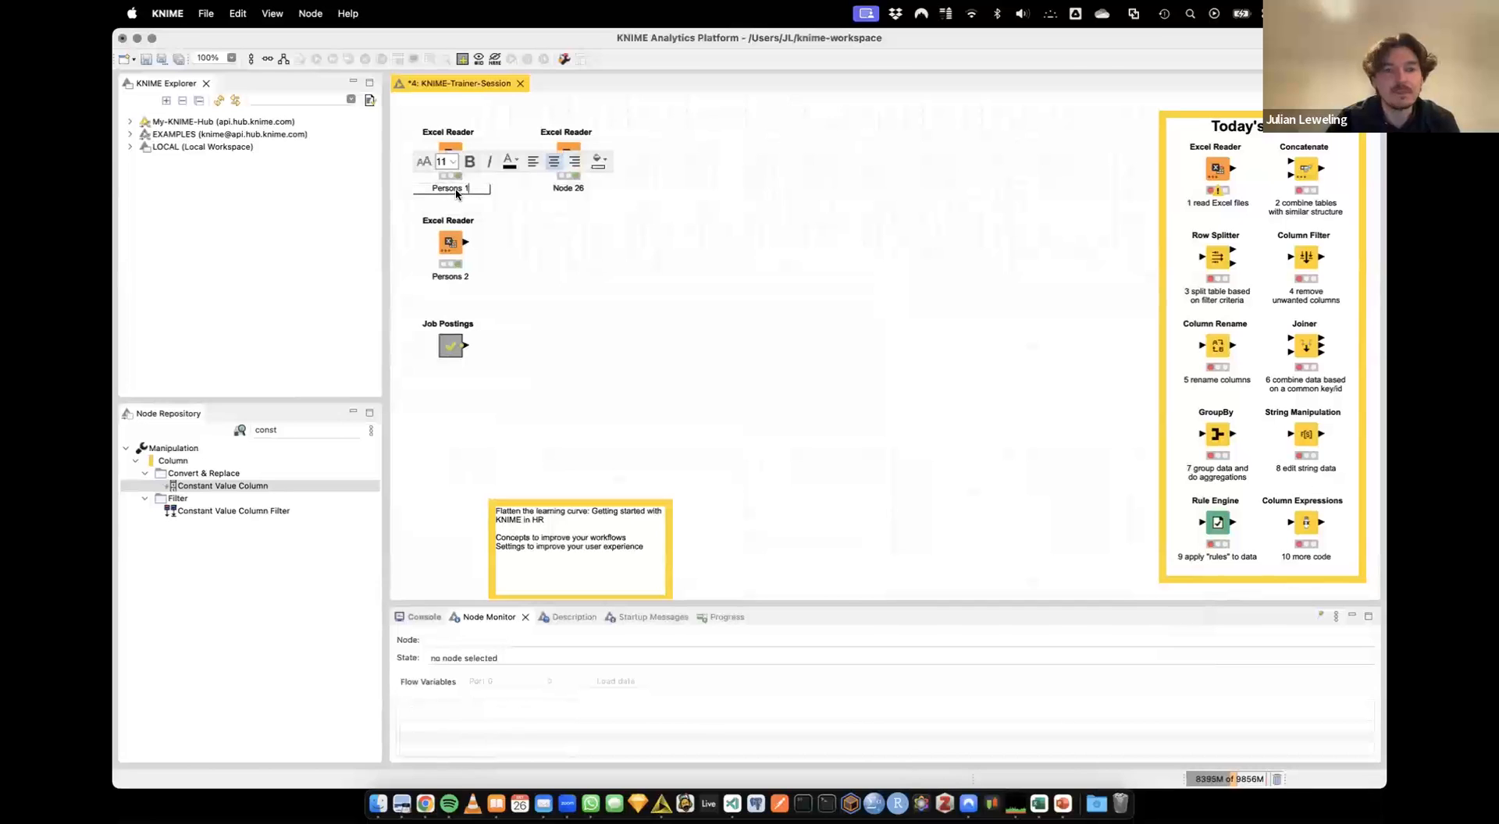
double_click(576, 189)
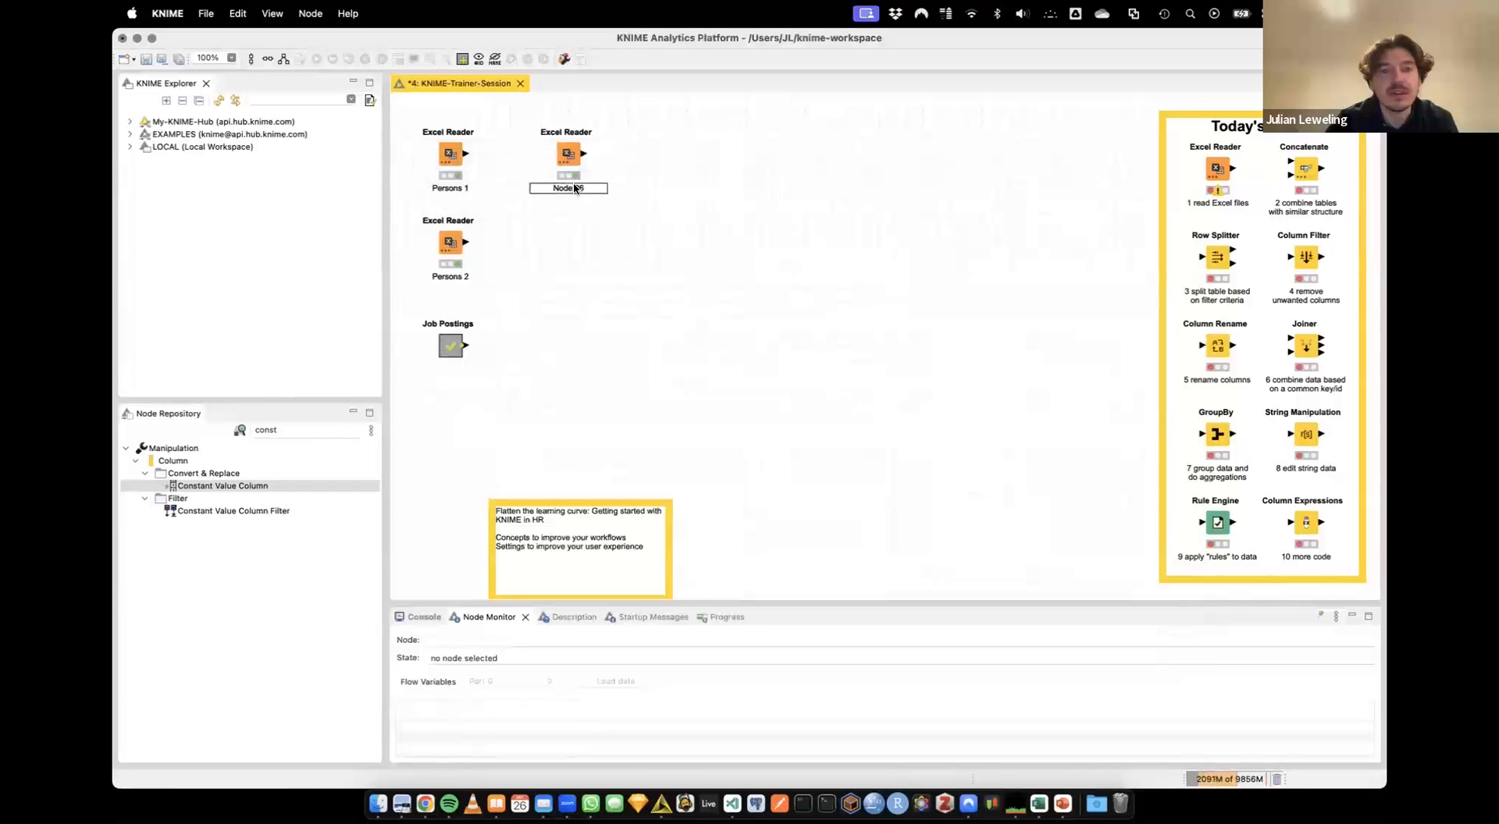
type("Persons 1")
left_click(620, 235)
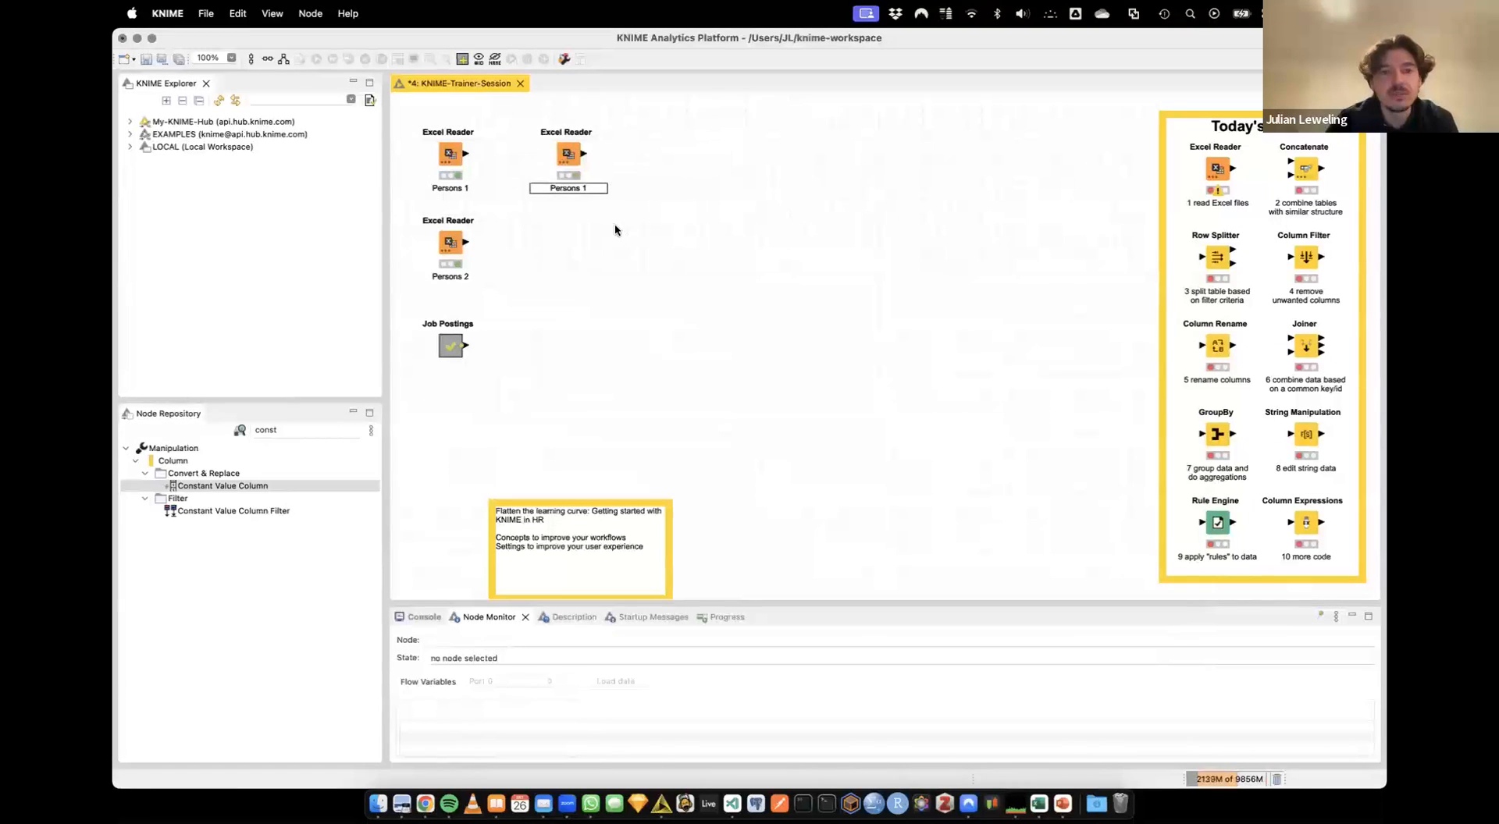
Replace the original Persons 1 reader by deleting it and moving the newly created Persons 1 reader into its place
left_click(457, 156)
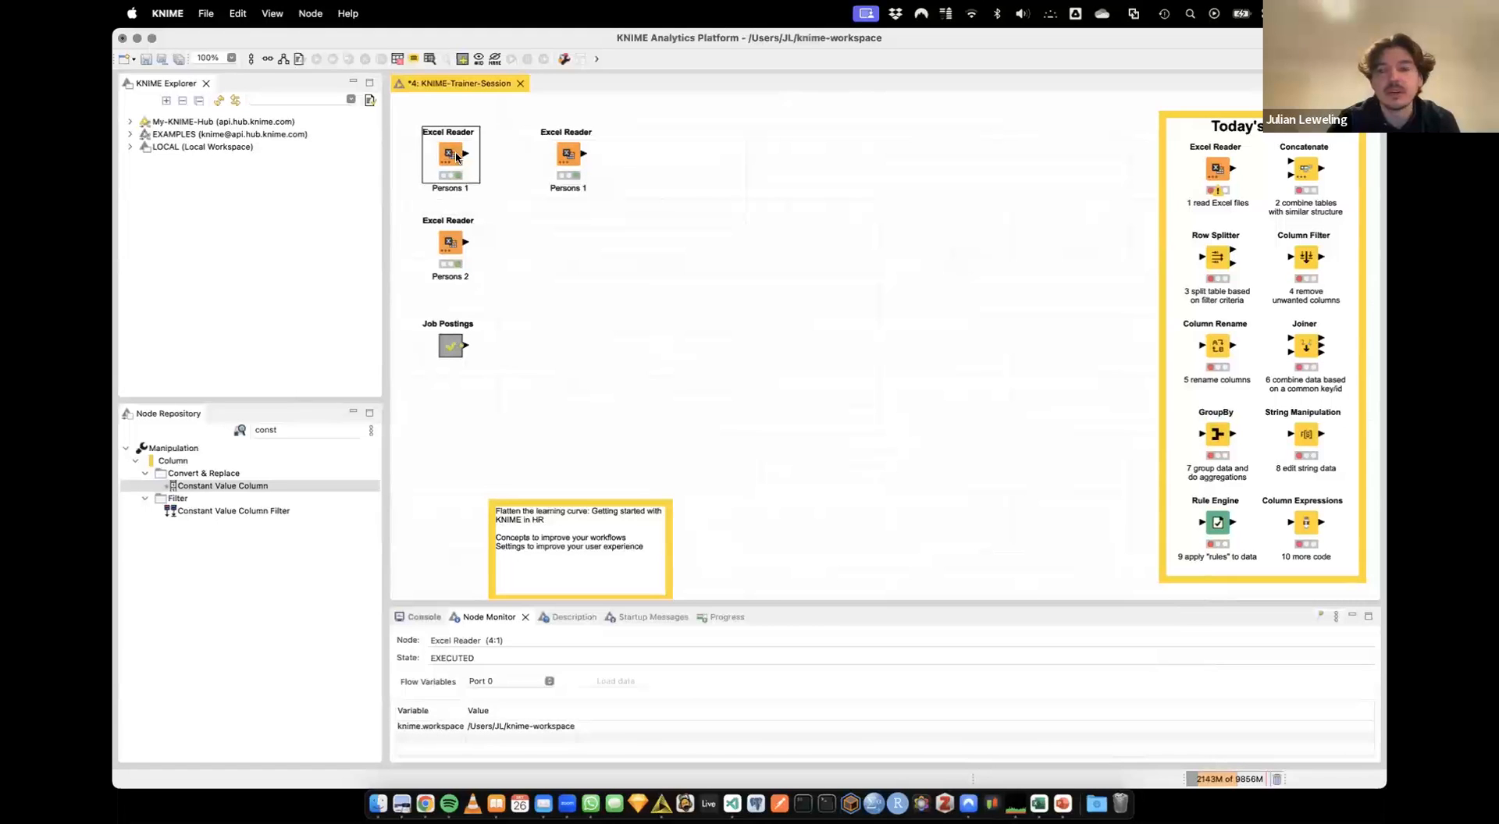
key("Delete")
left_click_drag(568, 154, 451, 153)
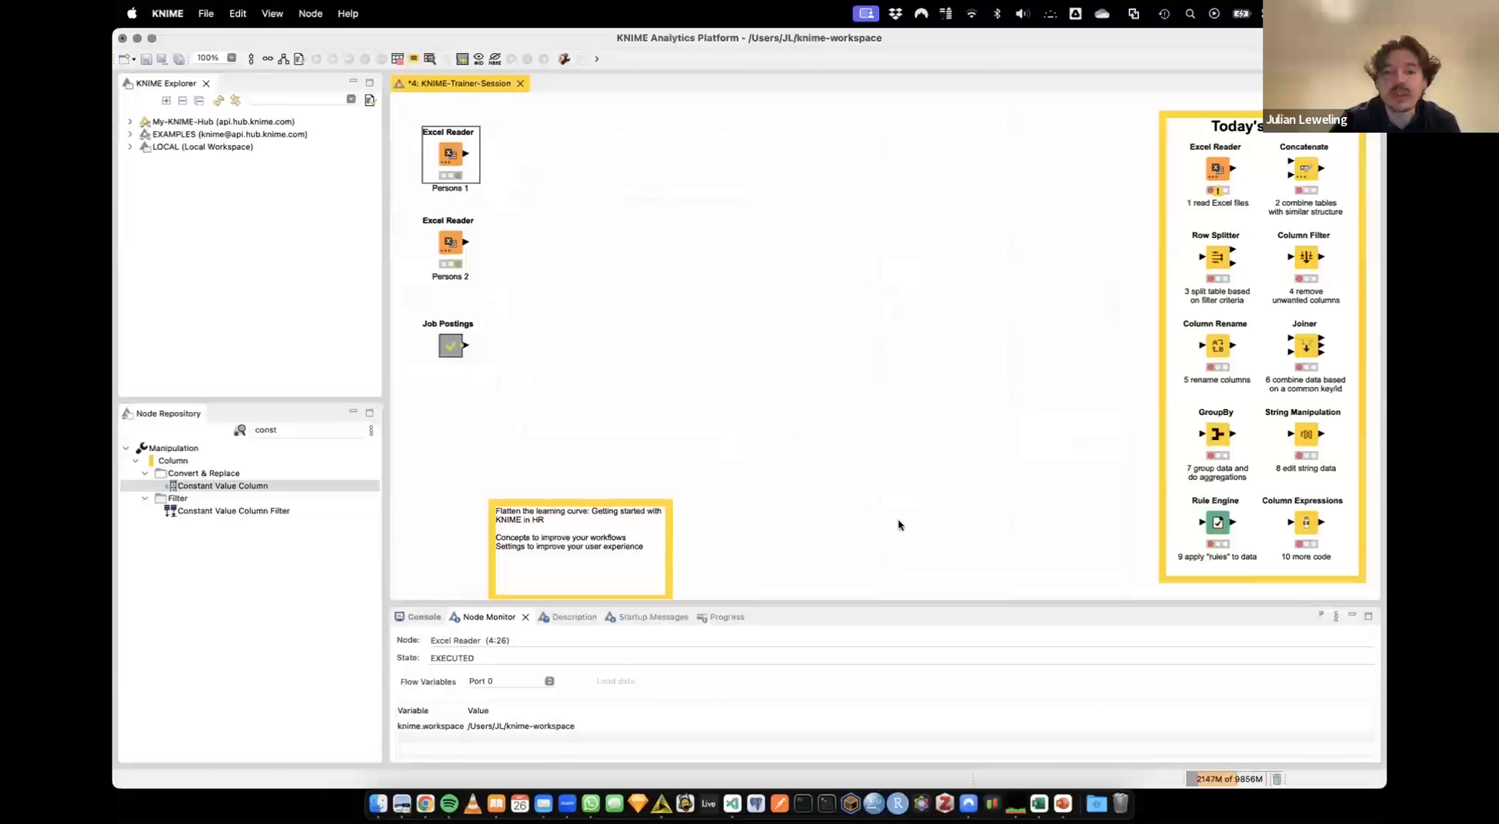
Create another Excel Reader node on the workflow canvas from Persons_2.xlsx in the Finder folder knime
key("ctrl+Up")
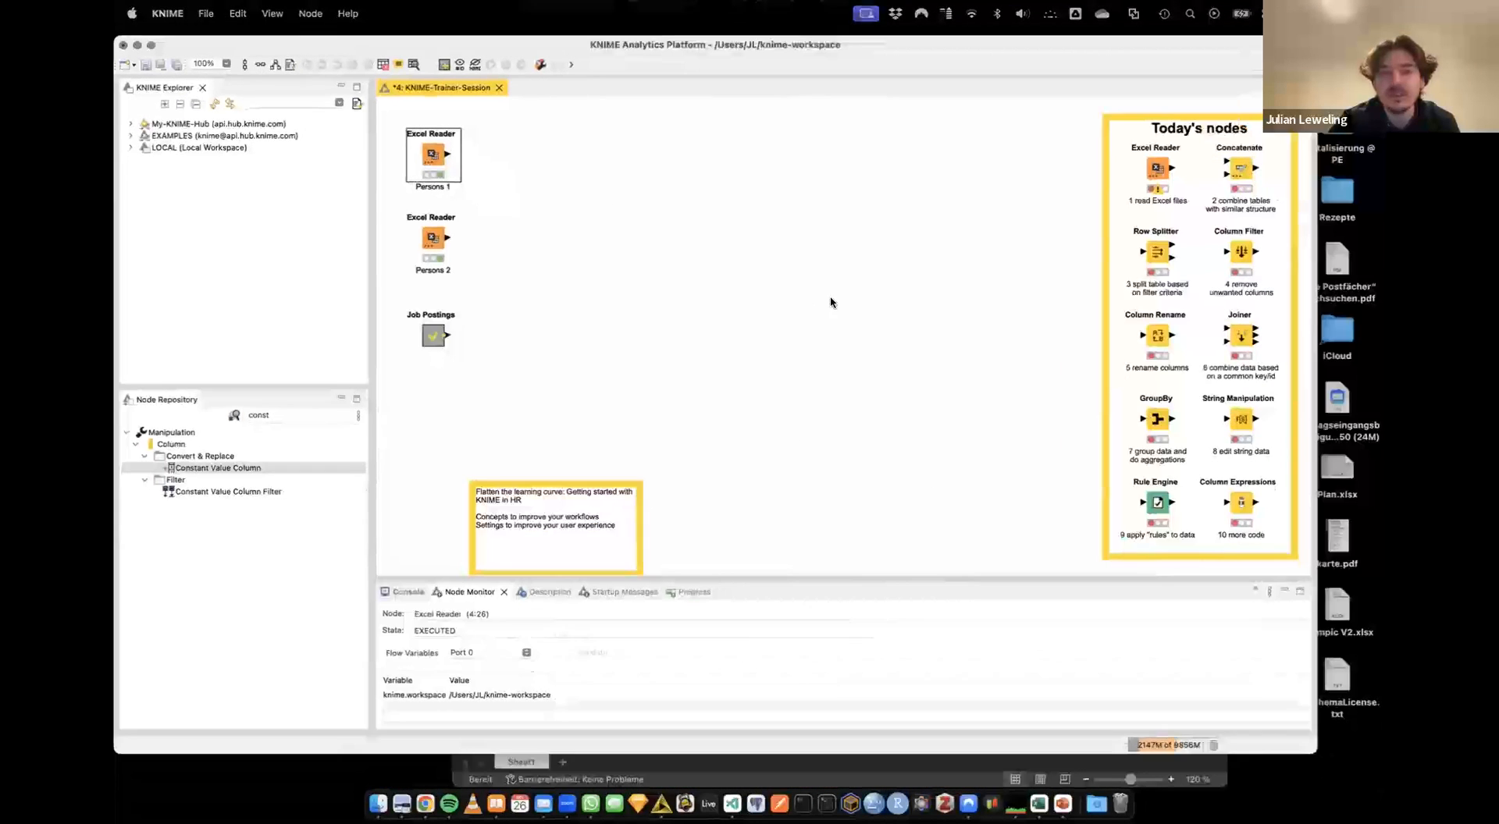
left_click(1125, 401)
left_click(732, 434)
left_click_drag(732, 437, 603, 147)
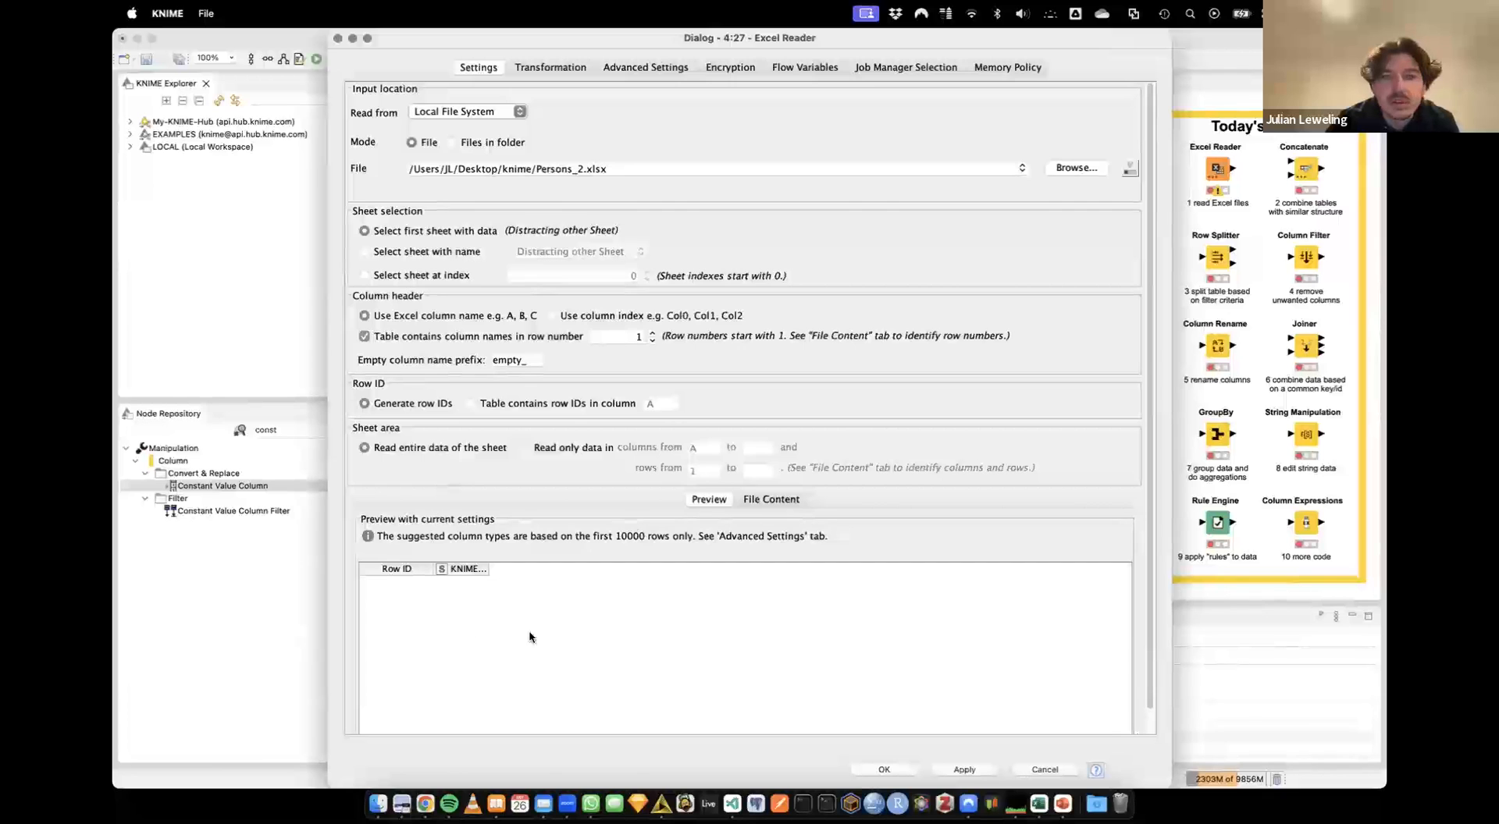
Set the Persons_2.xlsx reader to select its sheet by name, choosing Data, and display the raw file content
left_click_drag(488, 571, 718, 573)
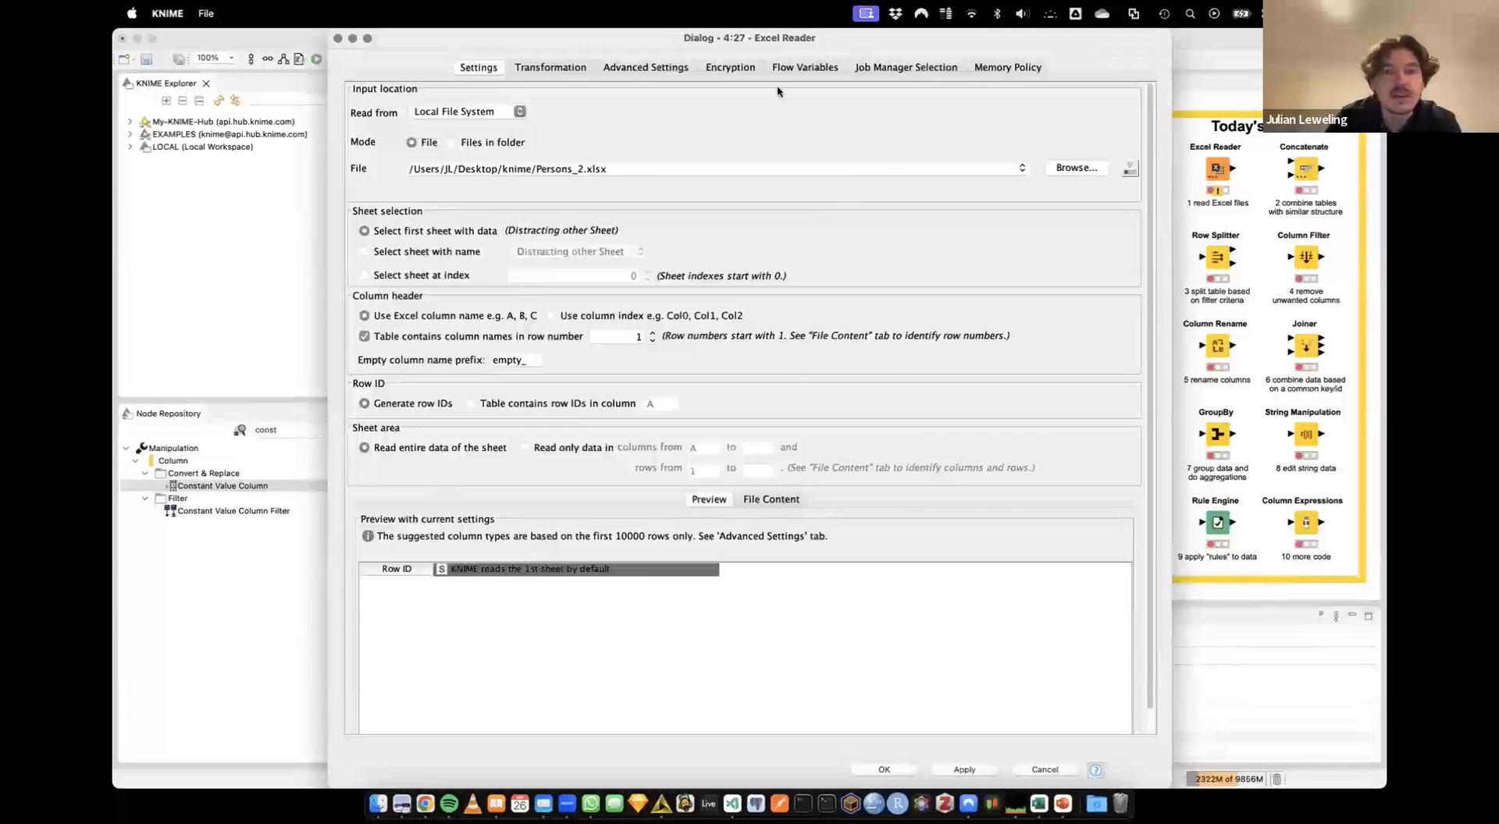
left_click(396, 252)
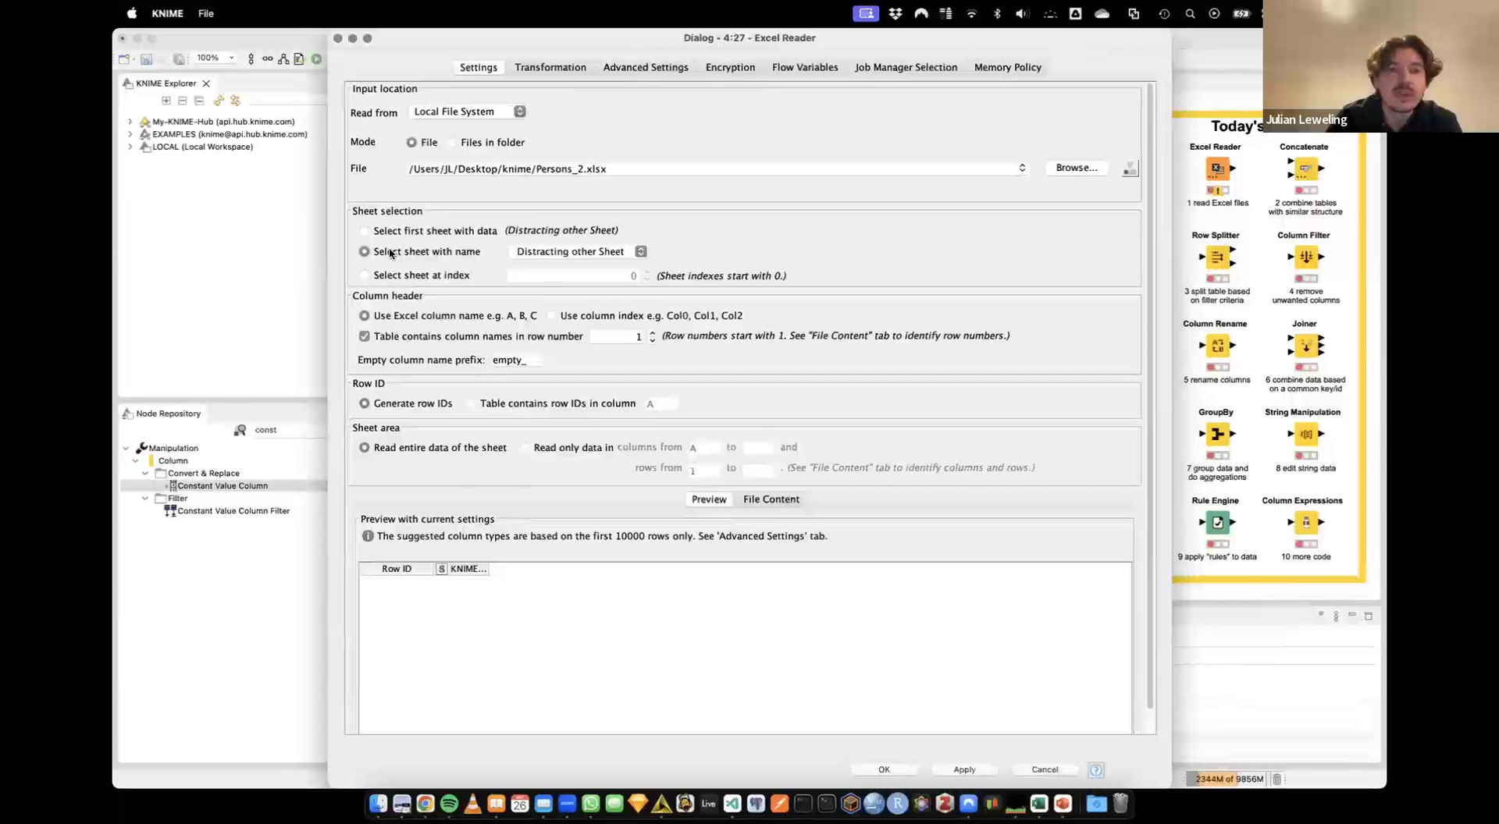
left_click(608, 257)
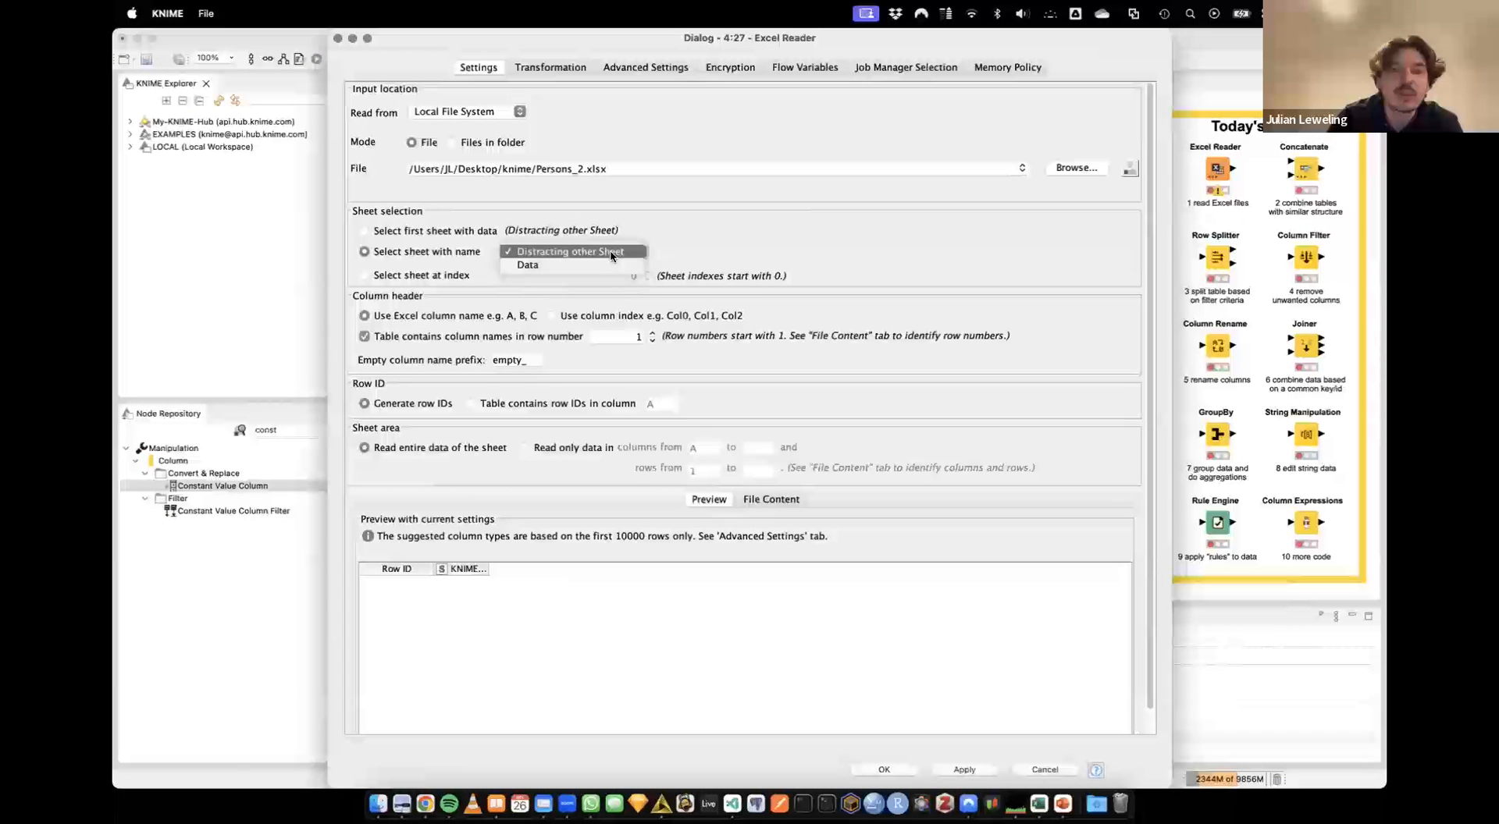
left_click(540, 266)
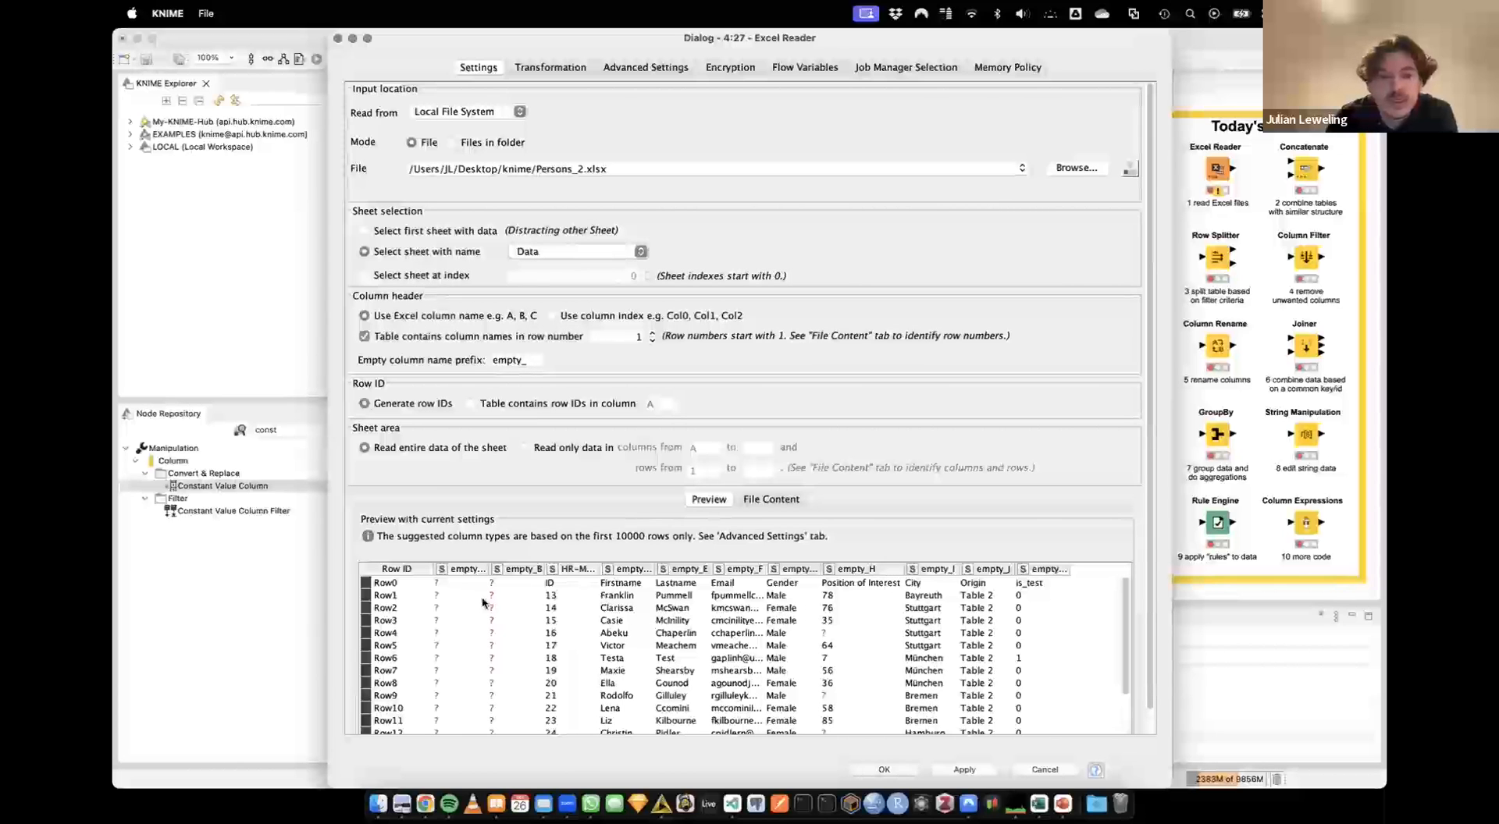
left_click(748, 503)
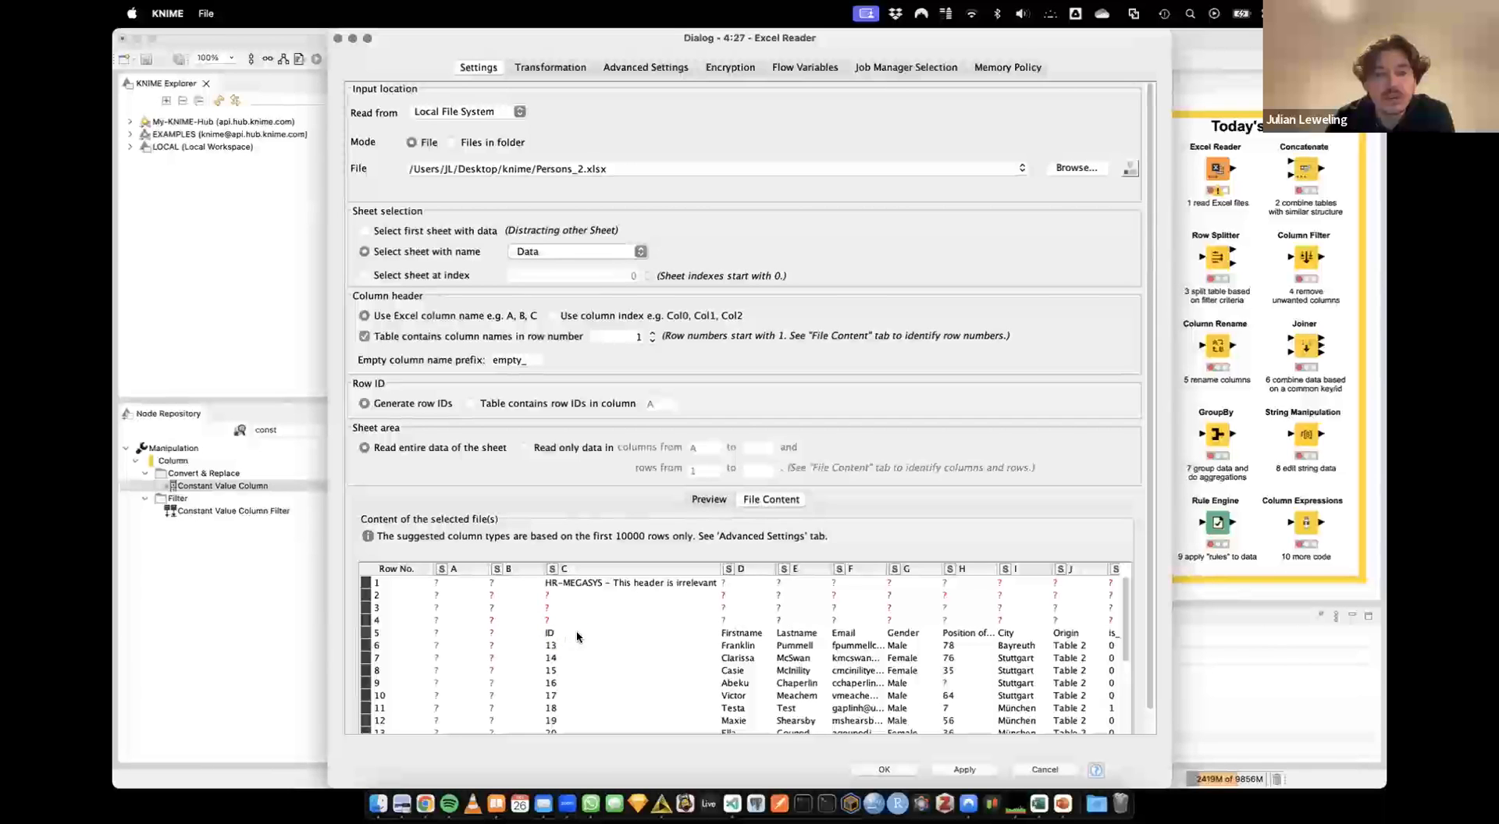
Set the Persons_2.xlsx reader to take its column names from row number 5
left_click(584, 585)
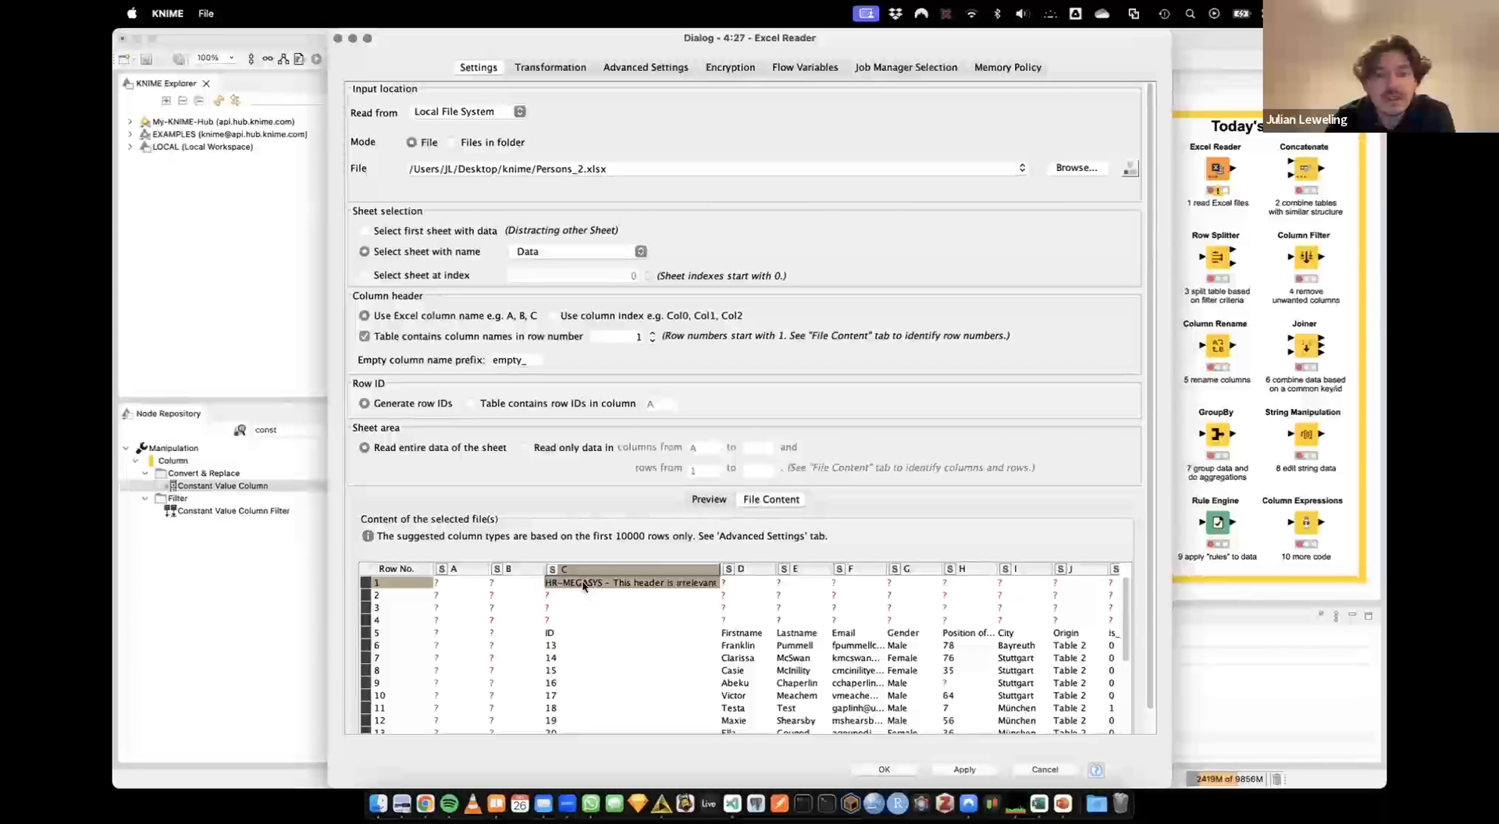
left_click(586, 636)
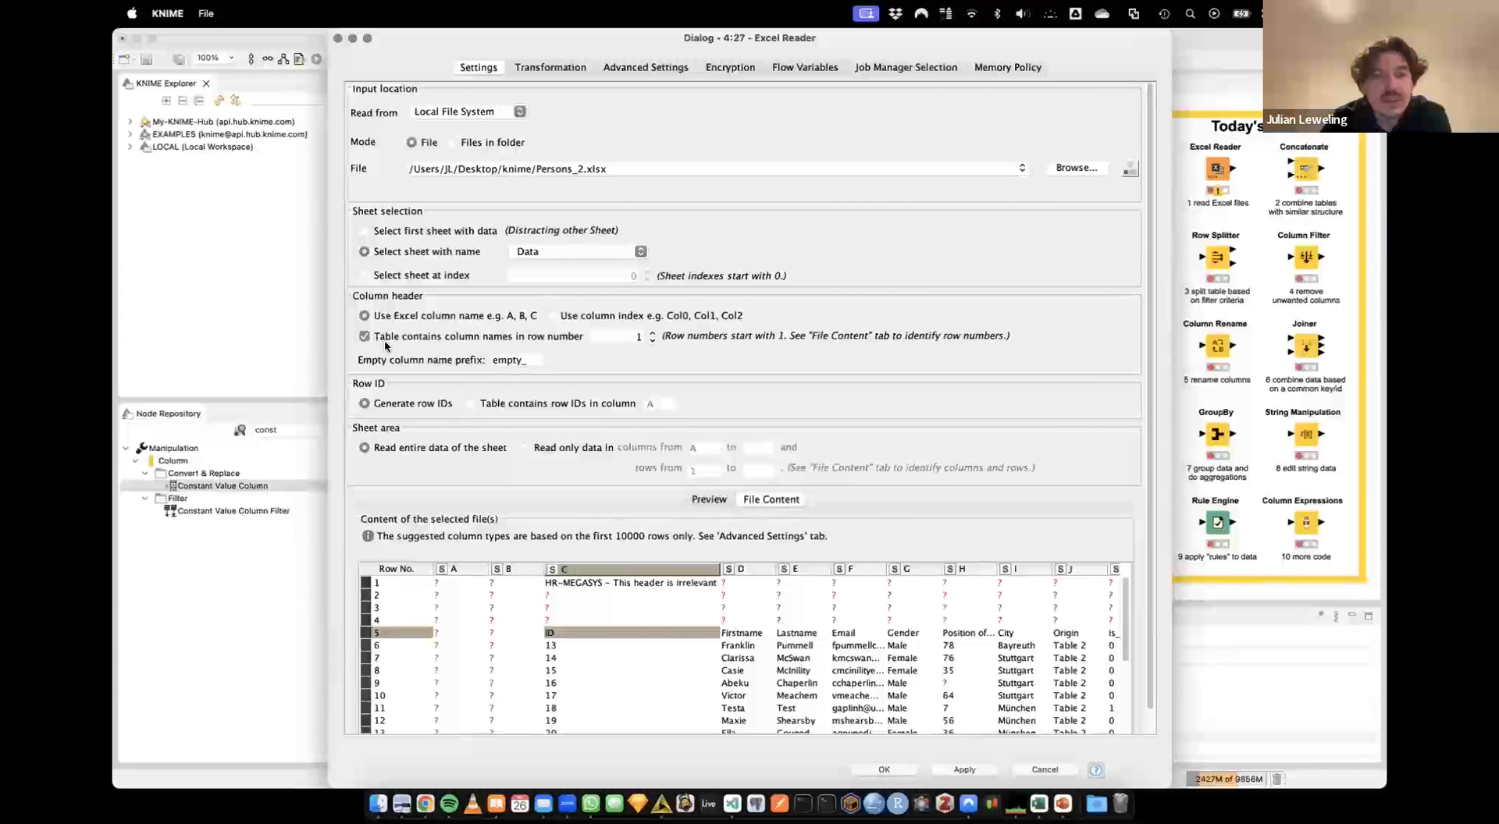
left_click(653, 334)
left_click(653, 334)
left_click(653, 334)
left_click(652, 334)
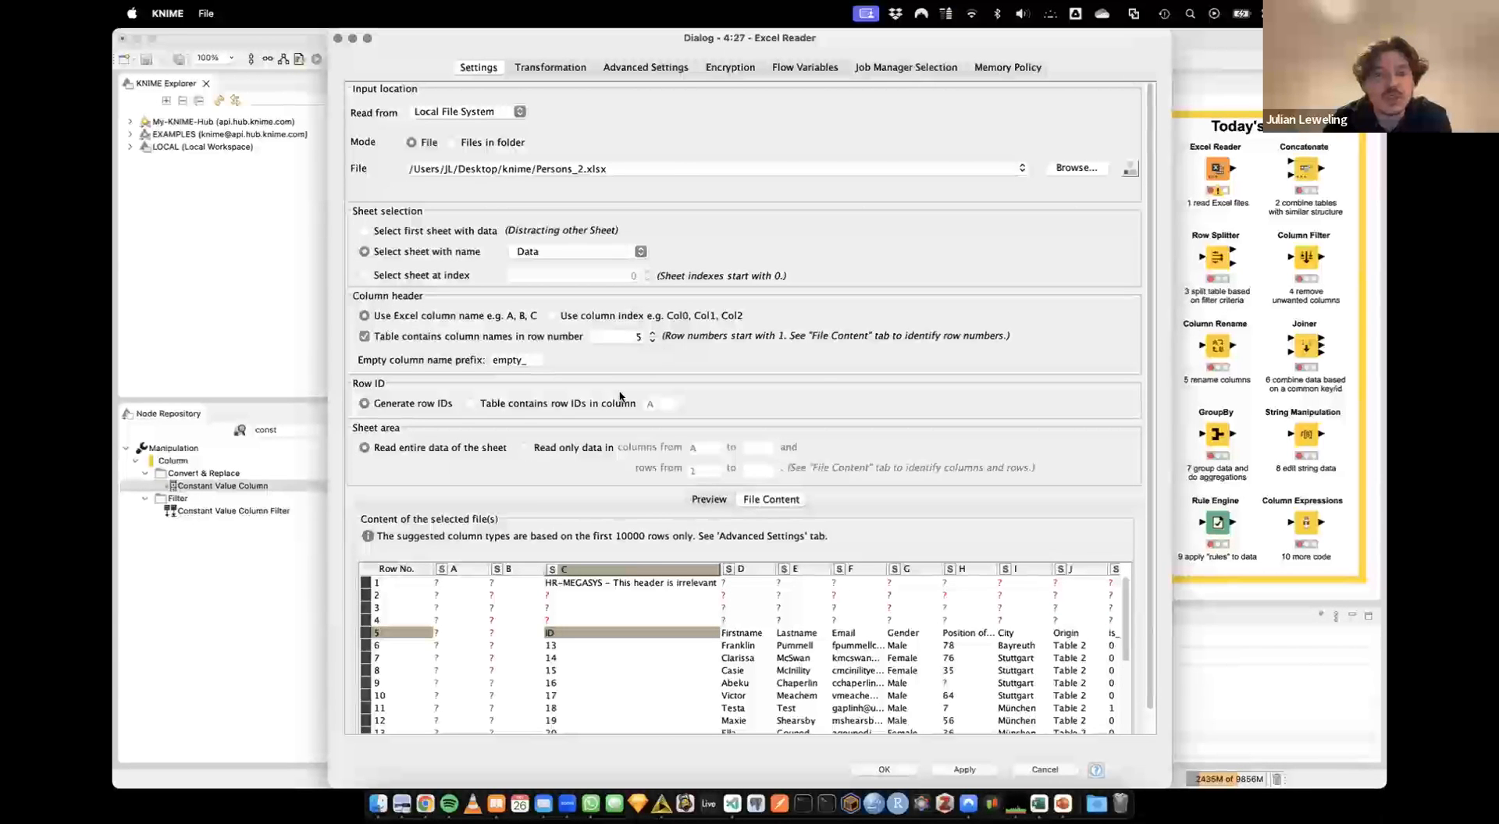
Limit the sheet area to columns from C and rows from 6, check the preview and accept the reader settings
left_click(530, 448)
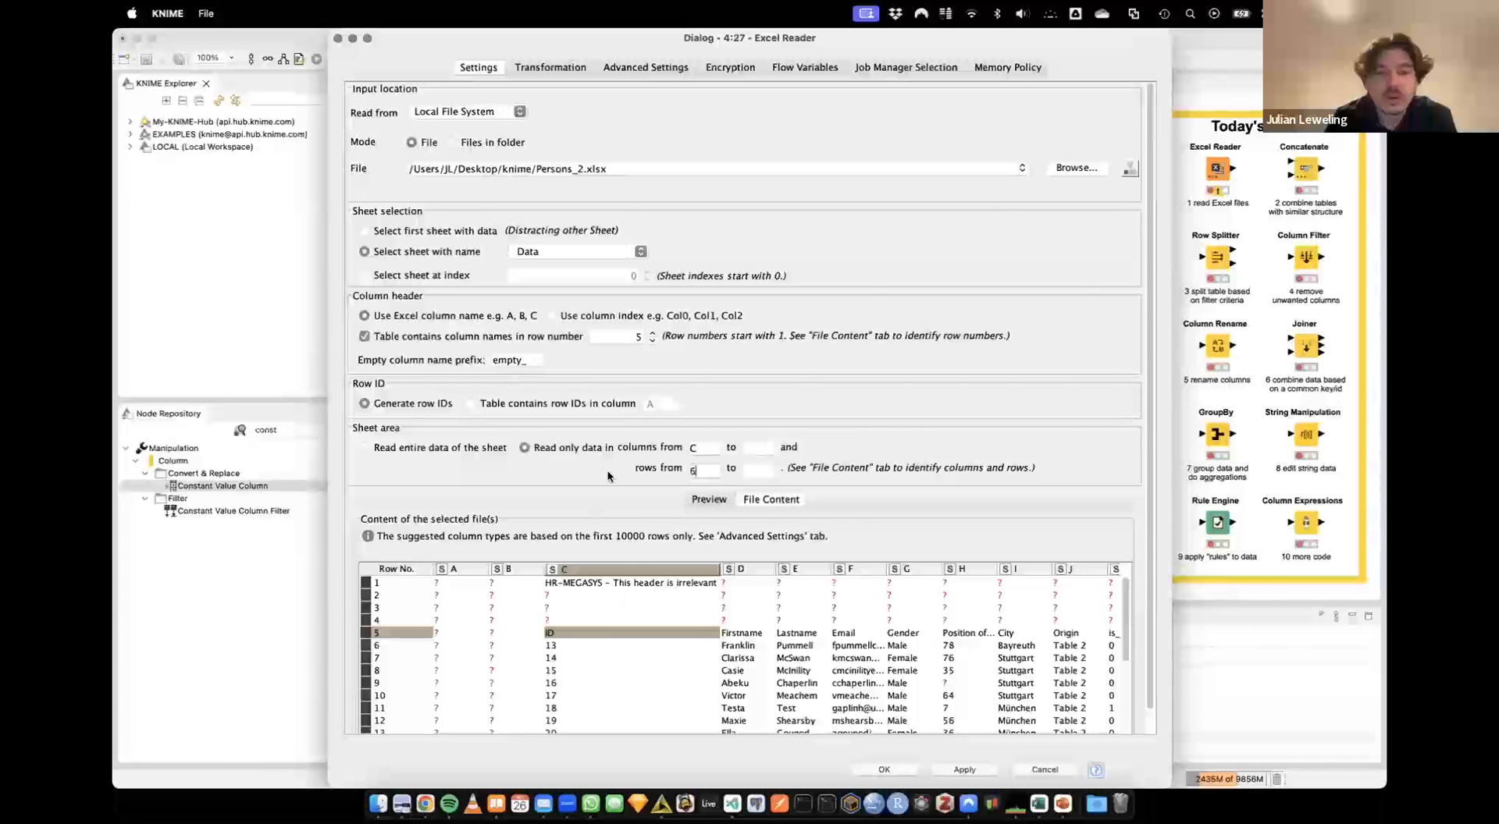
left_click(696, 643)
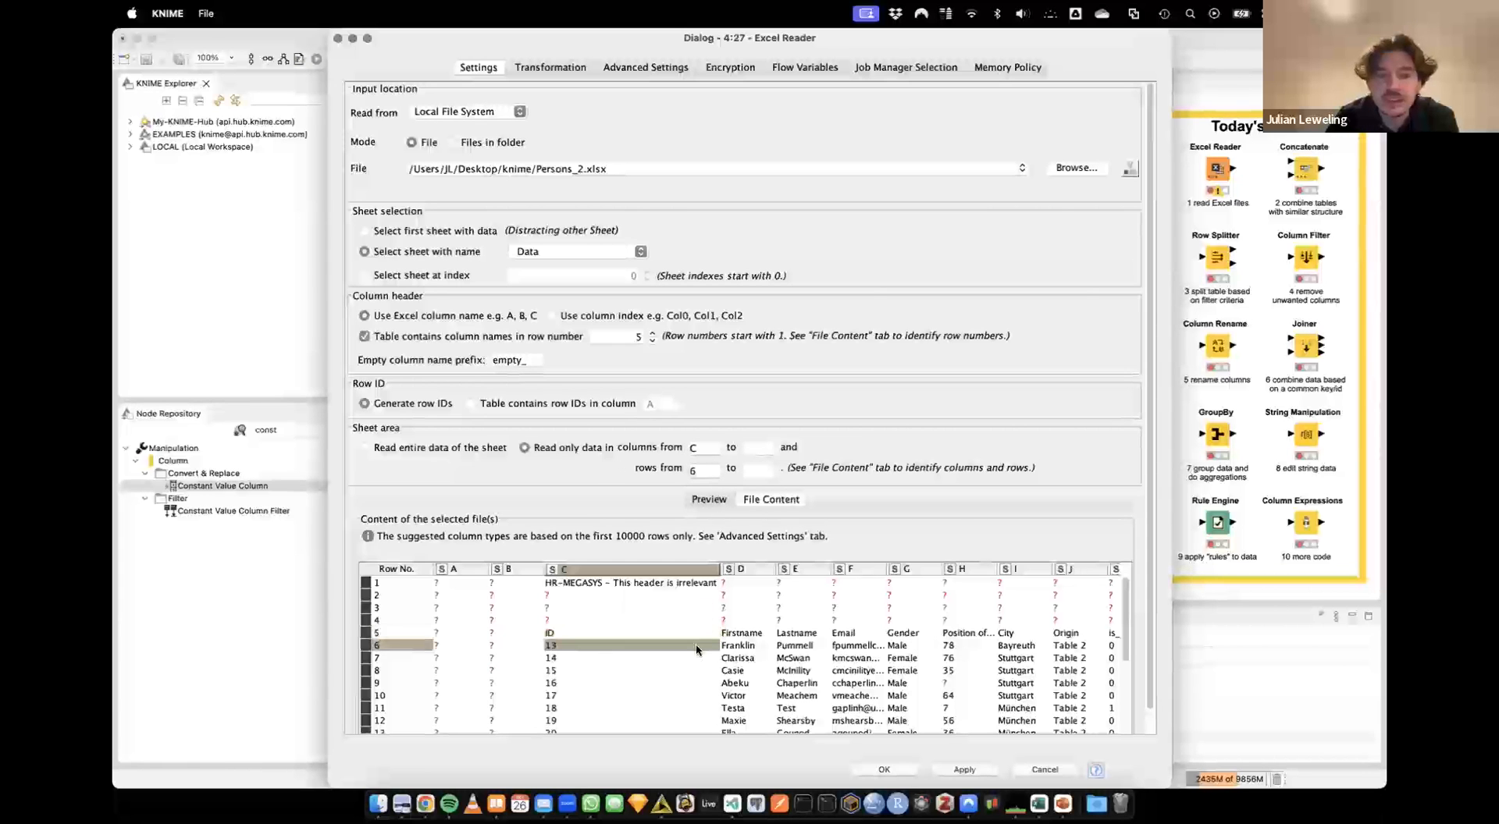
left_click(711, 501)
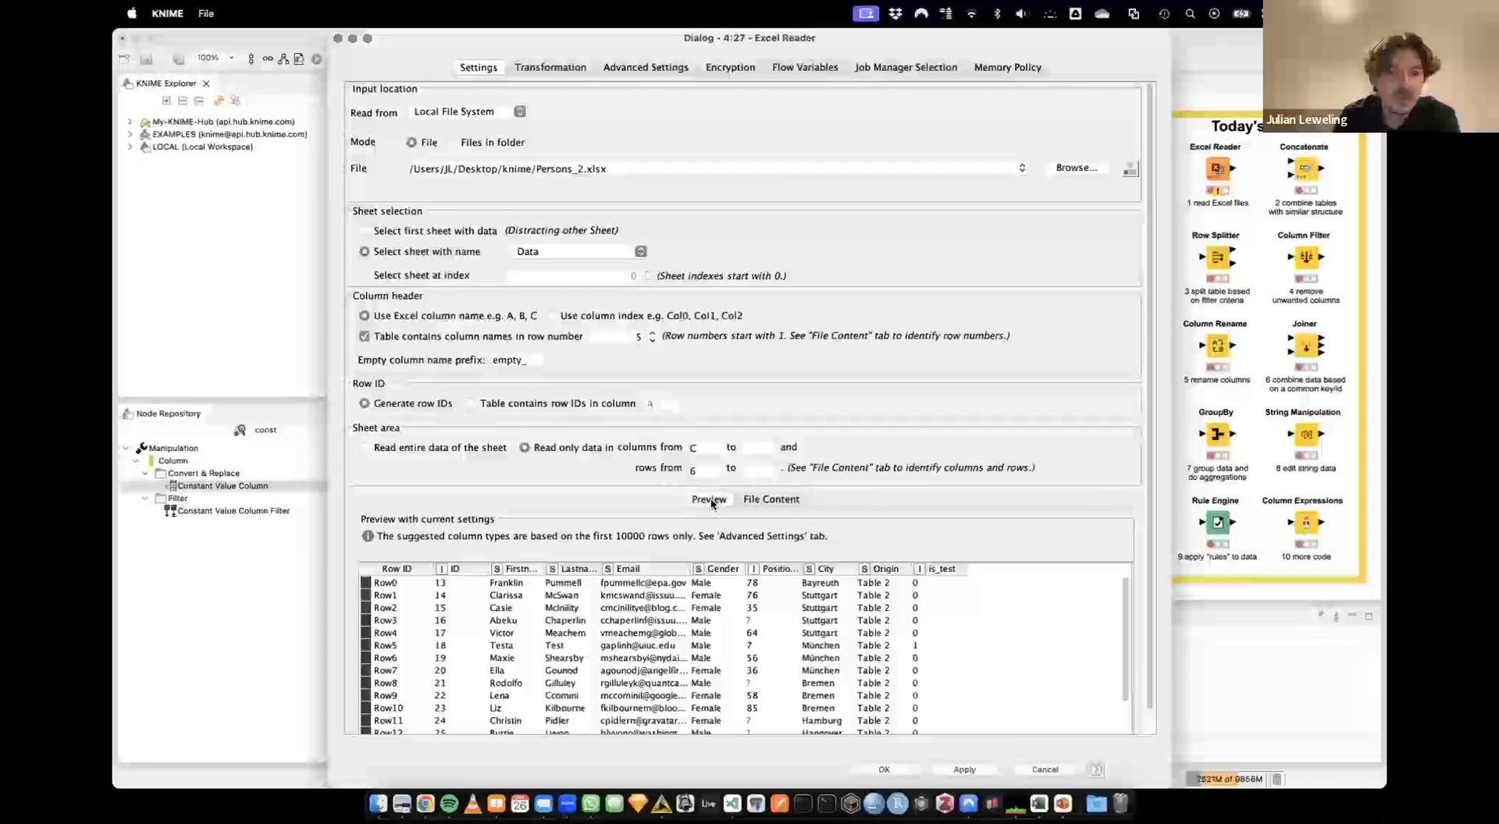
left_click(470, 582)
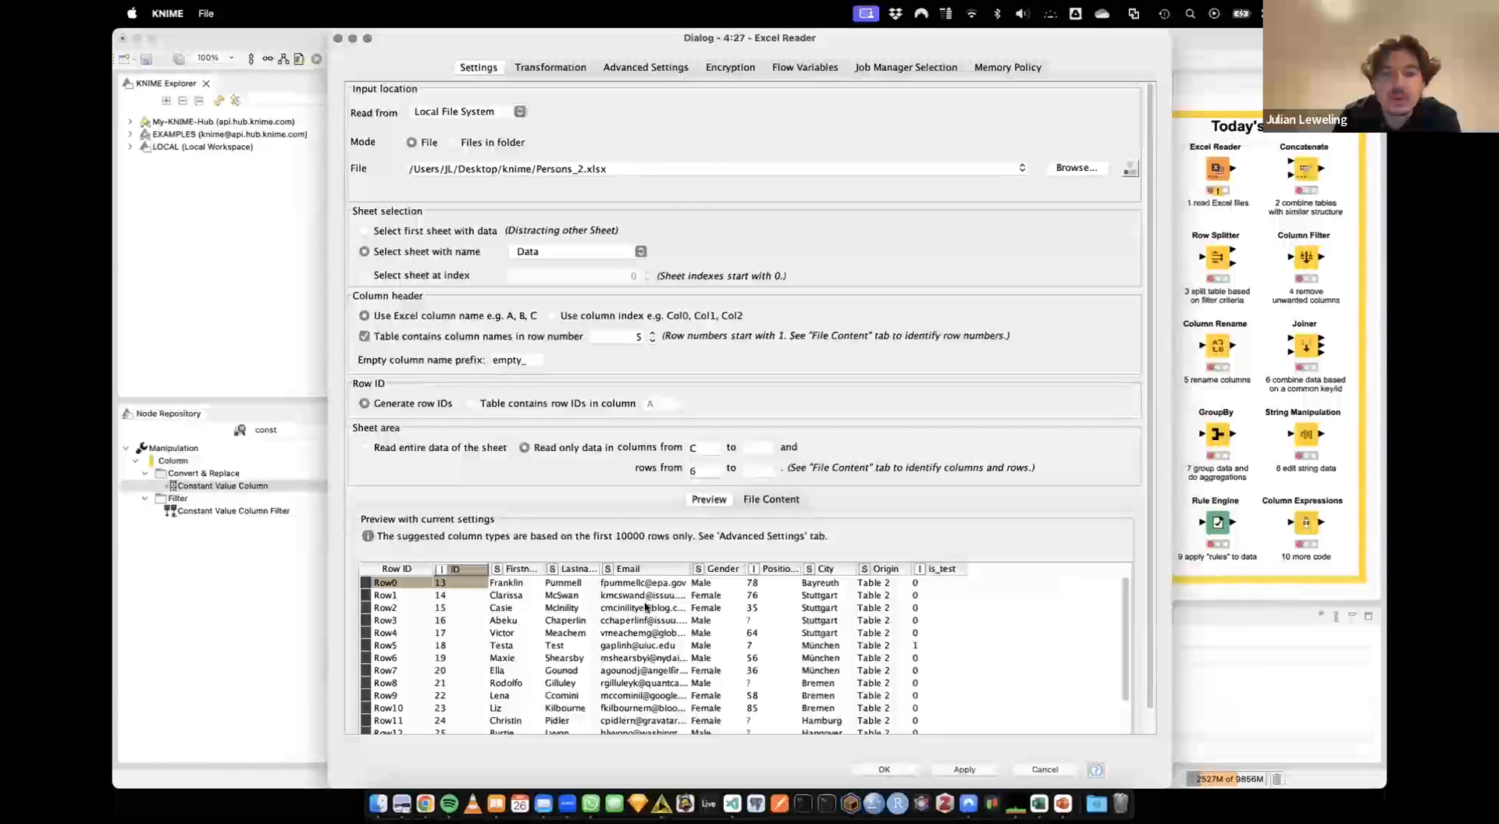
left_click(878, 770)
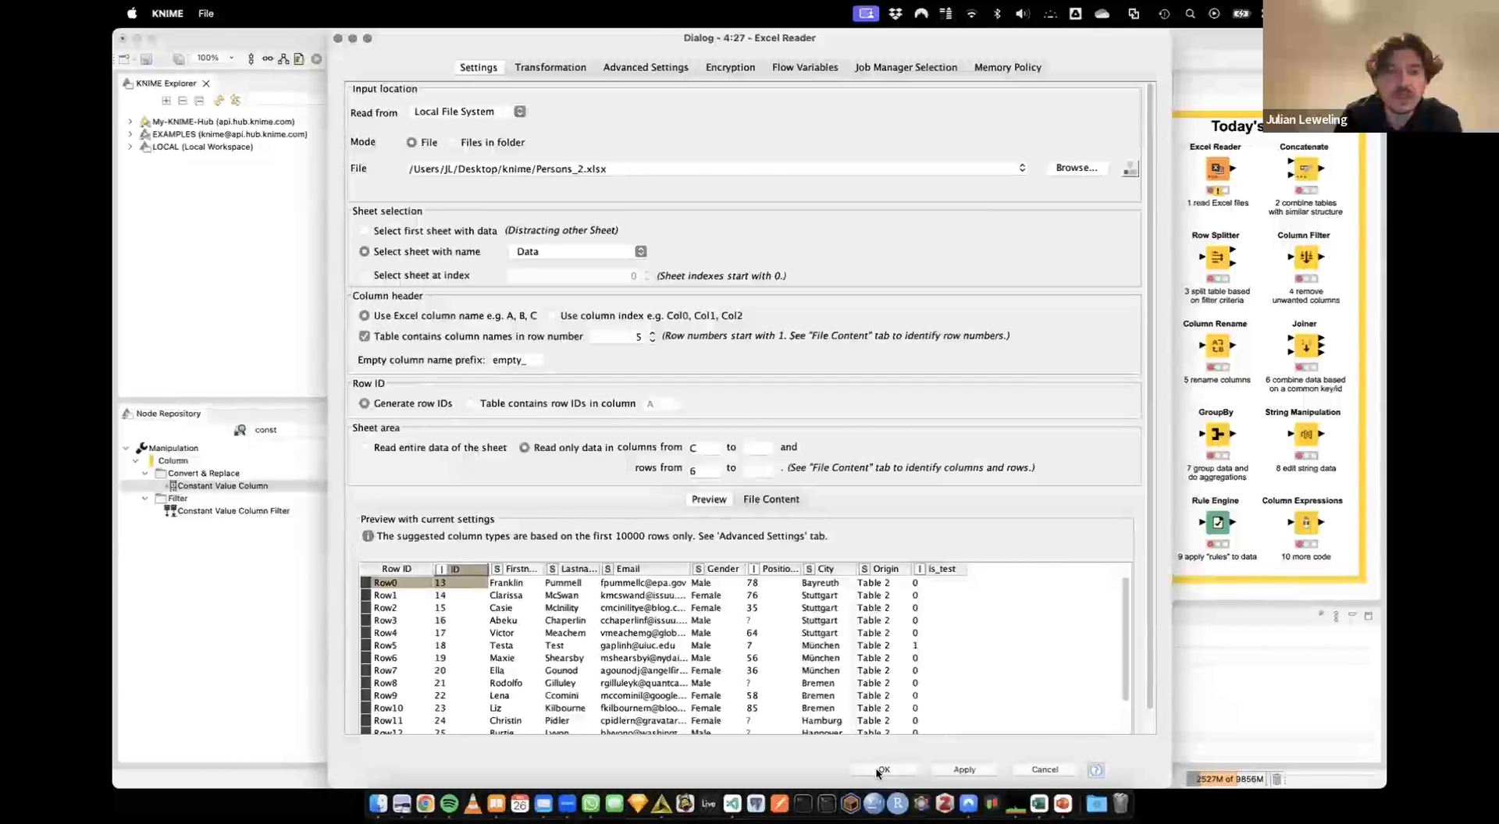
Execute the new Excel Reader node and inspect its file table, closing the table view when done
key("F7")
right_click(598, 155)
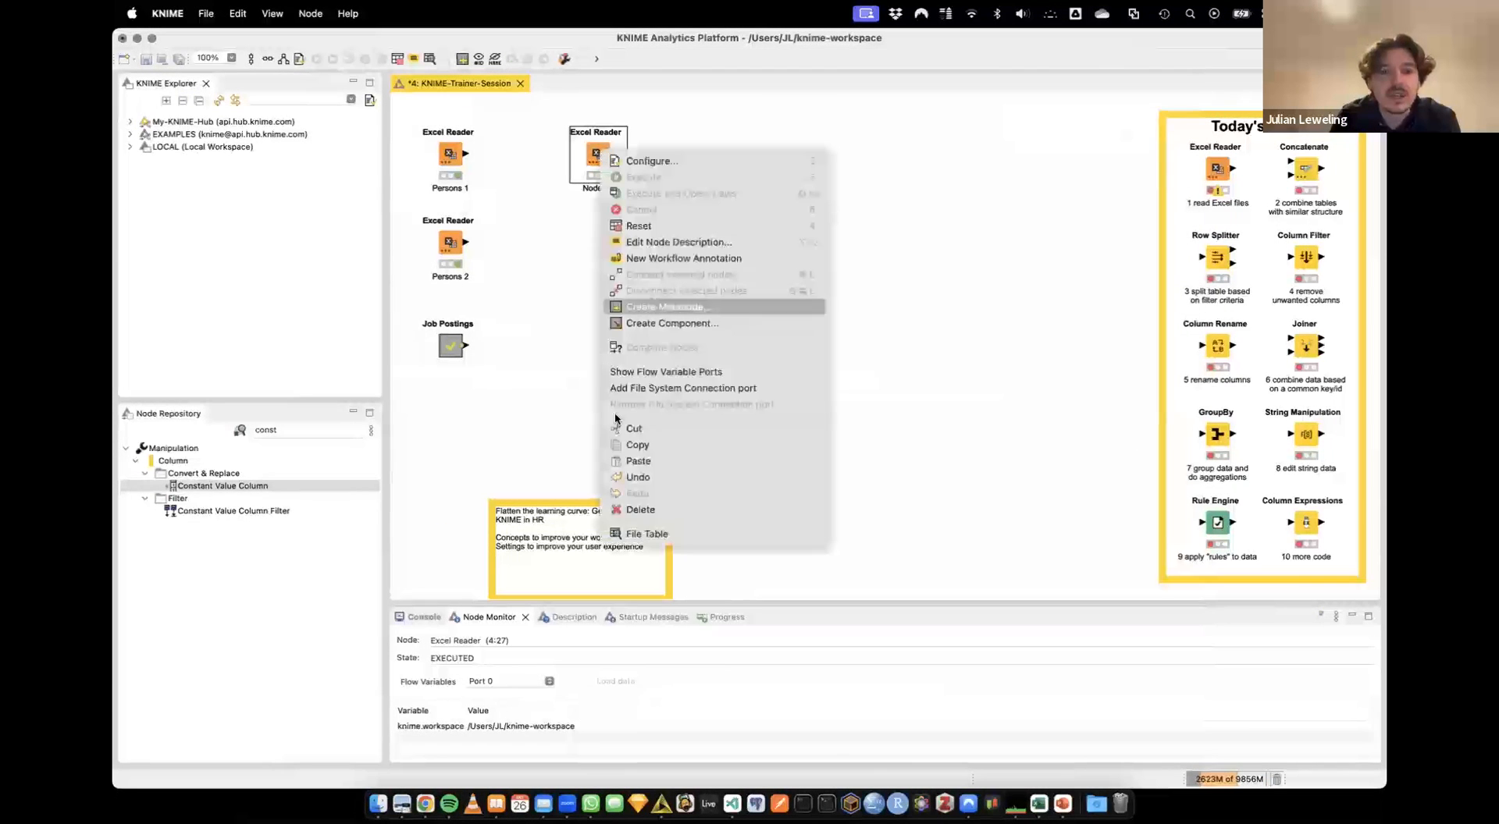
left_click(640, 534)
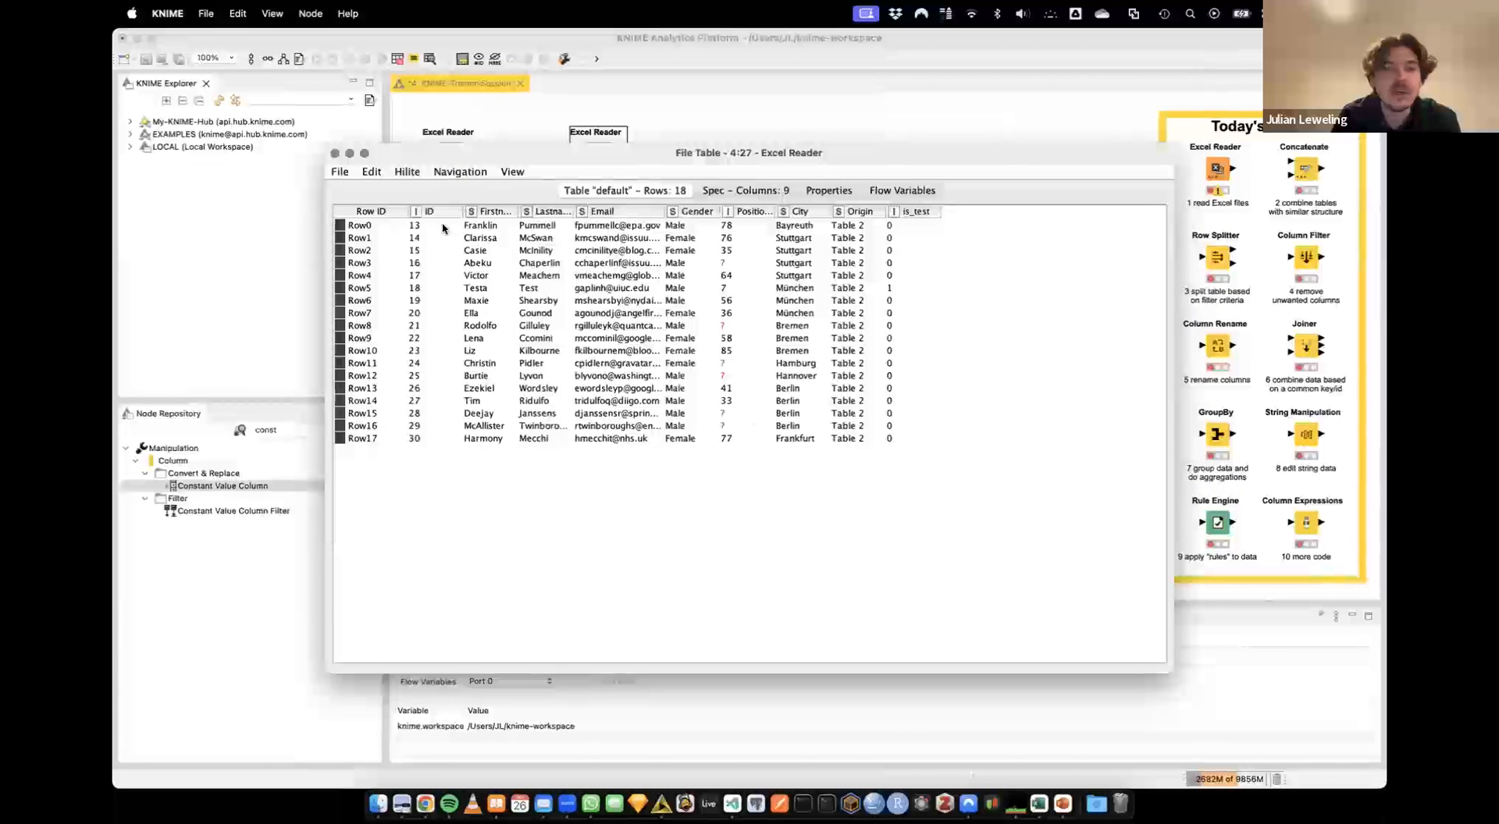
left_click_drag(442, 222, 890, 438)
left_click(890, 438)
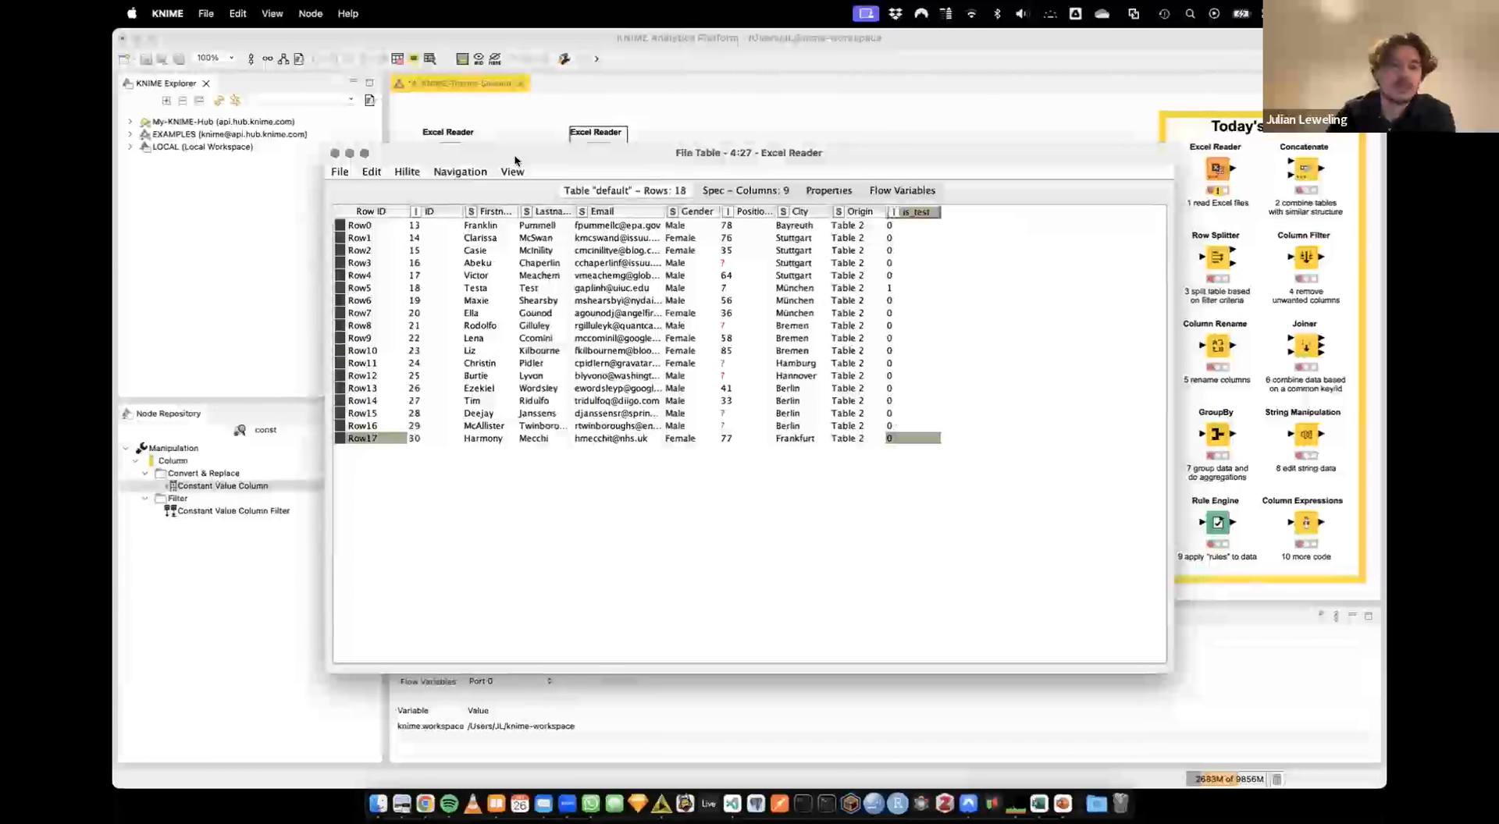
left_click(335, 154)
Label the newly configured Excel Reader node "Persons 2"
left_click(451, 244)
left_click(446, 278)
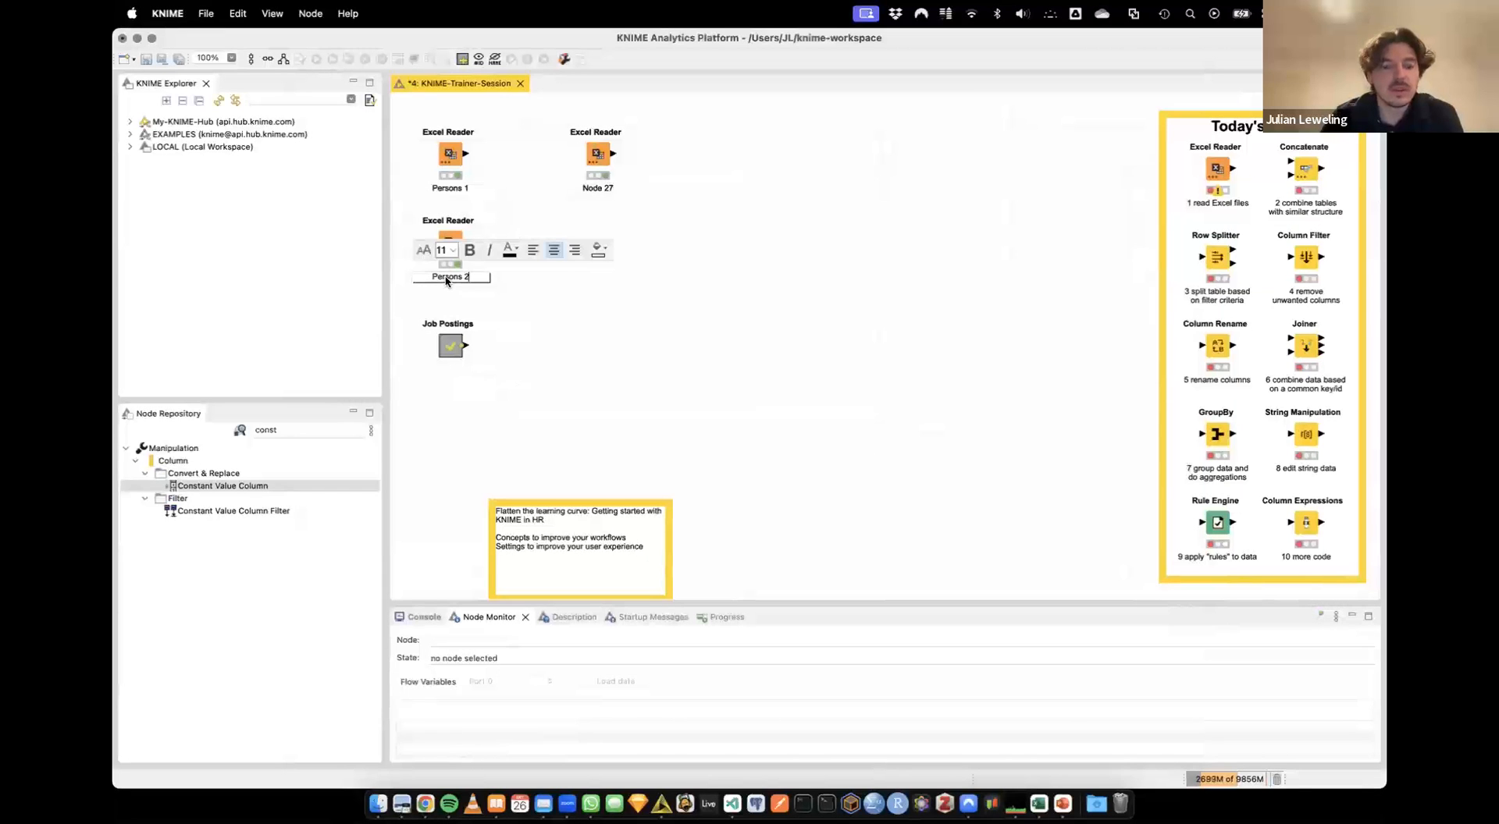
left_click(525, 291)
double_click(600, 191)
type("Persons 2")
left_click(580, 254)
Replace the original Persons 2 reader by deleting it and moving the newly configured reader into its place
left_click(450, 244)
key("Delete")
left_click_drag(600, 160, 455, 244)
left_click(554, 221)
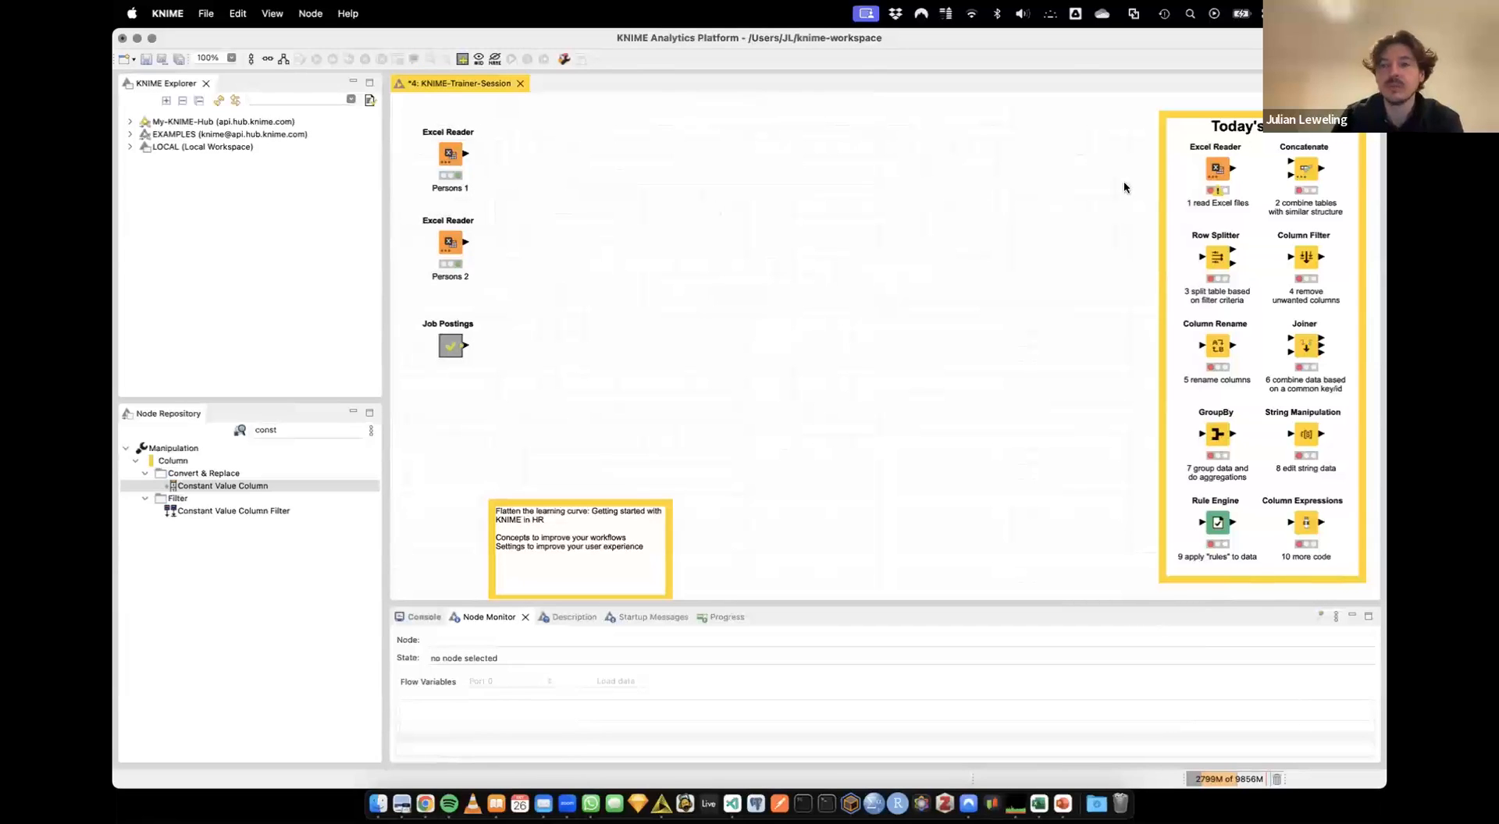
Look through the node description of the Persons 1 Excel Reader
left_click(1217, 170)
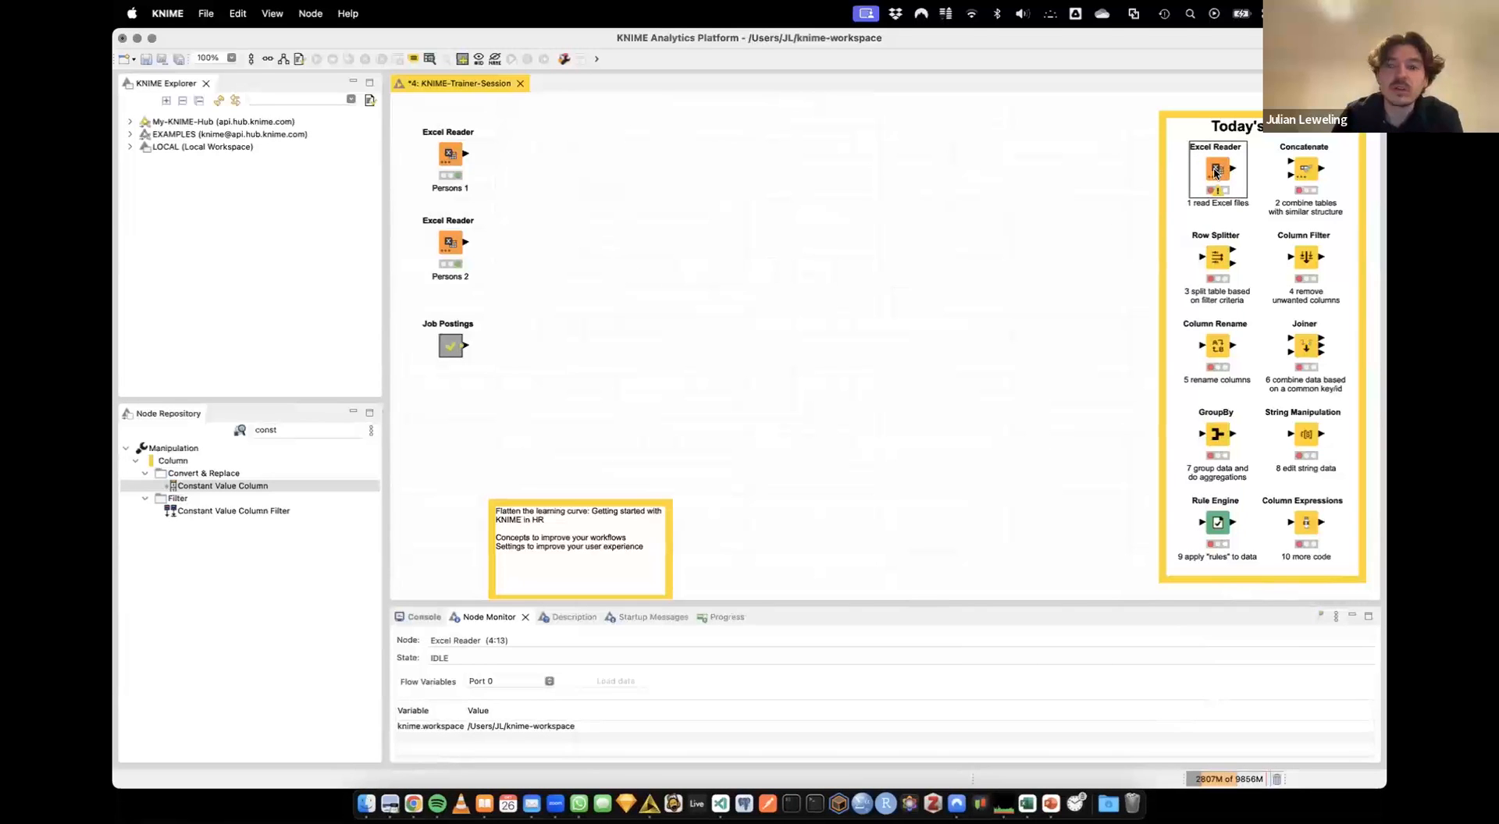
left_click(448, 156)
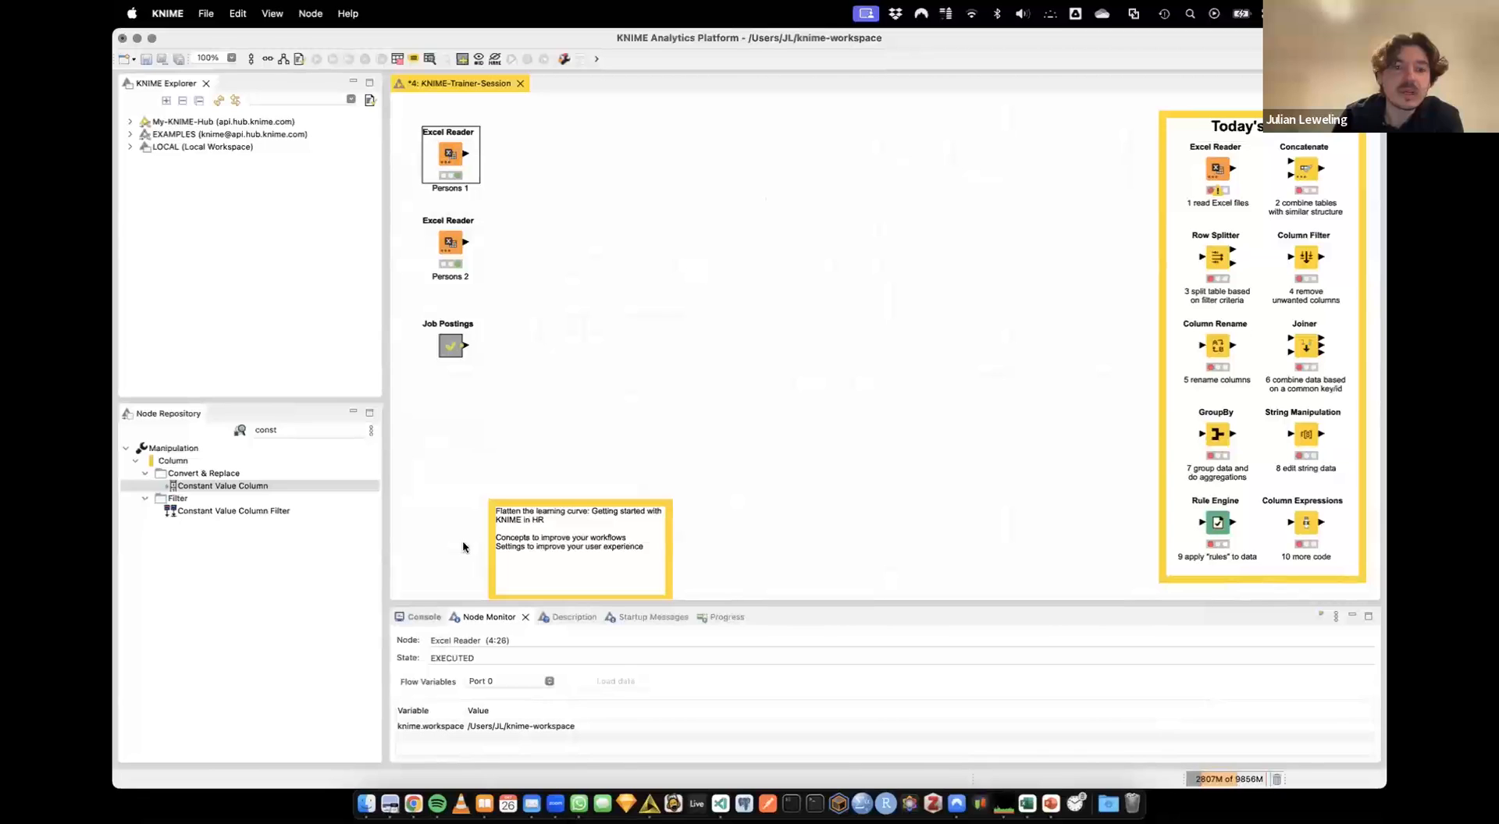
left_click(564, 618)
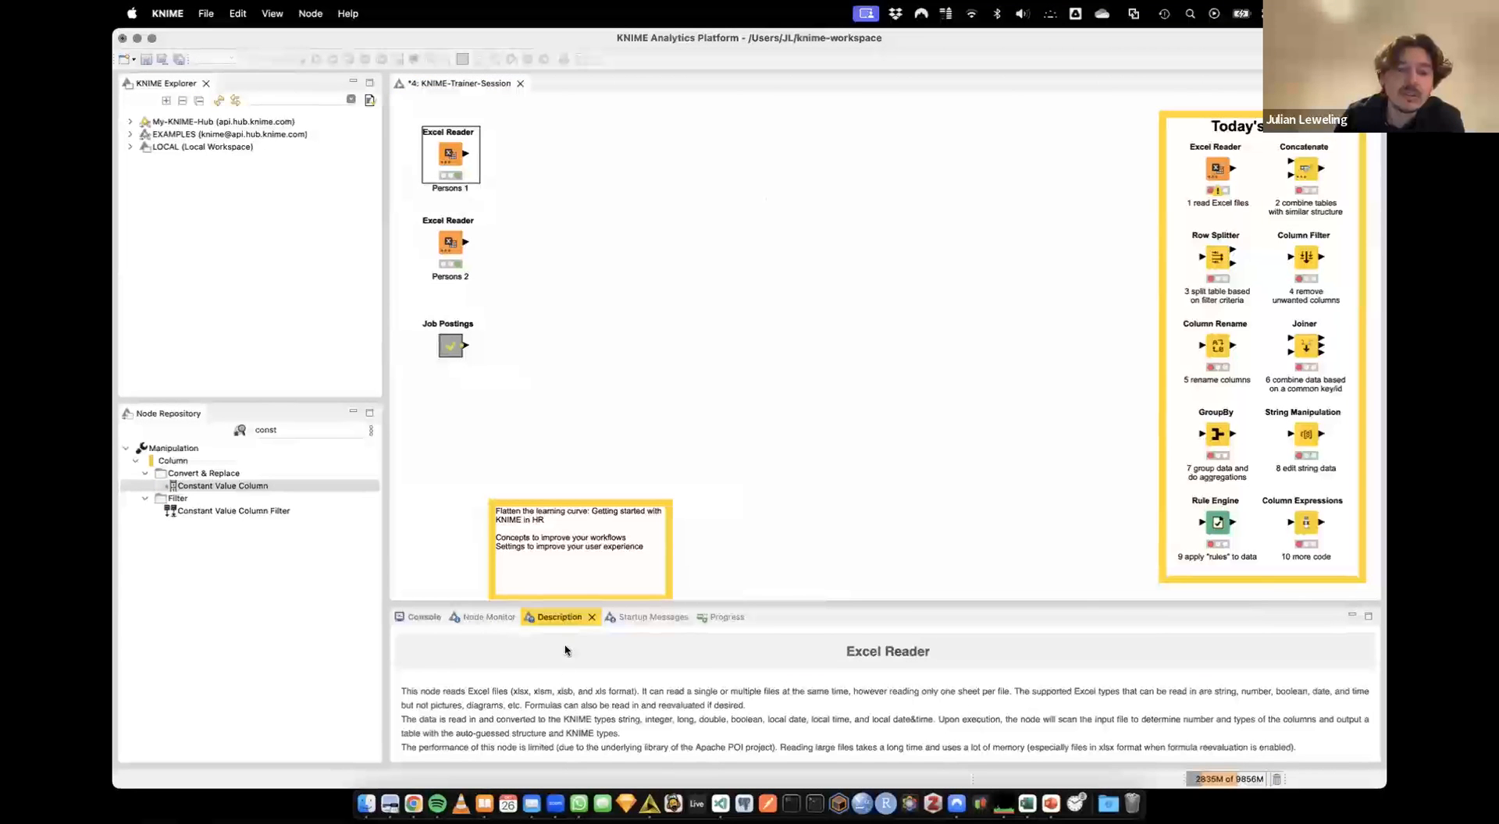
scroll(568, 690, "down", 10)
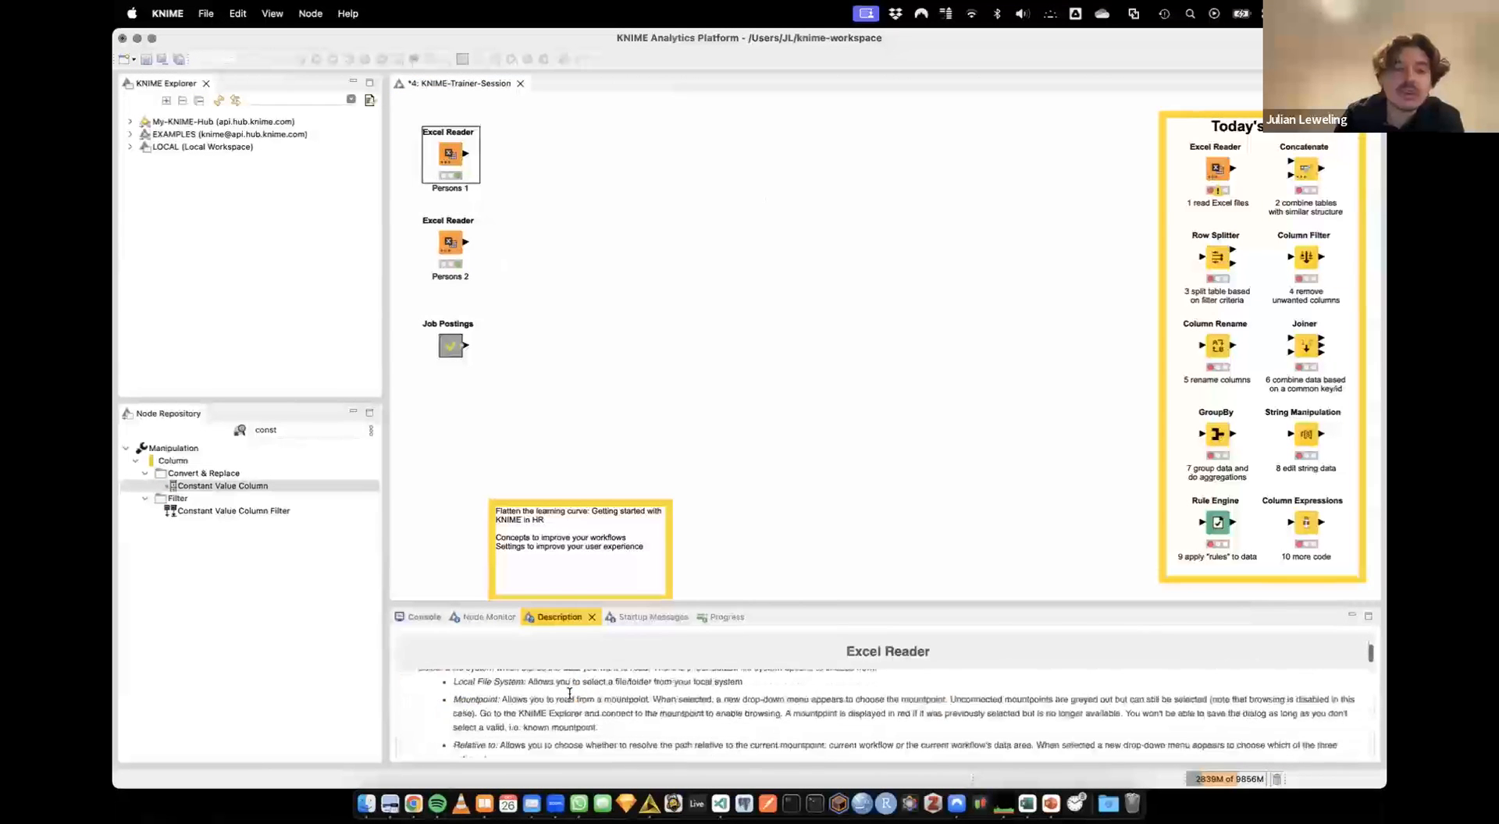
scroll(569, 691, "up", 10)
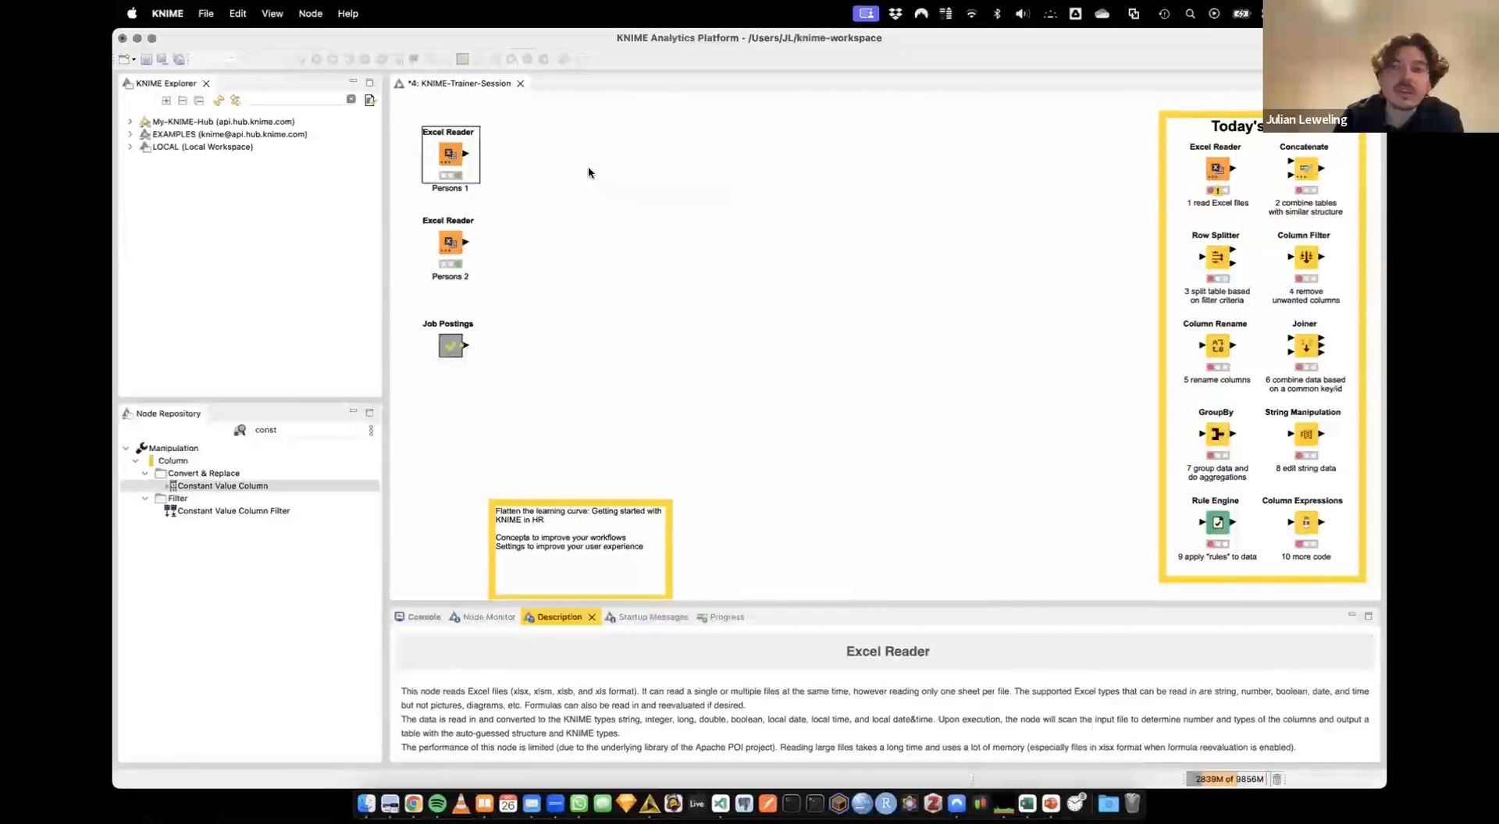
Copy the Concatenate node from the annotated node collection and place the copy beside the Persons 1 reader
left_click(1303, 172)
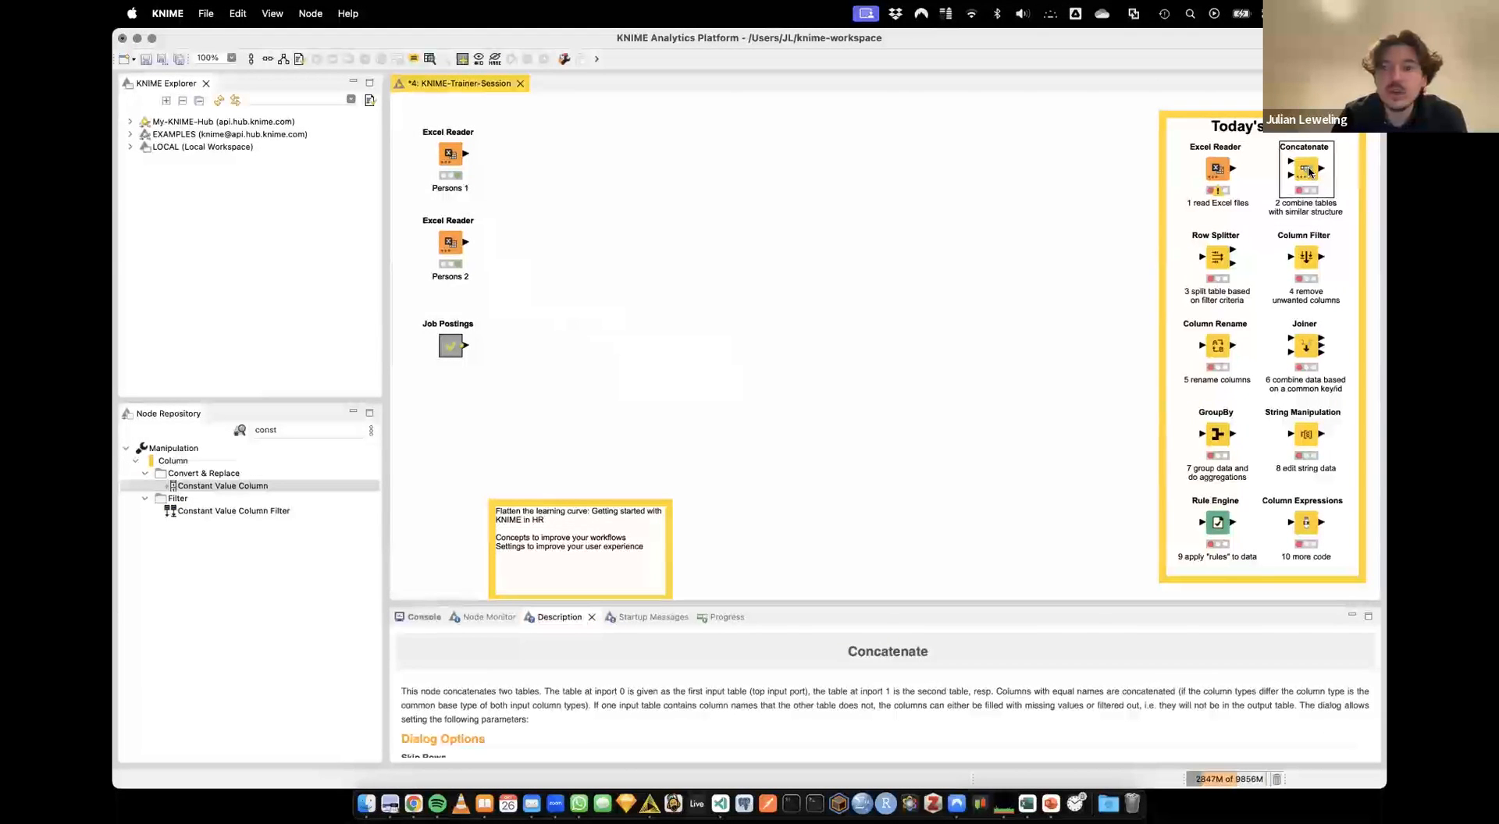
right_click(523, 165)
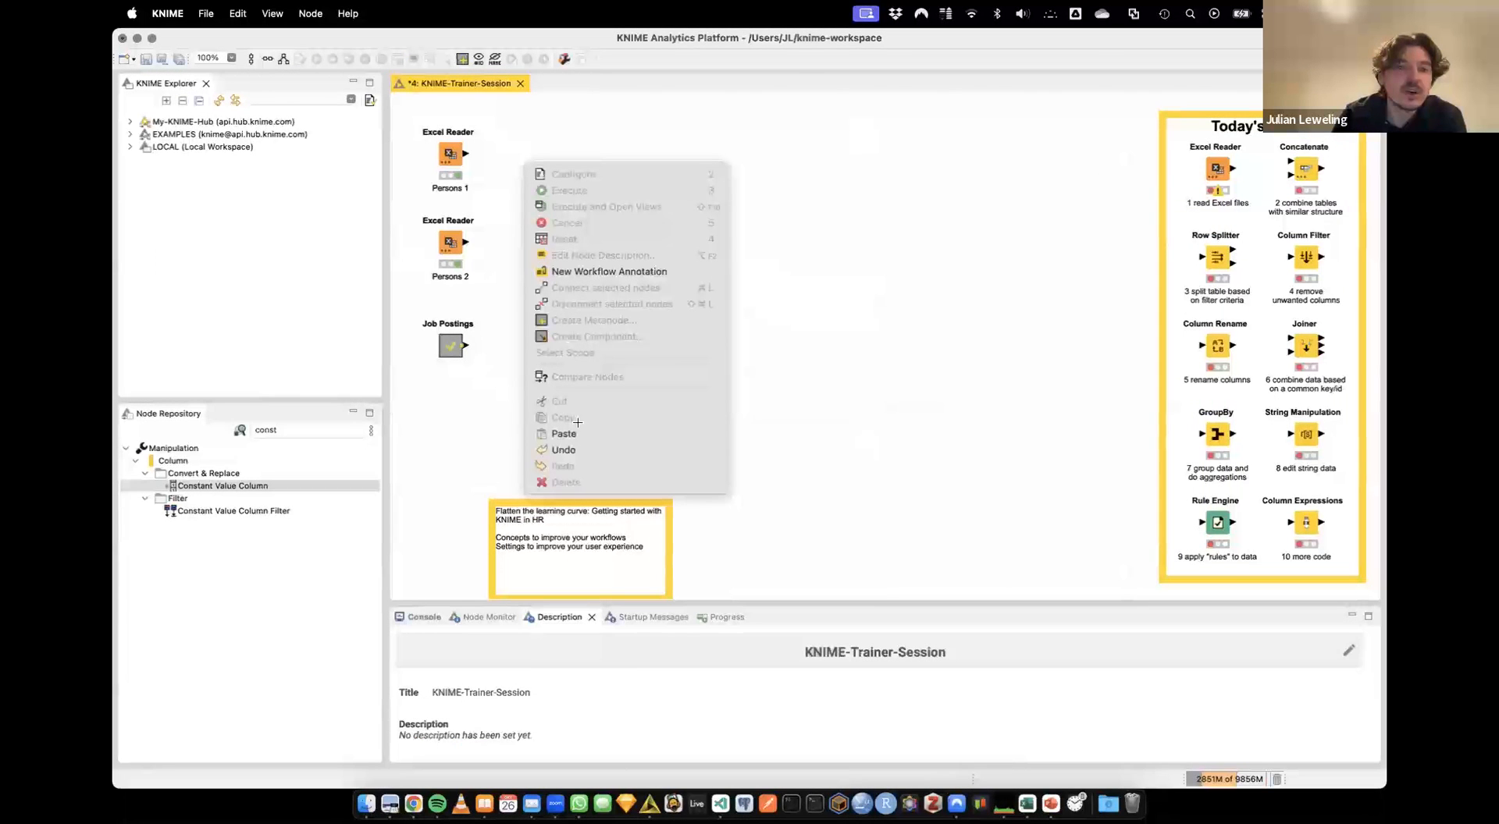
left_click(570, 432)
left_click_drag(549, 189, 559, 154)
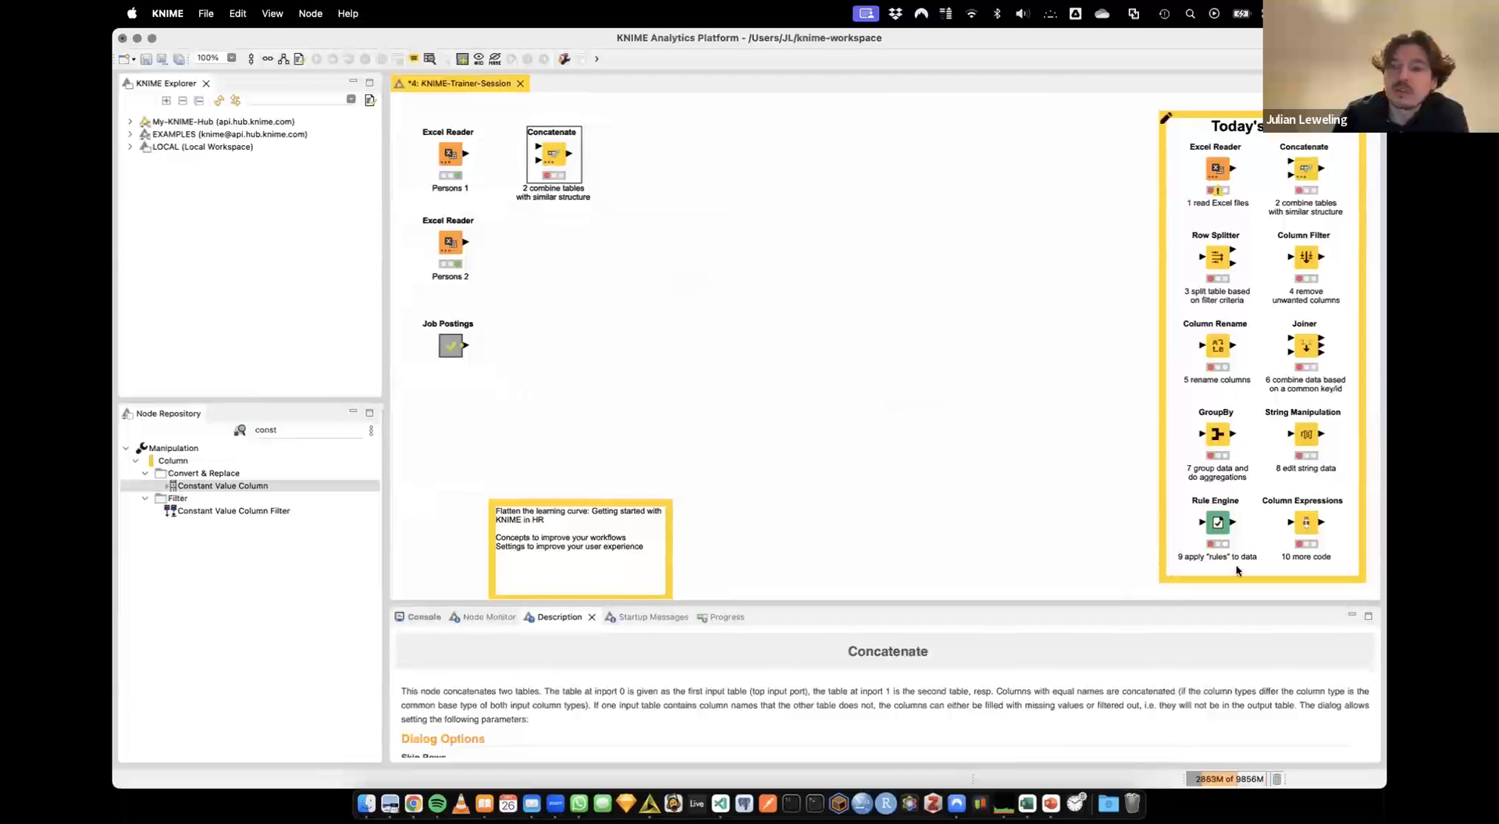
Search the node repository for "excel"
double_click(307, 426)
key("BackSpace")
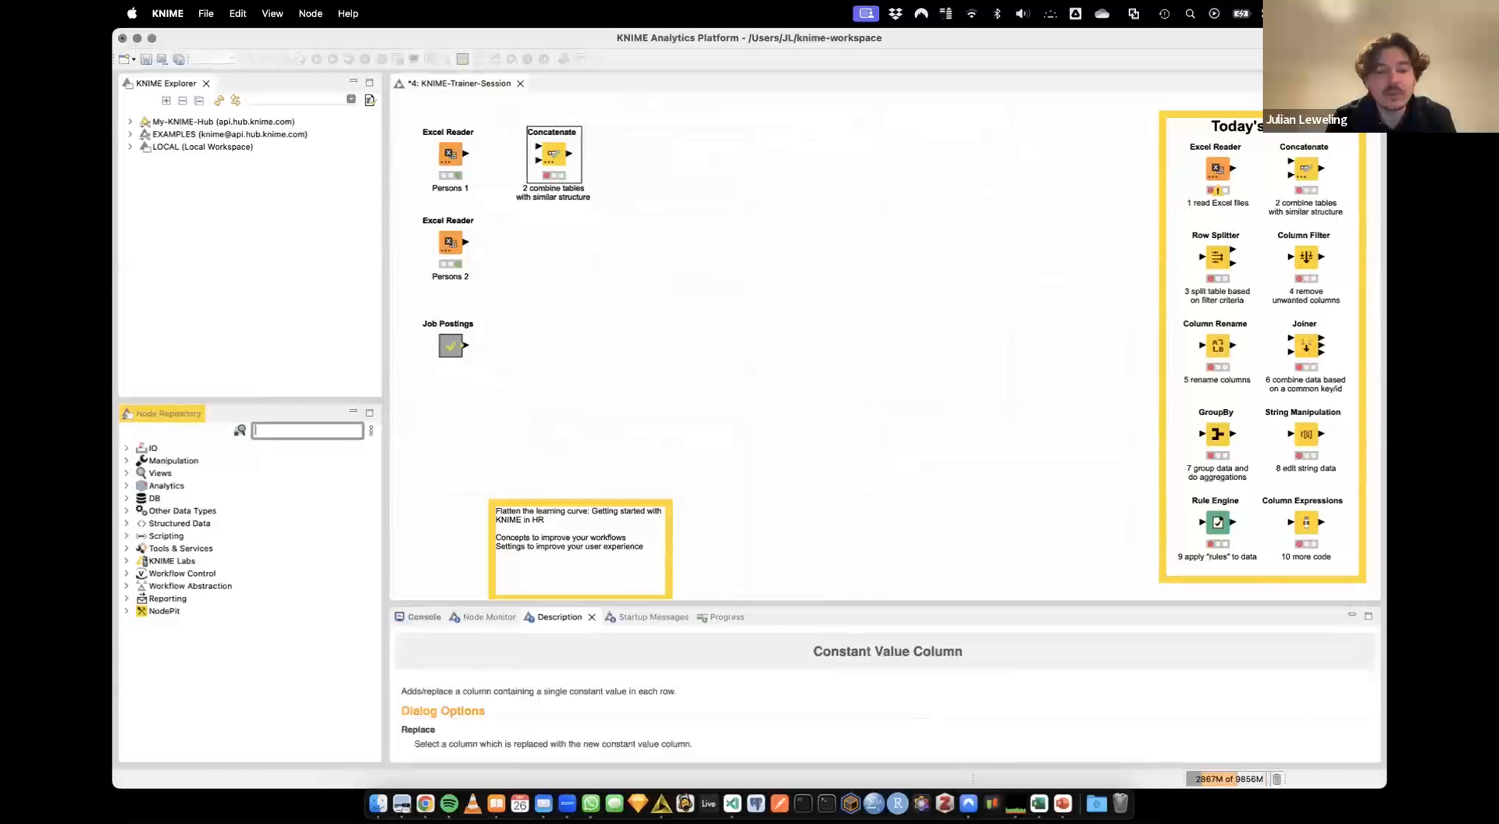
type("expe")
type("c")
key("BackSpace")
key("BackSpace")
key("BackSpace")
type("cel")
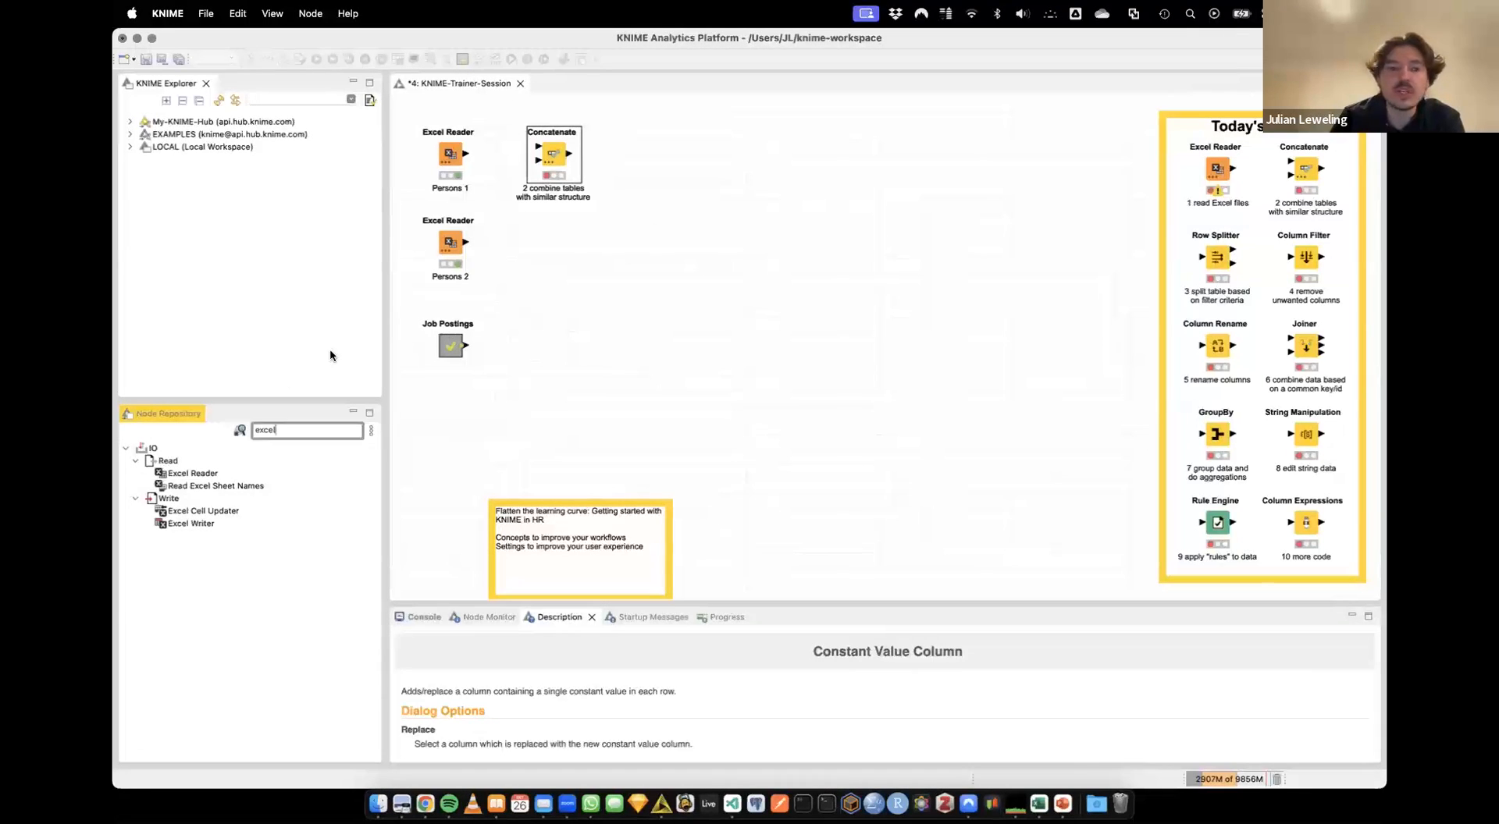
Search the node repository for "conc" and view the description of the Concatenate node
double_click(274, 430)
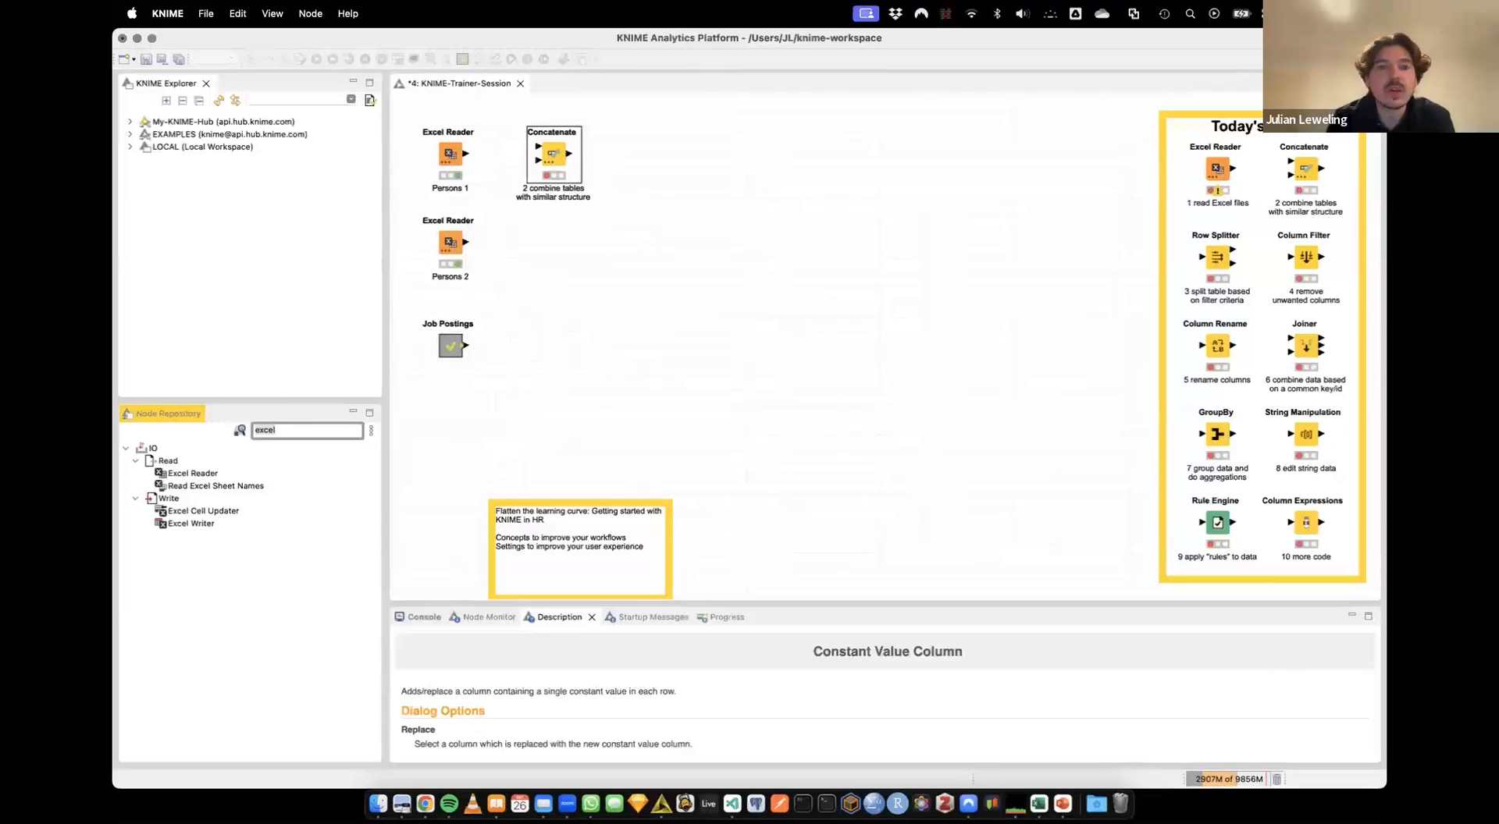
type("conc")
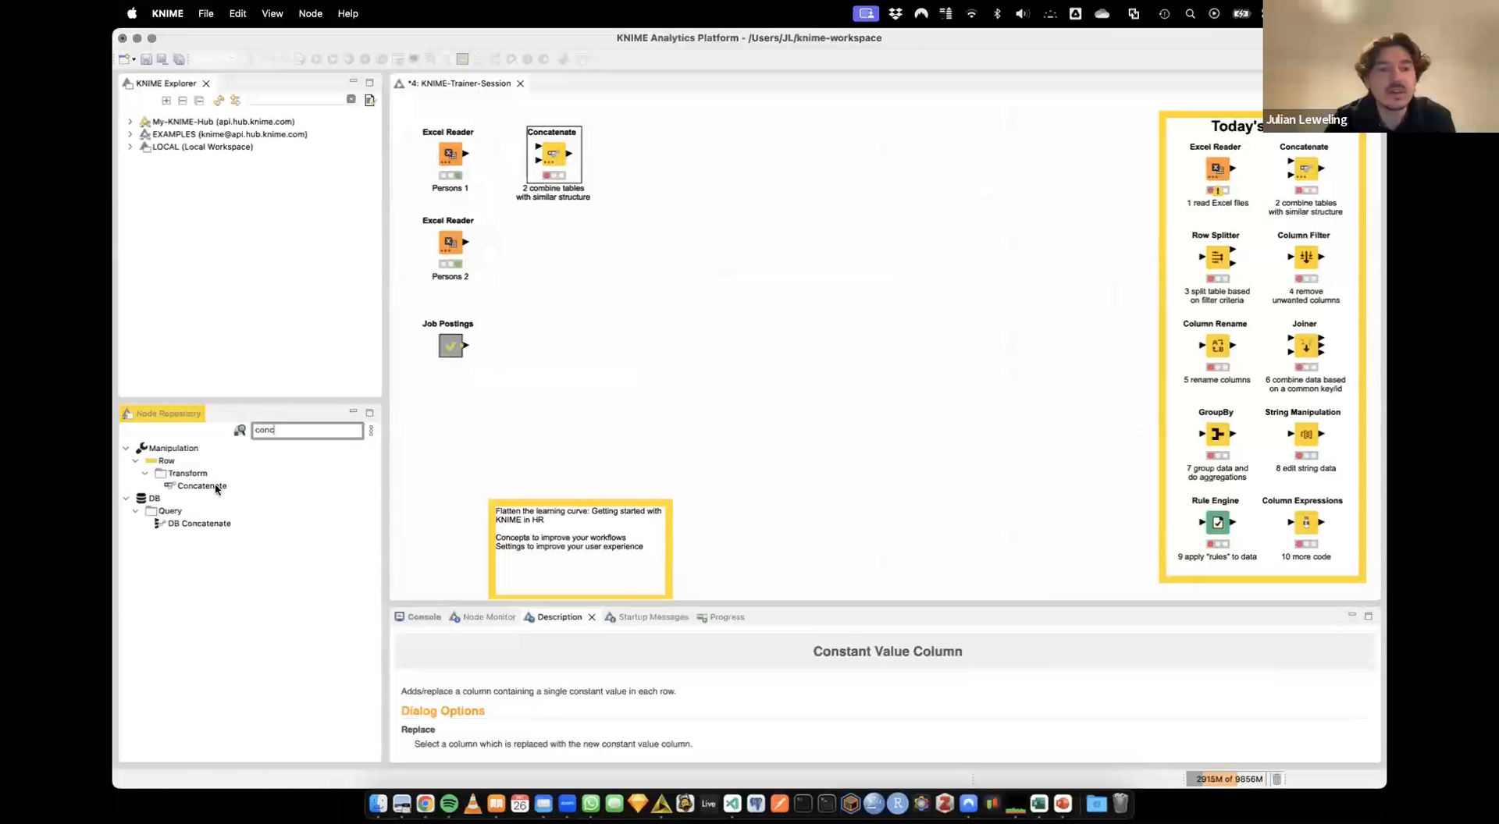
left_click(203, 487)
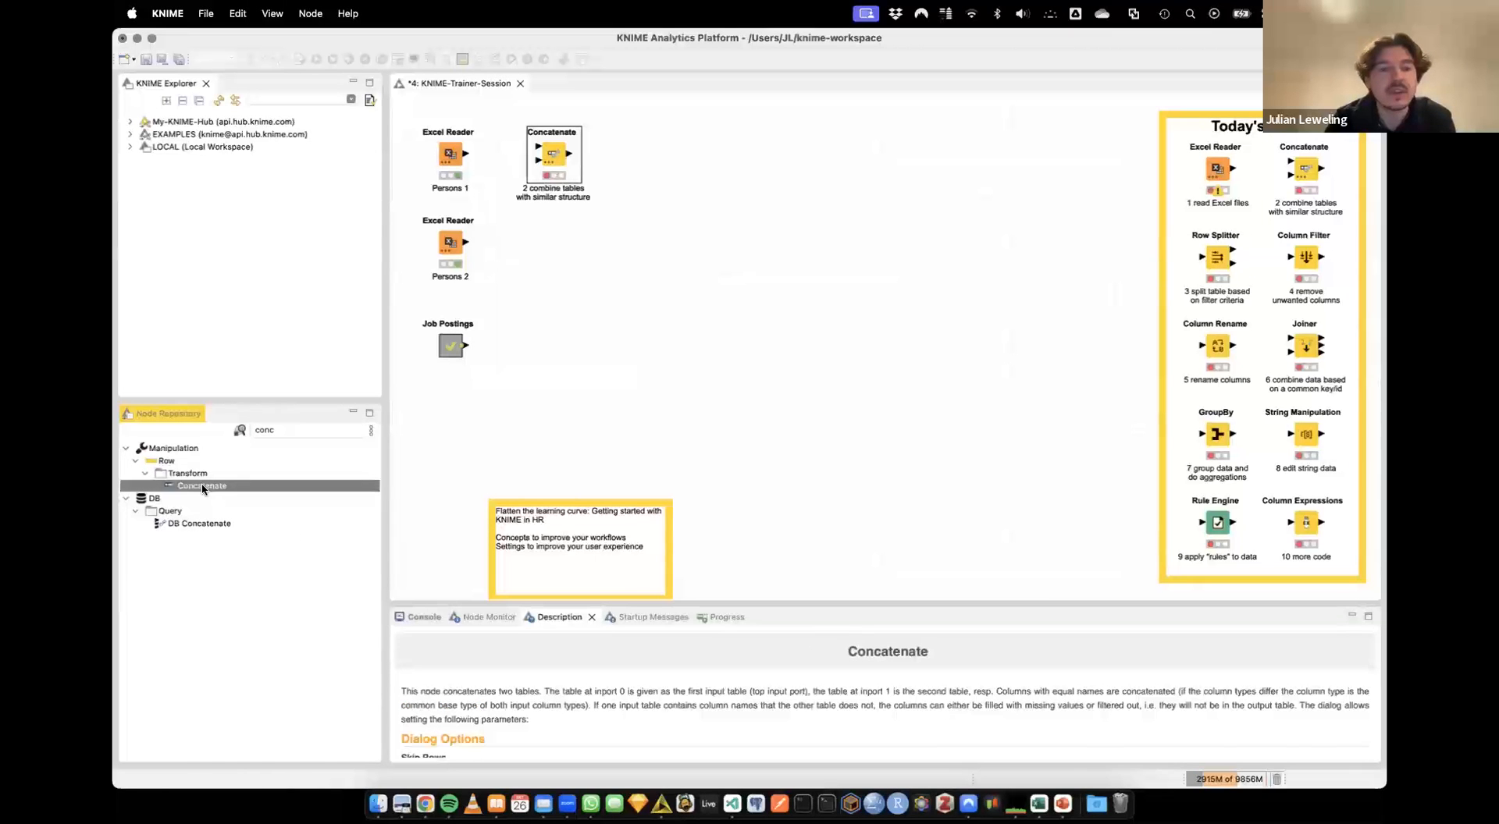
left_click(567, 258)
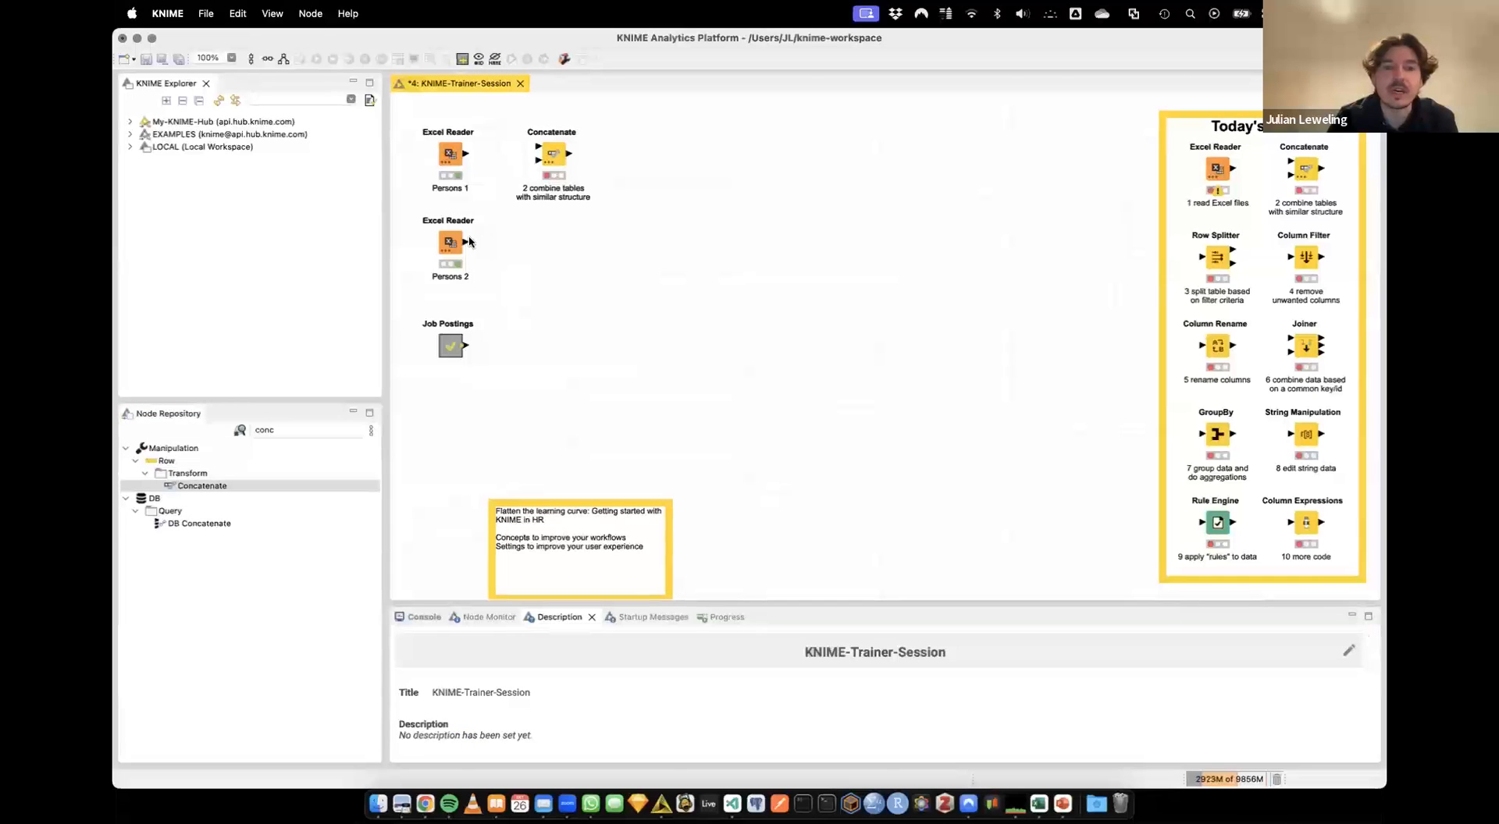
Connect the Persons 1 and Persons 2 readers to the Concatenate node's first and second inputs and execute it
left_click(551, 159)
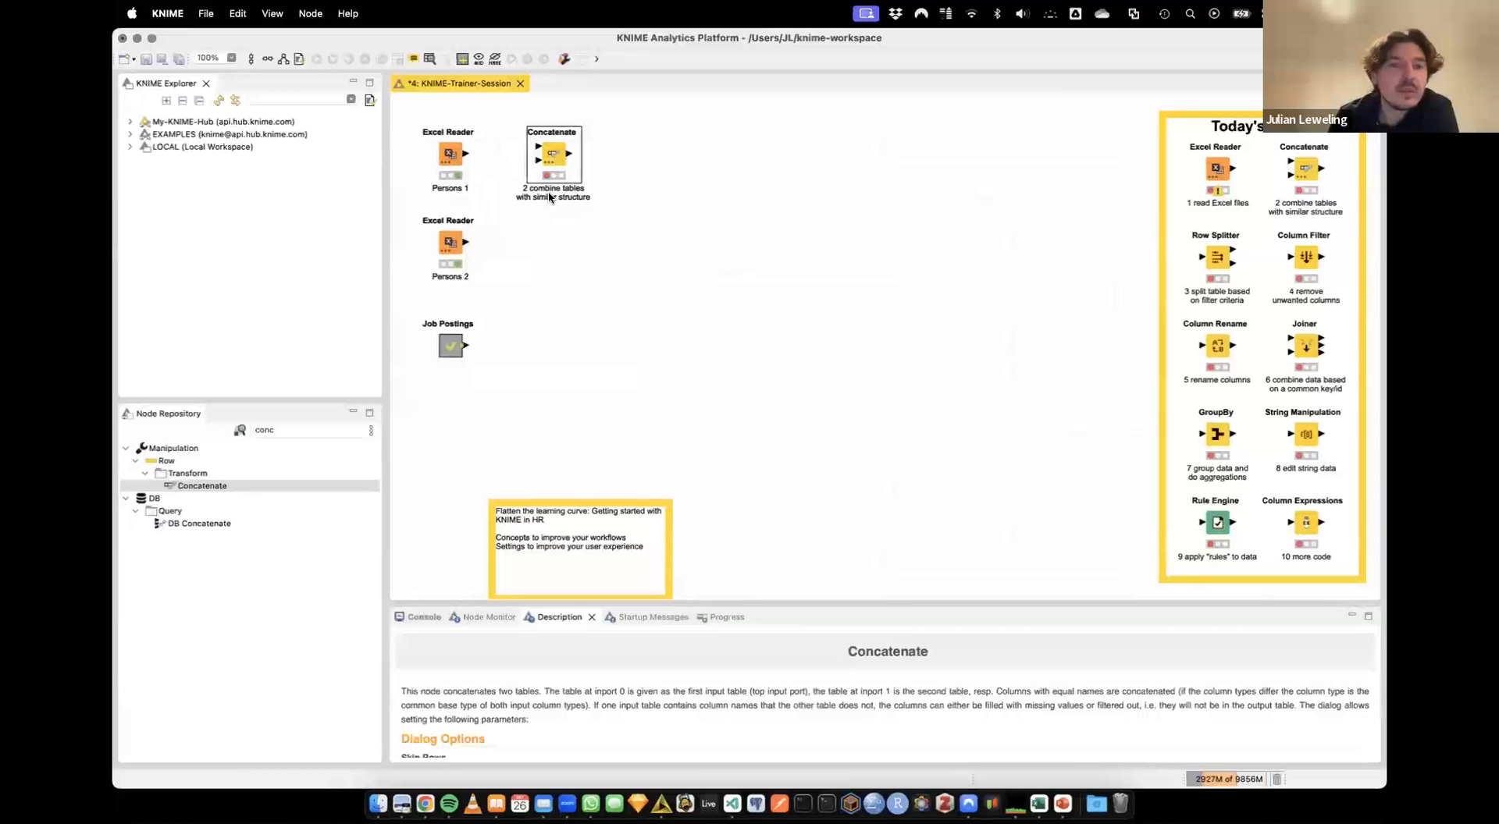
left_click_drag(466, 155, 538, 148)
left_click_drag(467, 245, 541, 161)
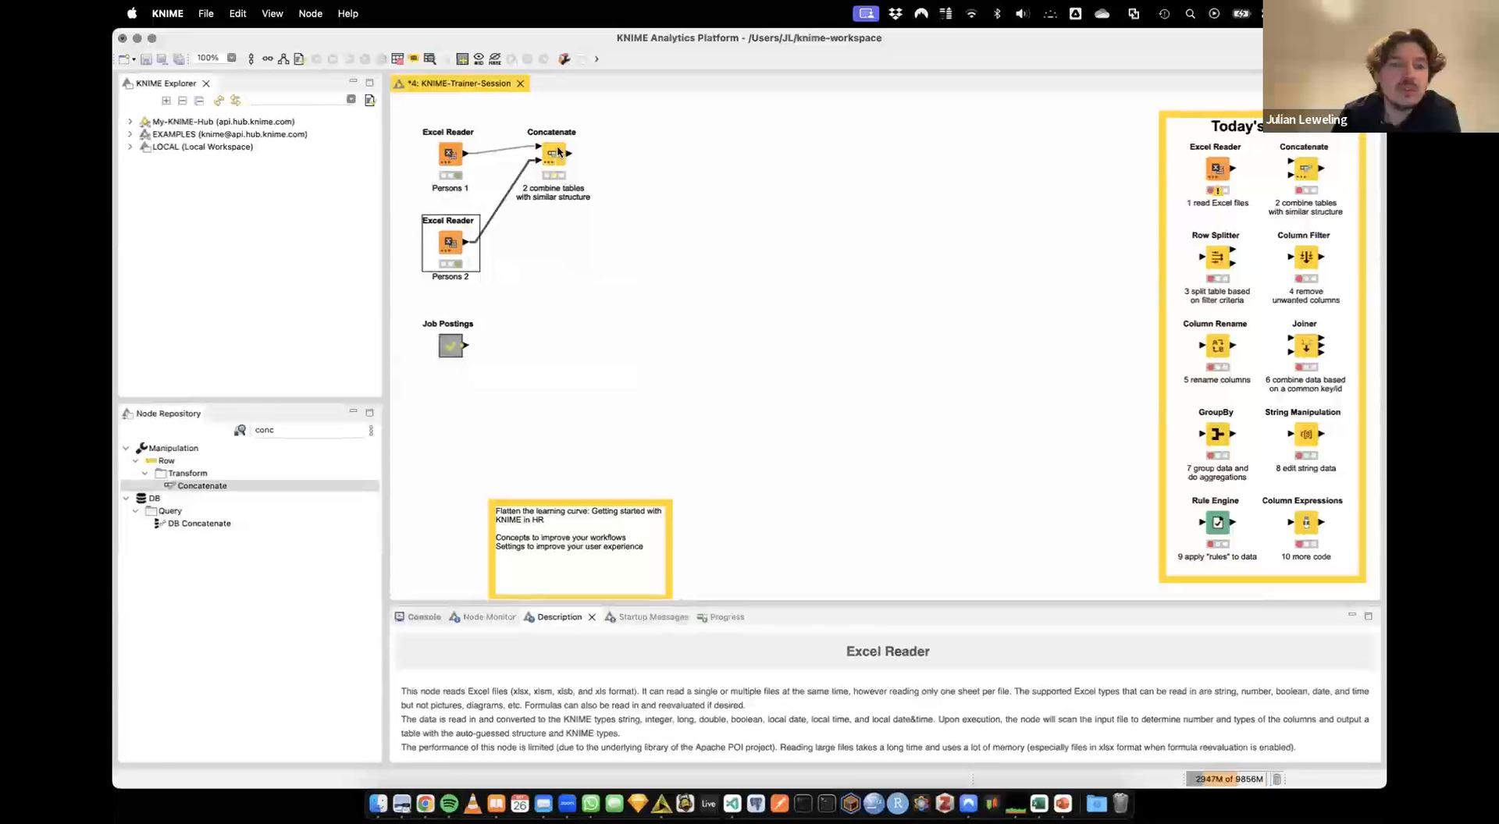
left_click(559, 152)
right_click(559, 152)
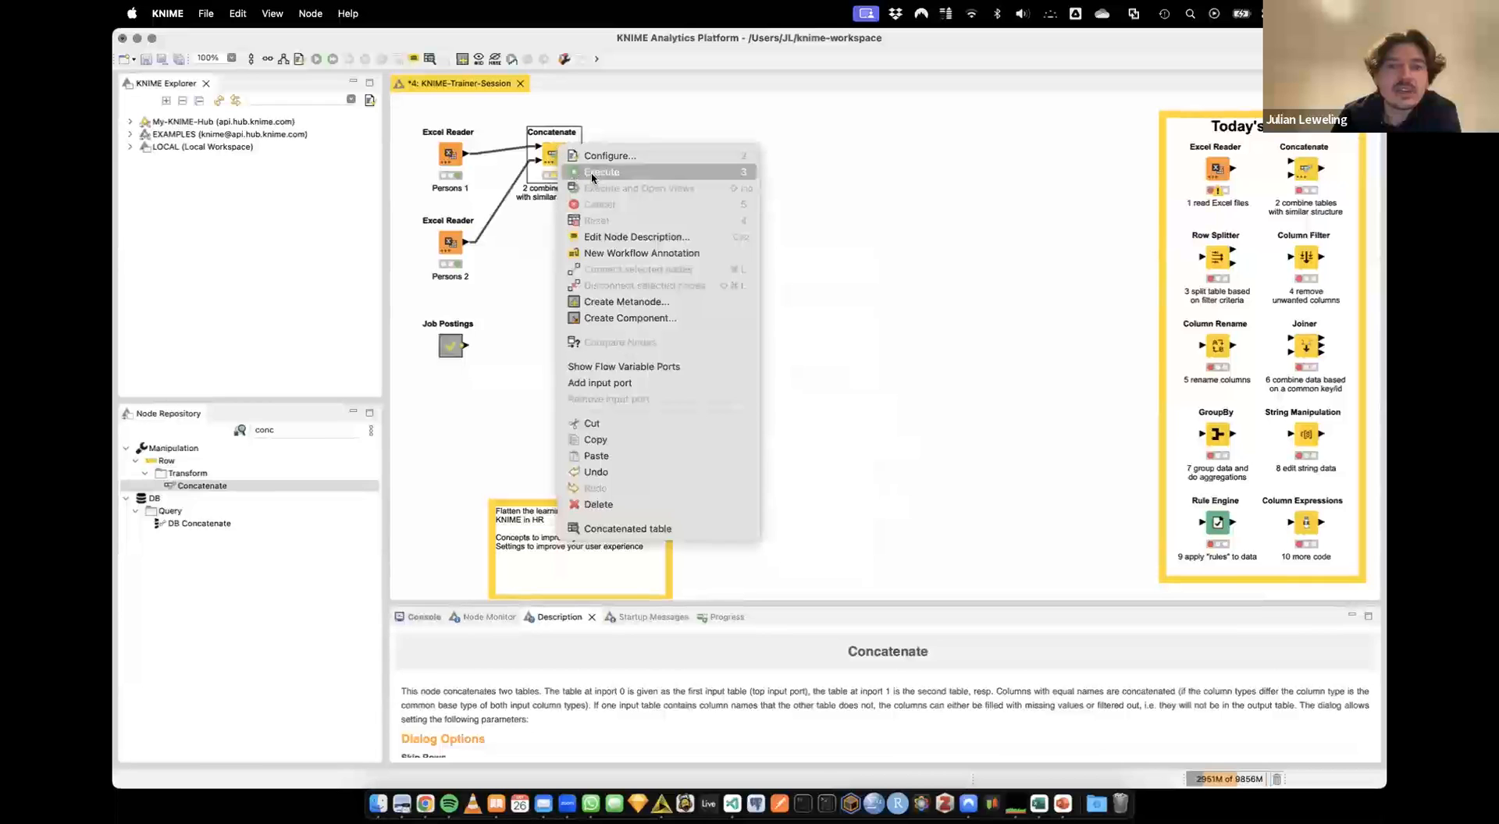
left_click(599, 172)
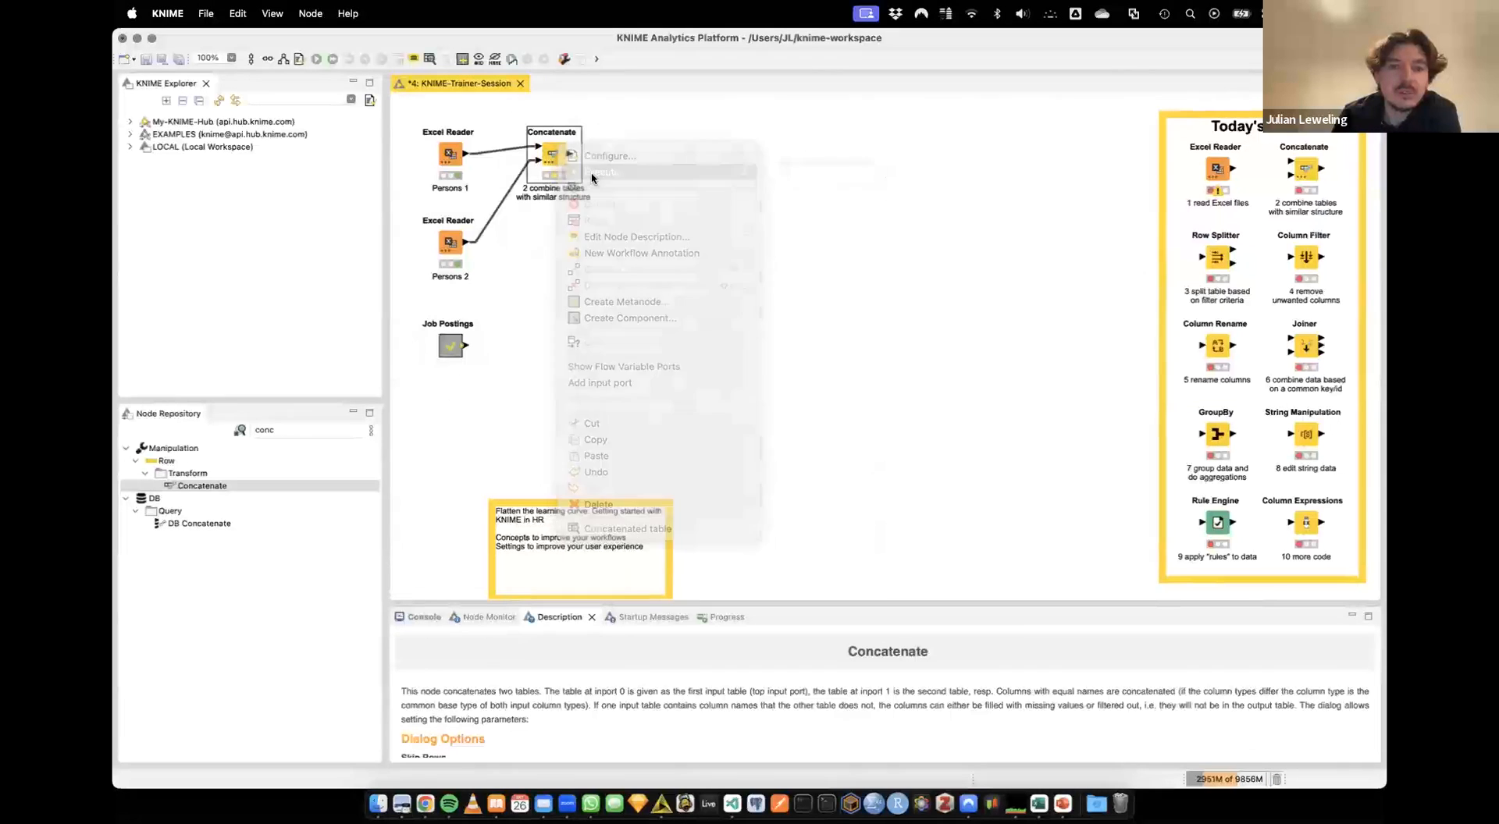
Examine the concatenated table, comparing the two rows with ID 13 and their Origin values
right_click(553, 156)
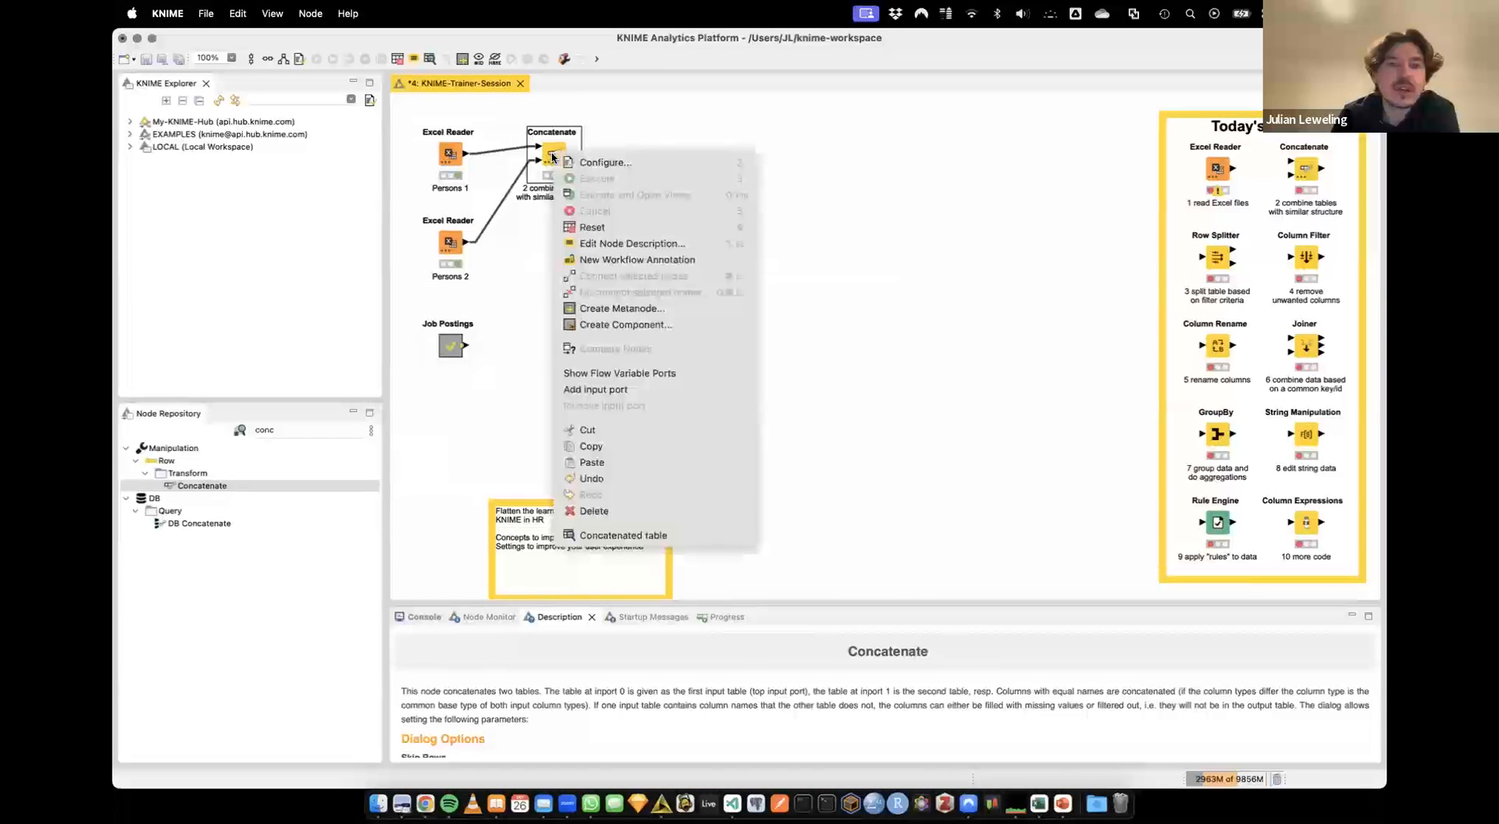
left_click(637, 537)
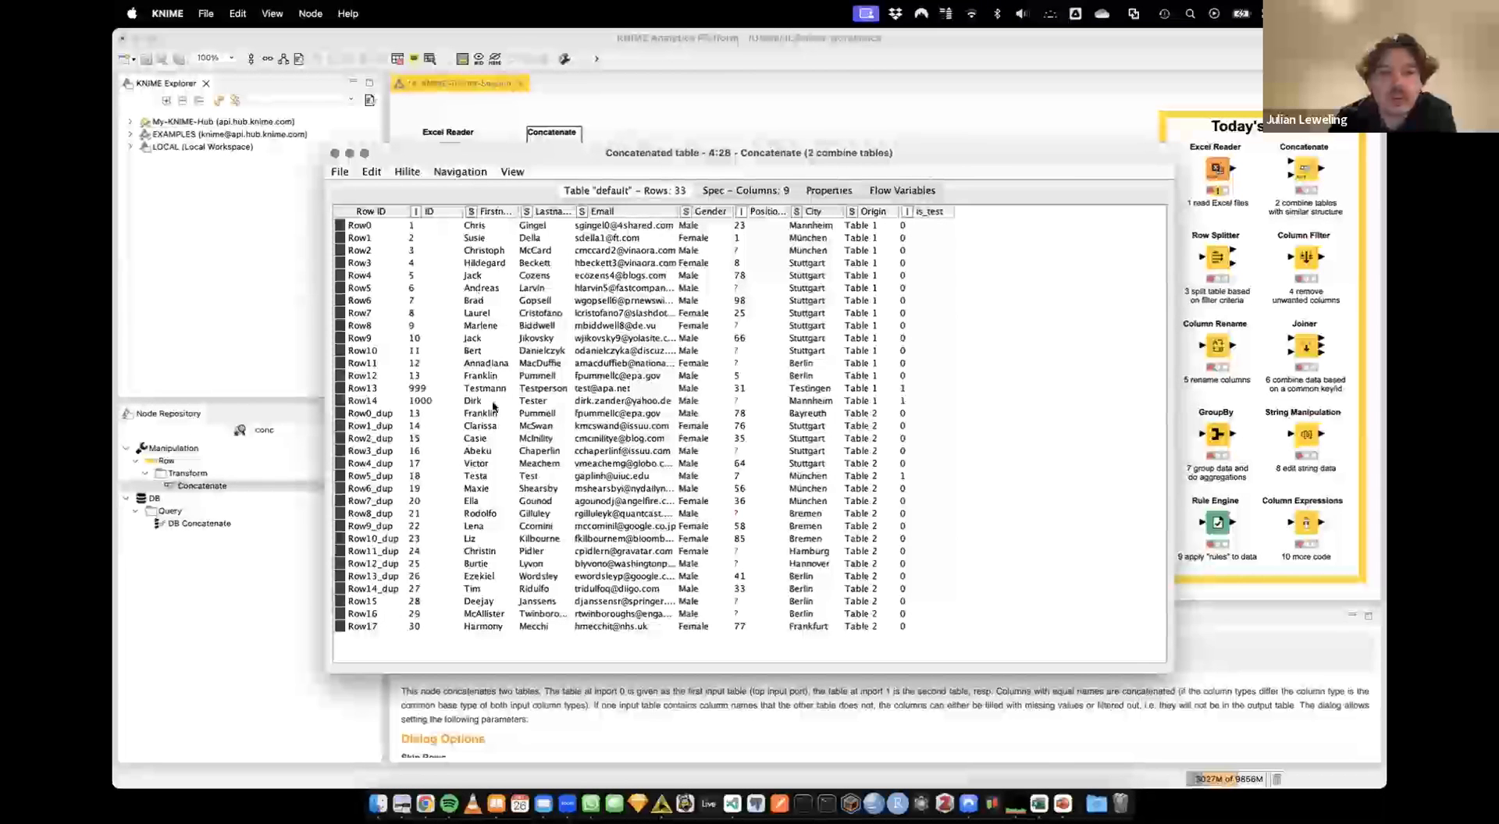
left_click_drag(497, 414, 539, 413)
left_click(423, 376)
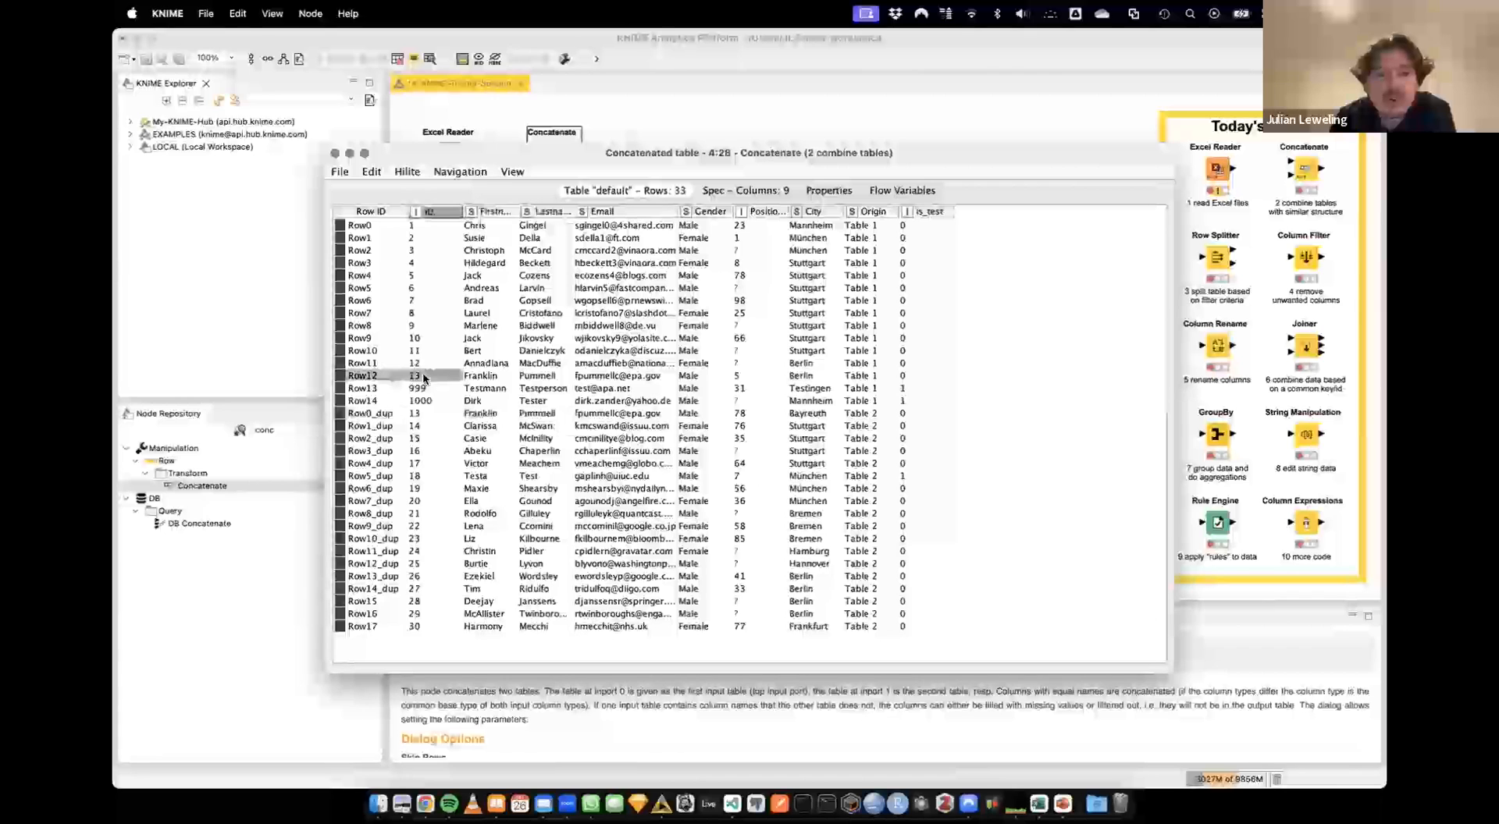
left_click(434, 414)
left_click_drag(527, 418, 903, 415)
left_click(871, 417)
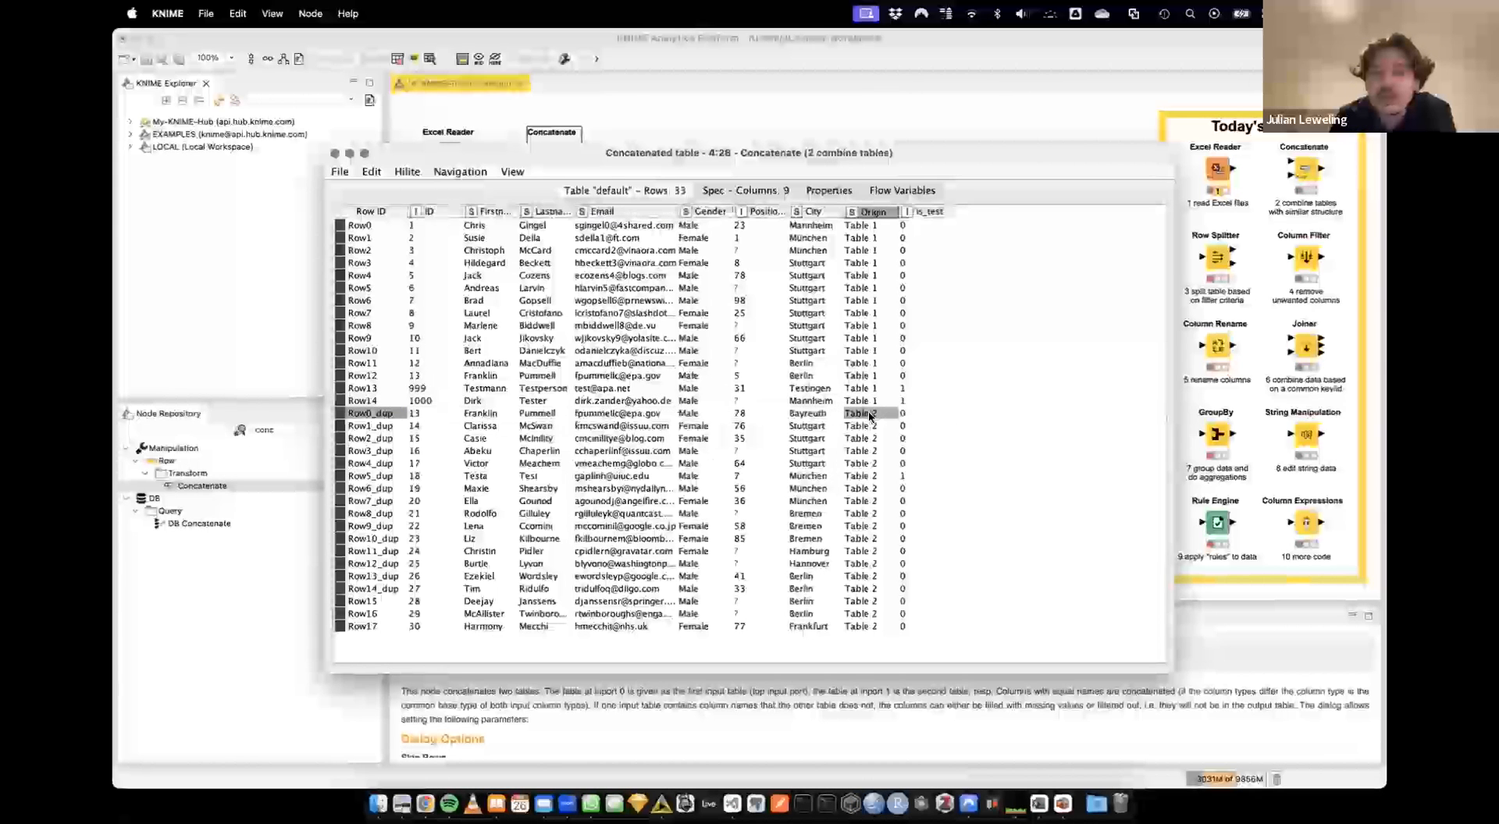
Examine the origin and name of the Table 1 row with ID 13, then close the concatenated table
left_click(869, 378)
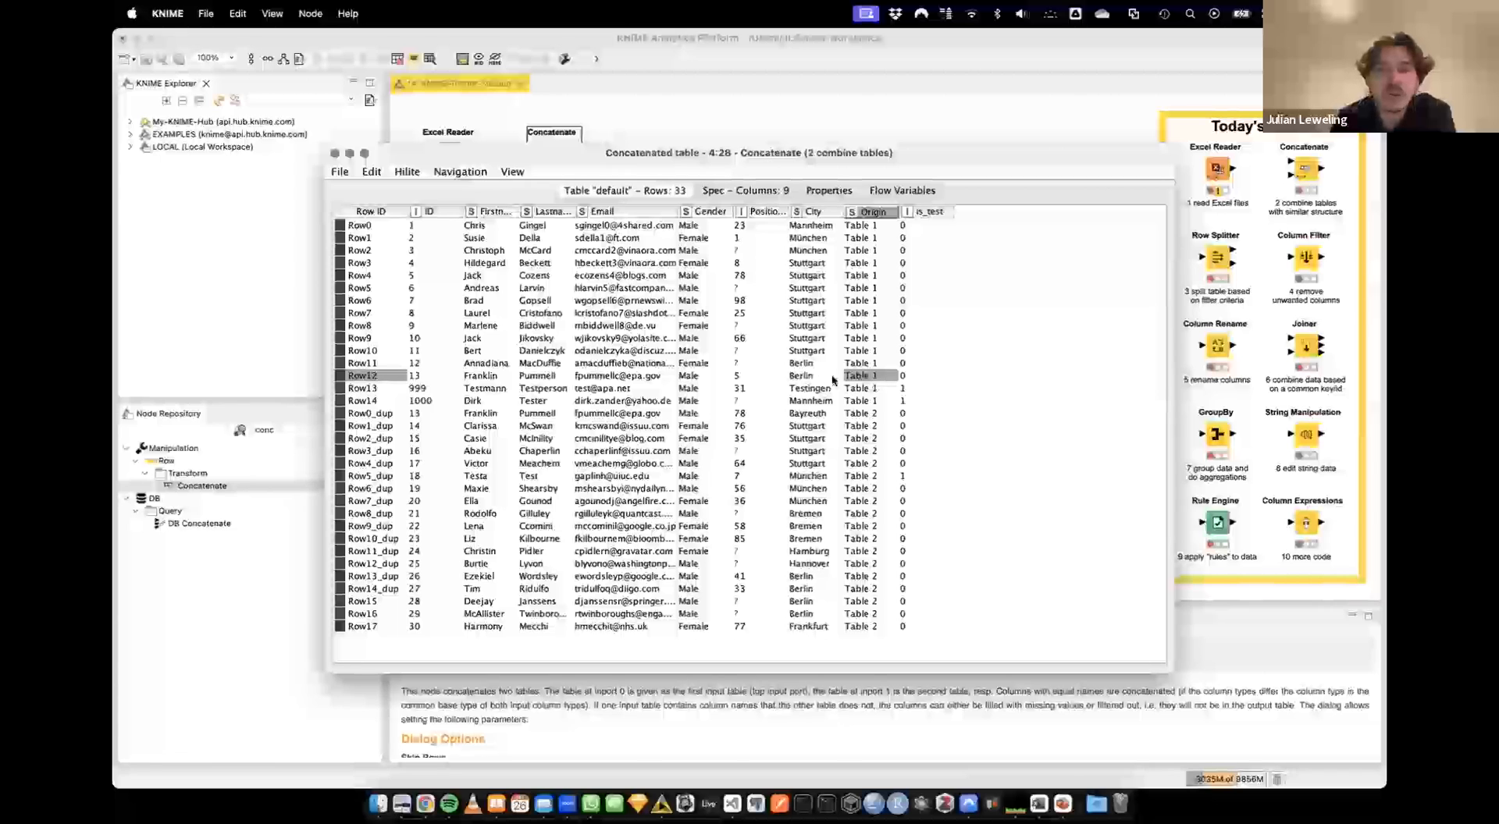
left_click_drag(475, 378, 547, 379)
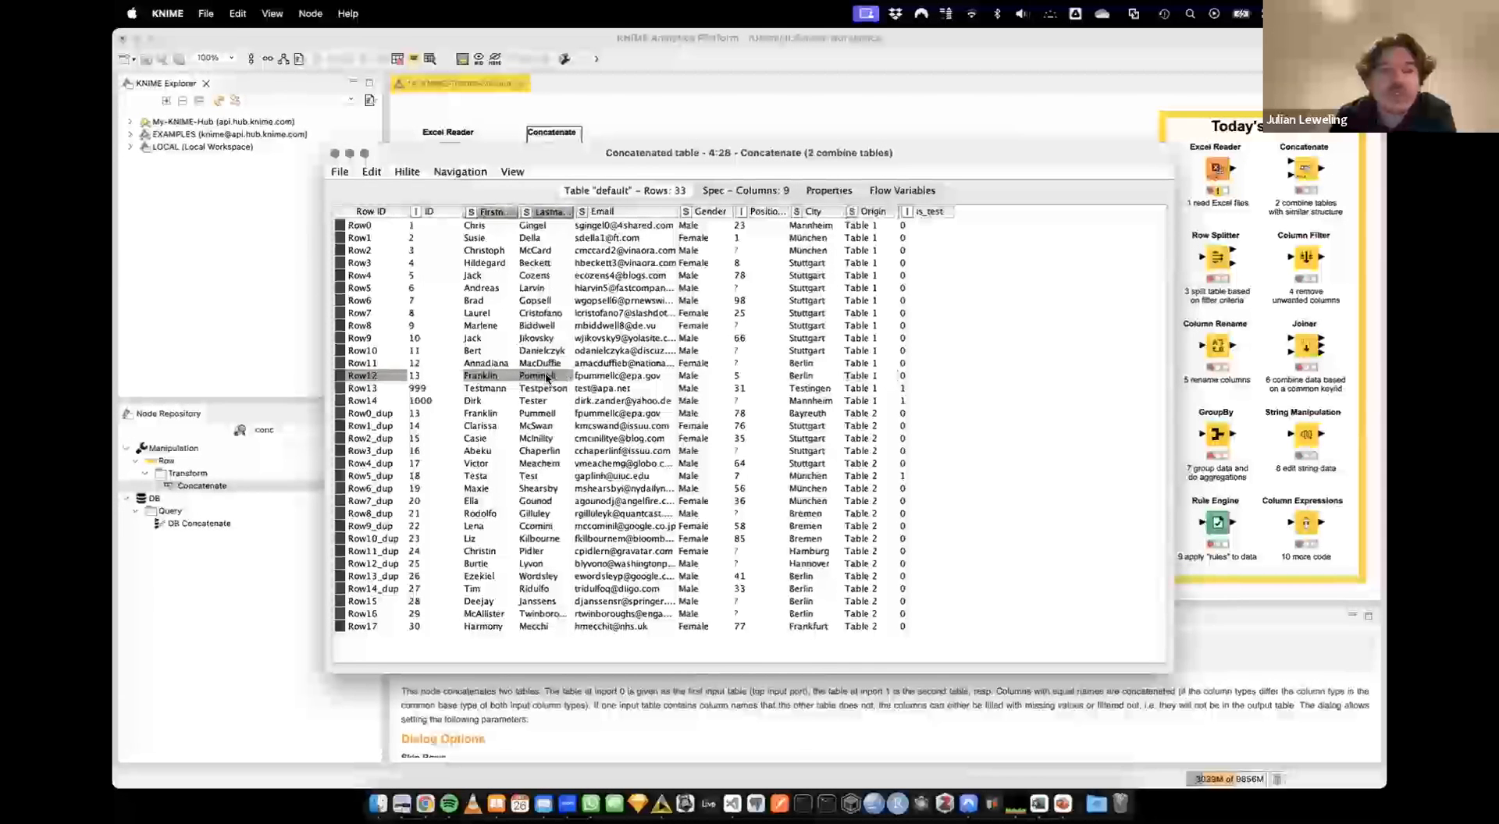
left_click(336, 154)
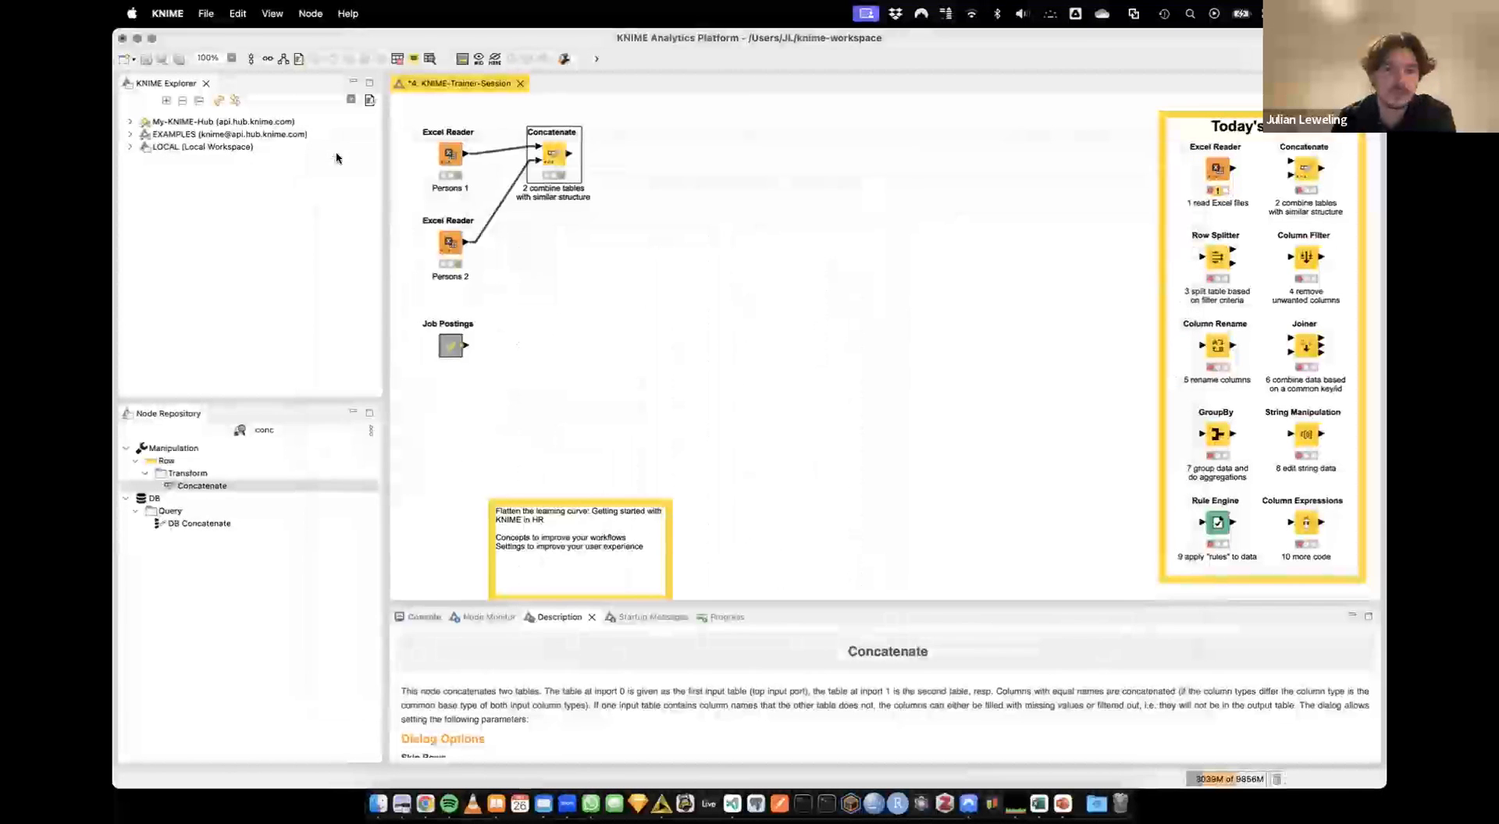
Try the intersection of columns option in the Concatenate node's settings, switch back to the union of columns and discard the dialog
double_click(553, 155)
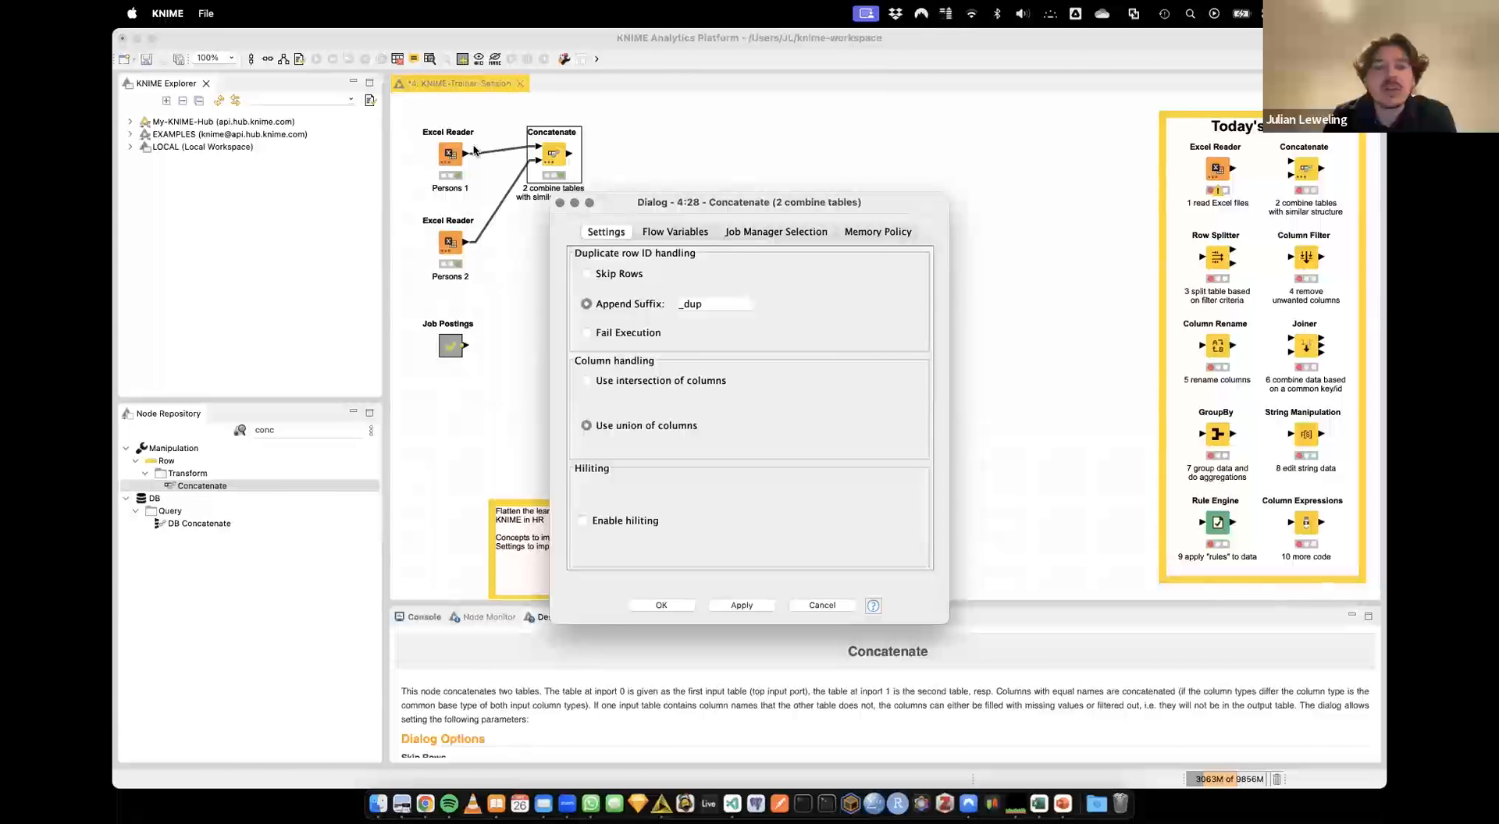
left_click(663, 383)
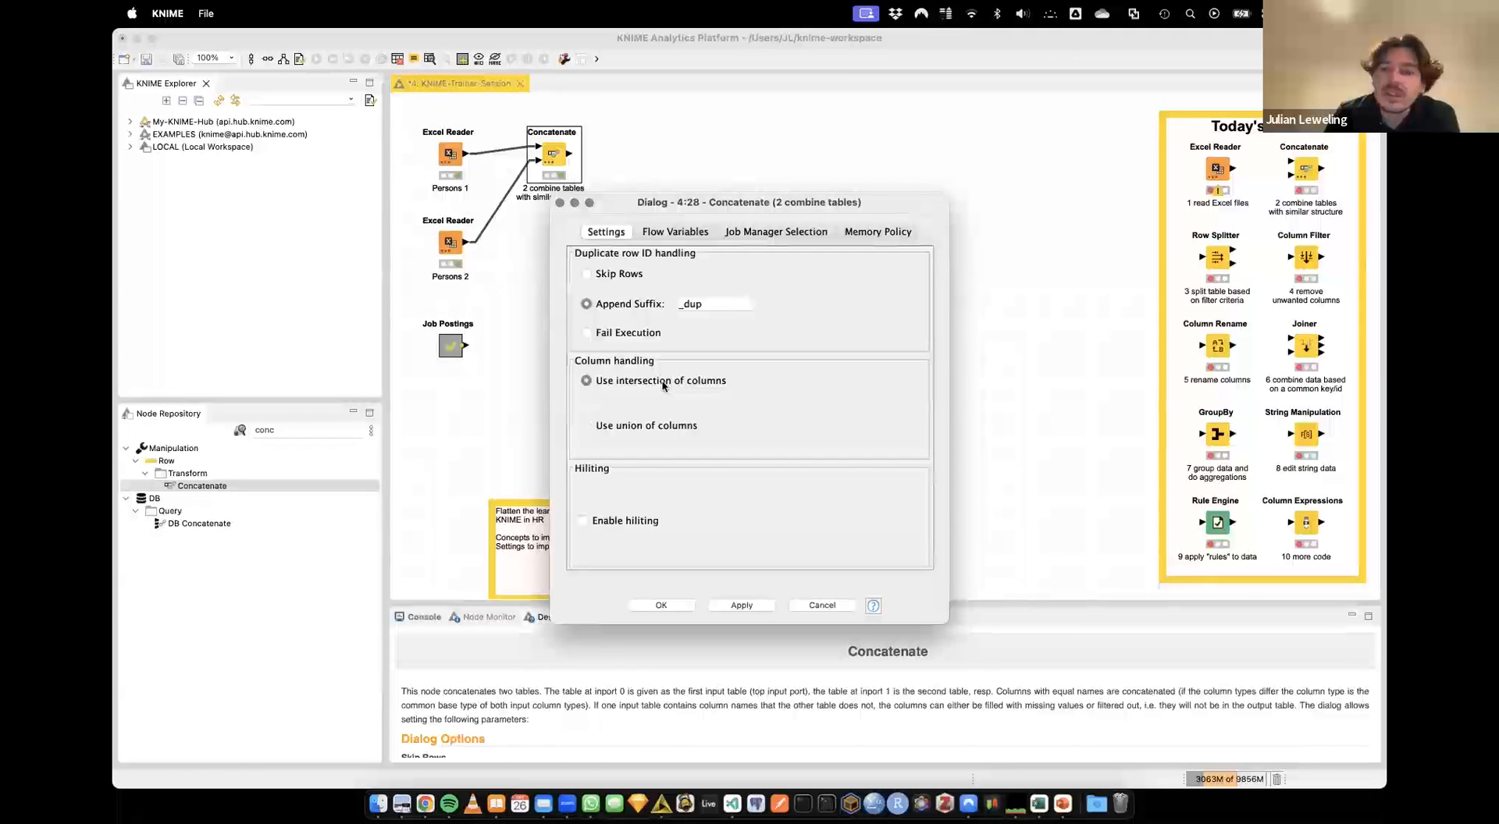
left_click(649, 430)
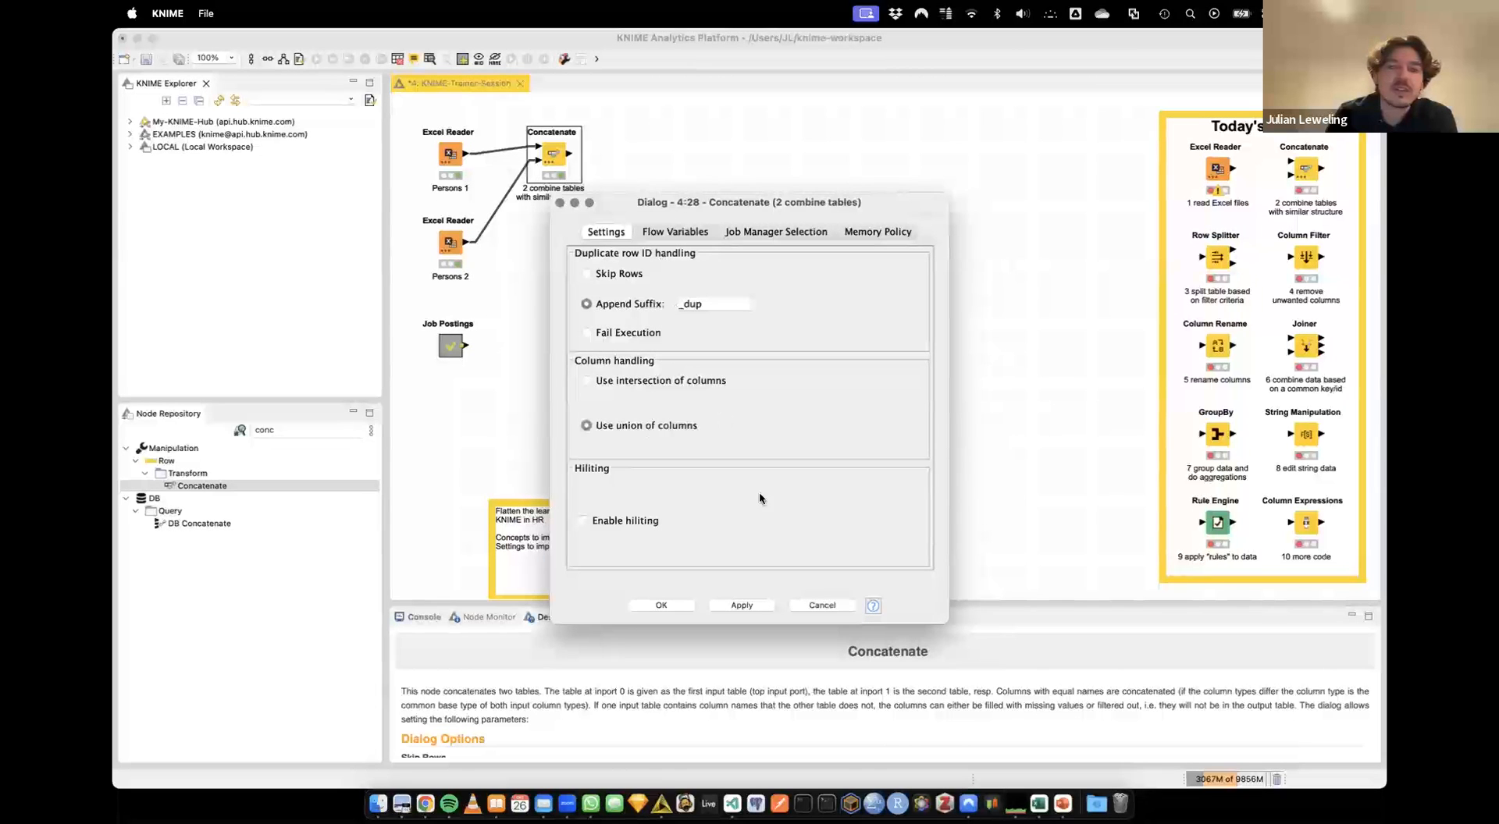
left_click(815, 604)
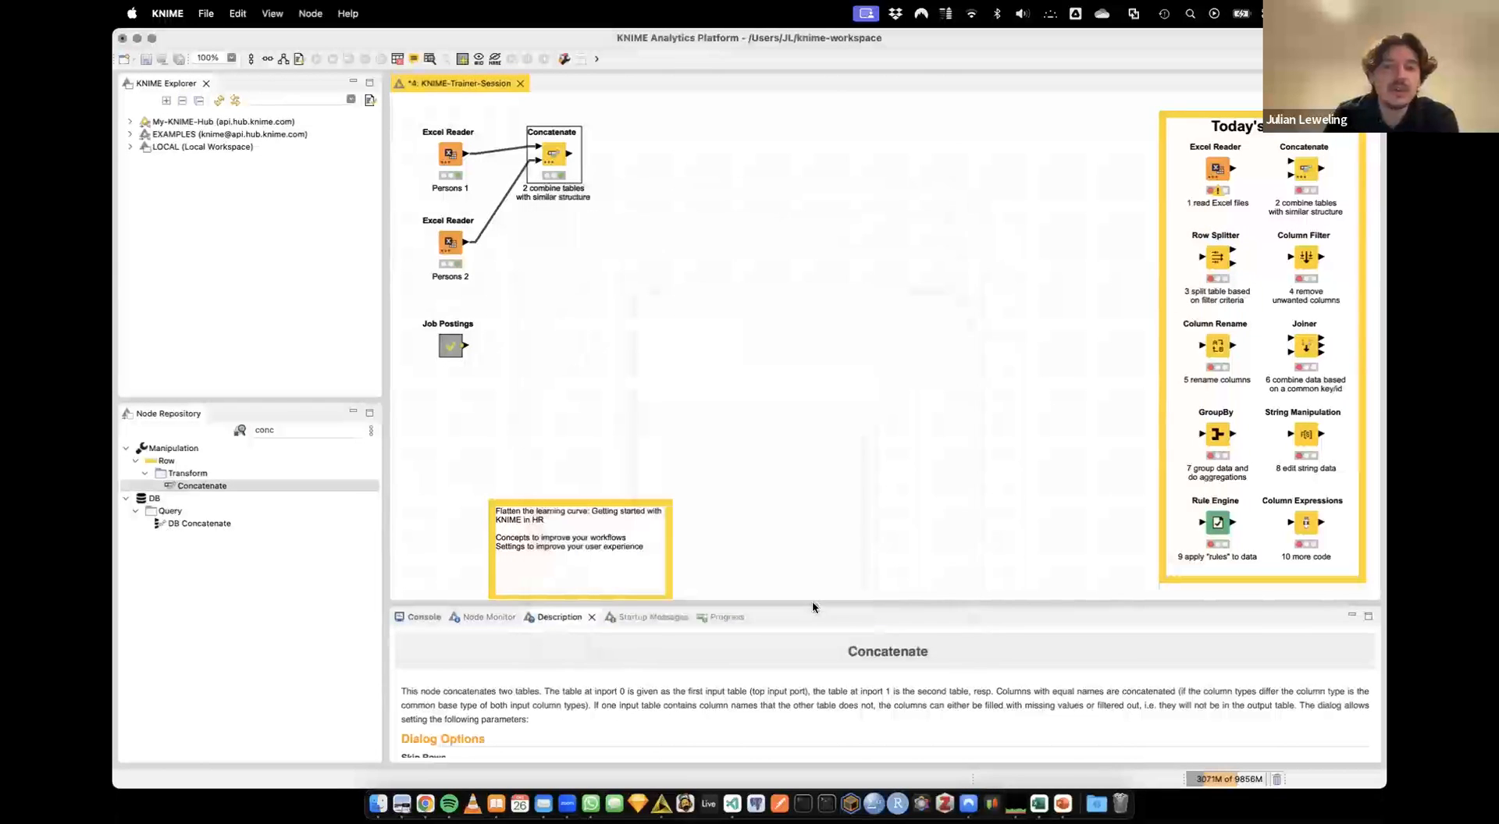
Examine the row IDs carrying the _dup suffix in the concatenated table and close it
right_click(551, 156)
left_click(577, 534)
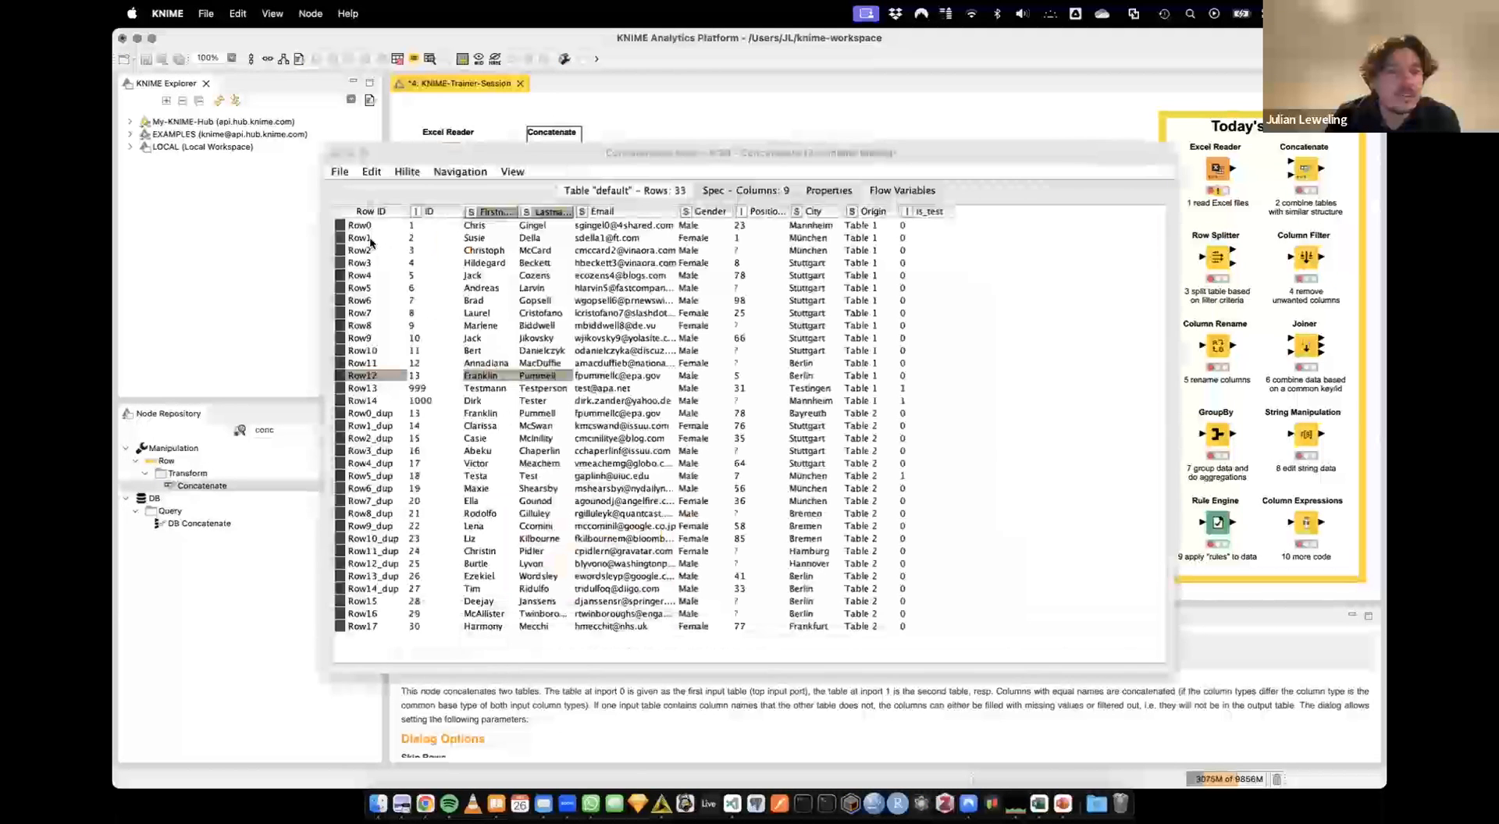
left_click_drag(385, 416, 380, 584)
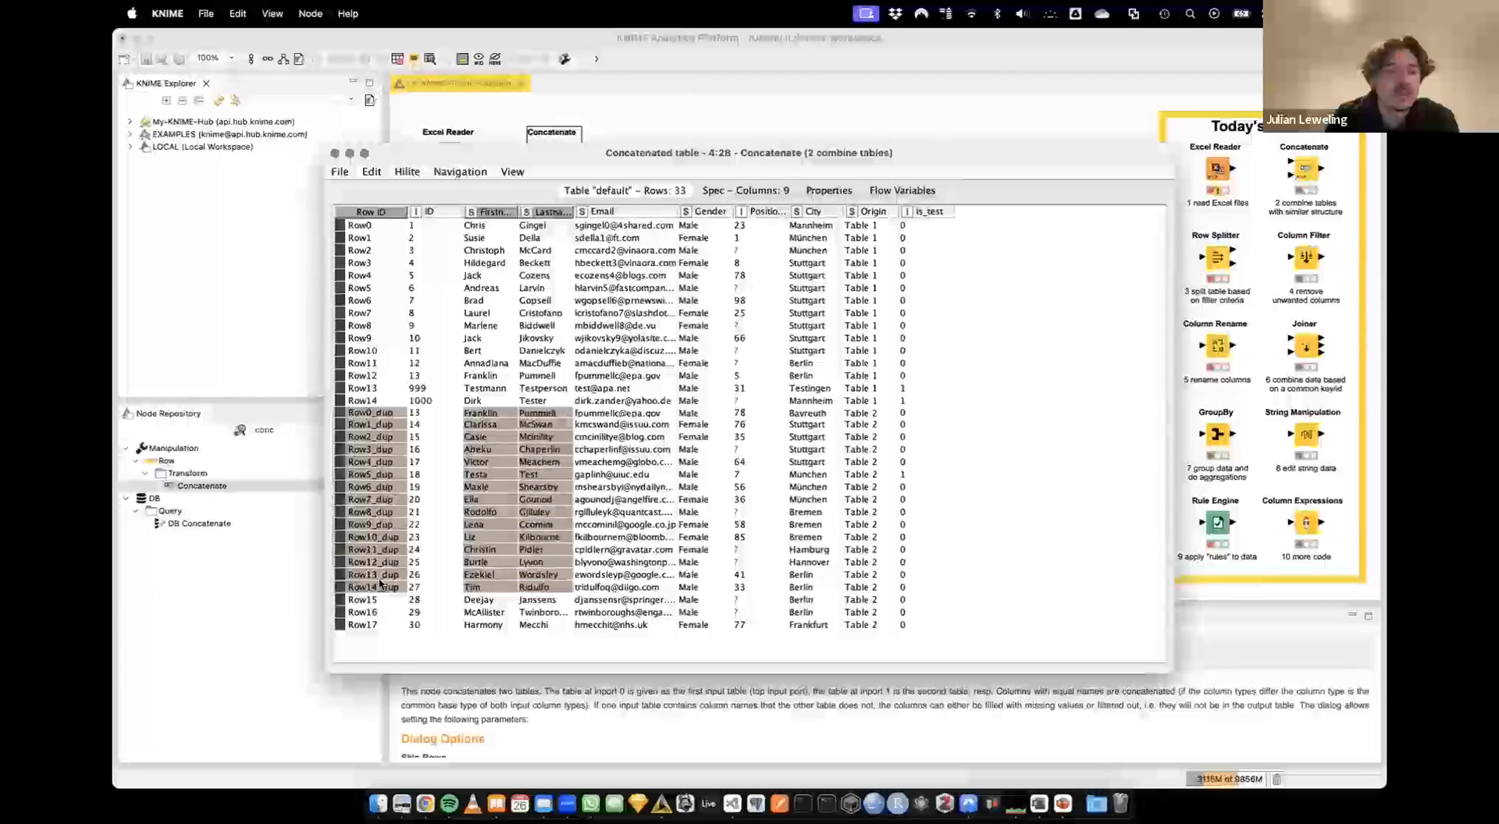
left_click(349, 154)
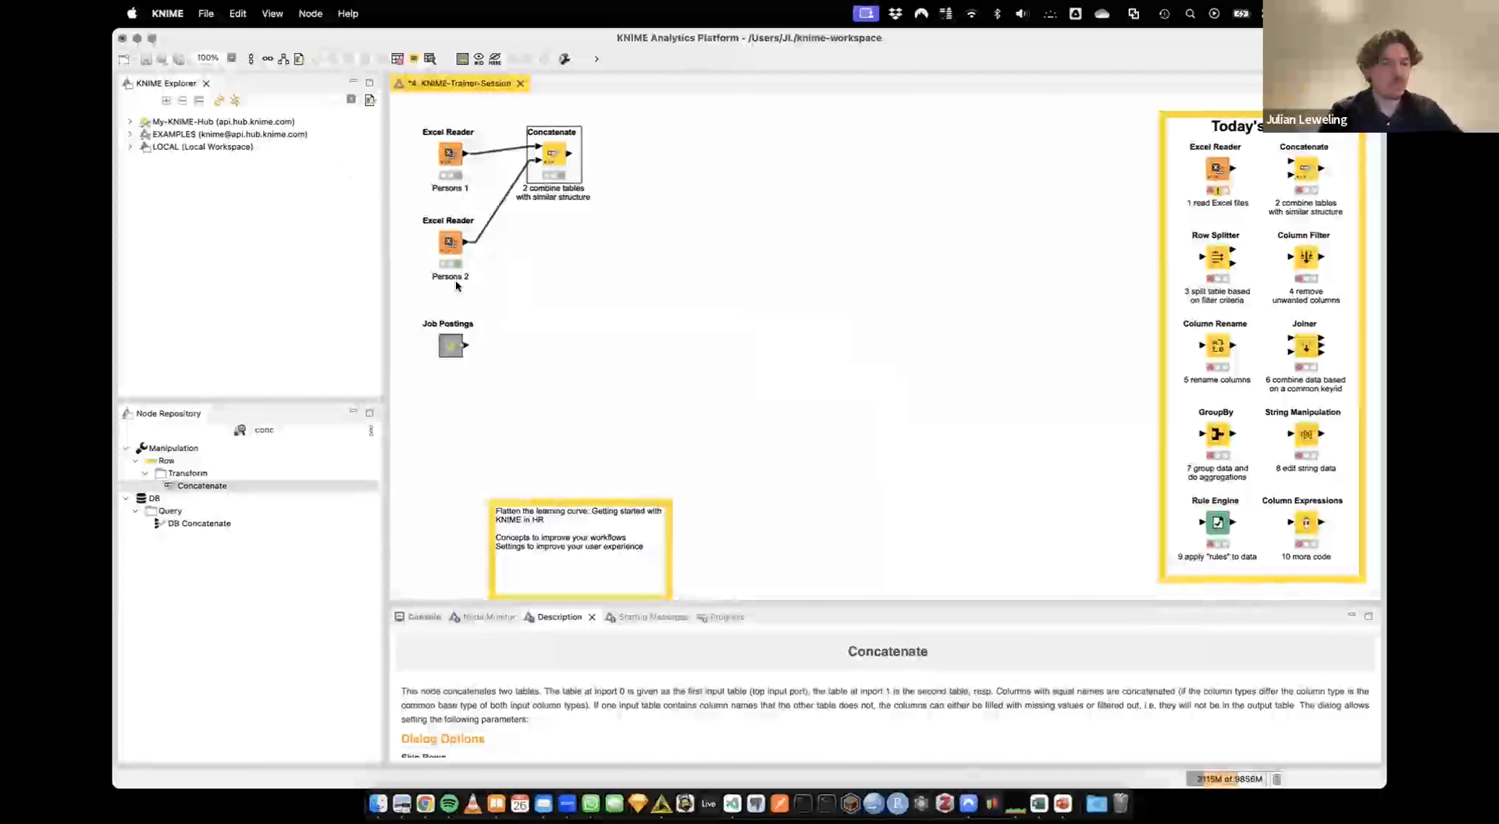
Copy the Row Splitter node from the overview of today's nodes, placing it after the Concatenate node and connected to its output
left_click(682, 223)
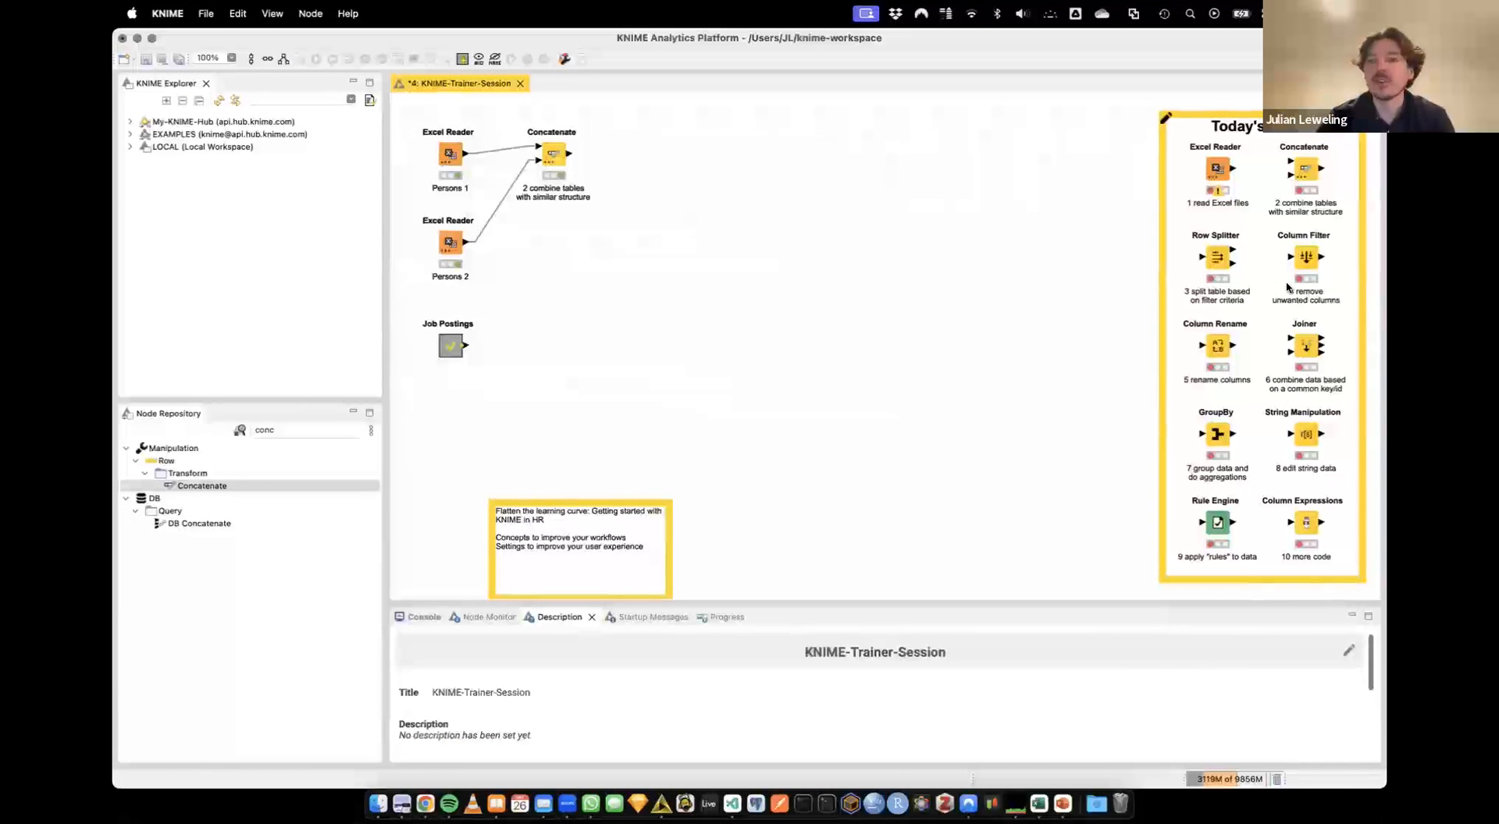
left_click(1221, 263)
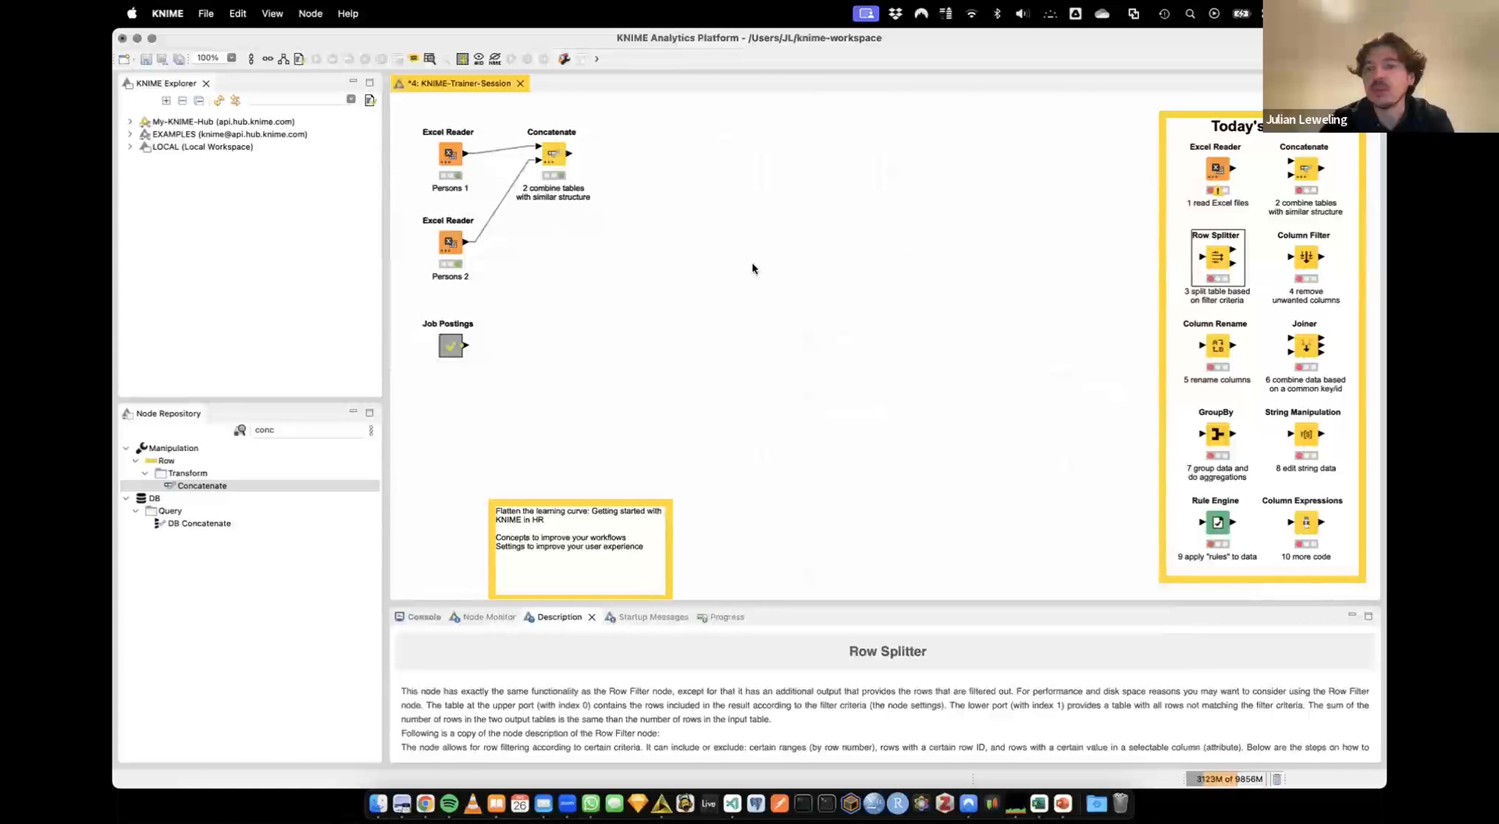
left_click(709, 233)
right_click(709, 232)
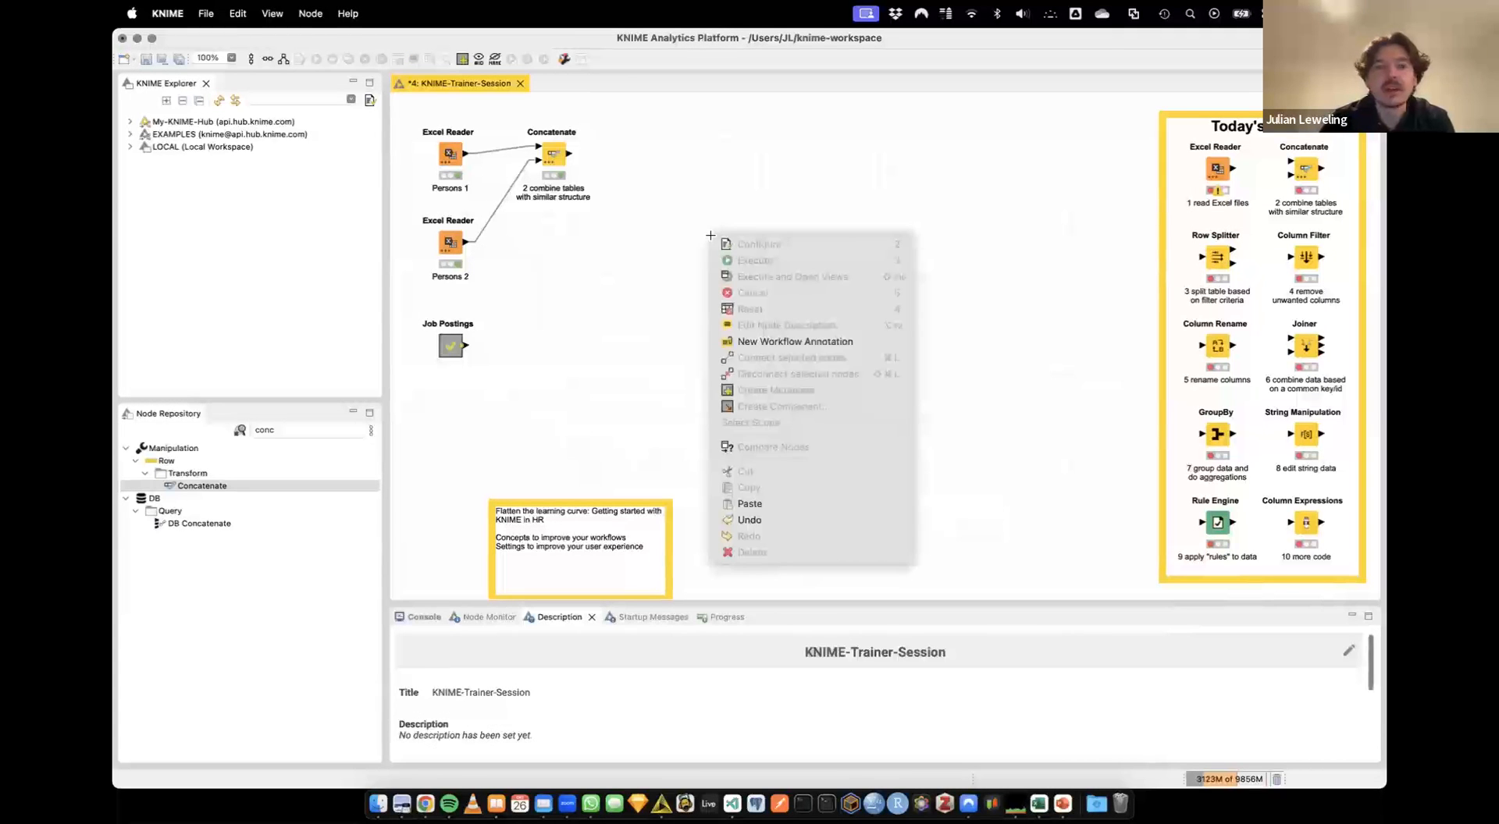
left_click(765, 497)
mouse_move(701, 215)
left_mouse_down()
mouse_move(625, 141)
mouse_move(656, 156)
left_mouse_up()
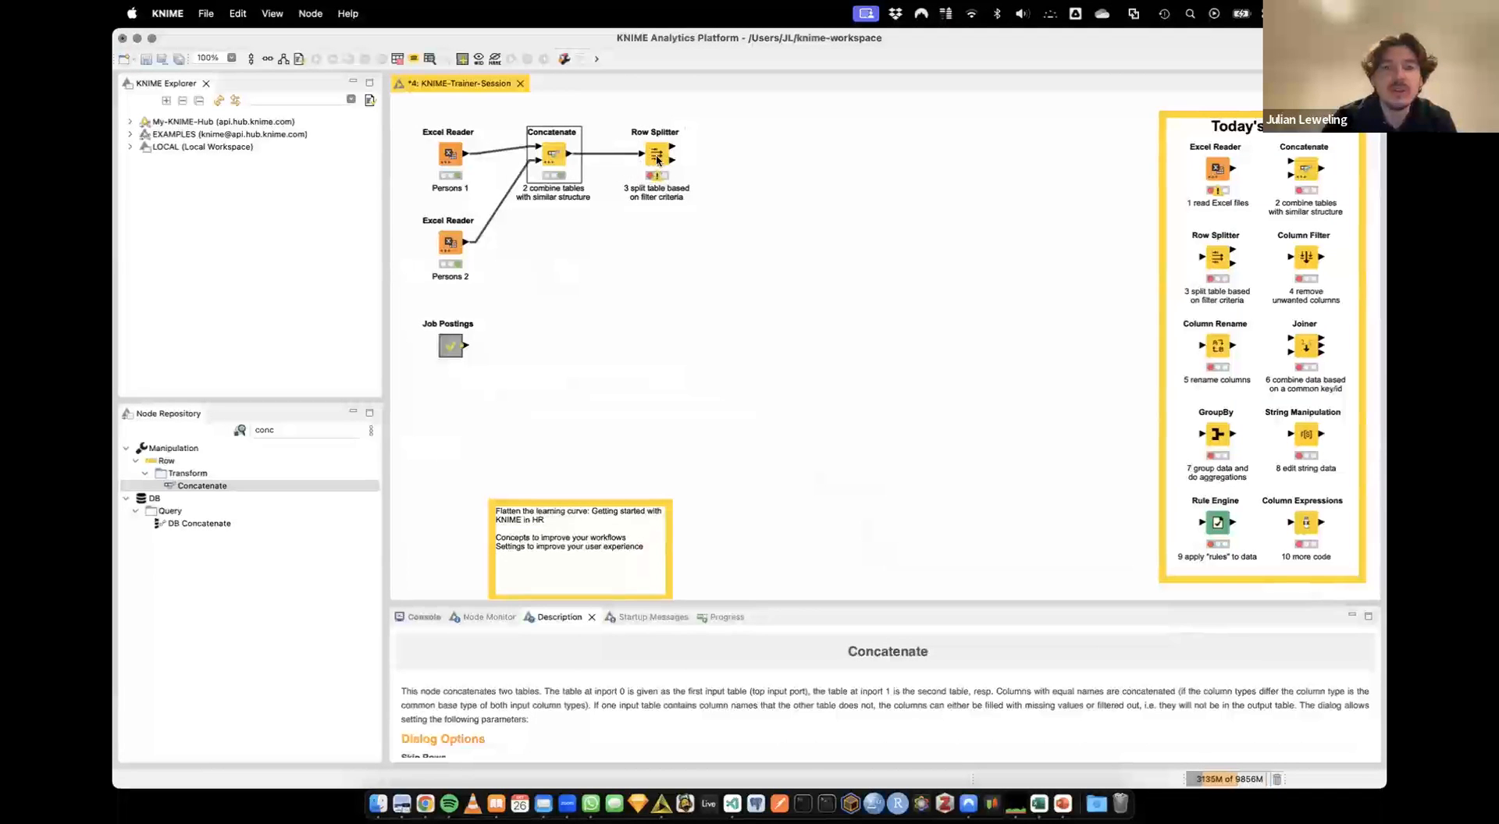
Open the Concatenate node's output table, sort it by is_test in descending order and widen that column
double_click(551, 159)
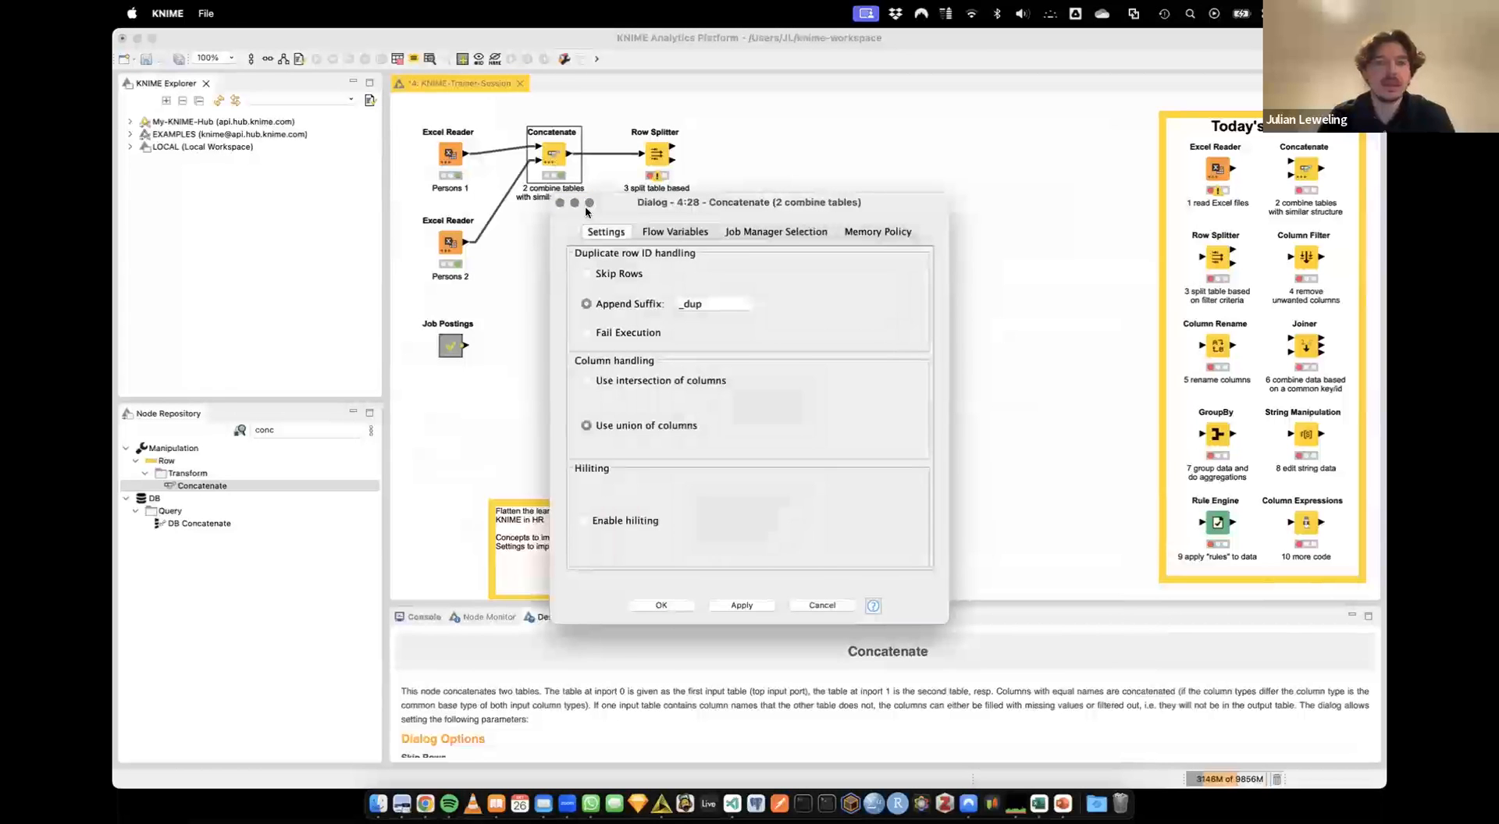
left_click(560, 201)
left_click(553, 162)
left_click(550, 155)
right_click(551, 152)
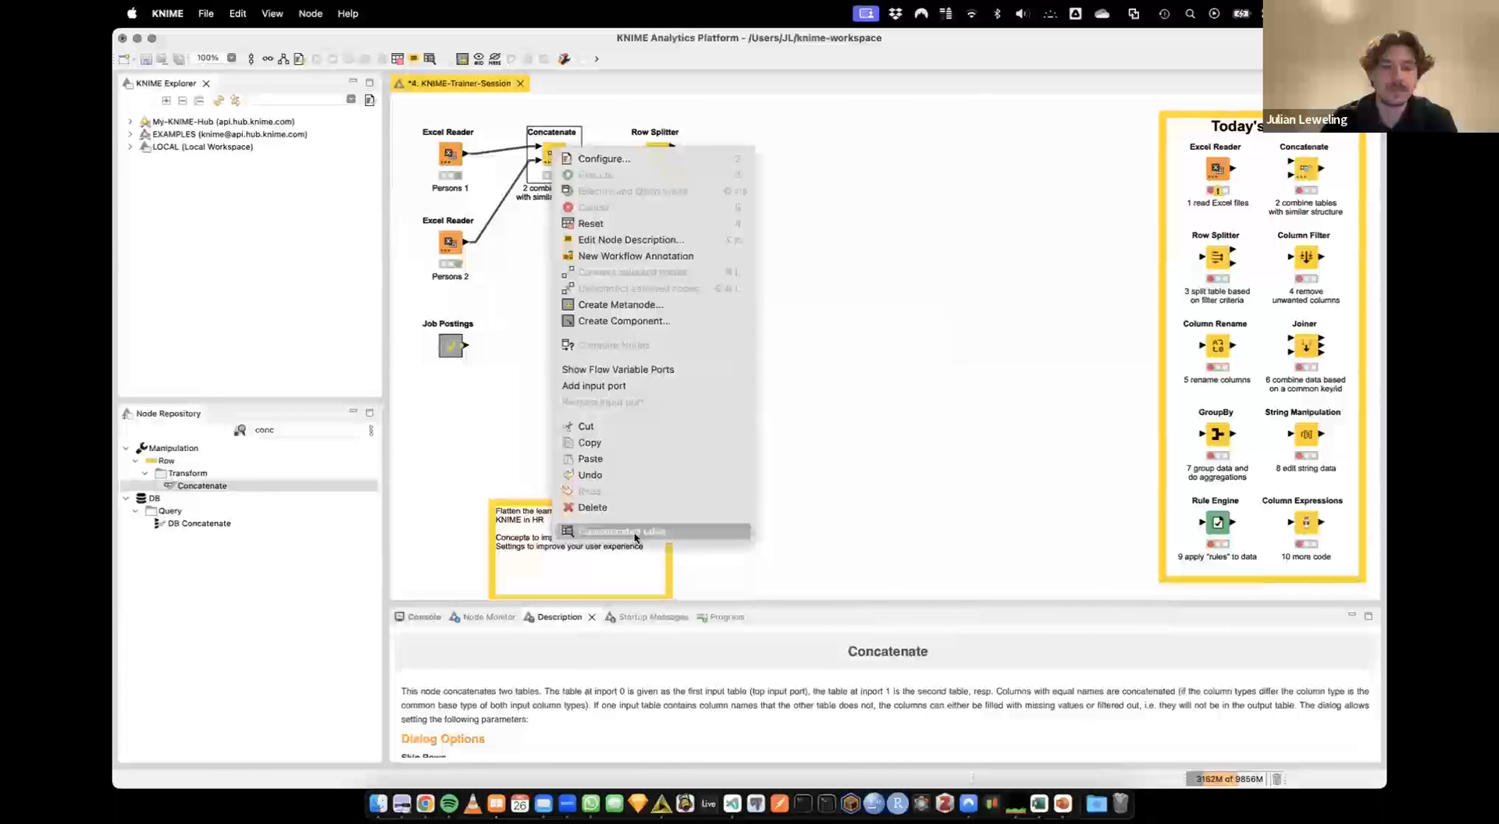
left_click(636, 535)
left_click(934, 212)
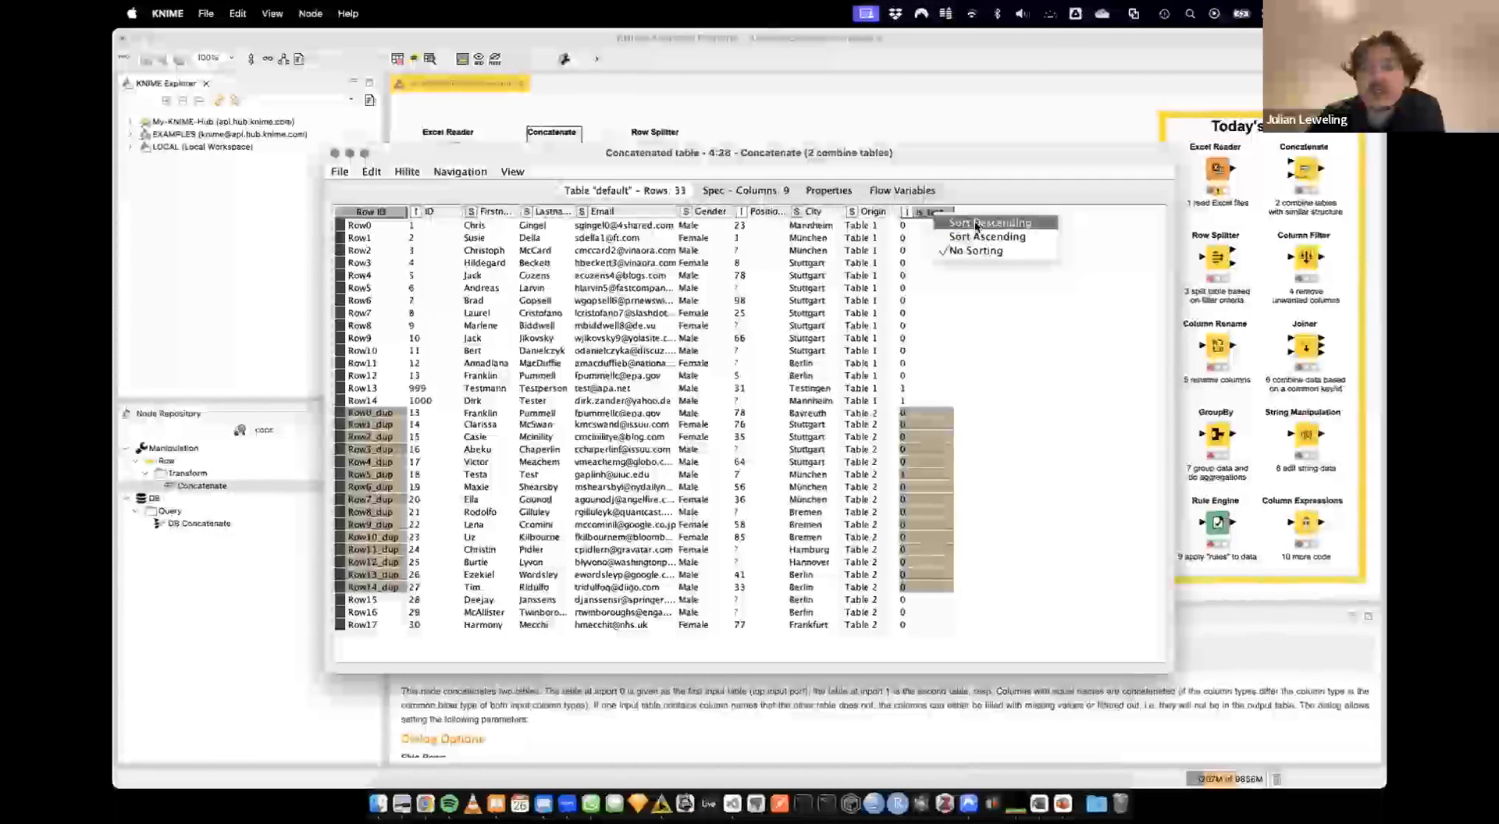
left_click(976, 223)
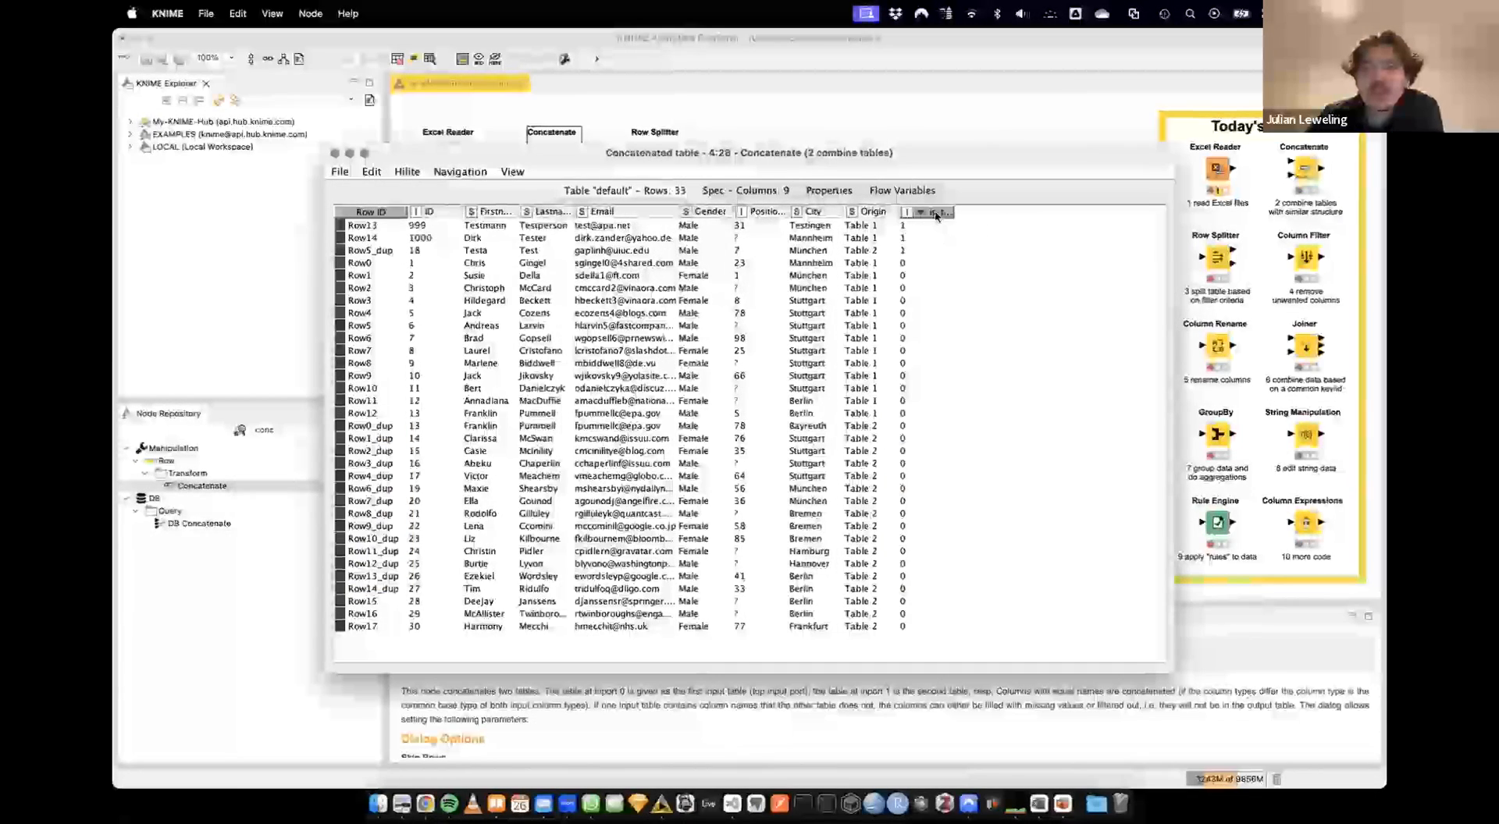
left_click_drag(953, 212, 994, 213)
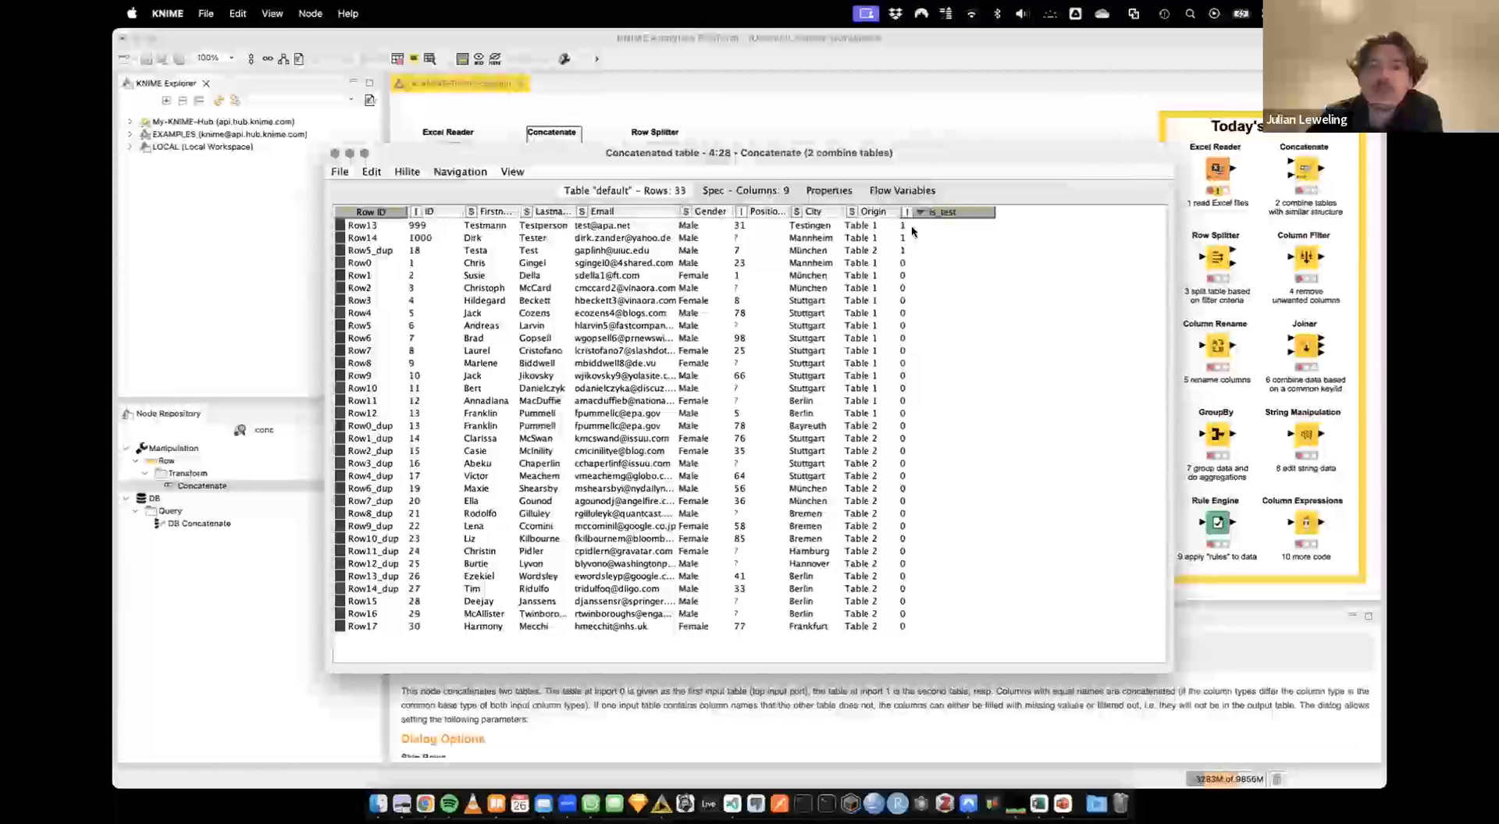
Examine the rows flagged 1 in is_test, including their first and last names, and close the table
left_click(911, 264)
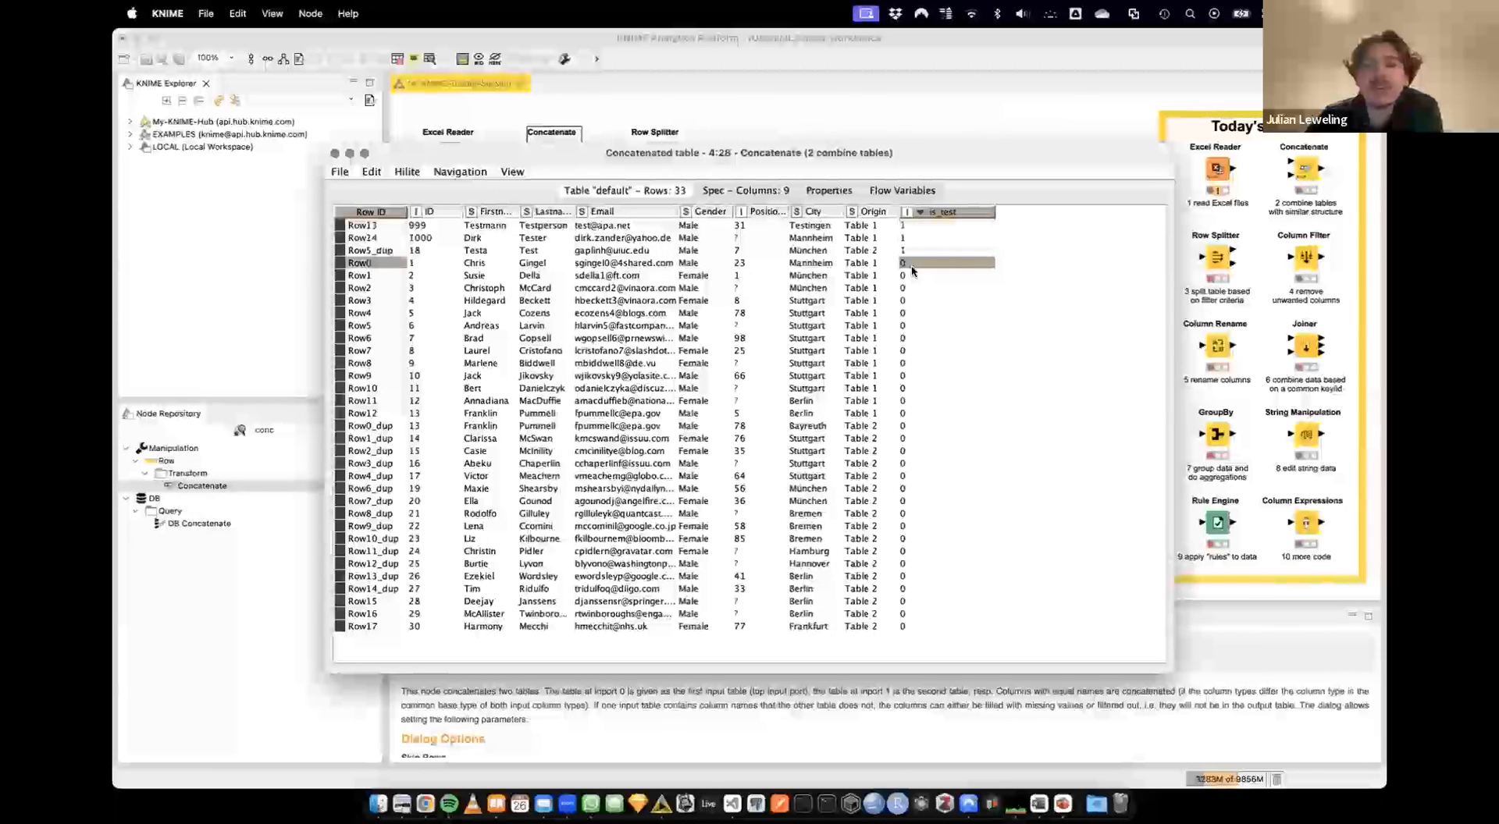
left_click(918, 250)
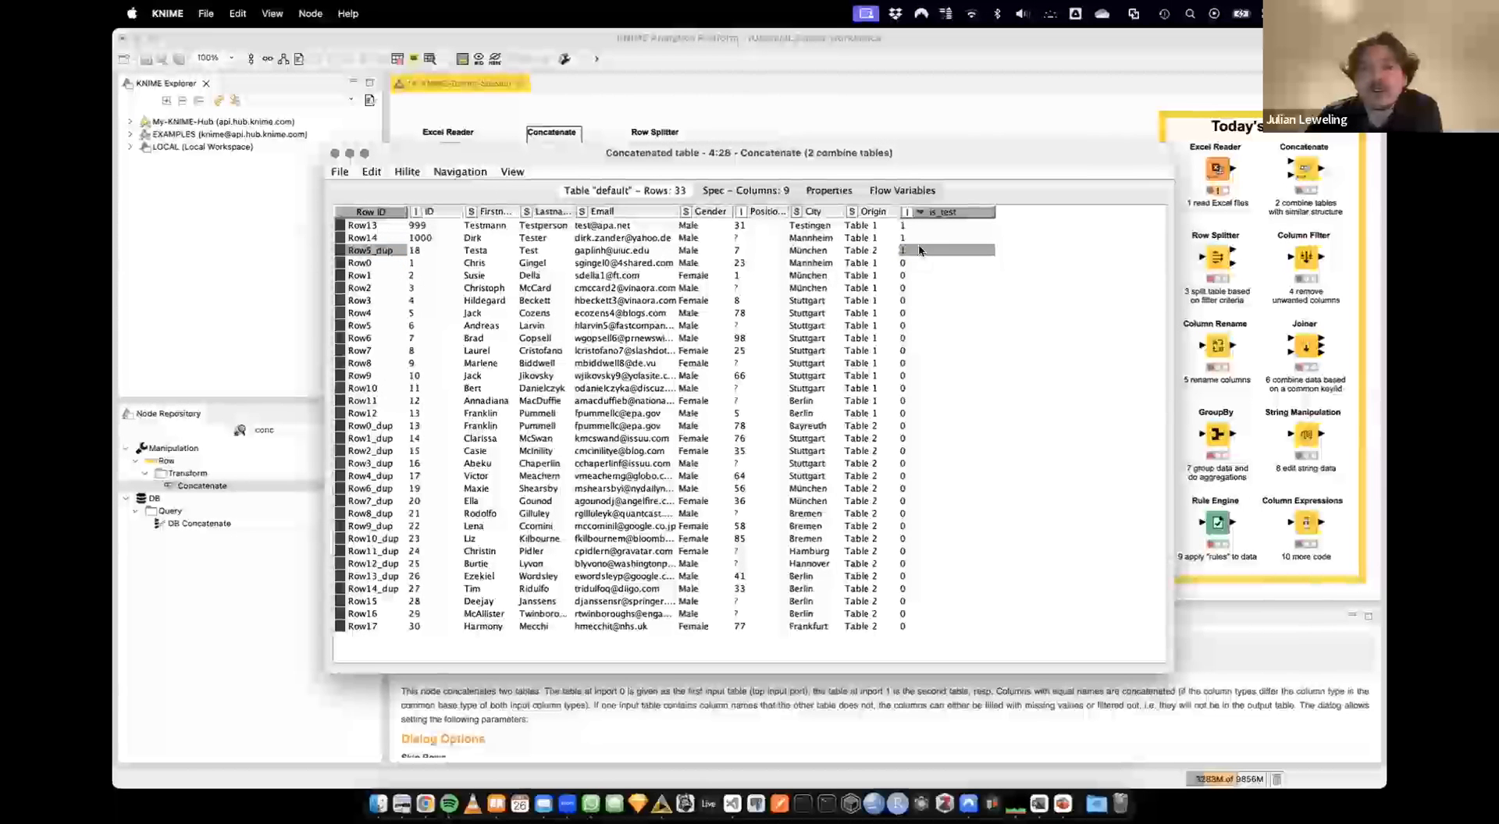
left_click_drag(907, 227, 916, 250)
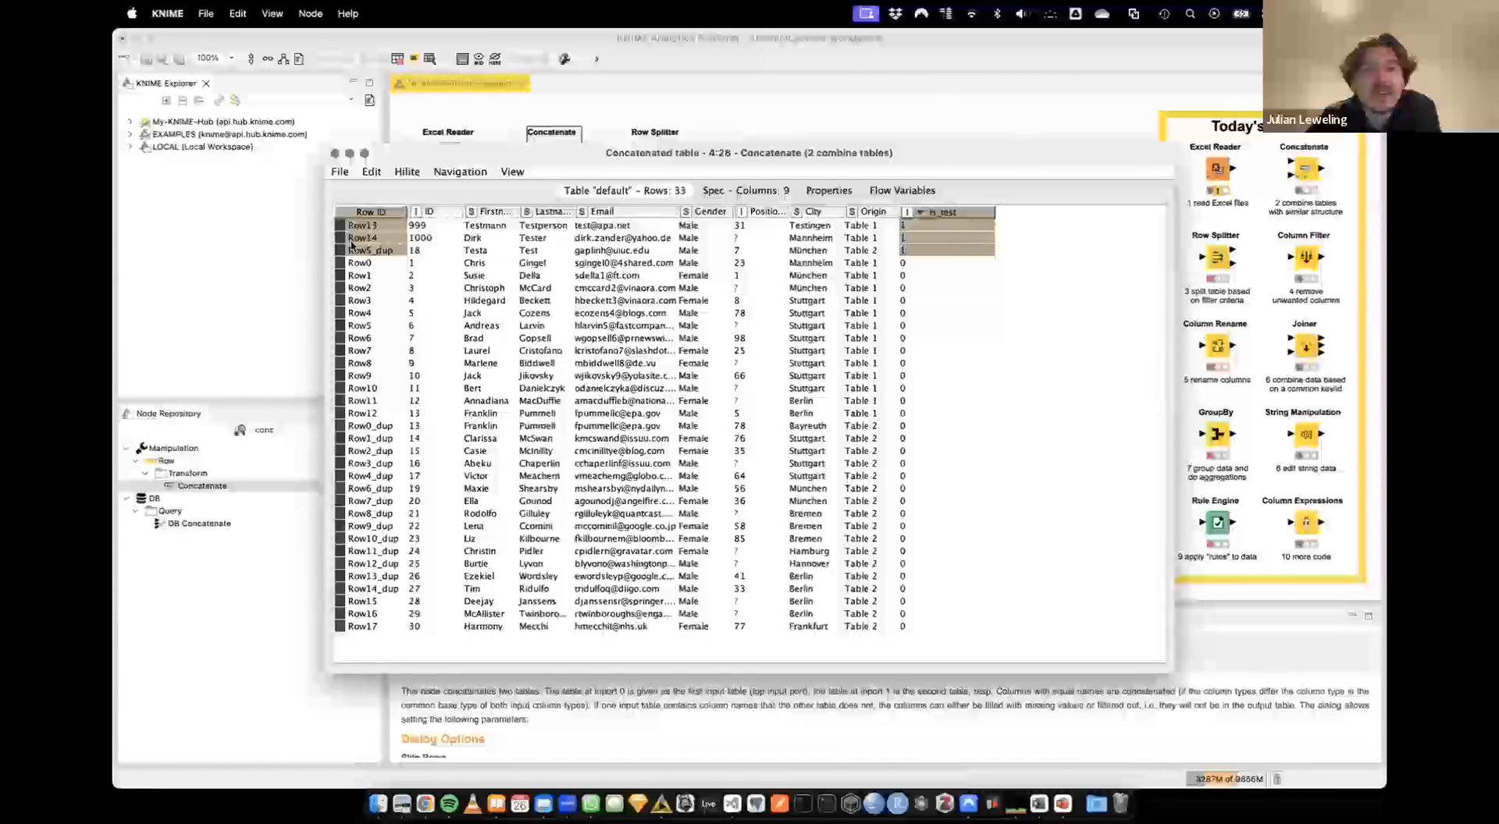
left_click_drag(521, 212, 557, 213)
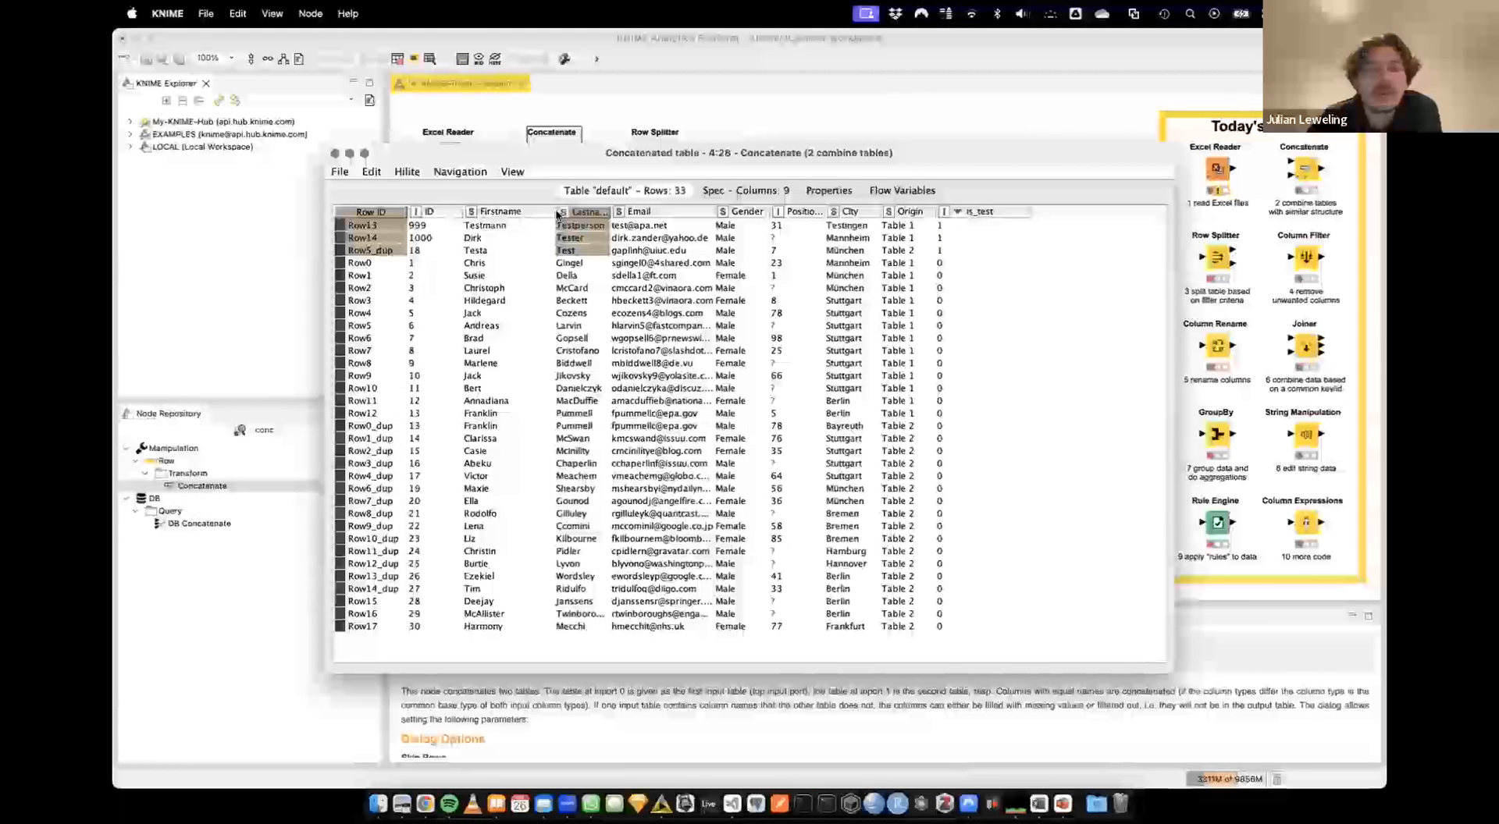
left_click(524, 240)
left_click(567, 240)
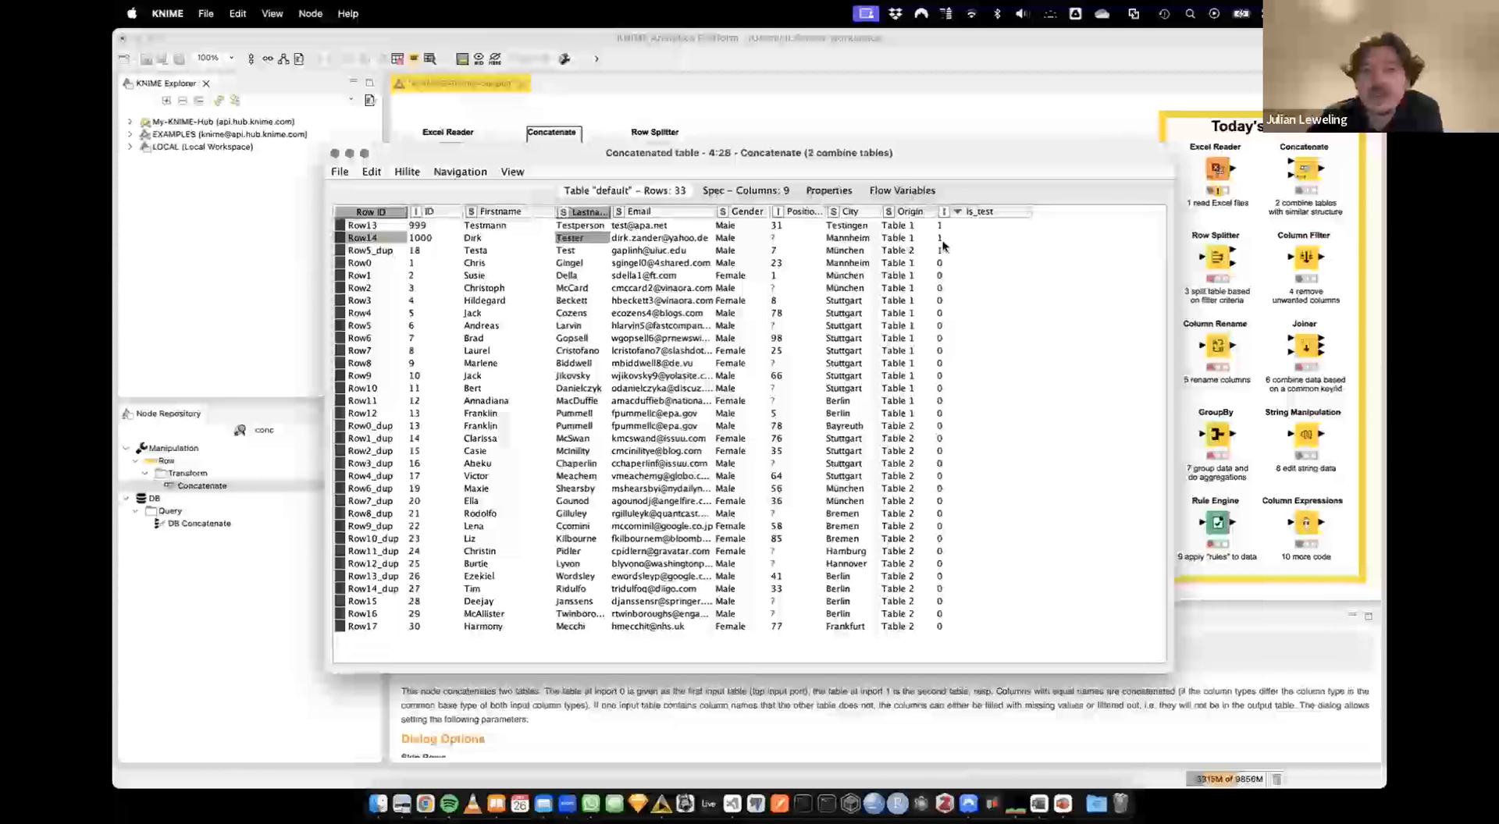
left_click(942, 238)
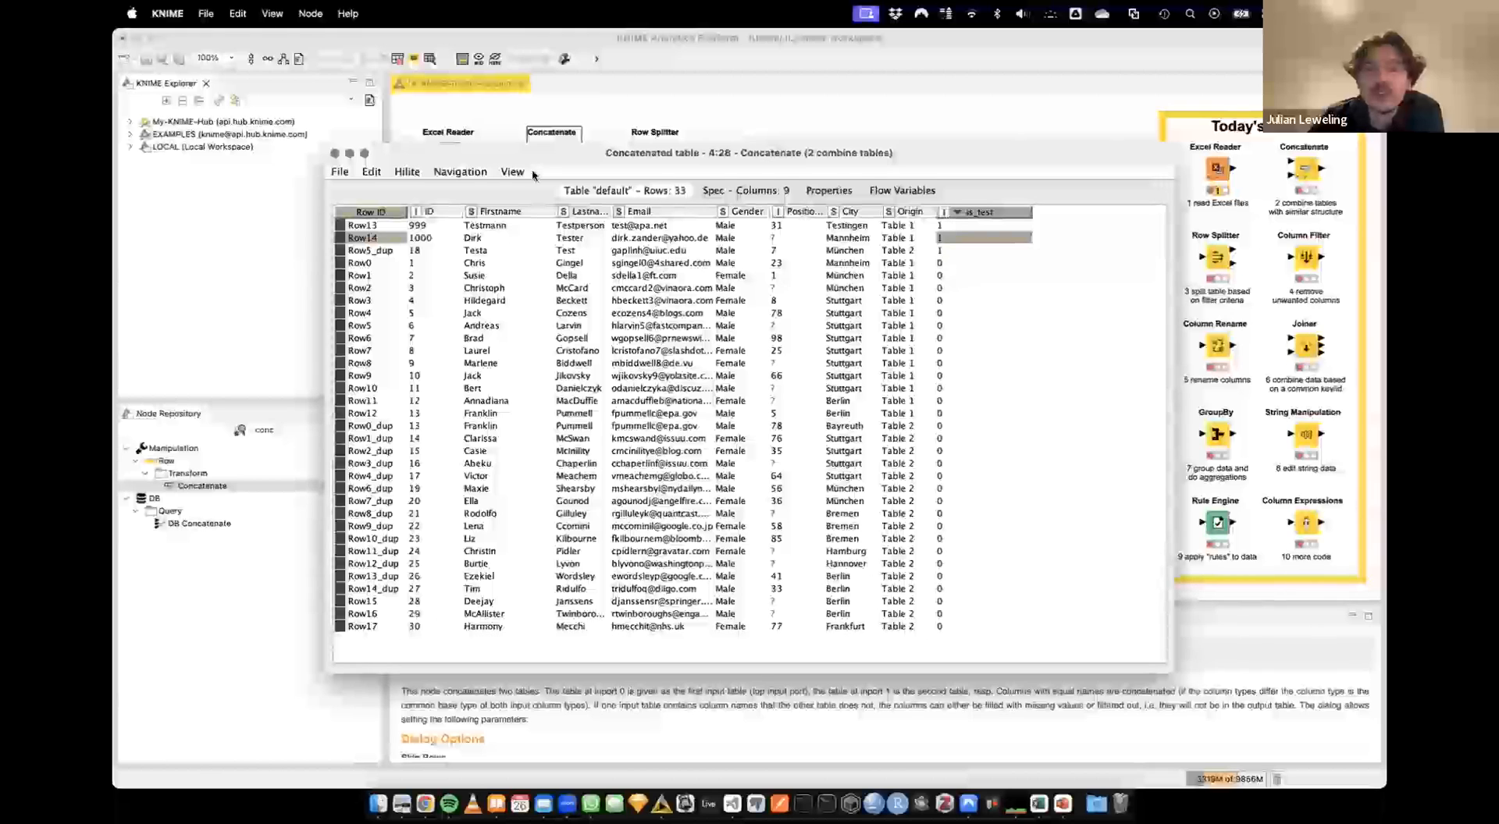
left_click(334, 153)
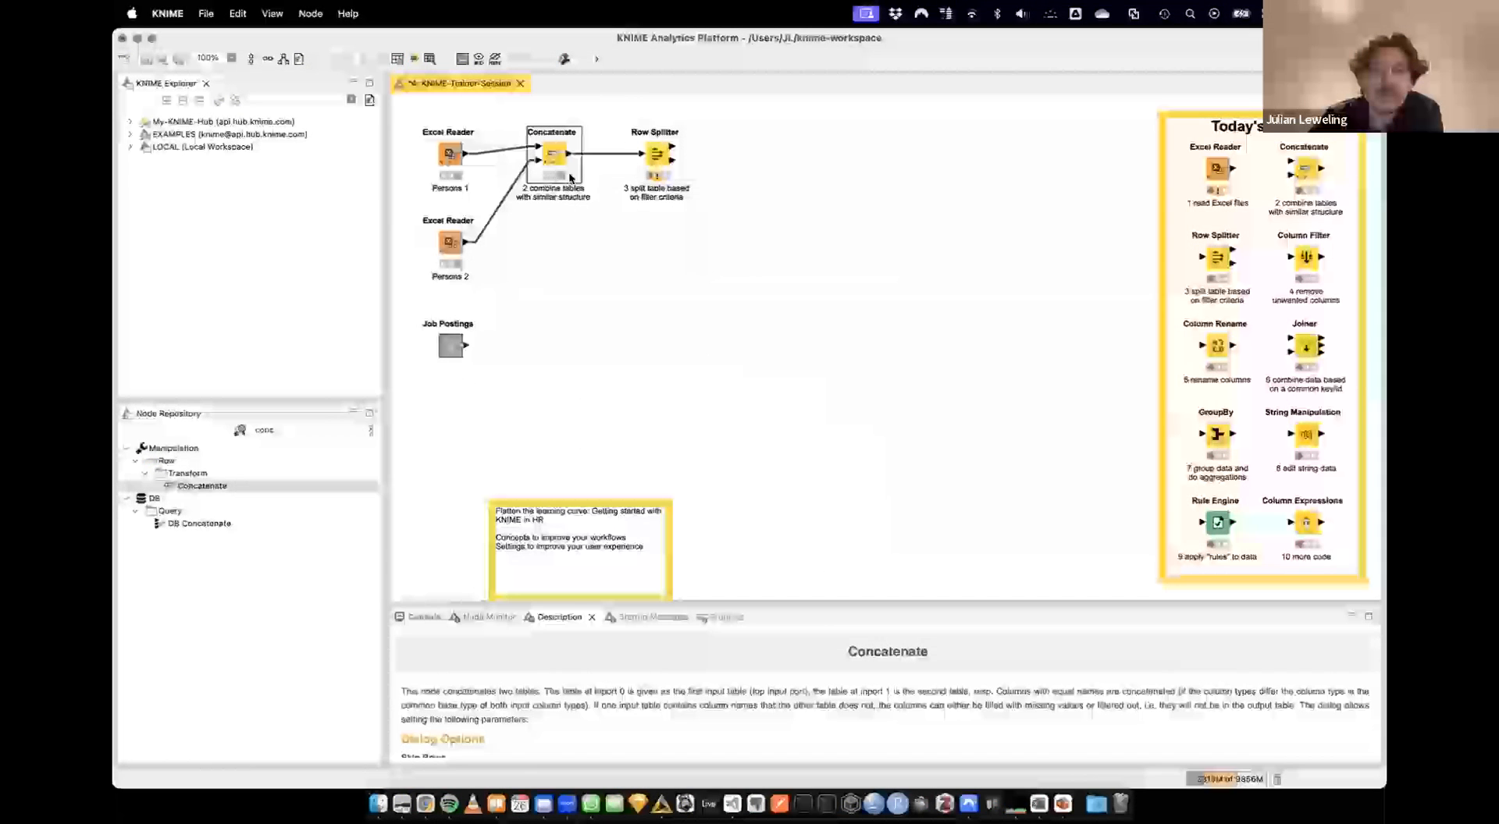
Open the Row Splitter's configuration and choose to exclude rows by attribute value
left_click(663, 161)
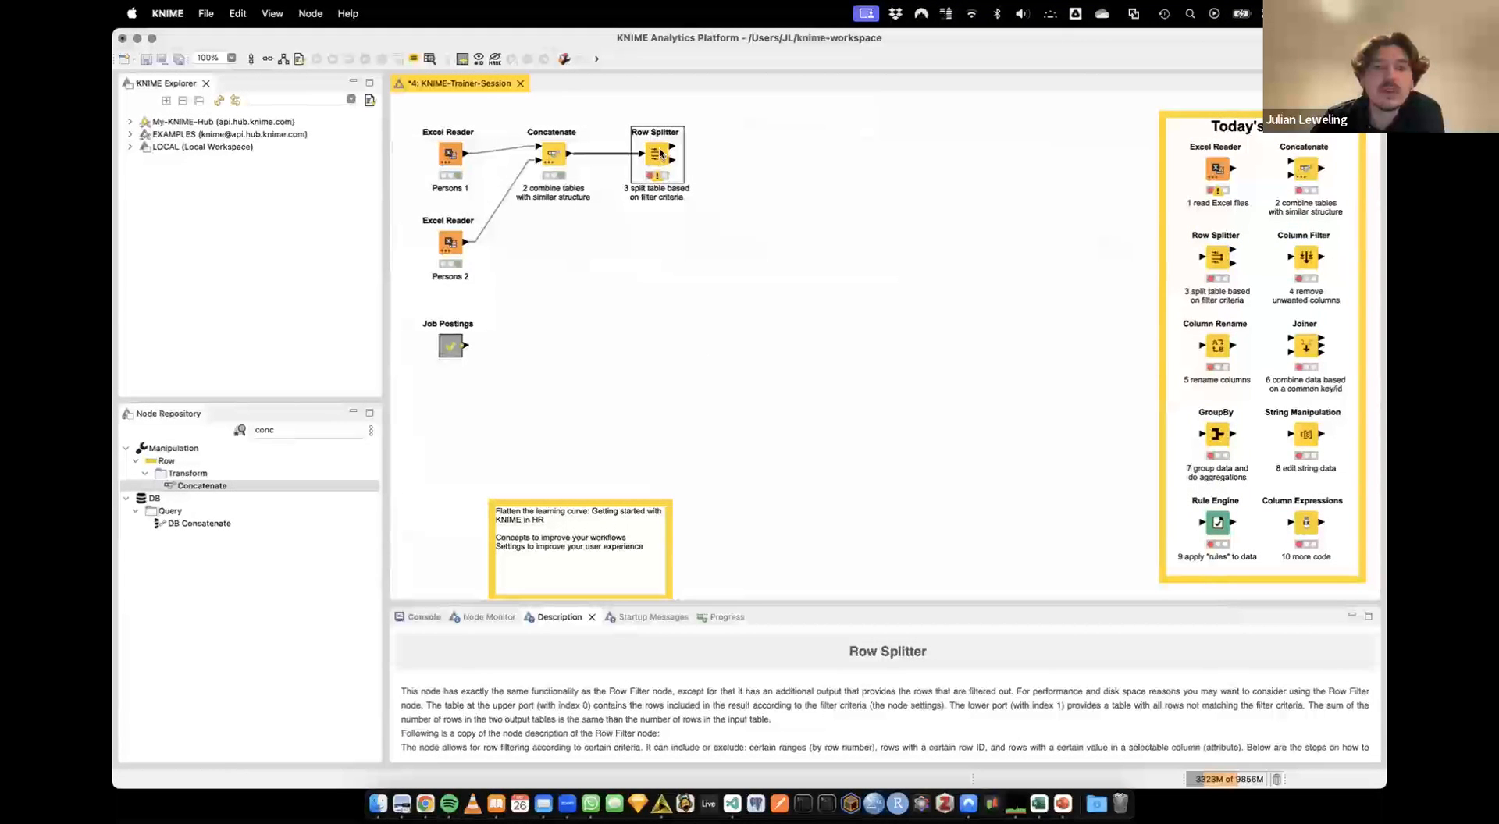
double_click(660, 155)
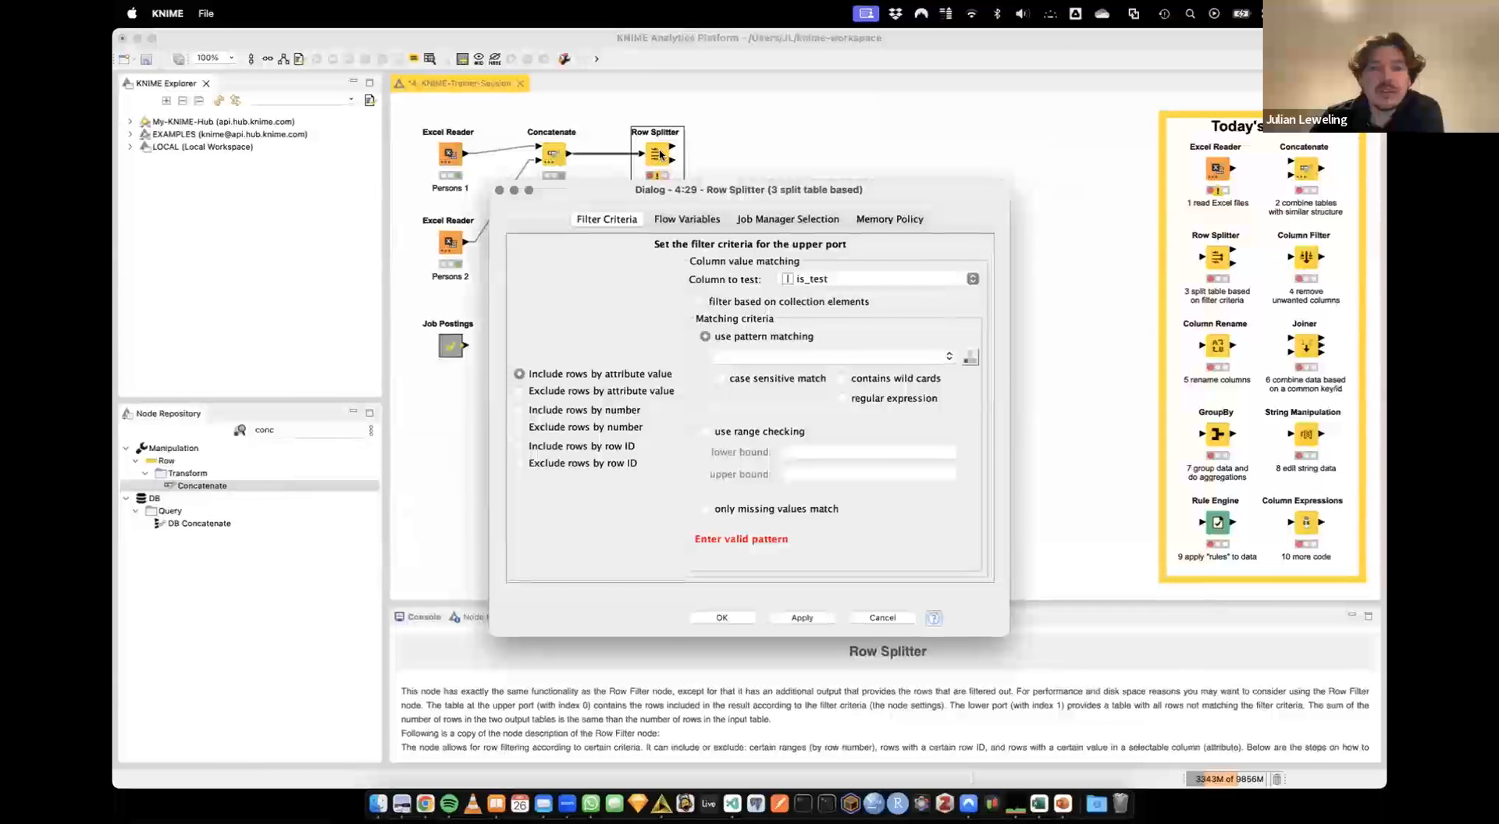
left_click(539, 392)
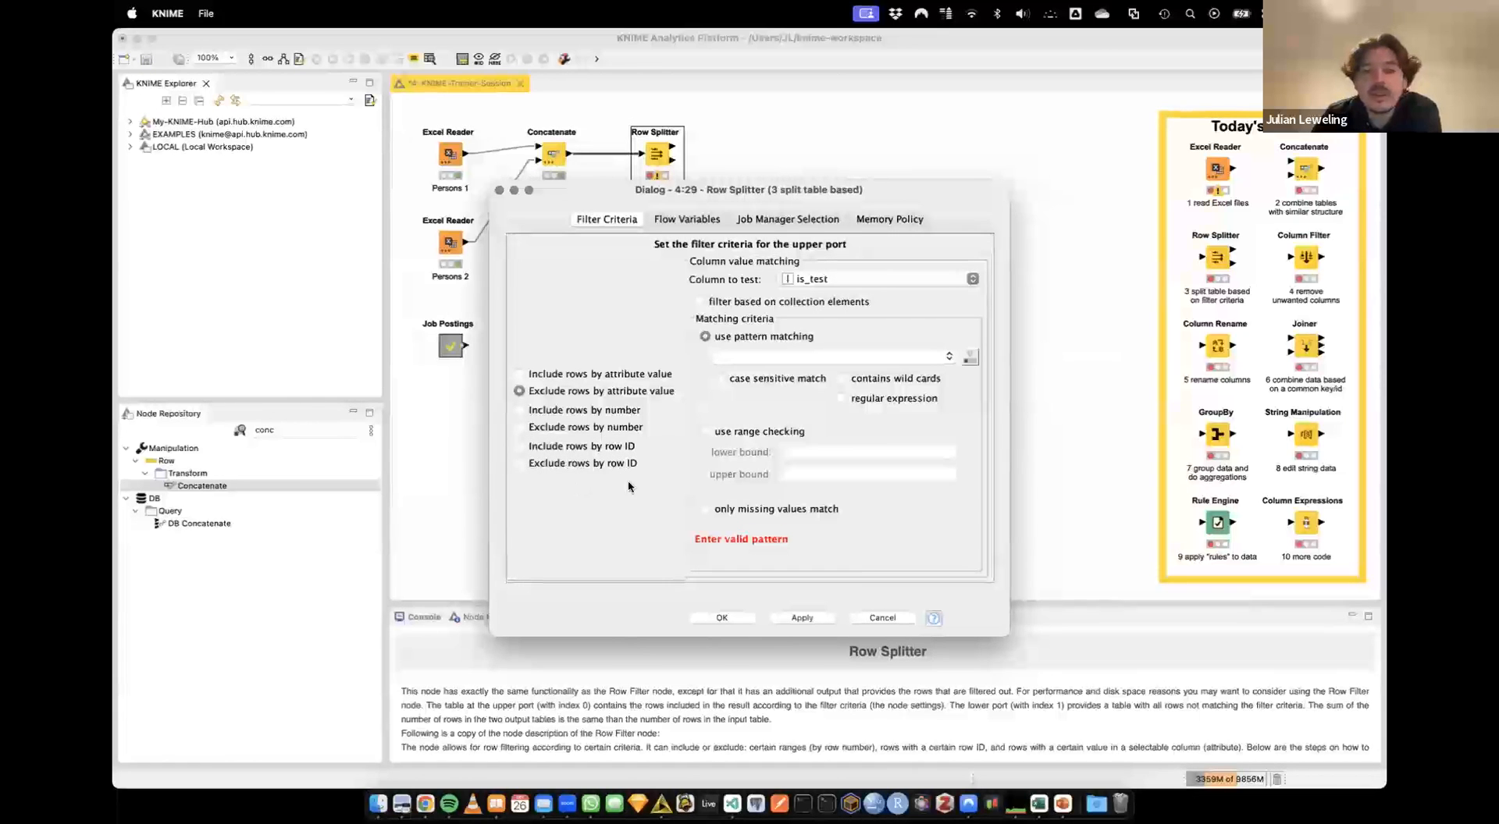
Try including rows by number in the Row Splitter, with 10 as the last row number
left_click(552, 412)
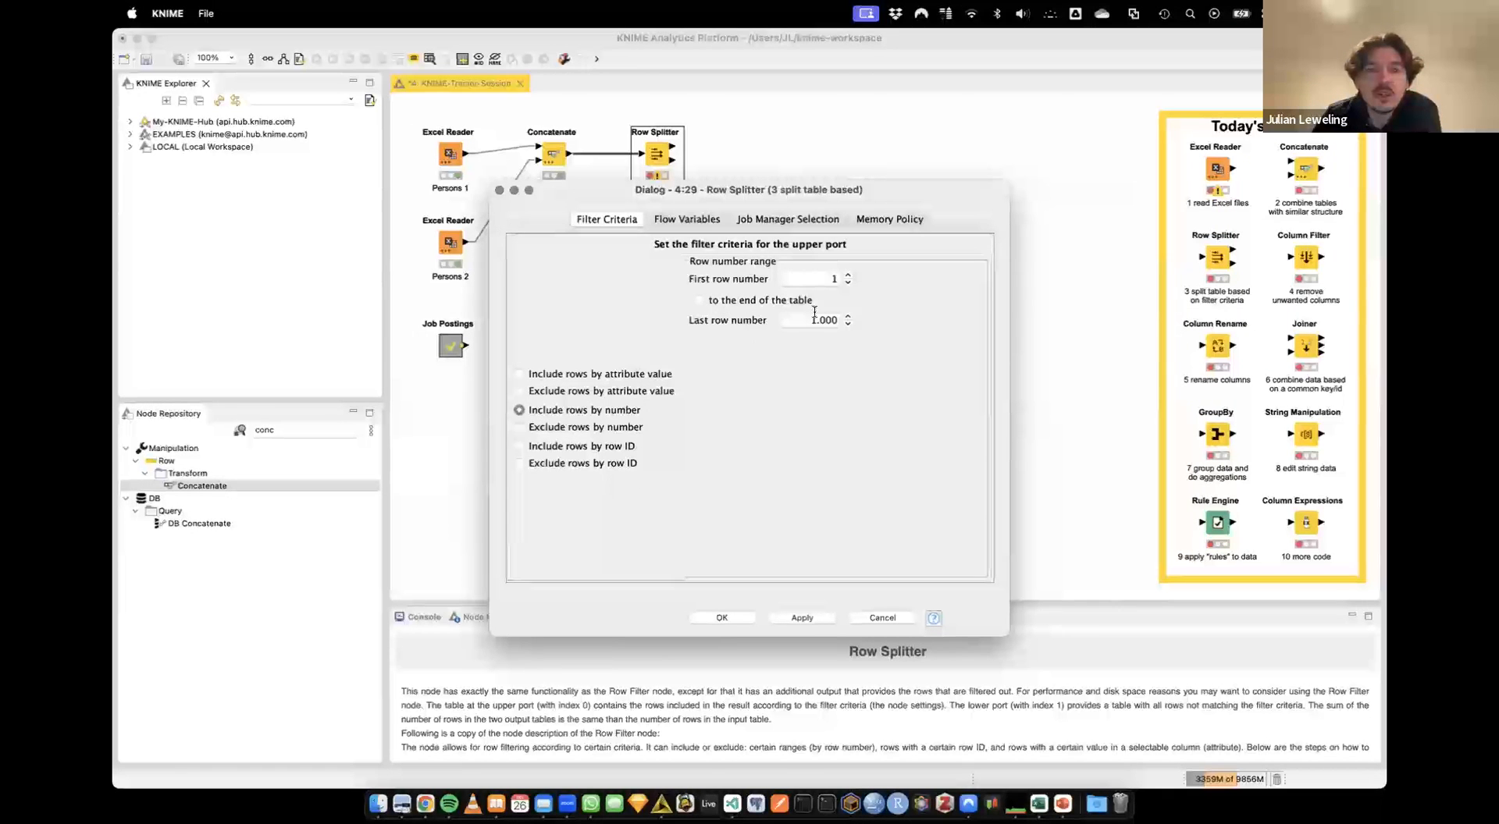
left_click(762, 302)
left_click(764, 305)
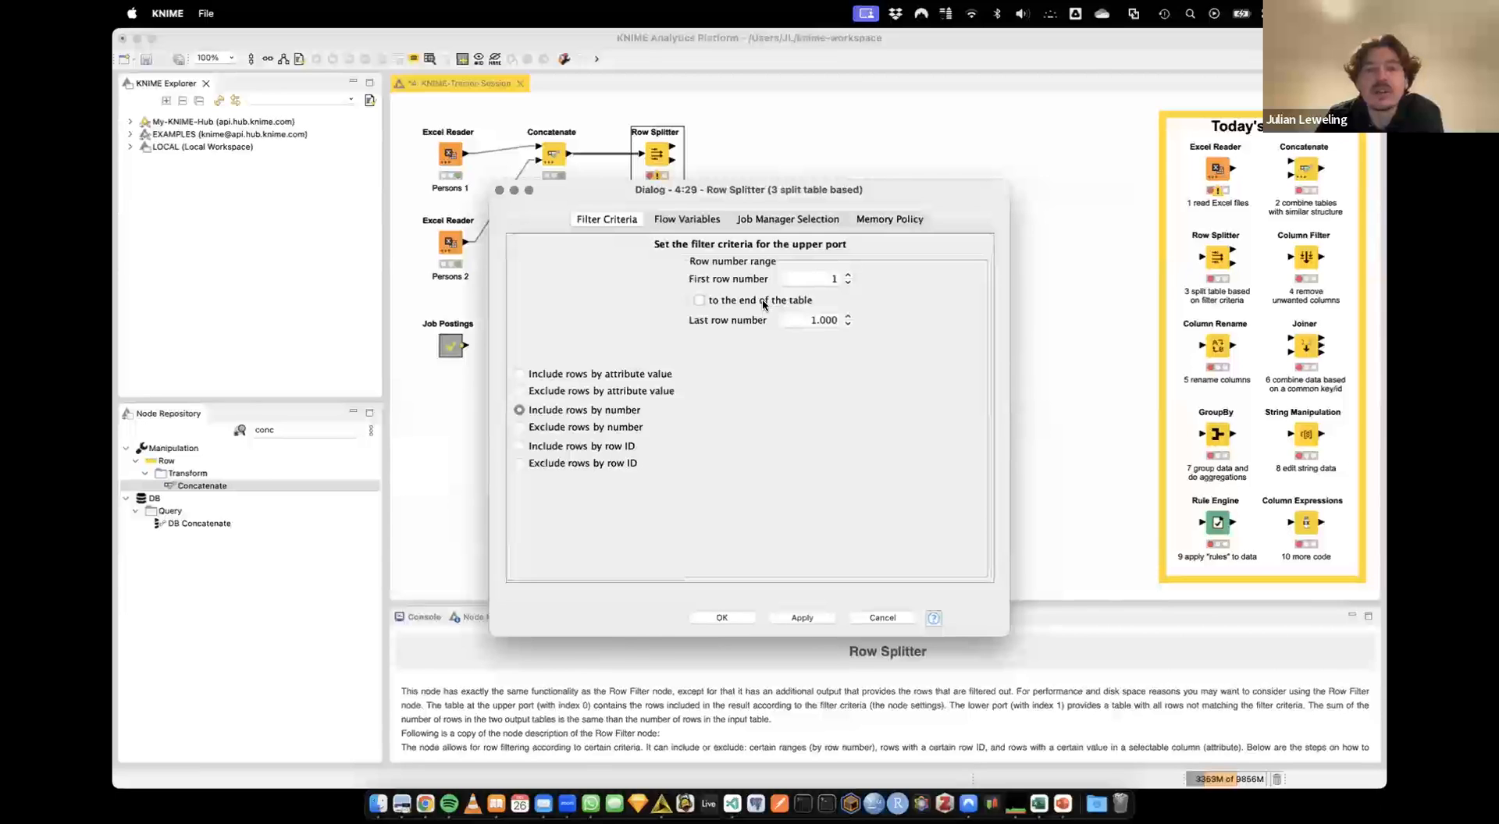
left_click_drag(800, 318, 984, 320)
type("10")
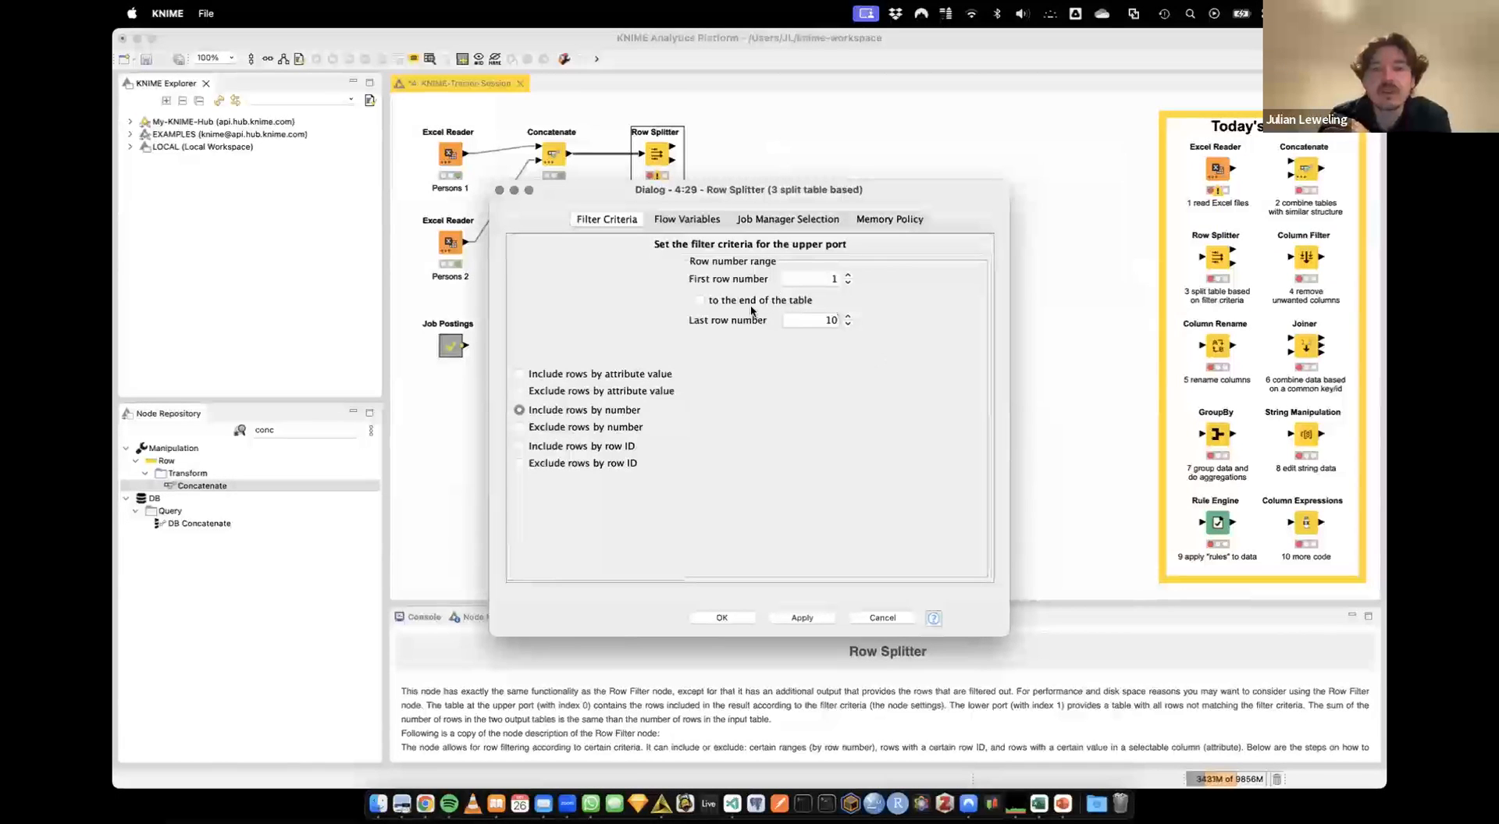
Configure the Row Splitter to exclude rows by attribute value, using range checking on is_test with a lower bound of 1
left_click(633, 375)
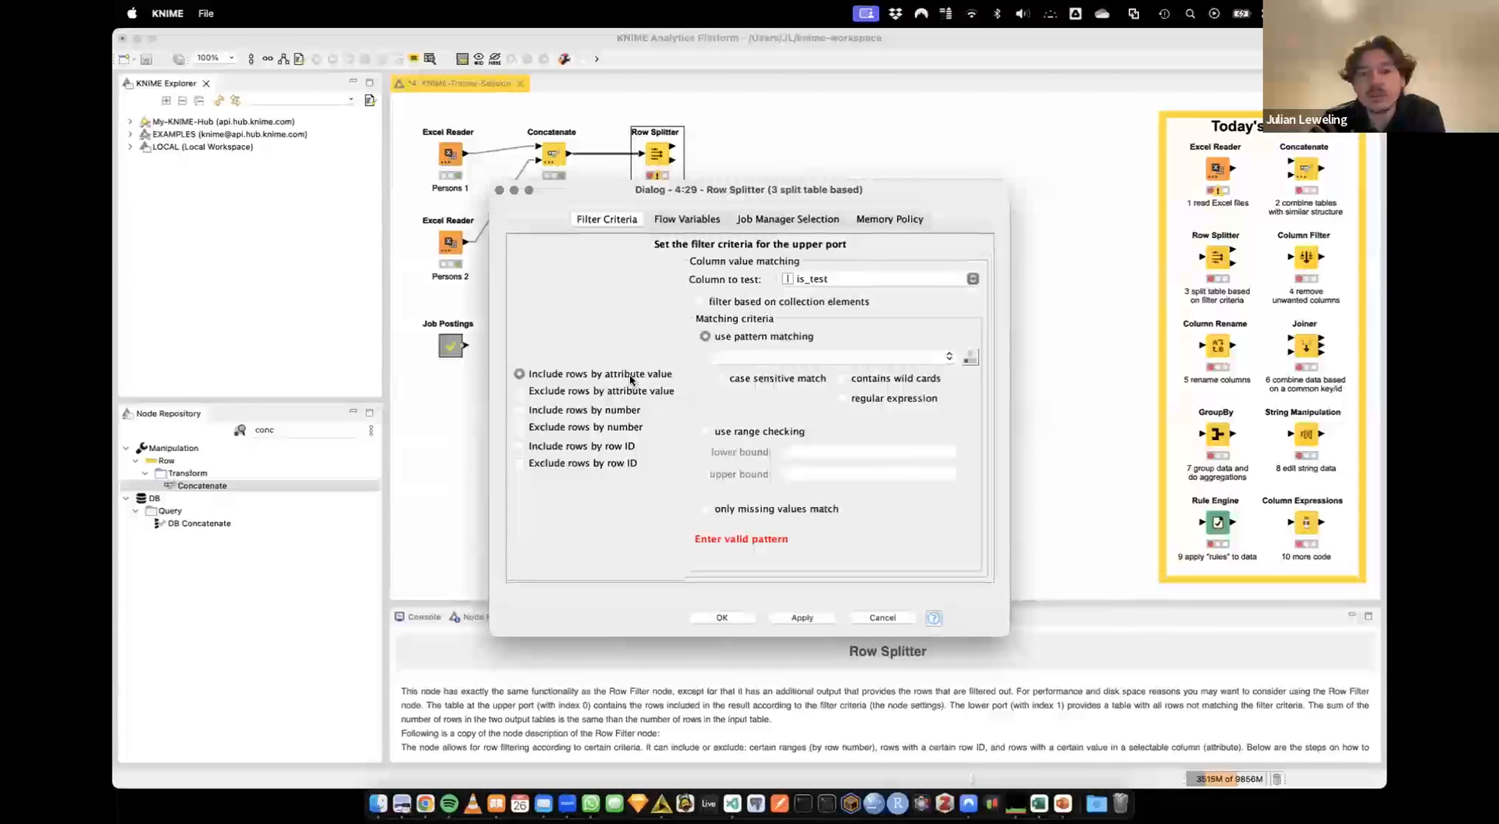
left_click(546, 392)
left_click(811, 279)
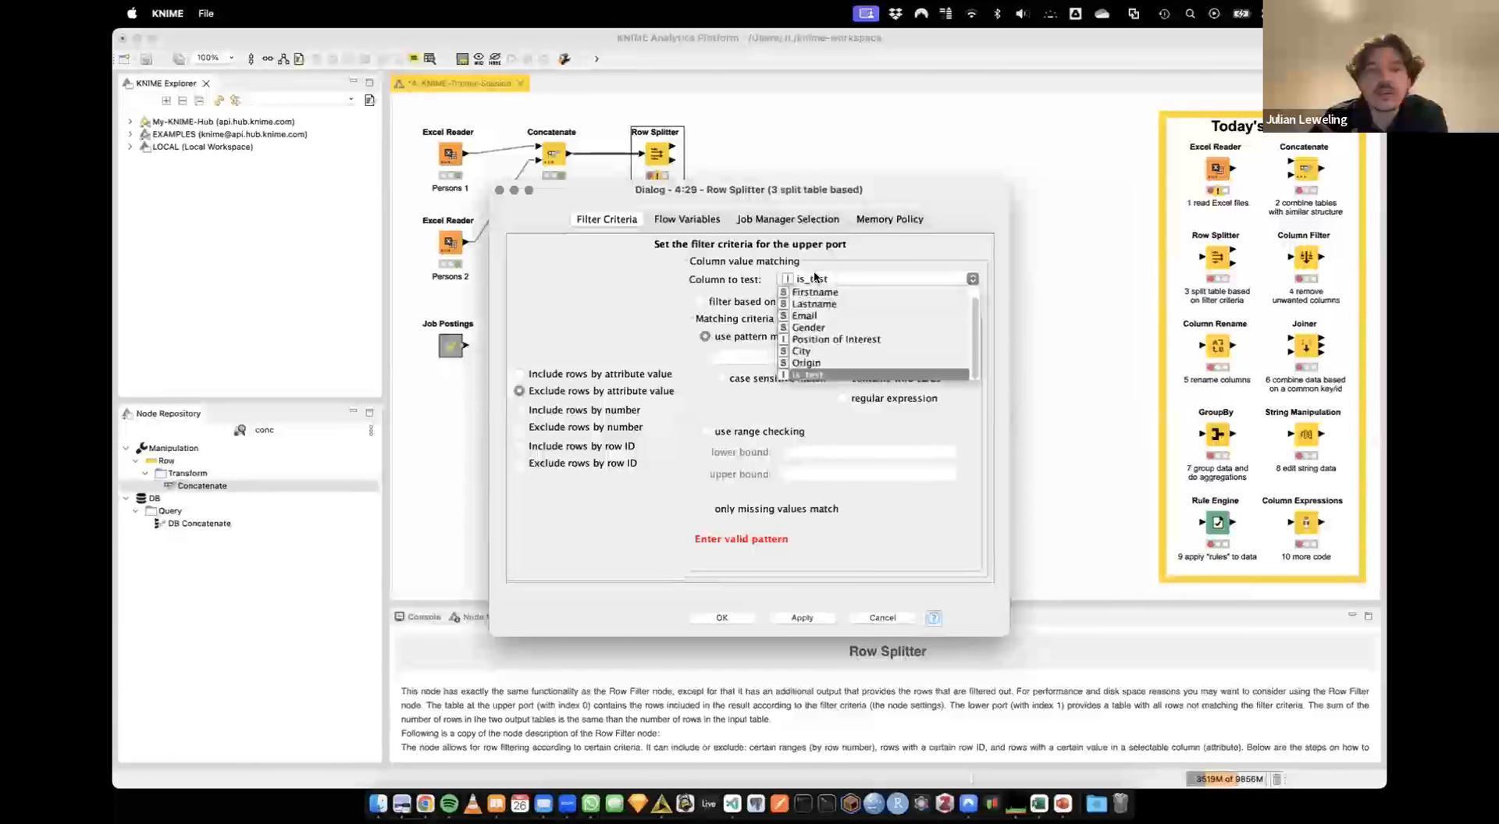
left_click(809, 378)
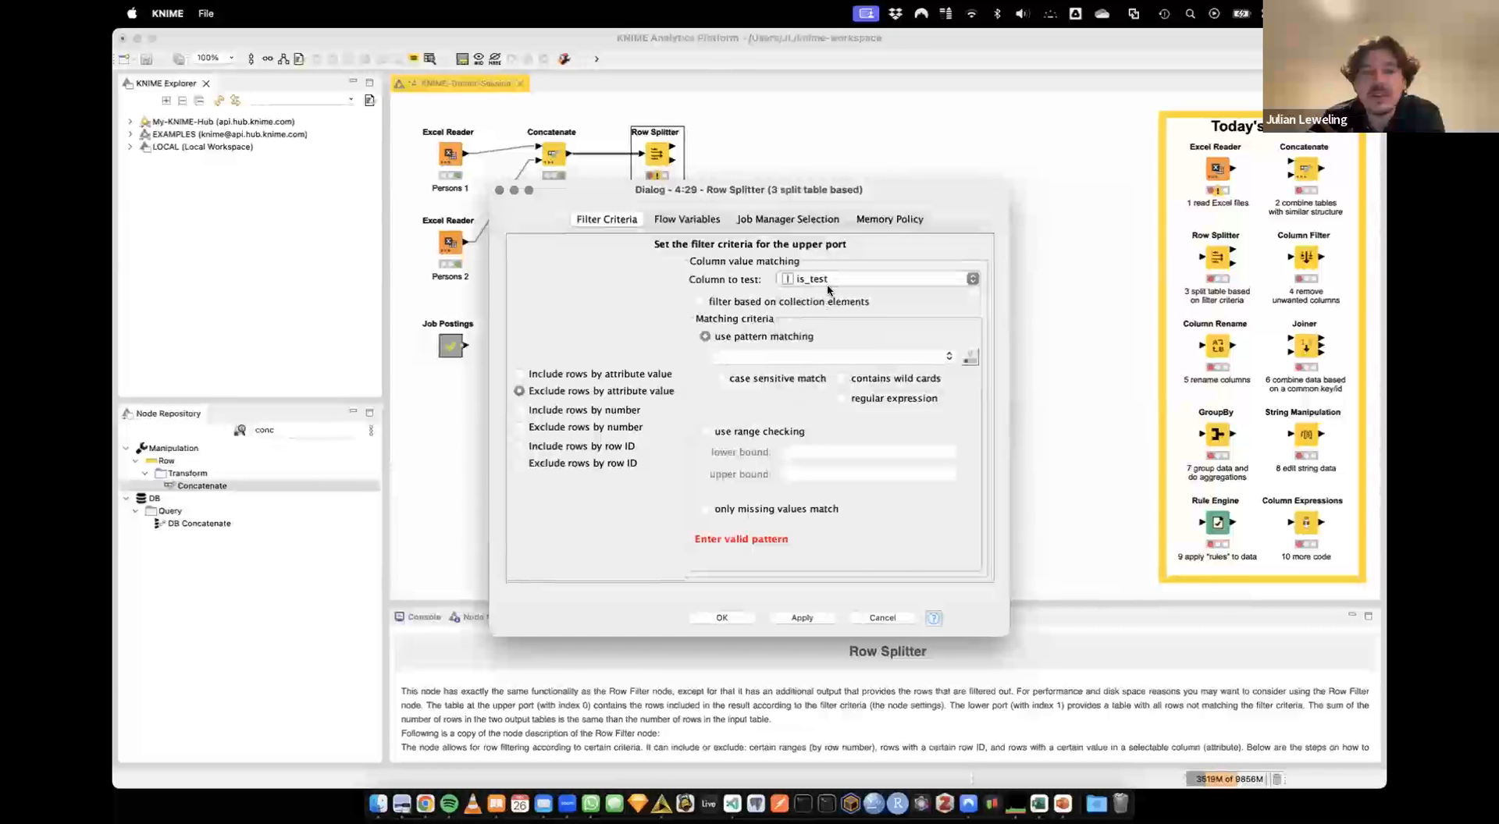
left_click(769, 432)
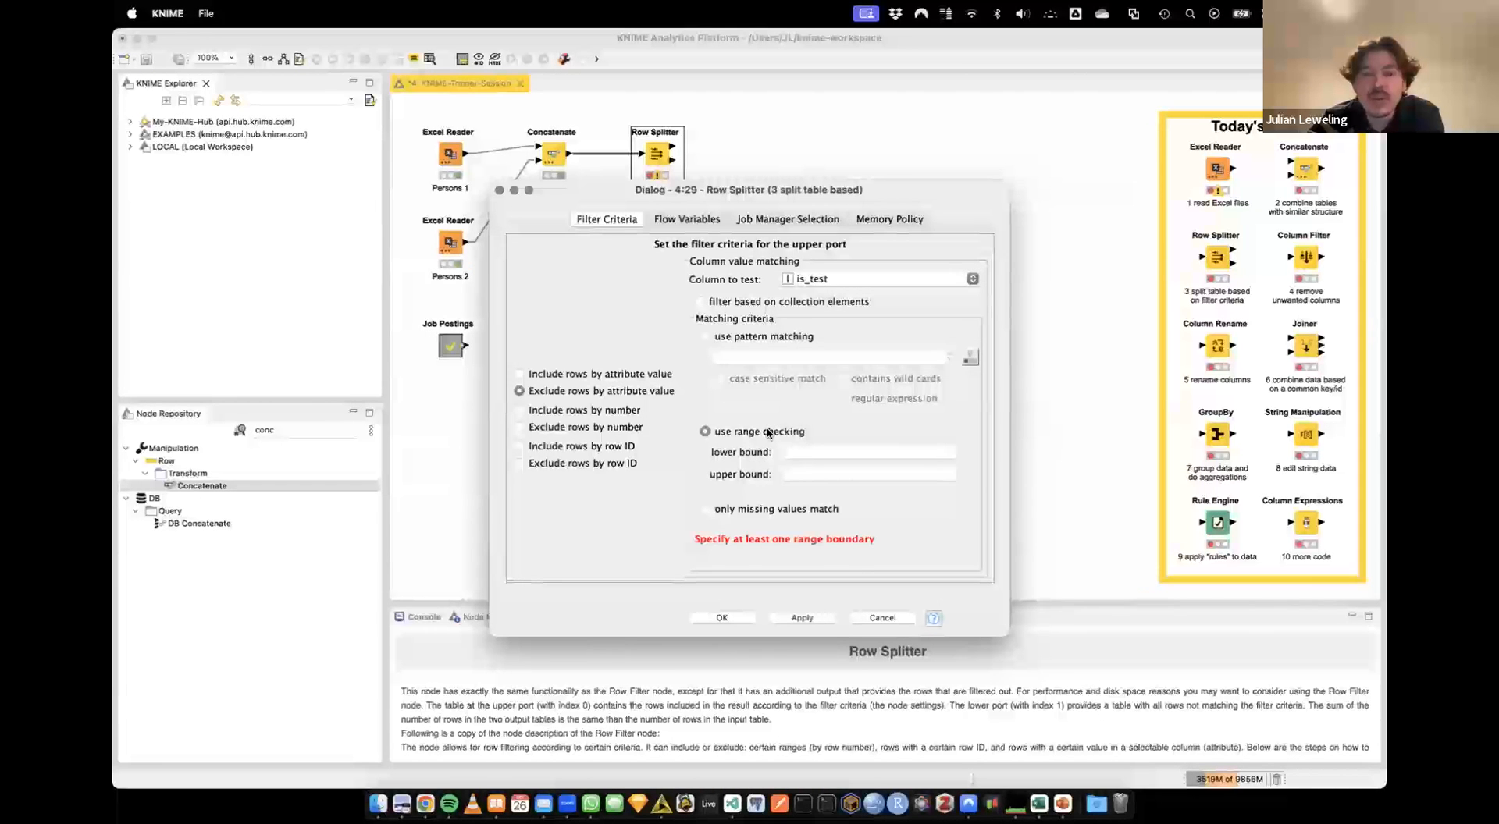
left_click(797, 457)
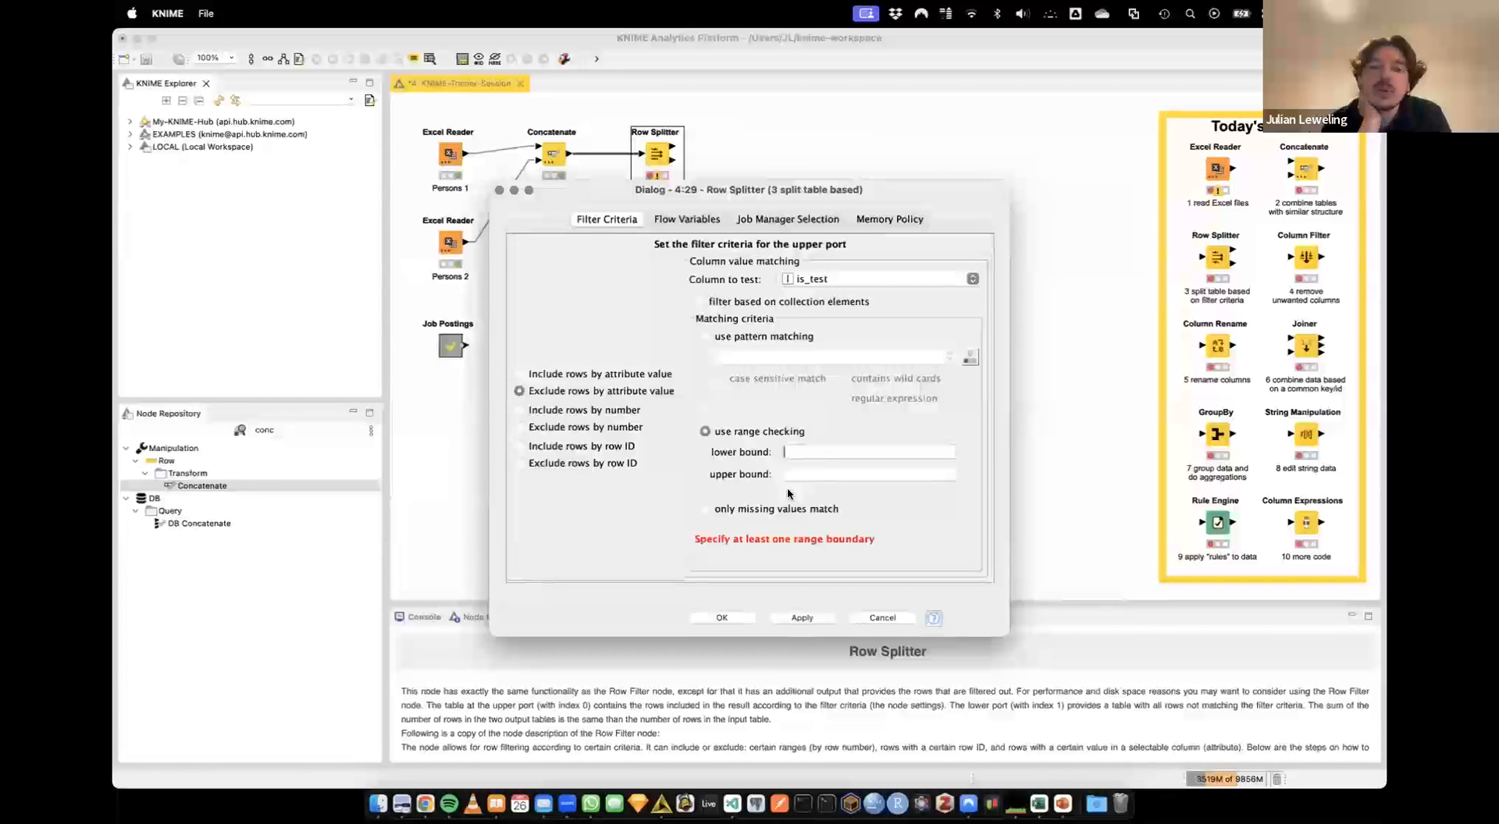
type("1")
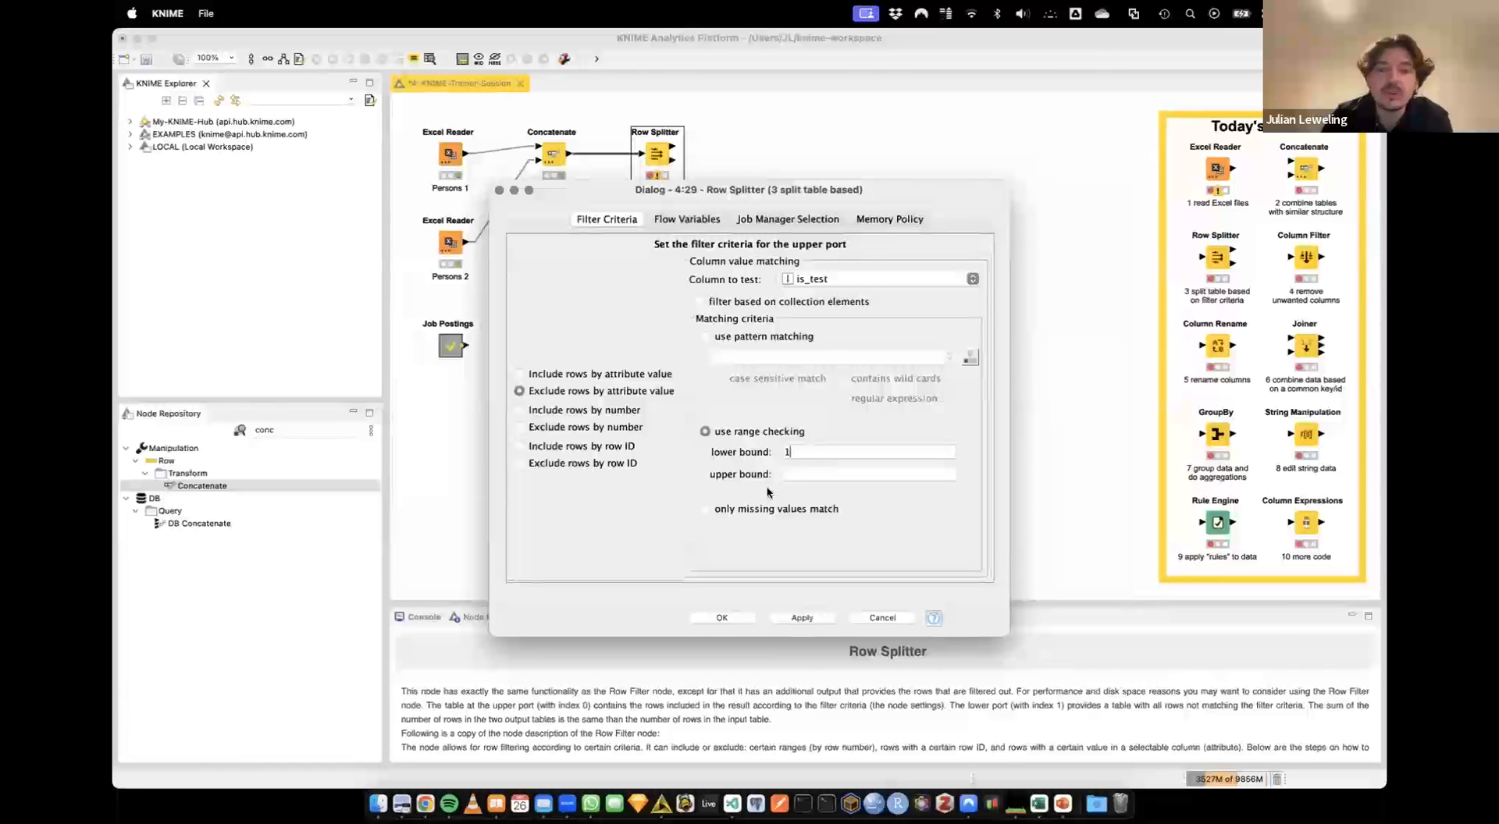
left_click(721, 618)
Execute the Row Splitter and check the table size at the Concatenate node's output port
right_click(652, 162)
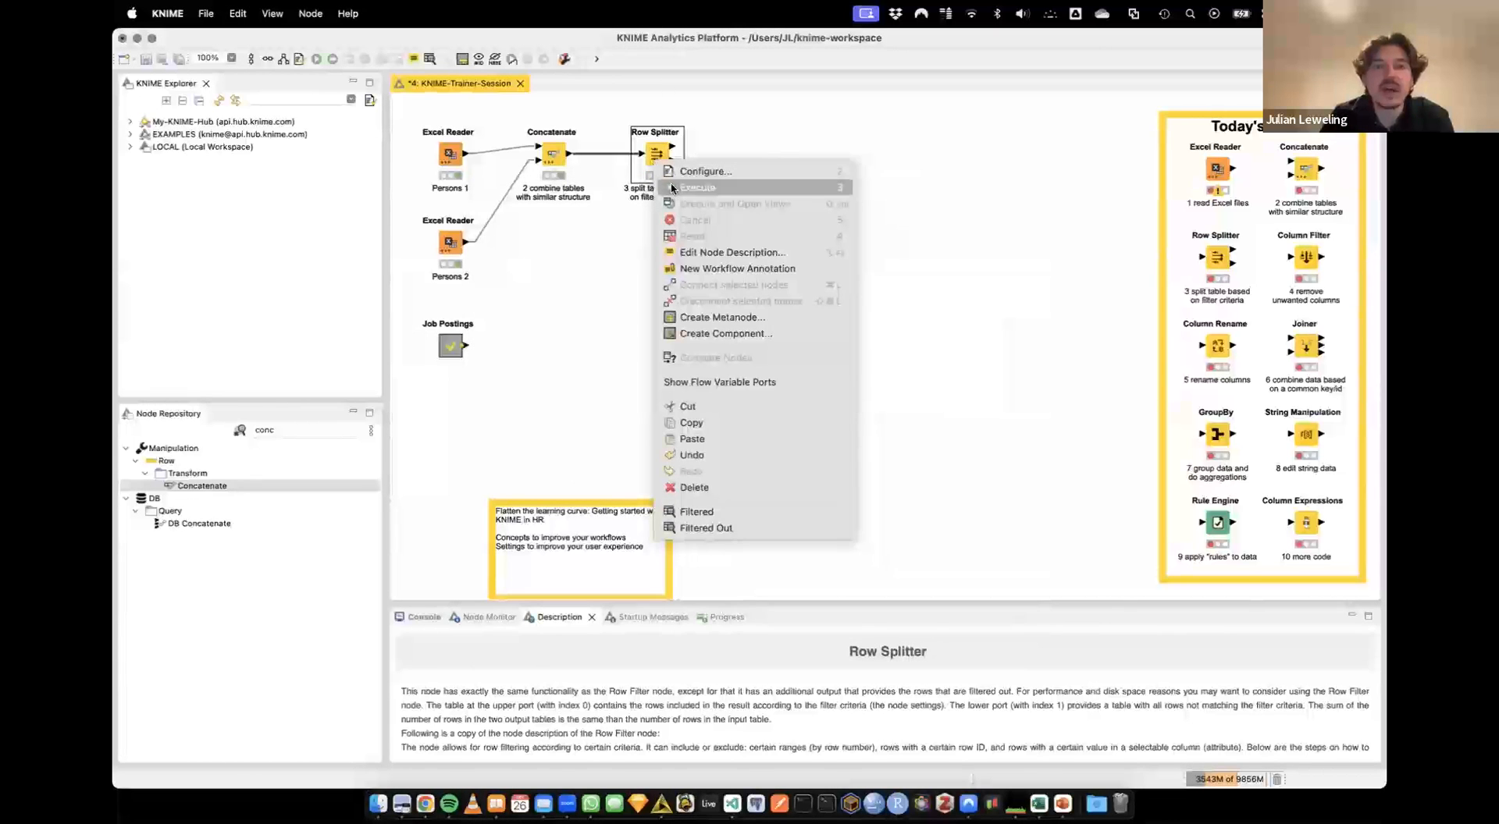
left_click(666, 187)
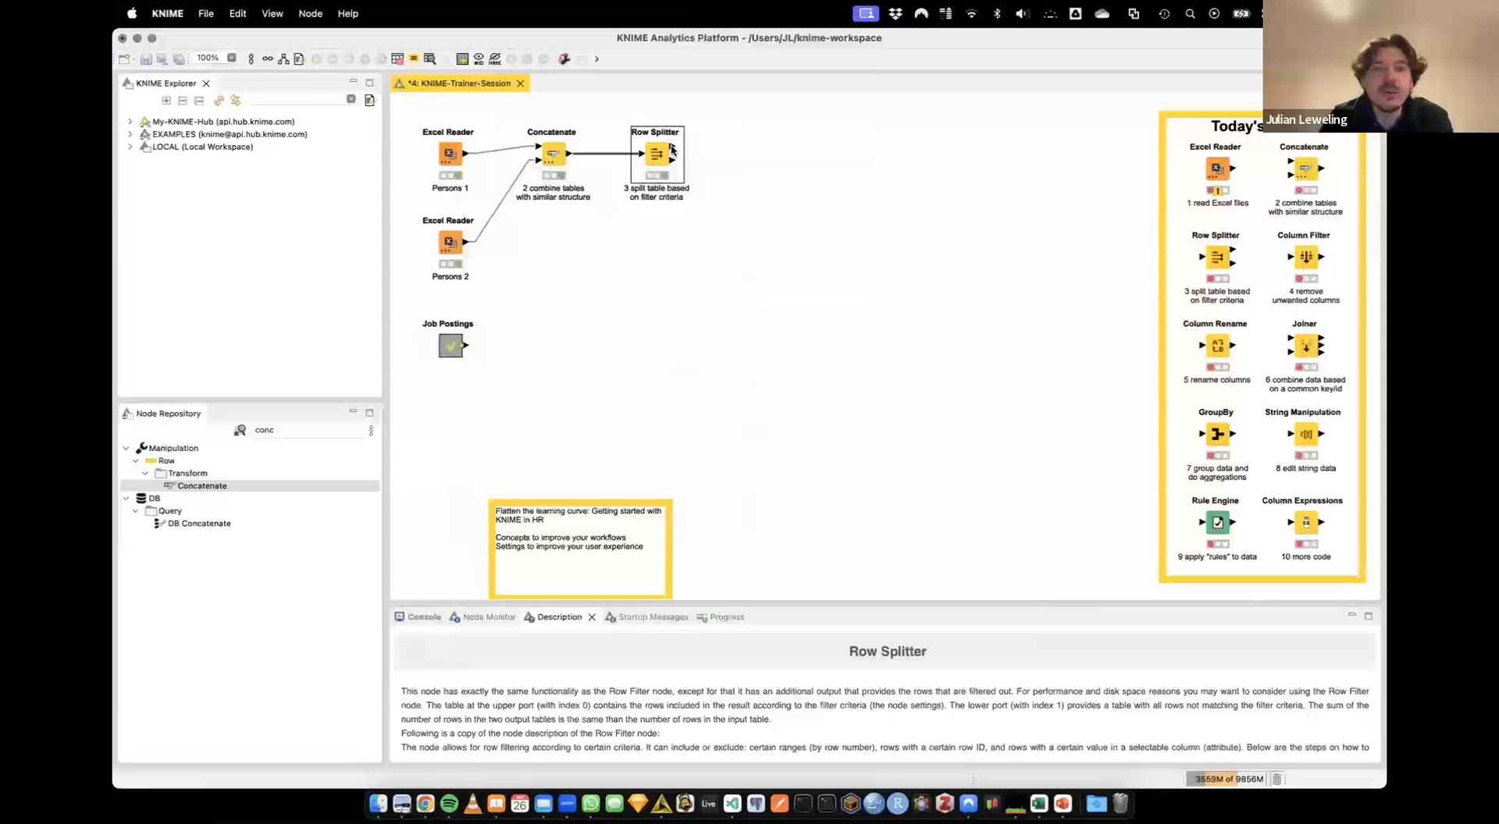
left_click(674, 148)
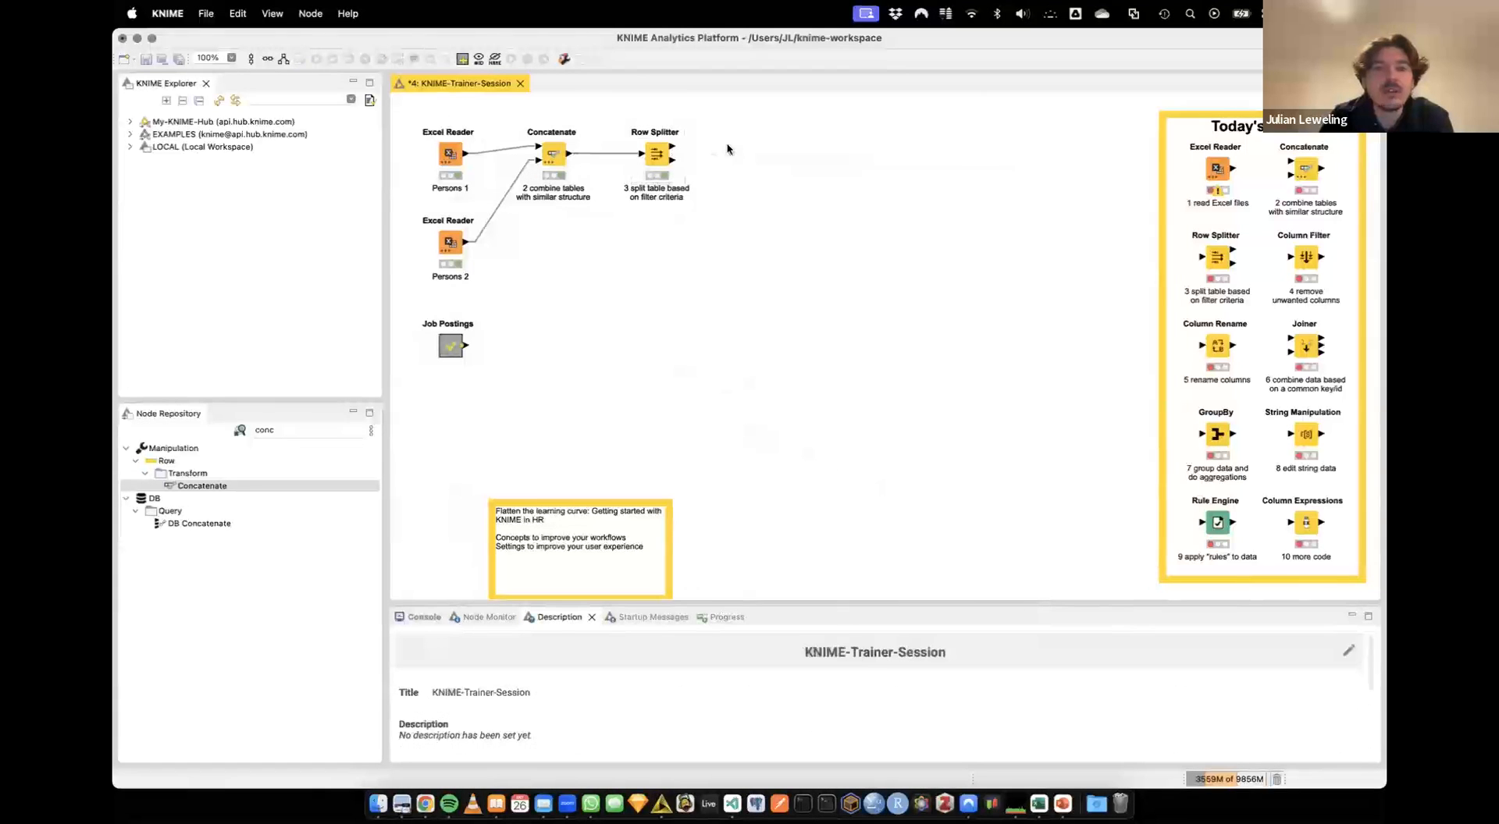
mouse_move(675, 148)
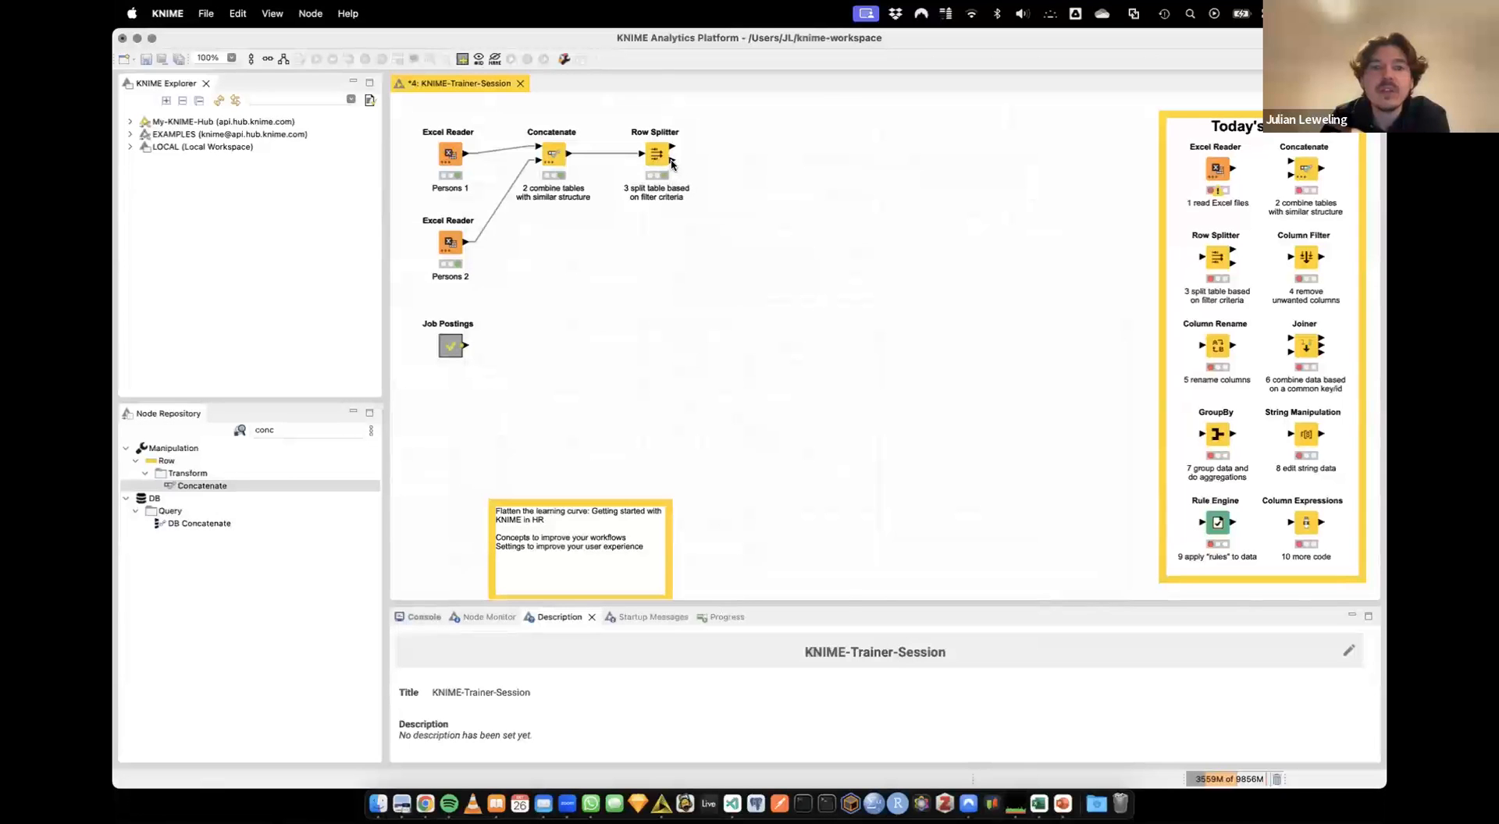
left_click(571, 155)
mouse_move(570, 156)
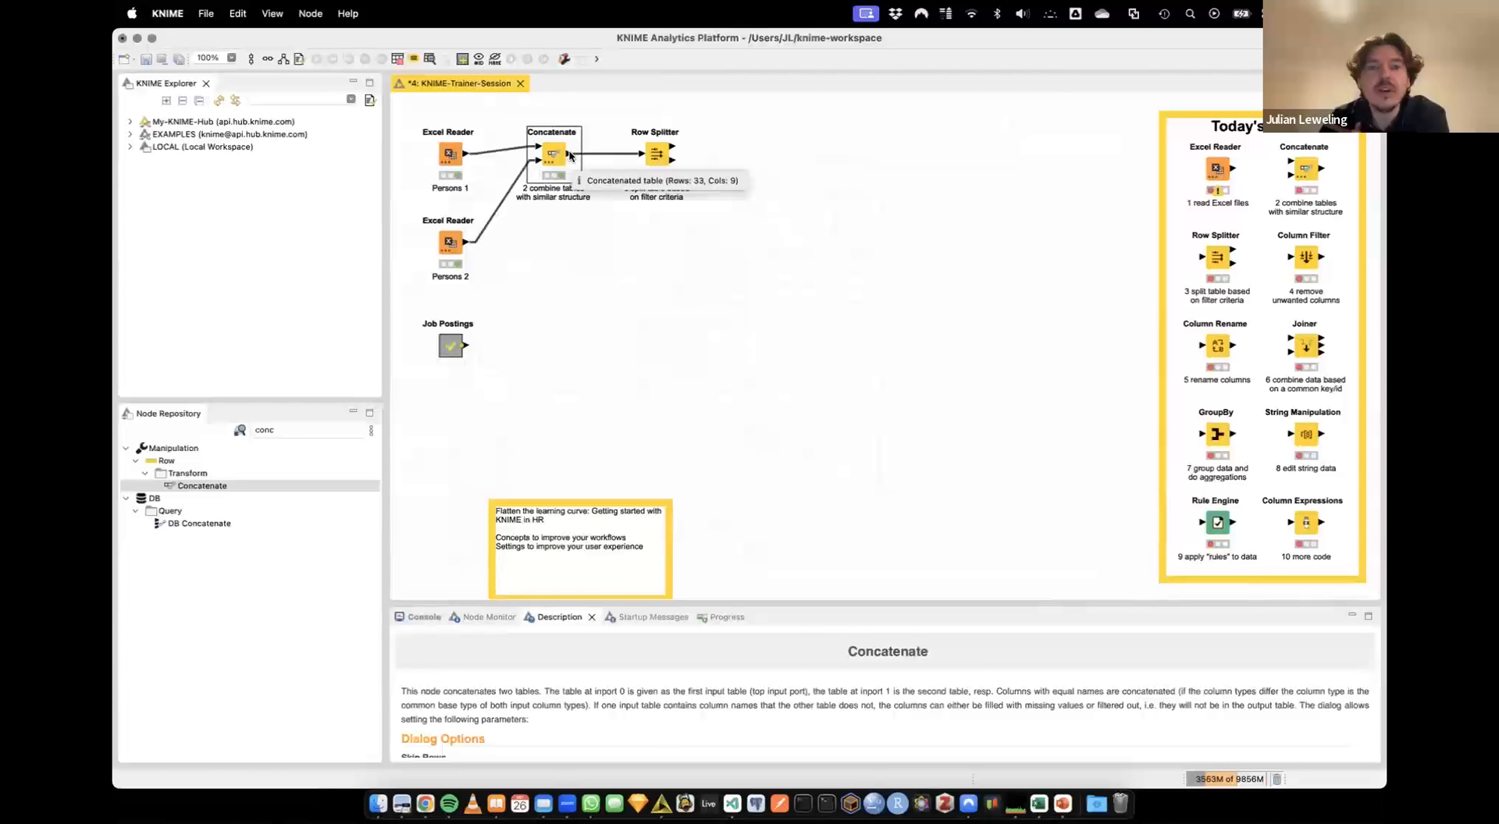
left_click(828, 139)
View the Row Splitter's Filtered Out table beside the workflow, and close it
left_click(658, 155)
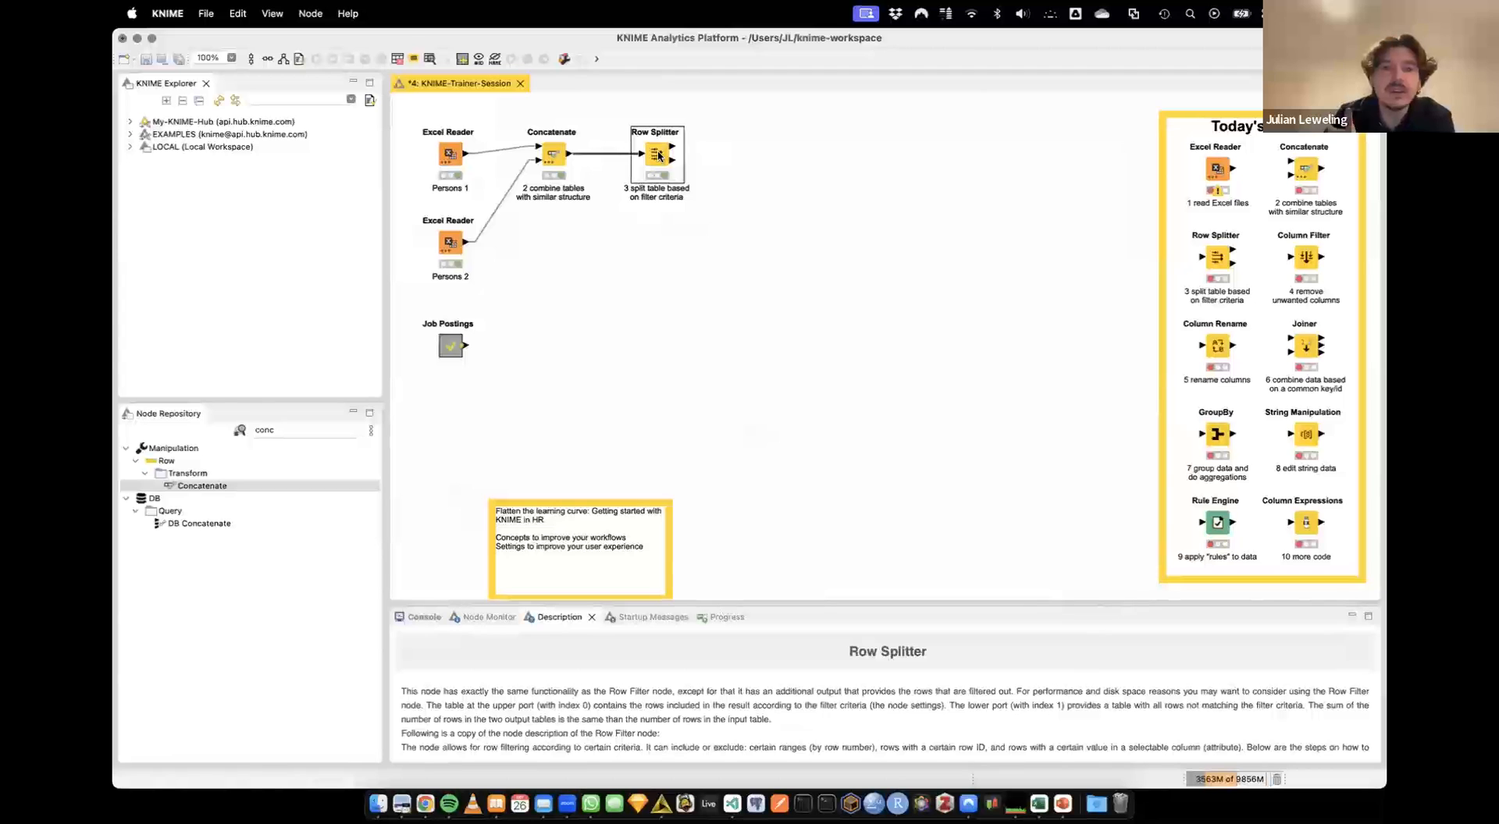
right_click(658, 155)
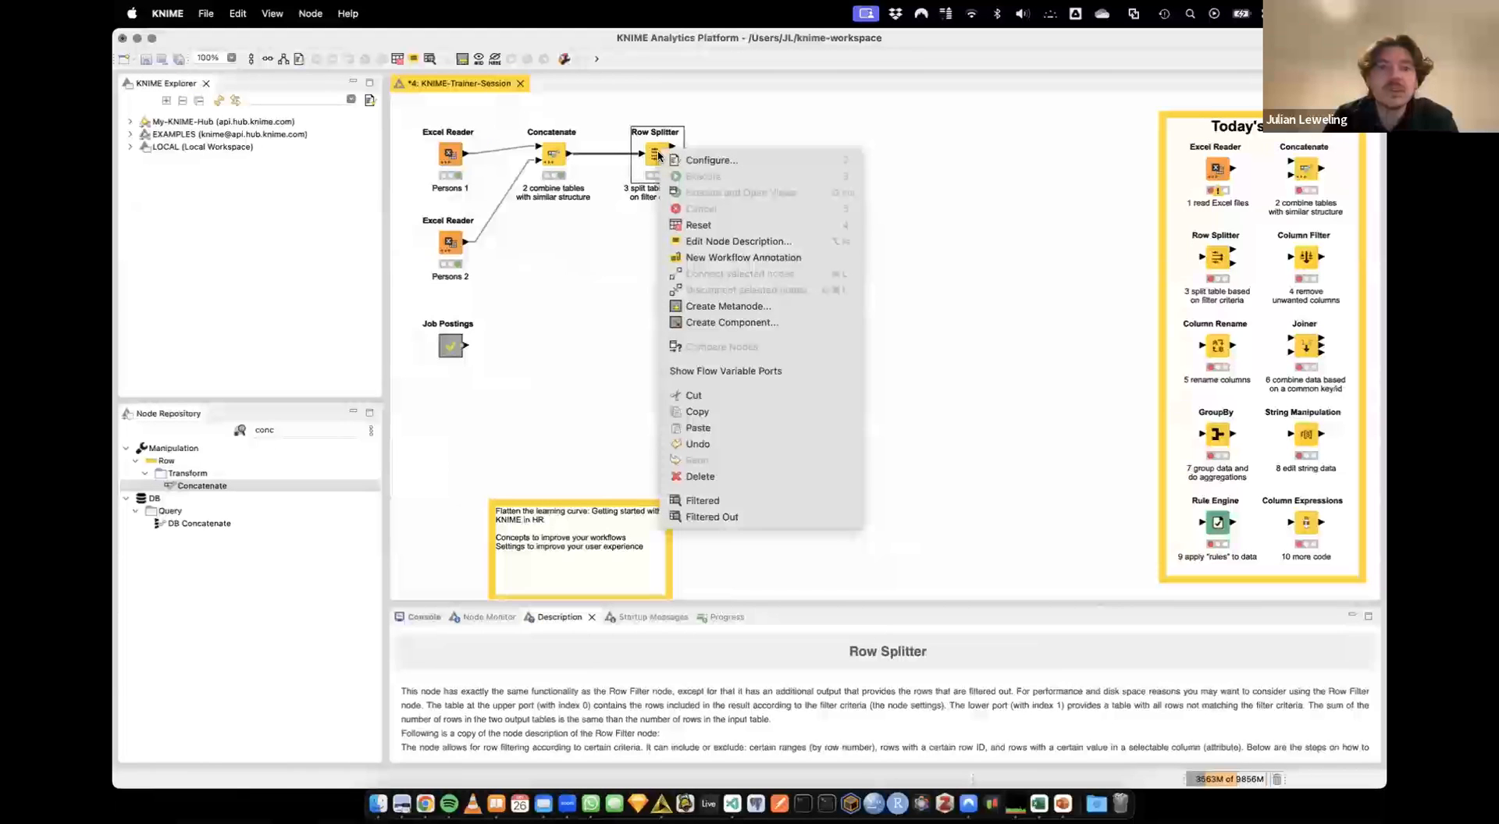
left_click(726, 526)
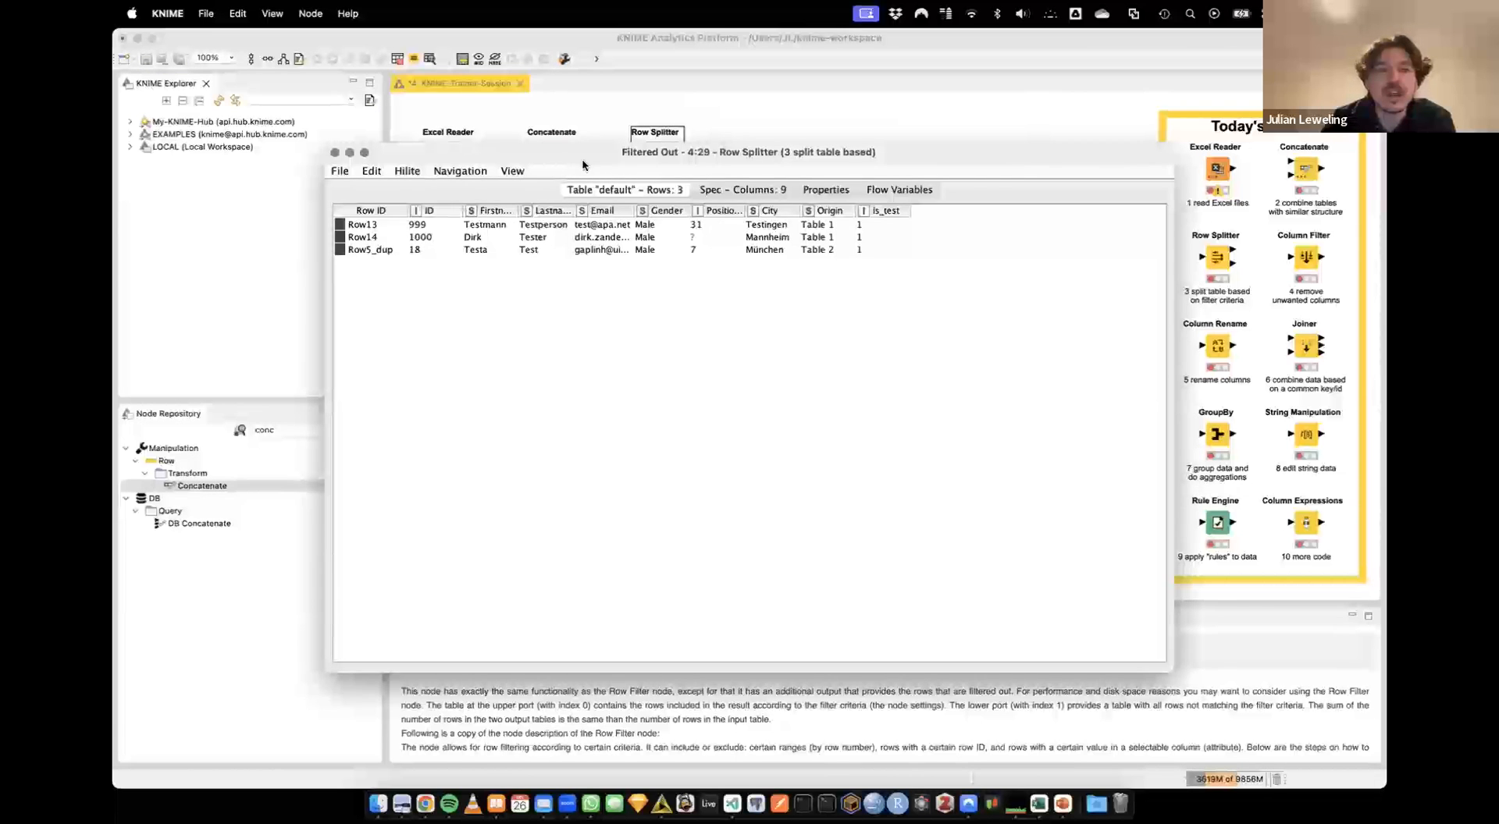
left_click_drag(582, 165, 761, 258)
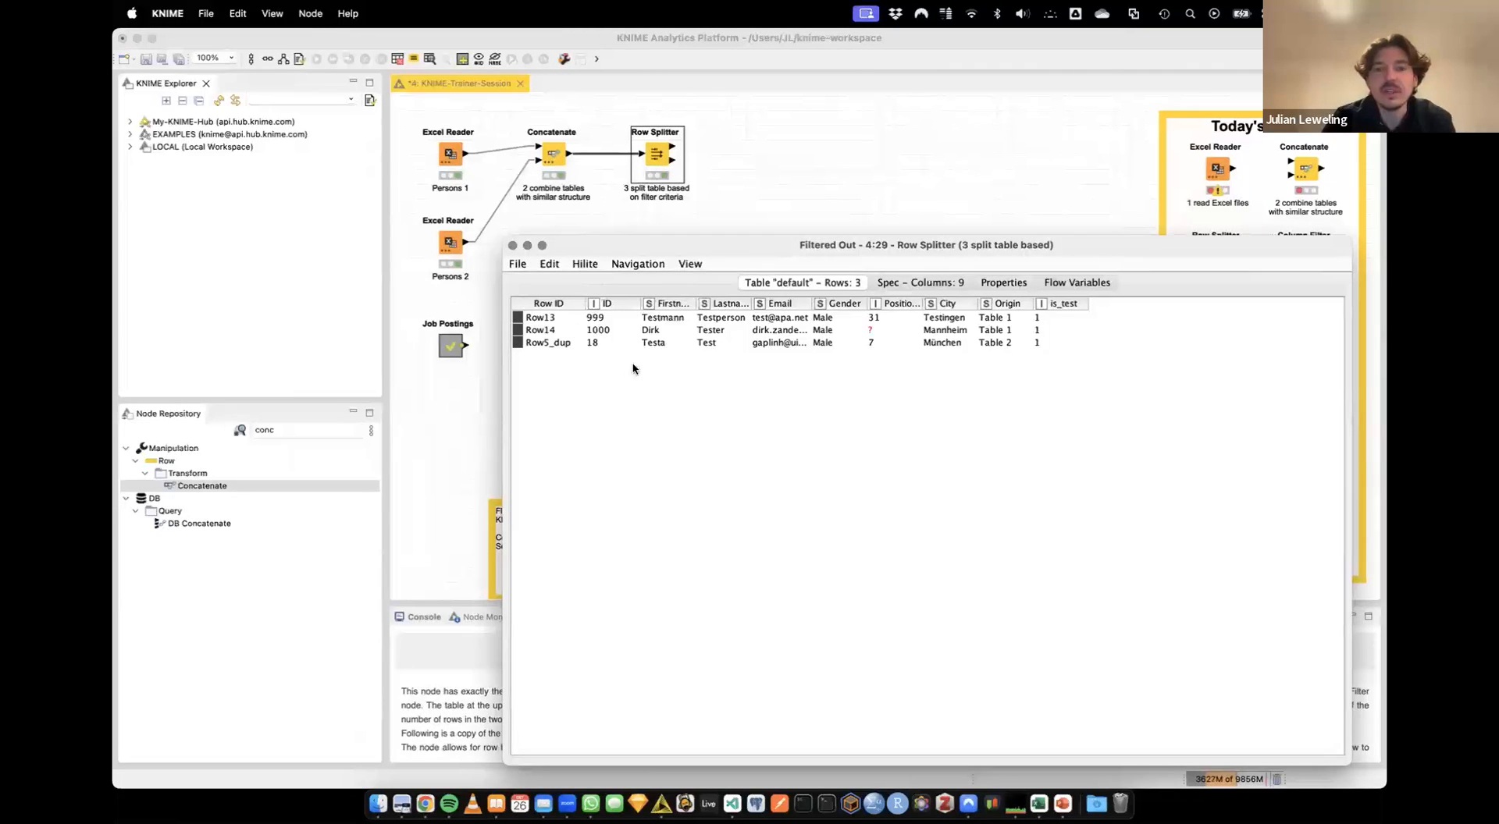
left_click(512, 247)
Find the Row Filter node, place it below the Row Splitter and connect it to the Concatenate output
double_click(291, 430)
type("row f")
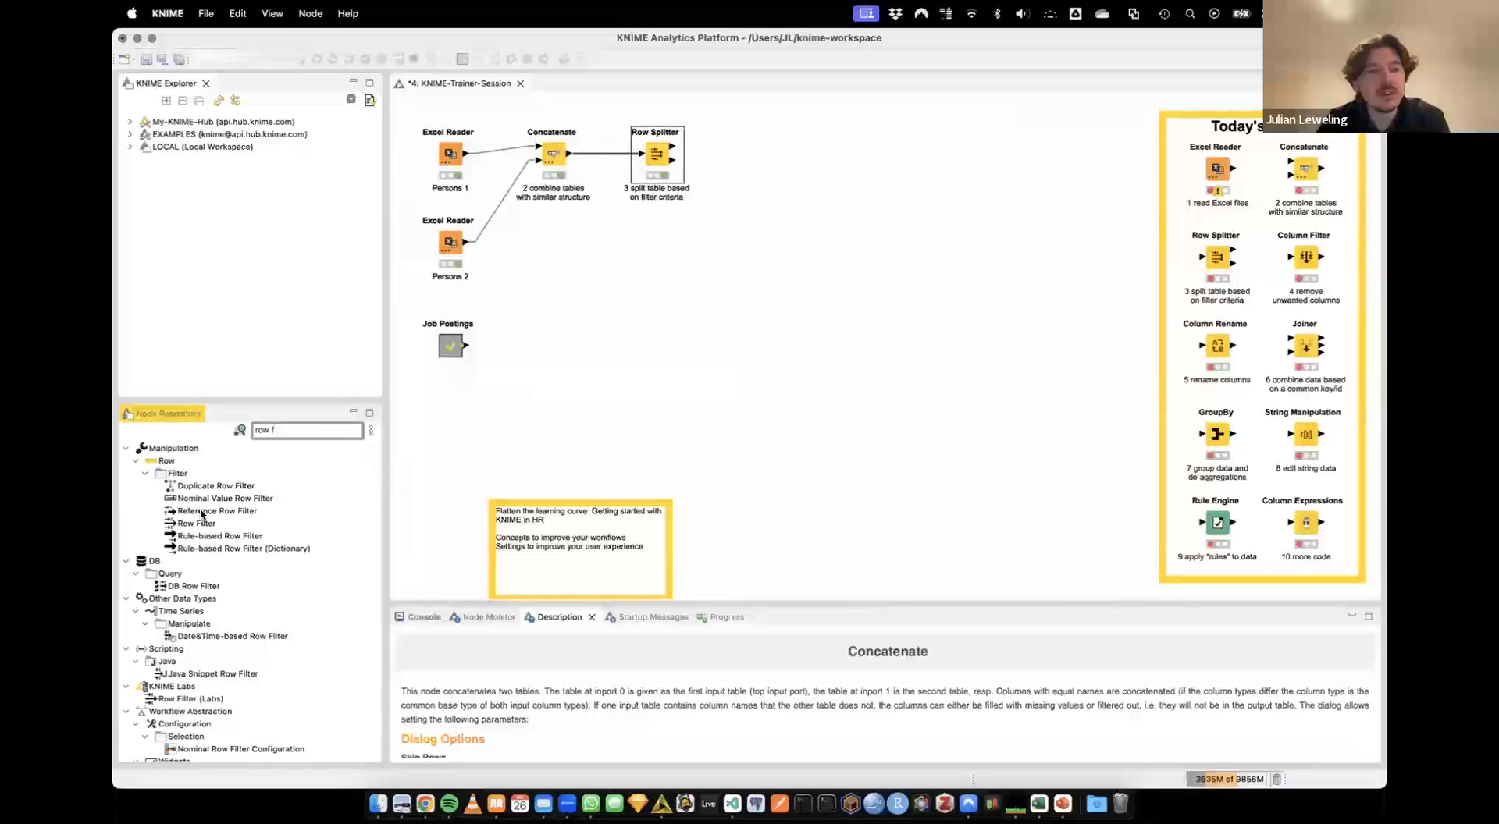
left_click(196, 525)
left_click_drag(196, 525, 127, 575)
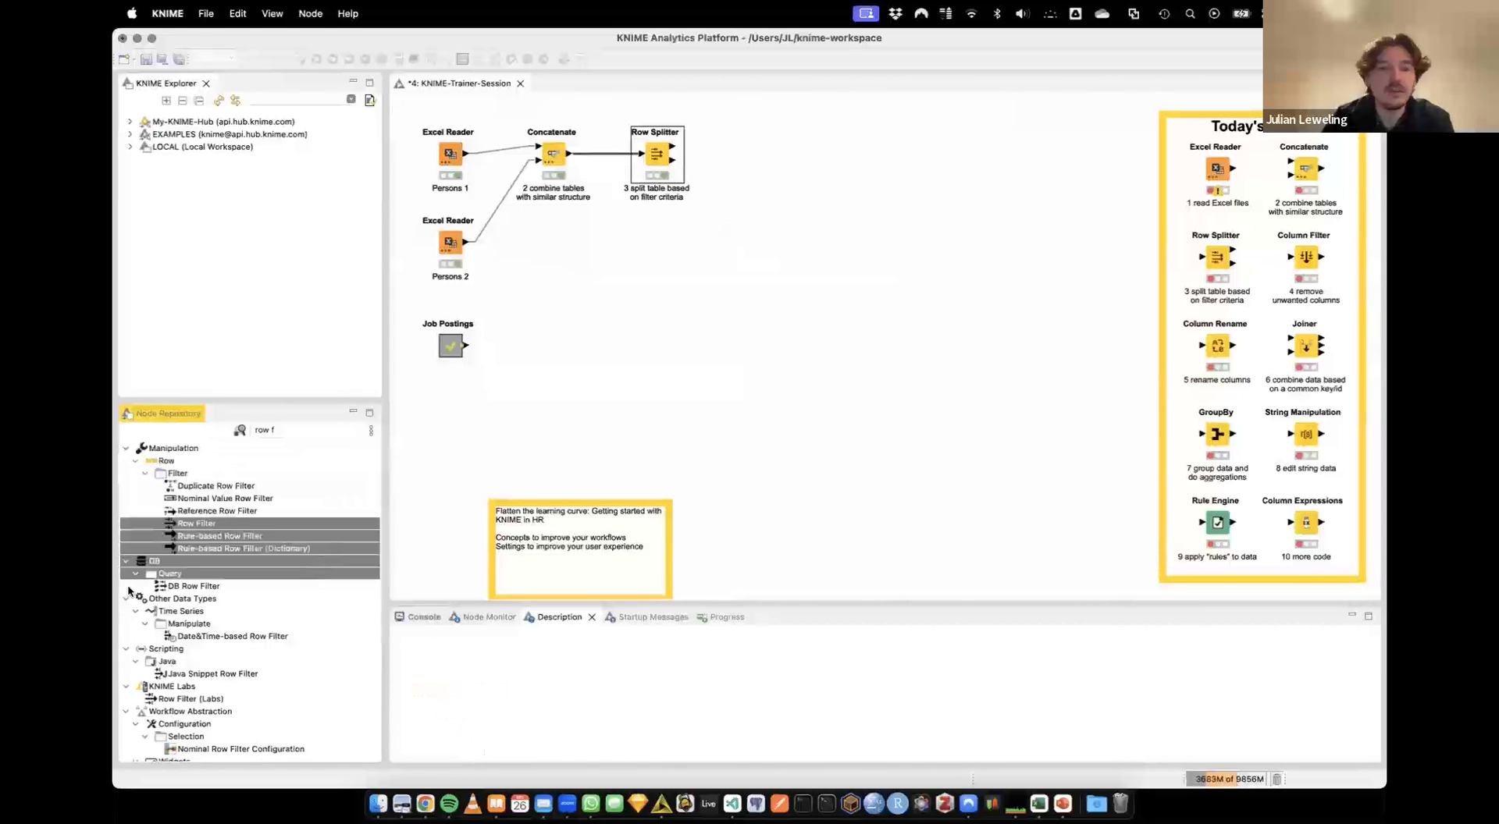
left_click(186, 527)
left_click_drag(186, 527, 648, 273)
left_click_drag(572, 153, 647, 265)
Configure the Row Filter to include rows by attribute value, using range checking on is_test with a lower bound of 1
double_click(647, 262)
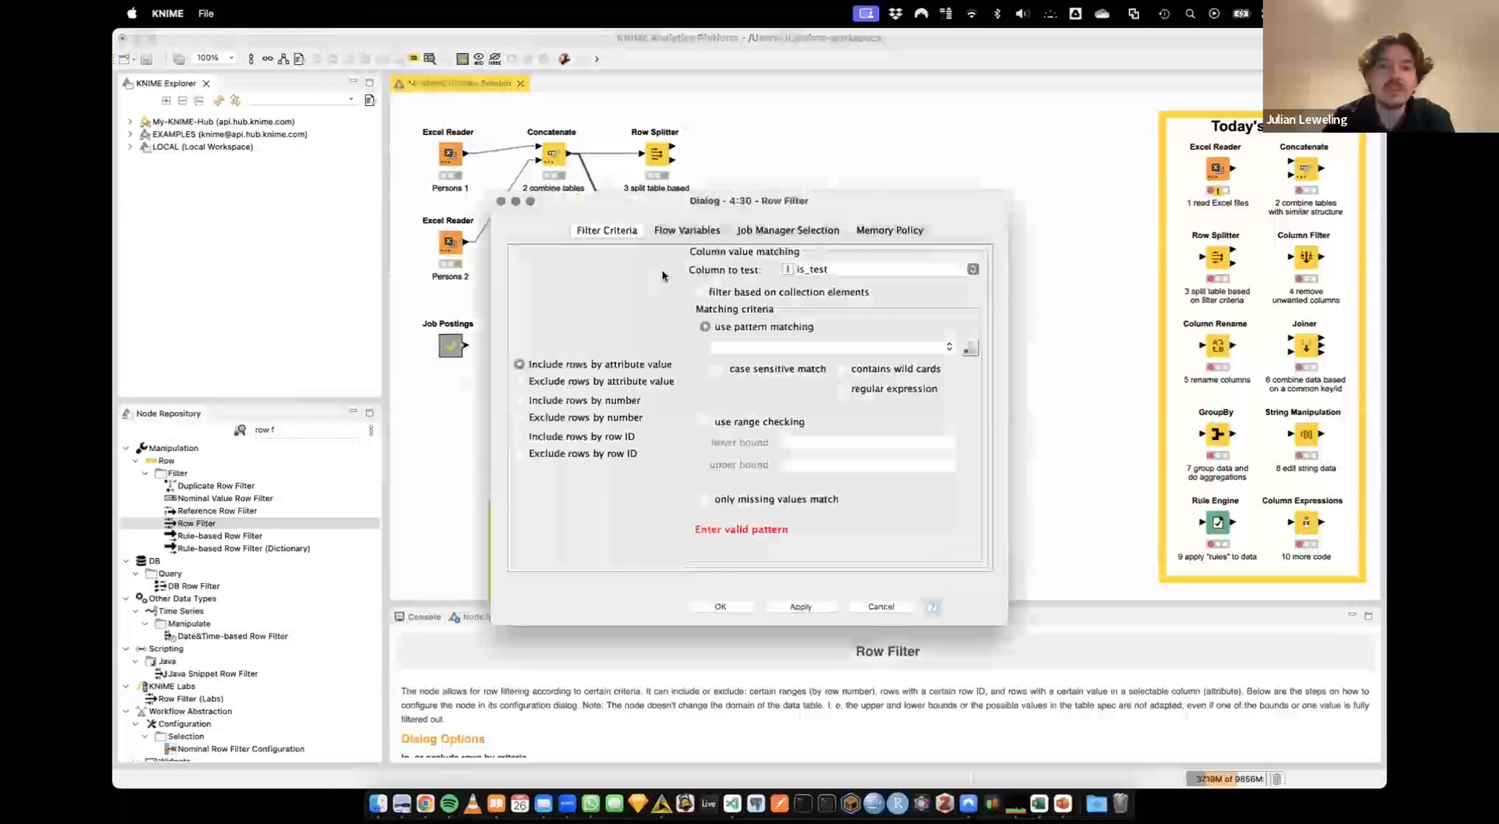
left_click(807, 270)
left_click(807, 364)
left_click(705, 422)
left_click(818, 442)
type("1")
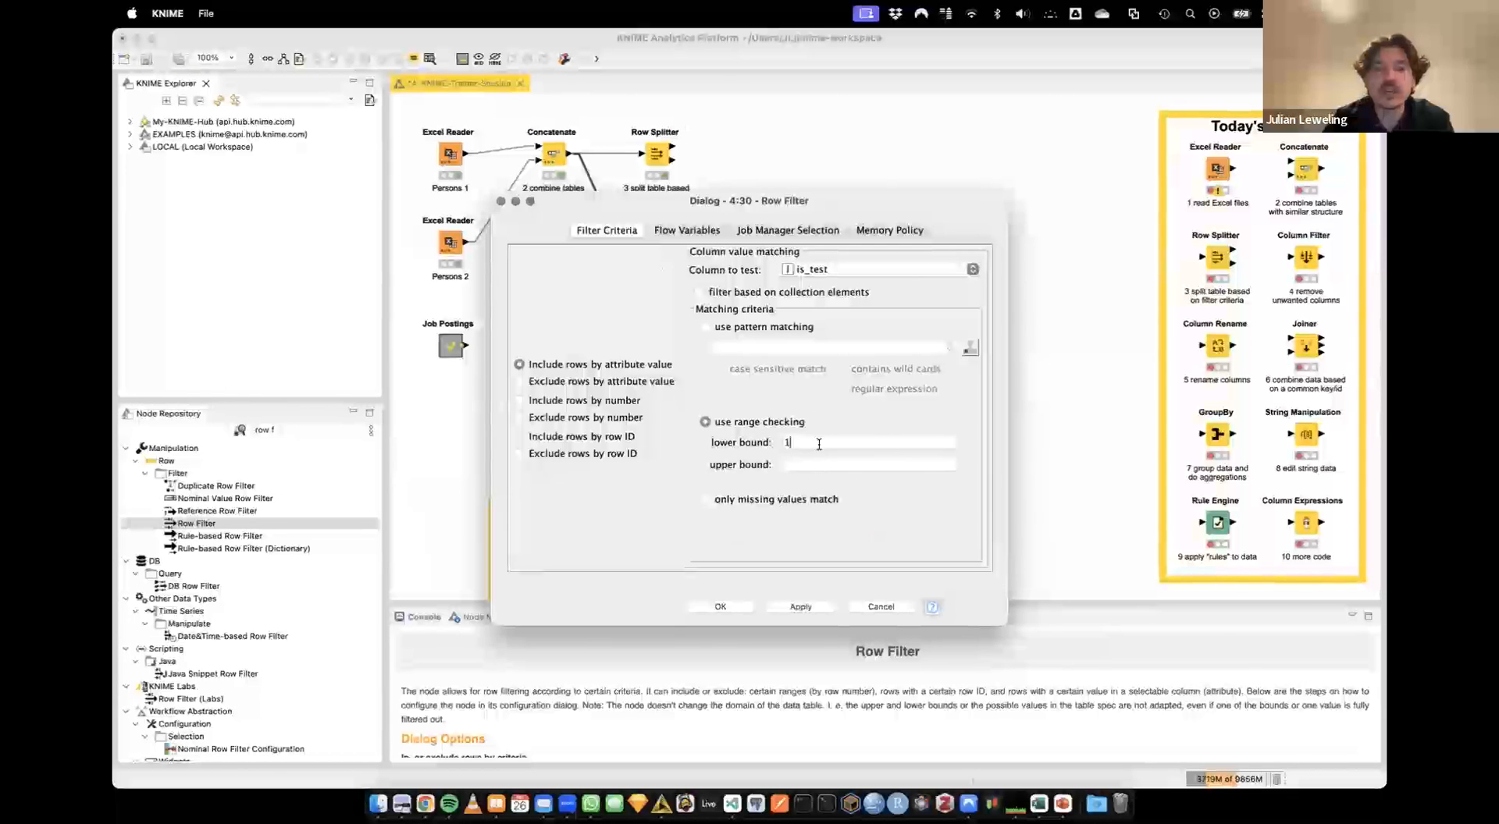
left_click(730, 604)
View the Row Filter's Filtered output table and close it
right_click(653, 270)
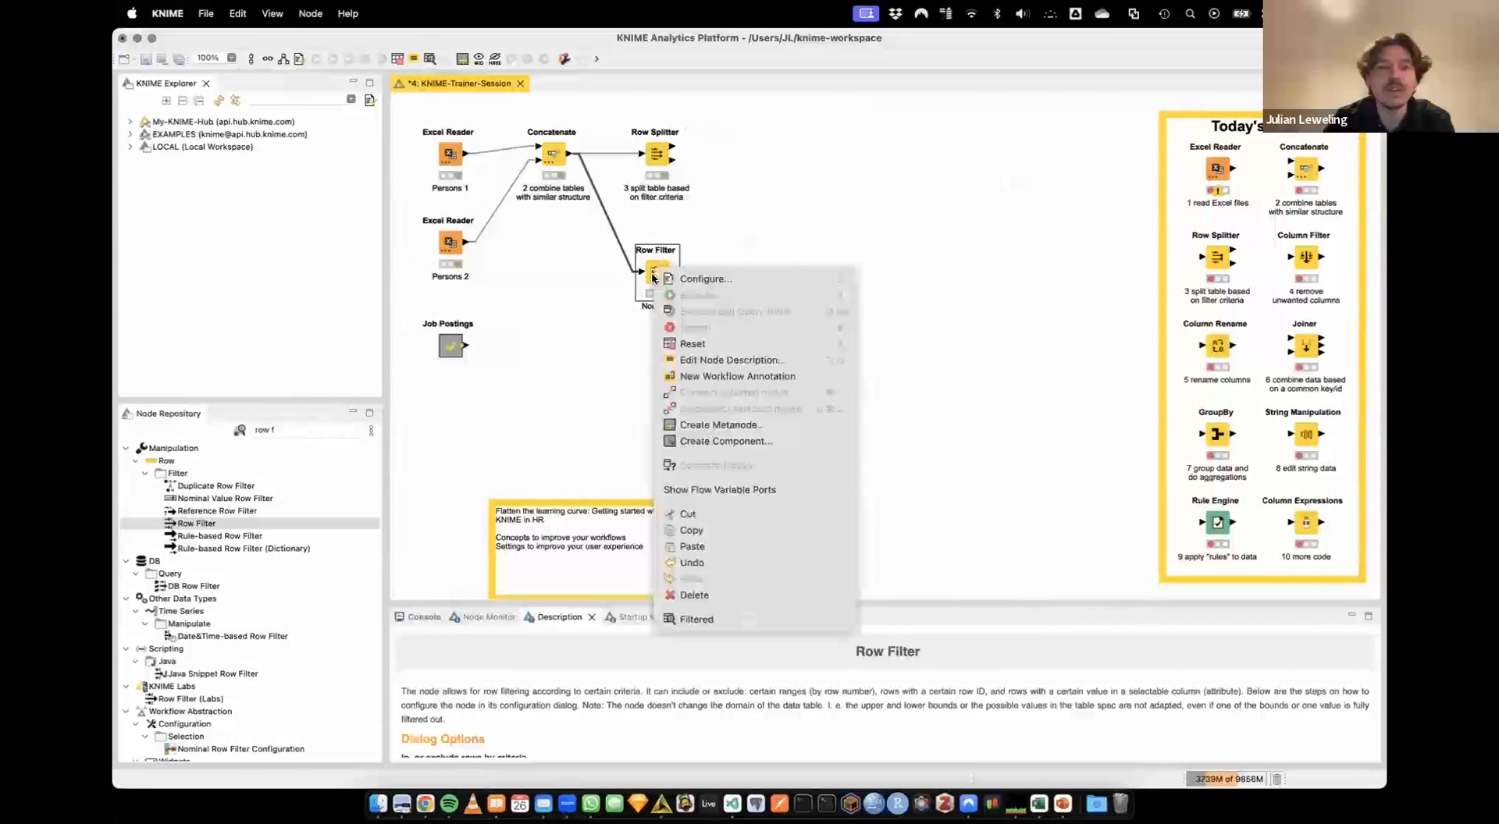
left_click(696, 619)
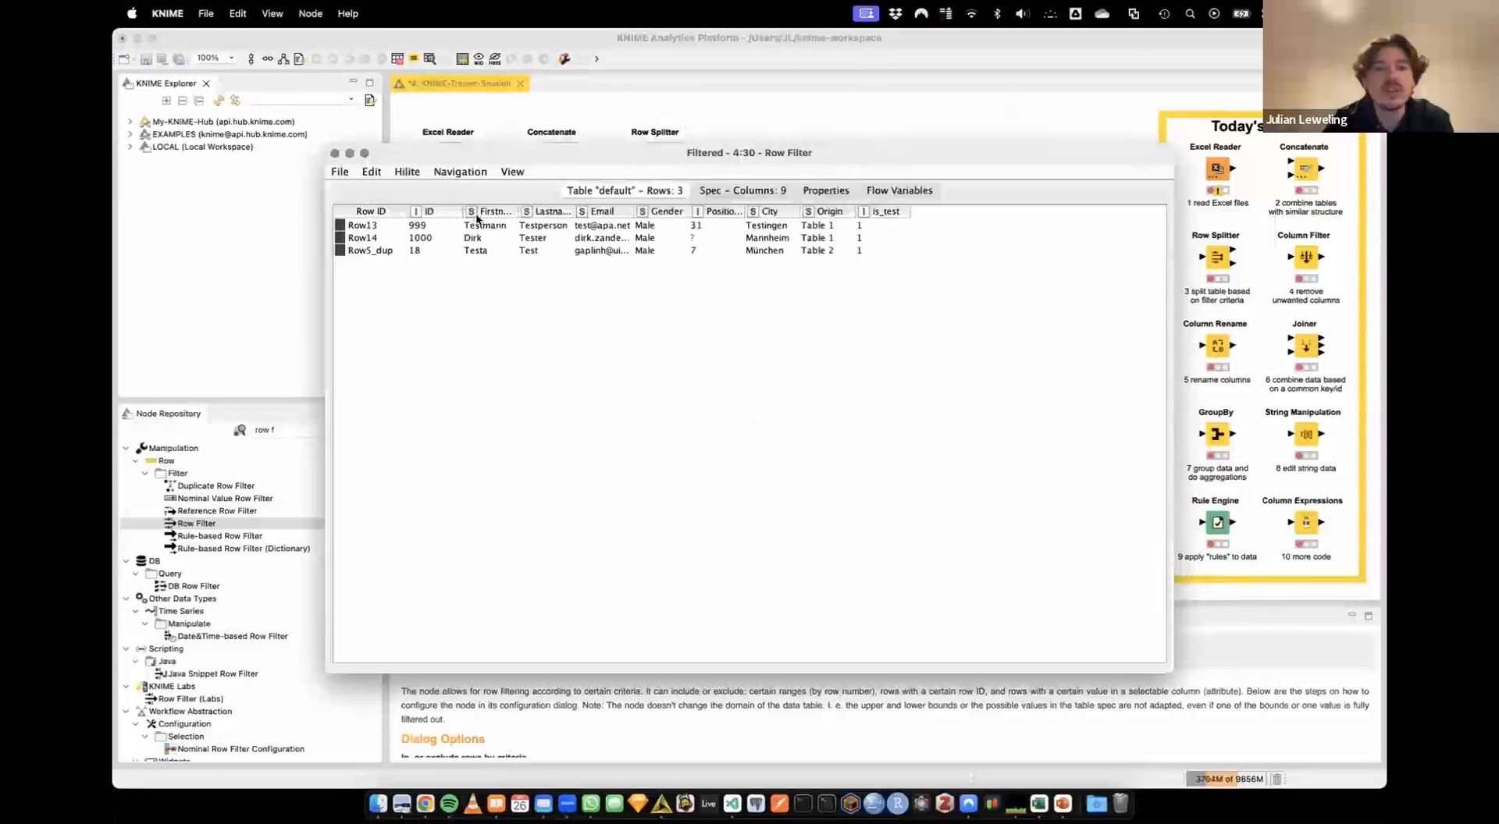
left_click(335, 153)
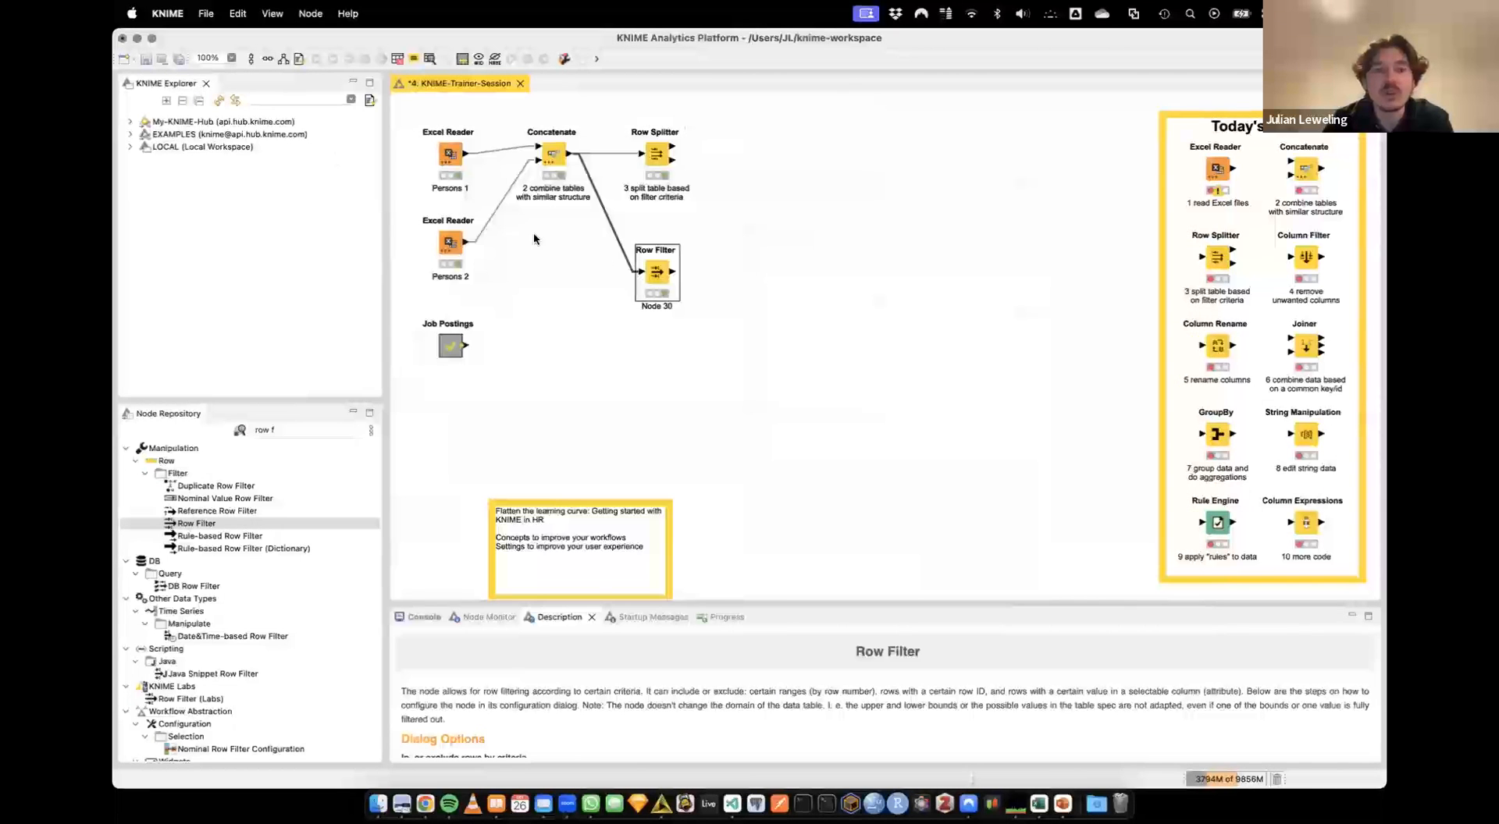
Switch the Row Filter to exclude rows by attribute value, and view its Filtered output table
double_click(658, 273)
left_click(581, 382)
left_click(715, 610)
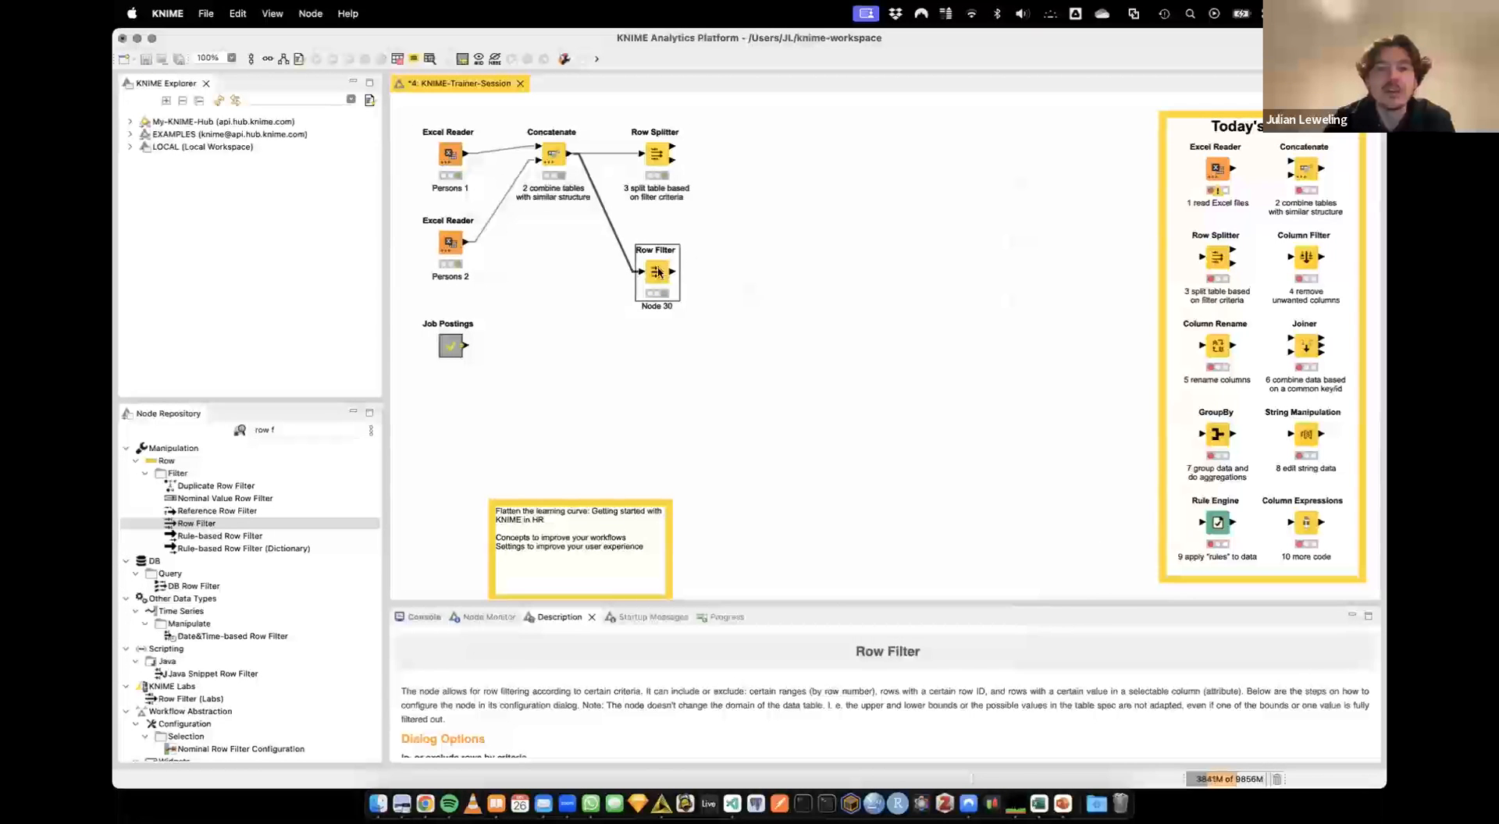
right_click(658, 272)
left_click(689, 618)
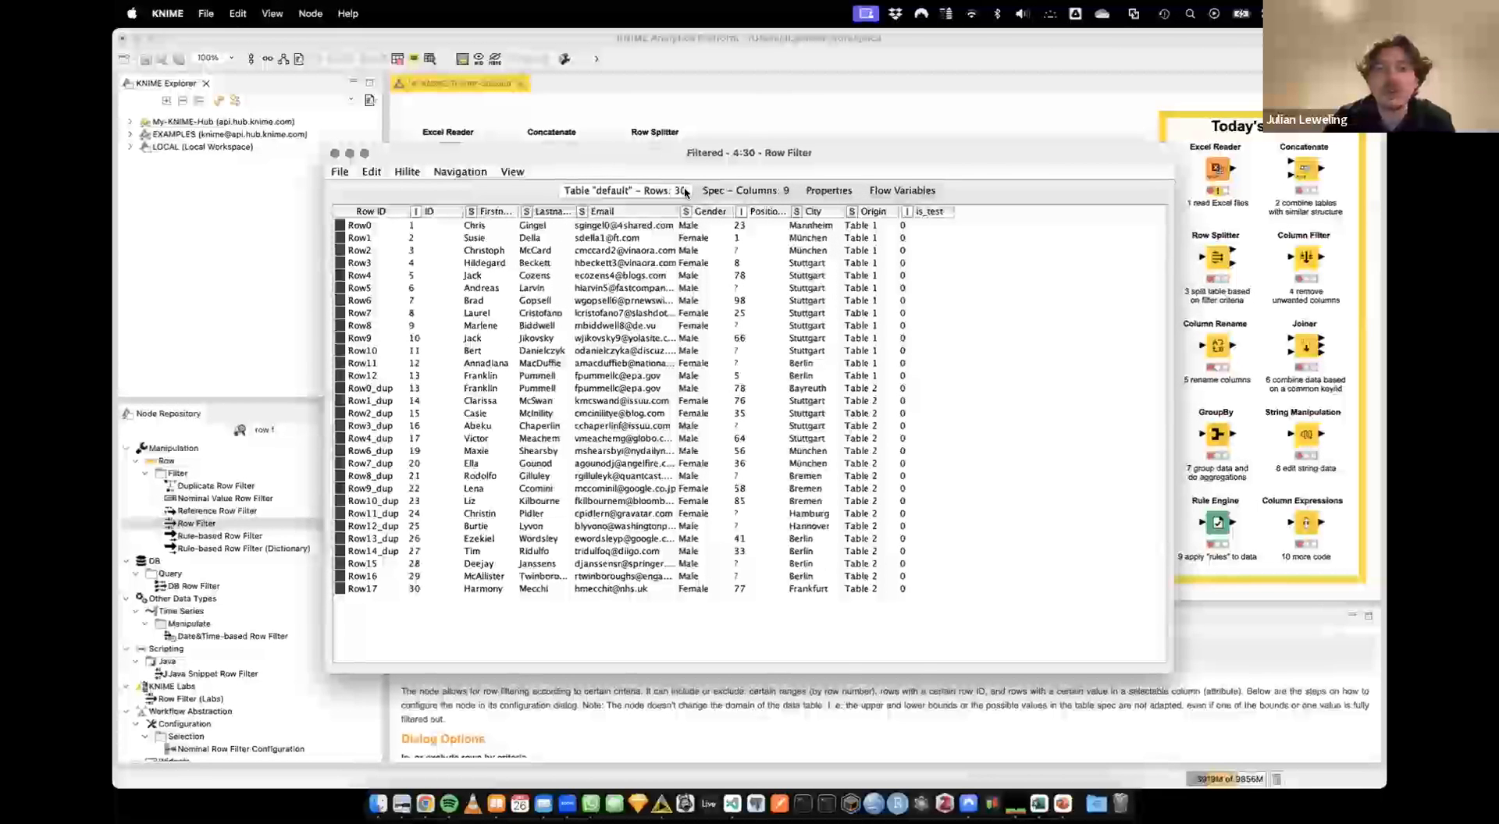
left_click(334, 153)
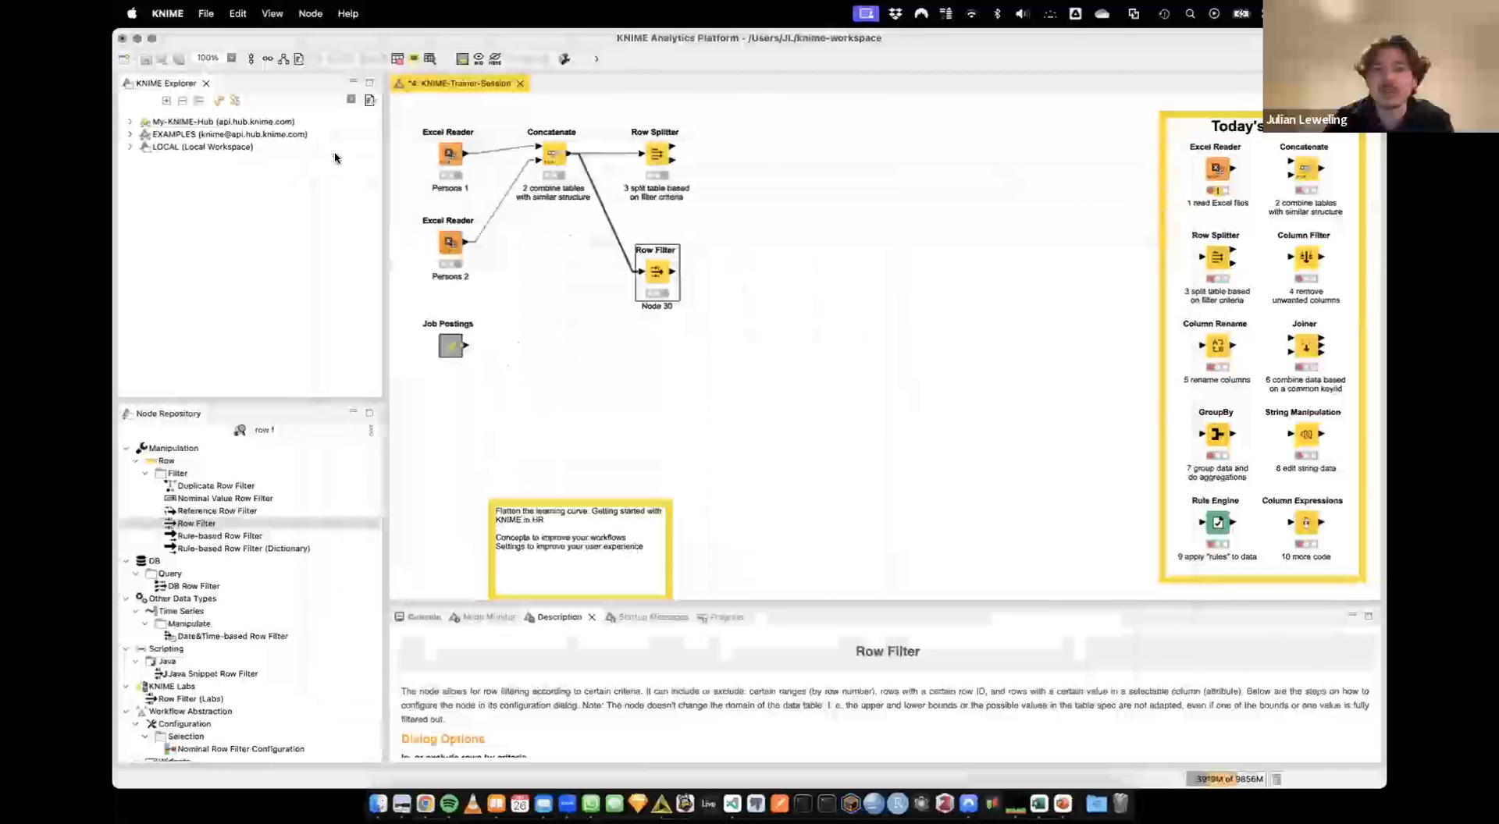
Delete the Row Filter node from the workflow
double_click(652, 276)
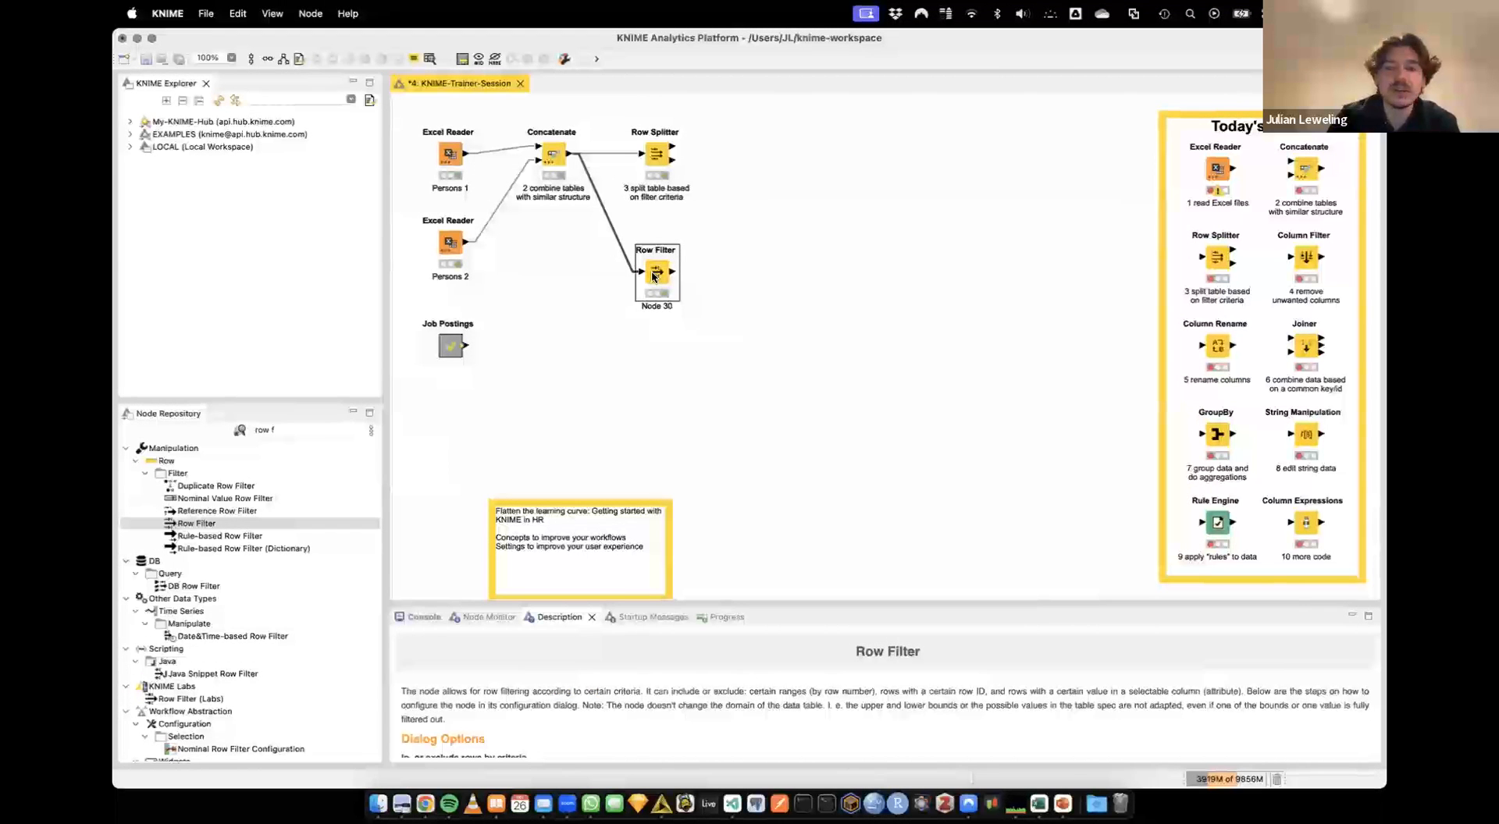
key("Delete")
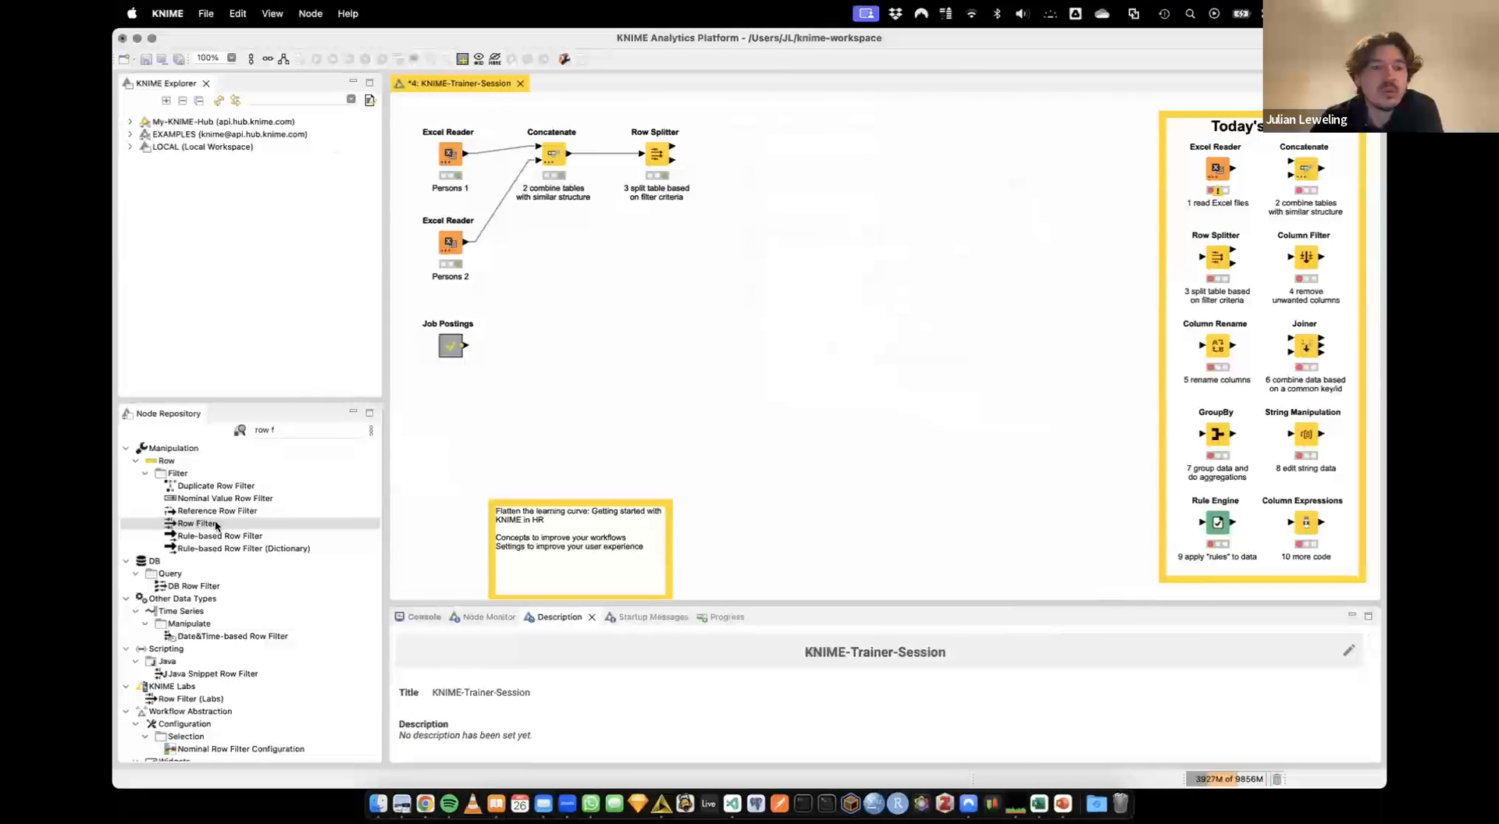
Review the columns available for testing in the Row Splitter's configuration, and leave it without saving
left_click(662, 160)
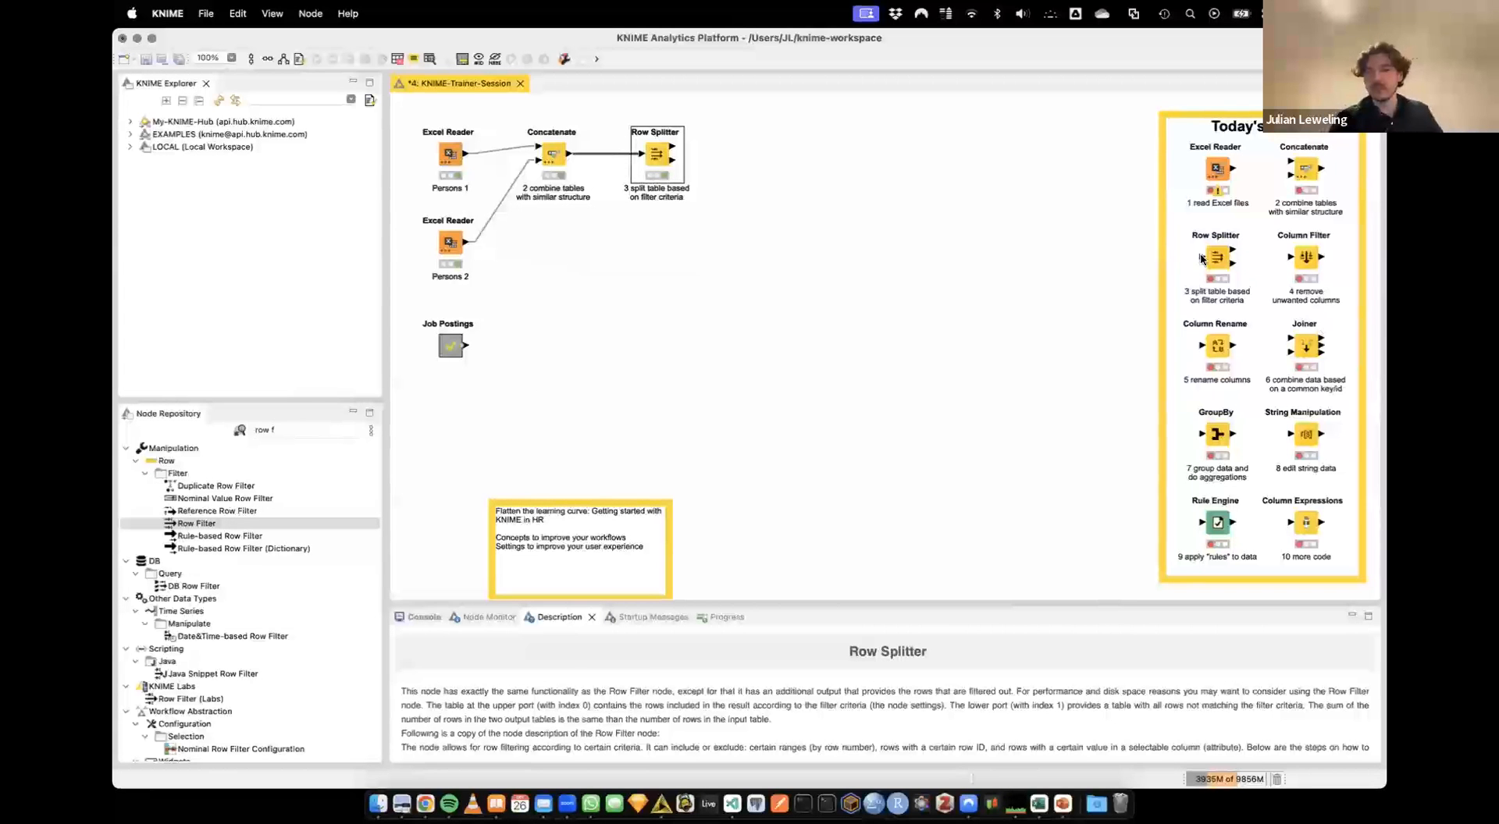
double_click(659, 156)
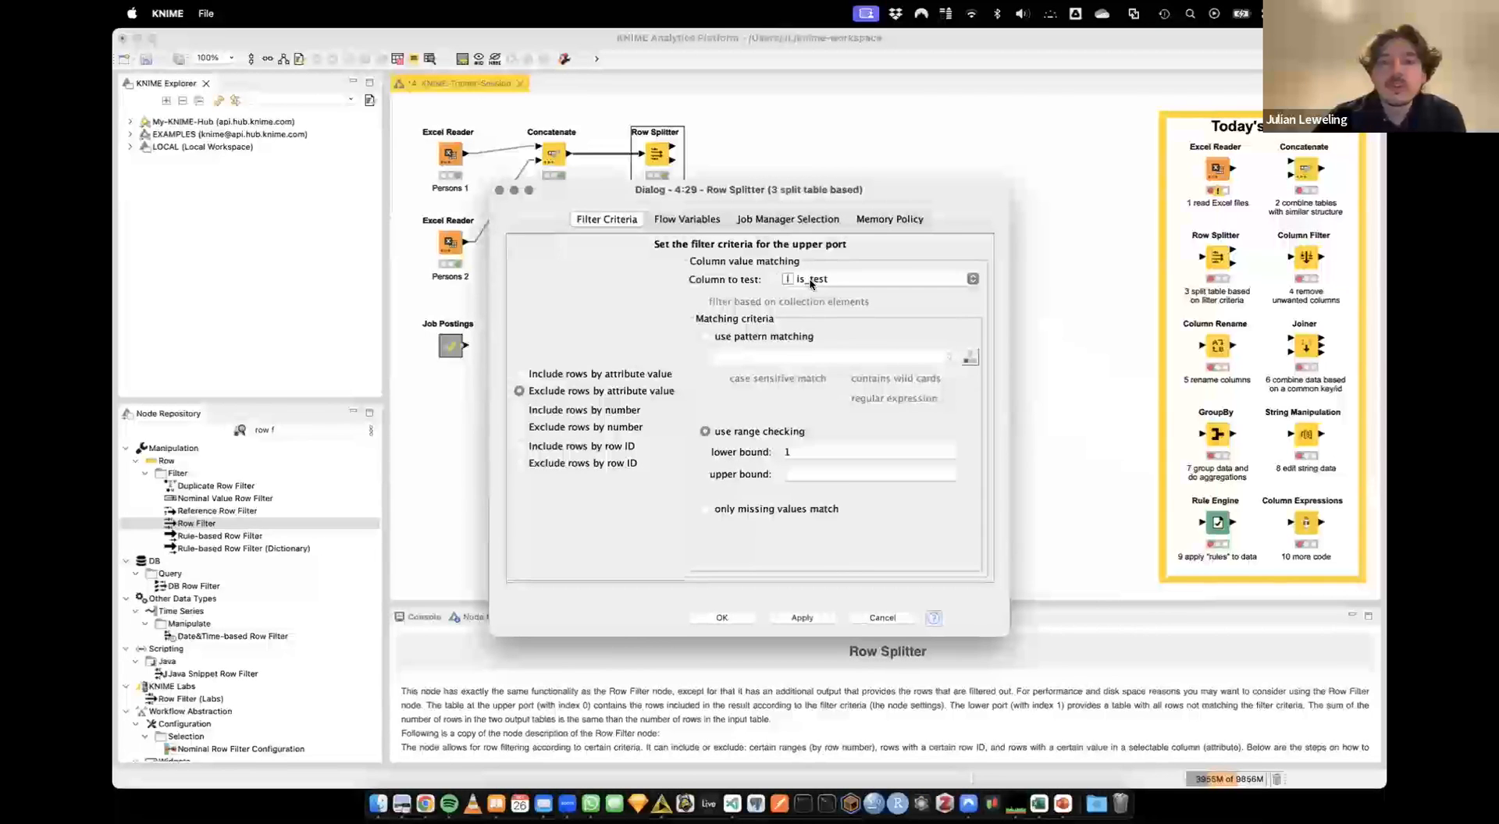
left_click(811, 282)
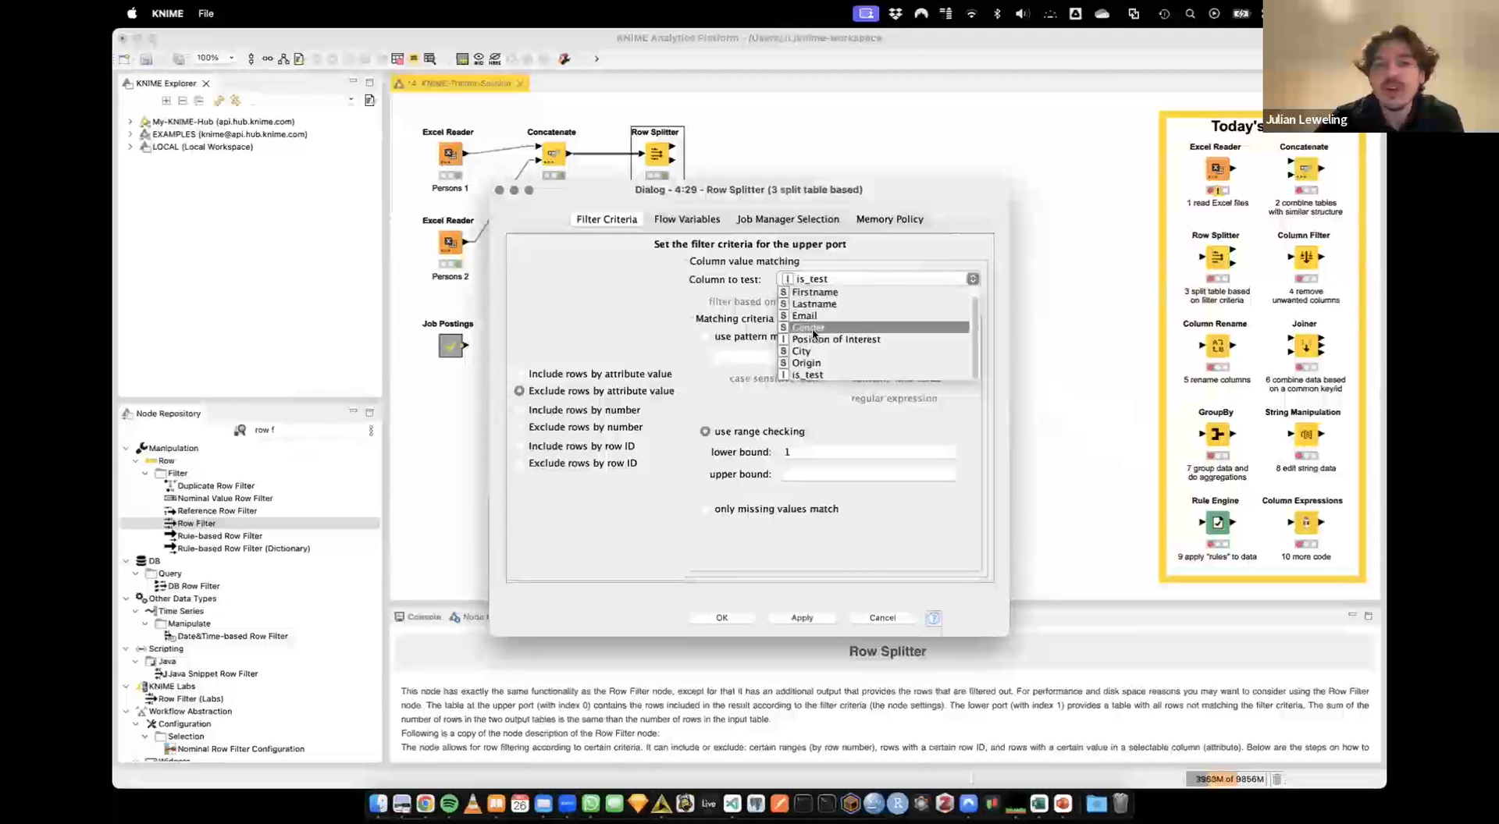
left_click(865, 617)
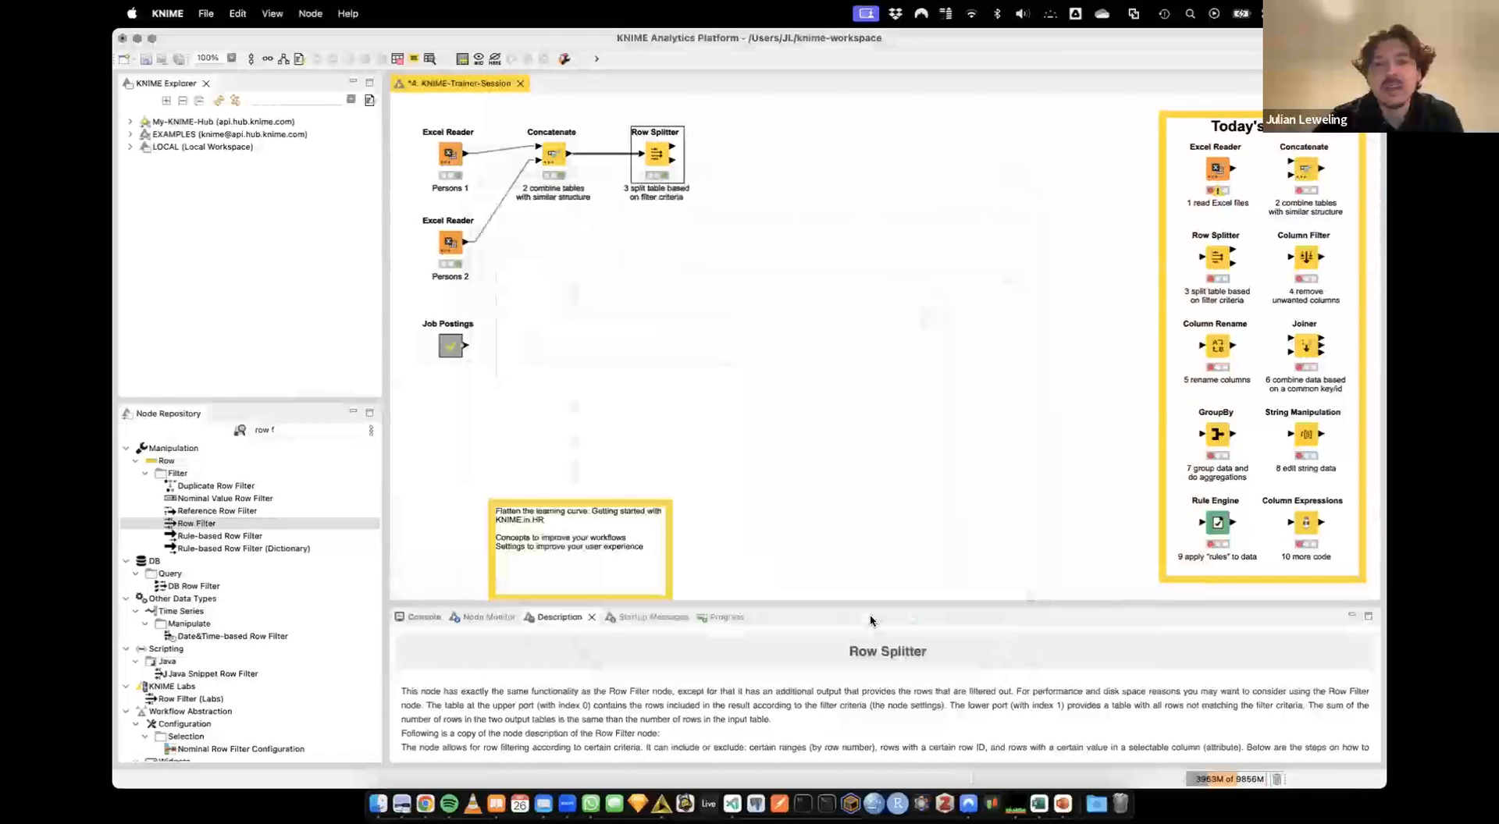
Duplicate the Row Splitter node and connect the copy to the Concatenate output
key("super+v")
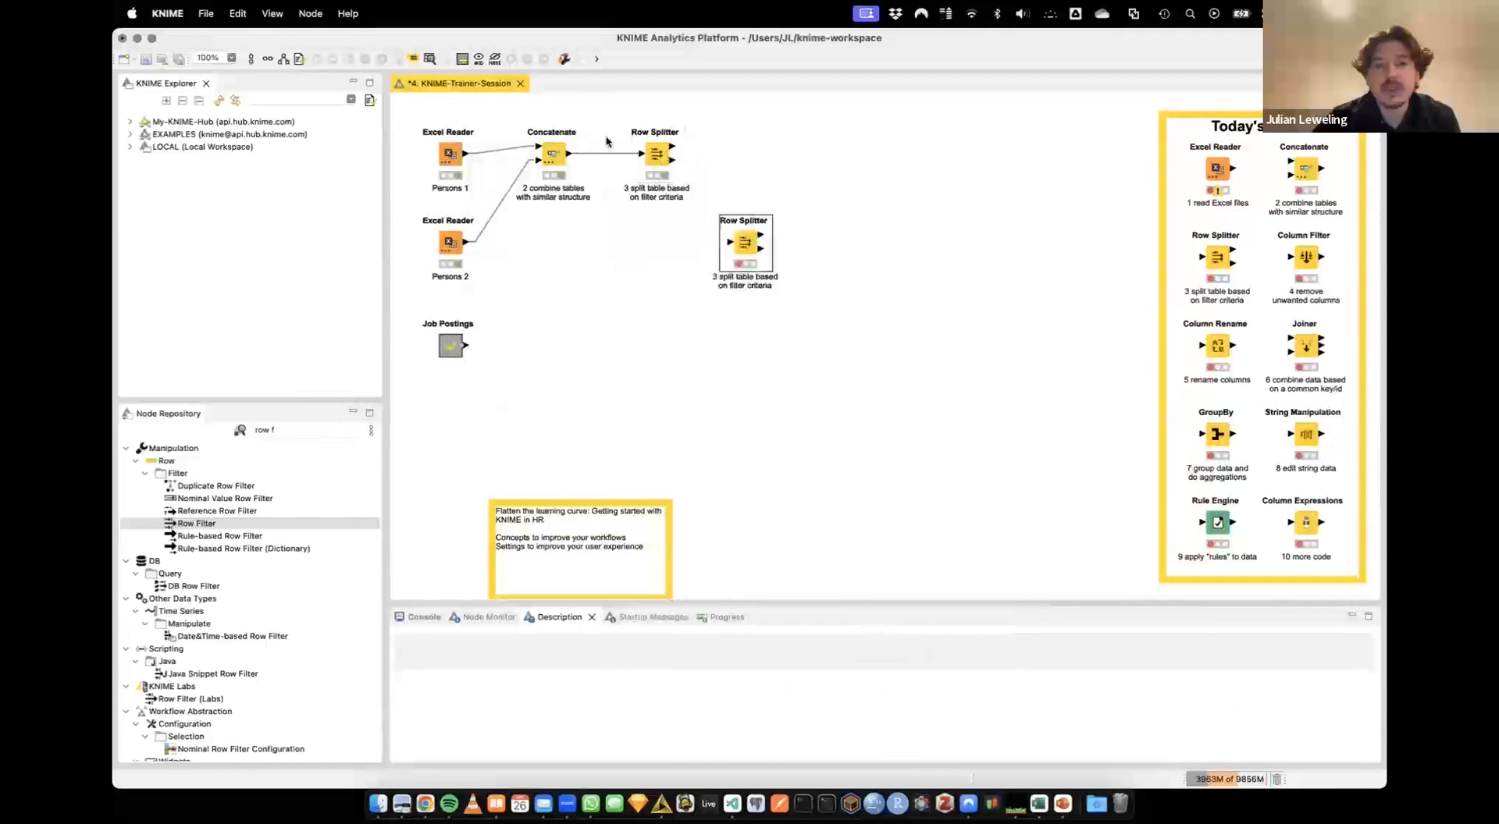
left_click_drag(569, 156, 734, 244)
Configure the duplicate Row Splitter to exclude rows by attribute value where Gender matches the pattern Male
double_click(746, 243)
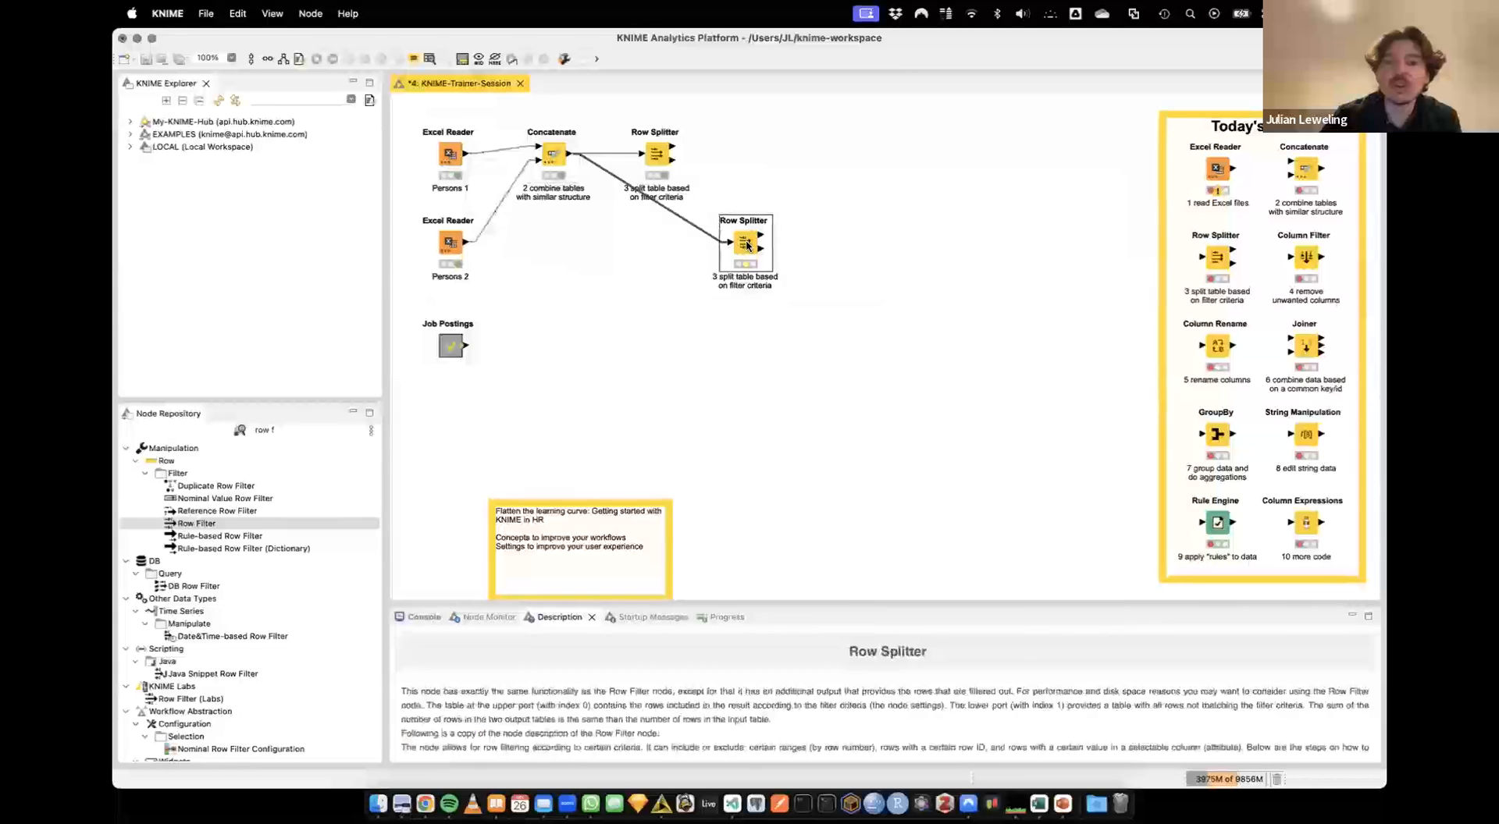
left_click(808, 279)
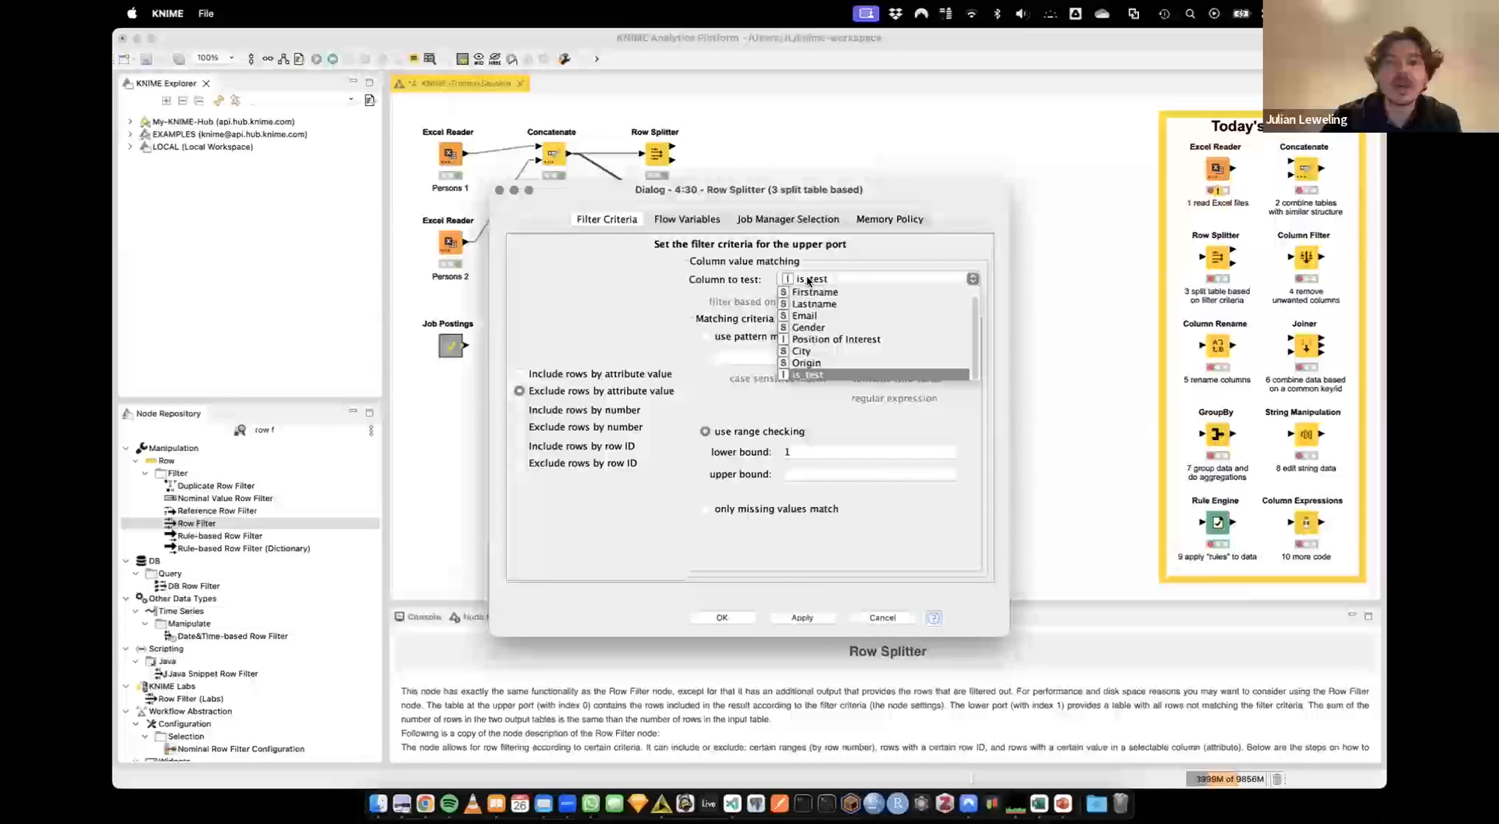
left_click(817, 328)
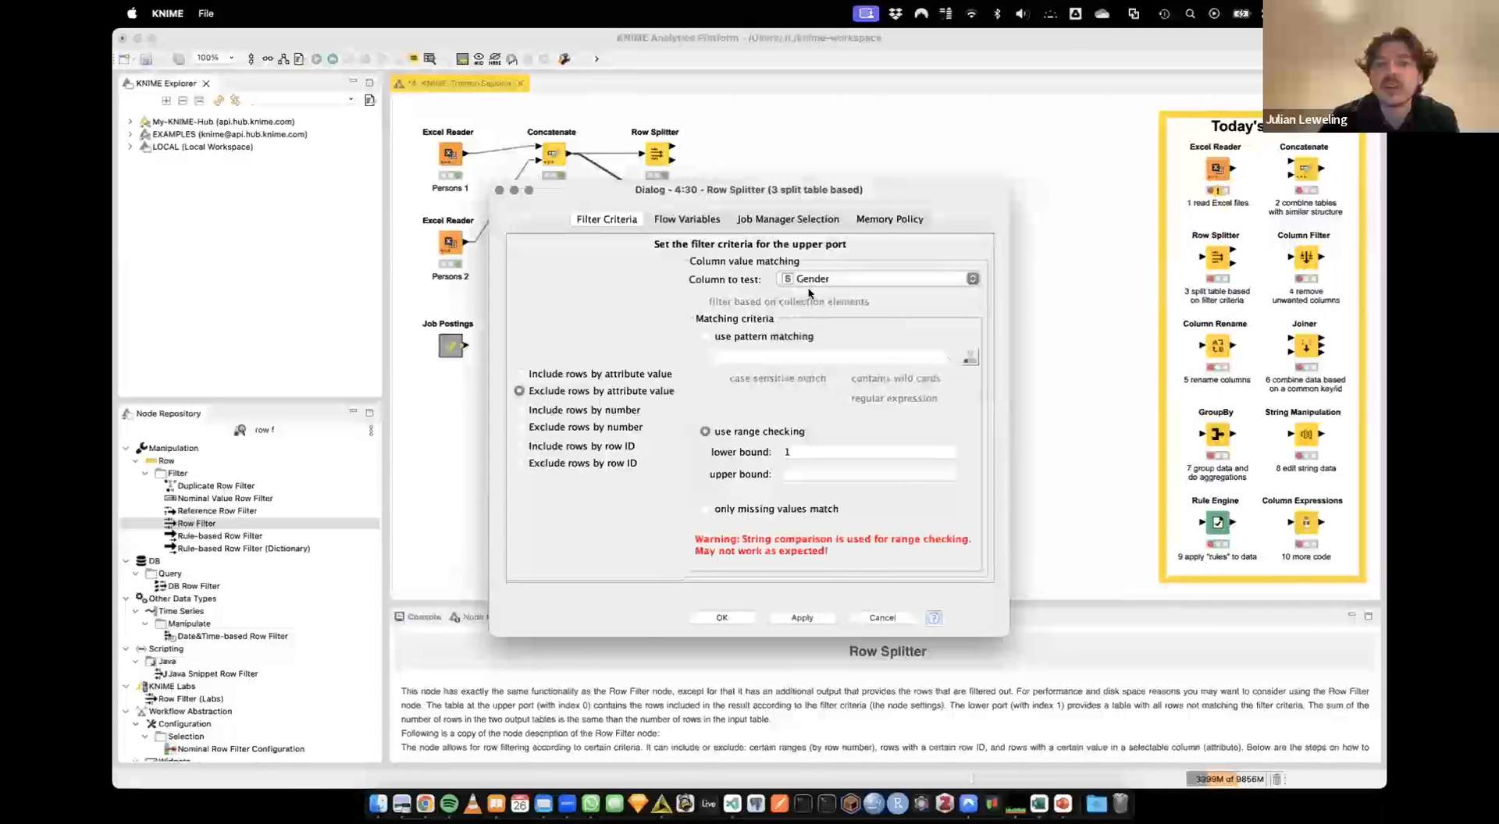
left_click(566, 375)
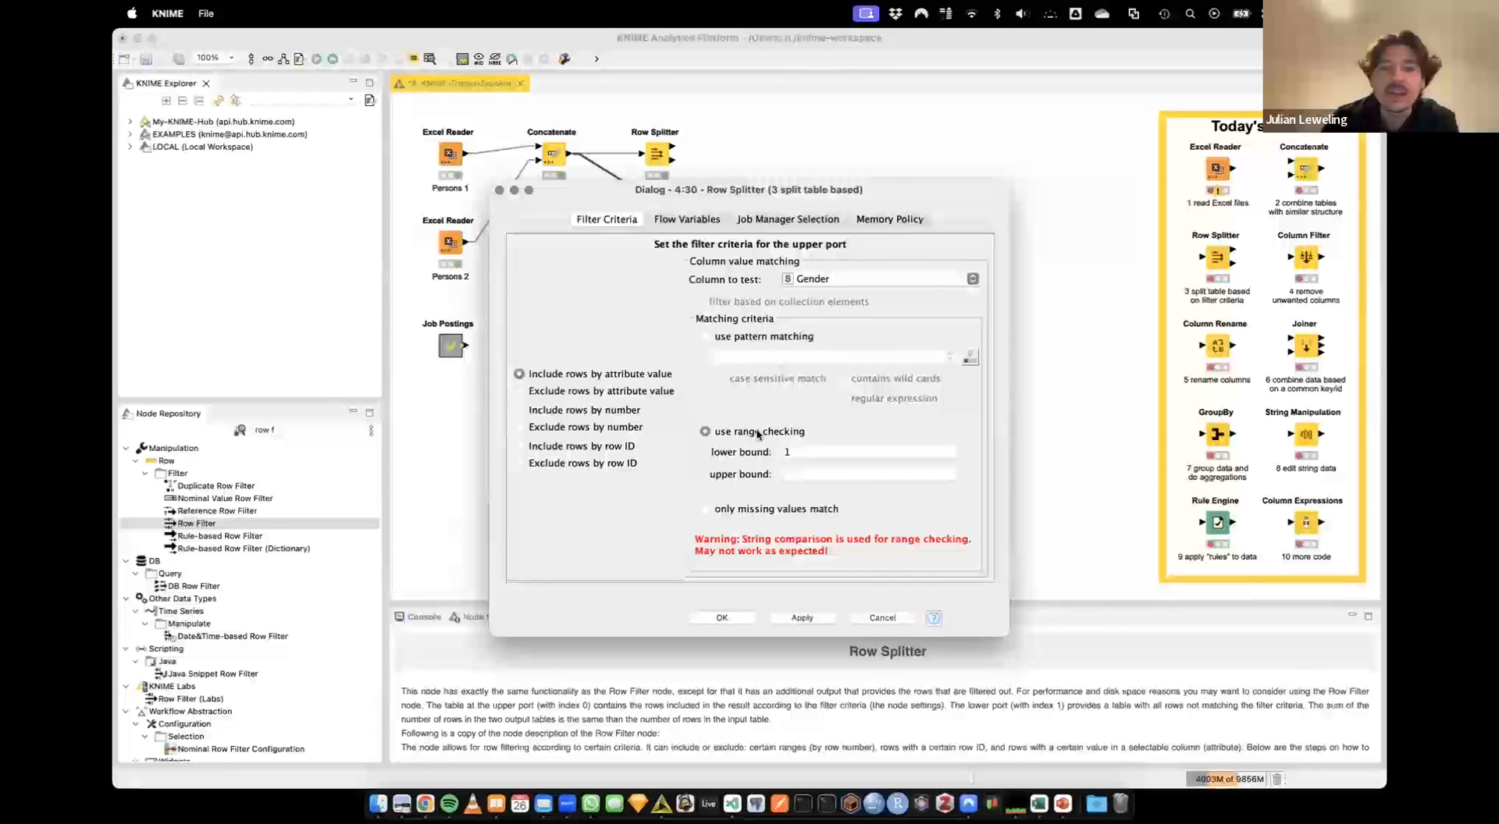
left_click(749, 338)
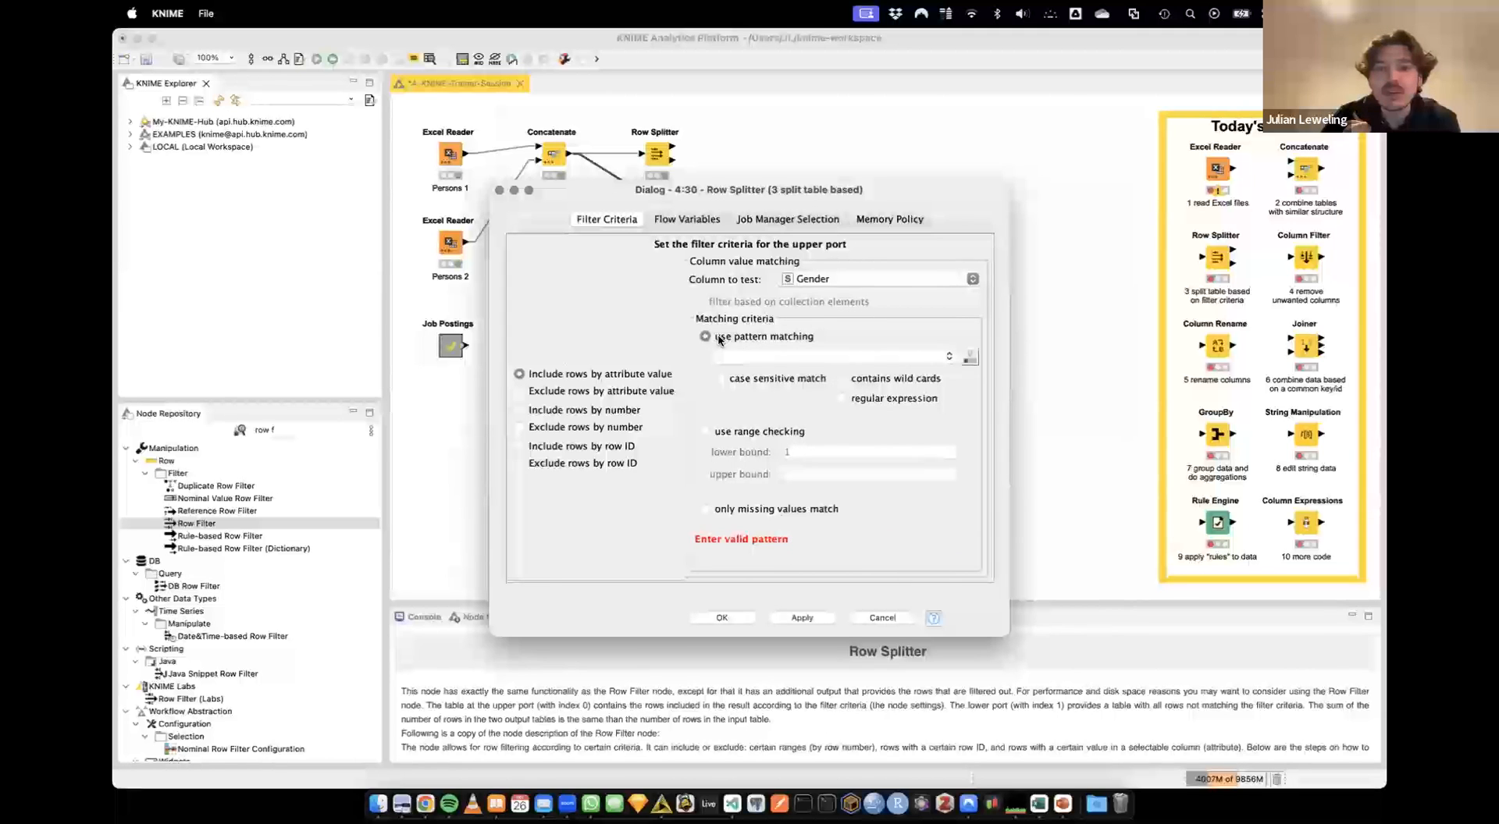
left_click(948, 356)
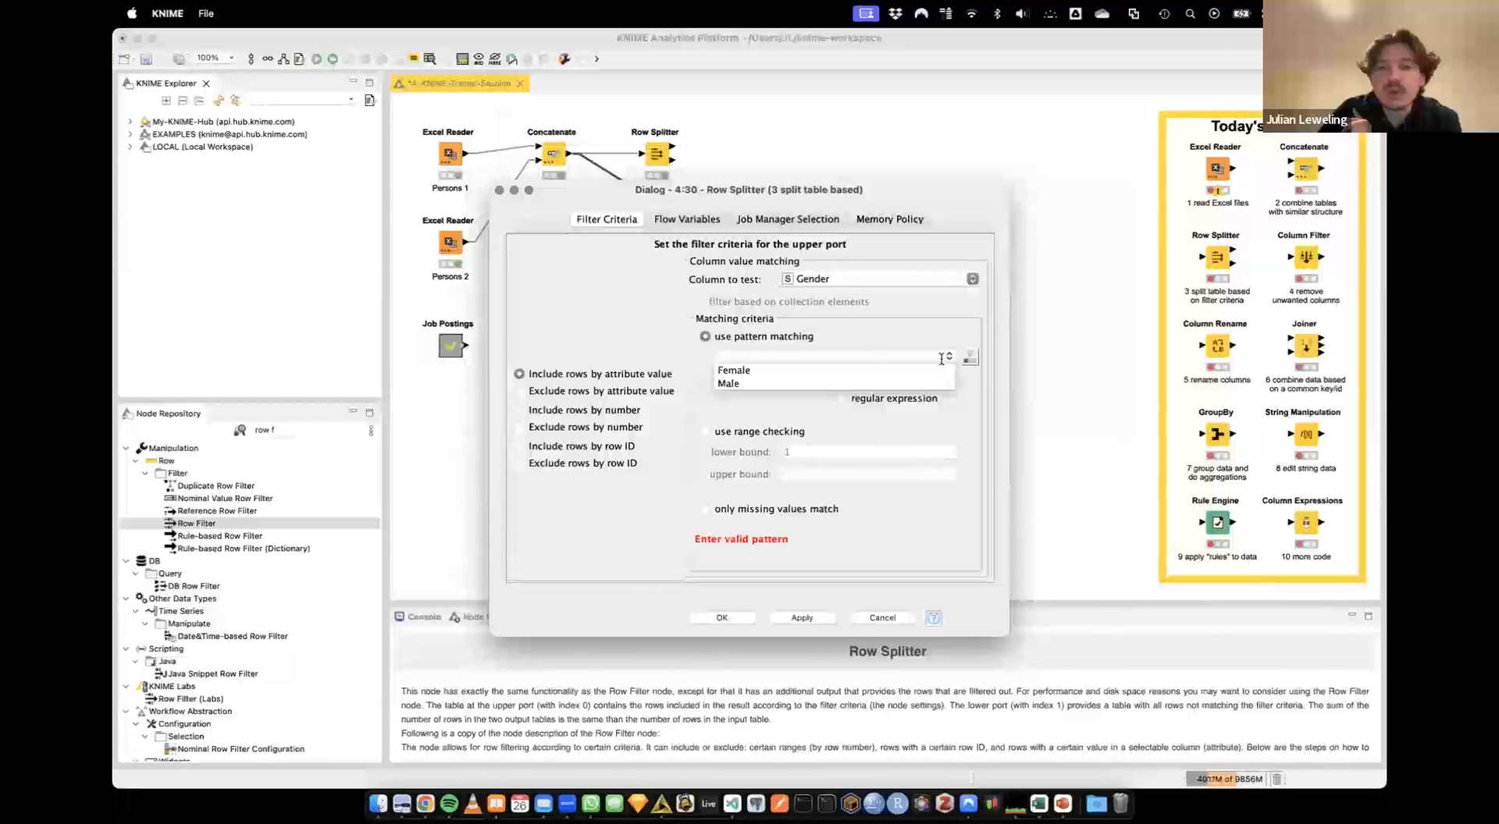
left_click(739, 383)
left_click(585, 393)
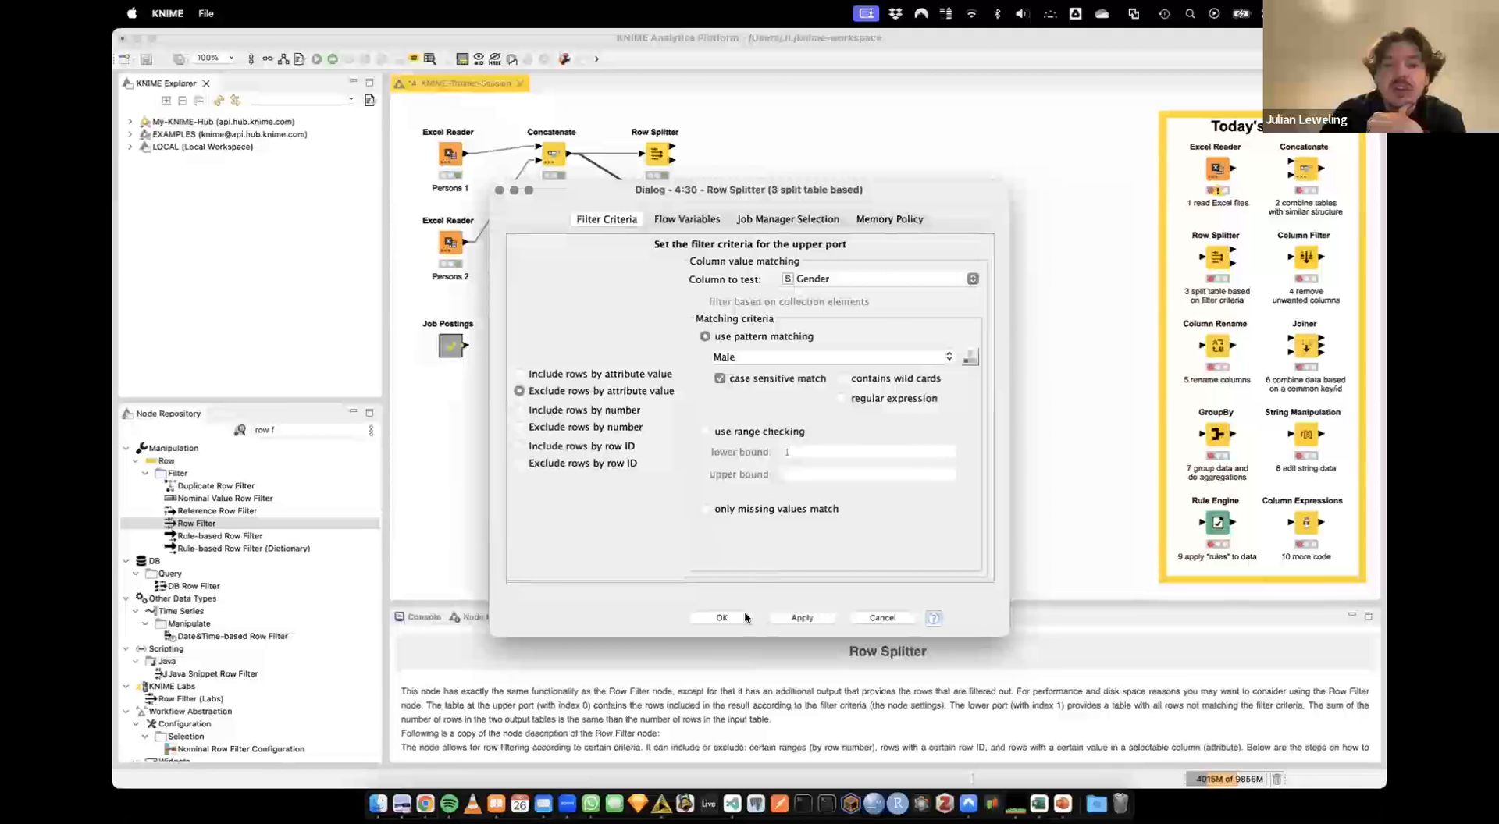
left_click(721, 618)
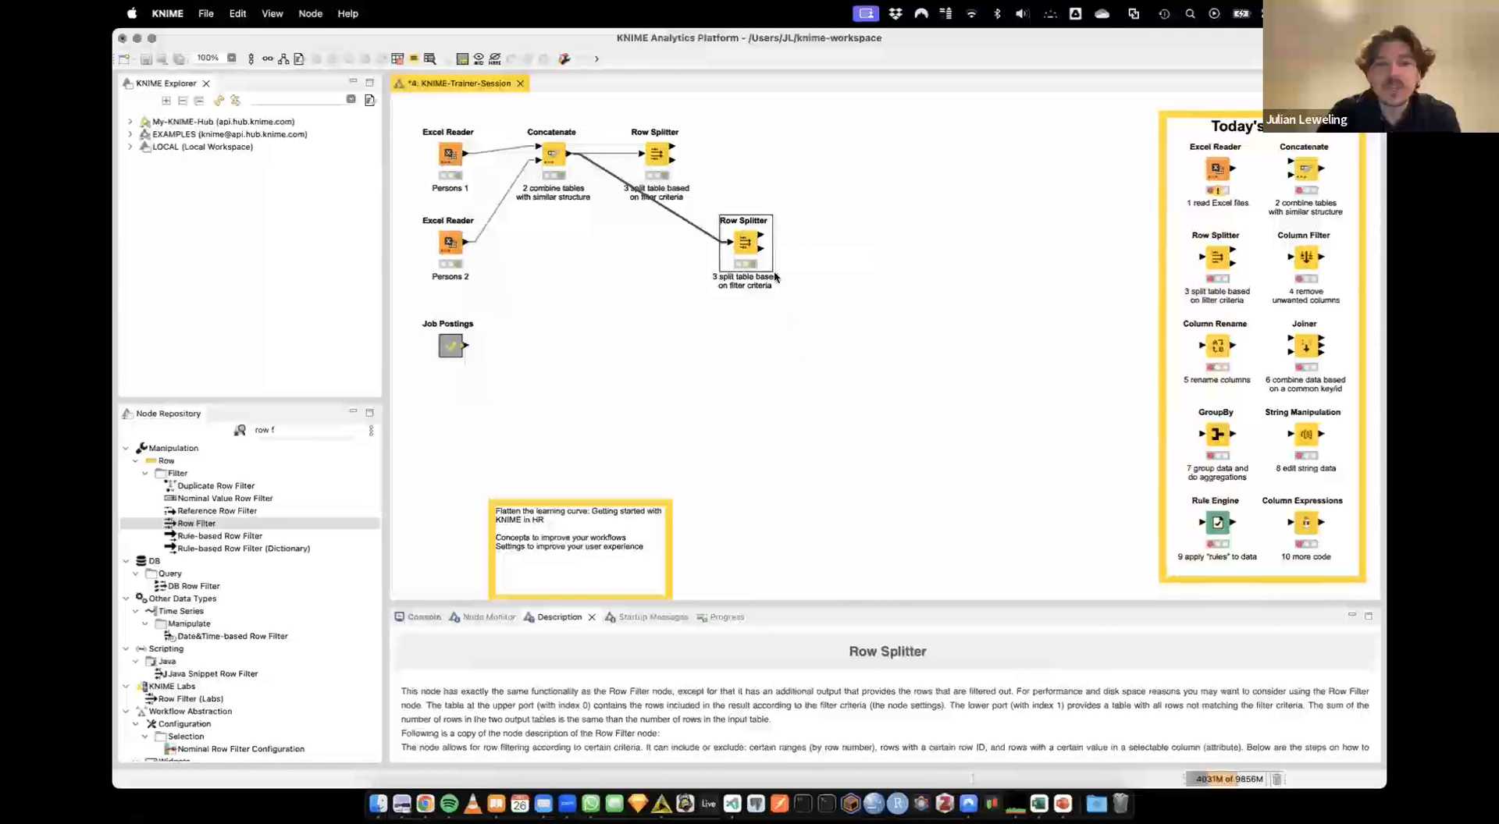
View the Filtered Out table of the duplicate Row Splitter and close it
right_click(746, 240)
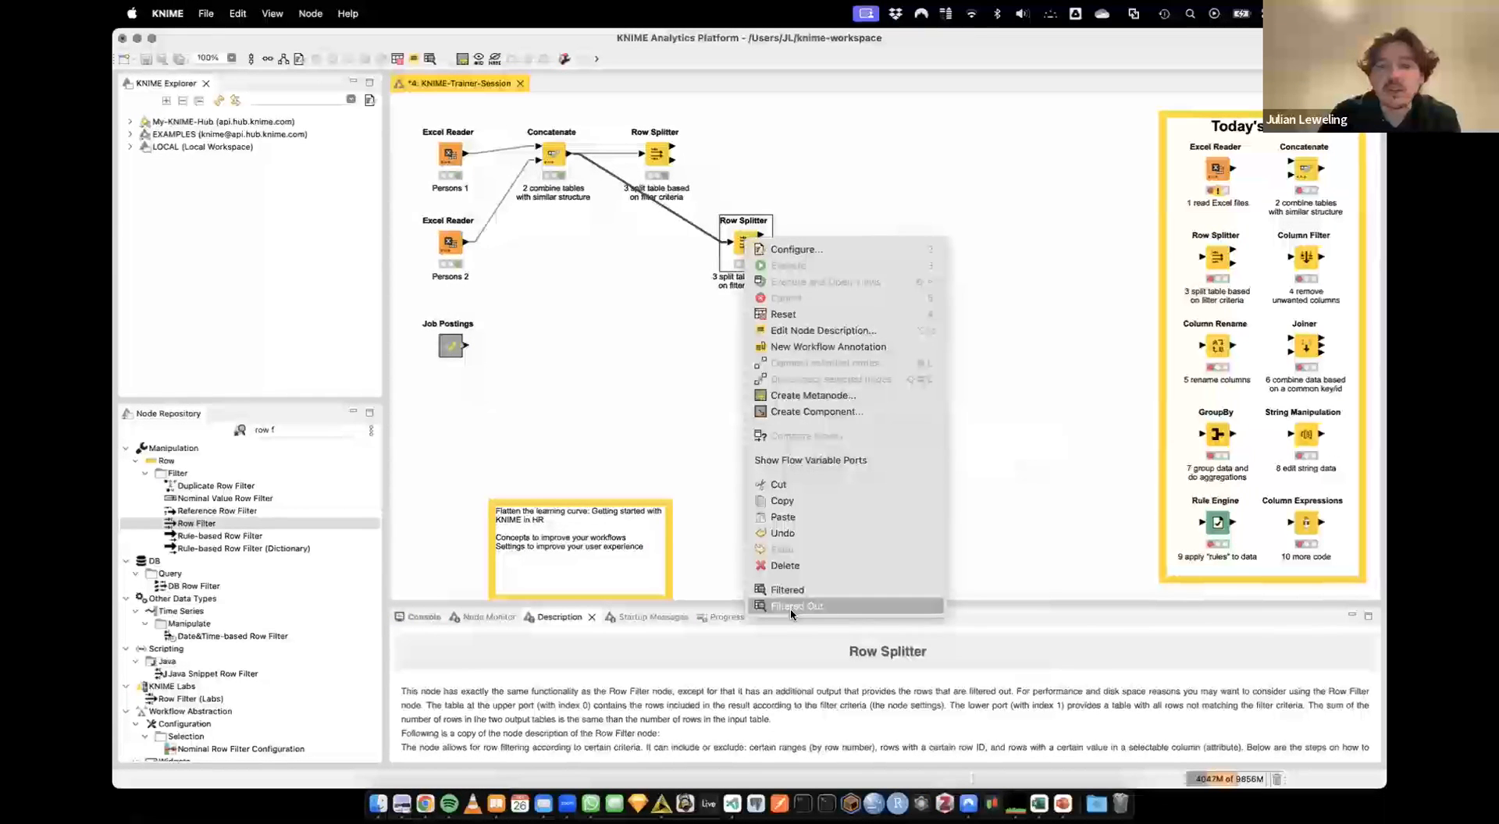
left_click(790, 607)
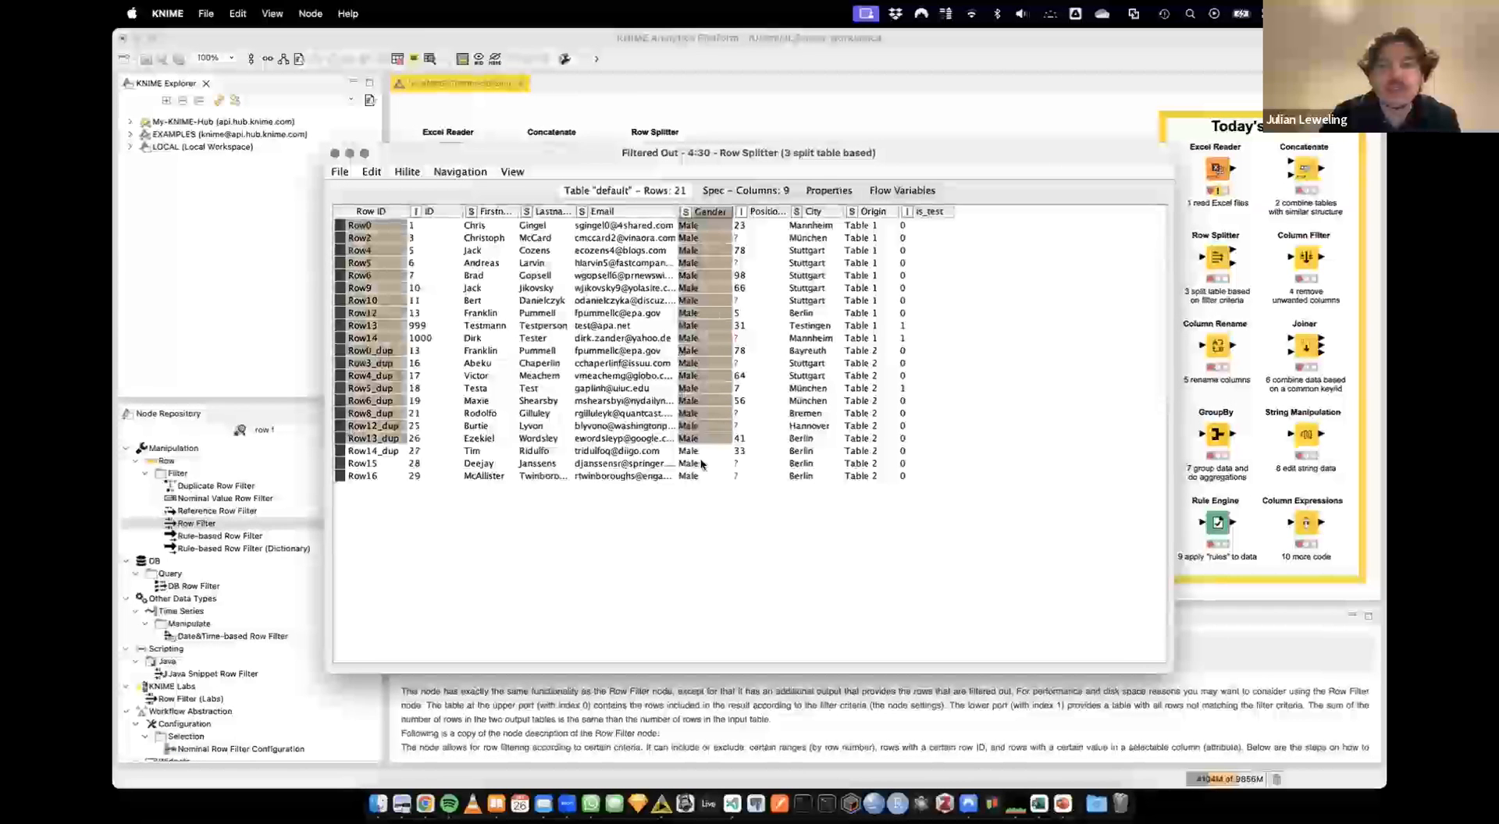
left_click(334, 153)
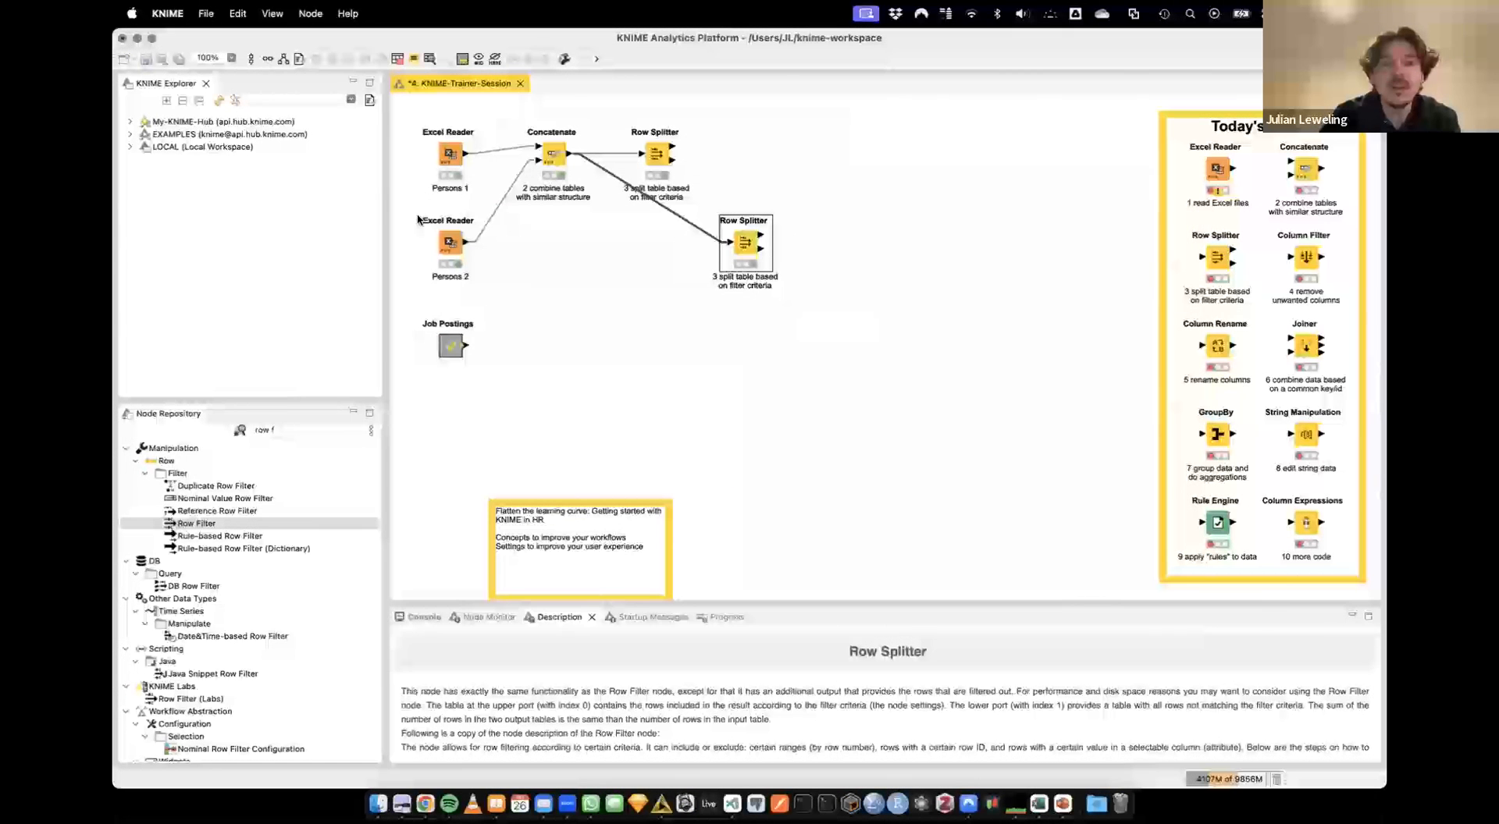
View the duplicate Row Splitter's Filtered table, checking the Gender column, and delete that node from the workflow
right_click(746, 242)
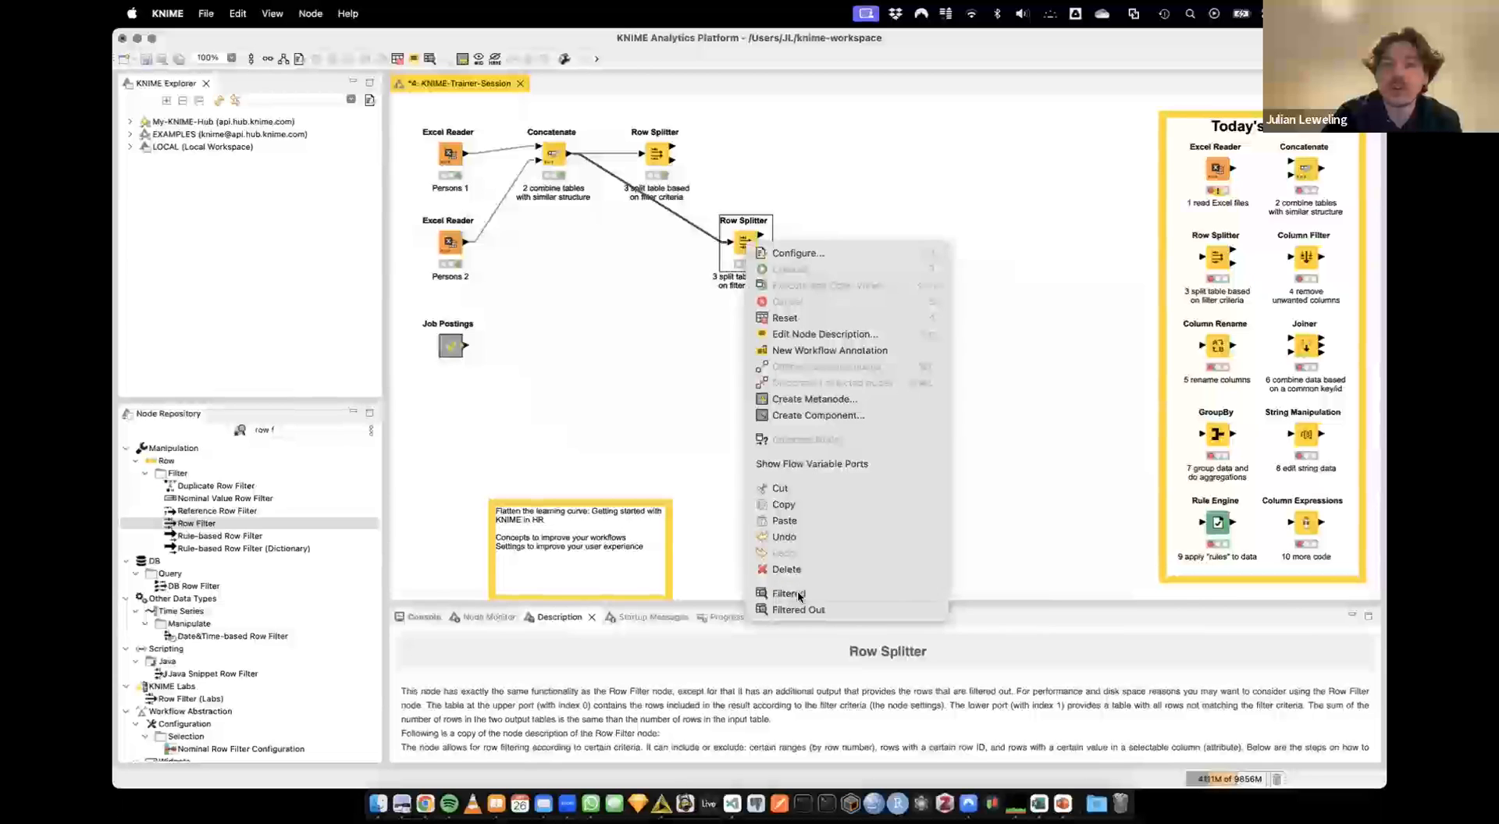
left_click(798, 595)
left_click_drag(651, 228, 660, 394)
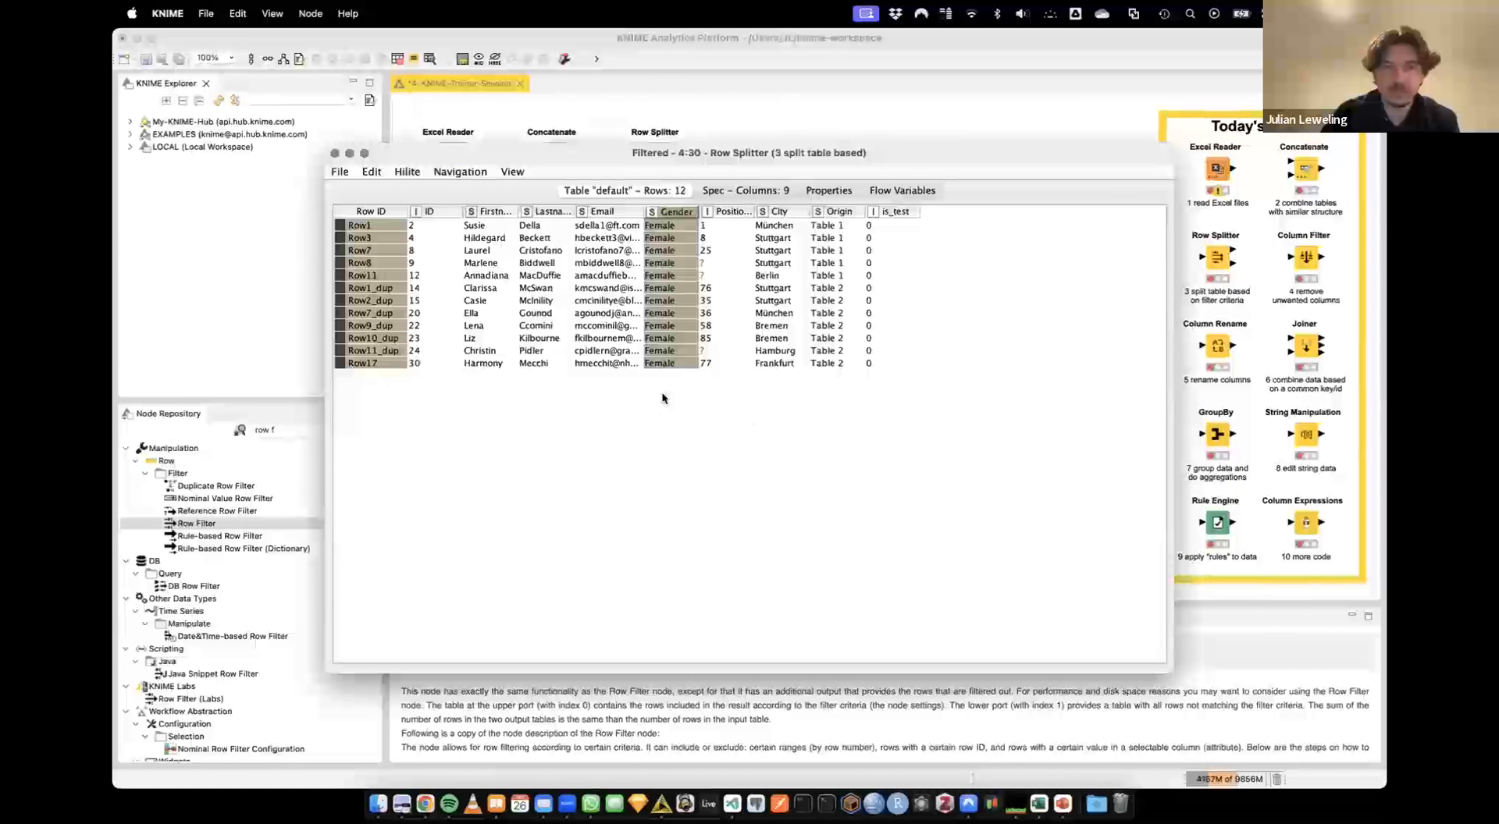
left_click(668, 300)
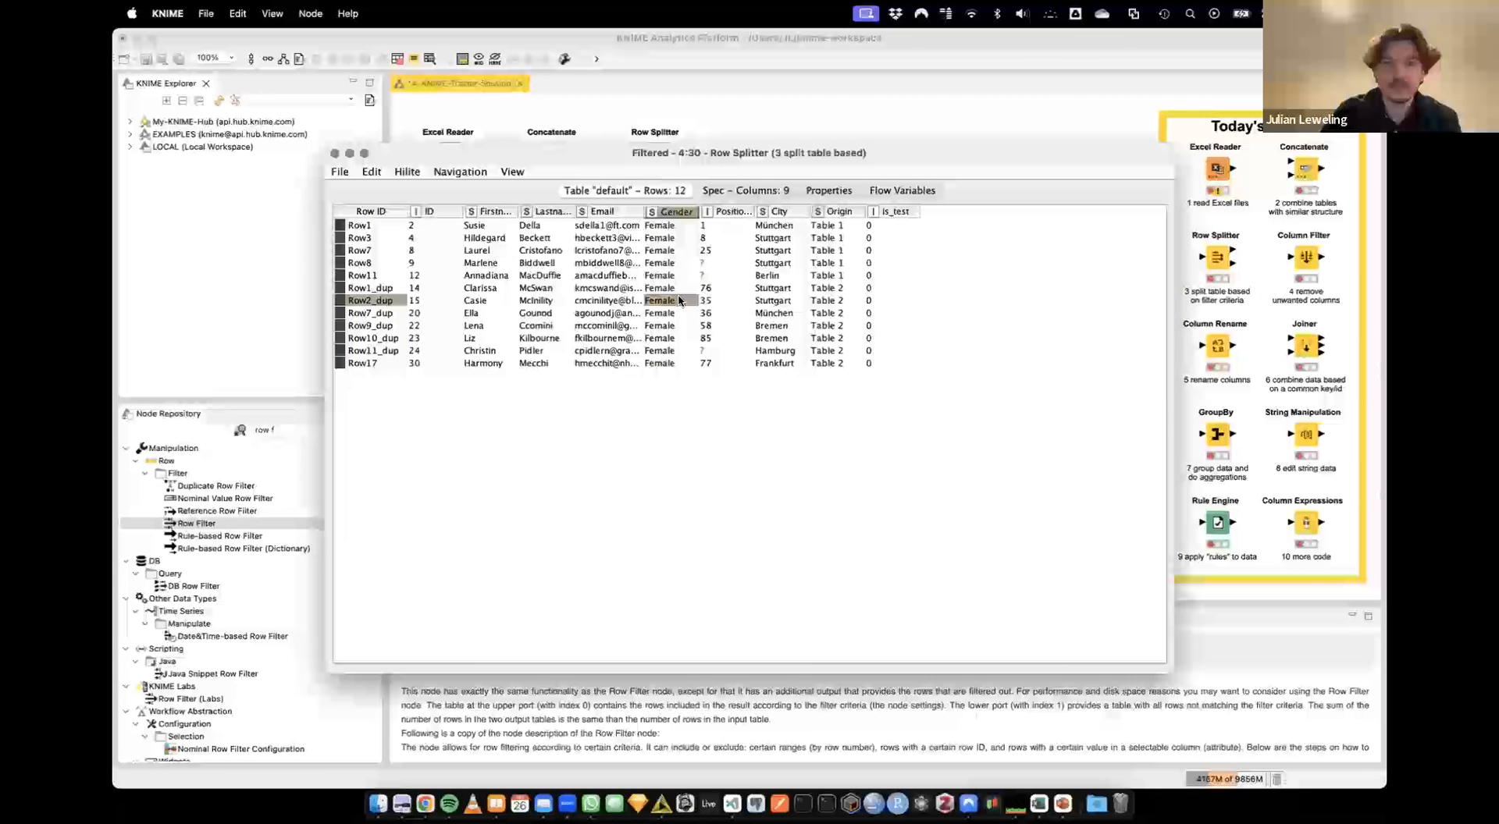
left_click(335, 153)
key("Delete")
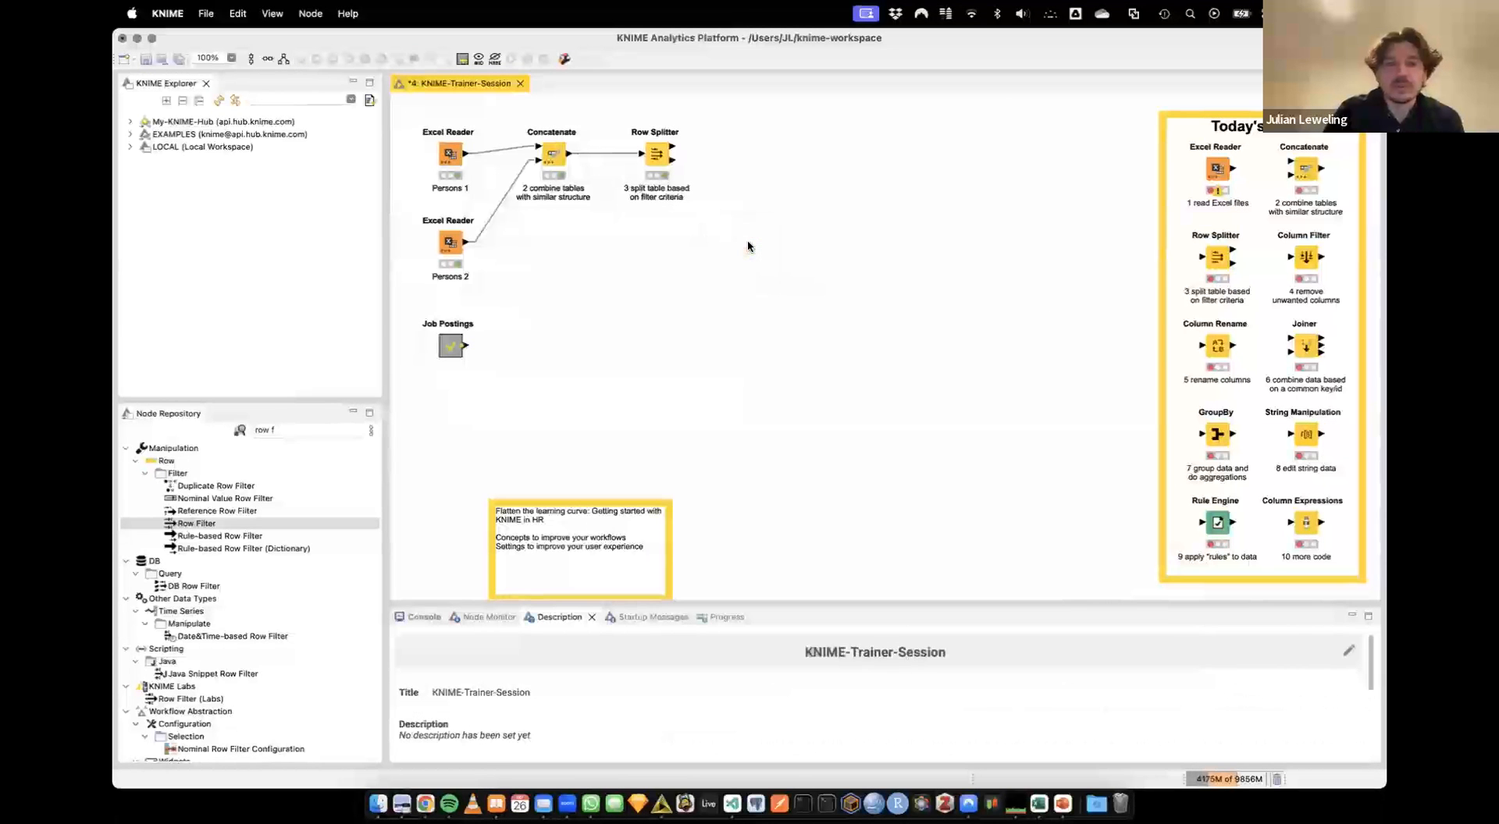
Copy the Column Filter node from the annotated node collection and place the copy beside the Row Splitter
left_click(1312, 264)
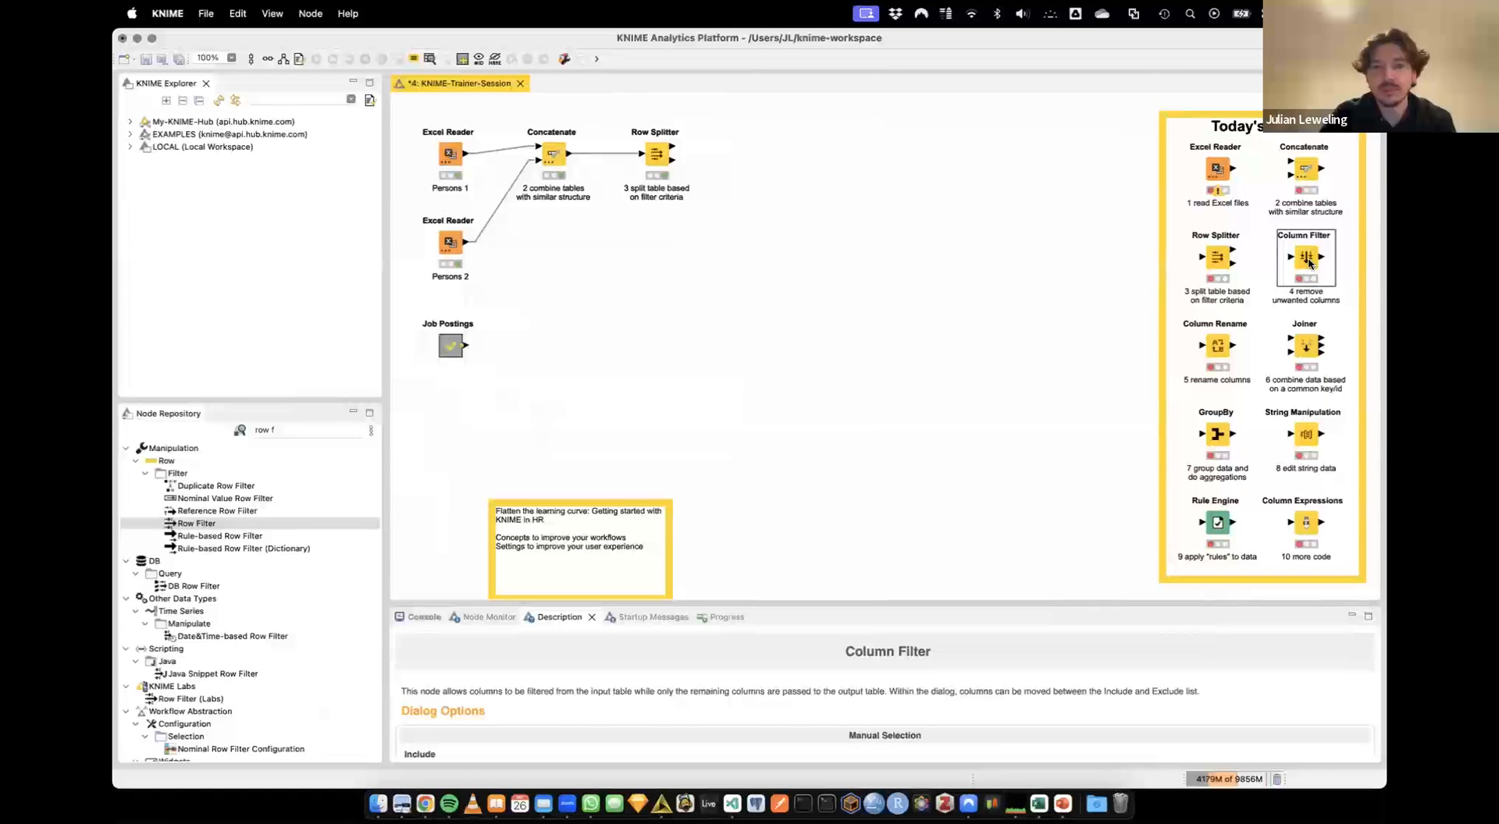
right_click(726, 245)
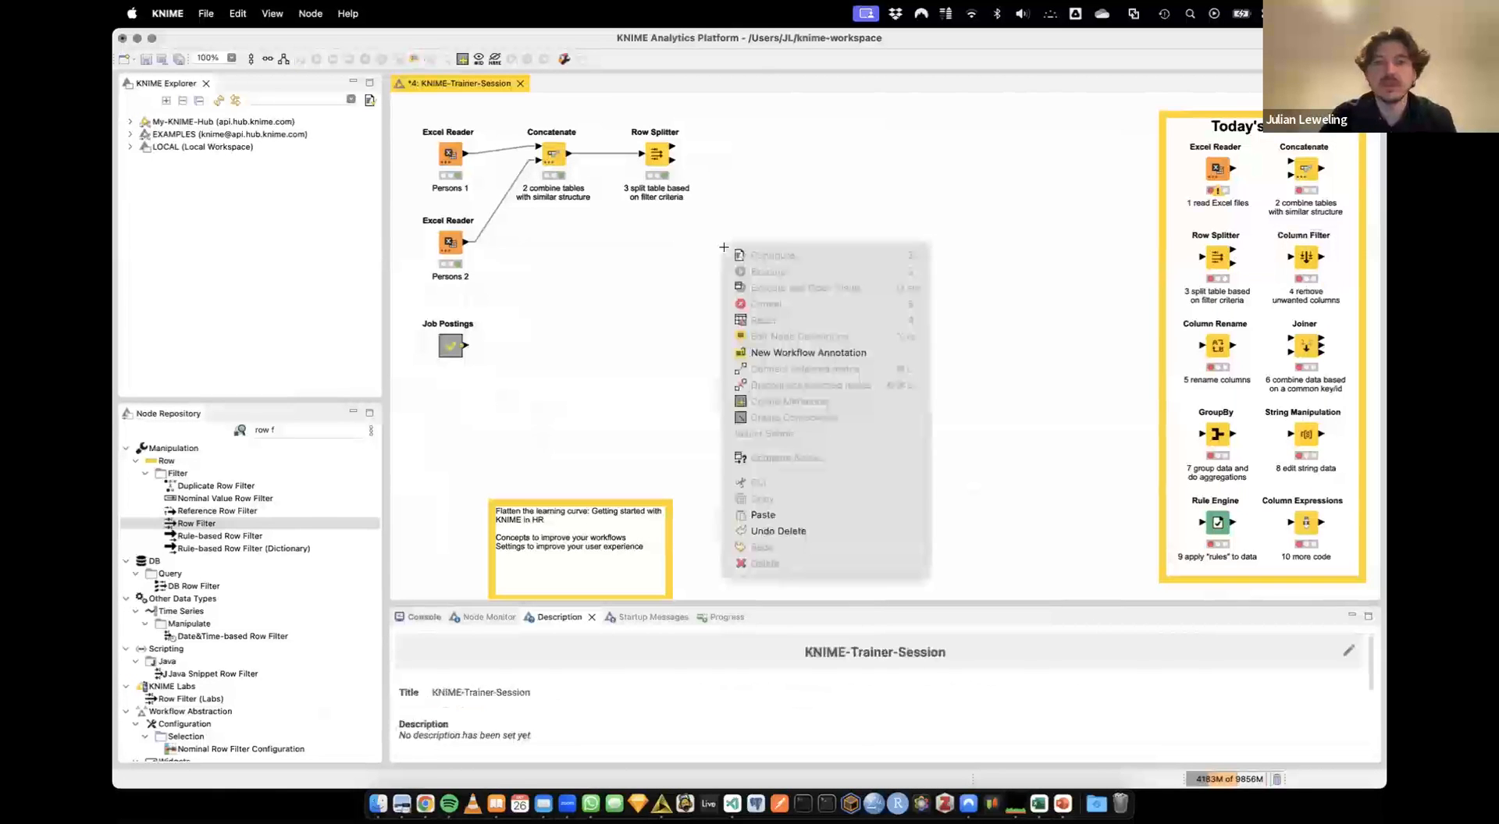
left_click(765, 515)
left_click_drag(762, 207, 759, 158)
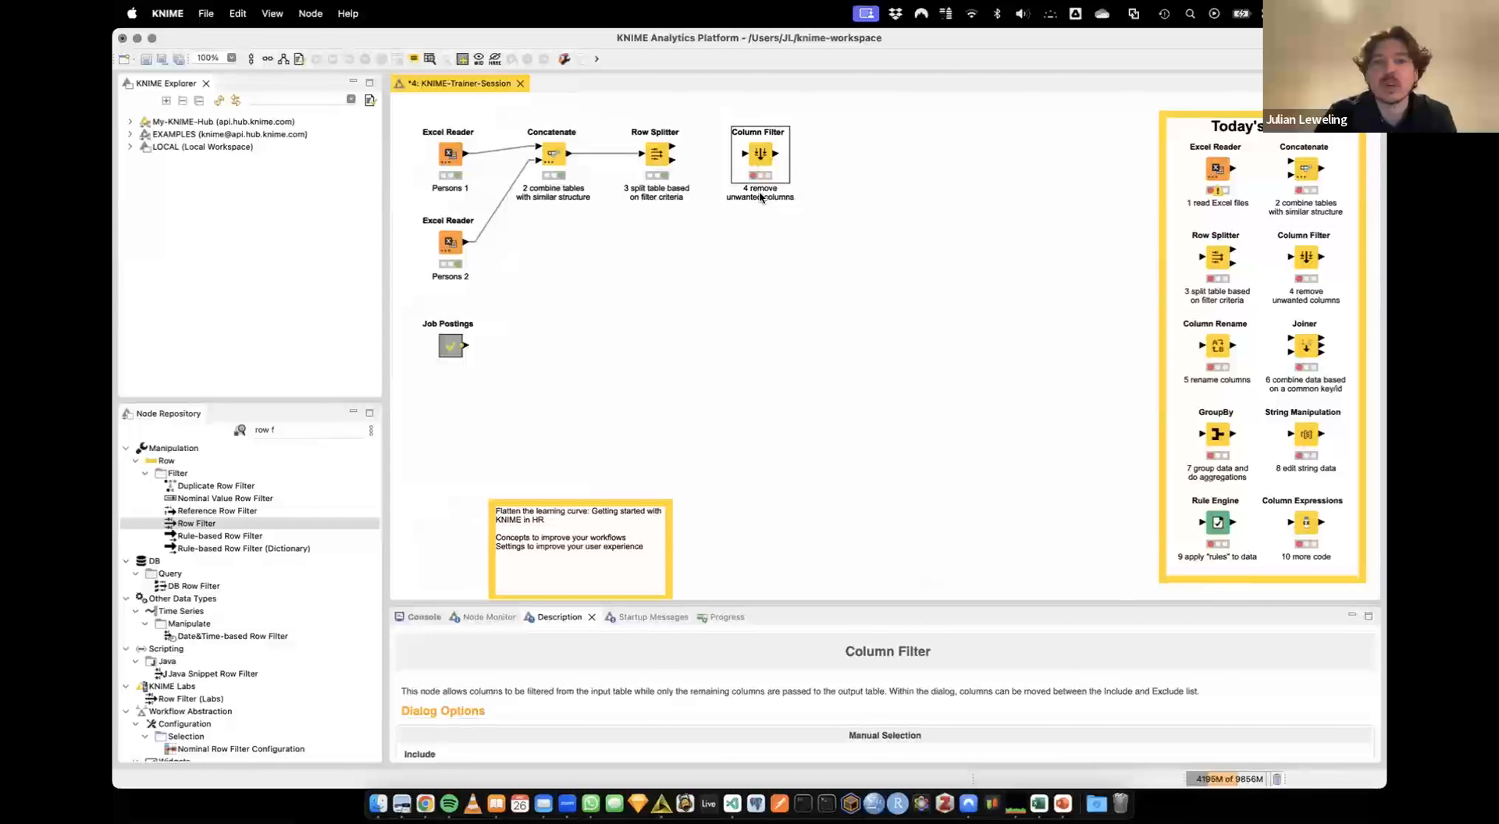
Review the remaining Row Splitter's filter criteria and leave the configuration without saving
left_click(658, 154)
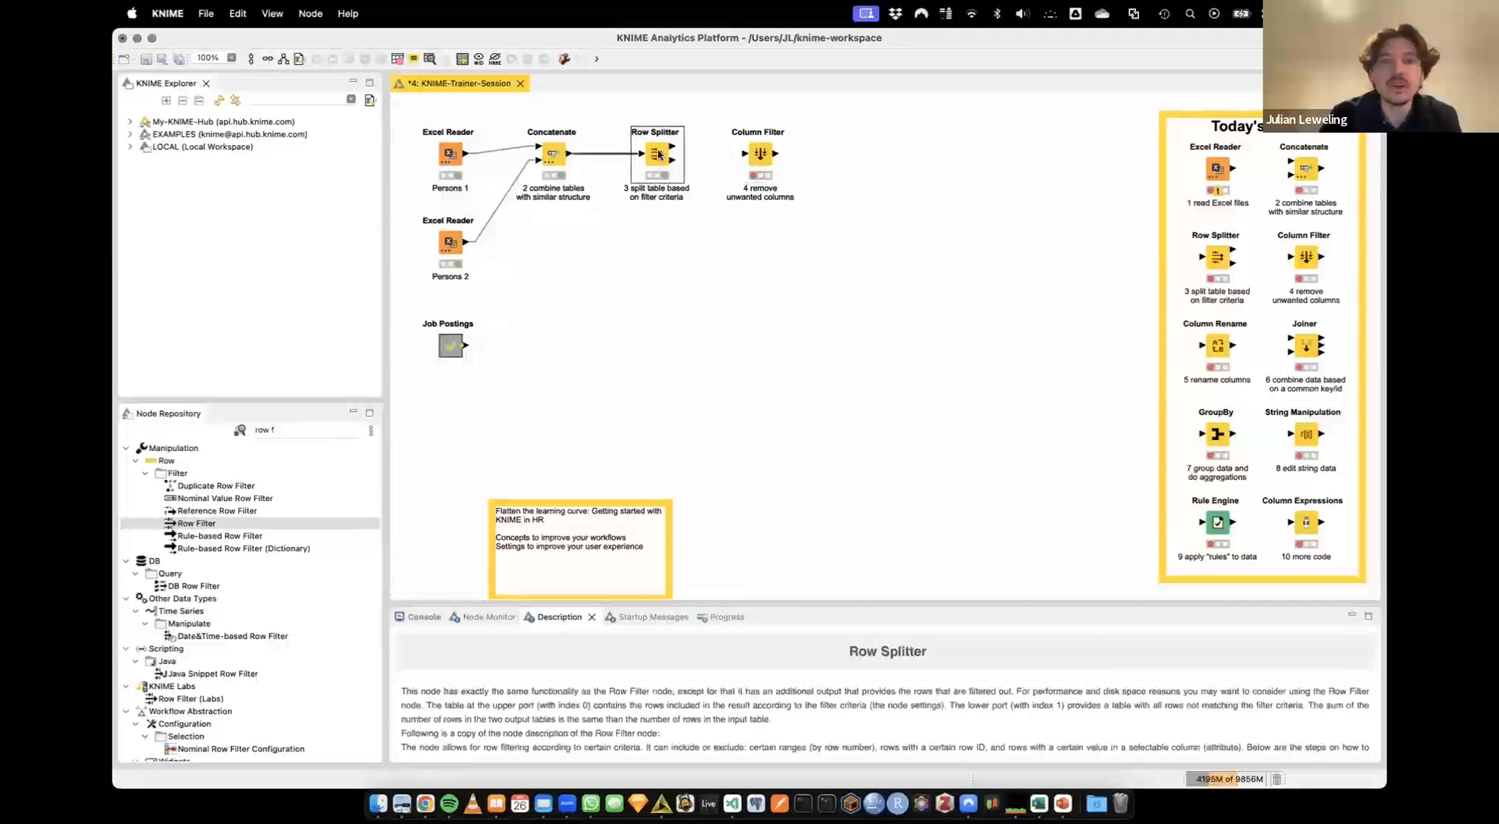
double_click(658, 154)
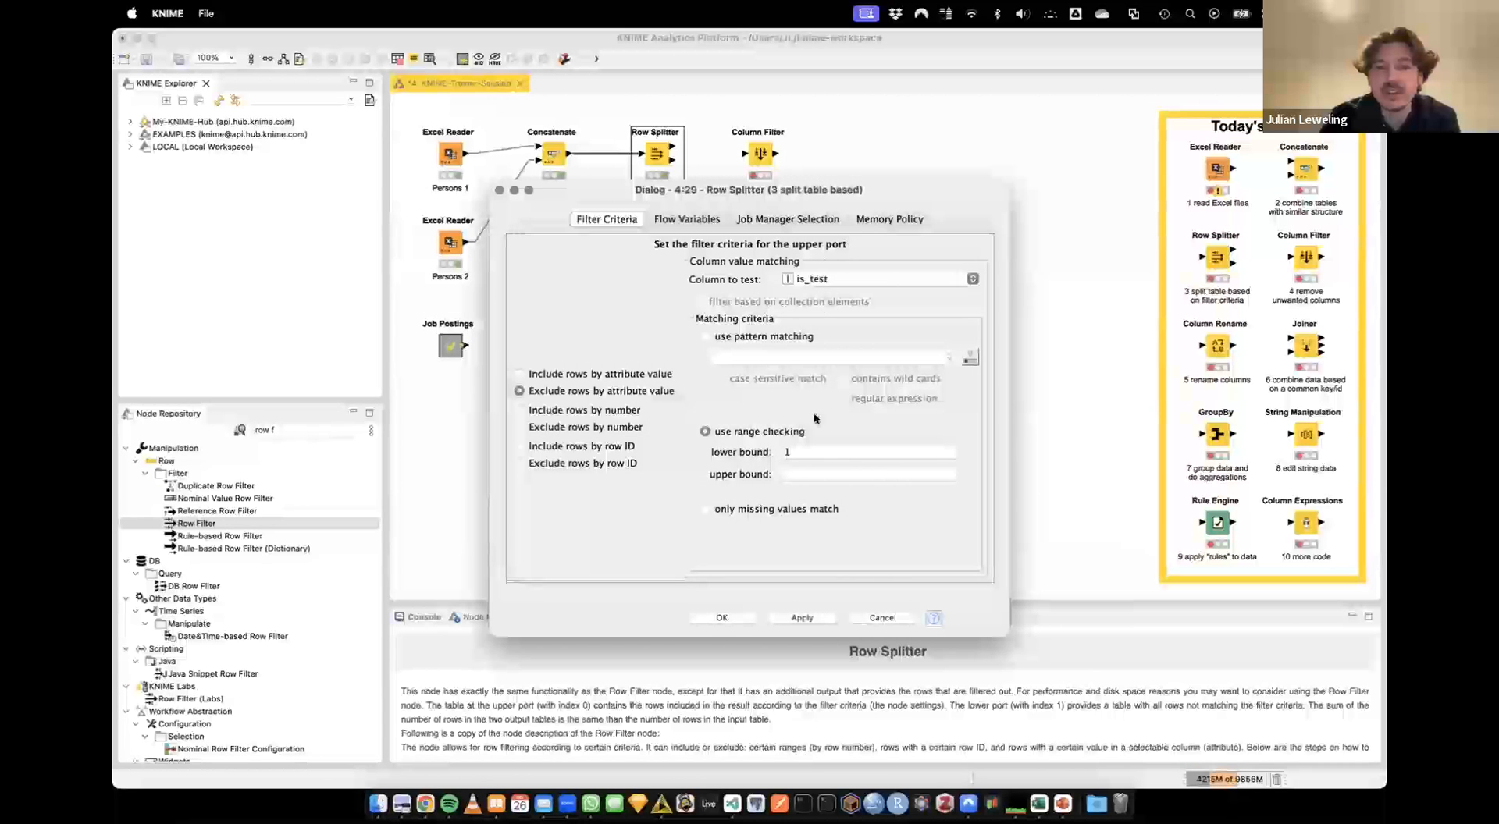
left_click(886, 617)
Connect the Row Splitter's upper output to the Column Filter and configure it to exclude the is_test column
left_click_drag(670, 149, 757, 162)
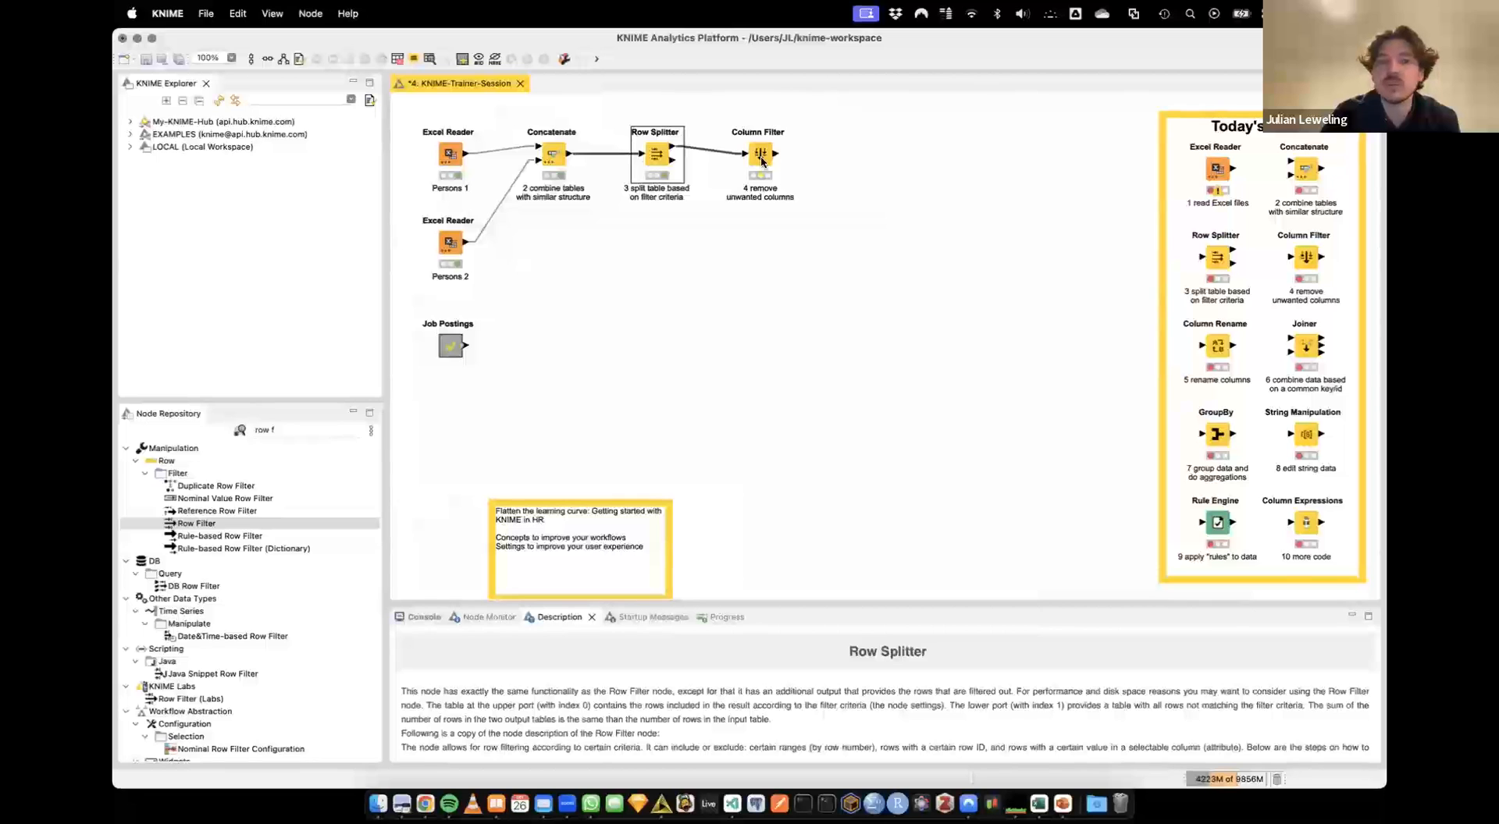
double_click(761, 161)
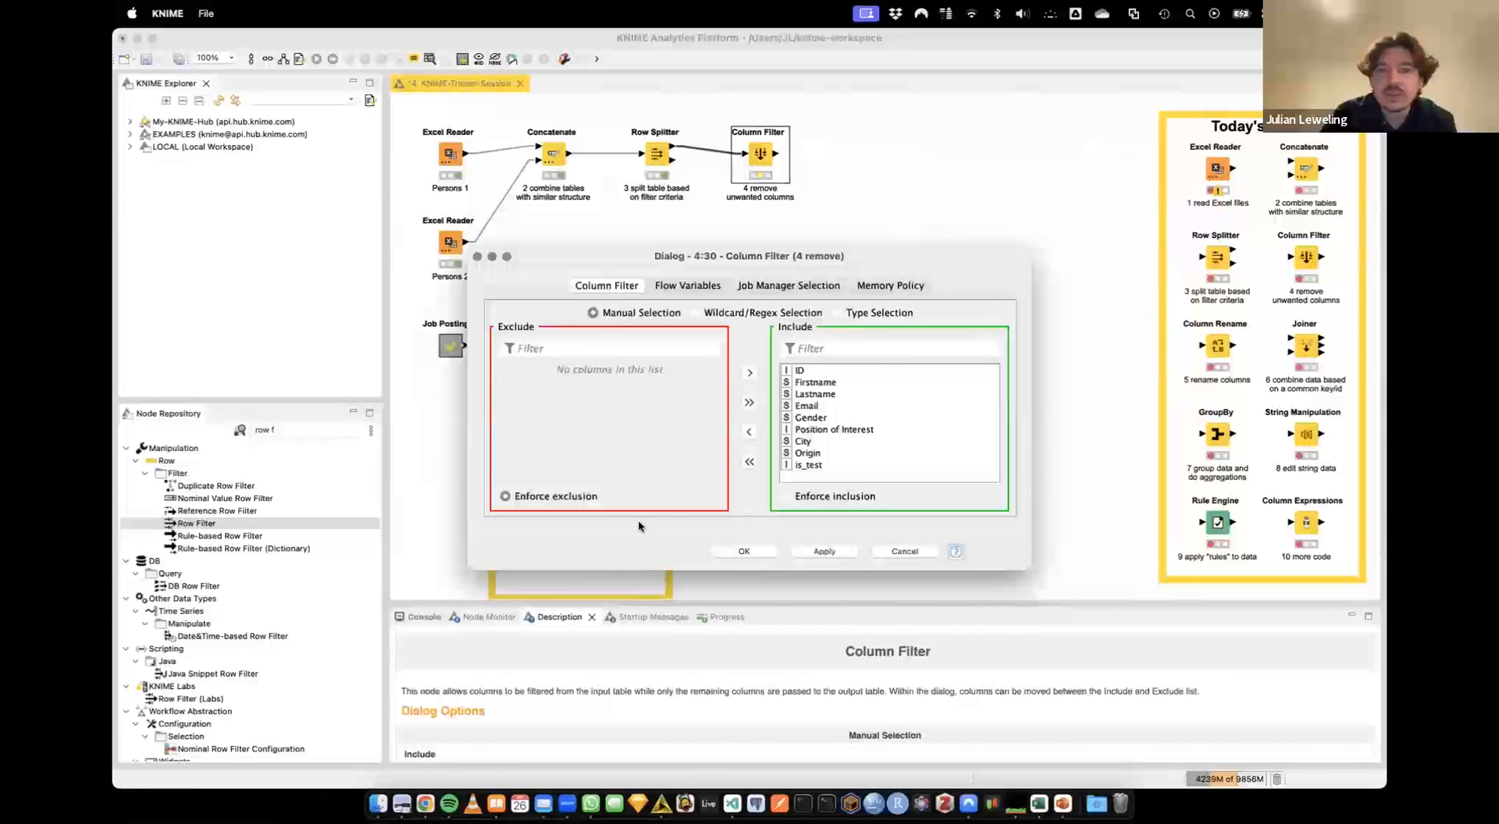
left_click(804, 465)
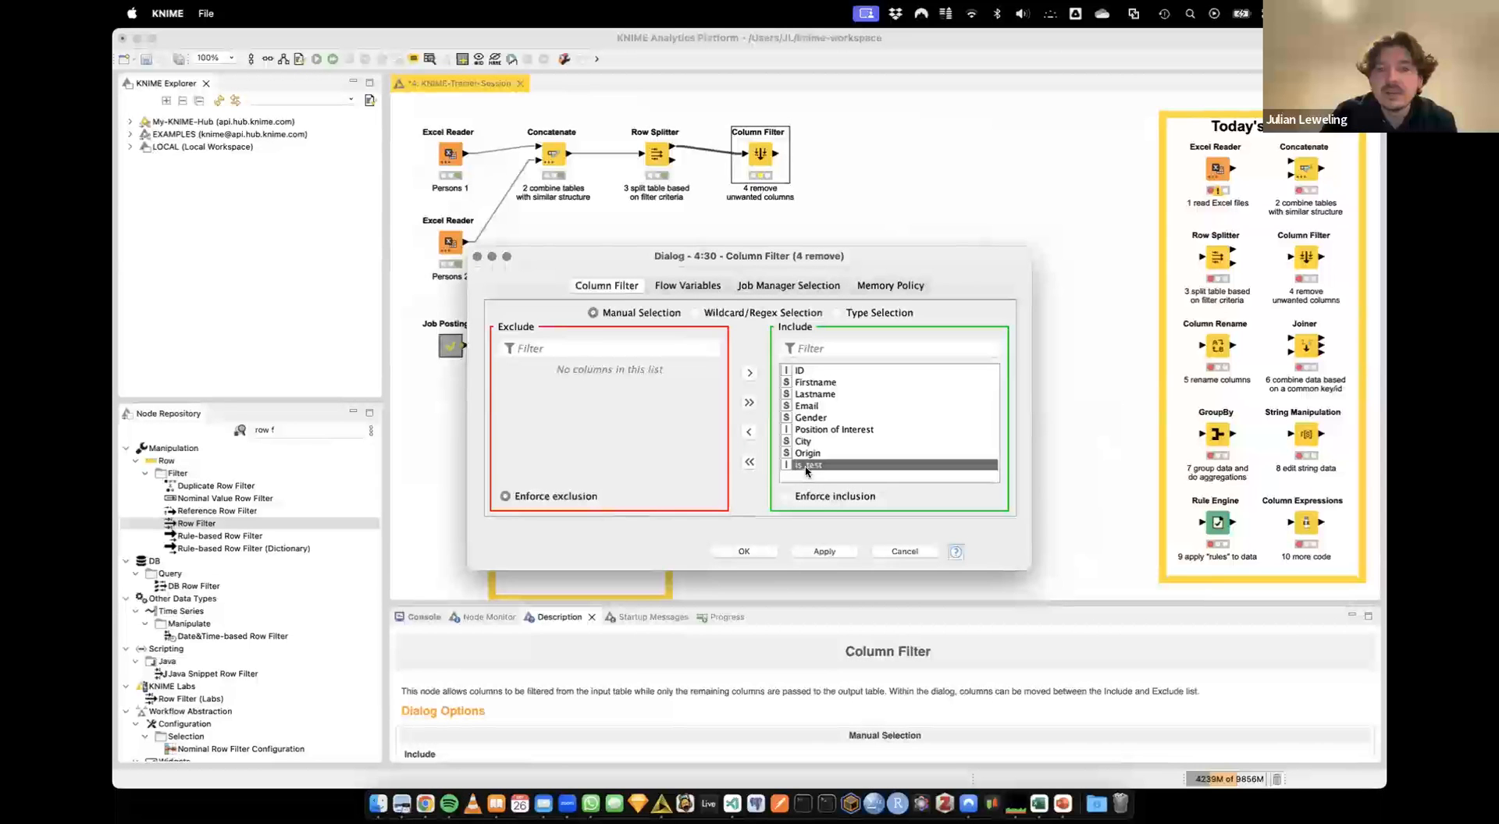
left_click(749, 374)
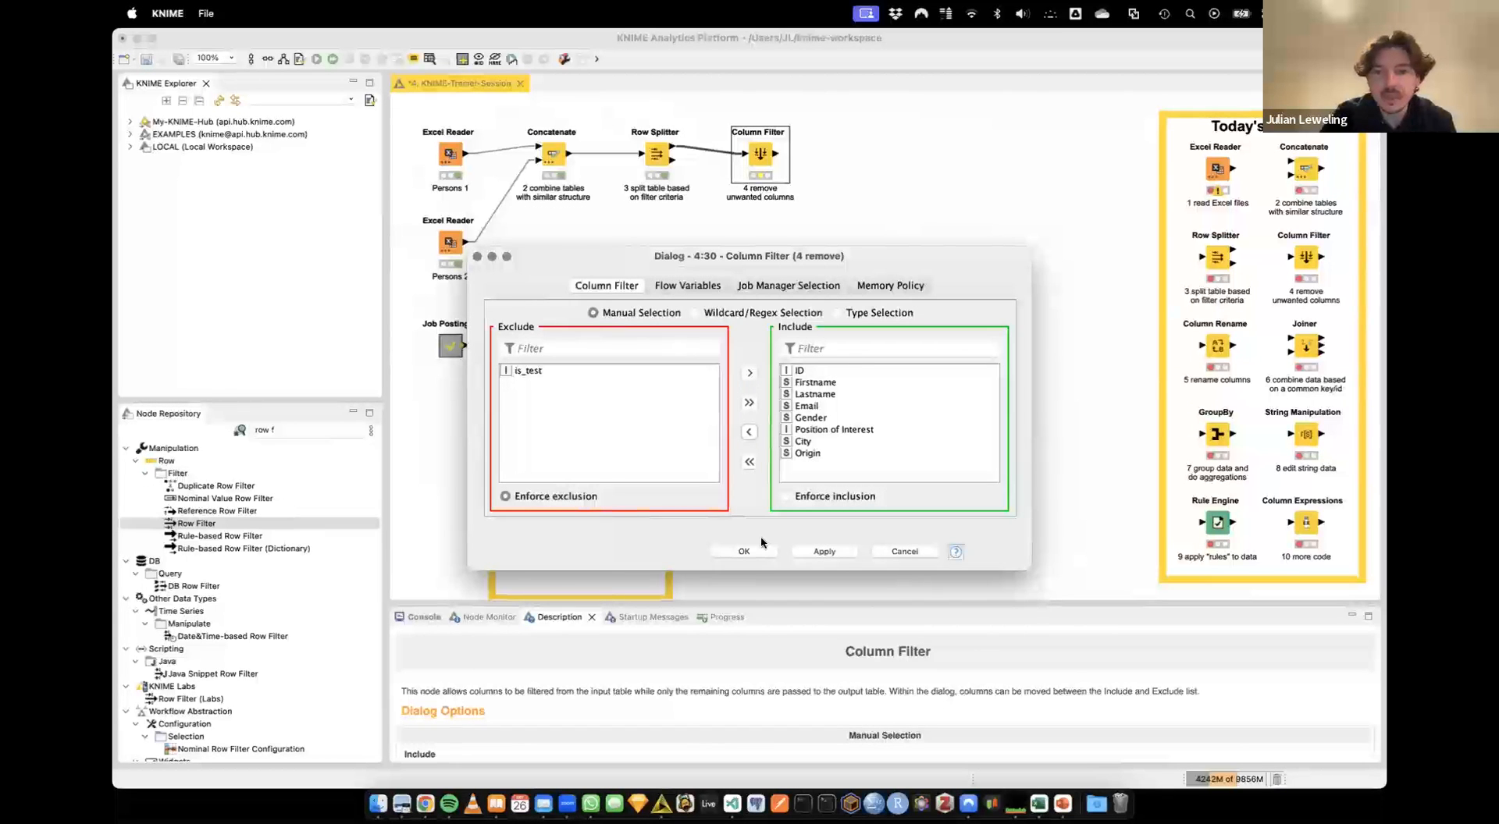
left_click(744, 551)
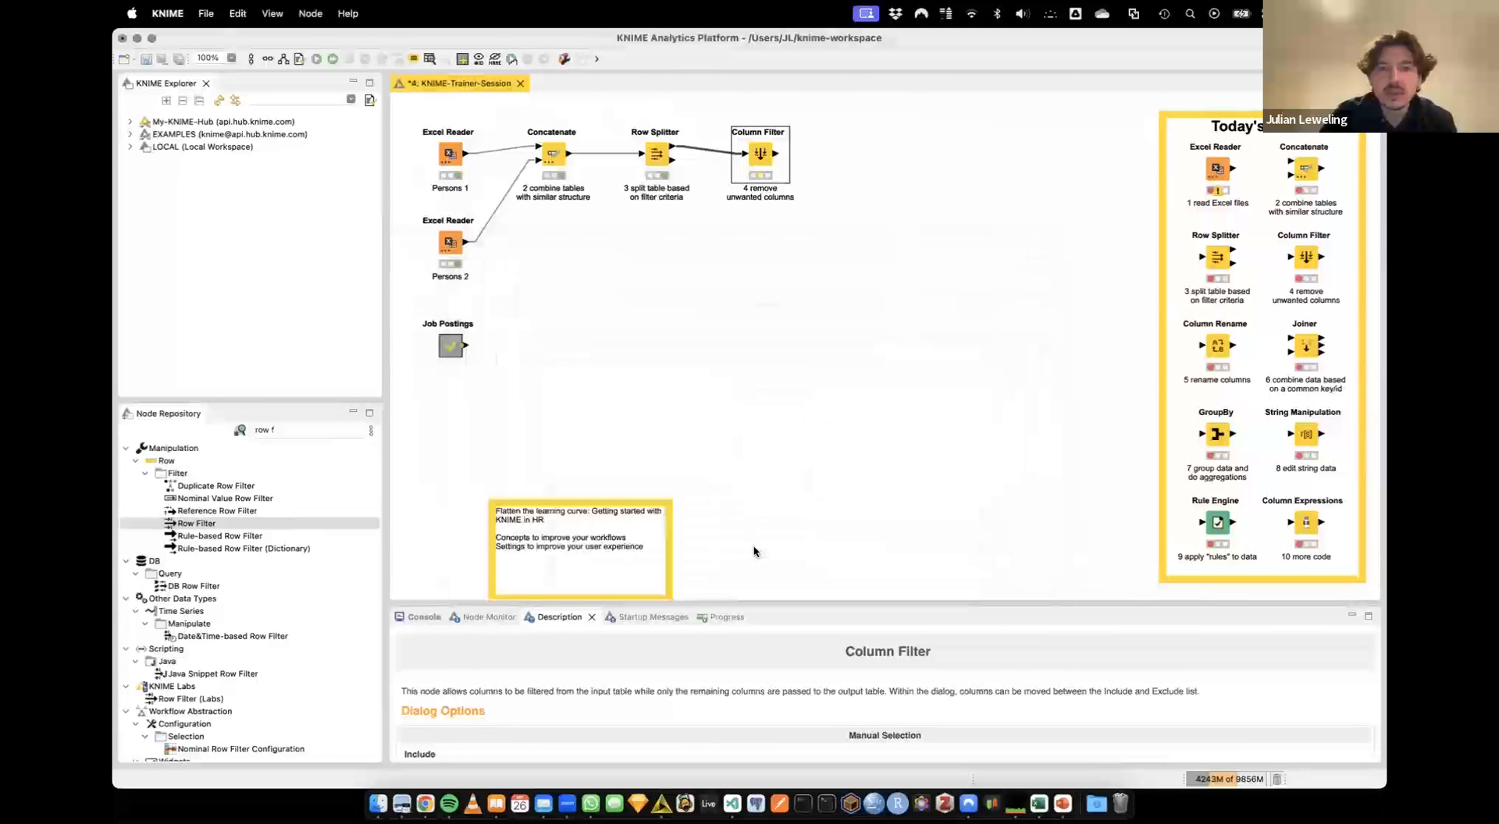
View the Column Filter's Filtered table and close it
right_click(762, 159)
left_click(811, 509)
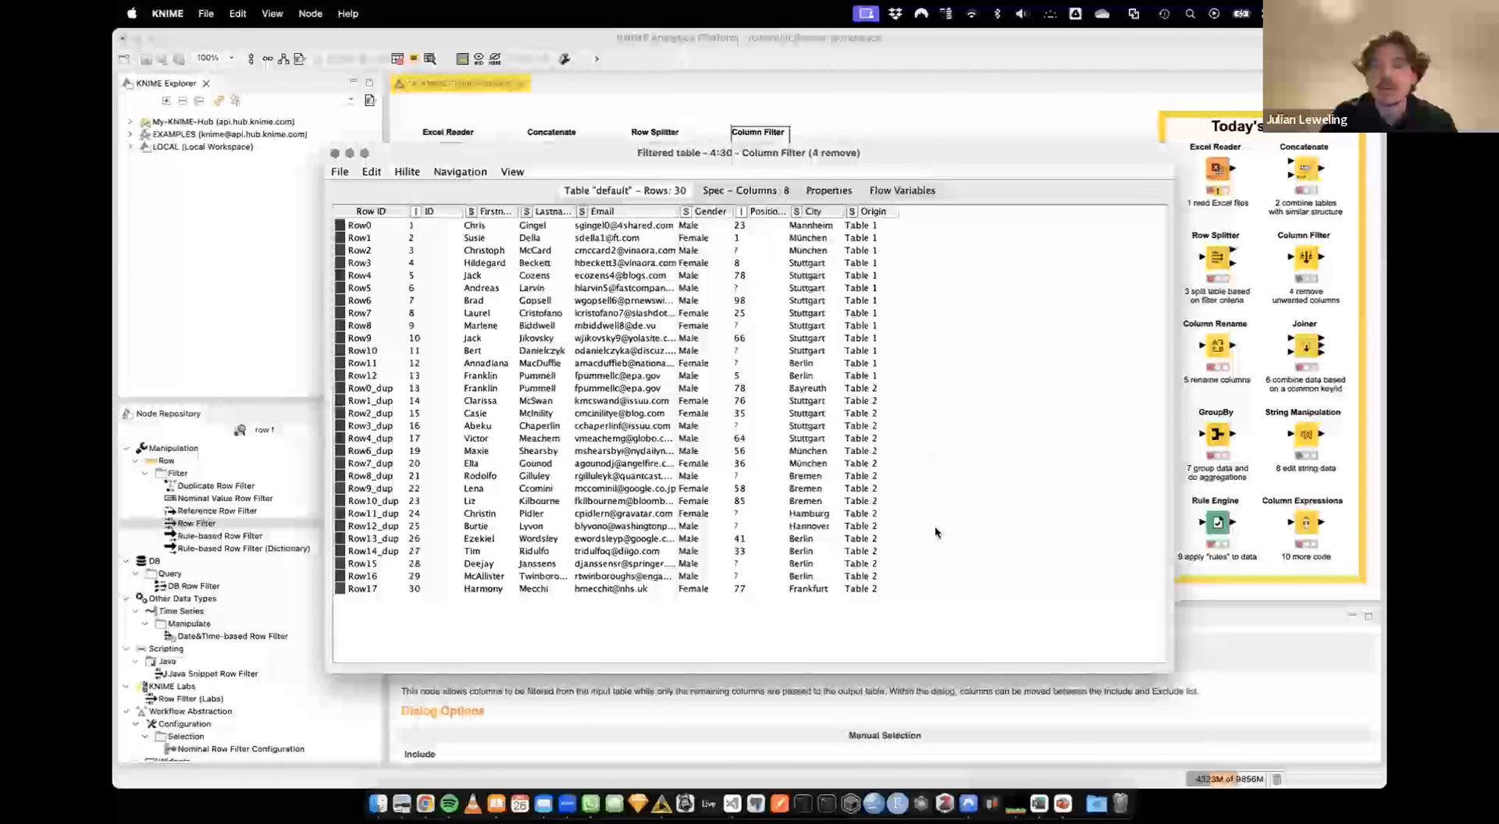
left_click(334, 154)
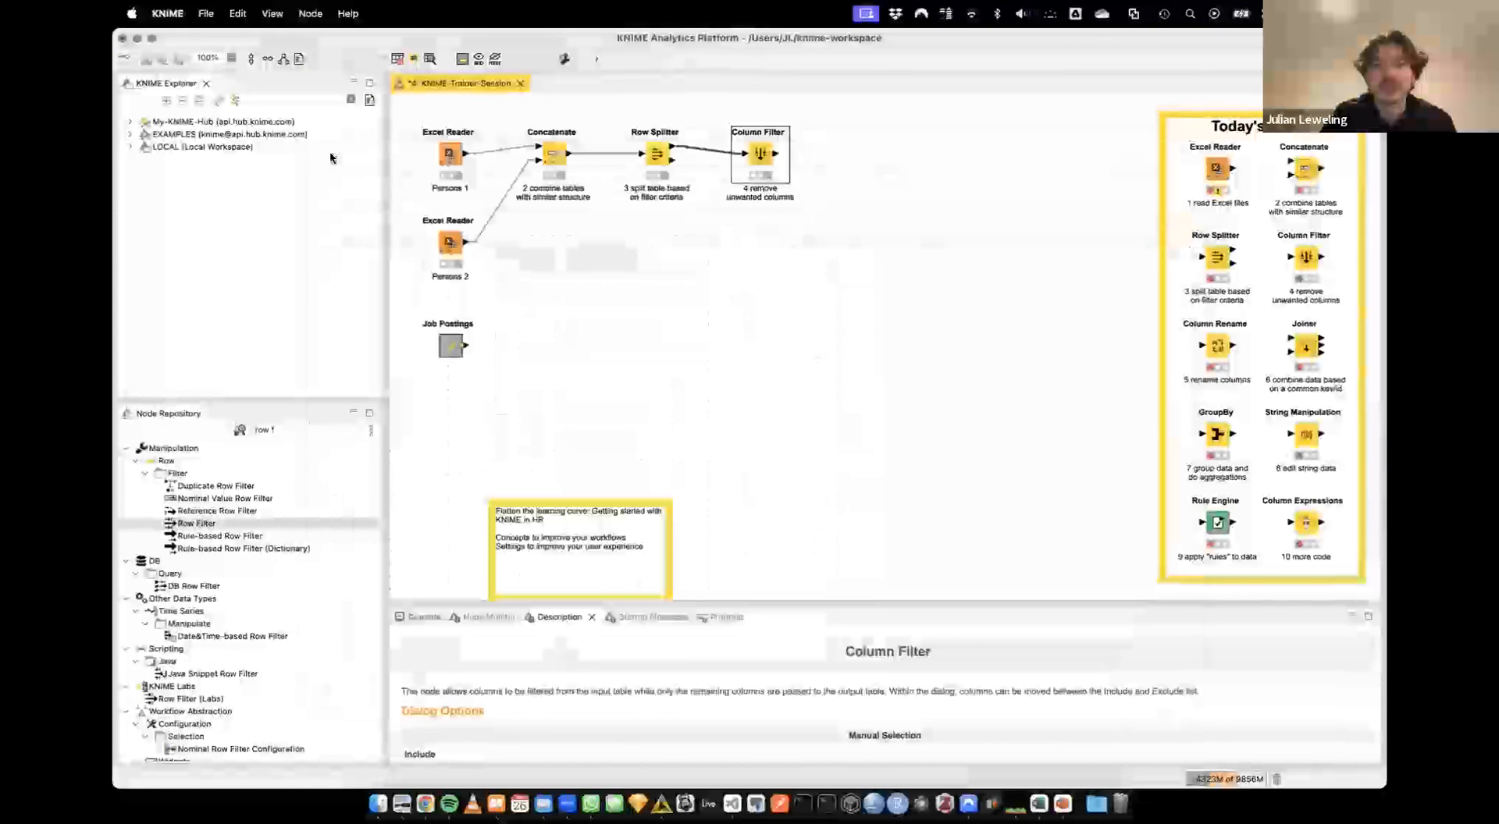
Search the node repository for "column splitter" and add a Column Splitter node below the Column Filter
left_click(178, 426)
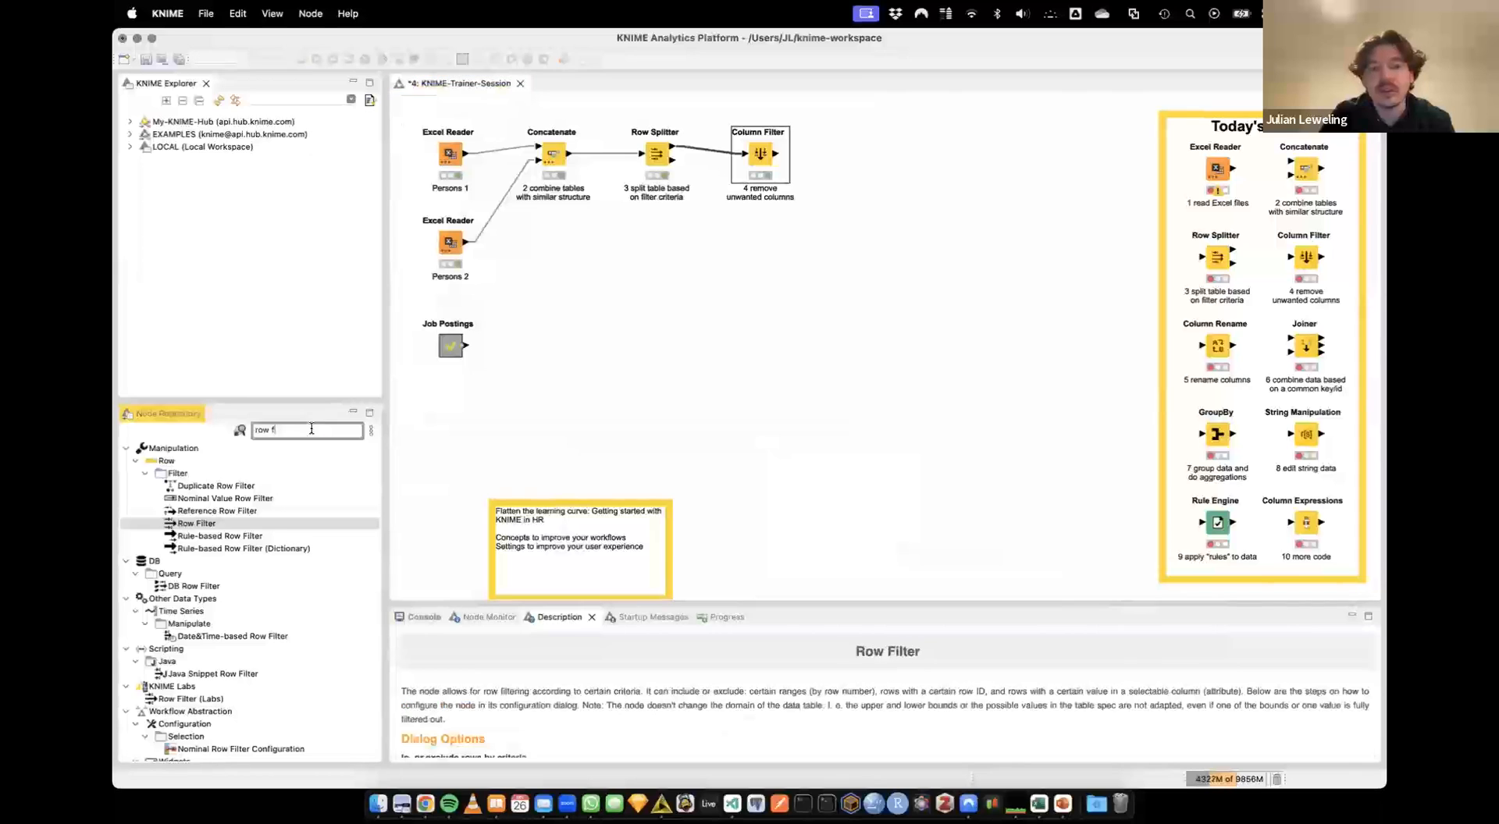
key("BackSpace")
key("BackSpace")
key("BackSpace")
key("BackSpace")
key("BackSpace")
type("split")
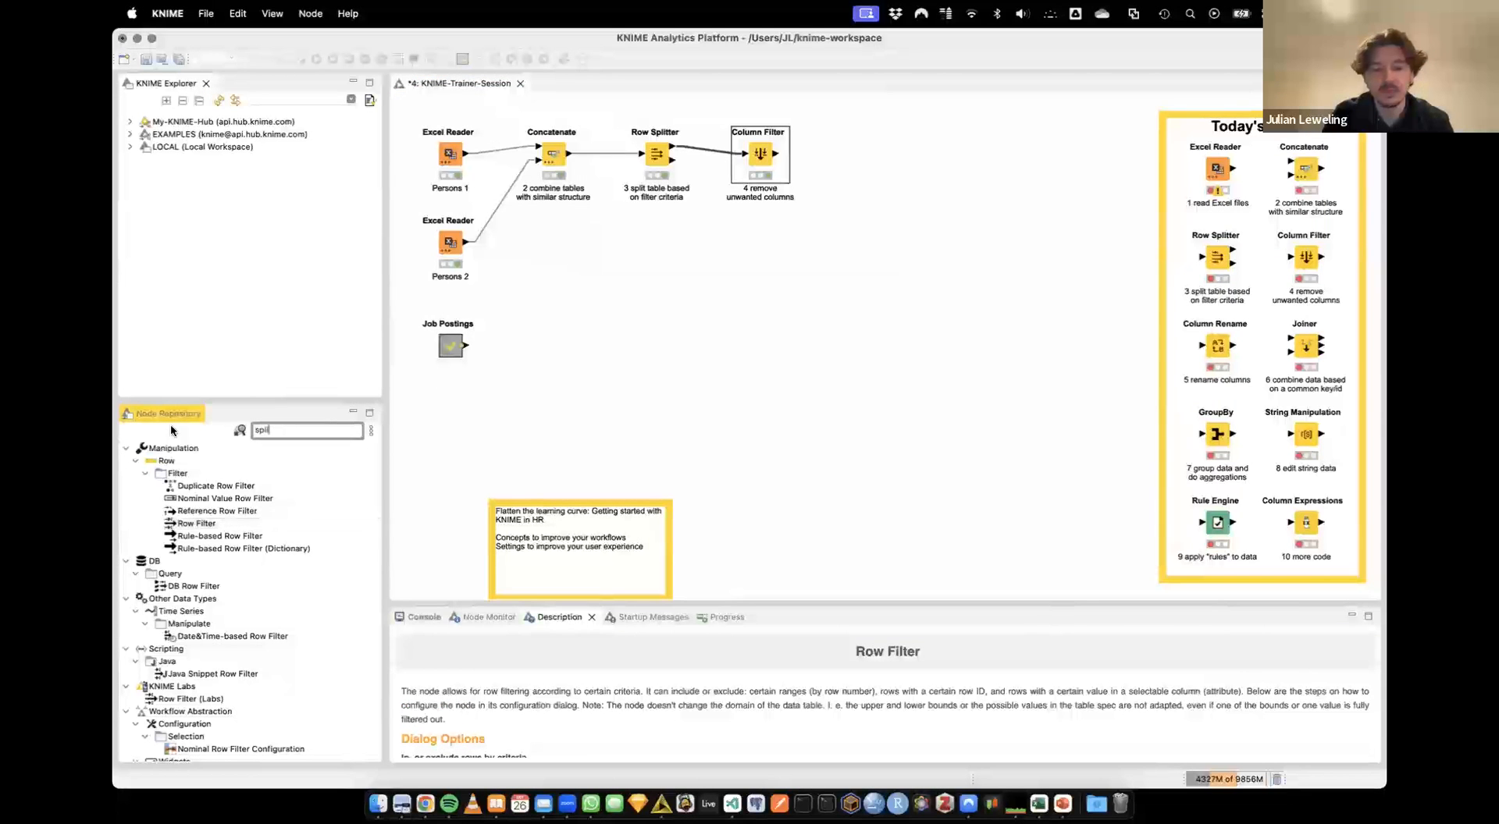
key("BackSpace")
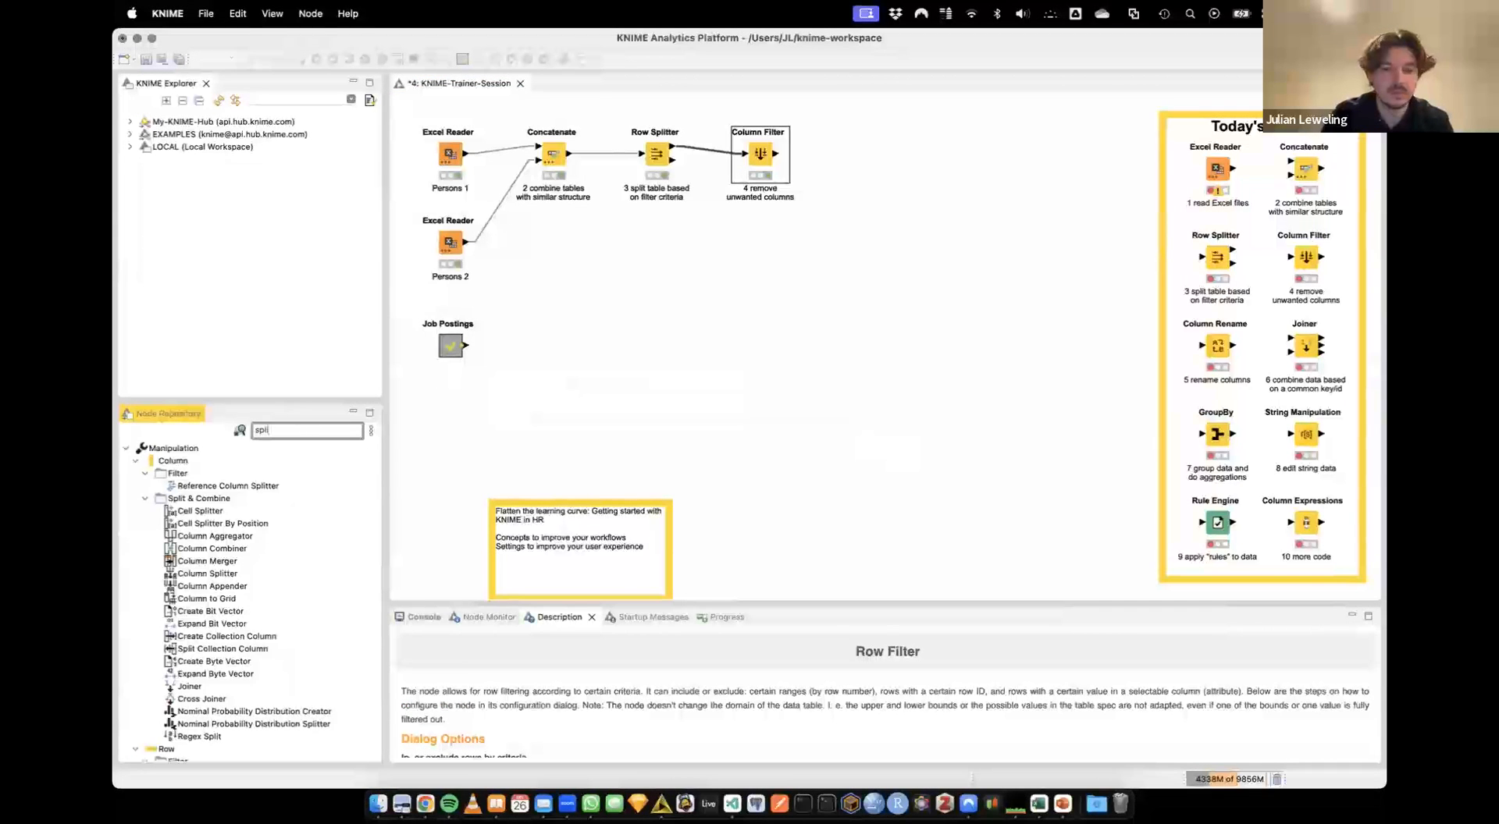
type("ter")
key("BackSpace")
key("BackSpace")
key("BackSpace")
key("BackSpace")
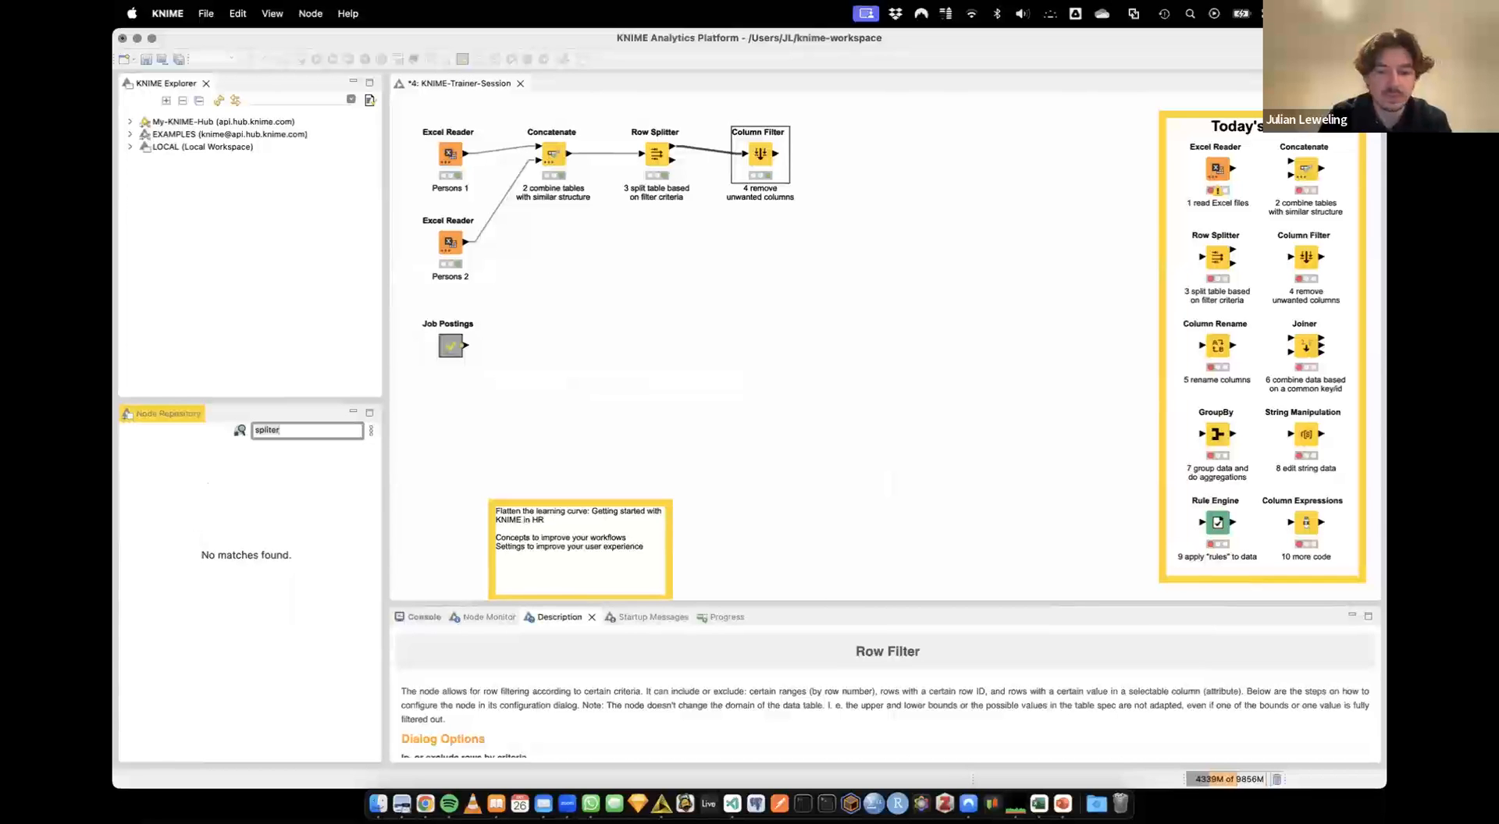
type("itter")
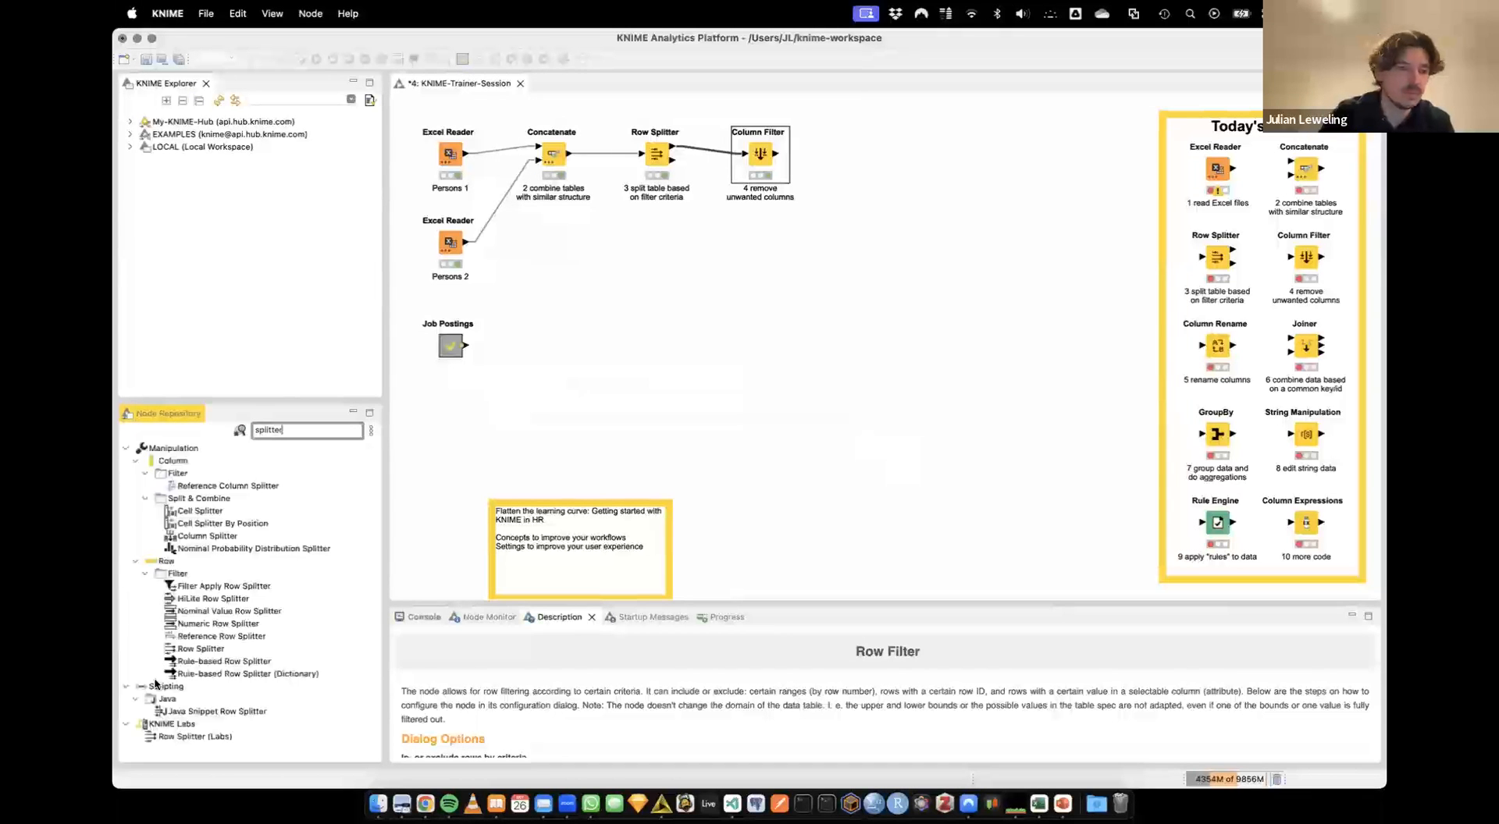
key("super+Left")
type("column")
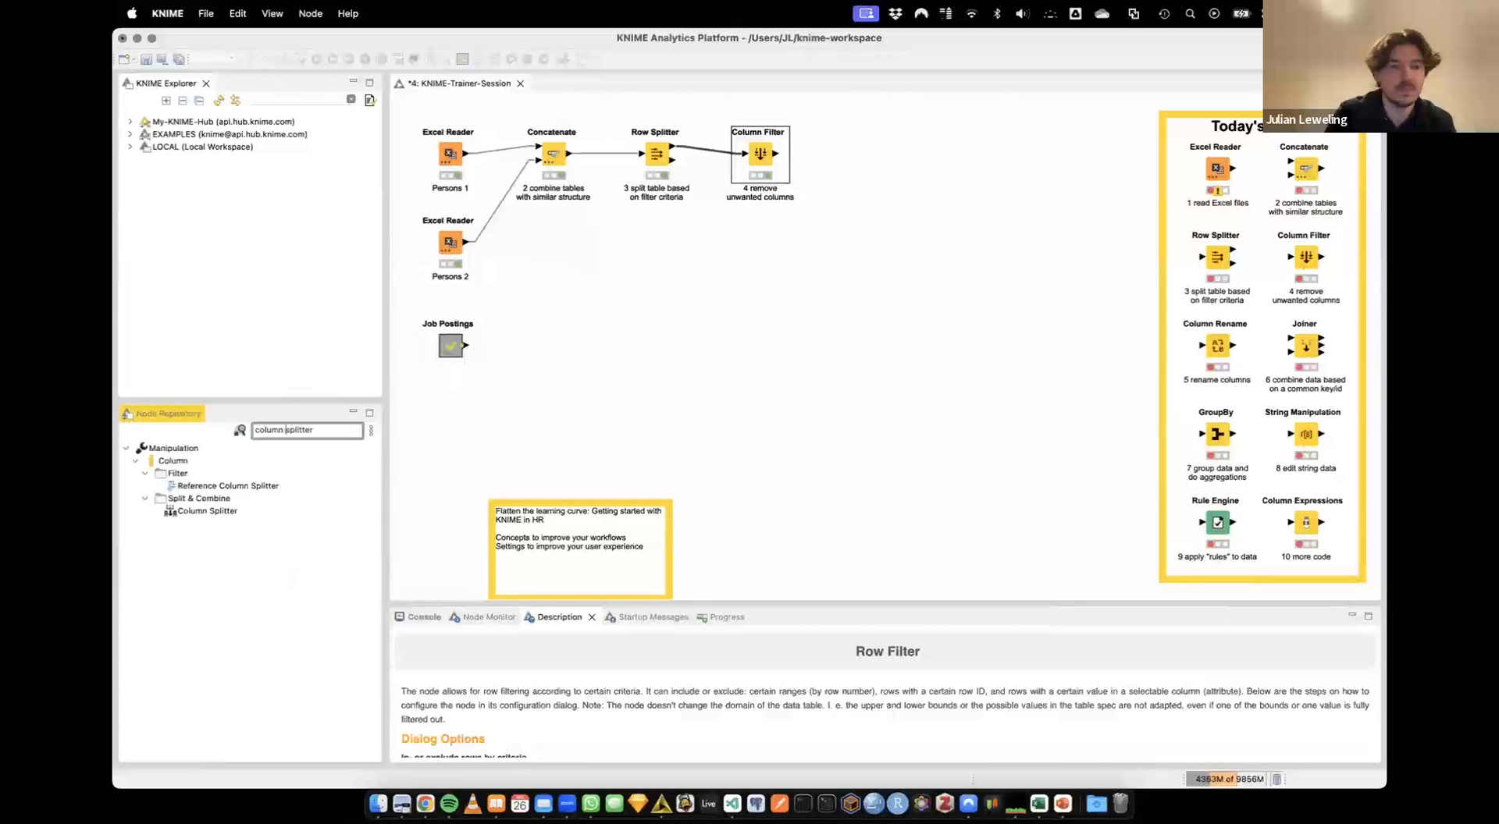
left_click_drag(203, 515, 788, 257)
Connect the Row Splitter's upper output to the Column Splitter and configure it to put is_test in the bottom partition
left_click_drag(673, 148, 760, 259)
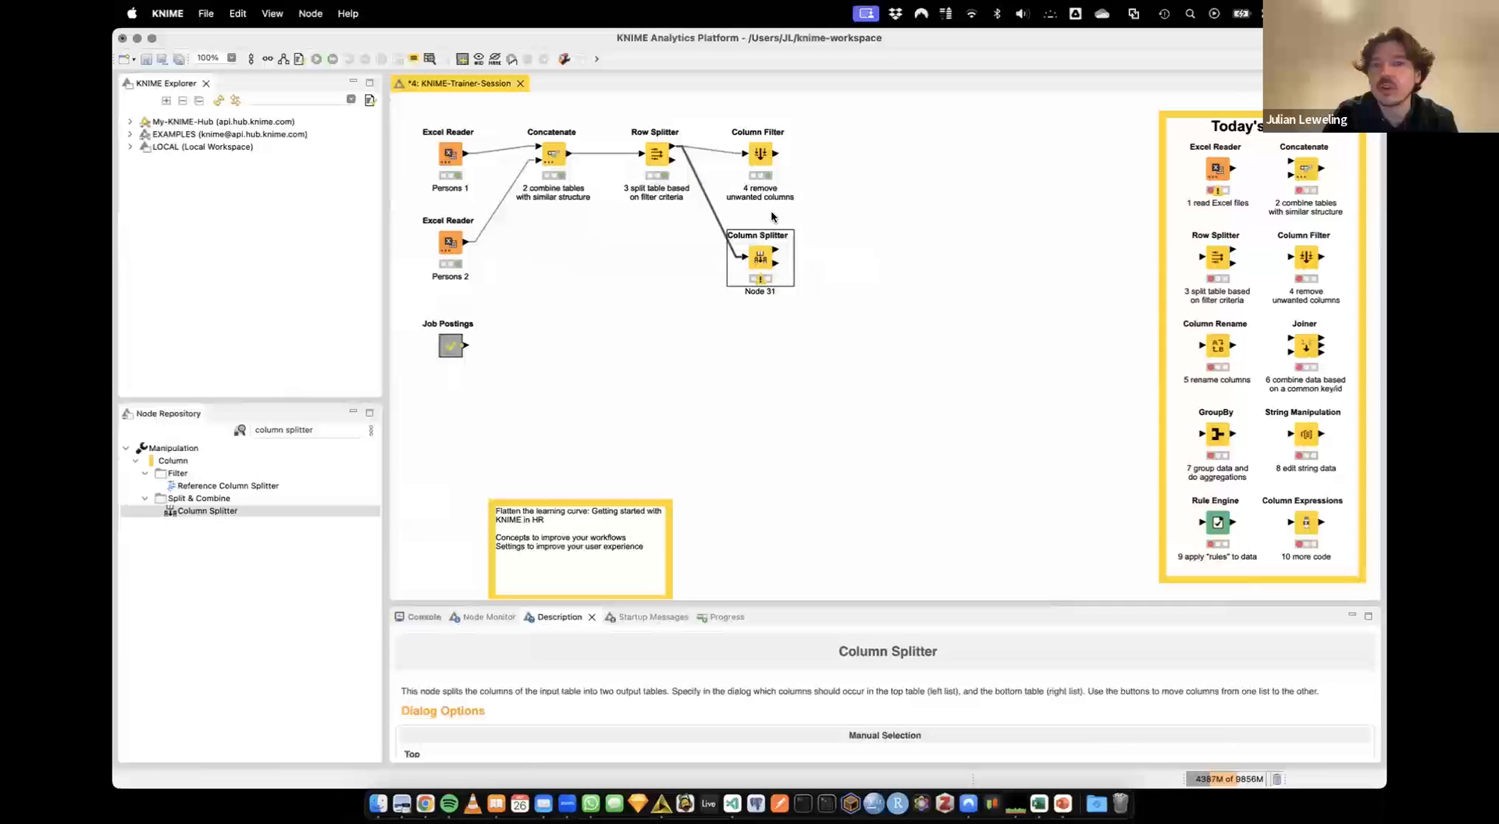
double_click(761, 264)
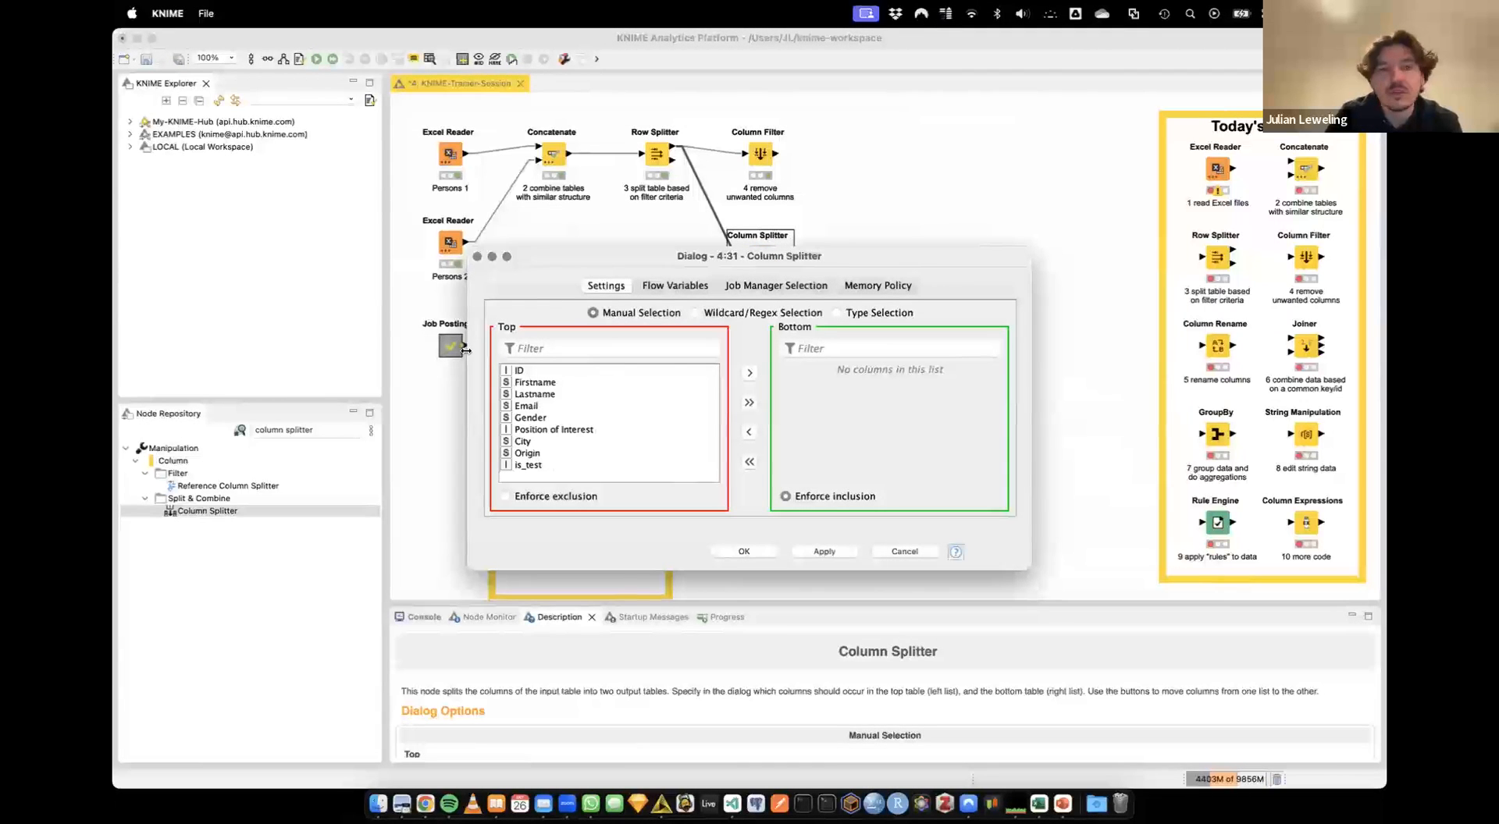
left_click(522, 465)
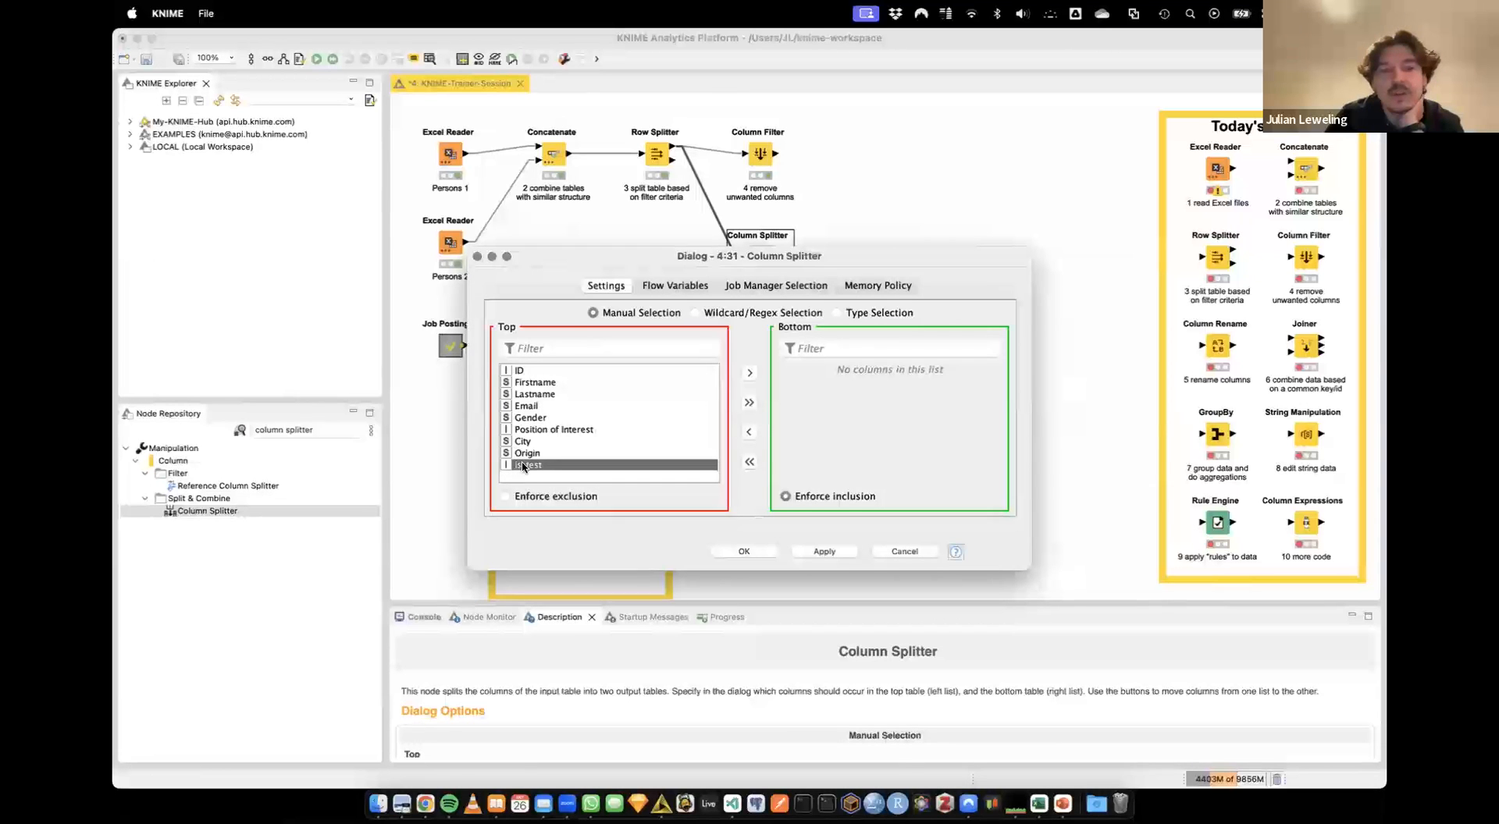
left_click(750, 373)
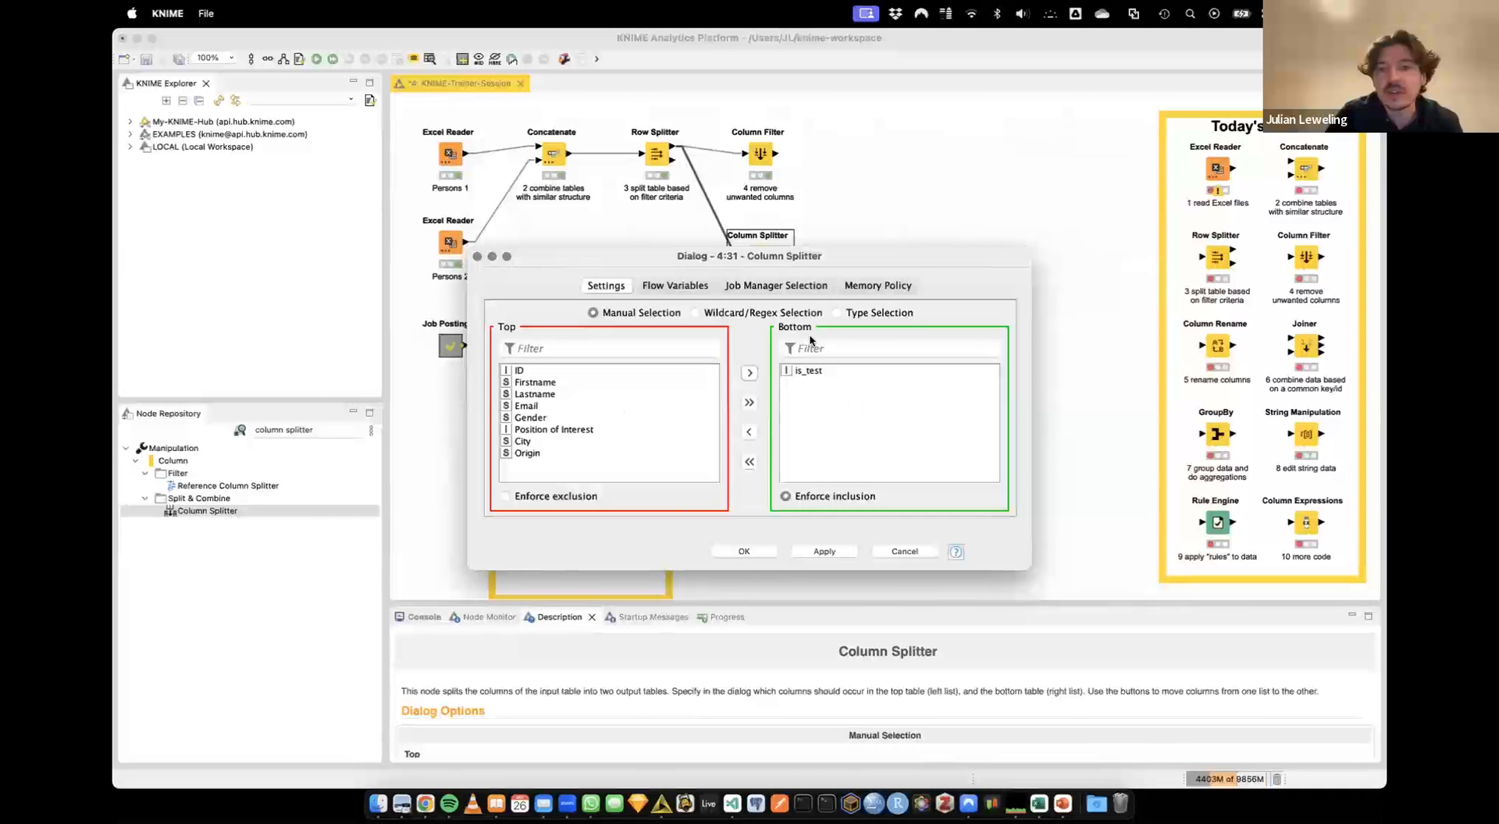
left_click(756, 552)
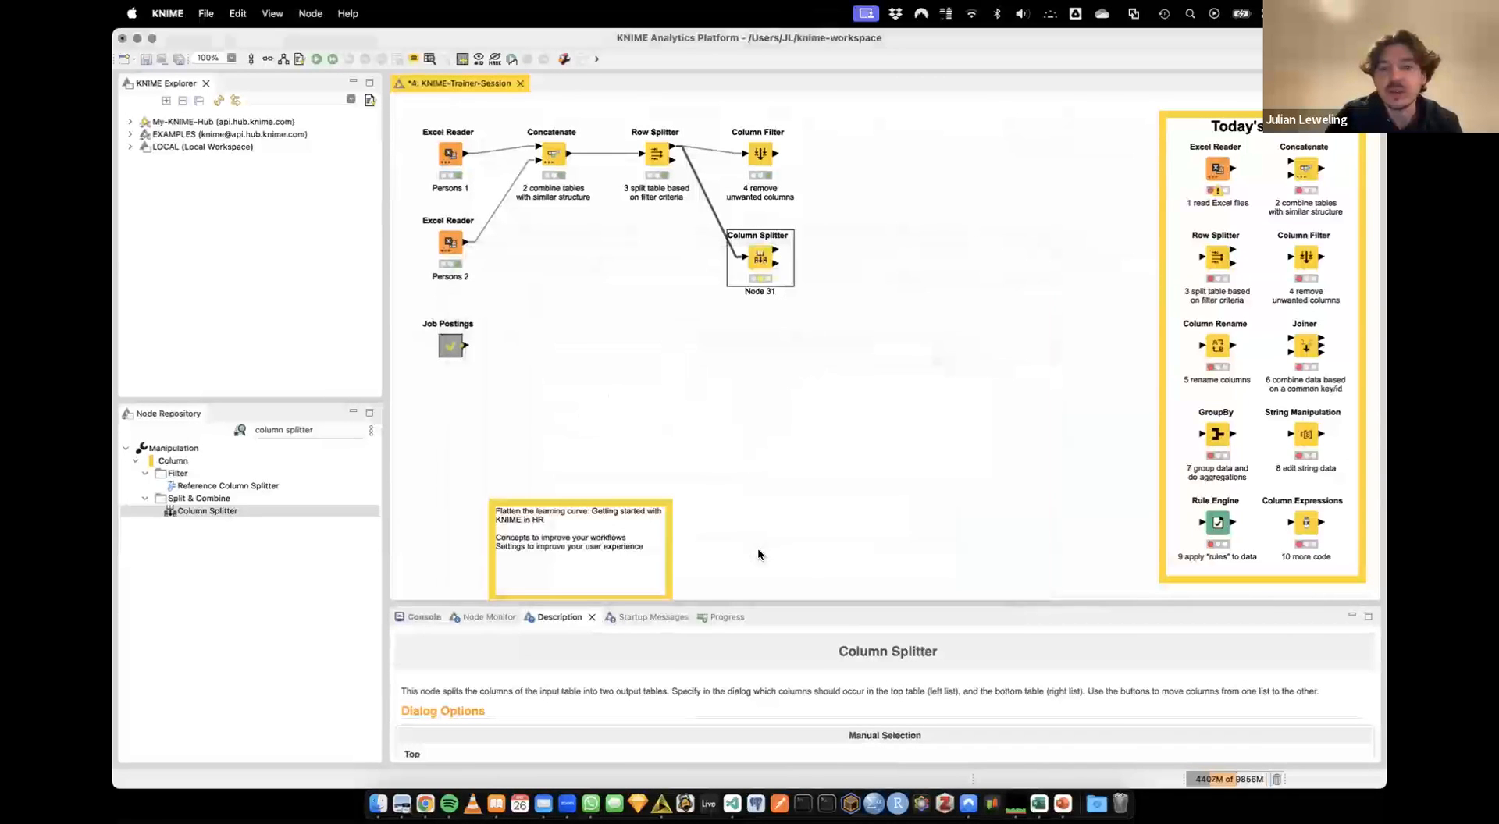
View the Column Splitter's bottom partition table and close it
right_click(768, 264)
left_click(823, 629)
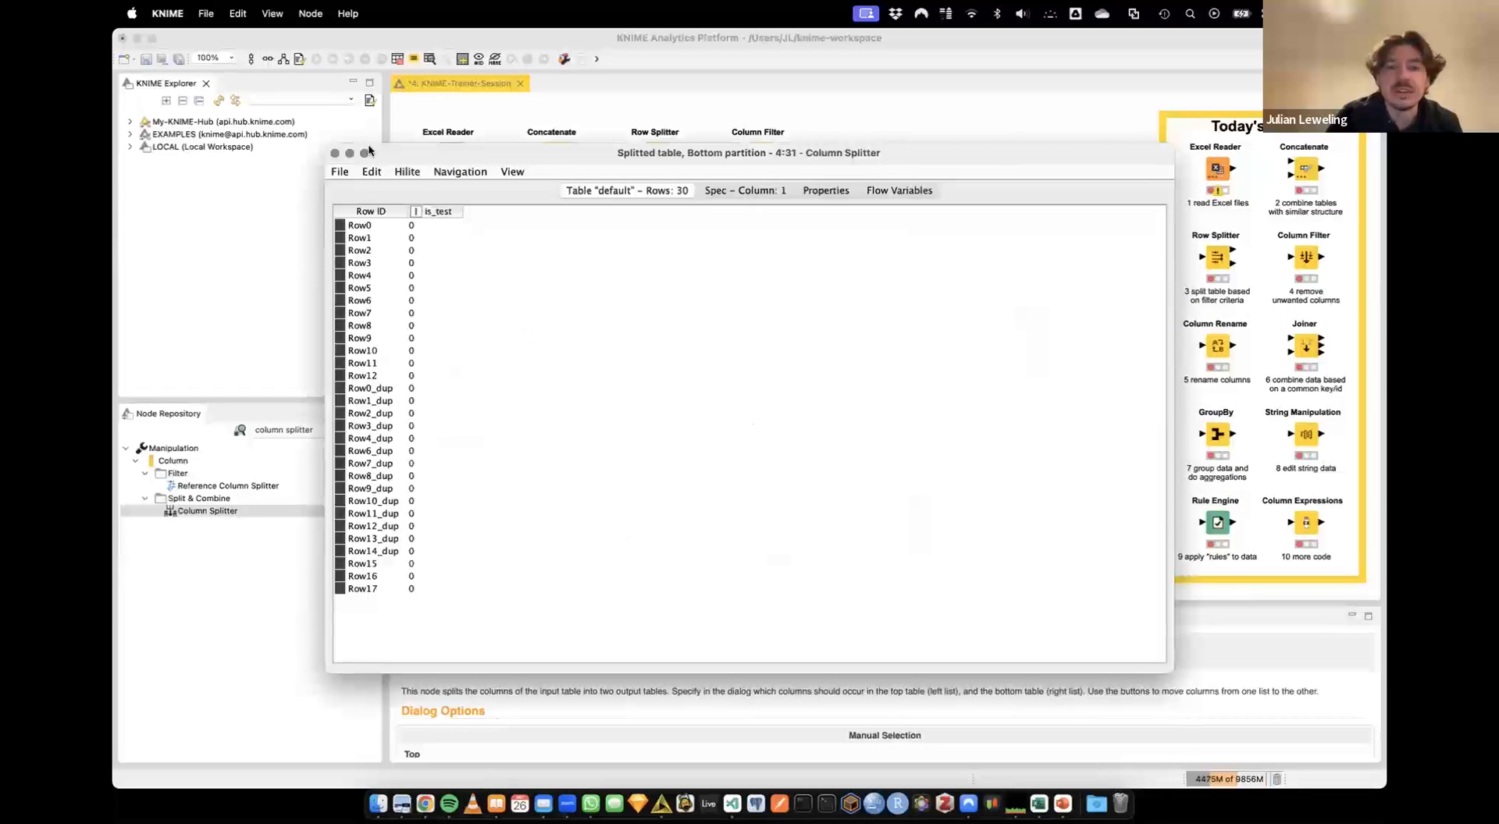
left_click(335, 153)
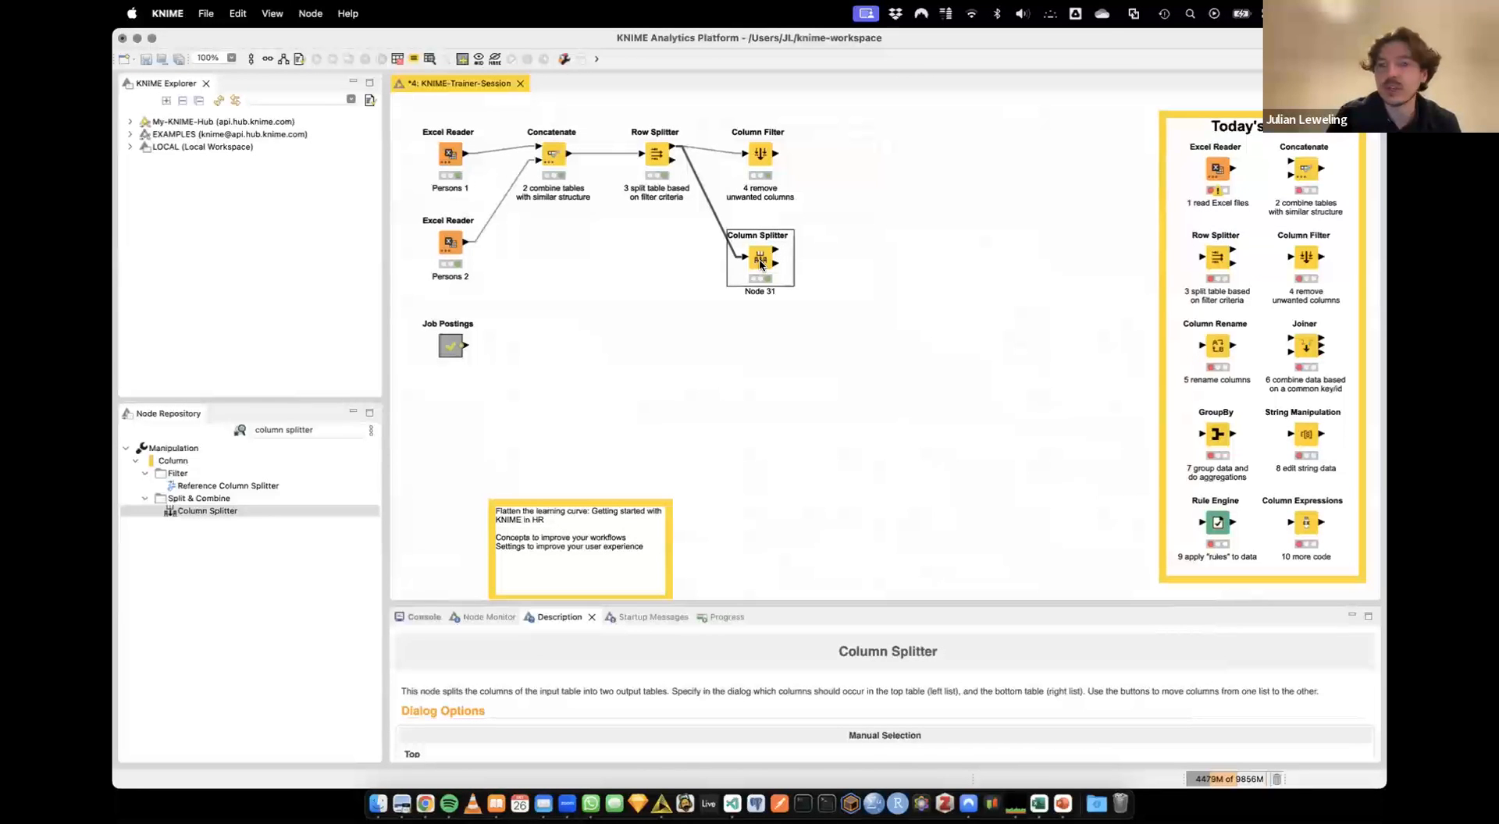
Delete the Column Splitter node and save the workflow
key("Delete")
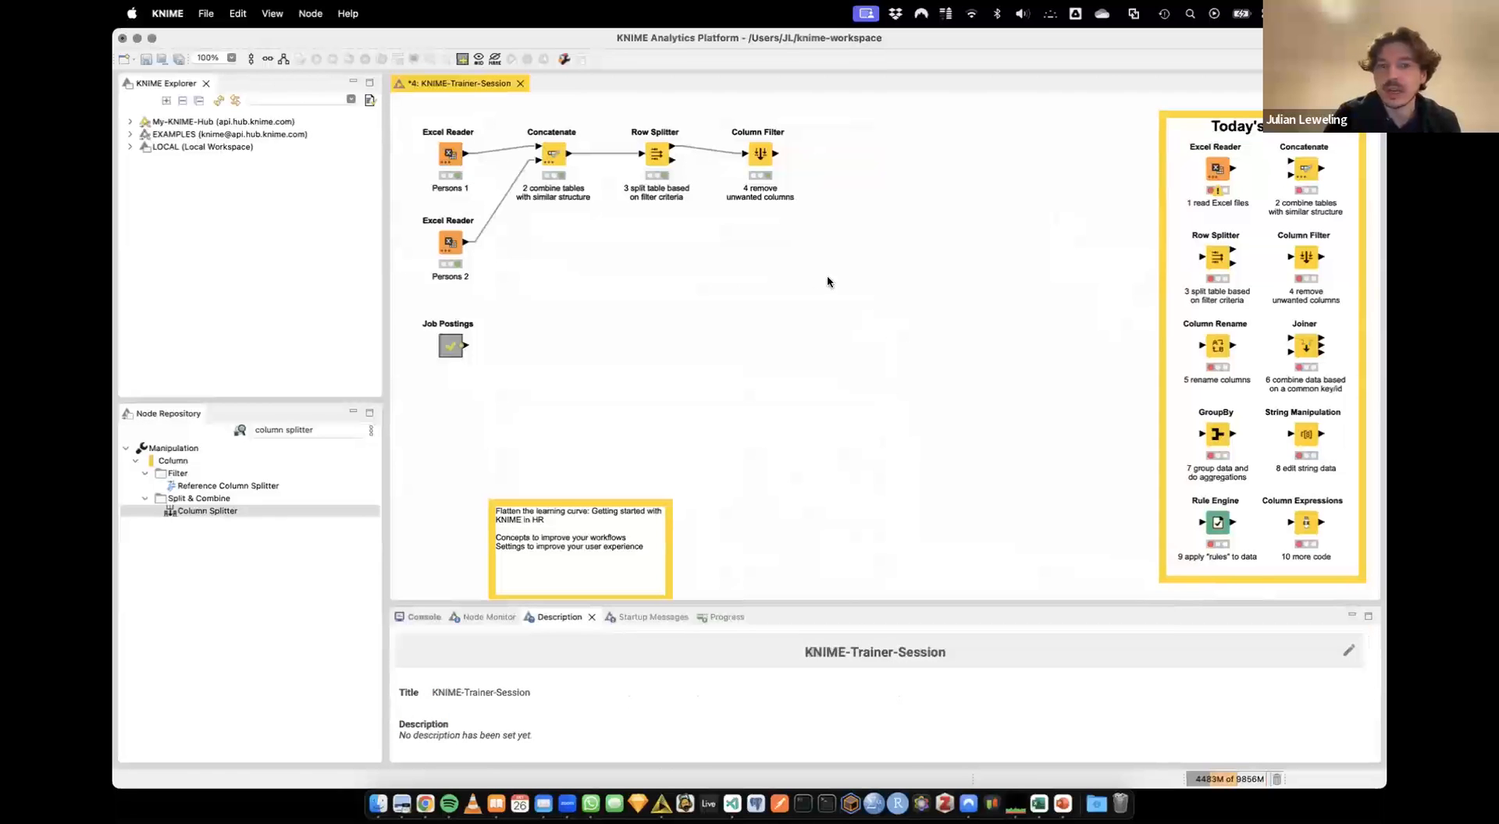
key("super+s")
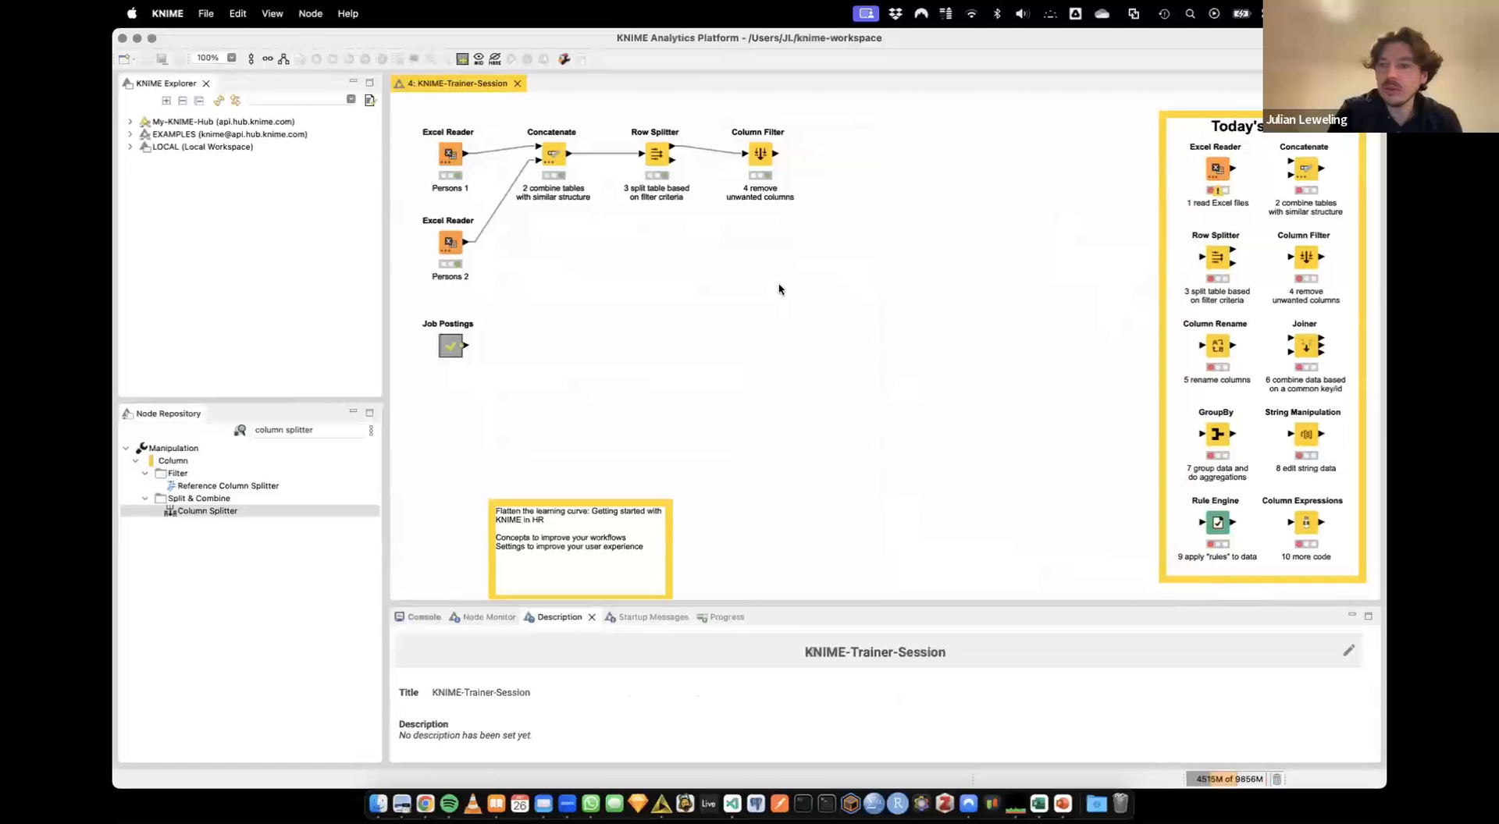
Copy the Column Rename node from the template nodes, place it after the Column Filter and connect the Column Filter's output to it
left_click(1218, 348)
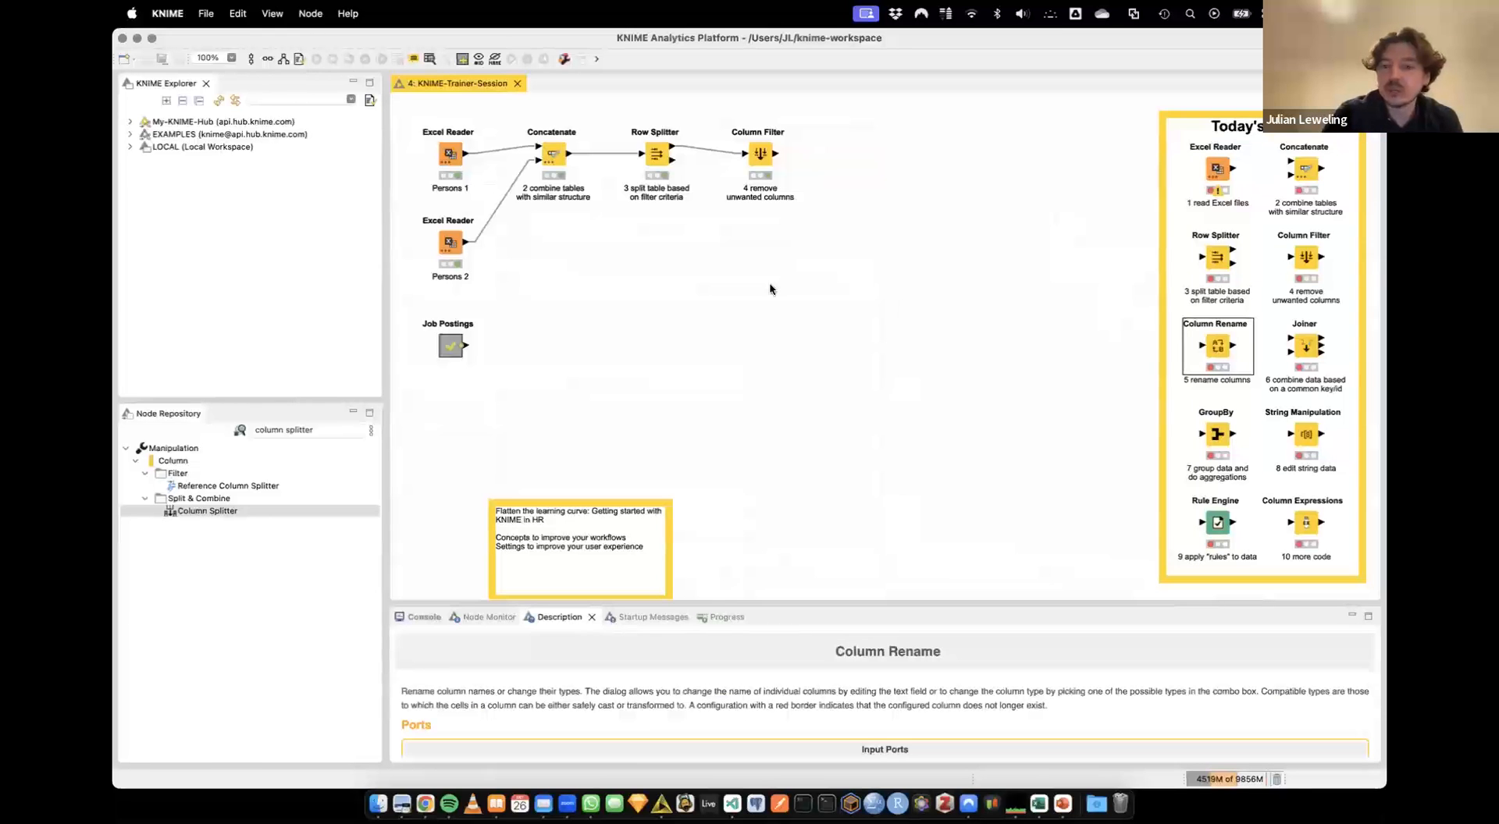
right_click(677, 268)
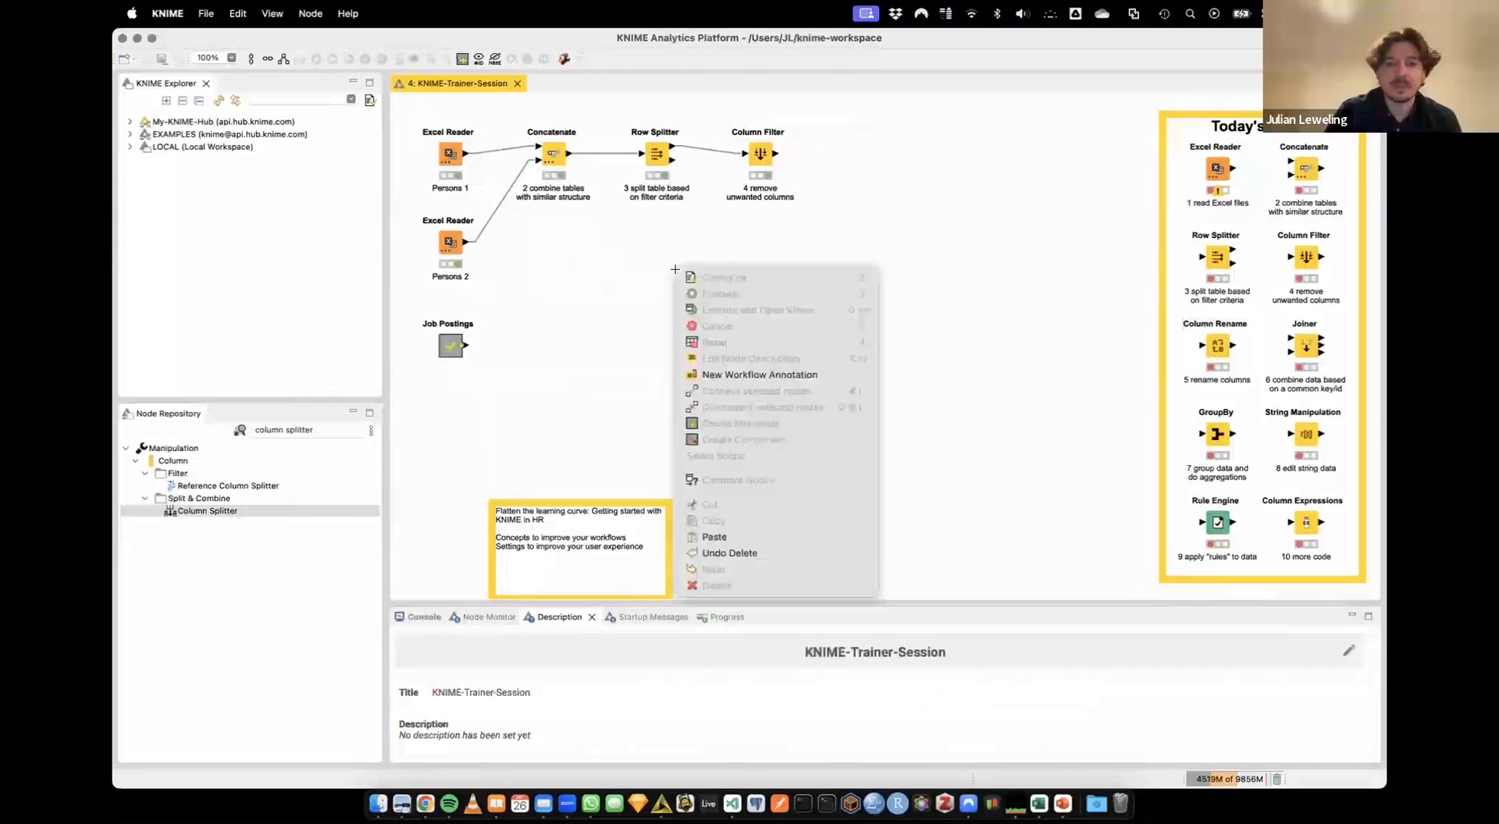
left_click(747, 543)
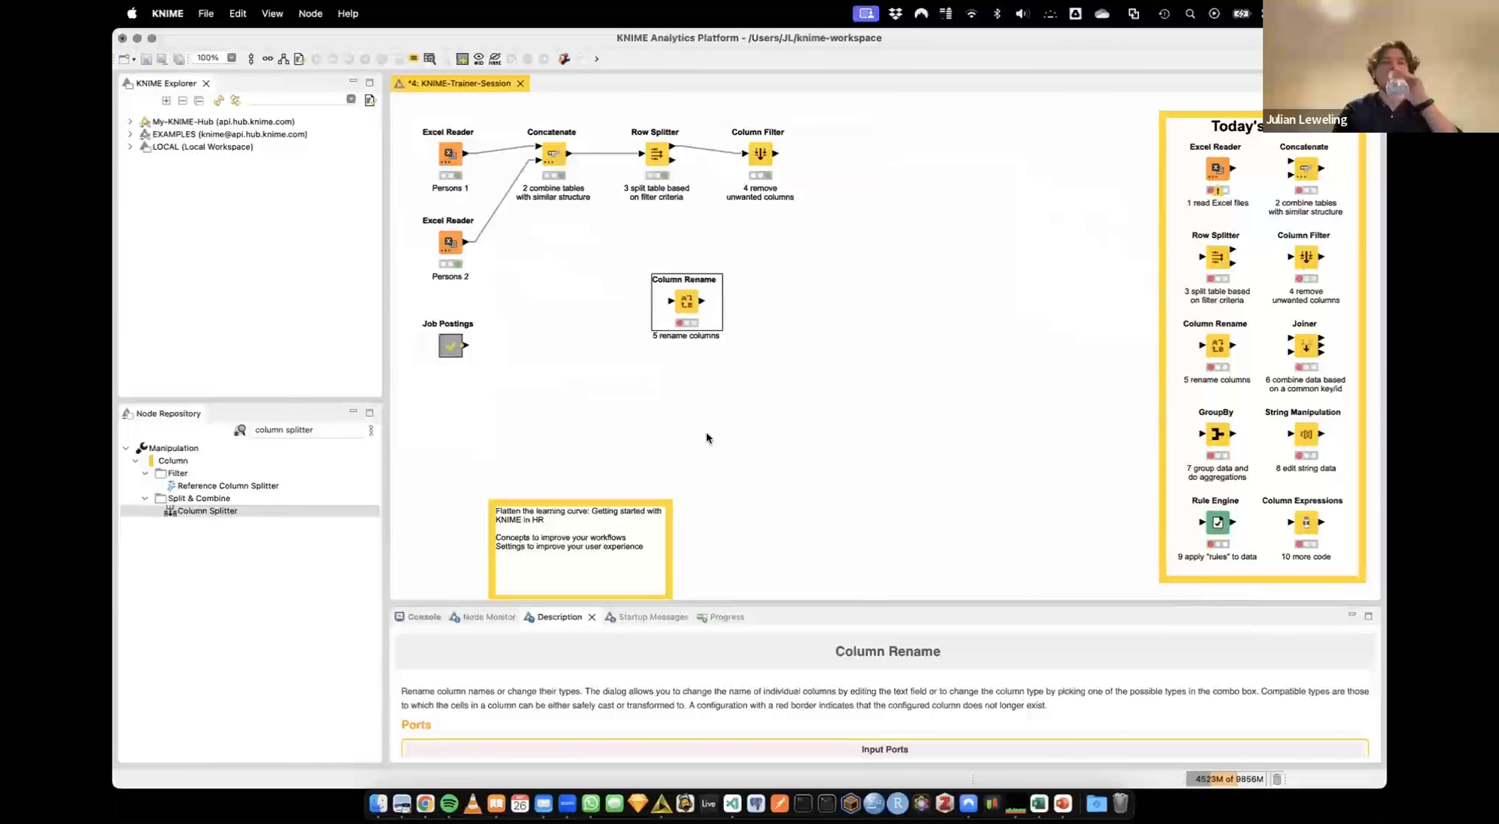
left_click_drag(685, 309, 849, 154)
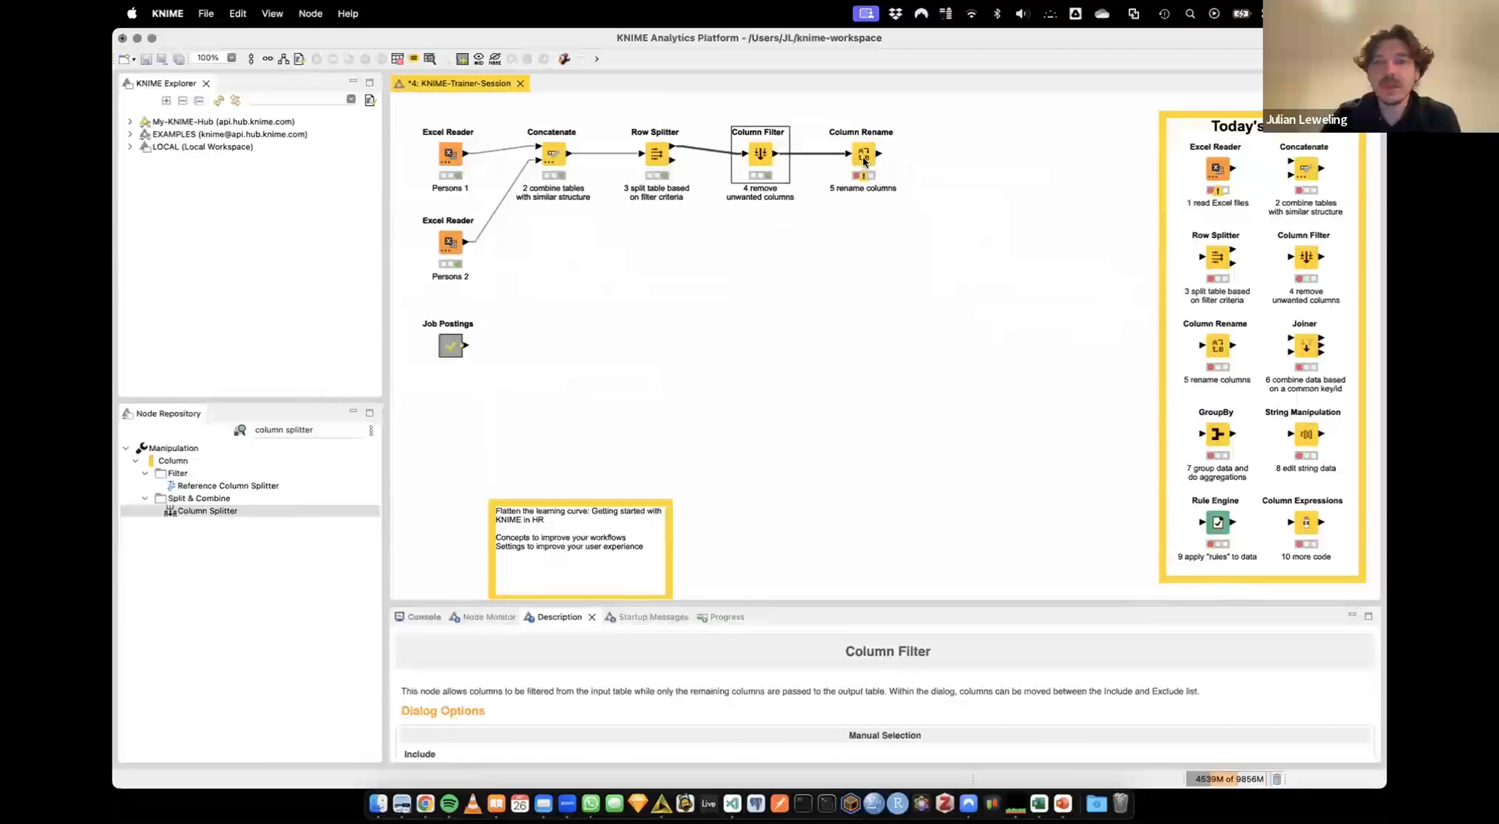
left_click(863, 161)
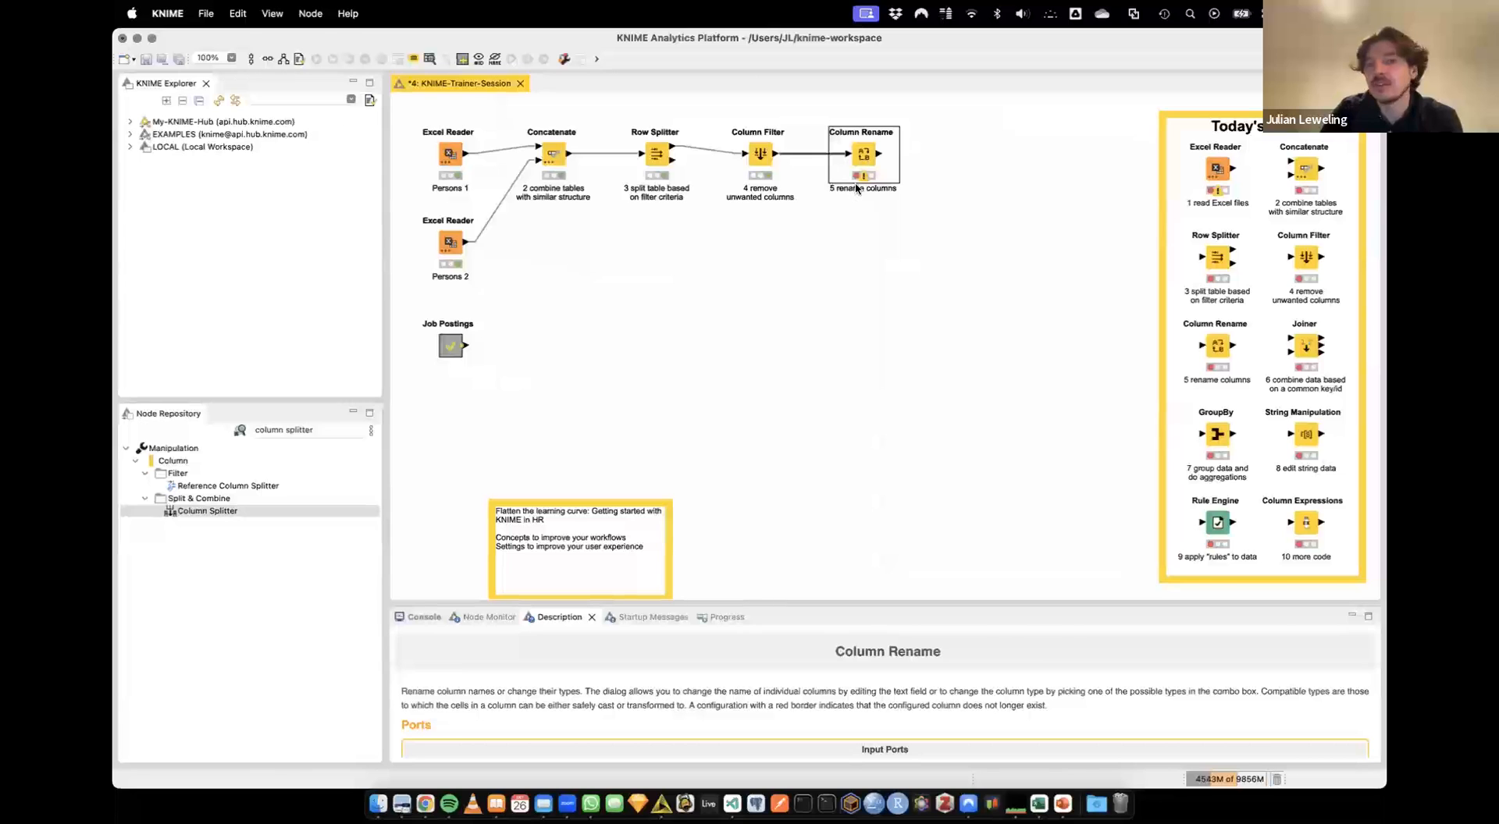
Examine the Origin column in the Column Filter's Filtered table and close the table
right_click(759, 156)
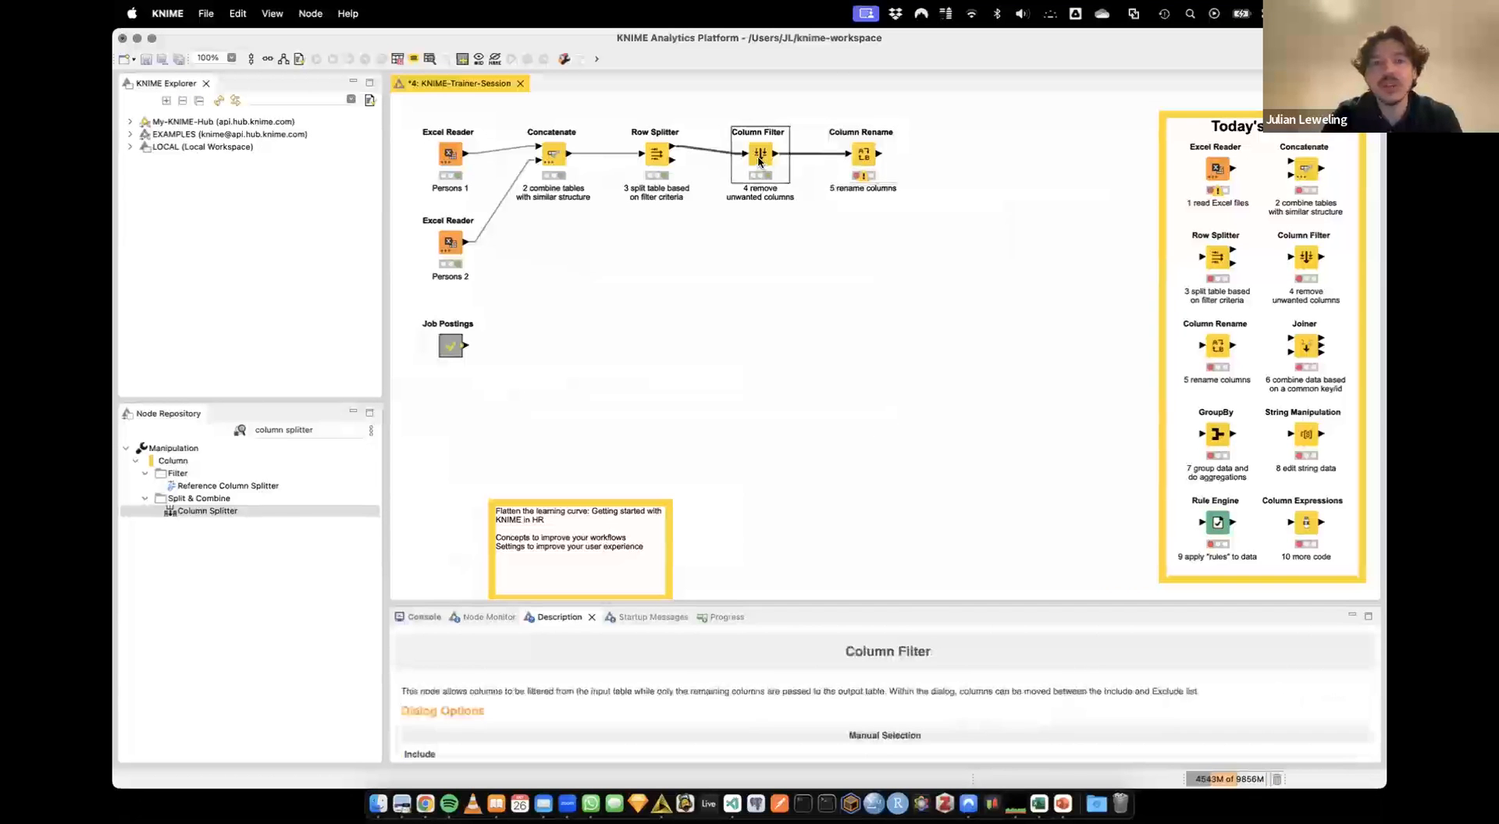
left_click(803, 507)
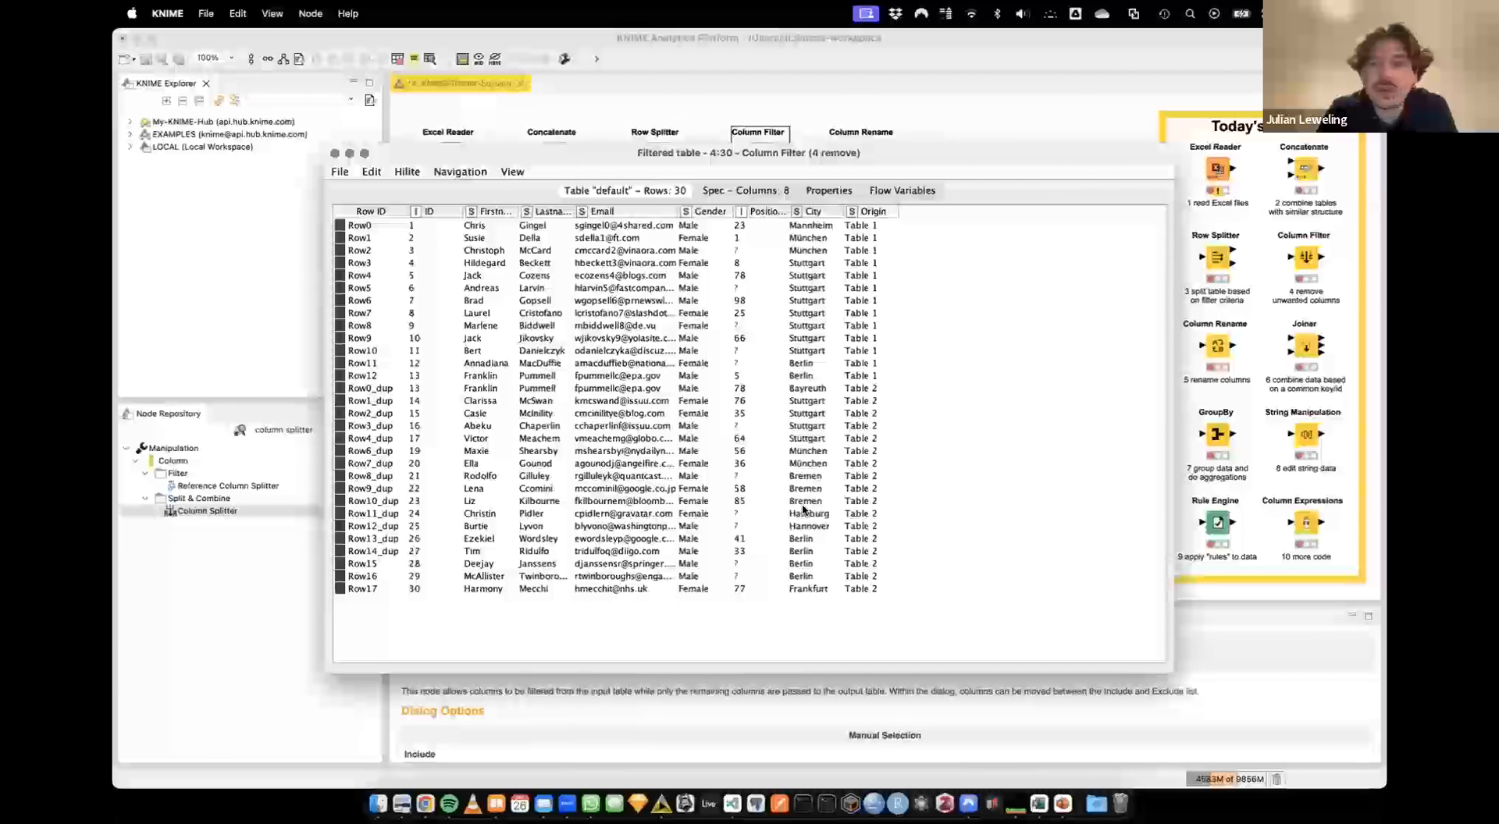
left_click(874, 212)
left_click(864, 224)
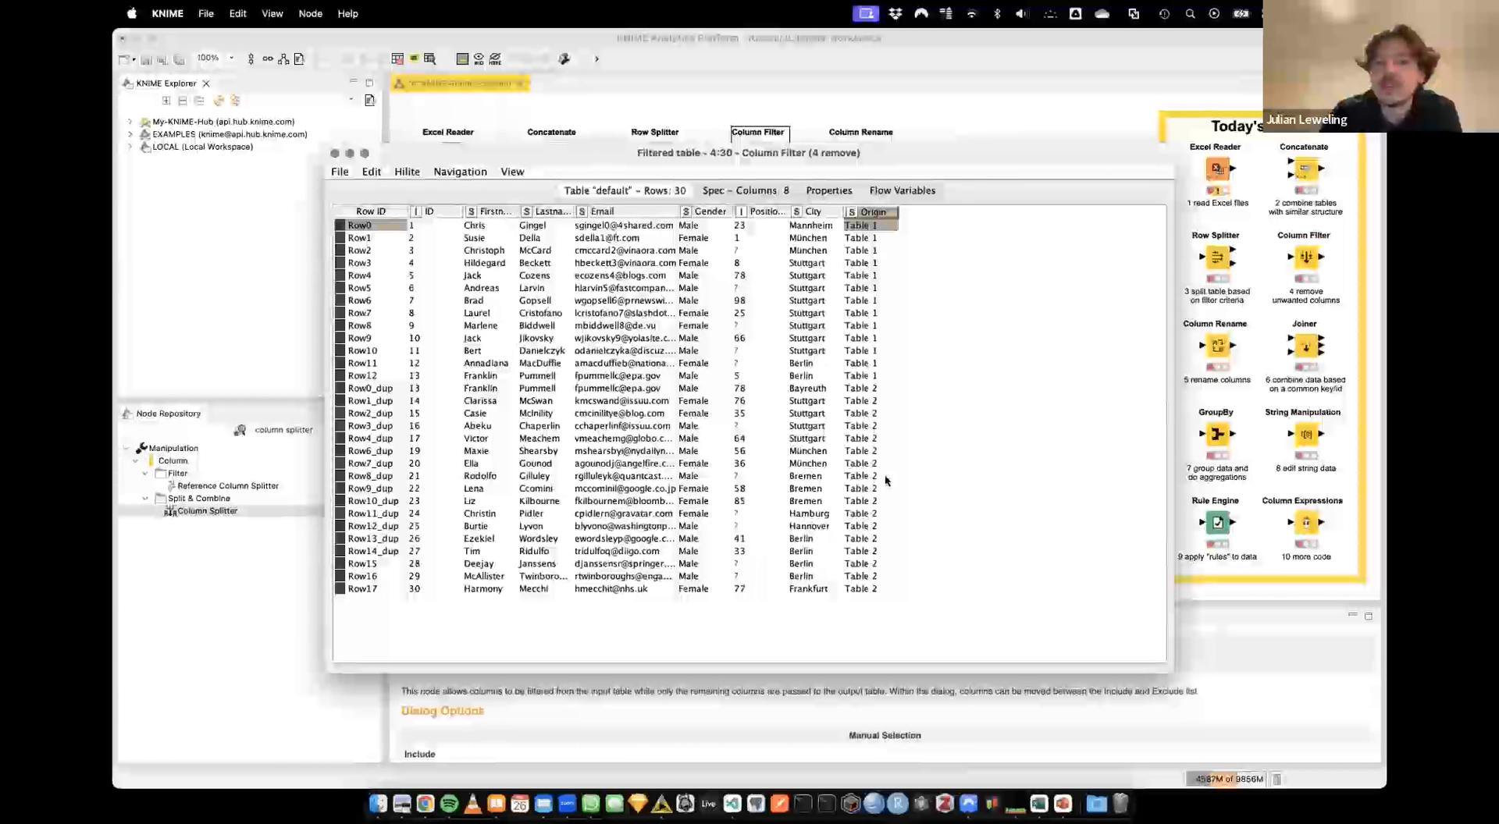
left_click(335, 153)
Configure the Column Rename node to rename the Origin column to Source
double_click(863, 156)
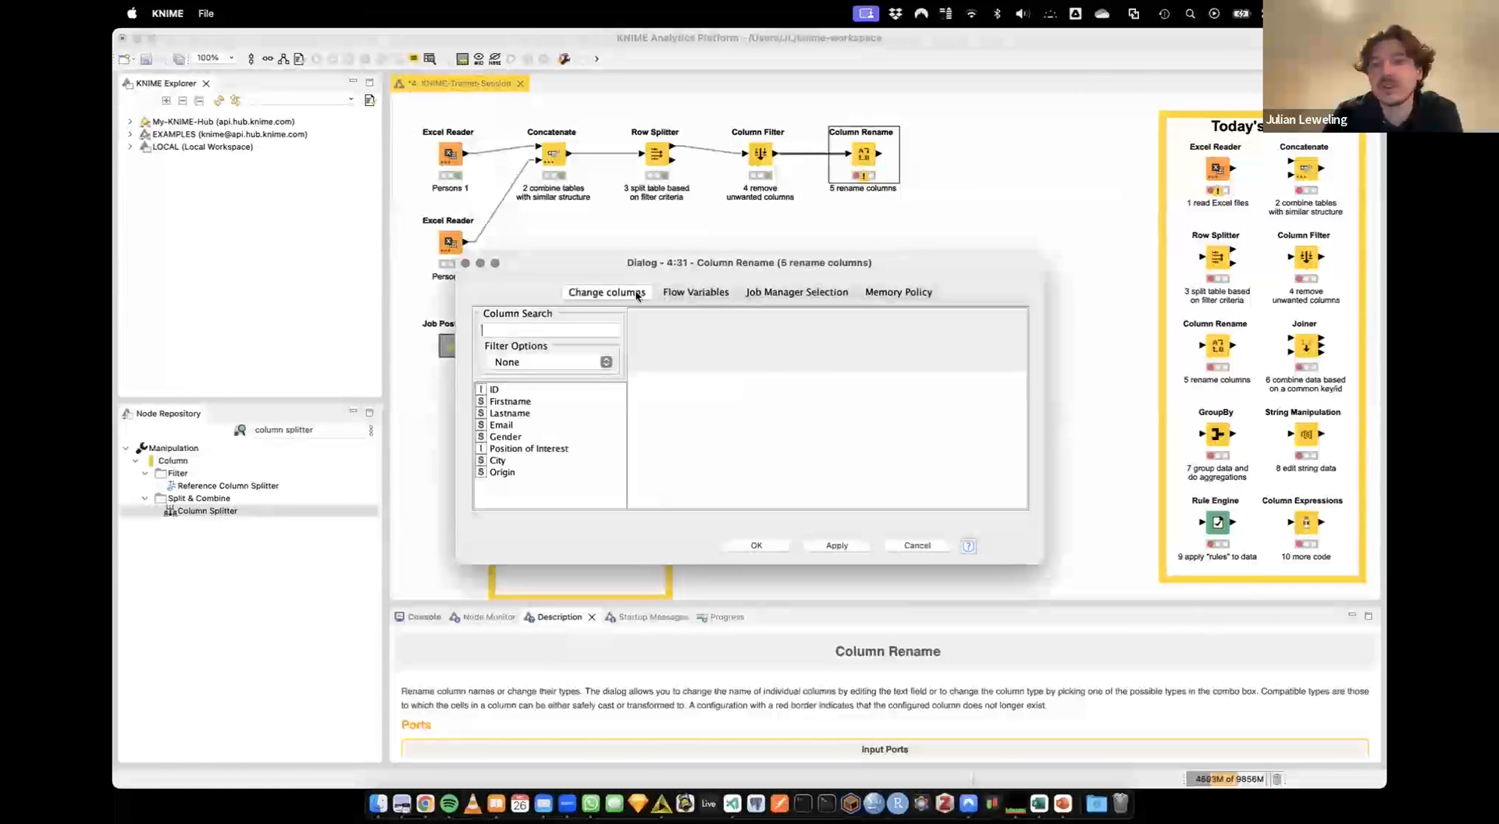
double_click(503, 474)
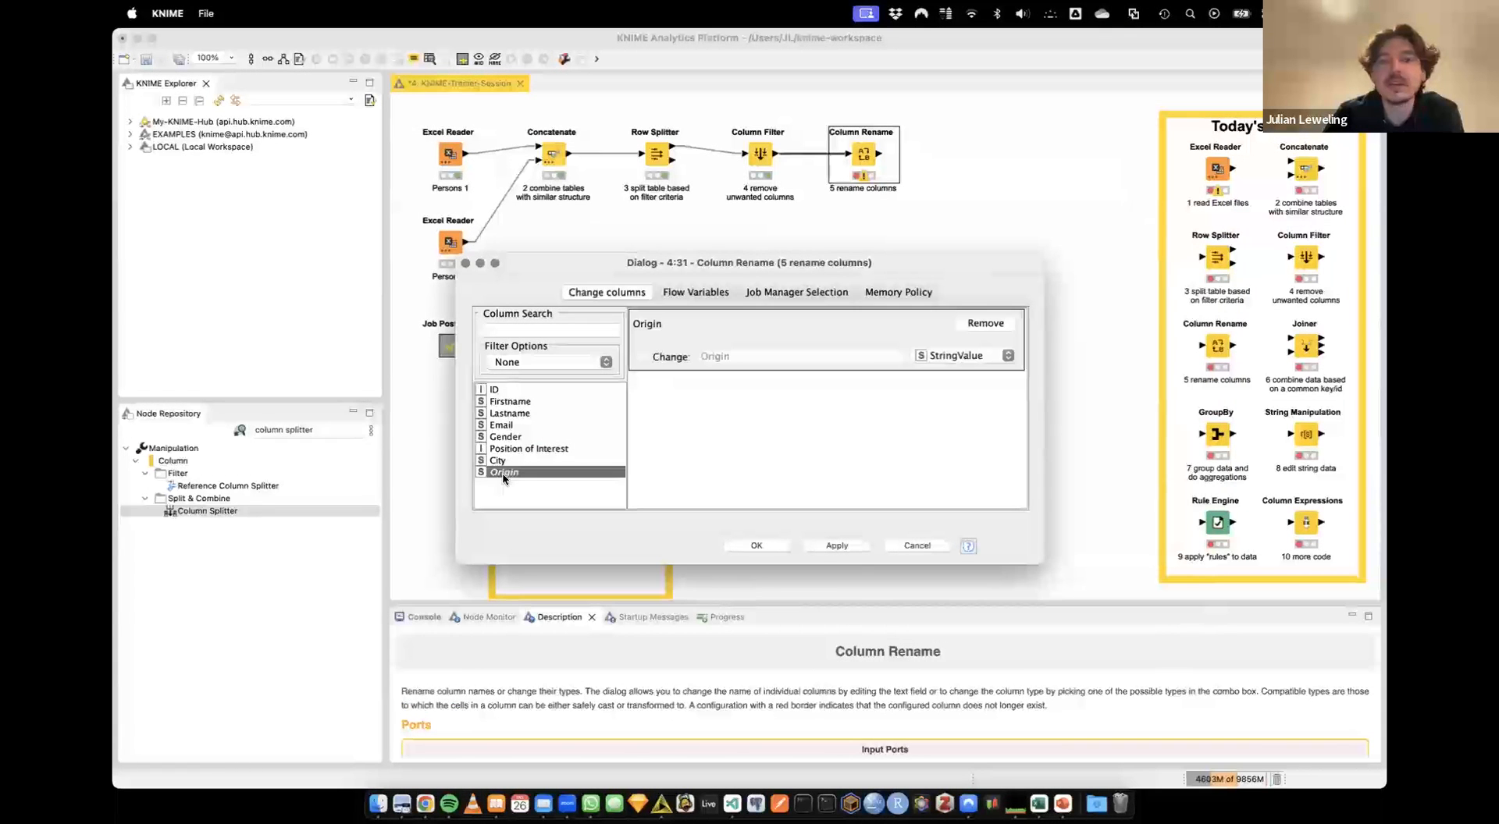
left_click(642, 357)
double_click(733, 356)
type("Source")
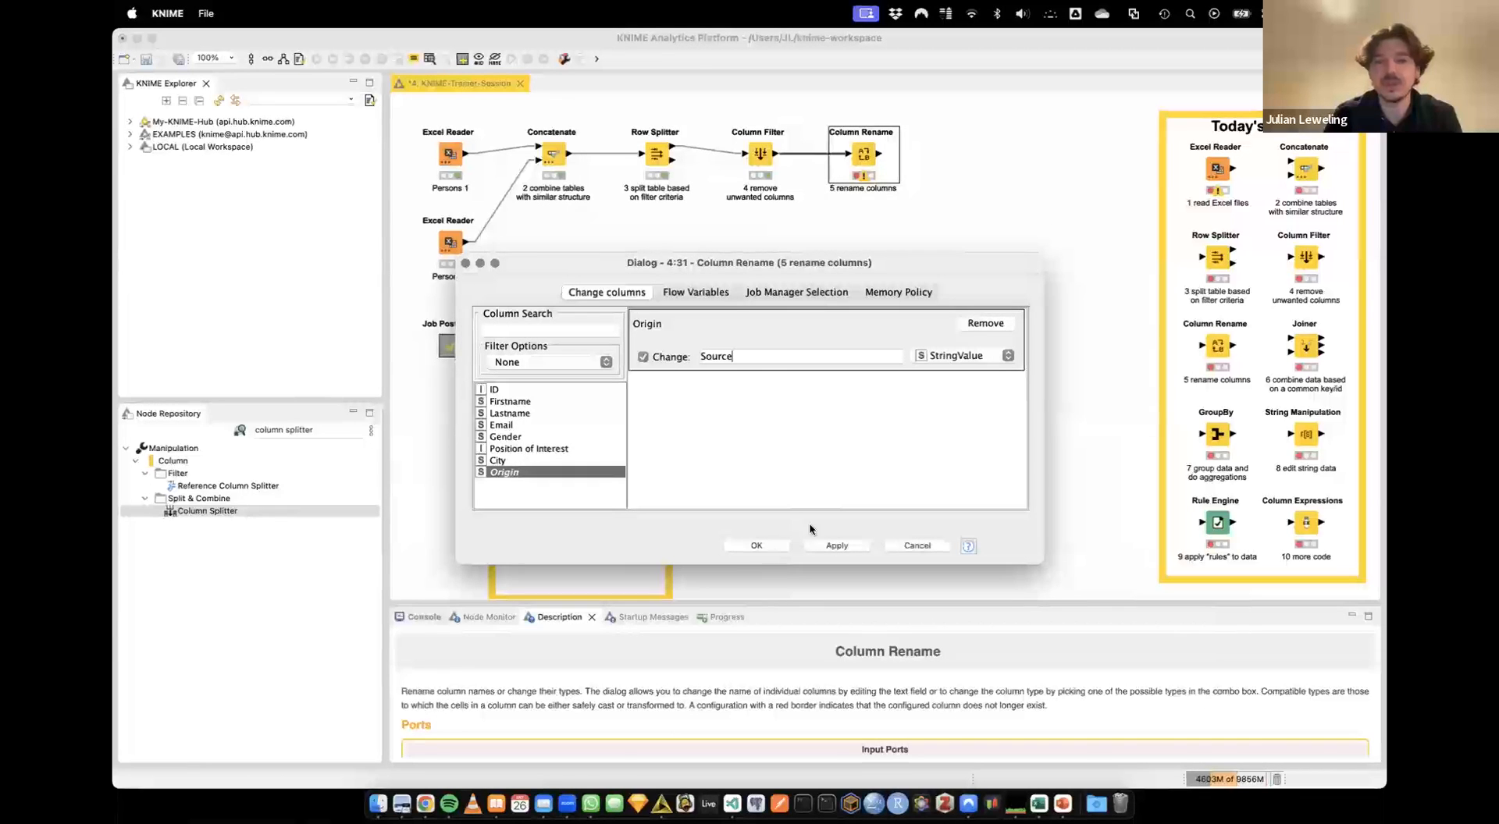
Try the NominalValue type for the Origin column and set it back to StringValue
left_click(1000, 358)
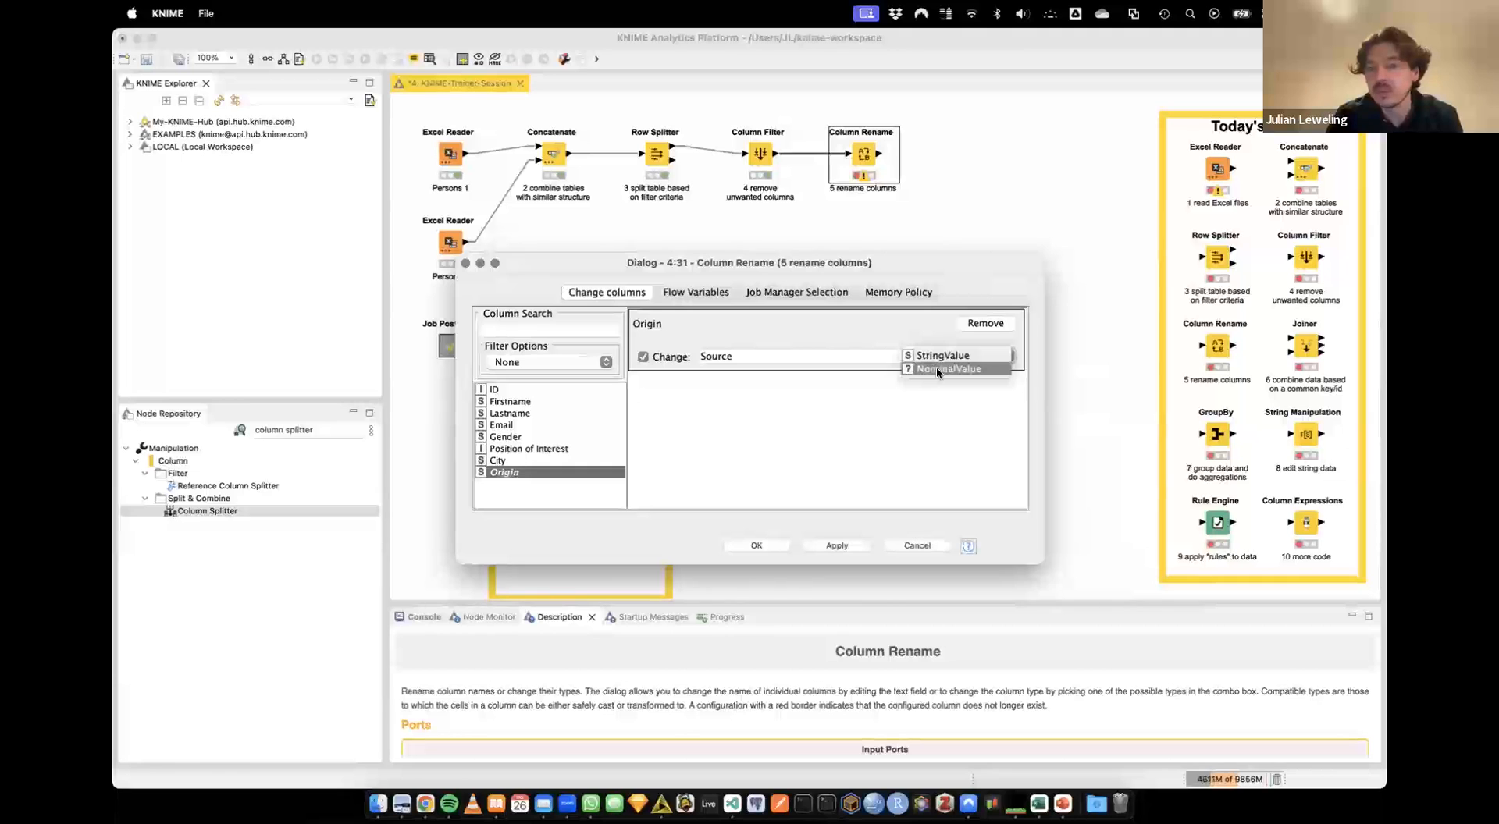
left_click(937, 370)
left_click(1011, 359)
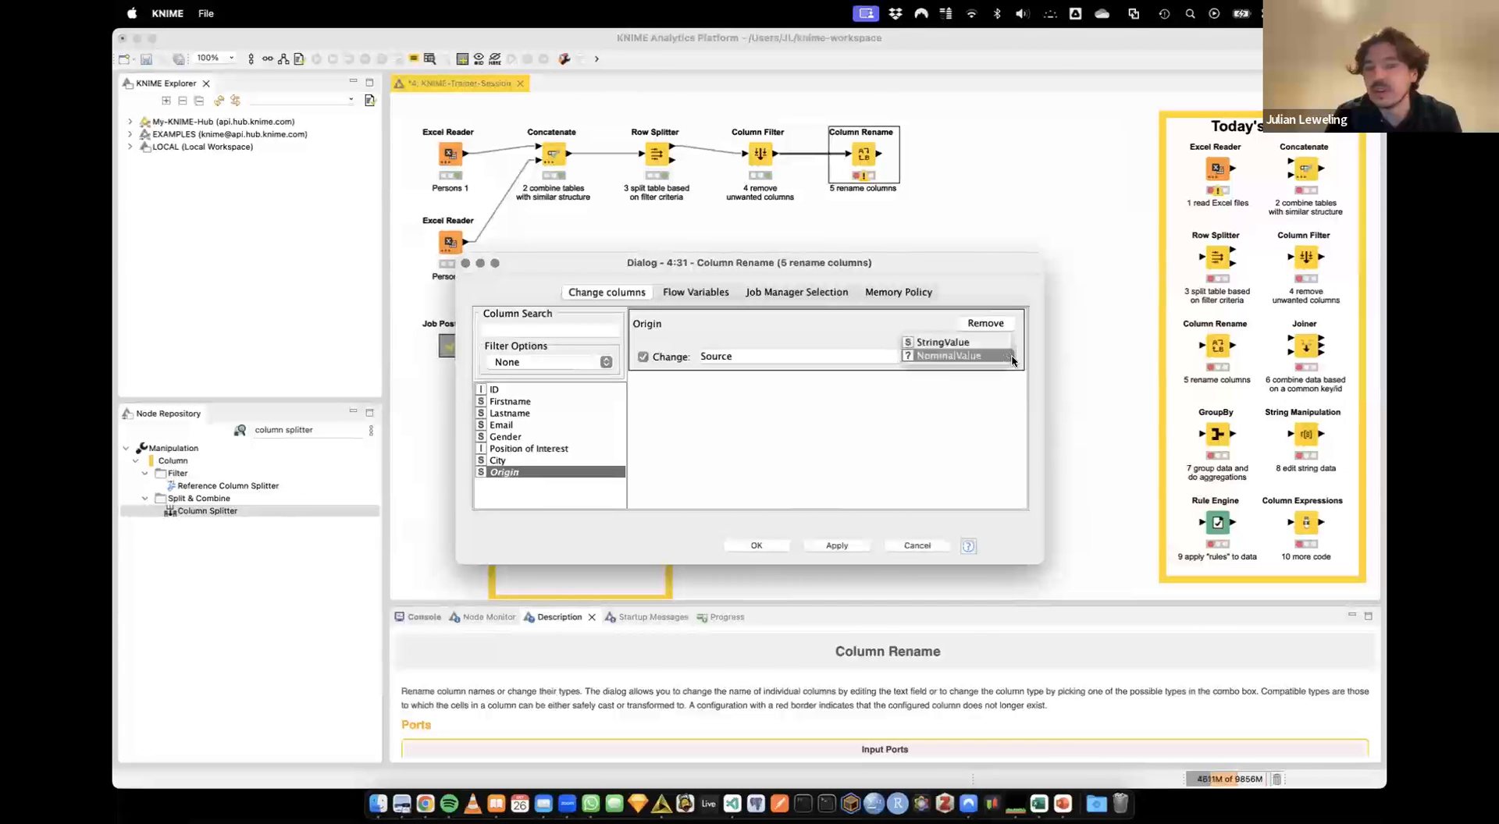
left_click(933, 342)
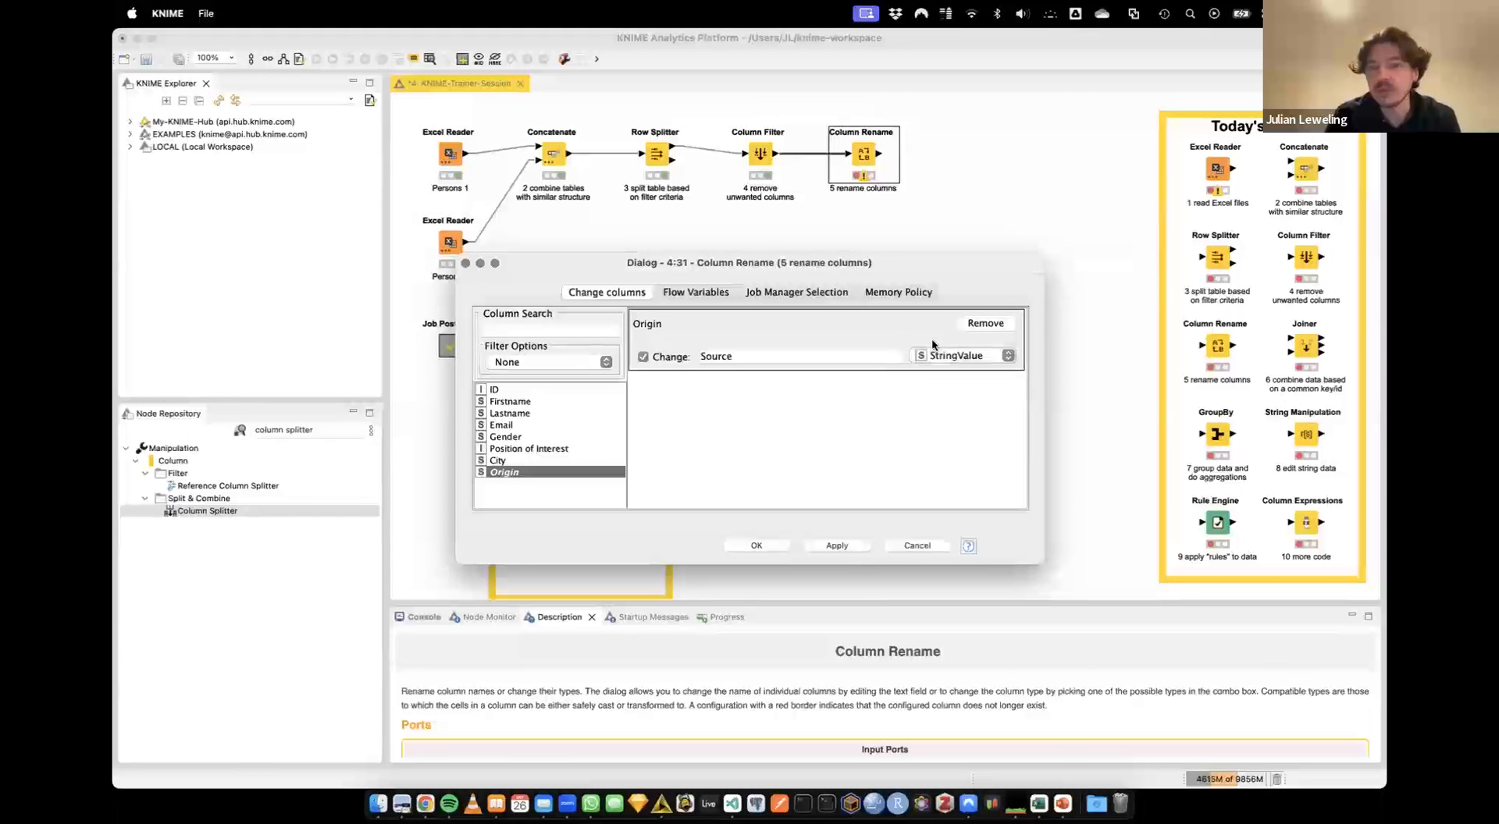
Add the ID column to the changes to review its available data types, and remove the entry again
left_click(497, 390)
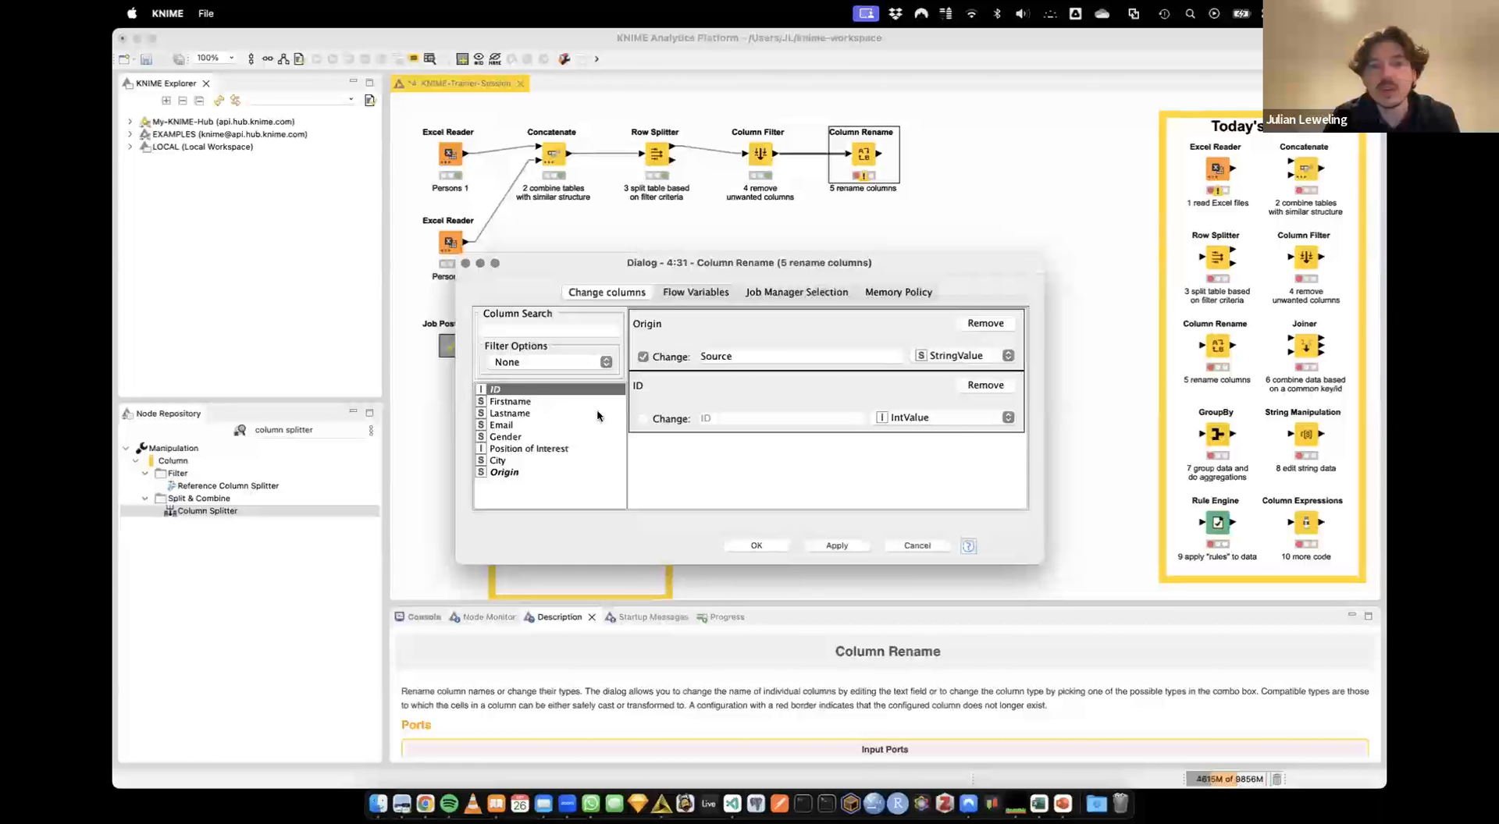
left_click(673, 422)
left_click(954, 418)
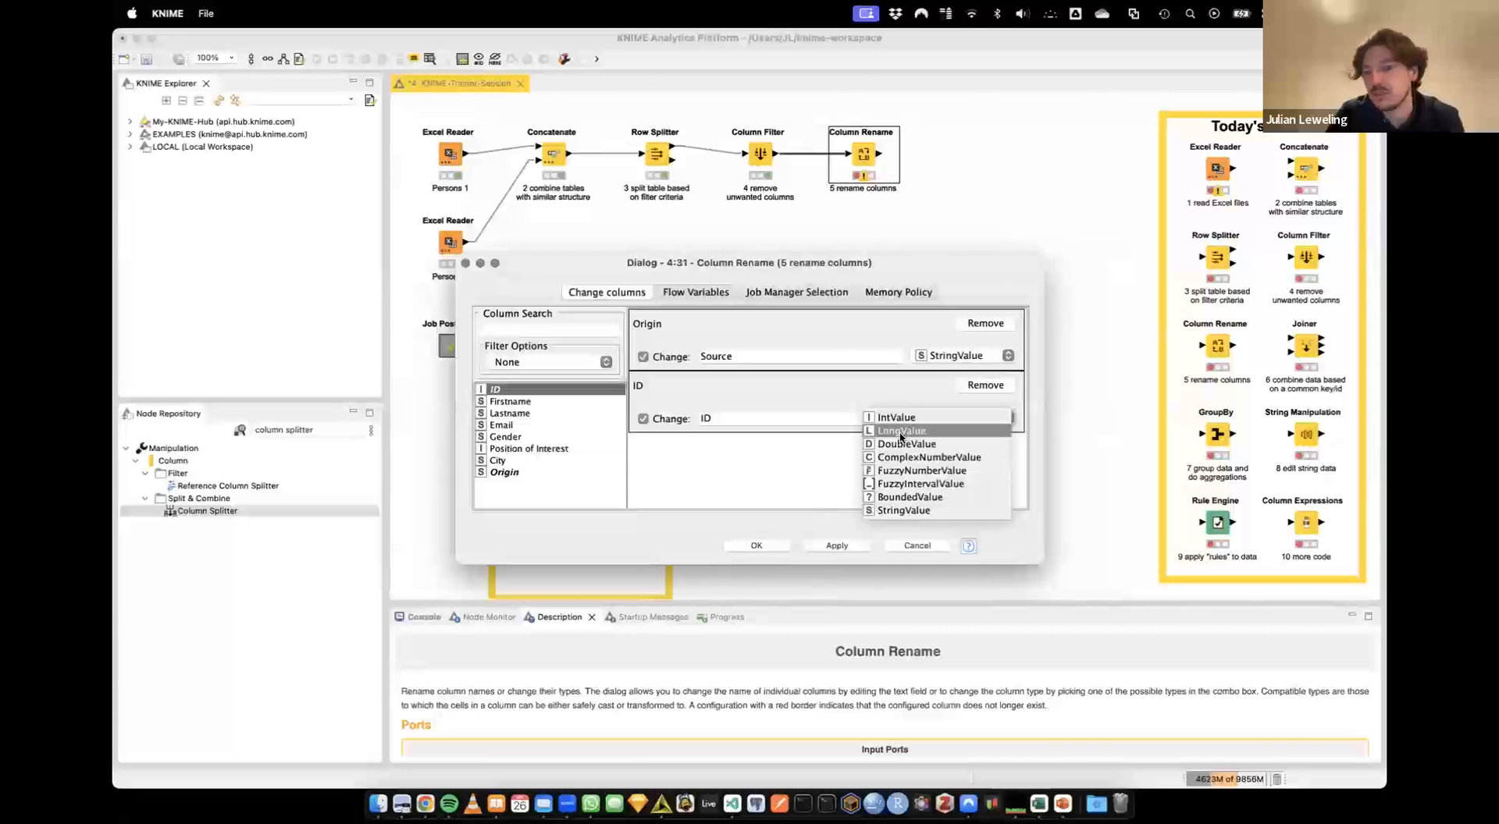
left_click(827, 447)
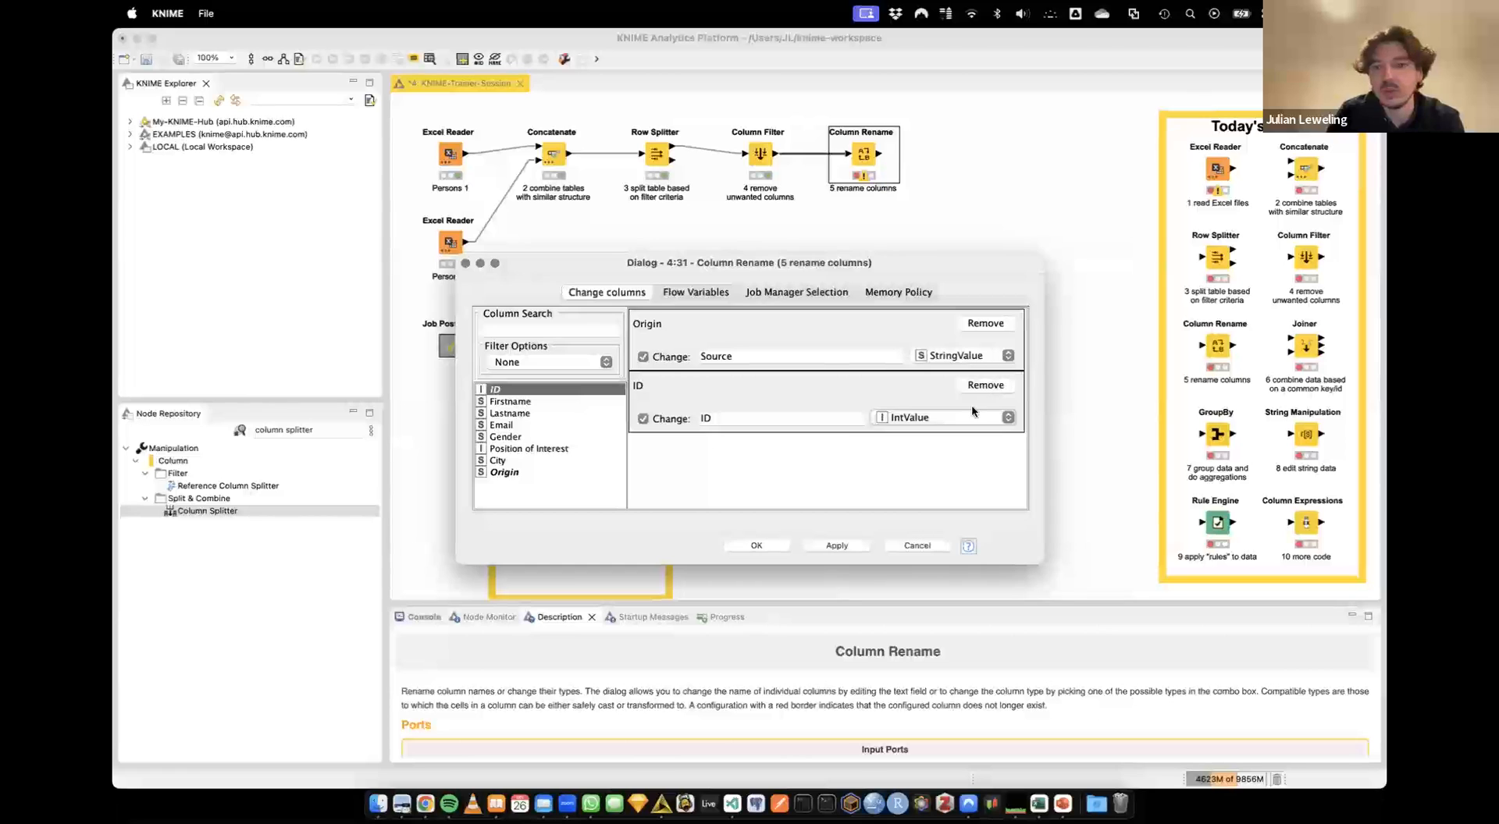
left_click(1006, 418)
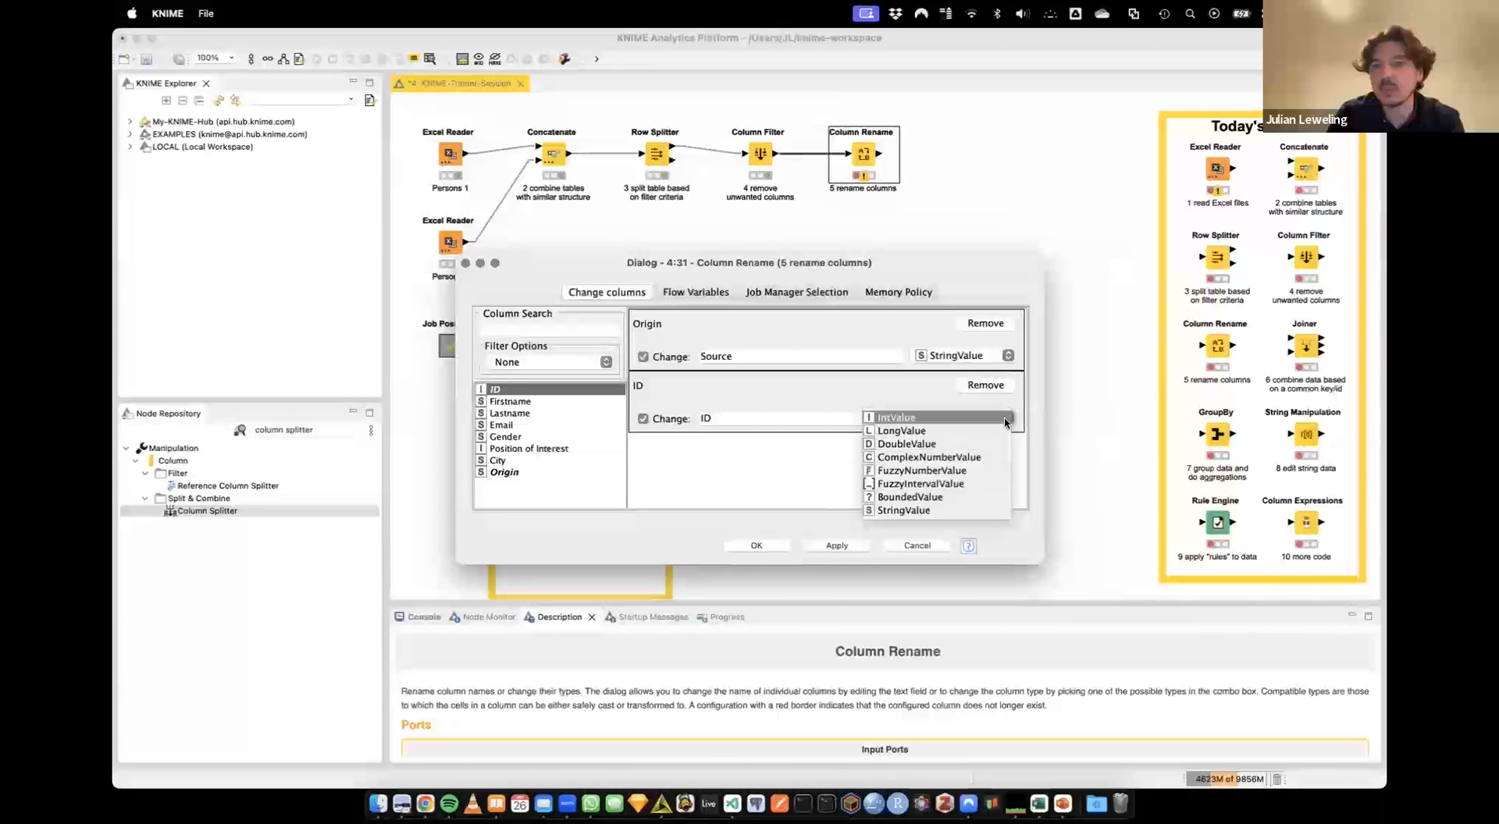
left_click(1001, 381)
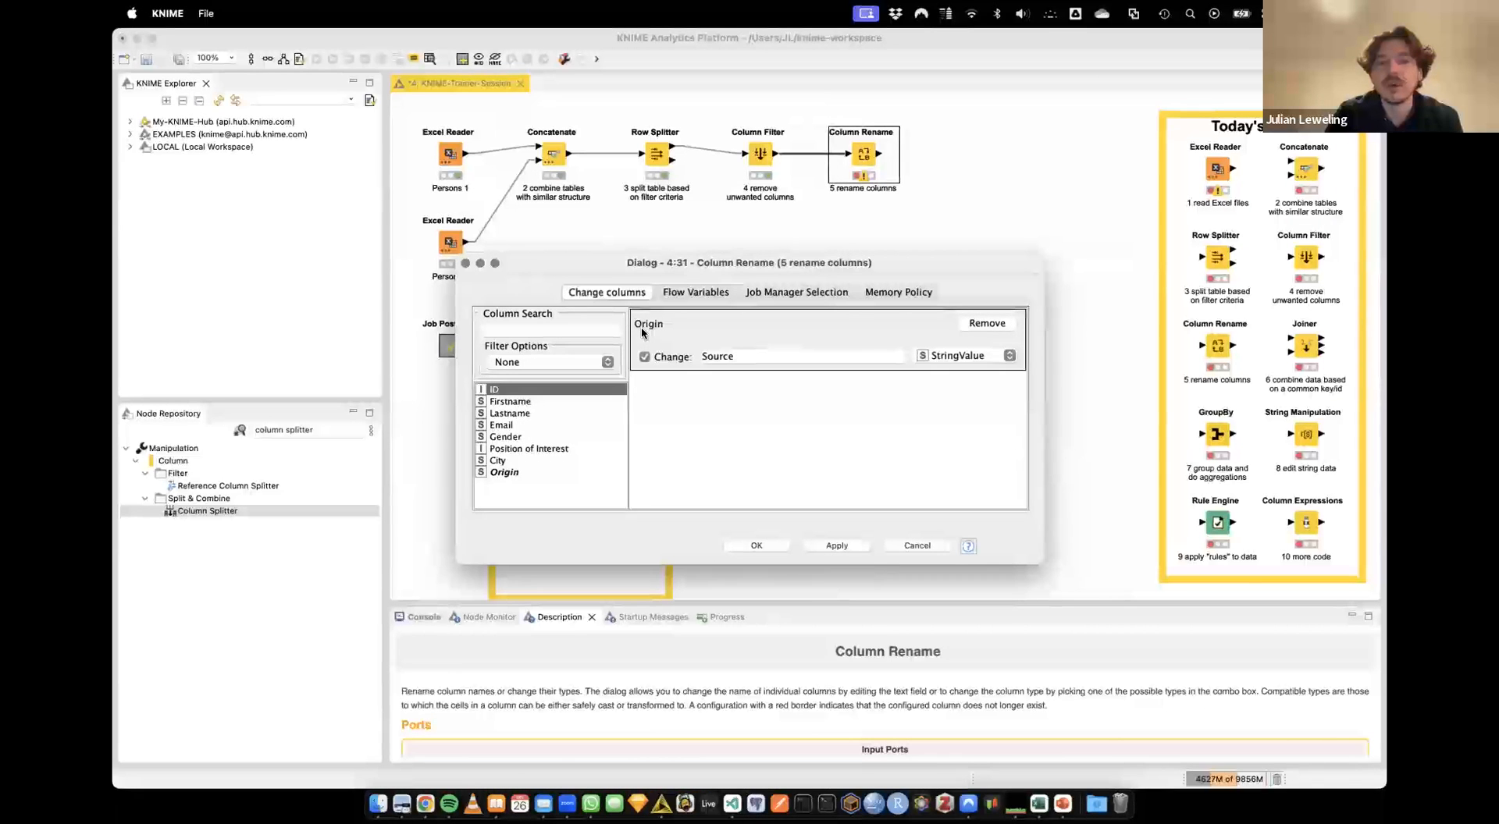
Try renaming the City column to Stadt and remove that entry from the changes
left_click(499, 462)
double_click(499, 462)
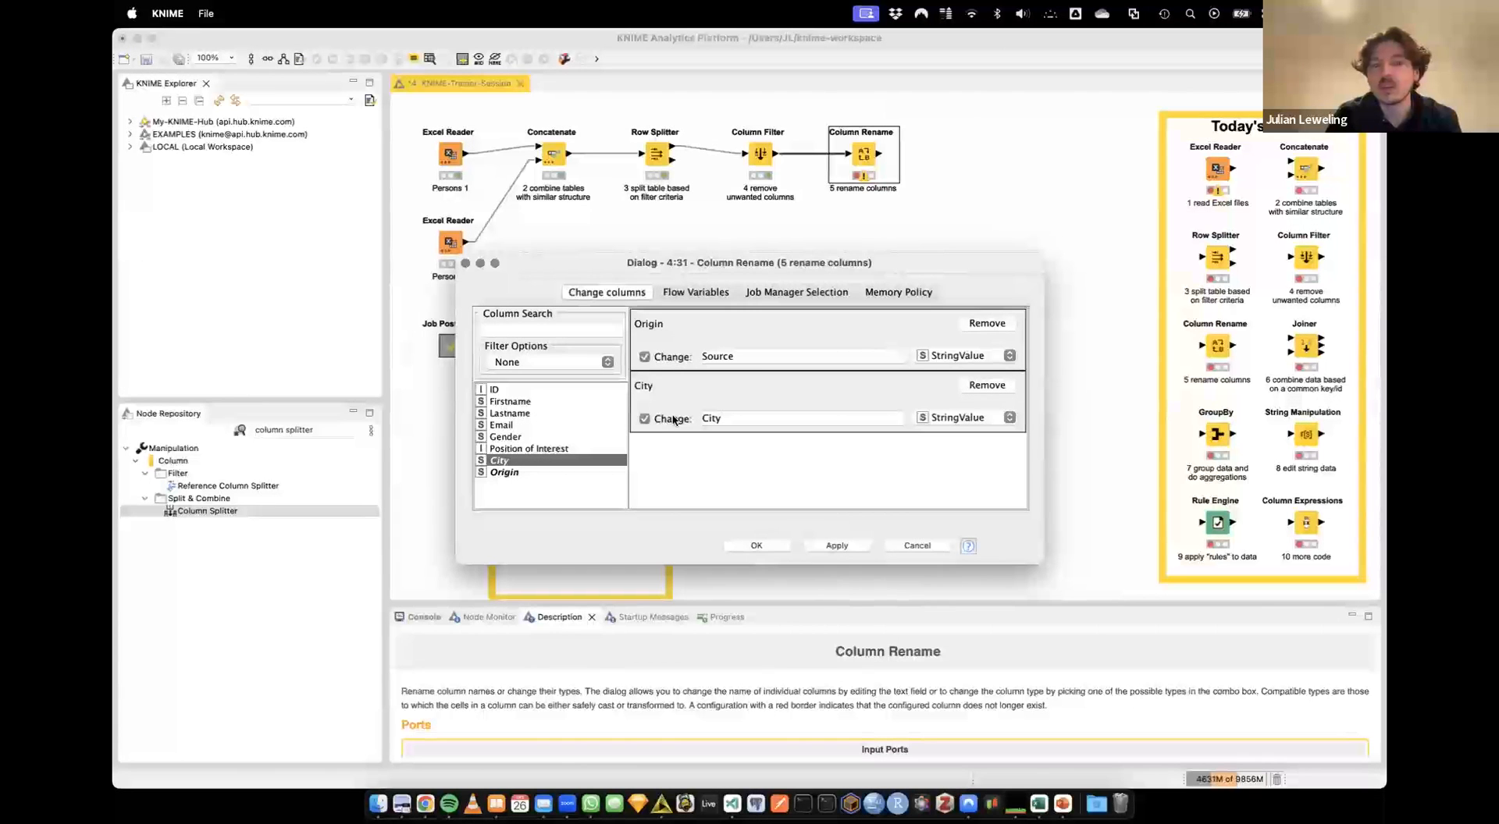
double_click(703, 419)
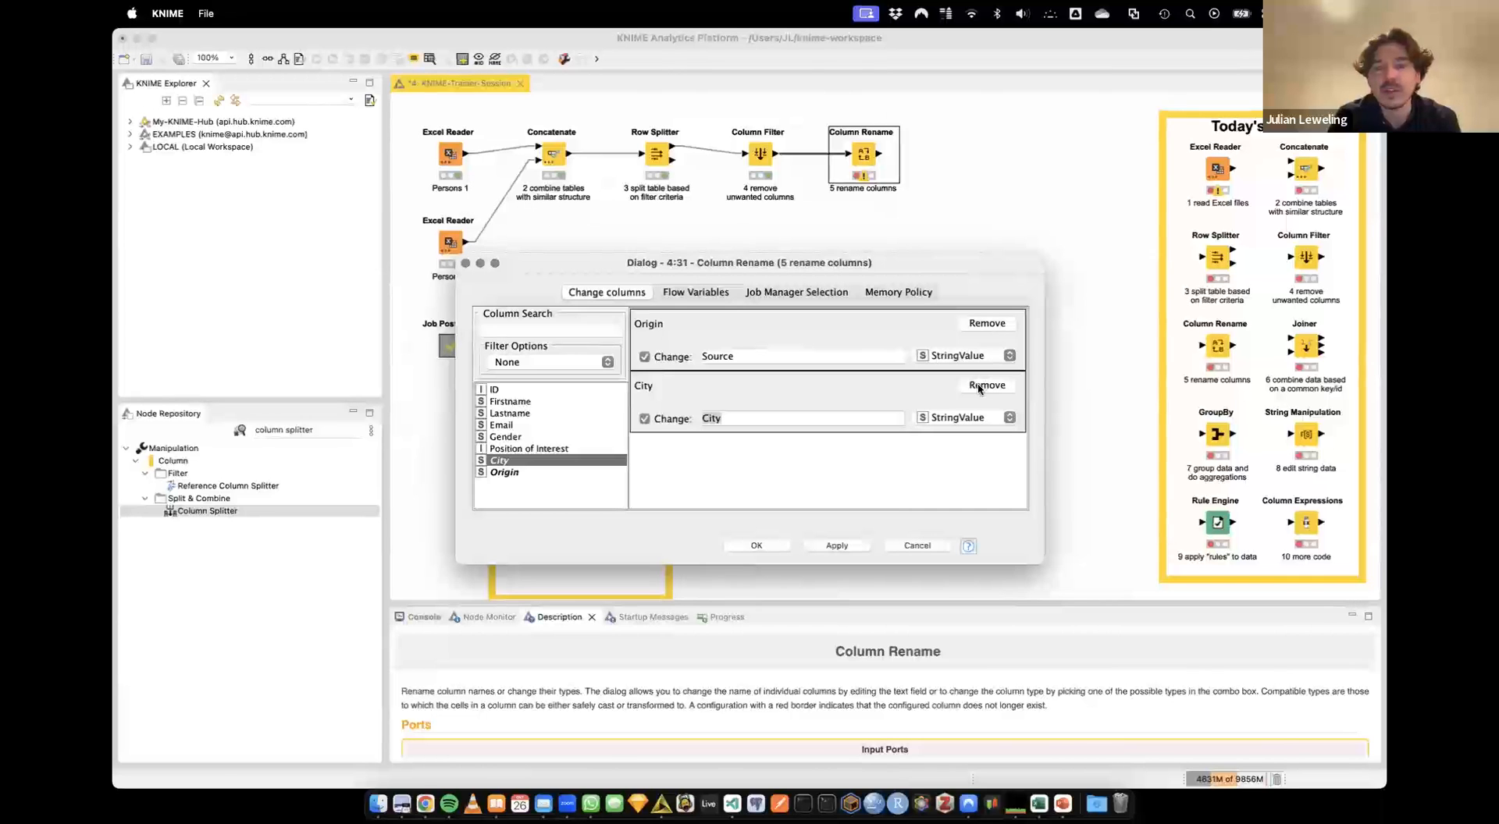
type("St")
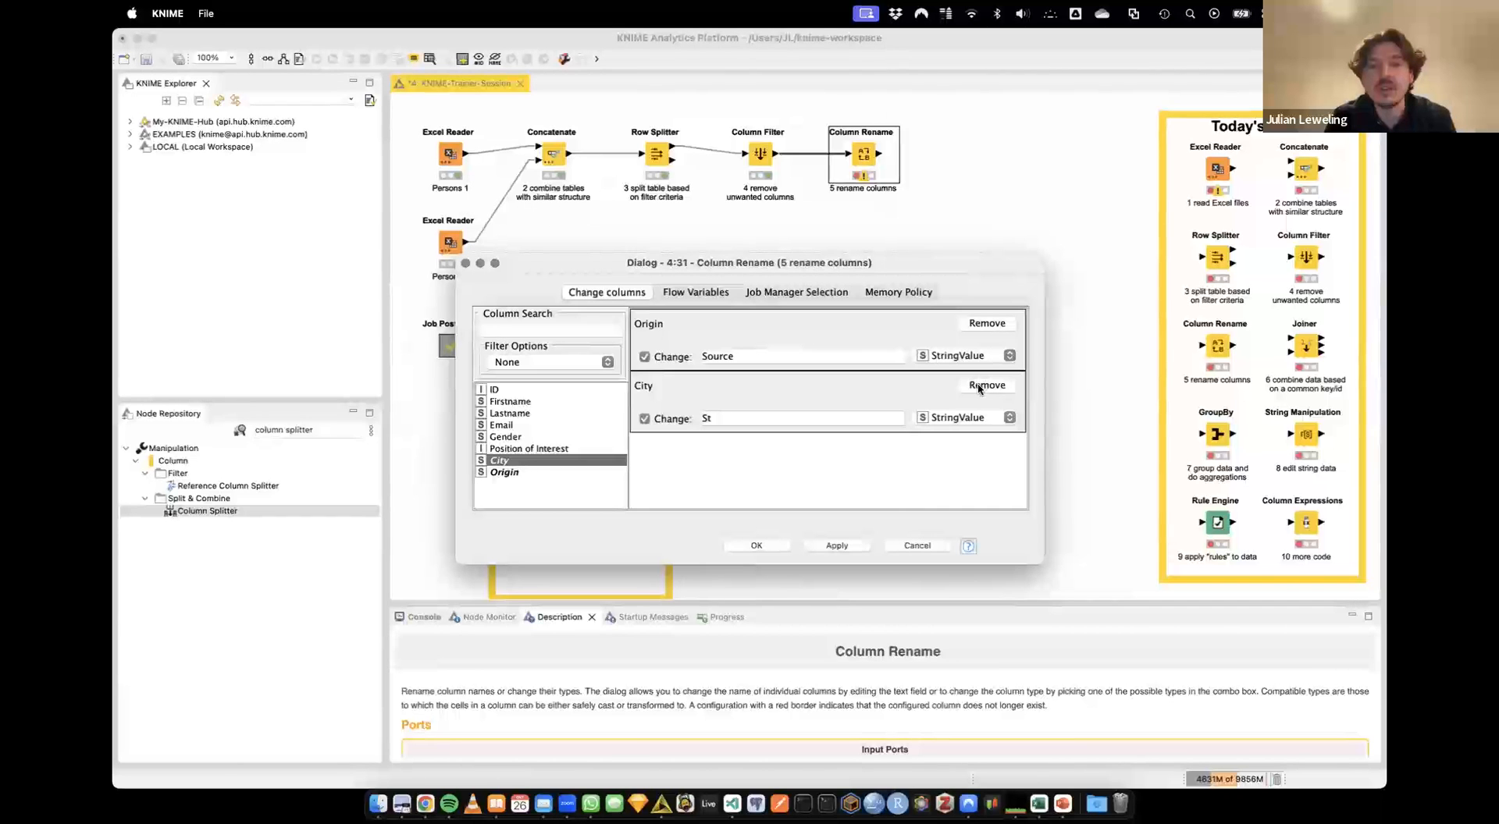
type("adt")
left_click(979, 387)
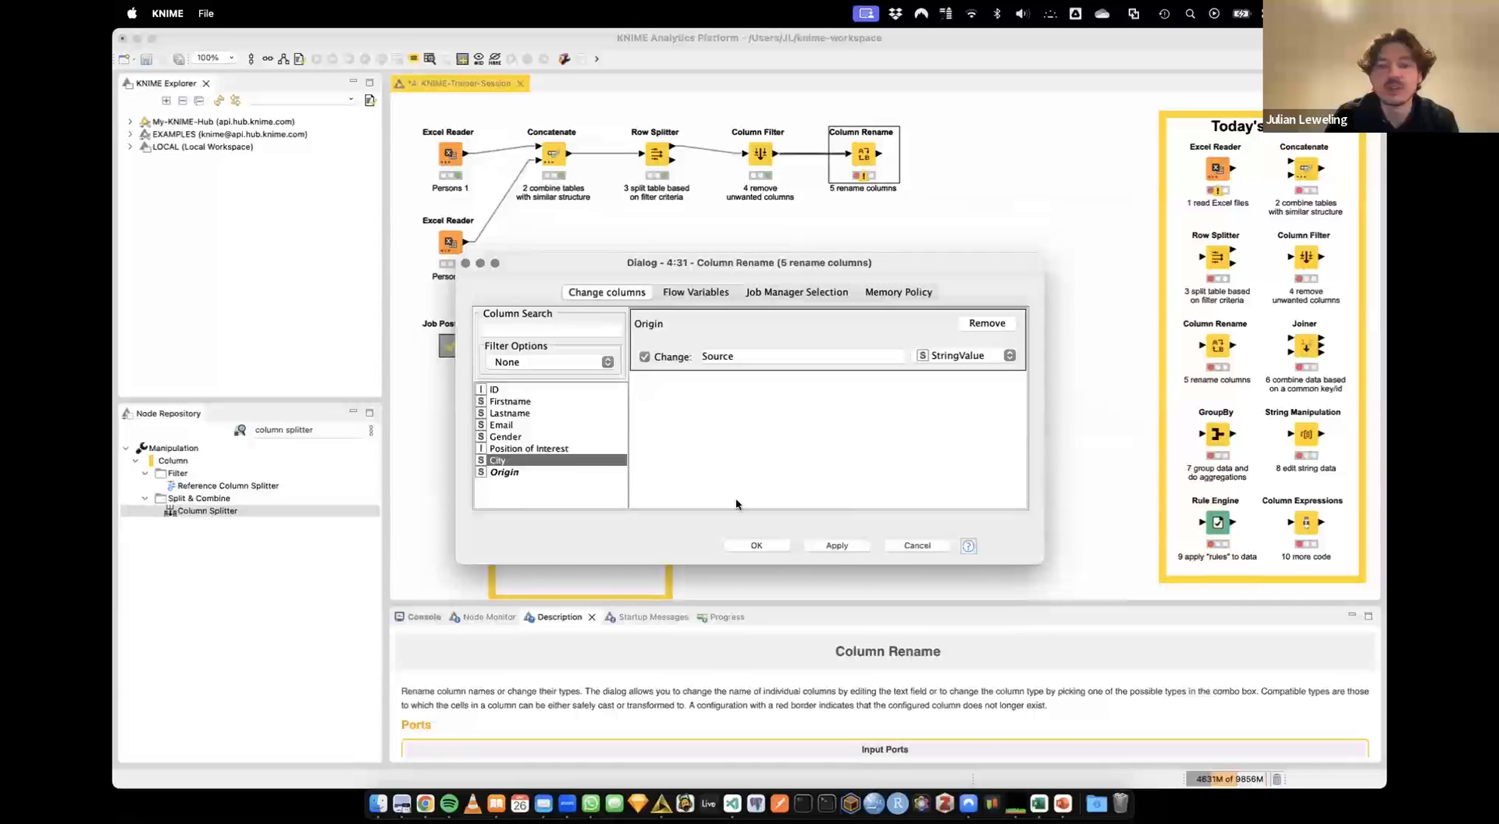
Confirm the Column Rename settings and execute the node
left_click(757, 545)
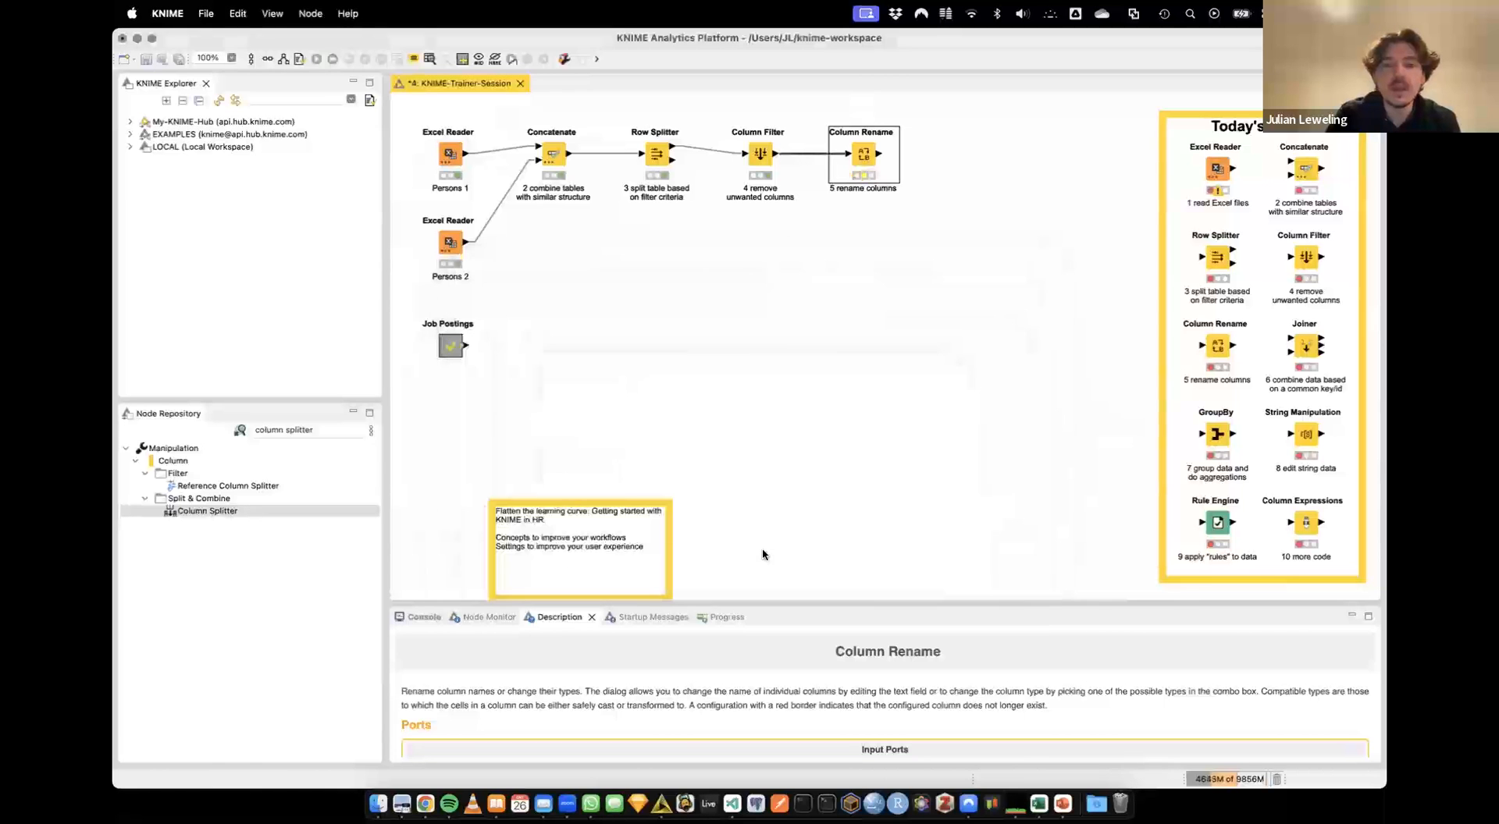
right_click(864, 160)
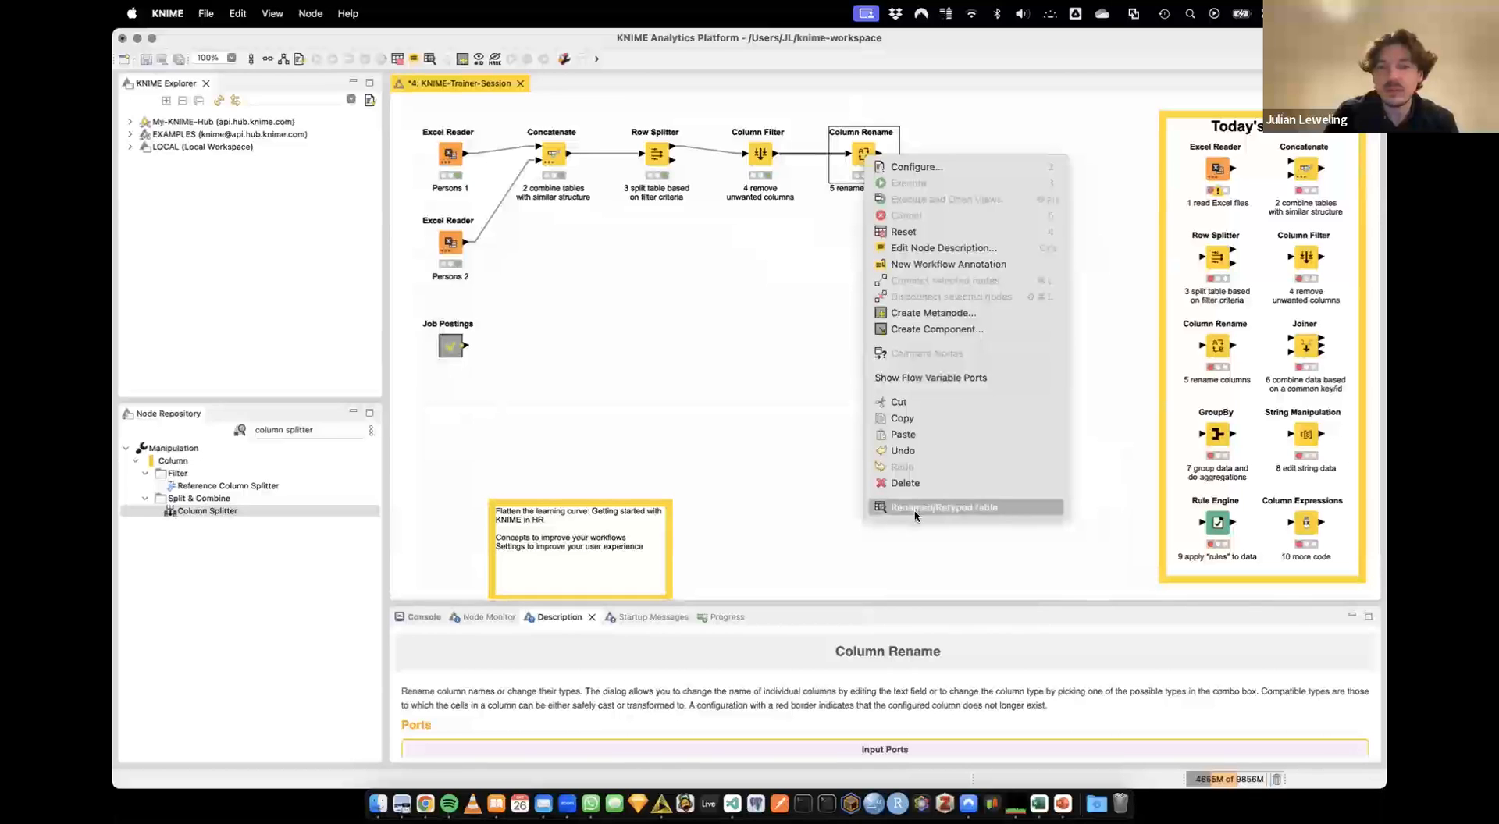
left_click(796, 234)
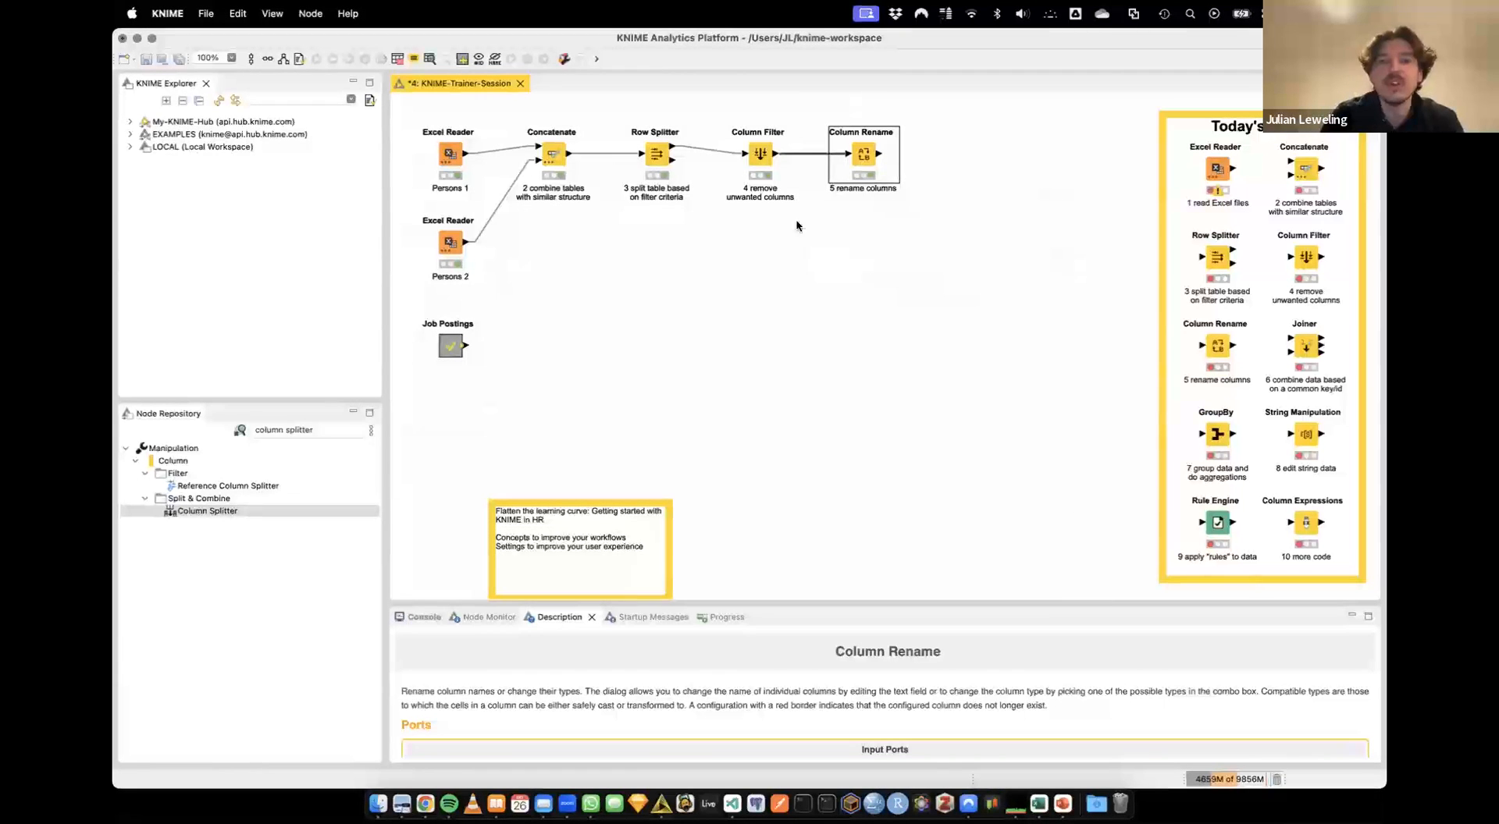
Open the Concatenate node's output table and move its window below the workflow nodes
left_click(759, 159)
left_click(651, 160)
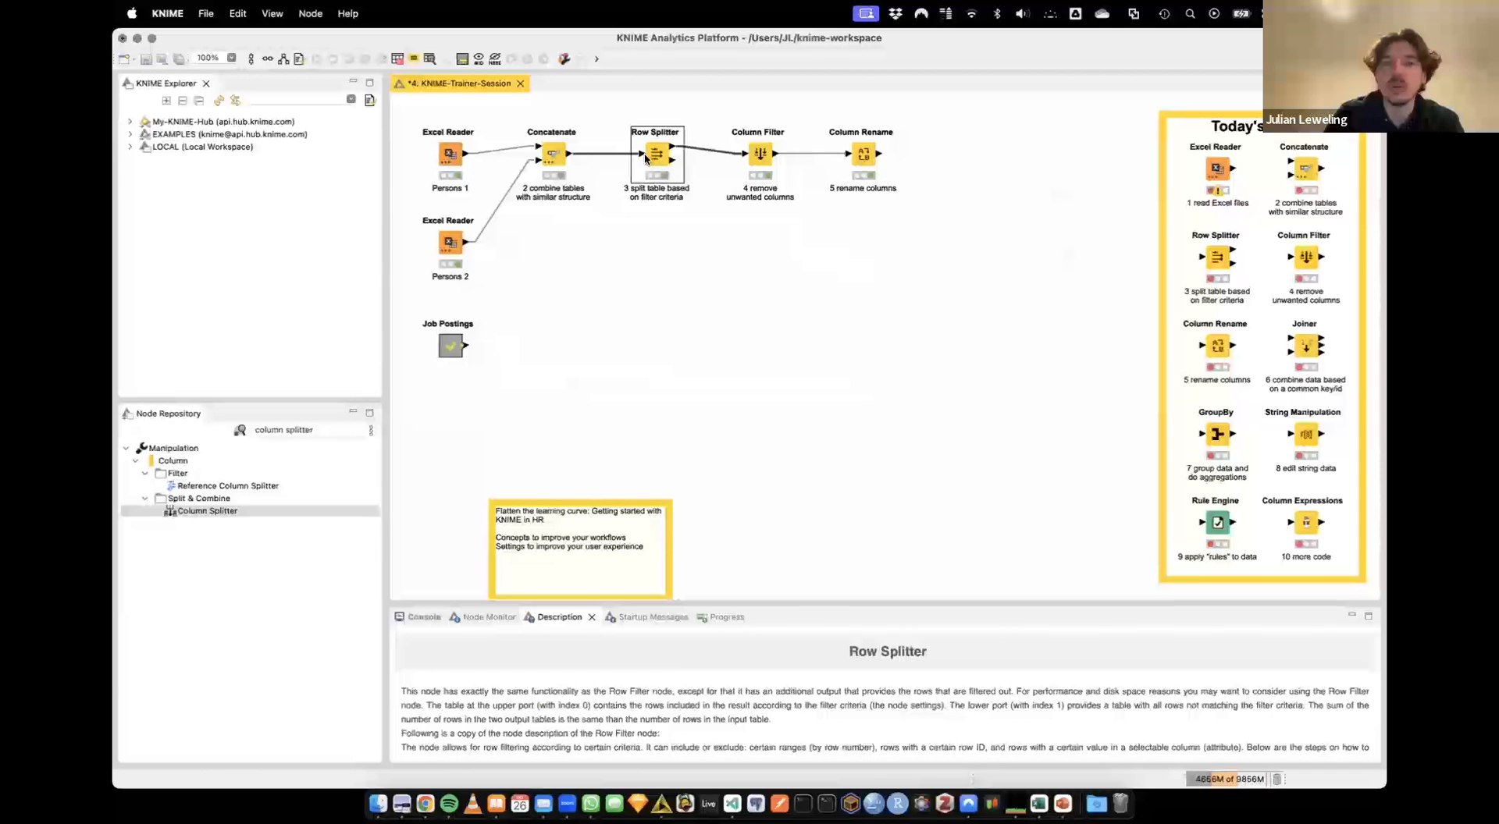
left_click(554, 160)
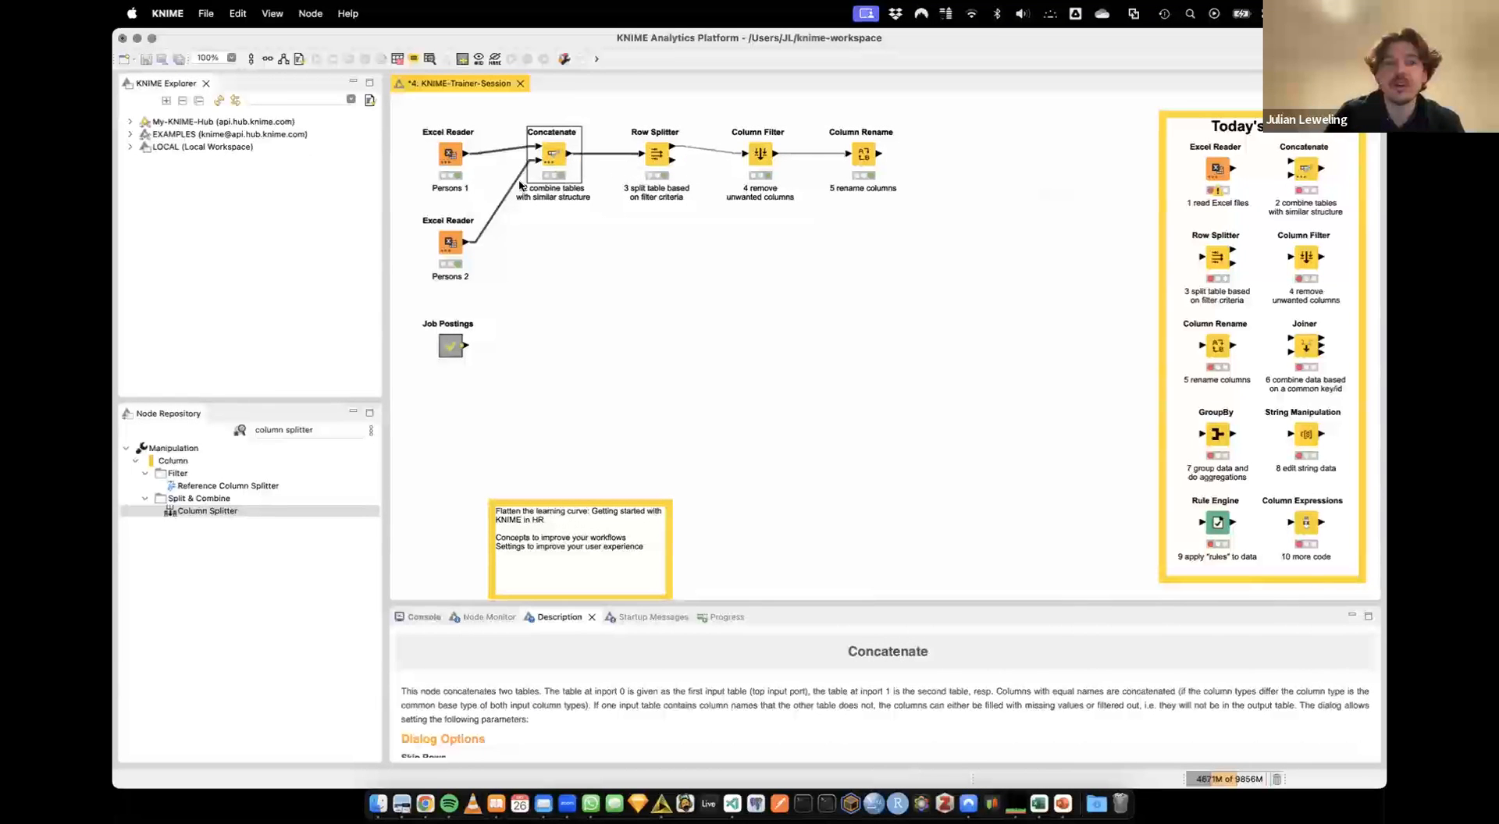
right_click(552, 157)
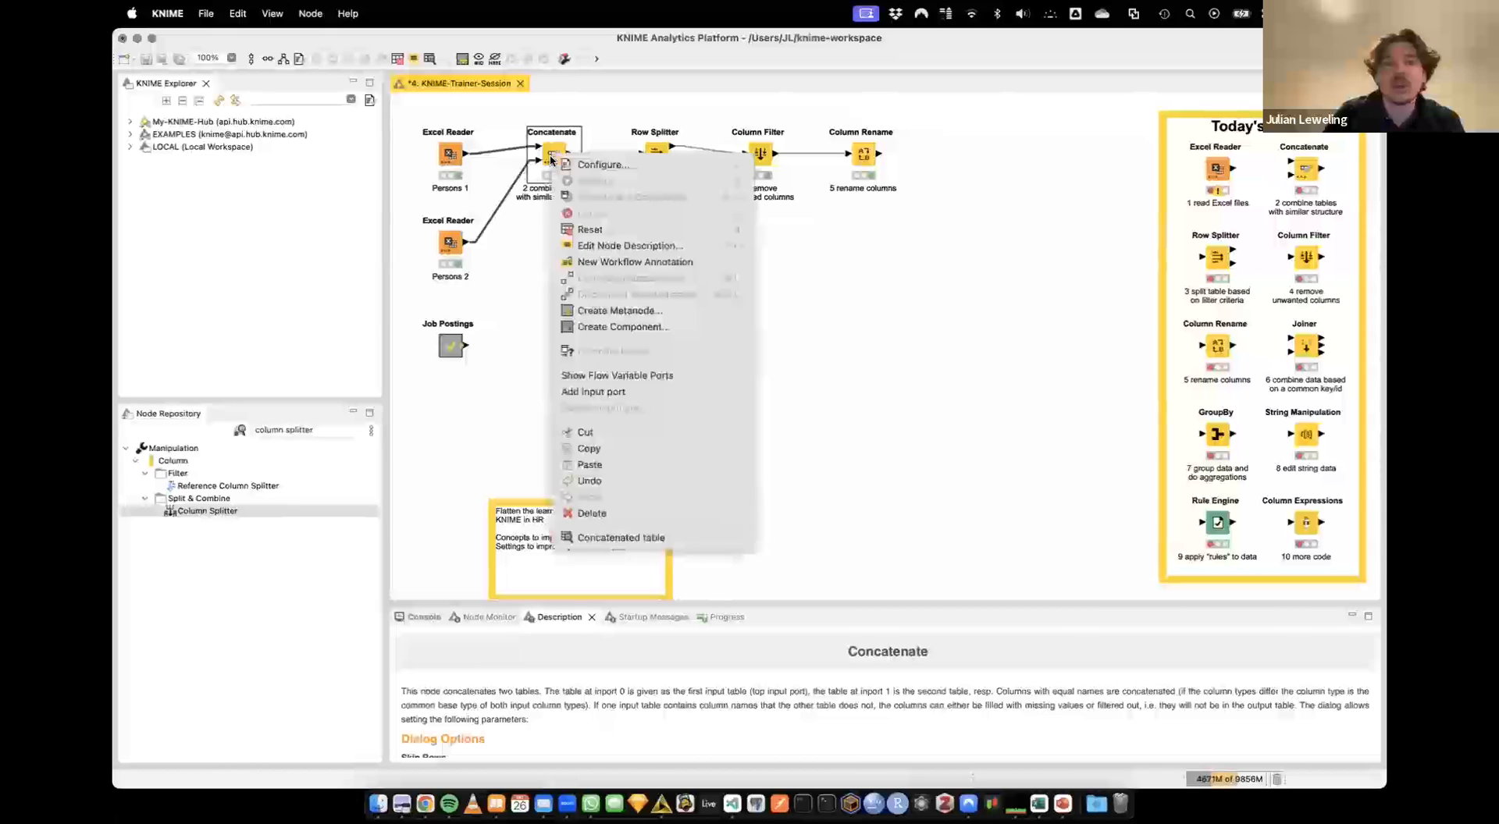
left_click(587, 538)
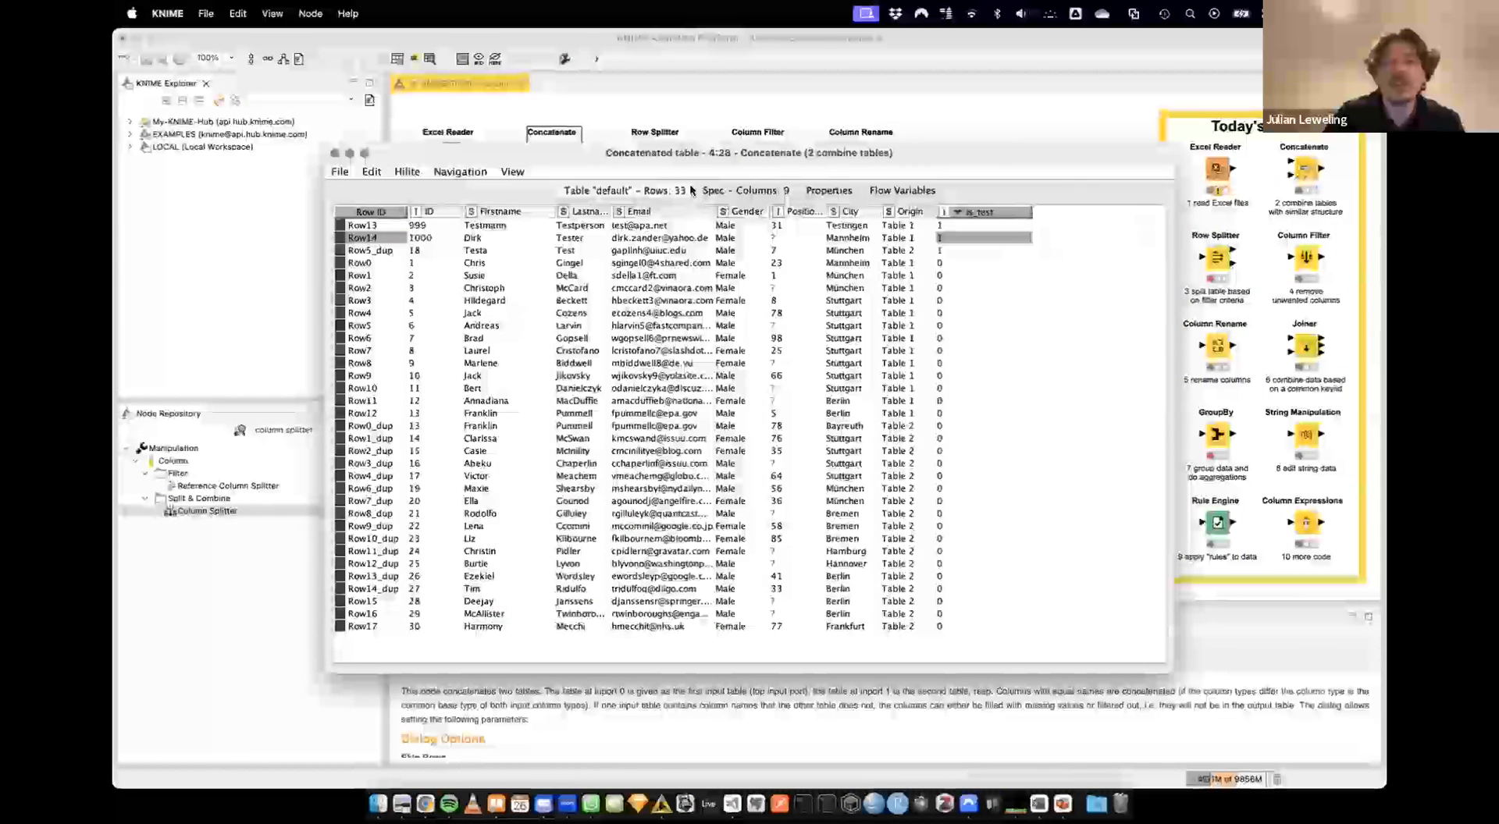
left_click_drag(669, 209, 625, 232)
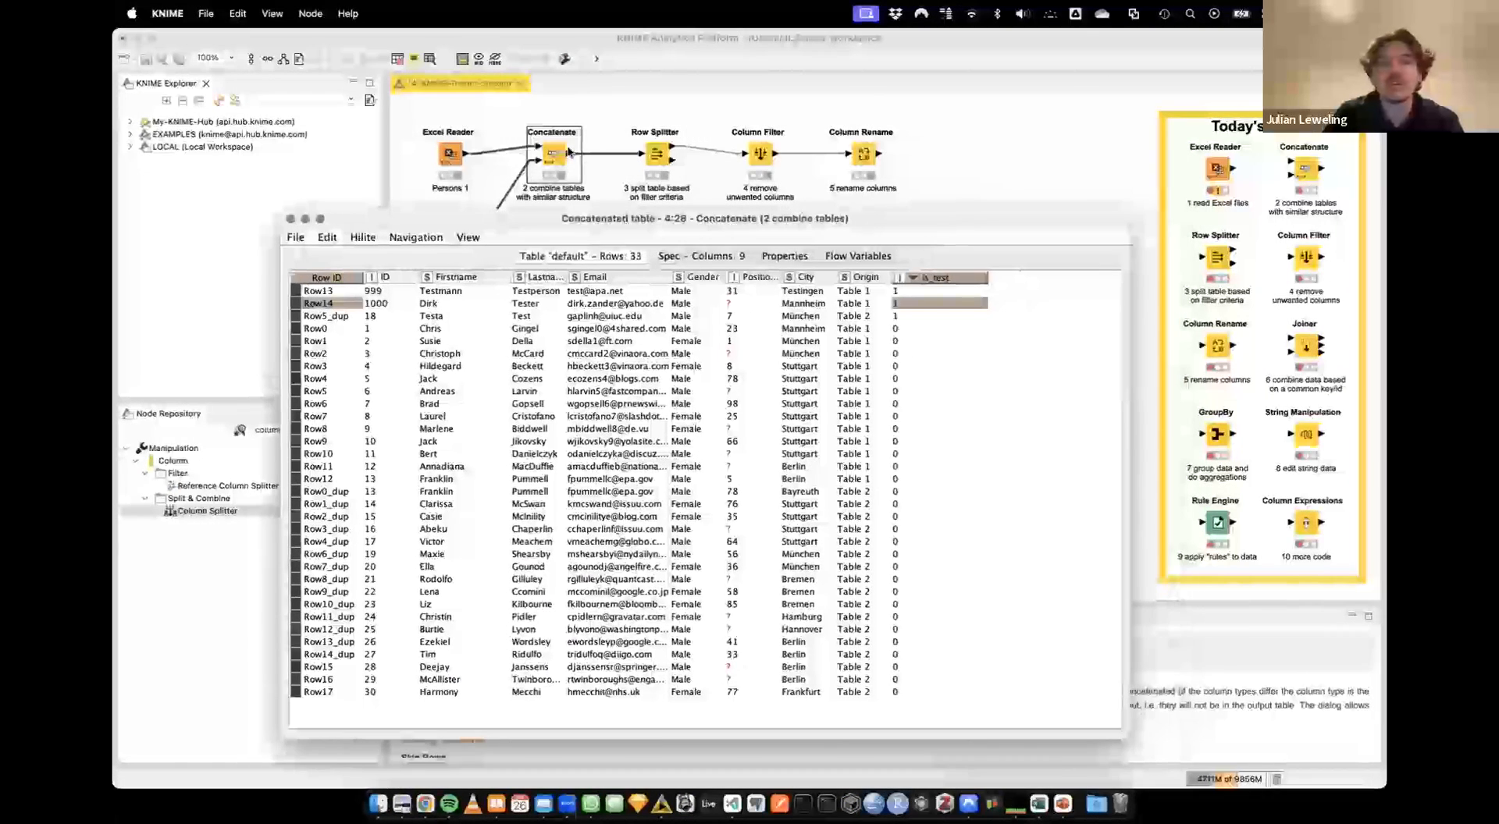
Open the Column Rename node's output table and bring the concatenated table back up alongside it
right_click(861, 154)
left_click(924, 501)
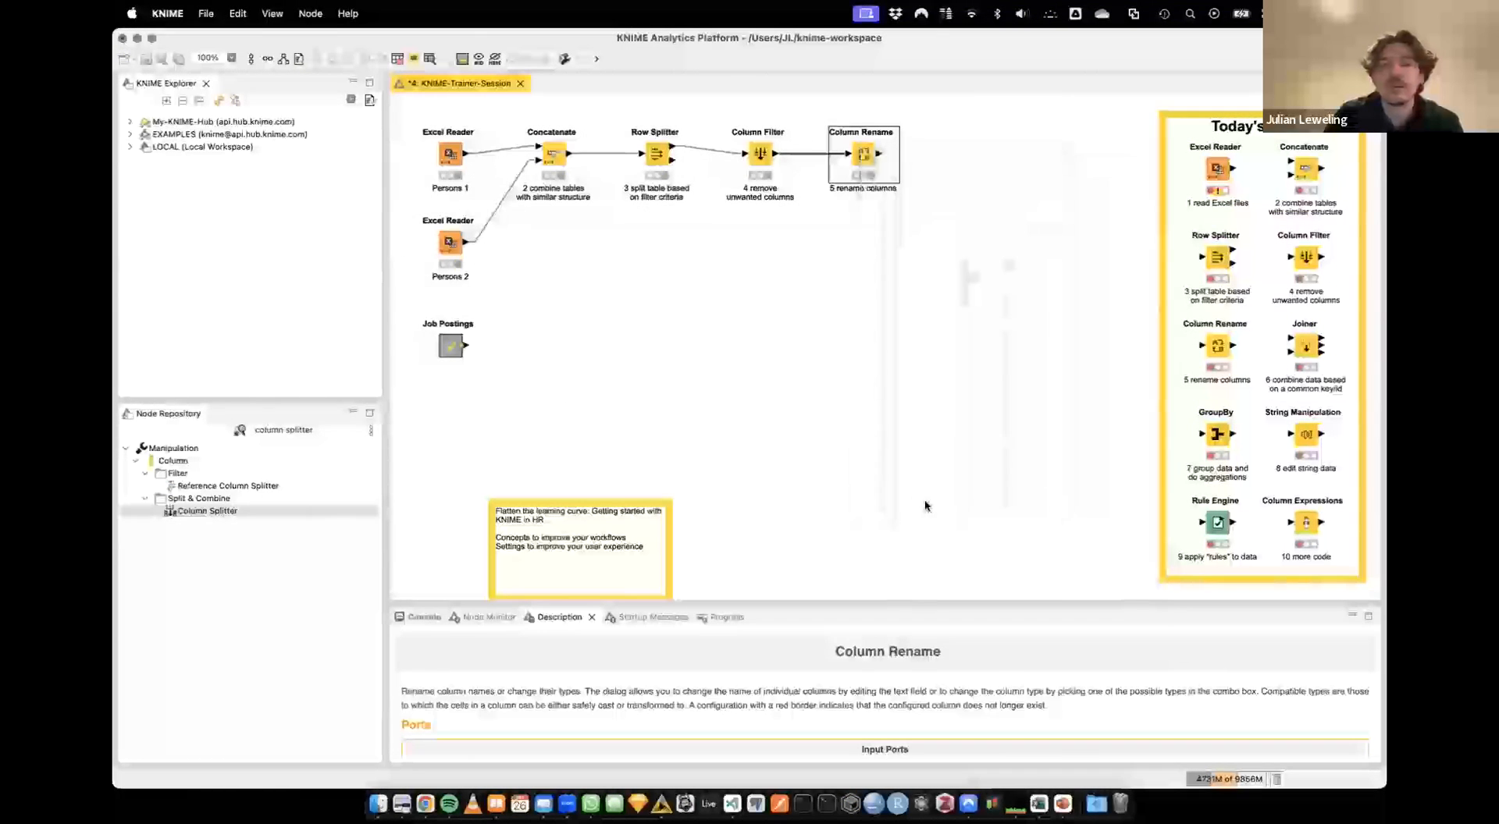
key("ctrl+Up")
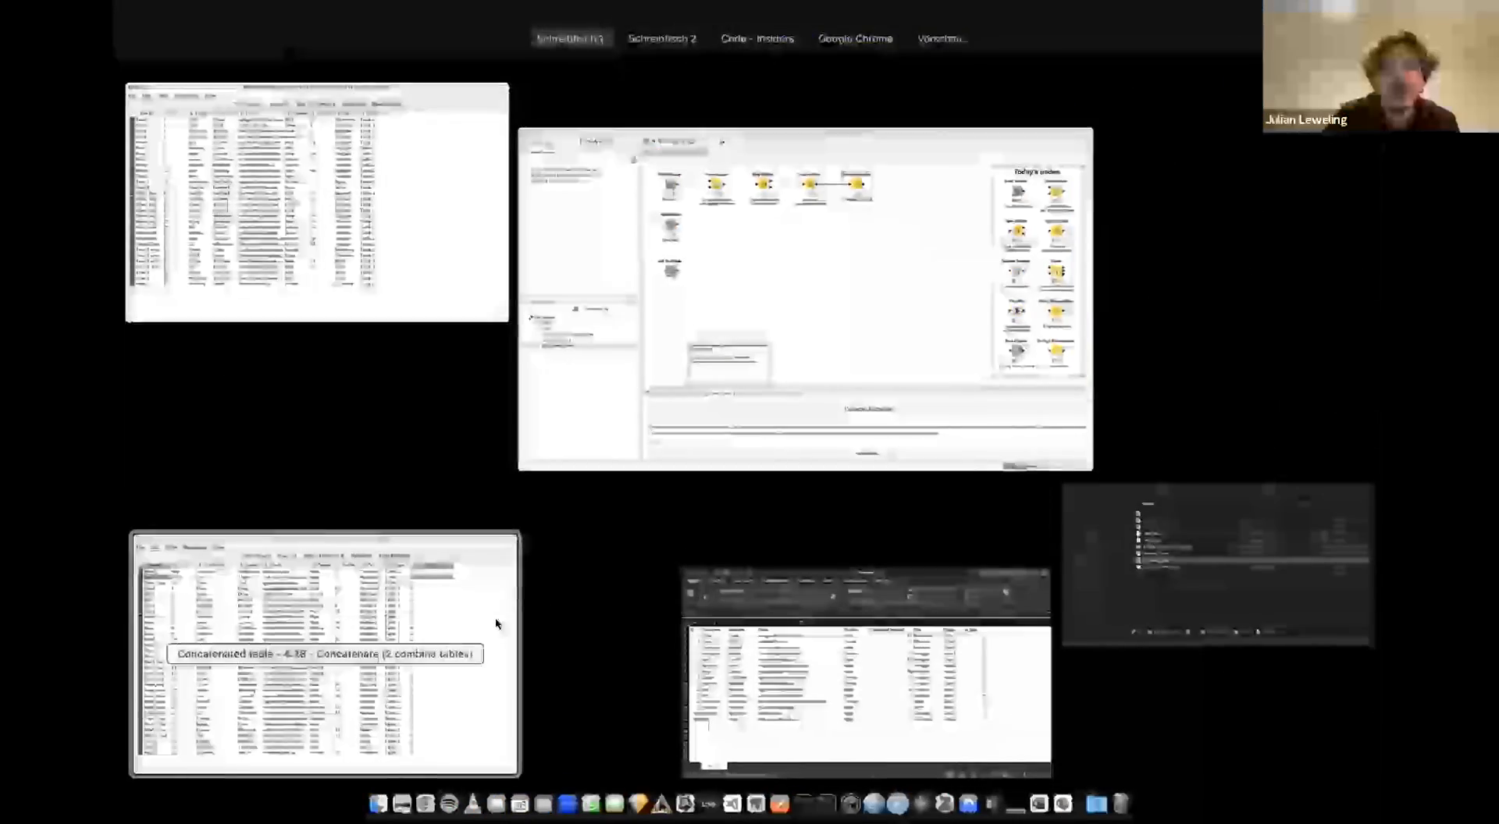
left_click(495, 617)
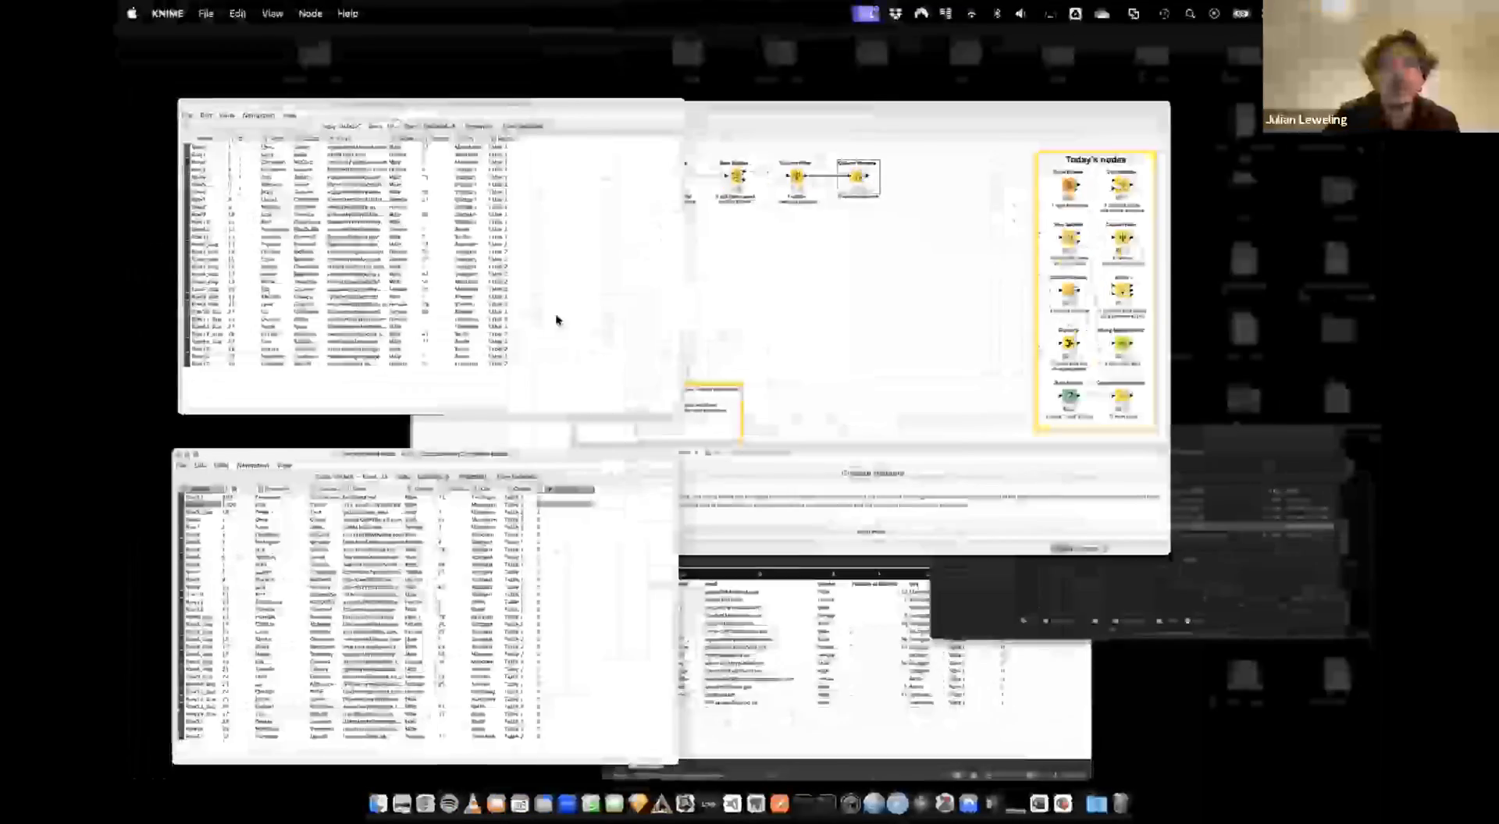
left_click_drag(583, 227, 660, 256)
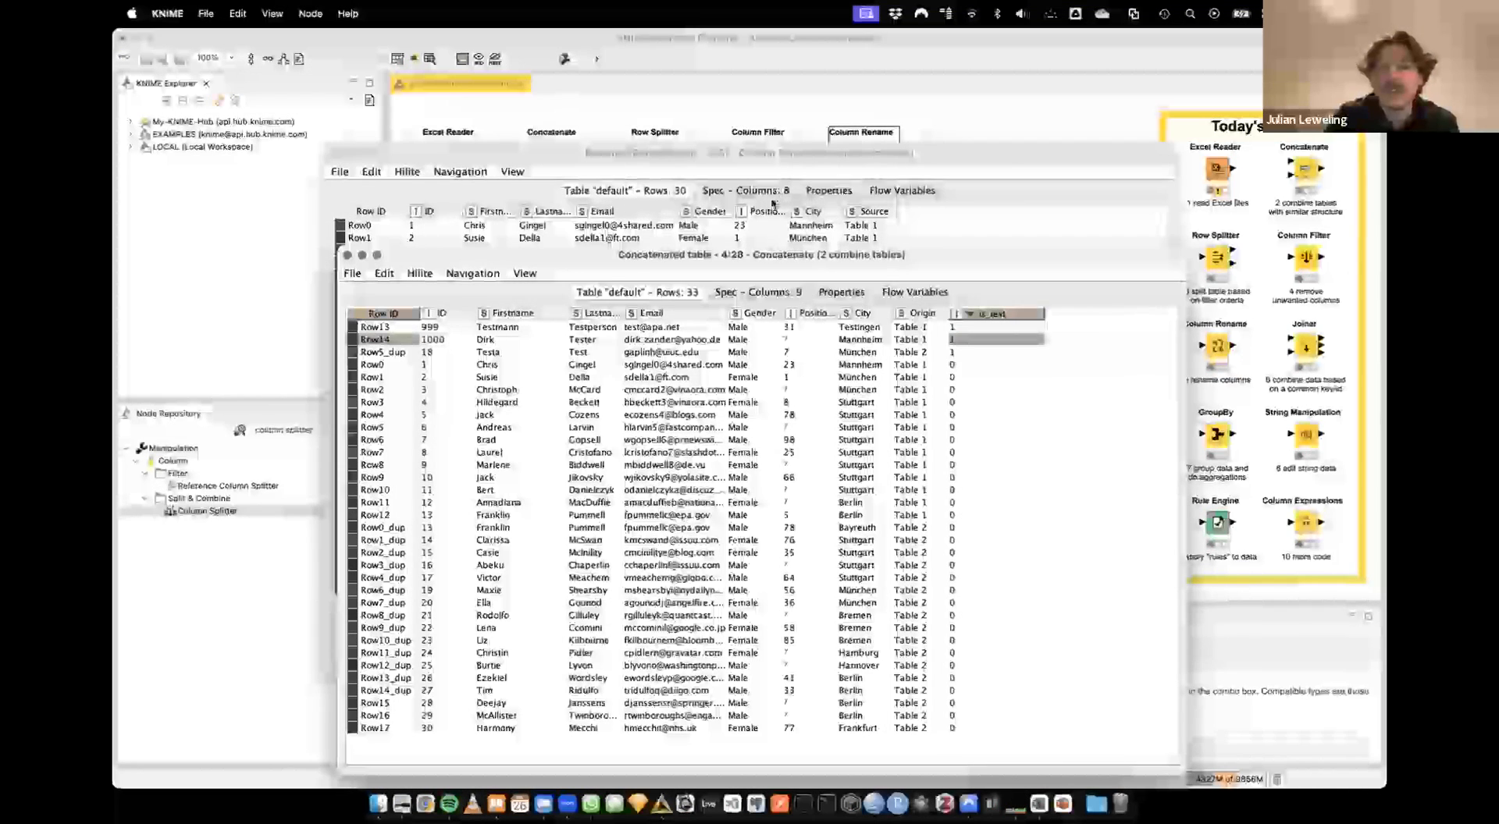
Compare the column specifications of the concatenated and renamed tables, and close both table windows
left_click(734, 294)
left_click(751, 190)
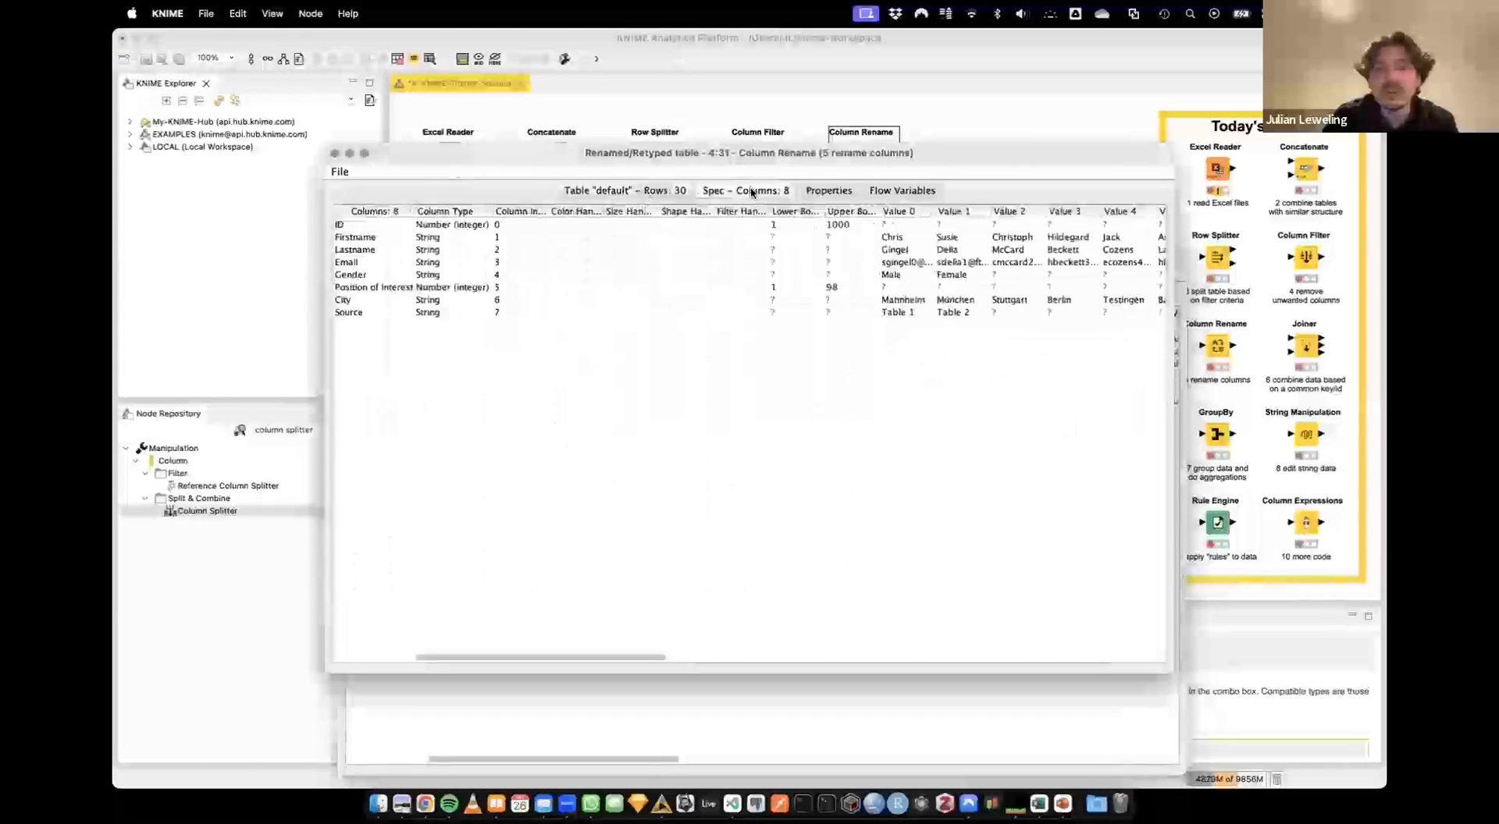
left_click_drag(737, 152, 817, 257)
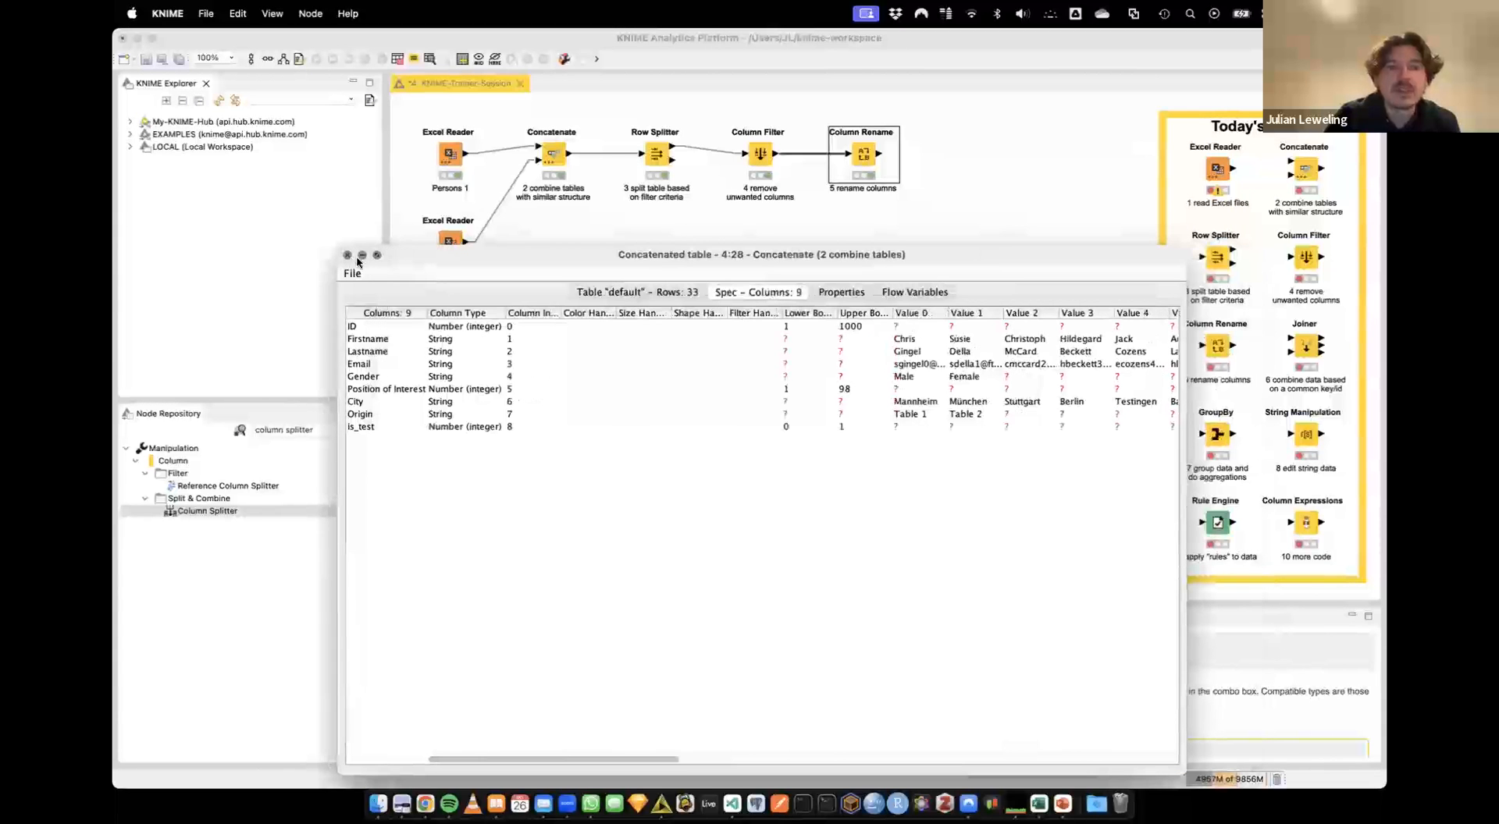
left_click(398, 254)
left_click(444, 154)
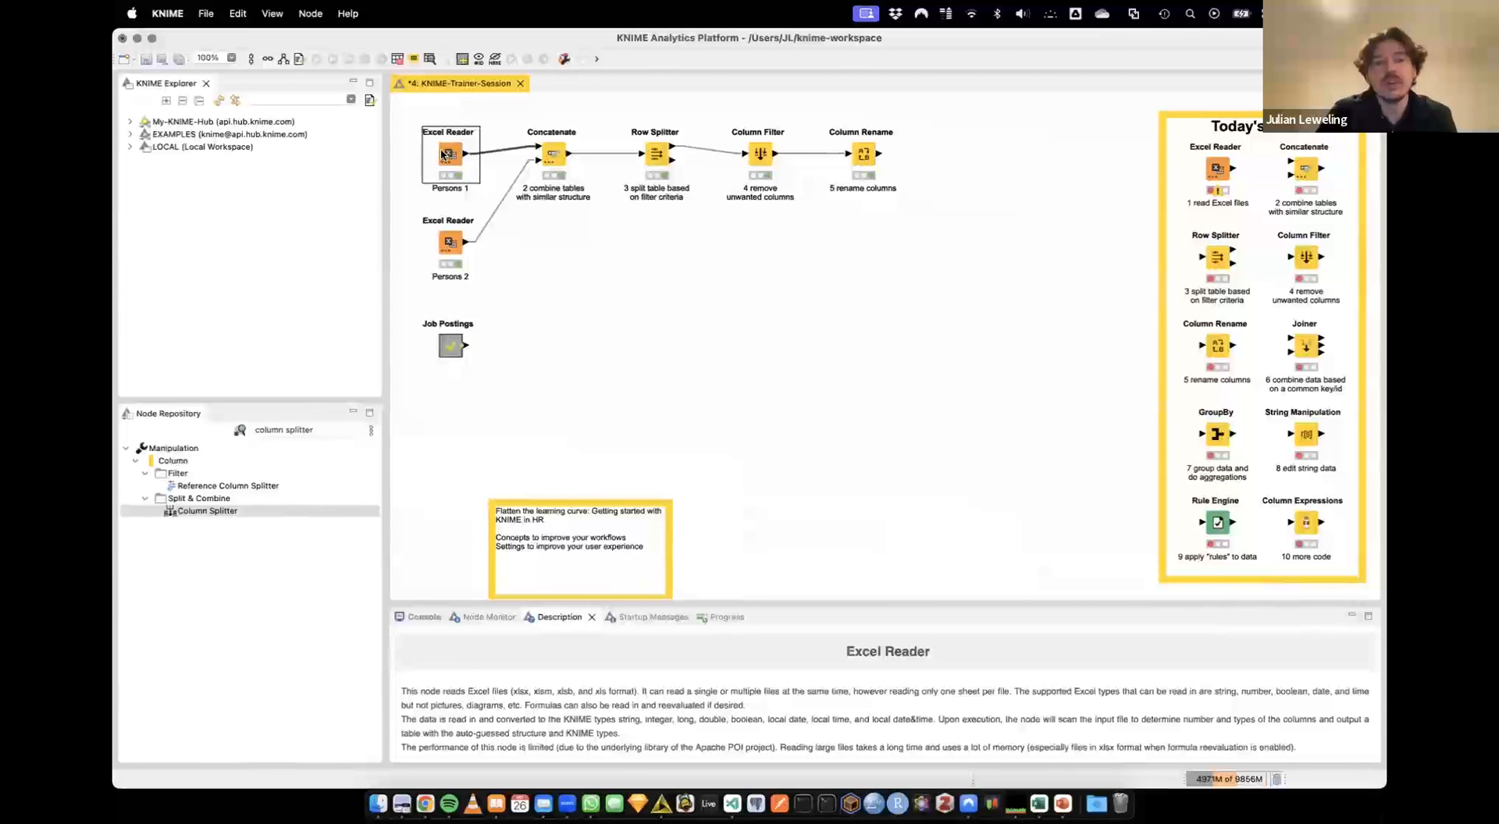
left_click(561, 151)
left_click(658, 154)
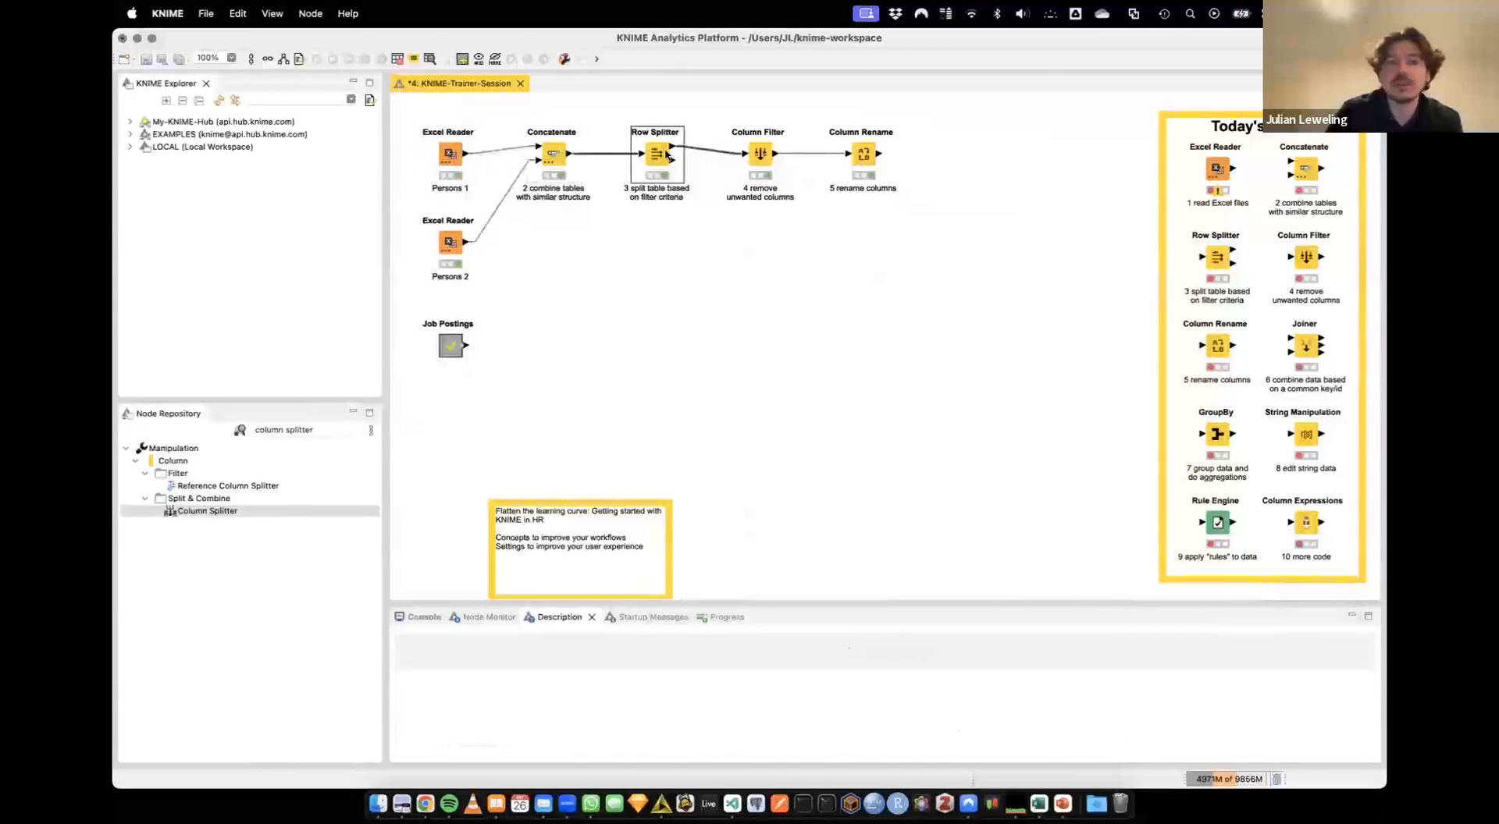
left_click(773, 160)
left_click(865, 157)
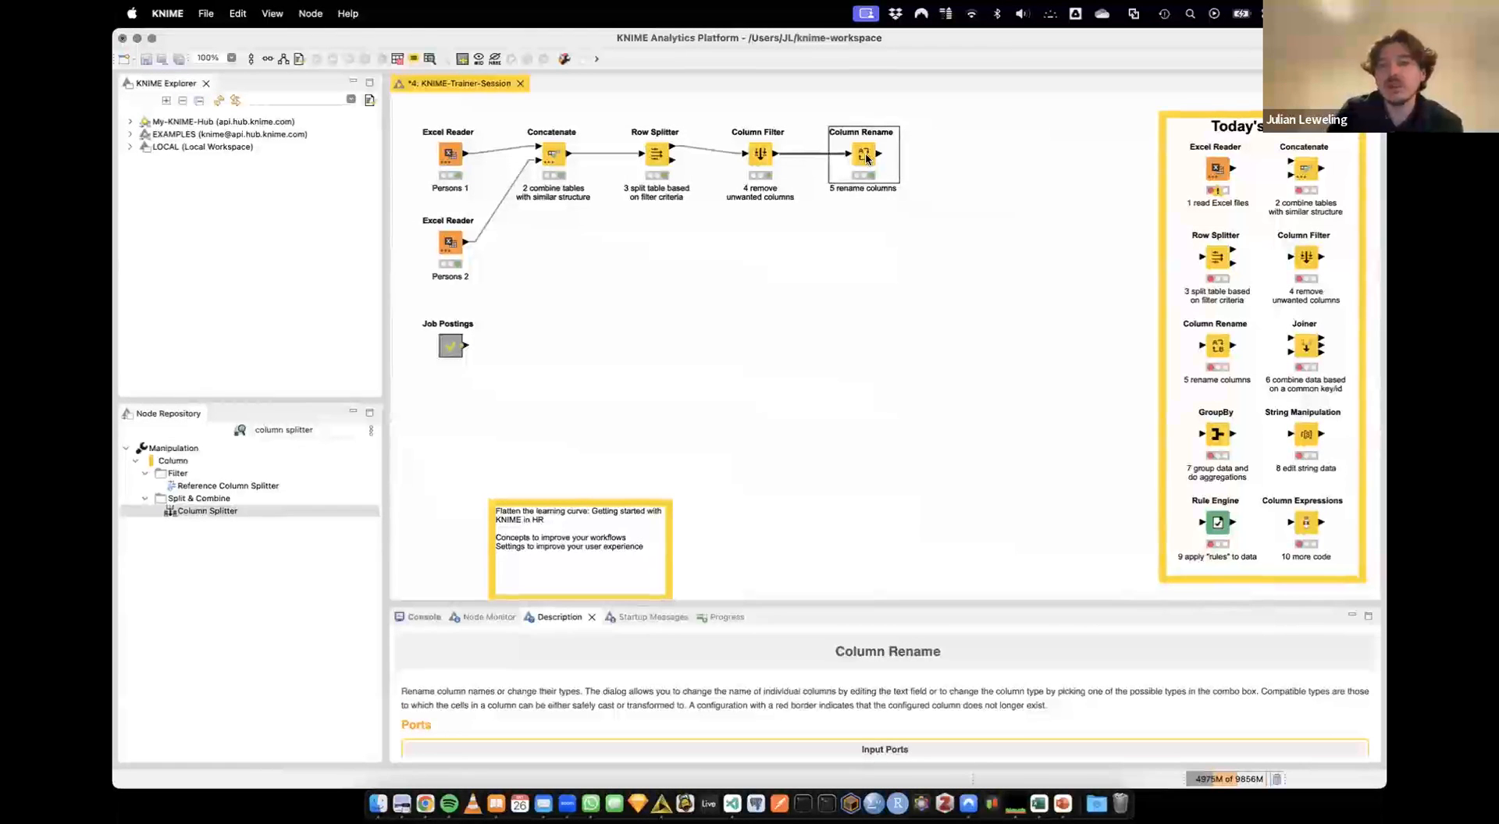
Reset the Concatenate node and re-execute the workflow through the Column Rename node
left_click(554, 155)
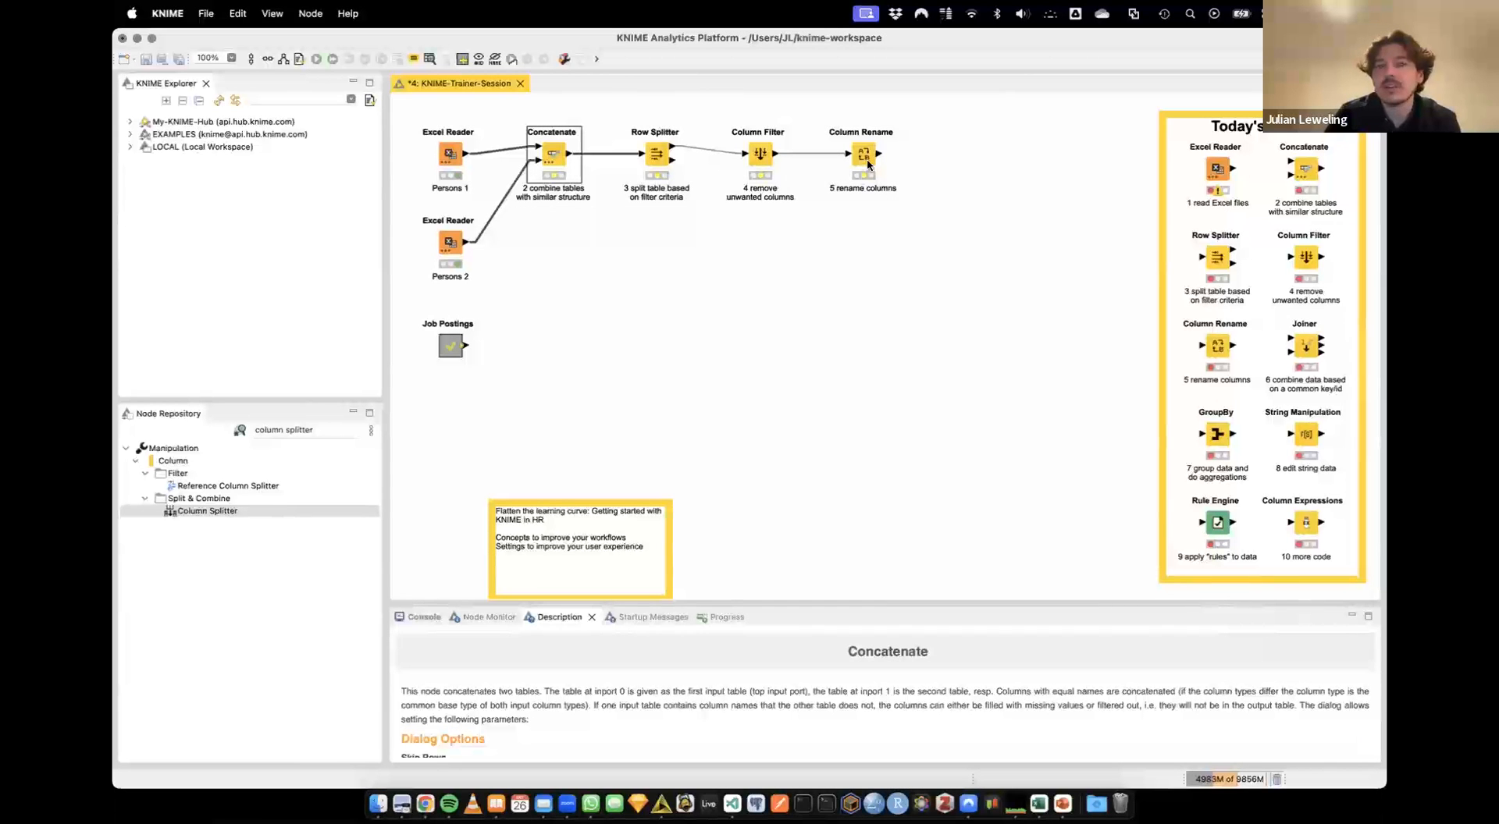
left_click(864, 162)
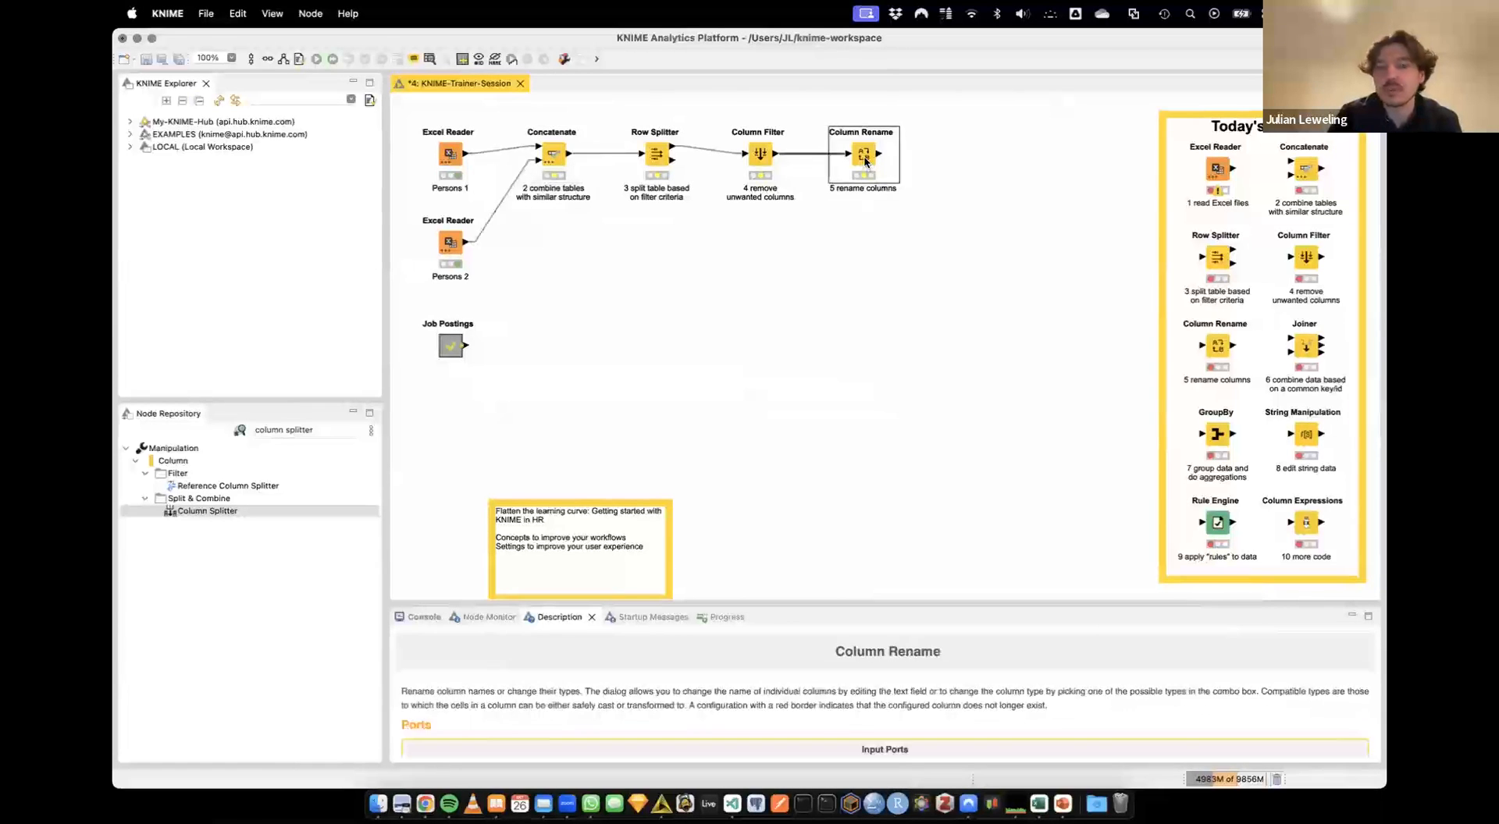
Open the Column Rename output table, examine the values in the Source column, and close the table
right_click(865, 159)
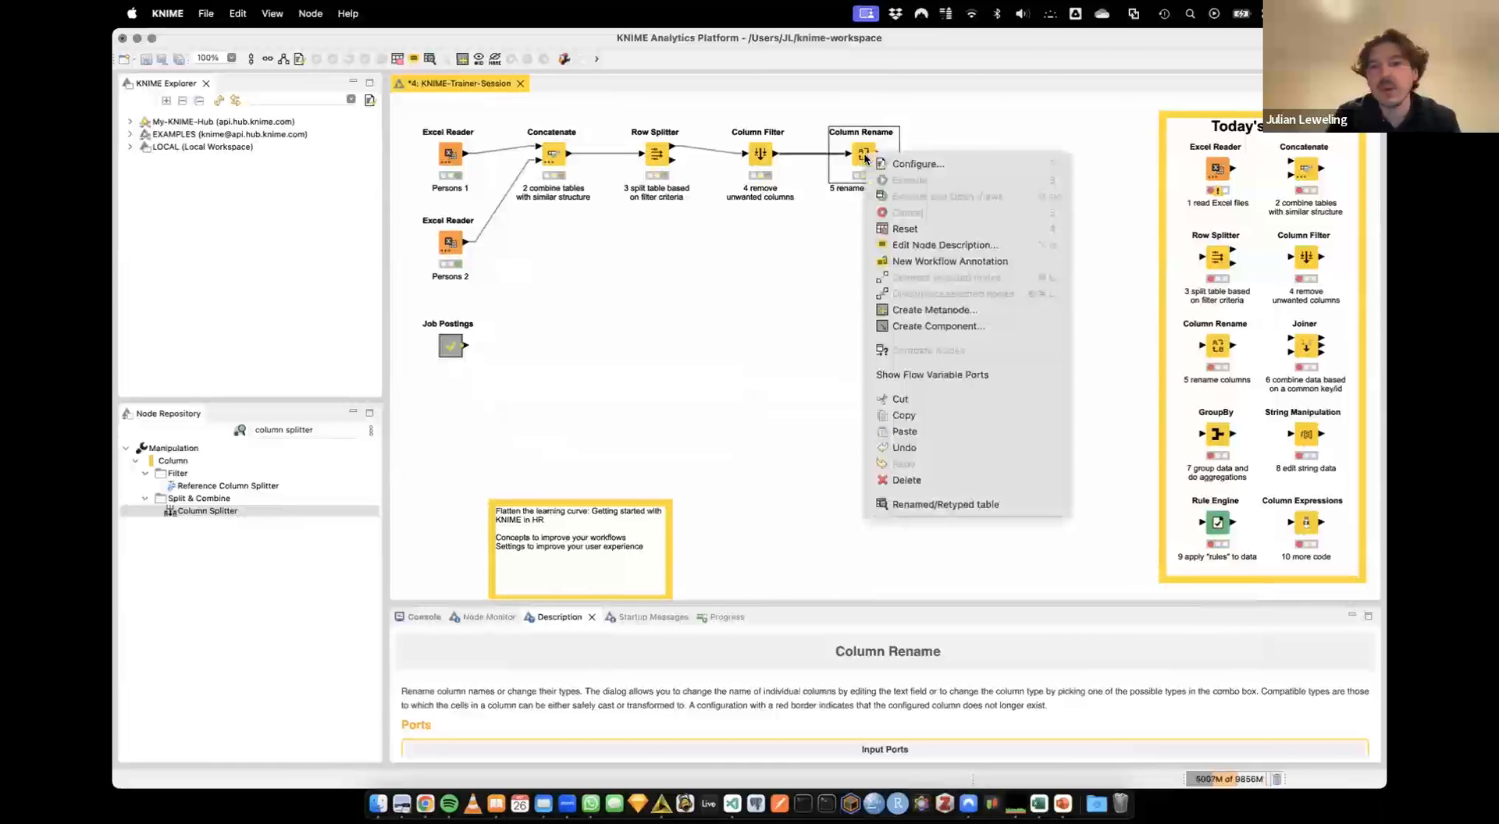
left_click(924, 505)
left_click(742, 290)
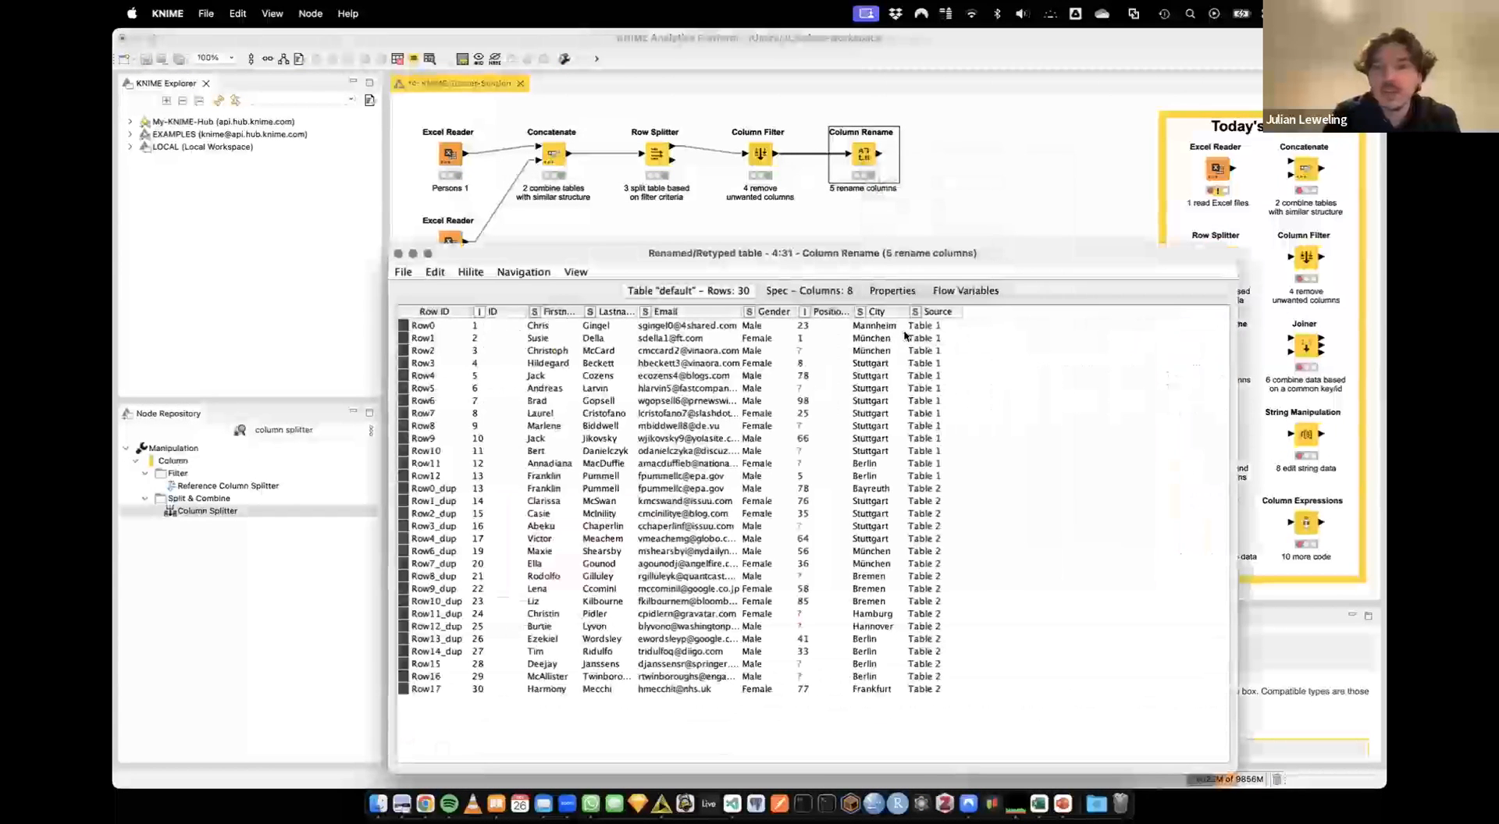
left_click(921, 328)
left_click_drag(921, 332, 941, 665)
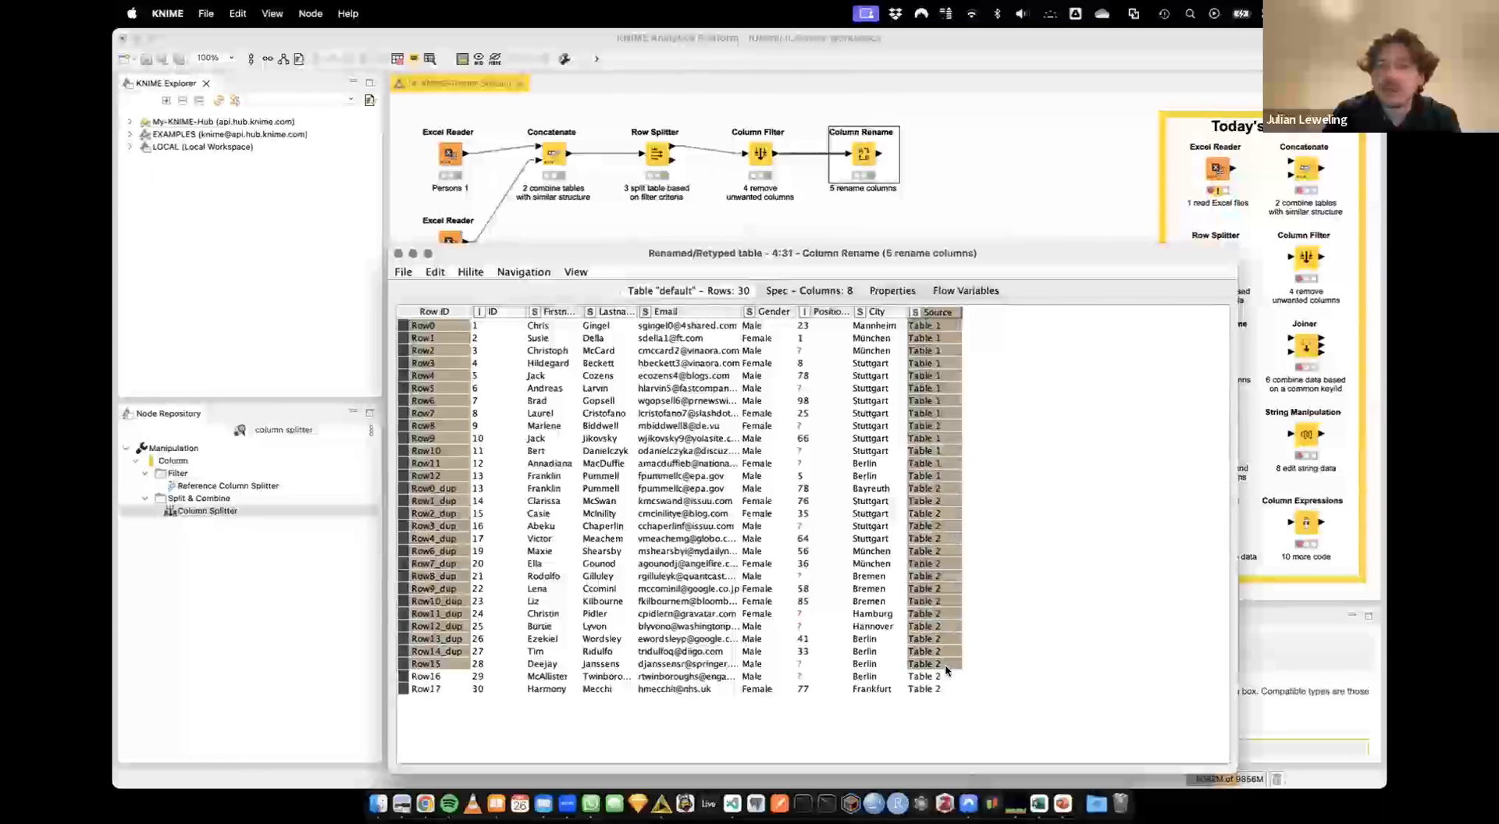
left_click(398, 253)
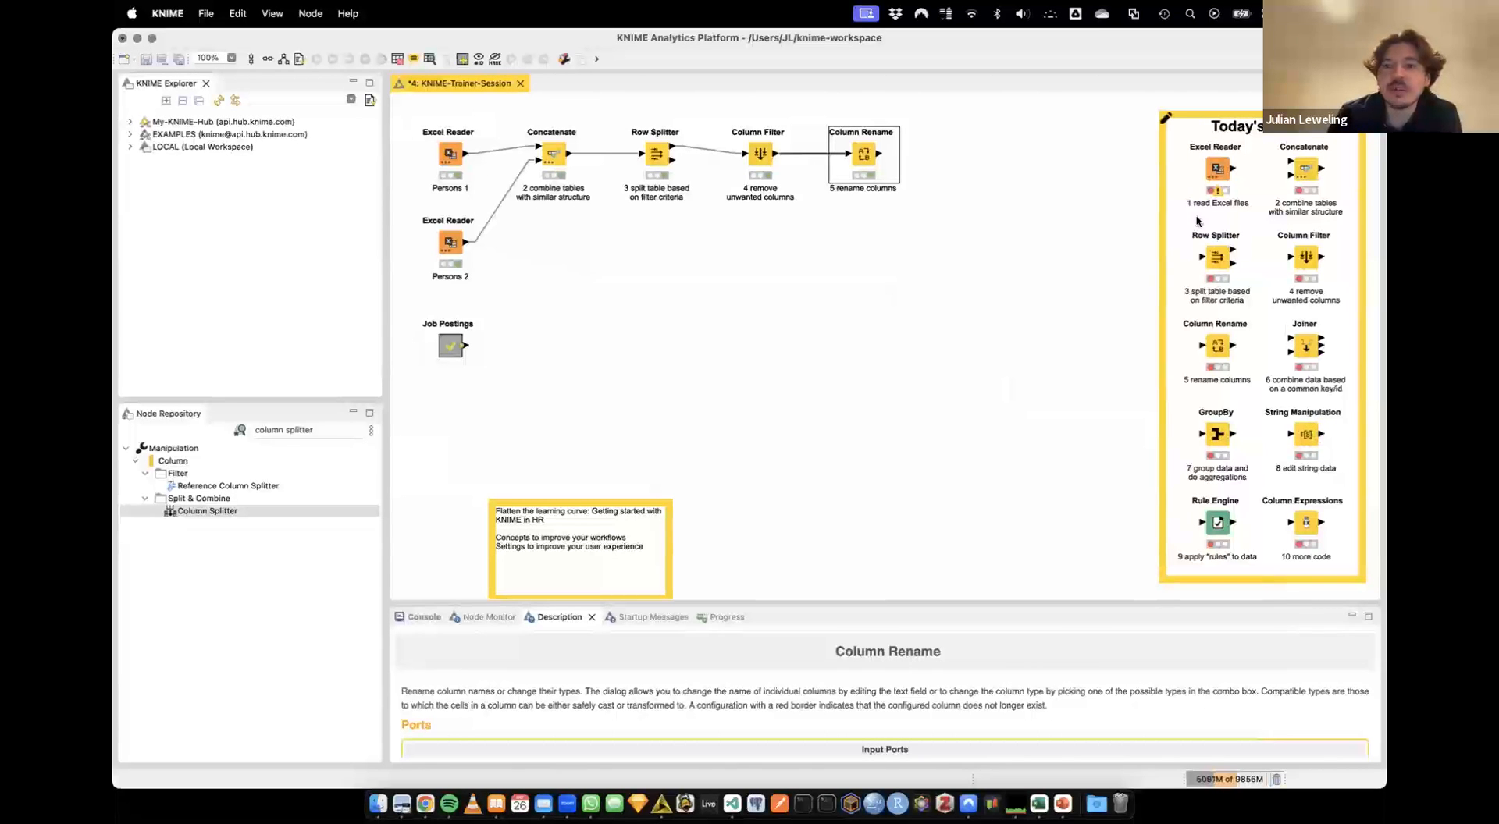
Copy the Joiner node from the prepared nodes into the workflow and place it directly below Column Rename
left_click(1302, 366)
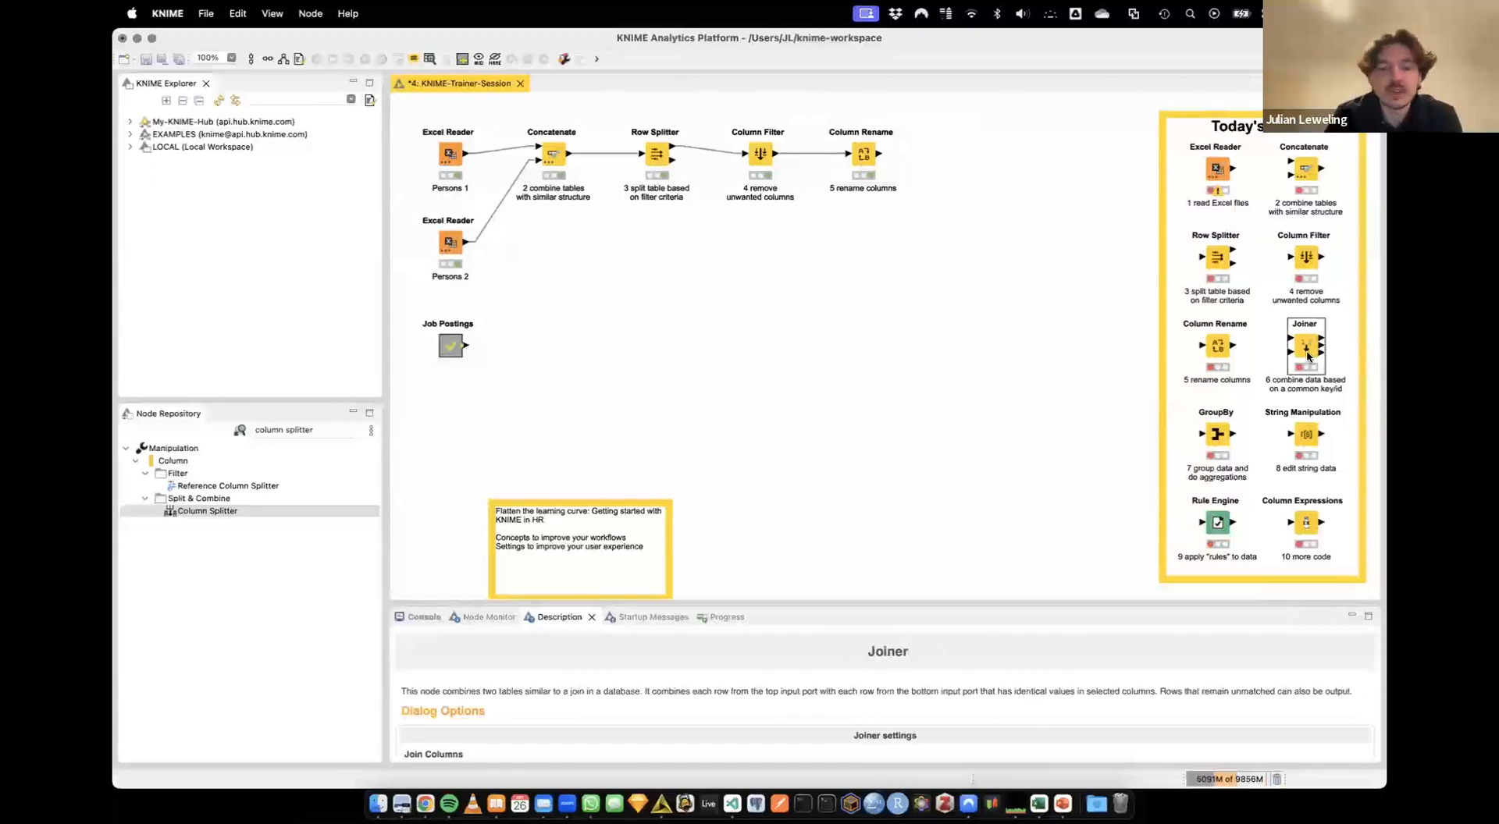
right_click(718, 306)
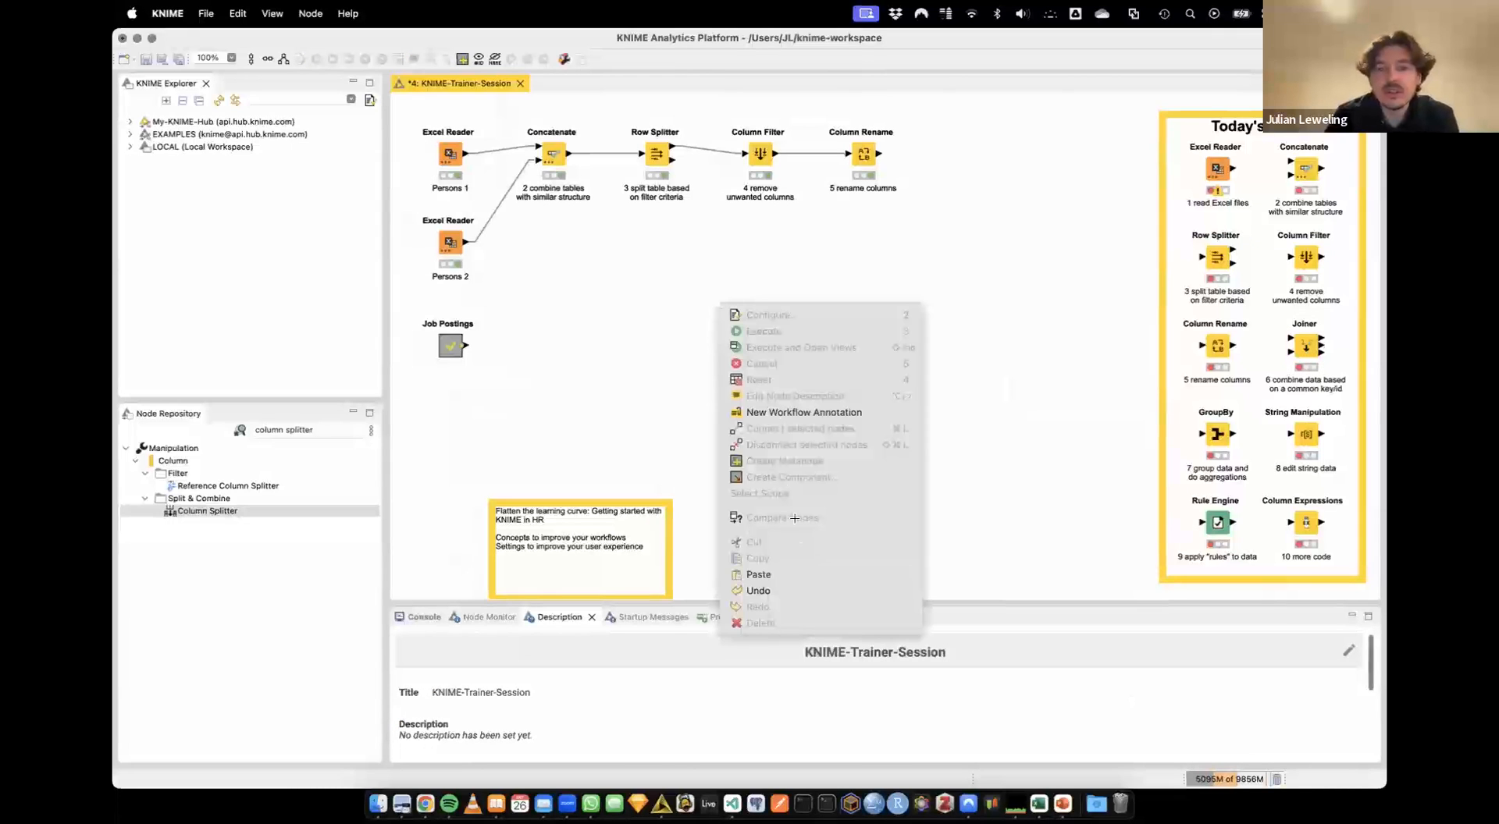
left_click(777, 575)
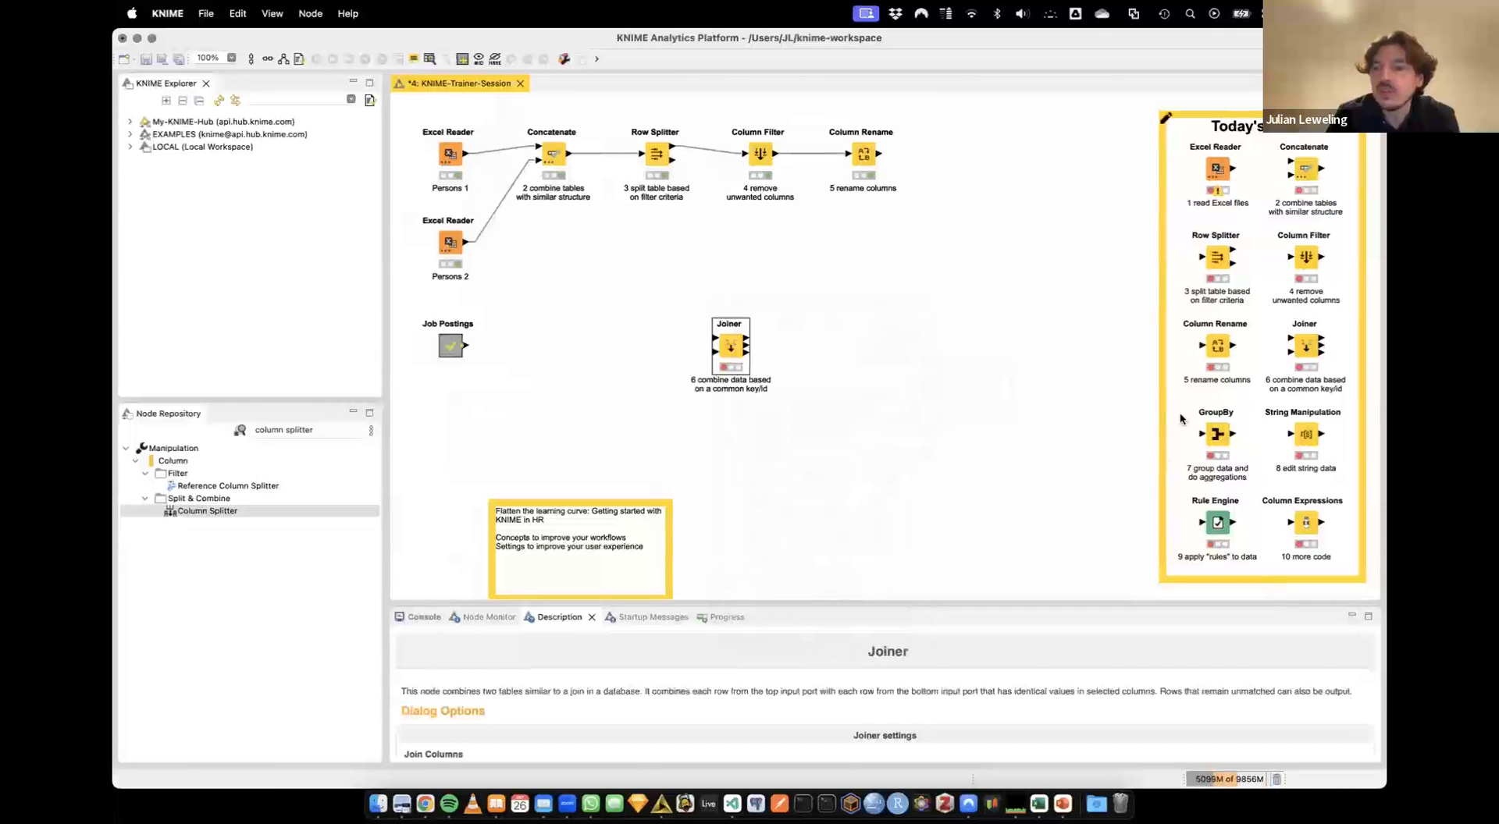
left_click(1232, 181)
left_click(1305, 171)
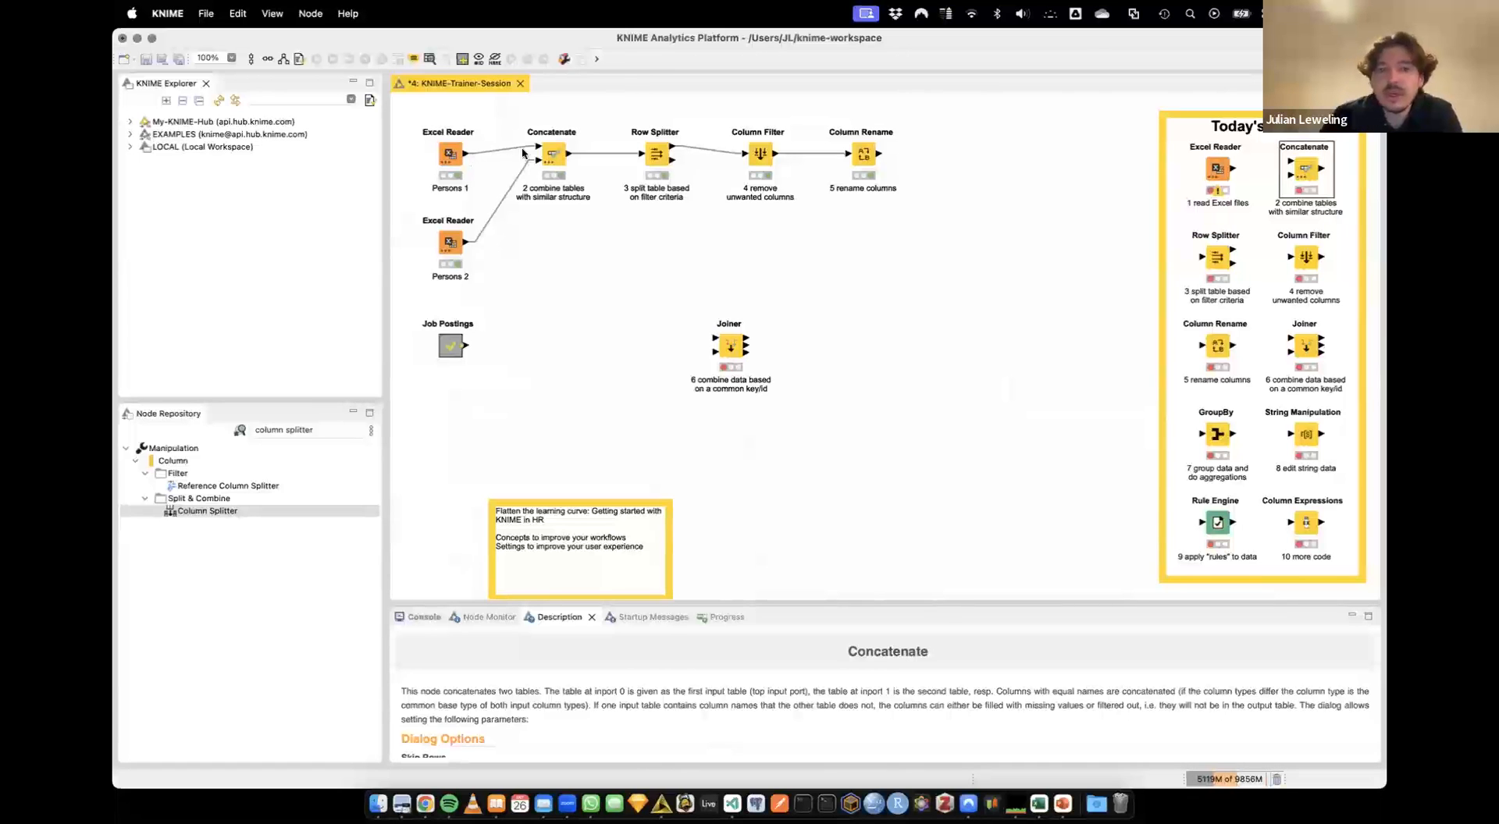
left_click(729, 343)
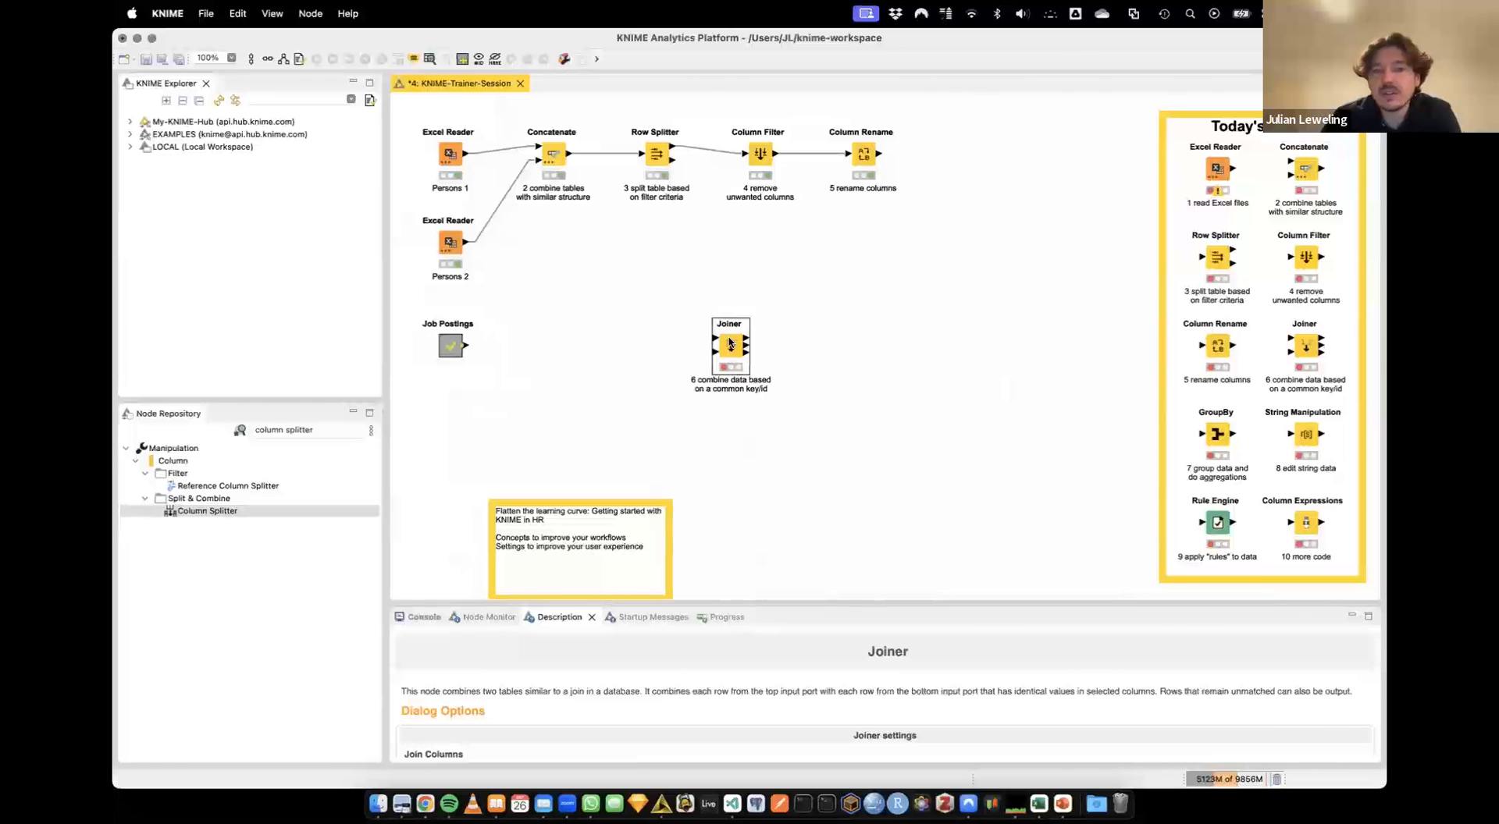
left_click_drag(730, 343, 863, 343)
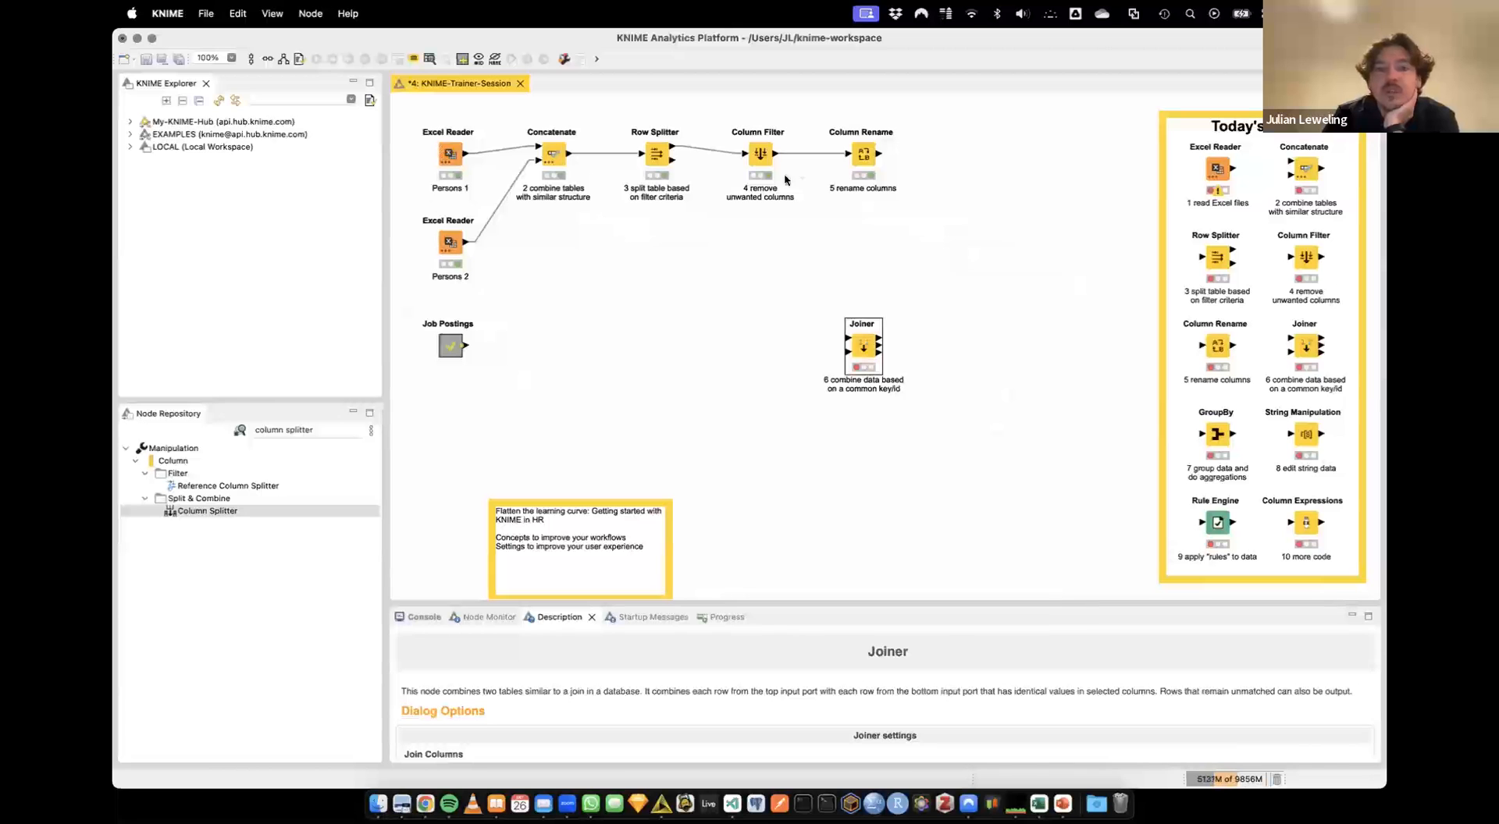
Open the Column Rename output table and go through its first row from the ID column to City
left_click(857, 164)
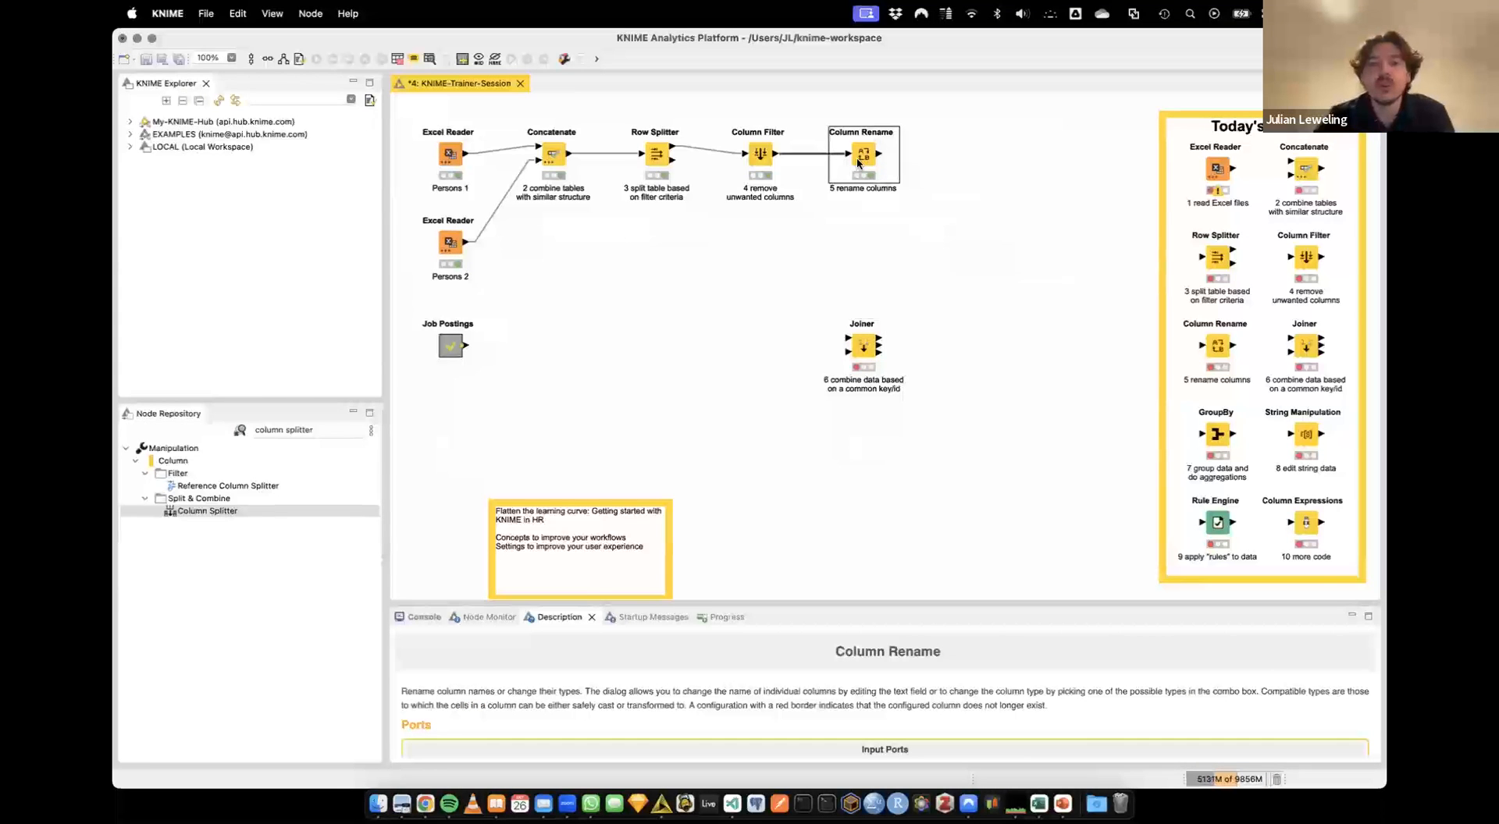
right_click(859, 163)
left_click(897, 502)
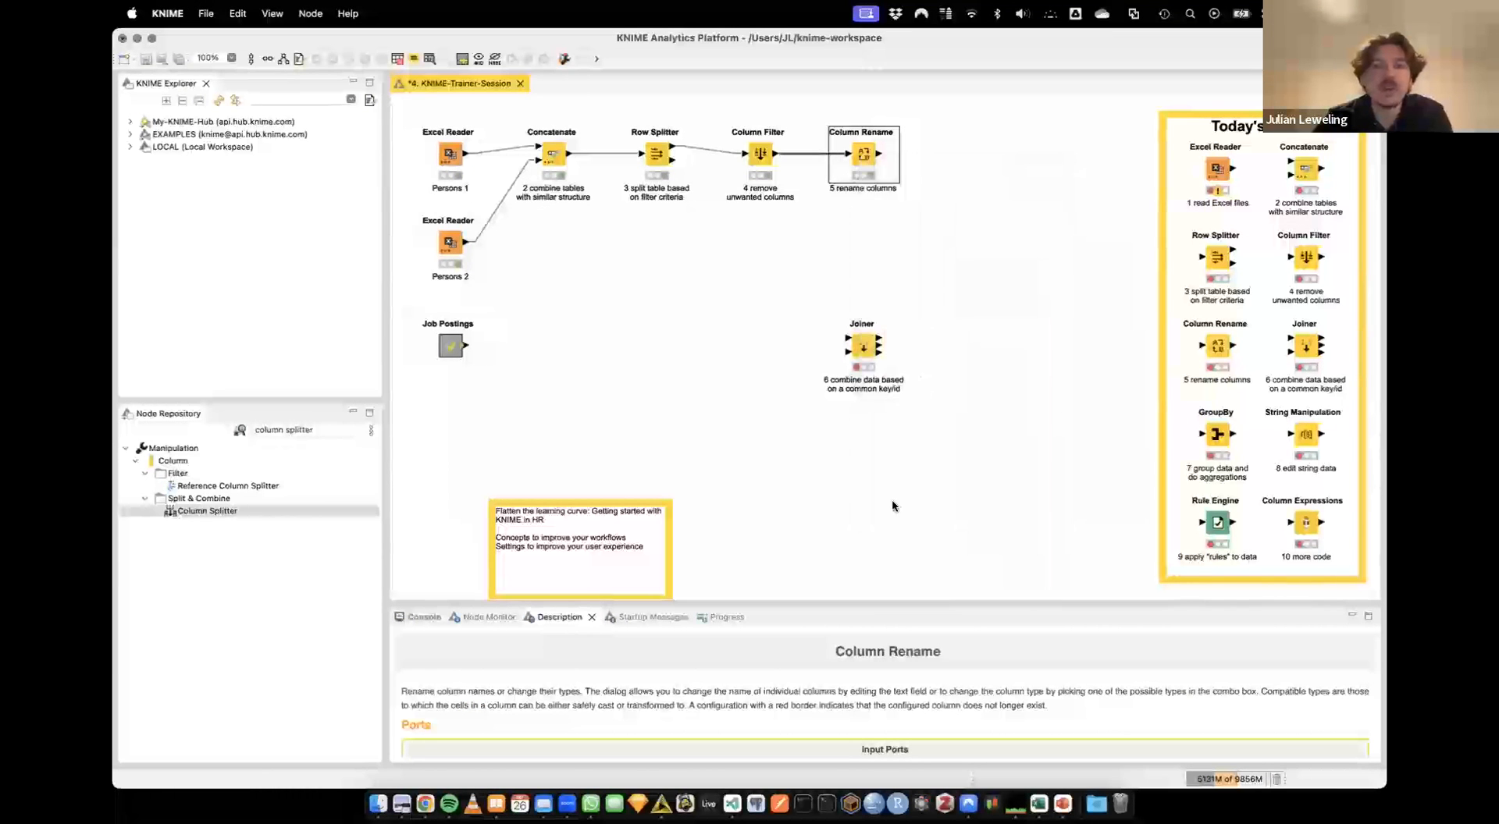
left_click(495, 329)
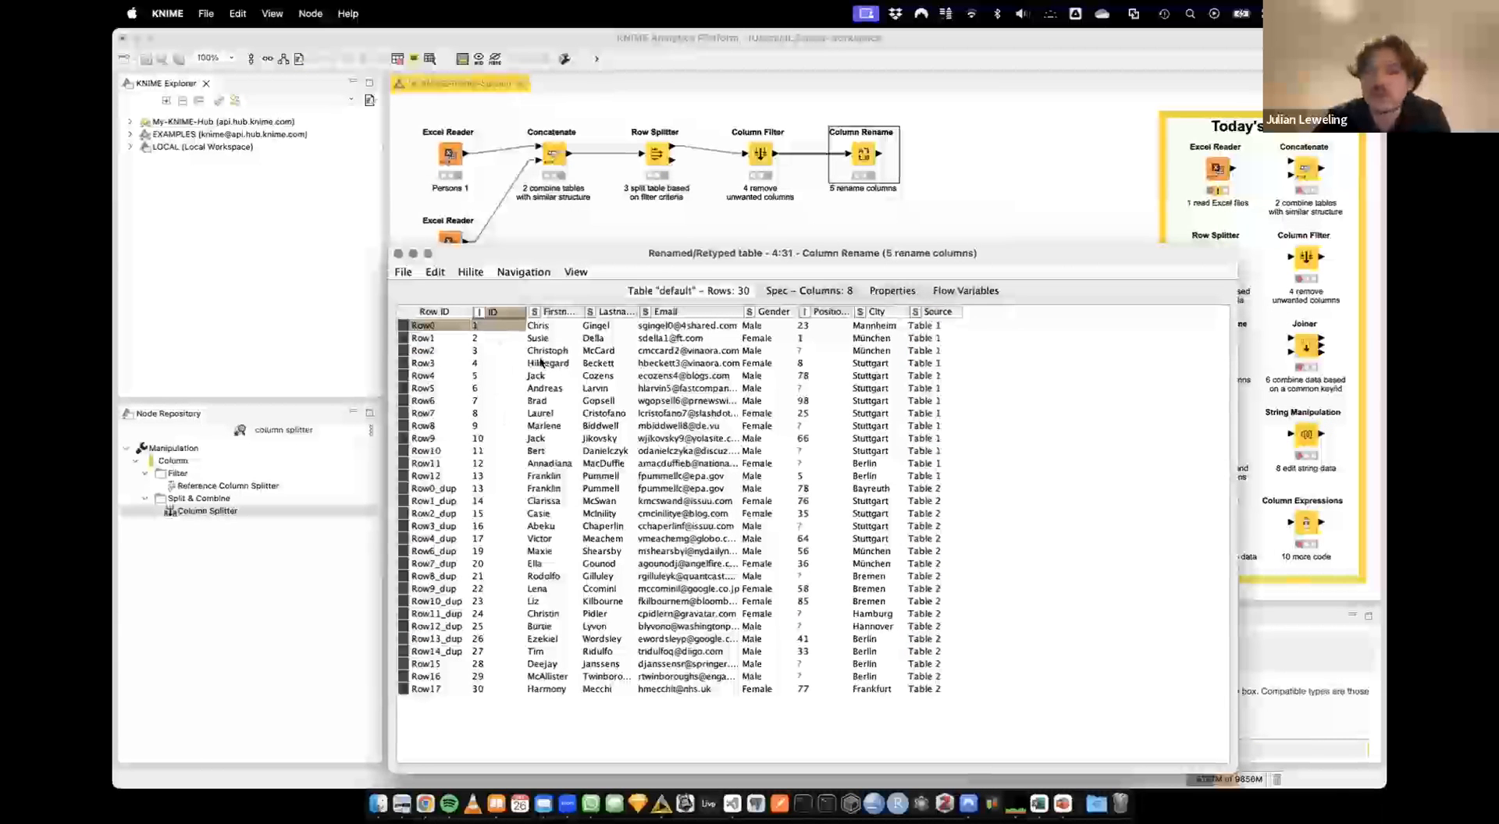
left_click(558, 329)
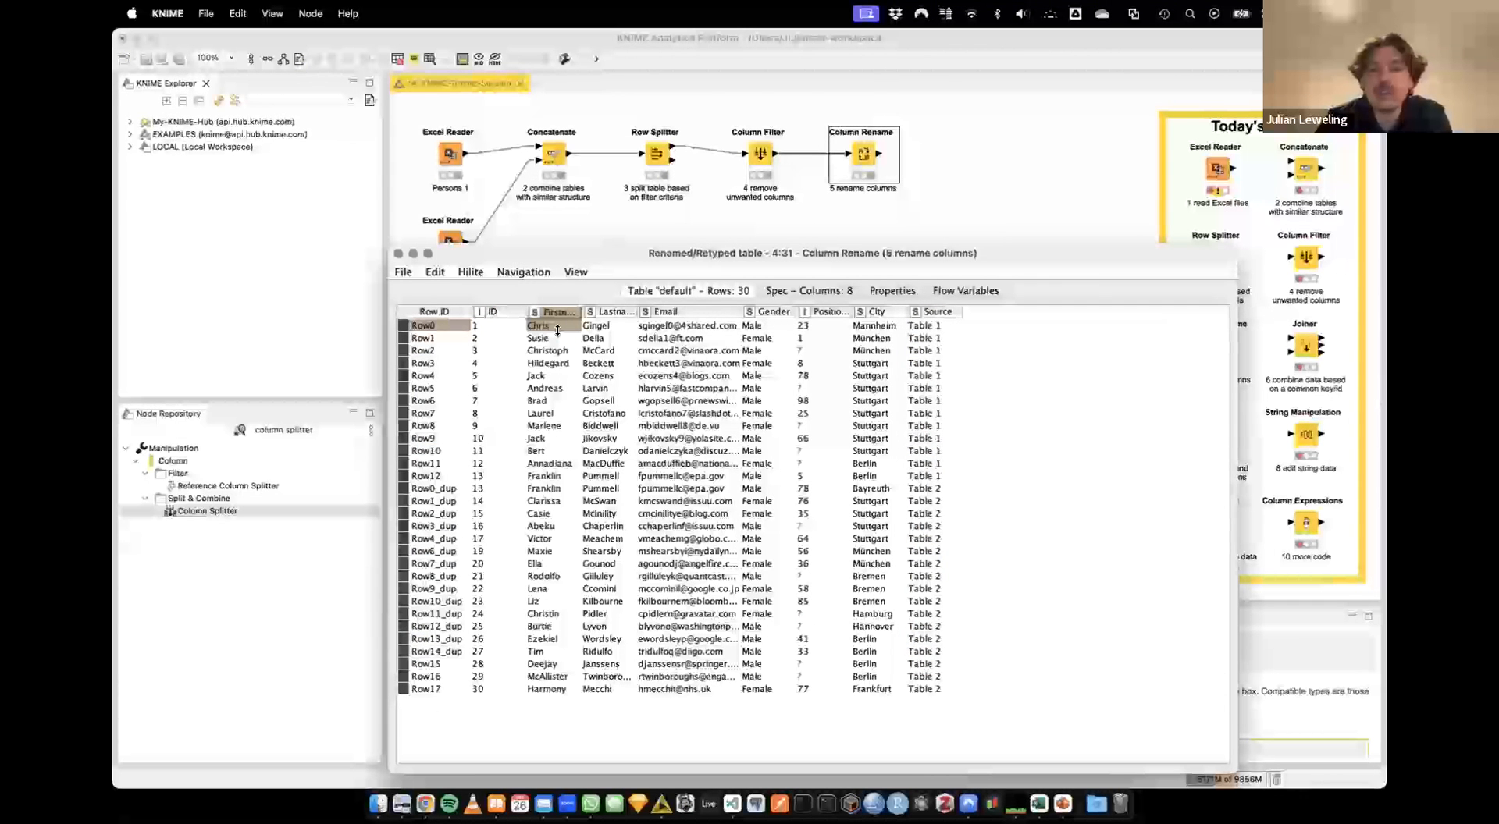
key("Right")
key("Right")
key("Right")
key("Right")
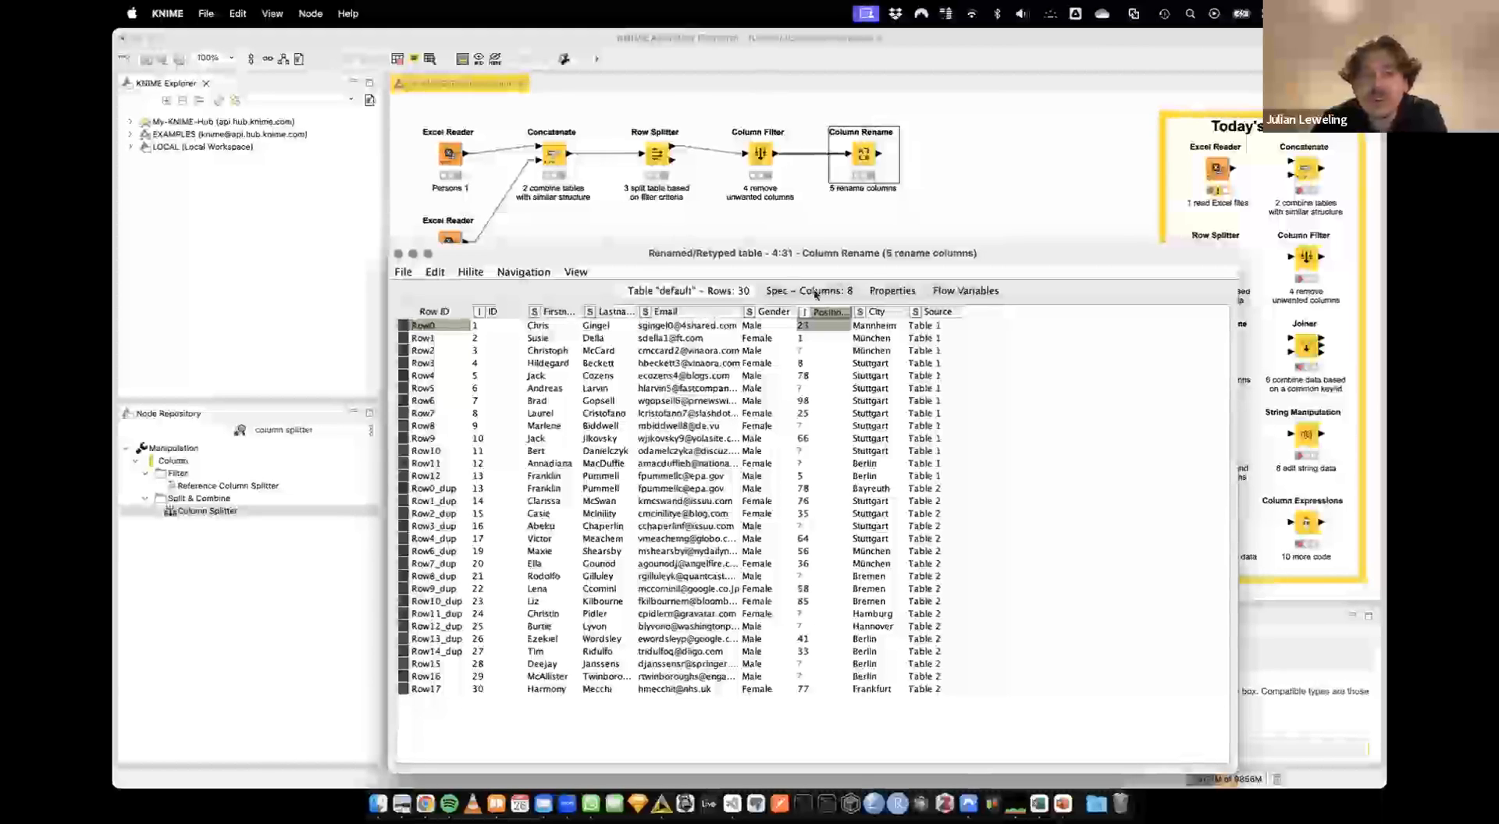
key("Right")
Widen the Position of Interest column, sort it in ascending order, and highlight its filled and missing values
left_click_drag(851, 310, 898, 311)
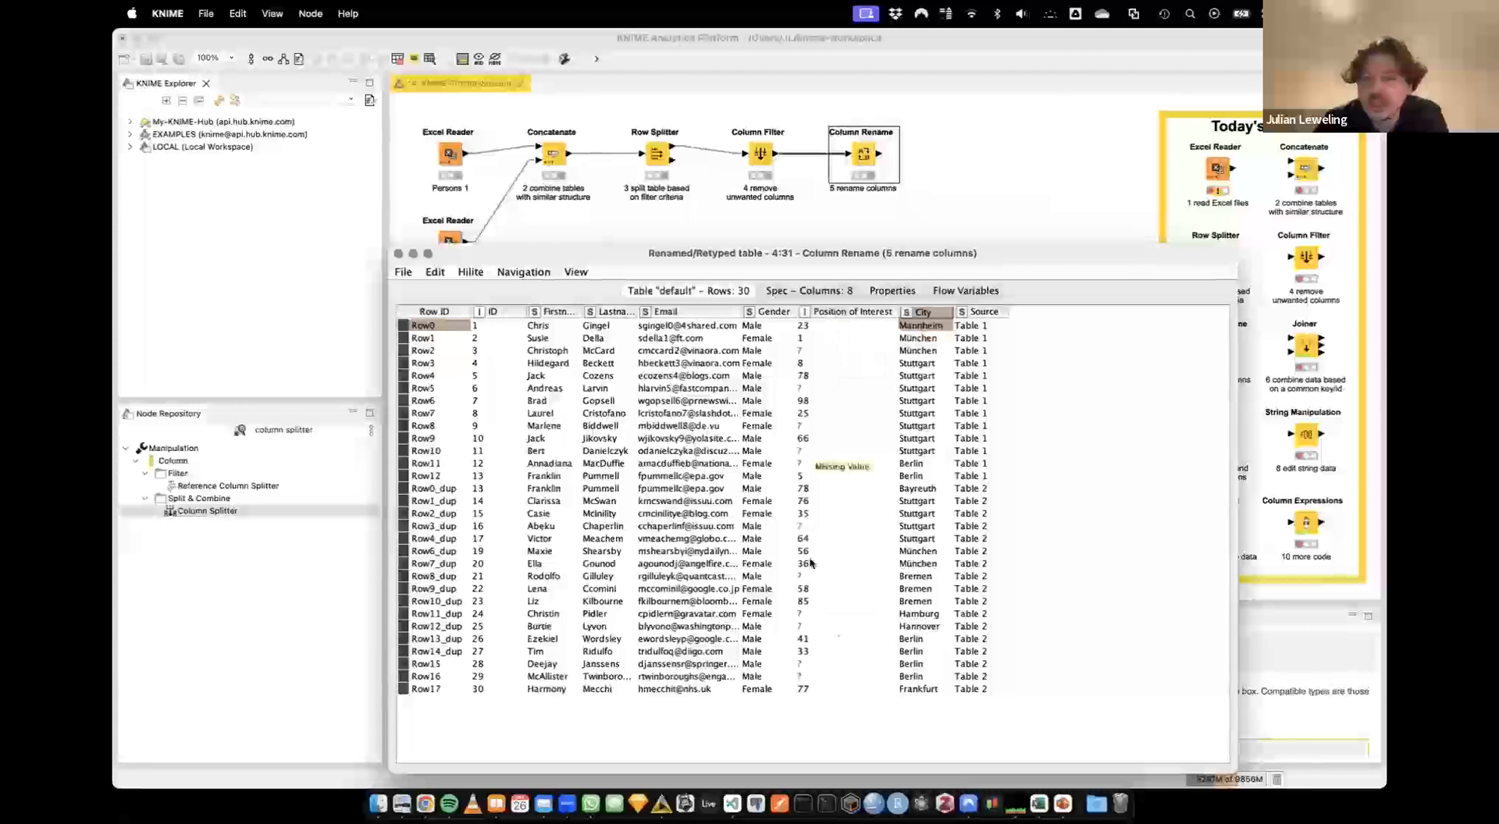
left_click(826, 313)
left_click(826, 313)
left_click(851, 328)
left_click_drag(825, 465, 815, 639)
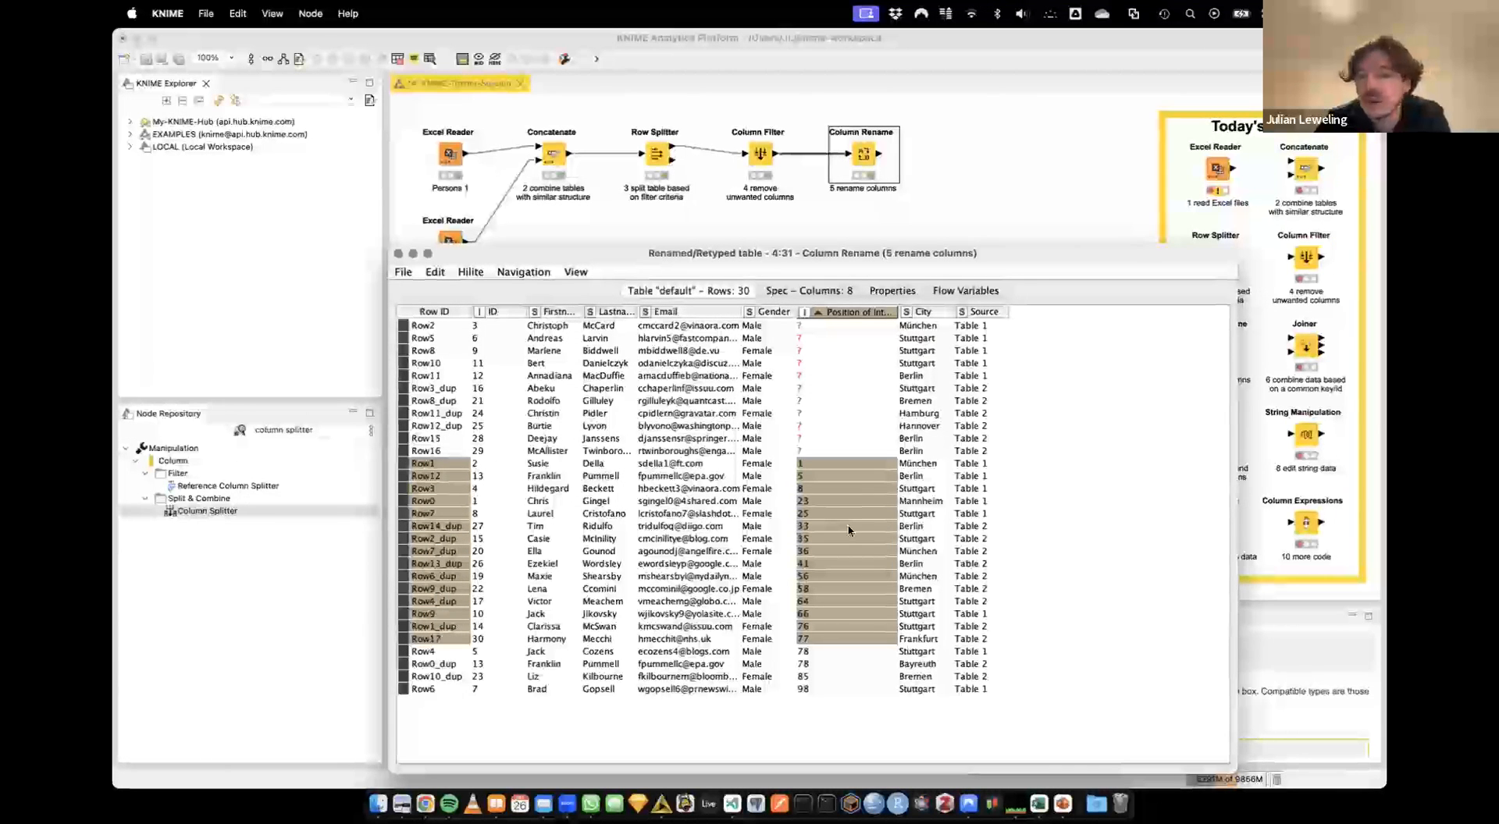
left_click(836, 501)
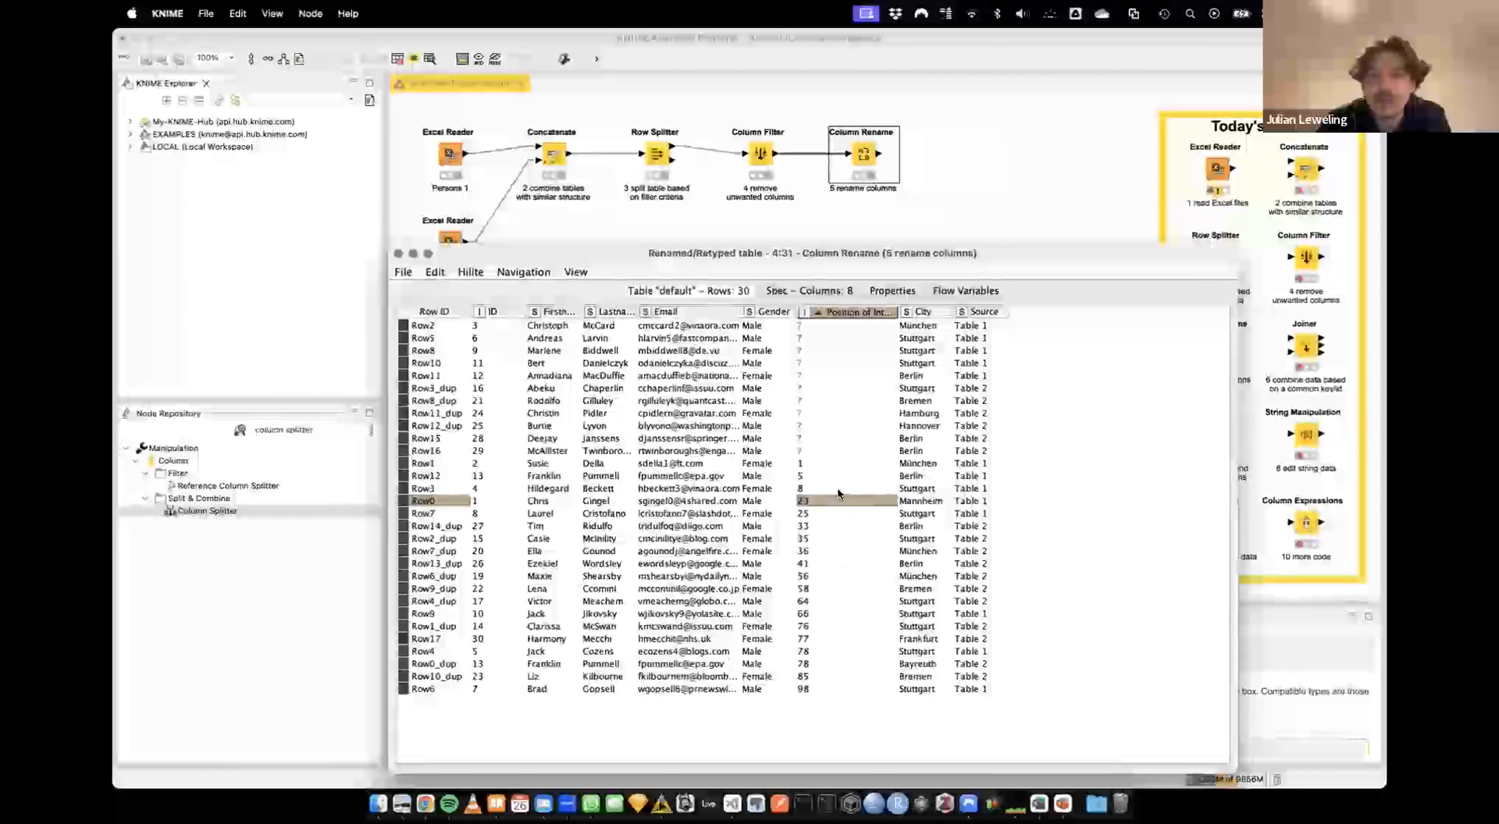
left_click_drag(831, 449, 816, 311)
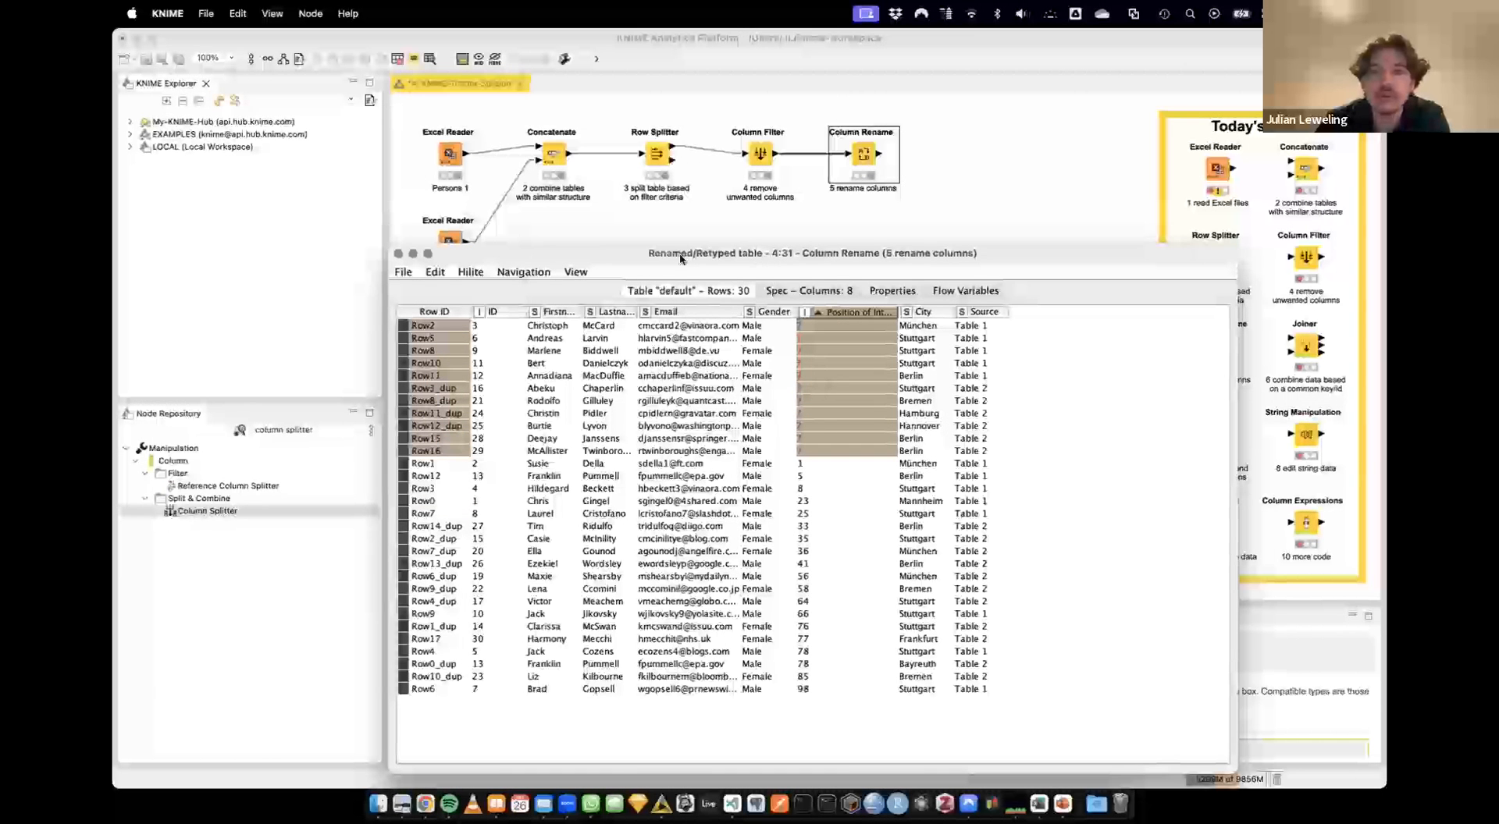
Close the Column Rename table, open the extracted values of Job Postings, and highlight a run of entries in the title column
left_click(397, 254)
left_click(455, 346)
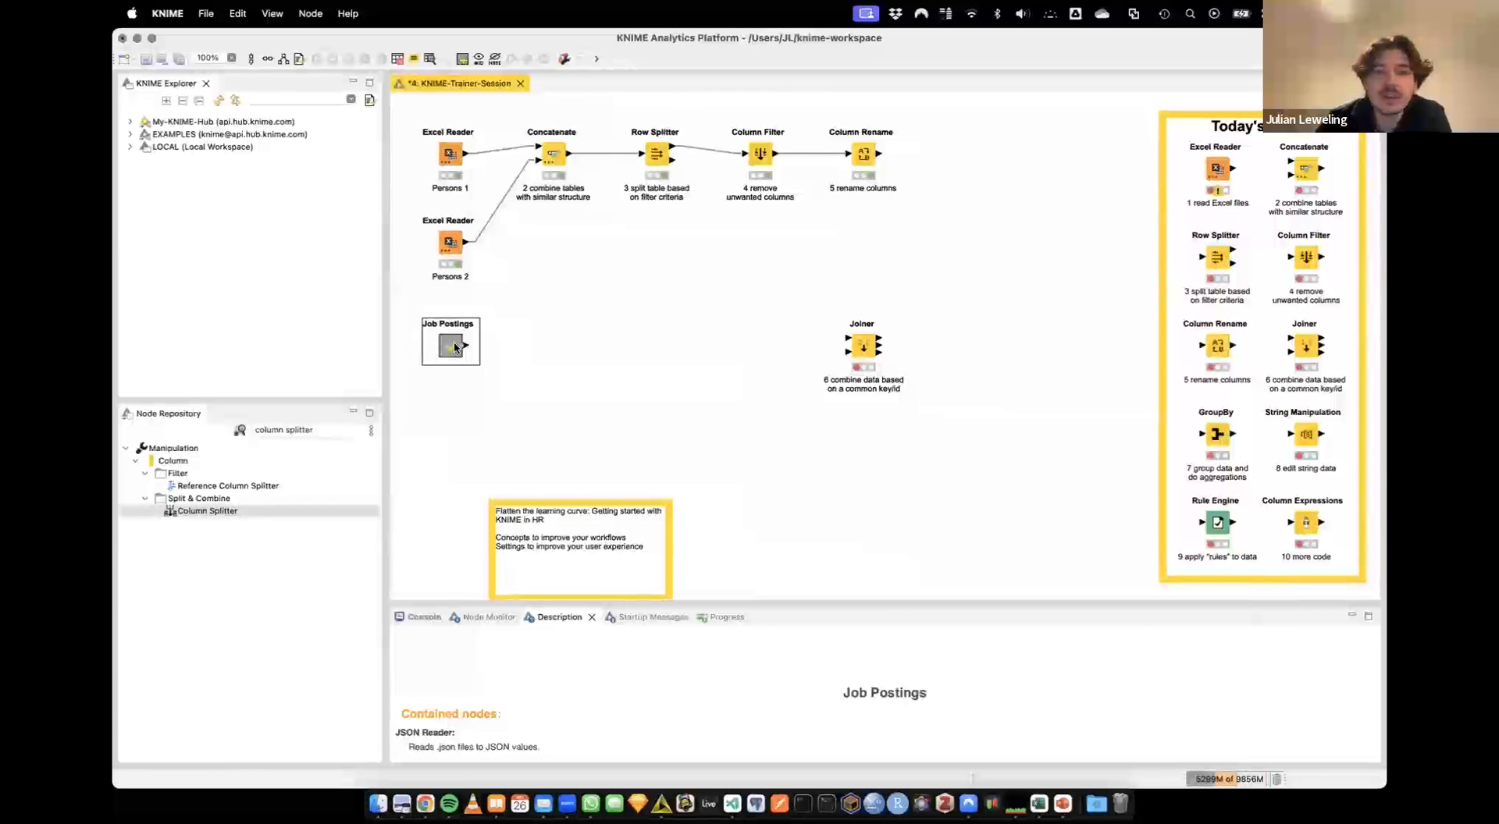
right_click(454, 345)
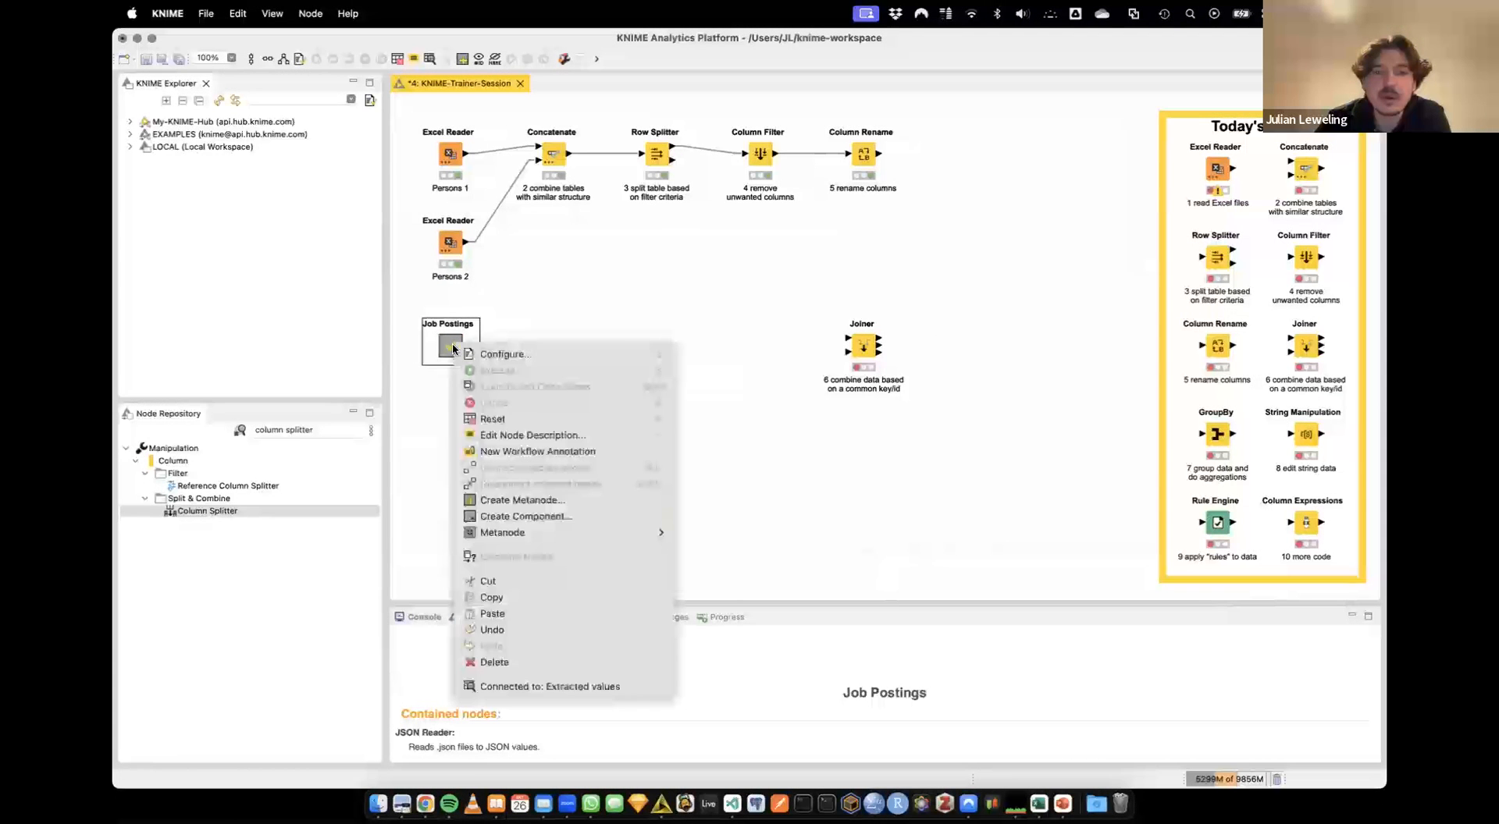
left_click(515, 686)
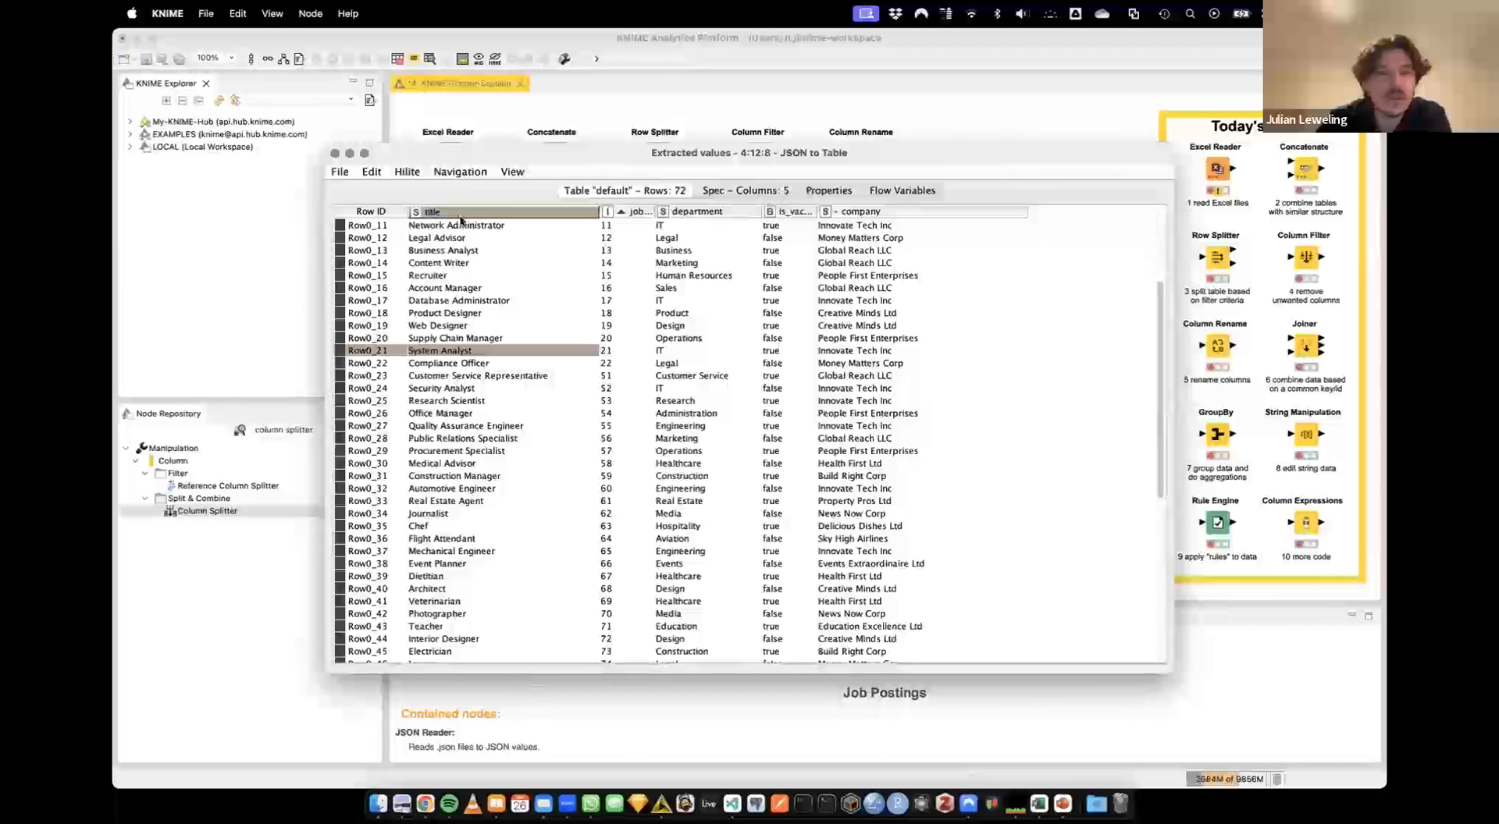
left_click_drag(457, 228, 478, 476)
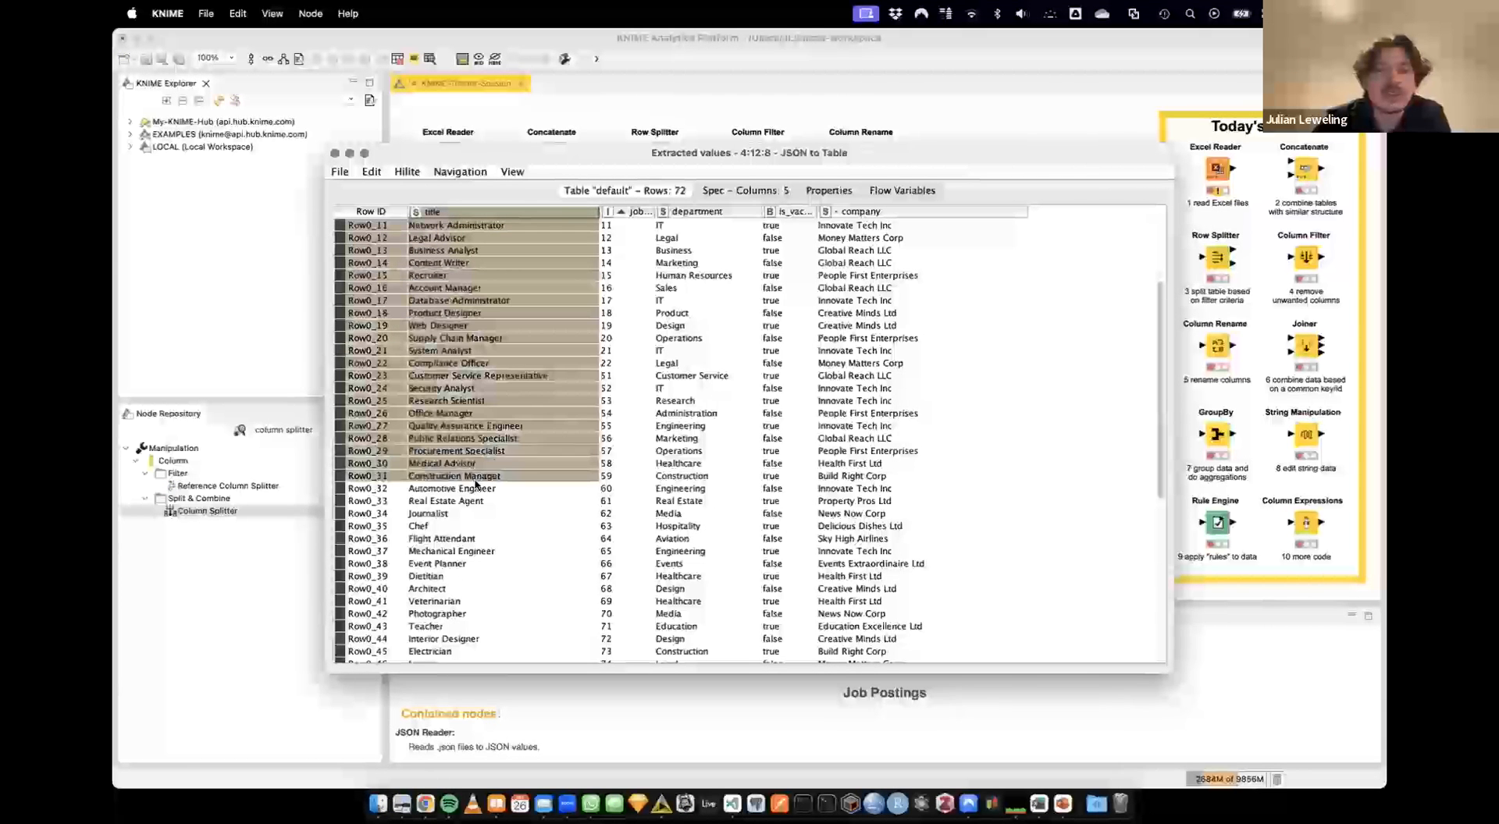
Go through the job_id, department, is_vacant and company columns, widening job_id and is_vacant to show their full names
left_click(658, 212)
left_click(620, 262)
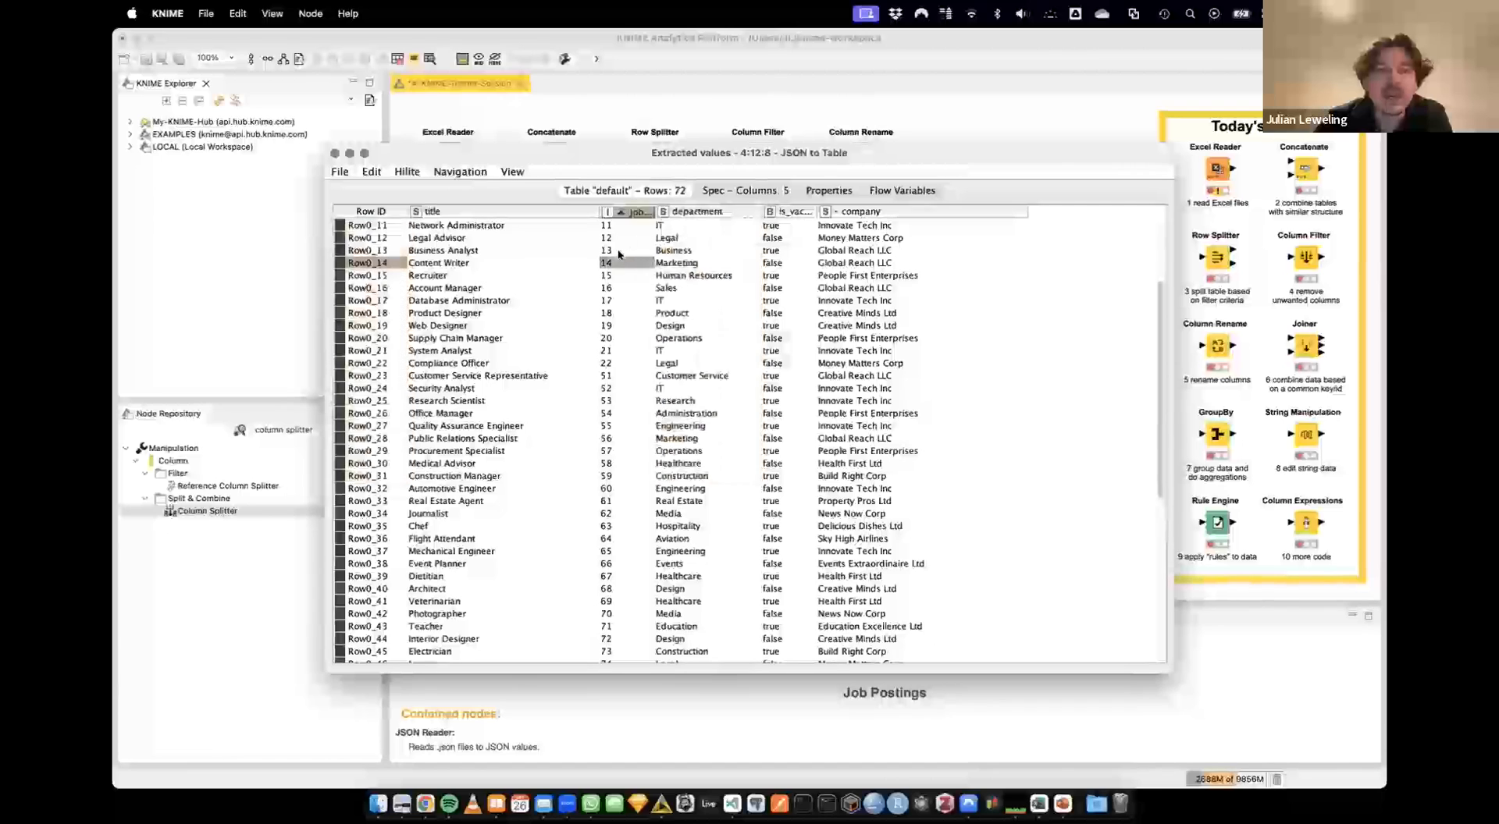
left_click_drag(654, 212, 695, 212)
left_click(651, 226)
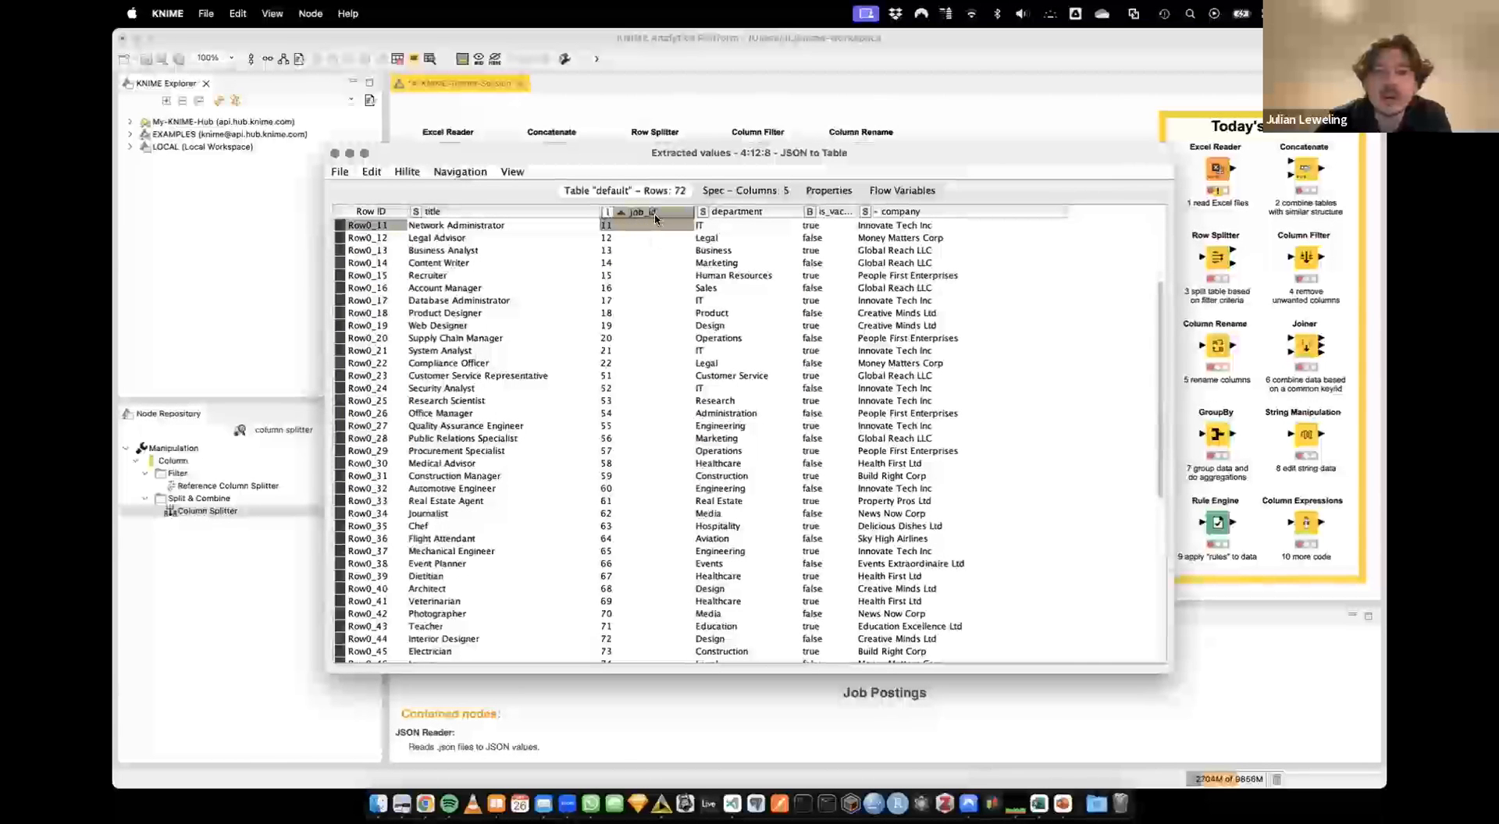
left_click(735, 236)
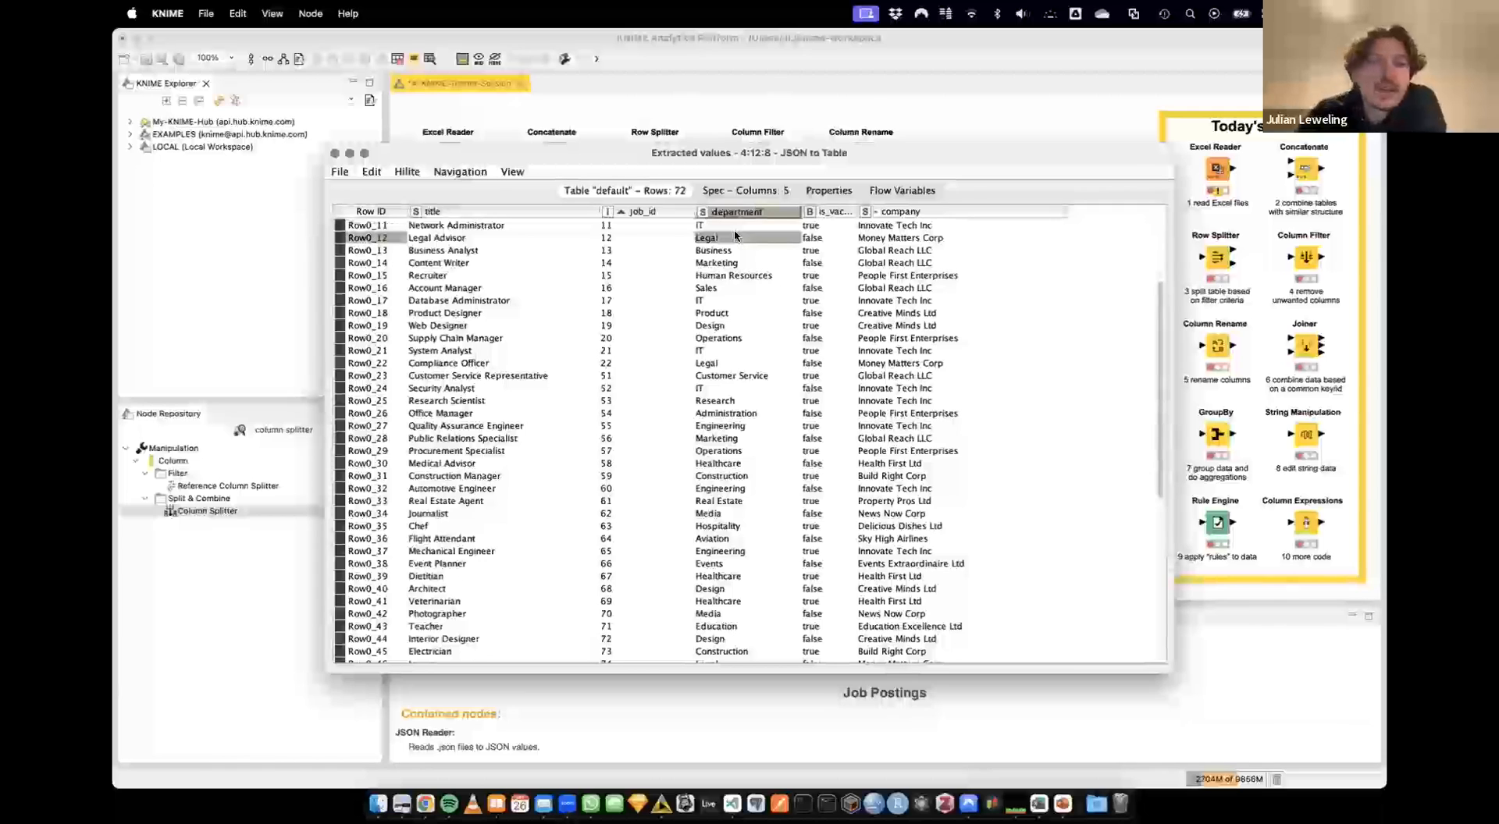
left_click(837, 237)
left_click_drag(857, 212, 921, 211)
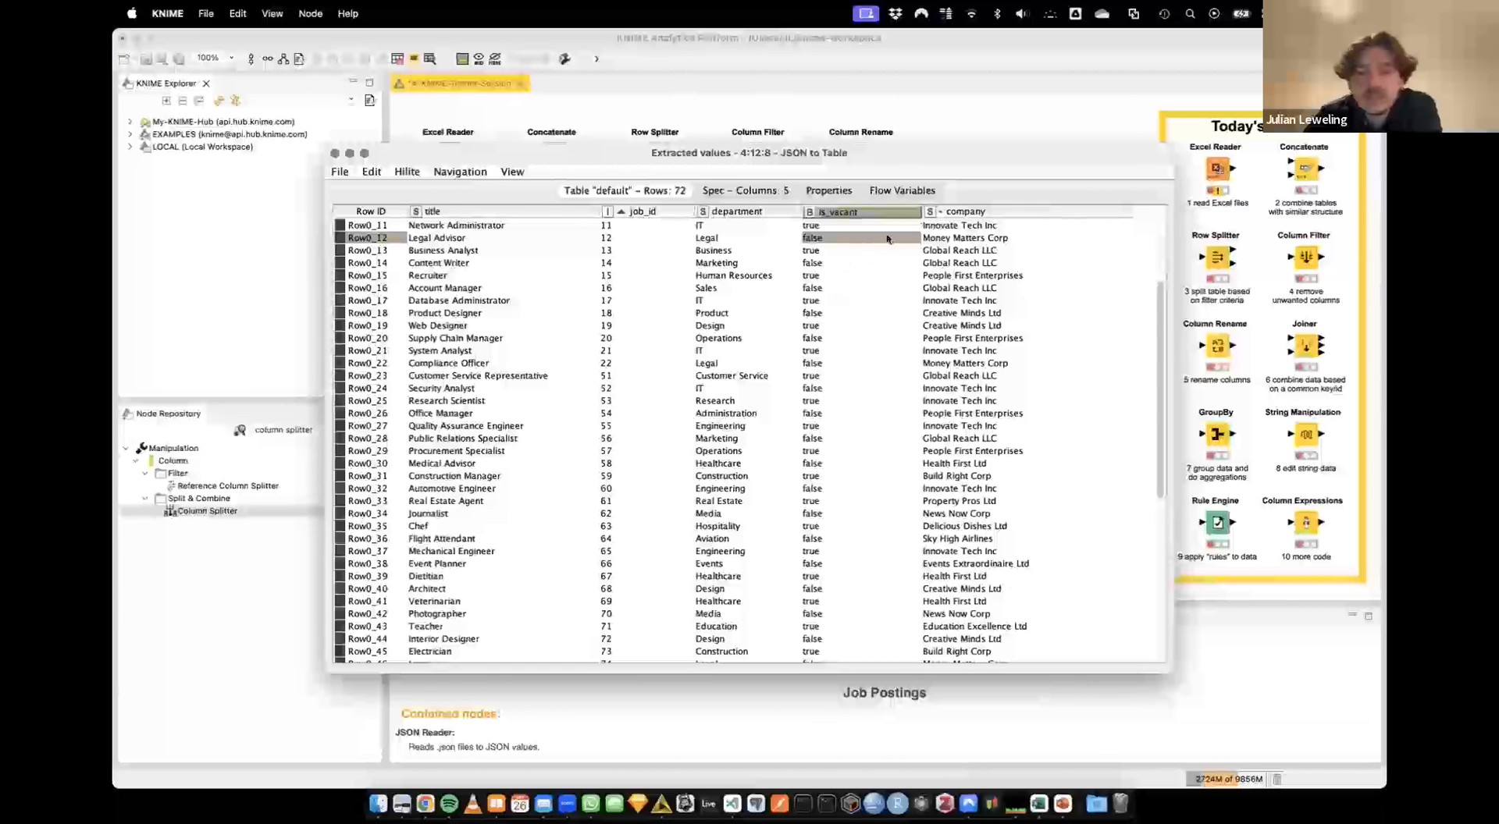
left_click(947, 227)
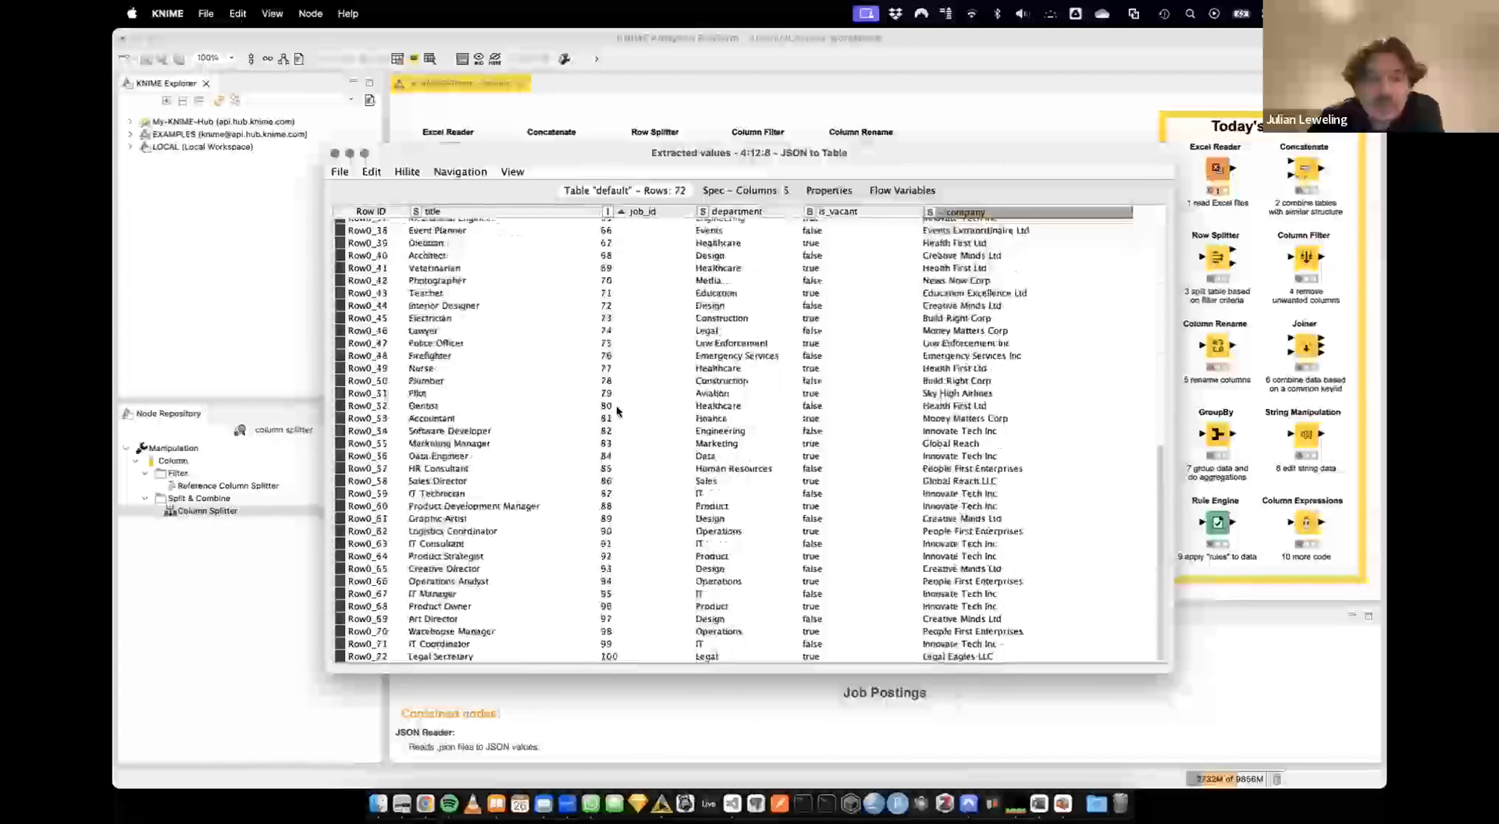
Examine the job_id values at the end, start and around Row0_19 to Row0_24 of the table, and close it
scroll(614, 398, "up", 3)
scroll(615, 402, "down", 12)
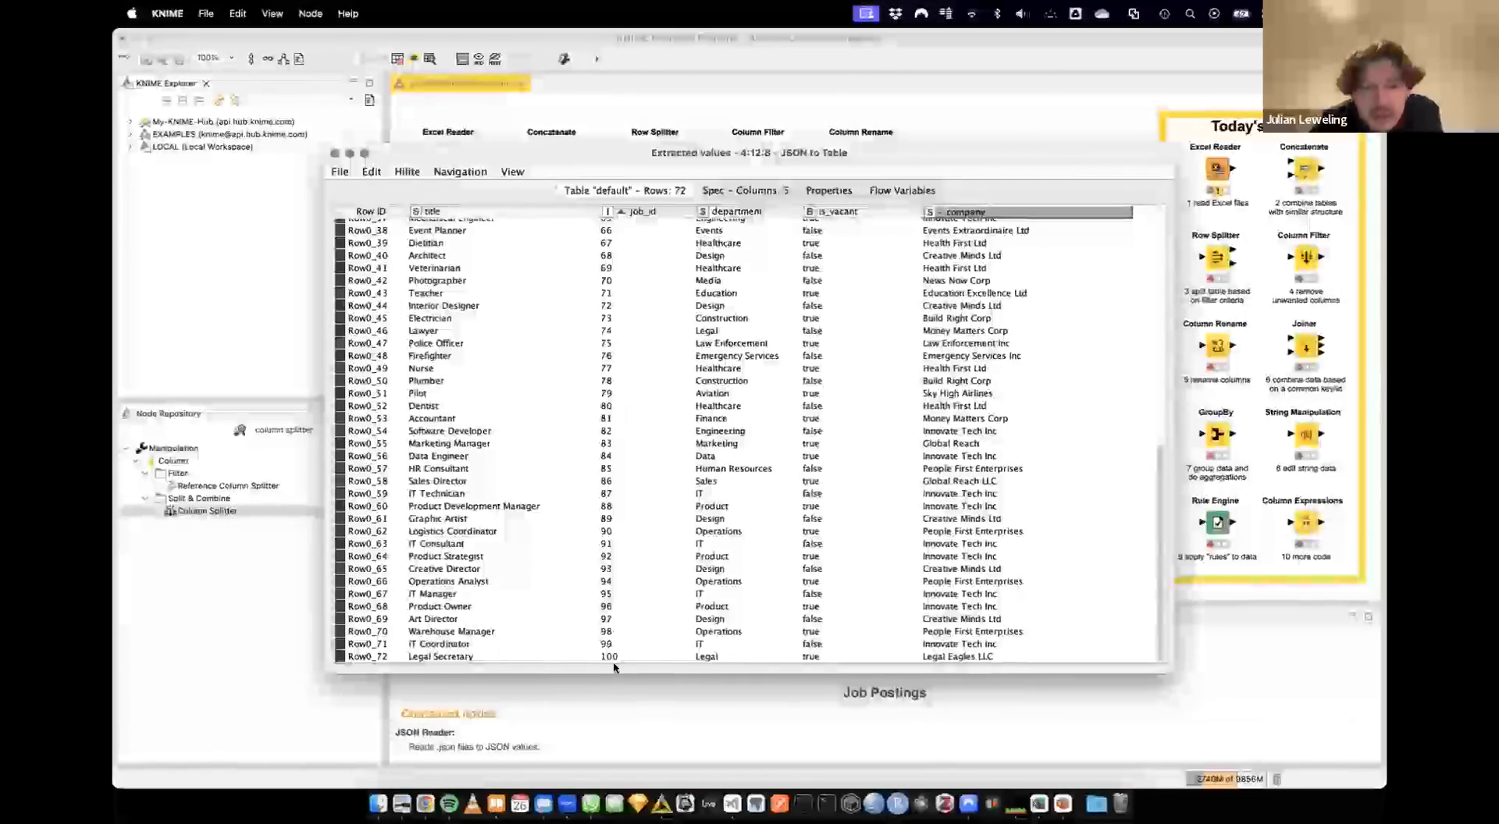
left_click(613, 660)
scroll(615, 660, "up", 12)
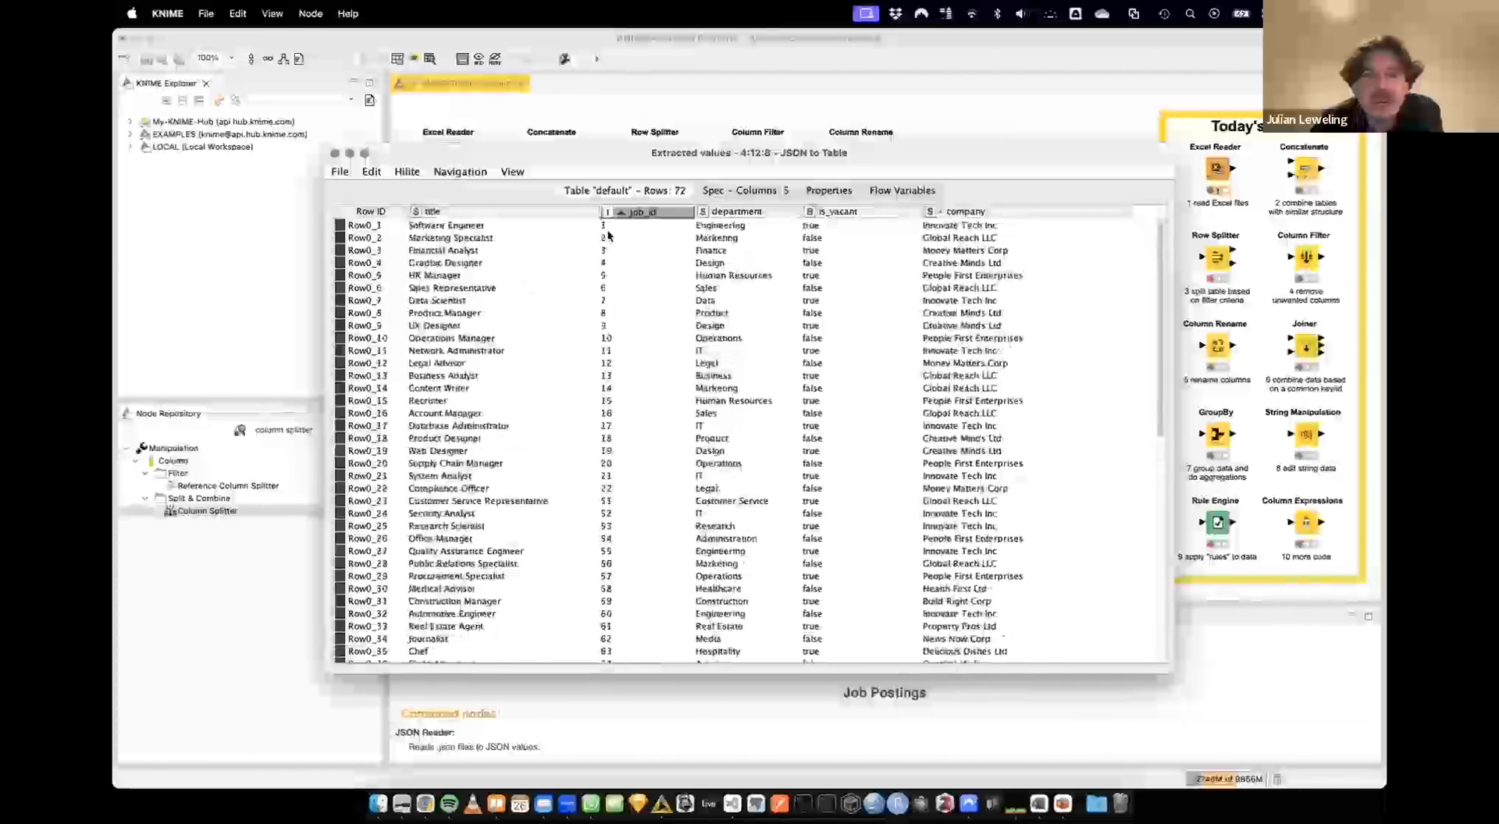
left_click(612, 227)
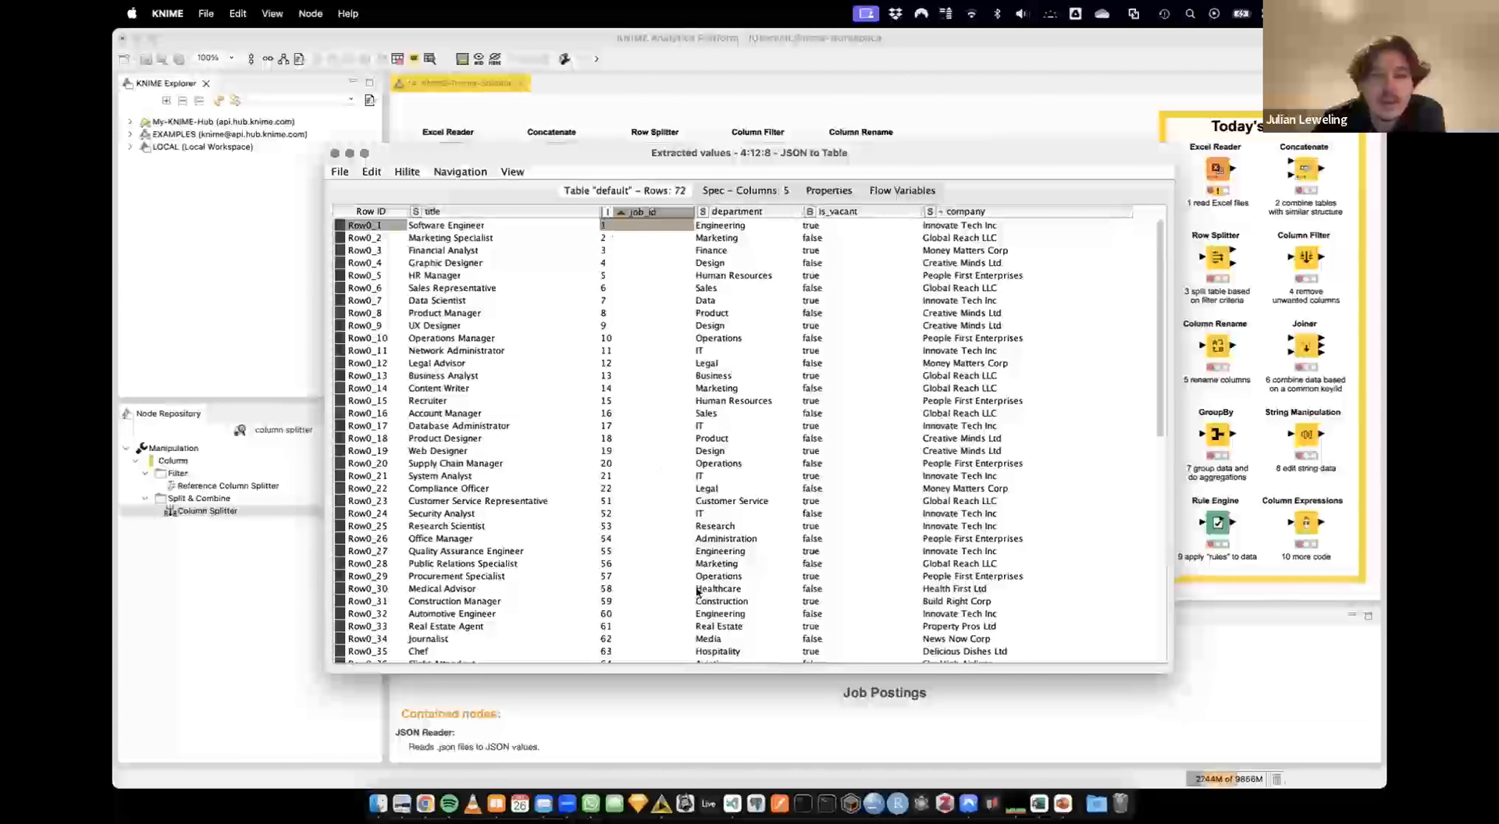
left_click(633, 456)
left_click_drag(633, 459, 628, 511)
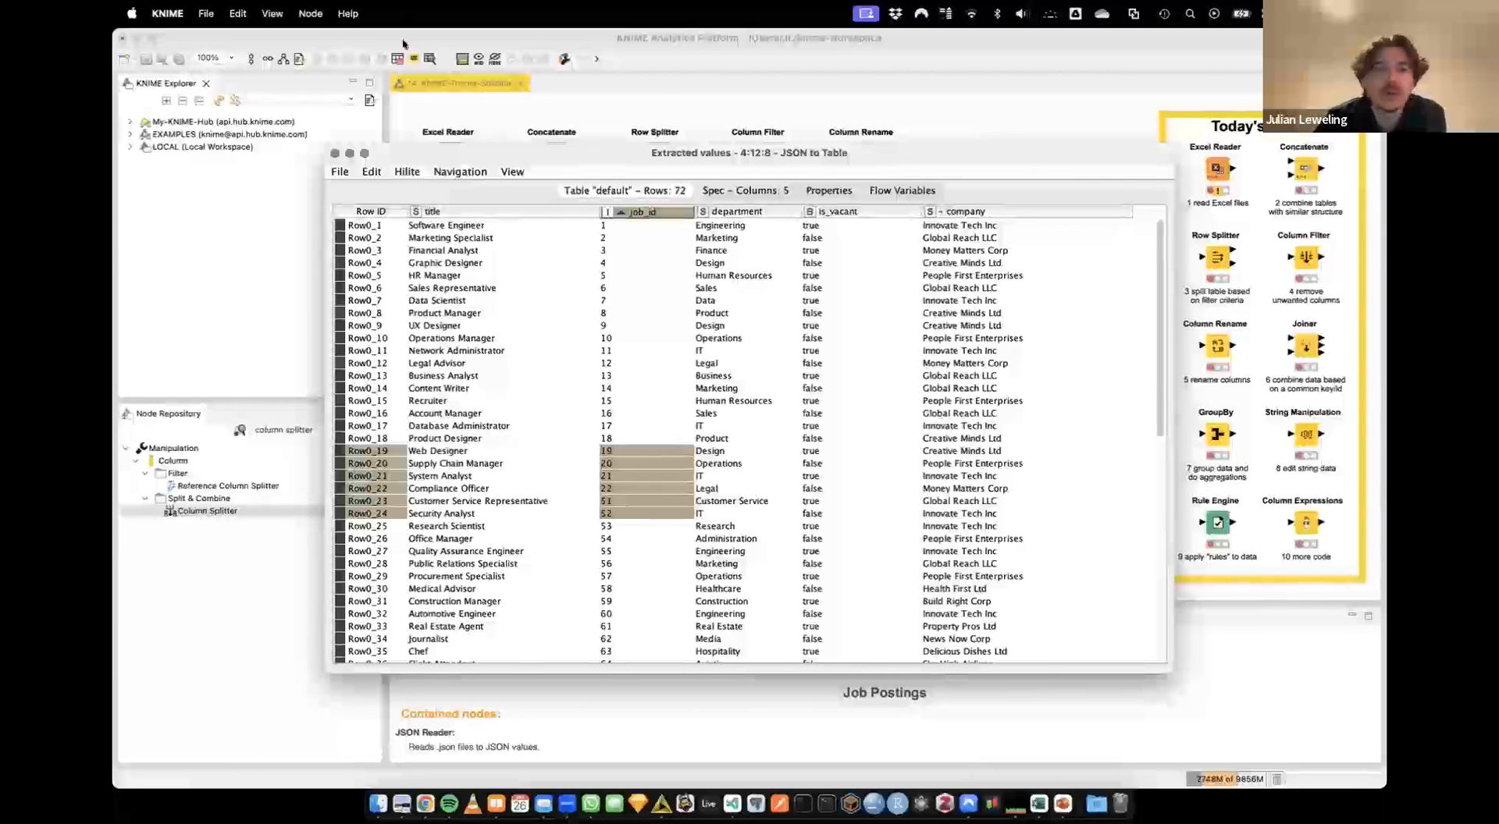
left_click(334, 153)
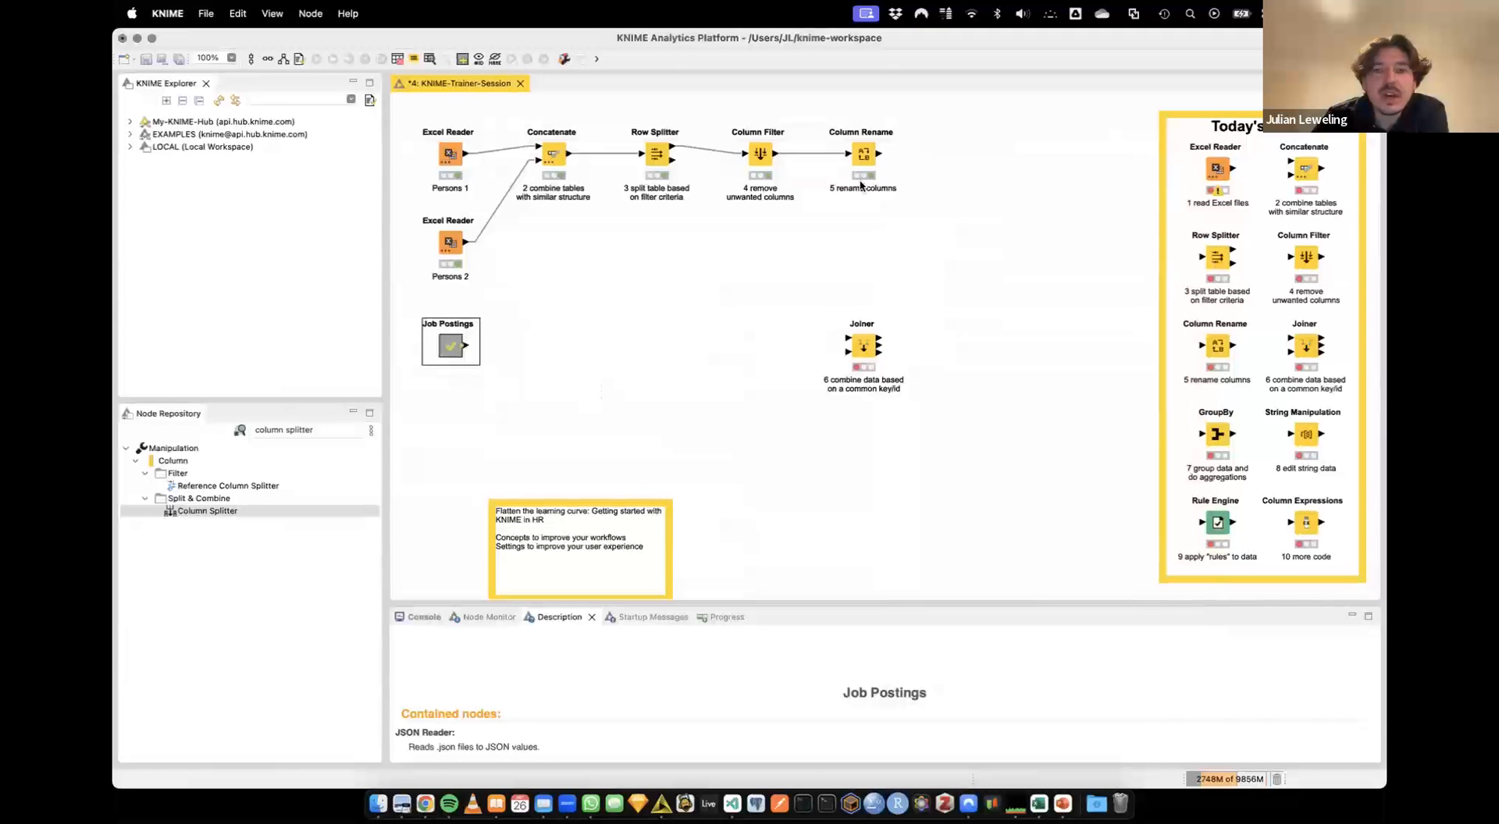
Connect the Column Rename output to the Joiner's top input and the Job Postings output to its bottom input
left_click_drag(878, 154, 849, 338)
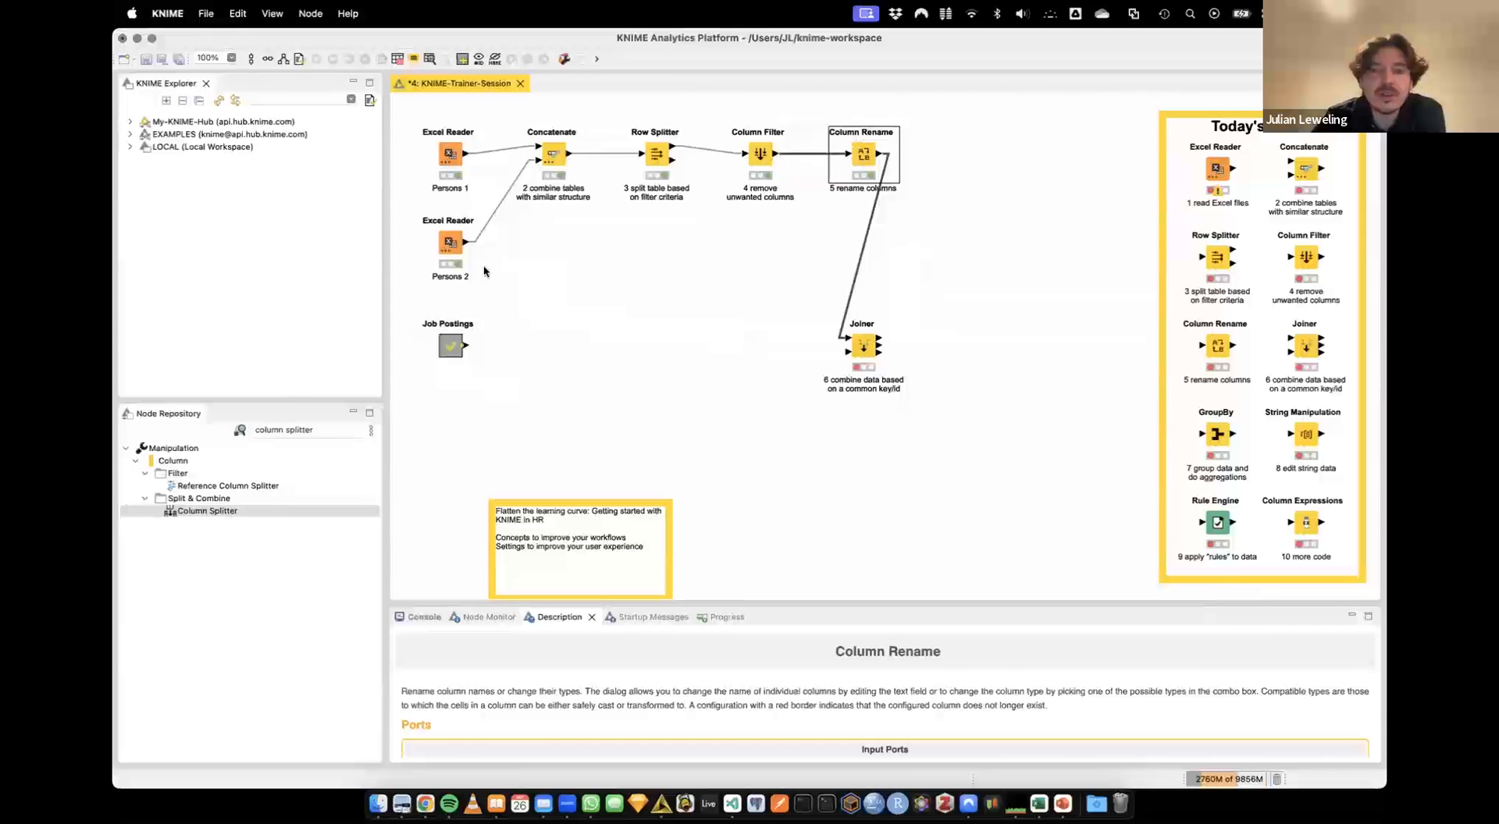
left_click(466, 351)
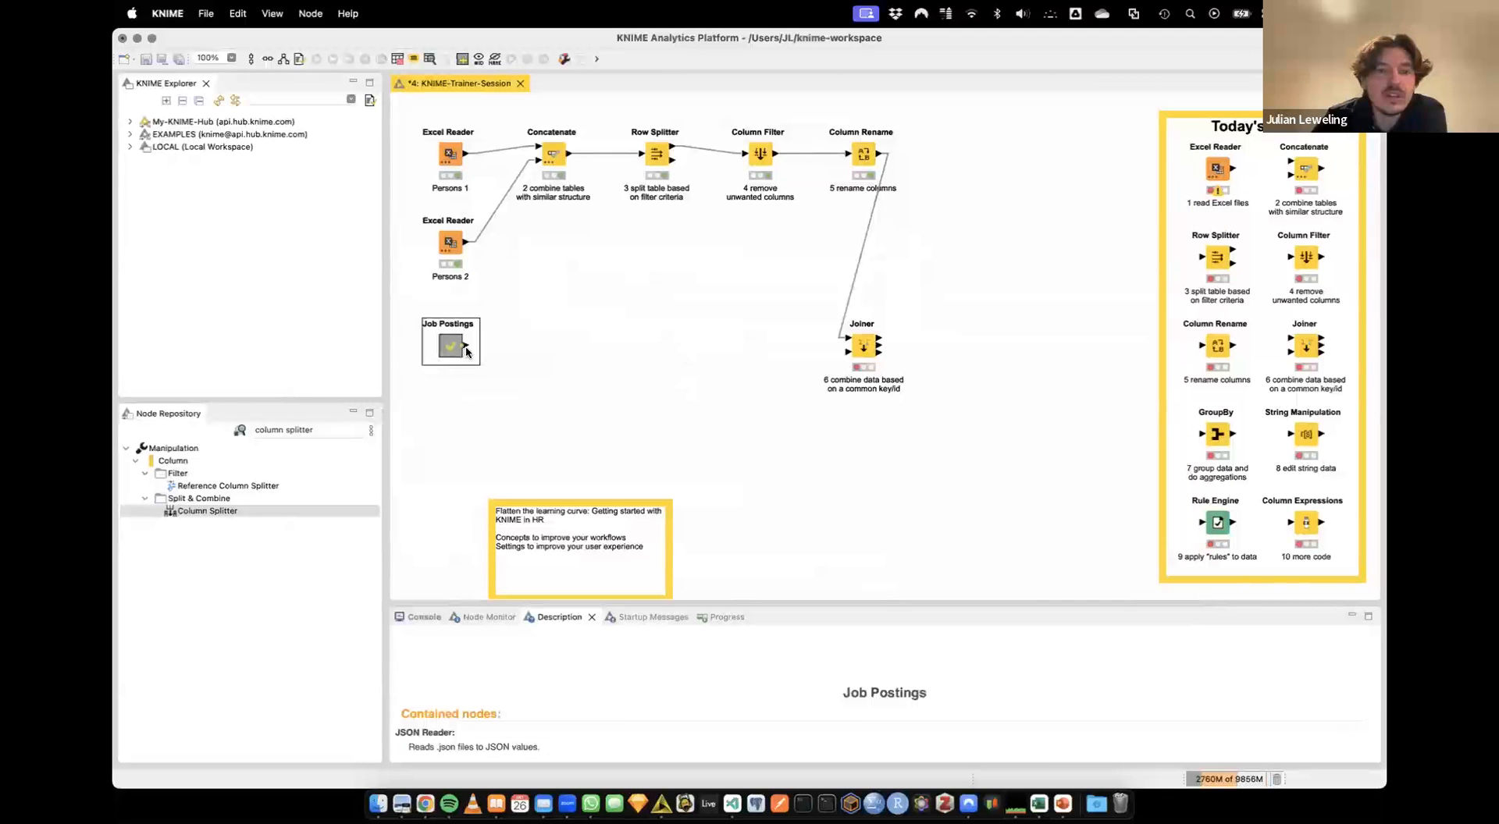
left_click(497, 347)
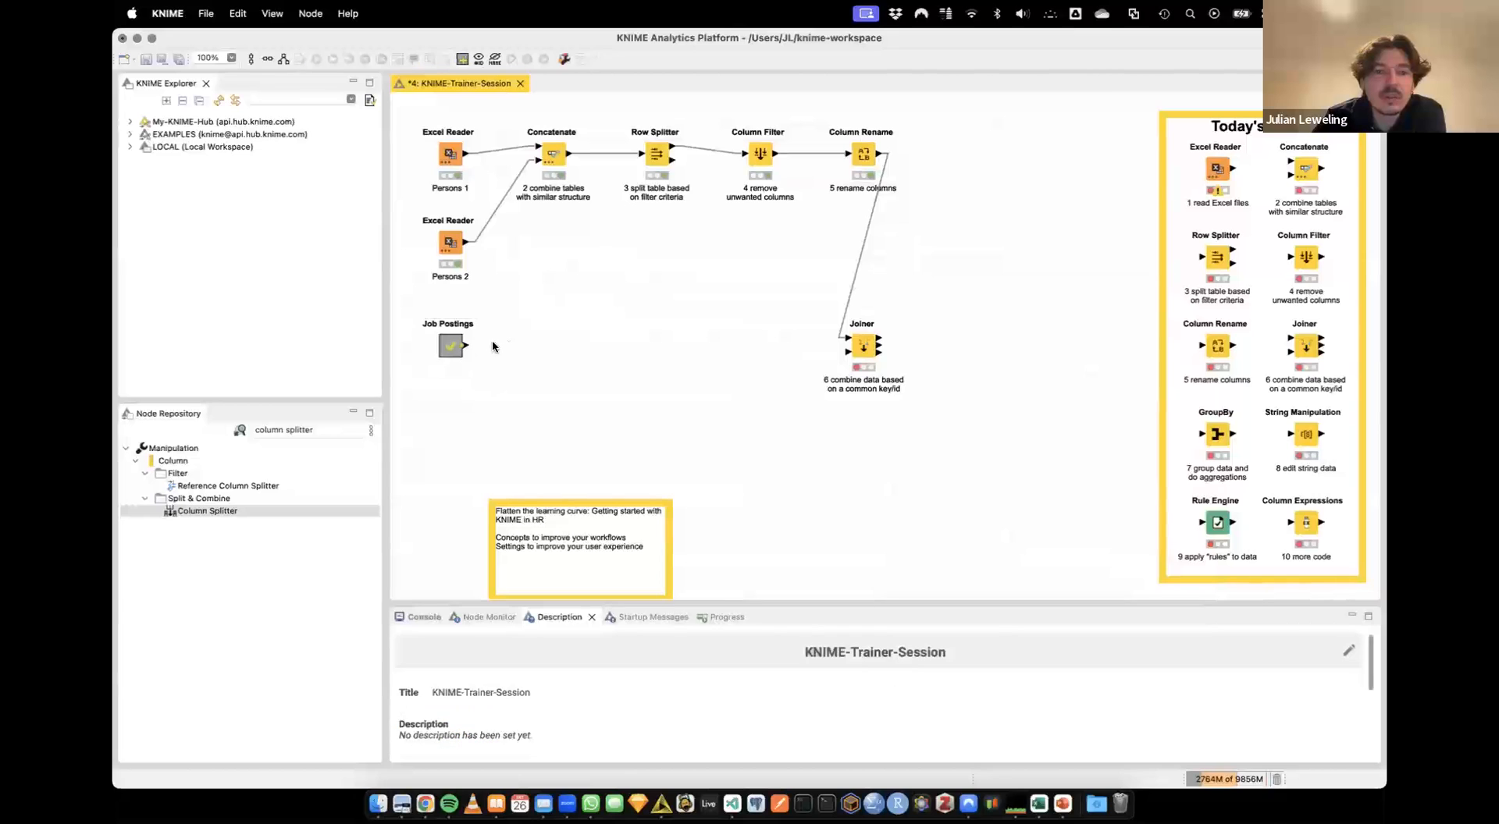
left_click_drag(467, 346, 863, 355)
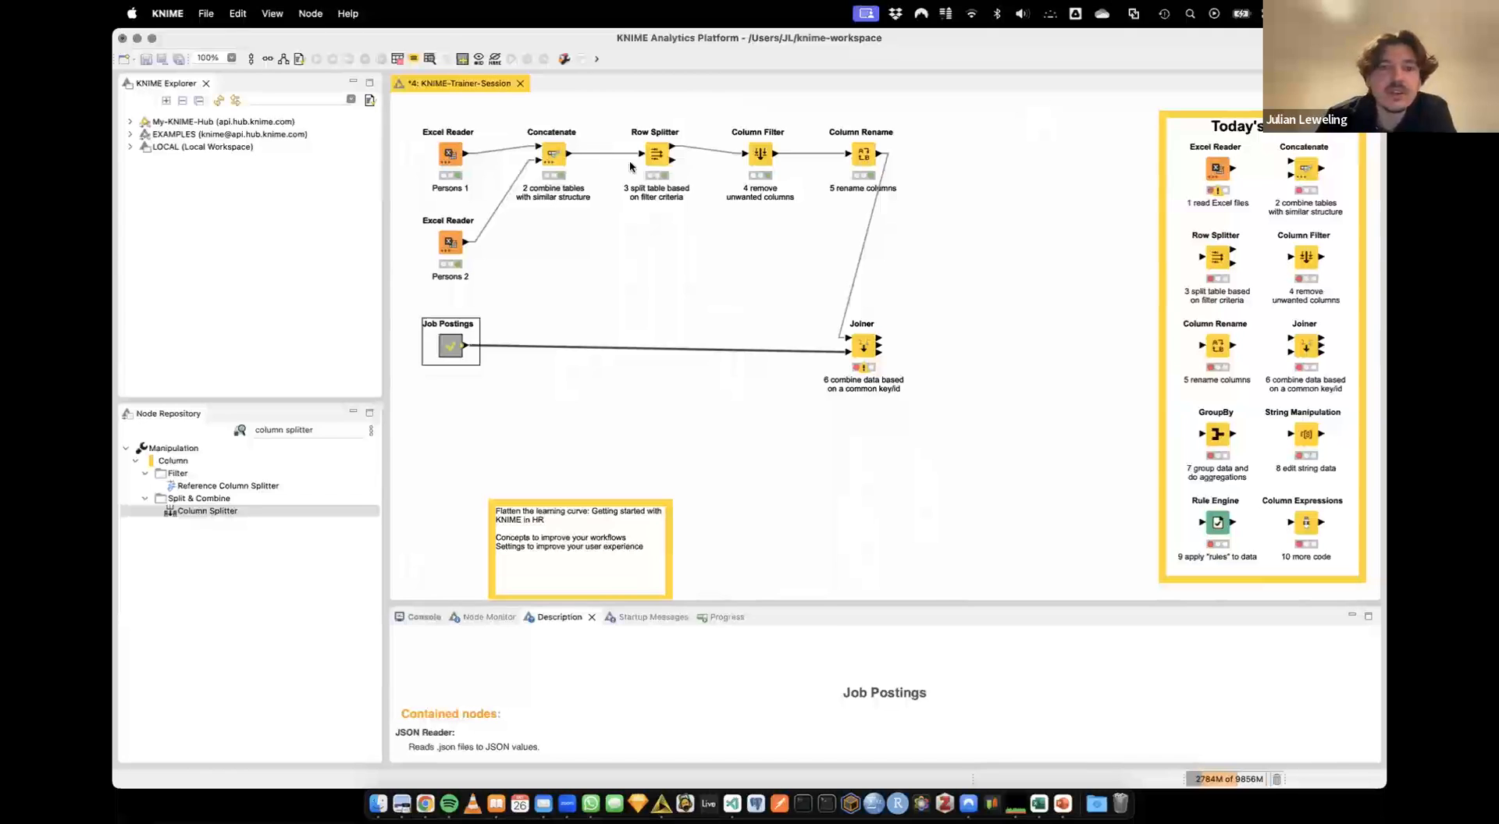
left_click(557, 152)
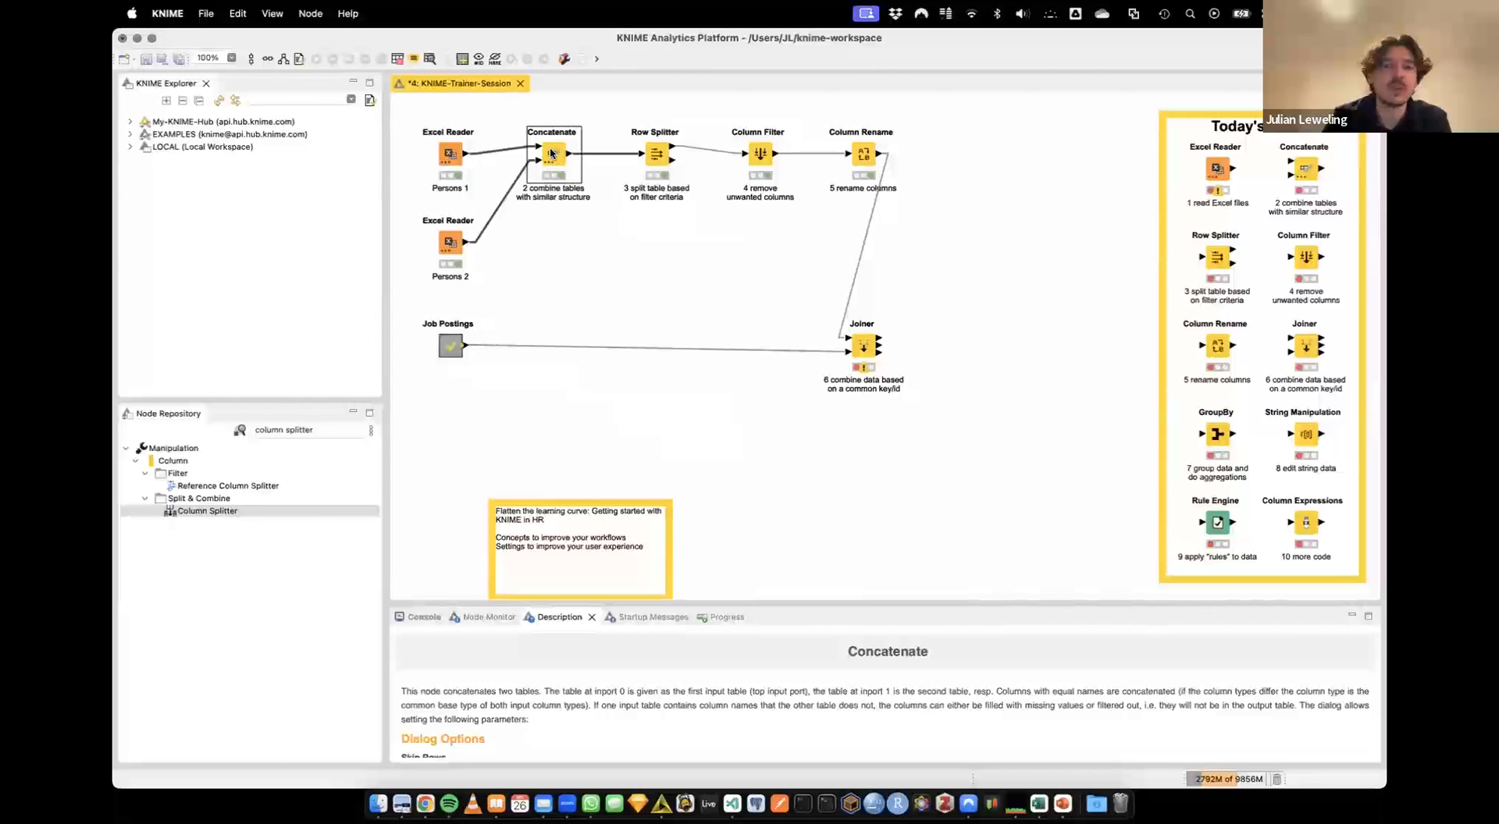
left_click(866, 343)
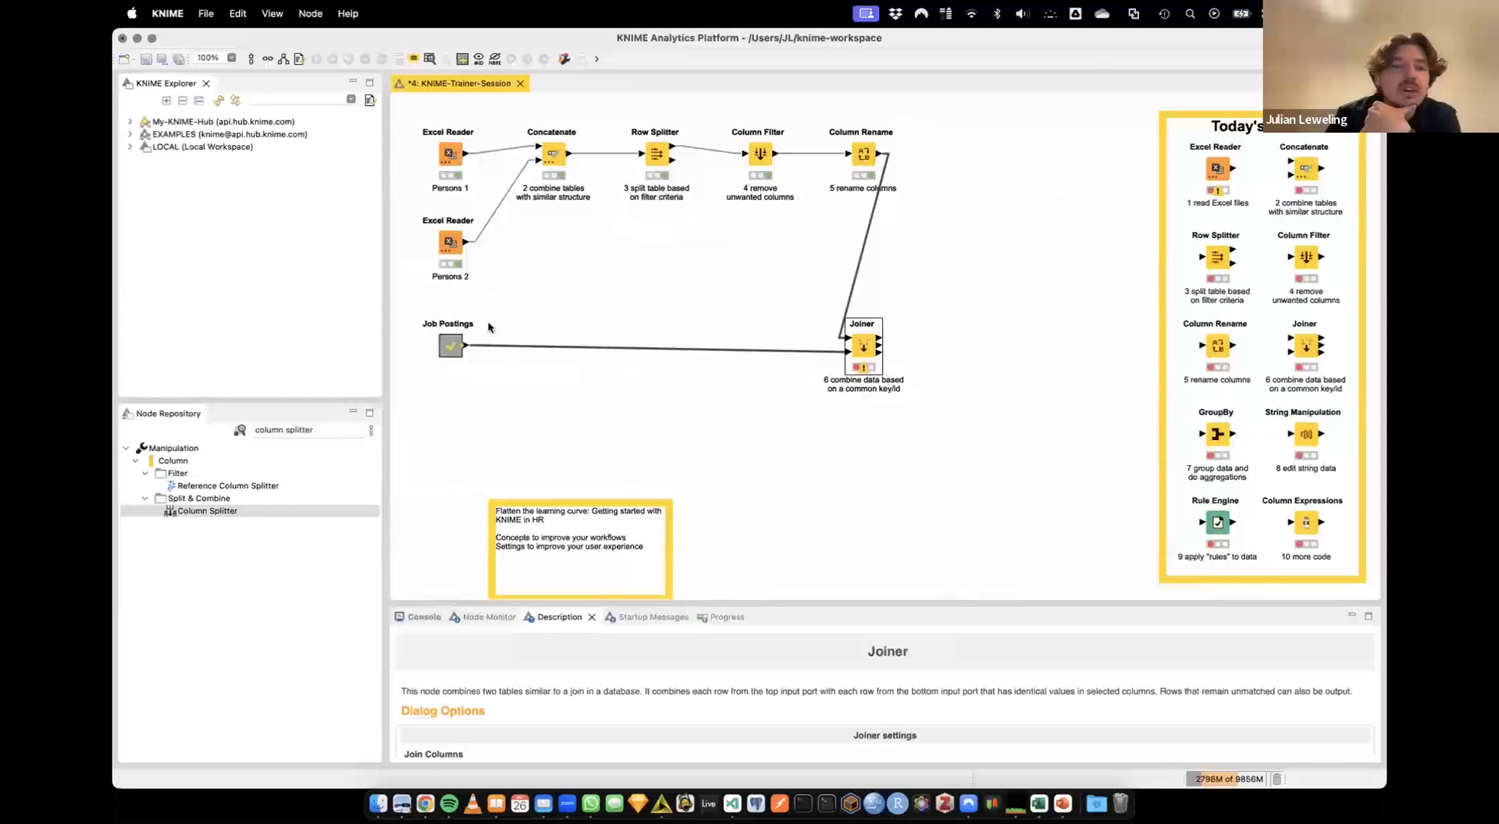
left_click(452, 345)
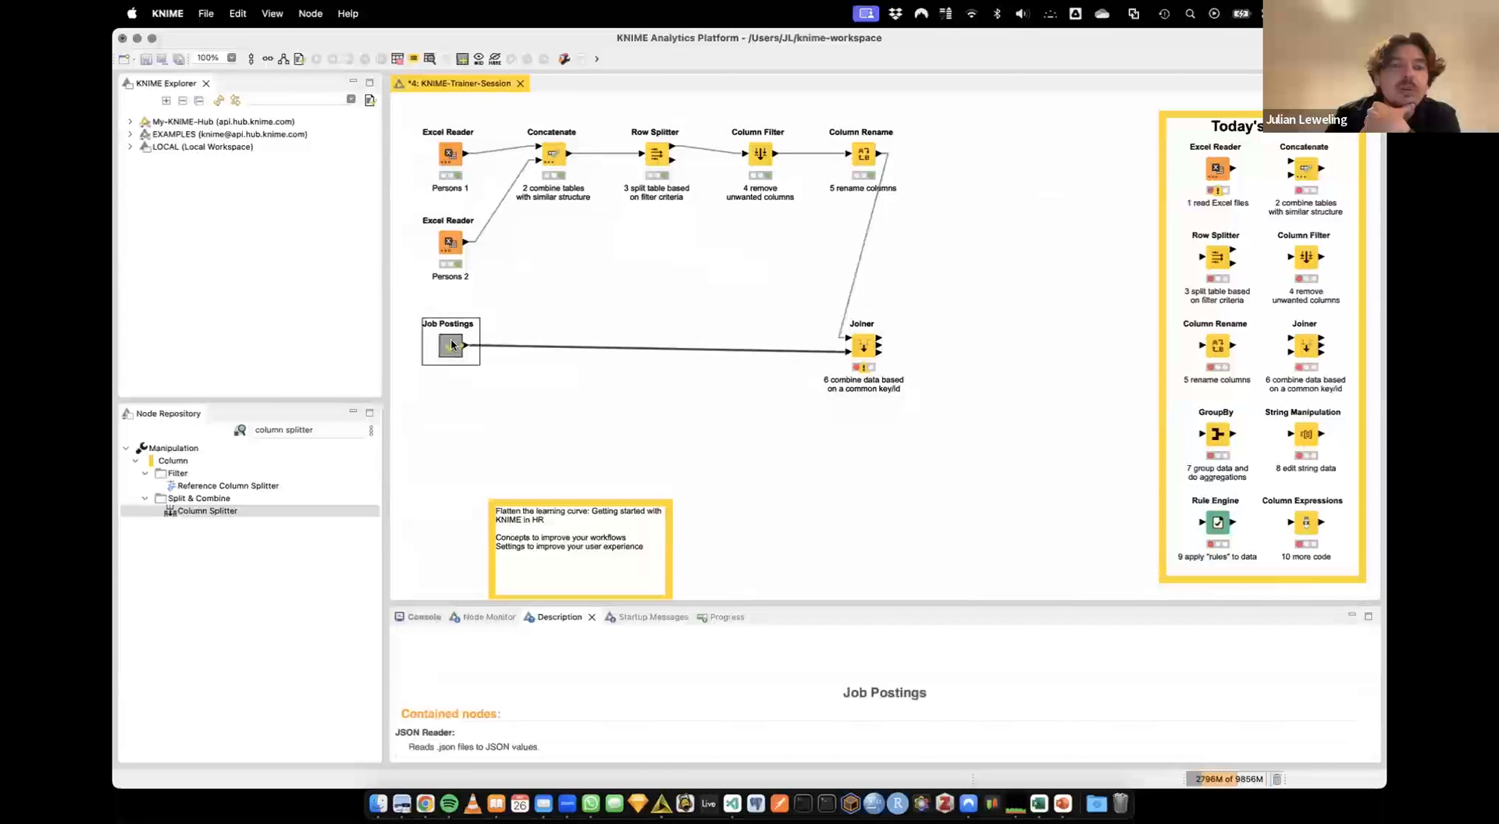
left_click(876, 156)
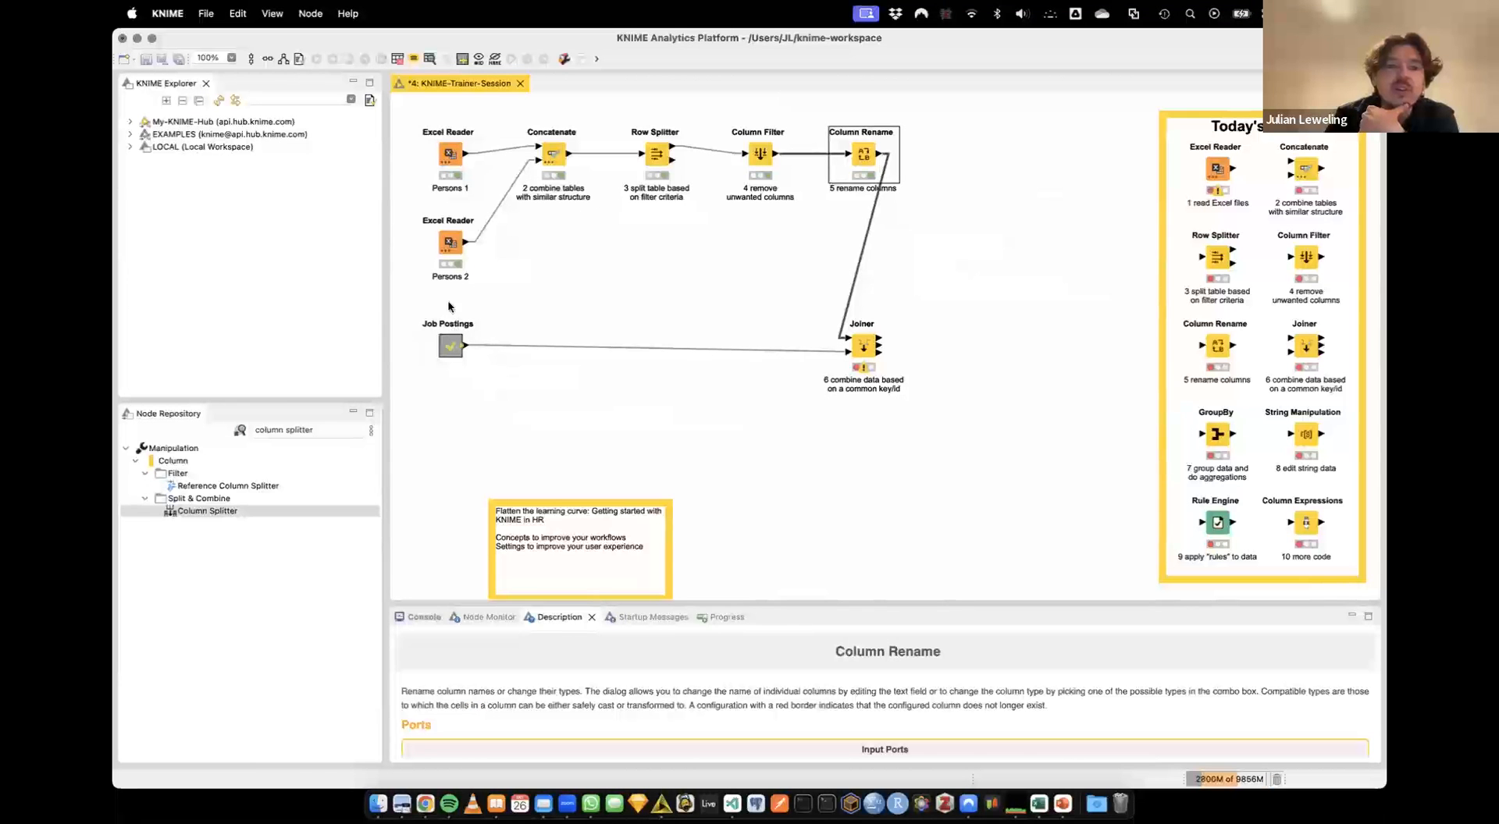
Open the Joiner configuration and add a matching criterion pairing Position of Interest from the top input with job_id from the bottom input
left_click(865, 347)
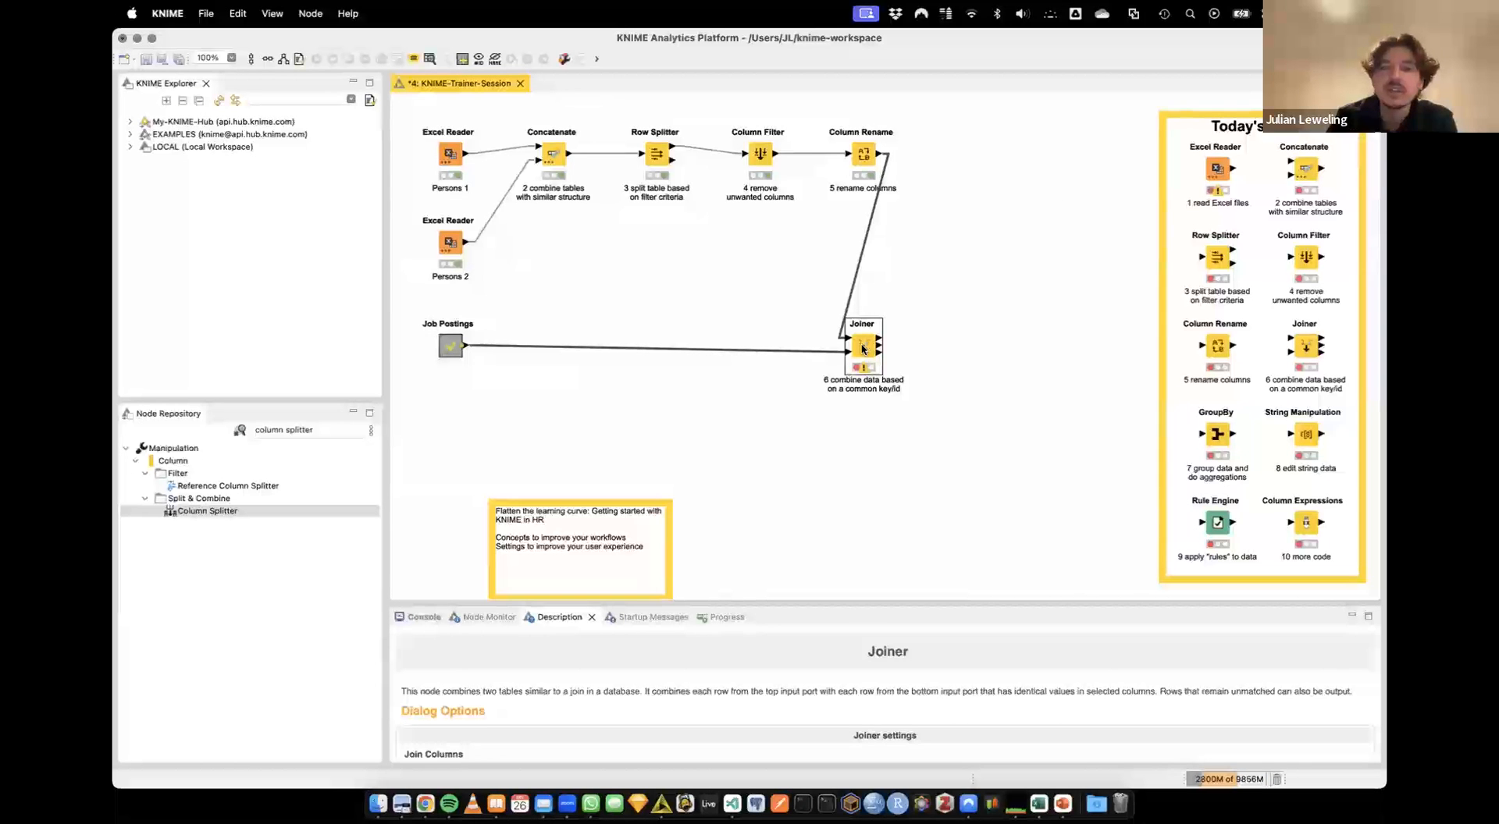
double_click(864, 347)
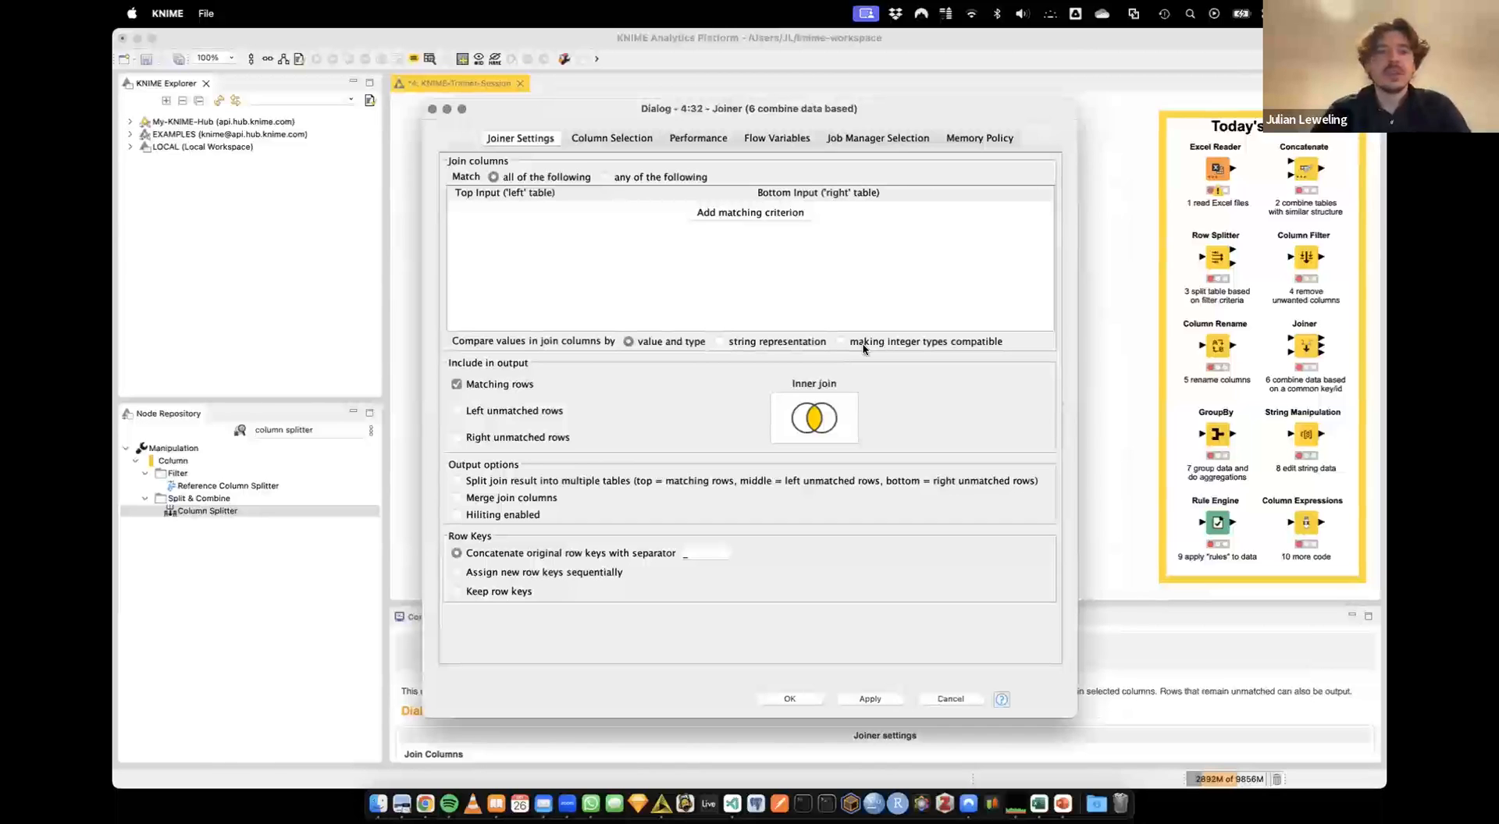
left_click(714, 214)
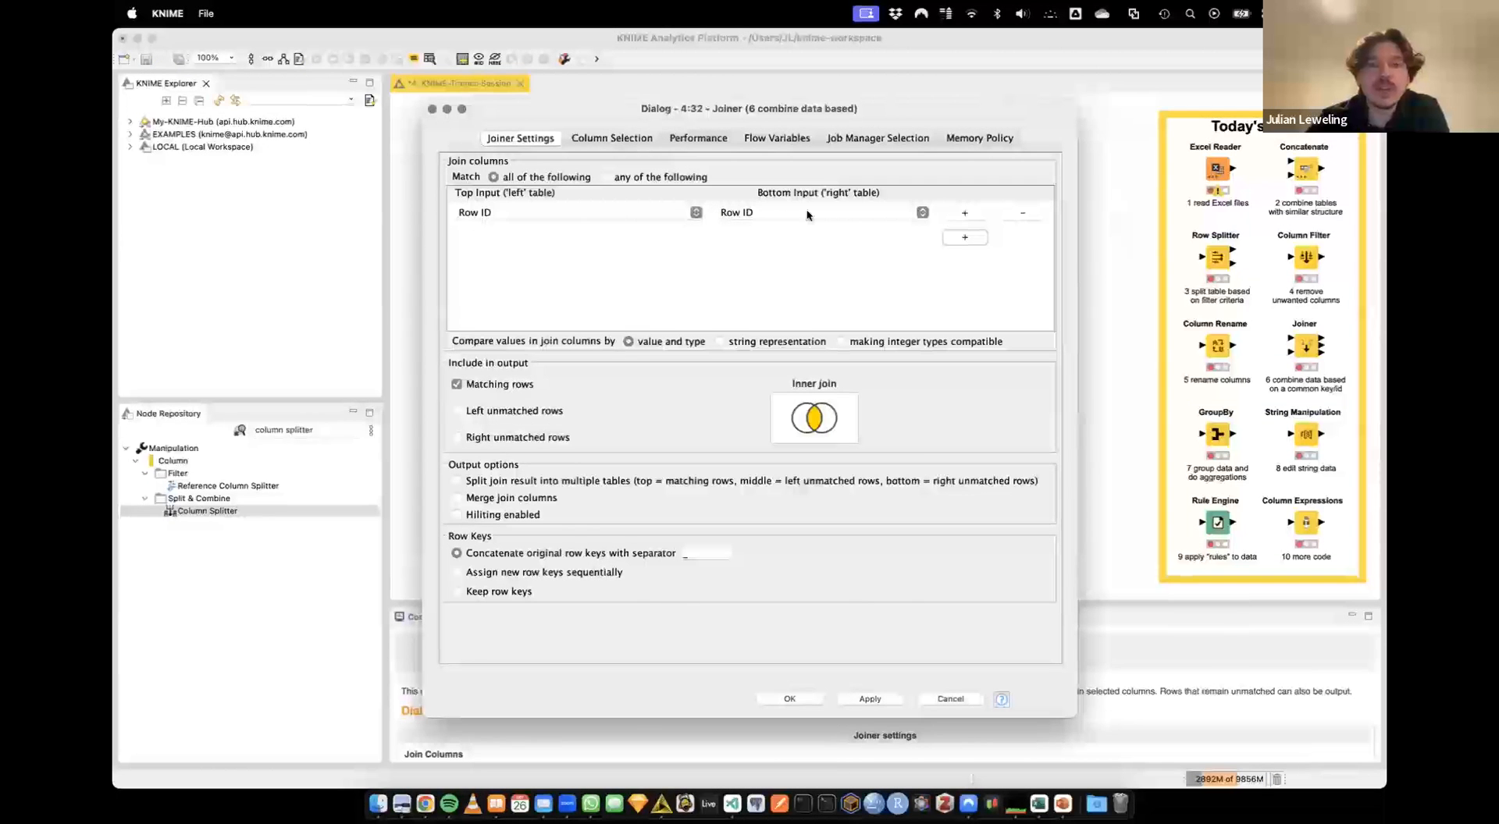
left_click_drag(654, 114, 1006, 403)
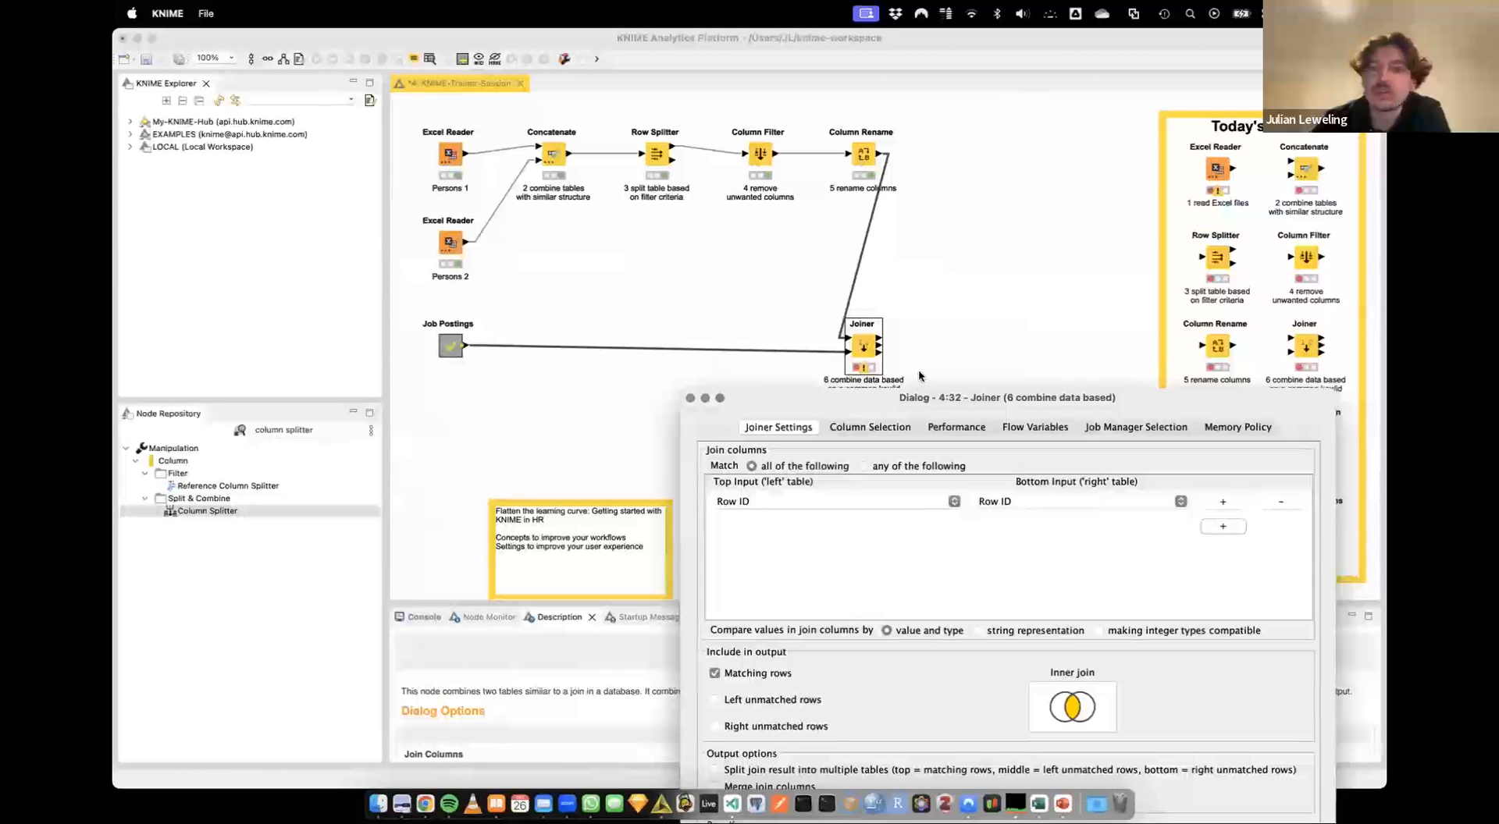
left_click_drag(882, 395, 753, 110)
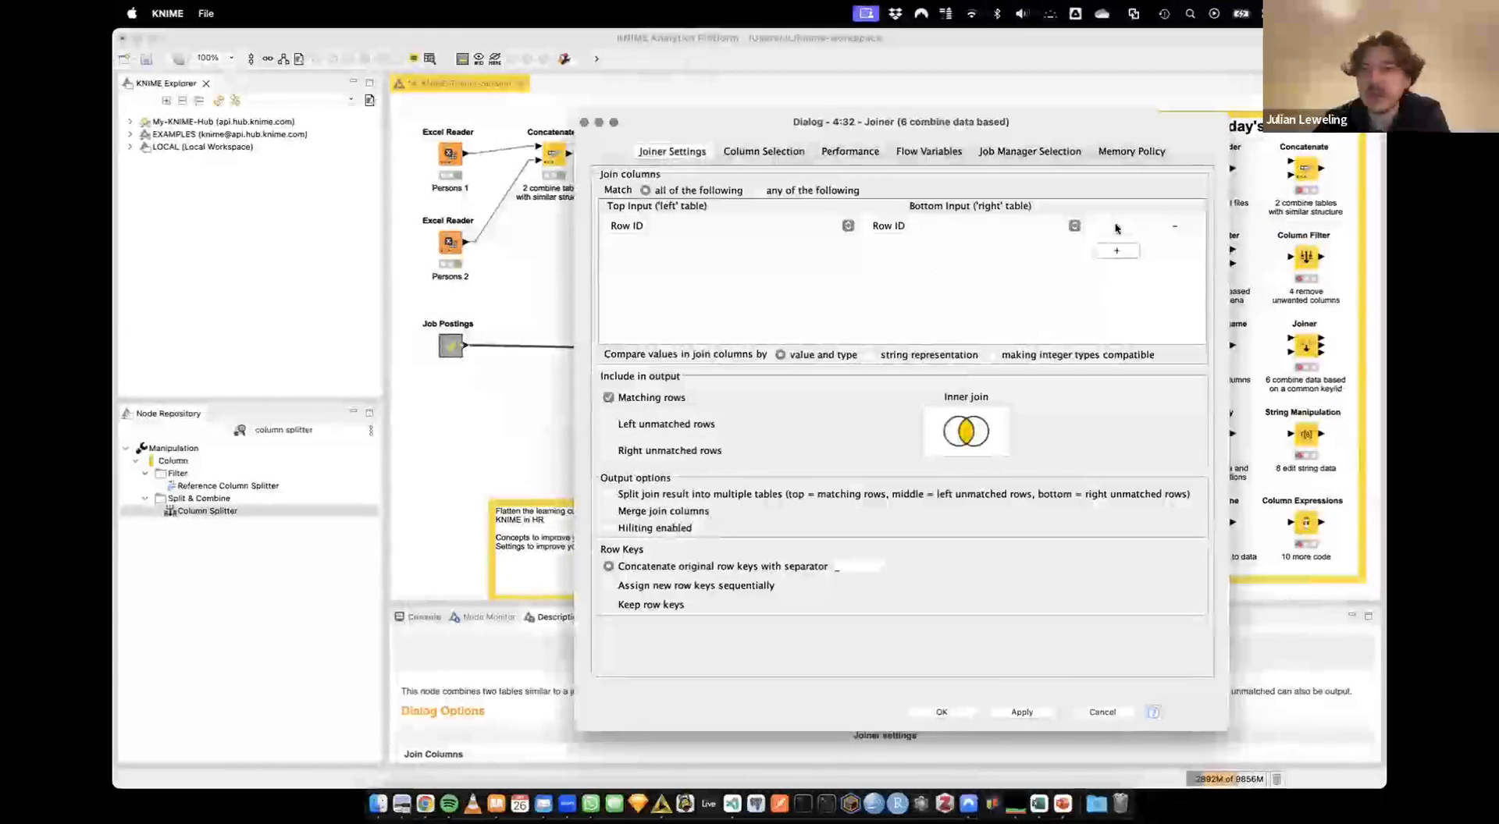
left_click(822, 228)
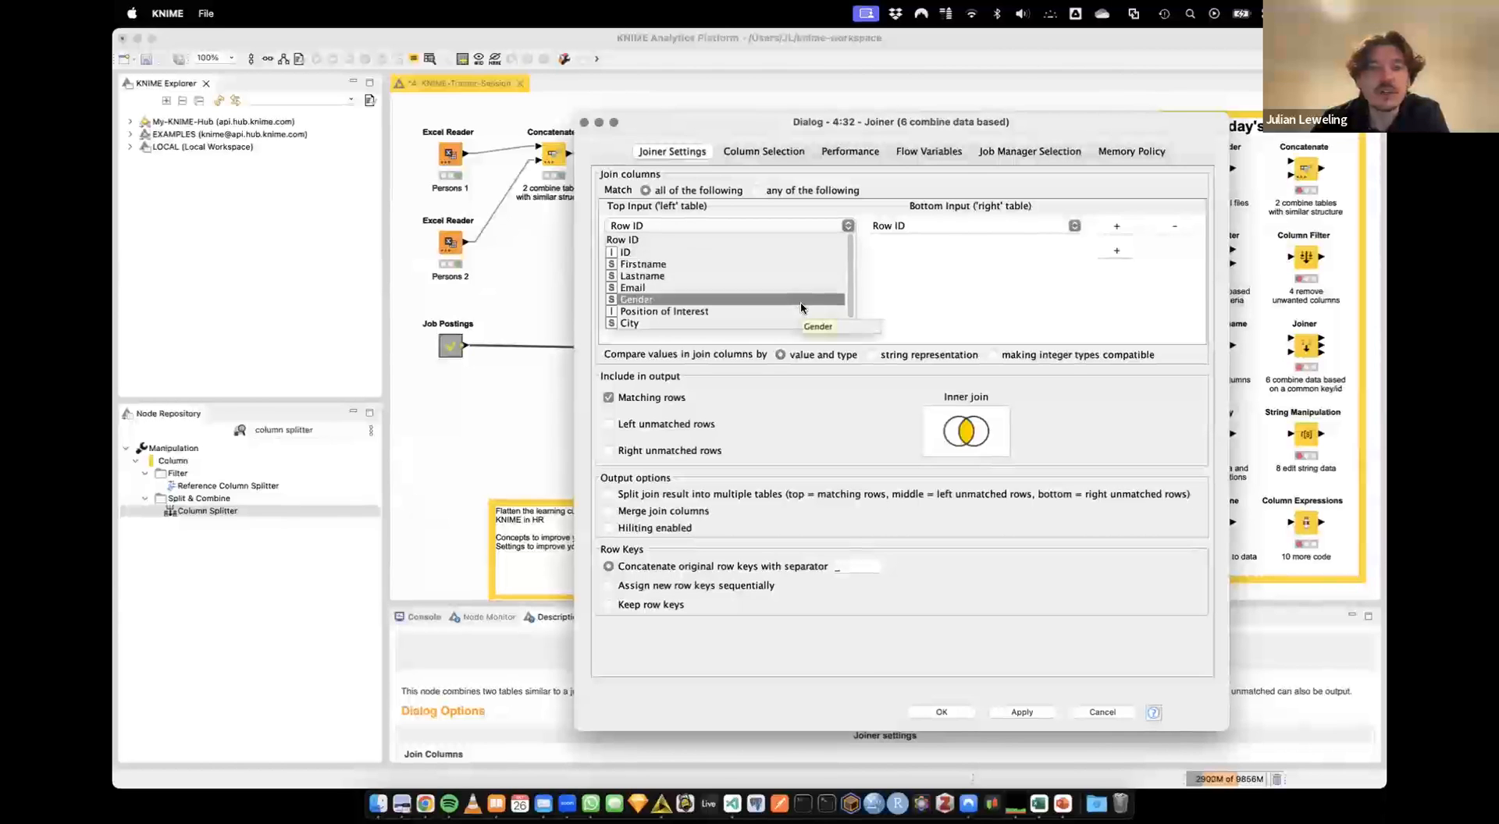
scroll(740, 251, "down", 1)
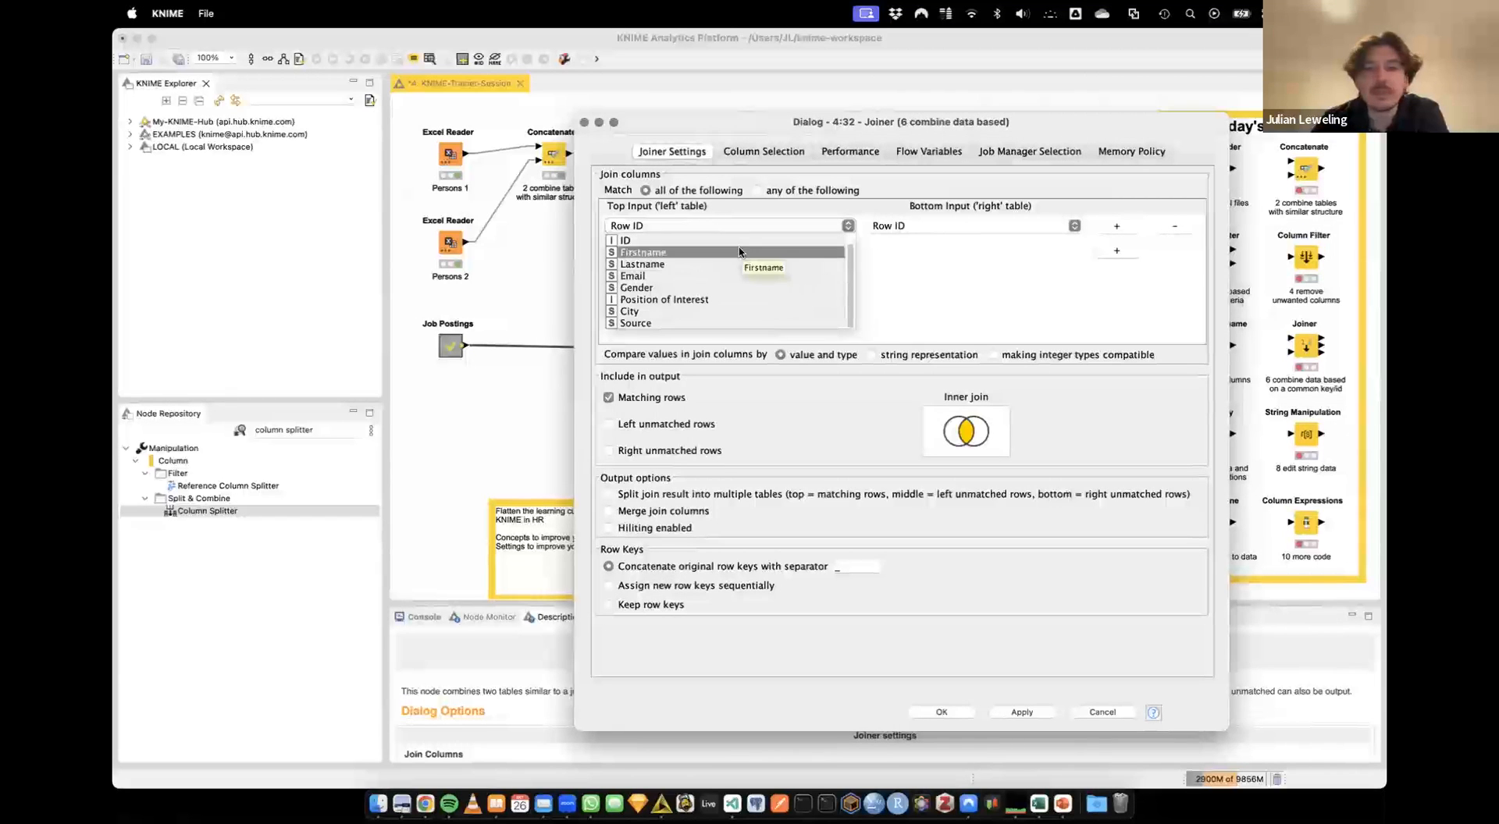
left_click(656, 301)
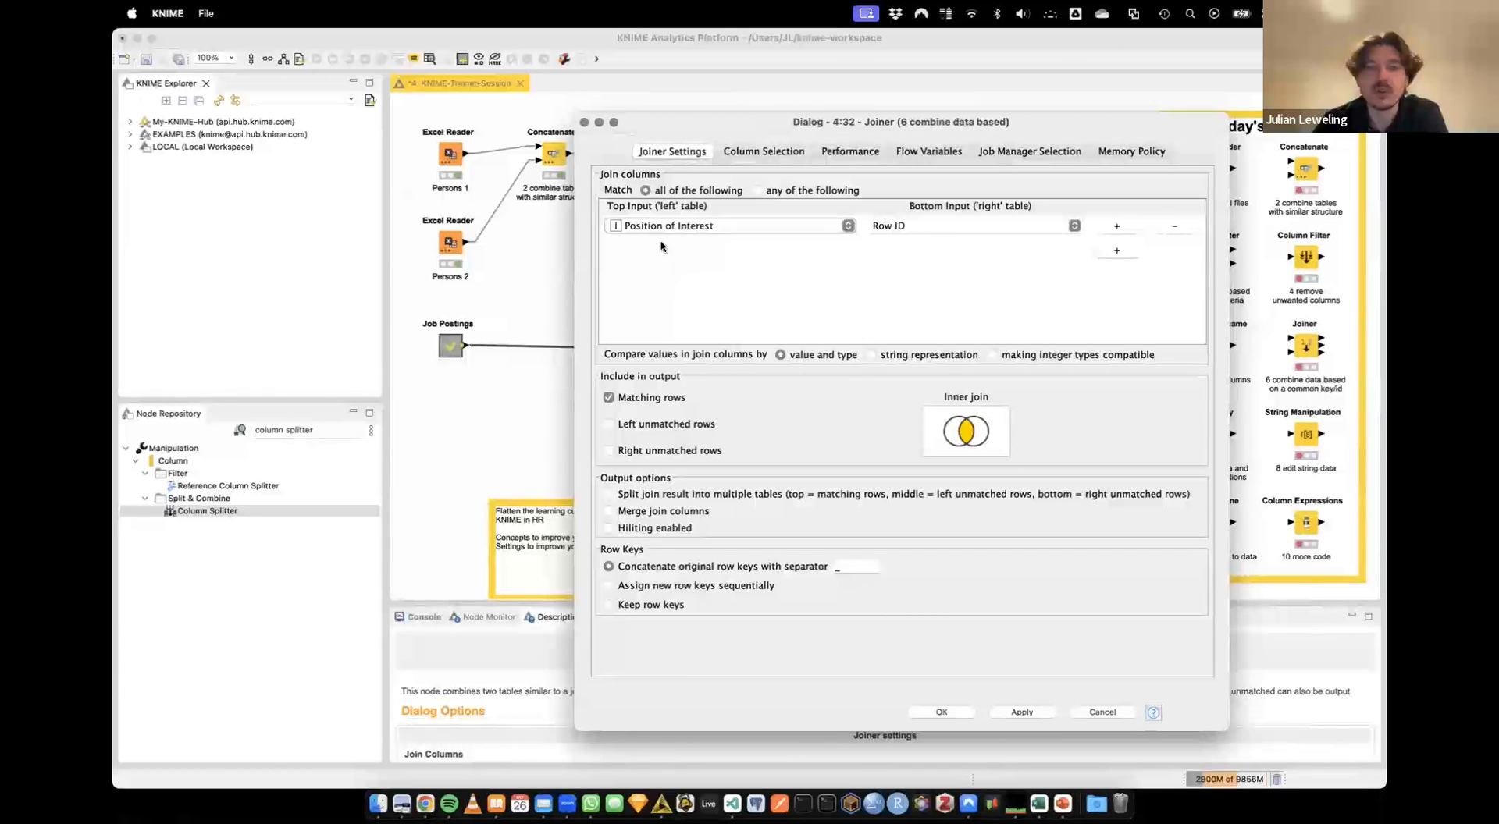
left_click(923, 226)
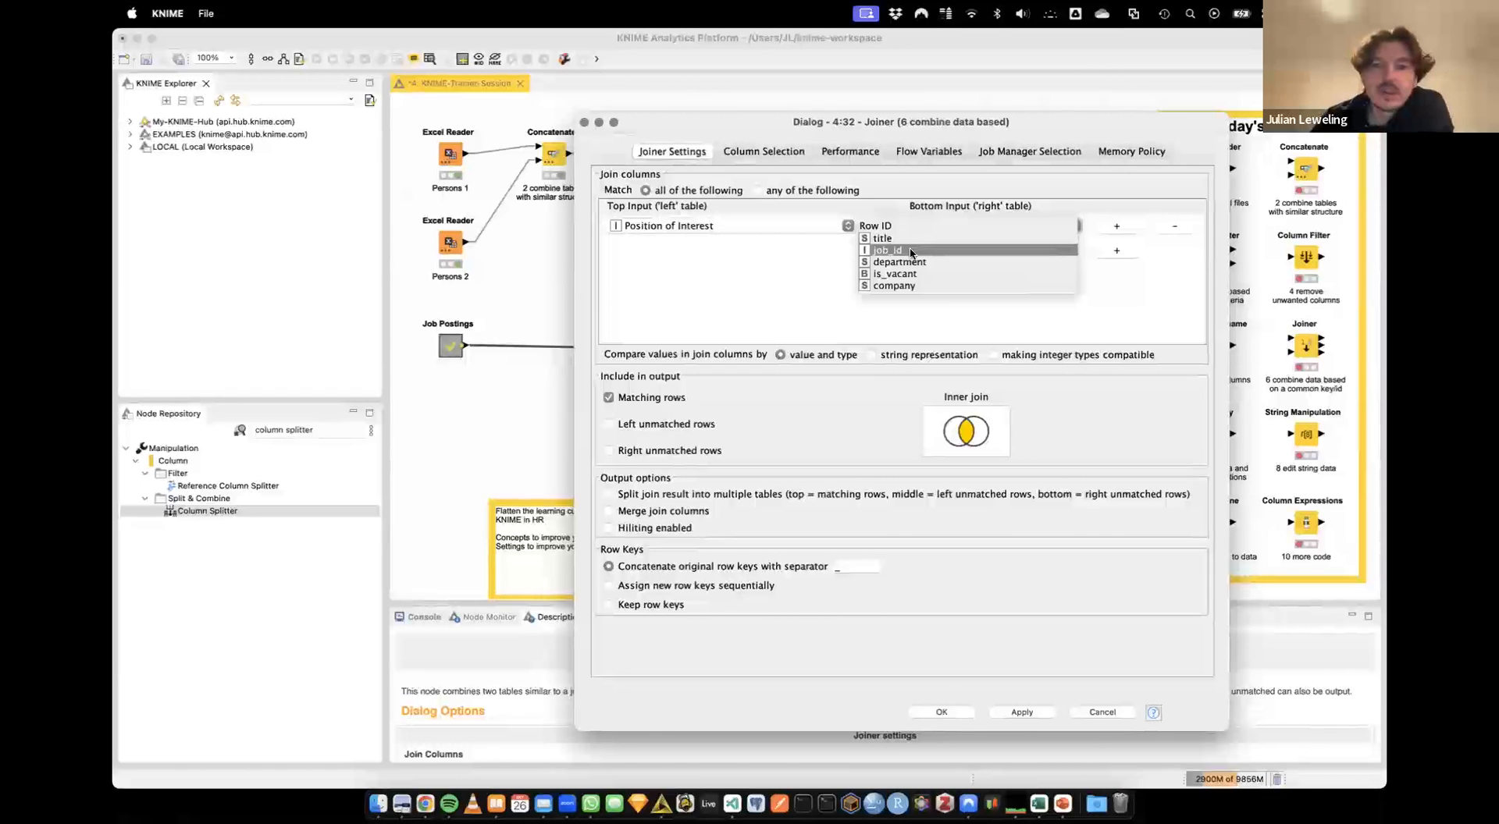
left_click(910, 251)
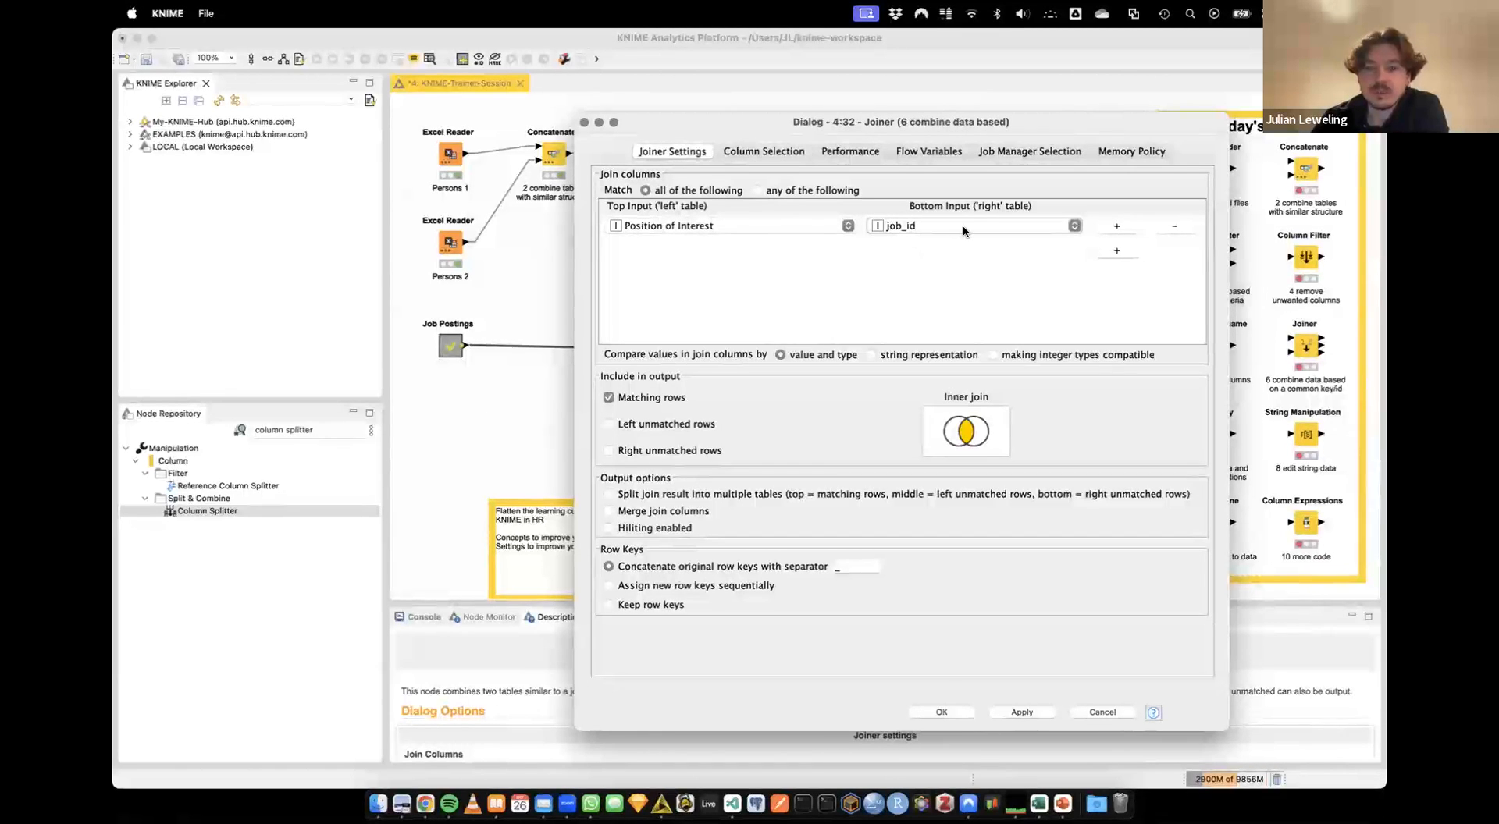
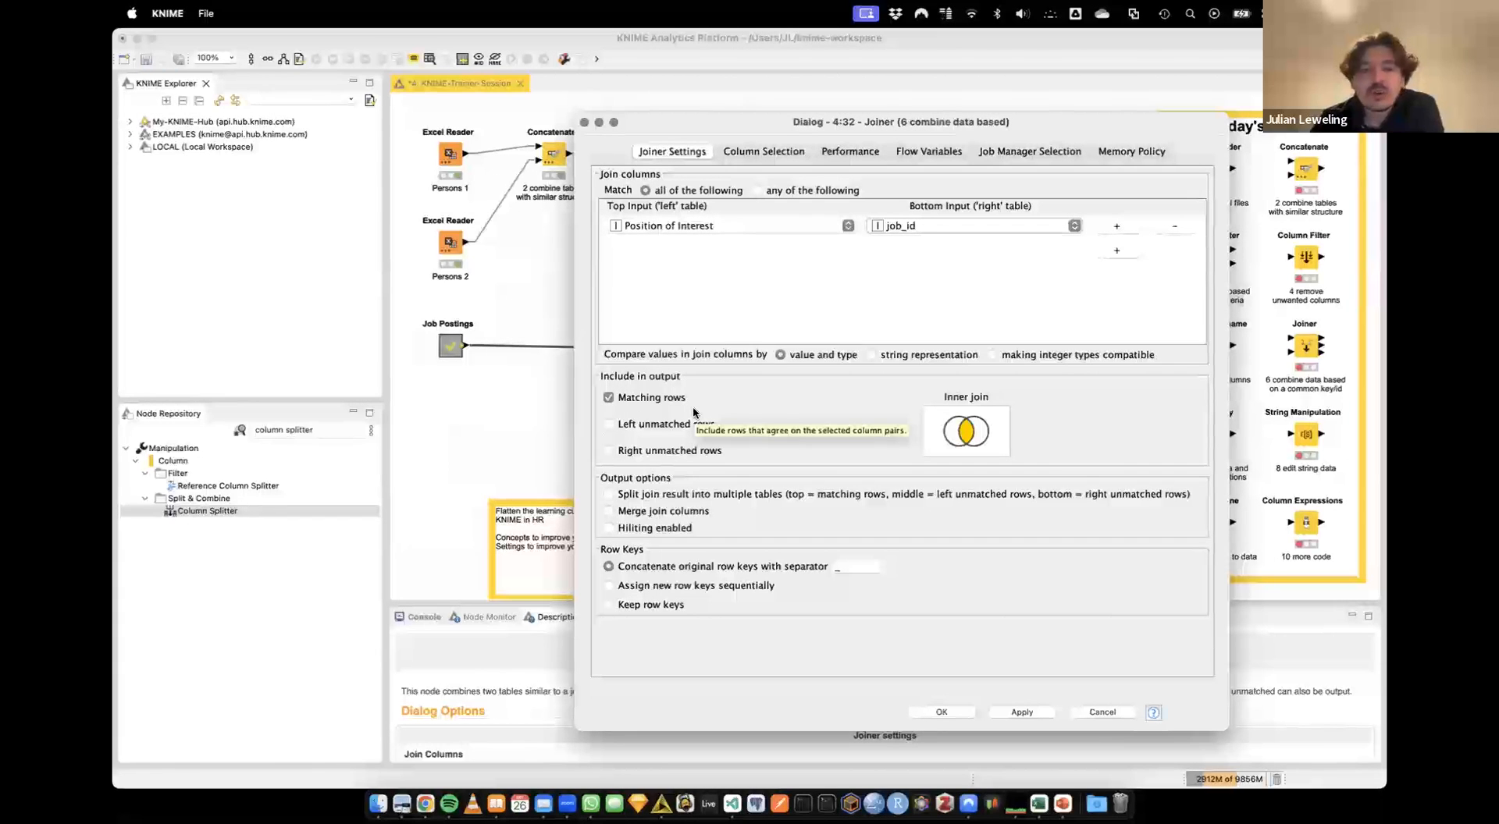
Add left and right unmatched rows to the Joiner output for a full outer join, and review the included columns of both inputs
left_click(660, 425)
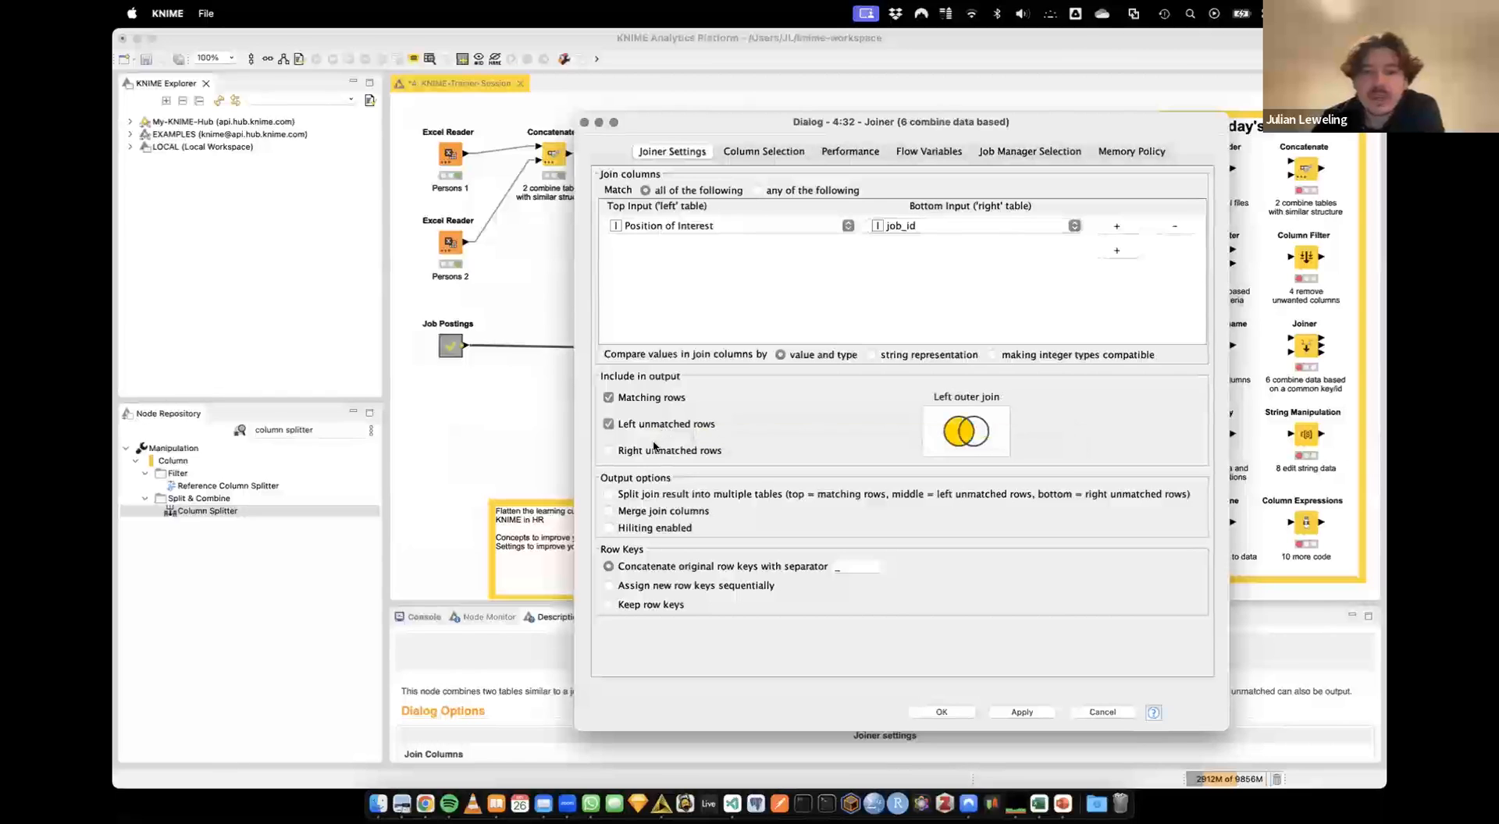
left_click(642, 450)
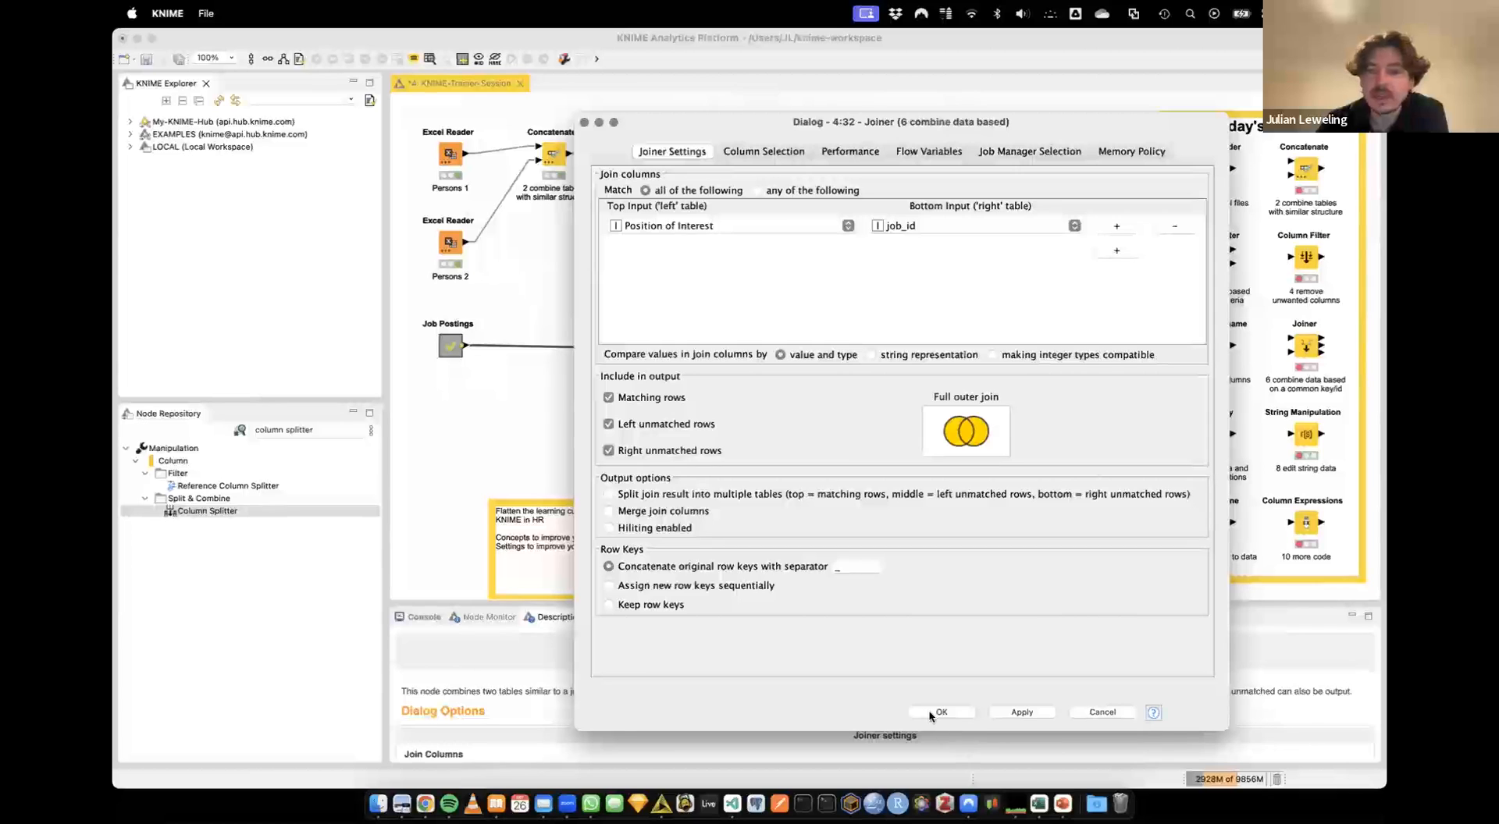
left_click(753, 156)
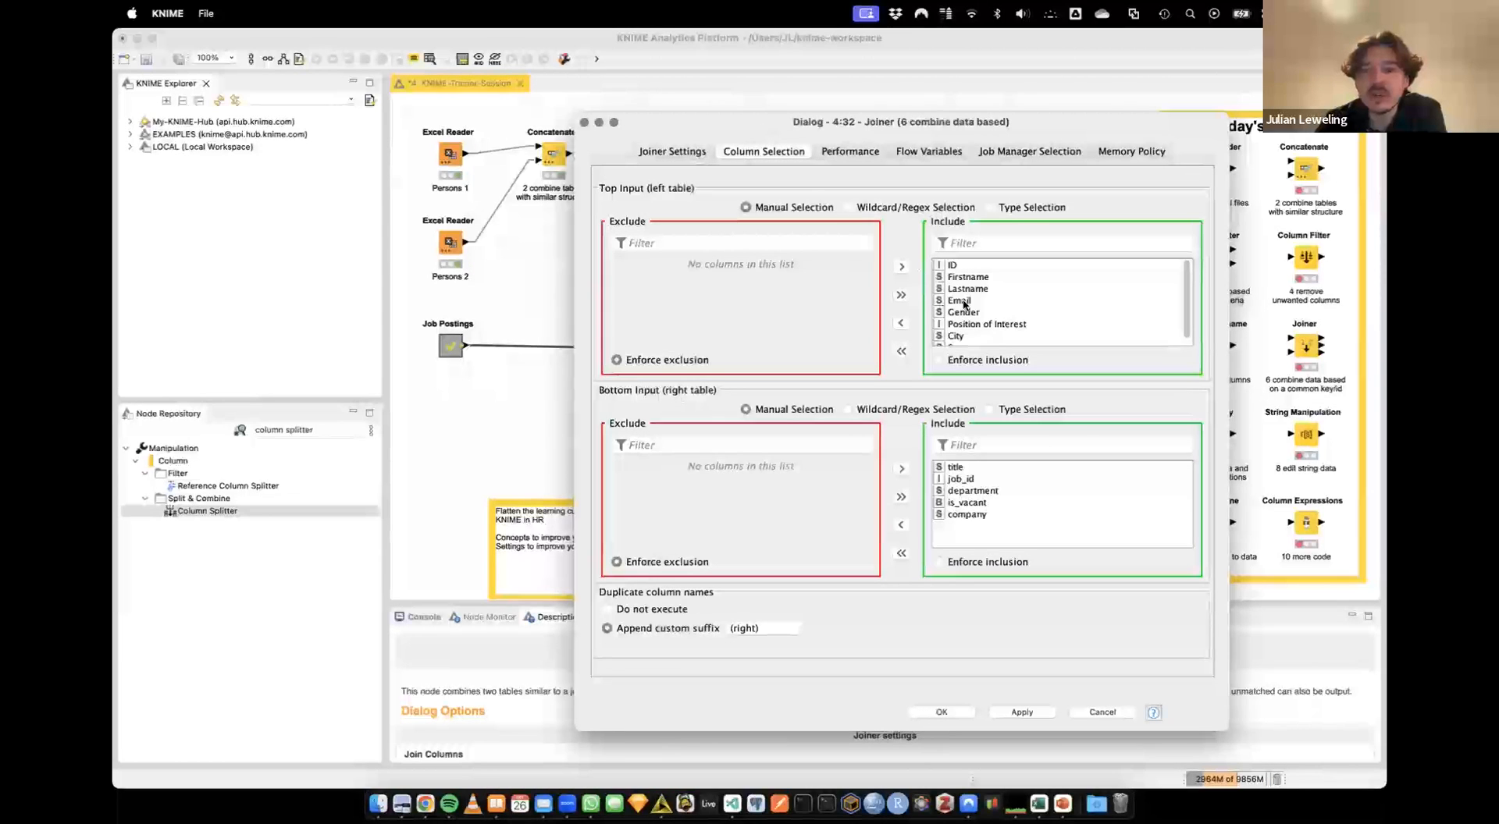
scroll(966, 305, "down", 1)
scroll(968, 303, "up", 1)
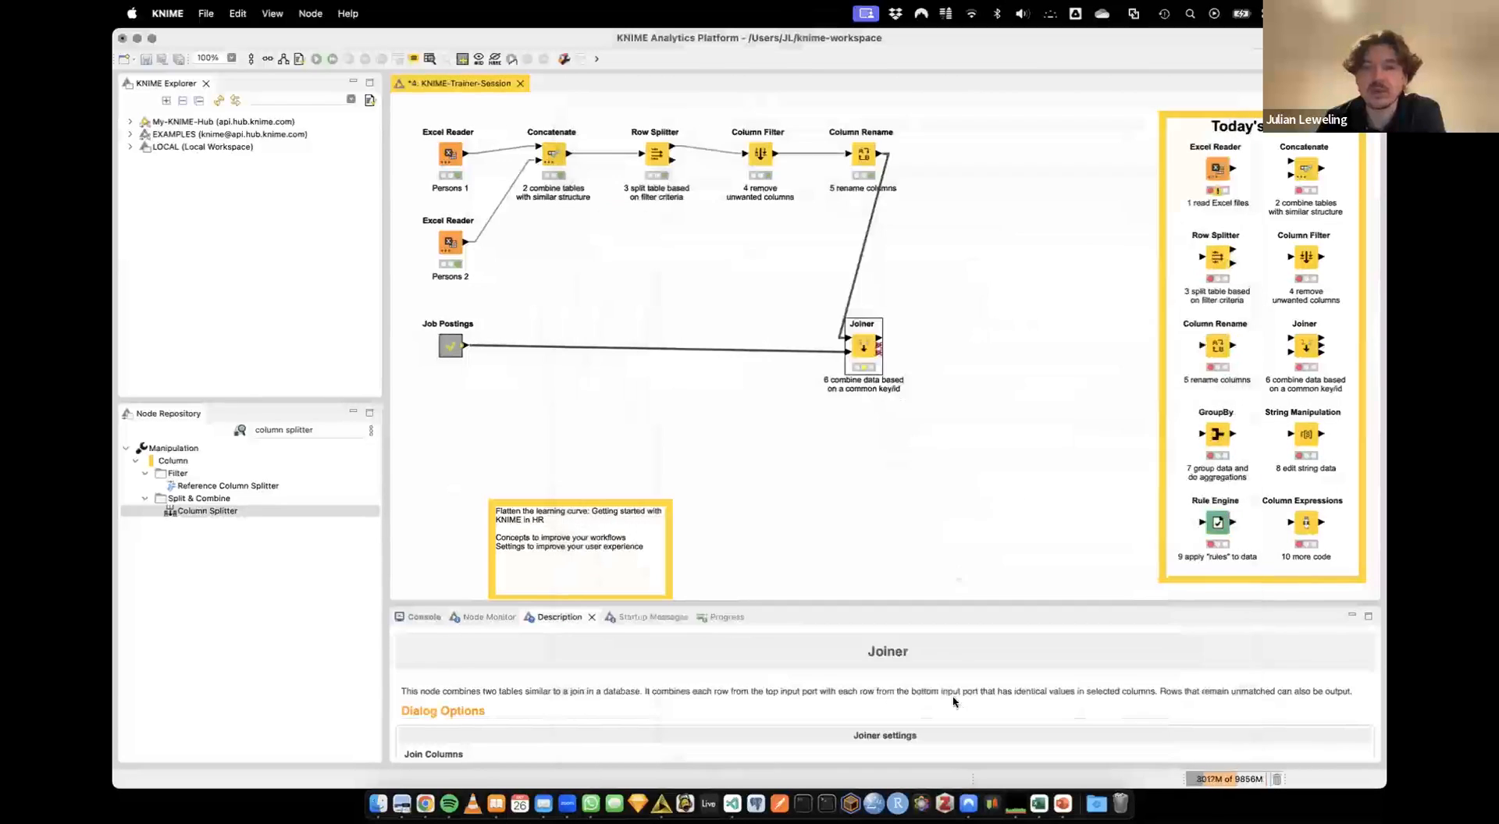
Accept the Joiner configuration, execute the node and open its join result table
left_click(944, 712)
key("F7")
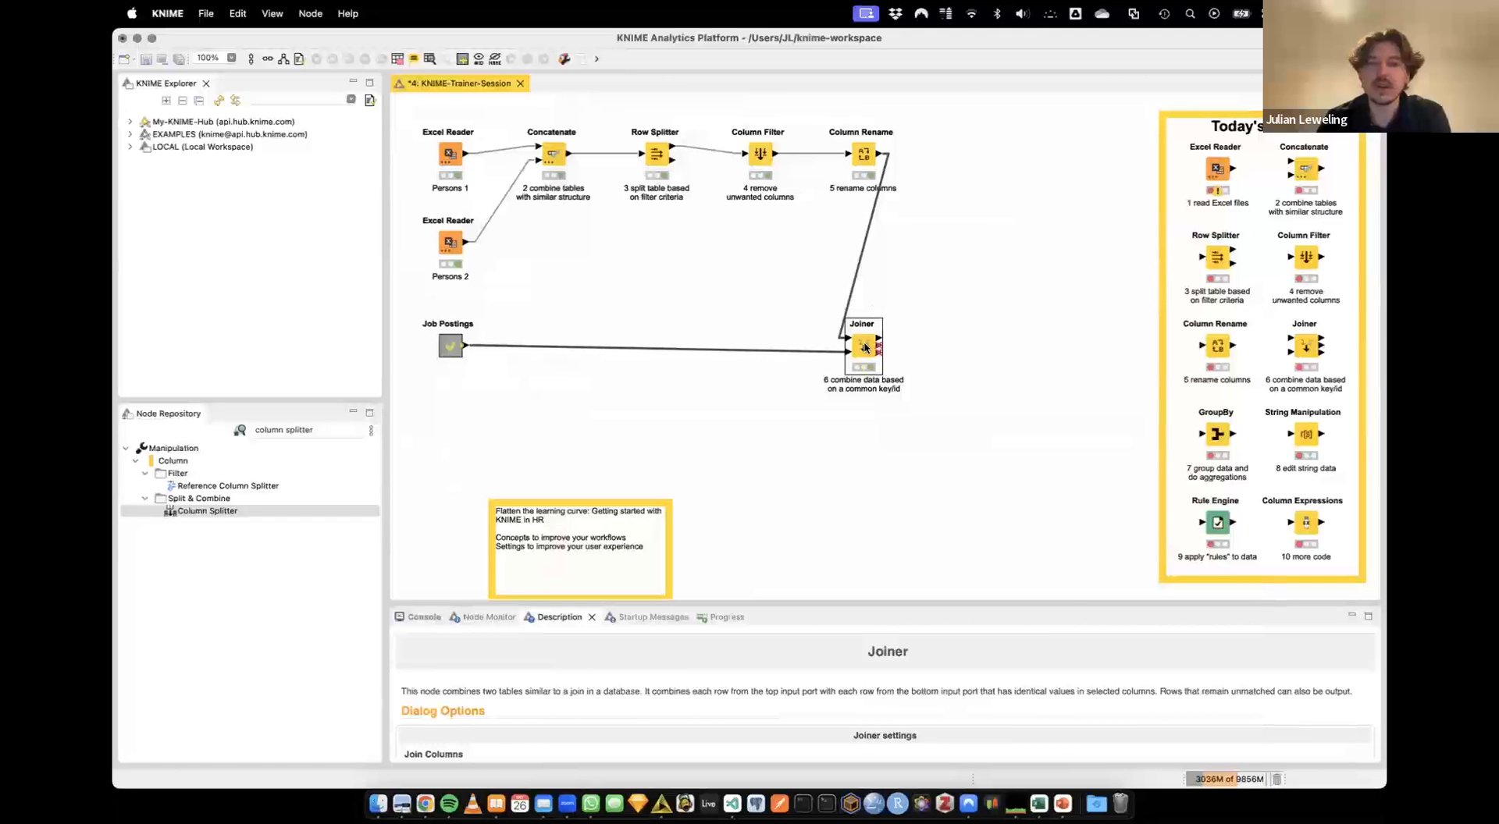
right_click(865, 348)
left_click(915, 693)
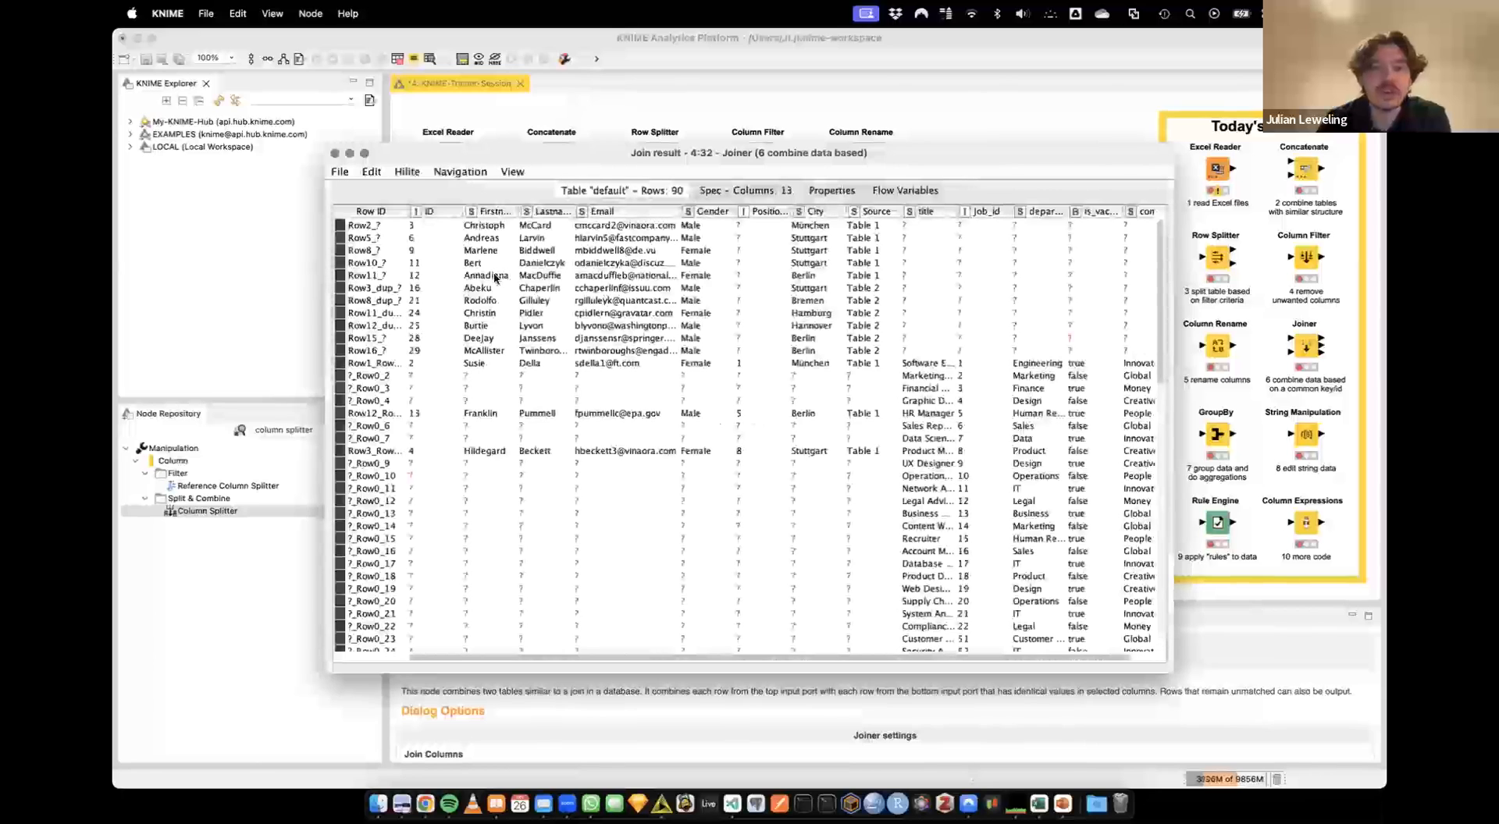
Examine the columns from ID to Source in the first row and in the first matched row, including its job title
left_click(428, 225)
left_click_drag(428, 225, 910, 210)
left_click_drag(434, 363, 869, 366)
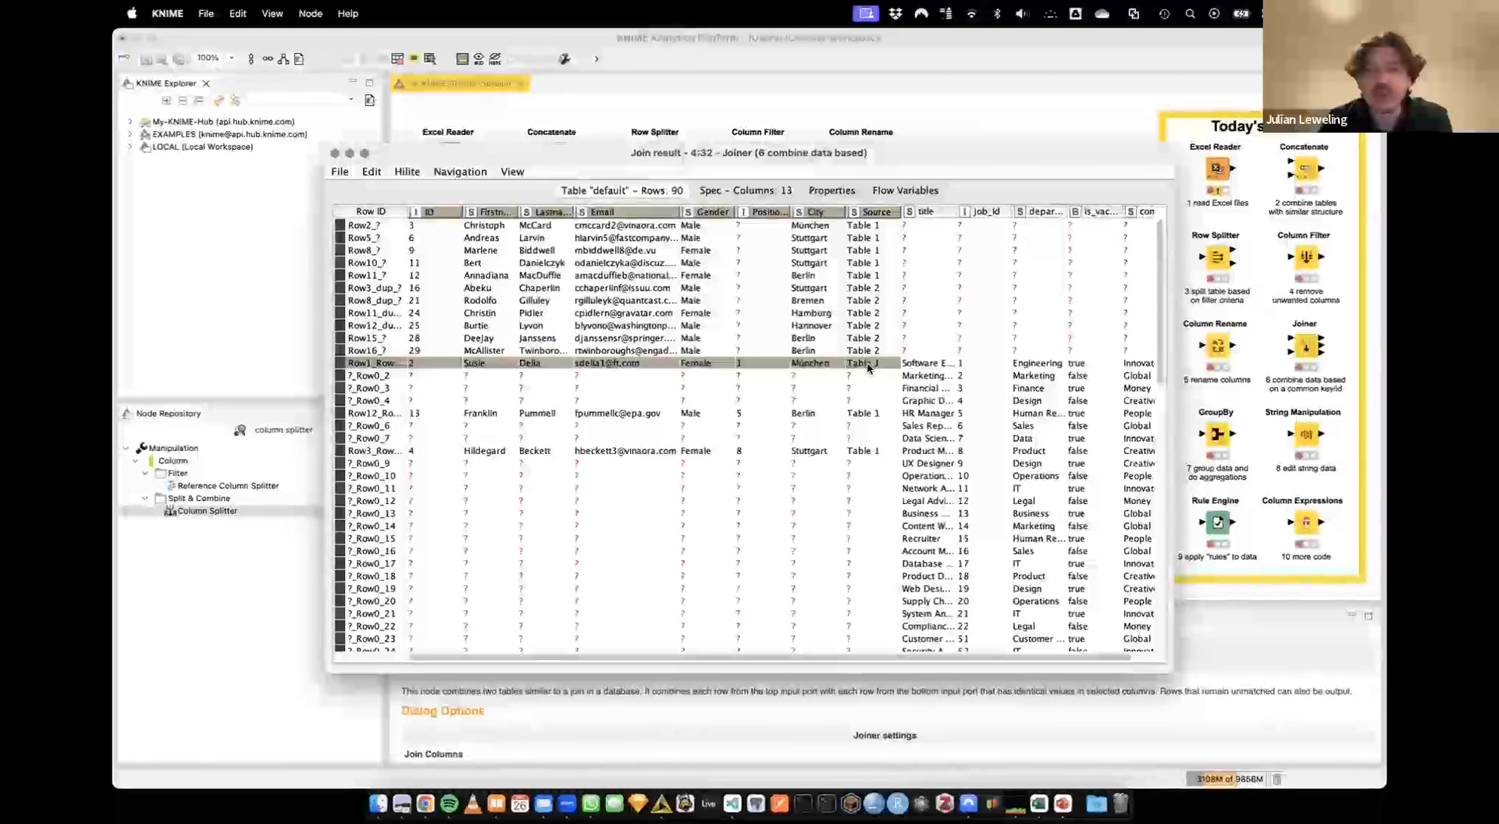
left_click(917, 365)
Move the job_id column directly after ID and compare both columns in the first matched rows
left_click_drag(917, 369, 466, 323)
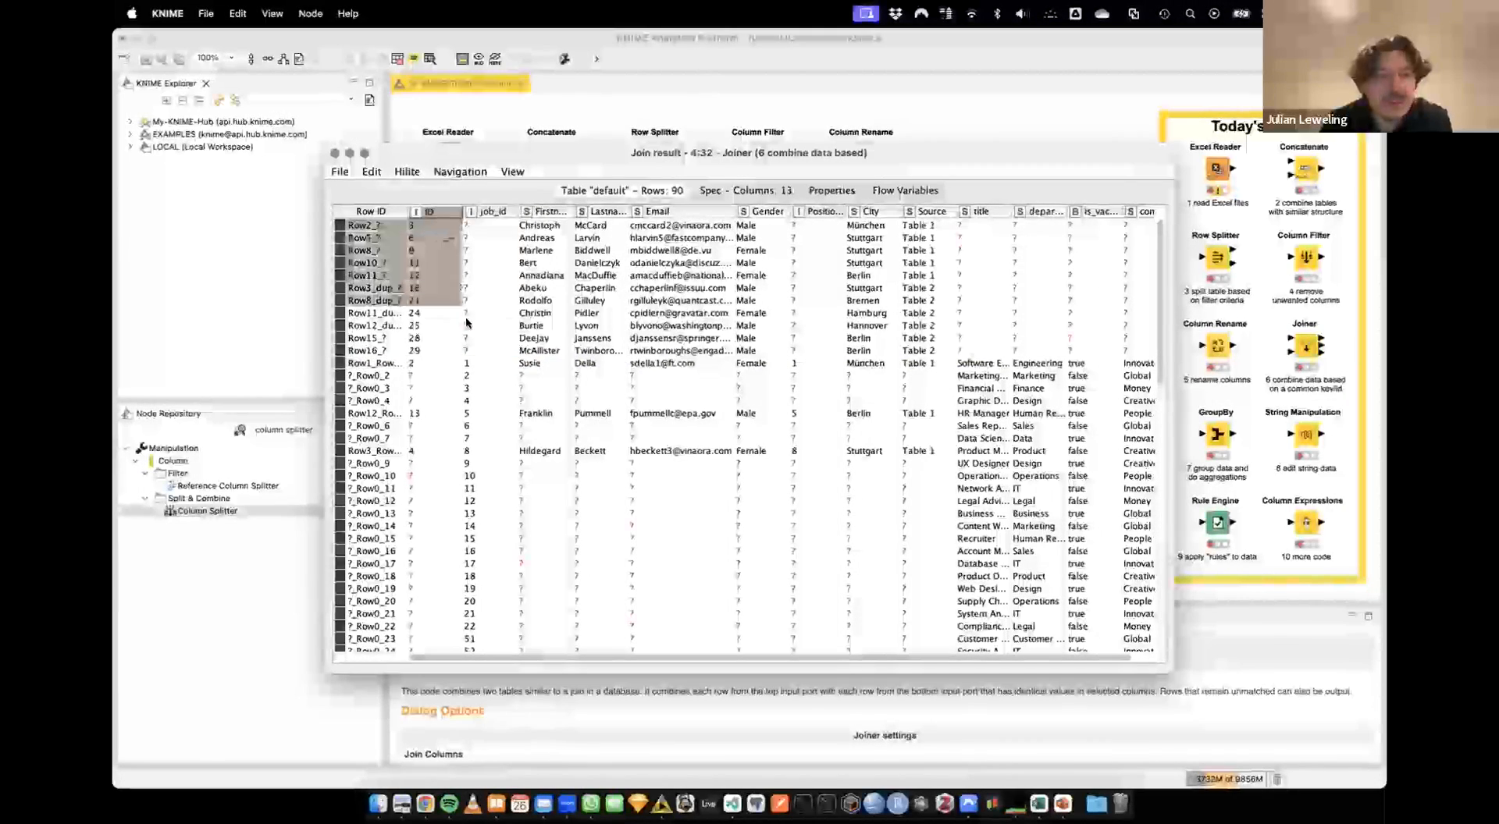
left_click(484, 362)
left_click(435, 353)
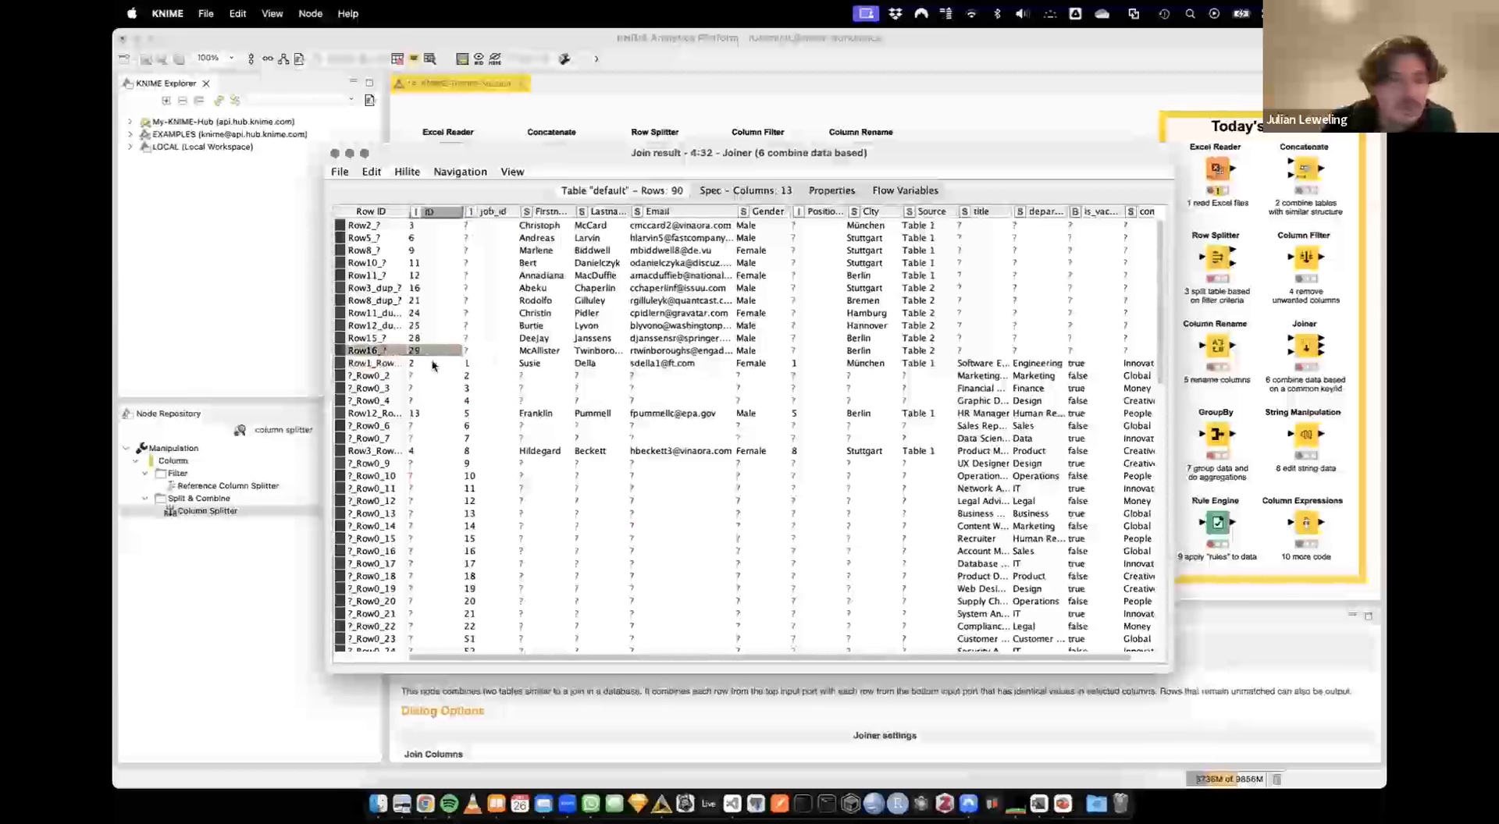
left_click(432, 365)
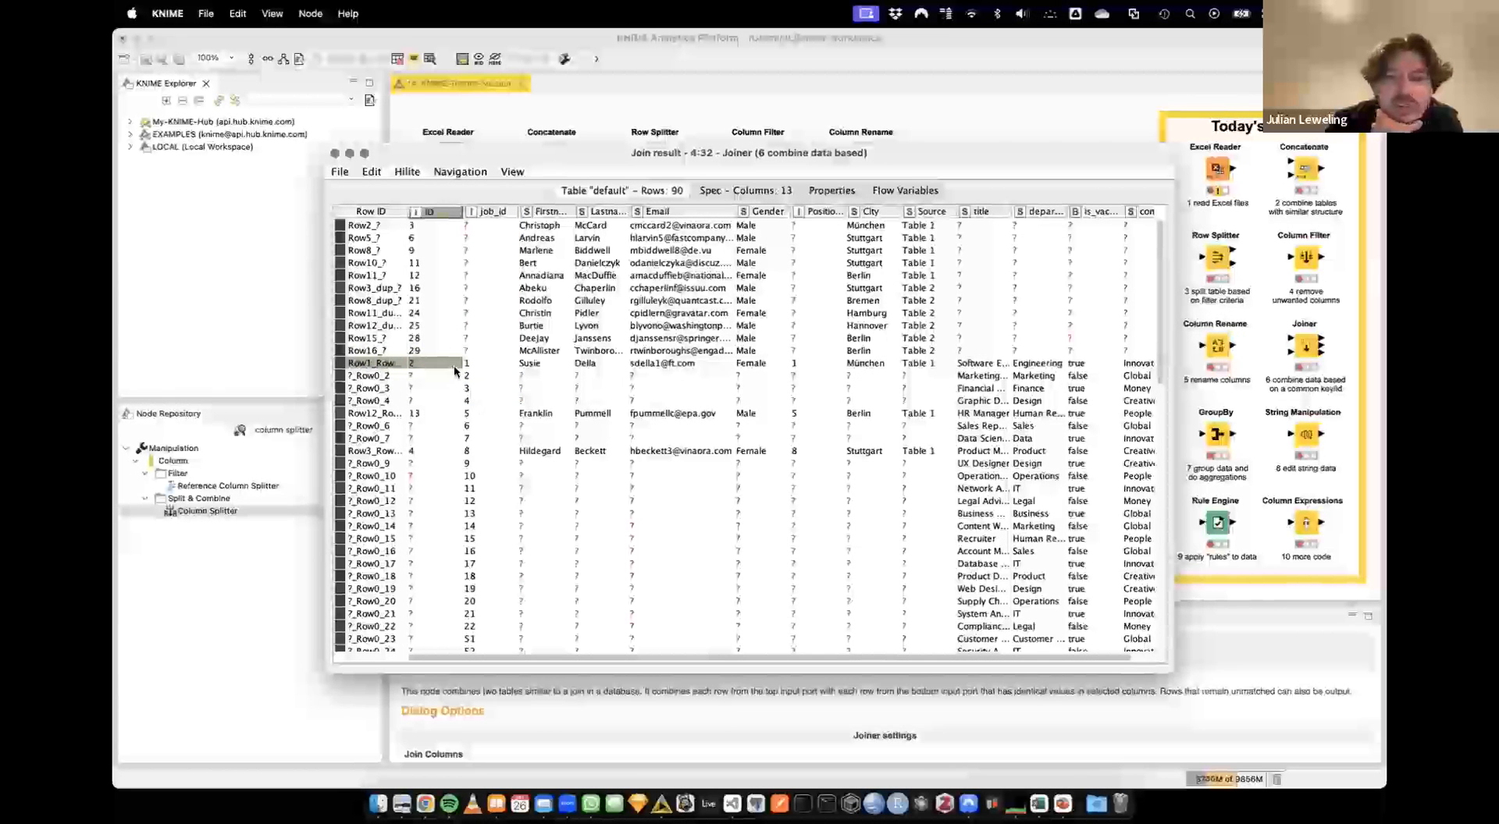
scroll(449, 376, "down", 2)
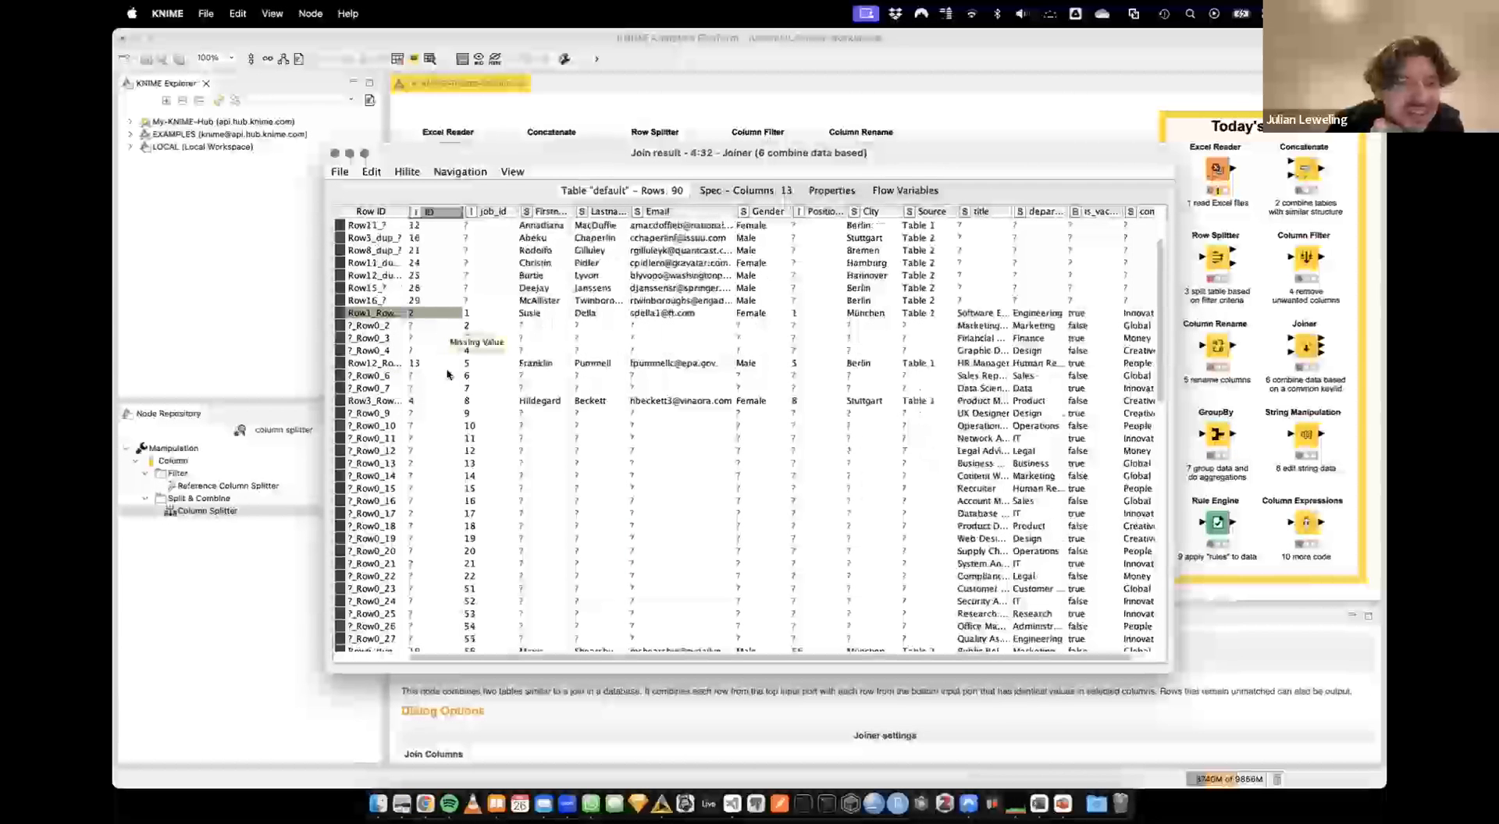
left_click(435, 361)
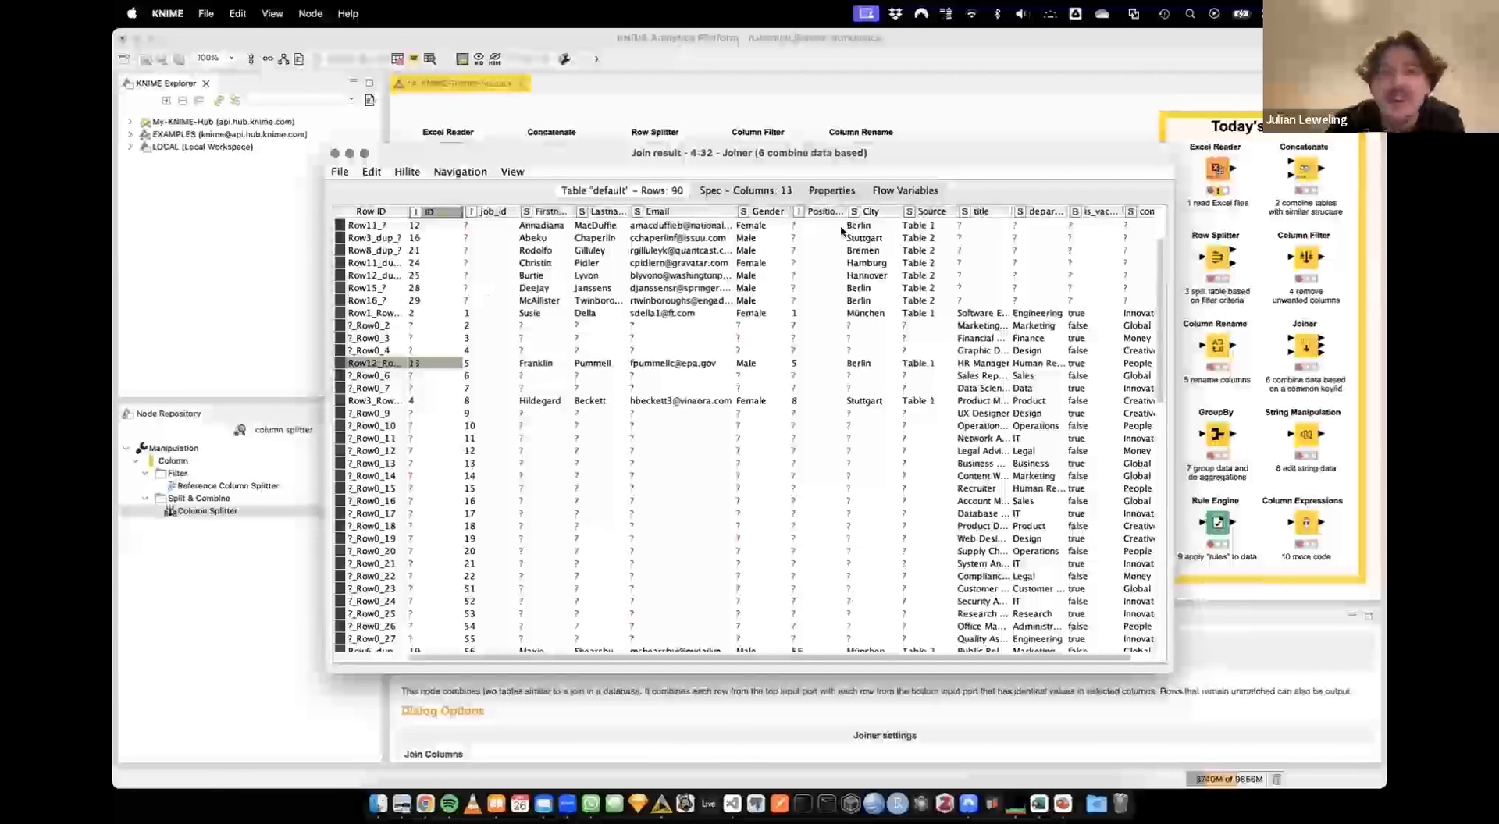
Place the Position of Interest column between ID and job_id, and widen it to show its full name
left_click_drag(824, 211, 499, 214)
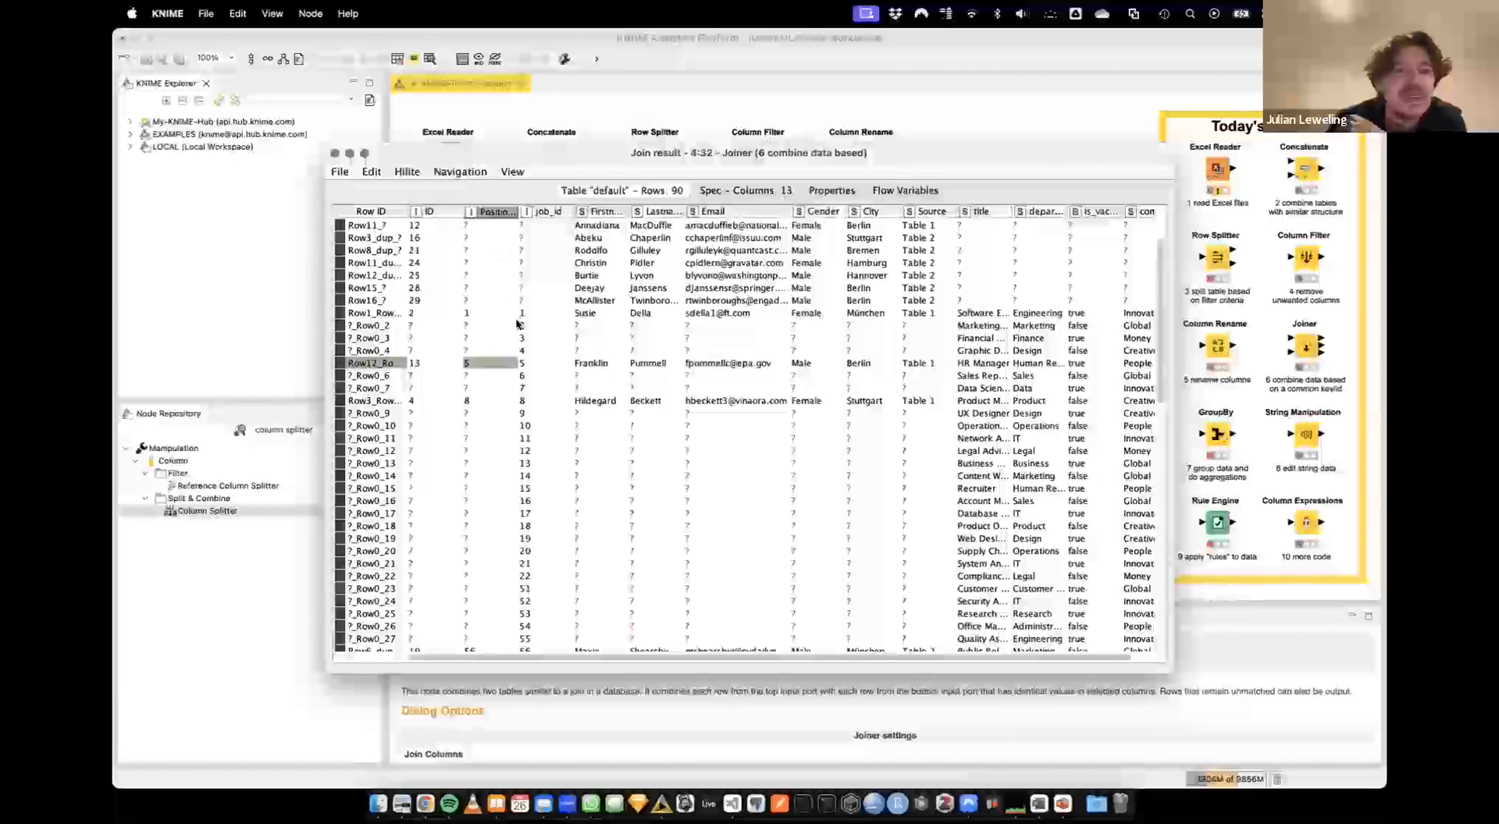
left_click_drag(506, 316, 533, 318)
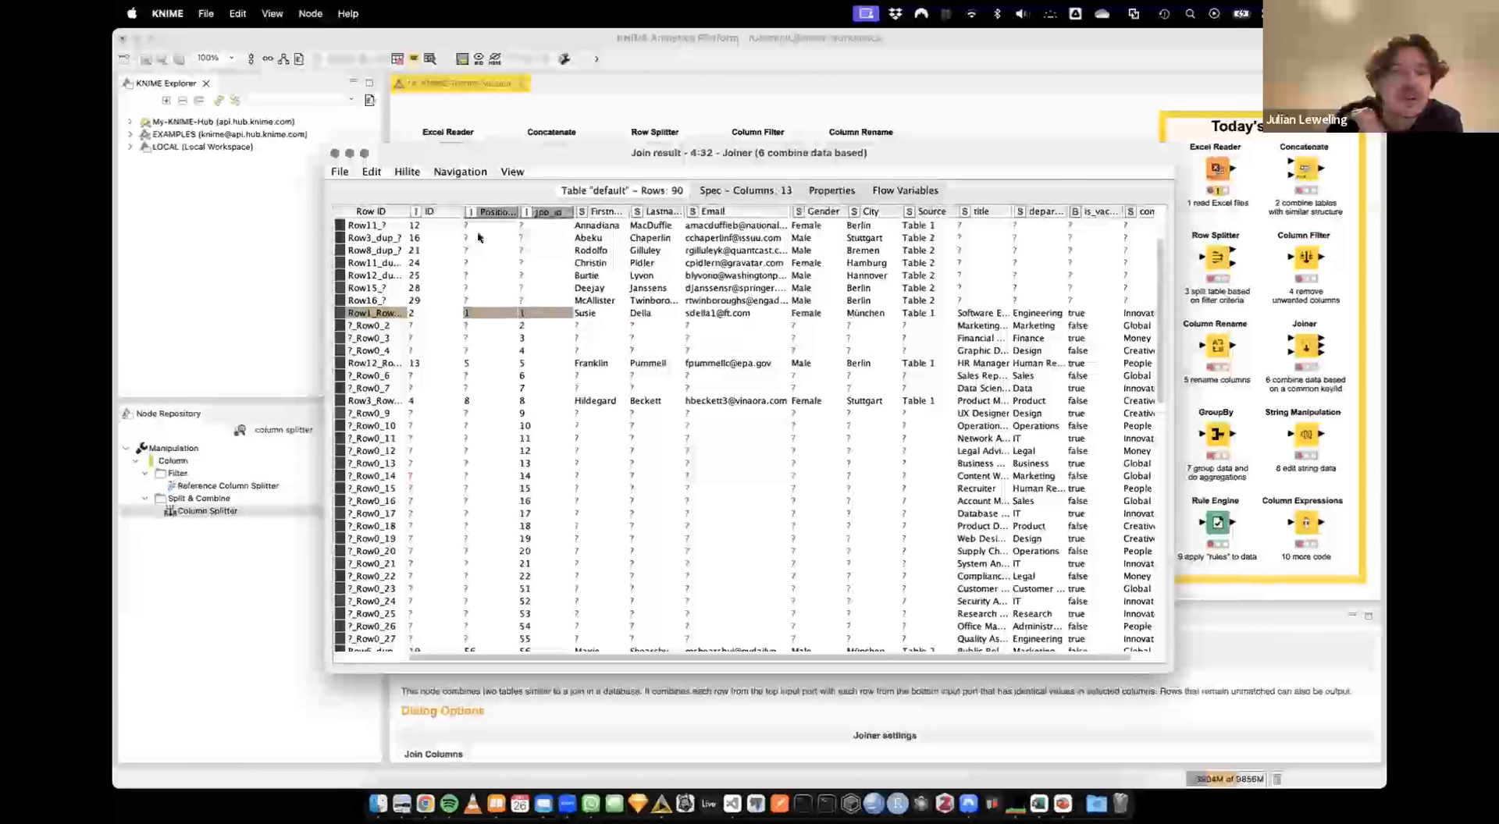
left_click_drag(462, 212, 585, 210)
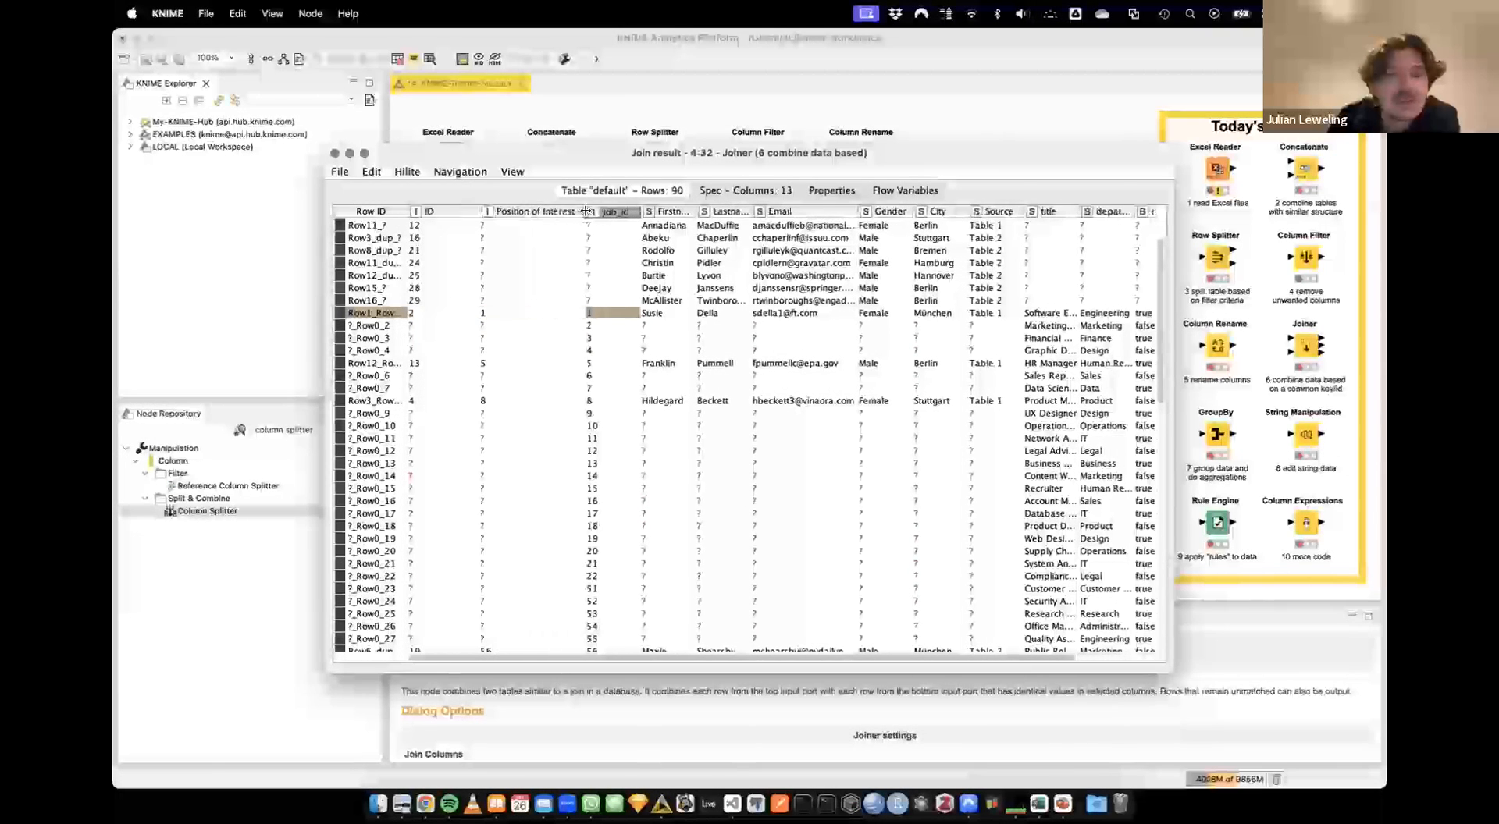
Compare Position of Interest with job_id in the matched rows for job_id 1, 5 and 8
left_click_drag(537, 315, 575, 313)
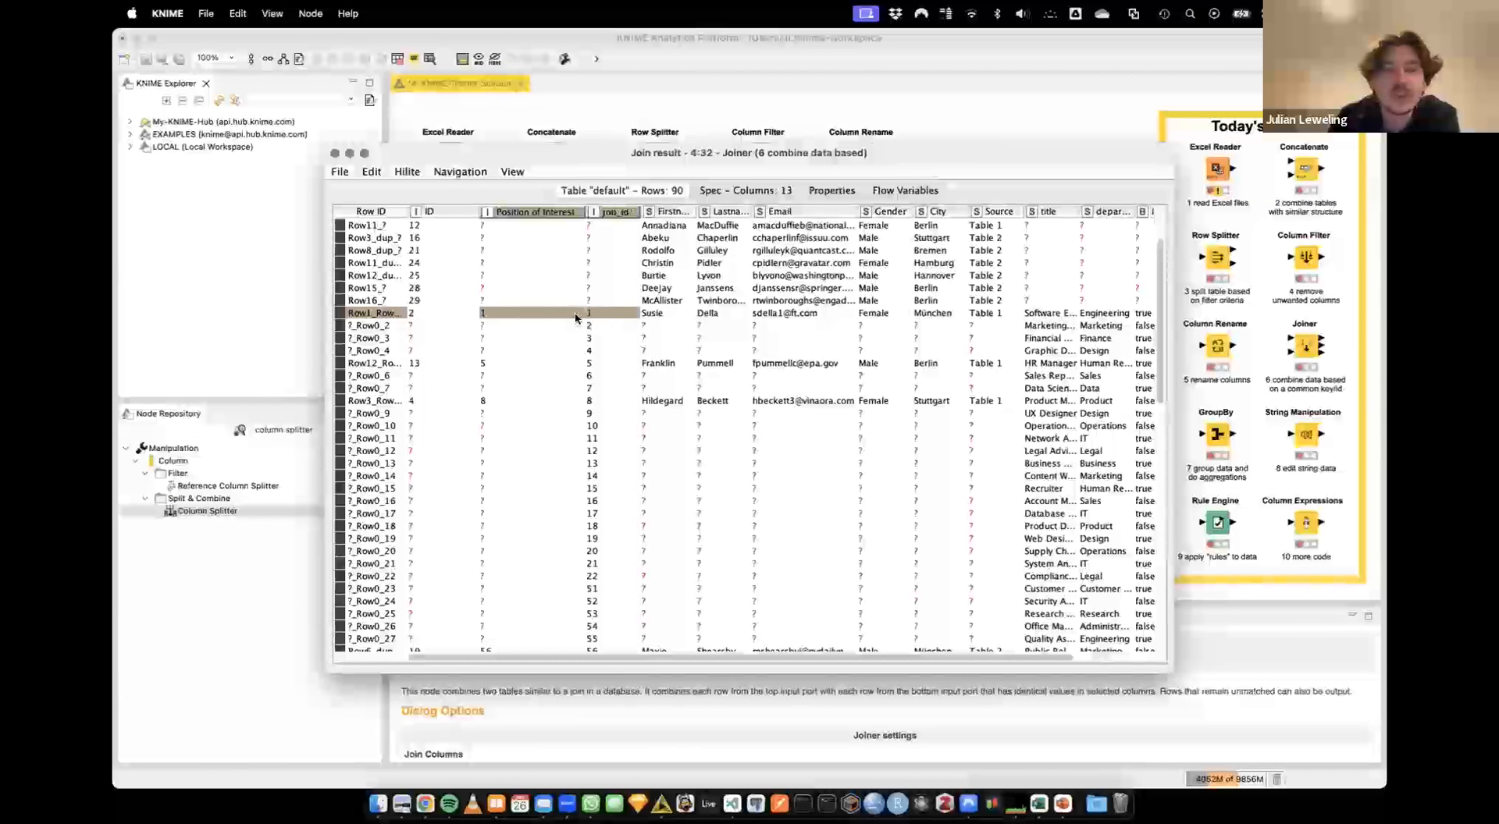
left_click_drag(538, 367, 599, 365)
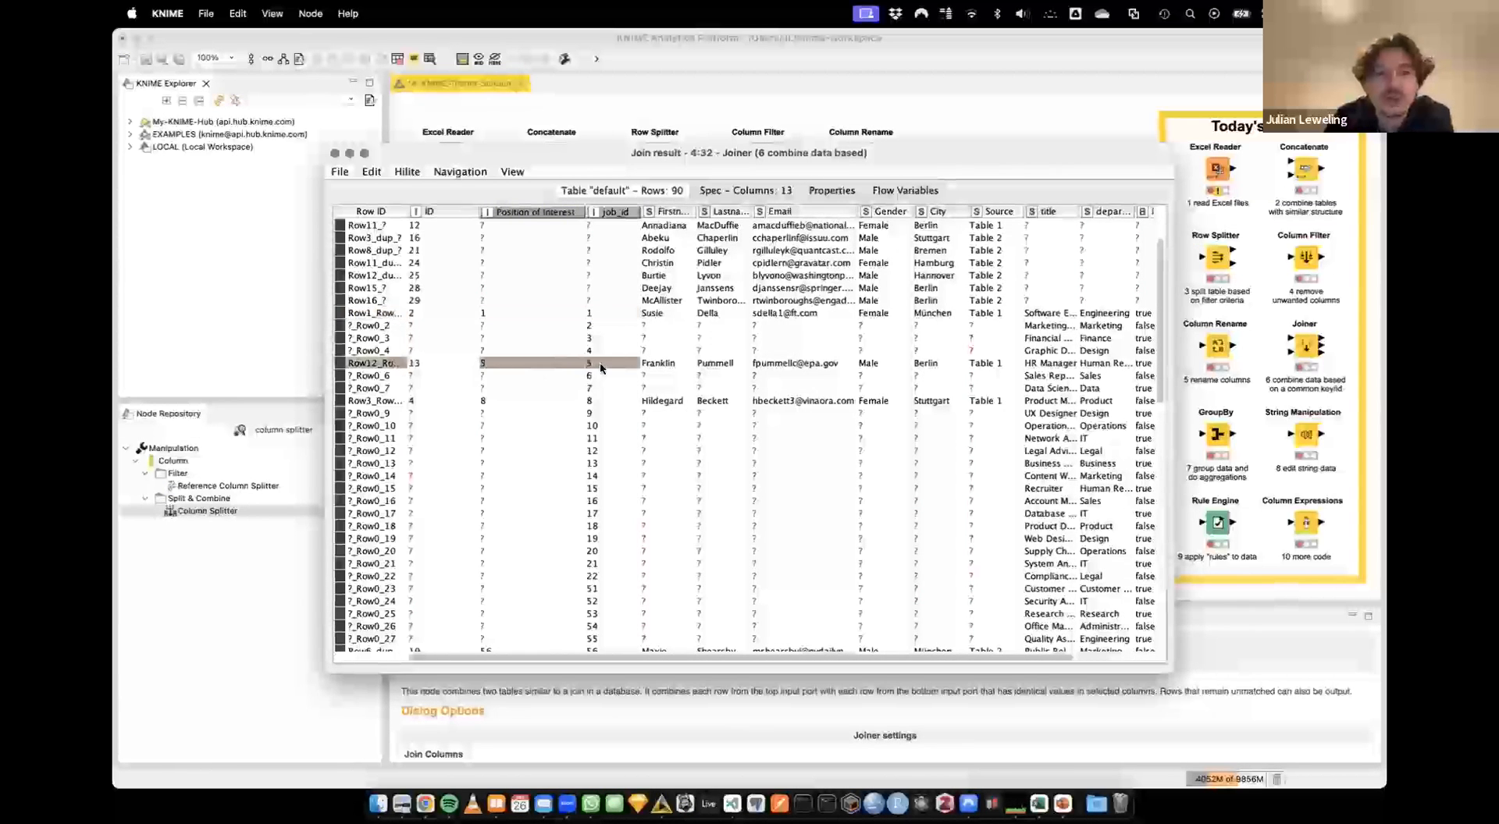
left_click_drag(531, 400, 611, 400)
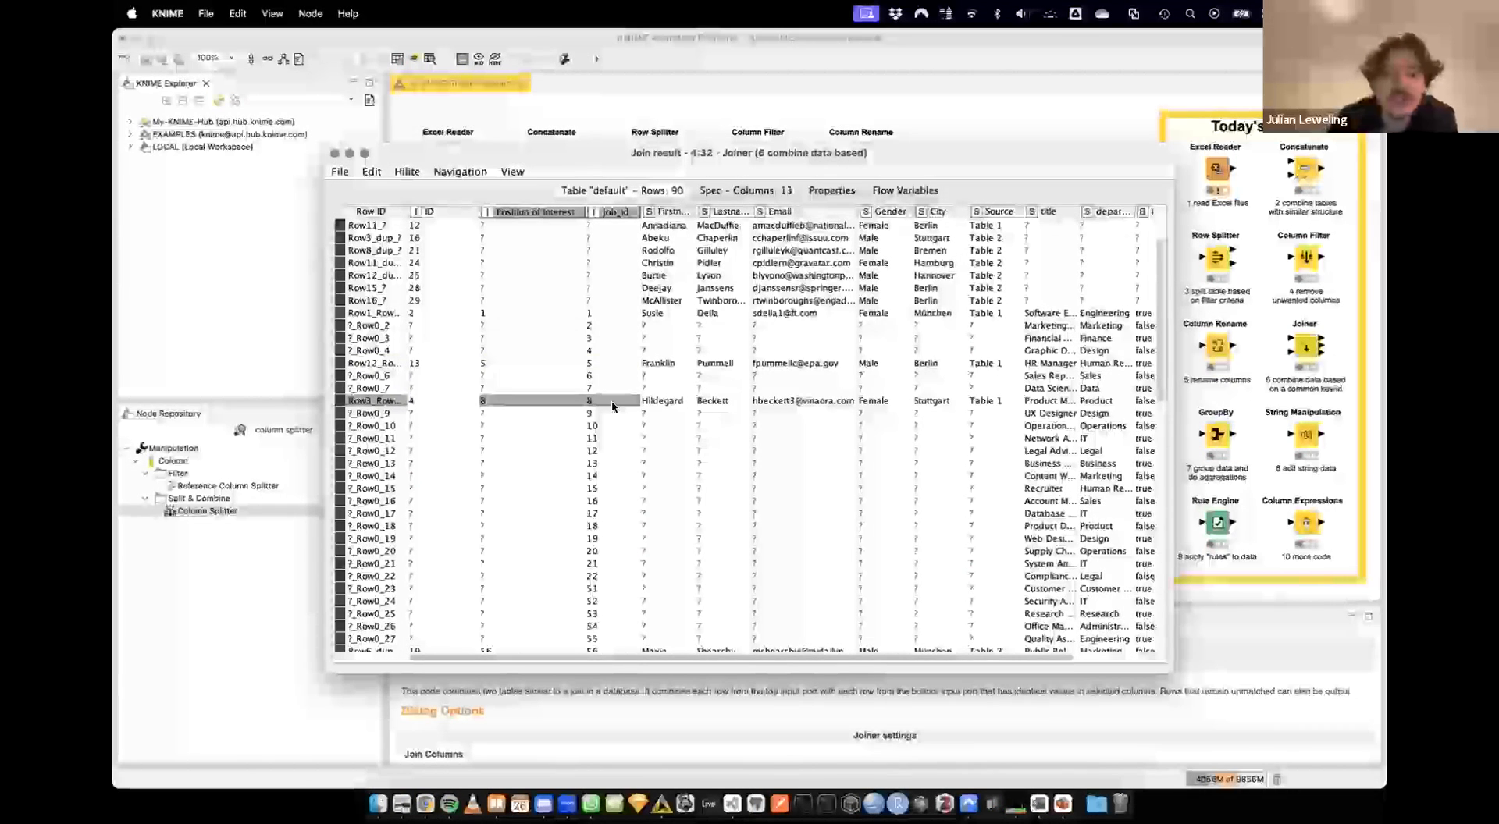
Examine the Position of Interest, person details and title cells in the last six rows of the join result
scroll(611, 399, "down", 7)
scroll(611, 400, "down", 10)
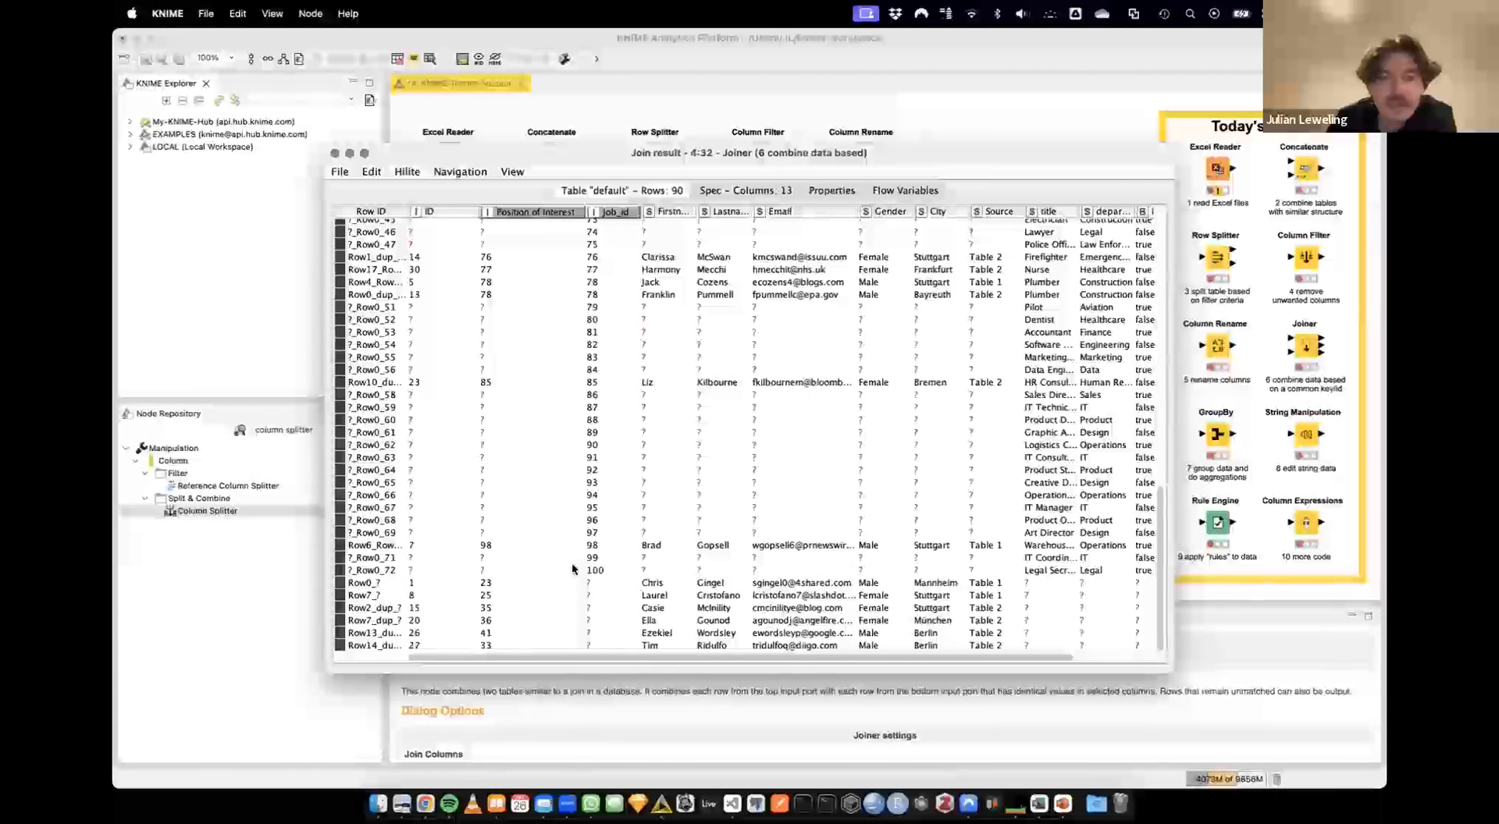
left_click(504, 585)
left_click_drag(503, 587, 502, 644)
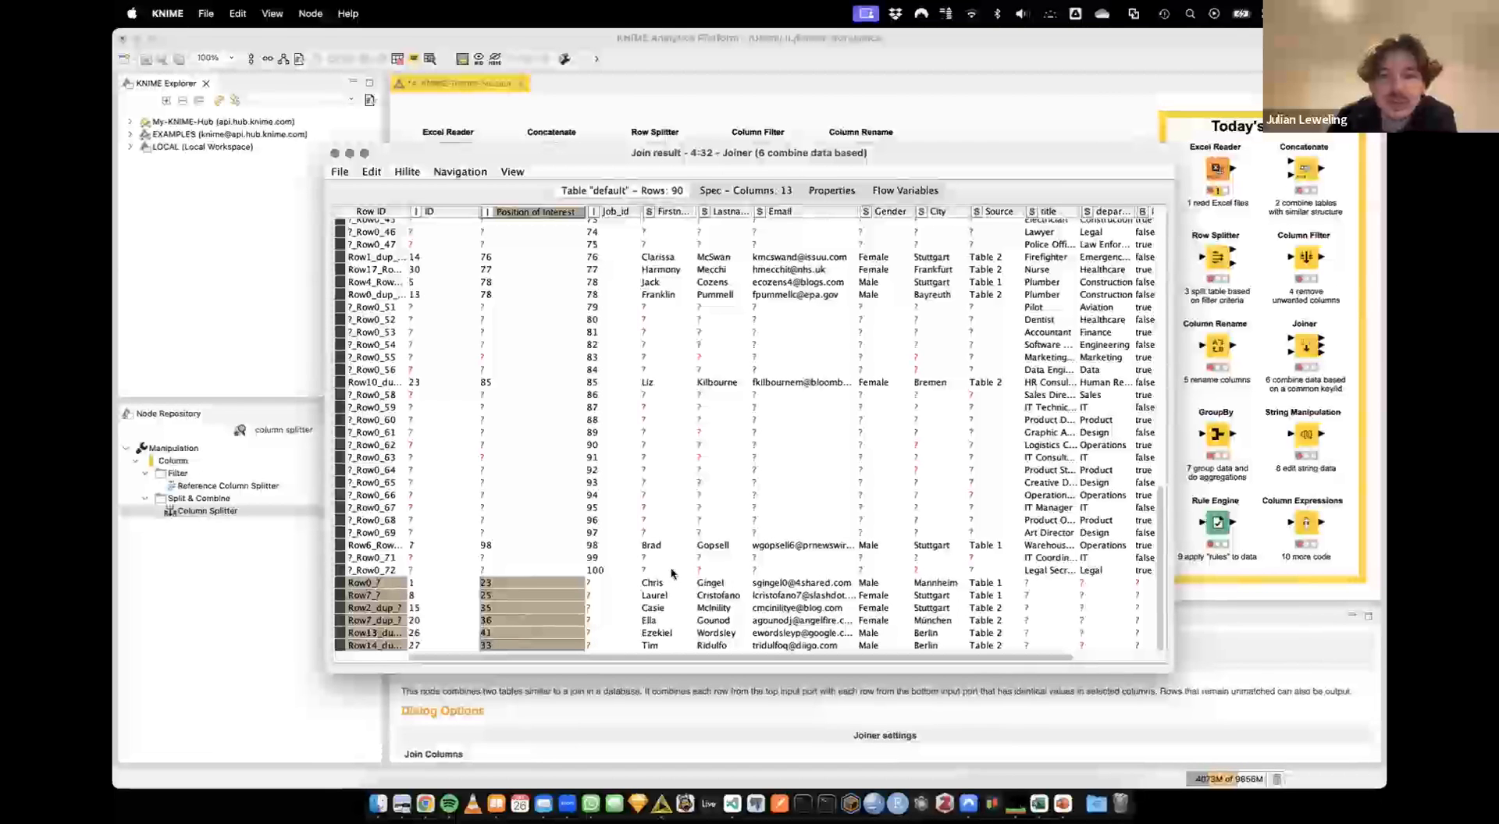
left_click_drag(651, 582, 722, 583)
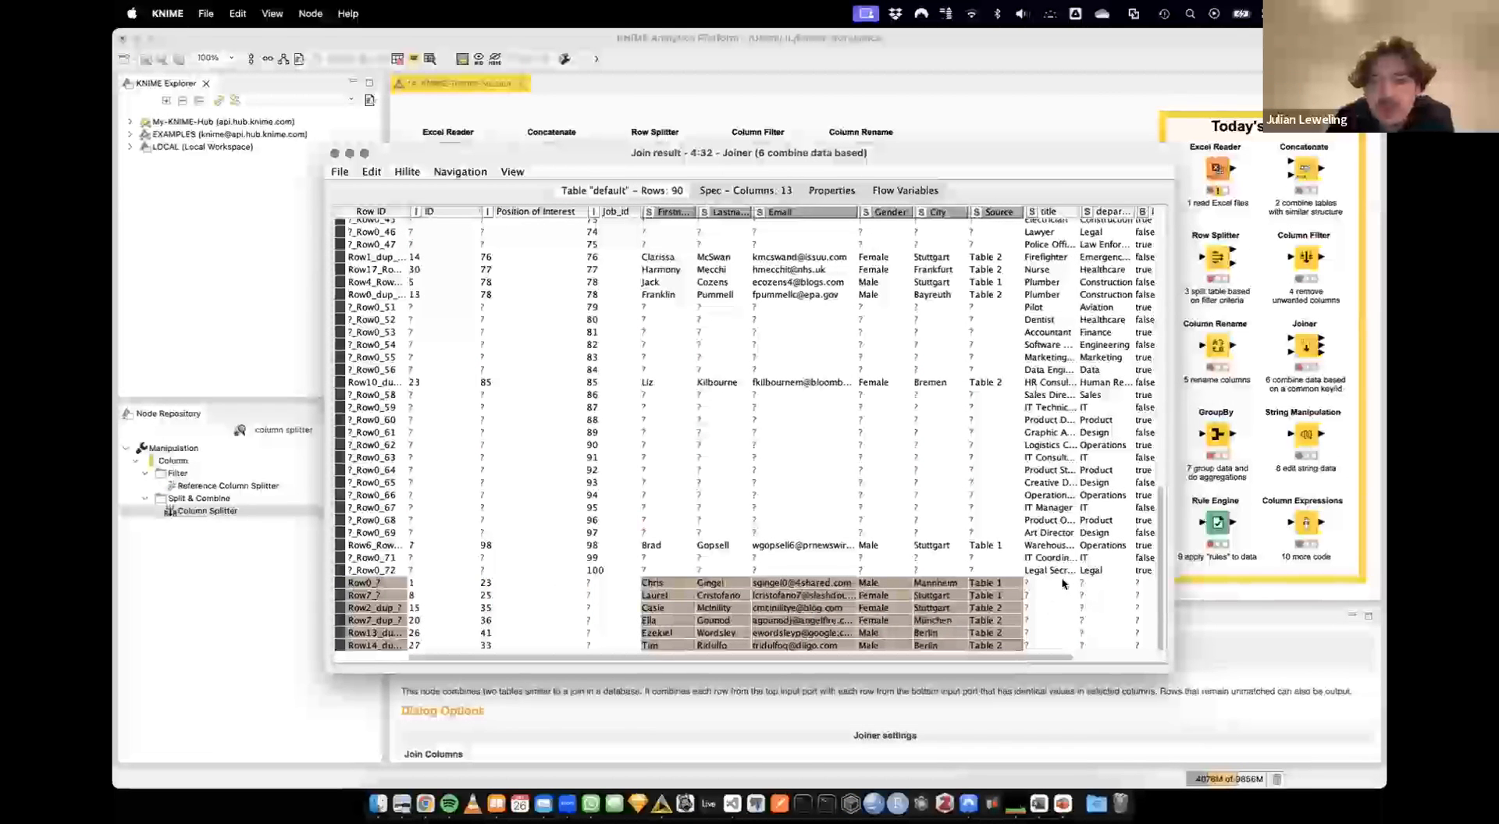
left_click_drag(1063, 584, 1060, 654)
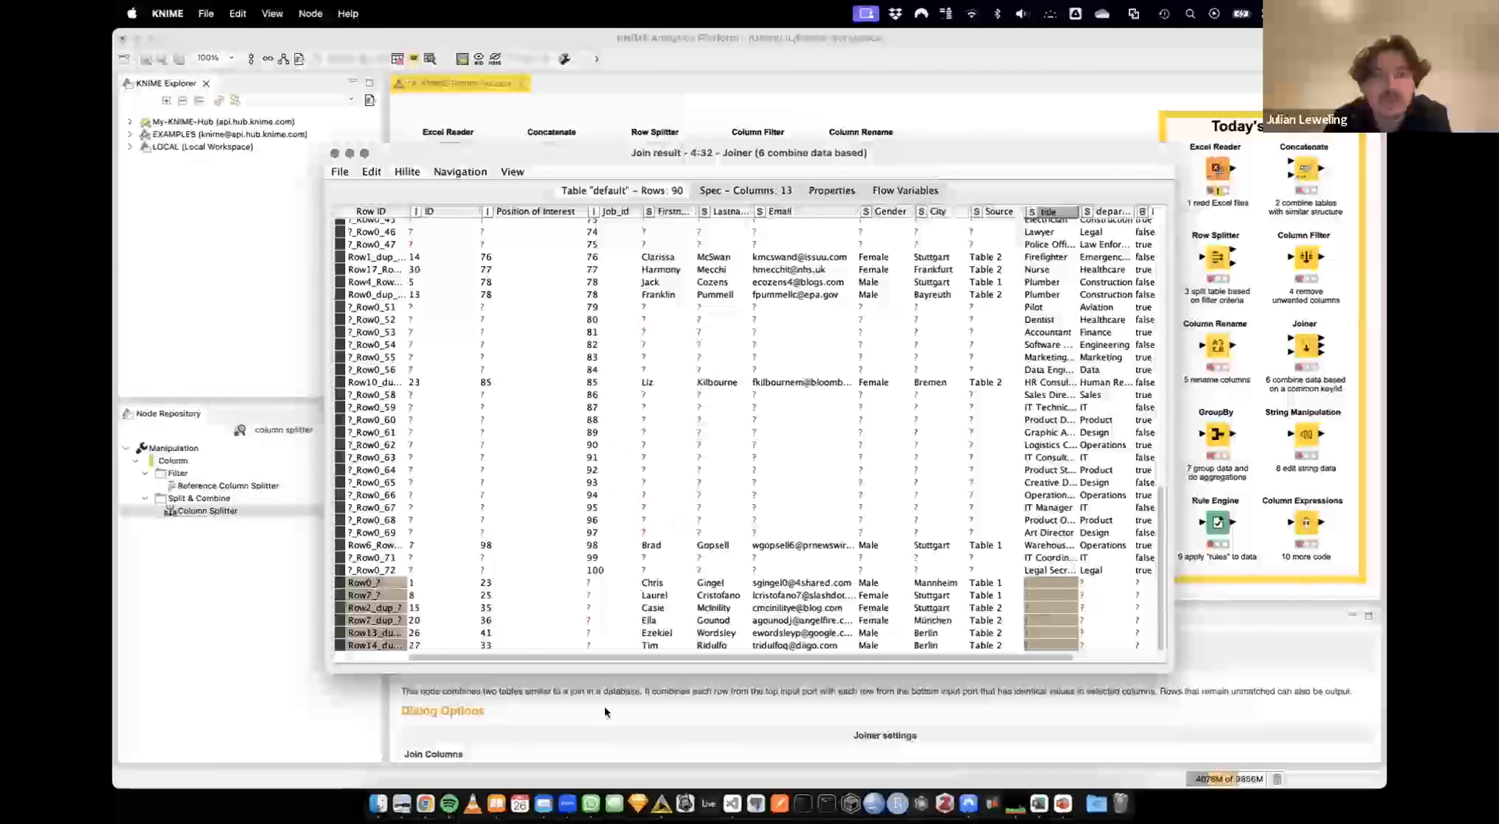
left_click(491, 585)
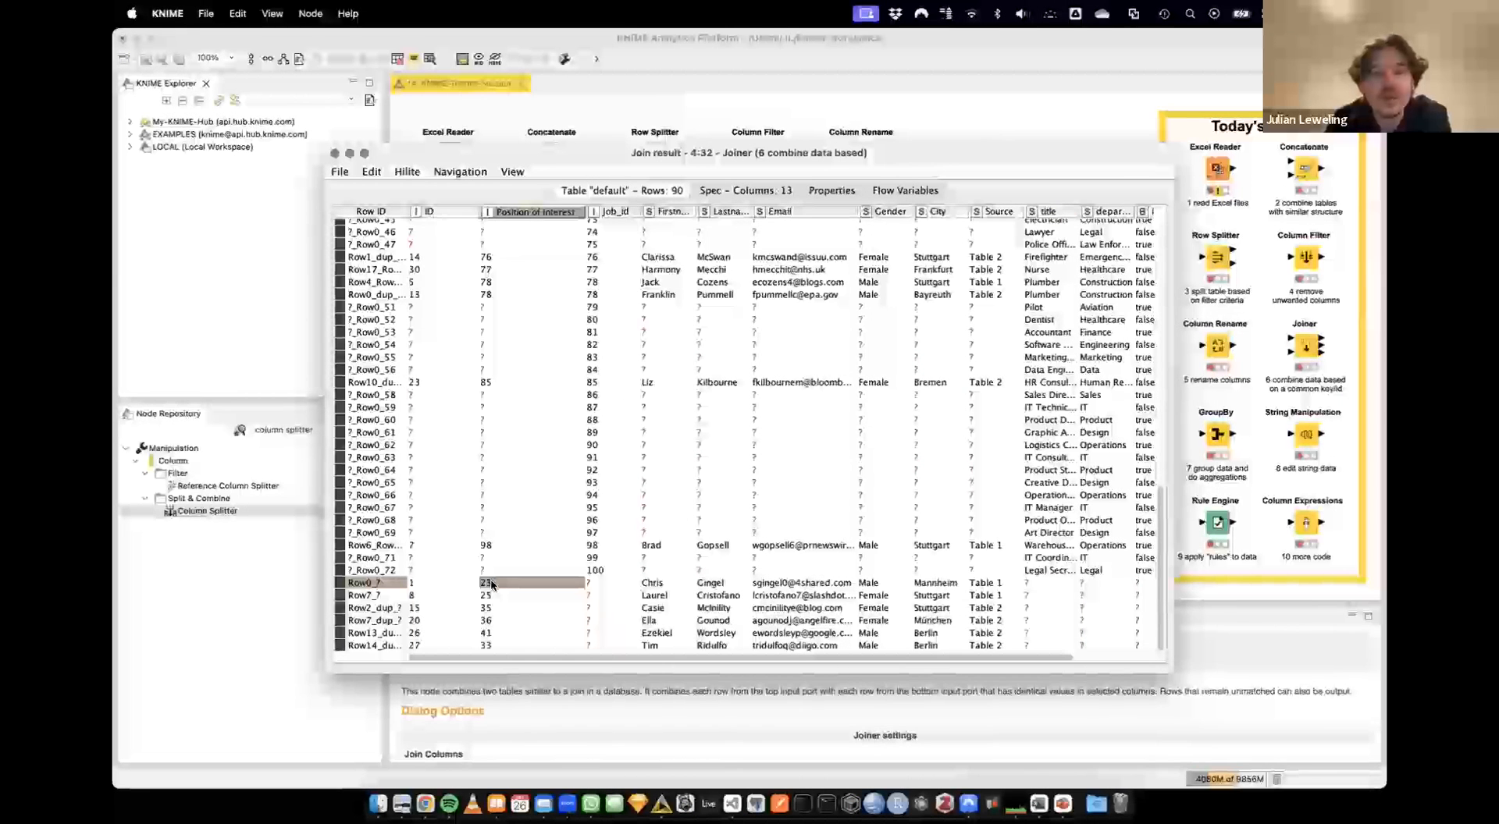
Compare Position of Interest with job_id in the unmatched rows at the start and end of the table
scroll(491, 585, "up", 15)
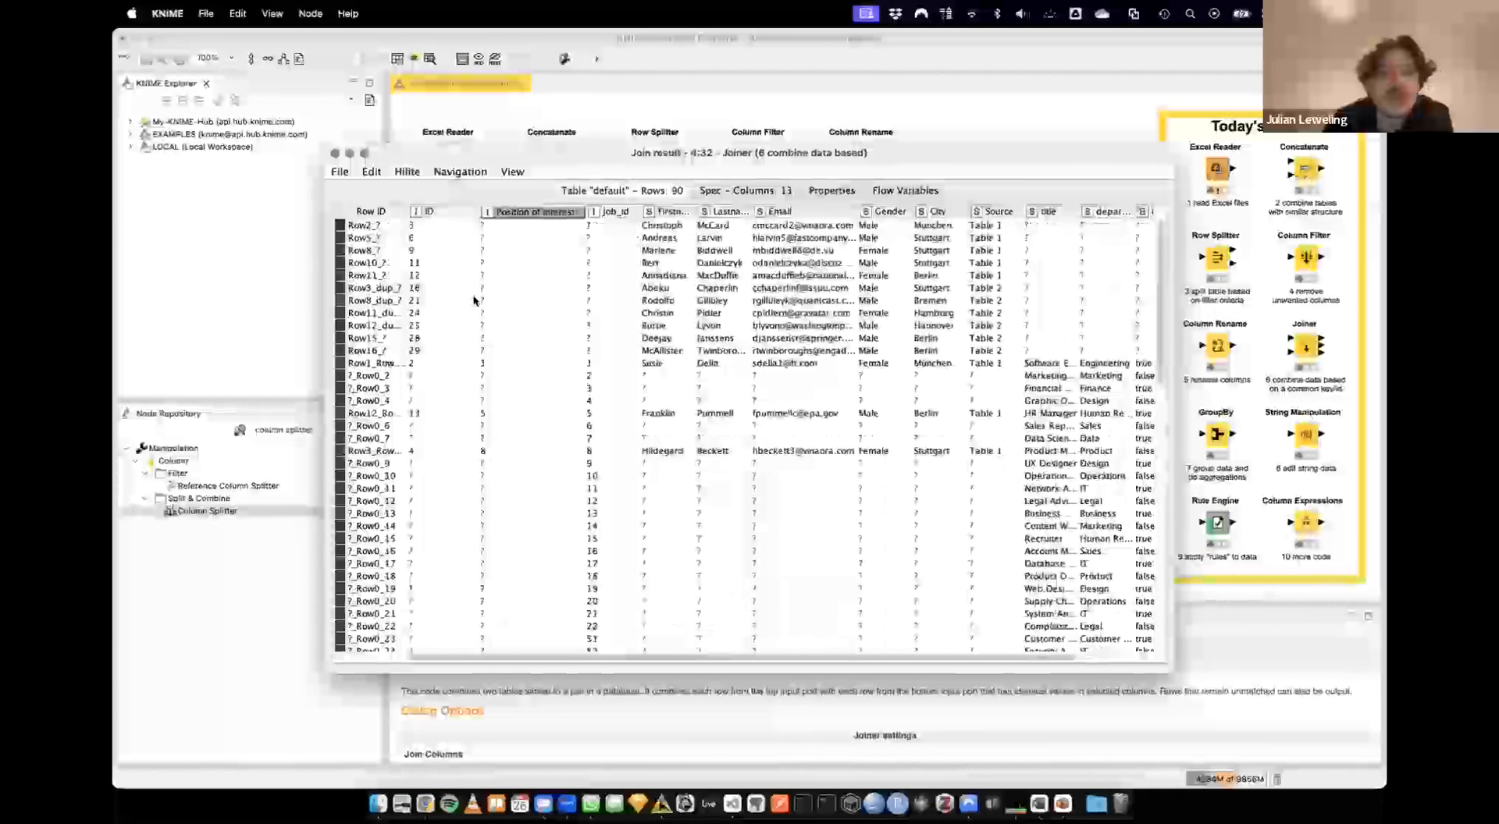
left_click(438, 214)
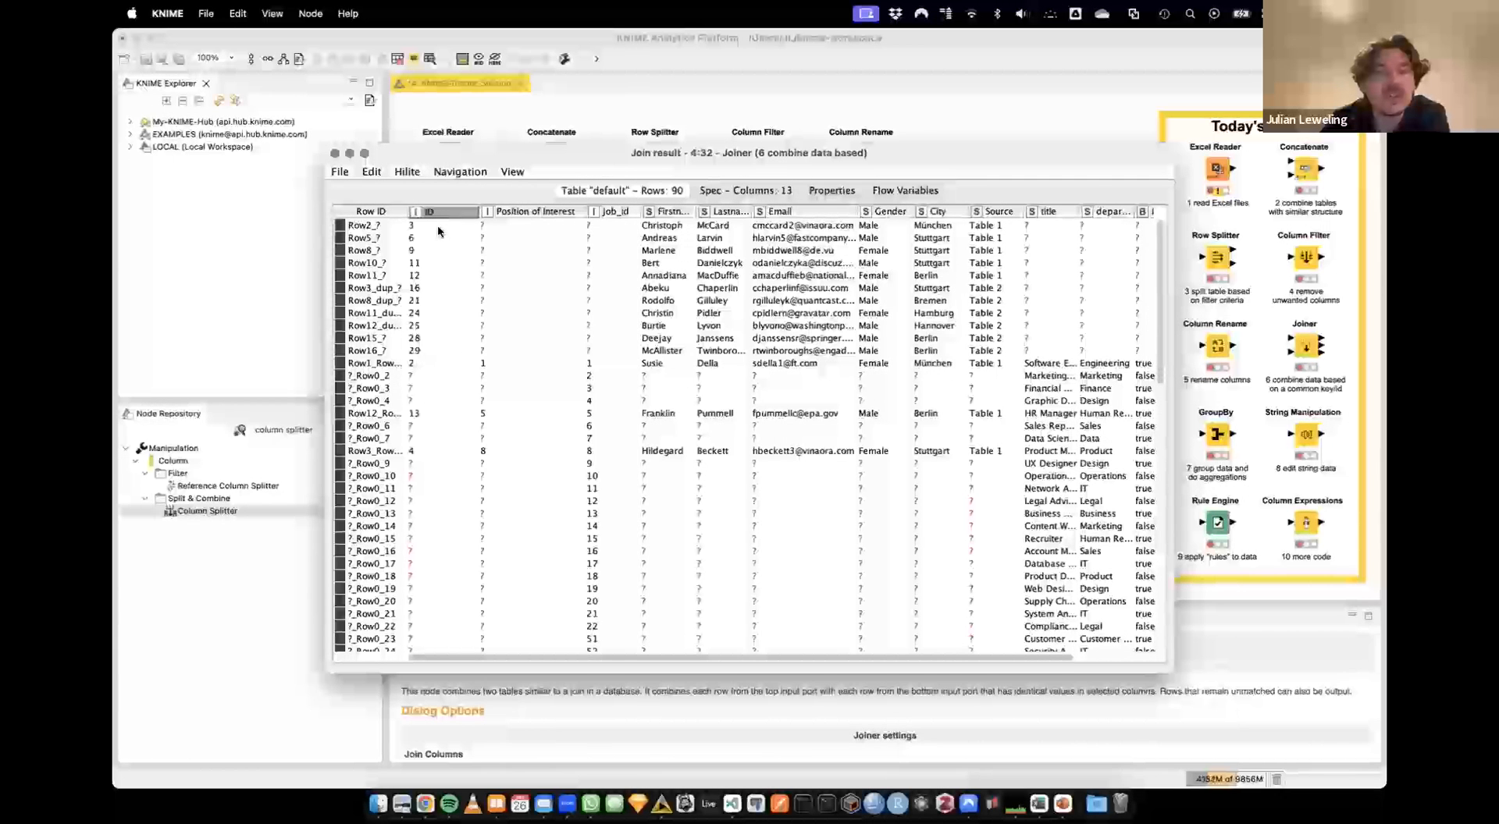
left_click_drag(523, 225, 607, 404)
left_click_drag(515, 375, 514, 399)
scroll(513, 399, "down", 15)
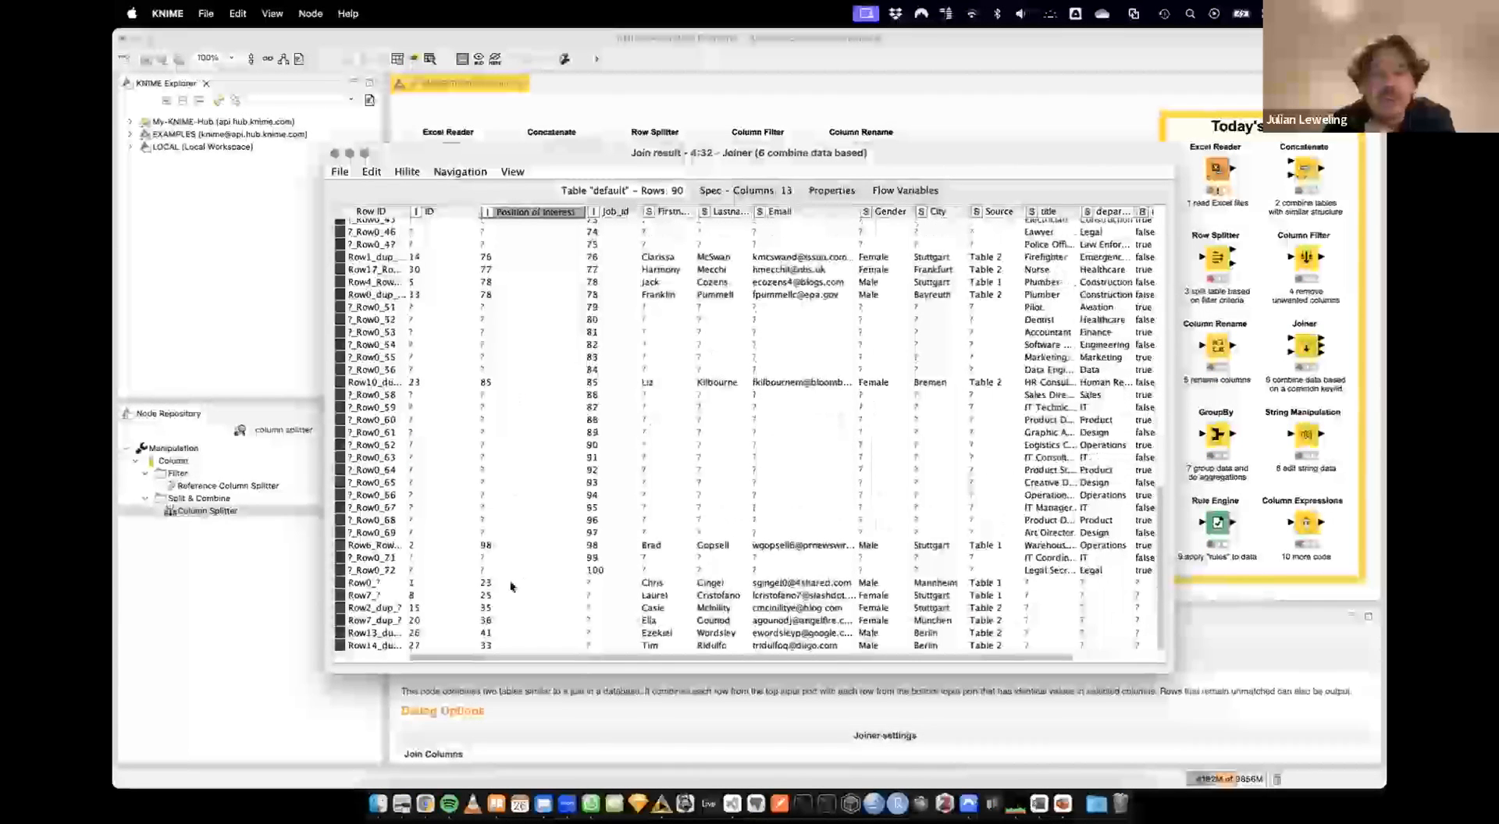
left_click_drag(509, 583, 512, 630)
left_click_drag(606, 594, 606, 657)
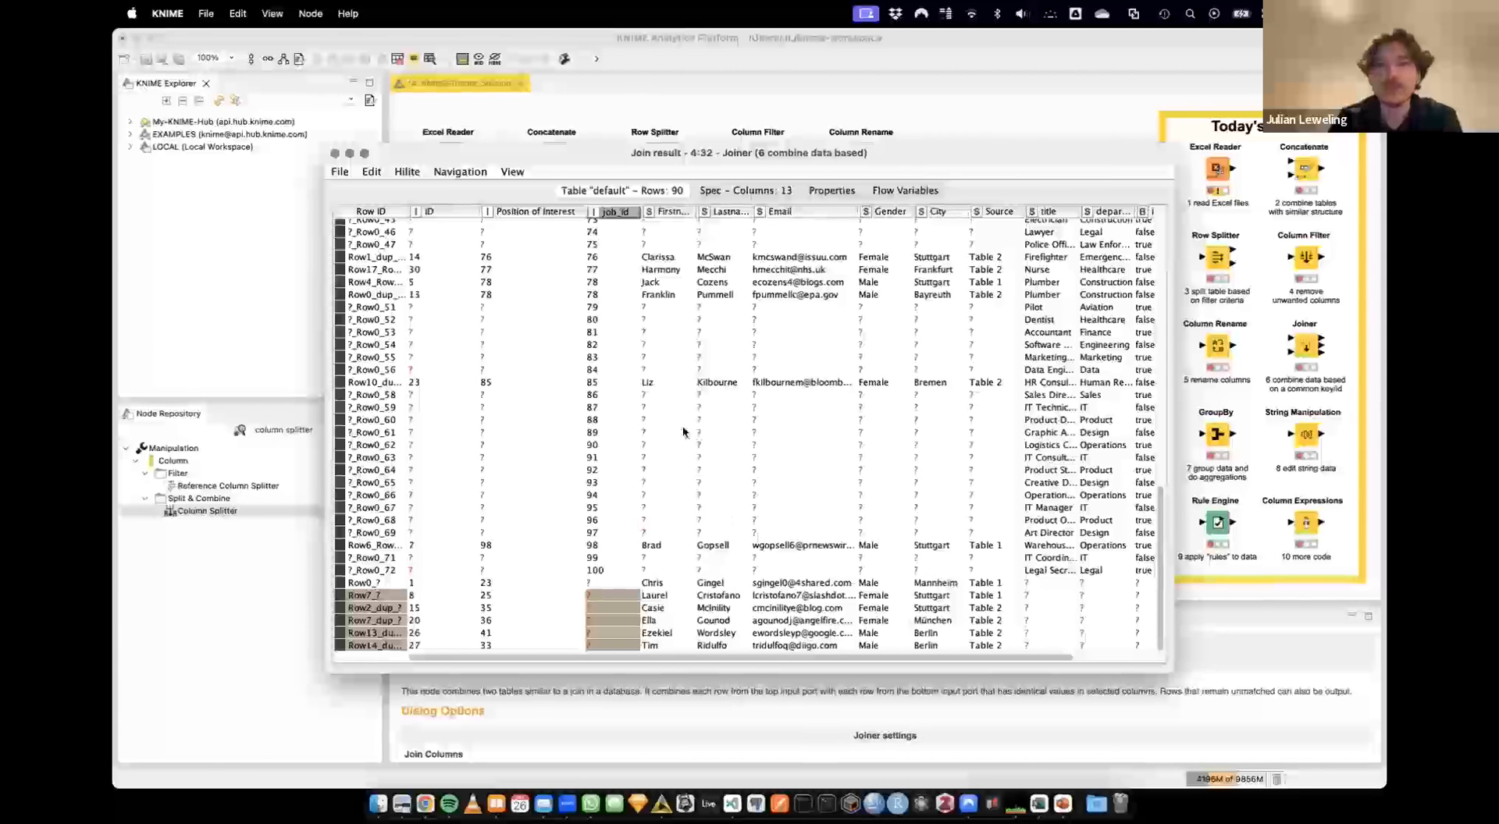
Sort the join result by Position of Interest in descending order
scroll(684, 431, "up", 15)
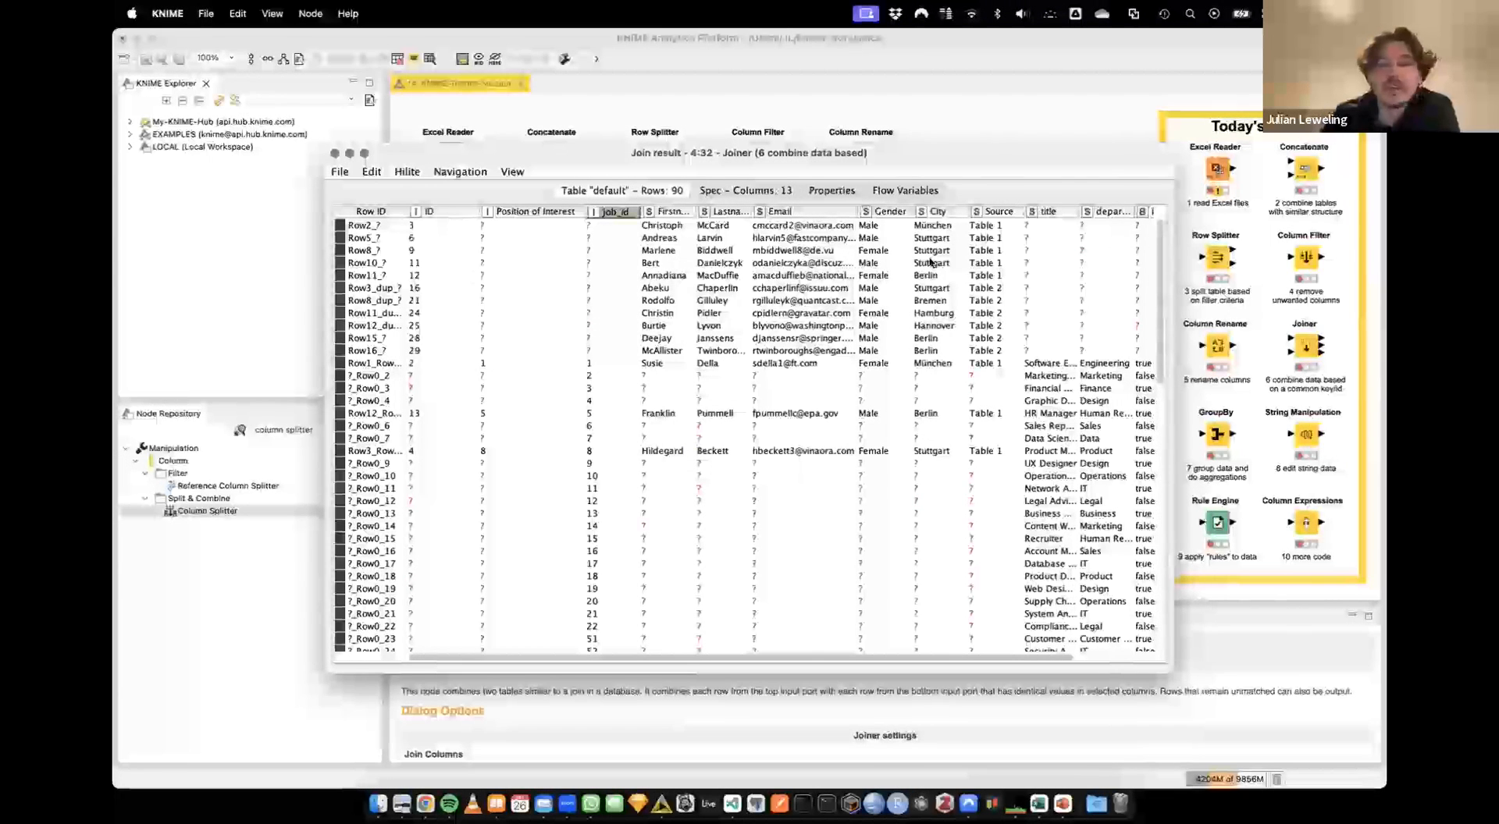
left_click(993, 212)
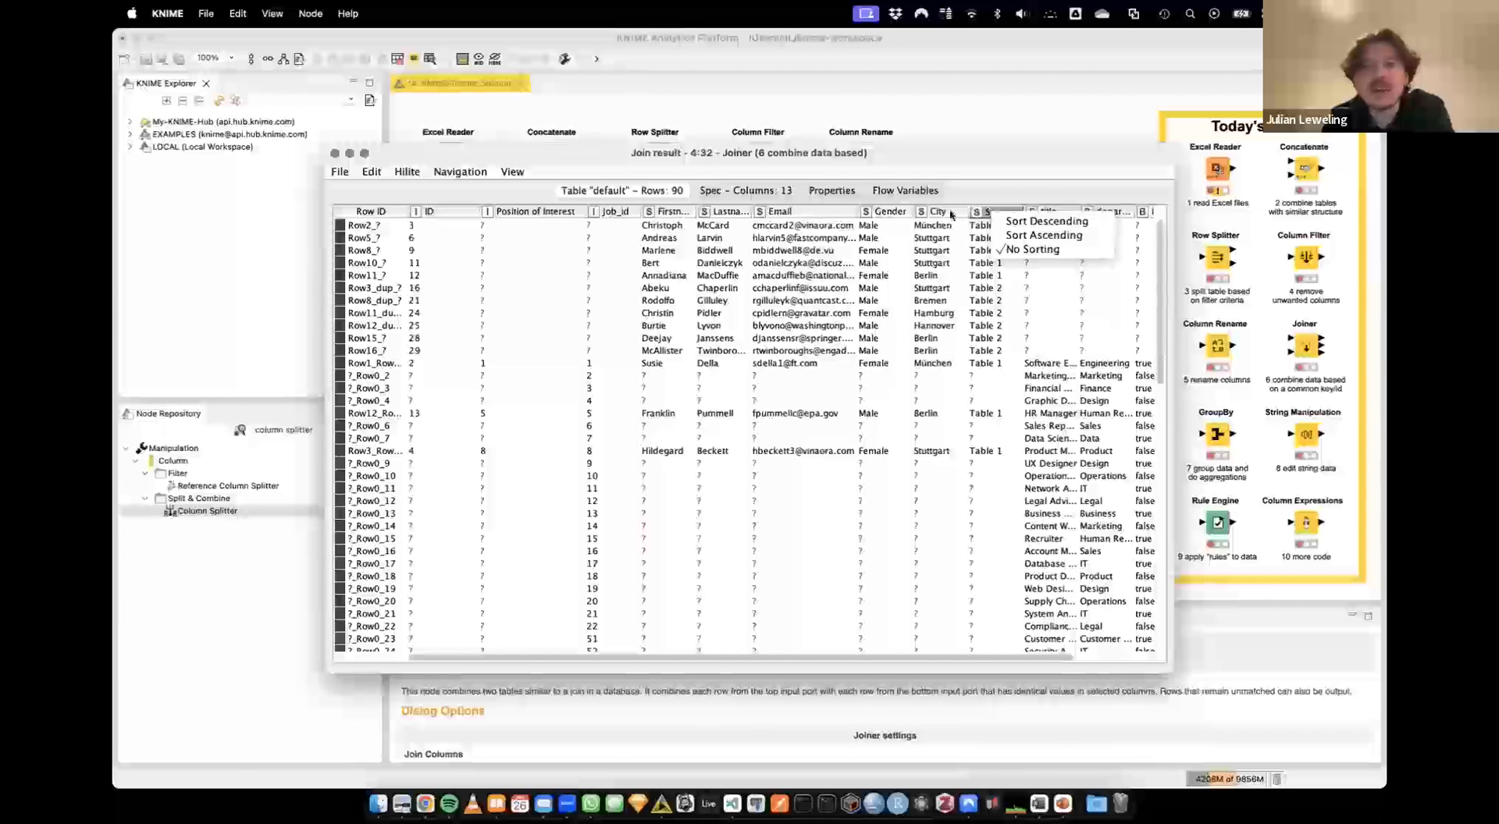
left_click(515, 213)
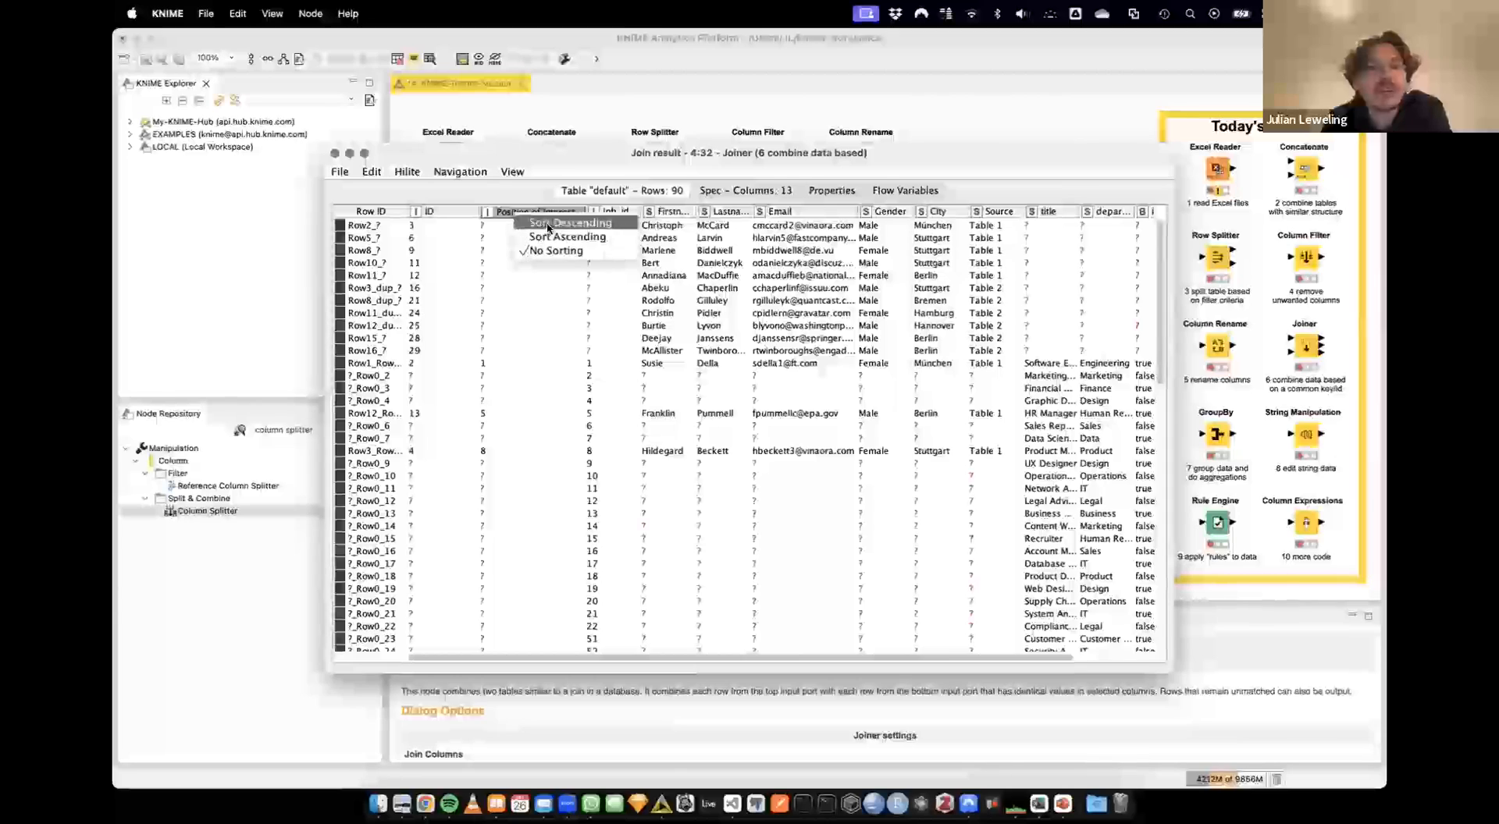
left_click(547, 225)
Examine the sorted rows for filled and missing Position of Interest, job_id, title and department values
left_click_drag(495, 452, 503, 227)
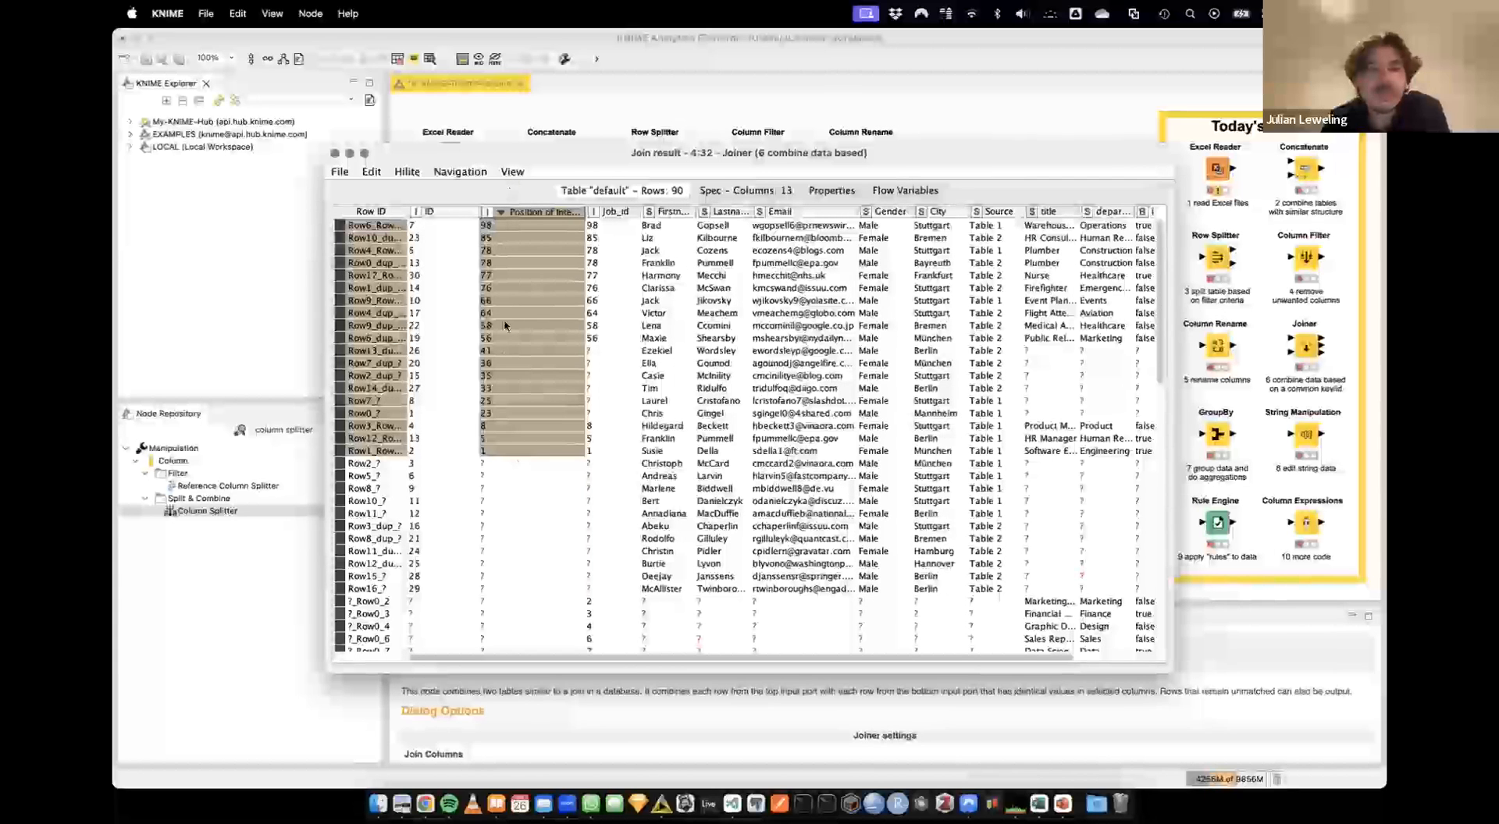
left_click_drag(595, 349, 596, 411)
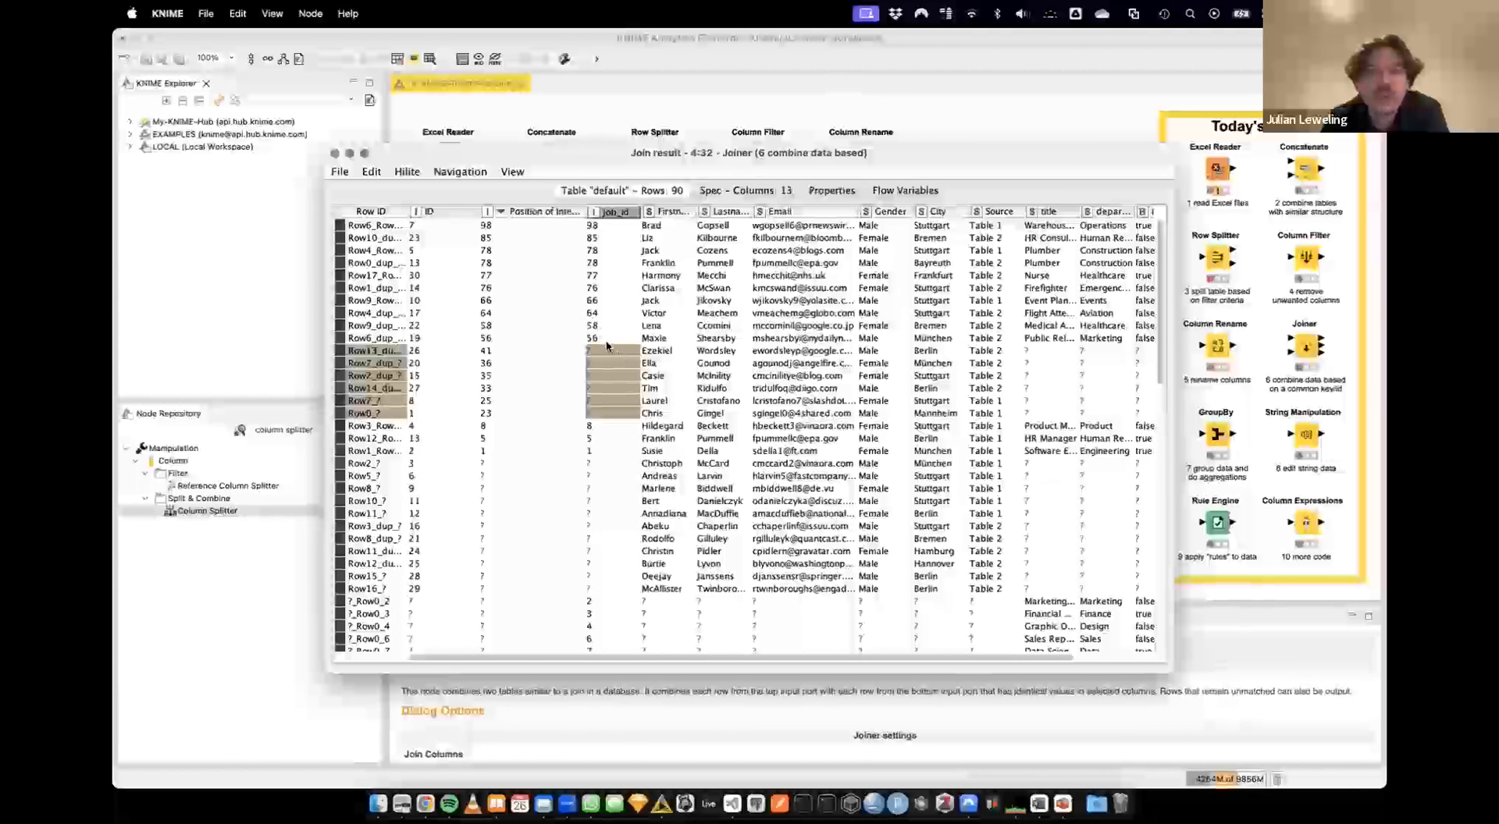
left_click_drag(500, 462, 615, 588)
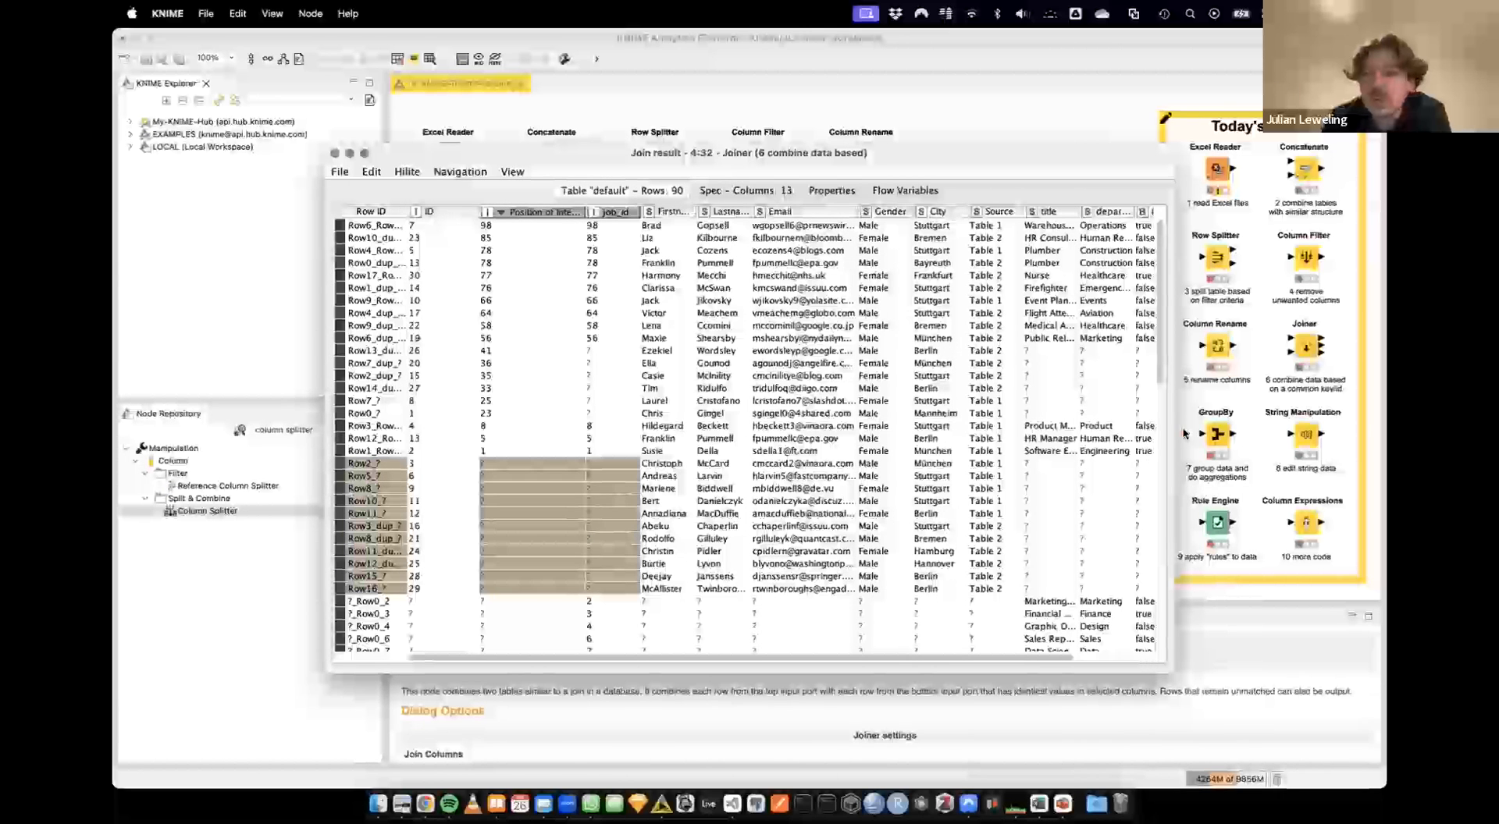
left_click_drag(1034, 464, 1099, 591)
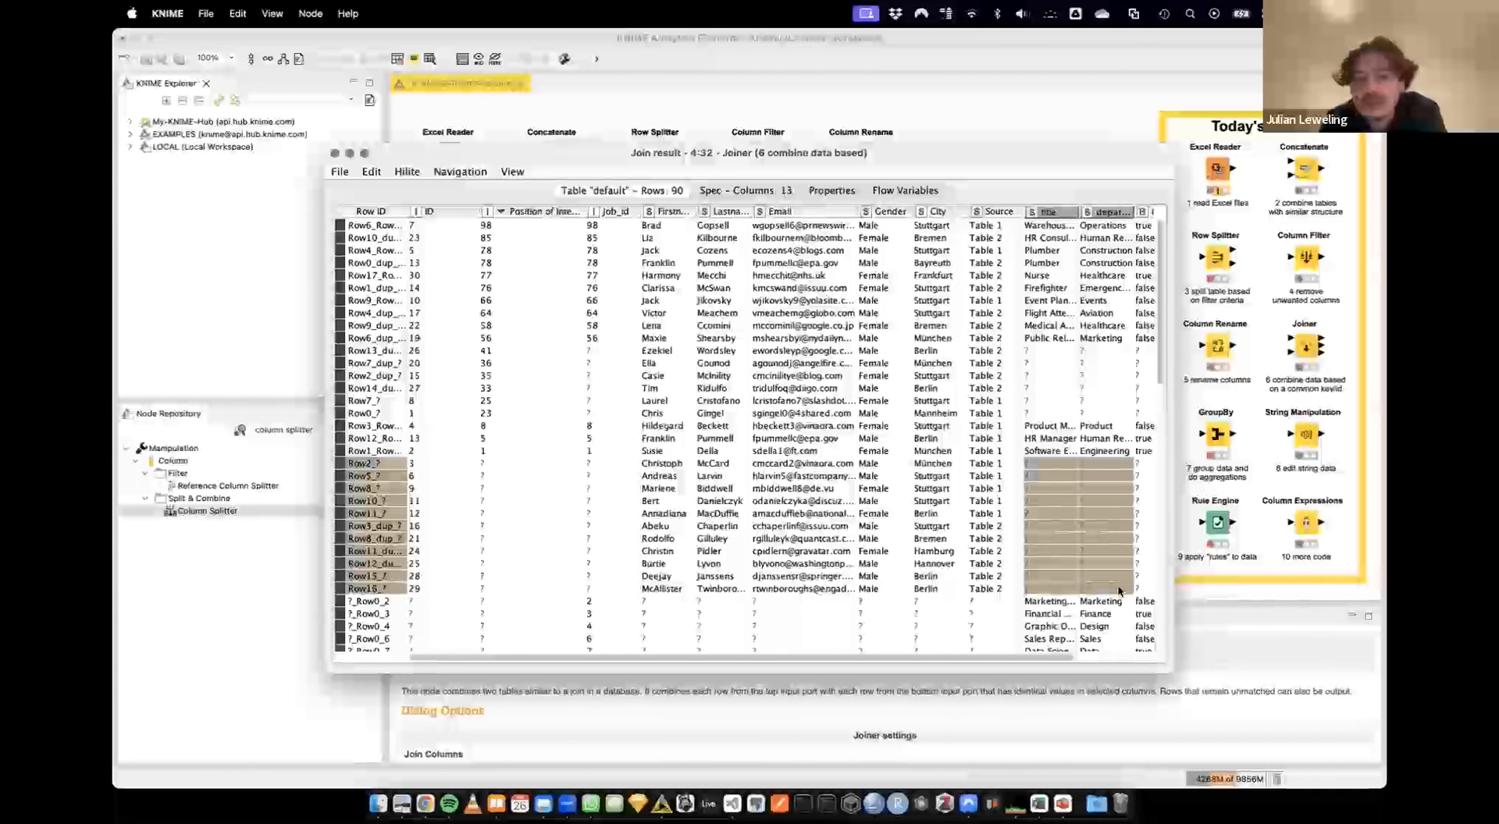
left_click(1061, 477)
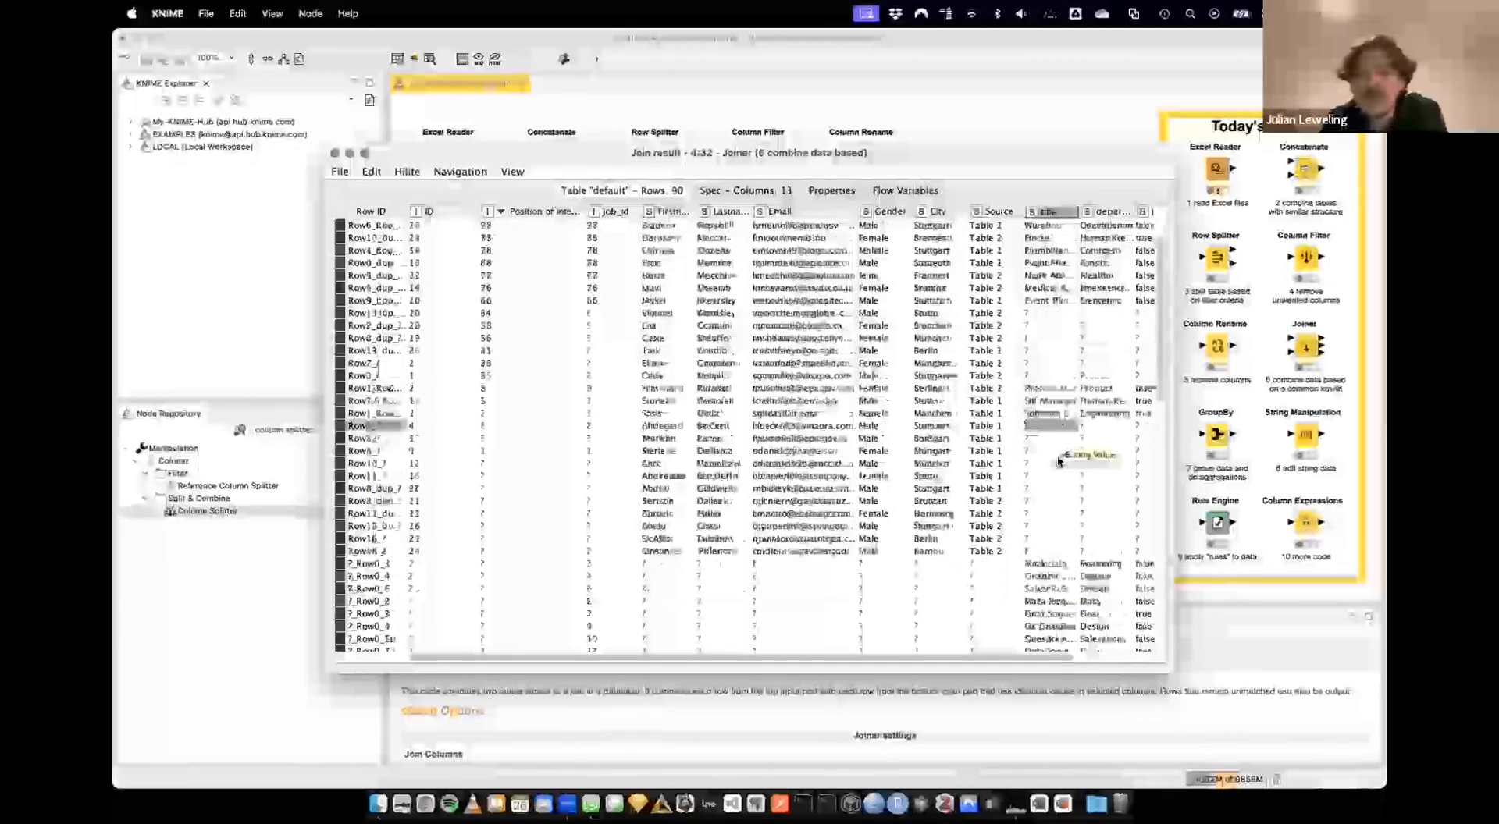
Examine the title values of the job postings without a matching person down to the last row, and close the join result
scroll(1058, 459, "down", 8)
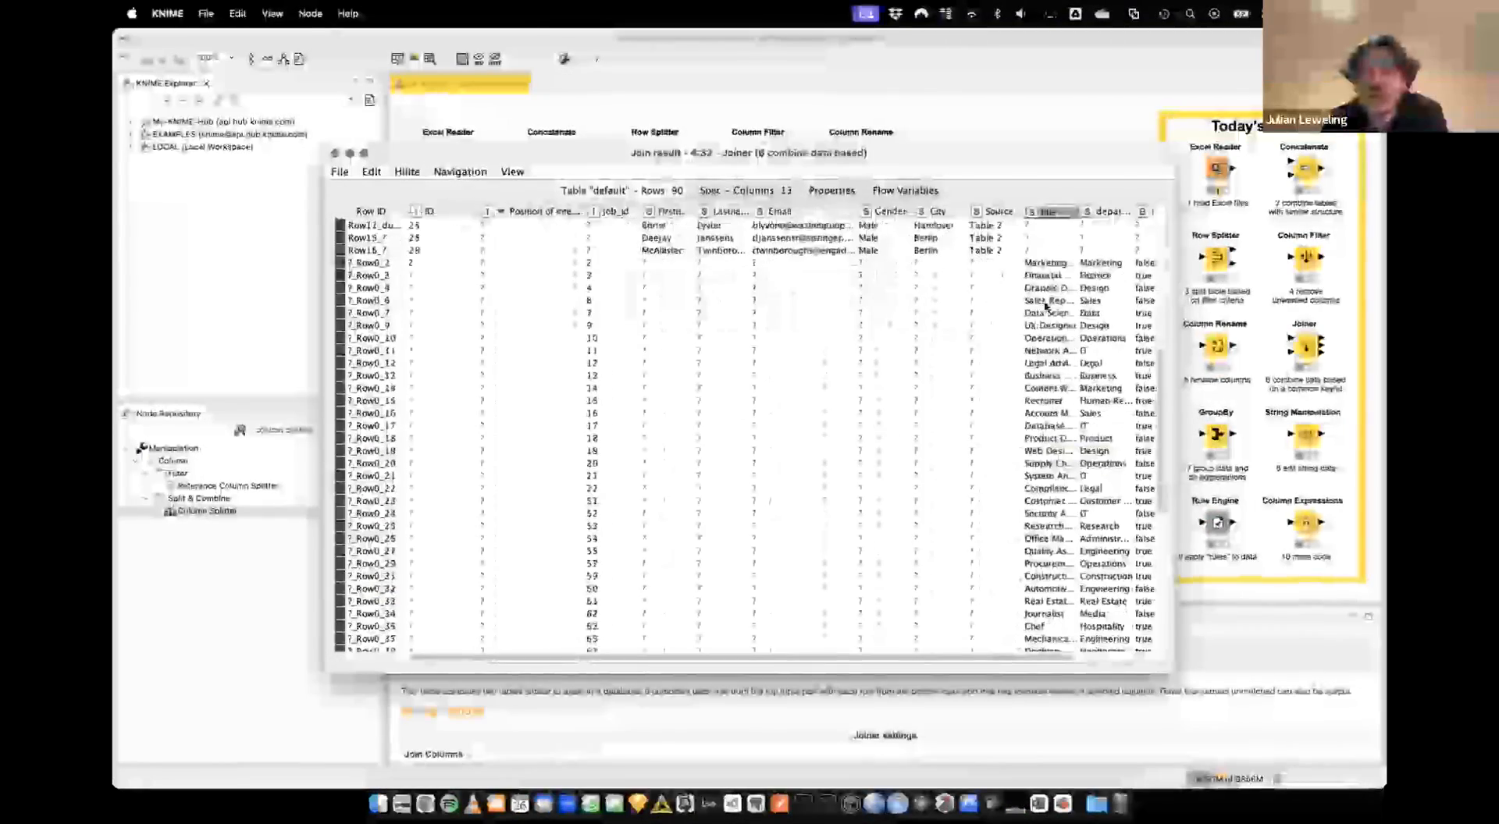
left_click_drag(1043, 267, 1061, 577)
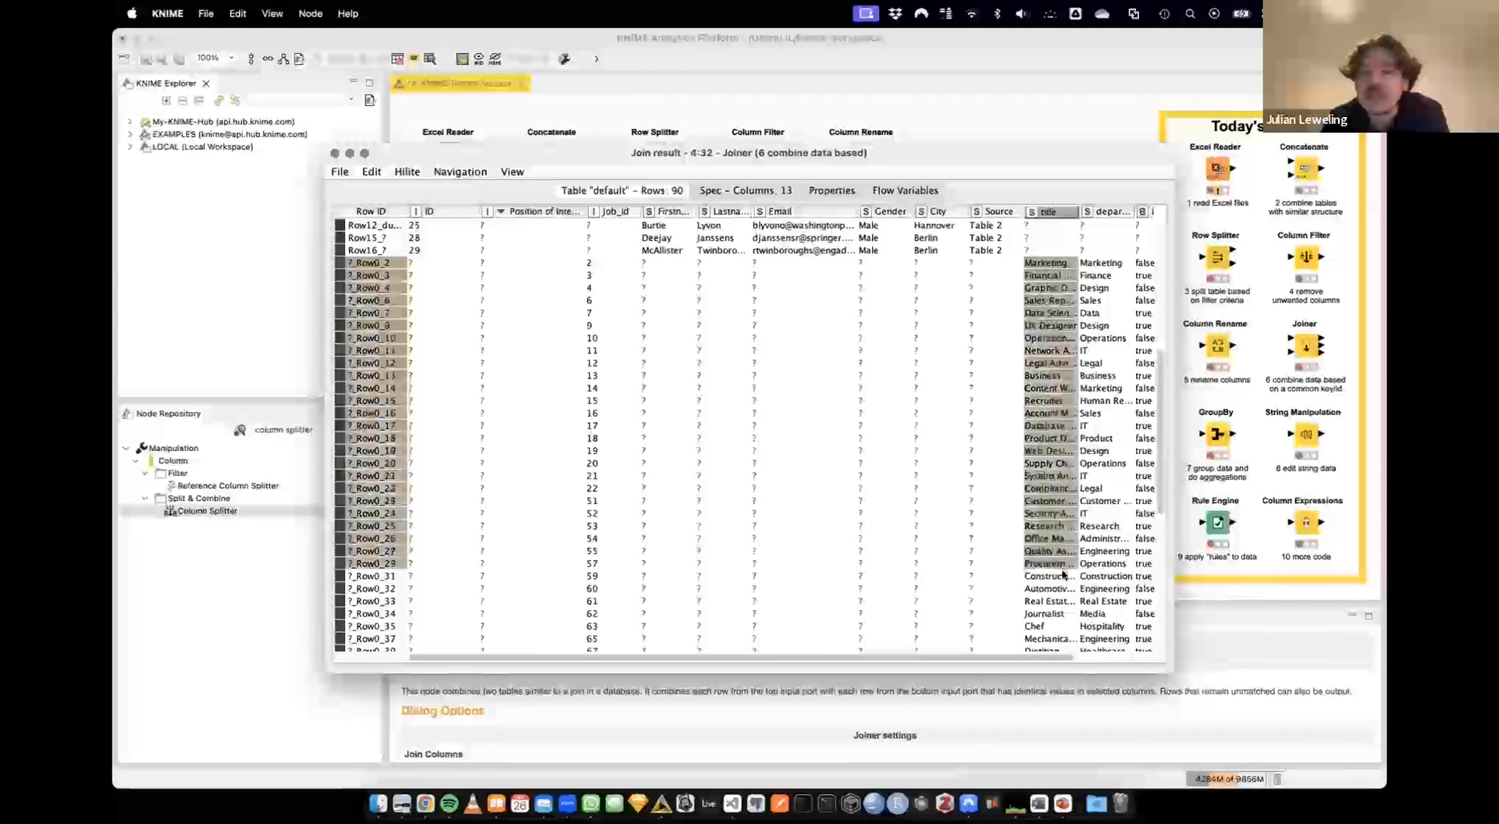
scroll(1062, 579, "down", 4)
scroll(1061, 577, "down", 5)
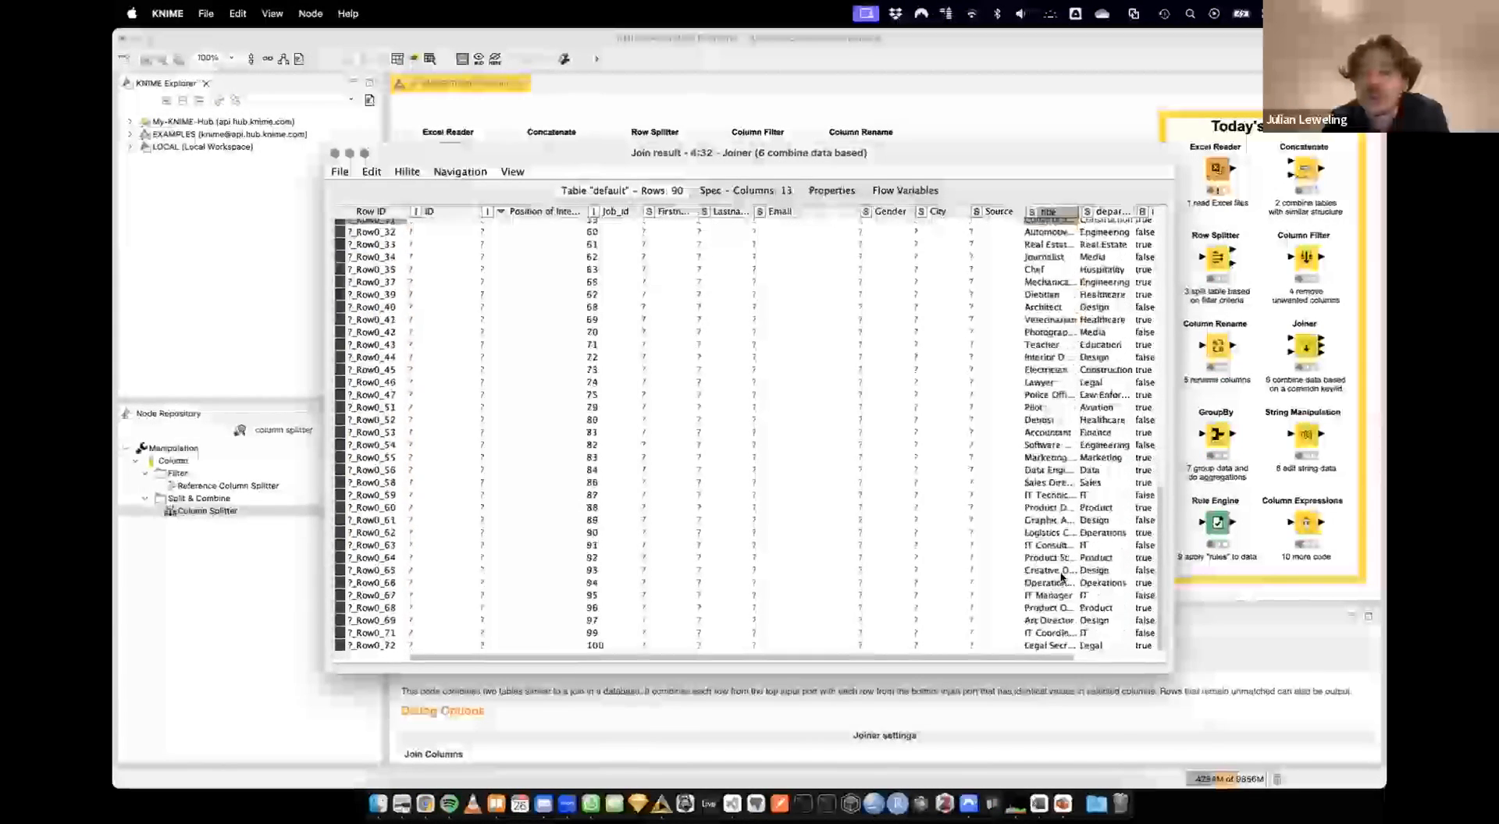
left_click(1051, 645)
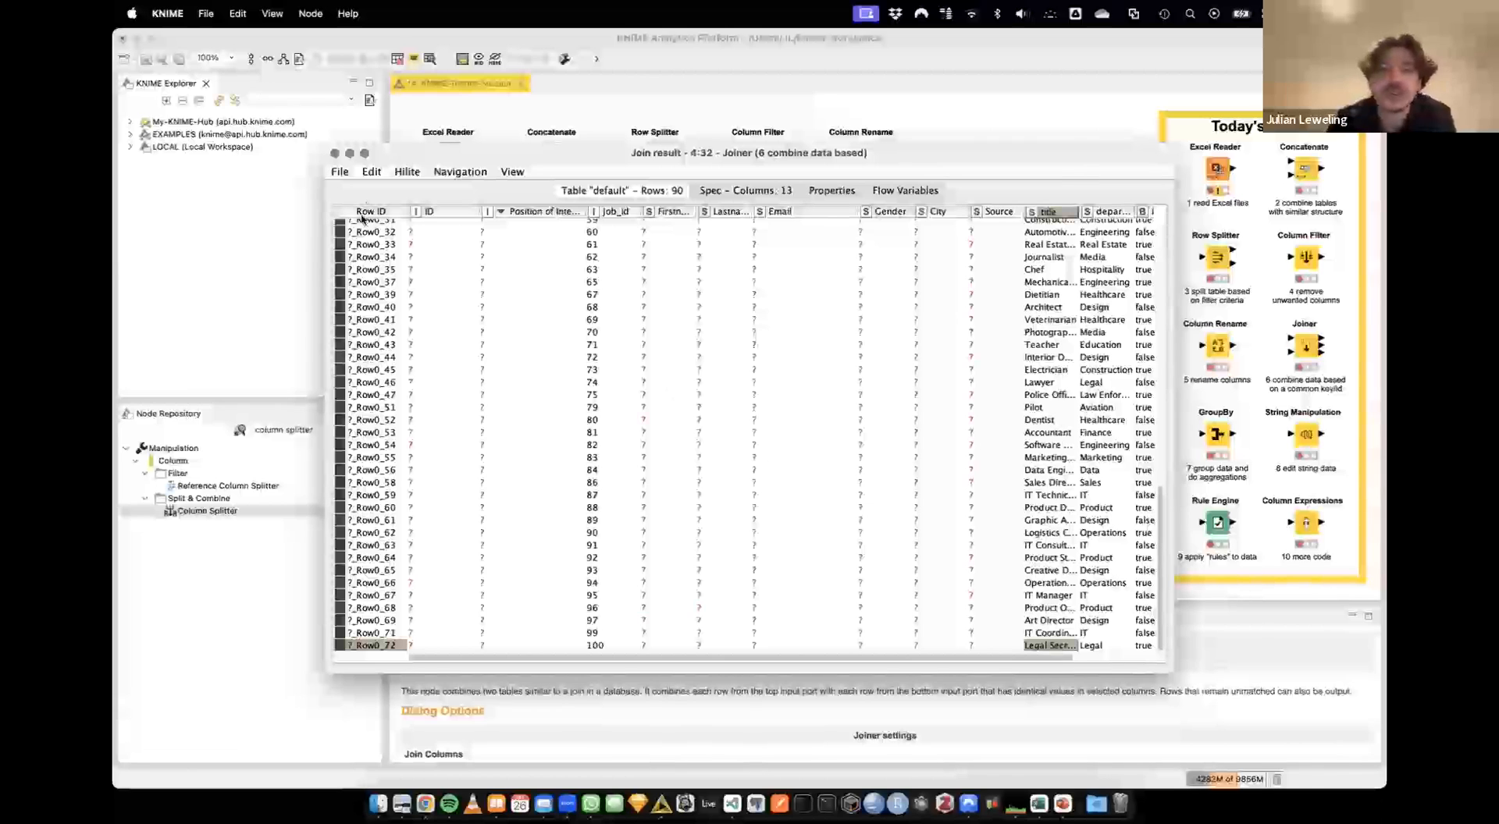
left_click(335, 154)
Change the Joiner to a left outer join by excluding right unmatched rows from the output, and execute it
double_click(864, 346)
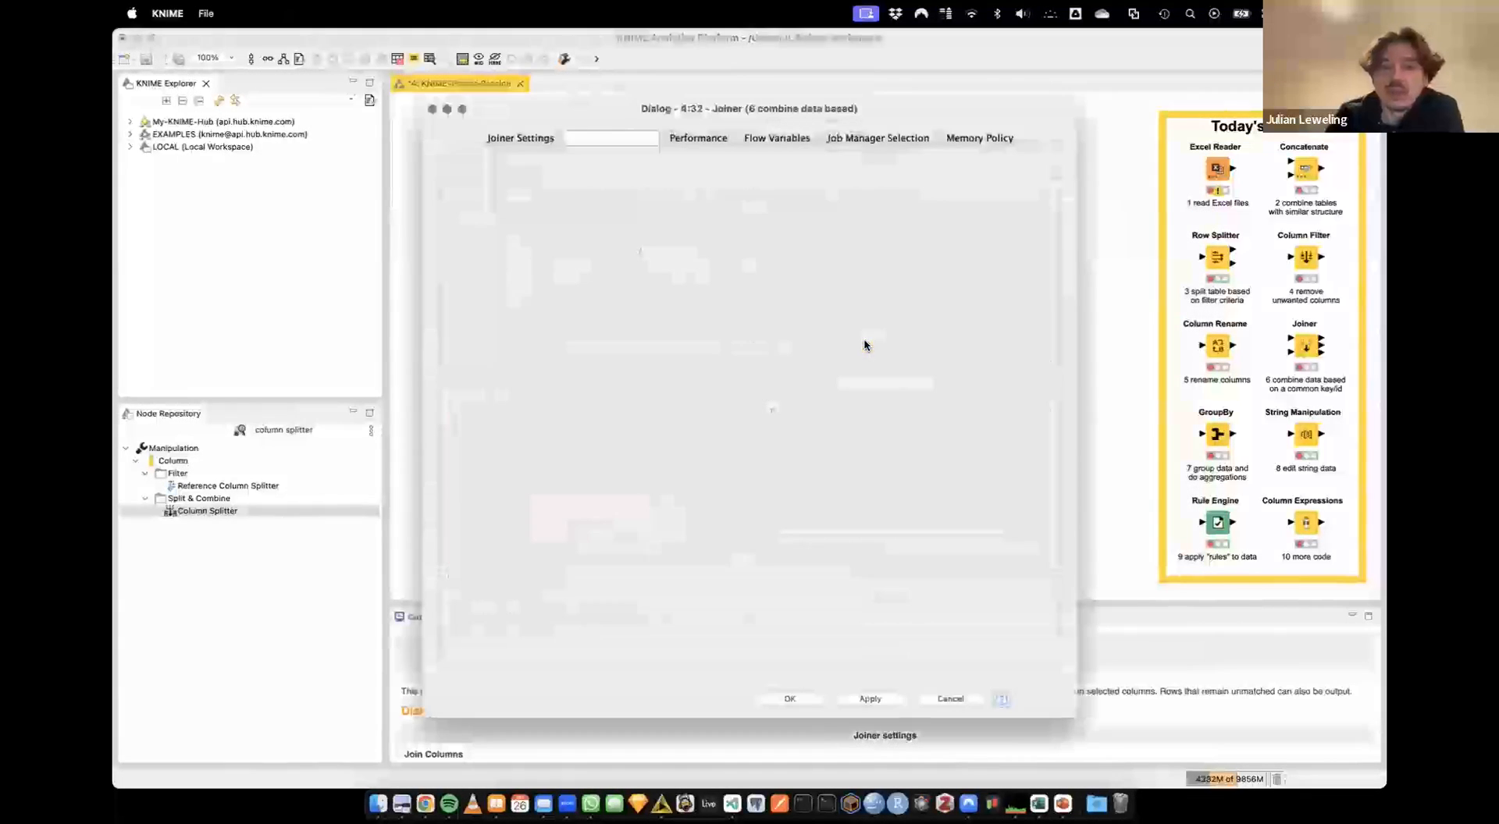
left_click(520, 139)
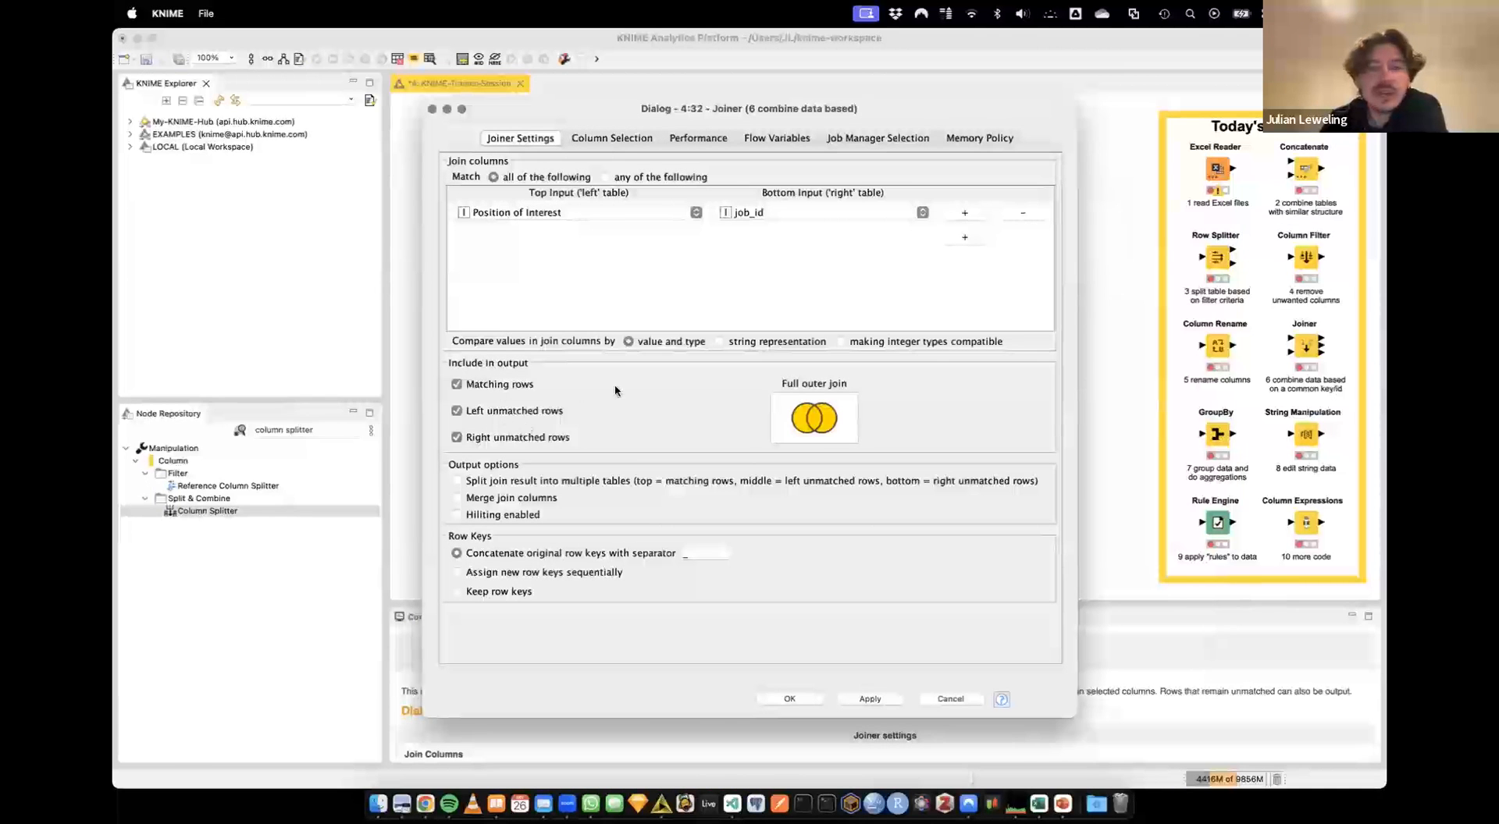
left_click_drag(682, 111, 779, 242)
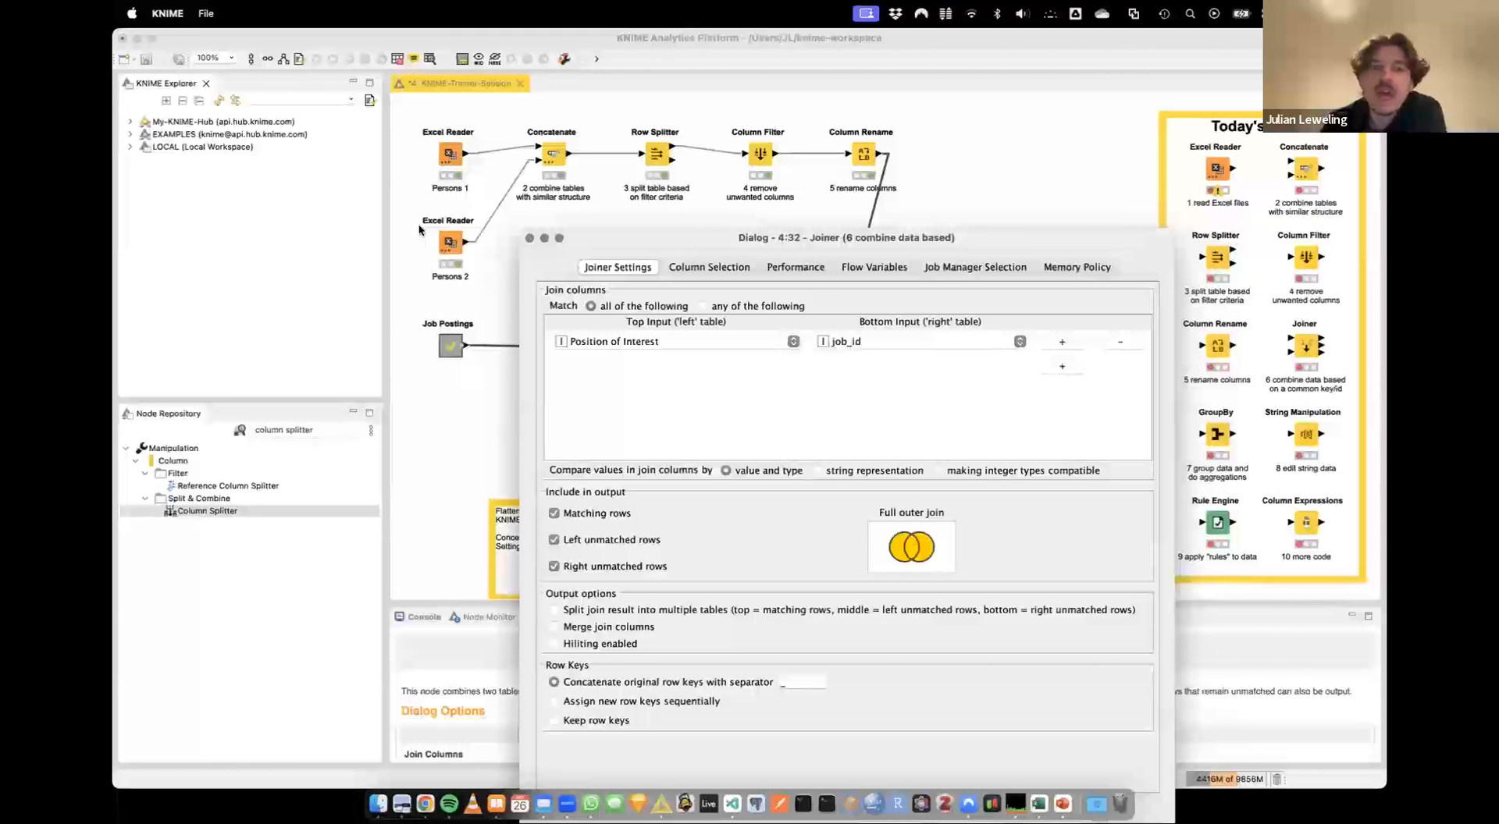
left_click(554, 567)
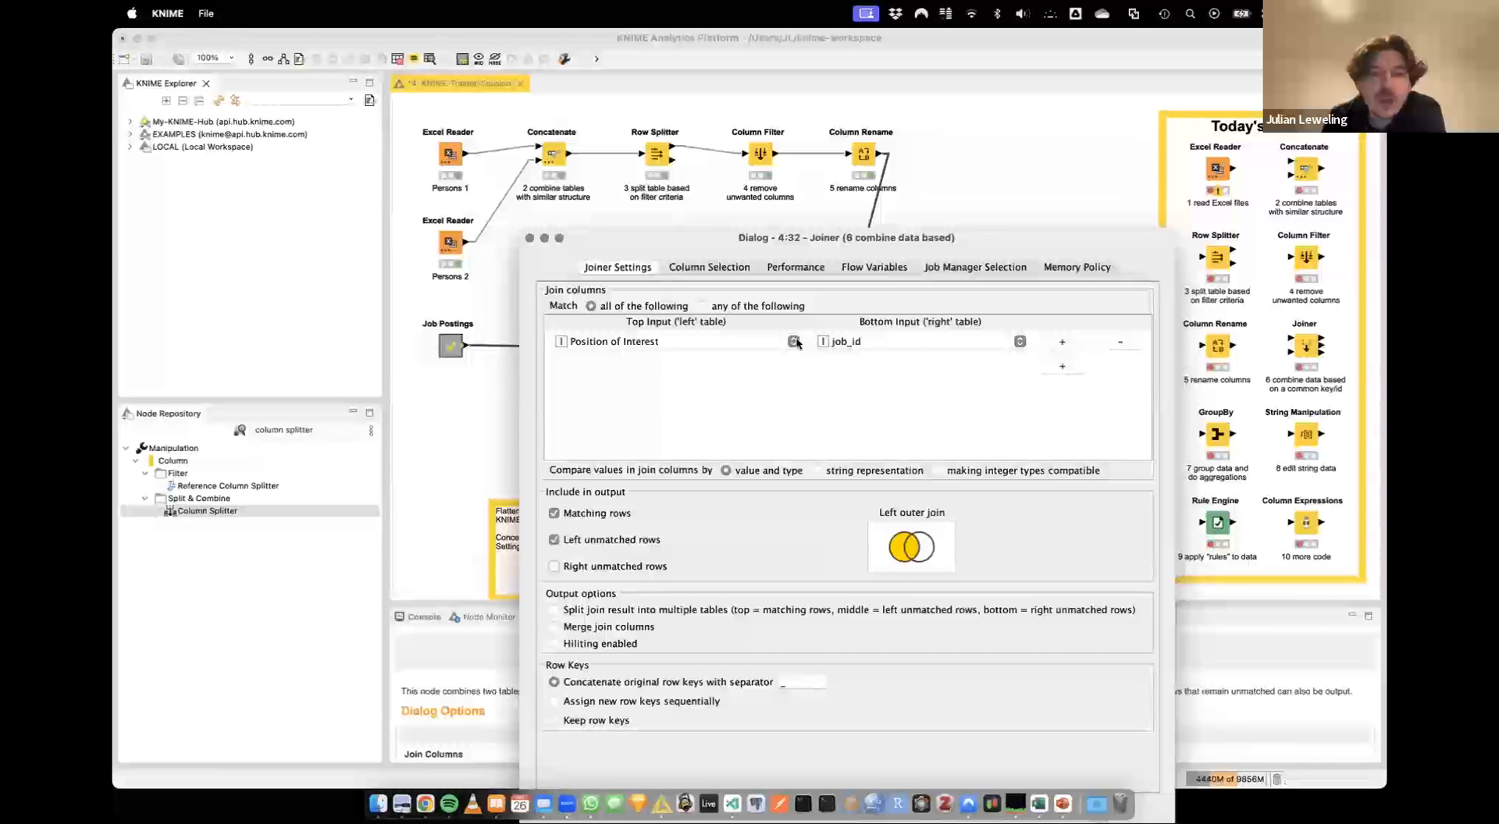
left_click_drag(851, 238, 949, 81)
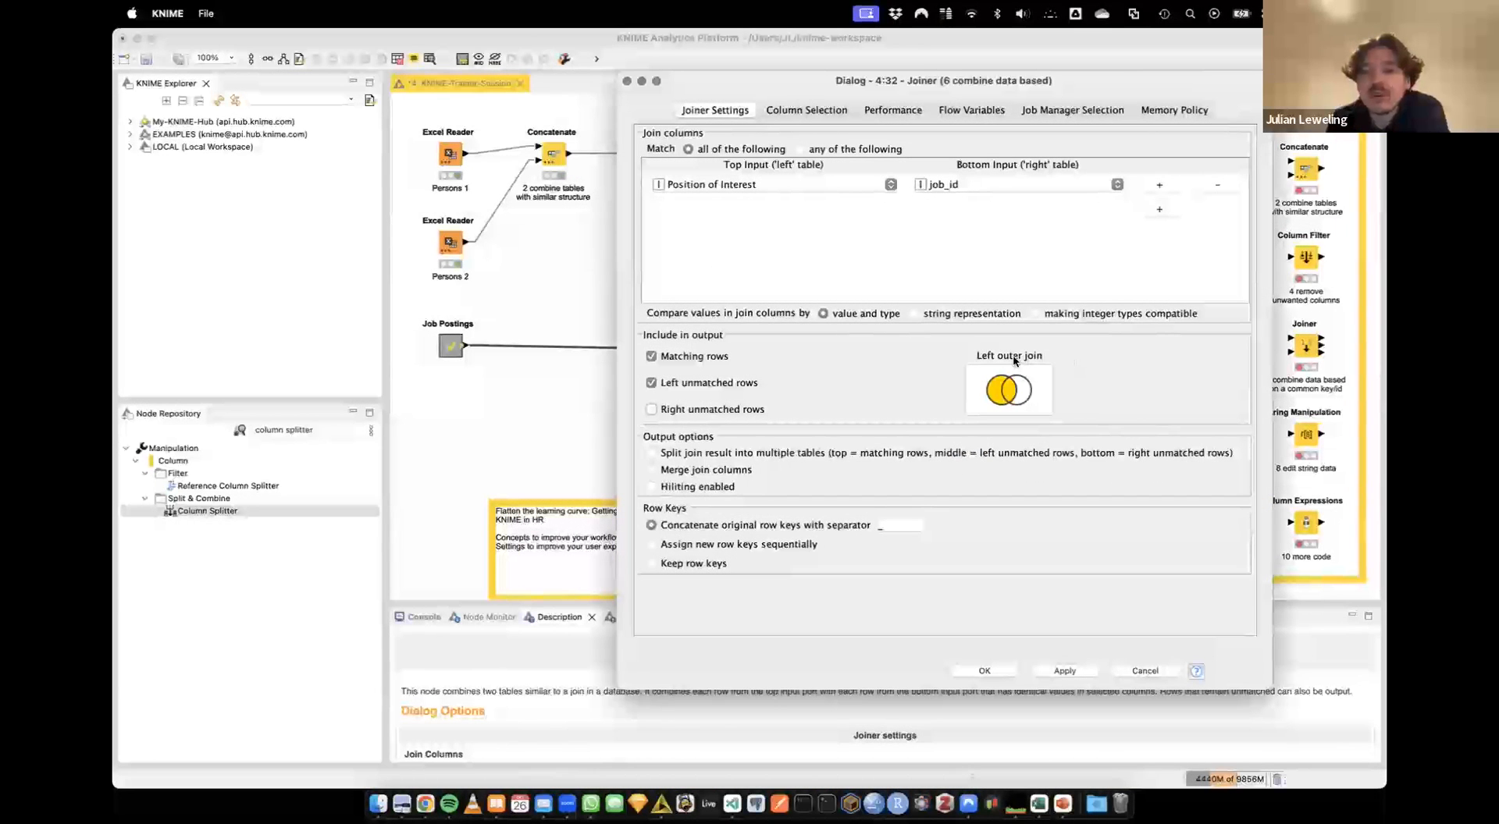
left_click(999, 668)
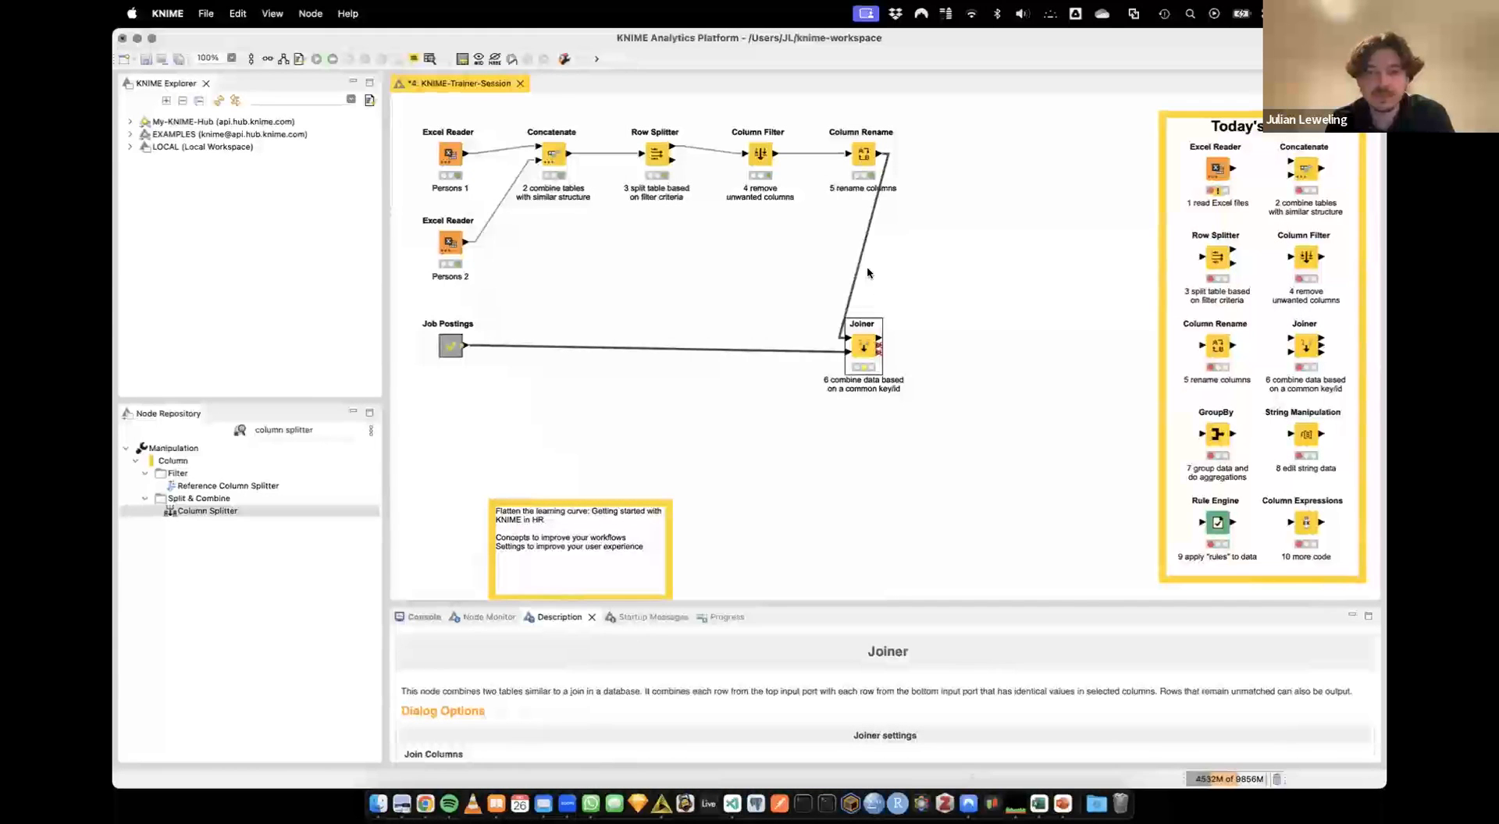
right_click(862, 345)
left_click(879, 363)
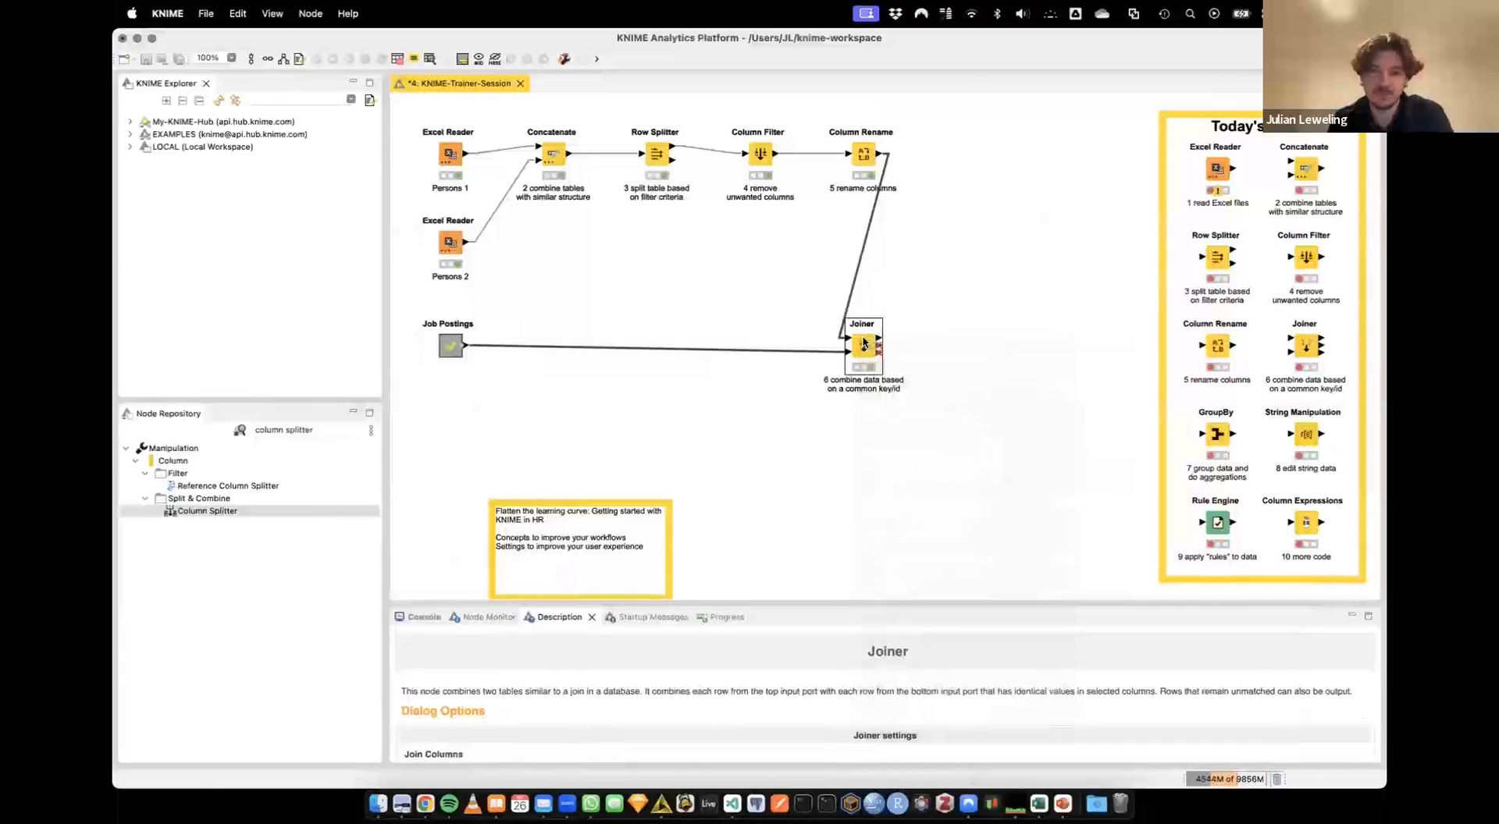
Open the left outer join result, examine the rows with matching job data, and sort the table by title in ascending order
right_click(864, 344)
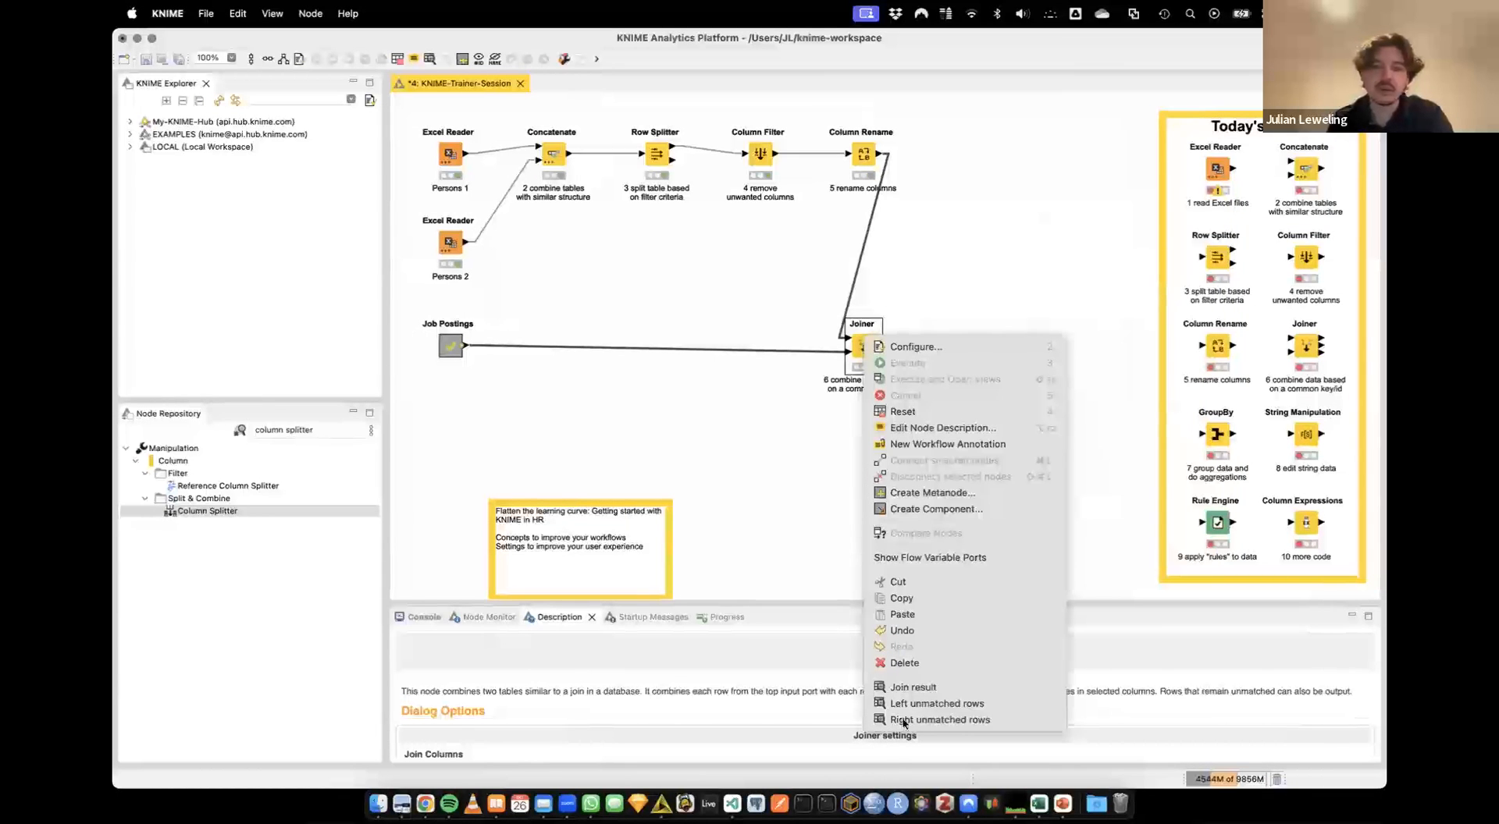
left_click(909, 687)
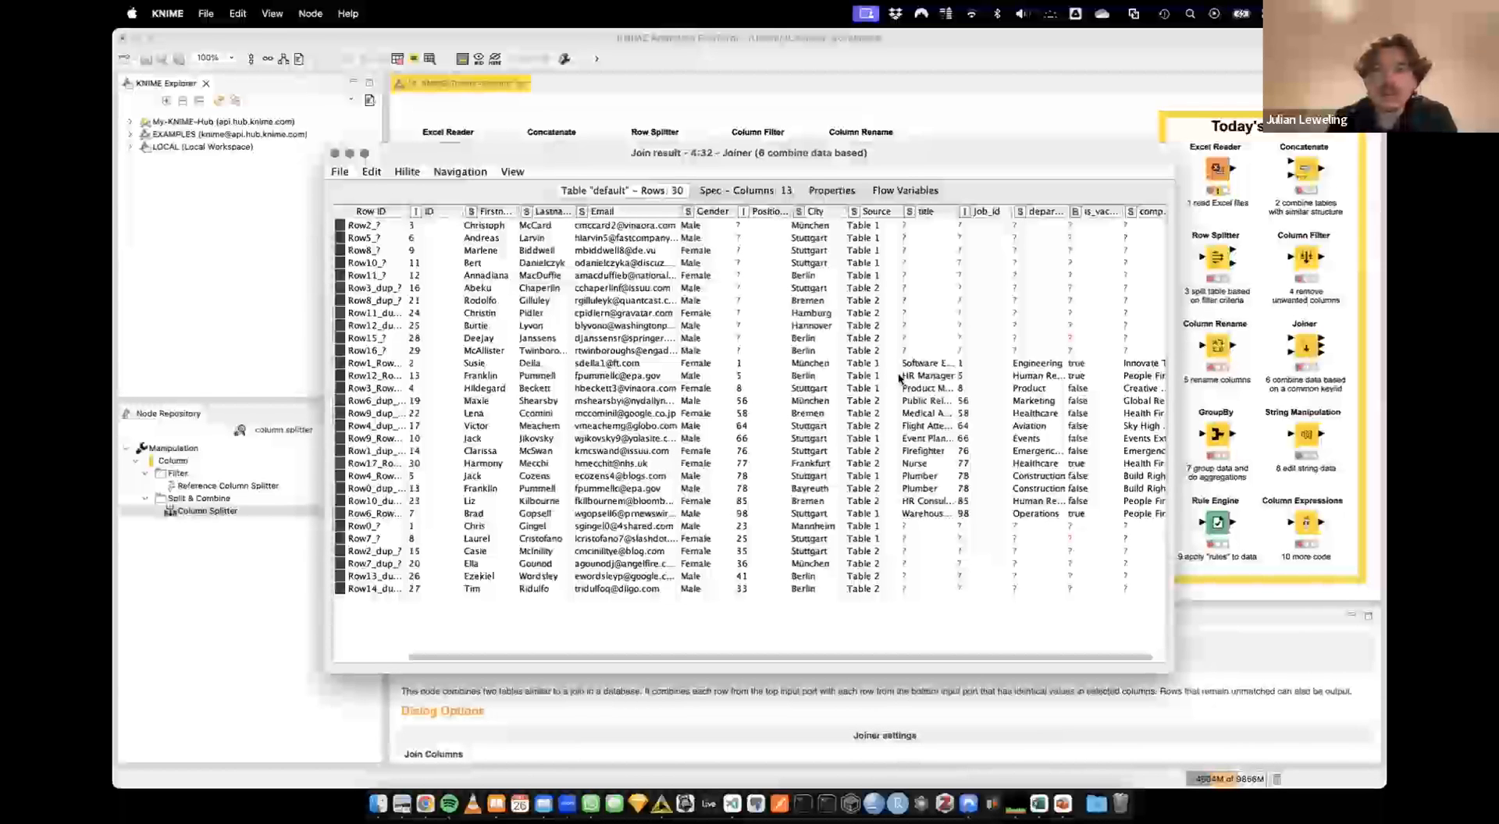
left_click_drag(921, 363, 435, 515)
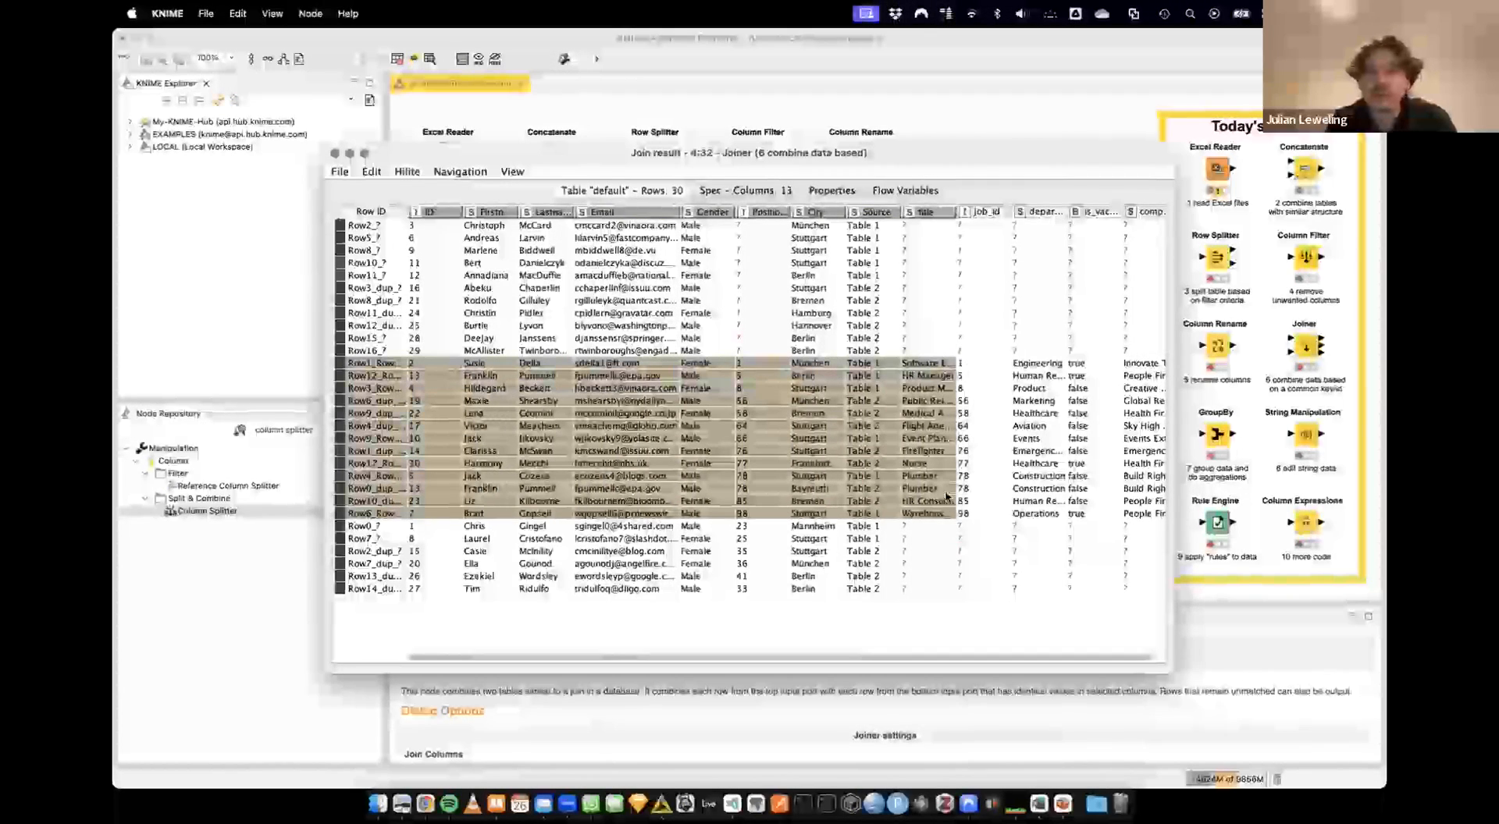
left_click(920, 339)
left_click(926, 216)
left_click(945, 241)
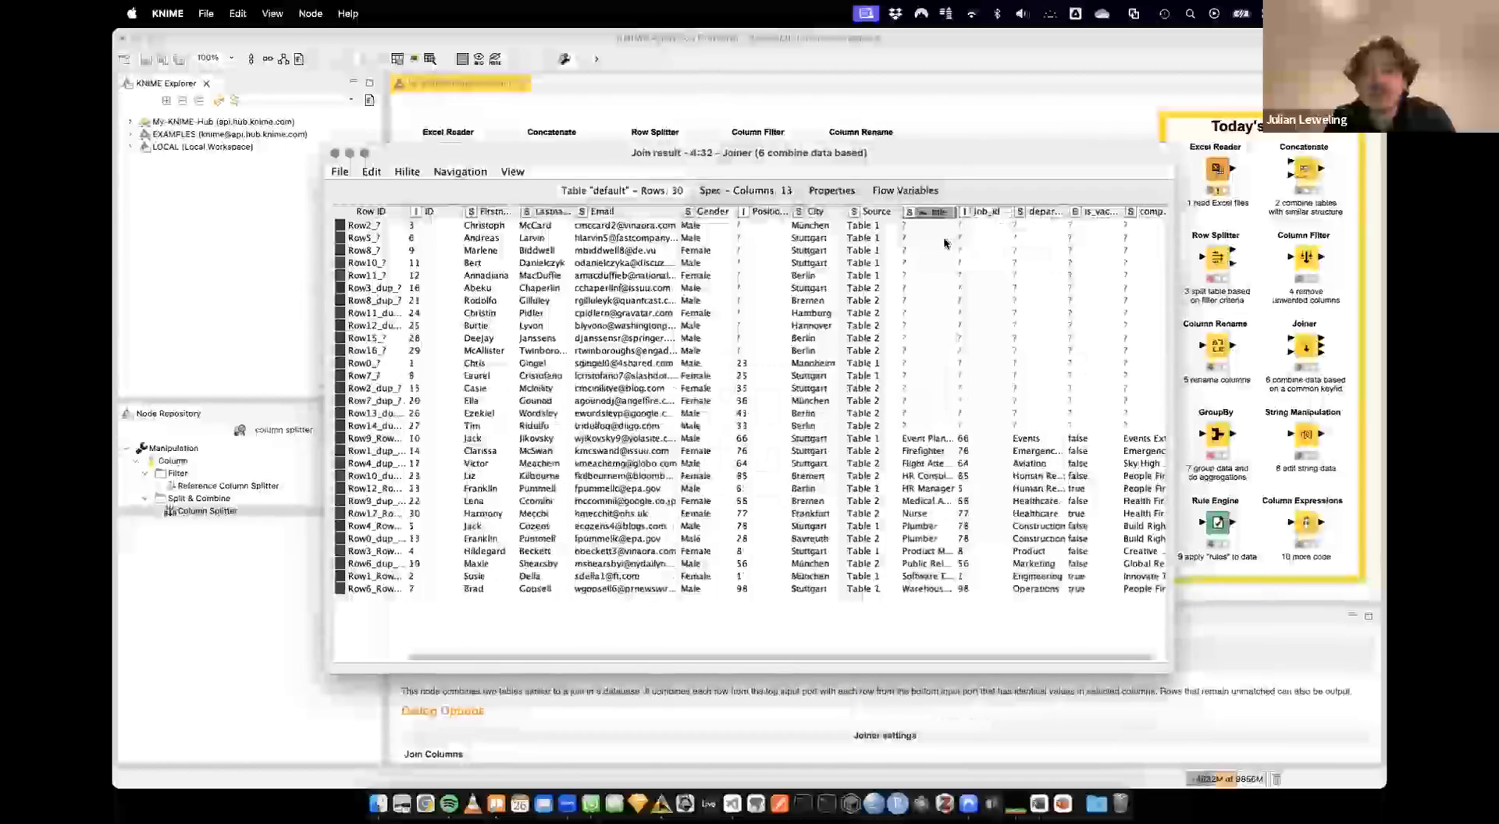
Examine the person rows without a title and the Position of Interest values among them, and close the table
left_click_drag(912, 425, 407, 194)
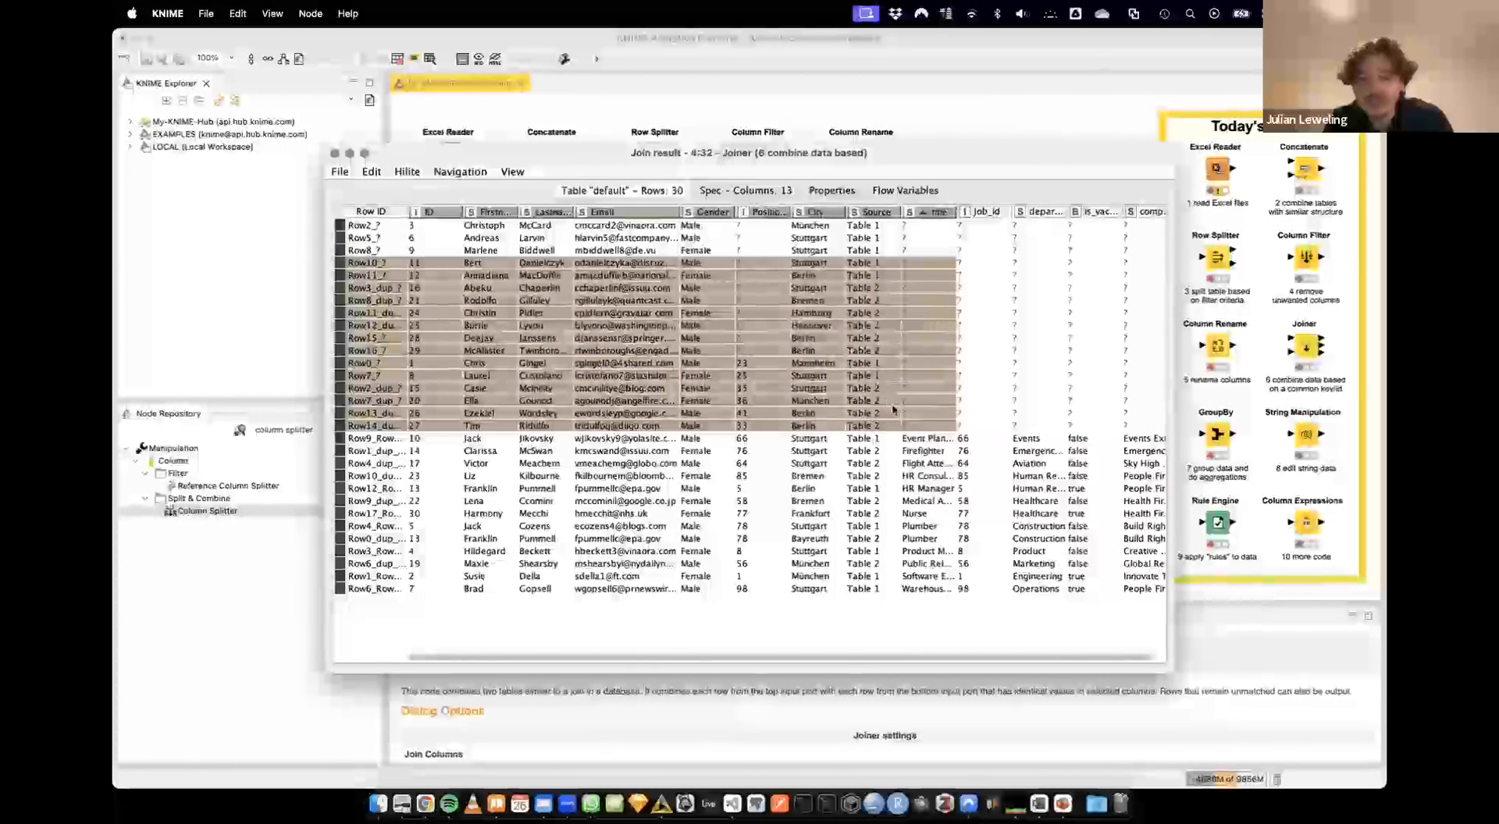
left_click_drag(752, 367, 753, 426)
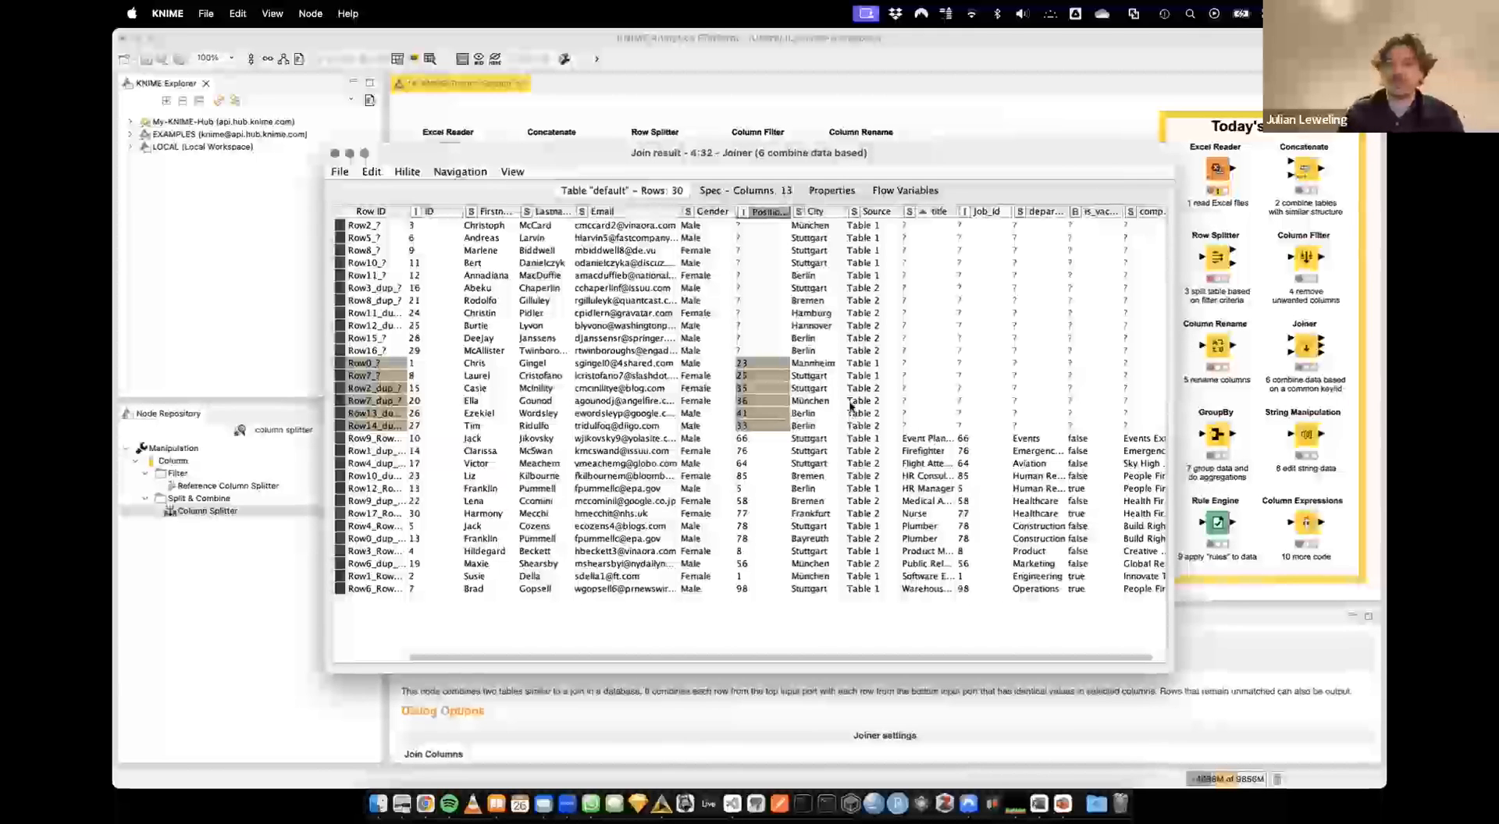
left_click(335, 155)
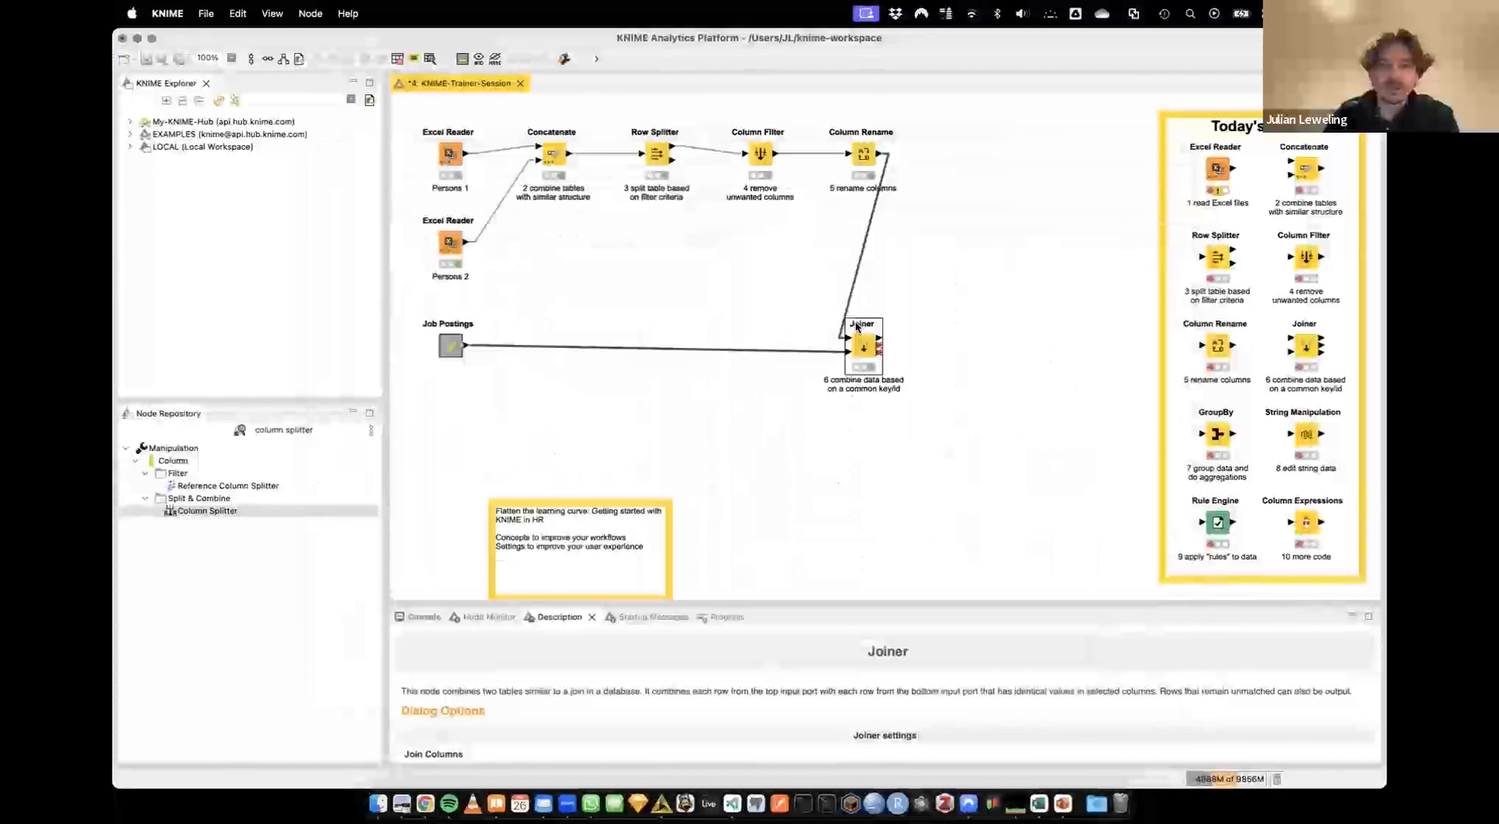
Configure the Joiner to split the join result into multiple tables and include the right unmatched rows as a full outer join
double_click(864, 347)
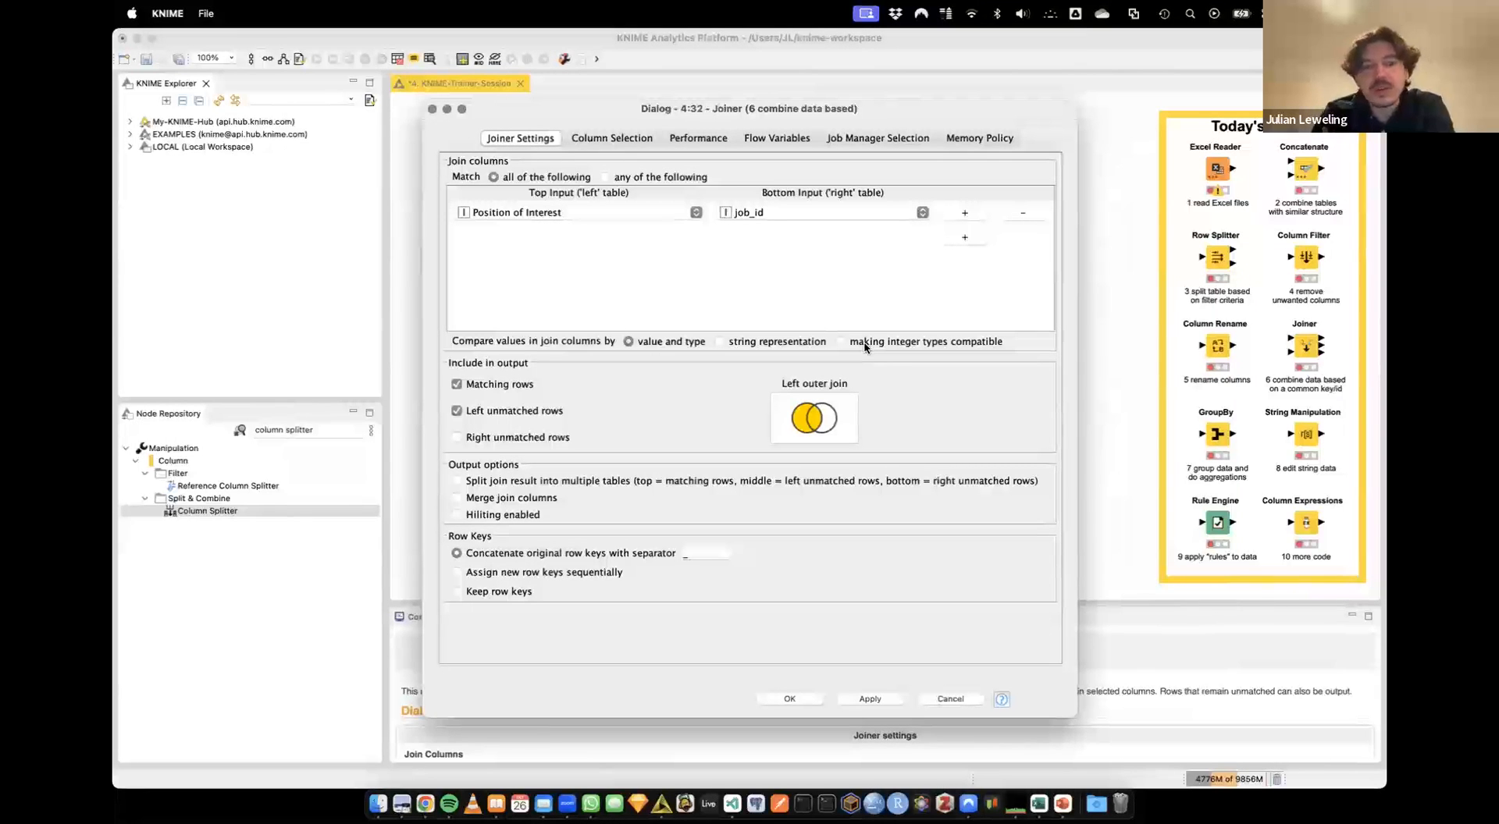
left_click(459, 482)
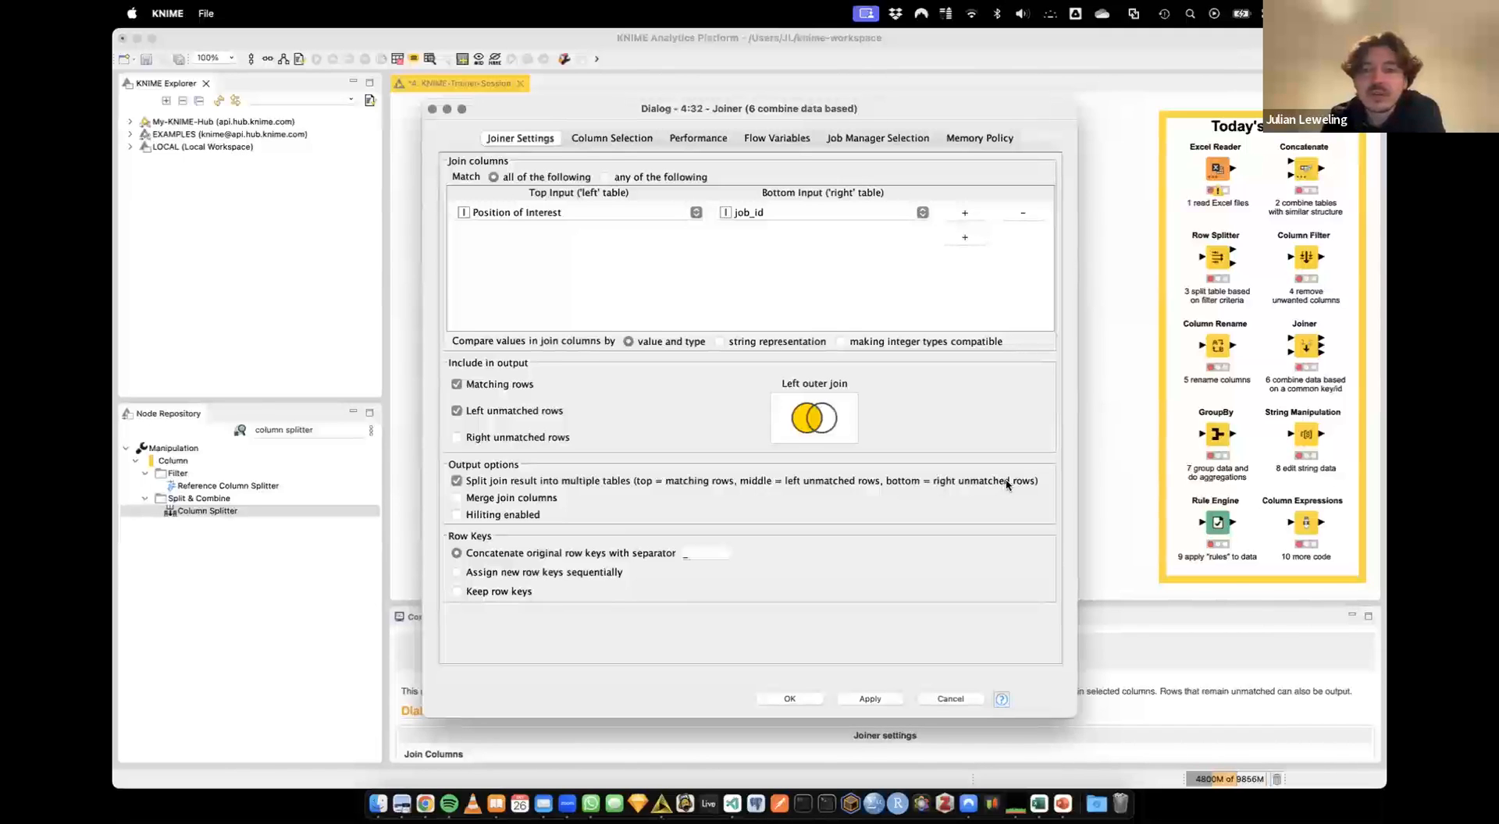
left_click(528, 442)
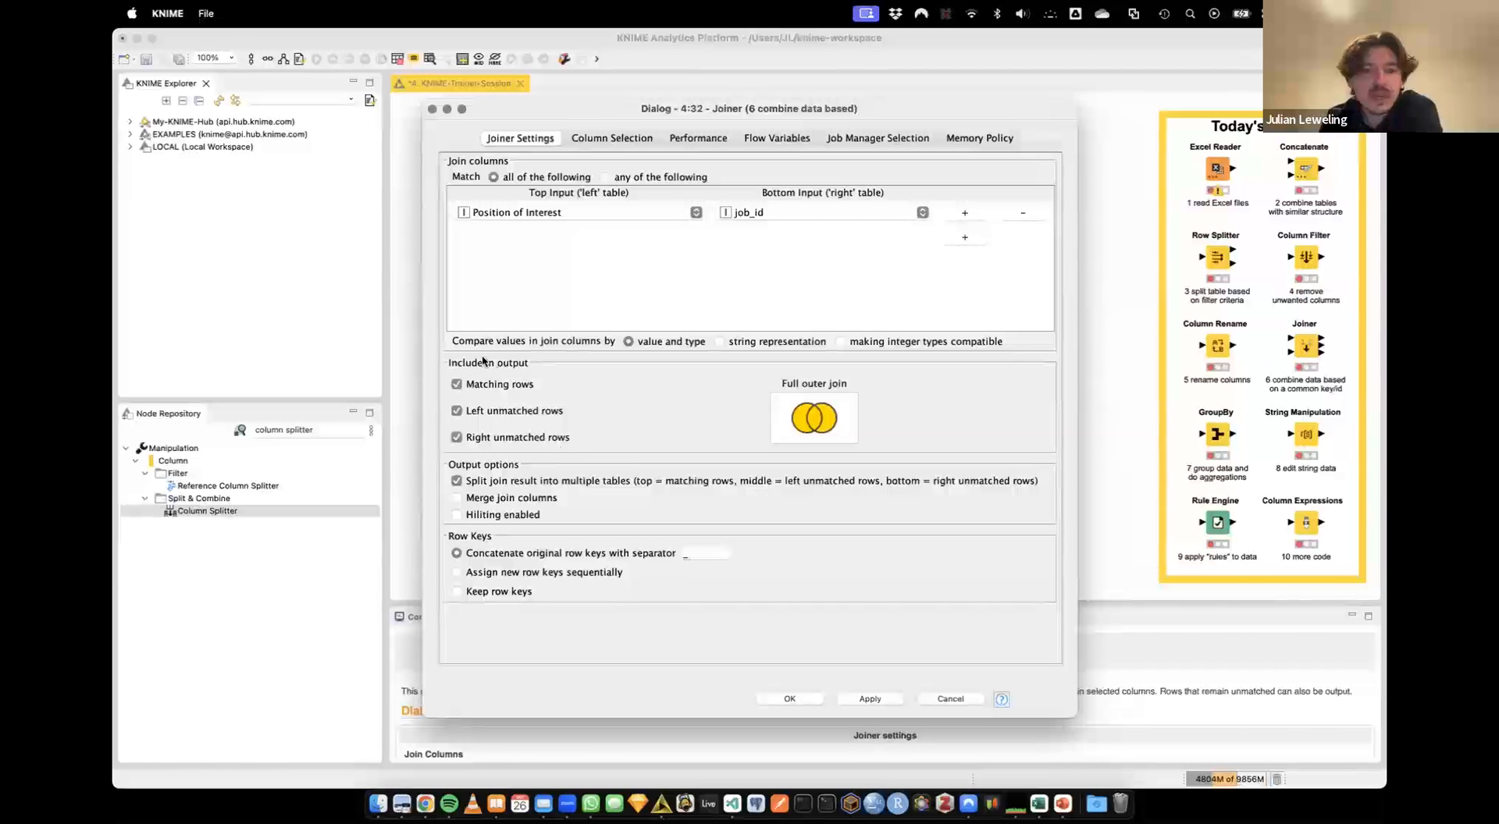
left_click(799, 694)
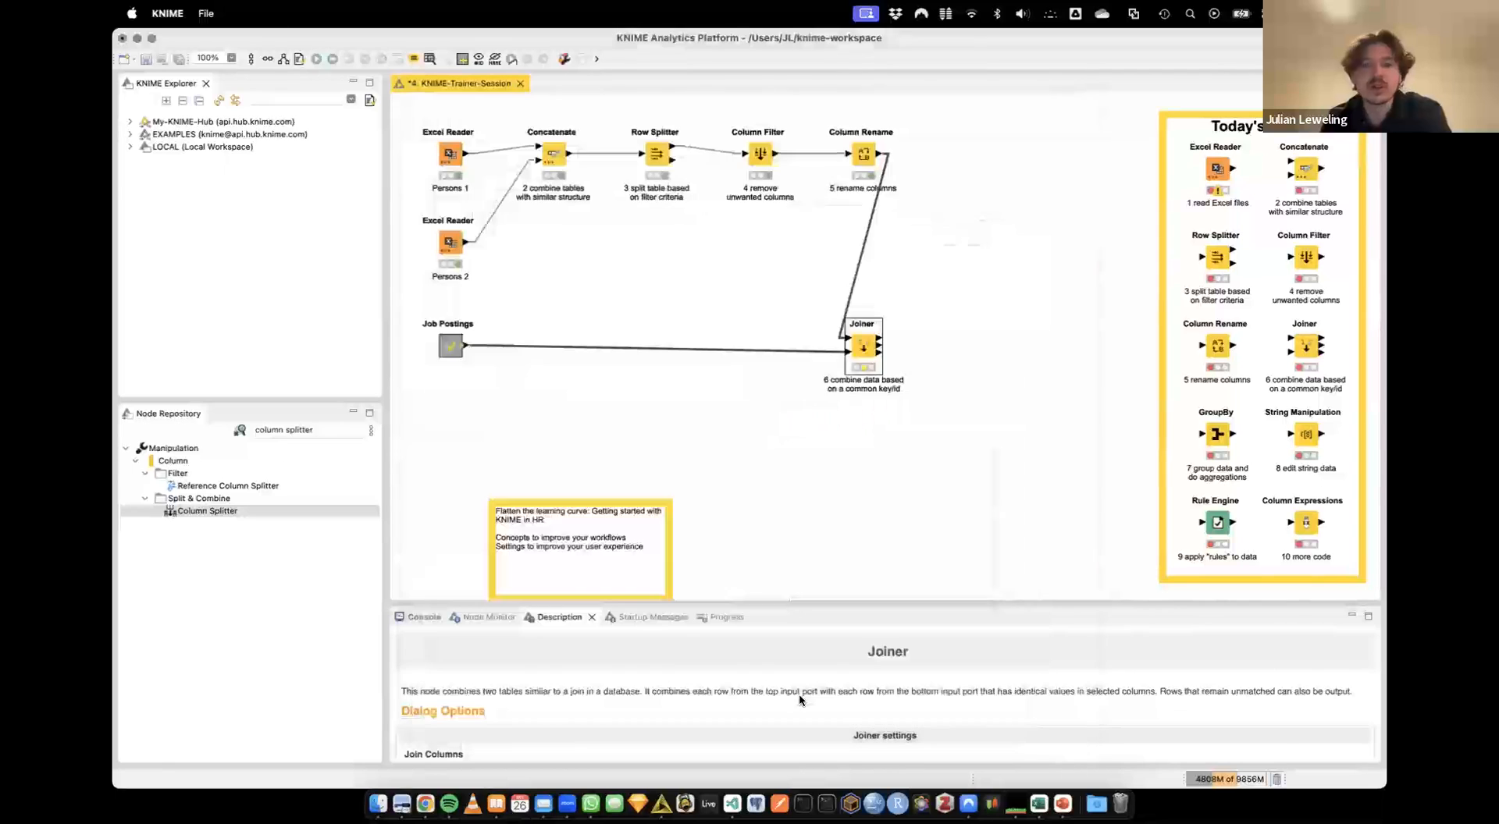
Execute the Joiner and examine the columns of its join result table of matching rows
right_click(864, 347)
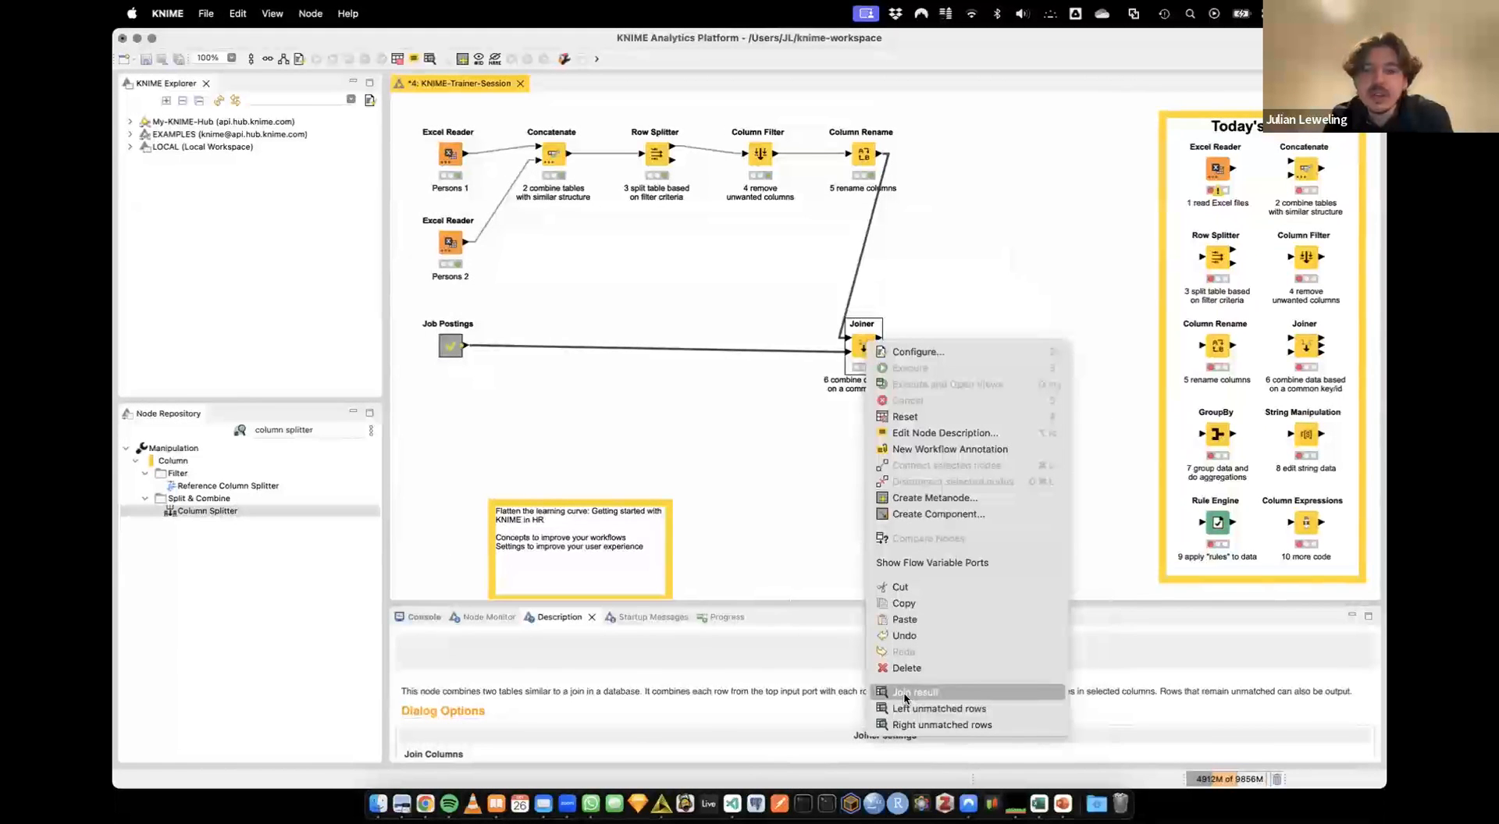
left_click(949, 697)
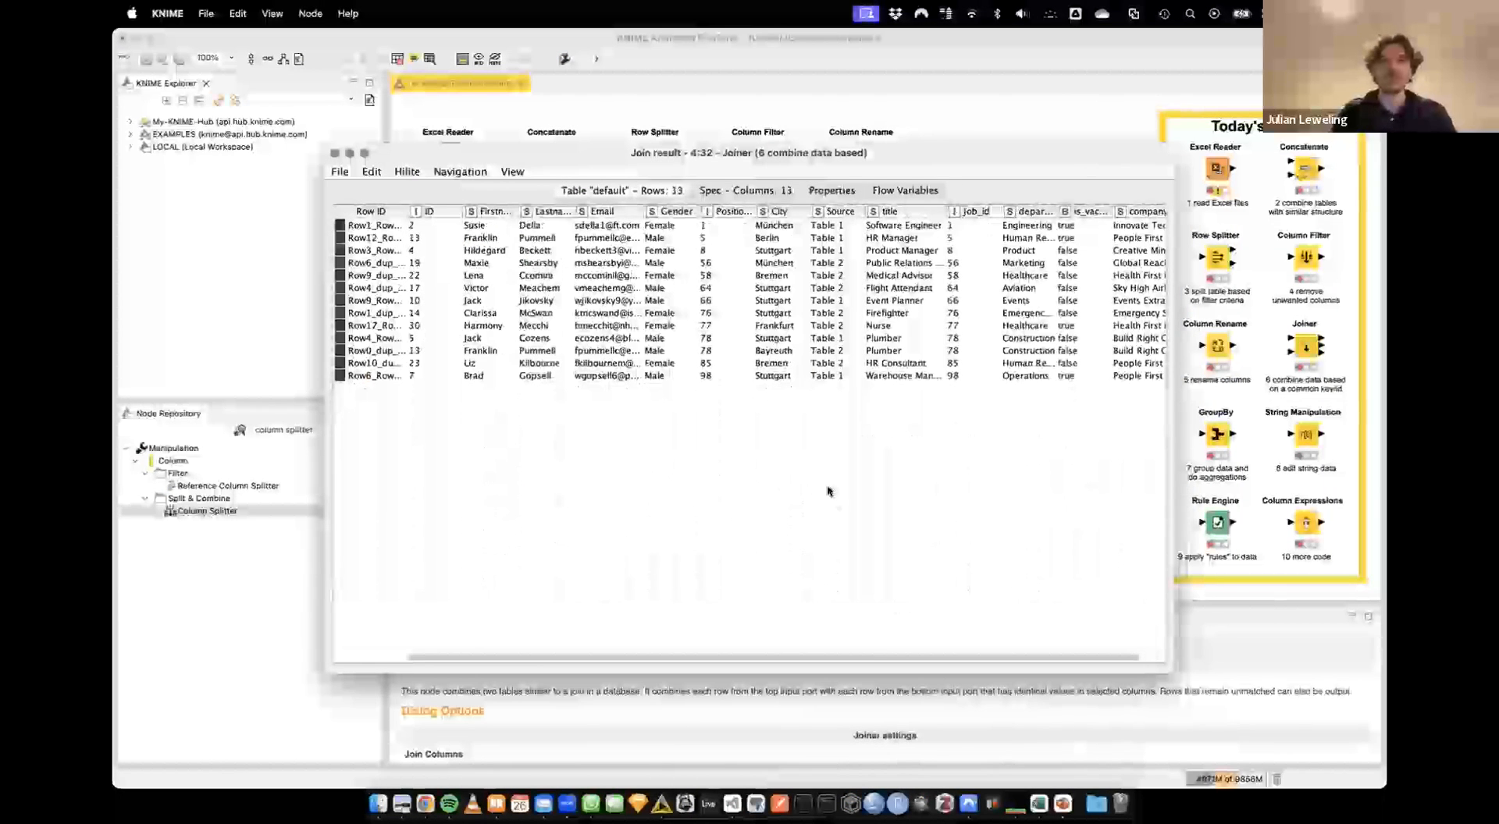
scroll(828, 491, "right", 2)
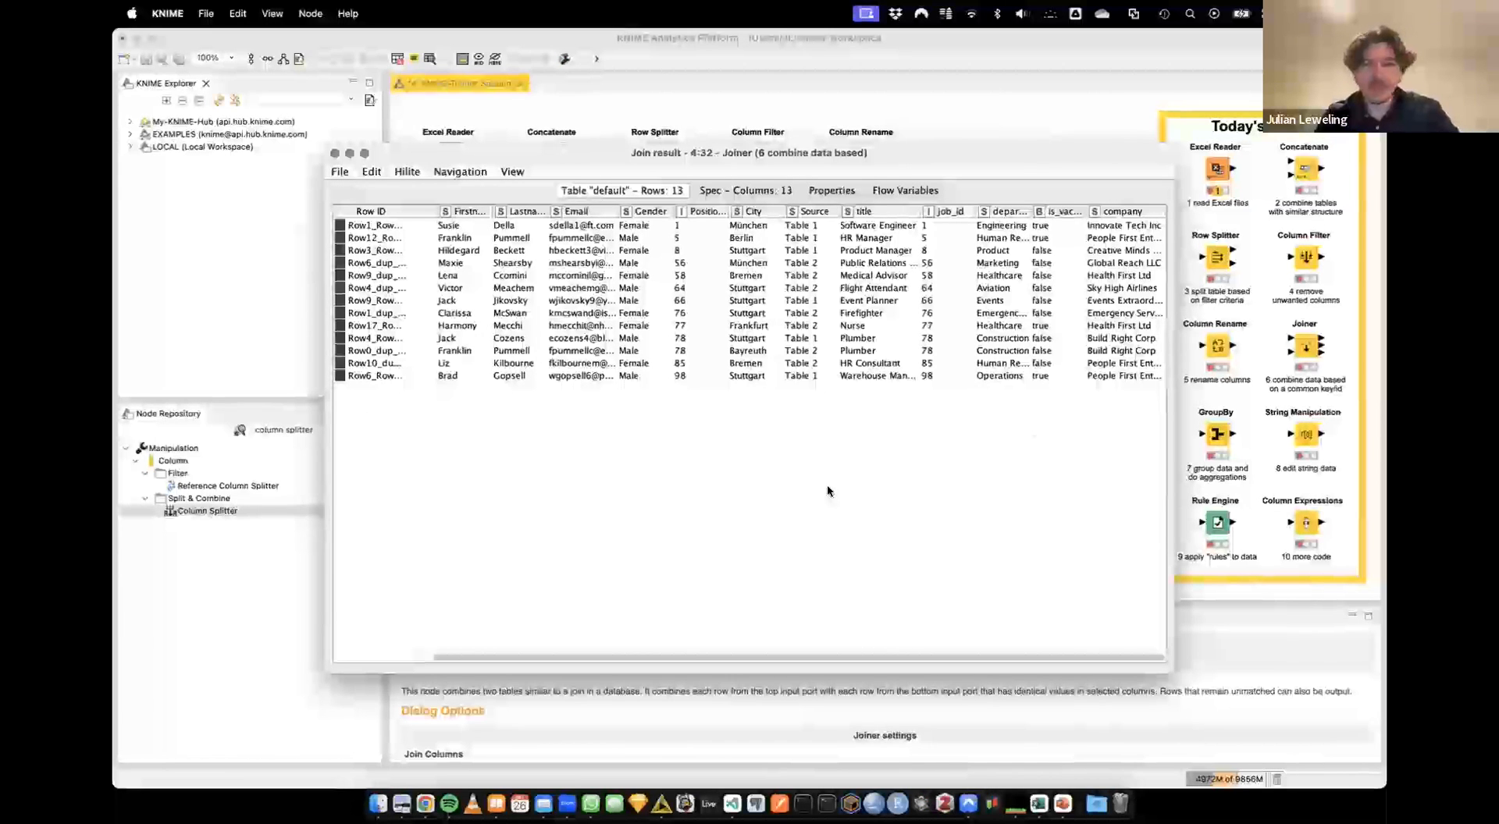
scroll(829, 490, "left", 2)
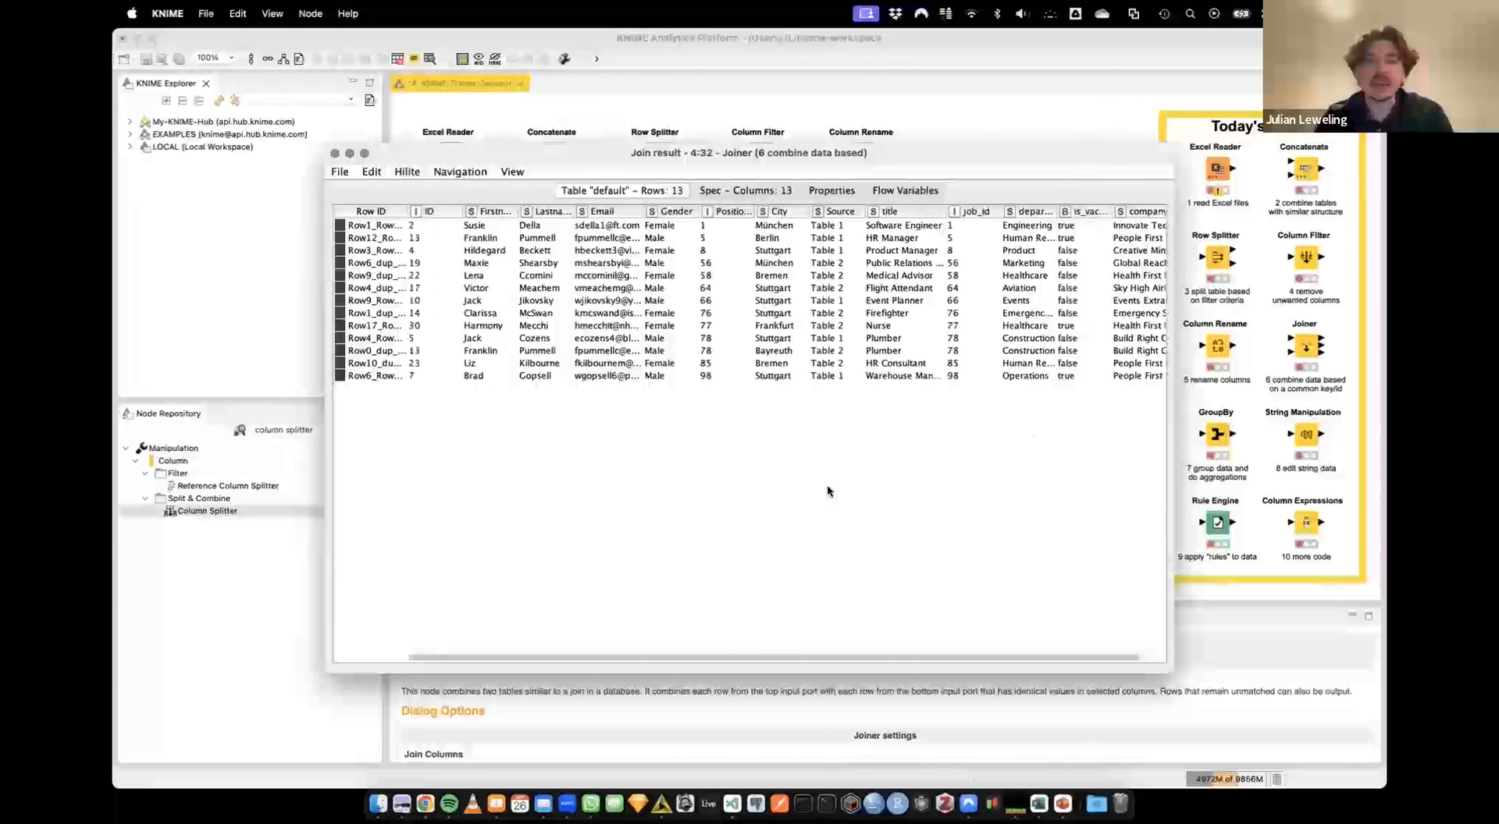
left_click(335, 155)
View the Joiner's left unmatched rows, widening Position of Interest to examine its missing and filled values
right_click(865, 349)
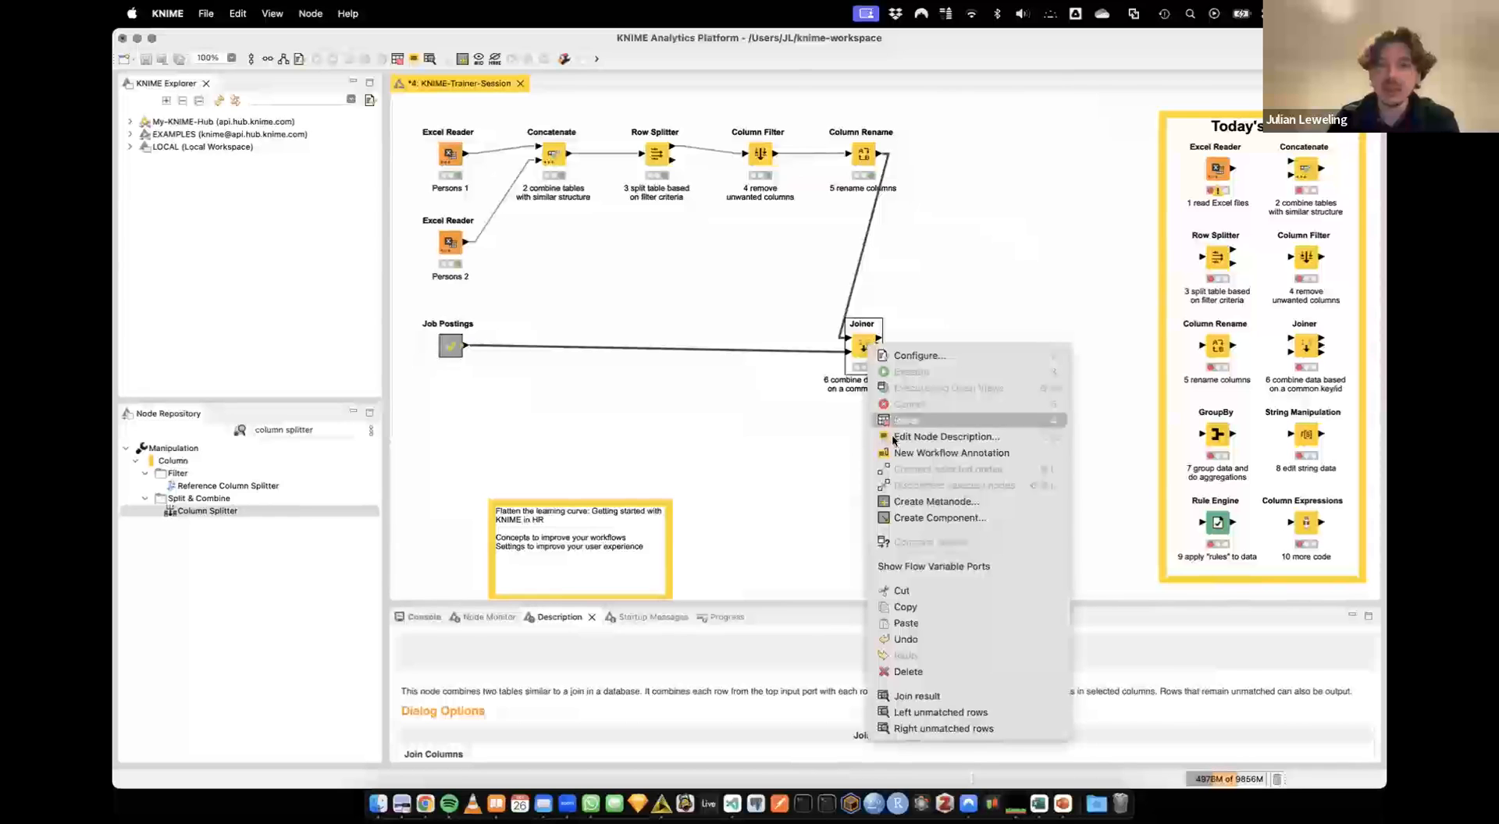
left_click(909, 711)
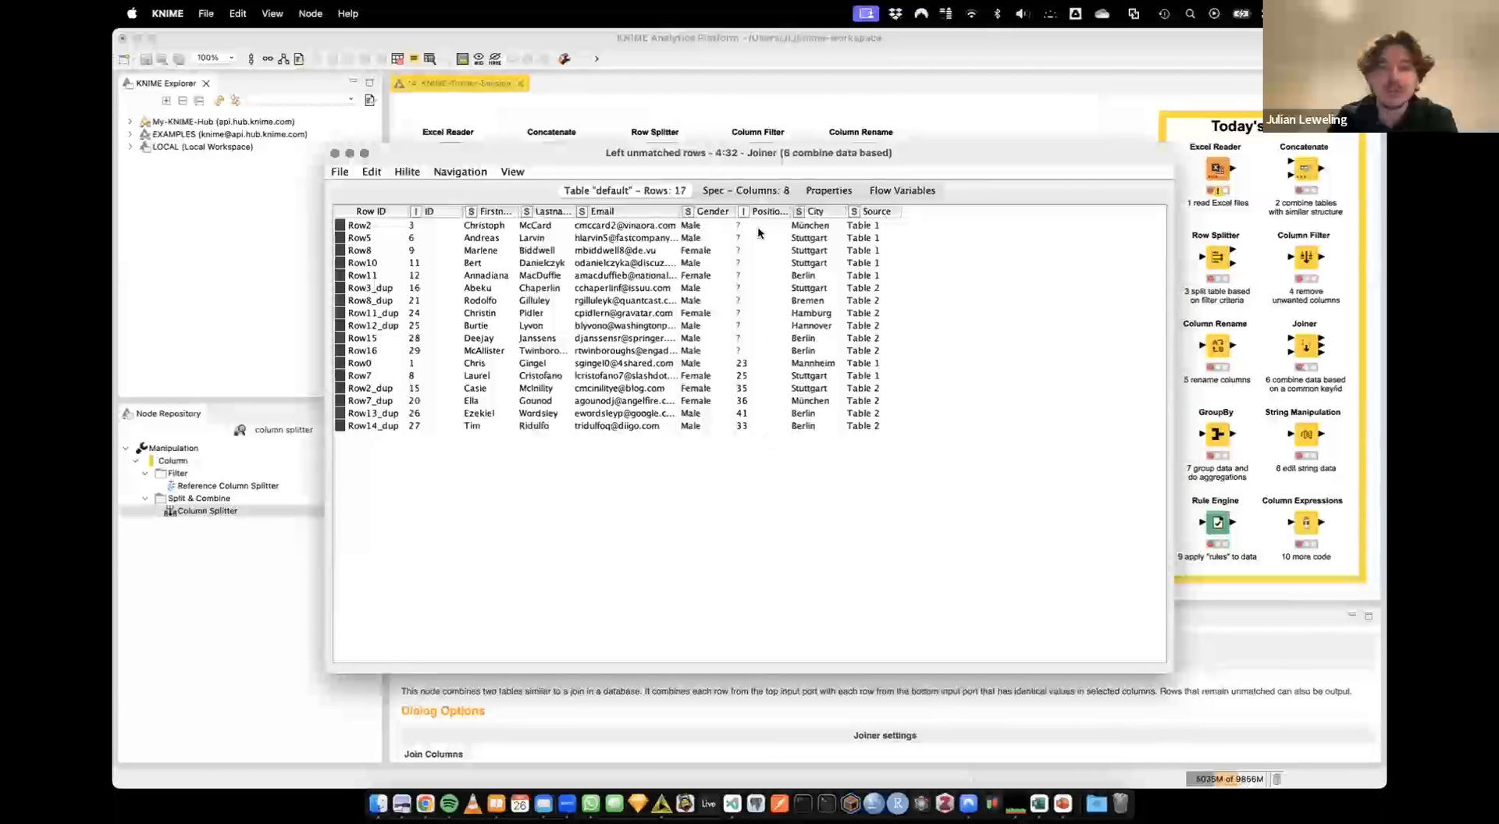
left_click_drag(789, 211, 759, 426)
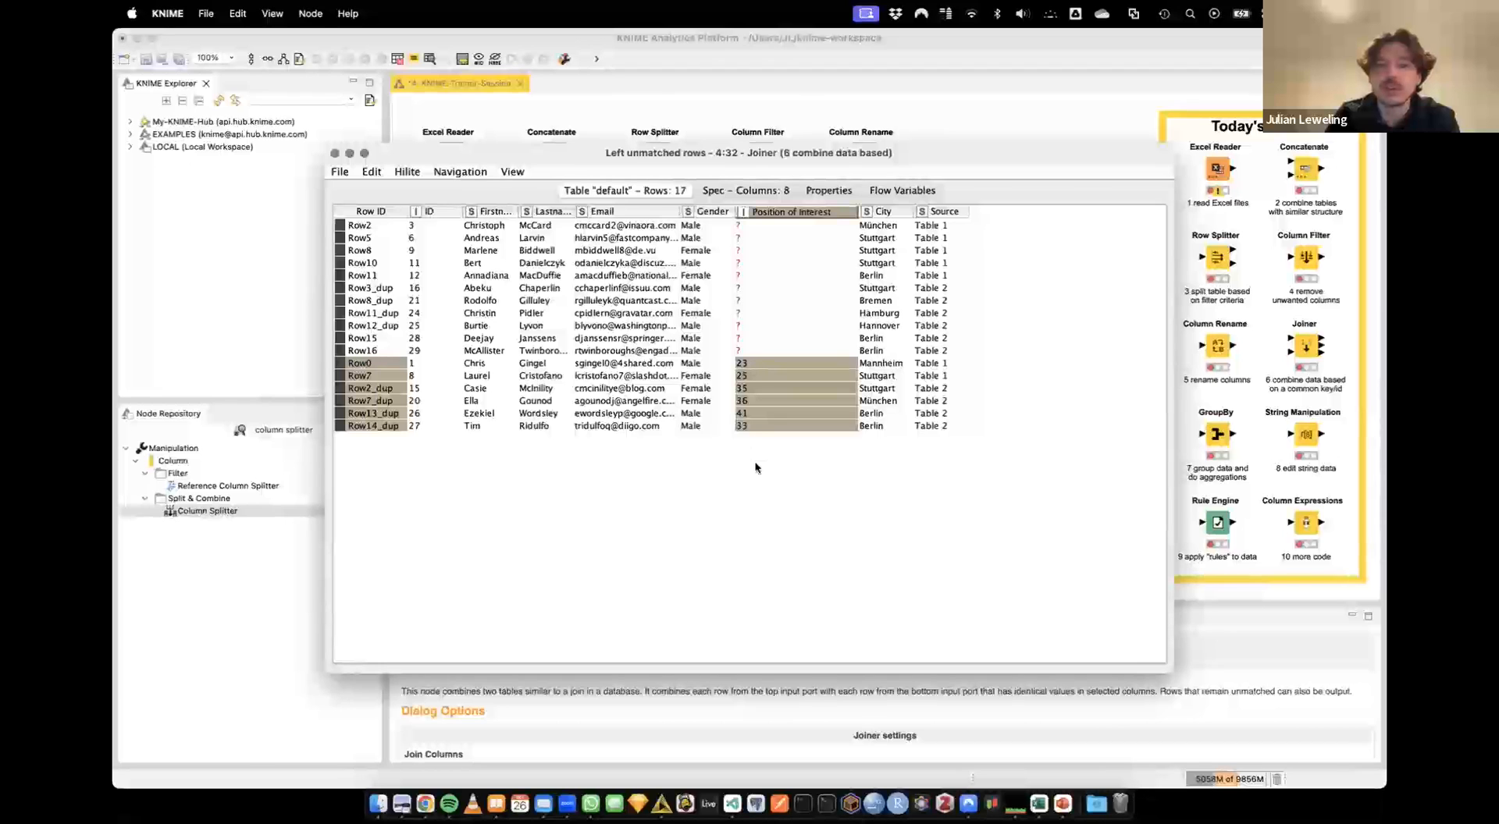
left_click(334, 153)
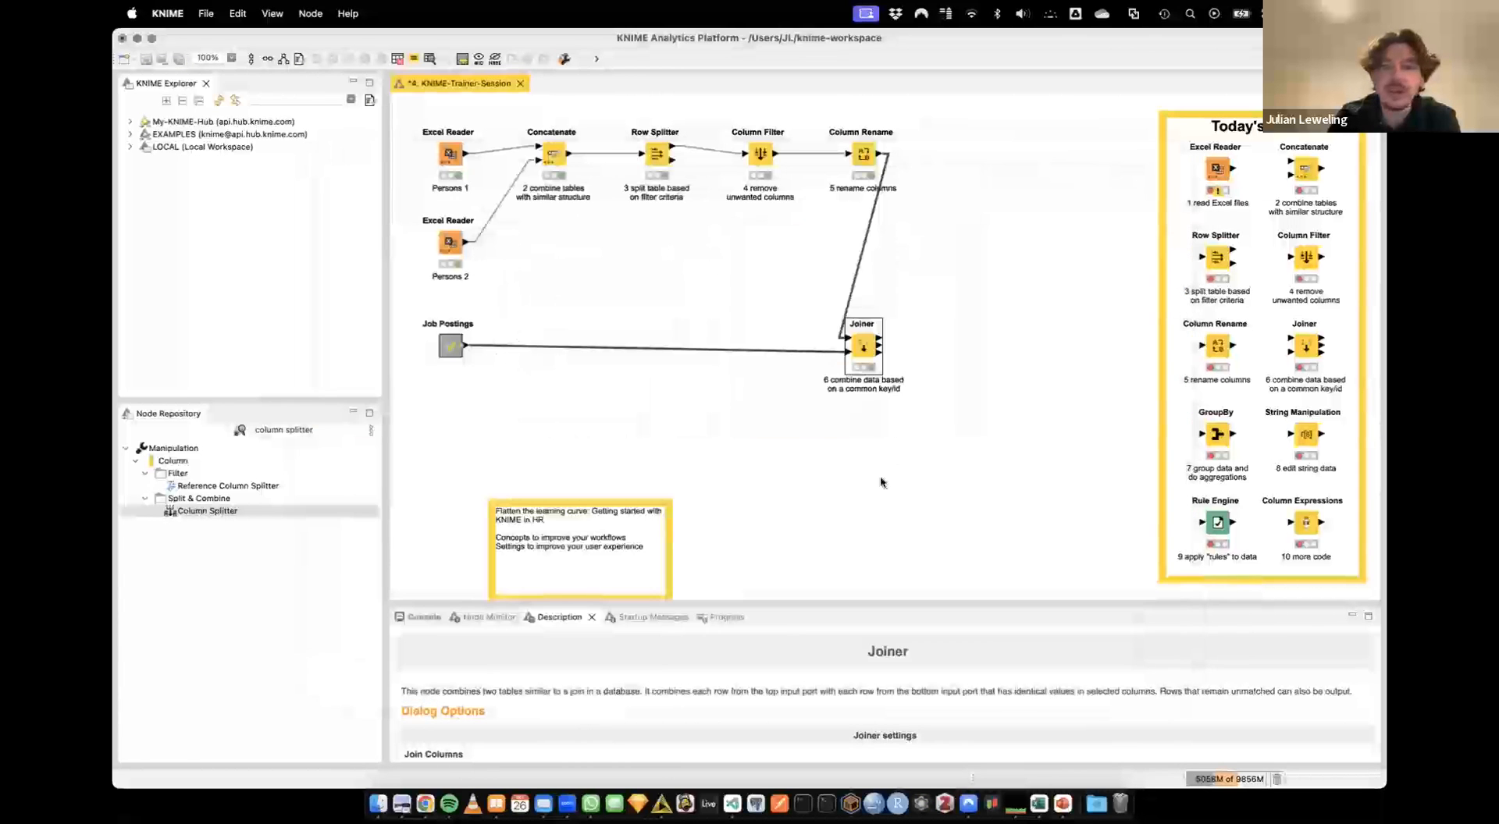
View the Joiner's right unmatched rows and look through the job postings that have no matching person
right_click(863, 348)
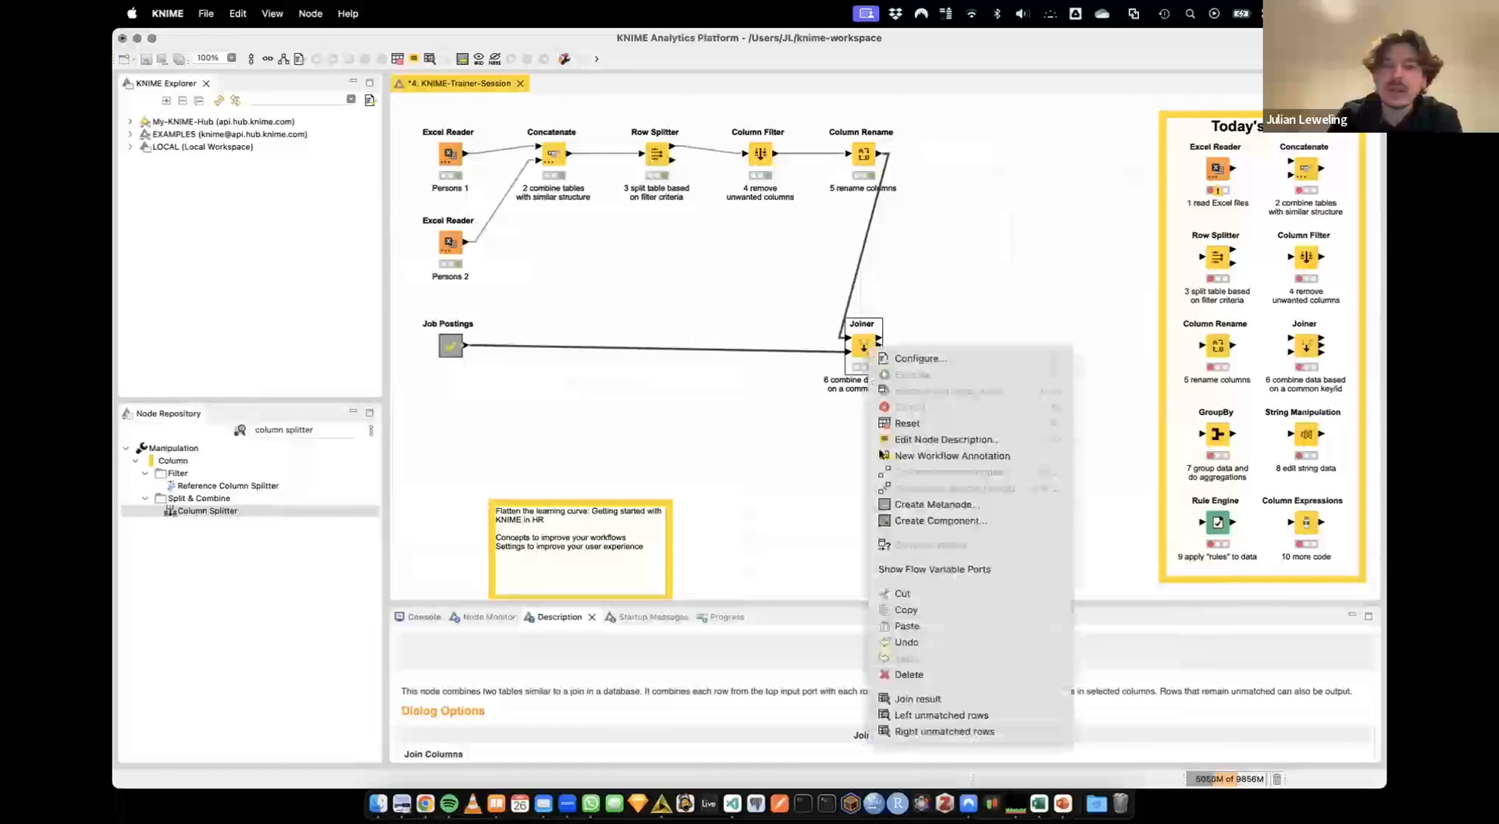
left_click(911, 731)
scroll(493, 344, "down", 5)
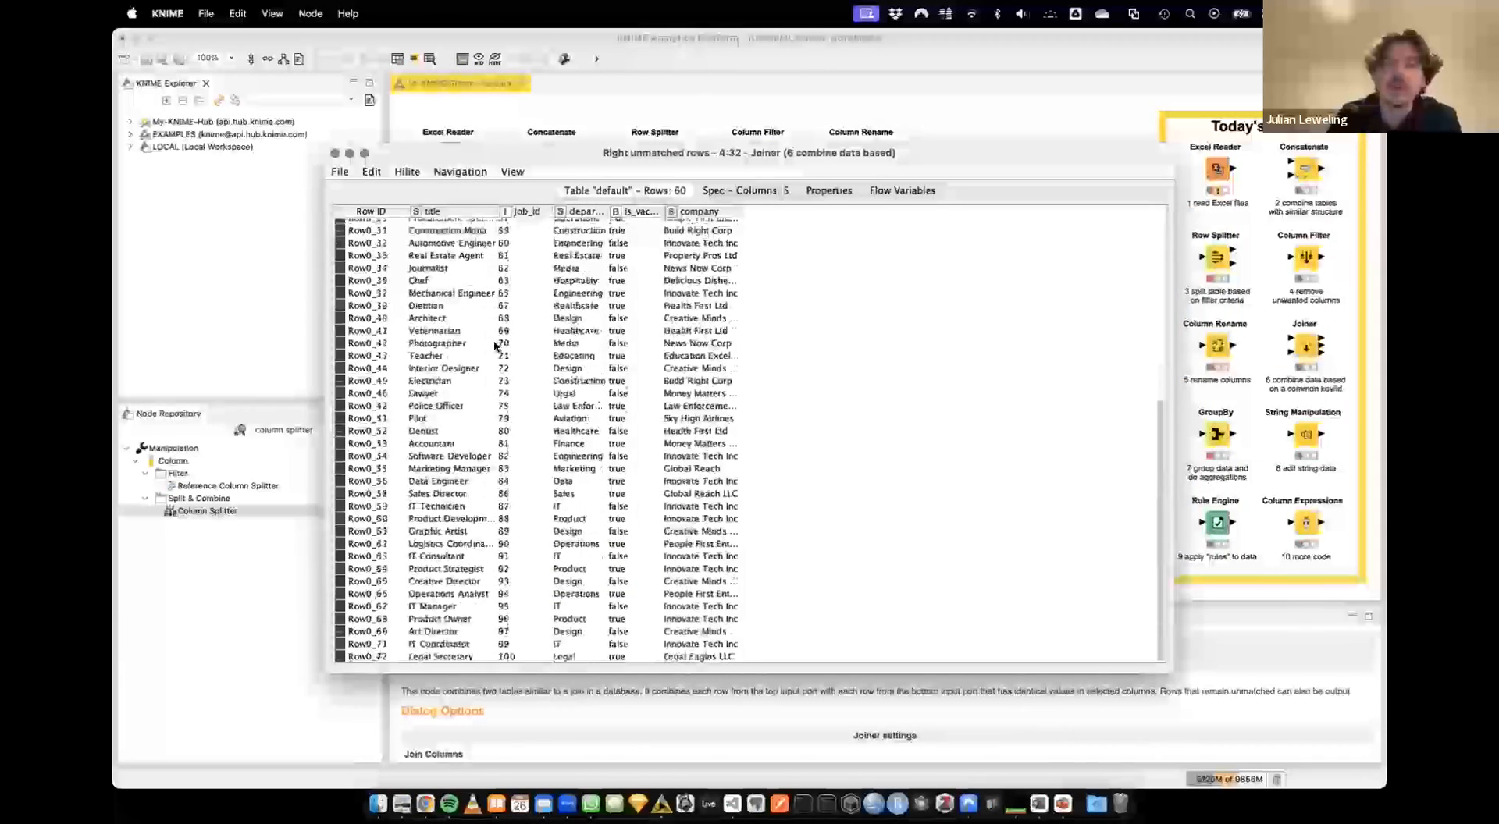
scroll(491, 349, "up", 5)
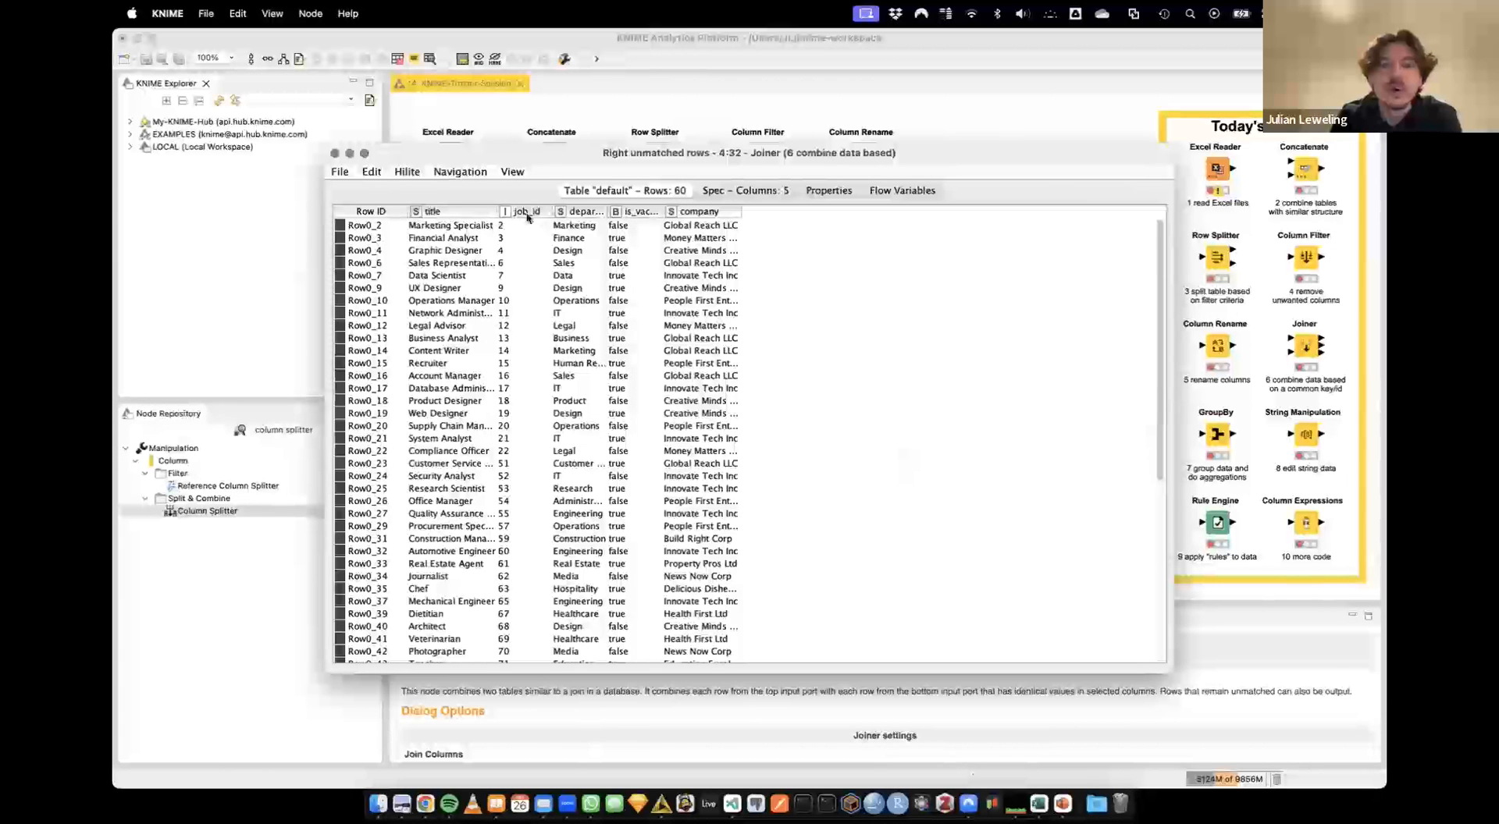
left_click(334, 153)
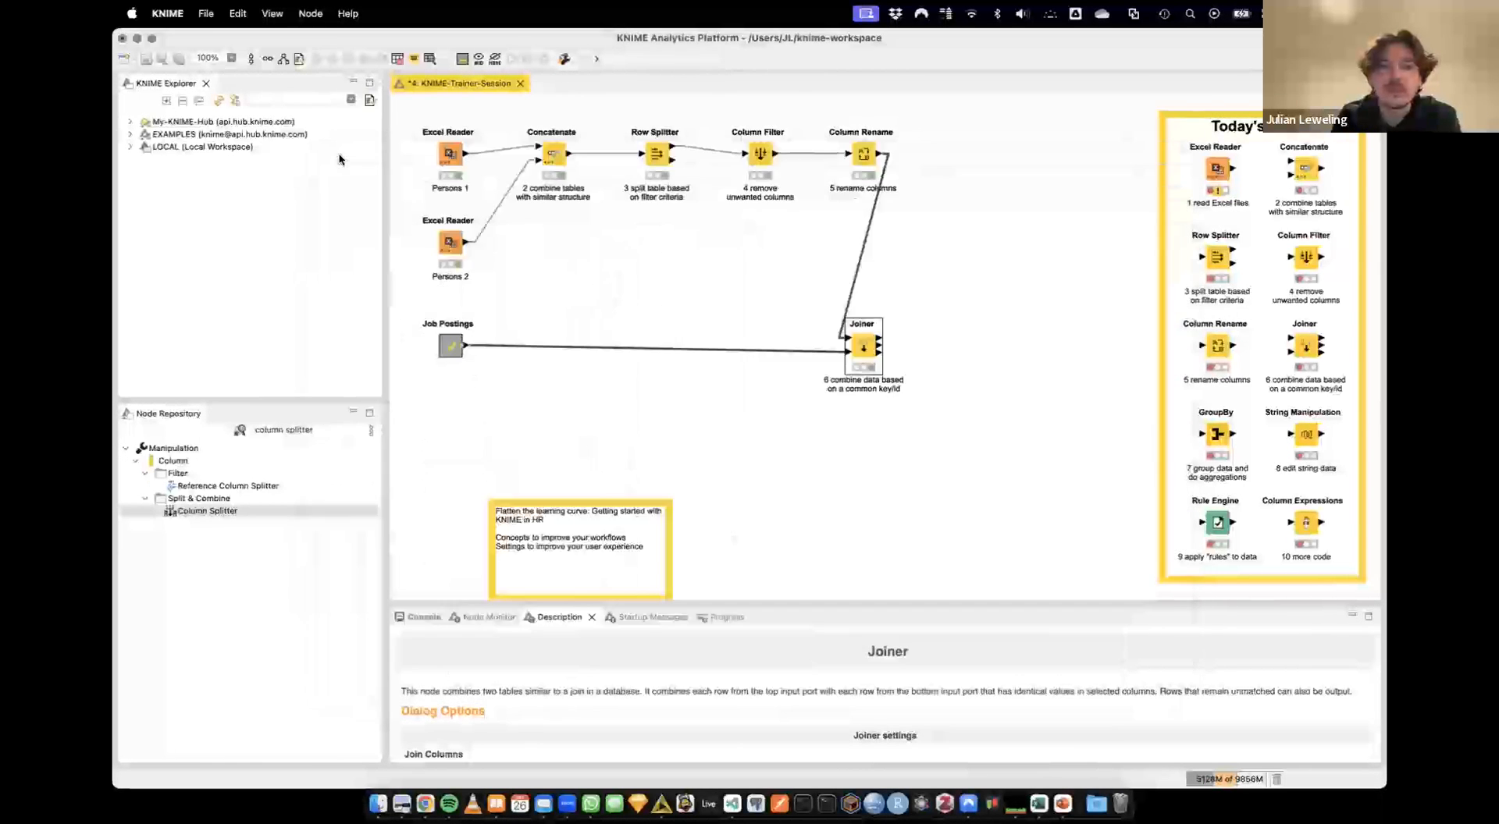
Compare the extracted values table of Job Postings with the Joiner's right unmatched rows
left_click(450, 345)
right_click(450, 345)
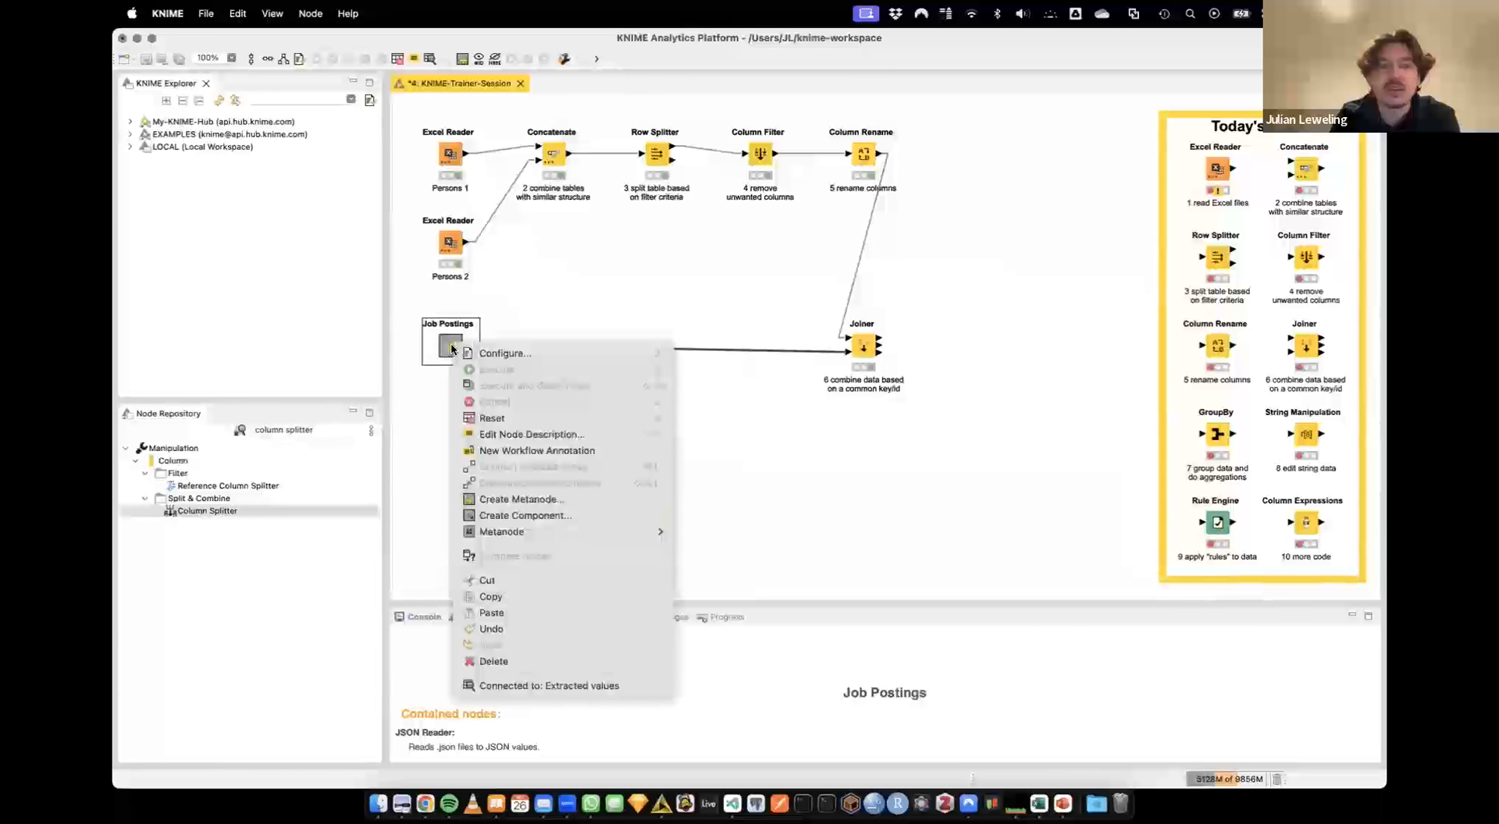
left_click(514, 686)
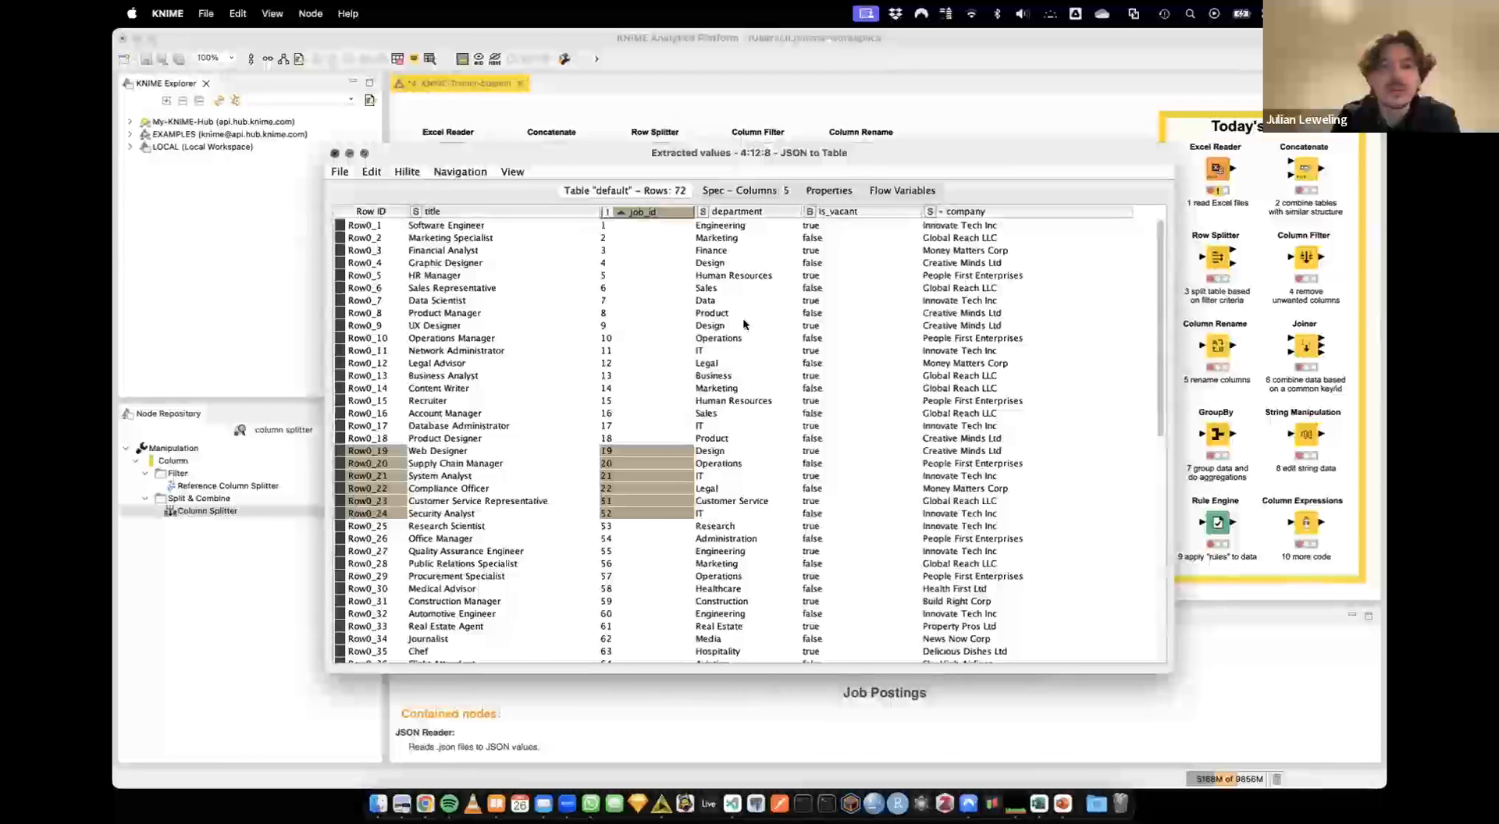
right_click(861, 344)
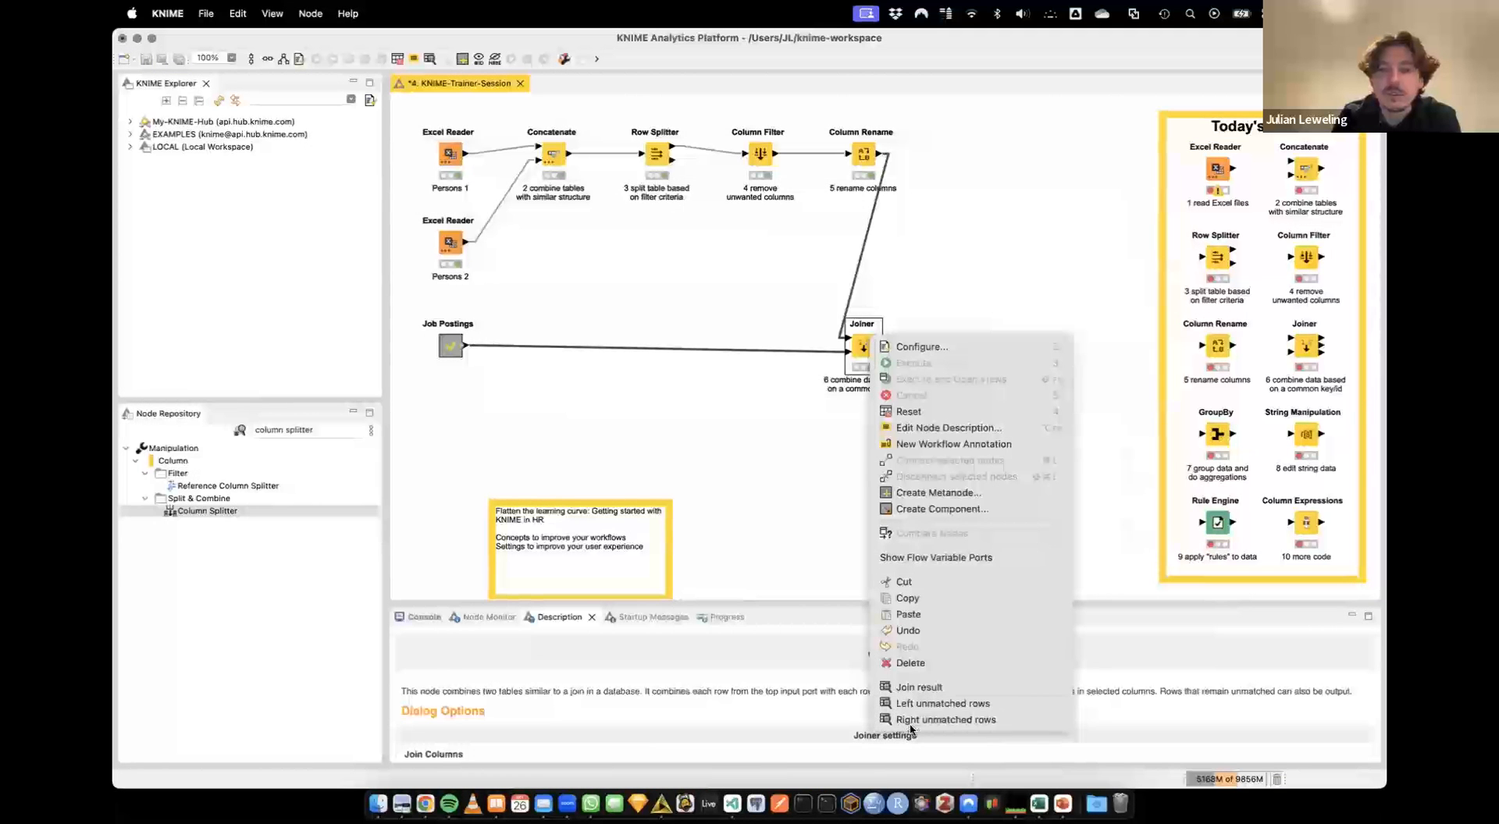
left_click(911, 719)
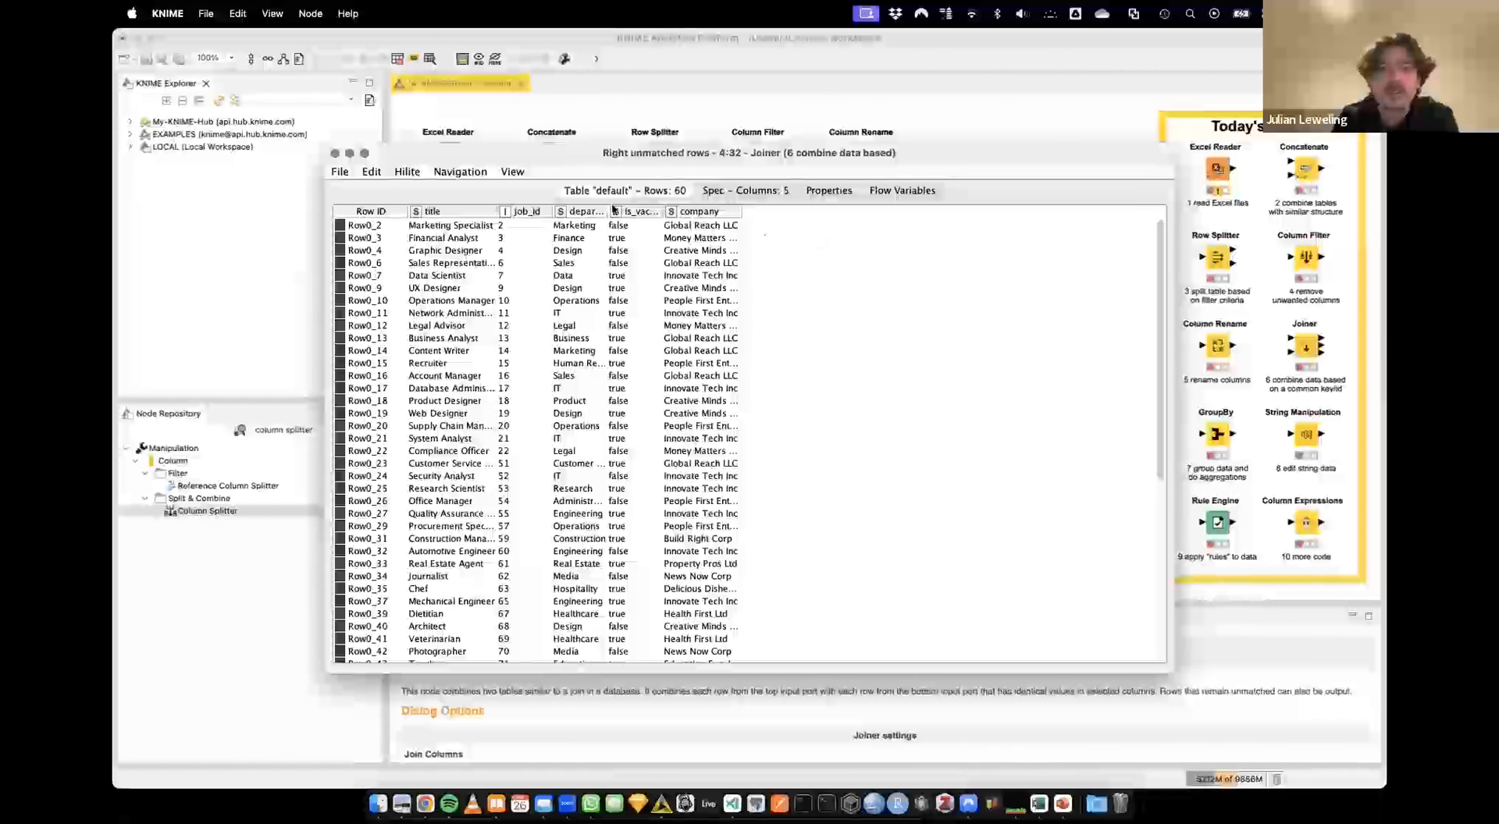
left_click(334, 154)
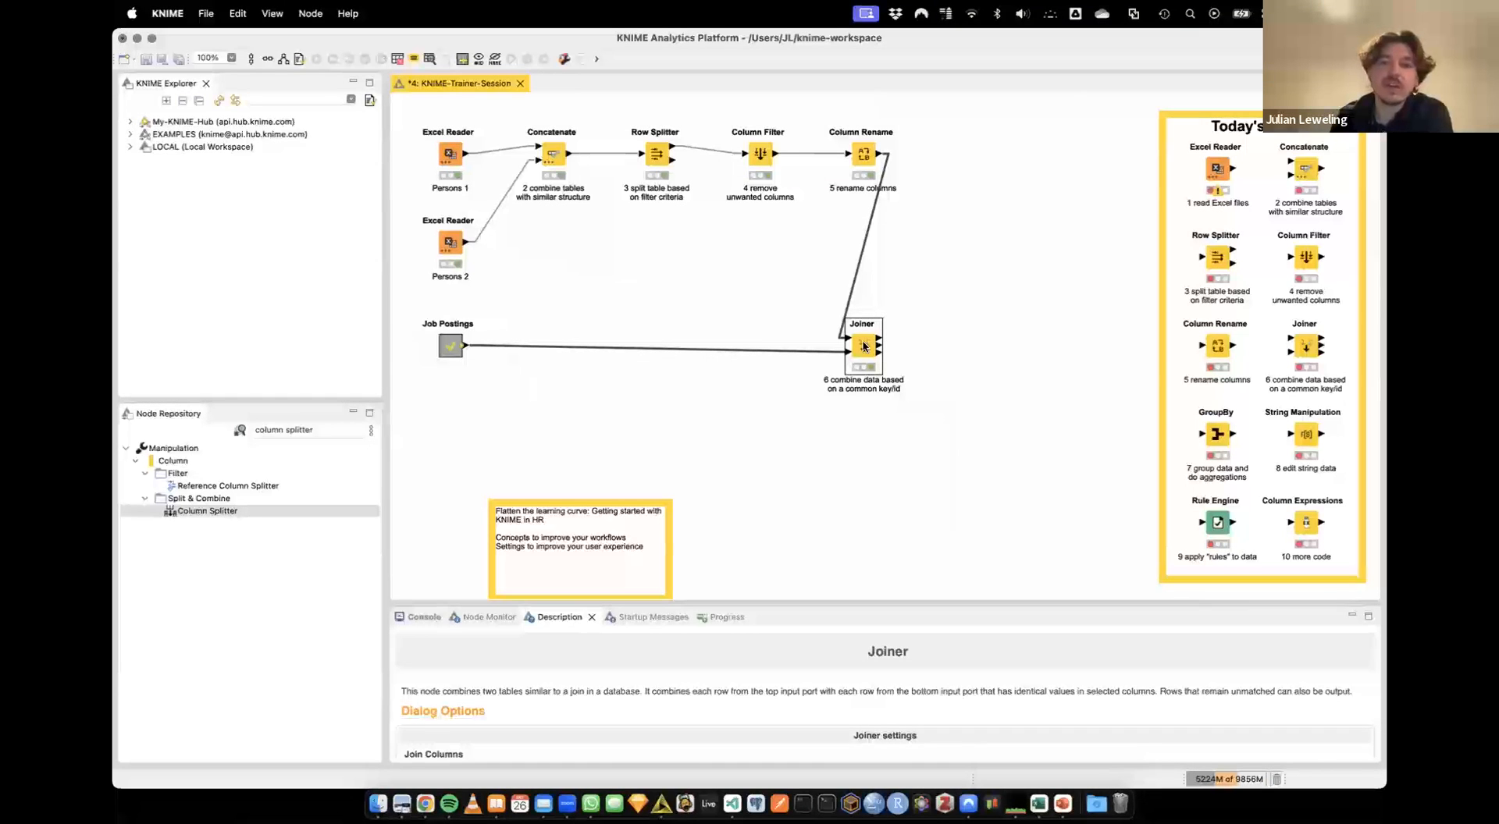
Configure the Joiner as a left outer join excluding right unmatched rows, turn off splitting into multiple tables, and review the included columns
double_click(864, 348)
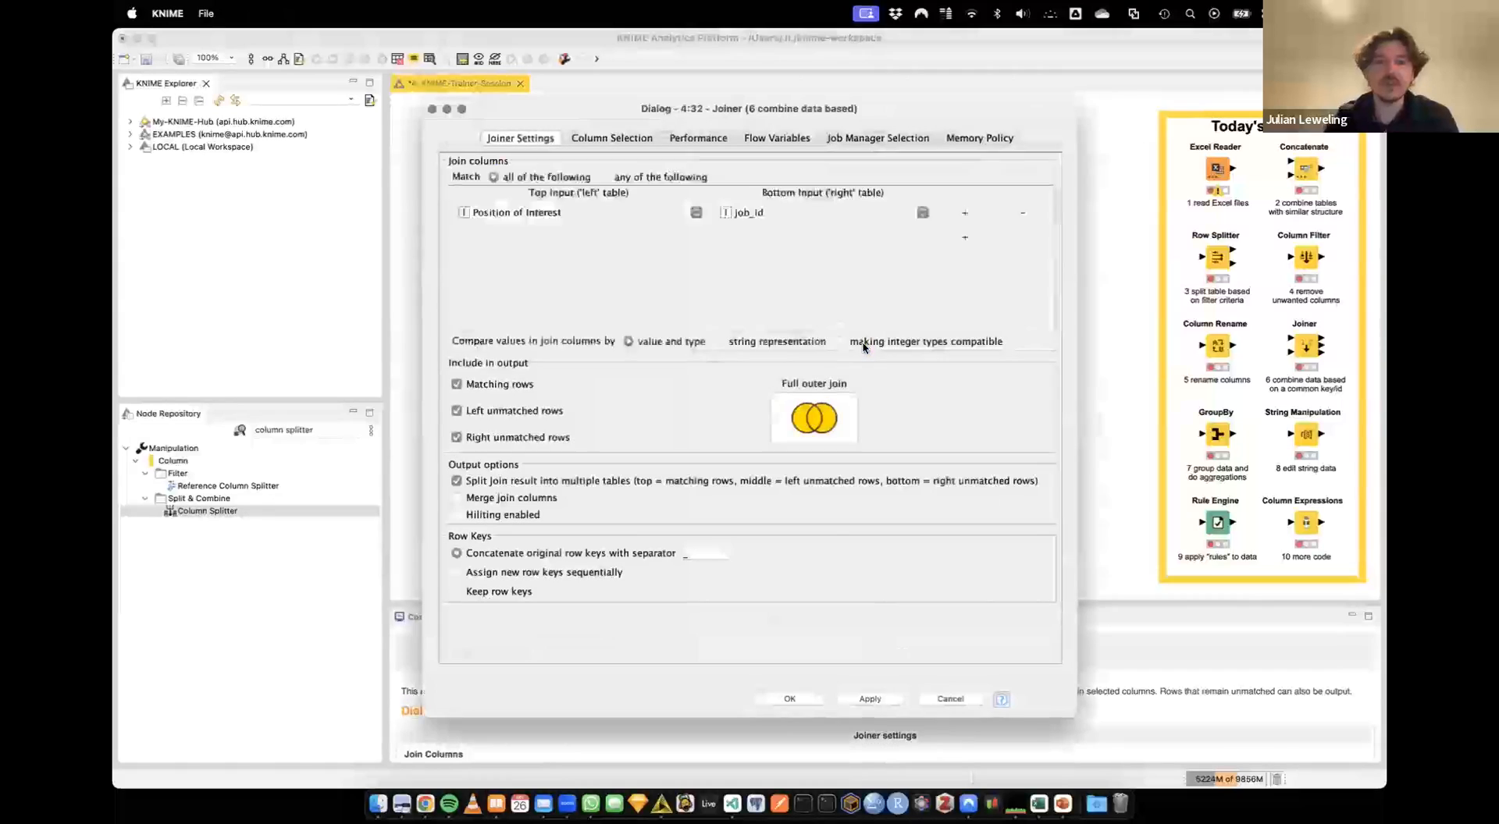
left_click(476, 435)
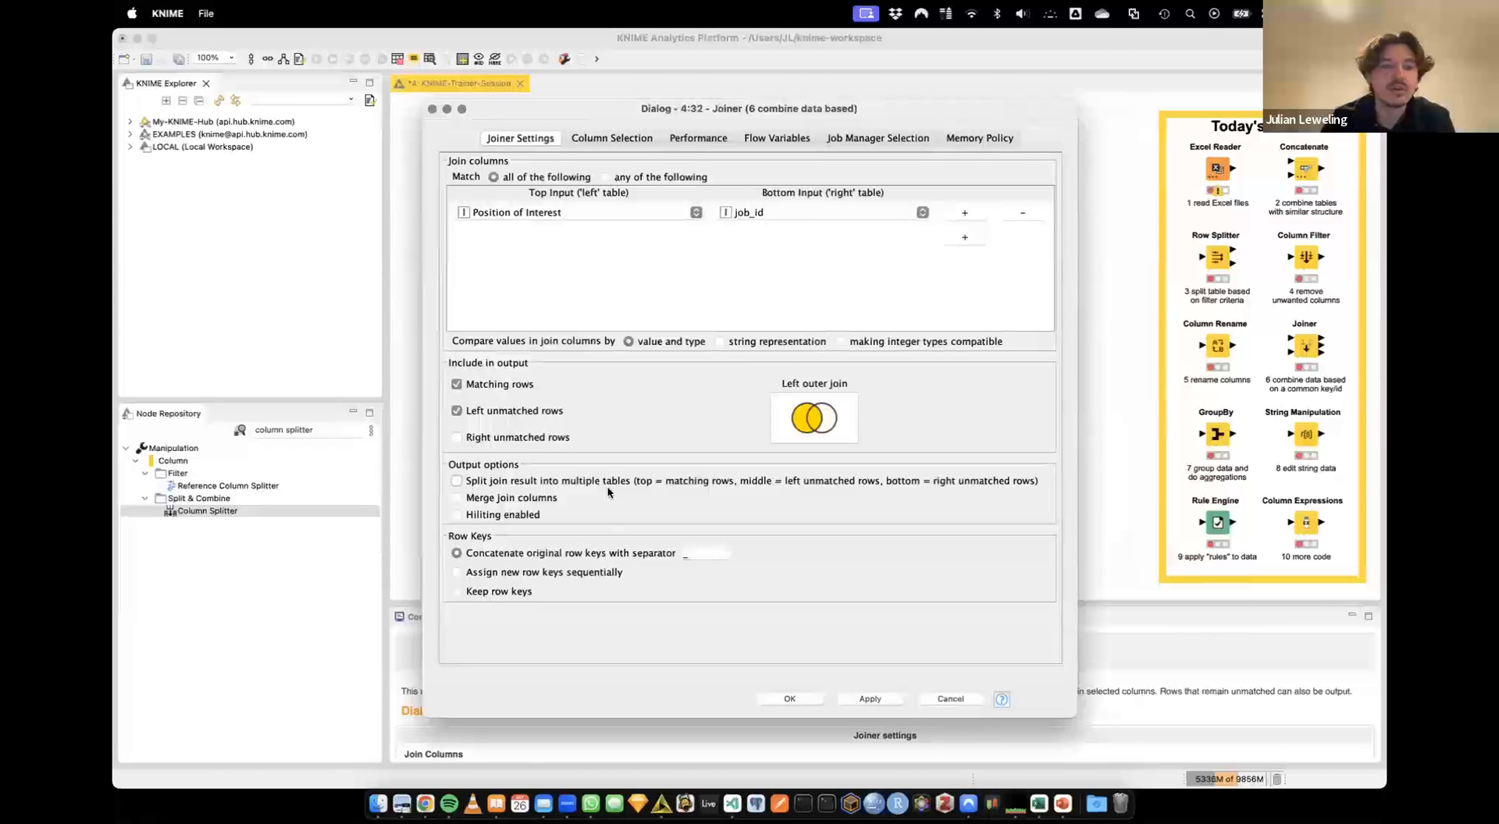
left_click(621, 140)
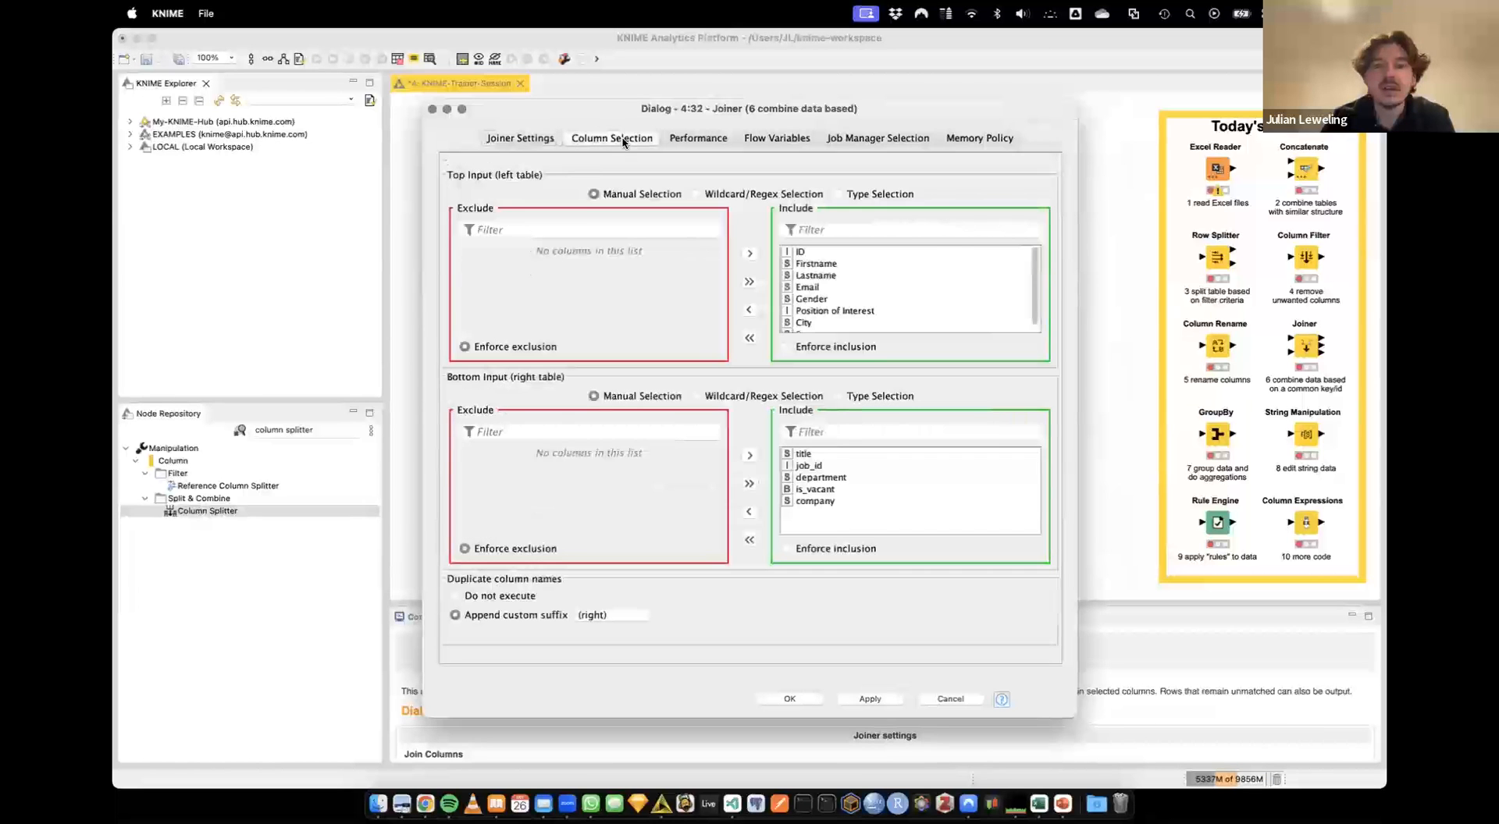
left_click(807, 467)
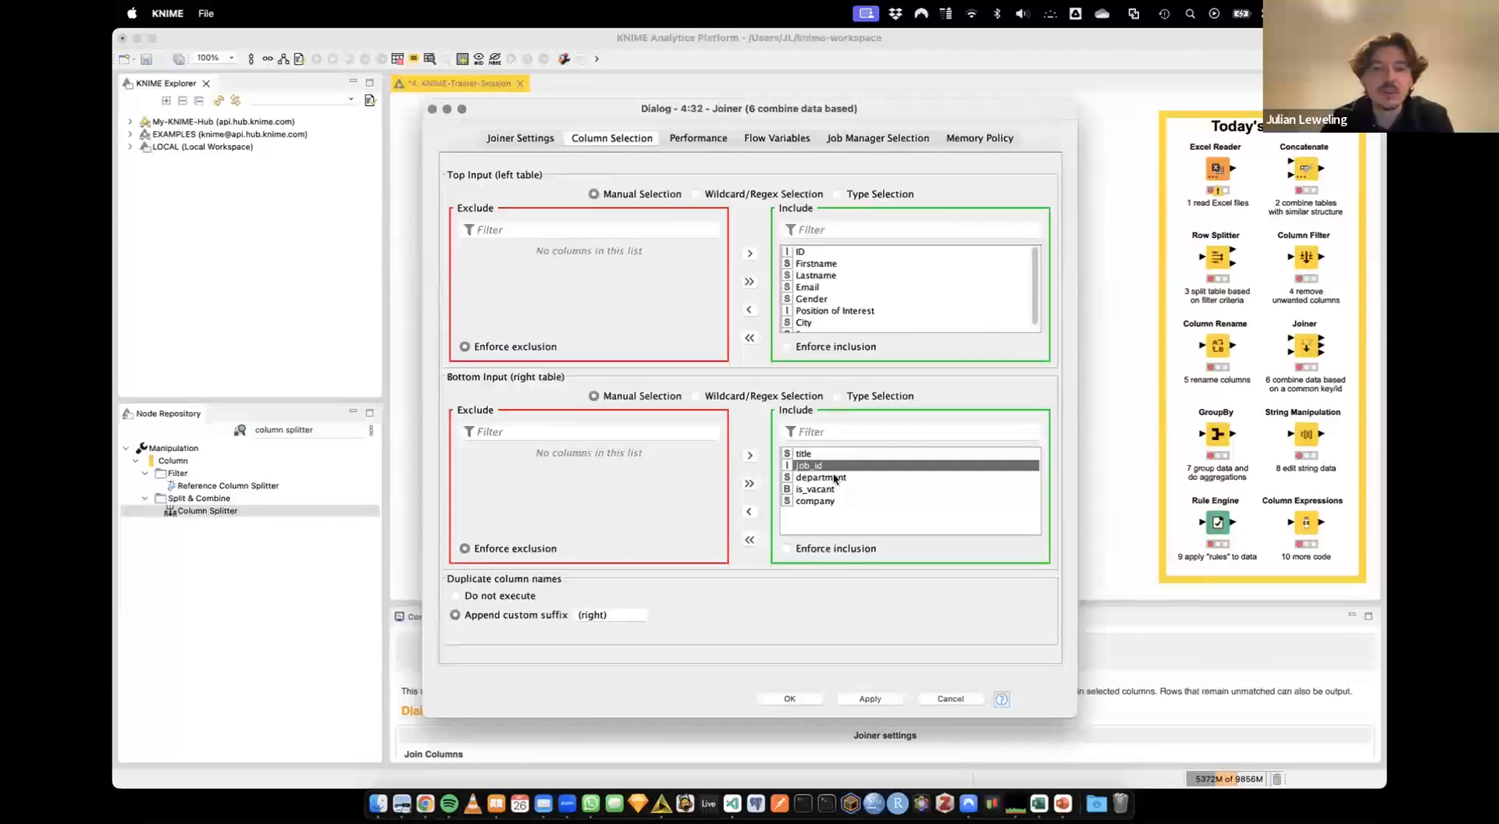
left_click(791, 699)
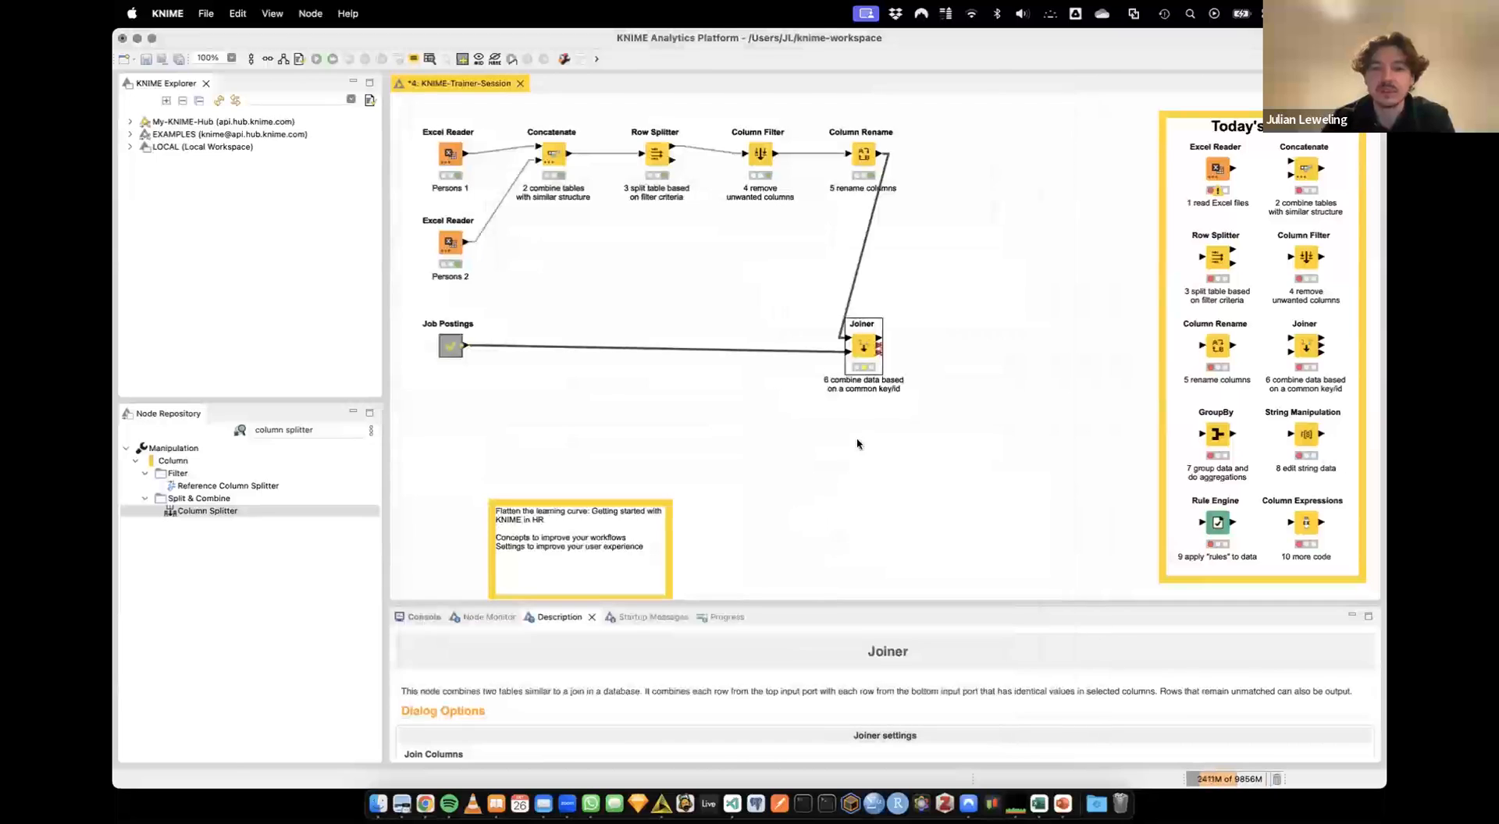
Move the Joiner node further right, past Column Rename, and inspect the job titles in its join result table
left_click_drag(862, 345, 953, 345)
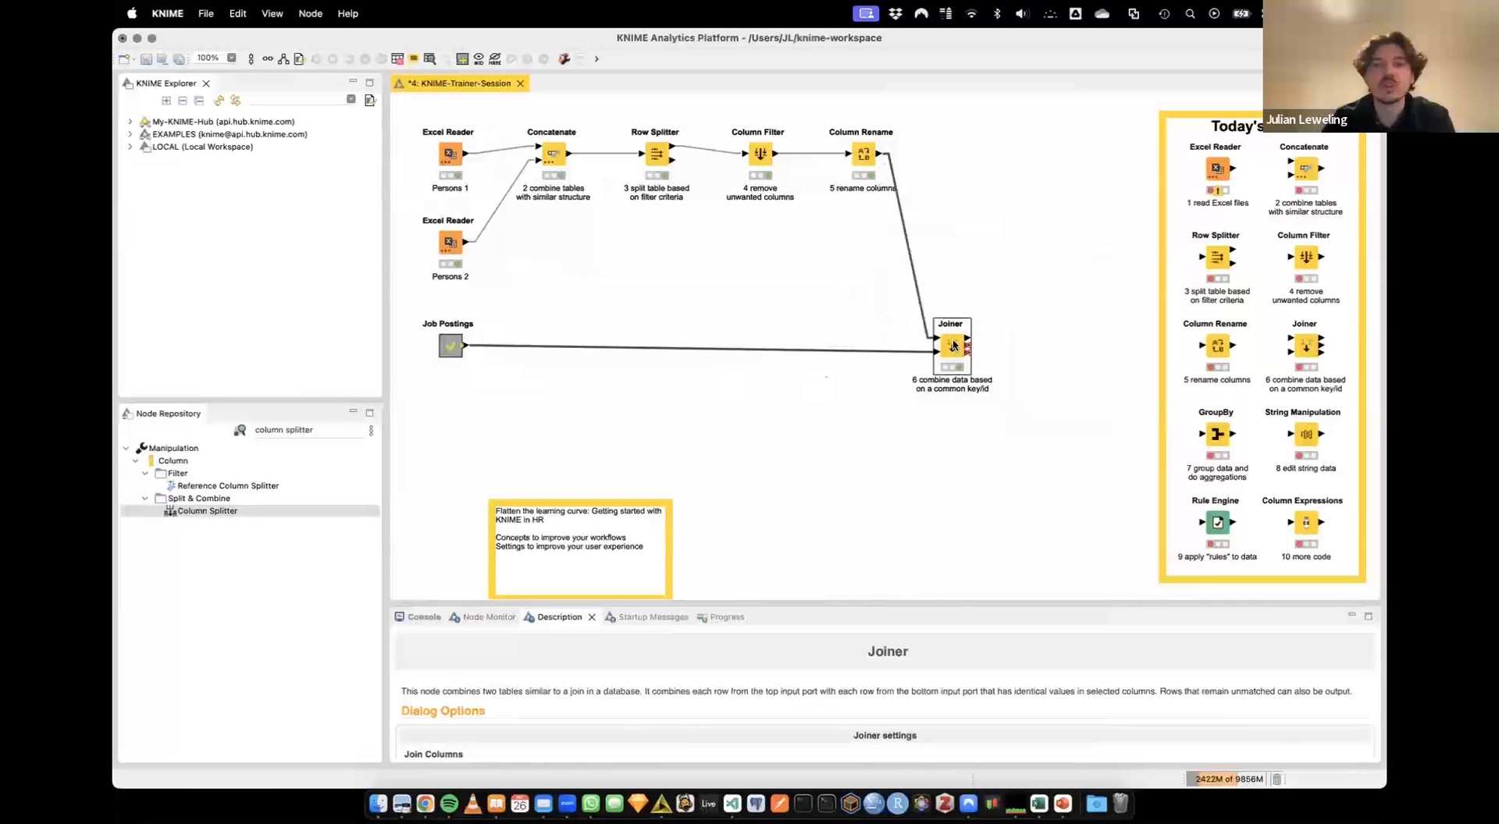
left_click(770, 264)
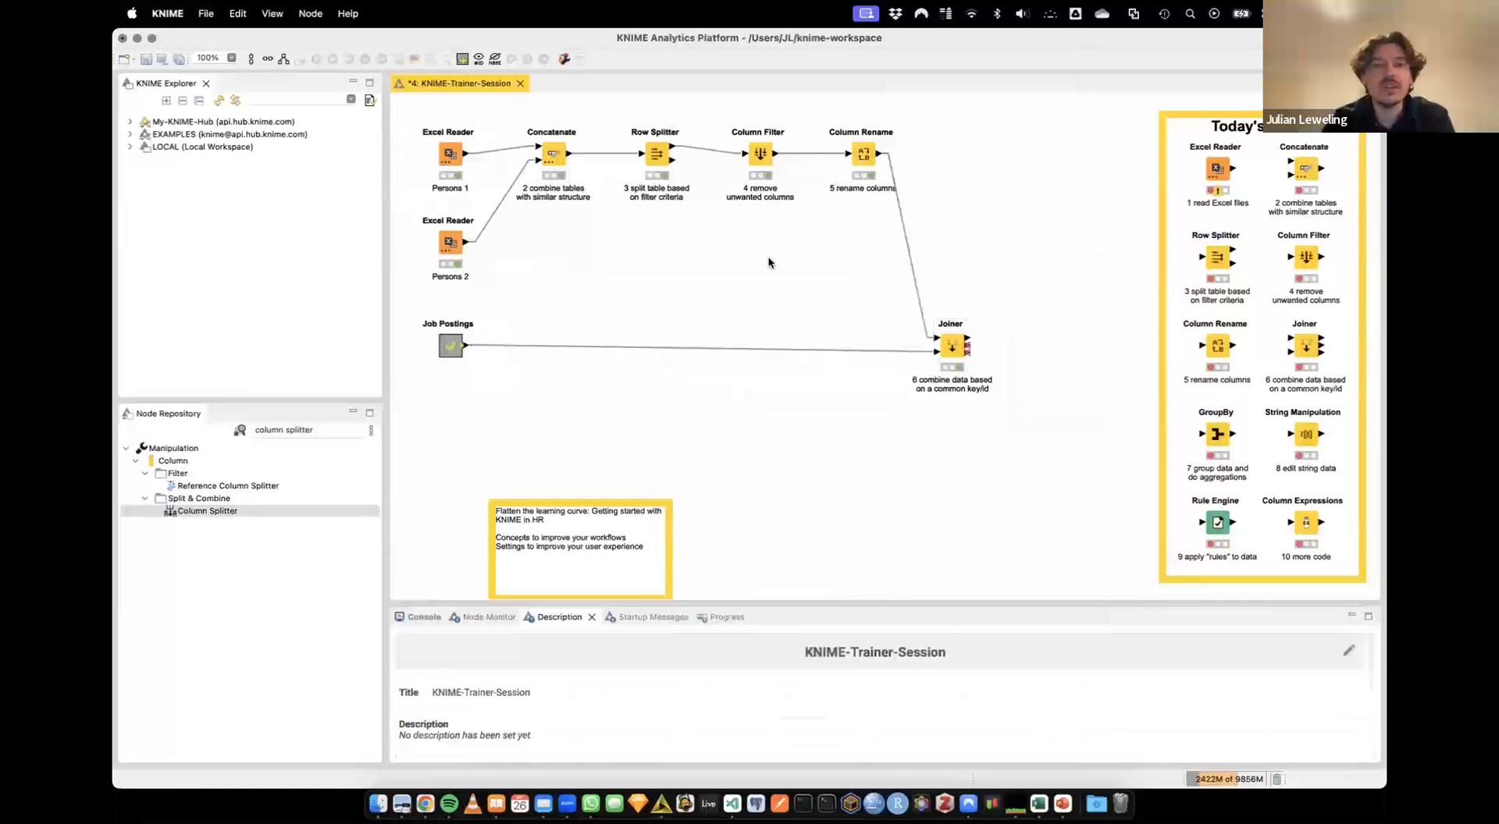
left_click(957, 346)
right_click(957, 345)
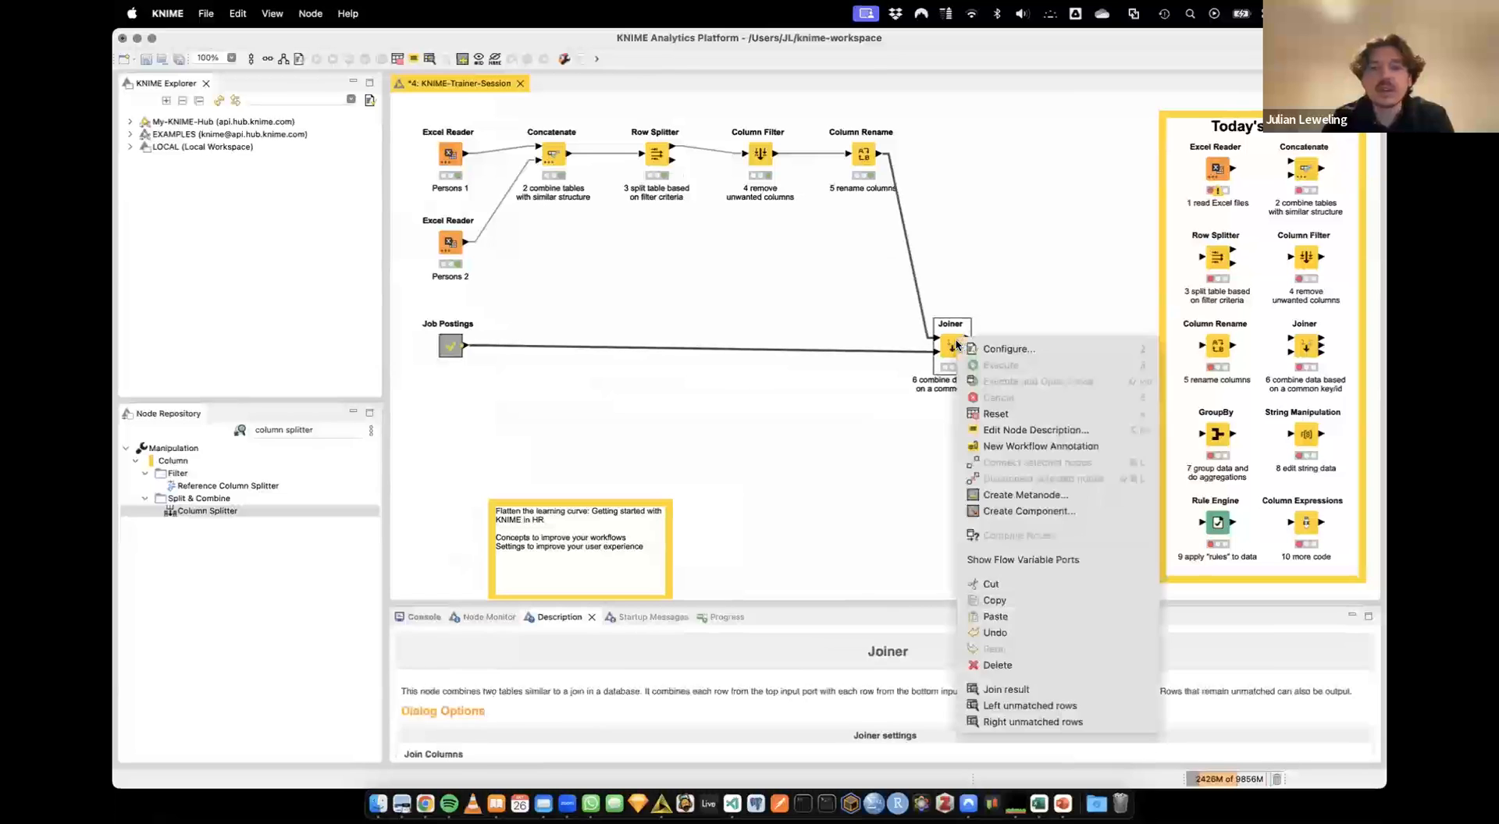
left_click(995, 689)
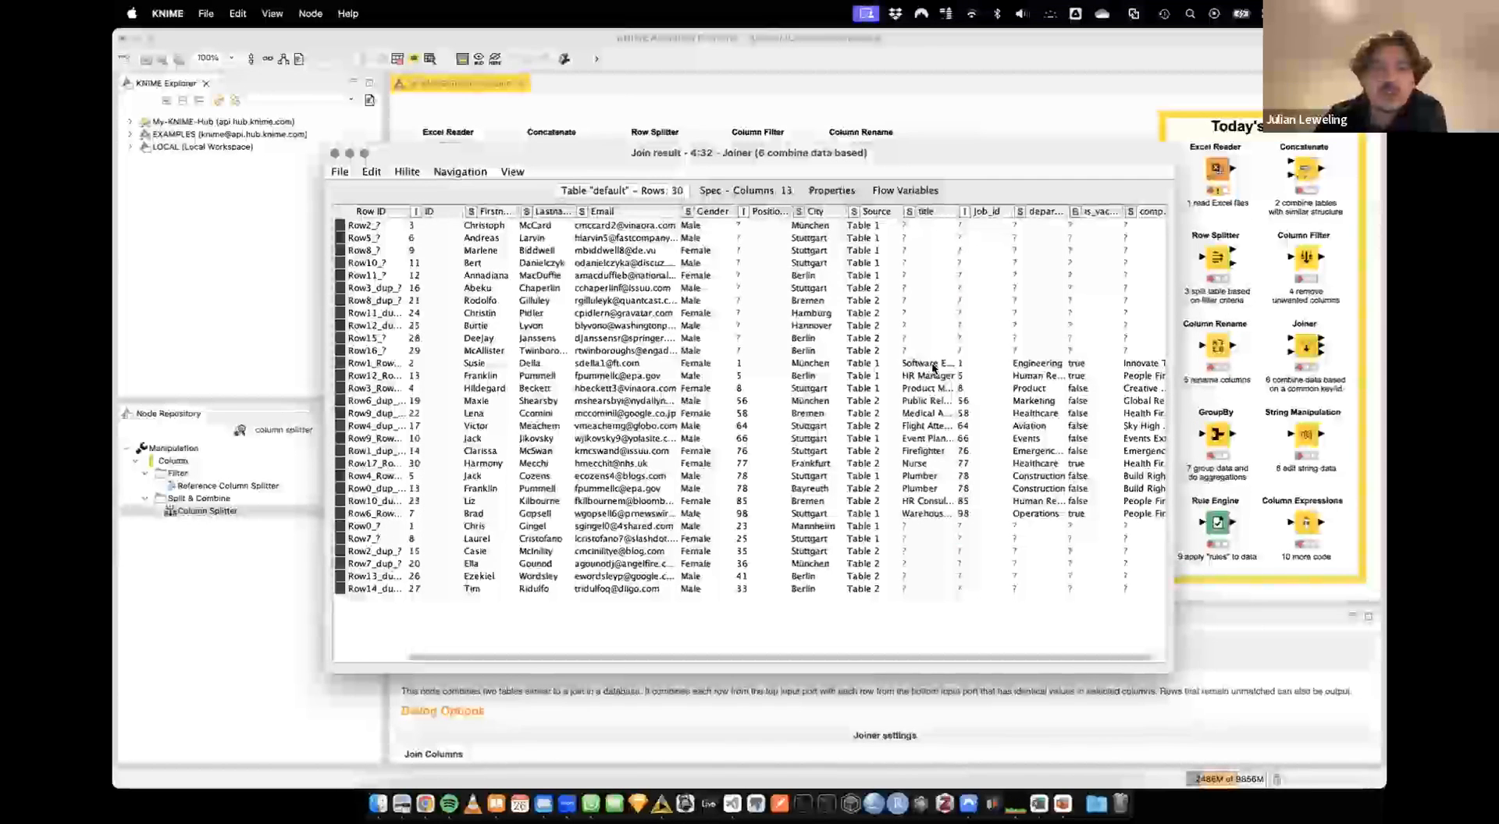
left_click_drag(932, 365, 933, 512)
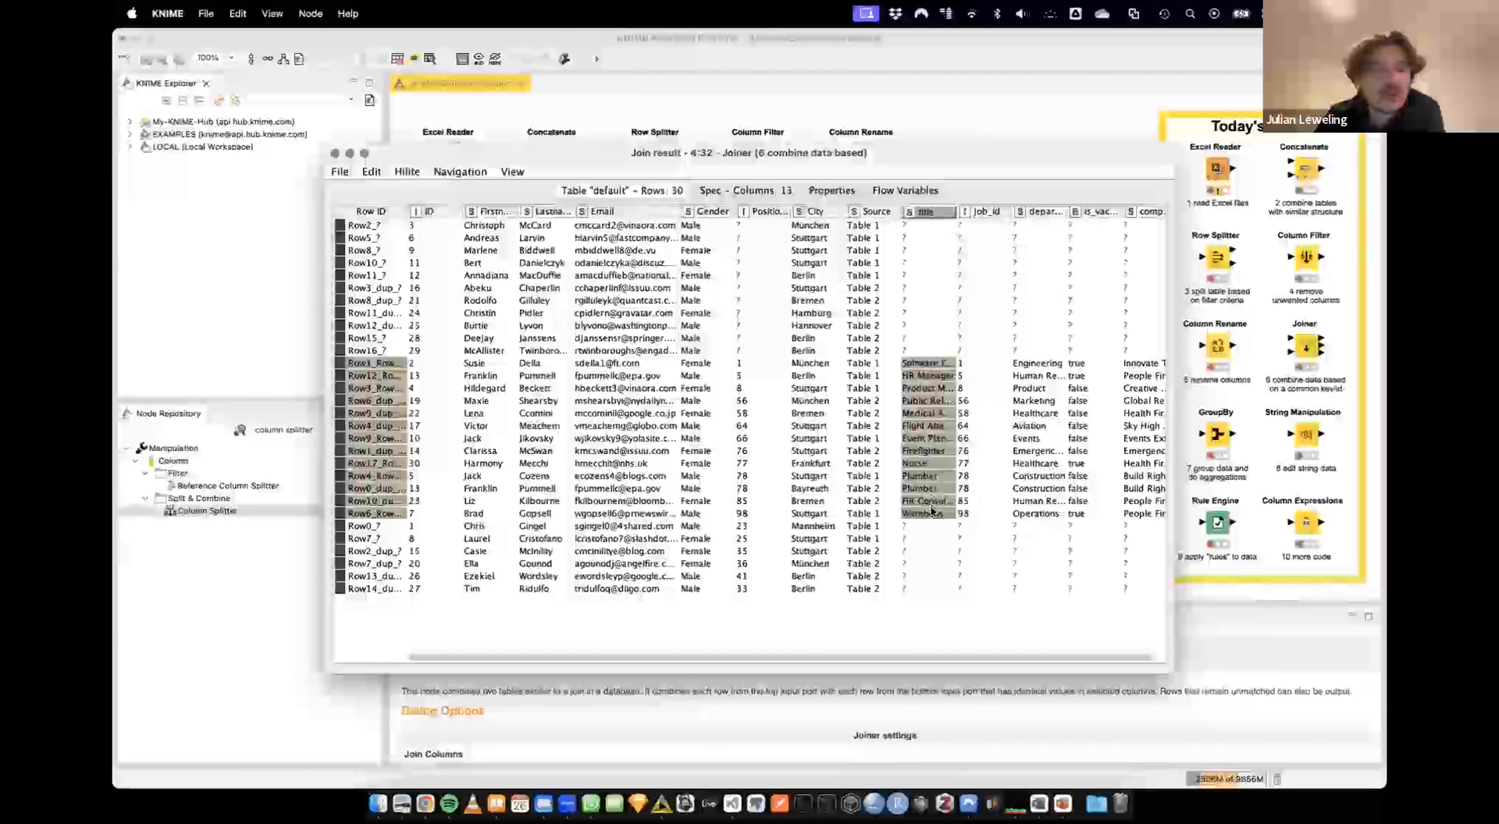
left_click(494, 362)
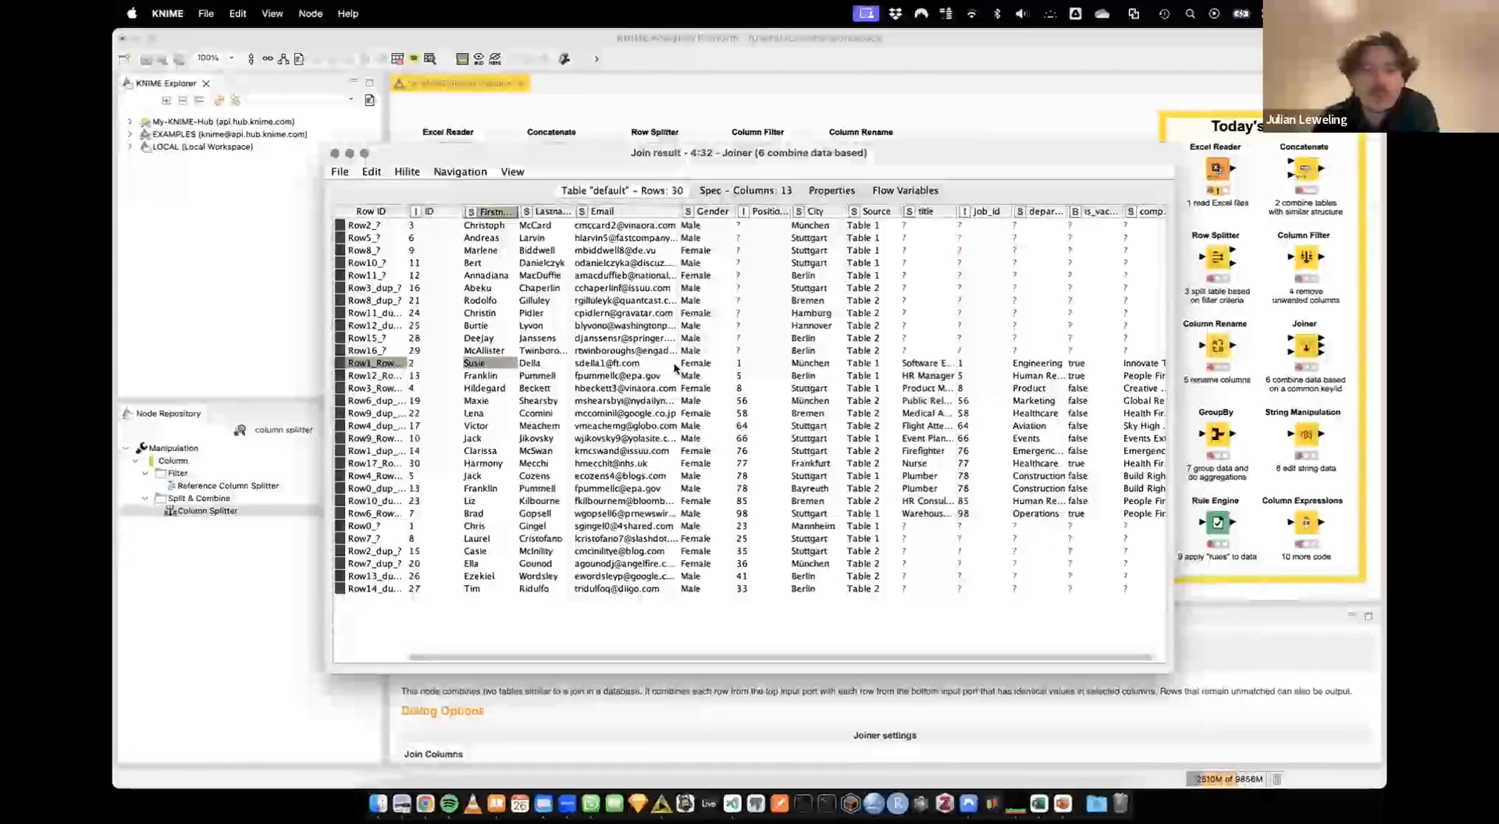
left_click(936, 365)
left_click_drag(959, 211, 1014, 209)
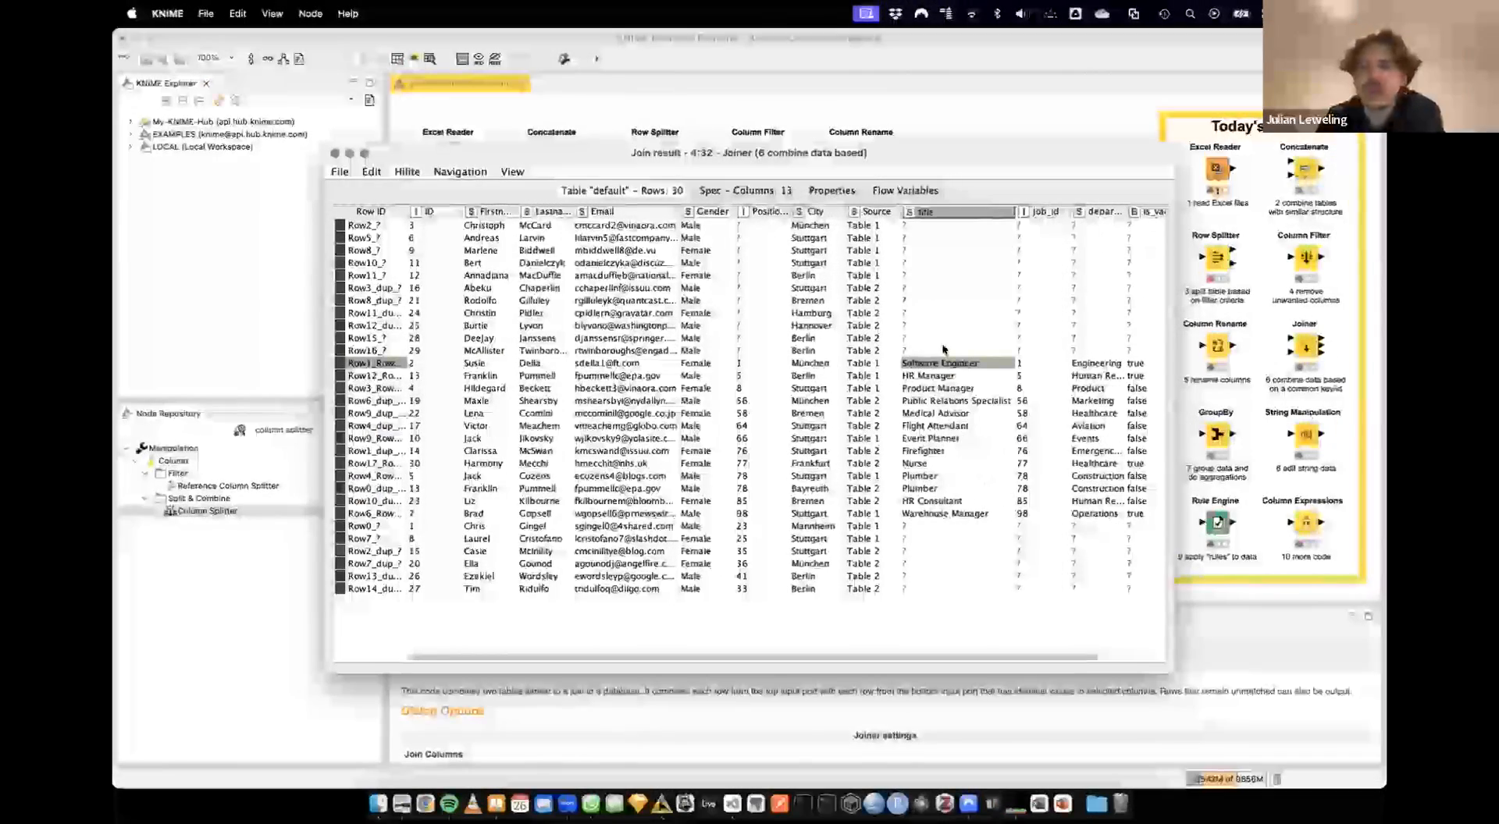
left_click(334, 154)
Copy the GroupBy node from the node overview to just below Job Postings and connect the Job Postings output to it
left_click(1222, 434)
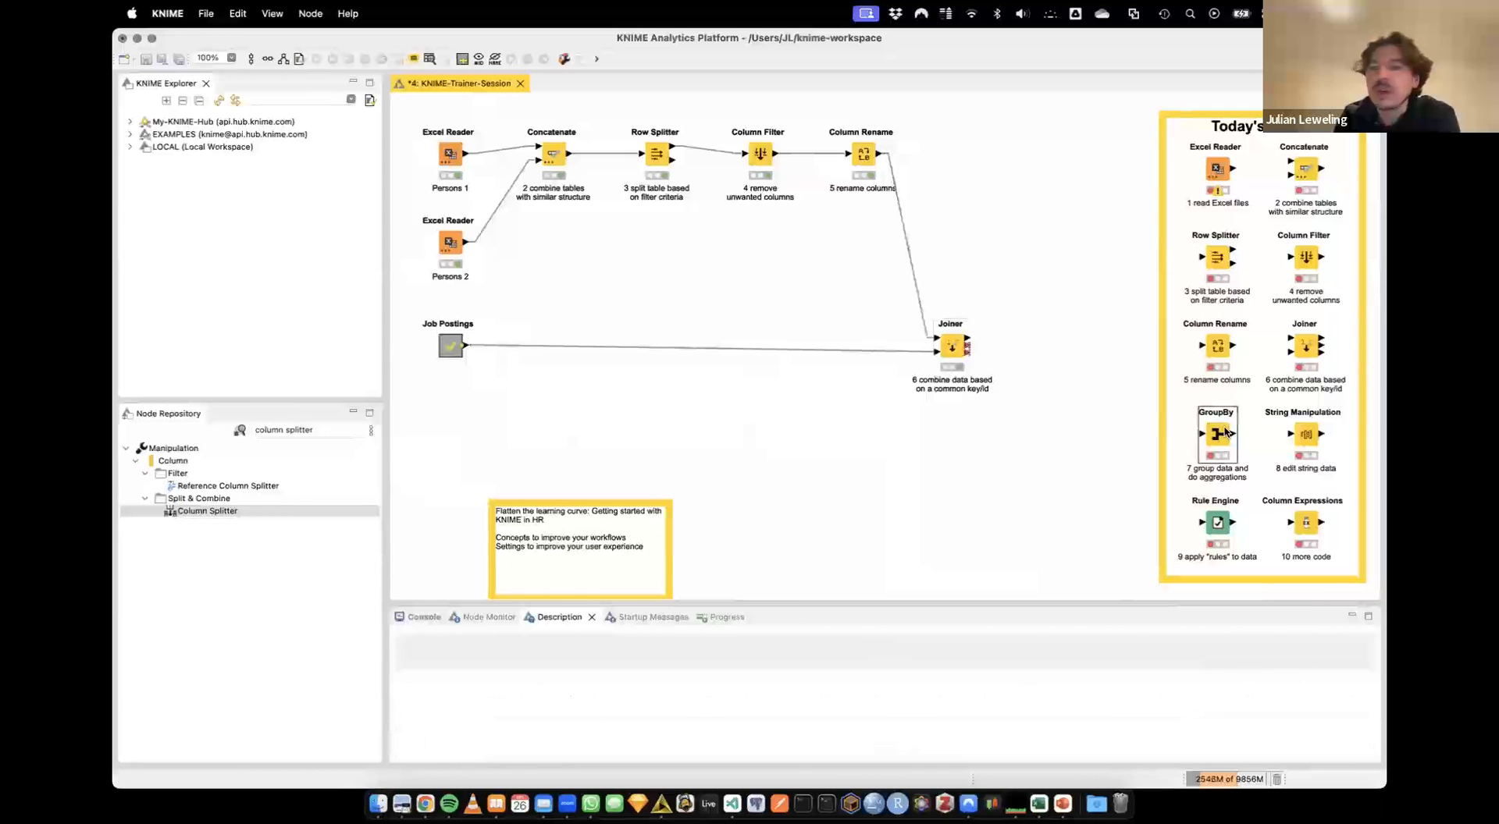
left_click(509, 367)
right_click(509, 367)
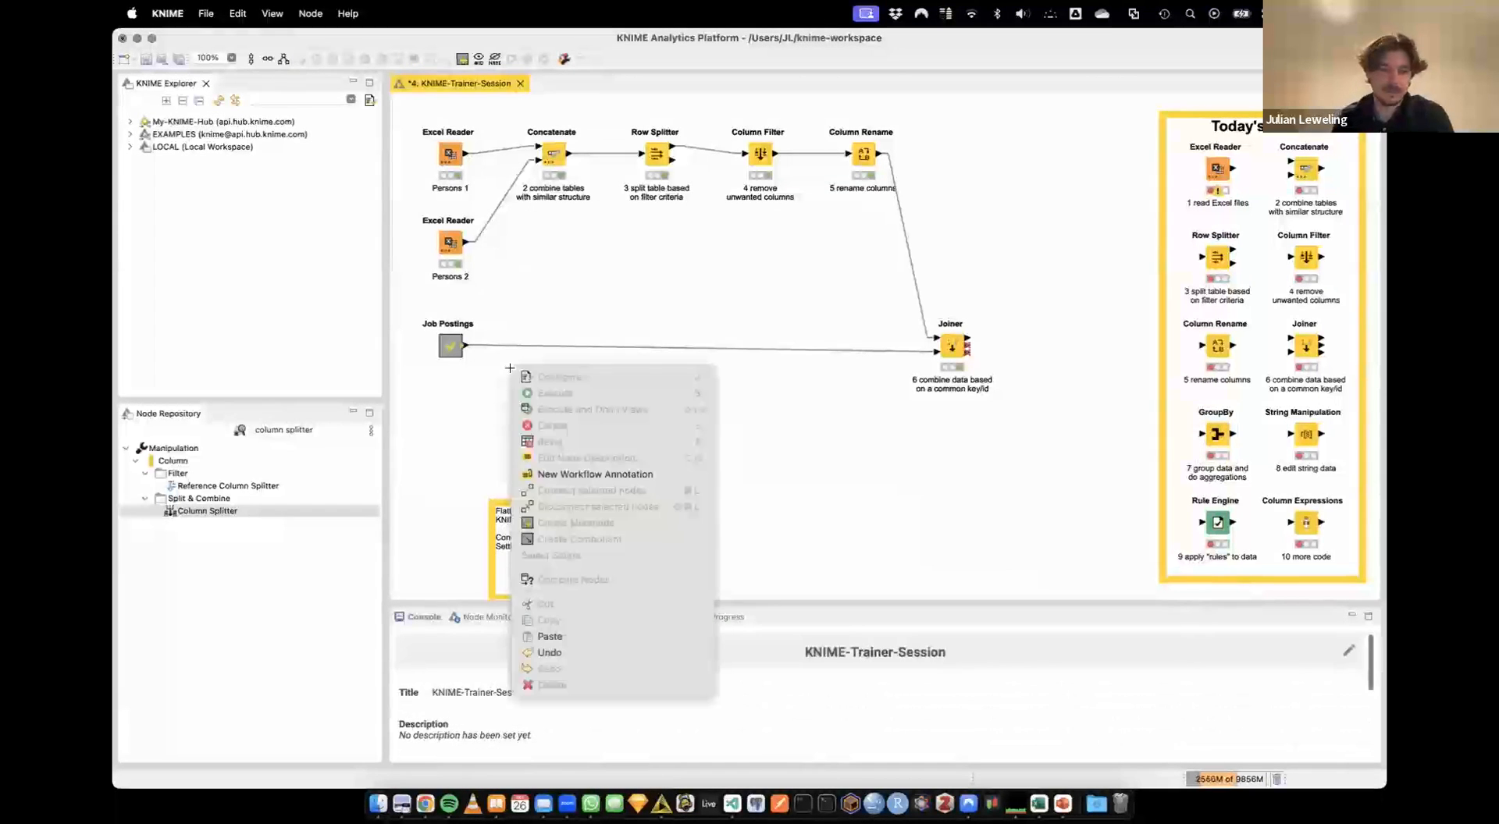
left_click(575, 635)
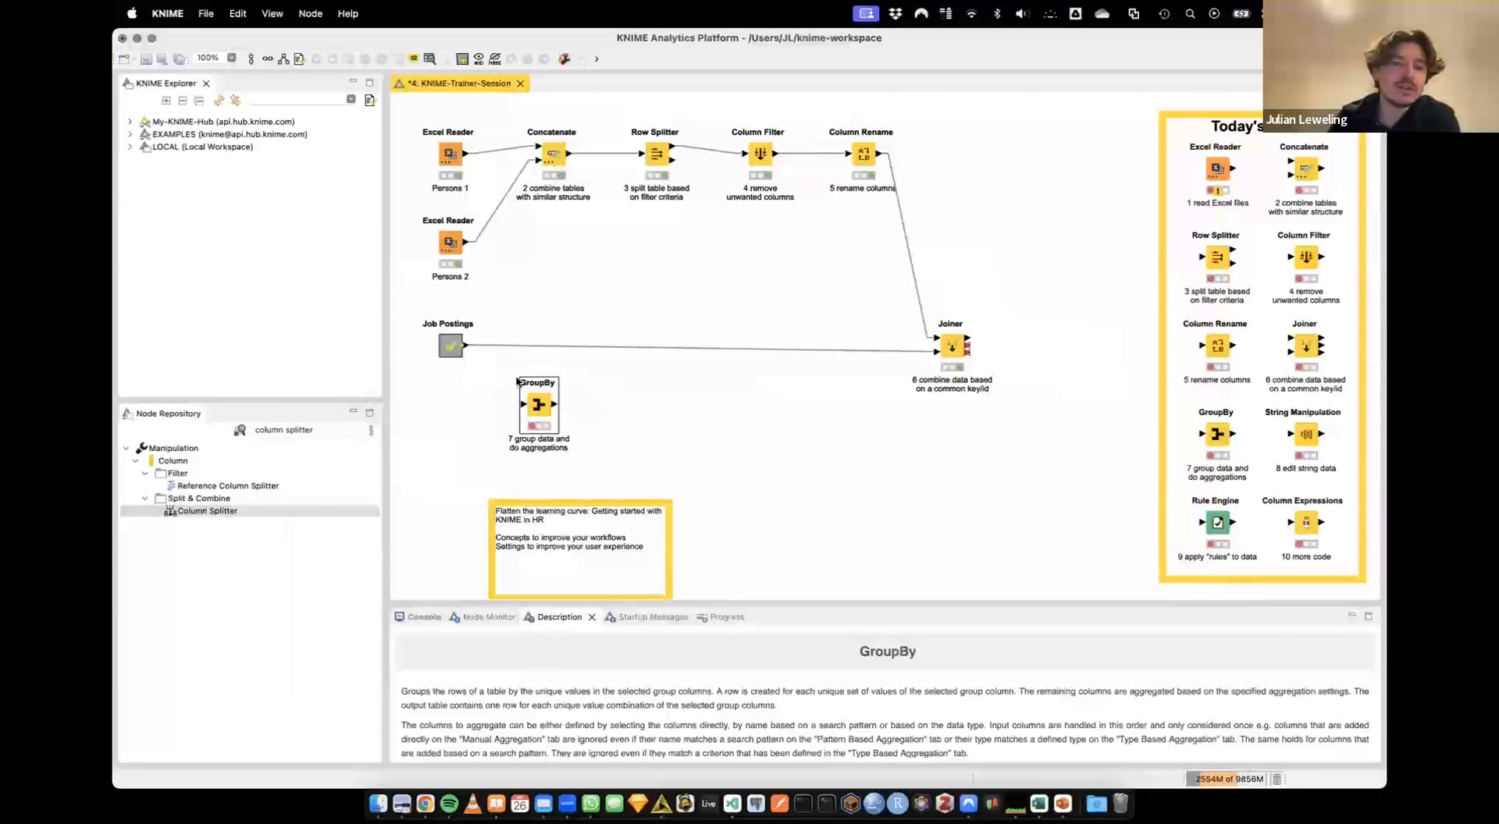
left_click_drag(471, 348, 523, 404)
View the Job Postings node's extracted values table and examine its title, job_id and department columns
right_click(450, 345)
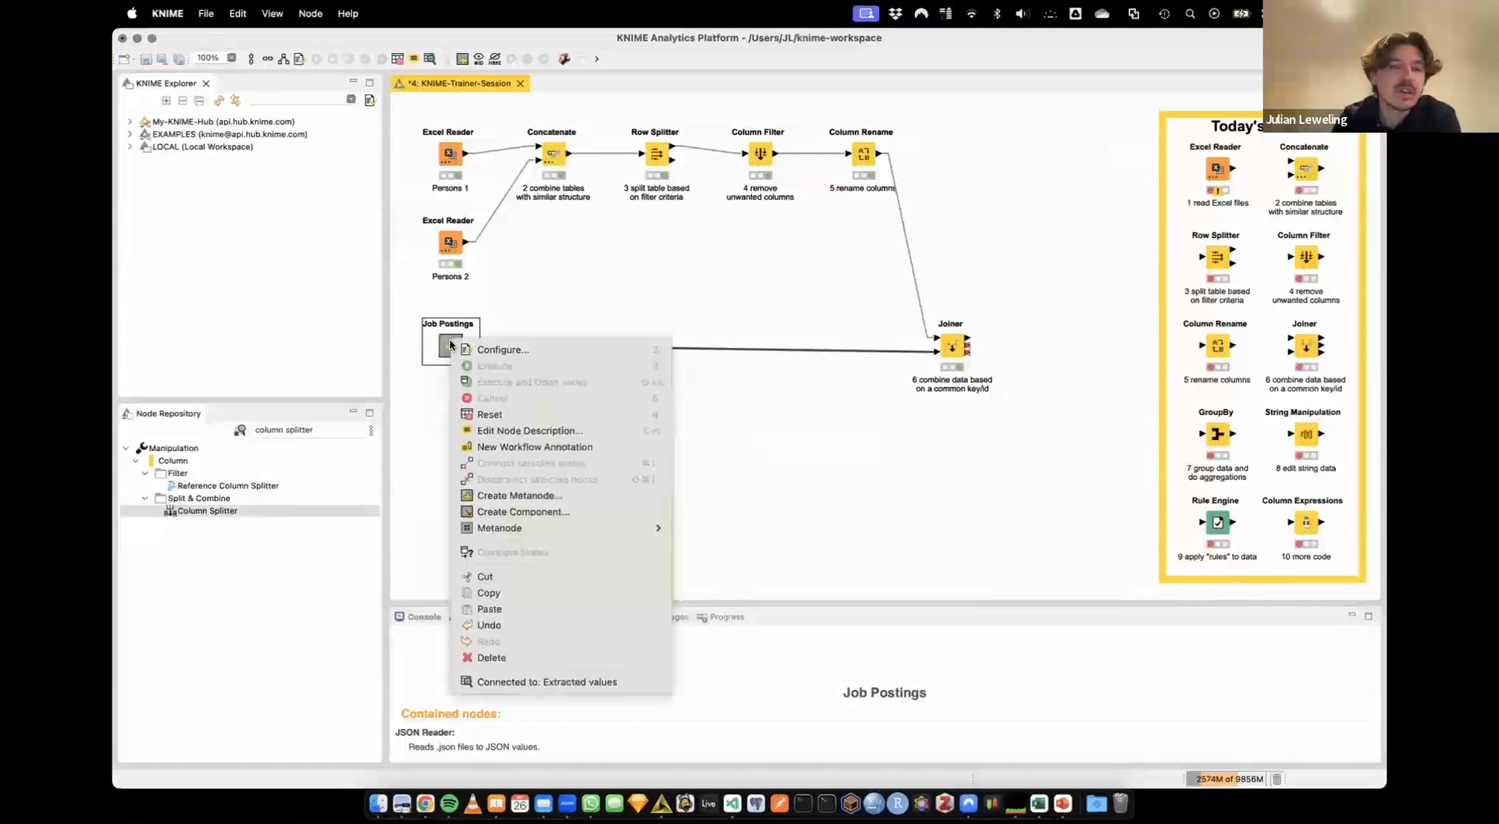
left_click(509, 682)
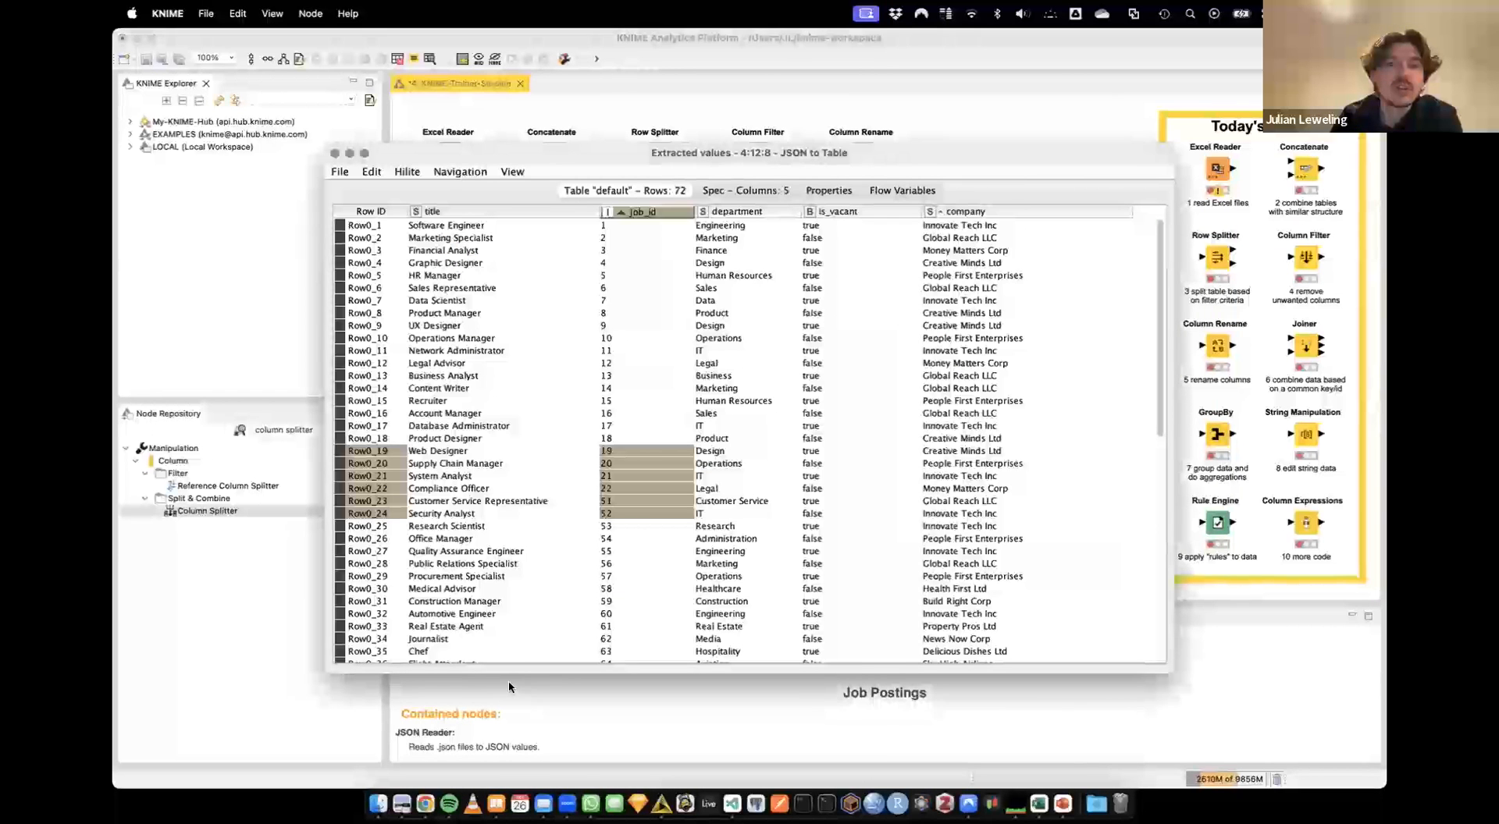
left_click(525, 299)
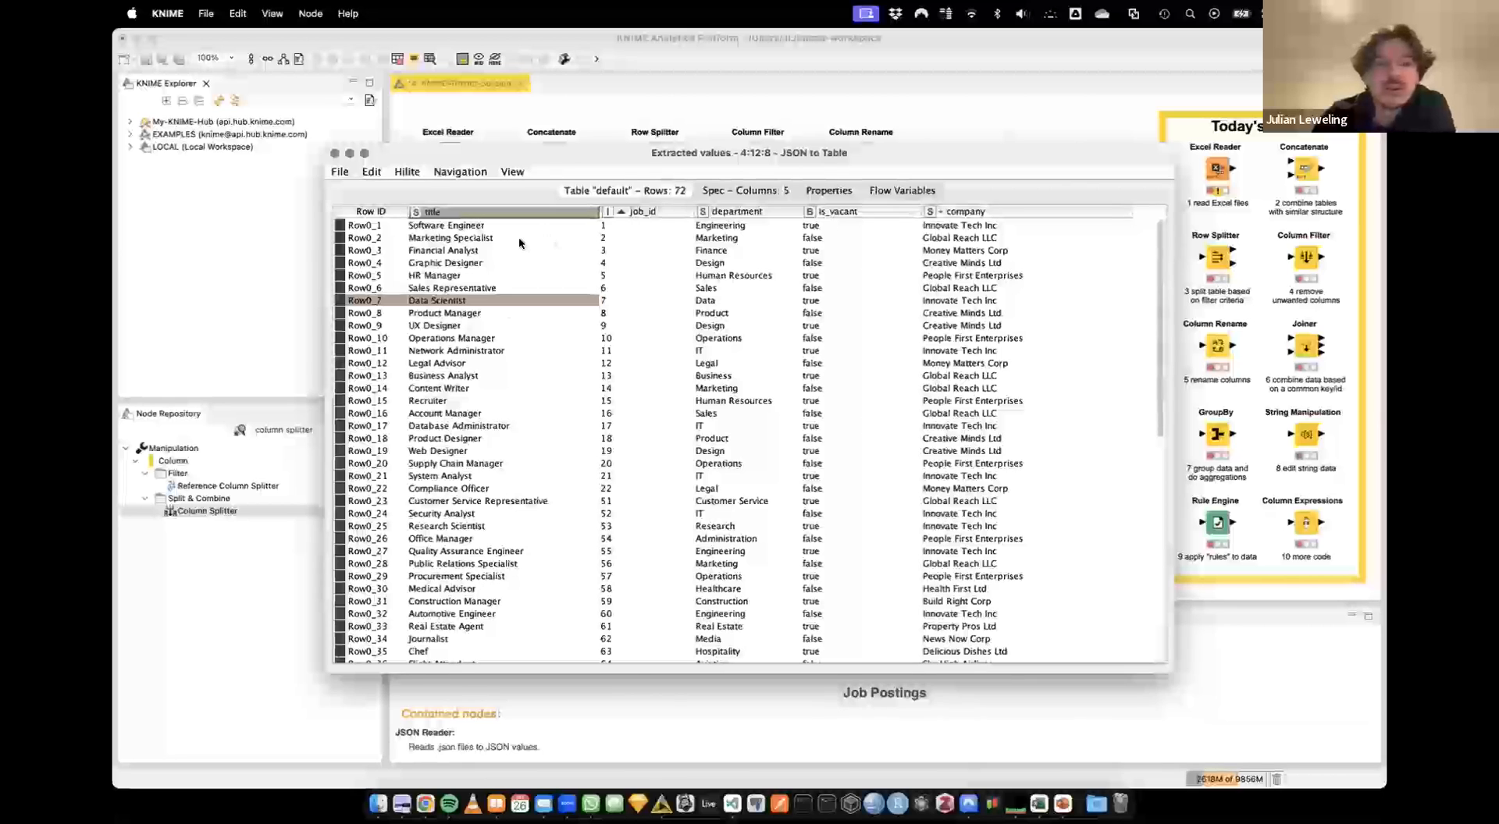
left_click_drag(519, 237, 510, 528)
left_click(640, 272)
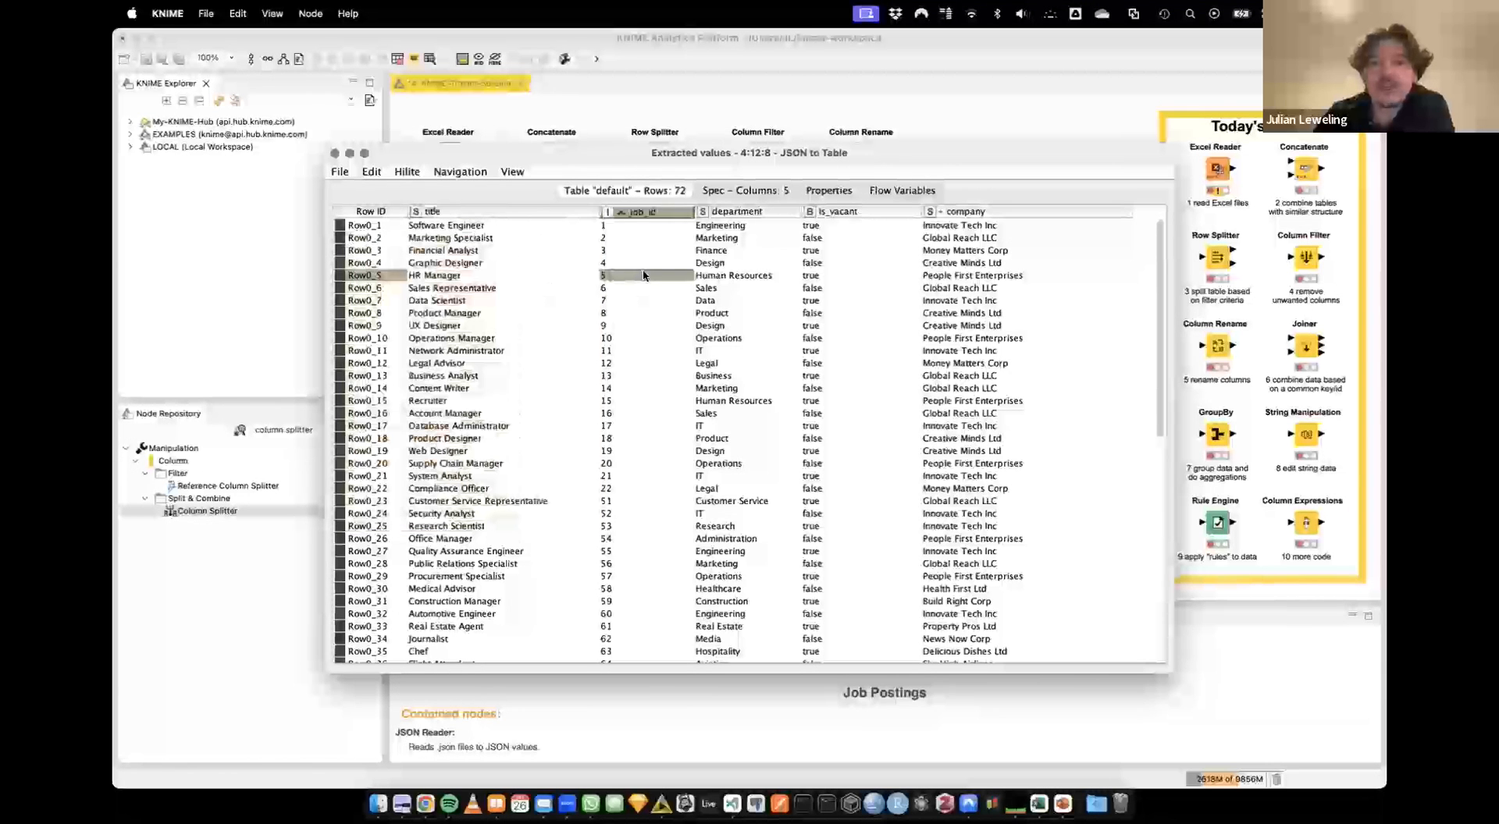
left_click(718, 255)
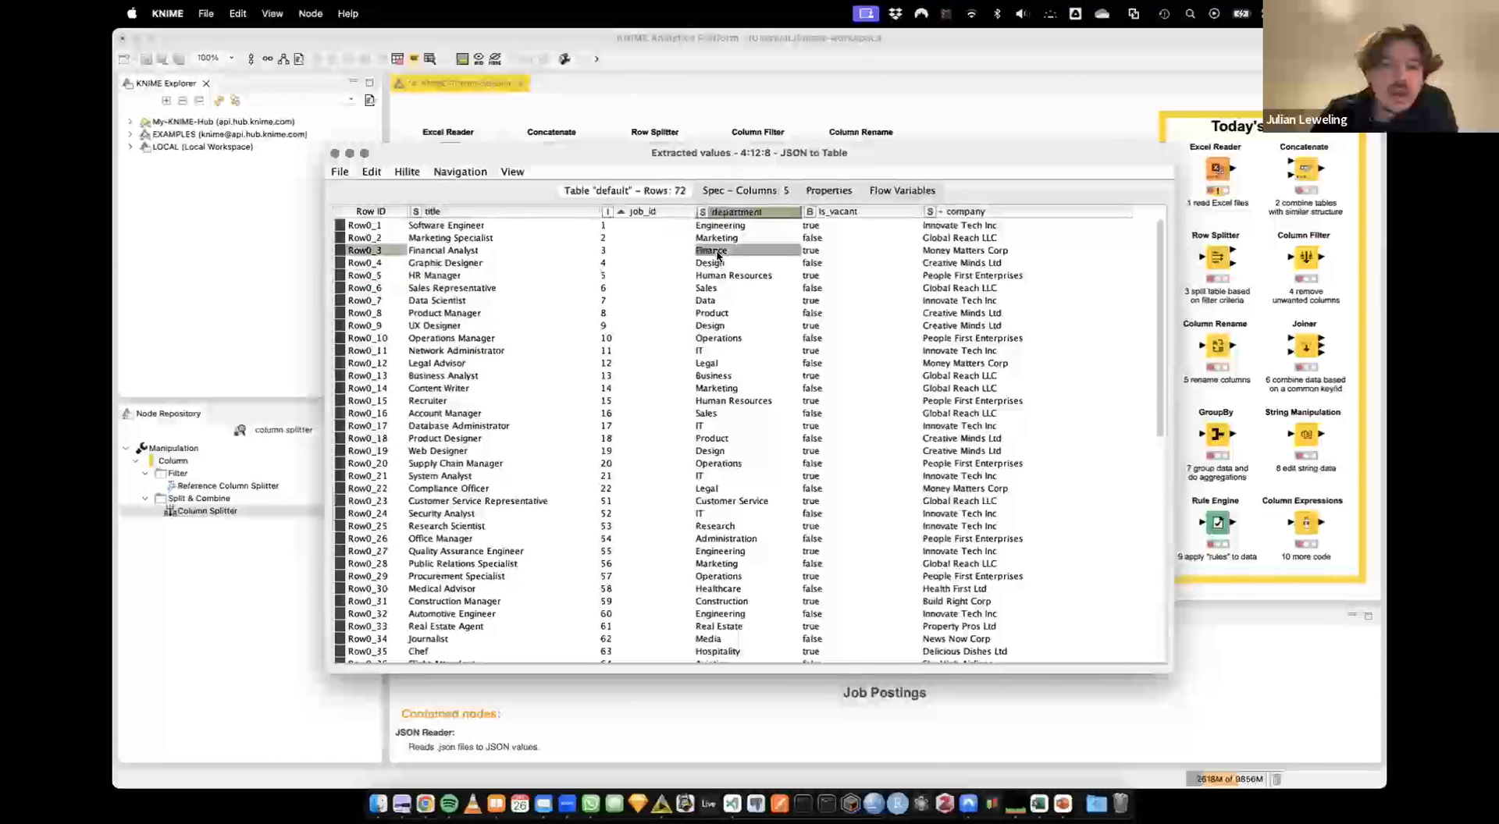
Sort the extracted values ascending by department, highlight the Design rows, and re-sort ascending by is_vacant
left_click(742, 213)
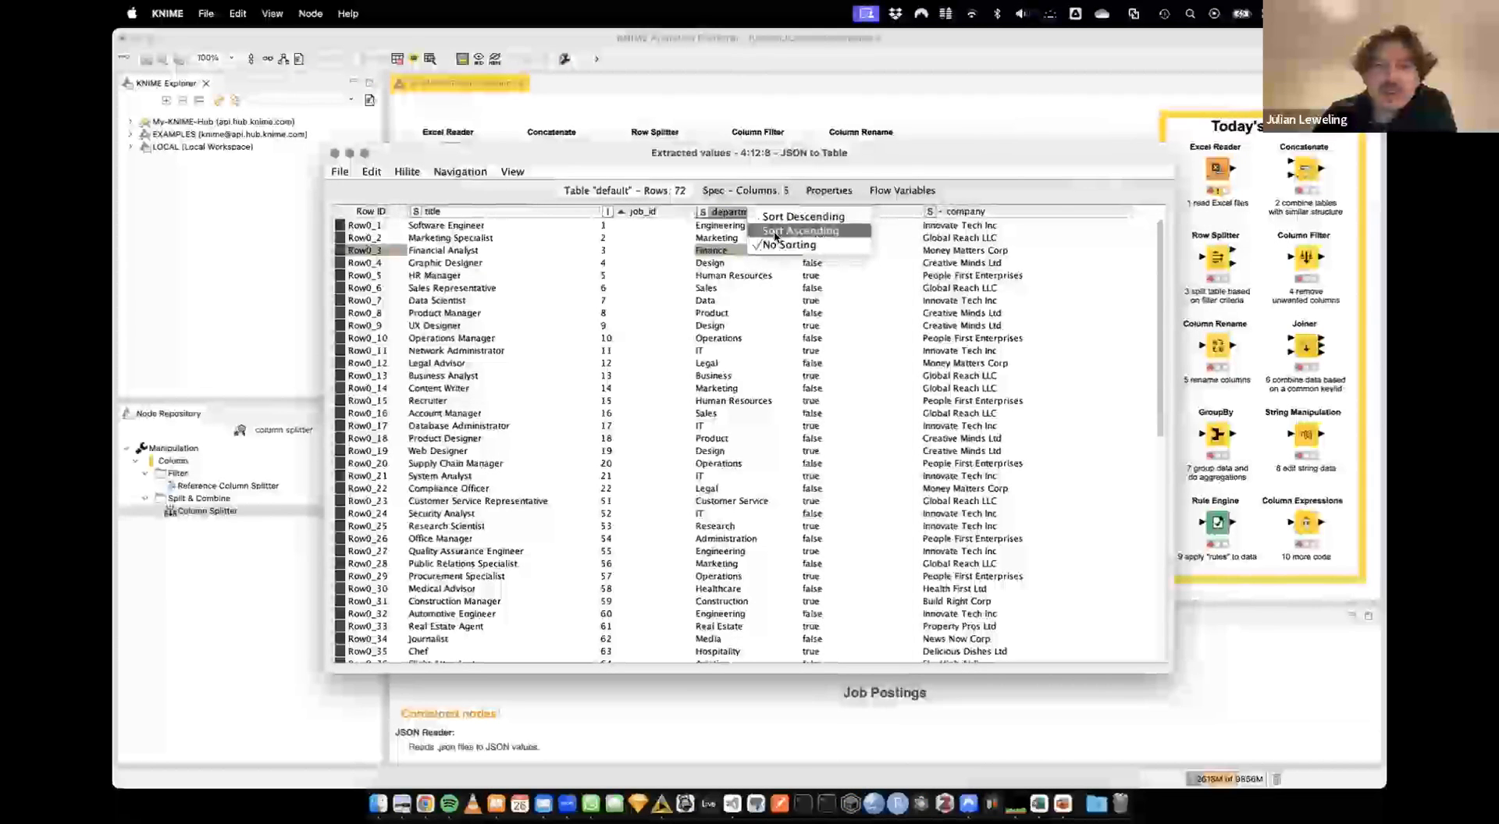
left_click(774, 231)
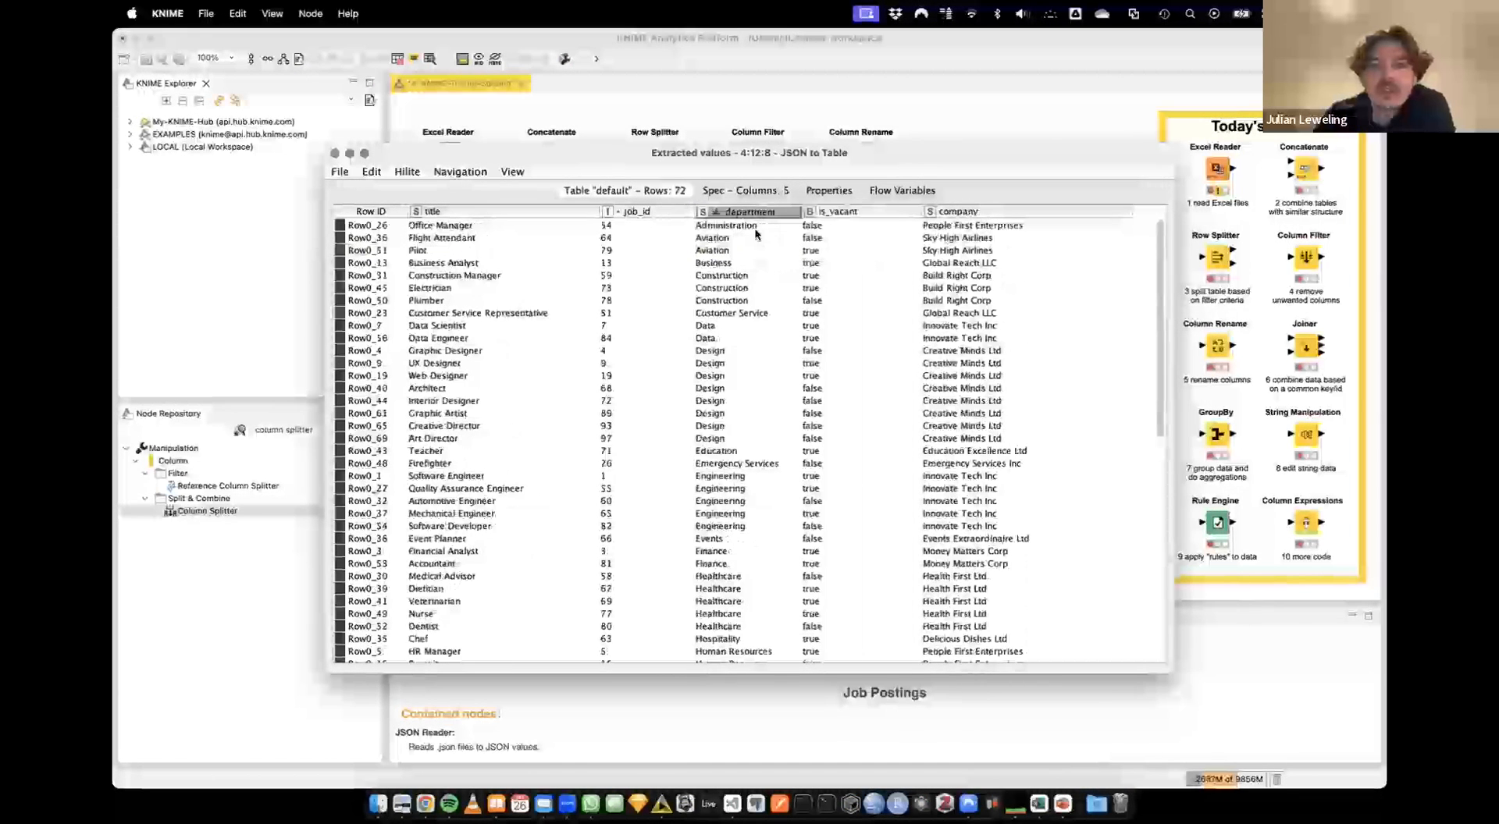
left_click_drag(726, 330, 729, 438)
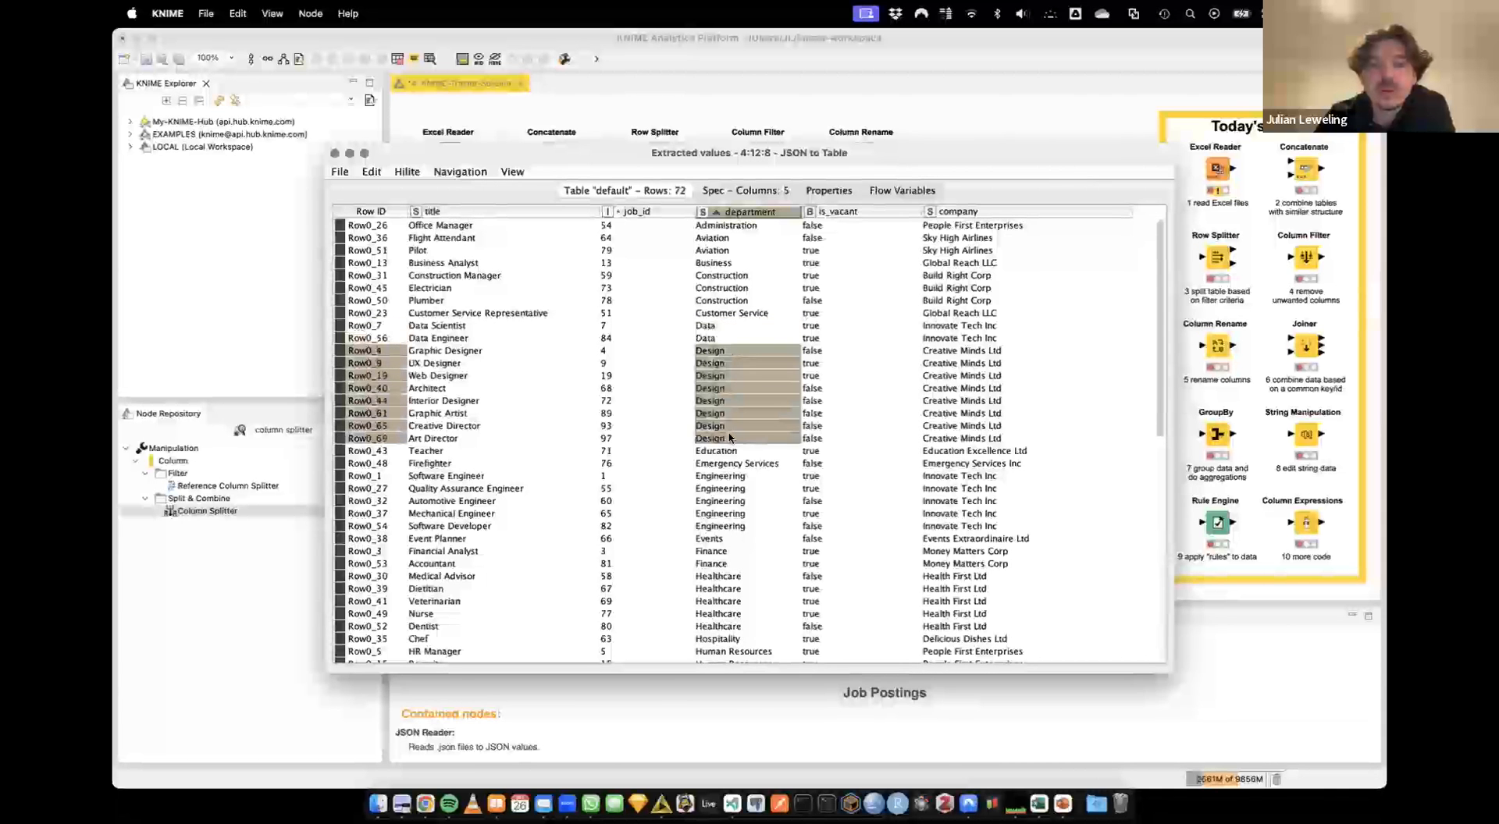
left_click(851, 211)
left_click(849, 238)
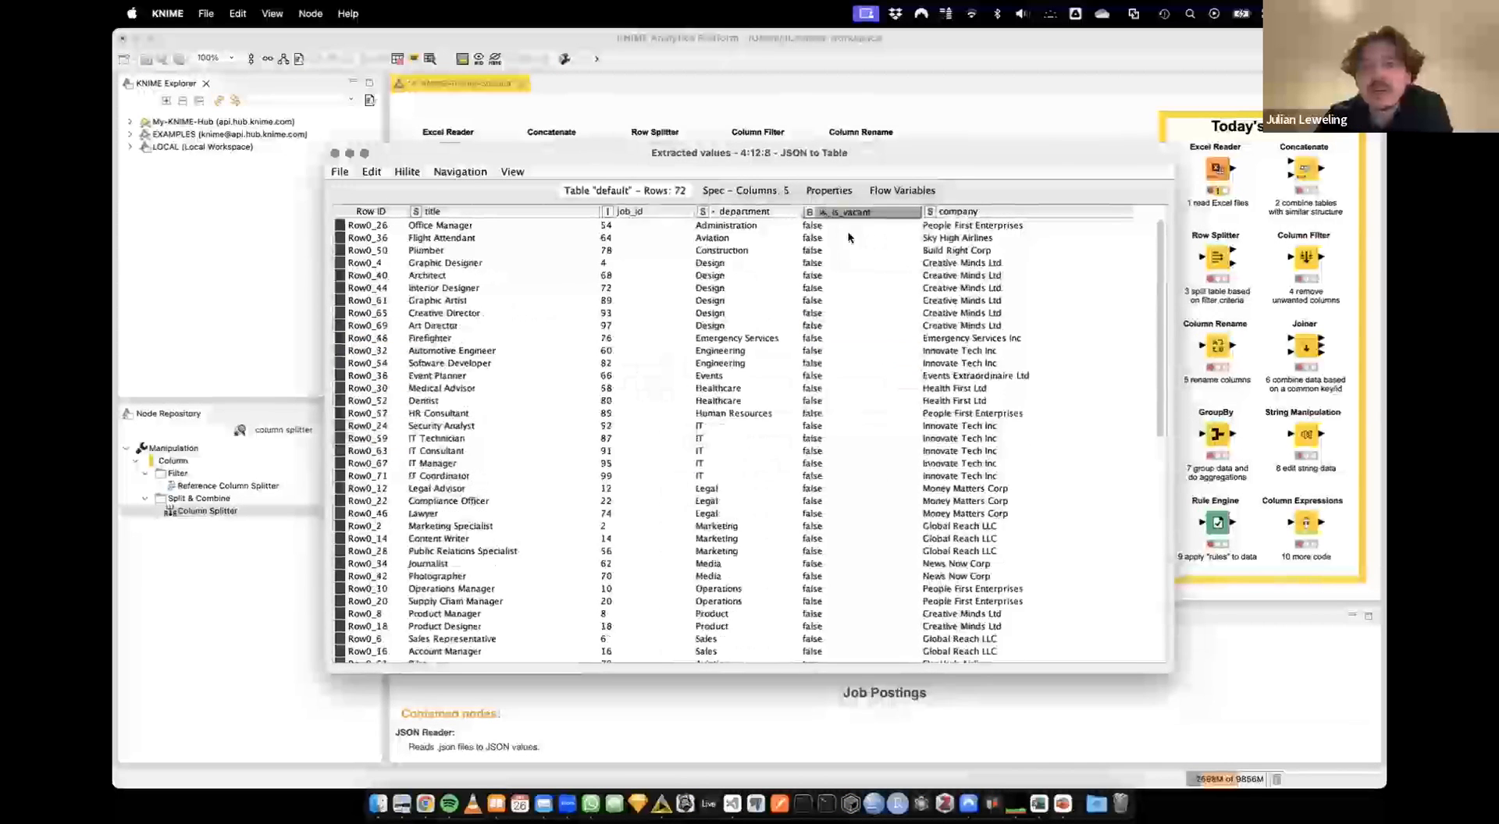
Sort the extracted values ascending by company and highlight the rows of Build Right Corp and Creative Minds Ltd
left_click(962, 212)
left_click(980, 237)
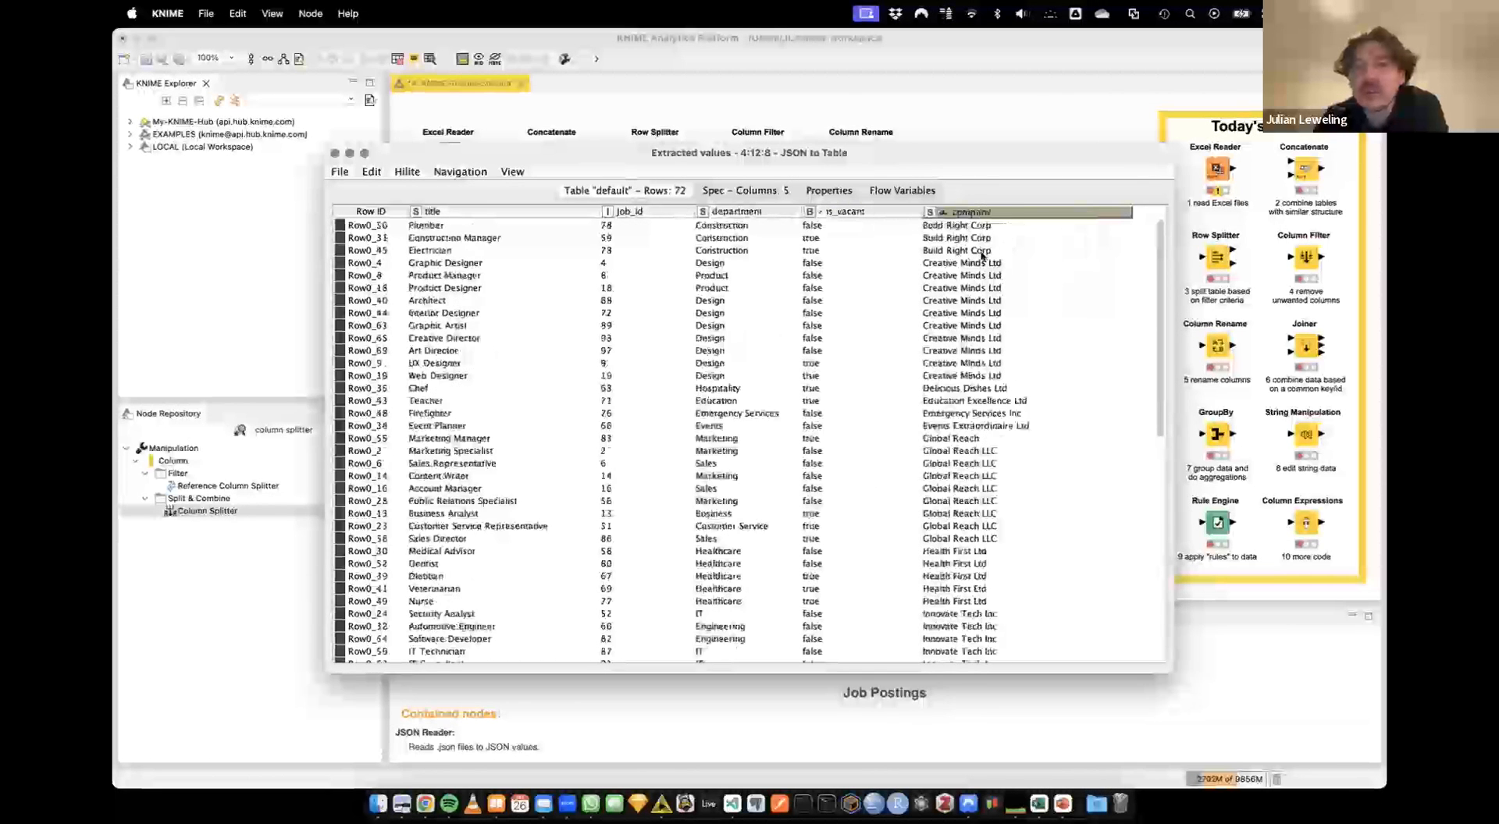
left_click_drag(962, 226, 964, 252)
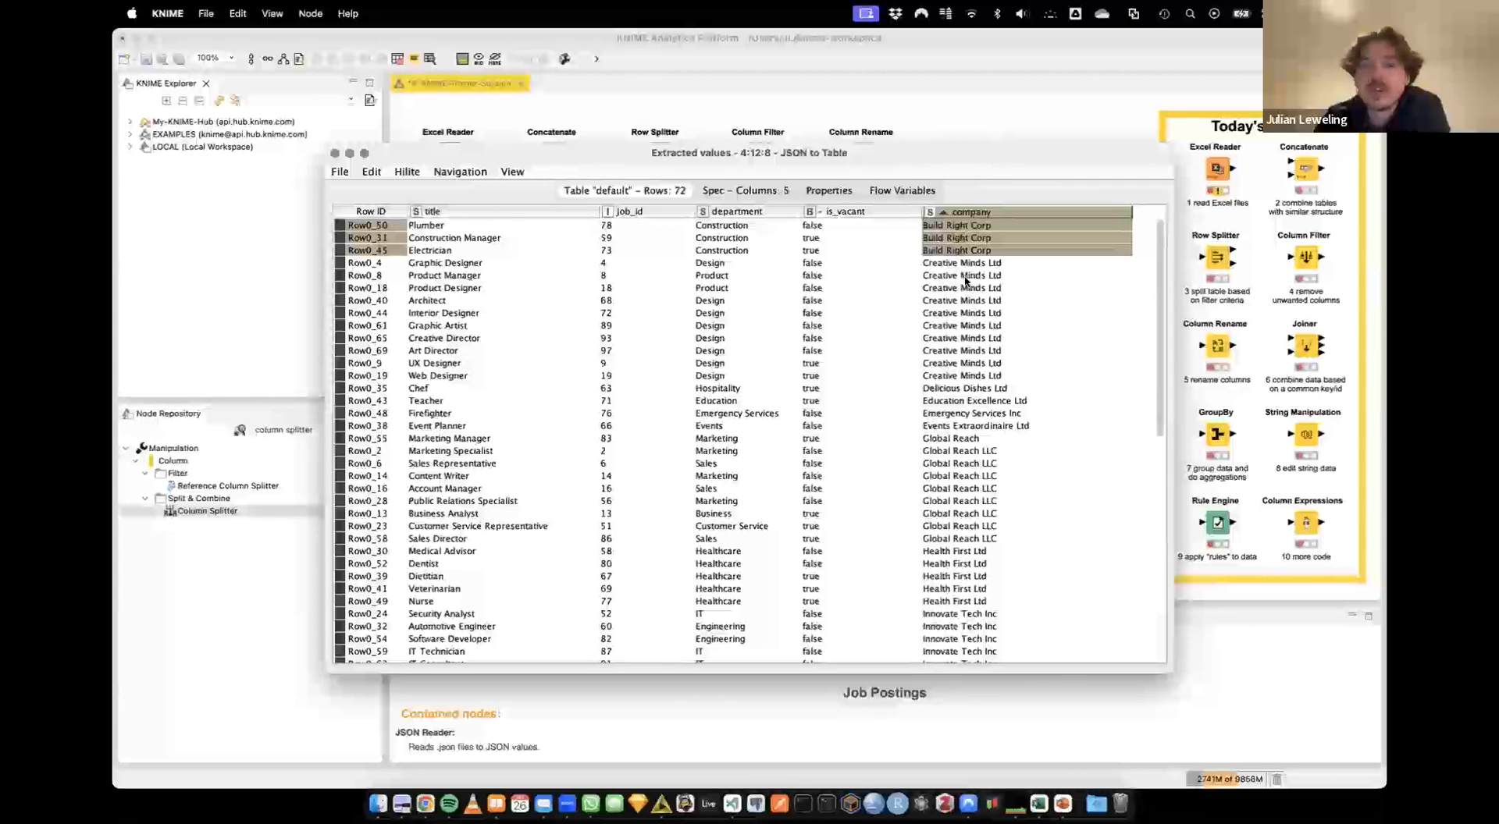
left_click(985, 265)
left_click(974, 325)
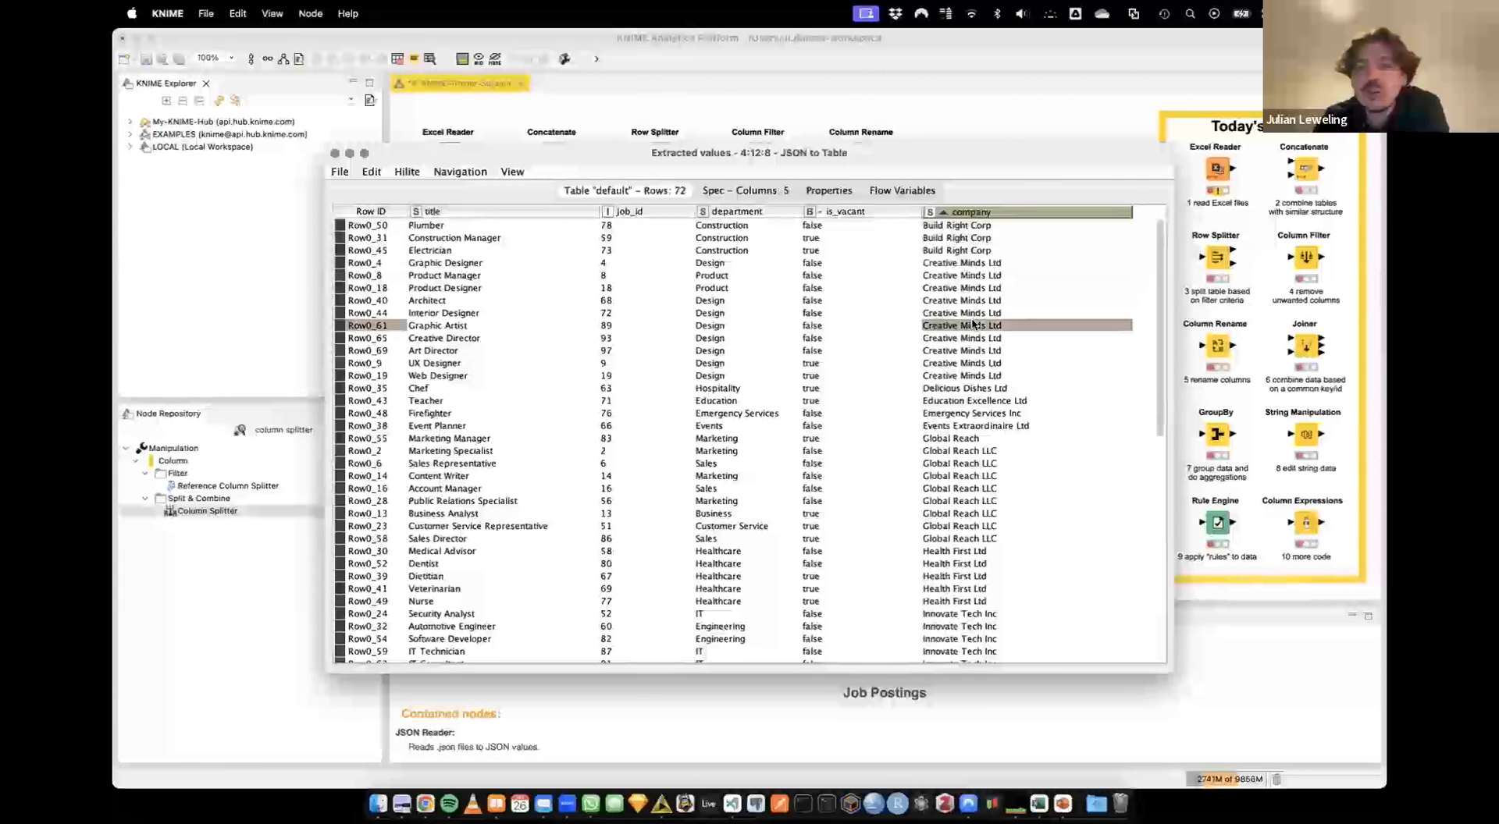
left_click(973, 387)
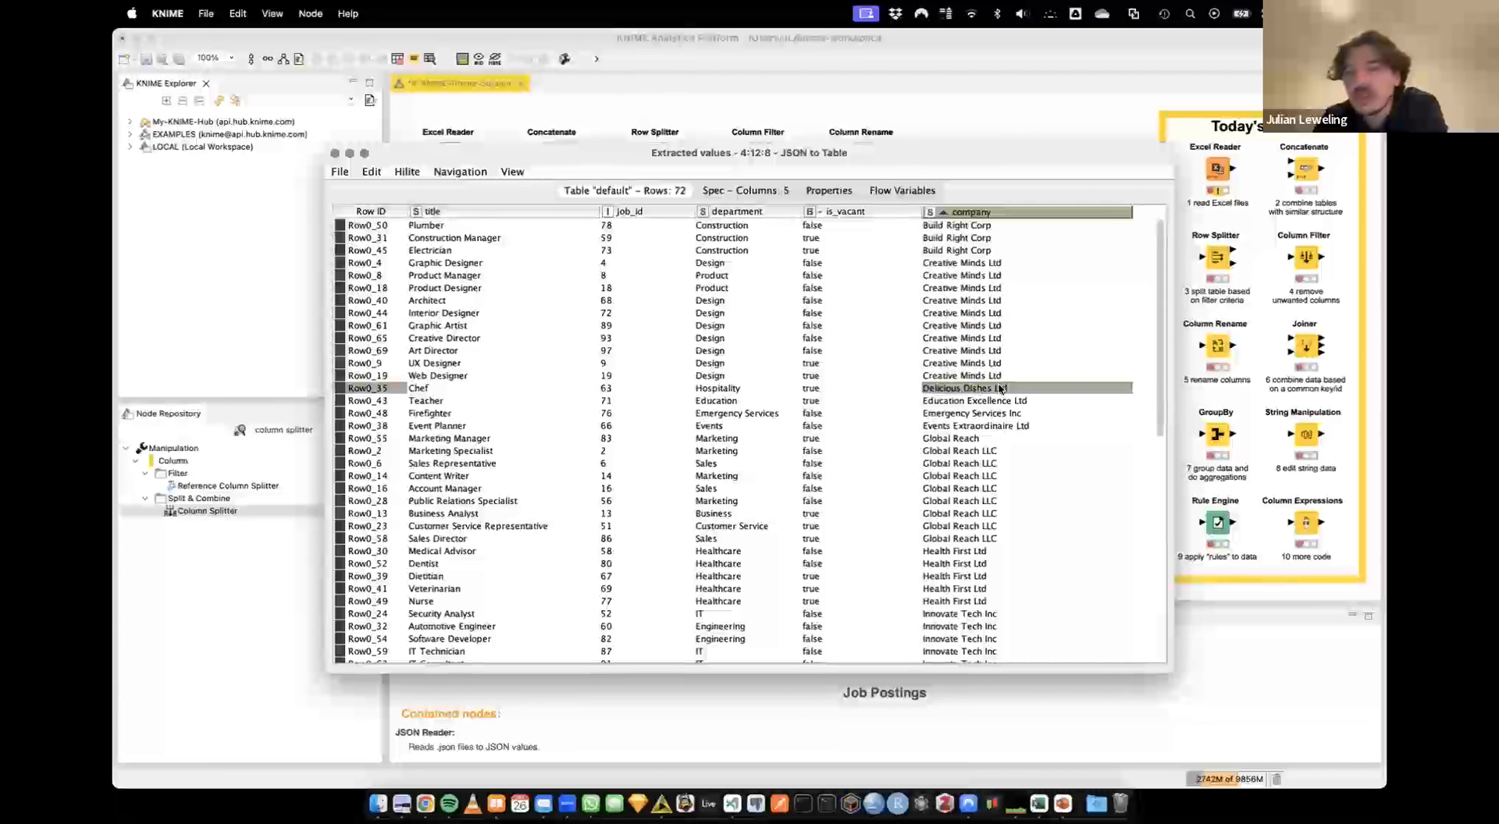
left_click_drag(985, 266, 972, 402)
Show the possible values of the company column and close the list after reviewing it
right_click(992, 215)
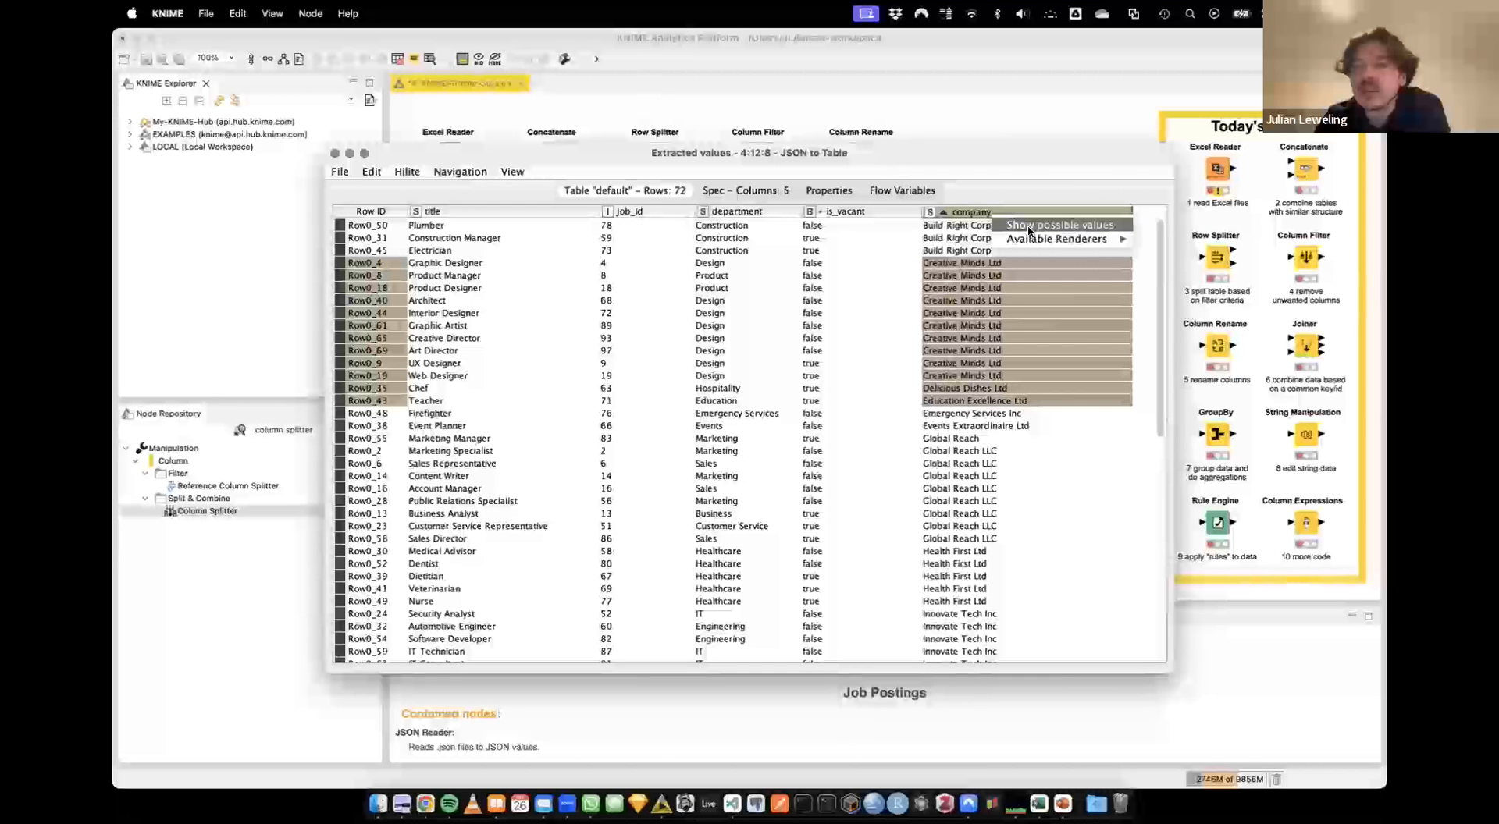
left_click(1027, 190)
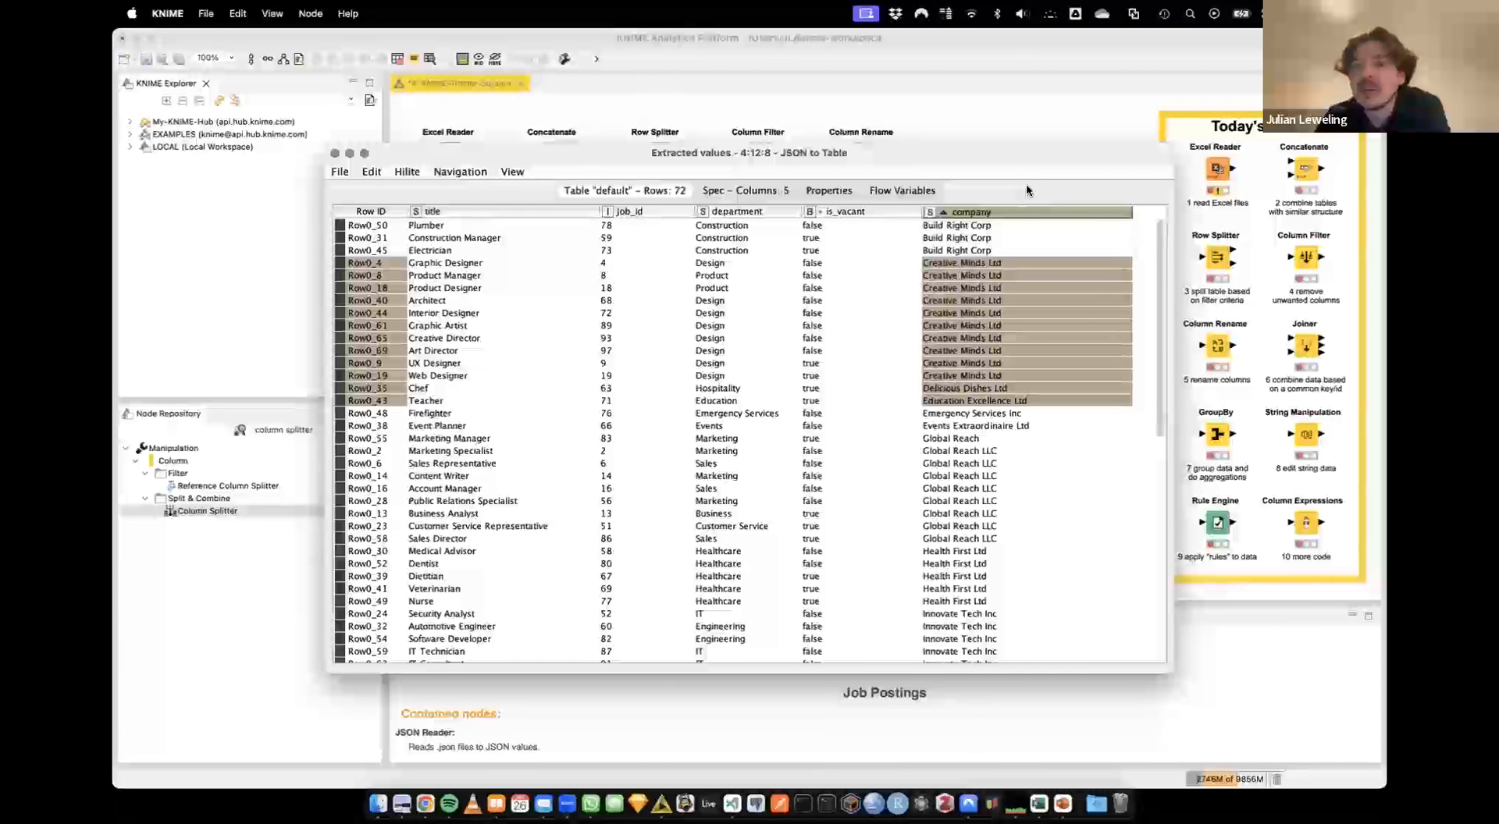
right_click(995, 212)
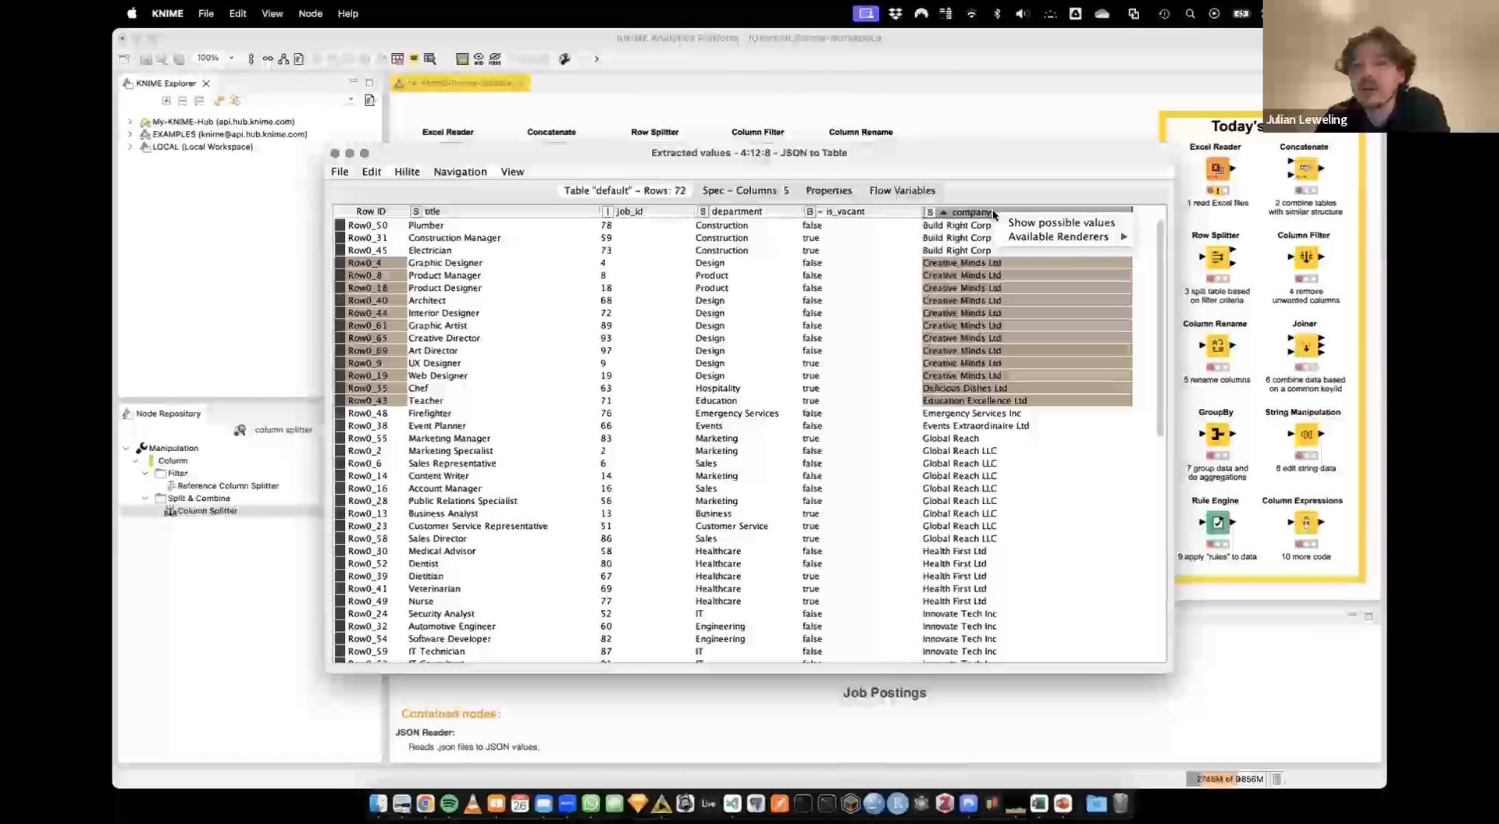
left_click(1032, 223)
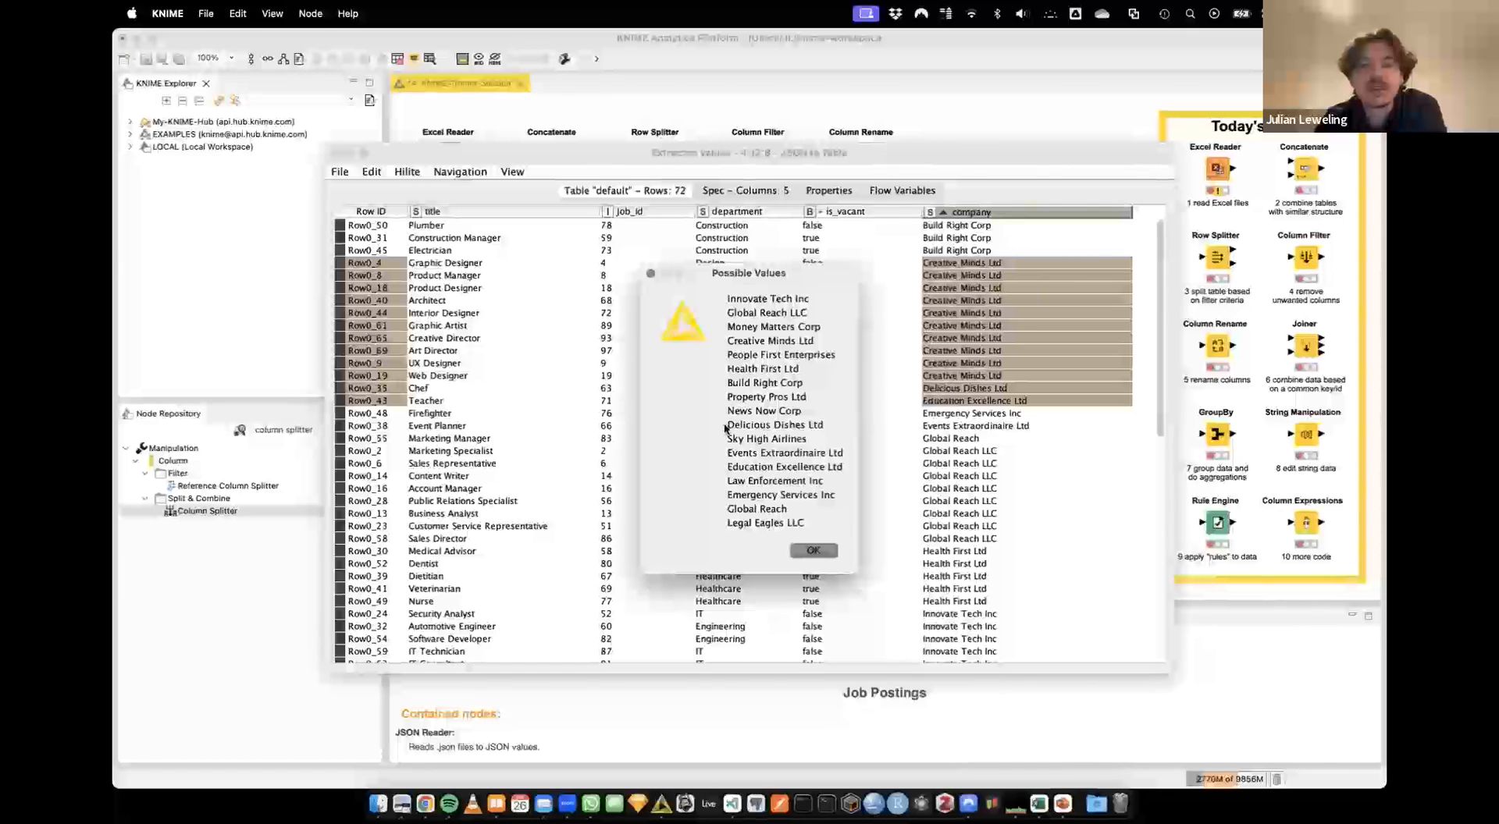
left_click(812, 551)
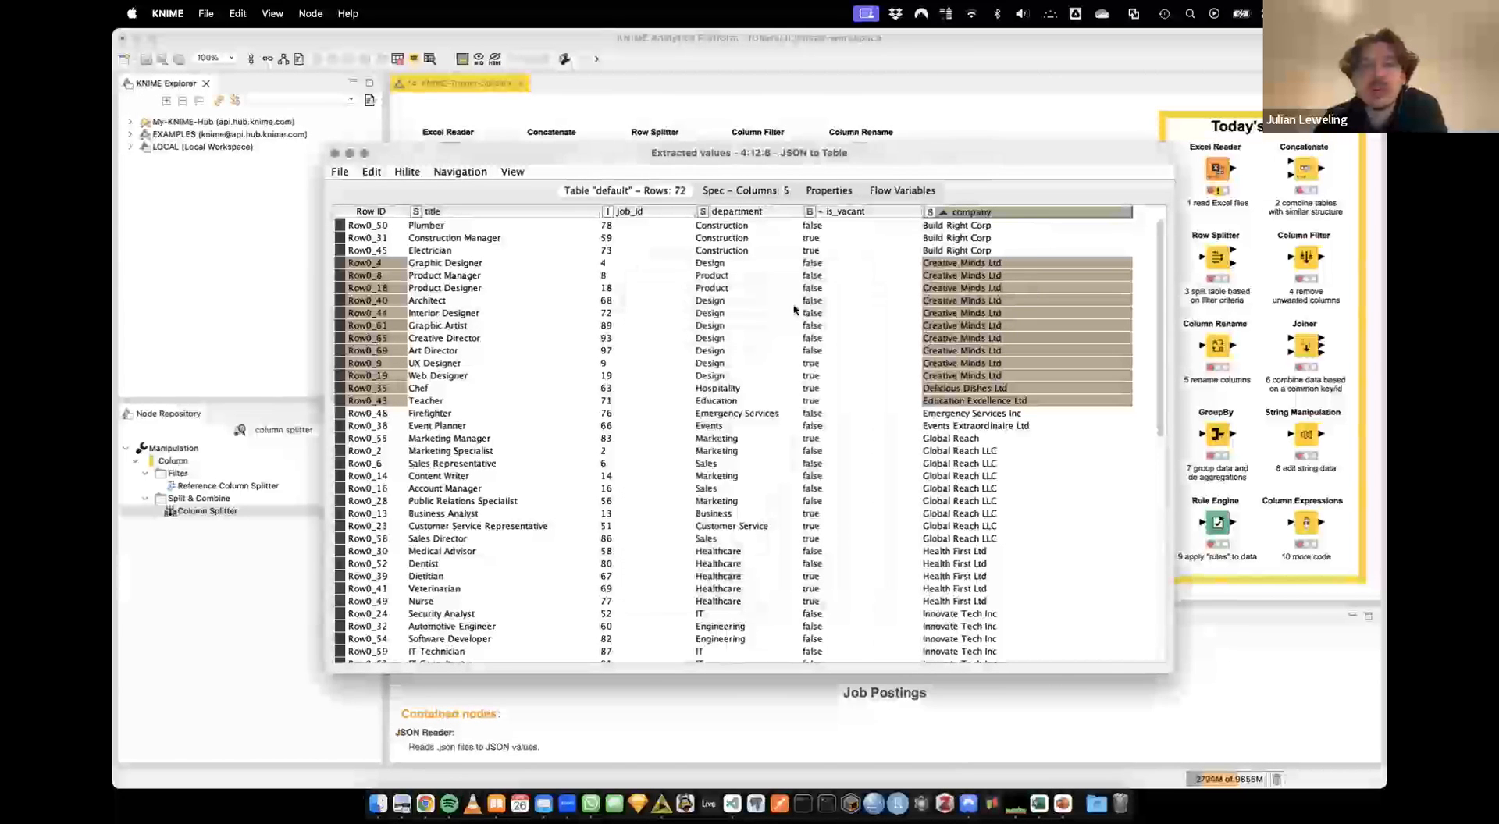
left_click(969, 278)
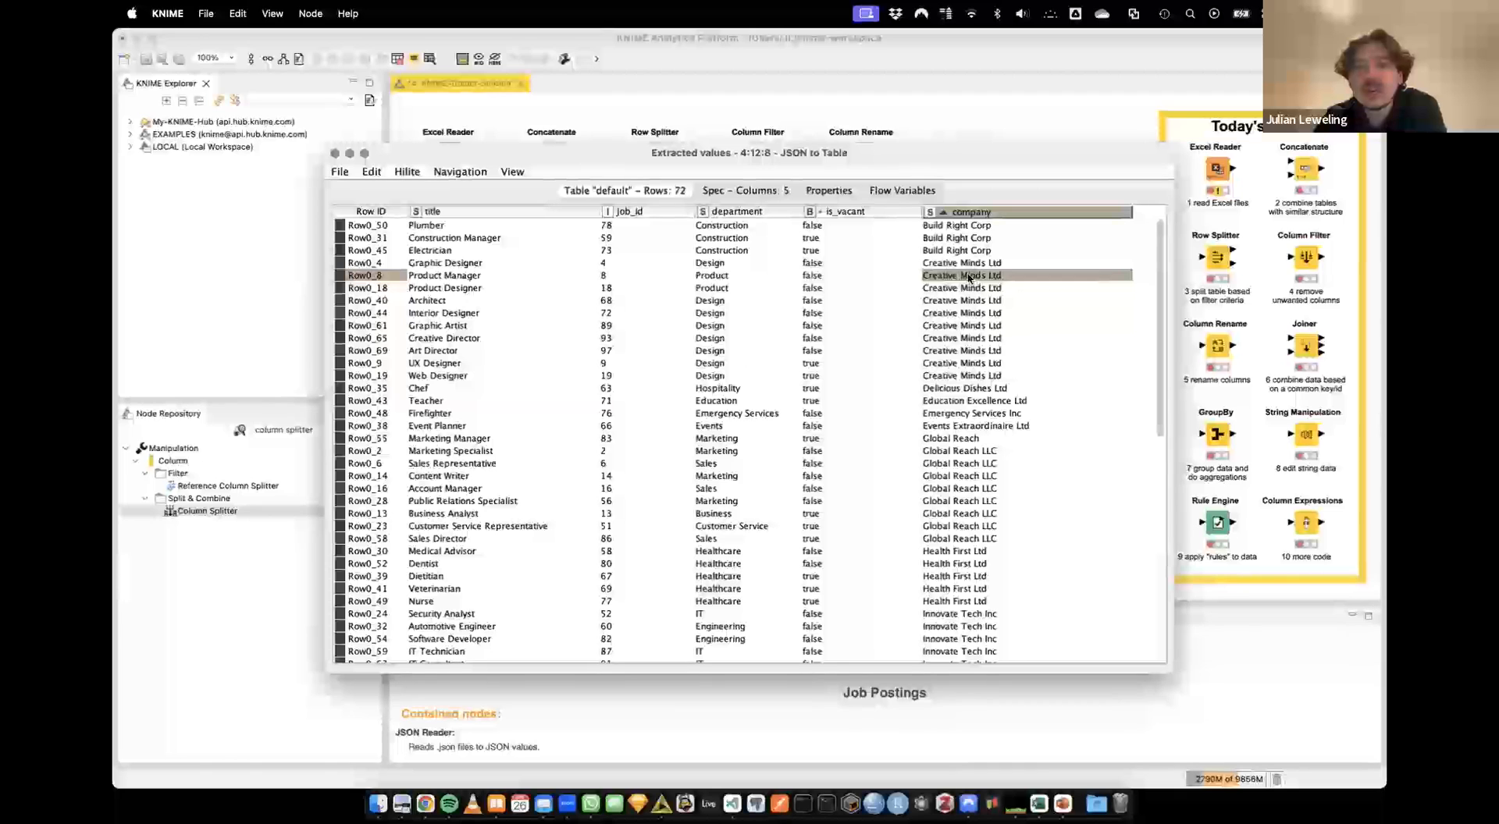
View the table's column specification and widen its Column Type and Value 0 columns
left_click(753, 193)
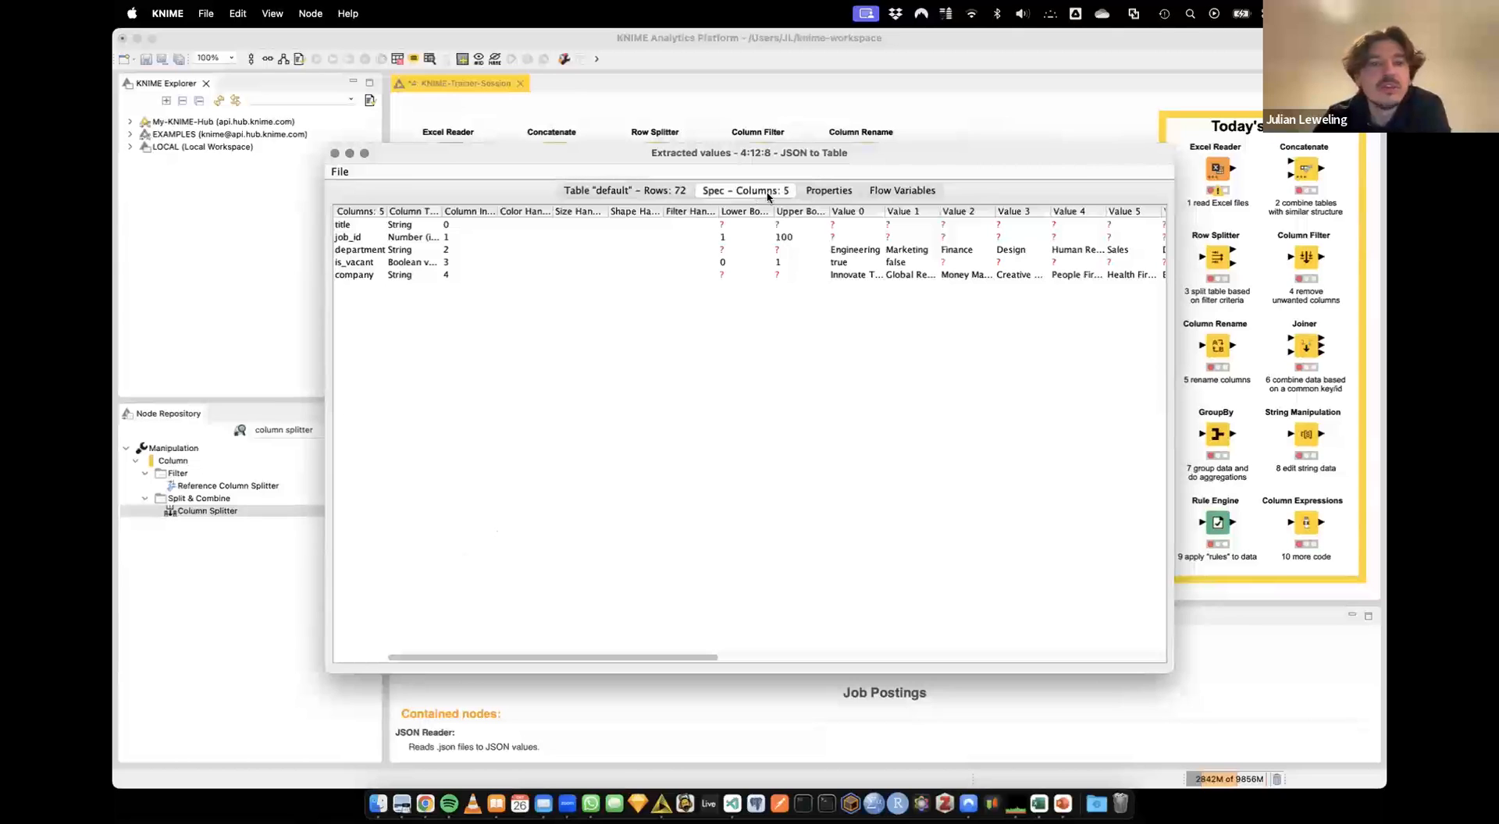
left_click_drag(389, 210, 534, 212)
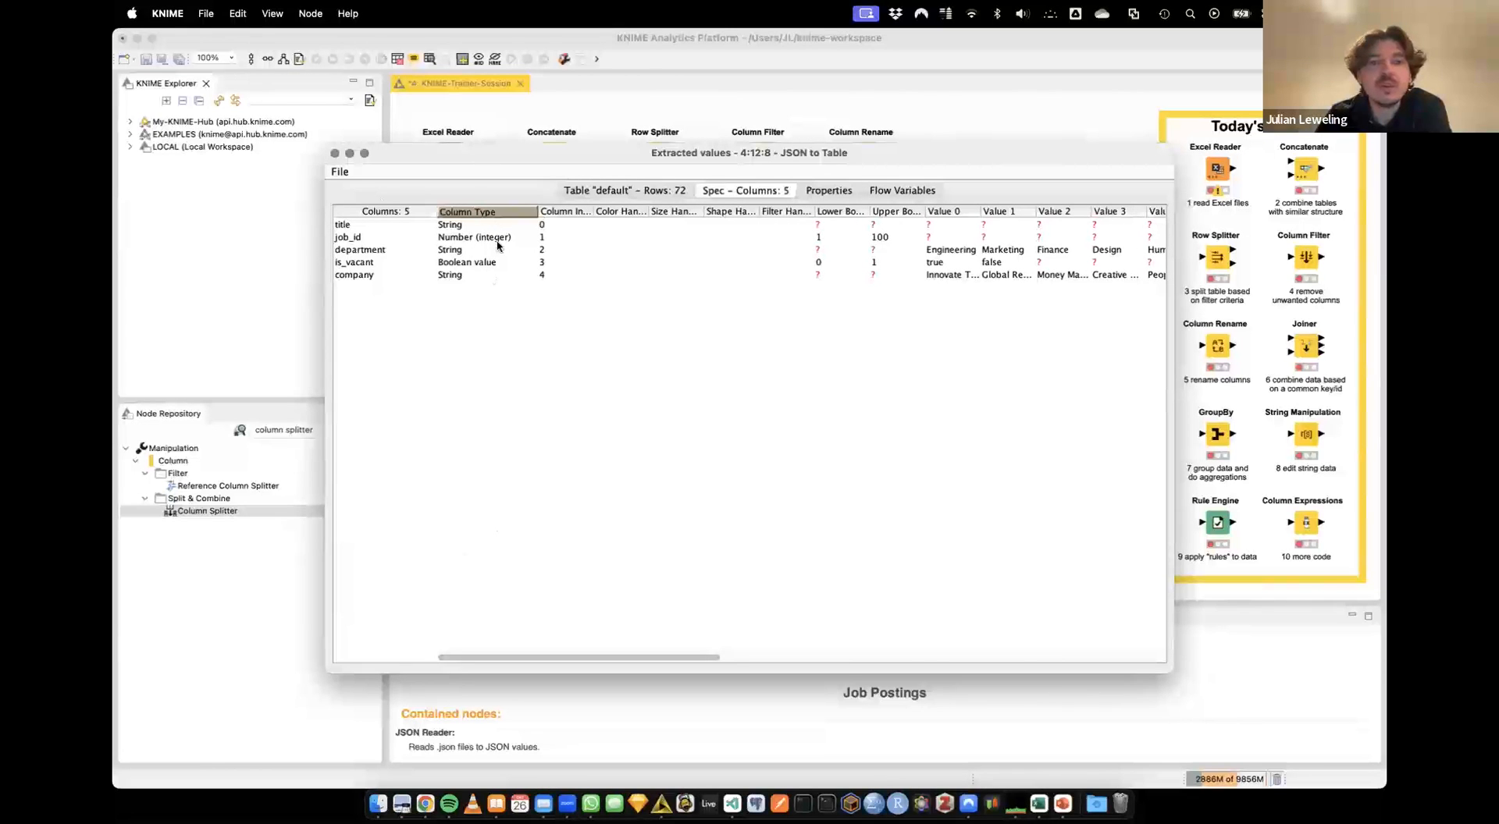
left_click_drag(980, 211, 1003, 209)
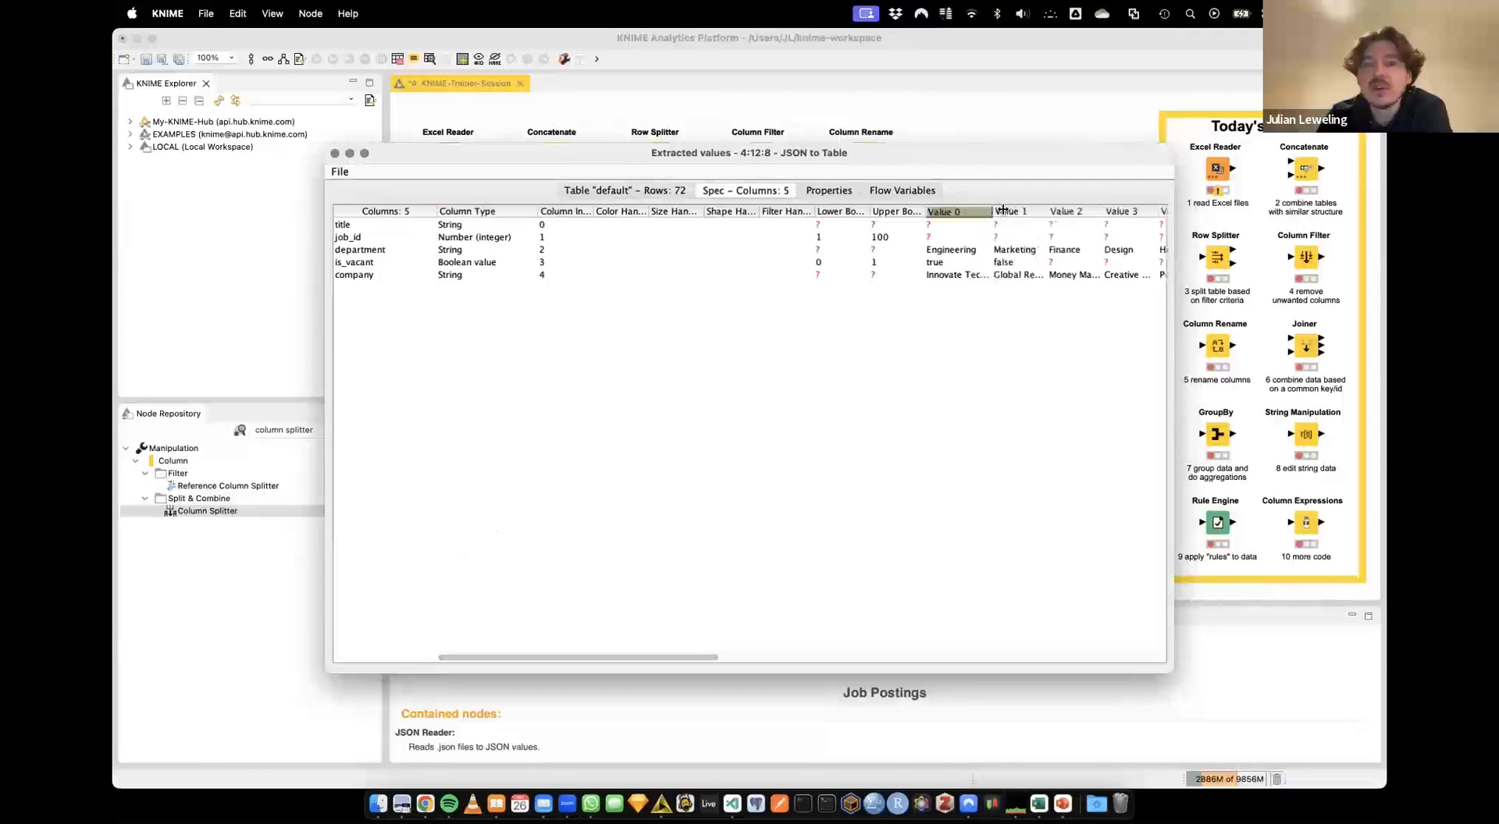
Browse all possible values listed for the department column in the specification and return to the table rows
left_click(987, 249)
key("Right")
key("Right")
key("Right")
key("Right")
key("Right")
key("Right")
key("Right")
key("Right")
key("Right")
key("Right")
key("Right")
key("Right")
key("Right")
key("Right")
key("Right")
key("Right")
key("Right")
key("Right")
key("Right")
key("Right")
key("Right")
key("Right")
key("Right")
key("Left")
key("Left")
key("Left")
key("Left")
key("Left")
key("Left")
key("Left")
key("Left")
key("Left")
key("Left")
key("Left")
key("Left")
key("Left")
key("Left")
key("Left")
key("Left")
key("Left")
key("Left")
key("Left")
key("Left")
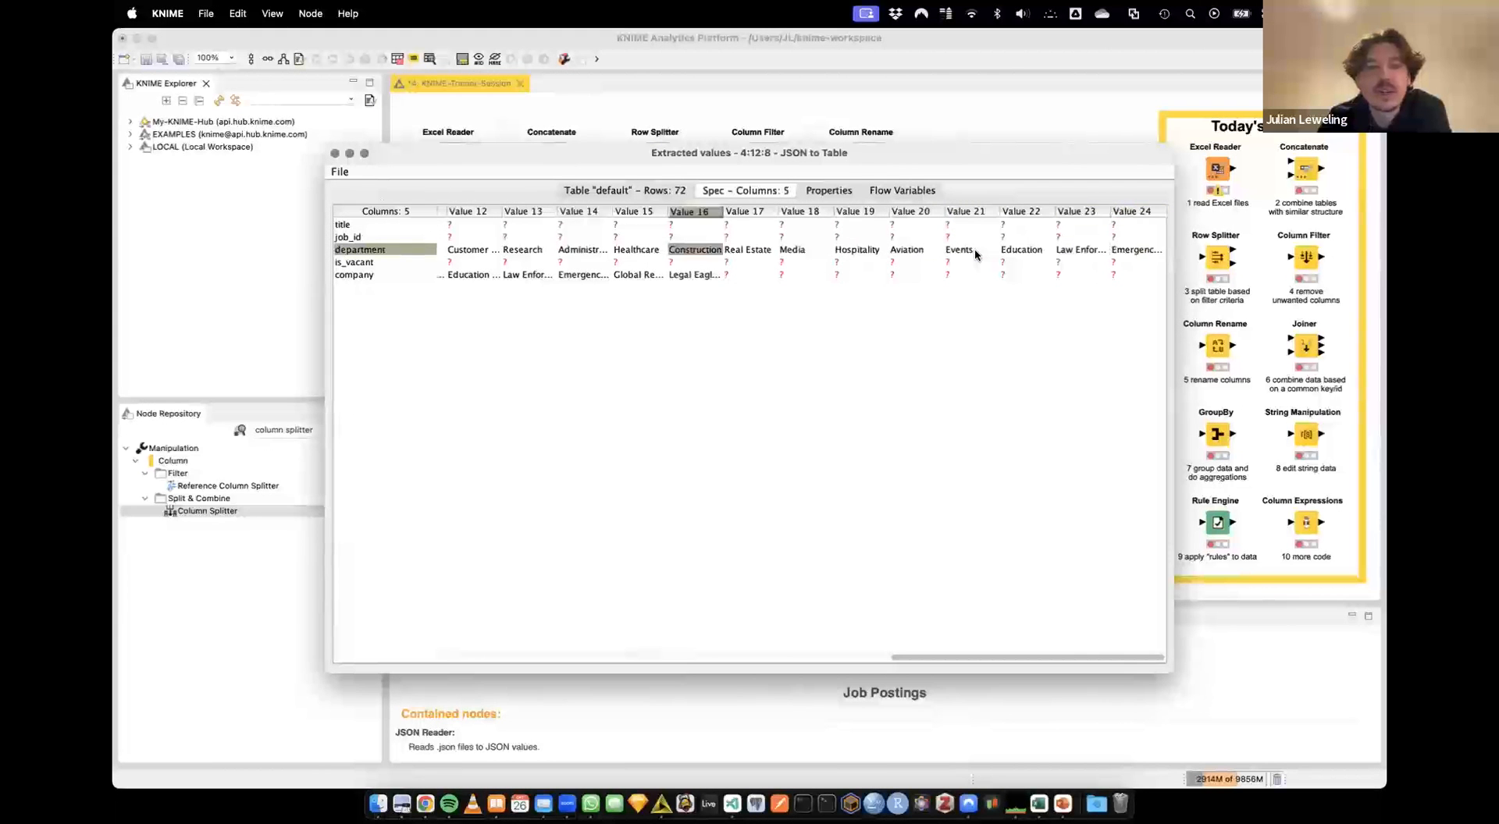
key("Left")
key("Left")
key("Left")
key("Left")
key("Left")
key("Left")
key("Left")
key("Left")
key("Left")
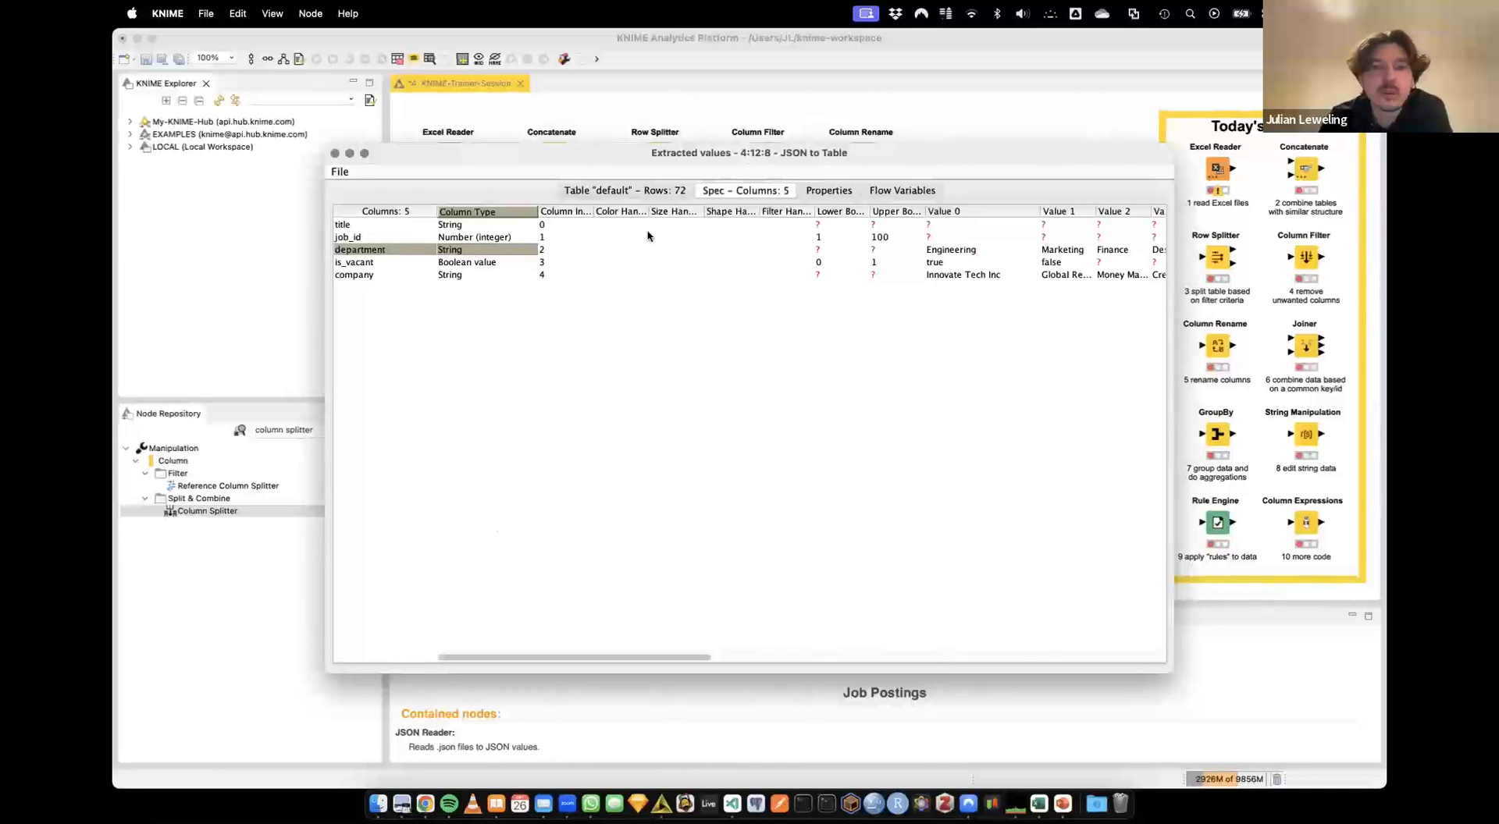
left_click(633, 192)
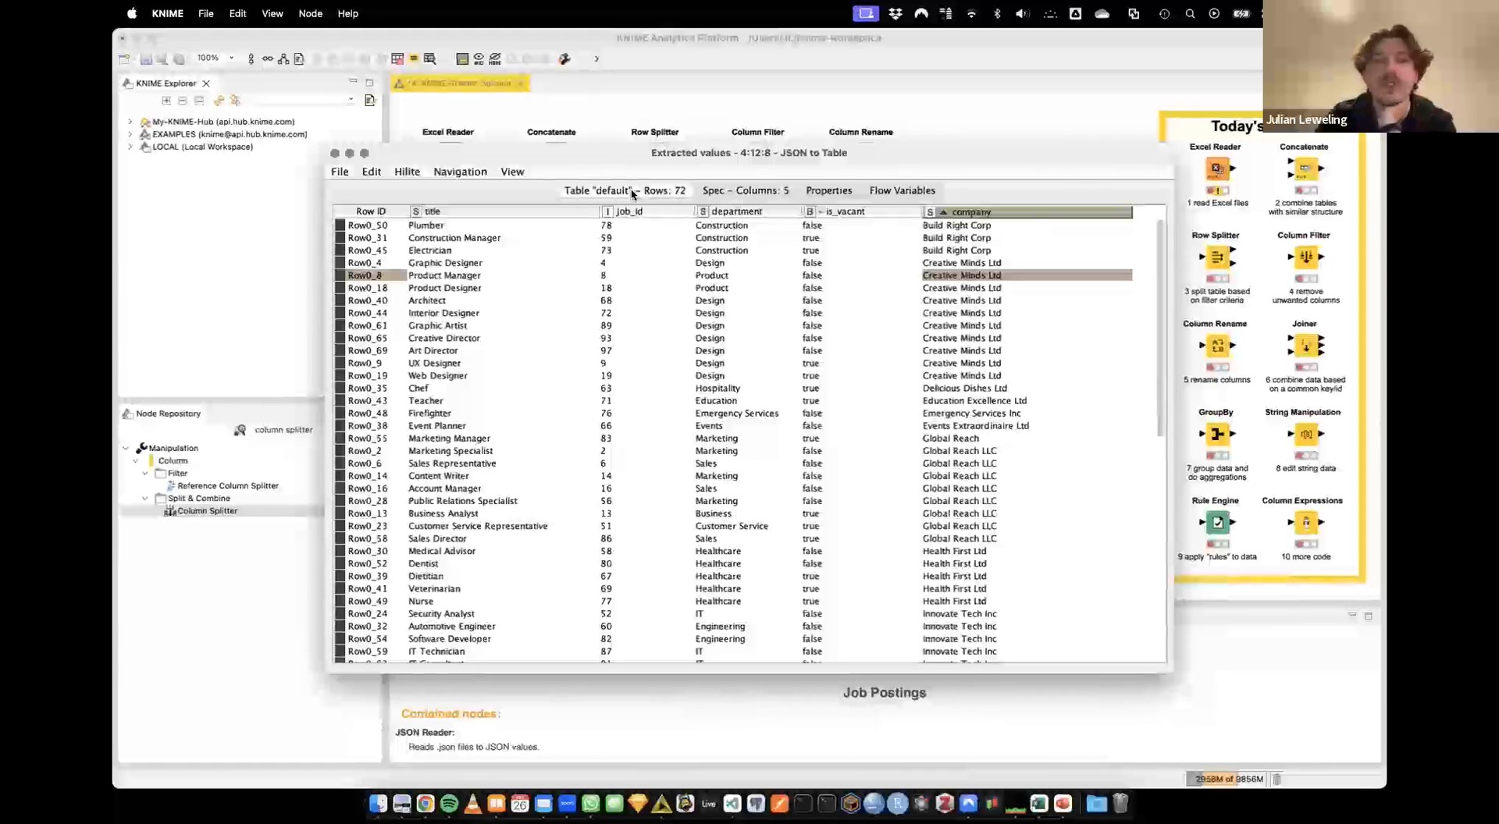
Highlight the Design department cells and the first is_vacant cell beside them, and close the extracted values table
left_click_drag(714, 300, 708, 381)
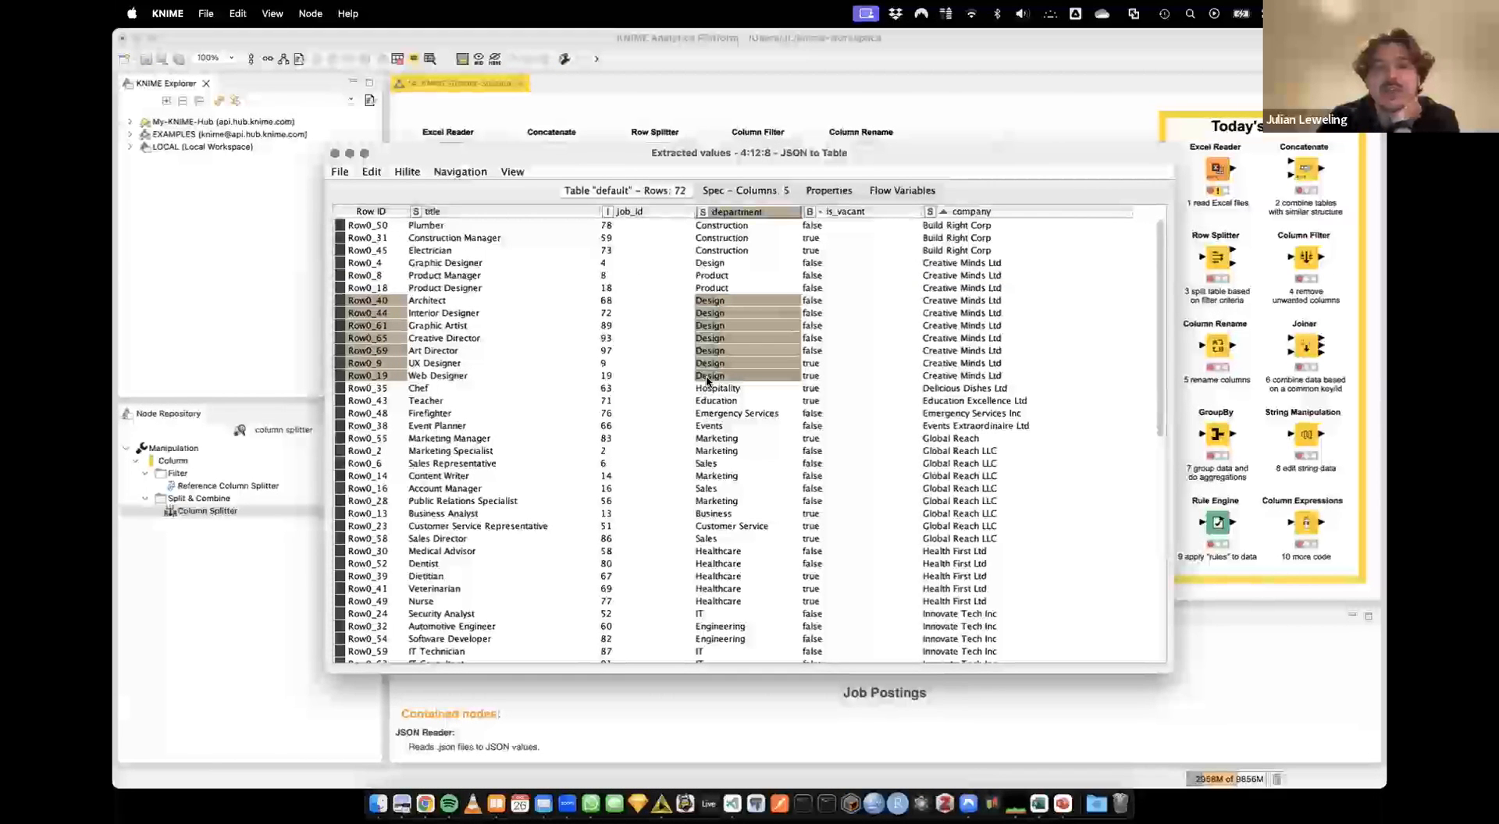
left_click(832, 303)
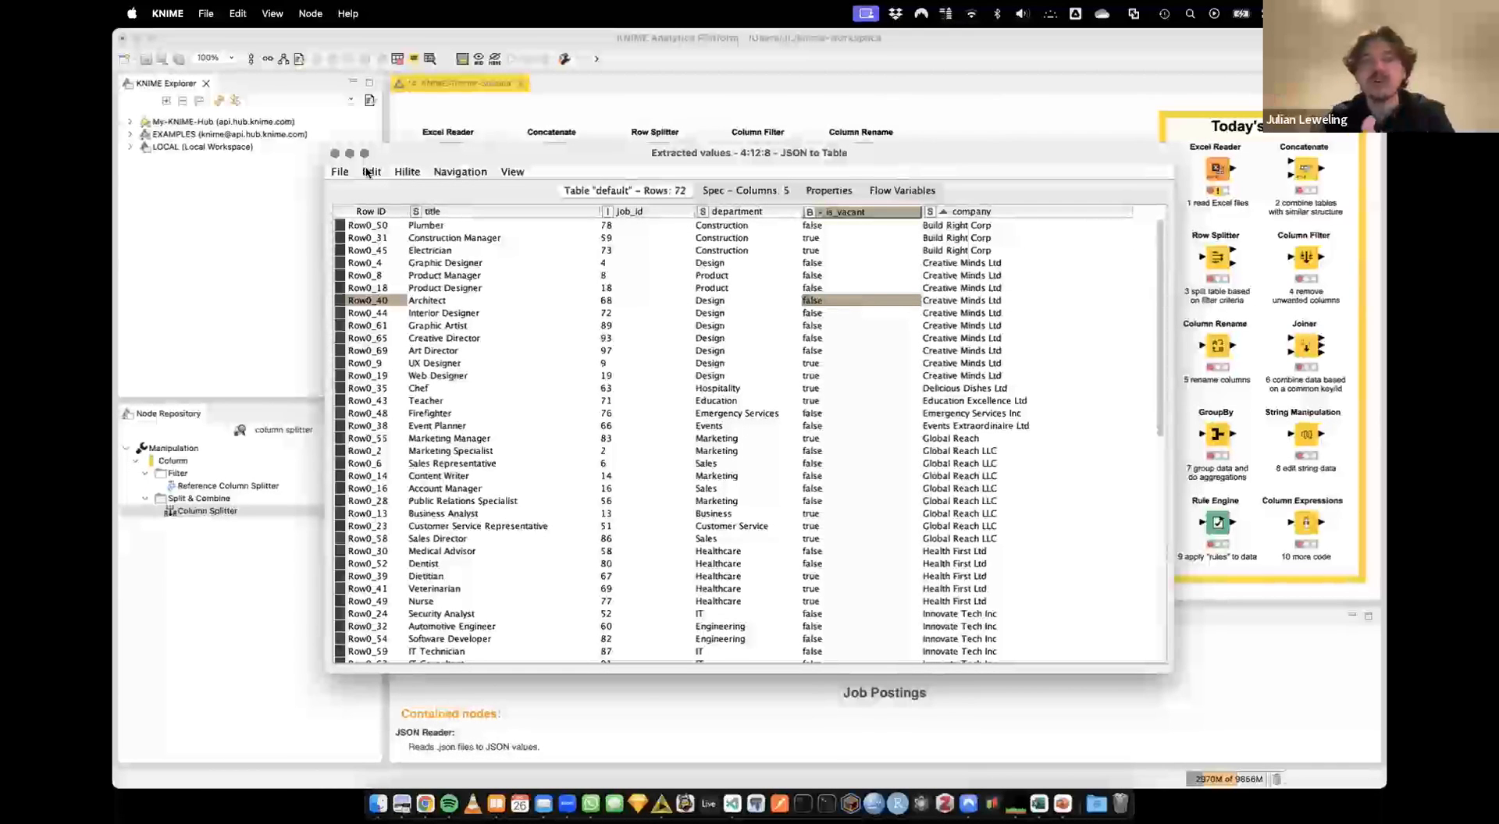
left_click(335, 153)
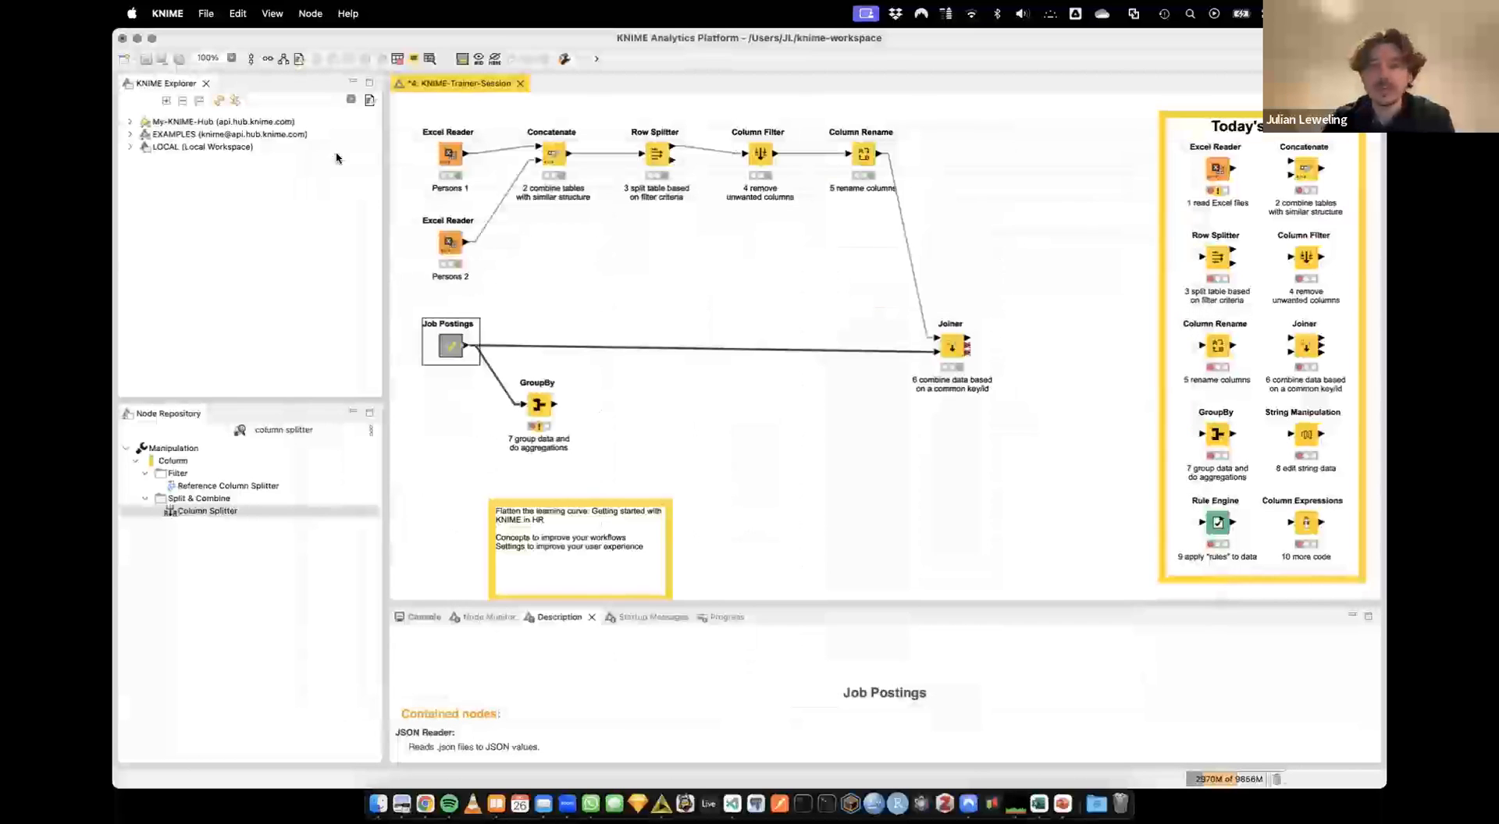
Open the GroupBy node's configuration and set is_vacant as its group column
double_click(538, 405)
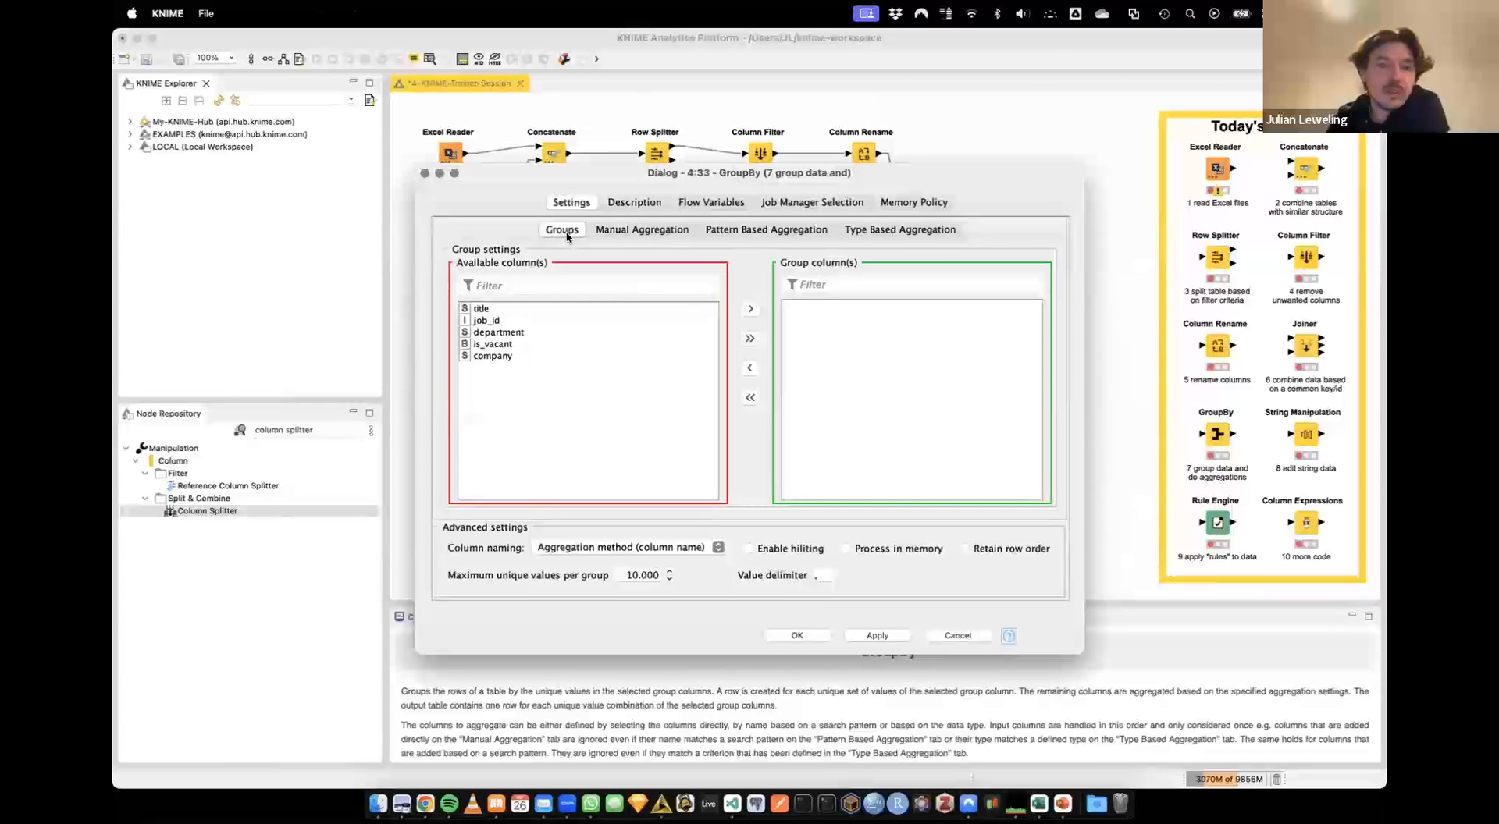
left_click(656, 231)
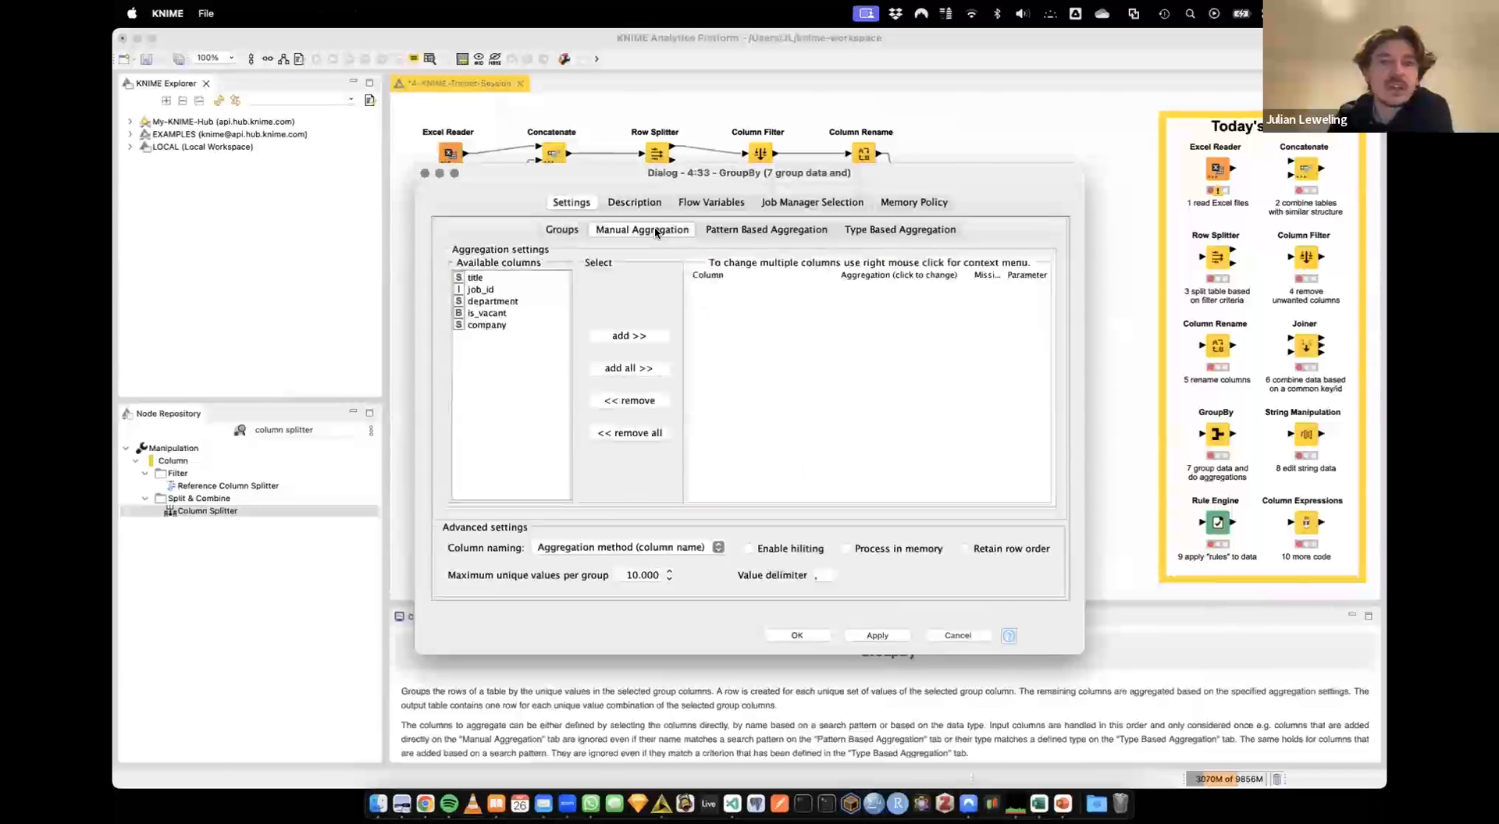
left_click(566, 231)
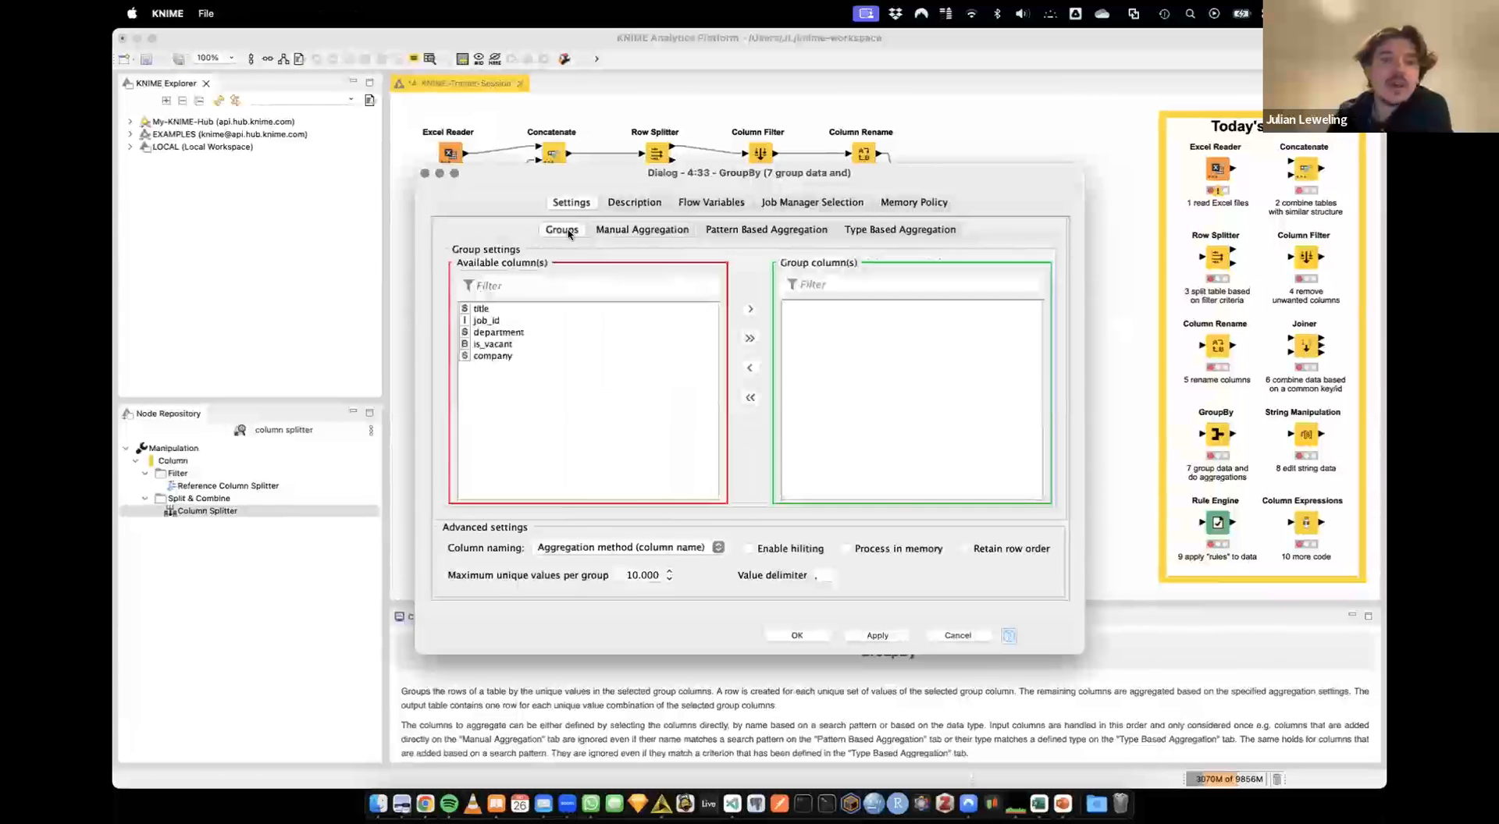
double_click(493, 348)
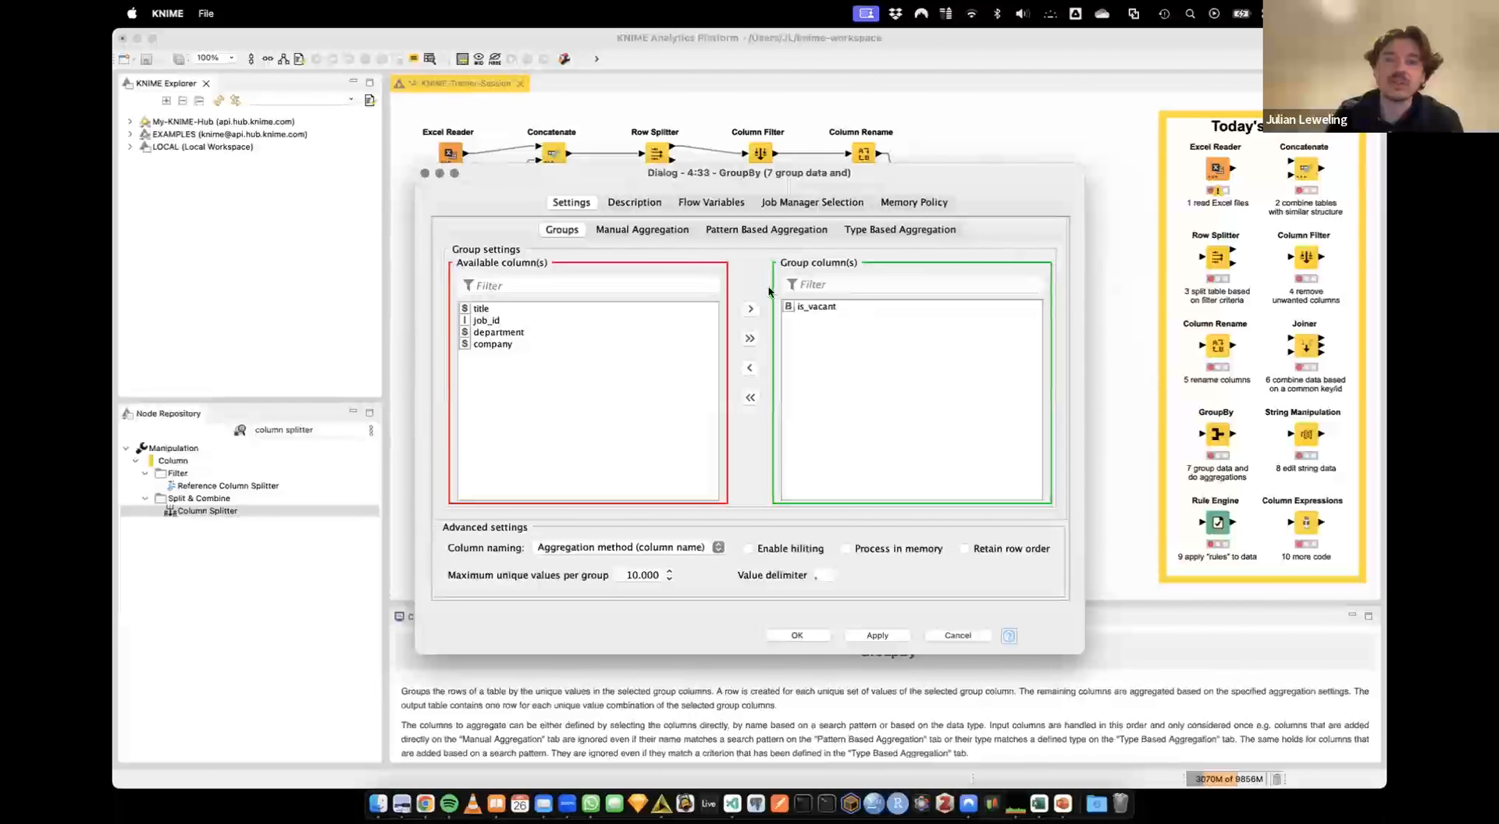
Add job_id as a manual aggregation column with the Count method and confirm the GroupBy settings
left_click(660, 232)
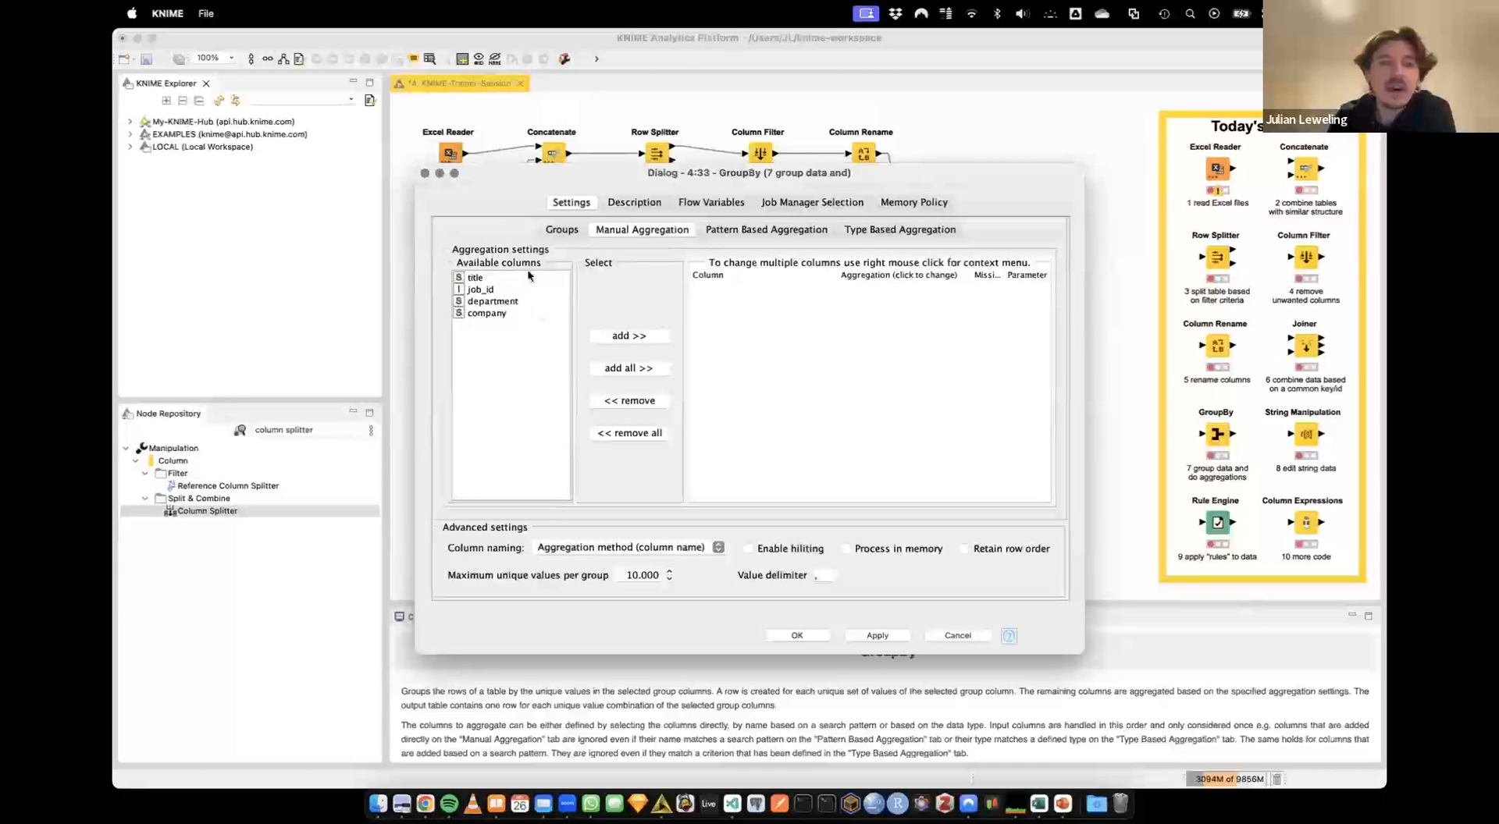
left_click(479, 290)
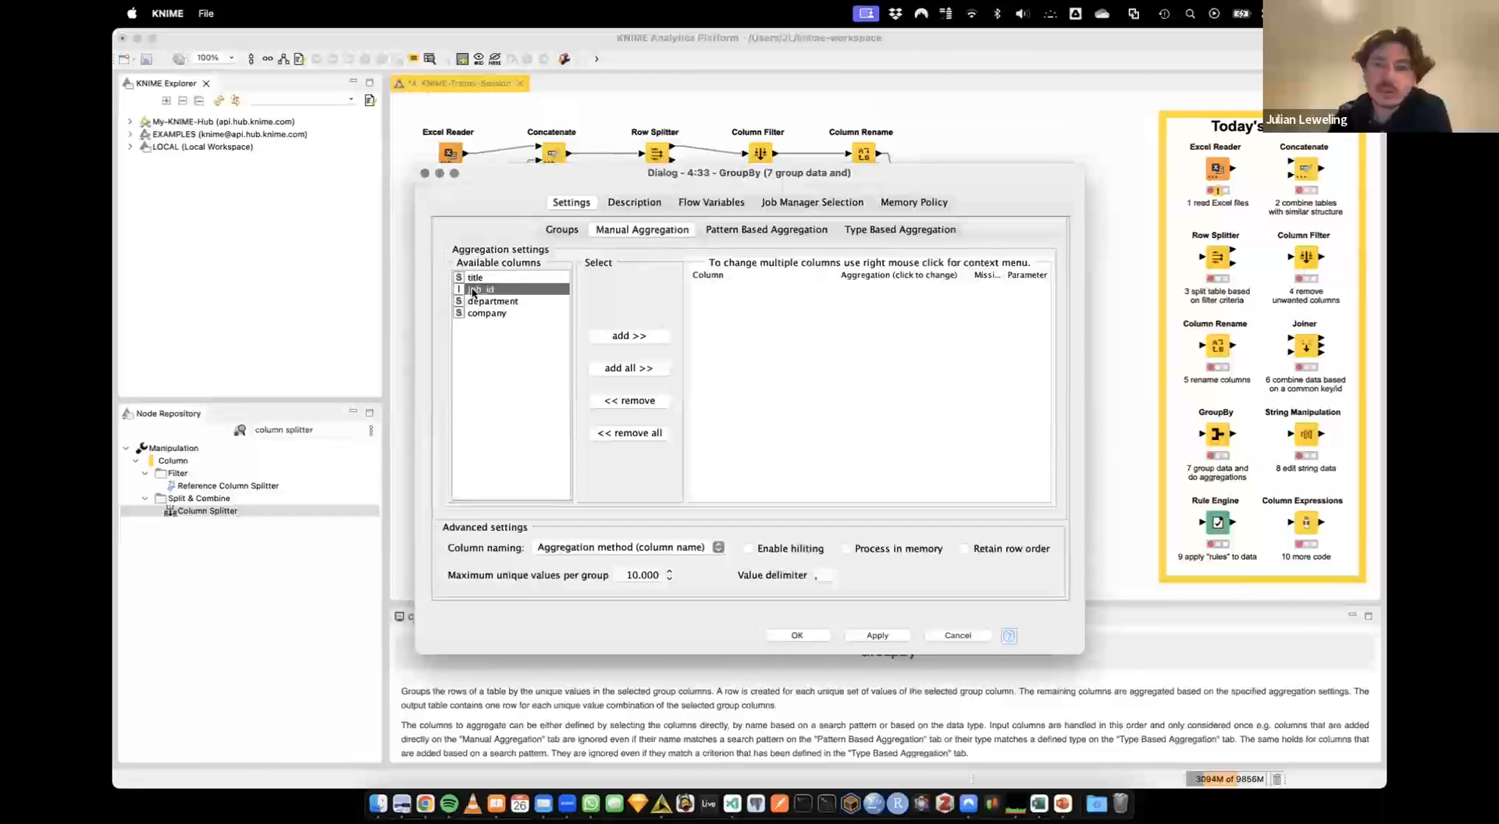
double_click(479, 290)
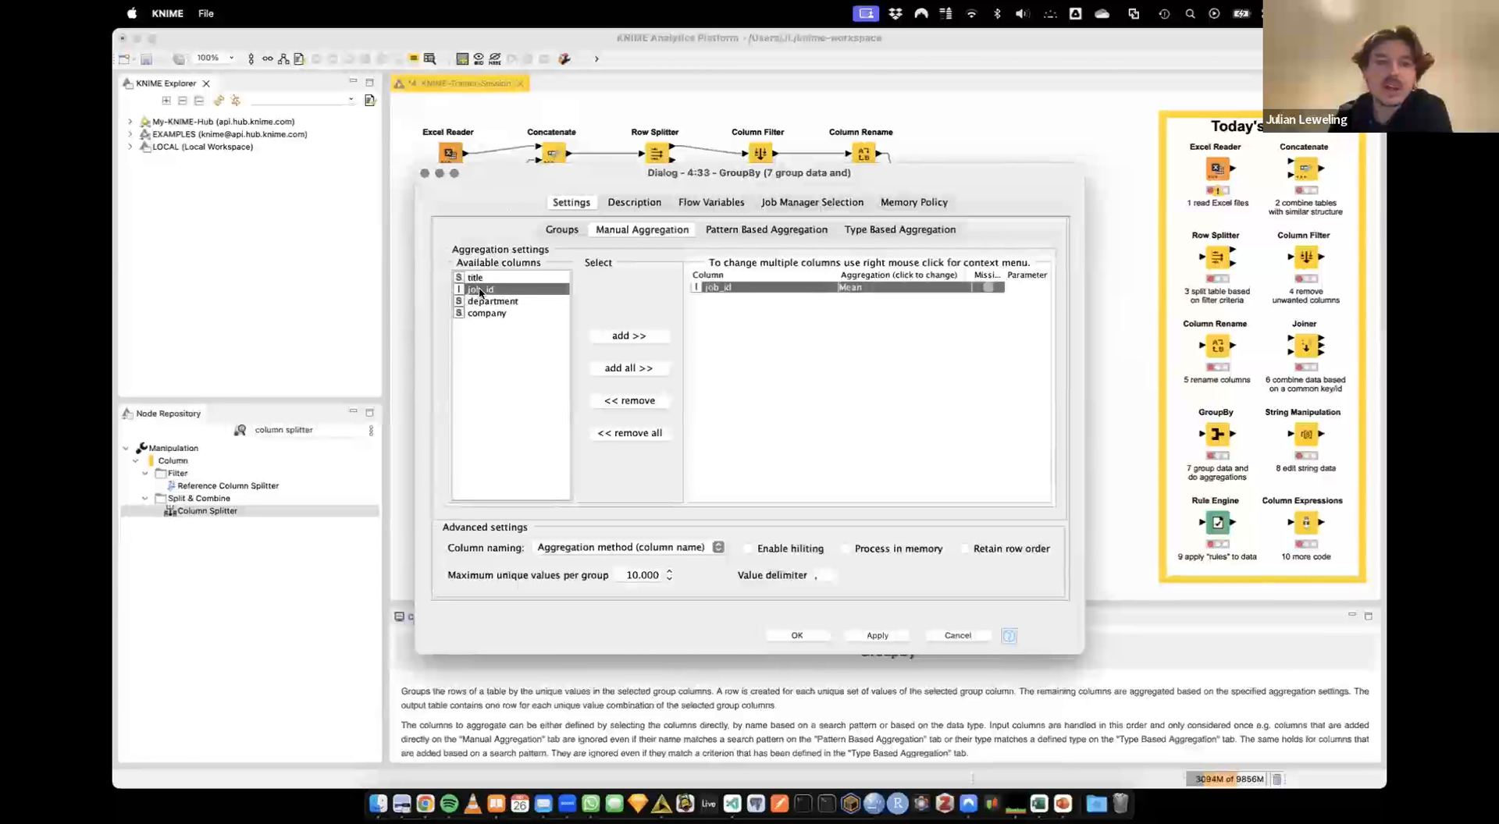
left_click(864, 295)
scroll(865, 320, "up", 4)
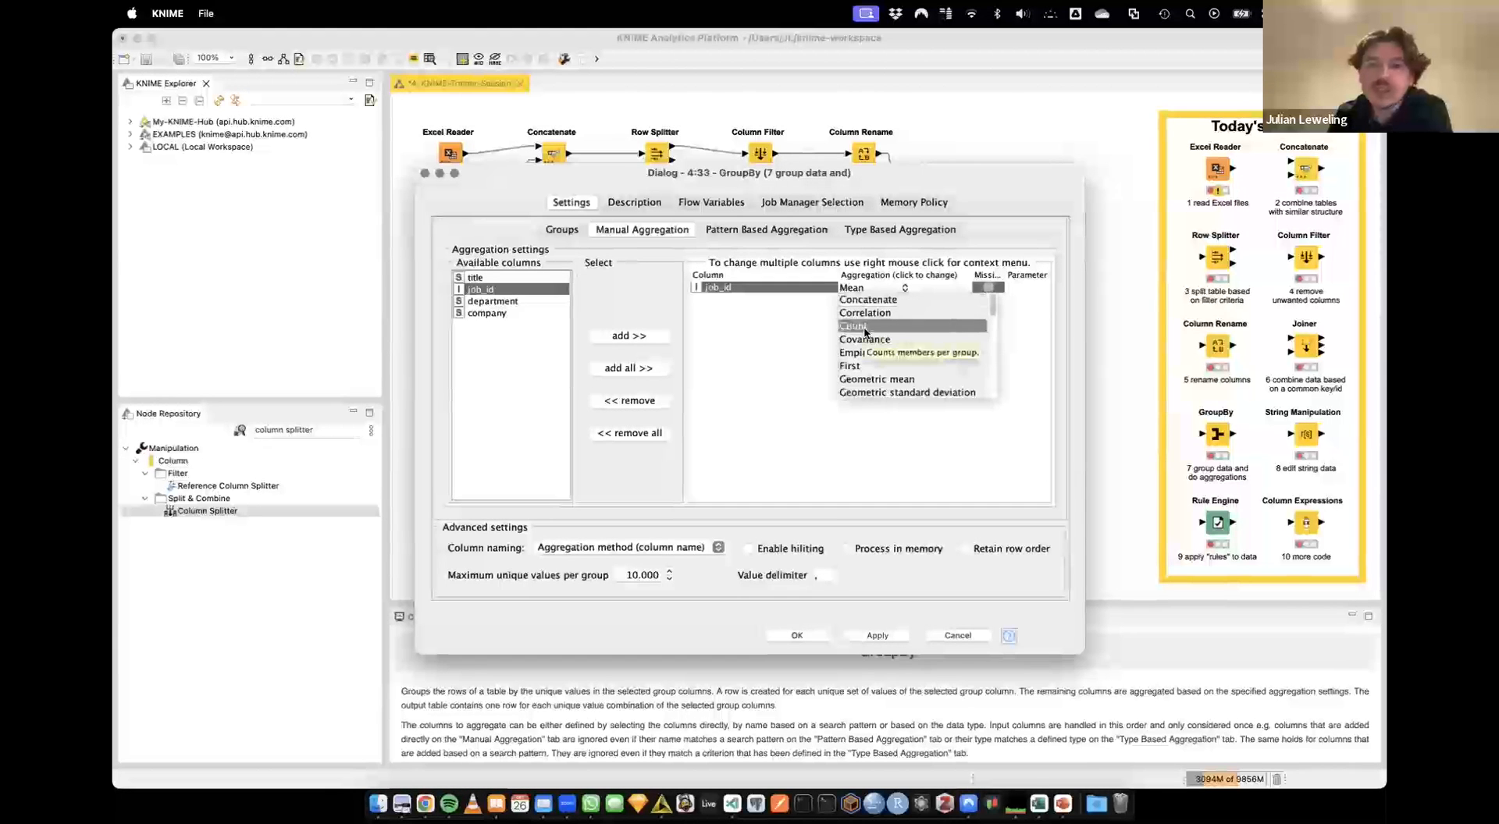
left_click(864, 330)
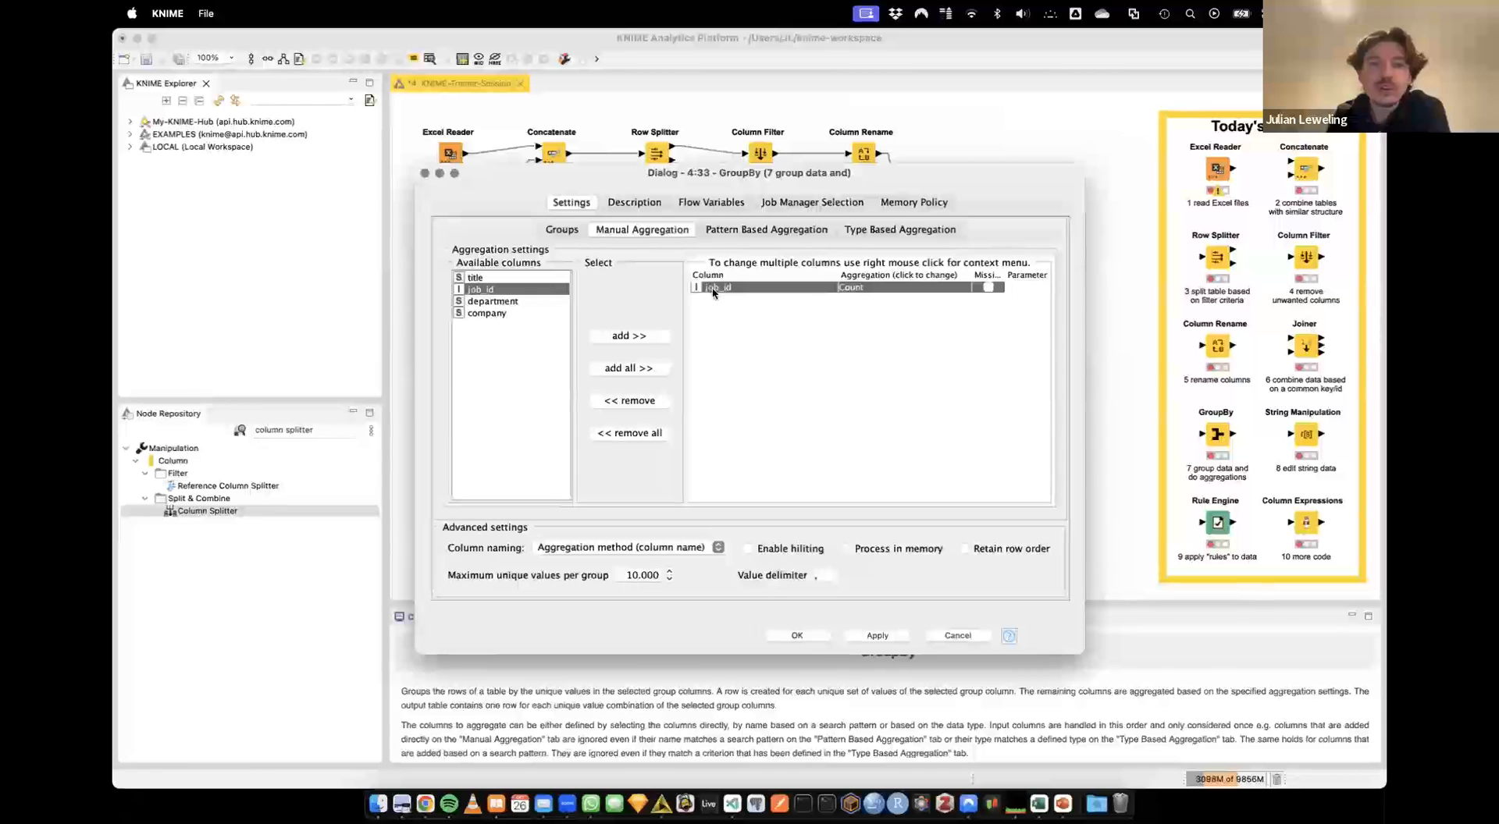
left_click(672, 549)
left_click(605, 548)
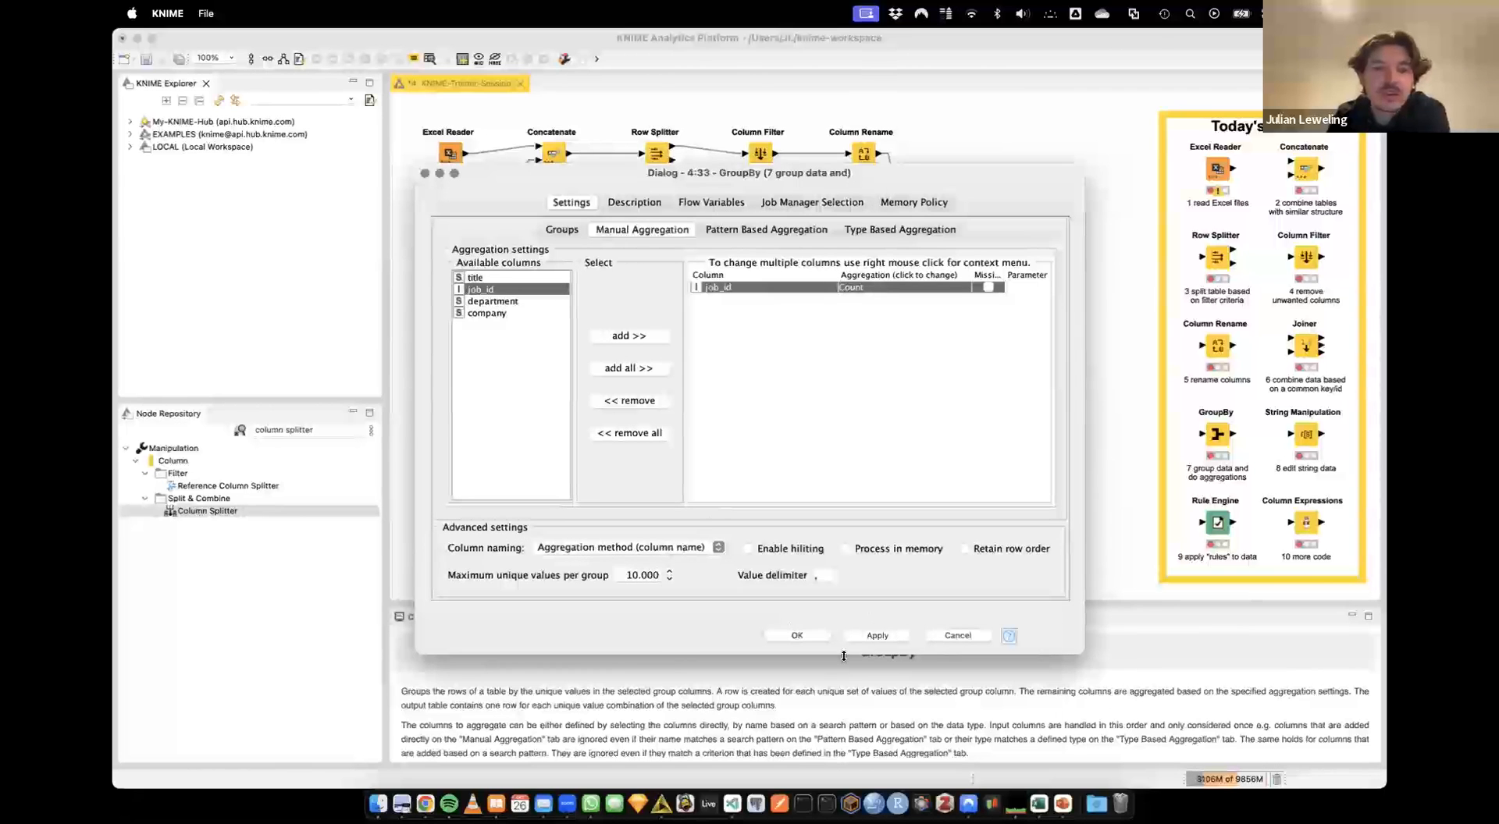
left_click(816, 633)
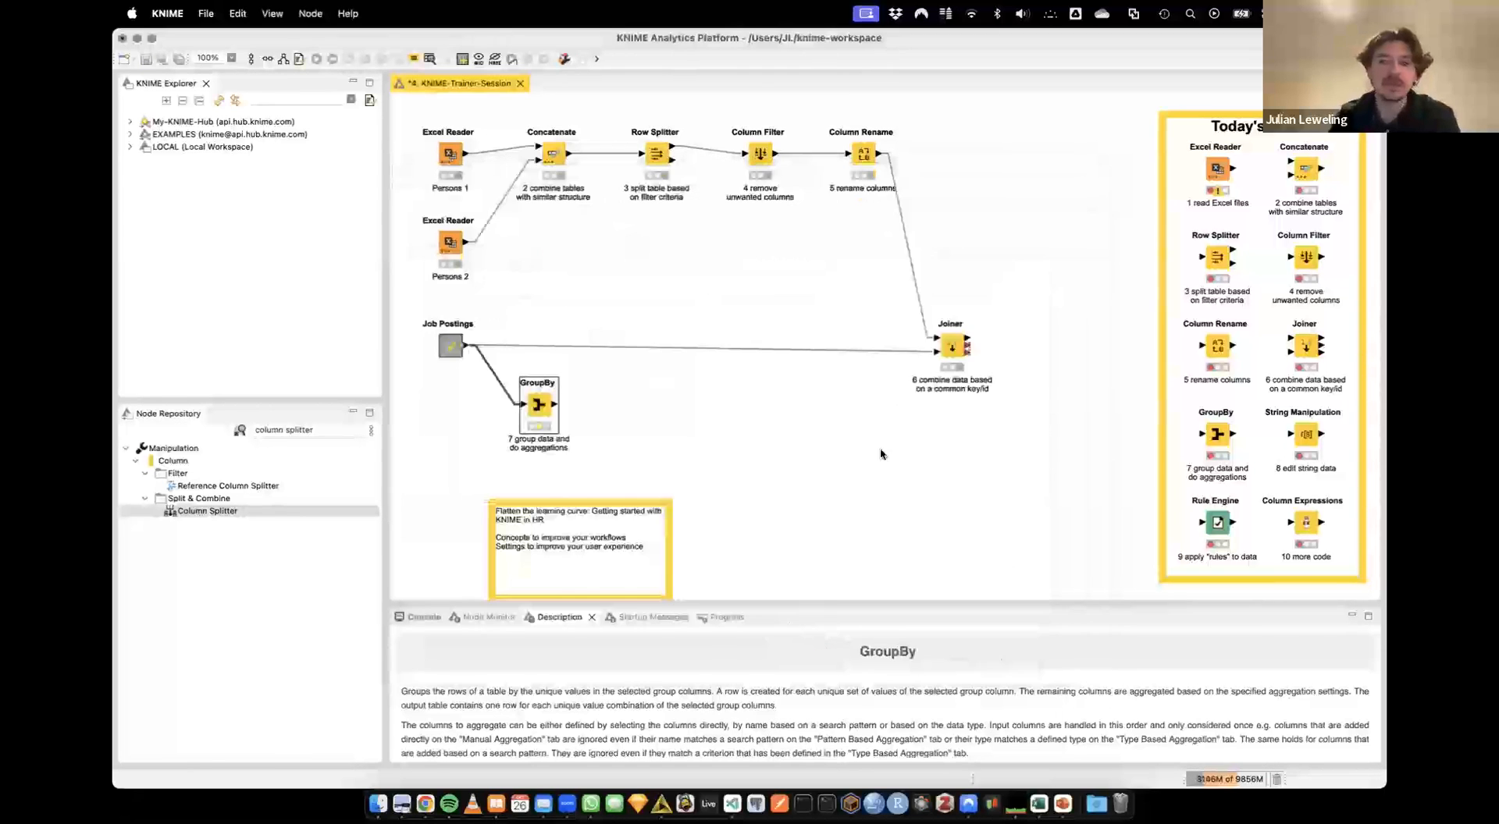
View the GroupBy node's group table, widen the is_vacant column, check the count of each vacancy group and close the table
right_click(544, 407)
left_click(571, 760)
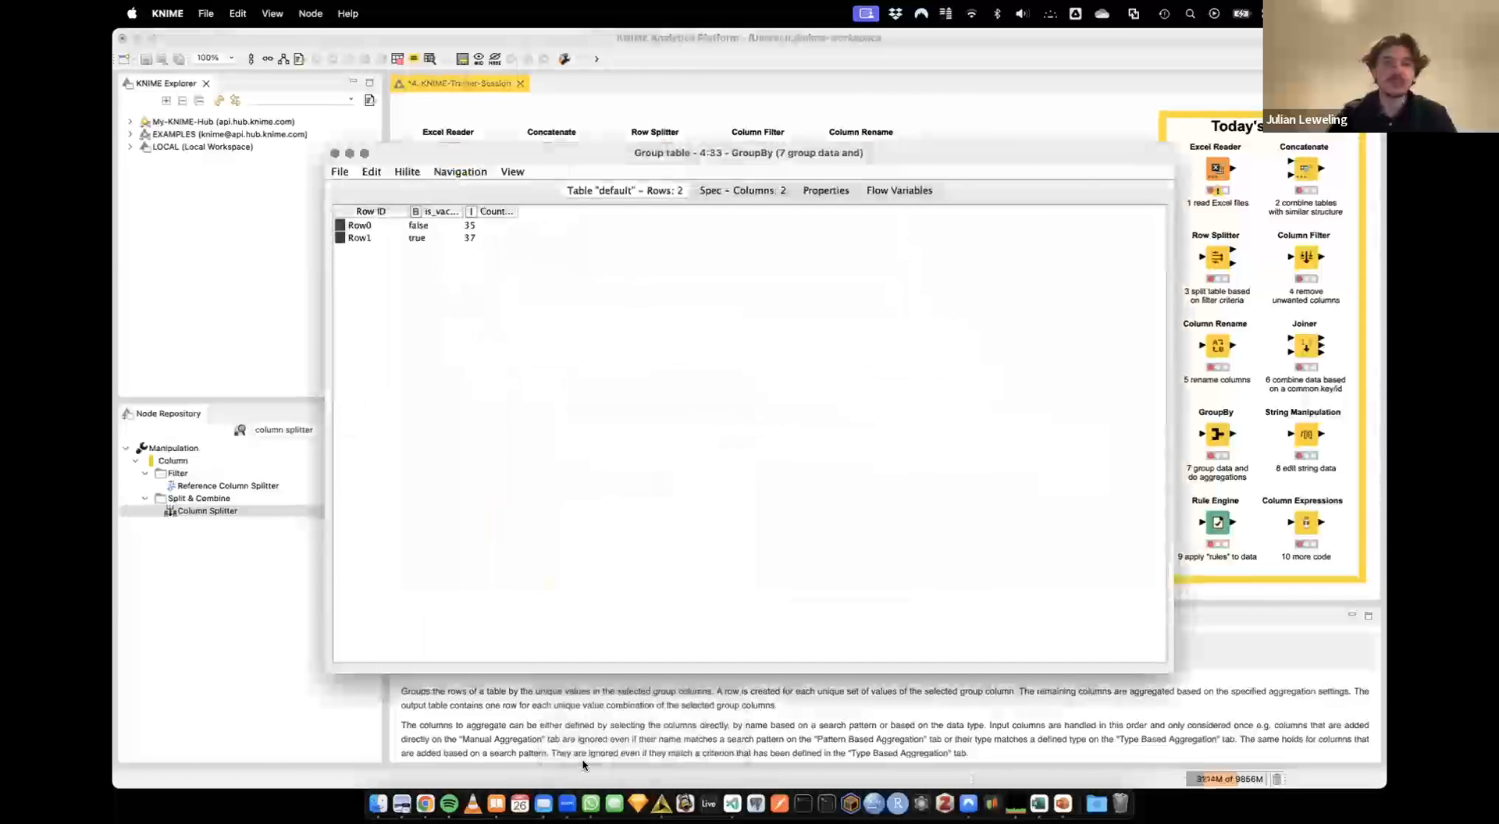
left_click_drag(467, 213, 499, 219)
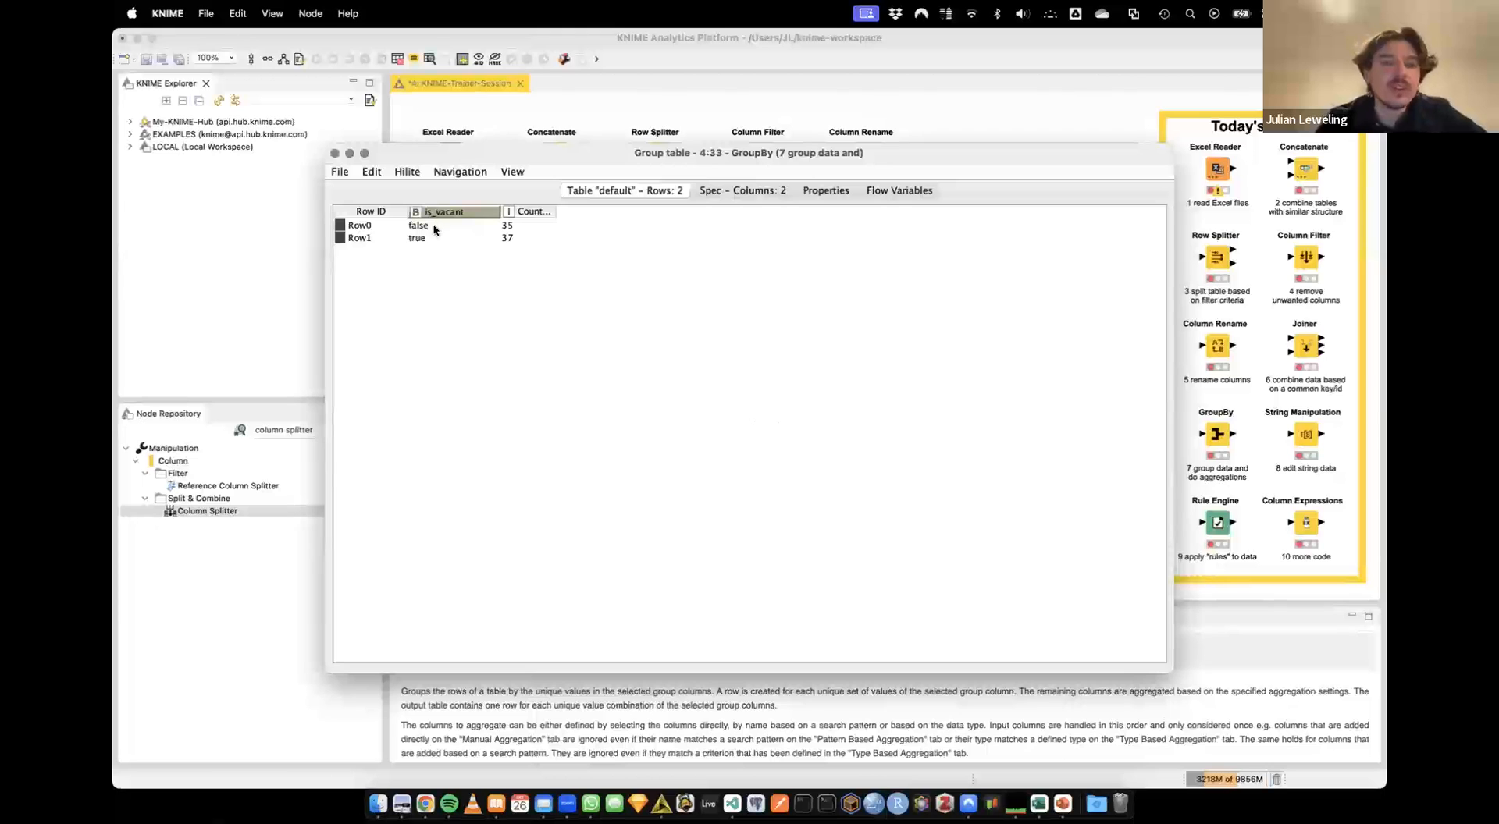
left_click(508, 225)
left_click(508, 238)
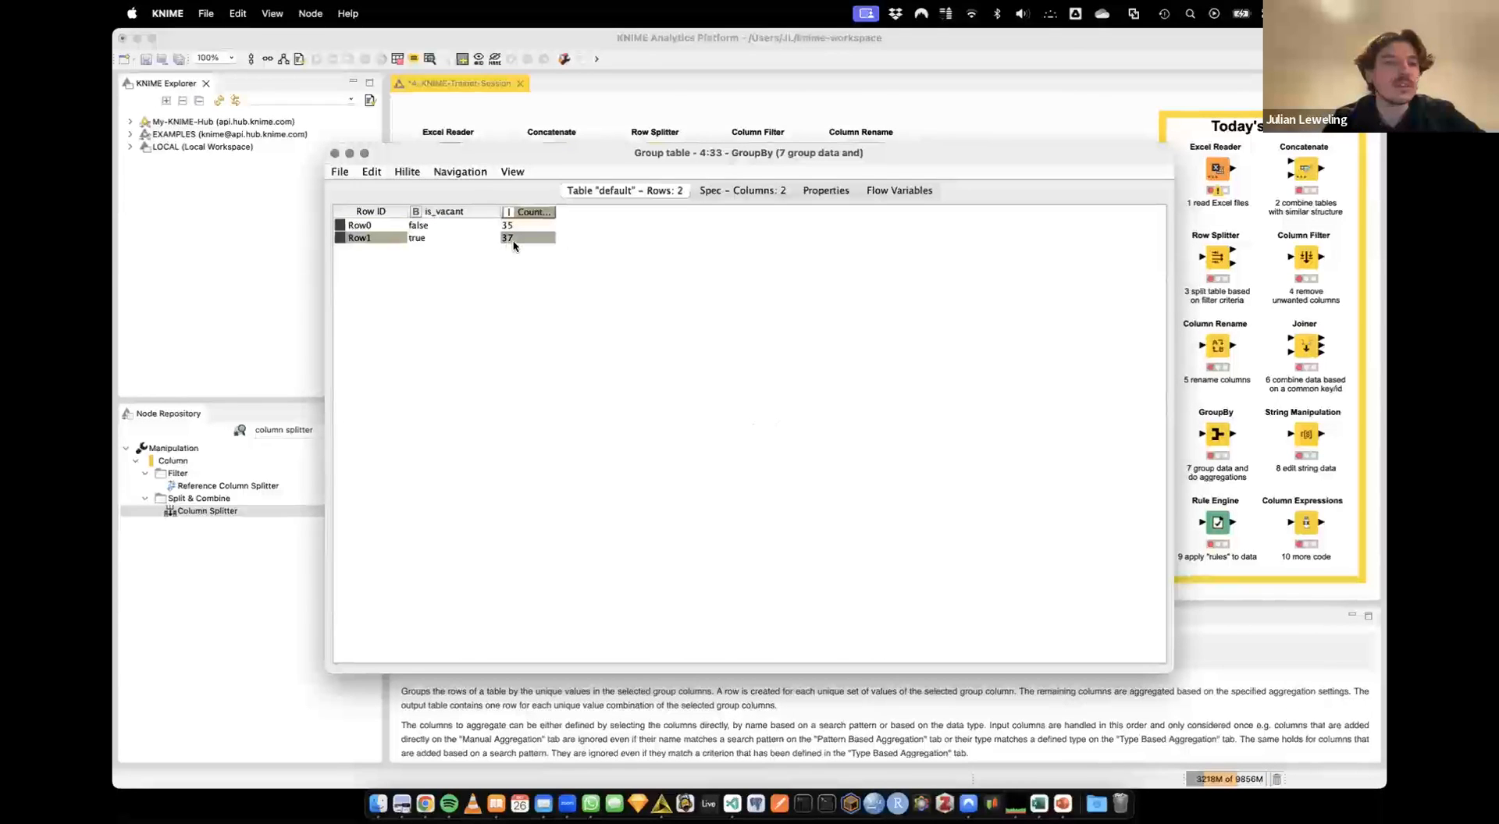
left_click(335, 153)
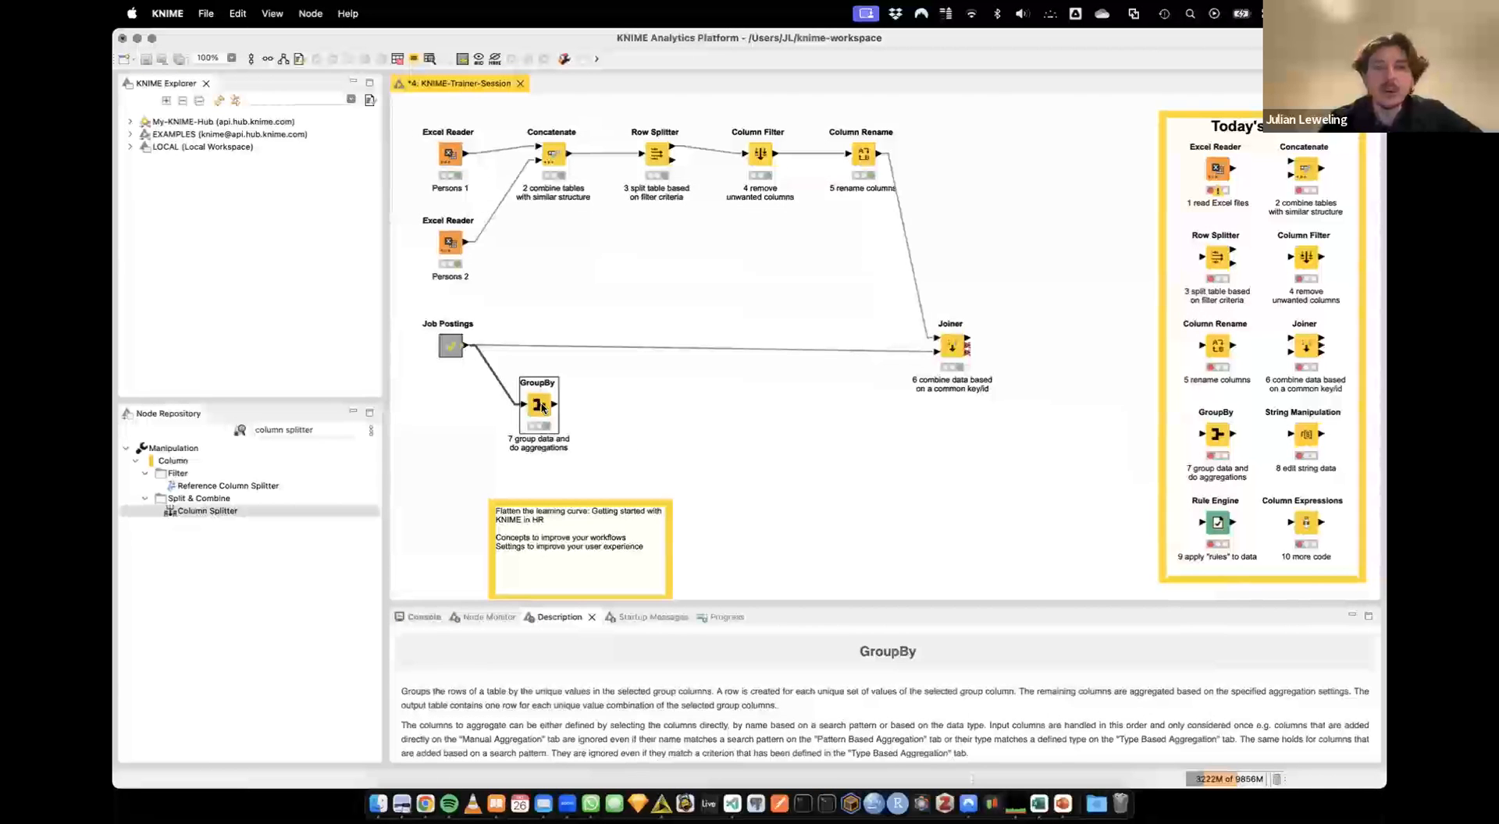
Reconfigure the GroupBy node by adding company to the group columns after is_vacant and confirm the settings
double_click(543, 407)
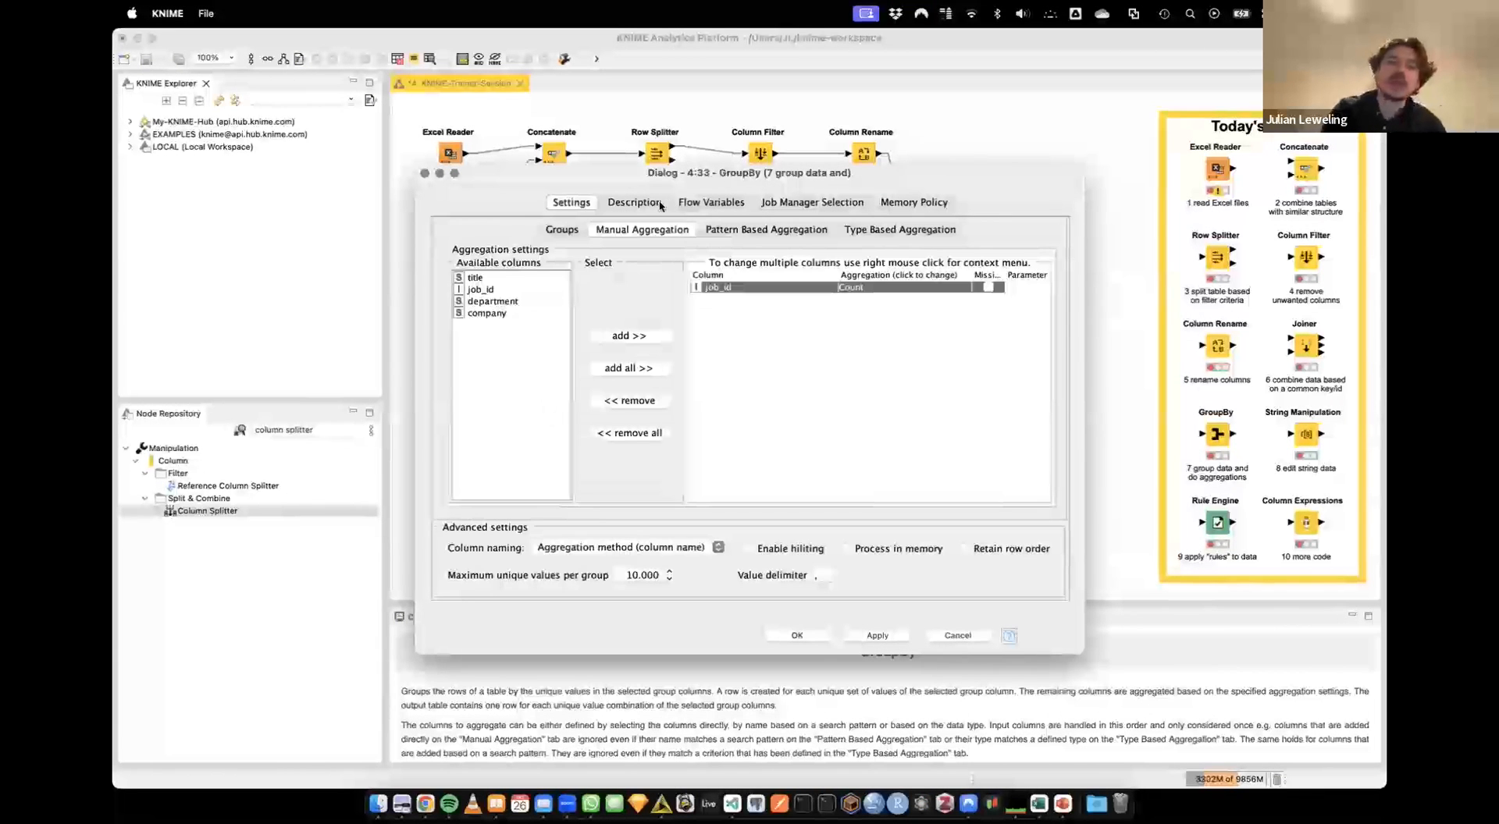
left_click(564, 234)
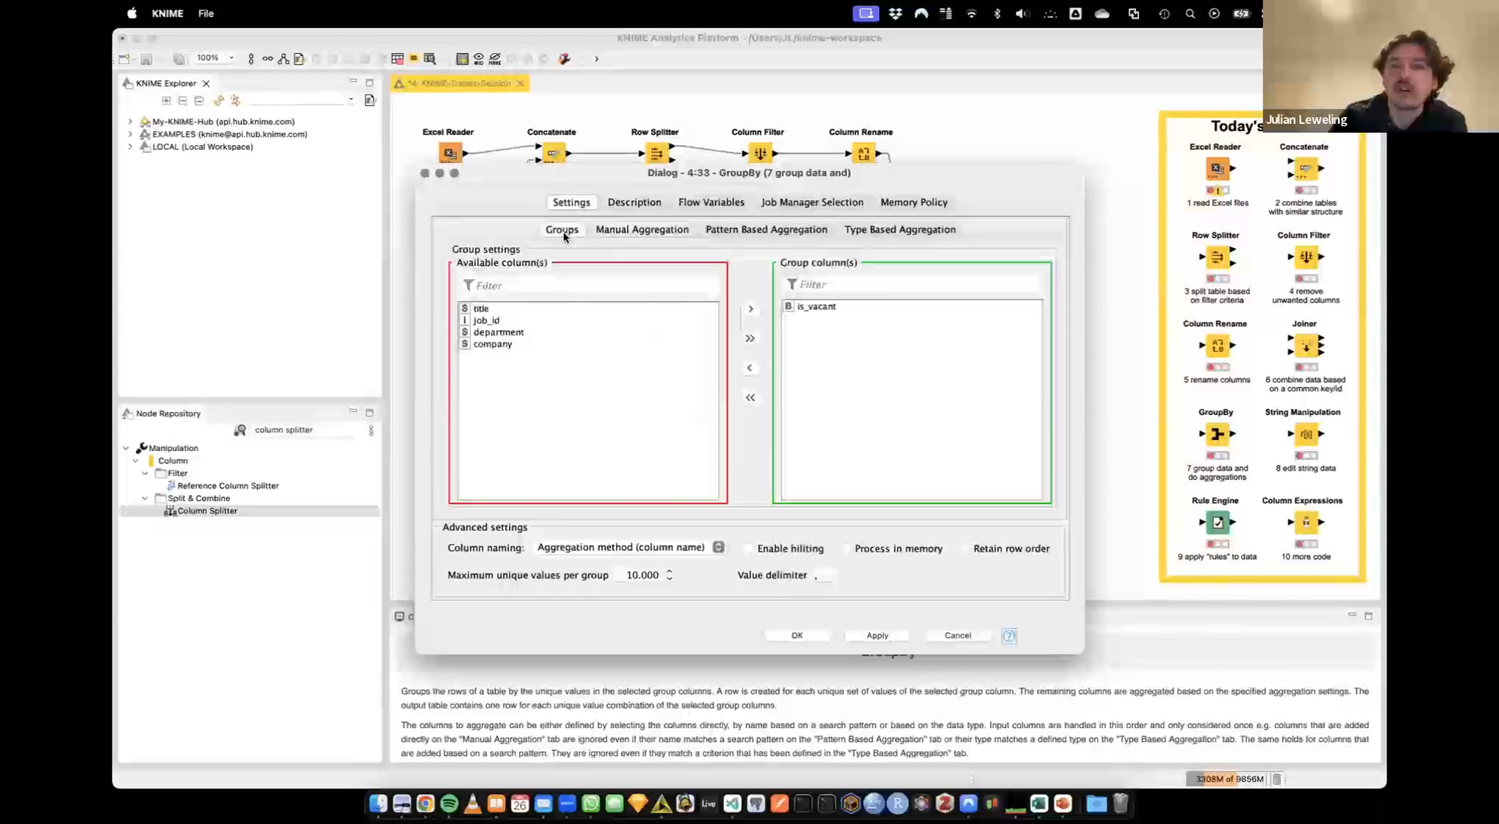
left_click(493, 346)
left_click(750, 308)
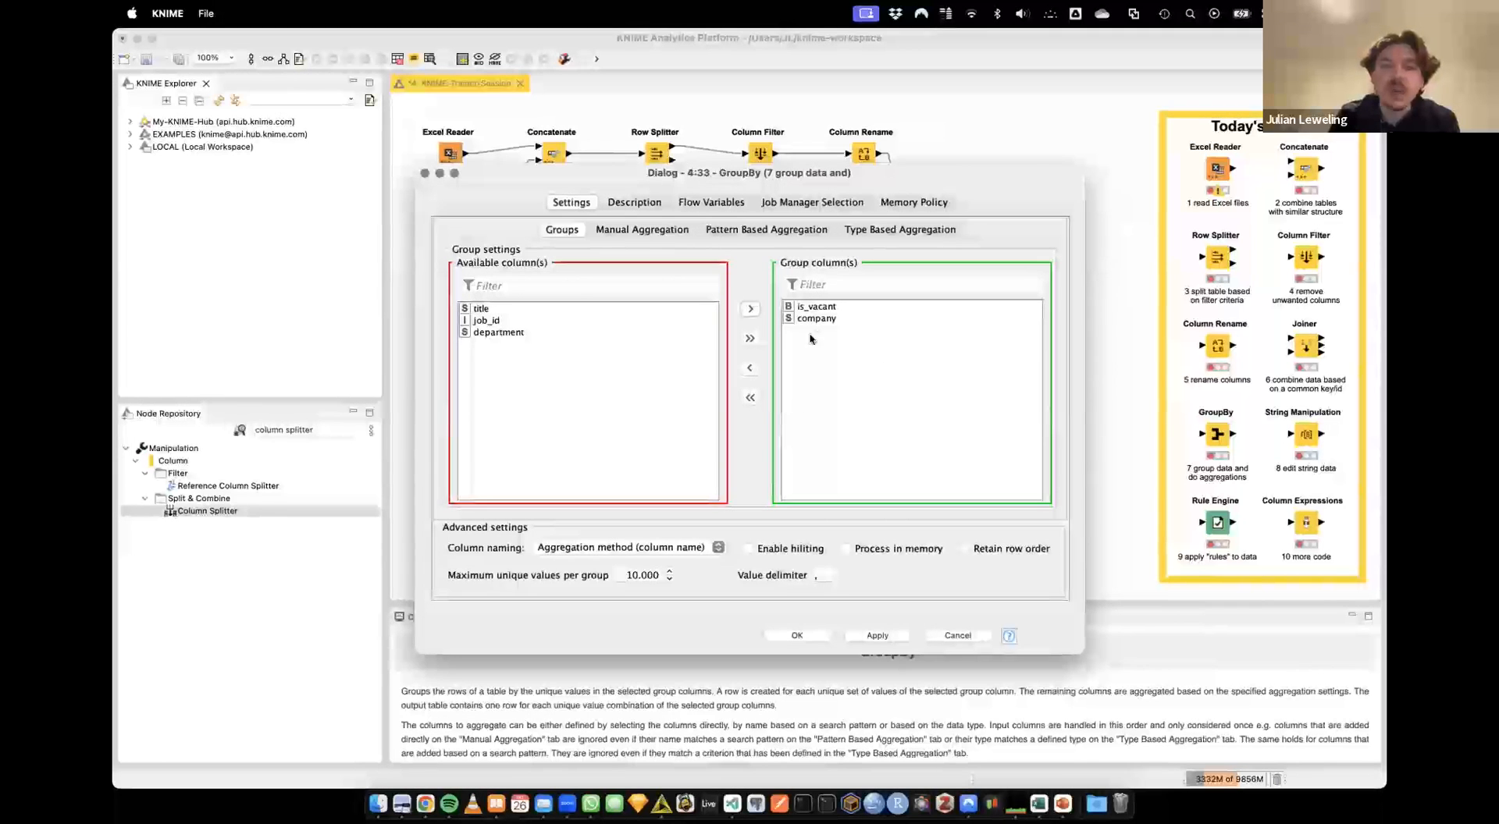
left_click(820, 318)
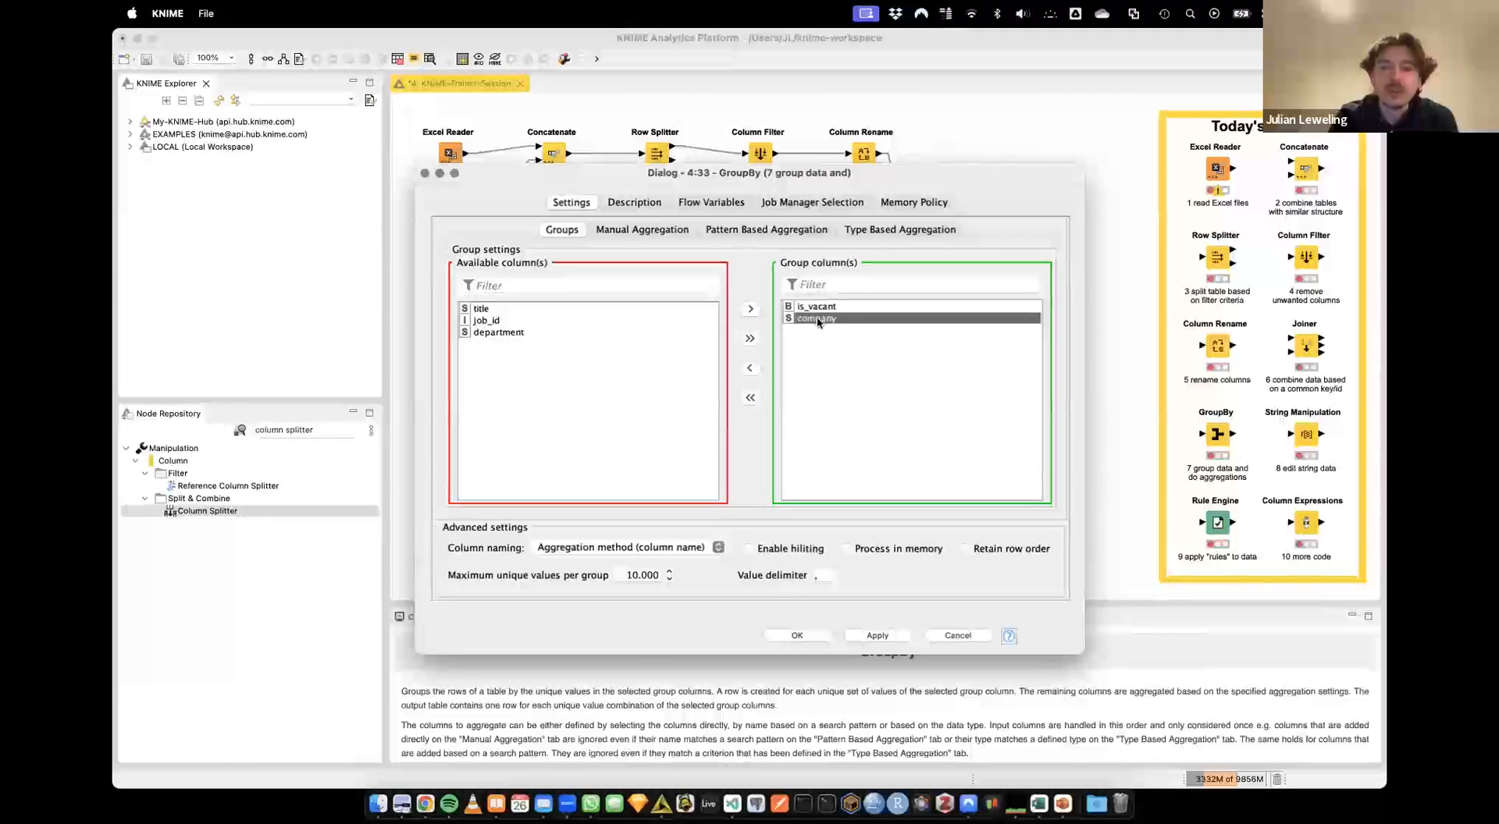
left_click(818, 308)
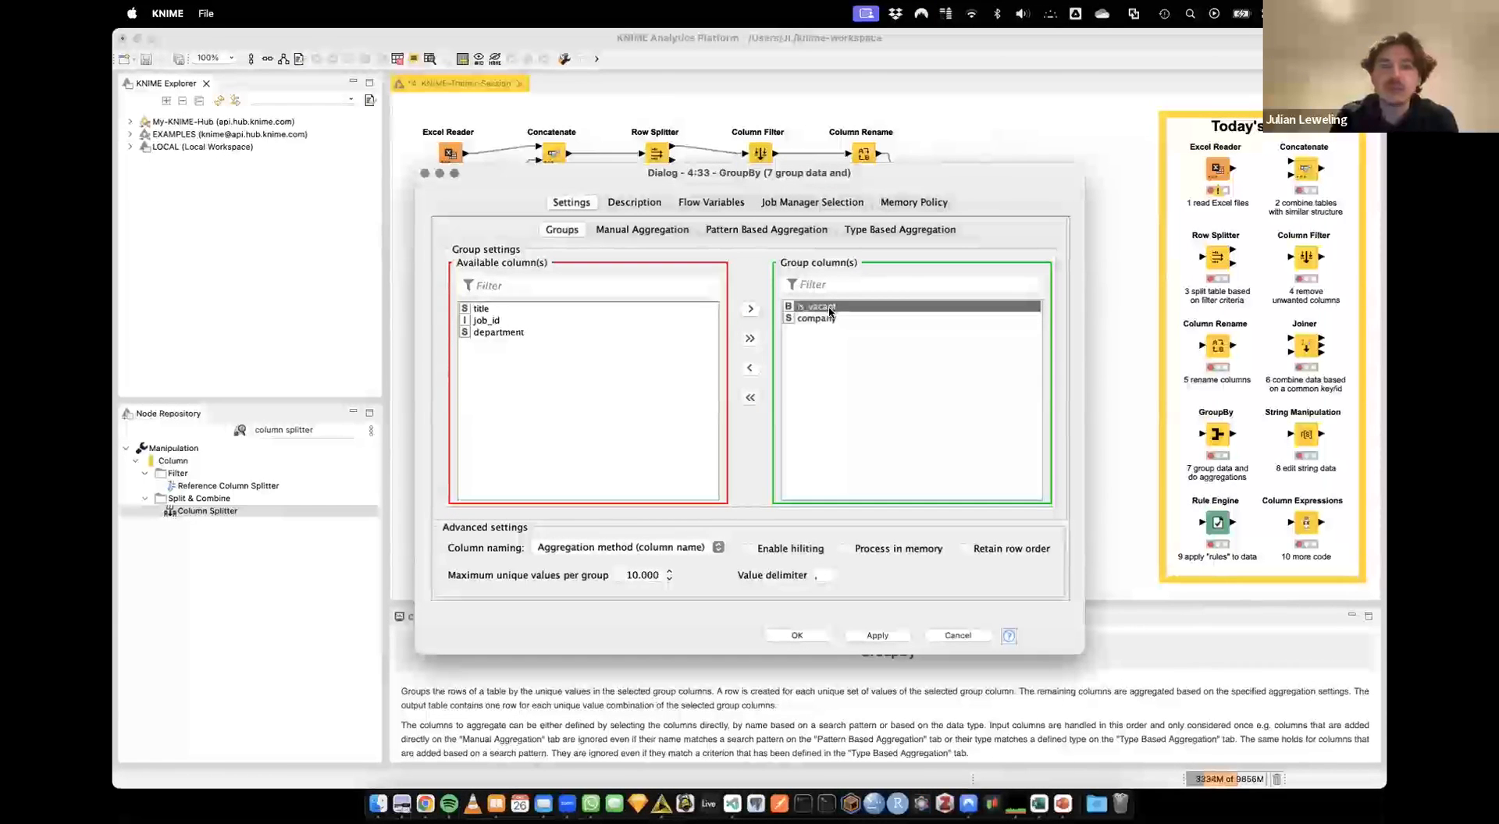
left_click(798, 635)
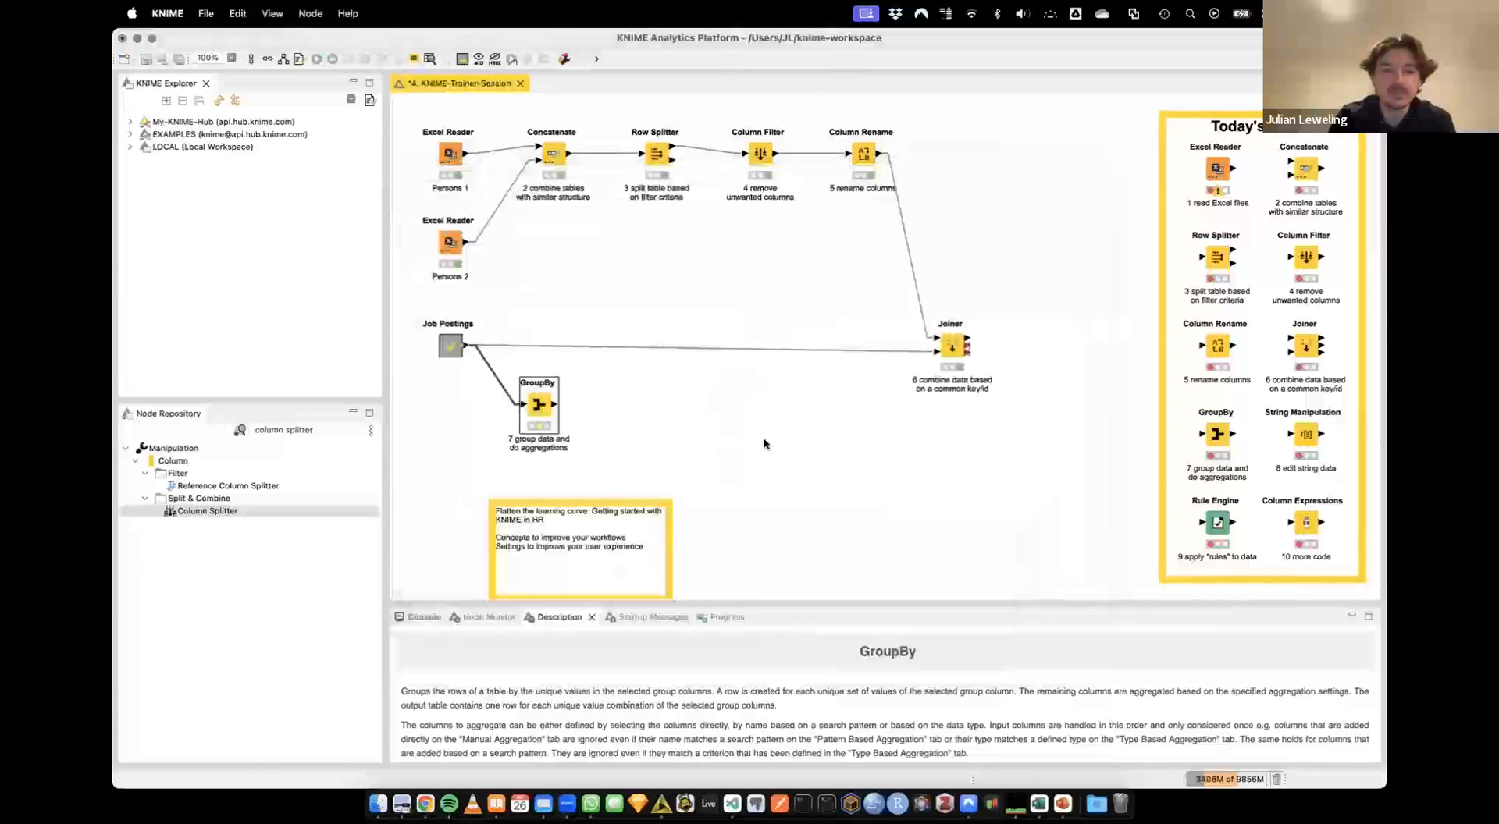
Open the updated group table, widen and sort the company column ascending, and move is_vacant behind it
right_click(534, 405)
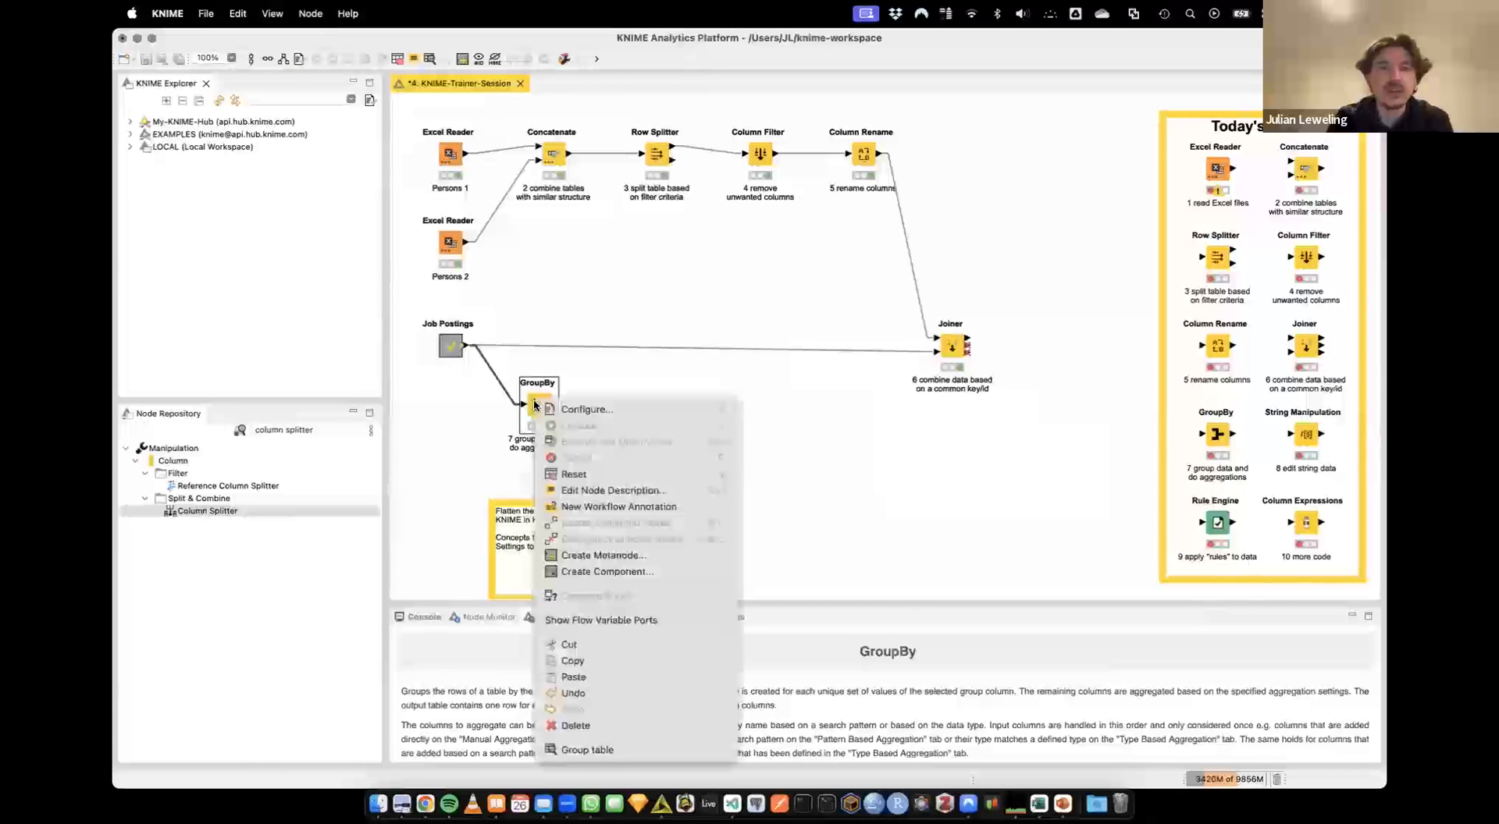
left_click(593, 750)
left_click_drag(537, 209, 677, 211)
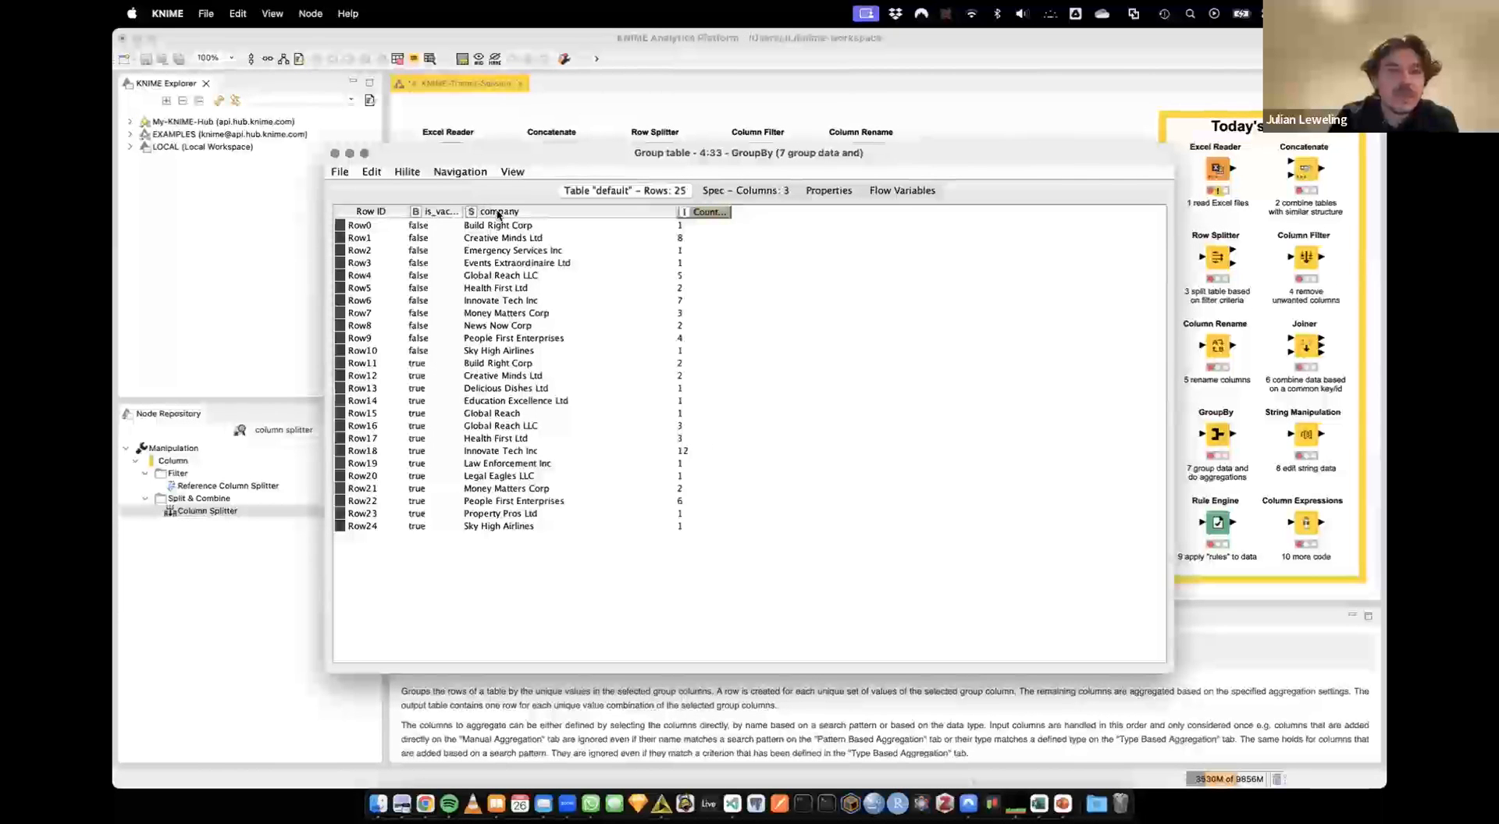
left_click(498, 212)
left_click(527, 237)
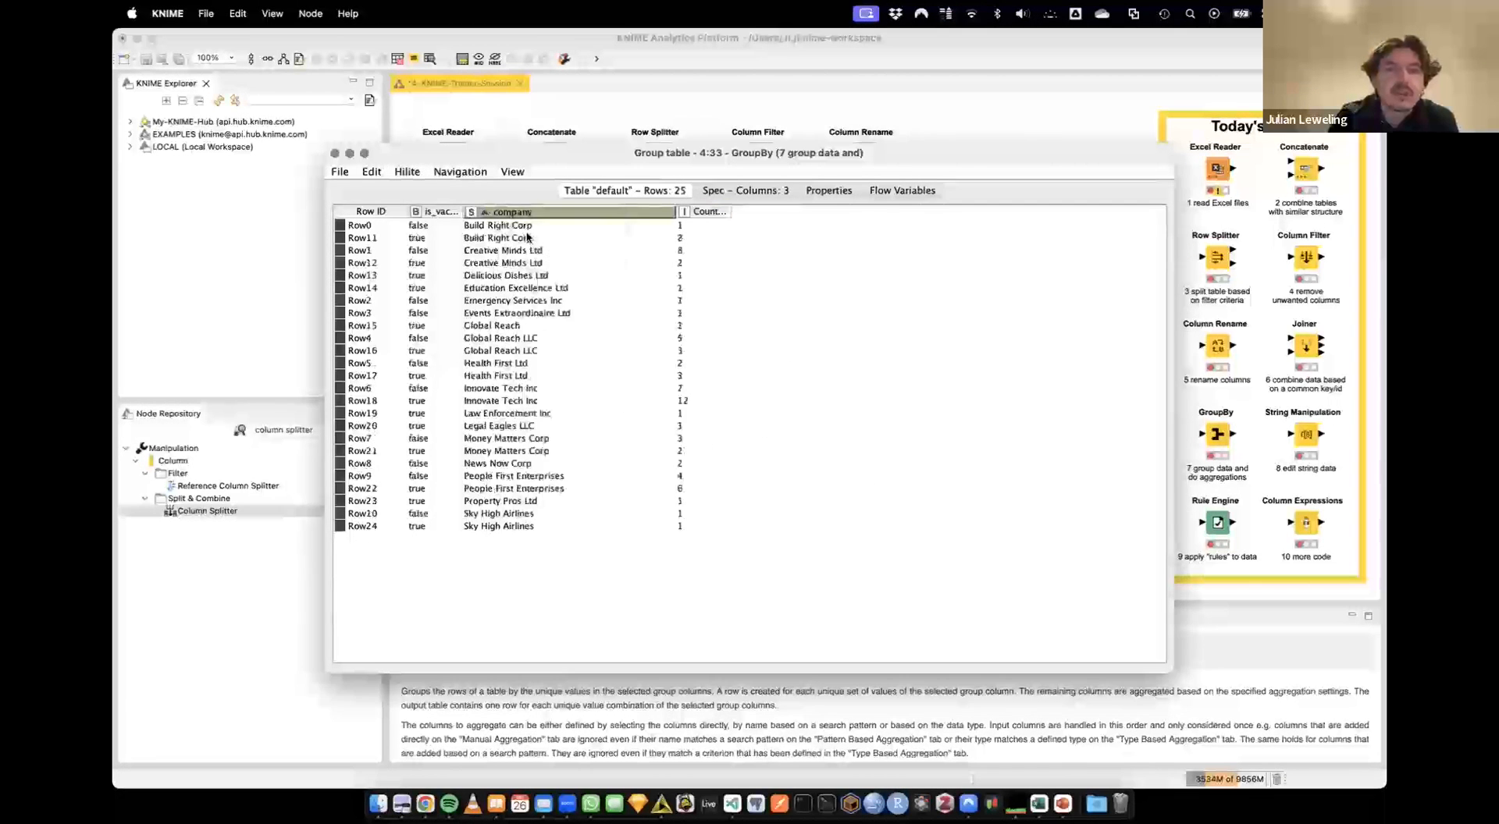
left_click_drag(451, 212, 601, 213)
Review the vacancy counts of Build Right Corp, Creative Minds Ltd and Innovate Tech Inc, and close the group table
left_click(469, 226)
left_click(555, 226)
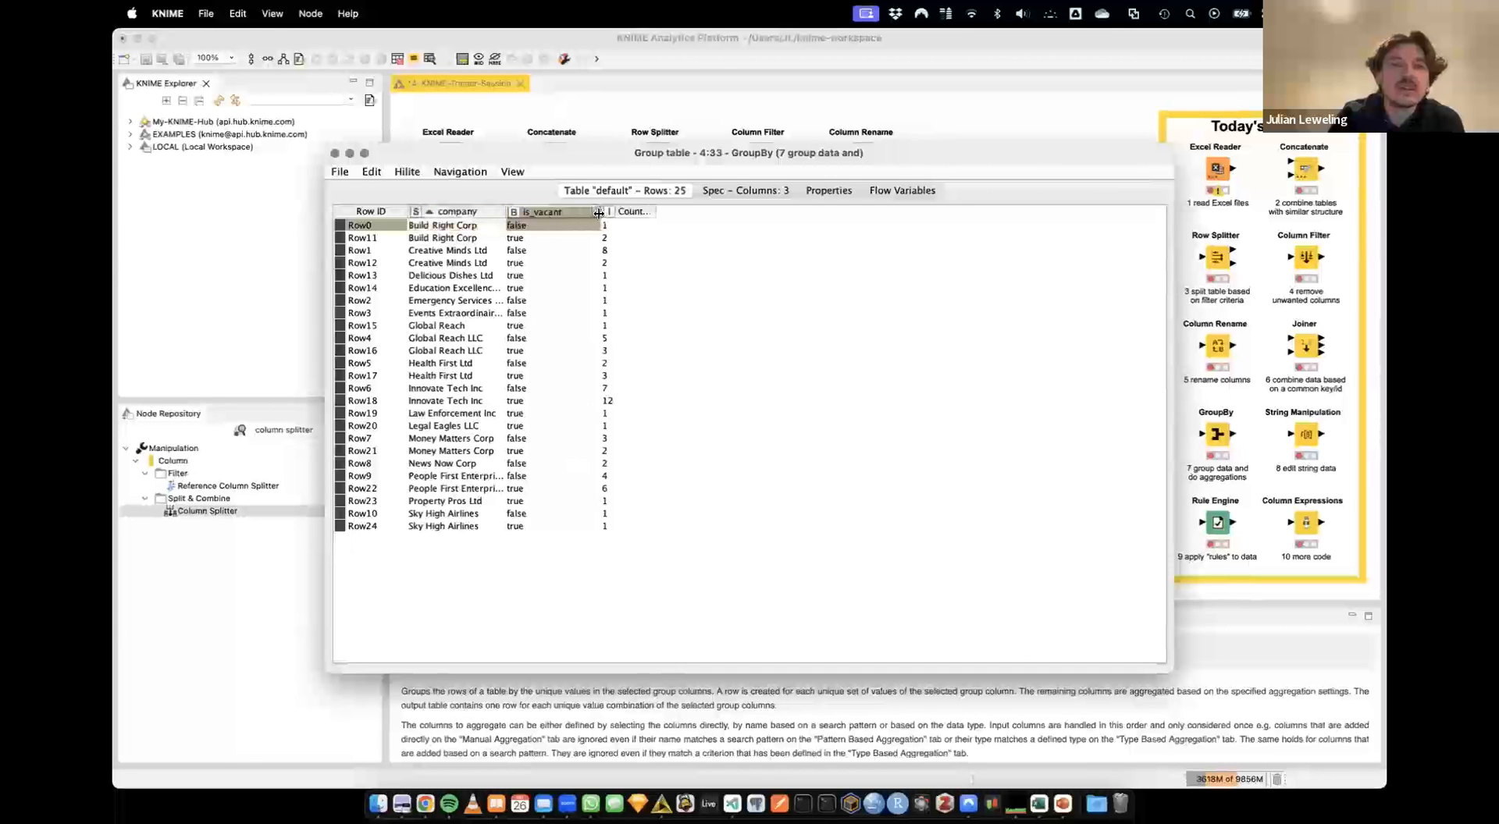
left_click(614, 228)
left_click(616, 238)
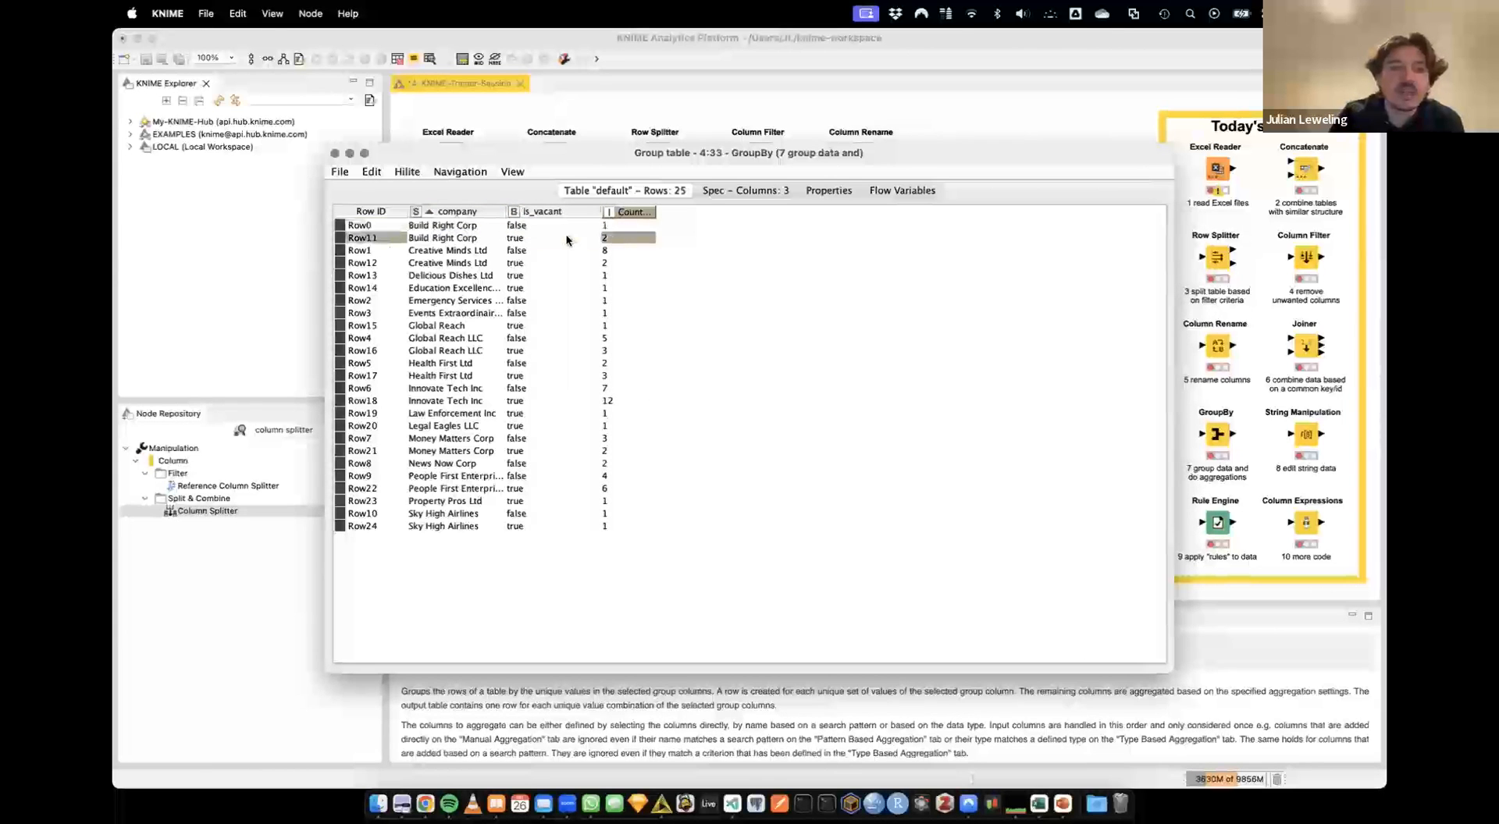
left_click_drag(618, 238, 632, 265)
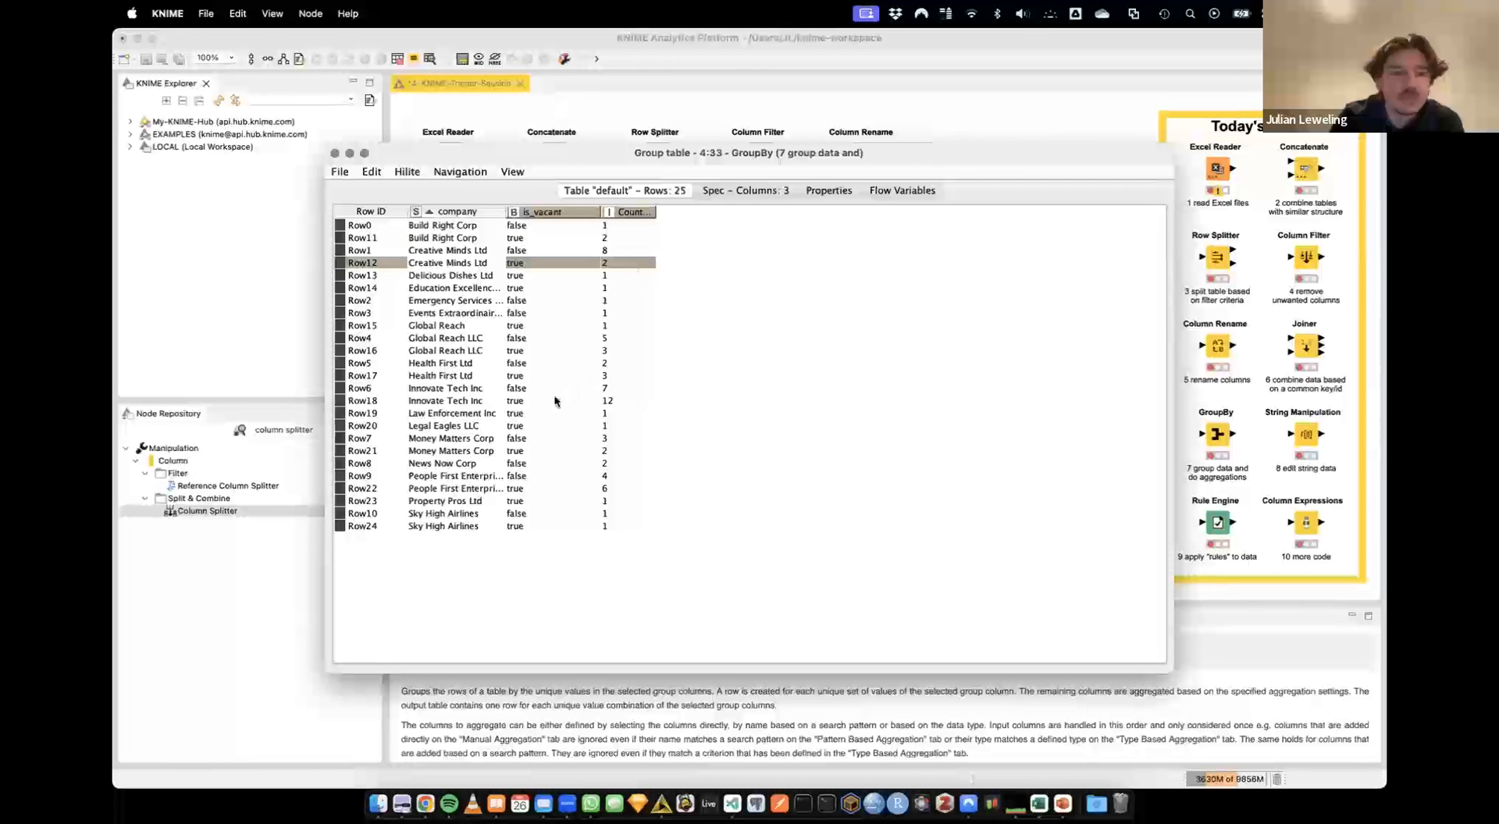
left_click_drag(617, 402, 483, 408)
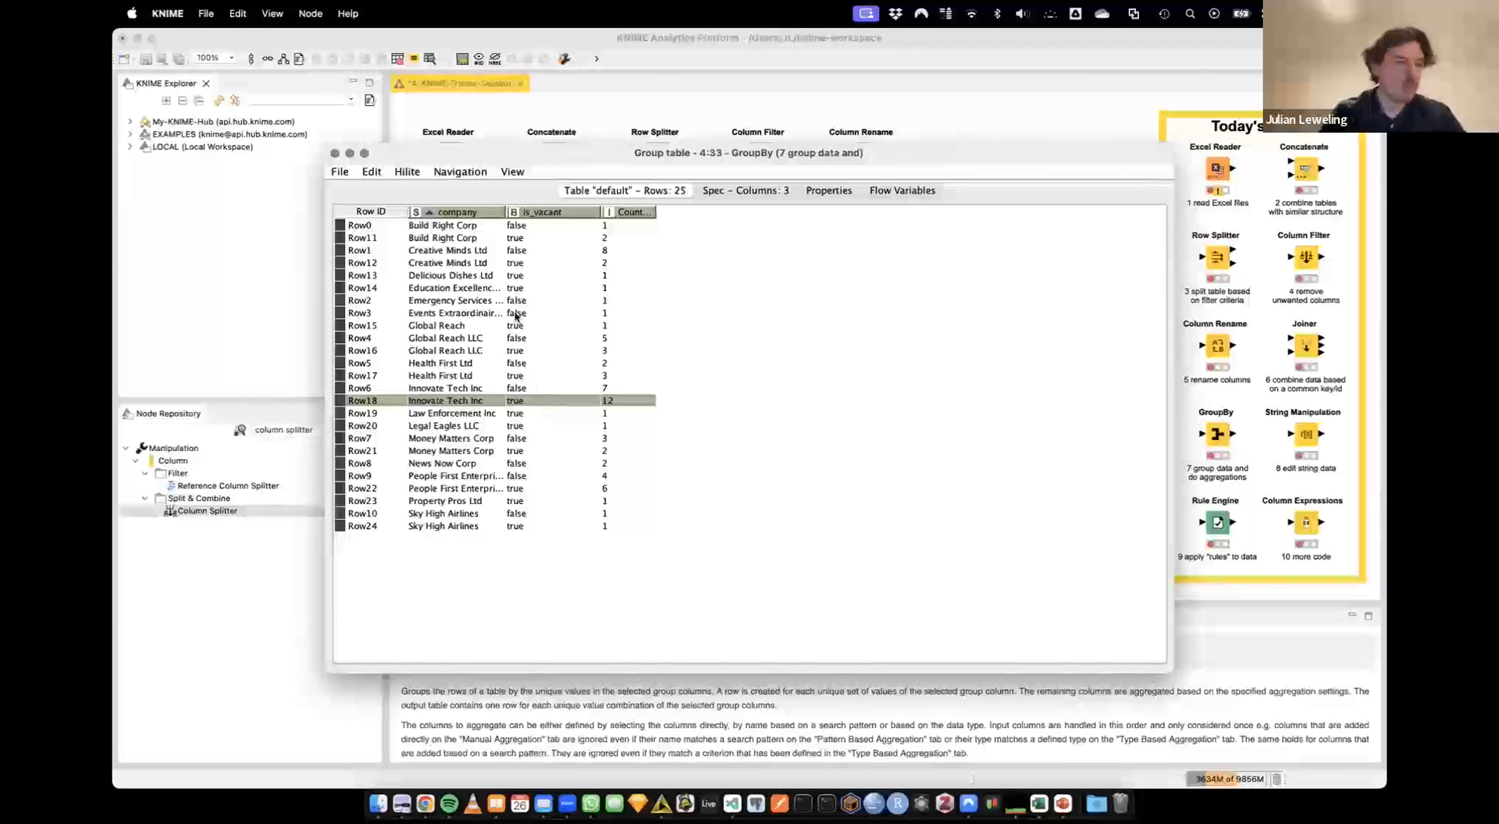
left_click(334, 153)
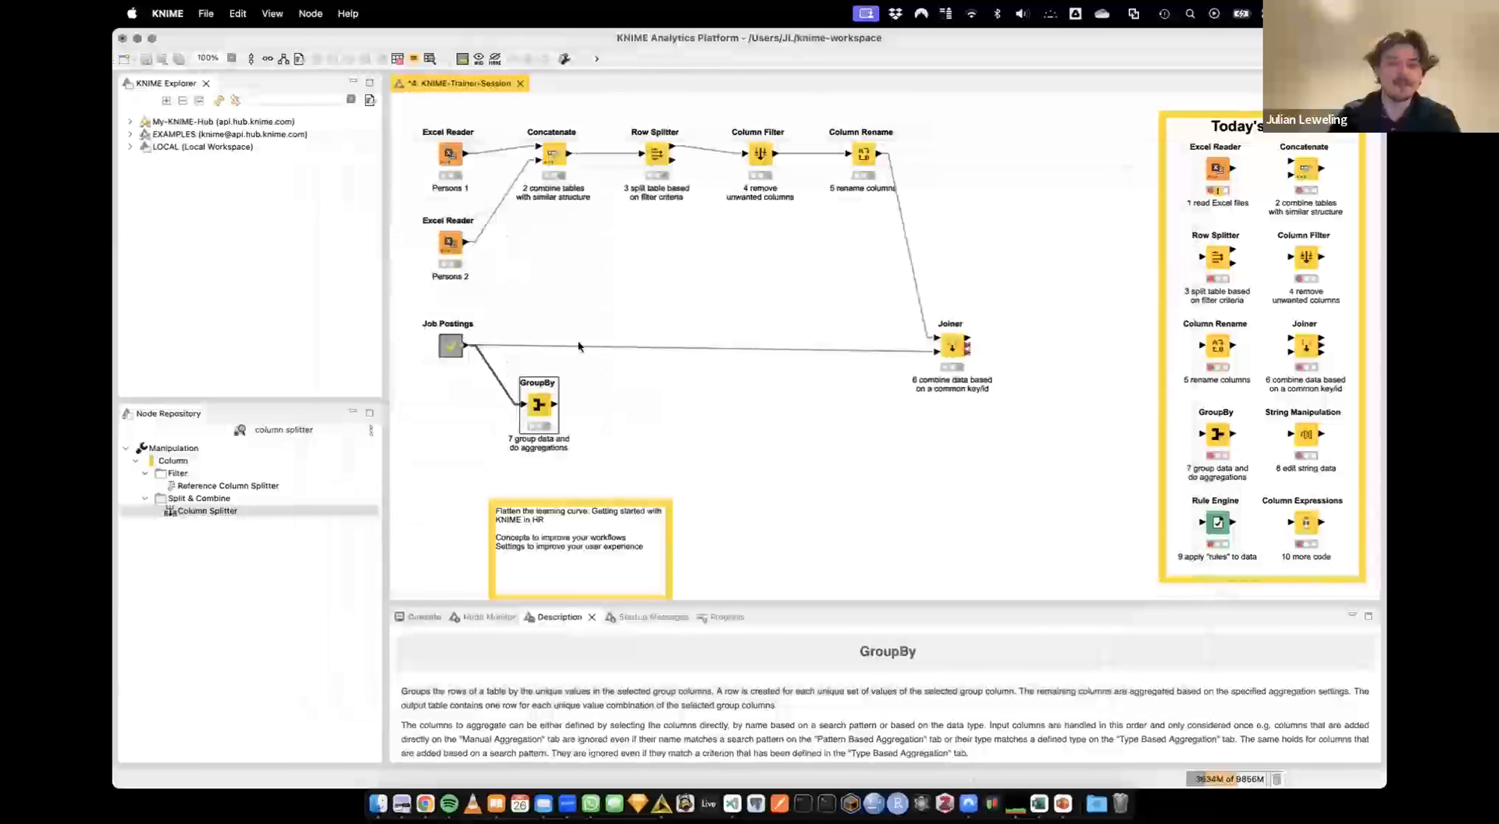
Add department to the GroupBy node's group columns and confirm the settings
double_click(536, 402)
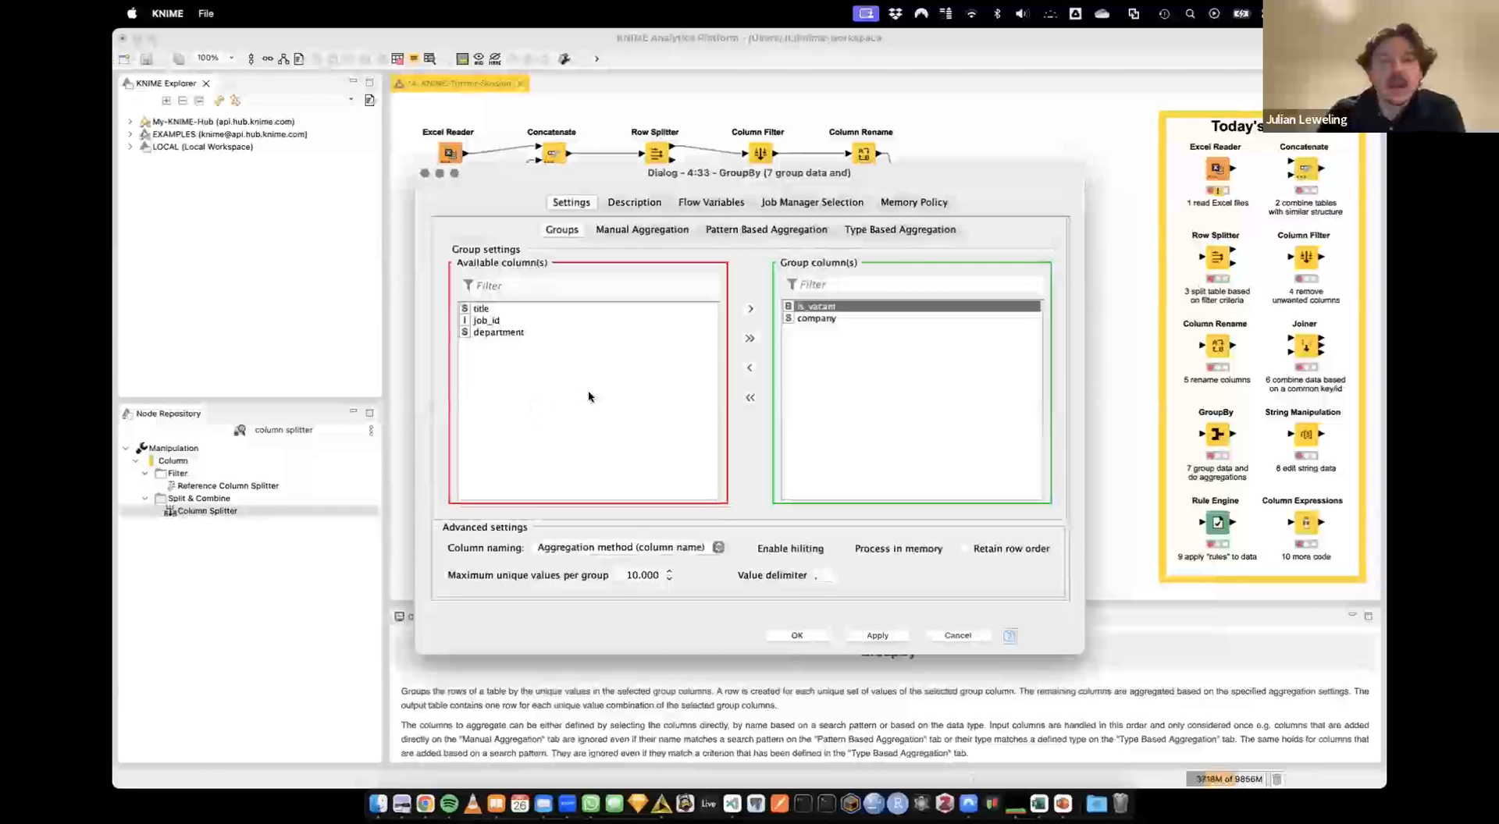
double_click(499, 332)
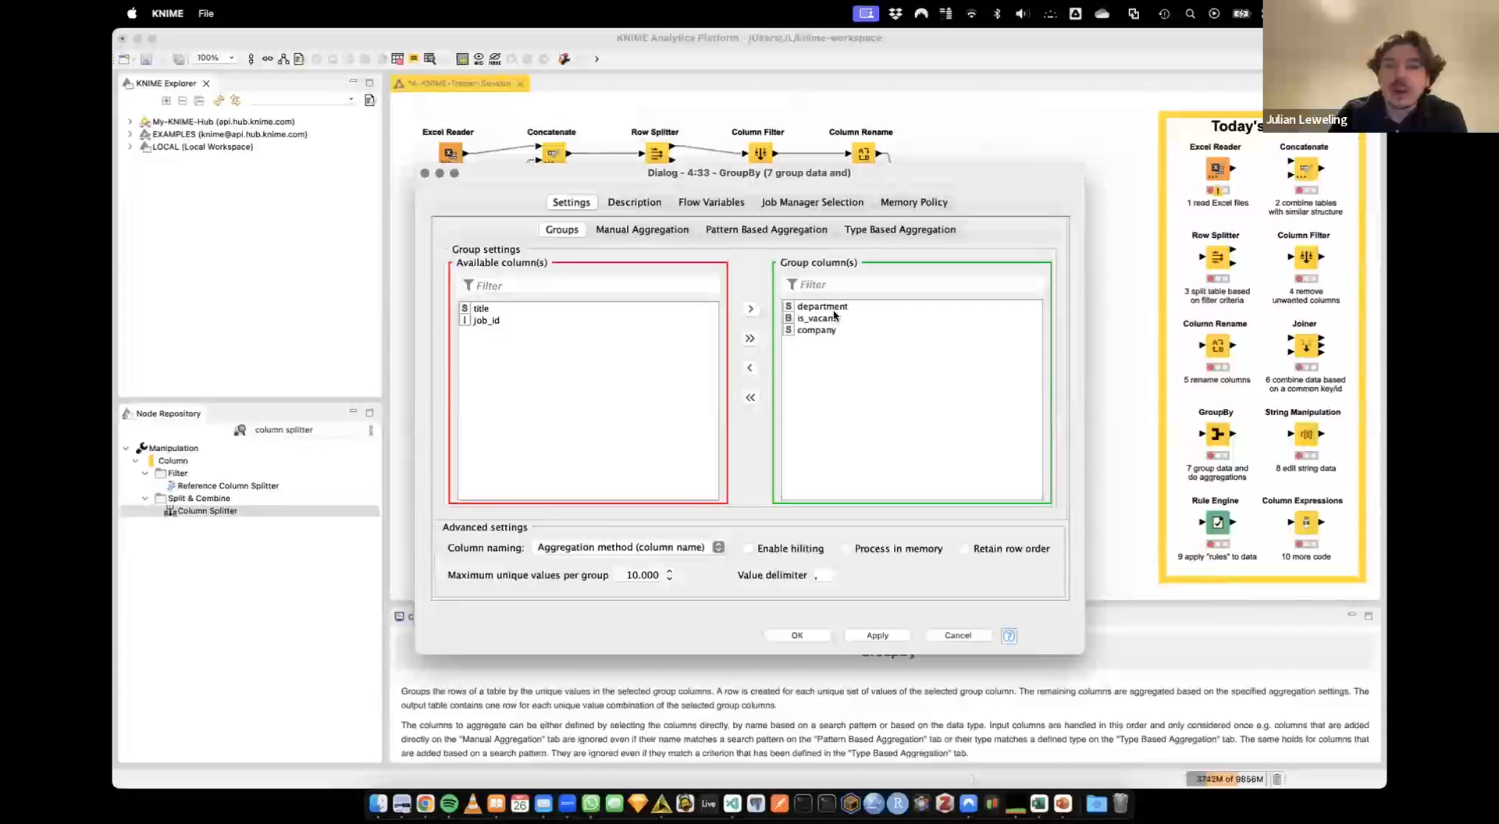
left_click(796, 635)
Open the GroupBy node's group table and reorder its columns to company, department, is_vacant, followed by the count
right_click(549, 405)
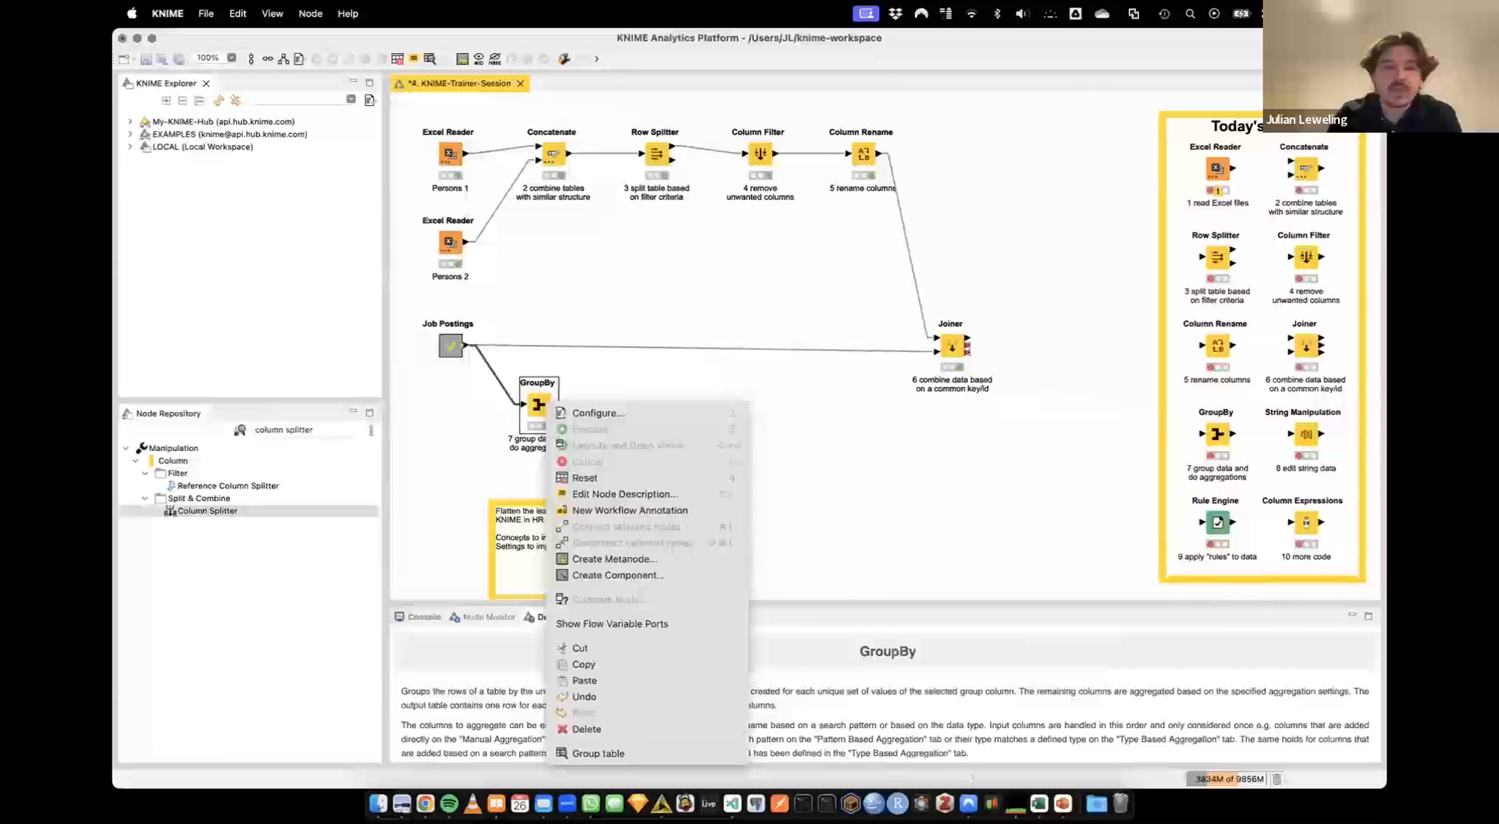
left_click(625, 754)
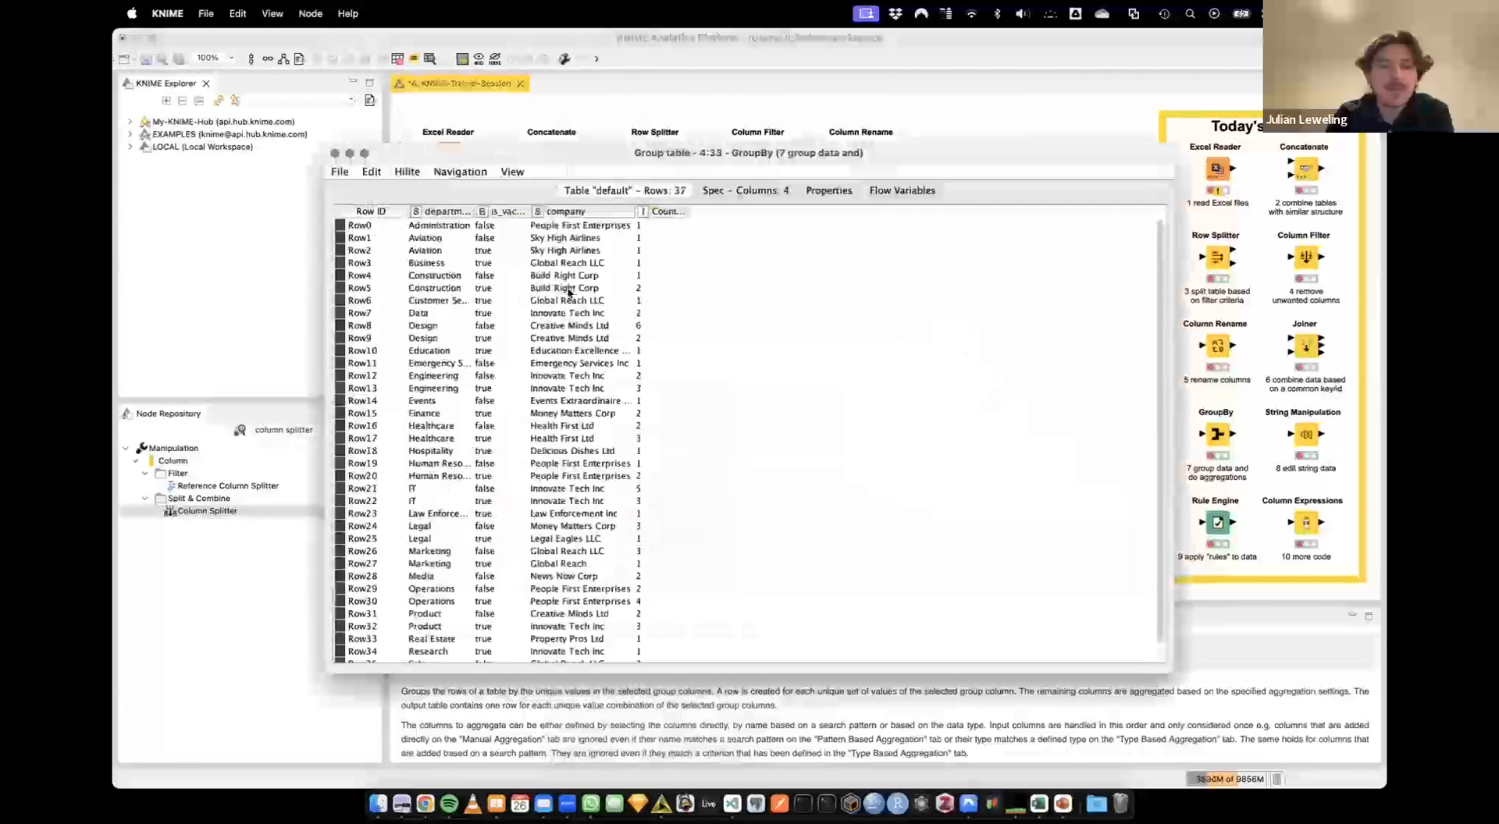
scroll(570, 295, "down", 2)
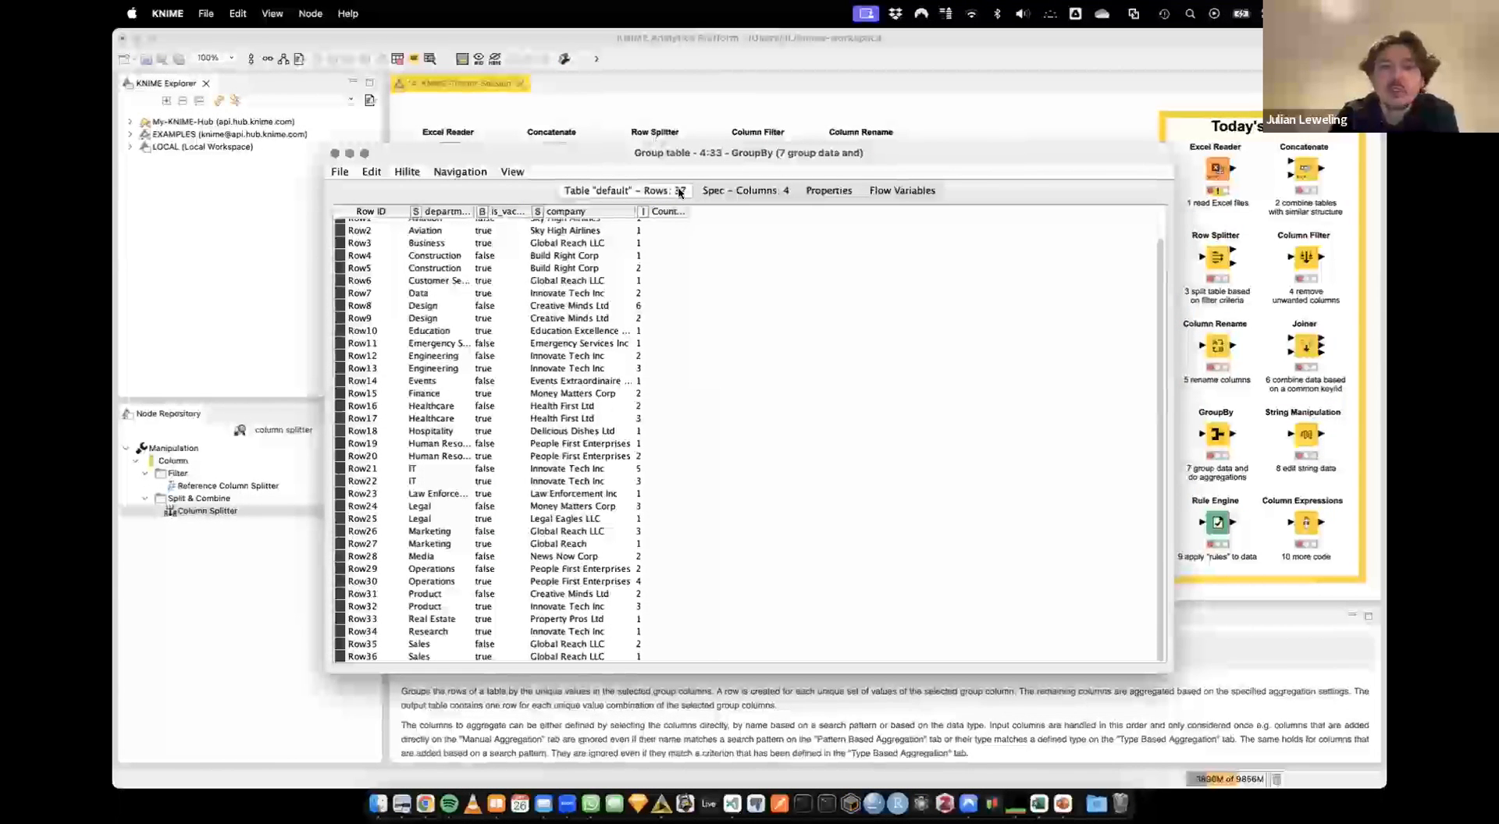
left_click_drag(455, 309, 656, 319)
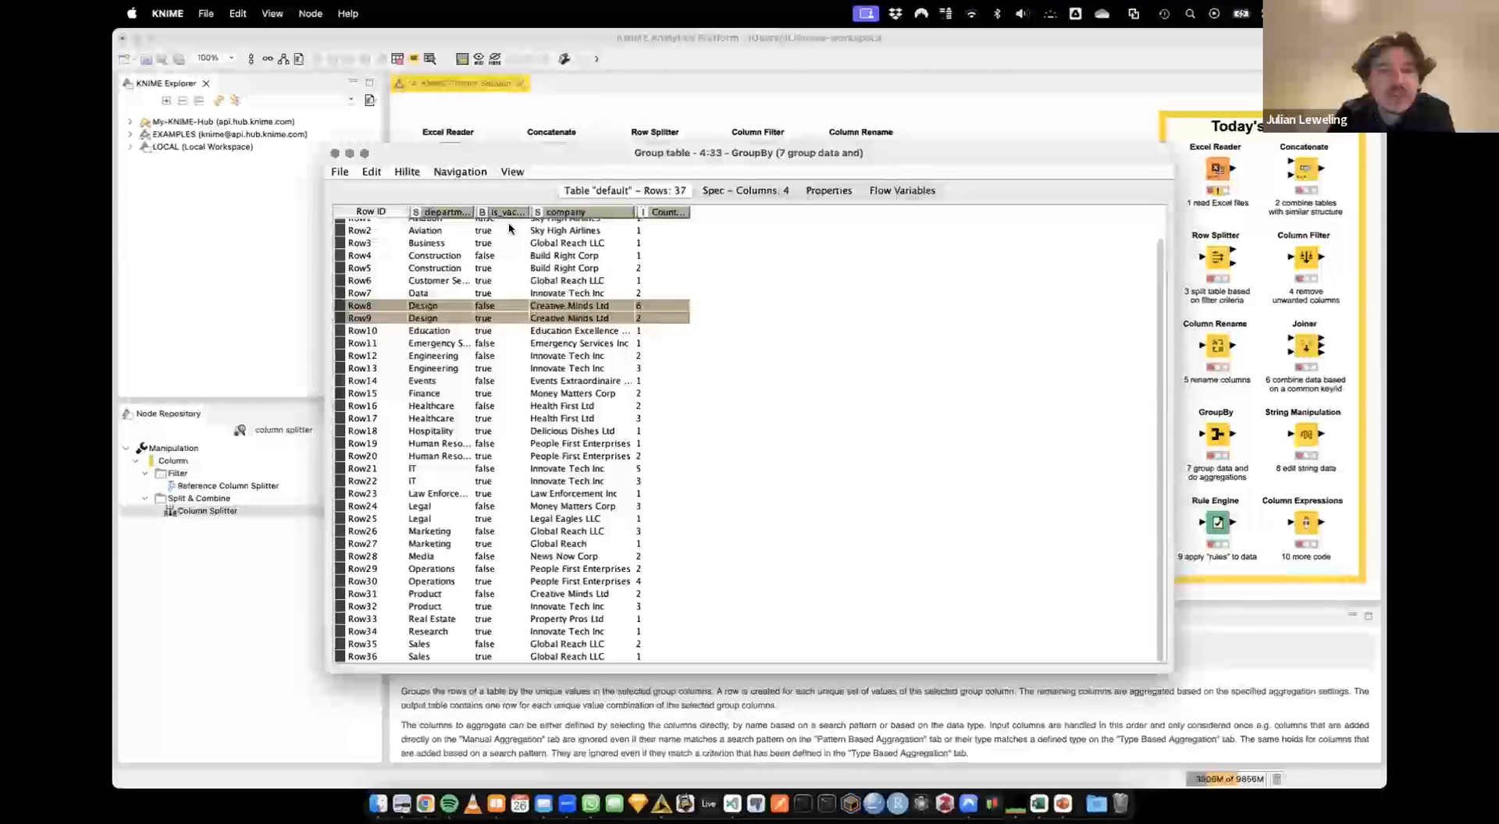
left_click(449, 212)
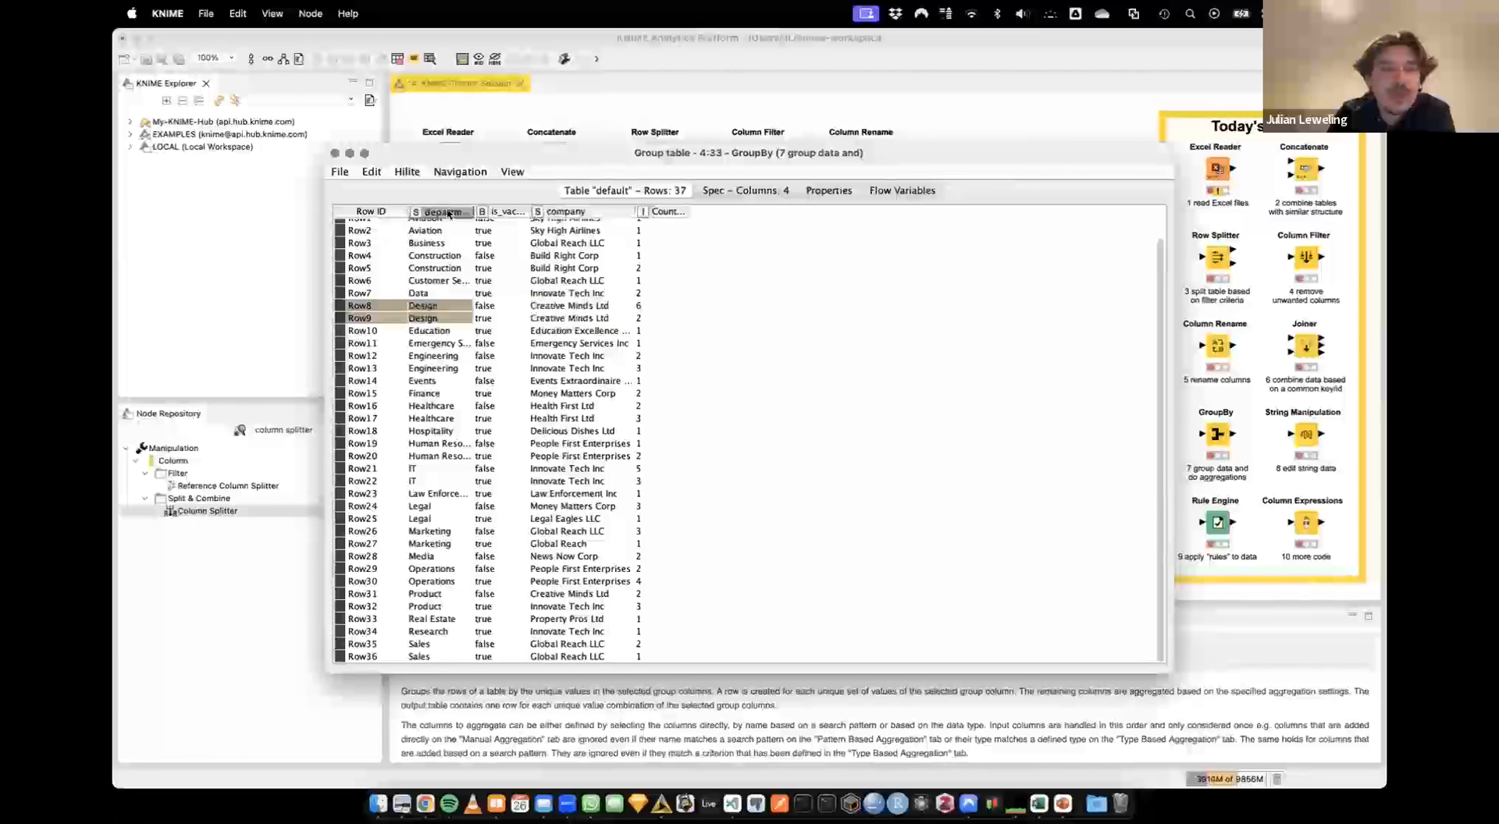
left_click_drag(448, 212, 597, 214)
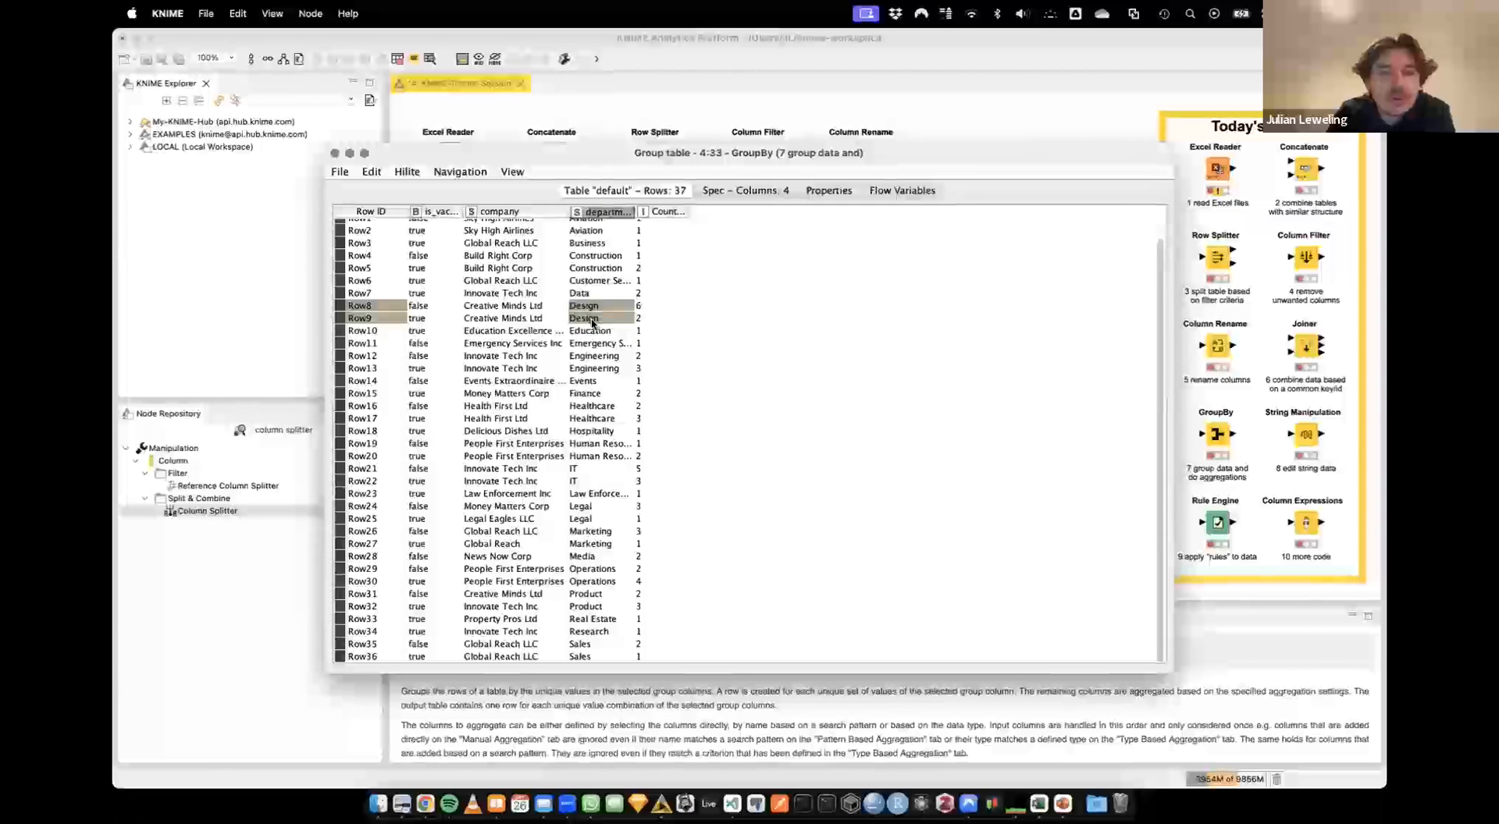
left_click_drag(444, 212, 613, 213)
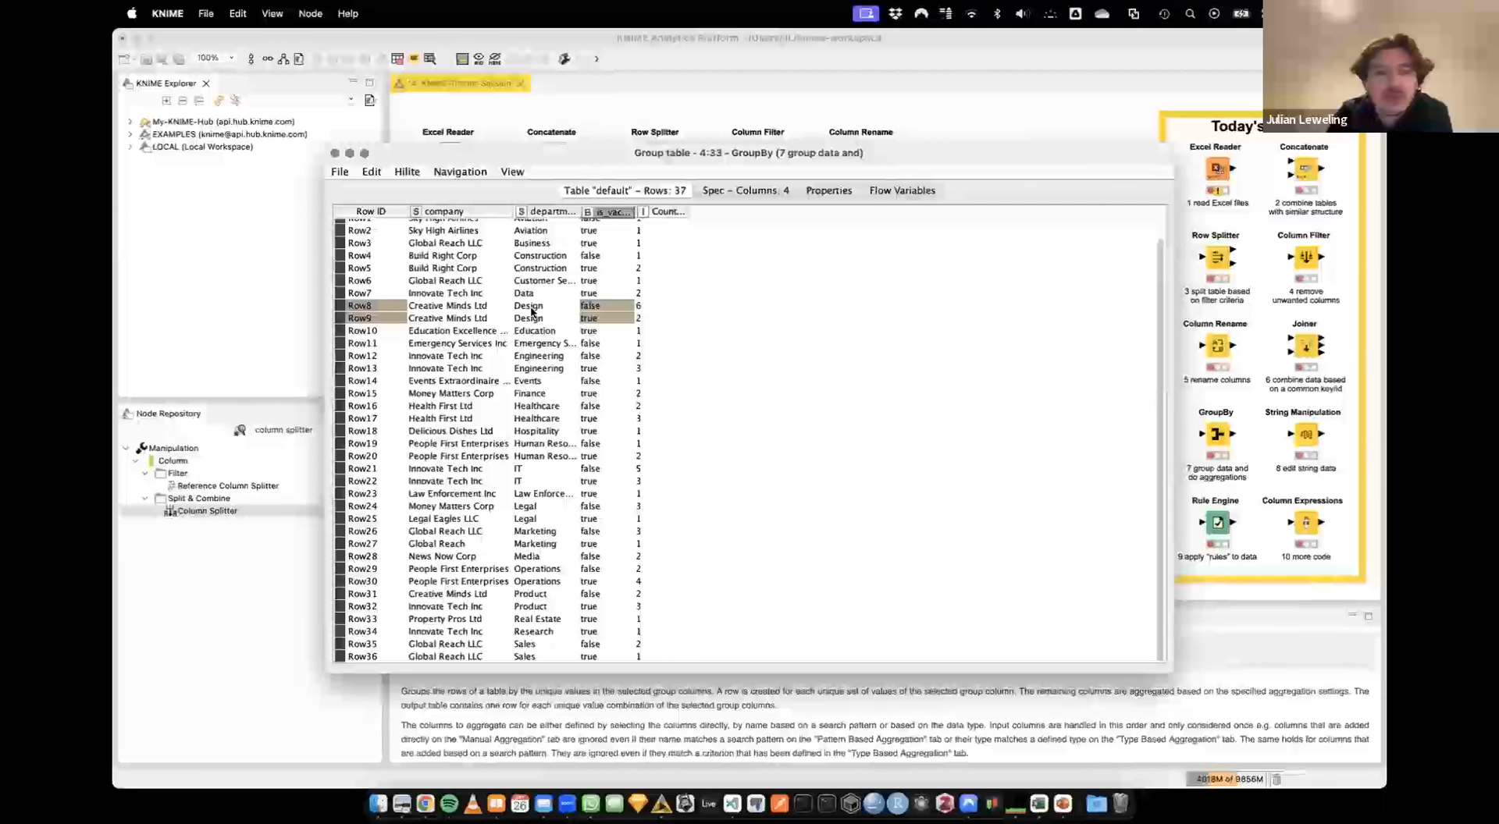
Review the vacant and non-vacant counts for the Design department of Creative Minds Ltd, and close the group table
left_click(601, 307)
left_click_drag(643, 307, 608, 308)
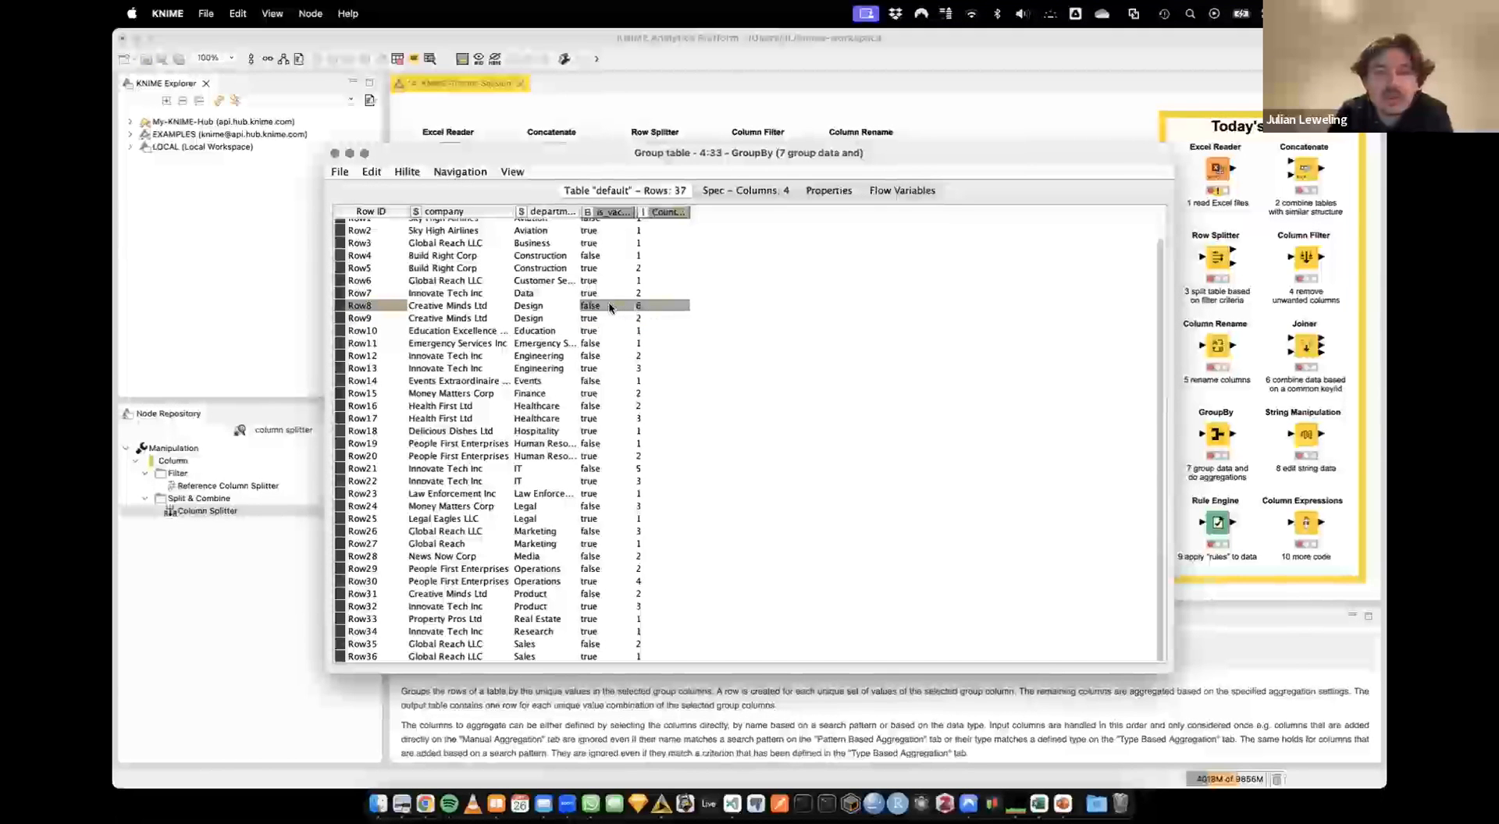
left_click(601, 318)
left_click(649, 318)
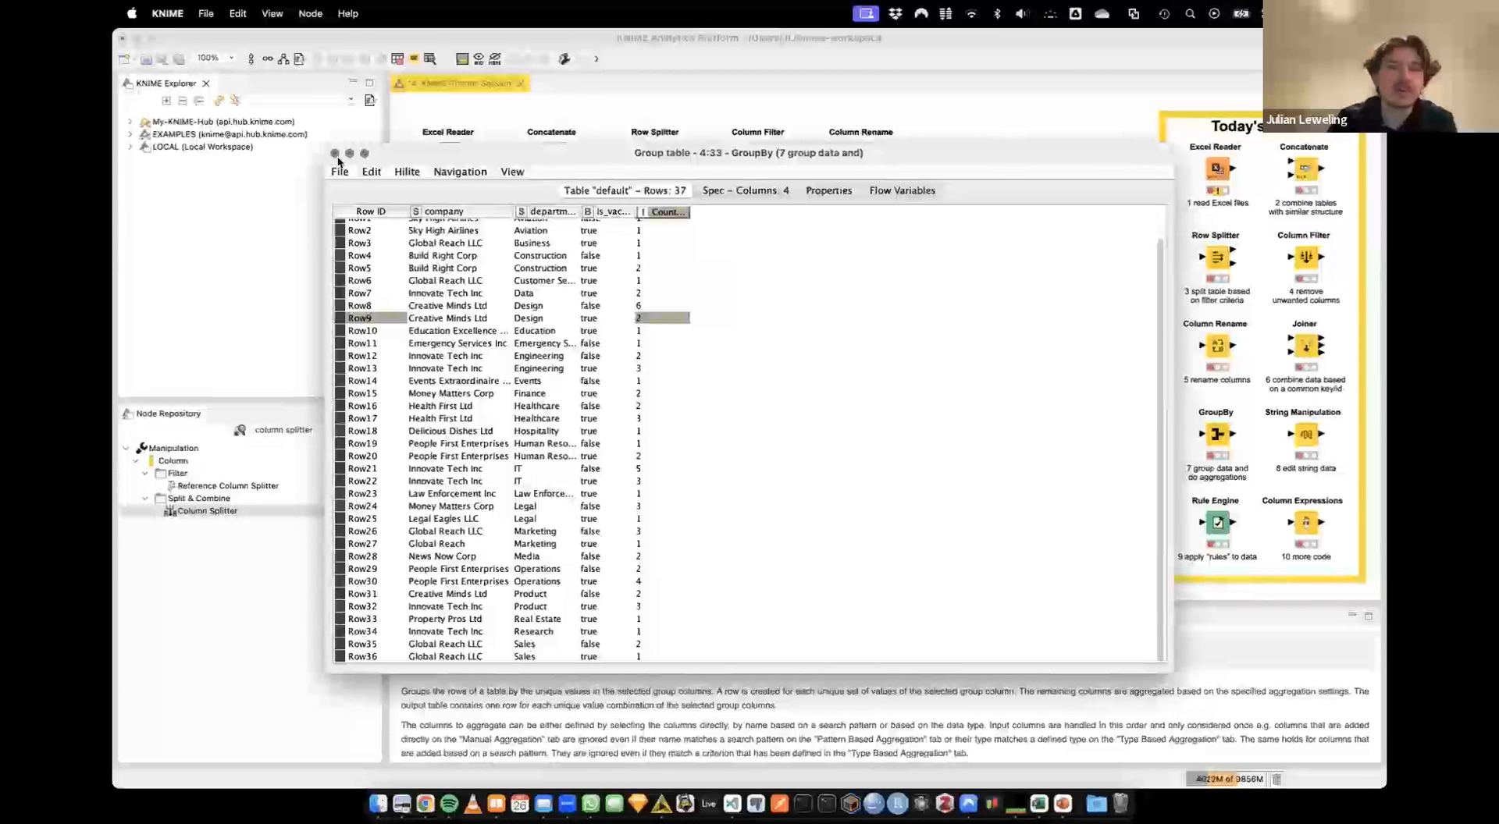
left_click(335, 153)
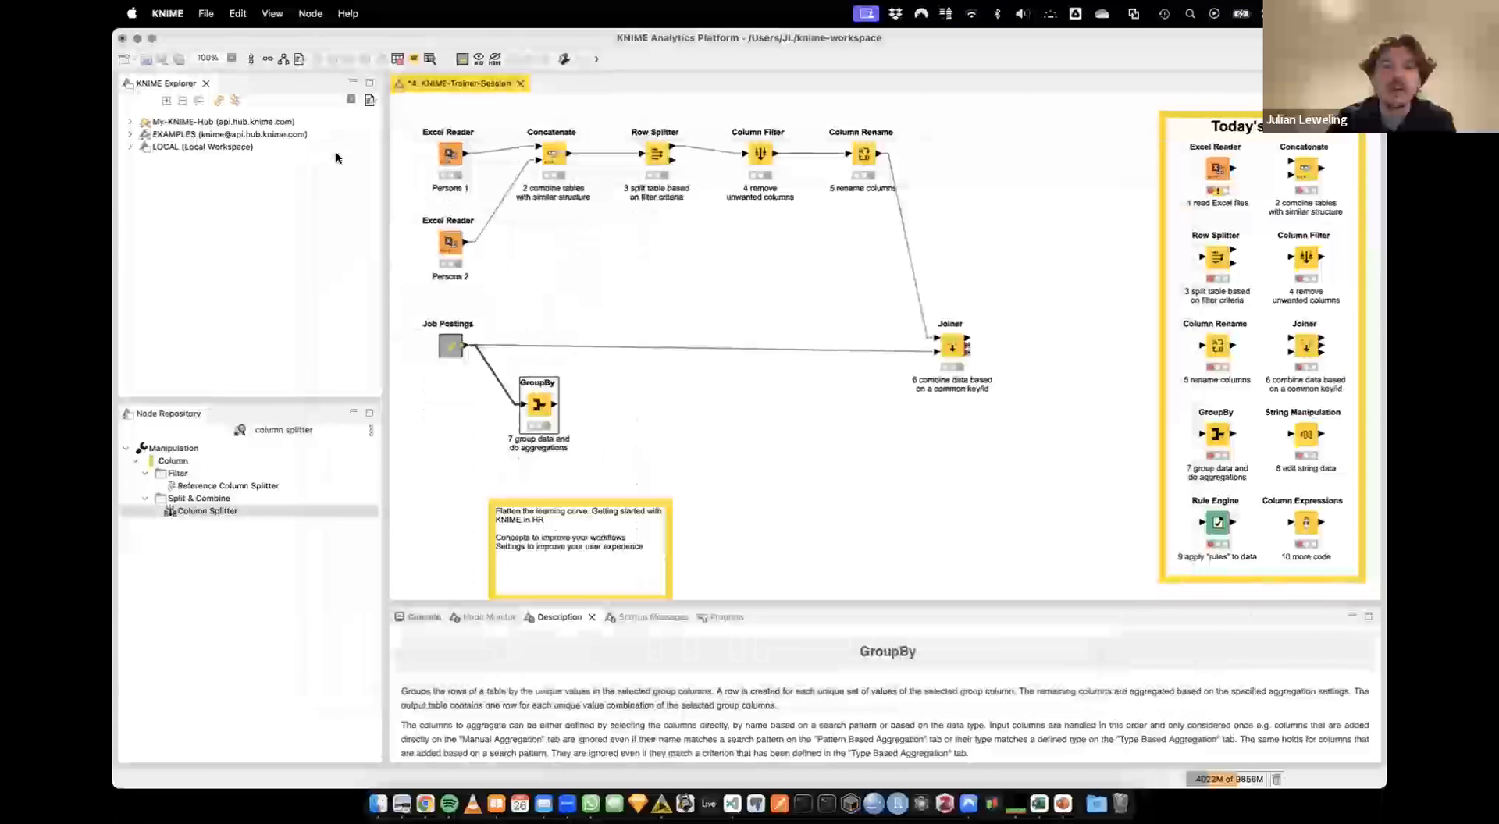
Duplicate the GroupBy node and place the copy beside the original in the workflow
double_click(544, 400)
key("super+v")
left_click_drag(629, 490, 631, 402)
Remove department from the original GroupBy node's group columns, keeping is_vacant and company, and confirm the settings
double_click(536, 400)
left_click(831, 330)
double_click(839, 307)
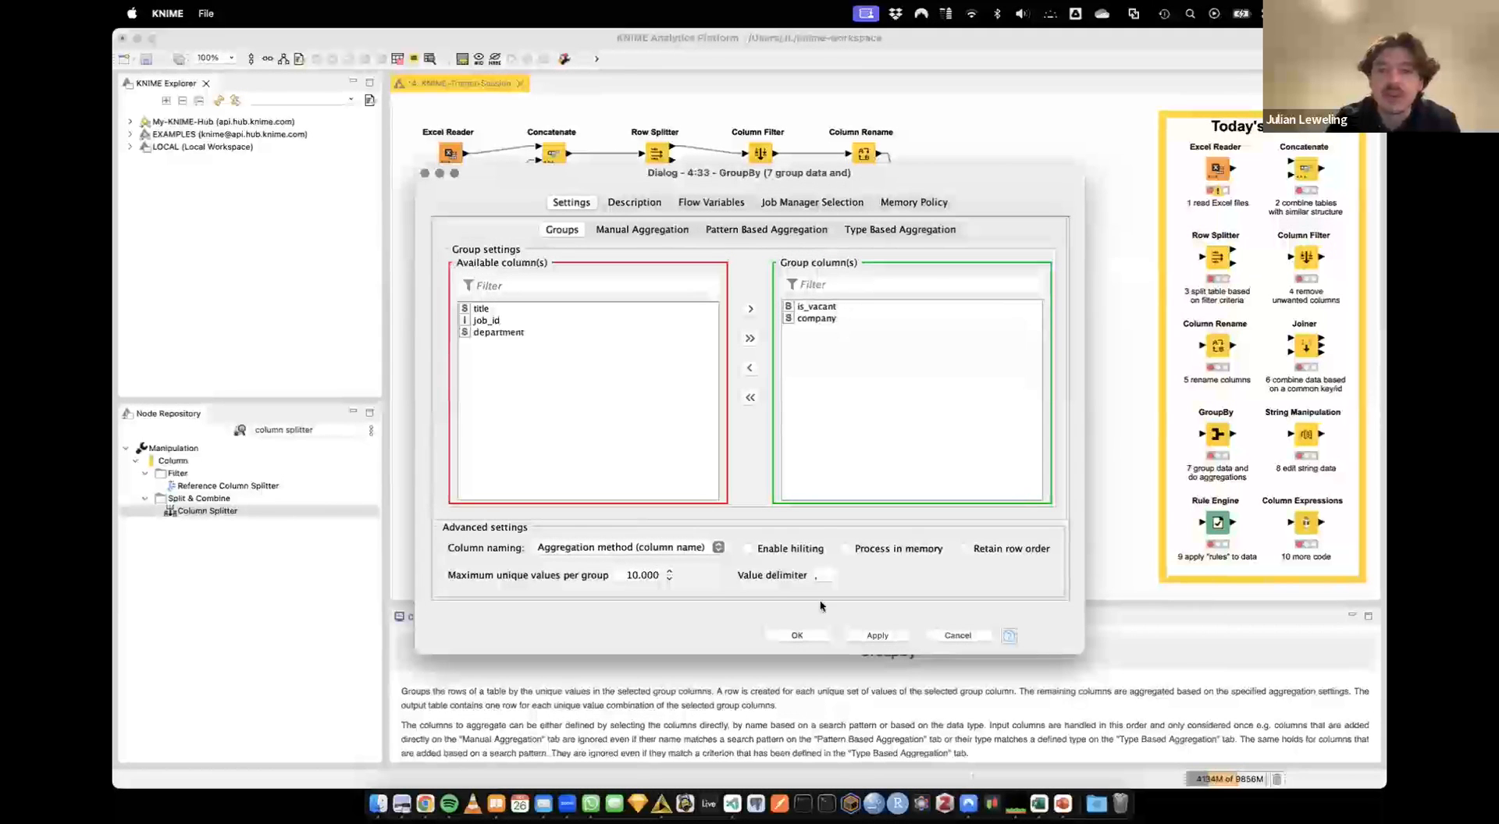
left_click(804, 635)
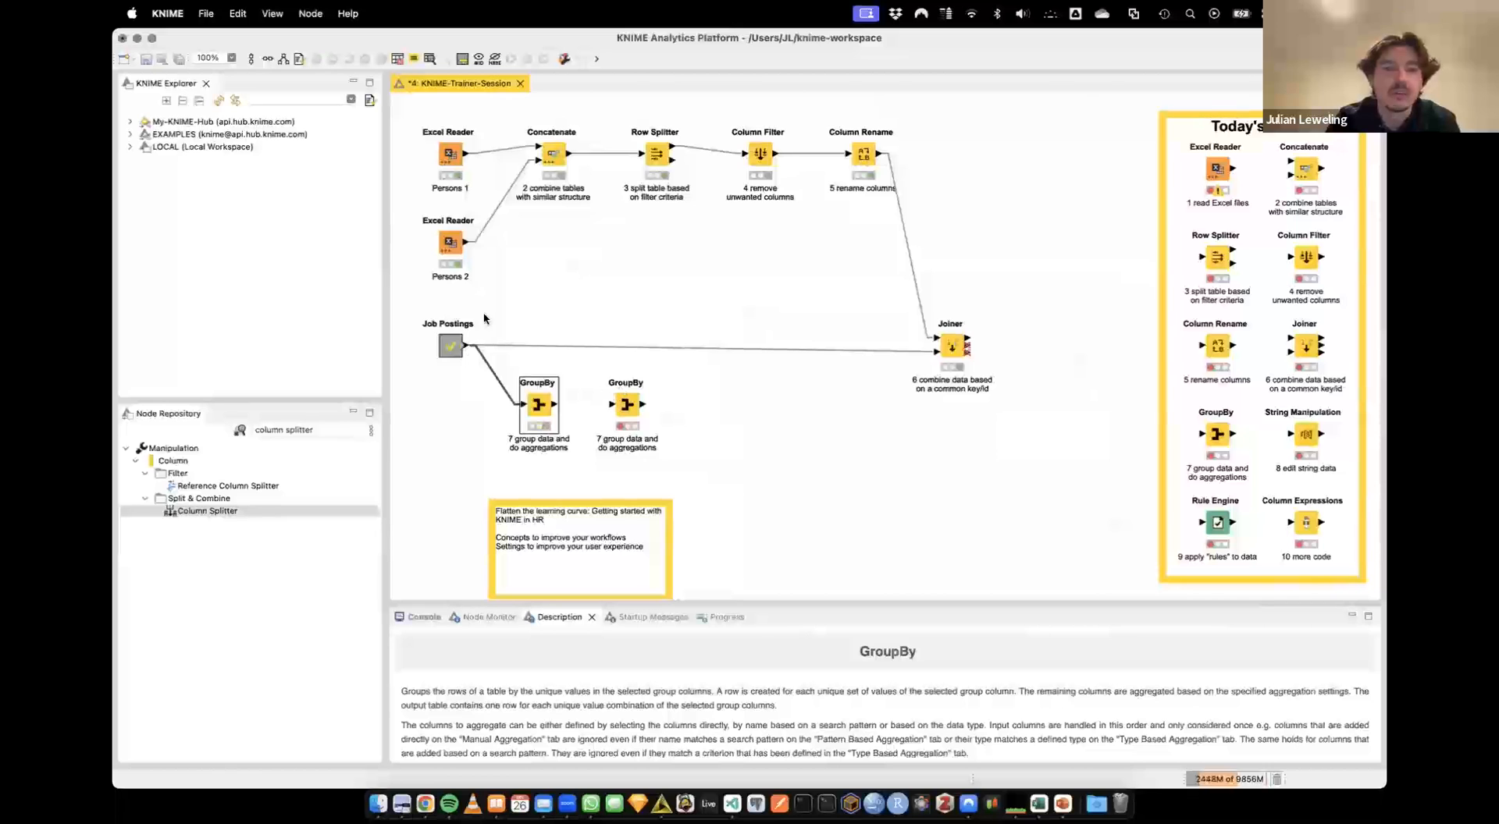
Connect Job Postings to the copied GroupBy node and add the line "counting" to the original GroupBy node's label
left_click_drag(466, 346, 642, 403)
double_click(546, 448)
key("Return")
key("Return")
type("ounti")
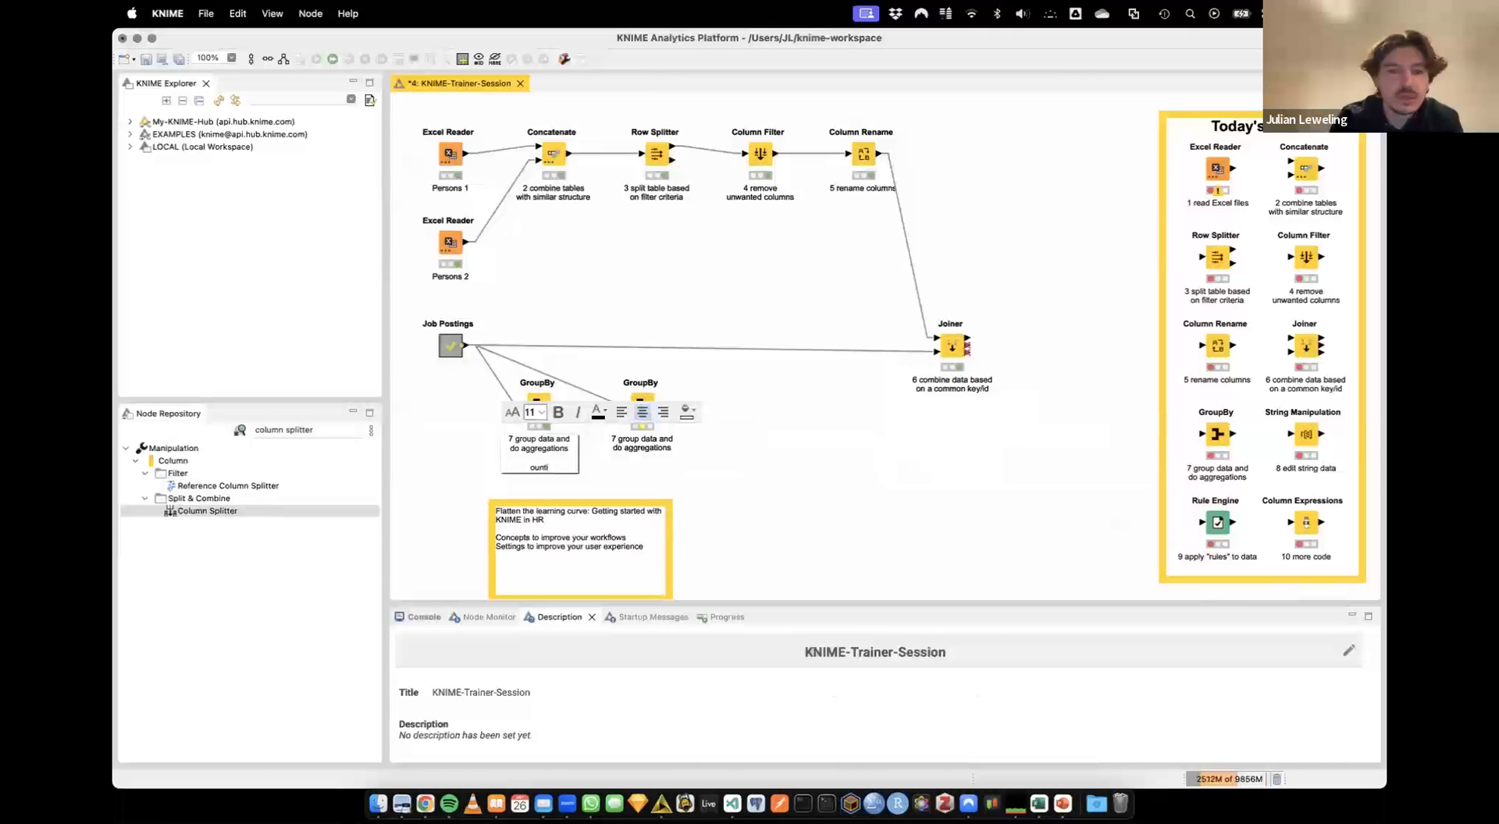
type("ing")
left_click(691, 486)
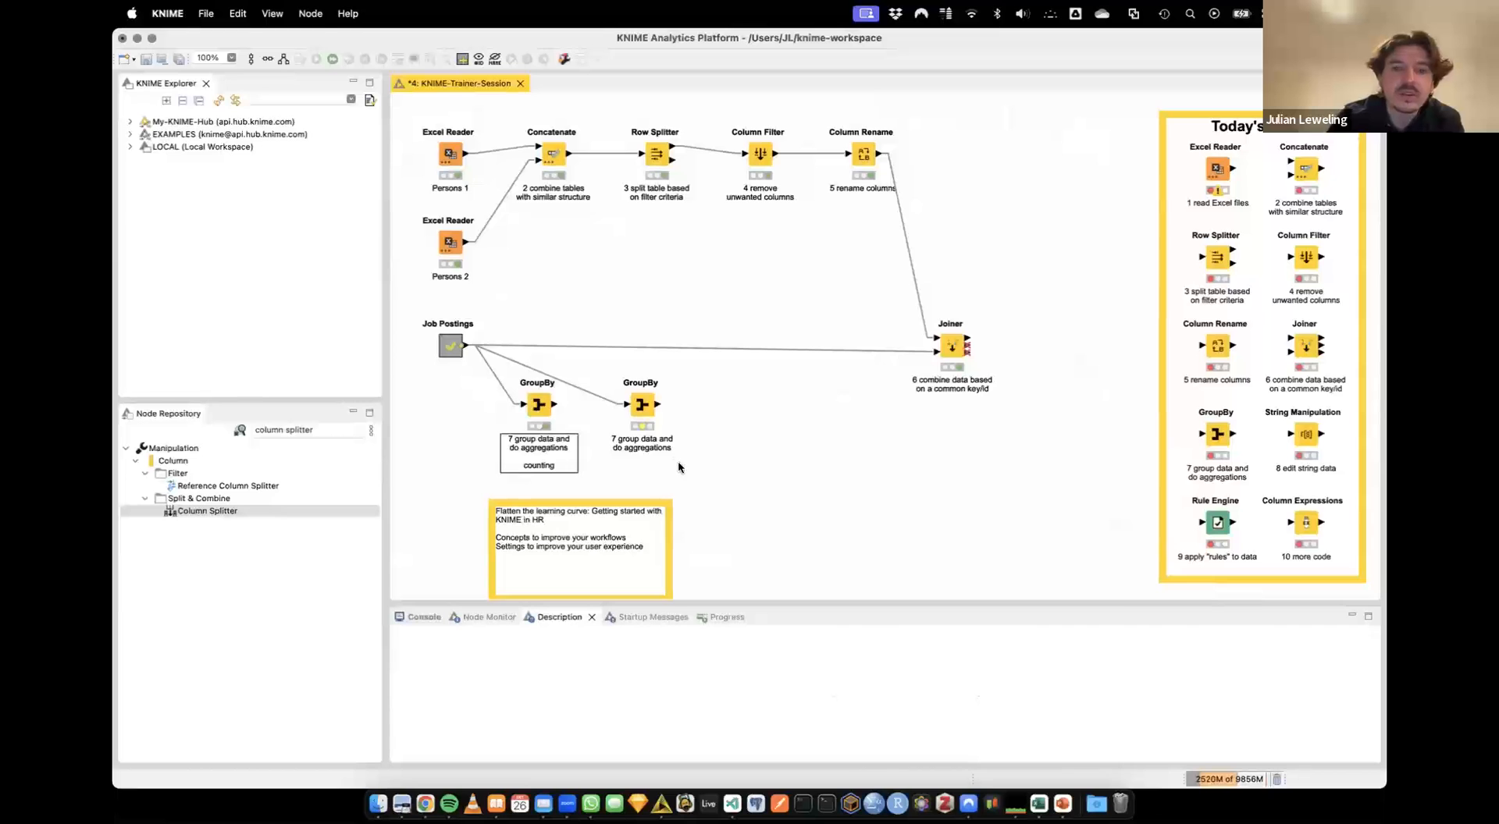
Check the copied GroupBy node's group column settings and close its configuration without changes
left_click(644, 405)
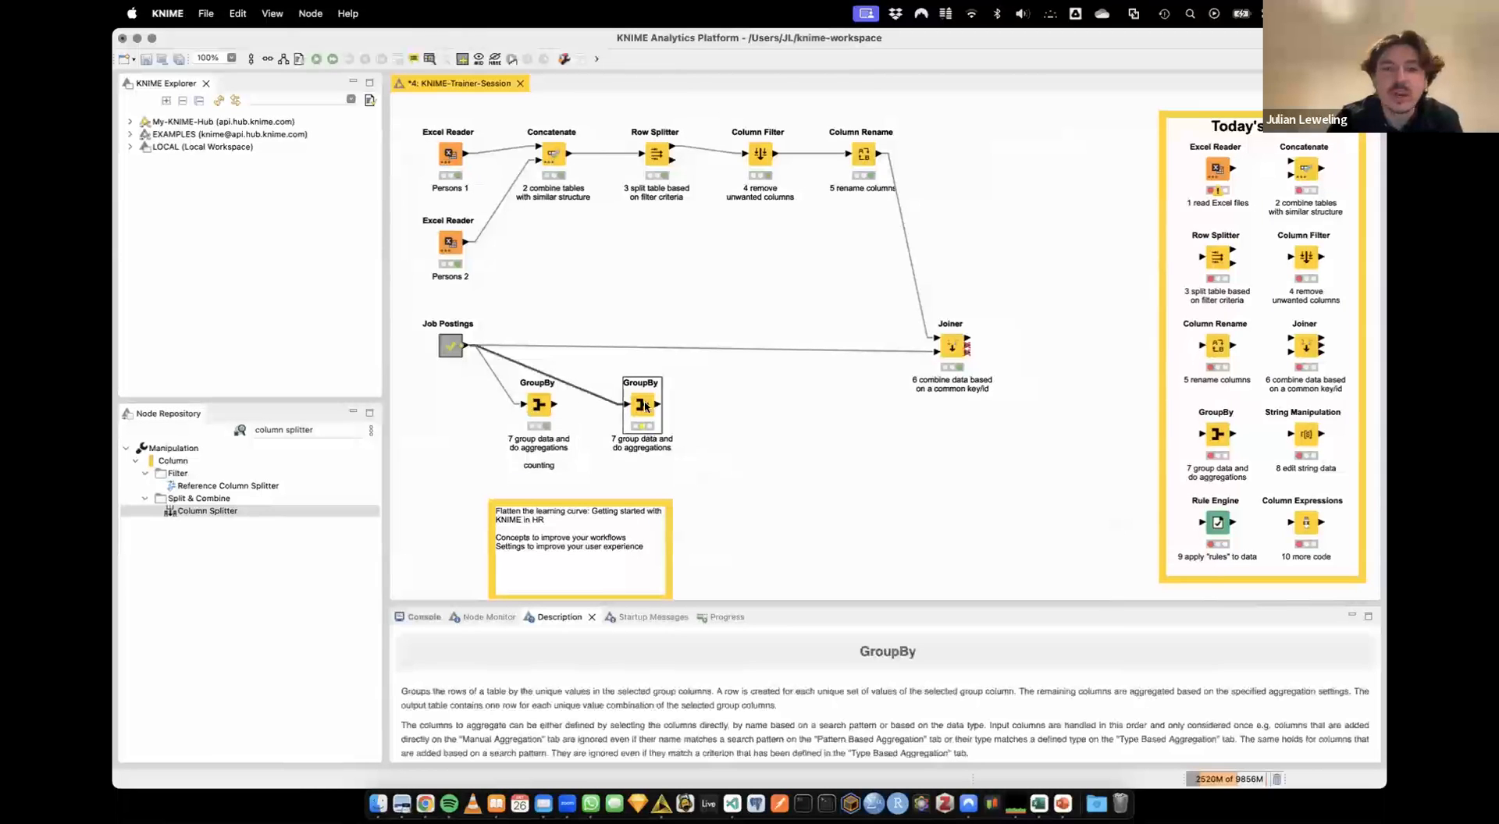
double_click(644, 405)
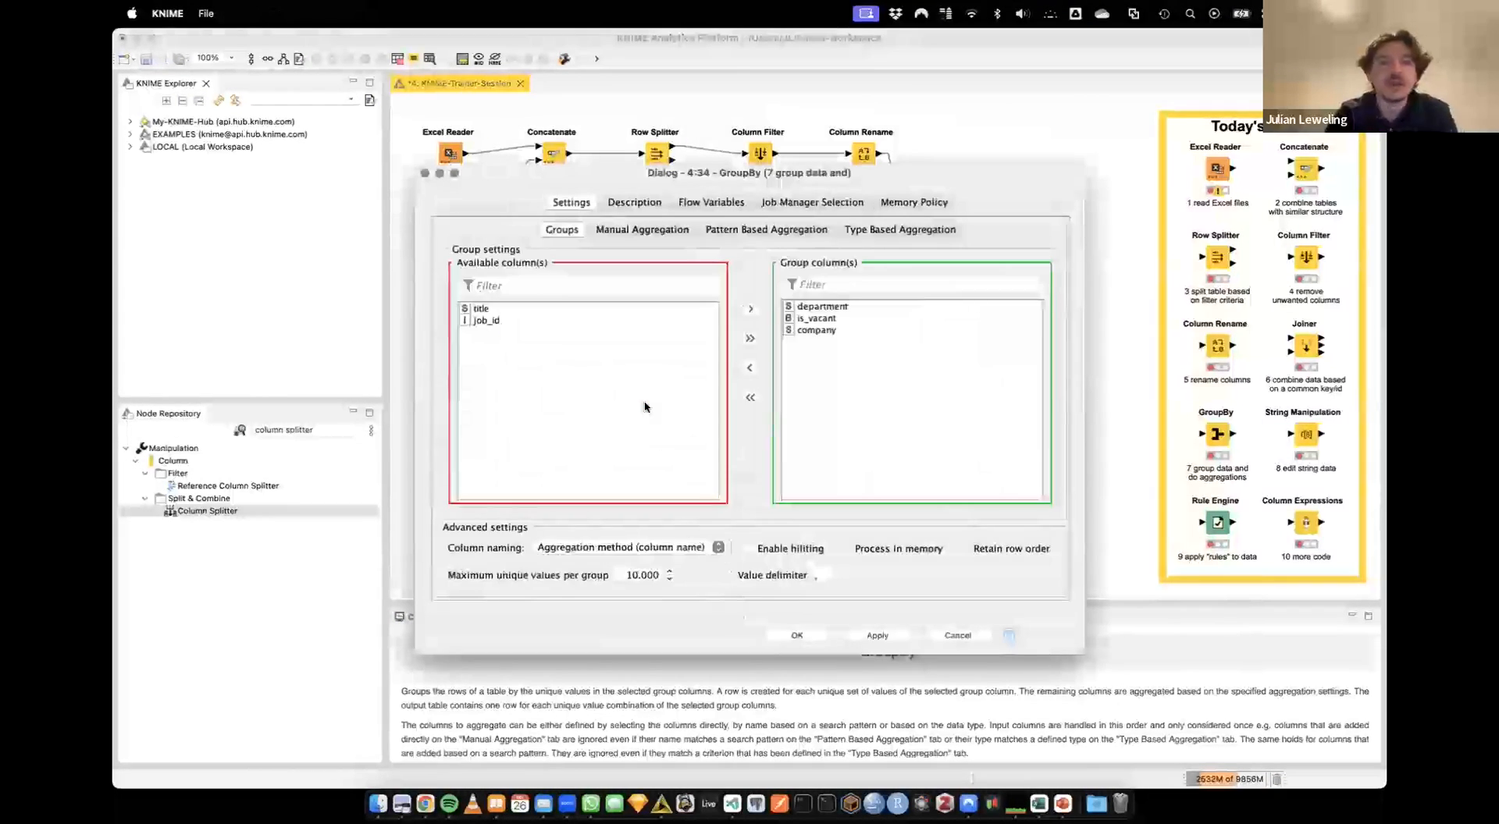
left_click(422, 174)
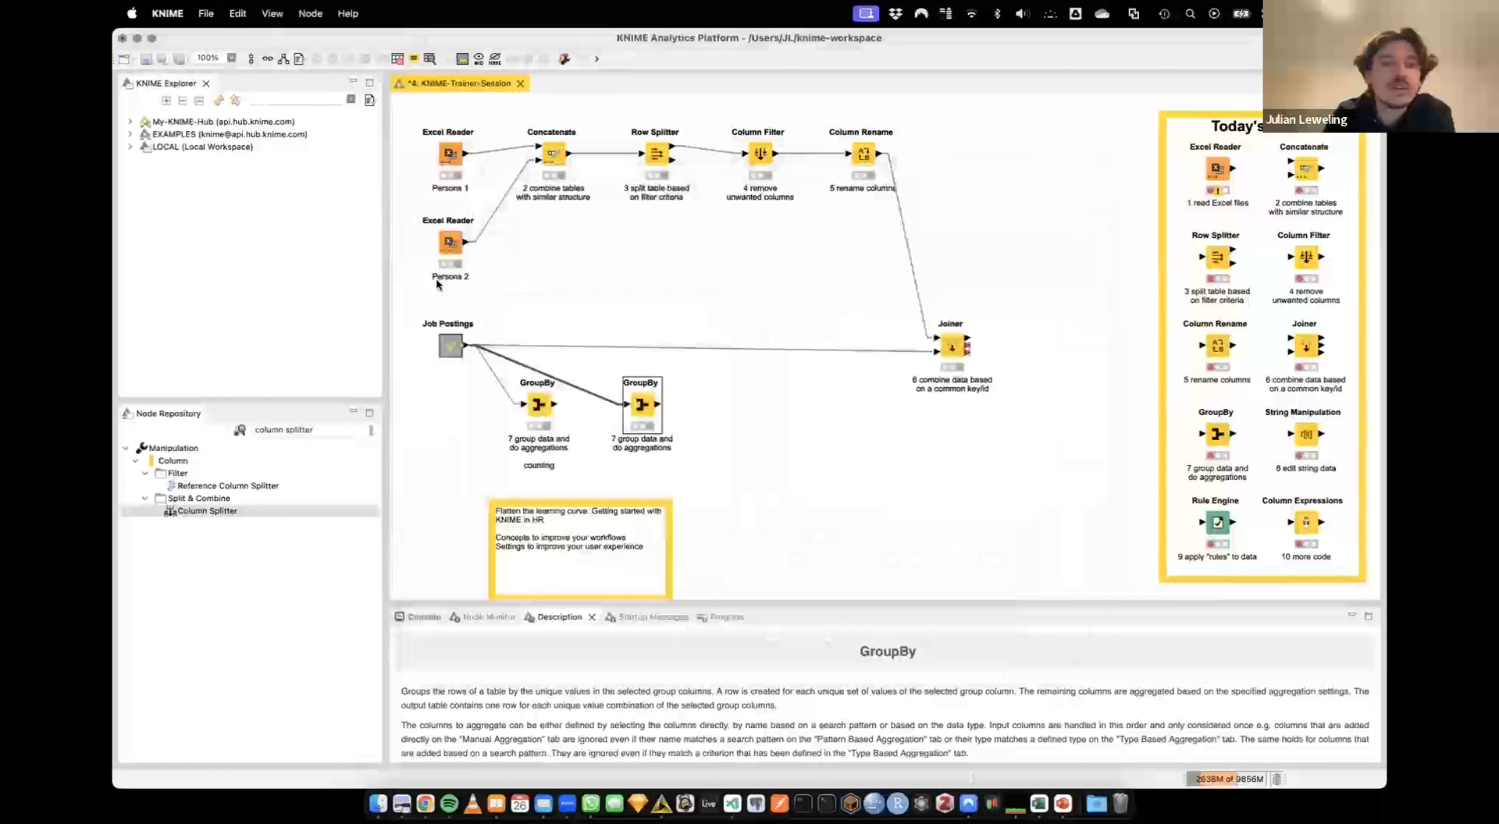
Open the Job Postings output table, review the company and department values for Creative Minds Ltd, and close it
right_click(455, 362)
key("Escape")
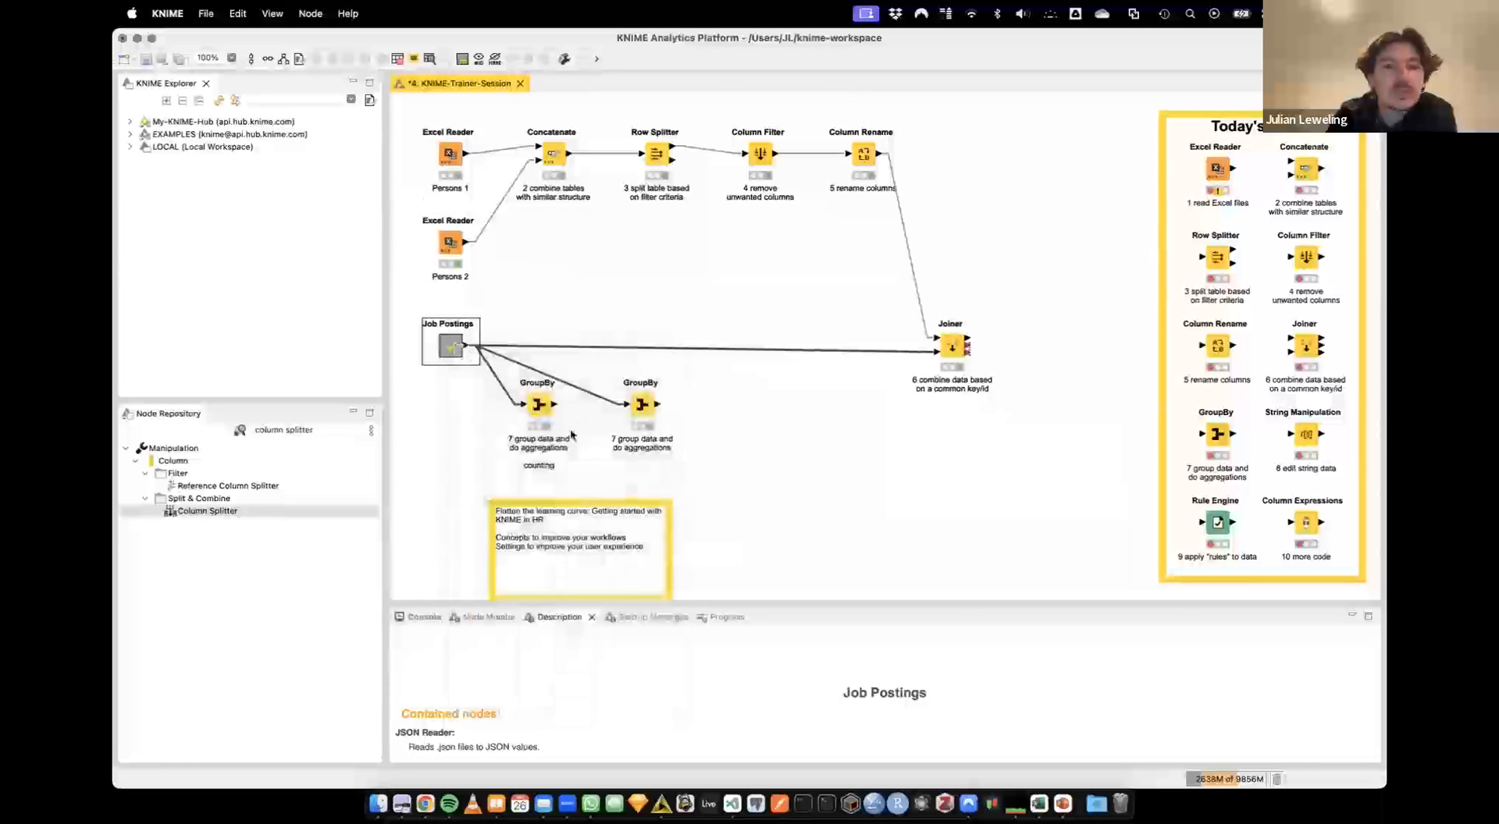
left_click(450, 288)
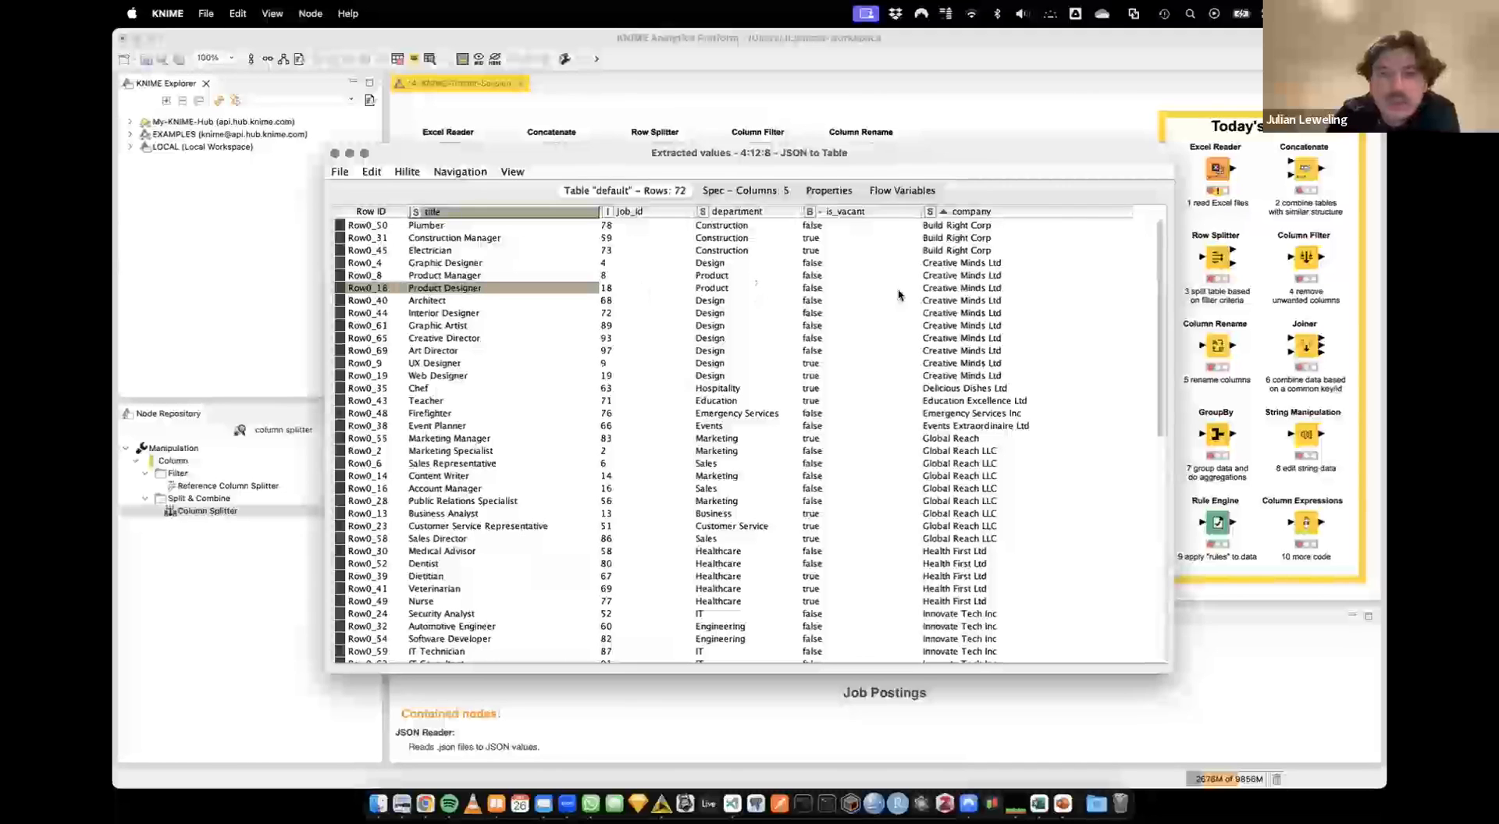
left_click(954, 275)
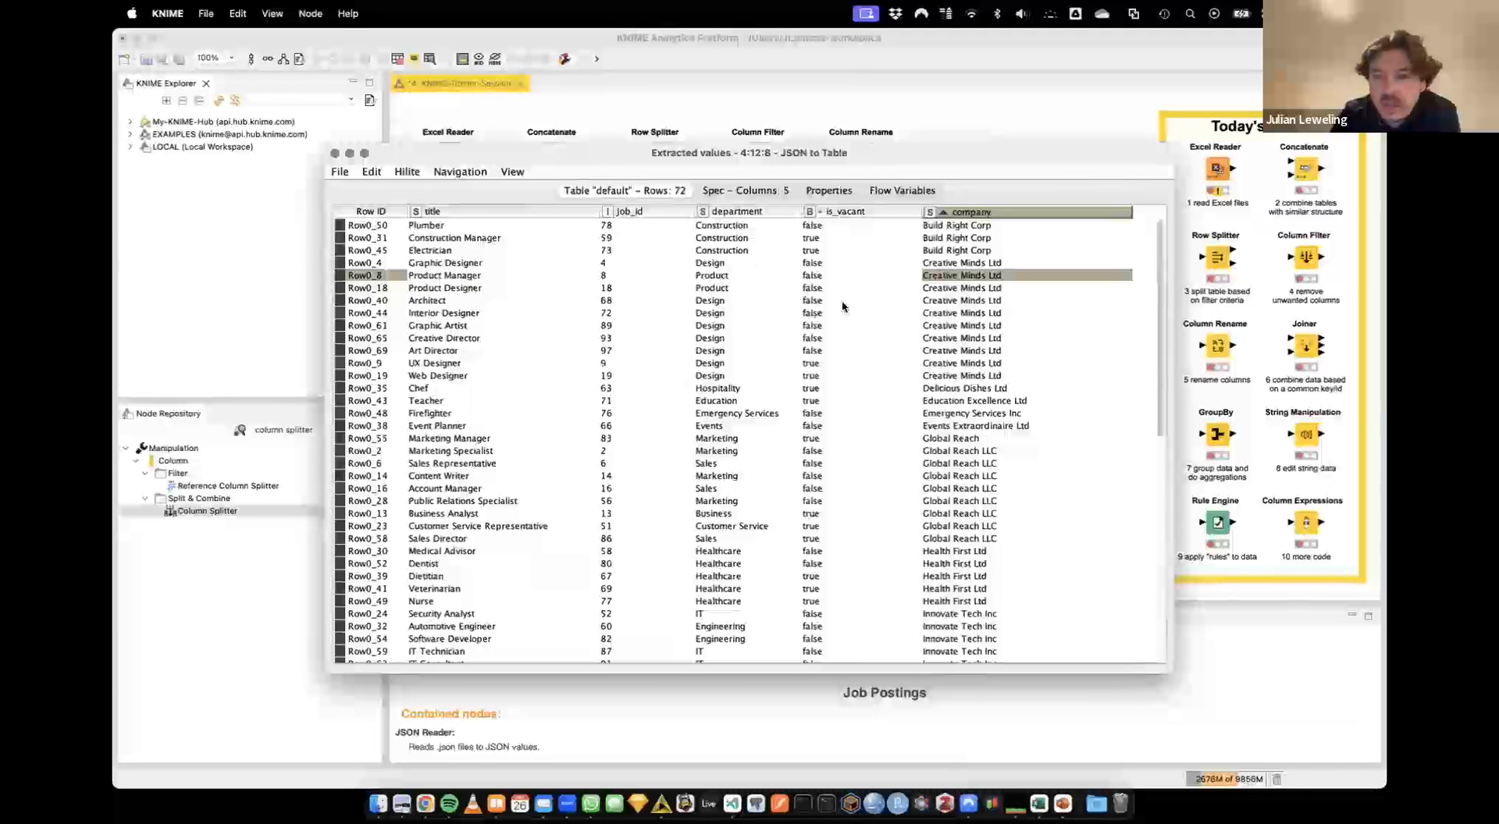
left_click(713, 275)
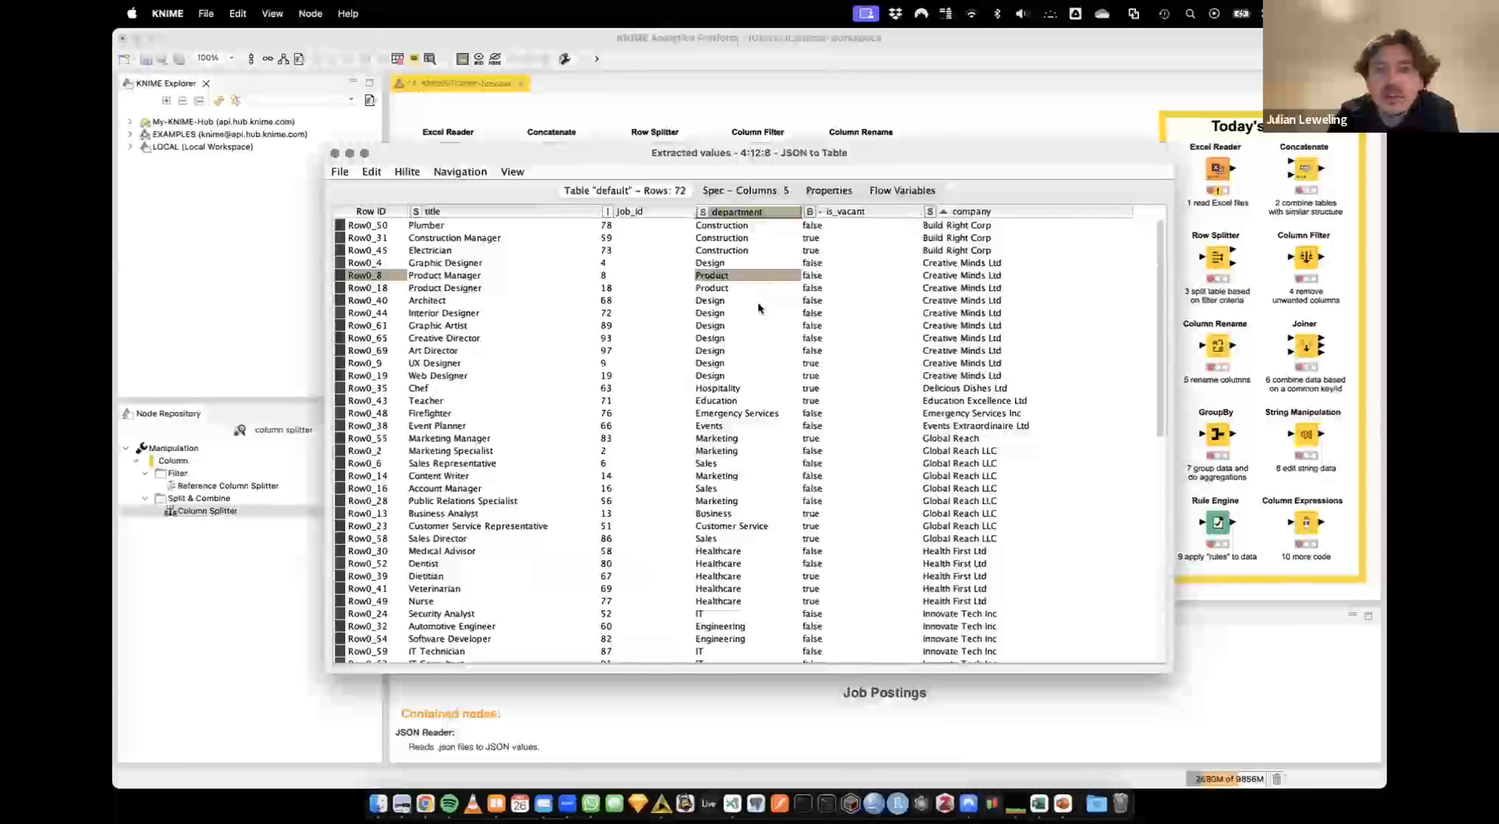
left_click(335, 153)
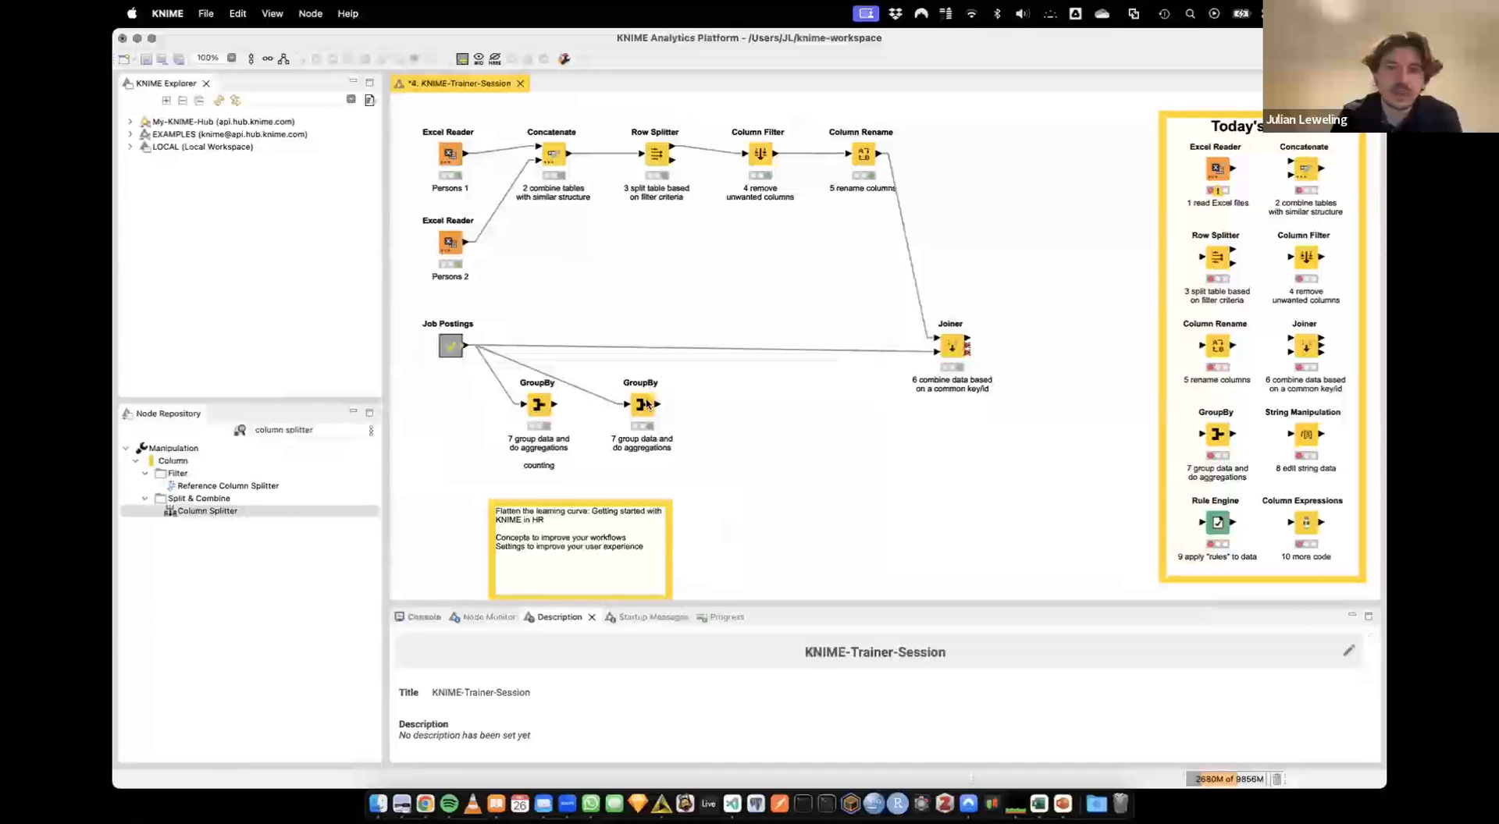
Remove department and is_vacant from the copied GroupBy node's group columns, leaving only company
double_click(642, 405)
left_click(820, 307)
left_click(816, 318, "shift")
left_click(750, 369)
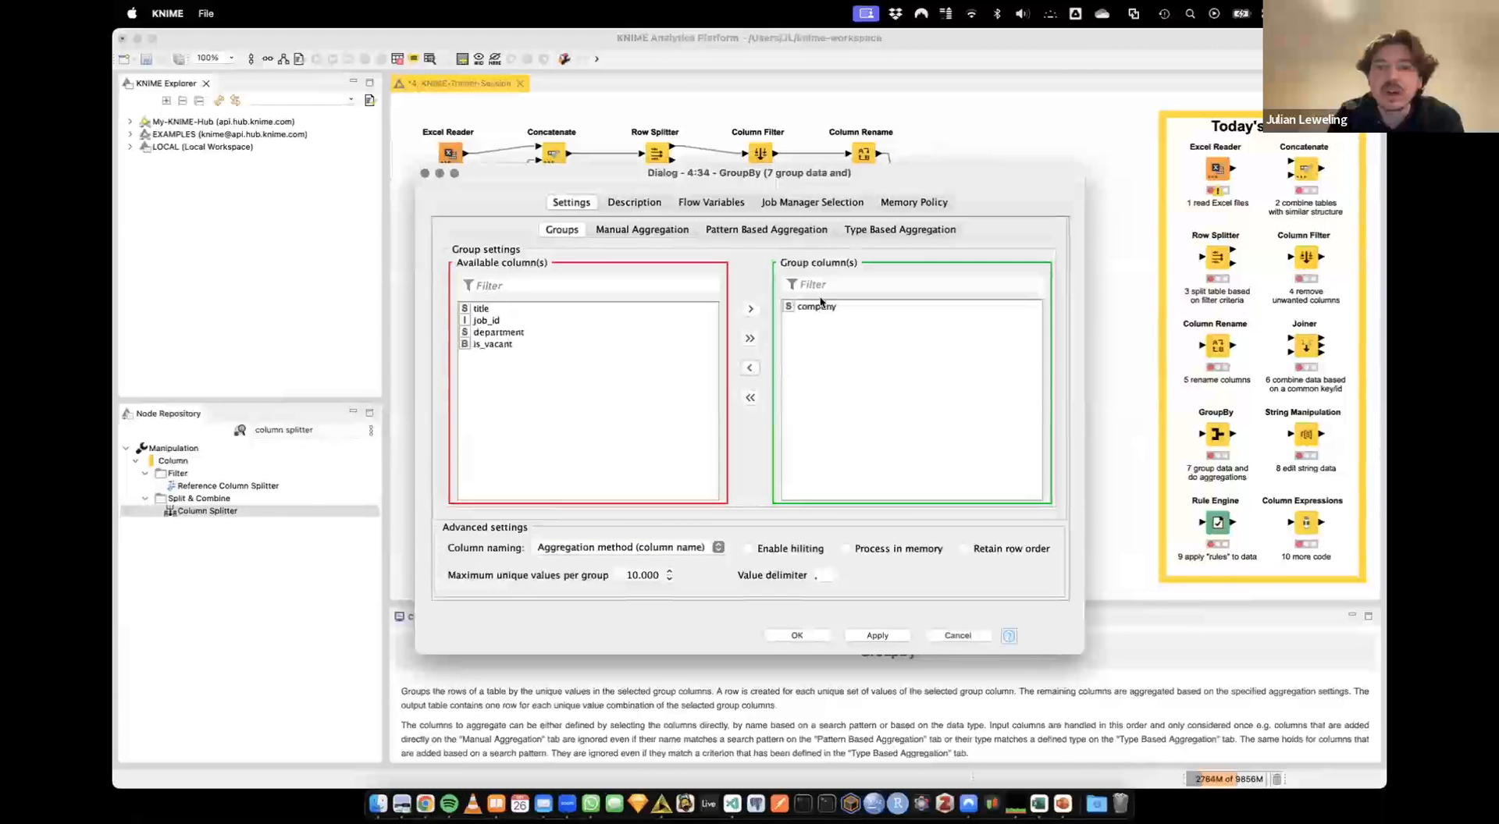
Replace the job_id count aggregation with the department column aggregated by Unique concatenate
left_click(626, 230)
left_click(759, 290)
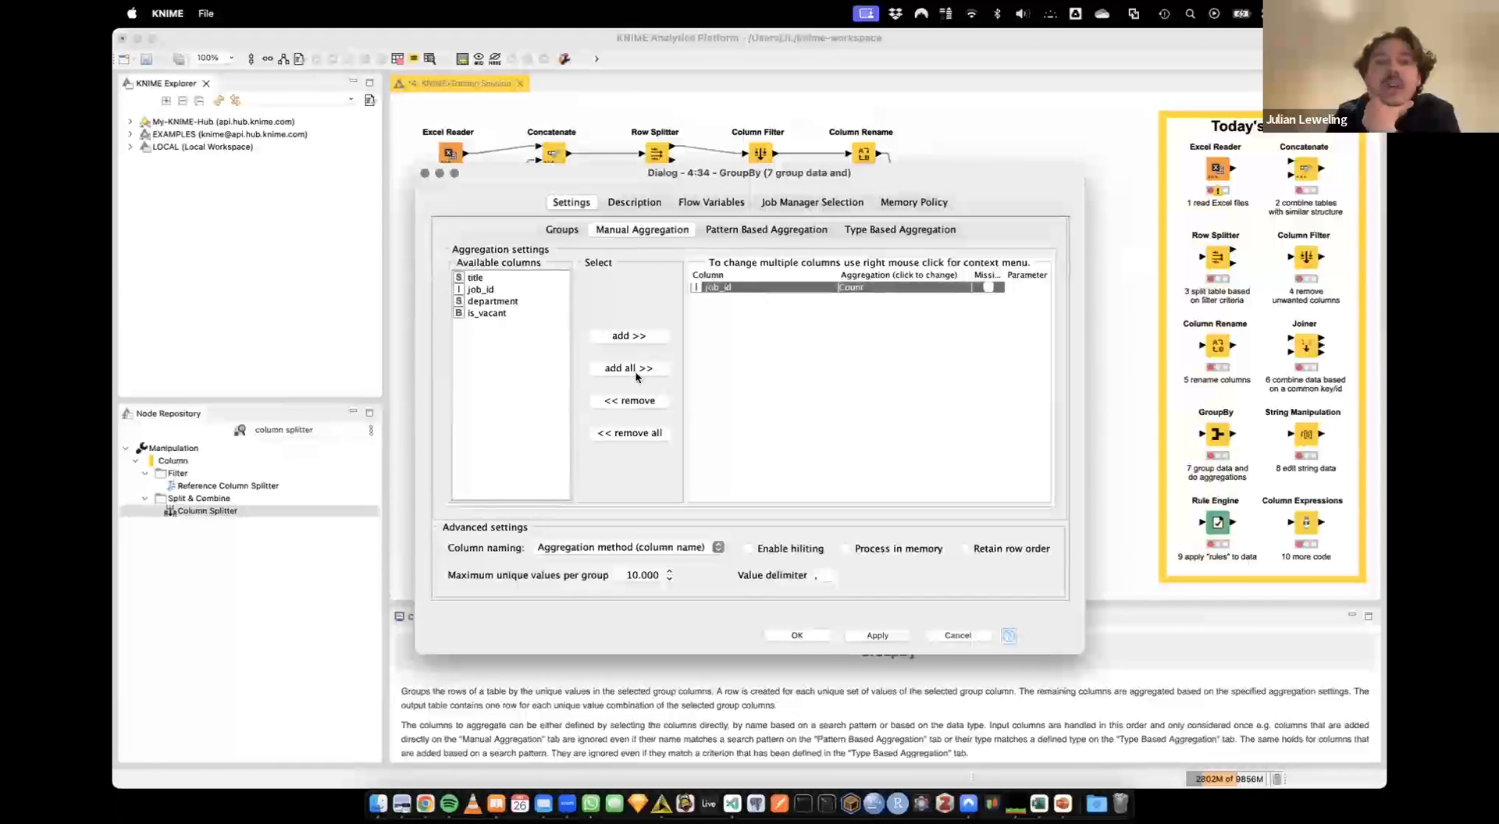
left_click(630, 400)
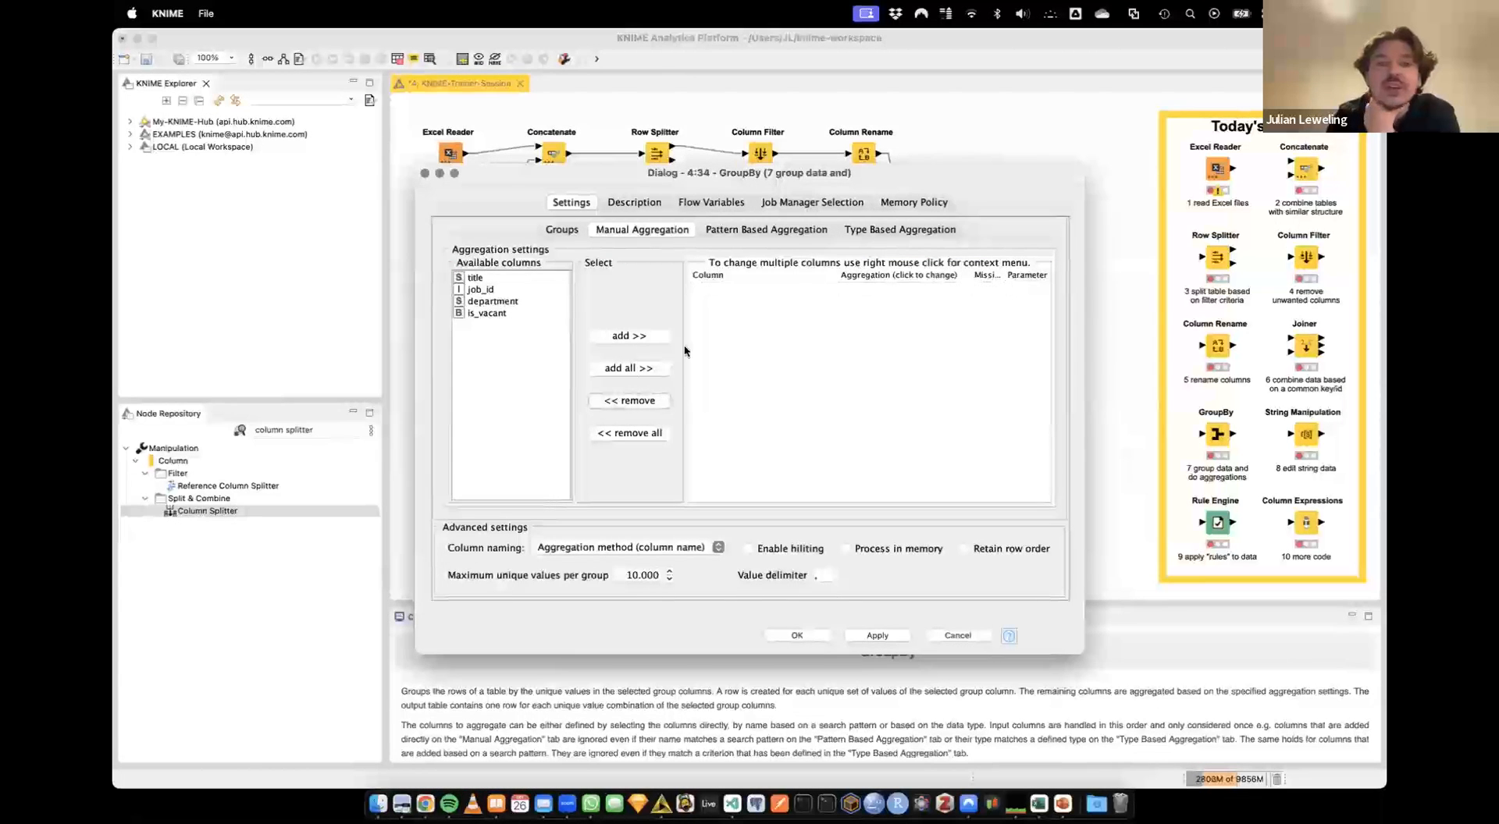
left_click(494, 302)
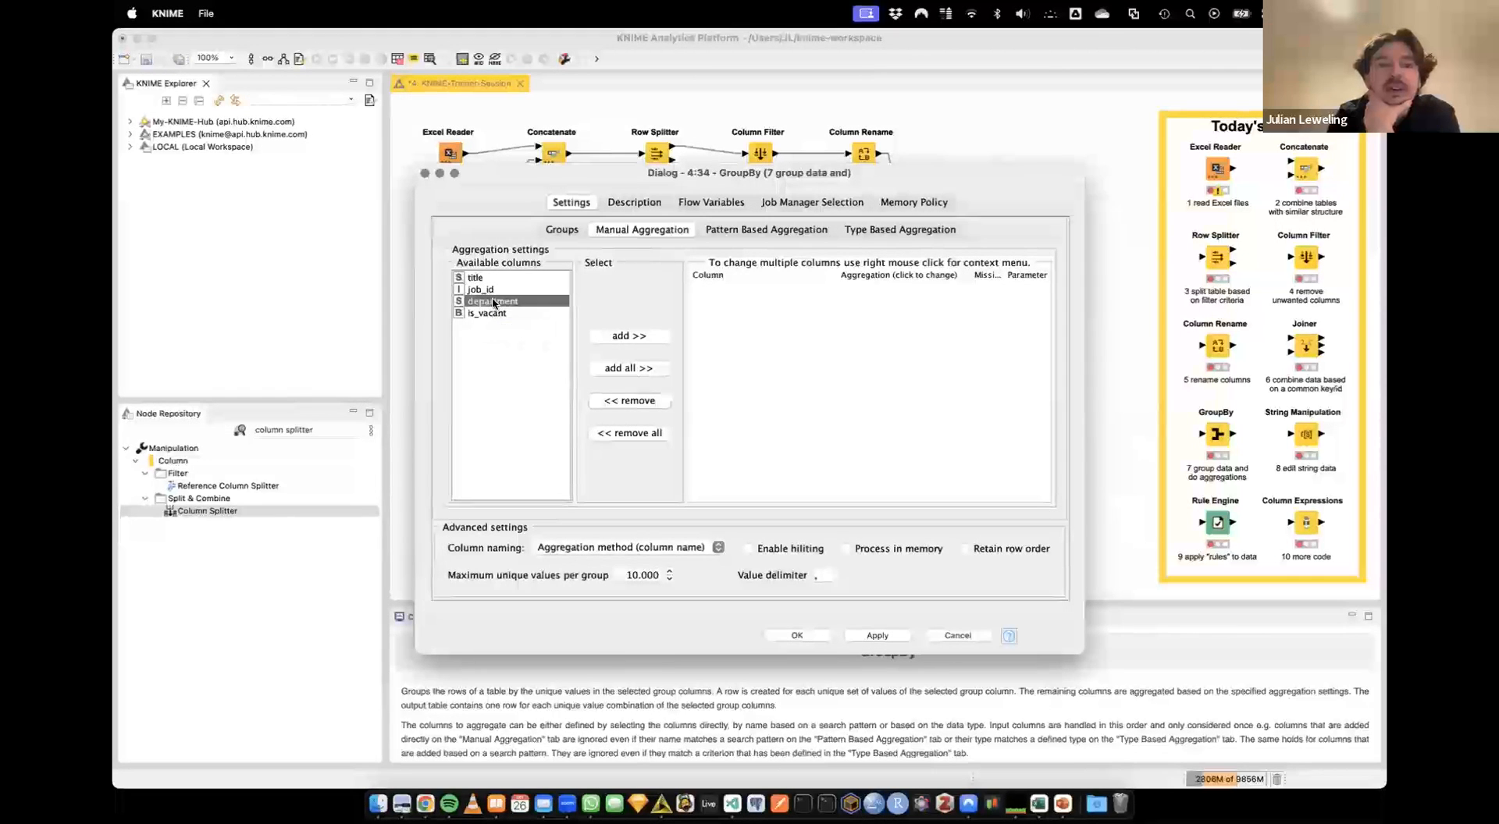
double_click(493, 302)
left_click(866, 294)
scroll(887, 359, "down", 5)
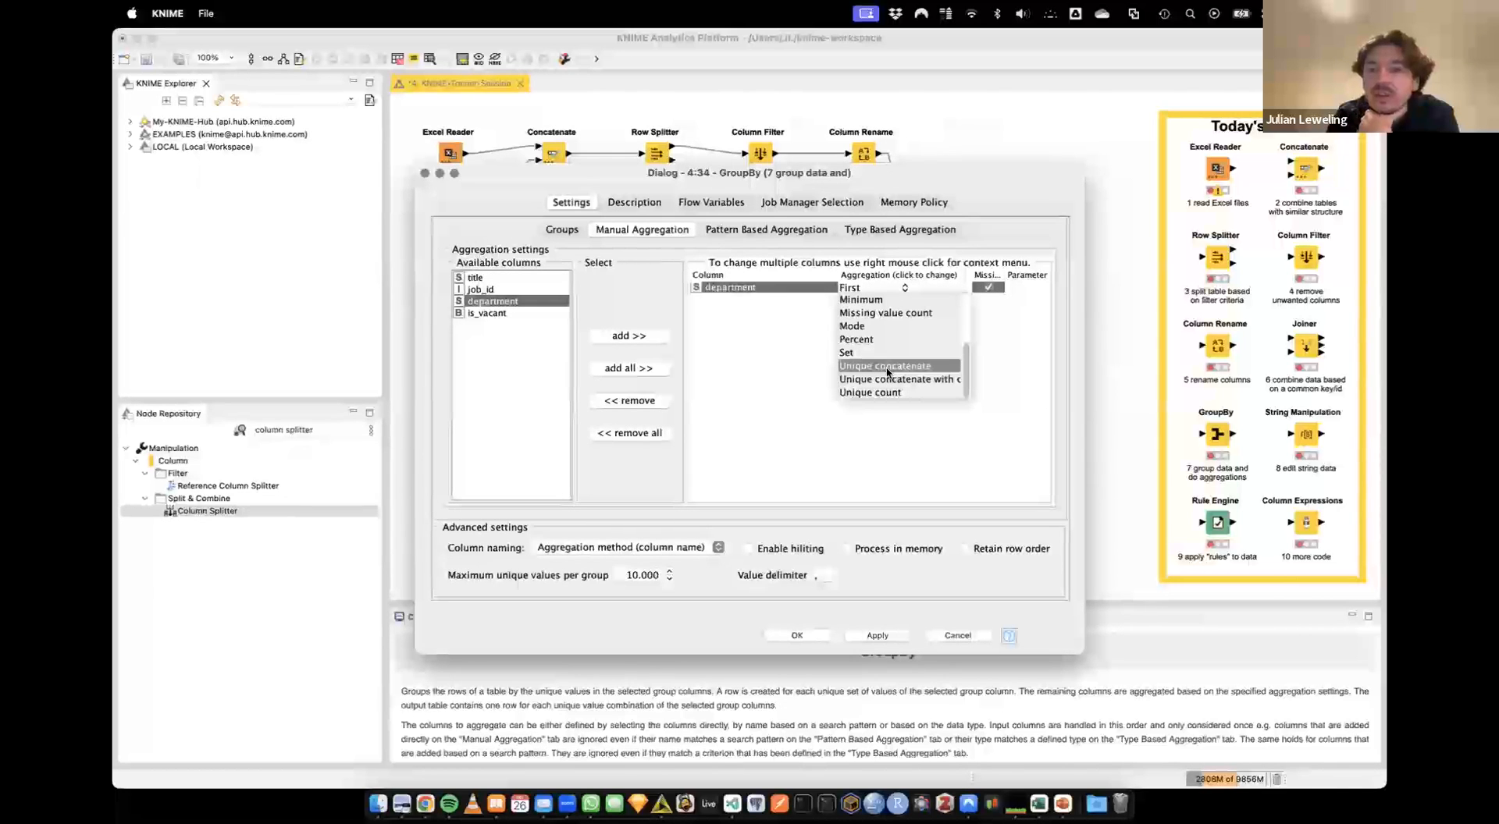
left_click(875, 367)
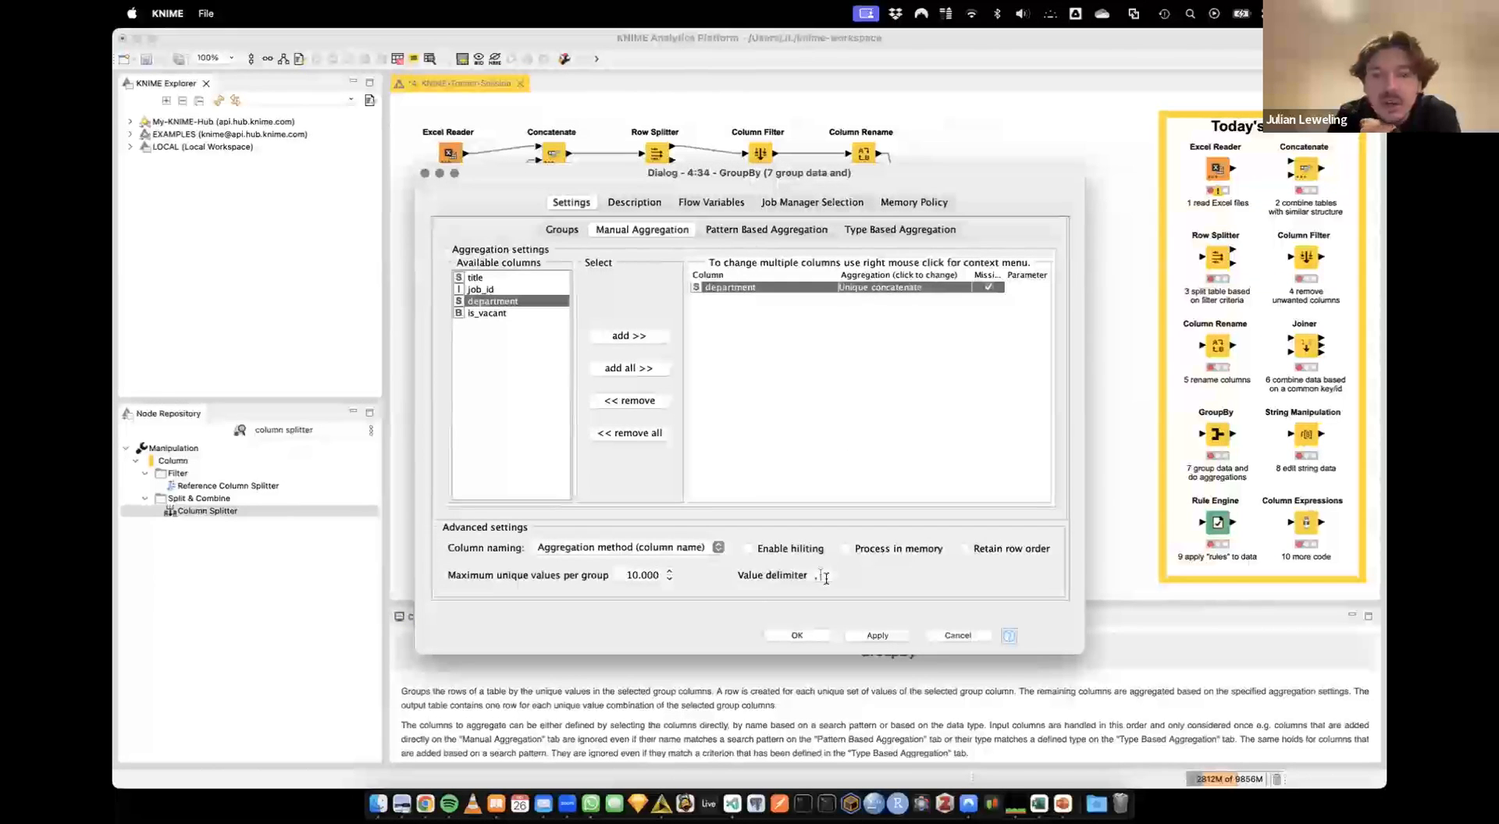
Set the value delimiter for the concatenated values to \n and confirm the GroupBy settings
key("BackSpace")
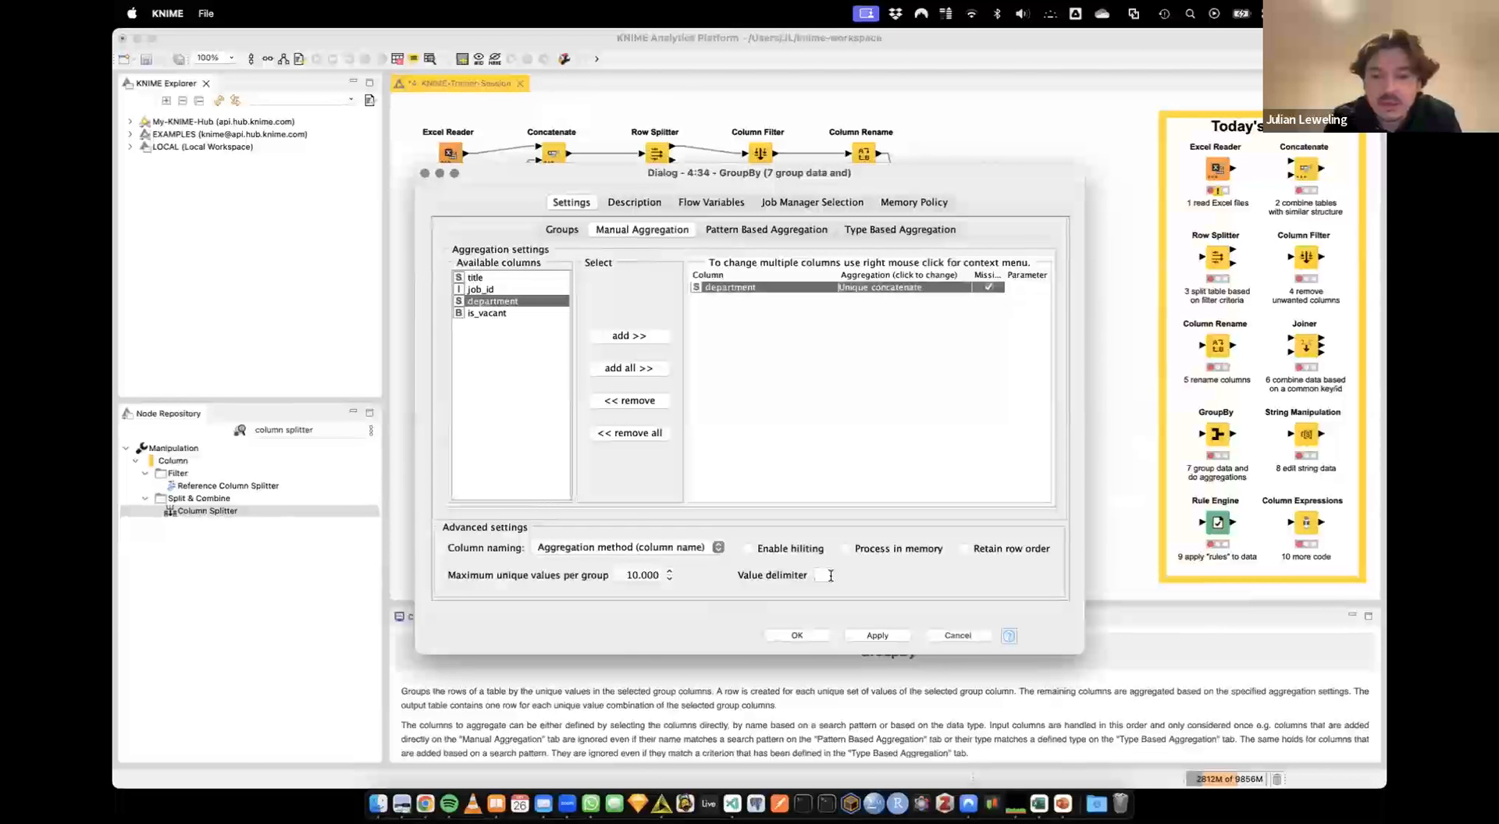
type("\\n")
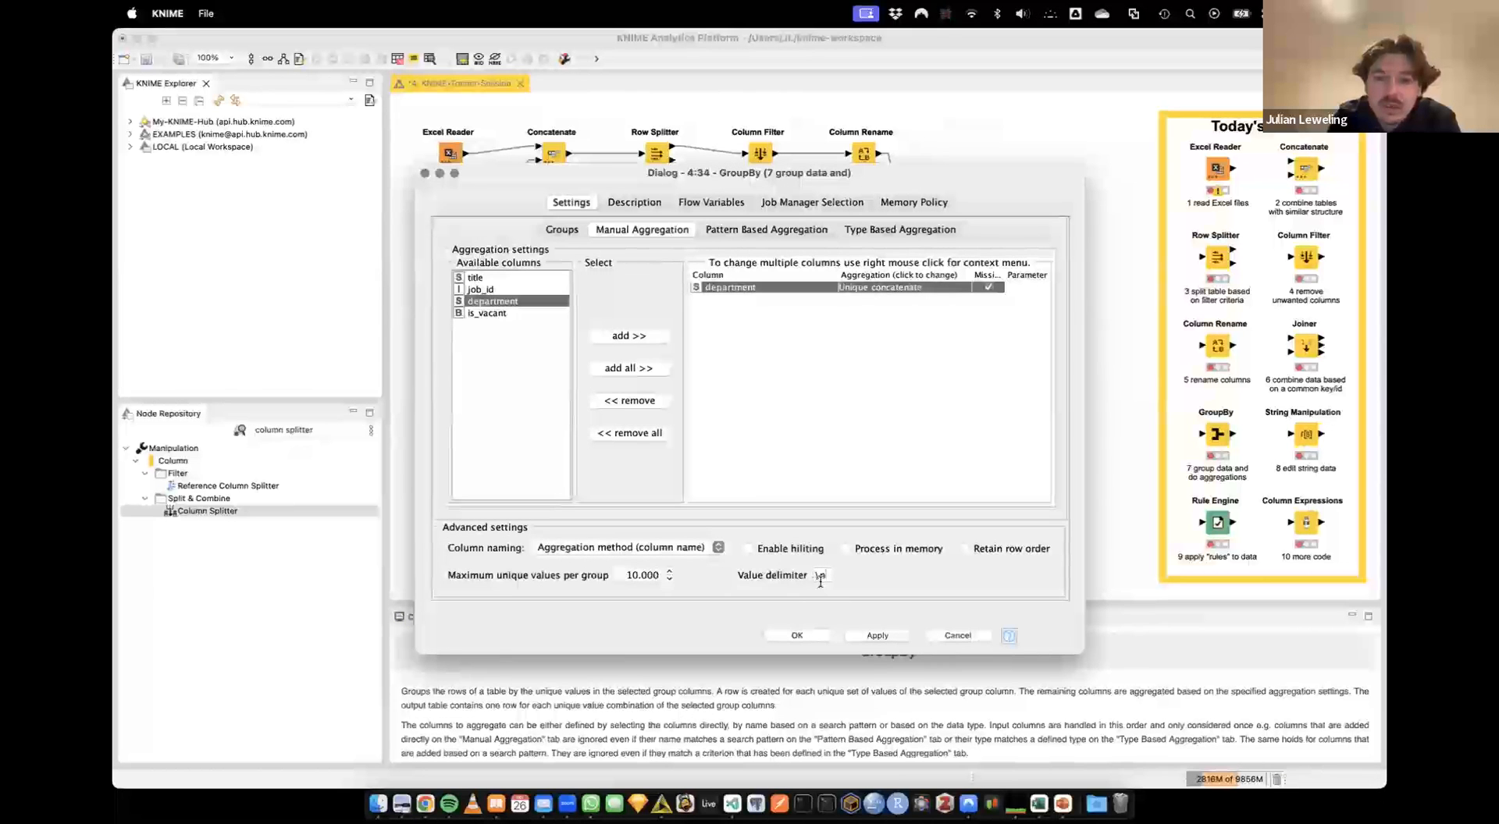
left_click(804, 636)
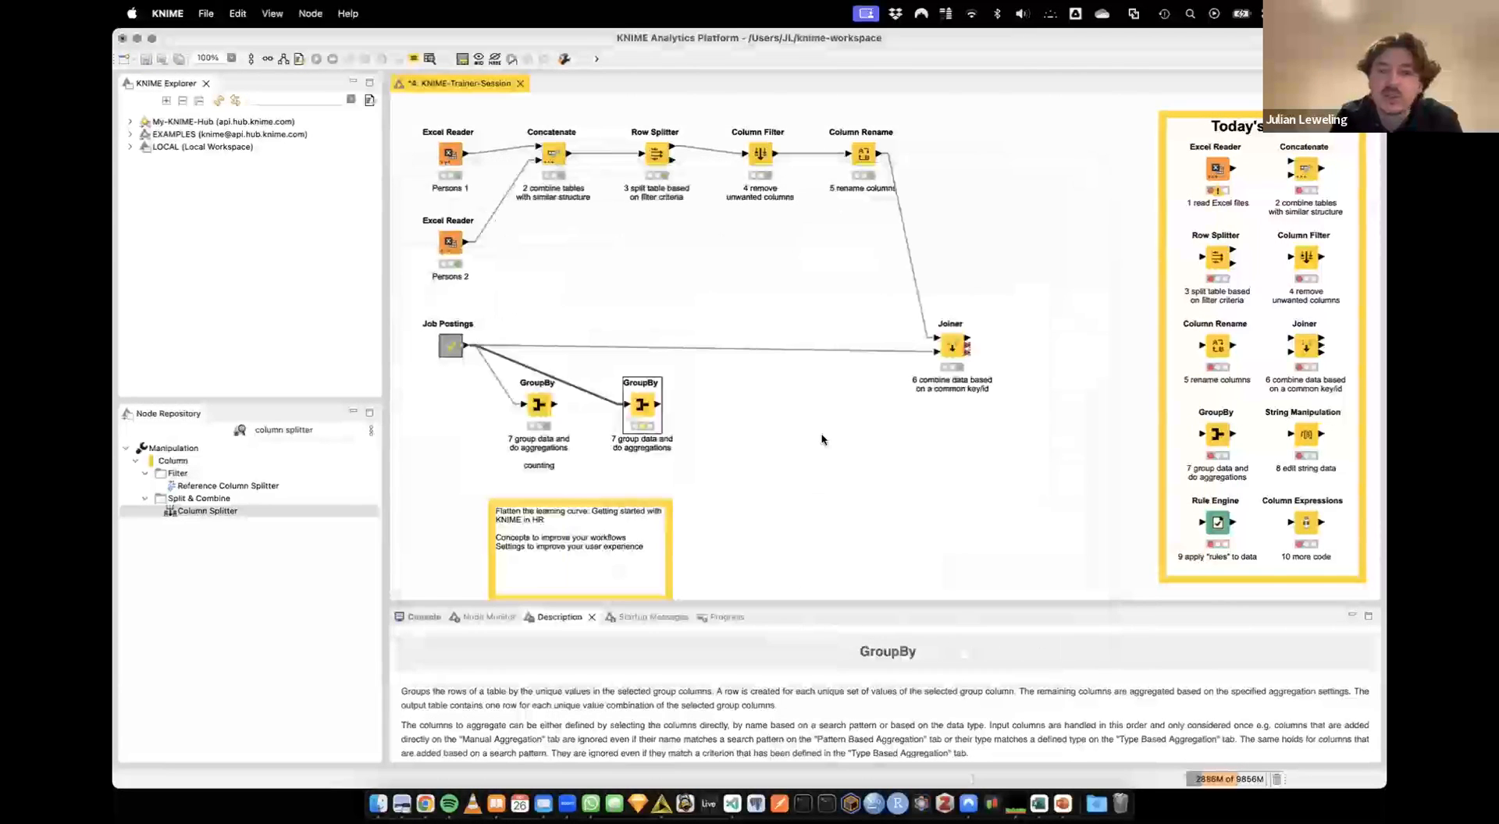
Open the copied GroupBy node's group table, widen the concatenated department column and increase the row height
right_click(644, 405)
left_click(682, 754)
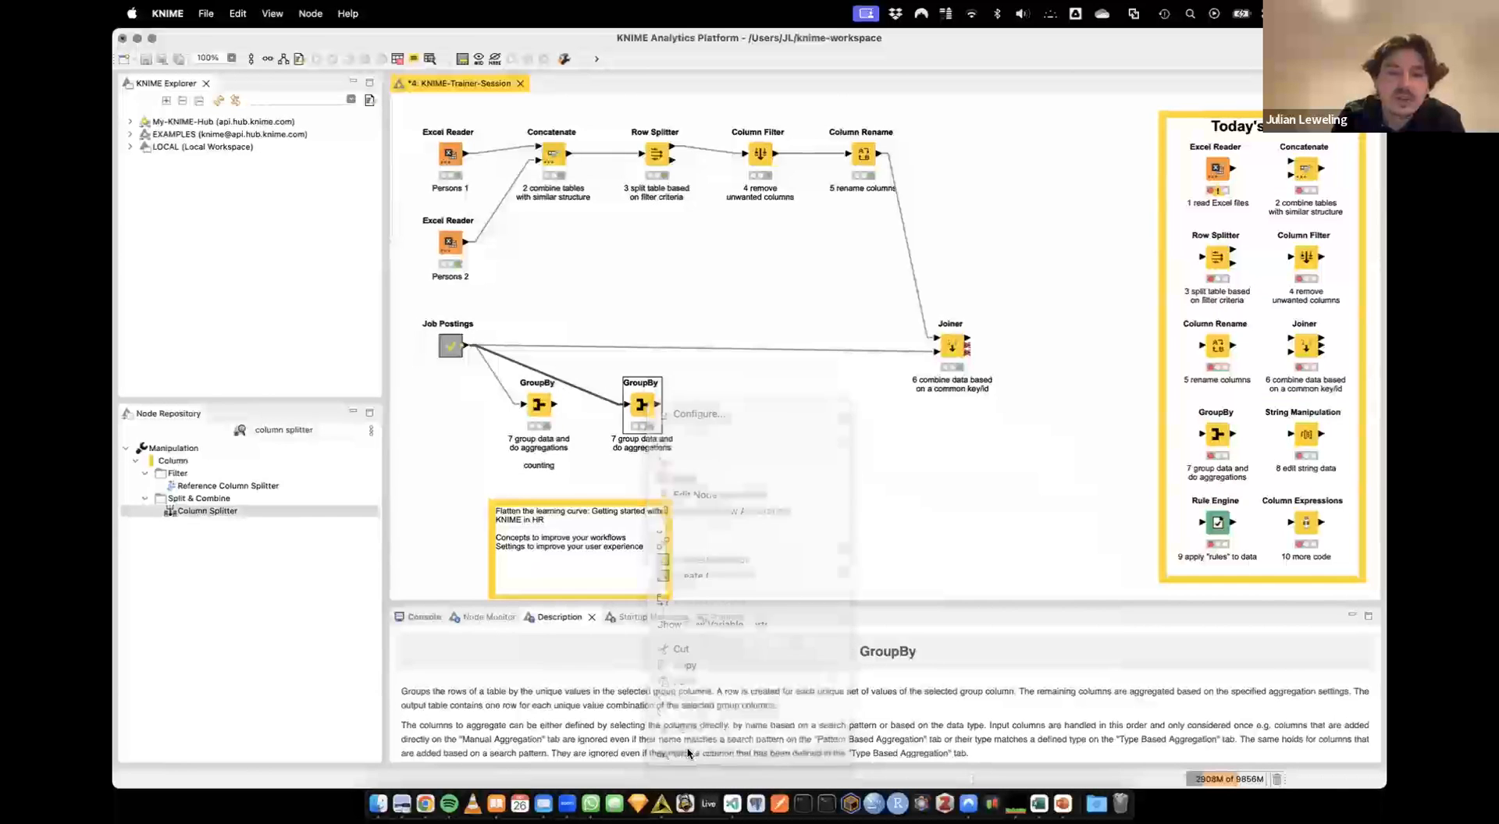
left_click_drag(539, 212, 727, 211)
left_click(356, 236)
left_click_drag(355, 227, 370, 352)
Examine the departments listed for Innovate Tech Inc in the group table
scroll(592, 443, "down", 10)
scroll(591, 443, "up", 3)
left_click(544, 423)
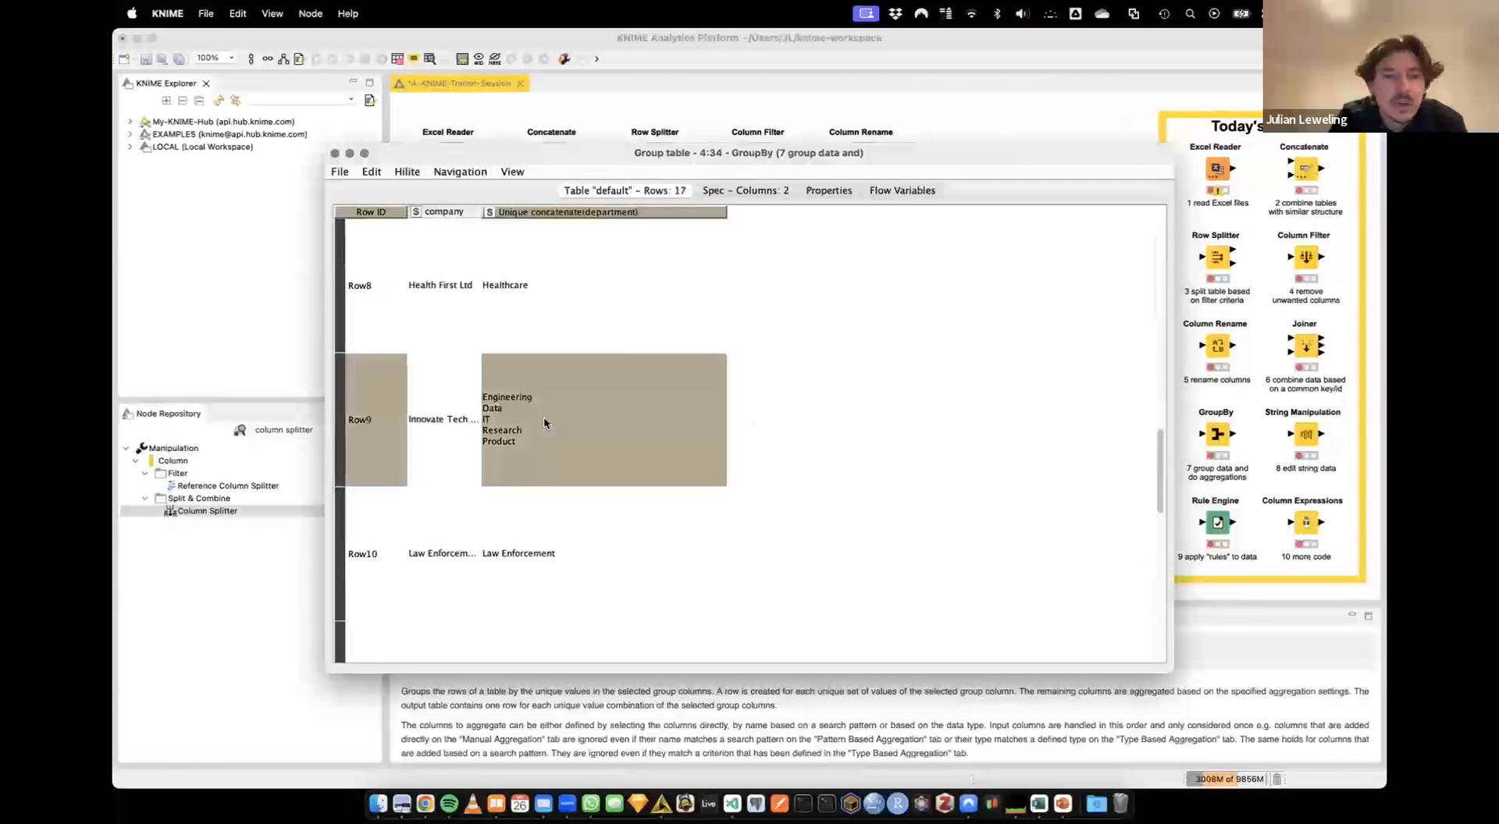
left_click(428, 419)
left_click(500, 408)
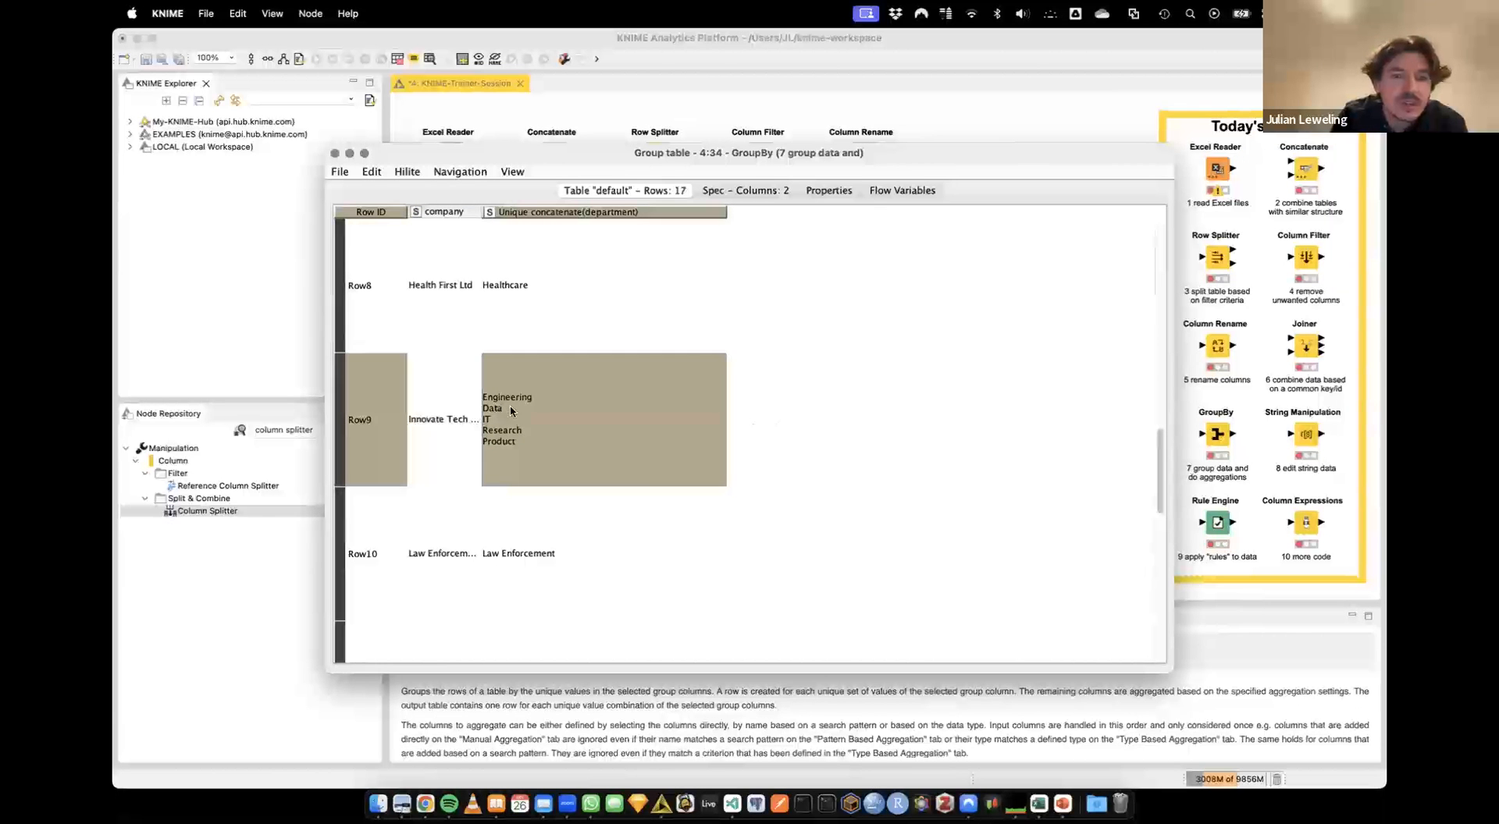
Reduce the group table's row height and look through the departments listed for each company
left_click_drag(377, 484, 377, 415)
scroll(517, 398, "up", 10)
scroll(517, 395, "down", 10)
scroll(517, 395, "up", 3)
scroll(517, 395, "down", 1)
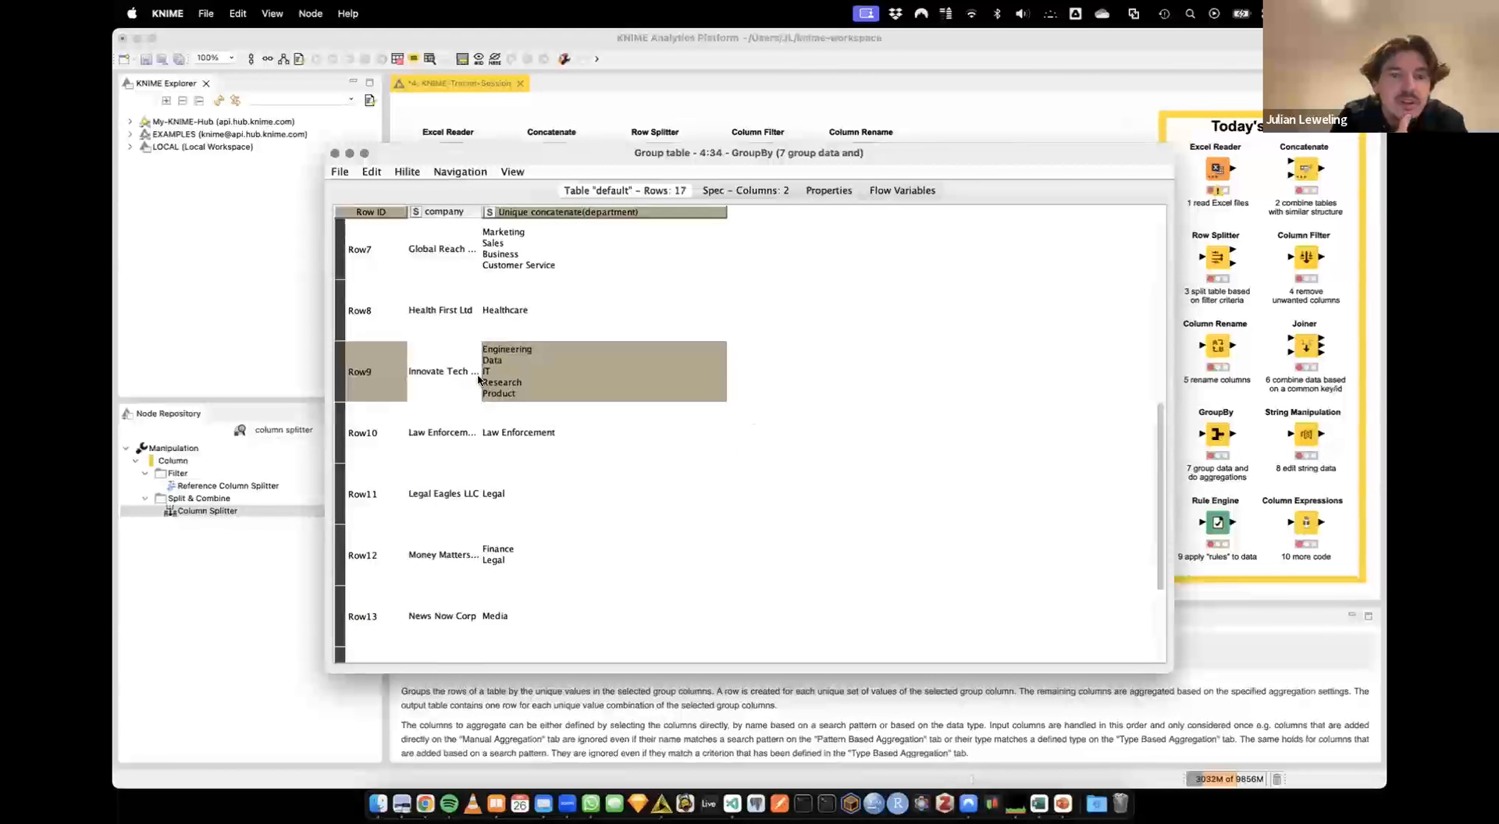
Widen the company column in the group table, look through the remaining companies' departments, and close the table
left_click(442, 376)
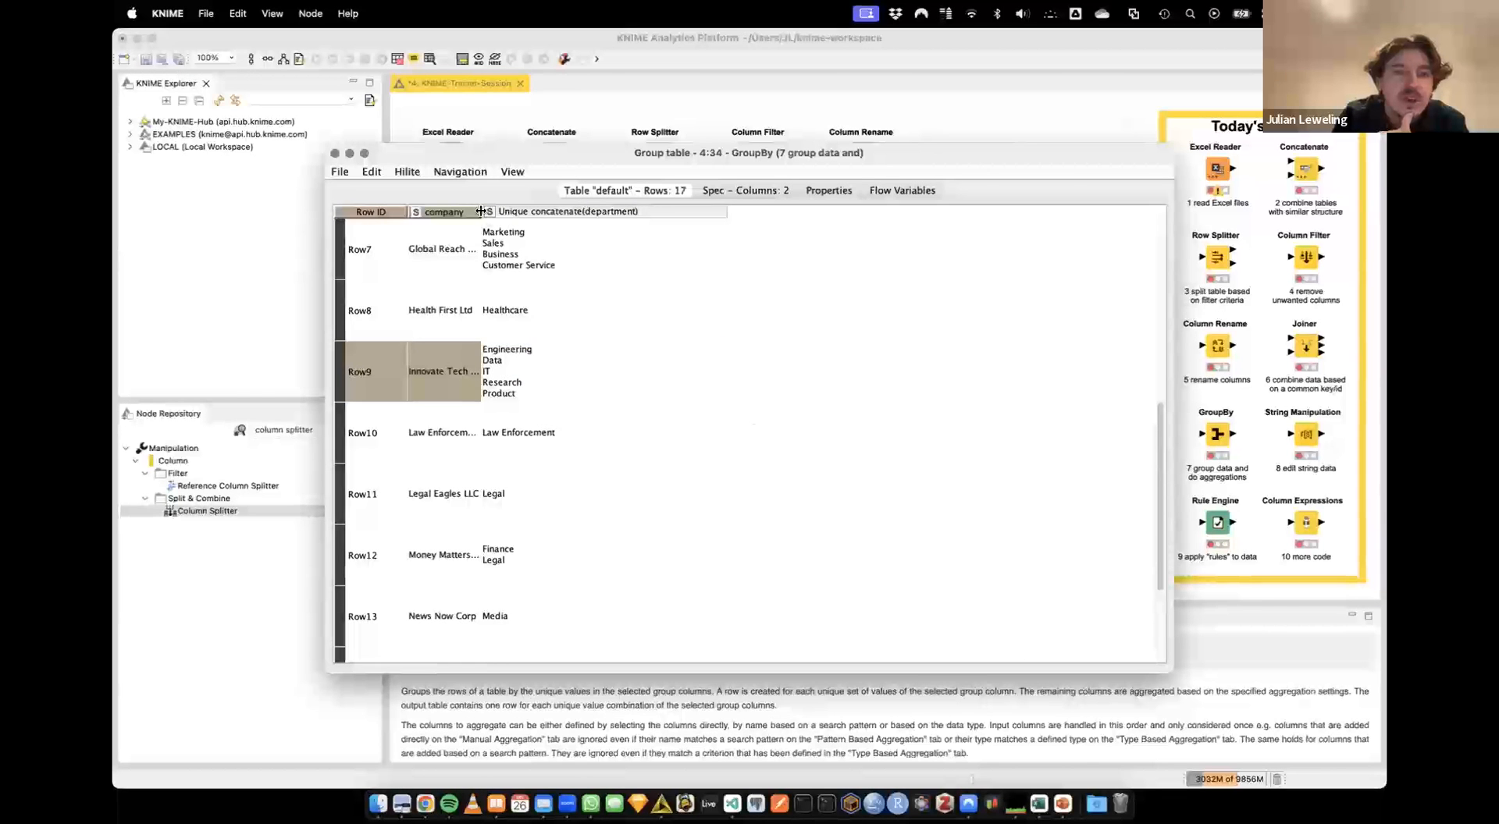
left_click_drag(481, 212, 524, 213)
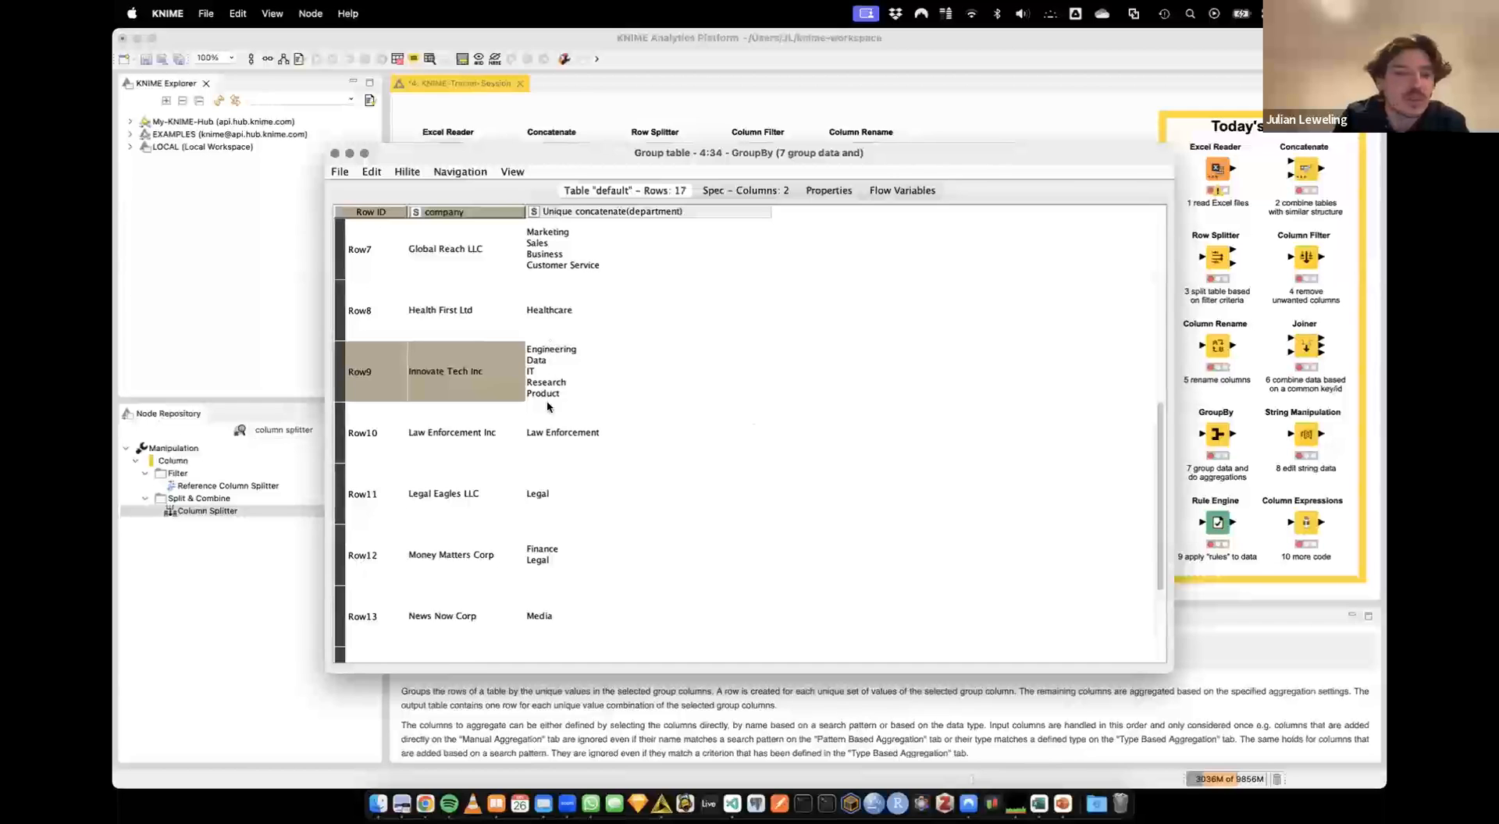
scroll(546, 402, "down", 3)
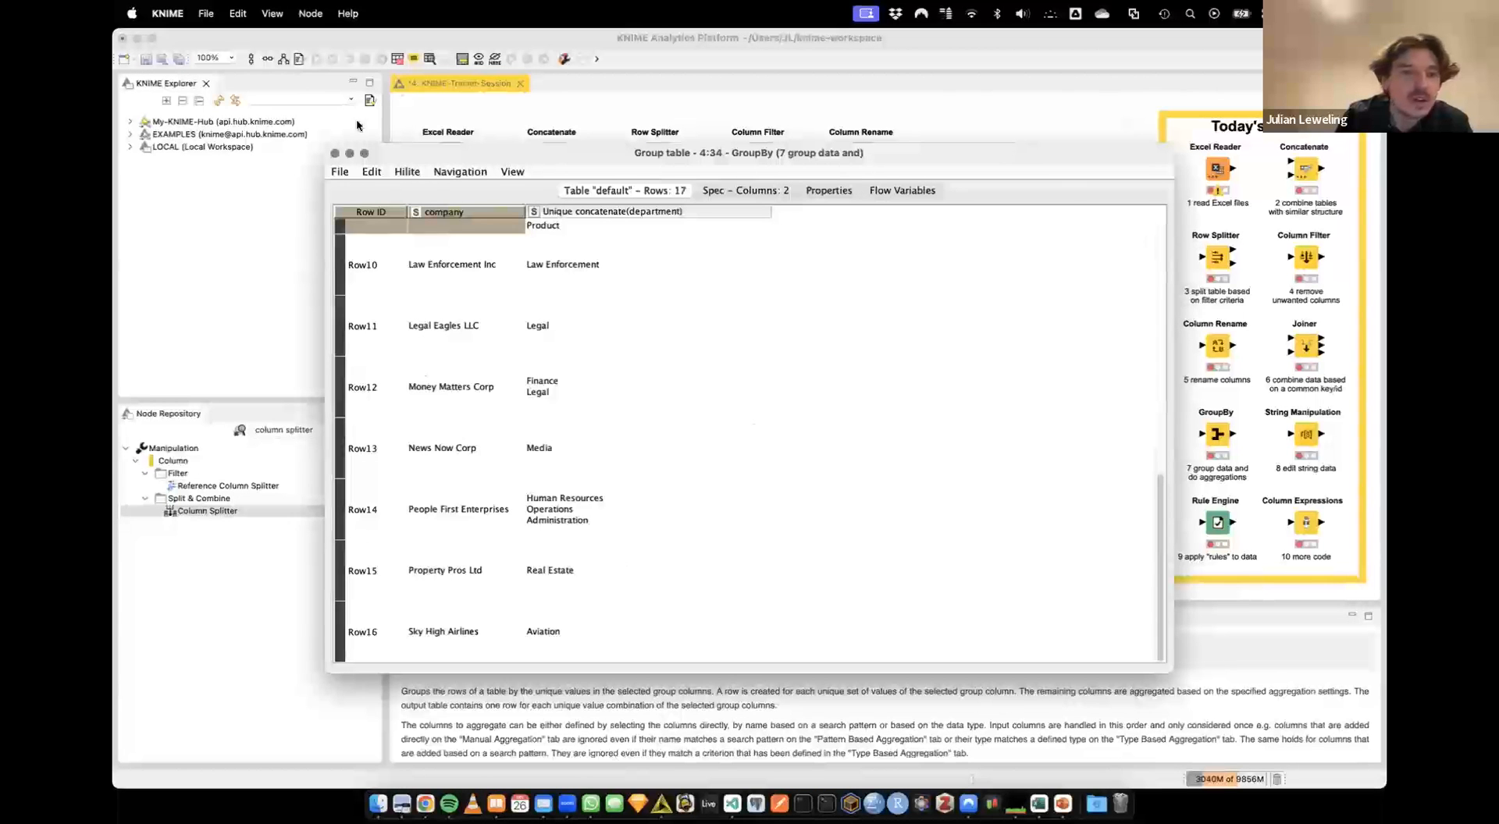
left_click(546, 642)
left_click(554, 572)
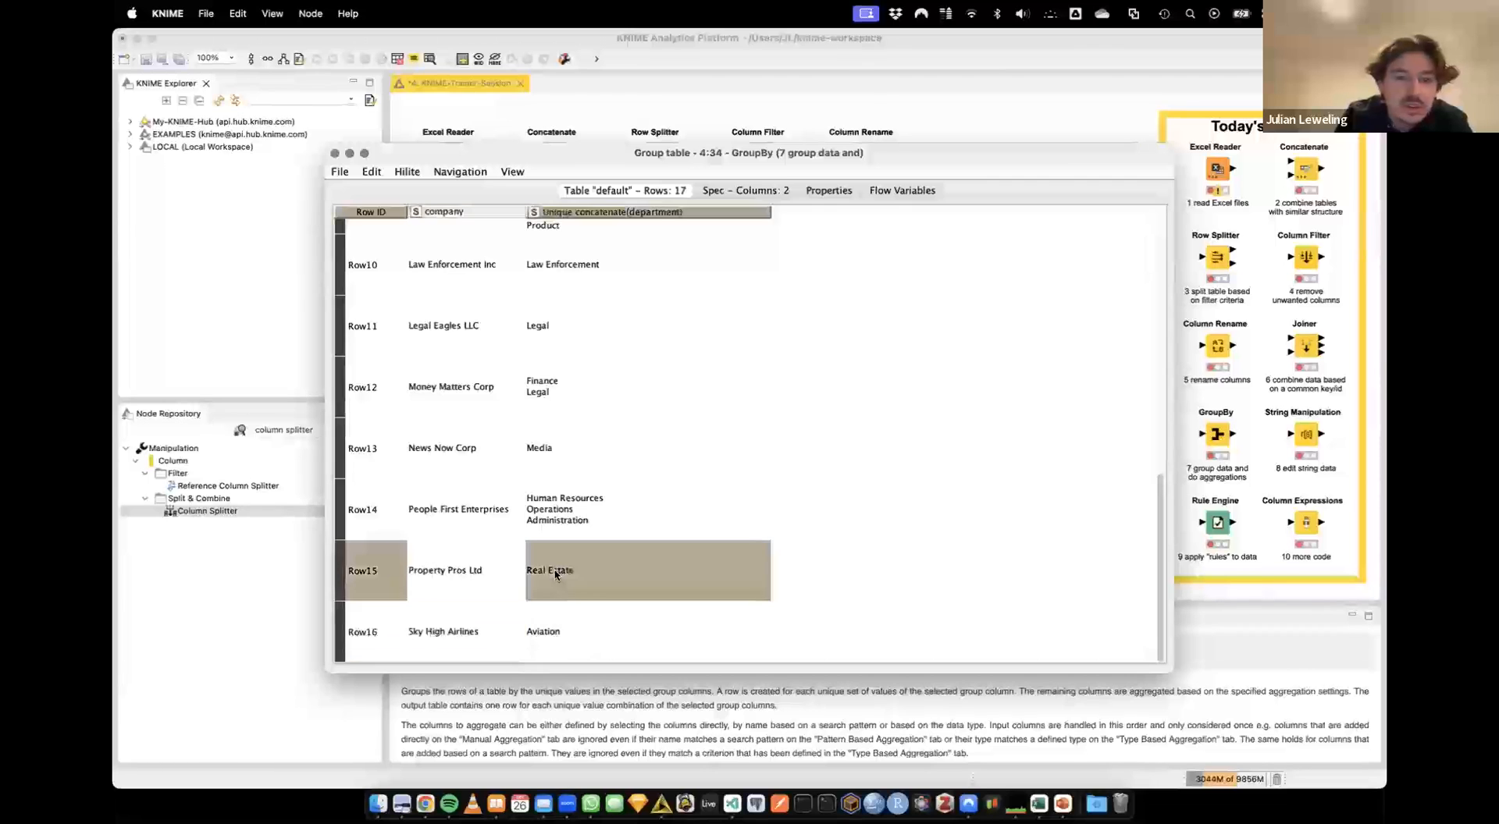
left_click(544, 525)
left_click(493, 514)
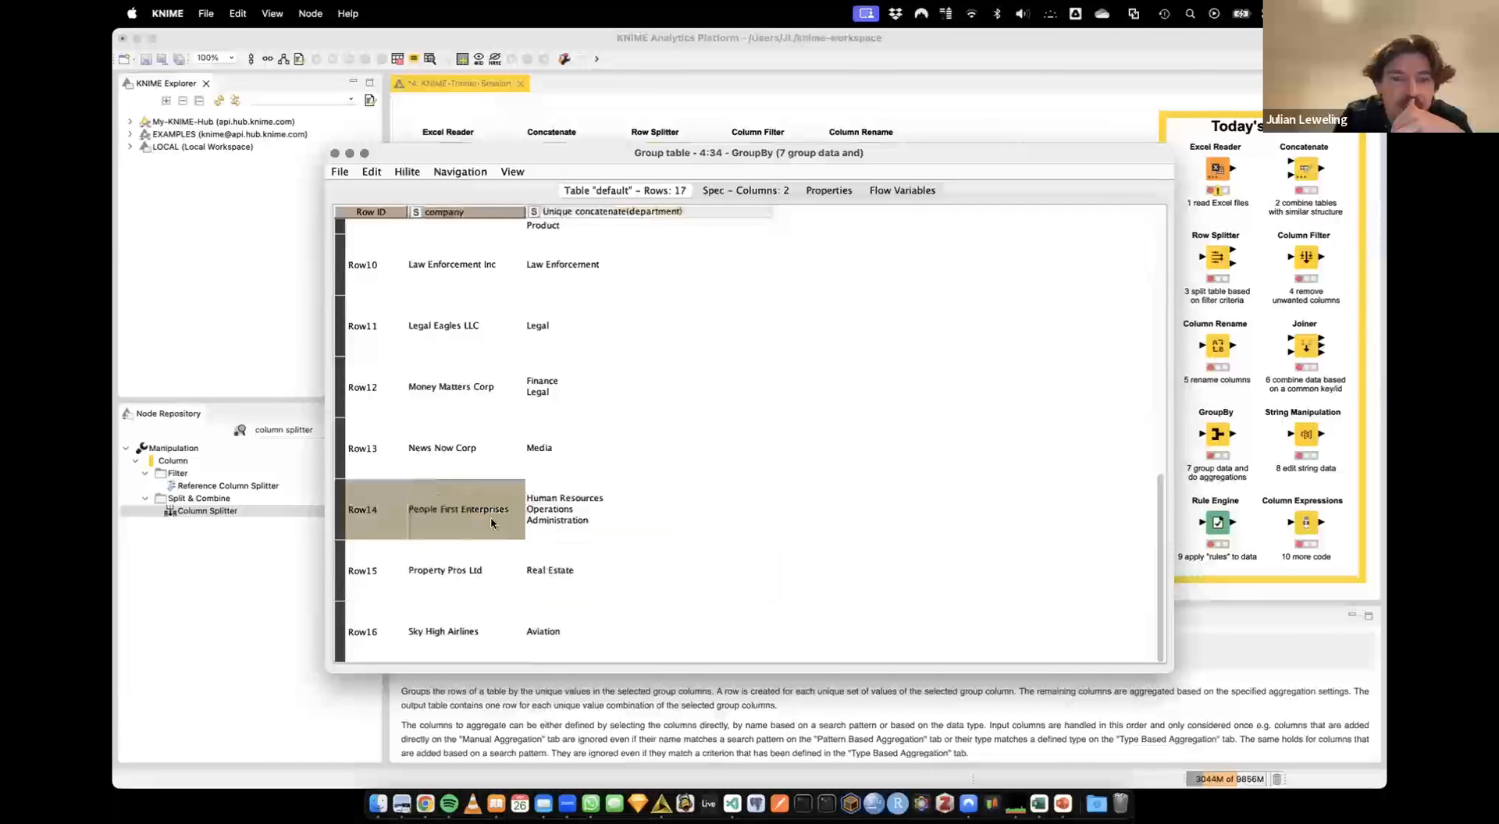
left_click(557, 457)
left_click(486, 457)
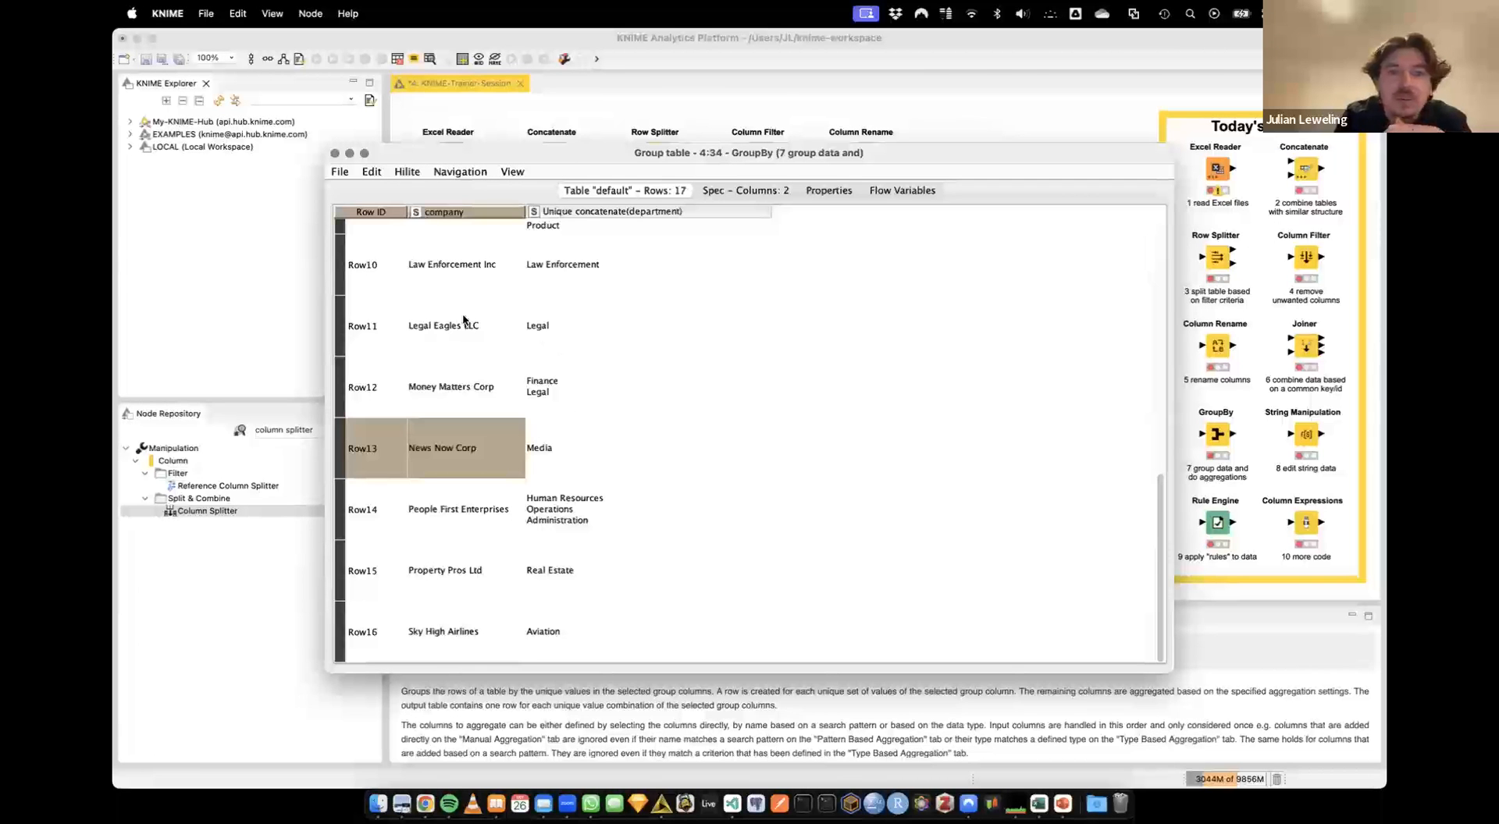
left_click(334, 153)
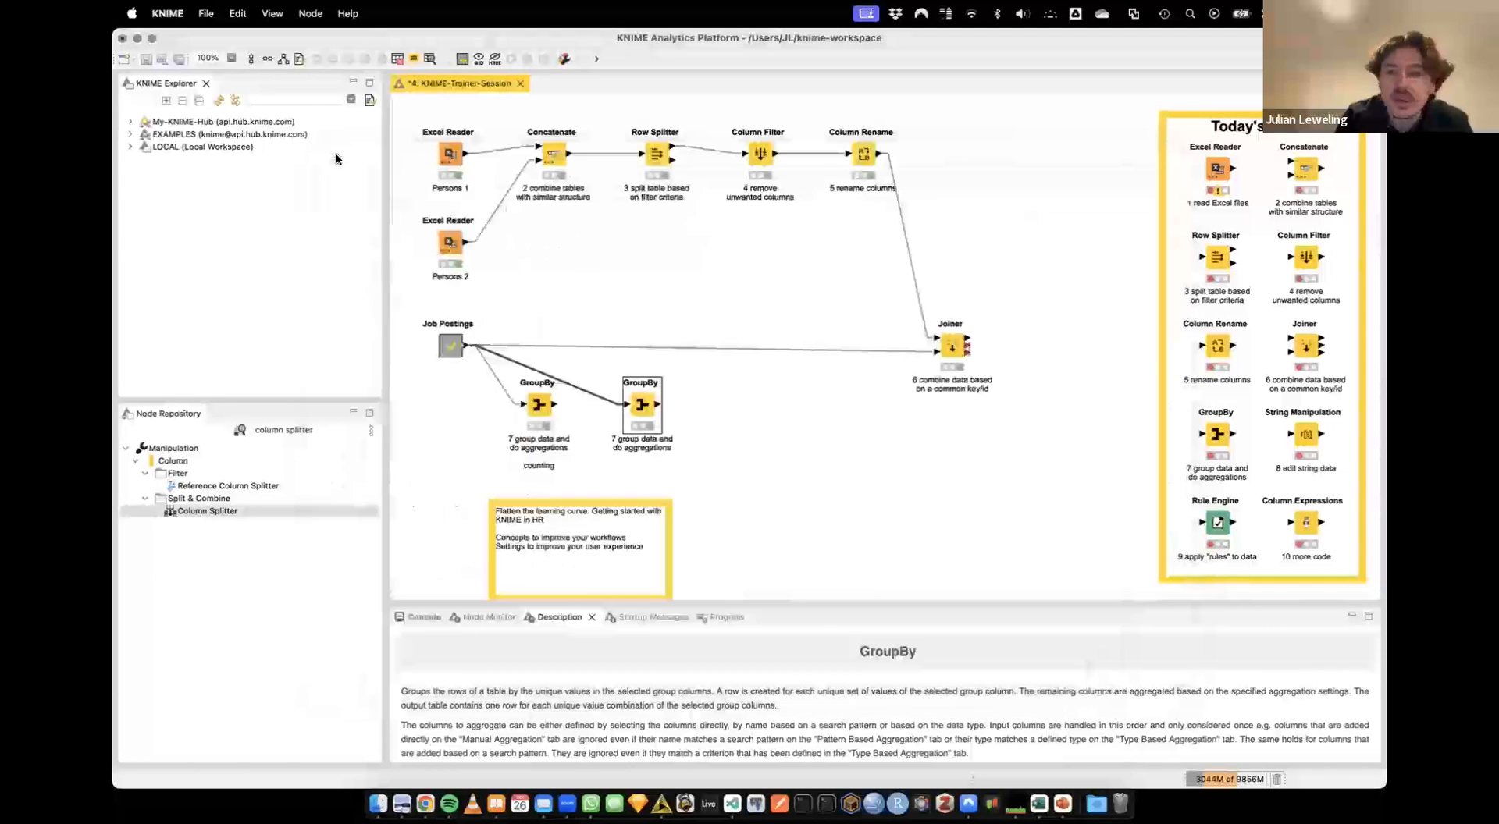
Set the string concatenation GroupBy node's value delimiter to a comma and confirm the settings
double_click(645, 406)
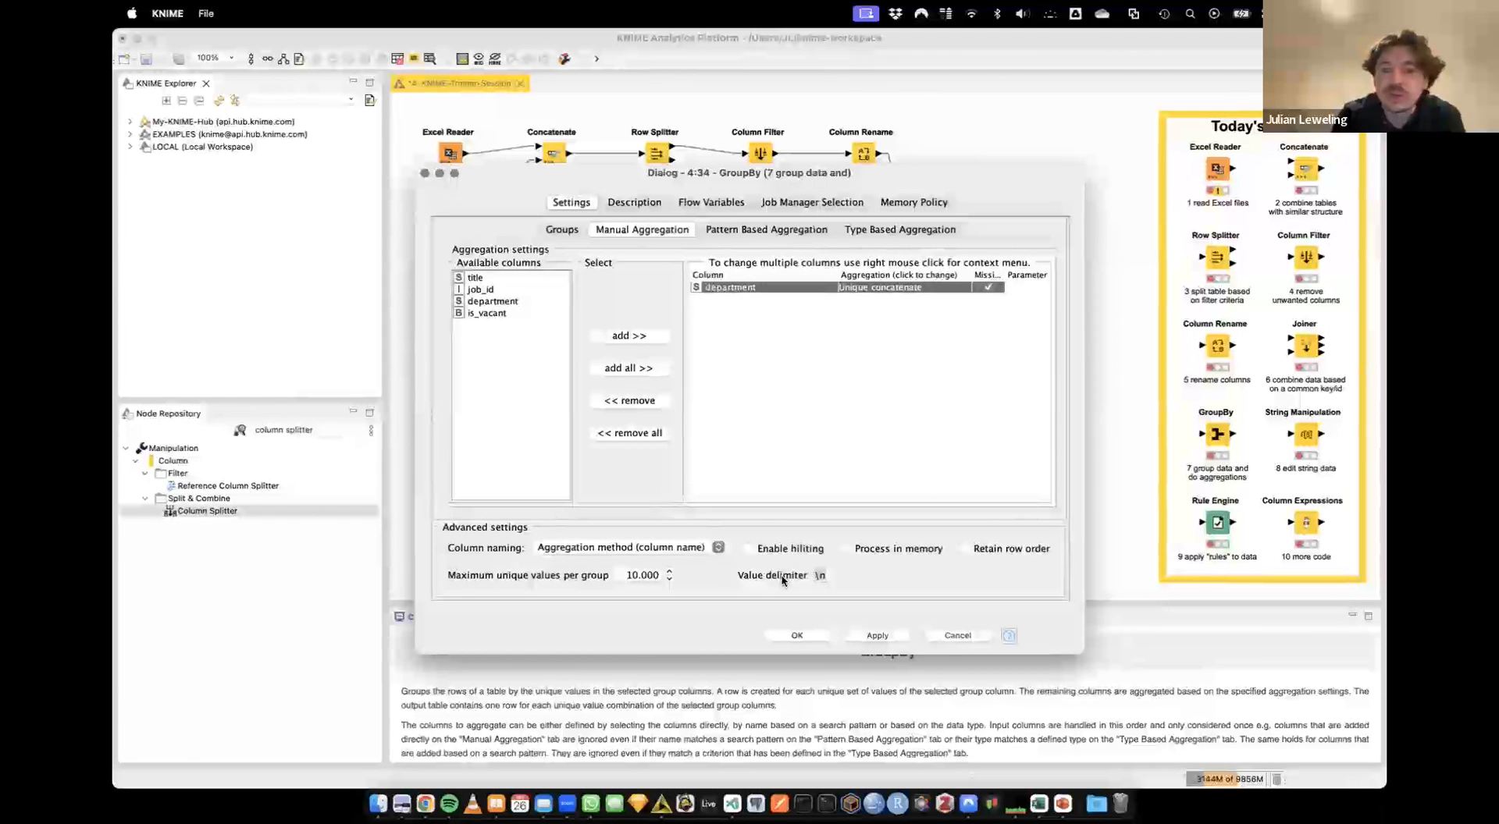
type(",")
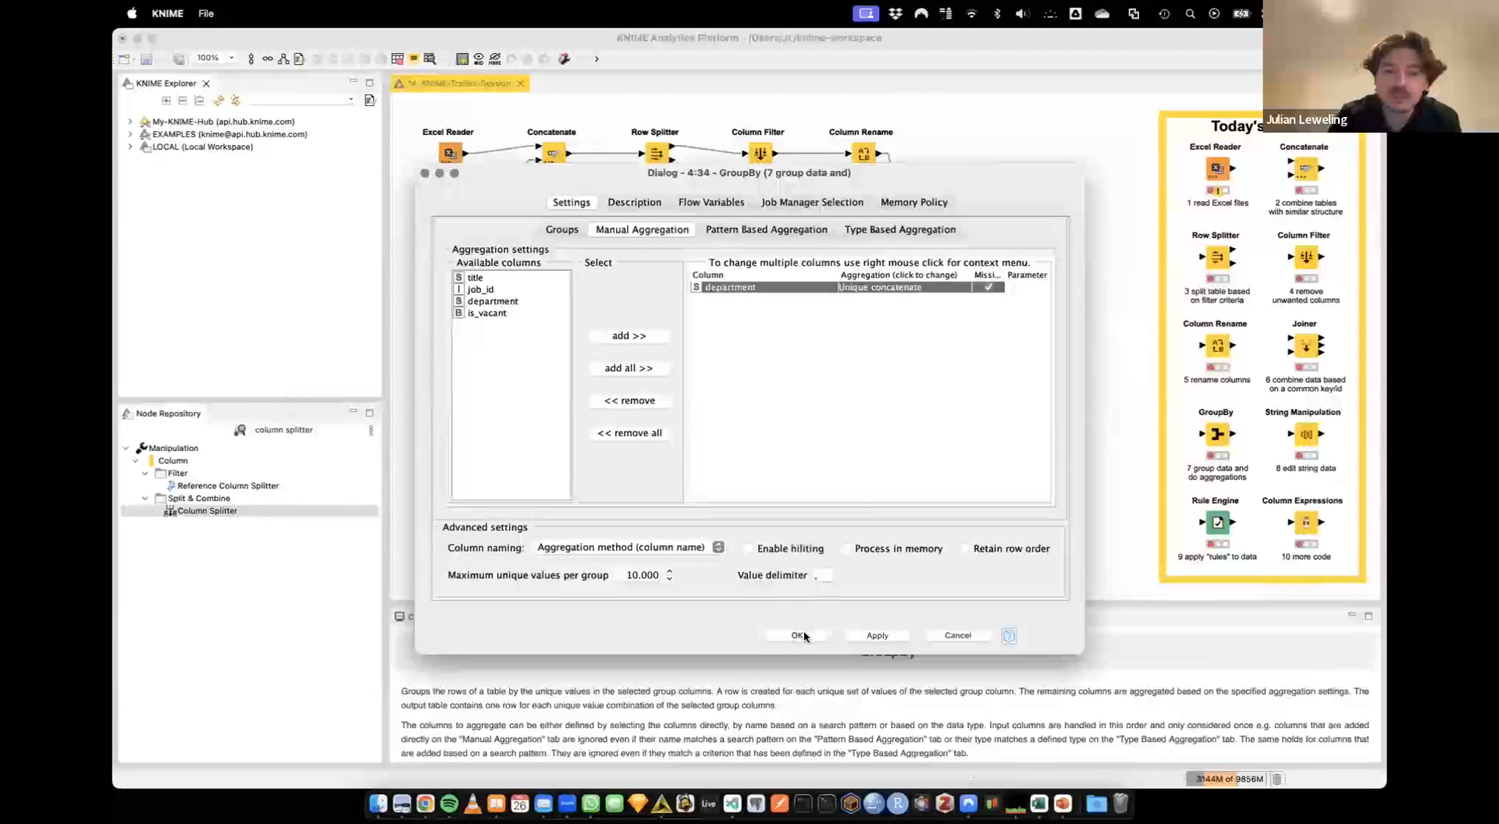
left_click(803, 629)
Open the second GroupBy node's group table, widen the concatenated department column to check the comma-separated lists, and close it
right_click(644, 410)
left_click(679, 759)
left_click_drag(537, 209, 717, 259)
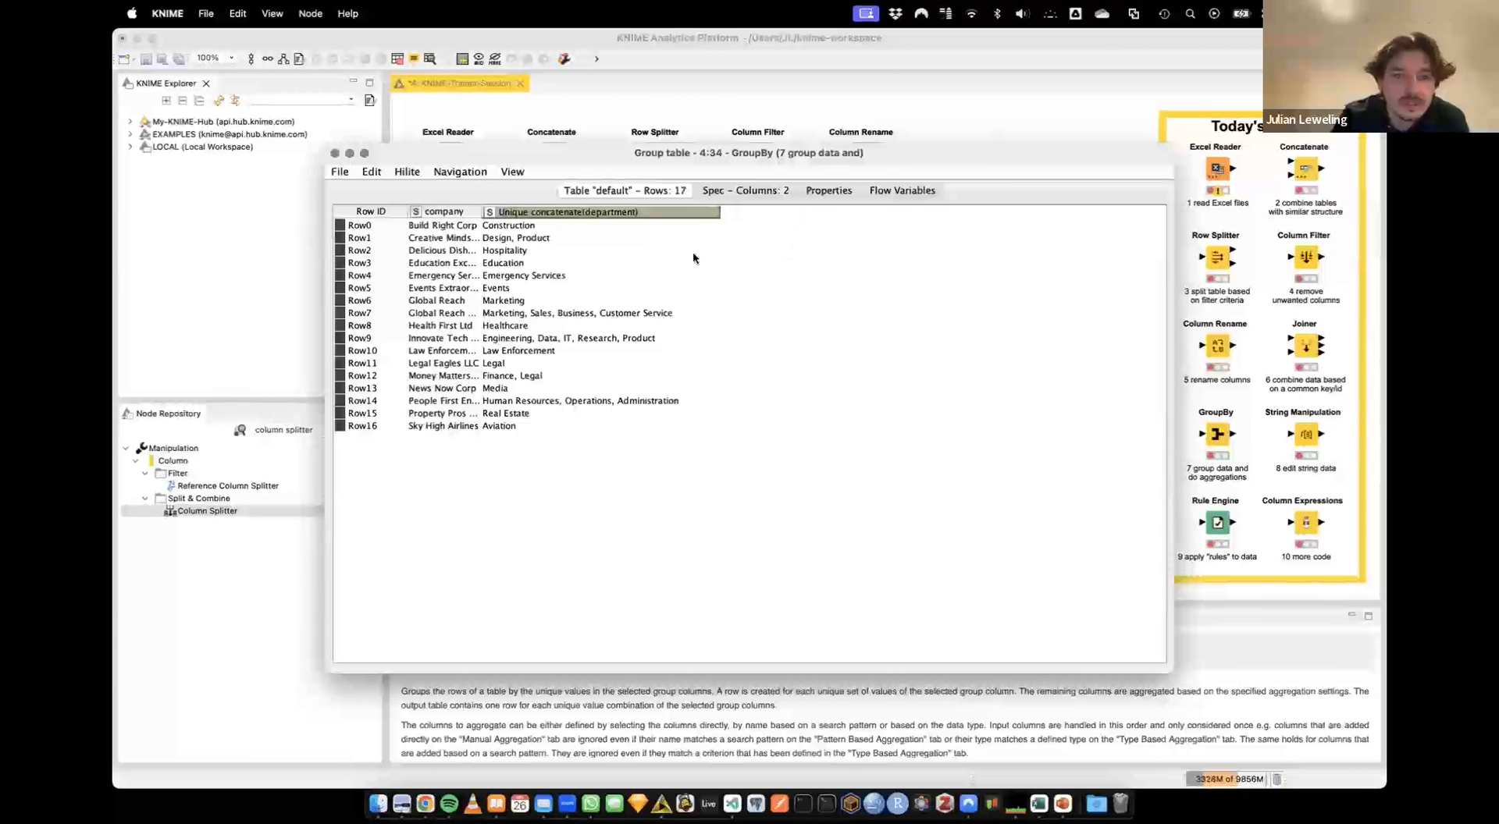
left_click(335, 154)
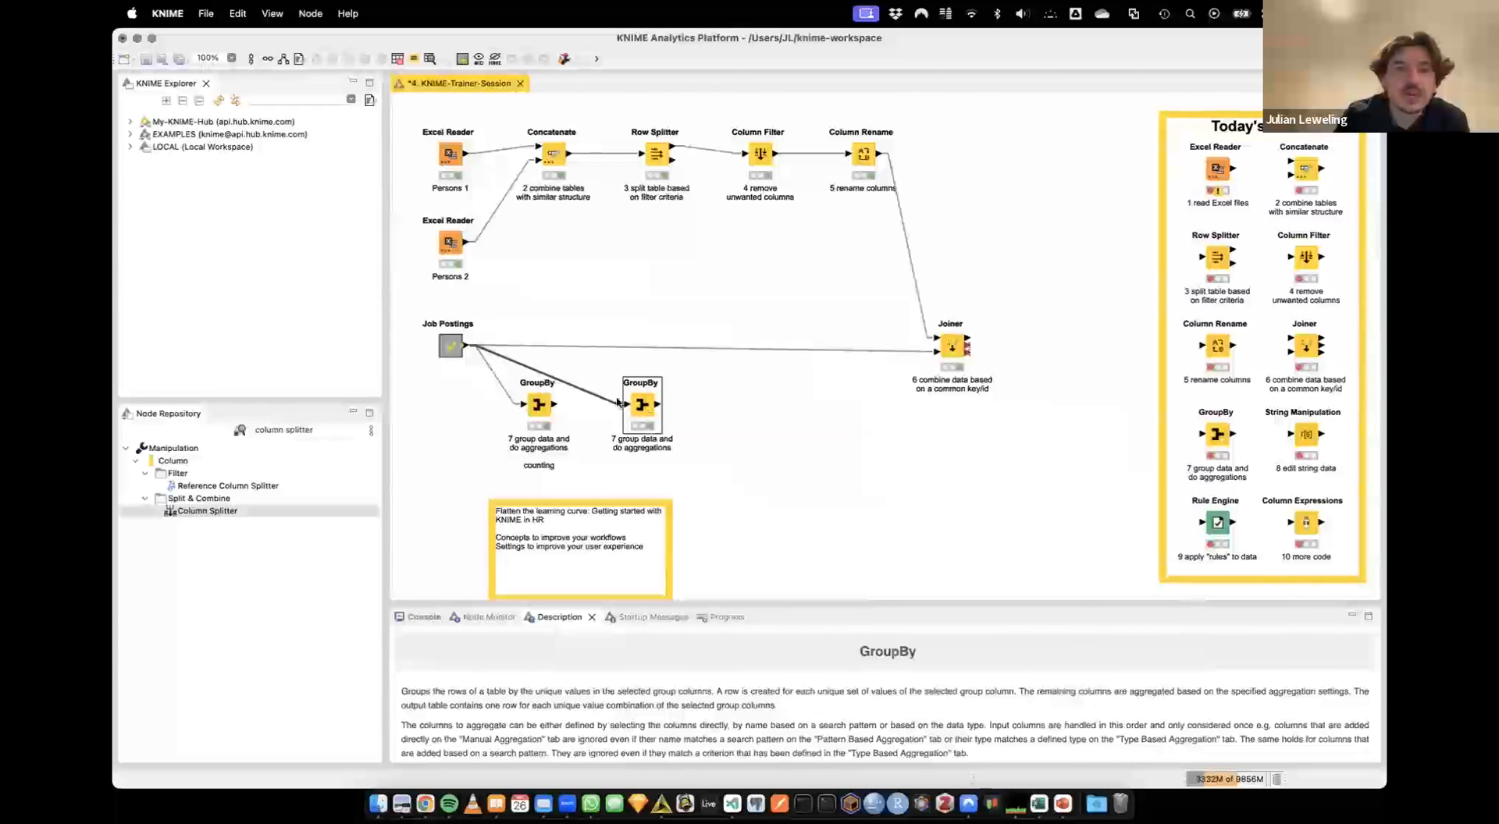
double_click(642, 403)
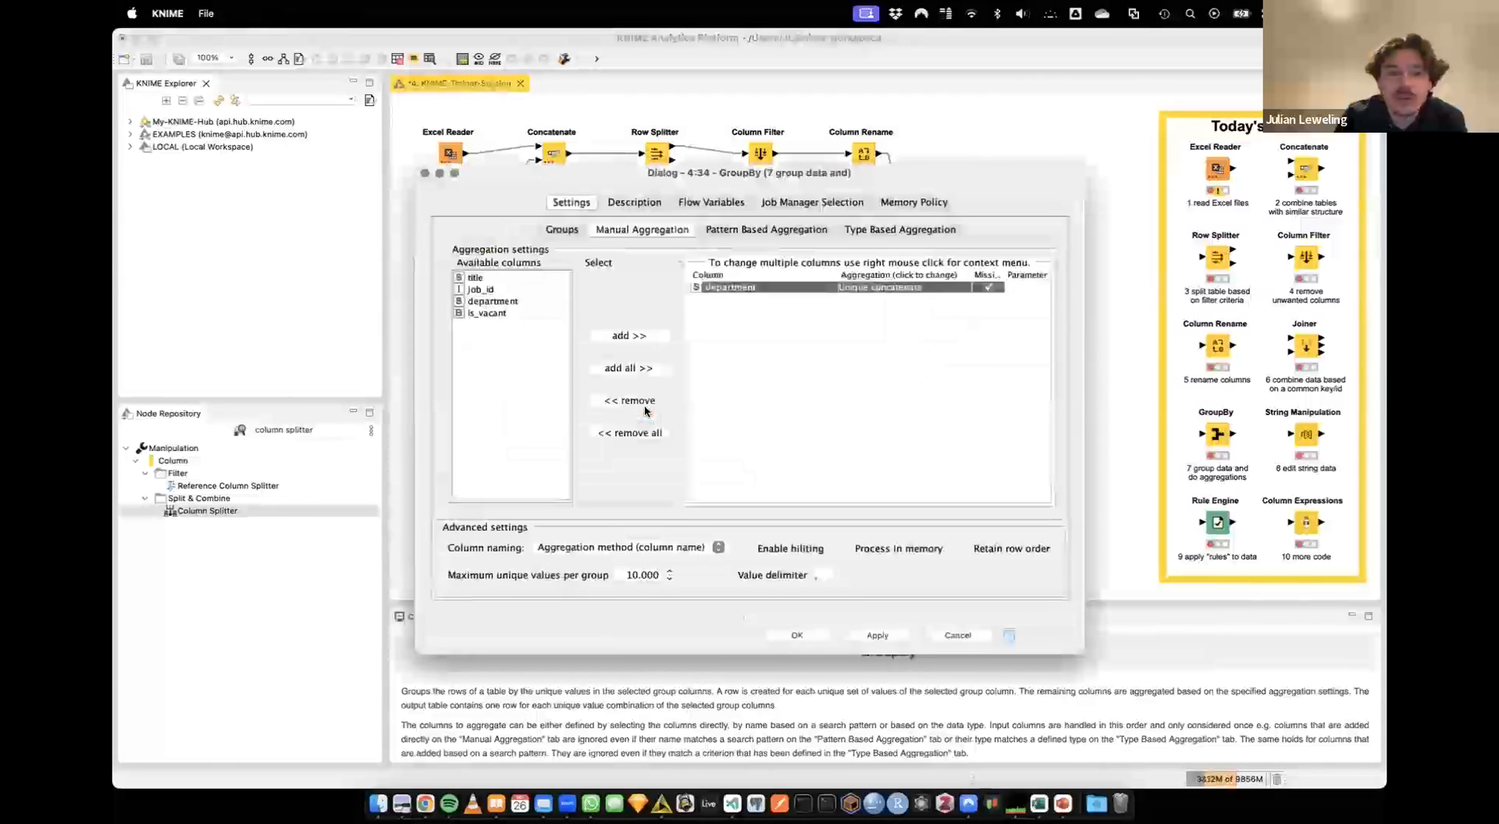
double_click(417, 167)
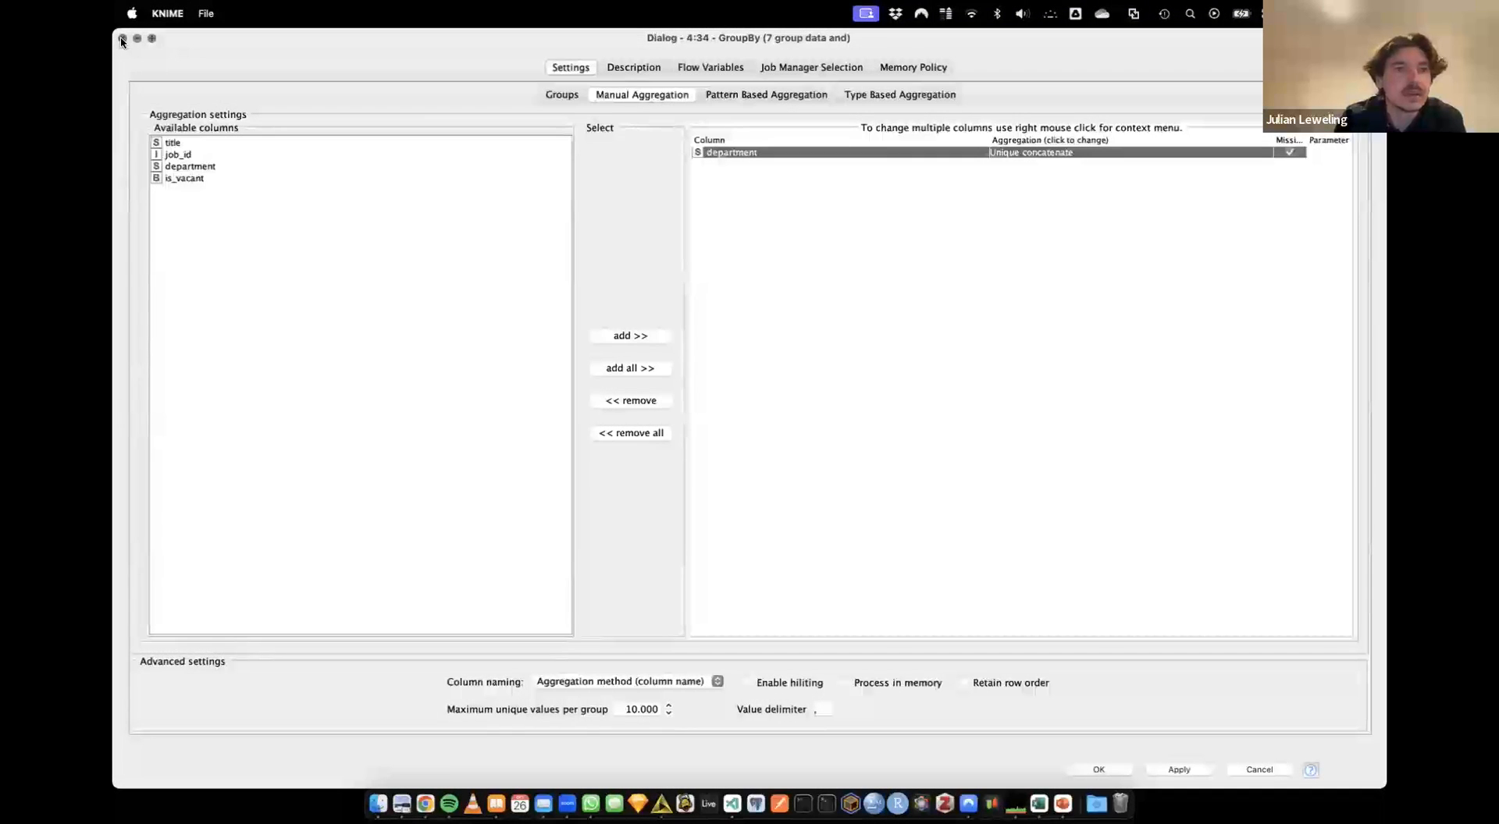
left_click(122, 39)
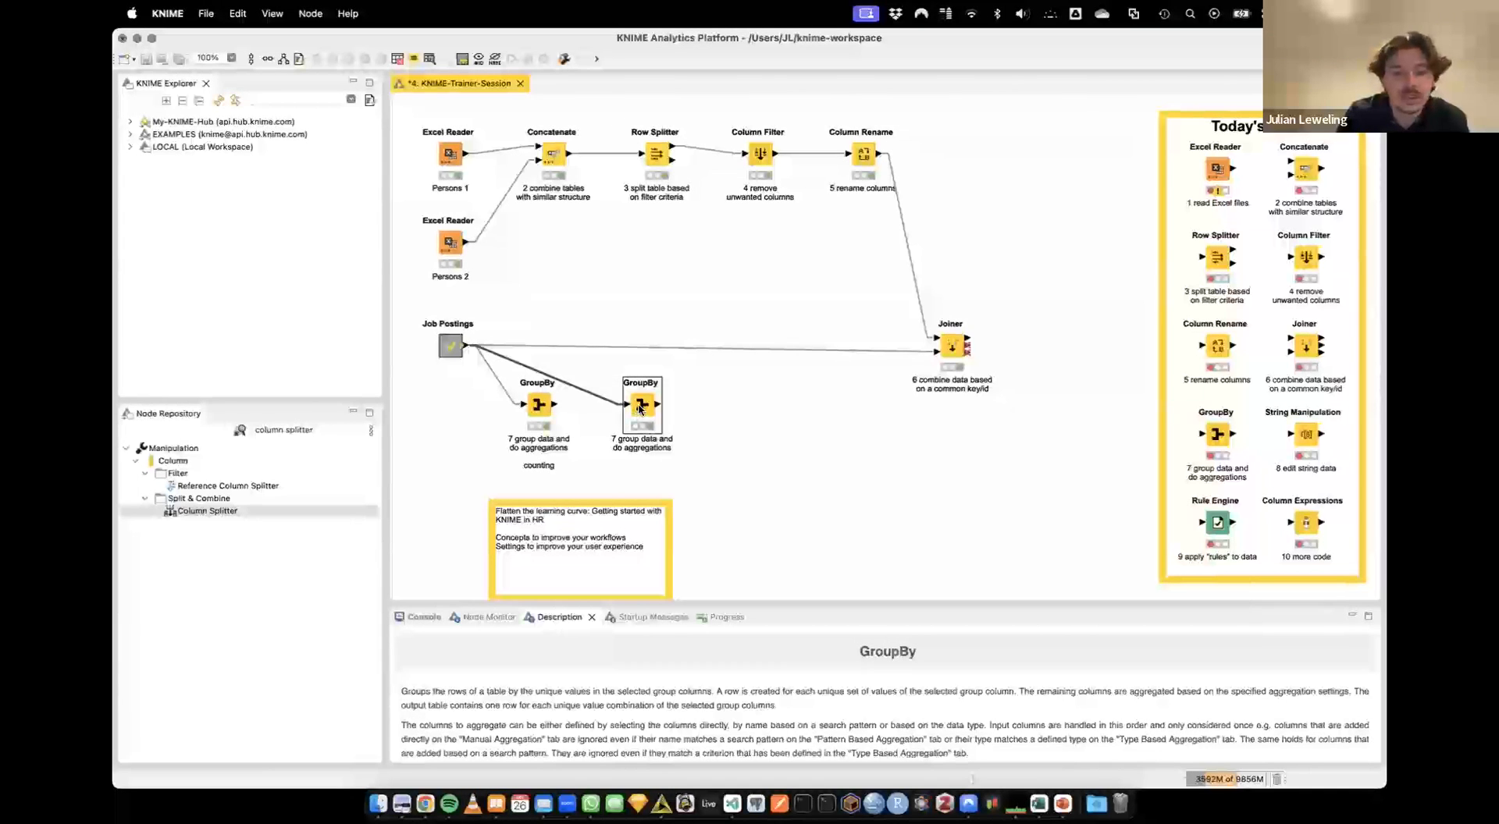
Duplicate the second GroupBy node and place the copy beside it in the same row
key("super+c")
key("super+v")
left_click_drag(732, 498, 747, 412)
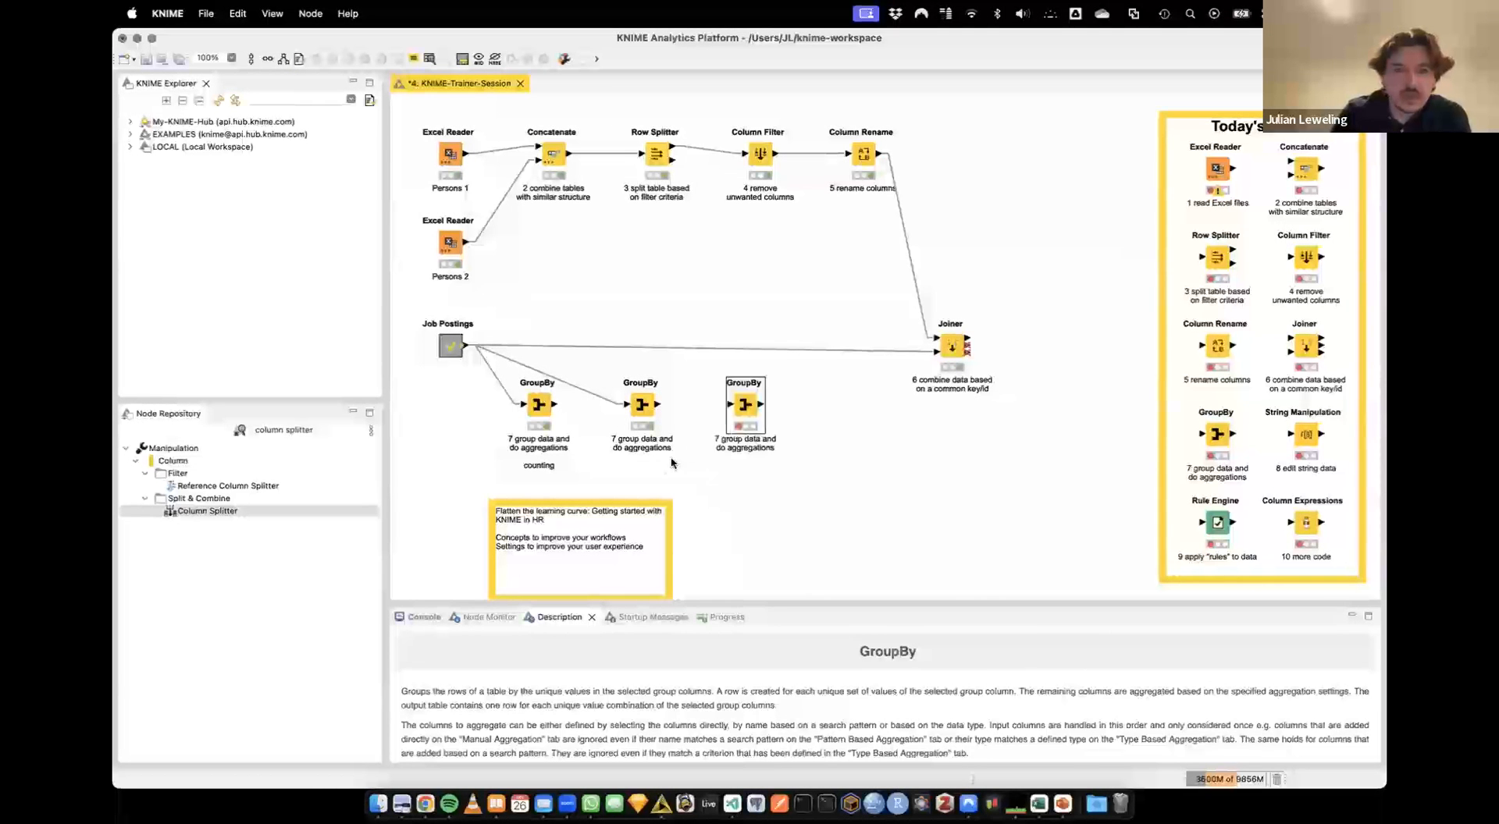
Add the line "string concatenation" below the existing label of the second GroupBy node, separated by a blank line
left_click(671, 462)
double_click(652, 447)
key("Return")
key("Return")
type("string concatenation")
left_click(733, 469)
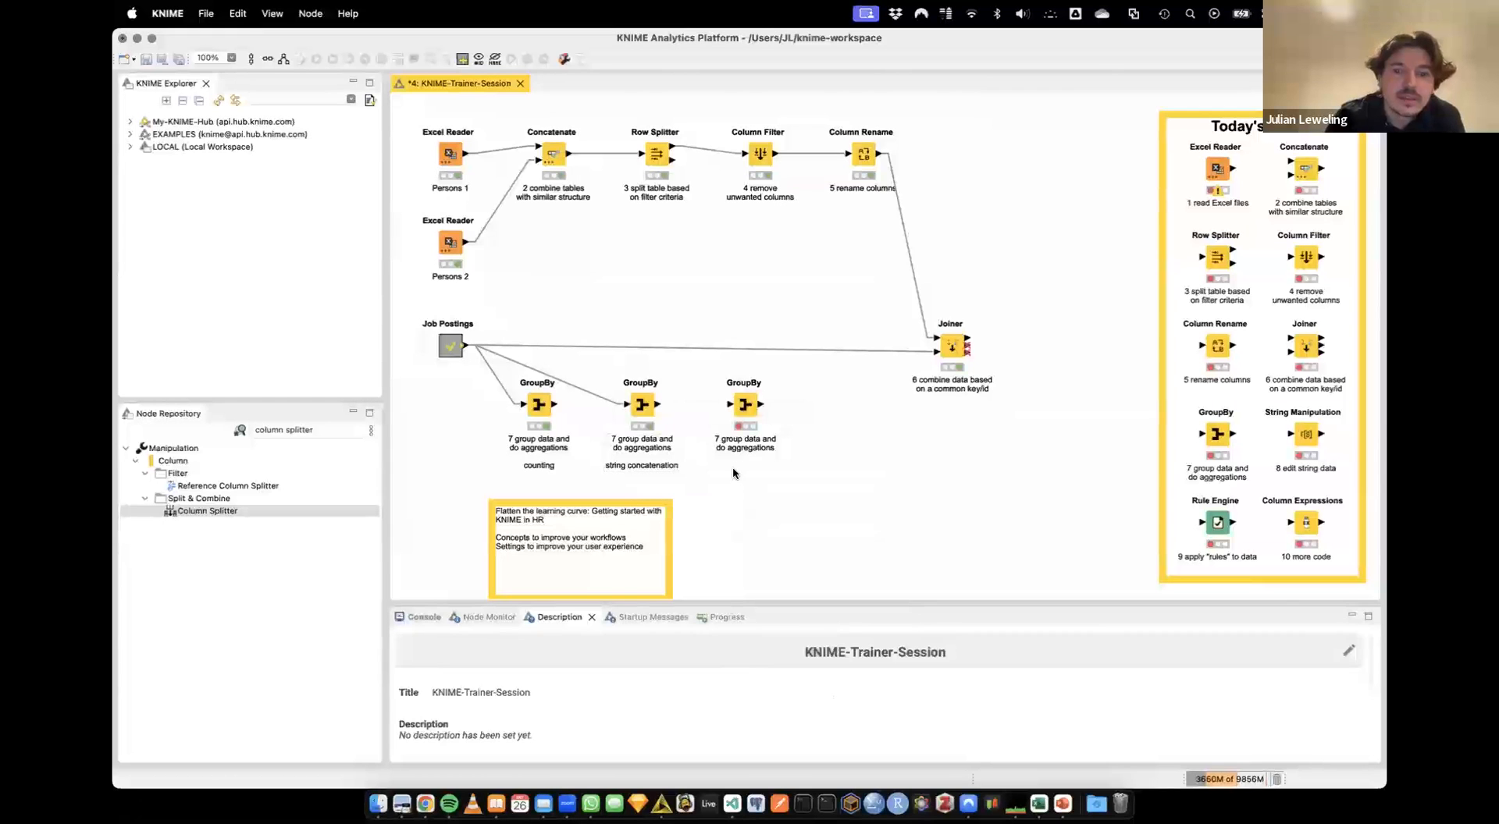
Add the line "no aggregation" below the existing label of the third GroupBy node, separated by a blank line
left_click(753, 451)
double_click(754, 452)
key("Return")
key("Return")
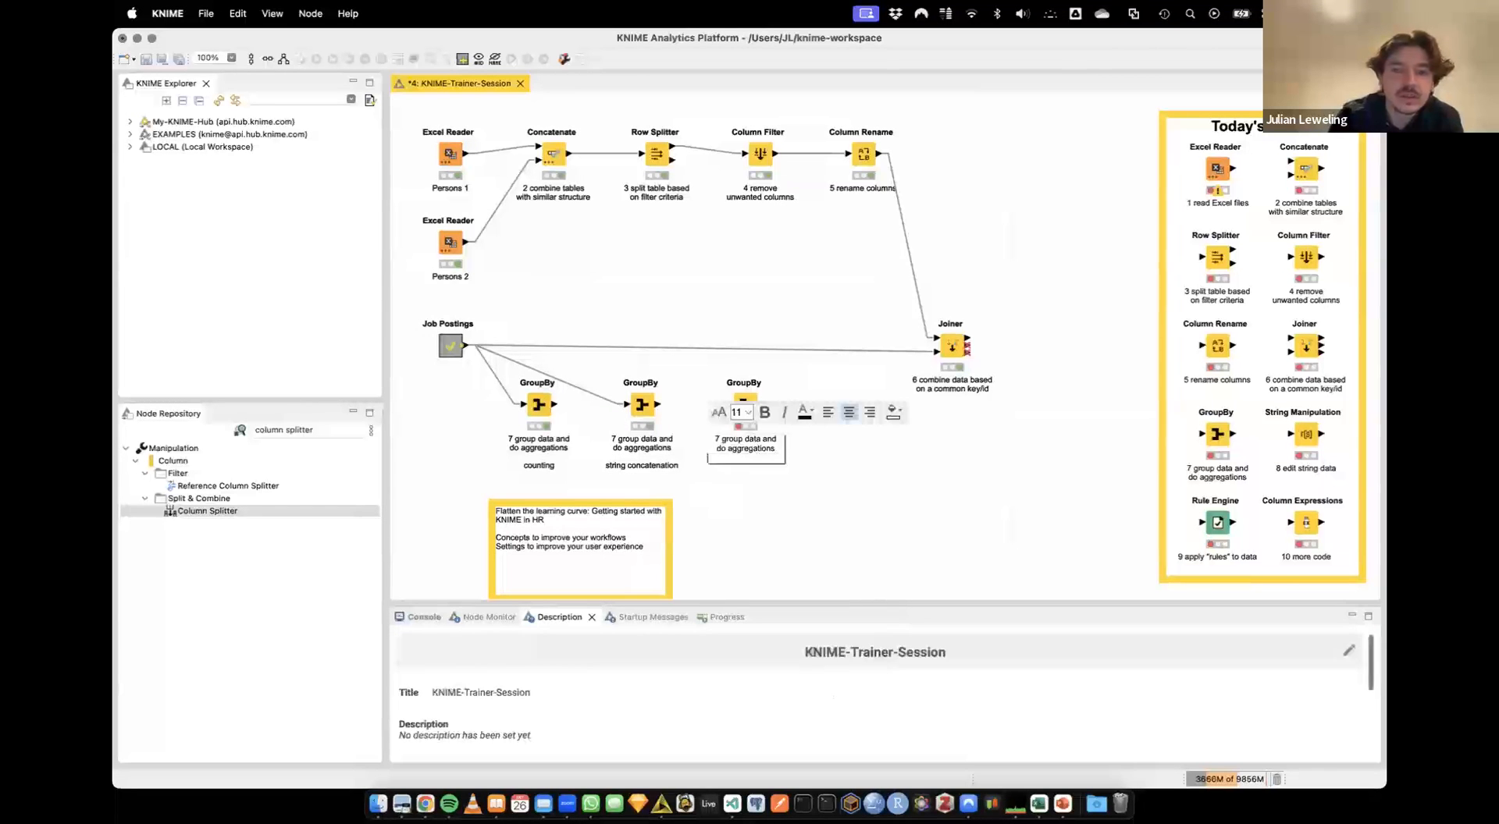
type("no aggregation")
left_click(870, 518)
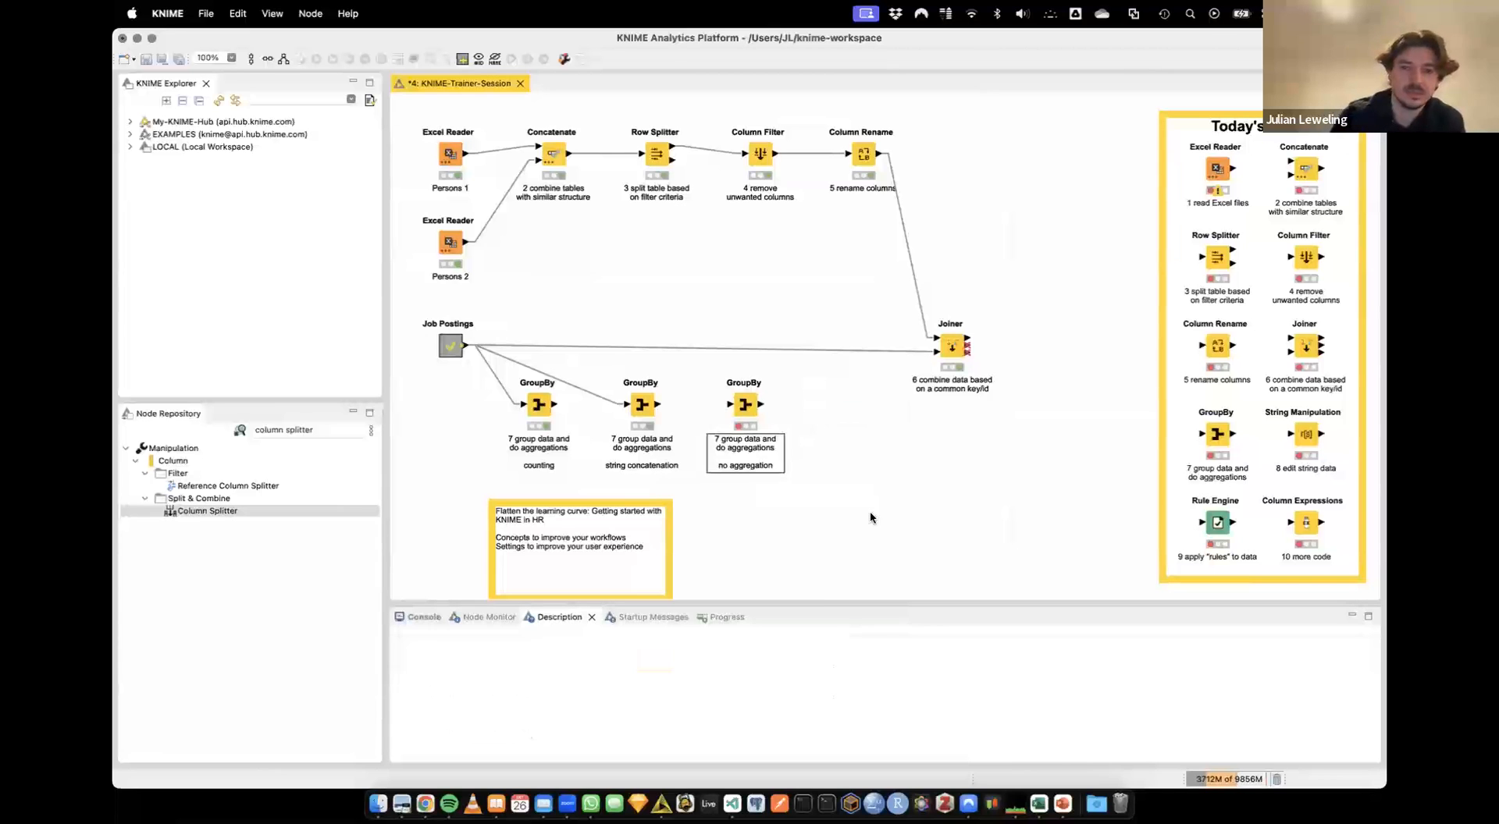
Connect the Job Postings output to the third GroupBy node and remove the department column from its manual aggregation
left_click_drag(467, 344, 746, 402)
double_click(746, 402)
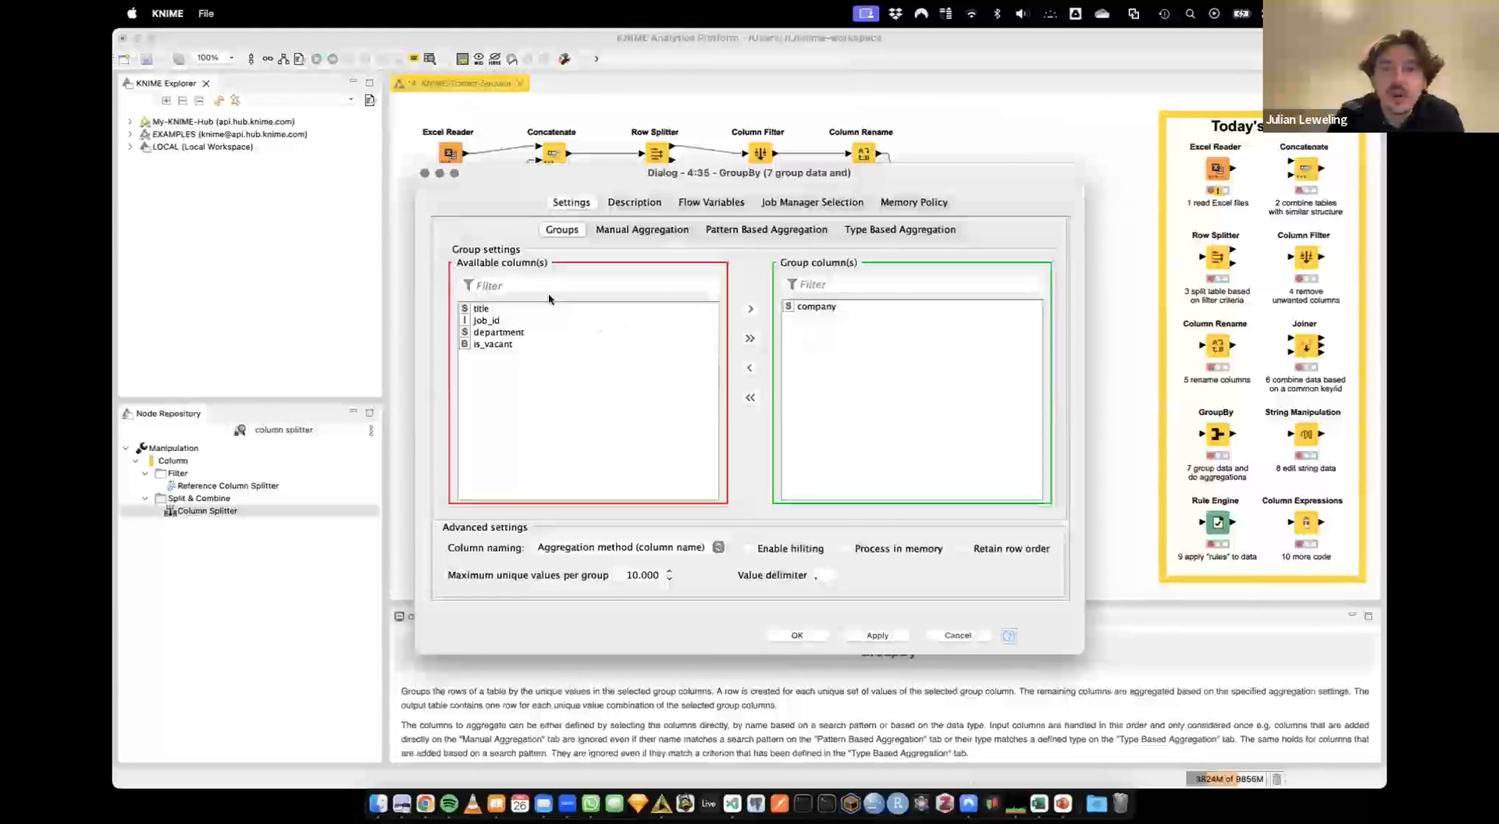
left_click(620, 231)
left_click(771, 289)
left_click(629, 401)
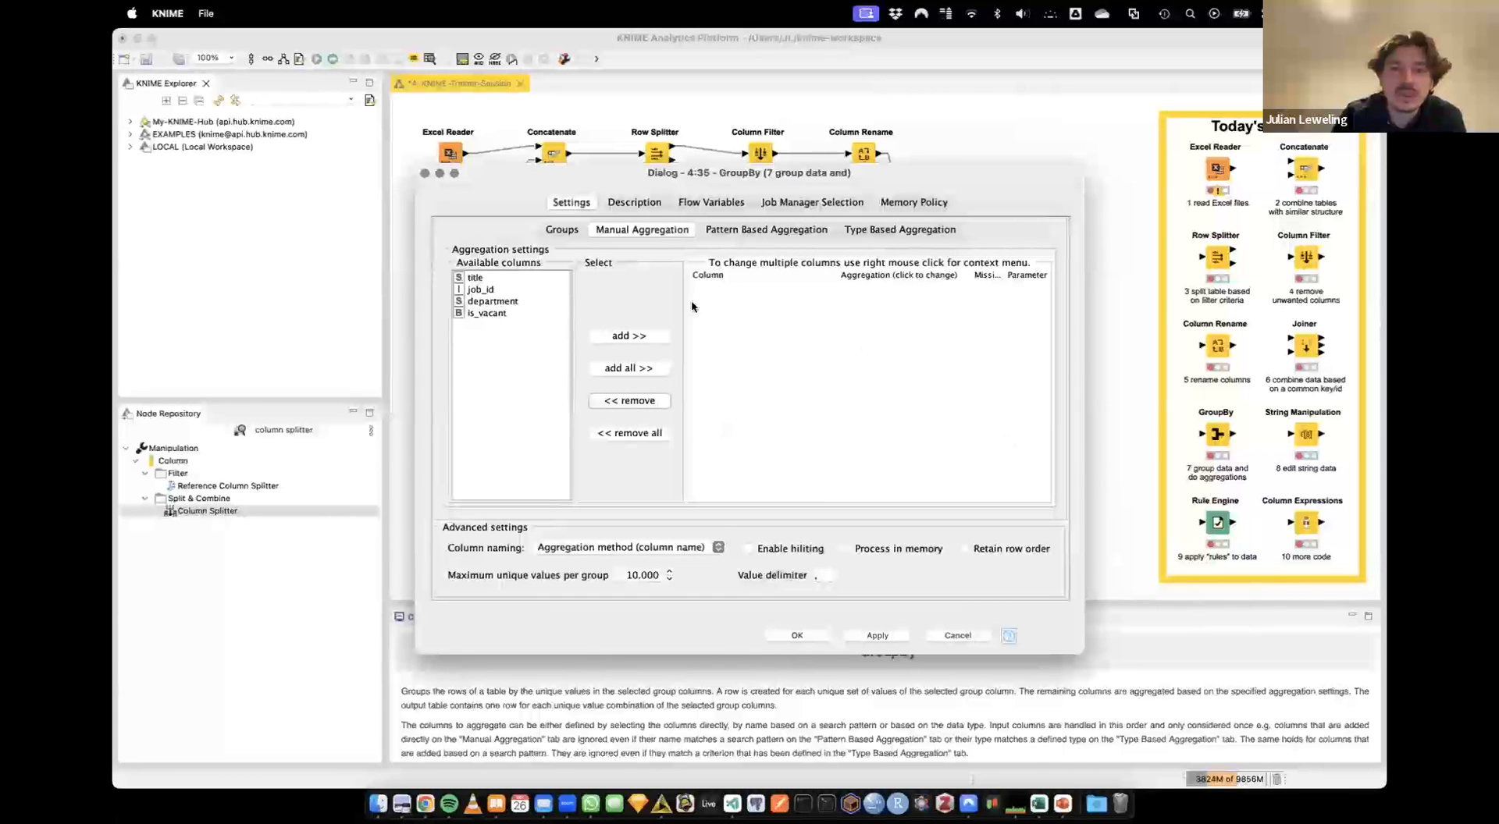
Add department to the third GroupBy node's group columns alongside company and confirm the settings
left_click(553, 229)
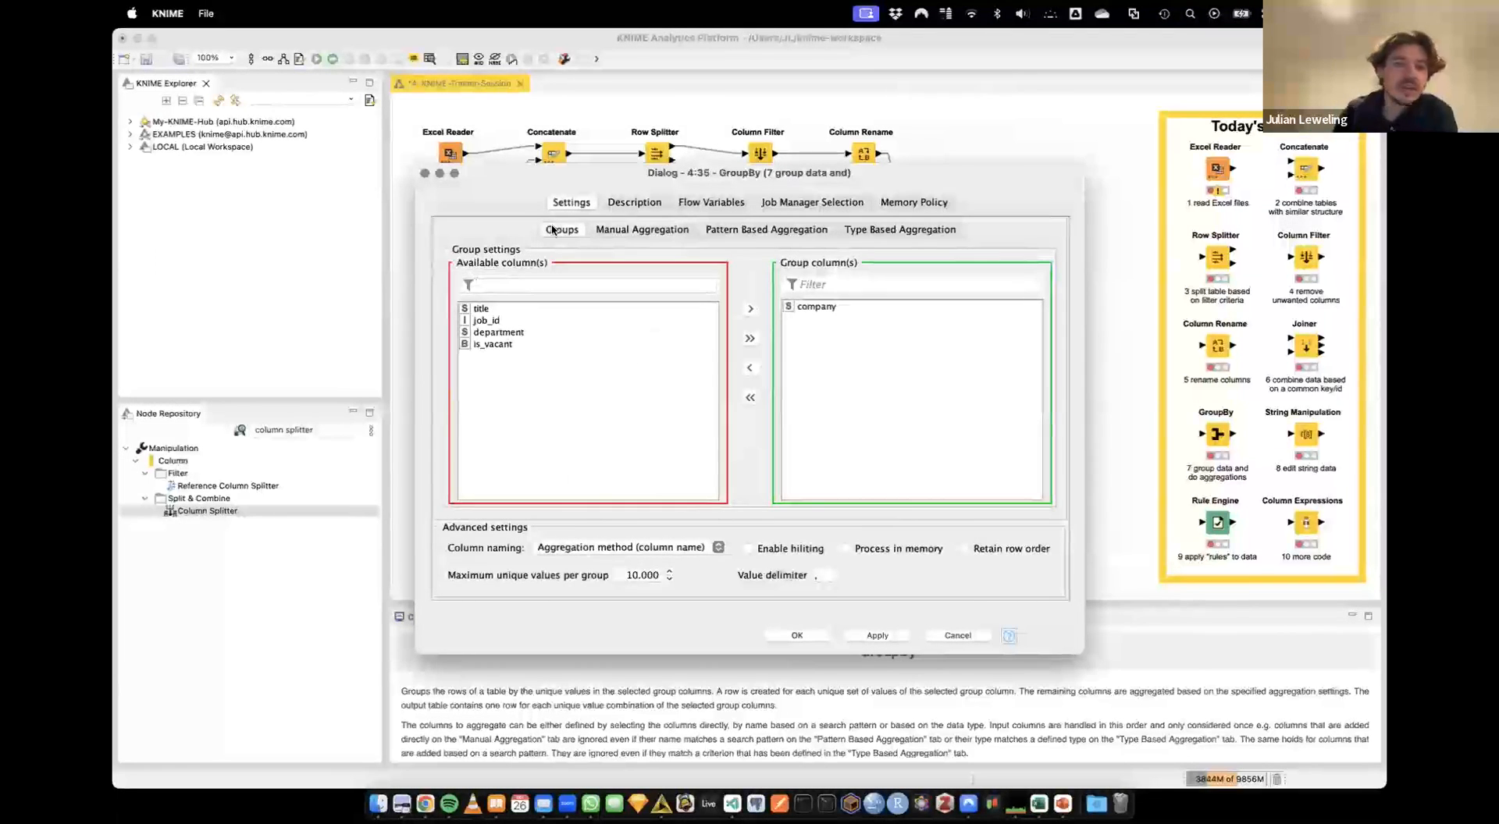
double_click(512, 334)
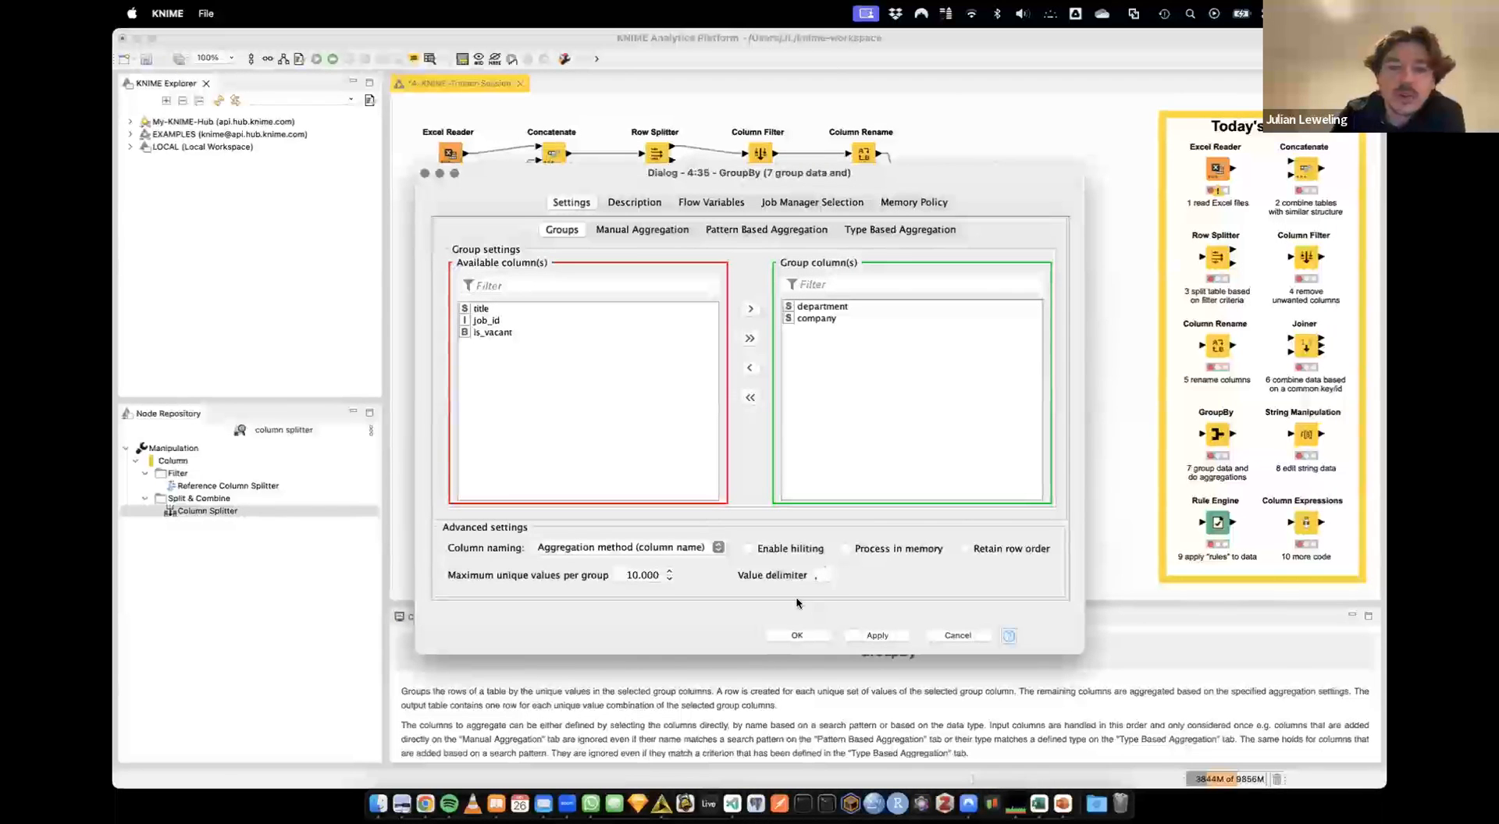
left_click(788, 635)
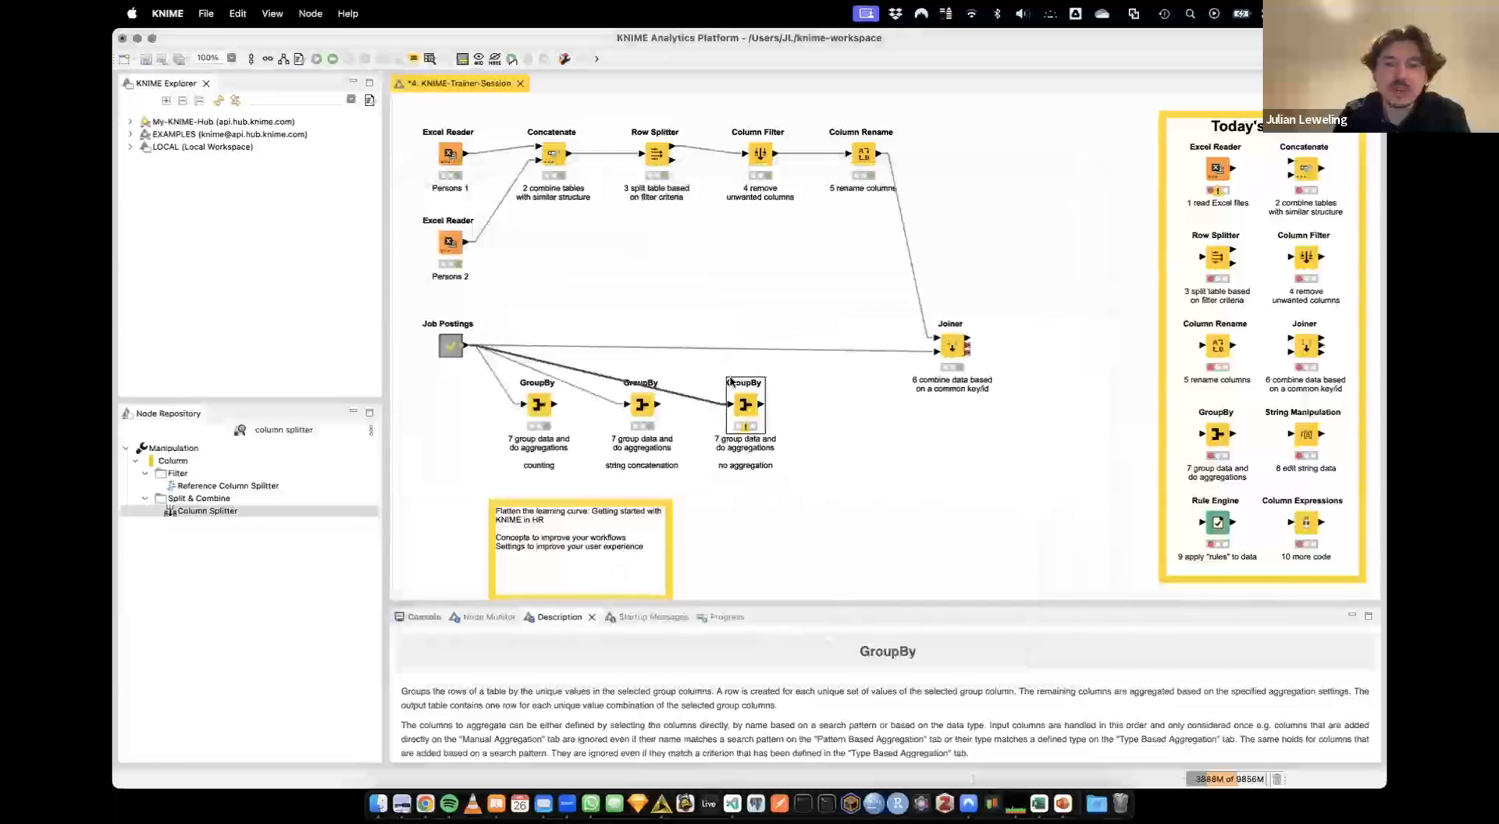
Open the third GroupBy node's group table, widen the department column to read the department and company pairs, and close it
right_click(748, 412)
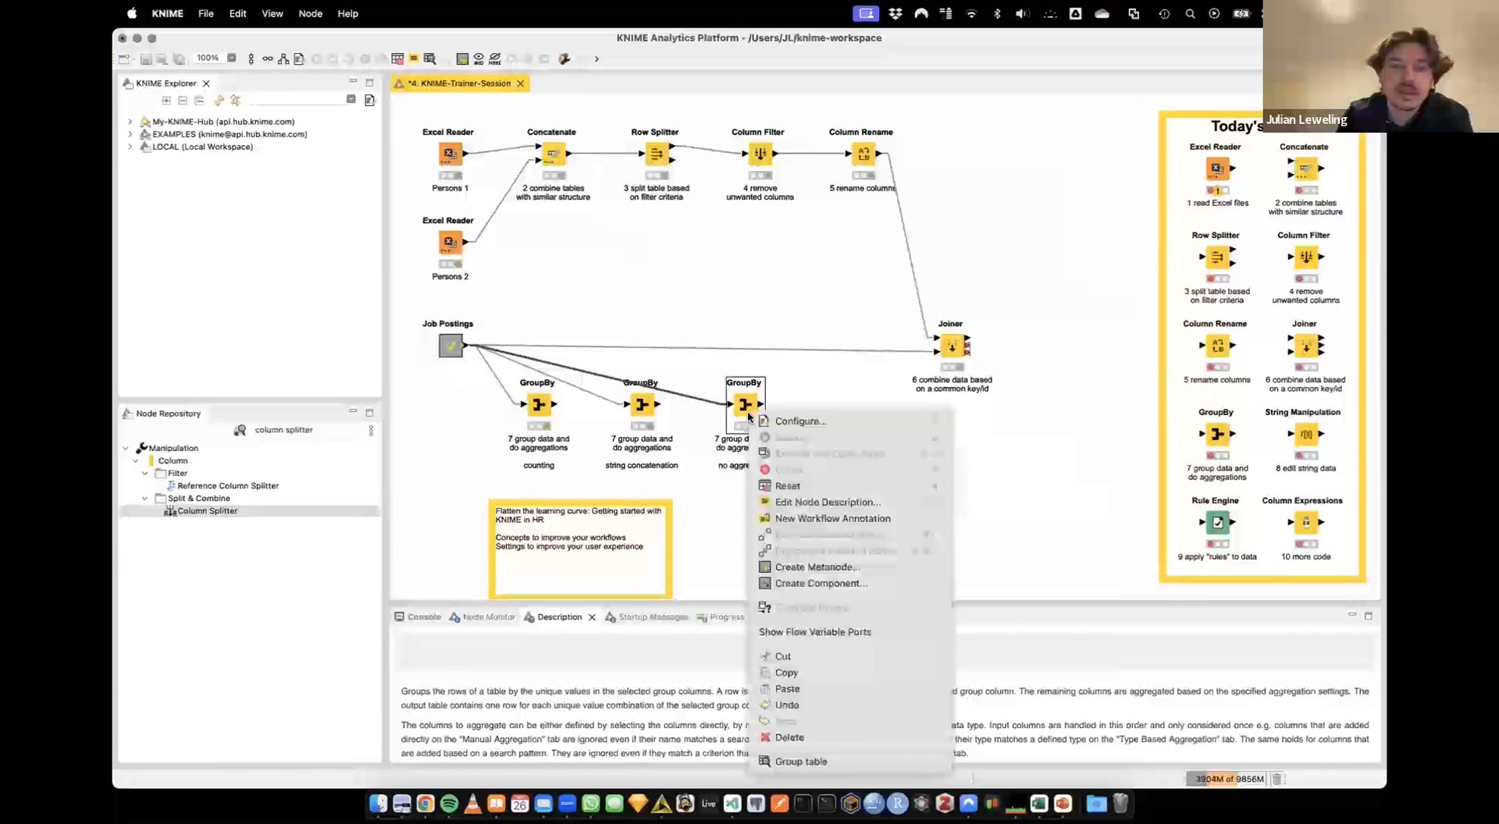
left_click(777, 756)
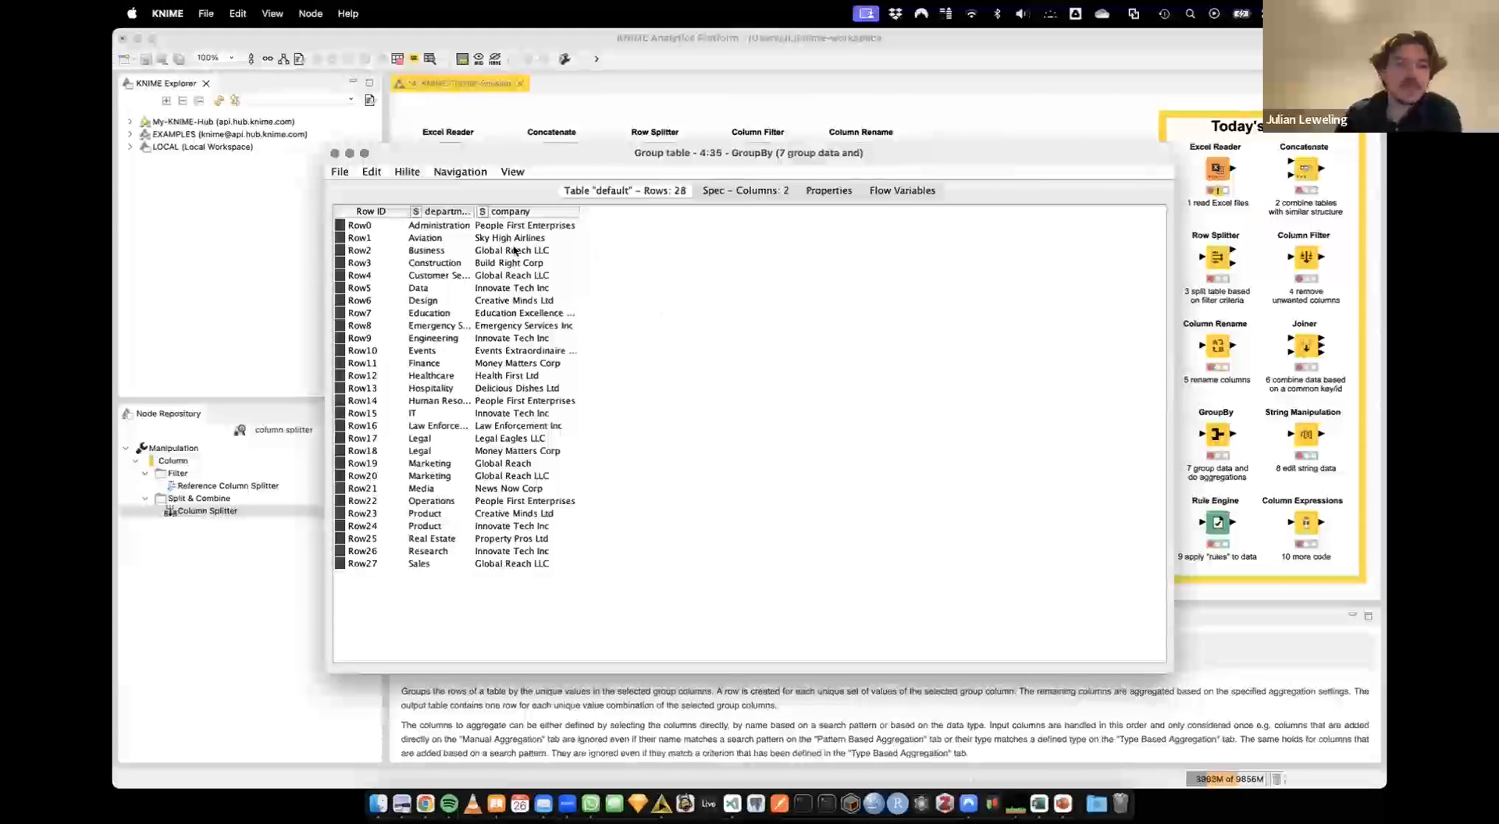
left_click_drag(473, 211, 555, 212)
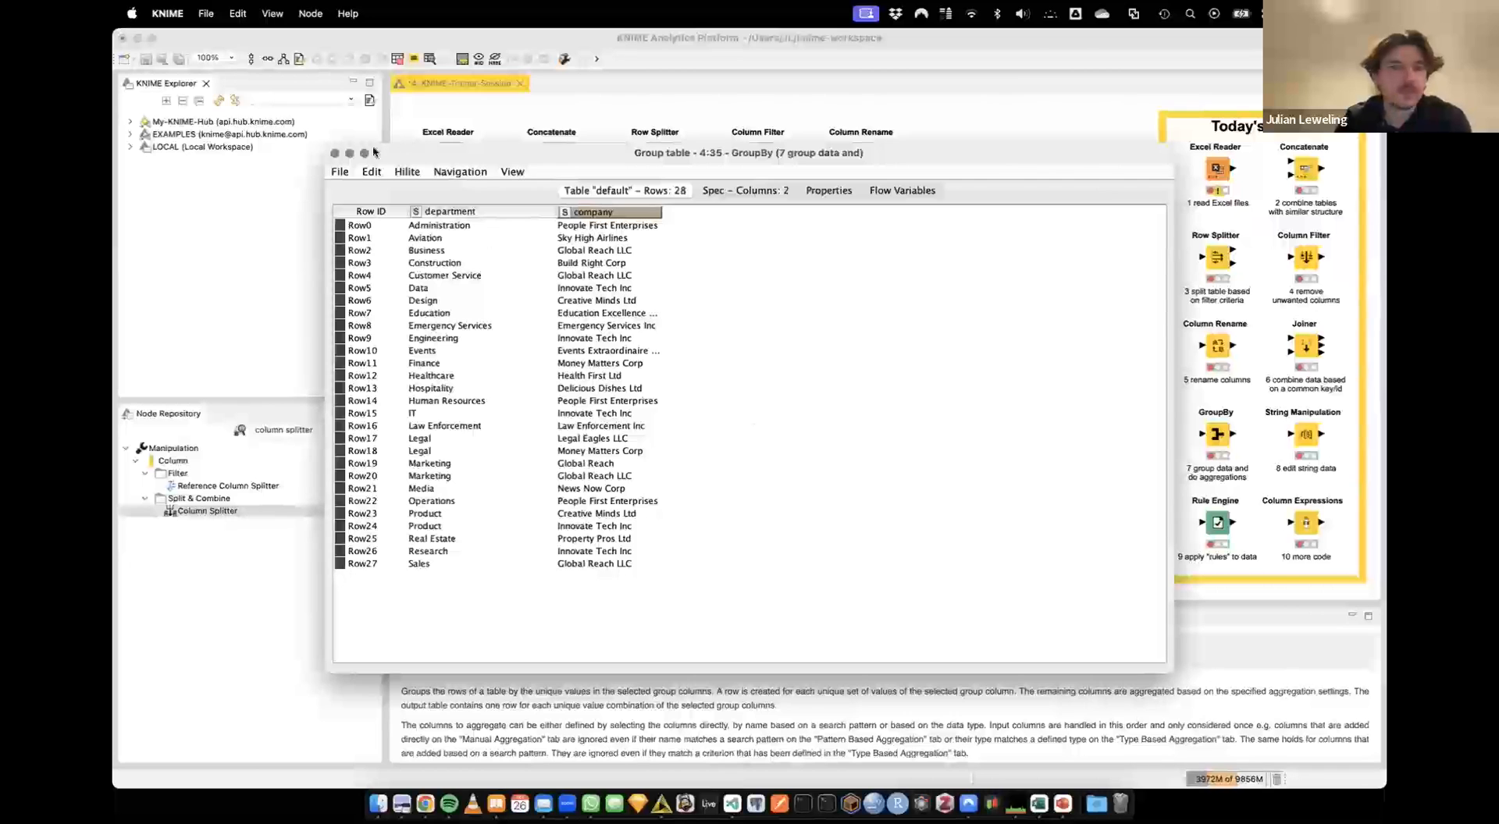
left_click(336, 153)
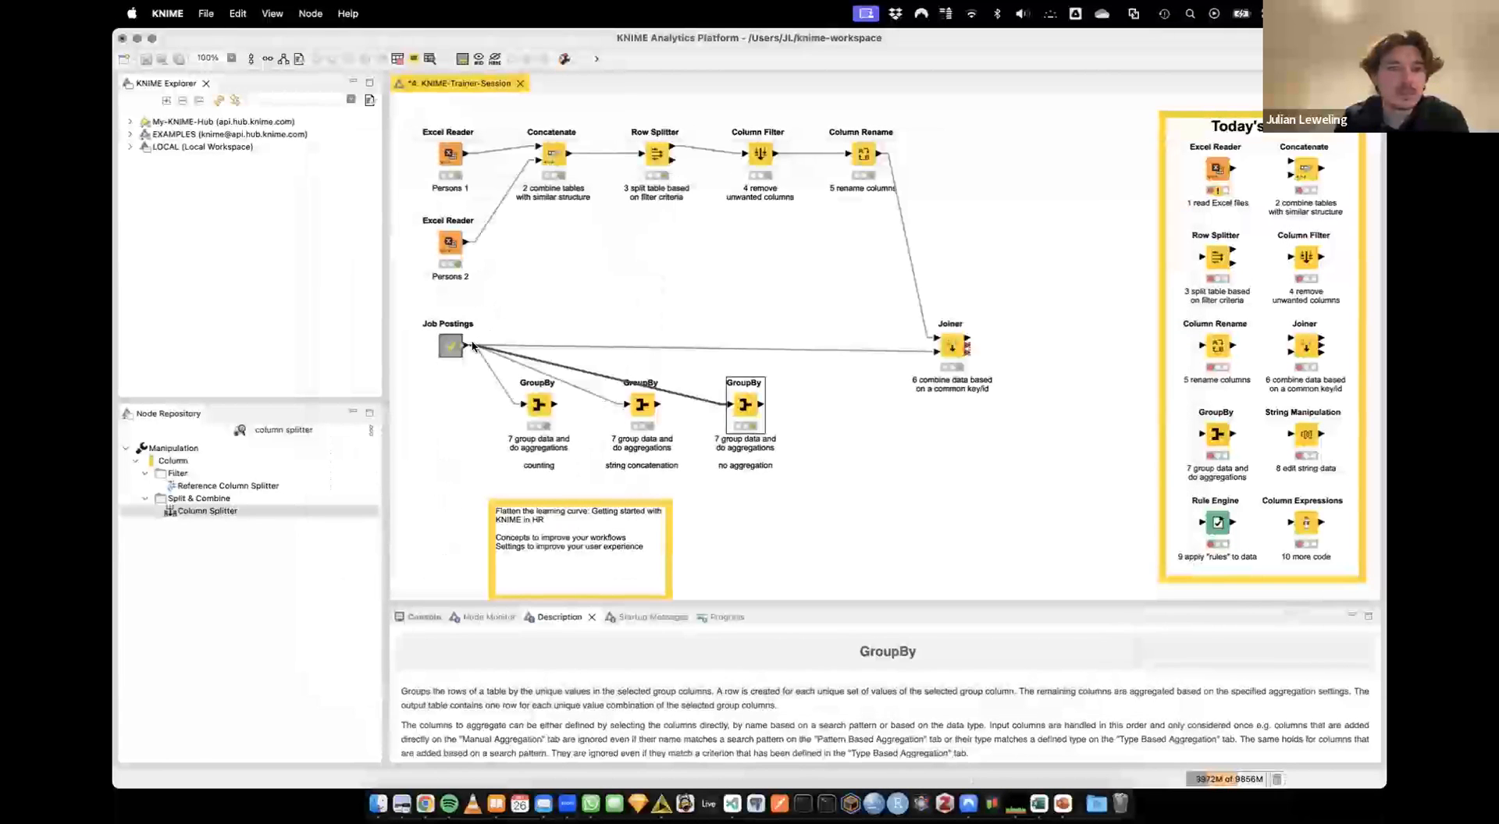
Check the Job Postings output's row count, then review the department and company group columns in the third GroupBy node's configuration
left_click(471, 347)
mouse_move(465, 348)
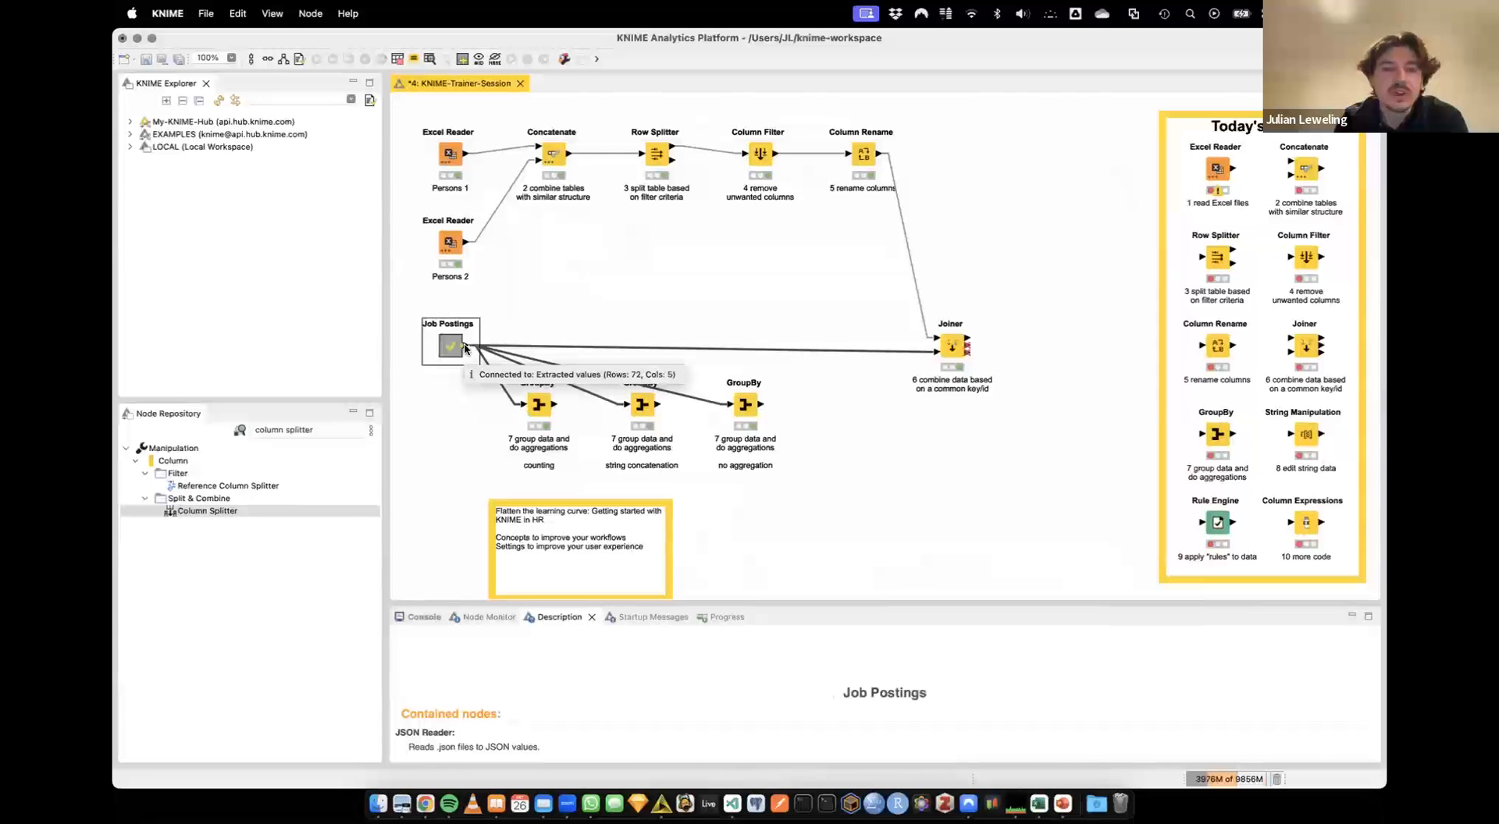
left_click(755, 404)
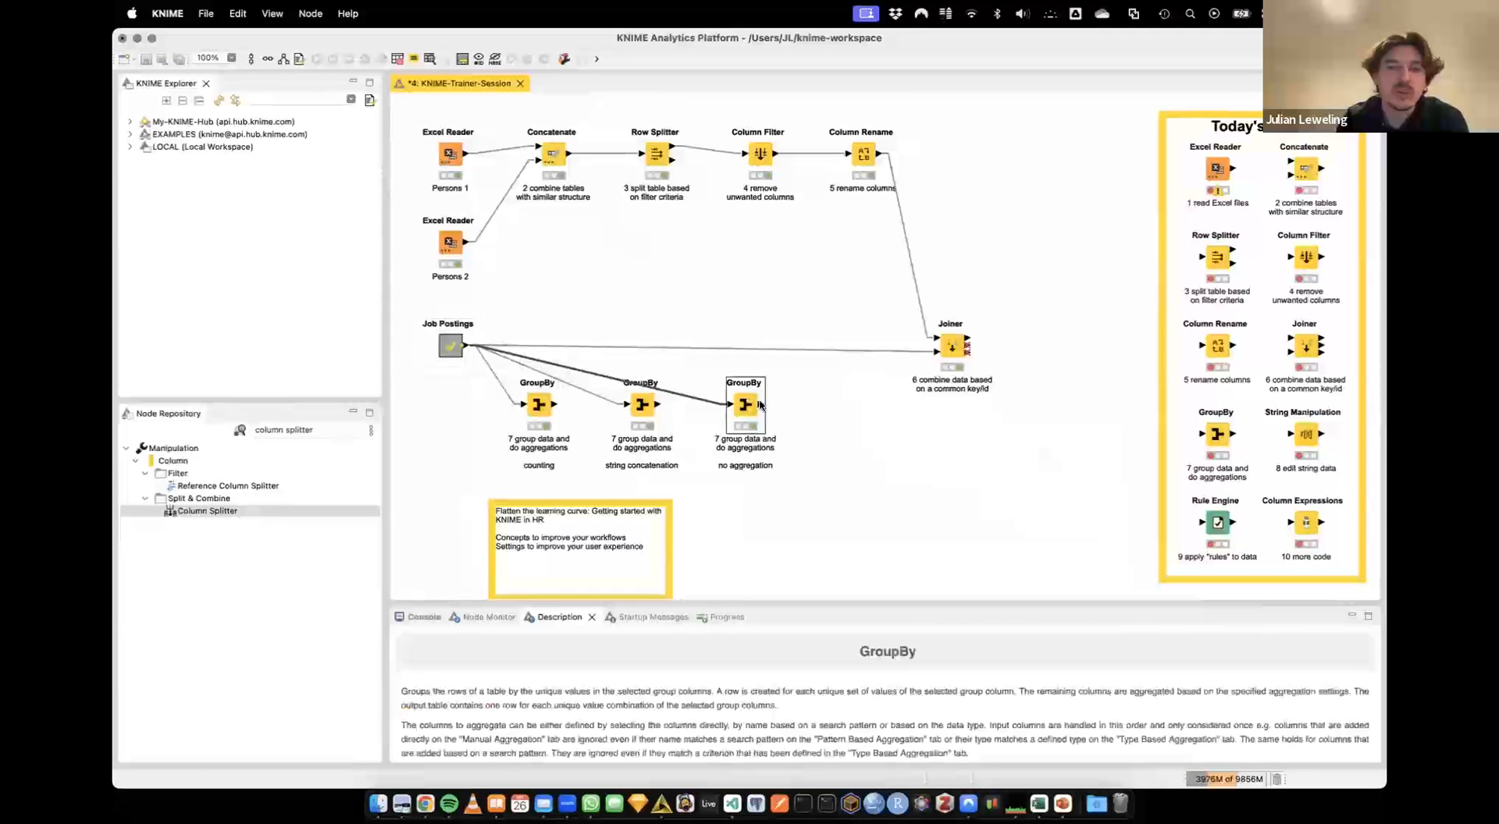
double_click(745, 404)
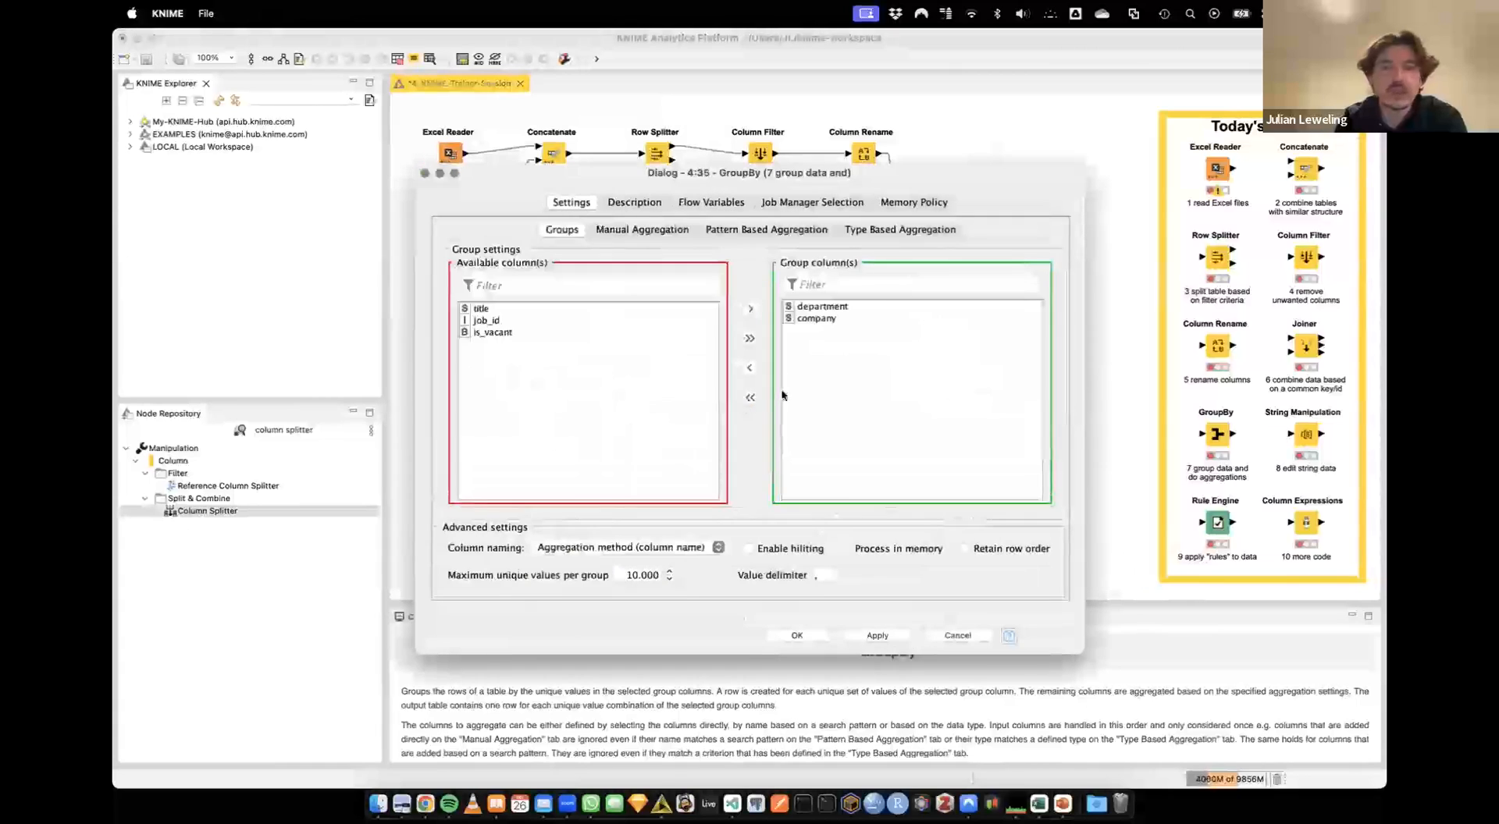
left_click(811, 307)
left_click(813, 319)
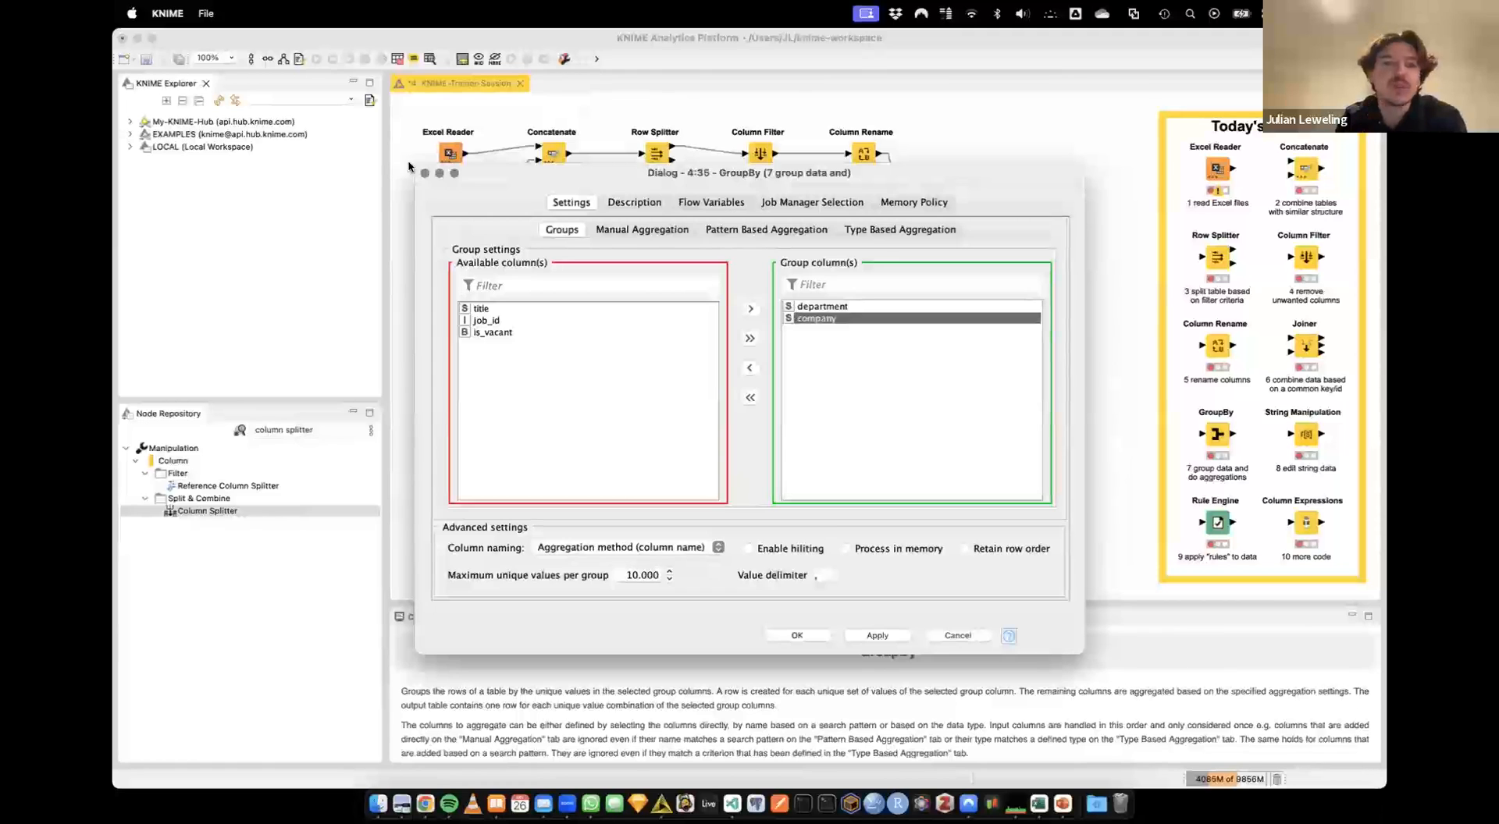
left_click(424, 172)
Reopen the third GroupBy node's group table to examine the unique department and company combinations
right_click(743, 404)
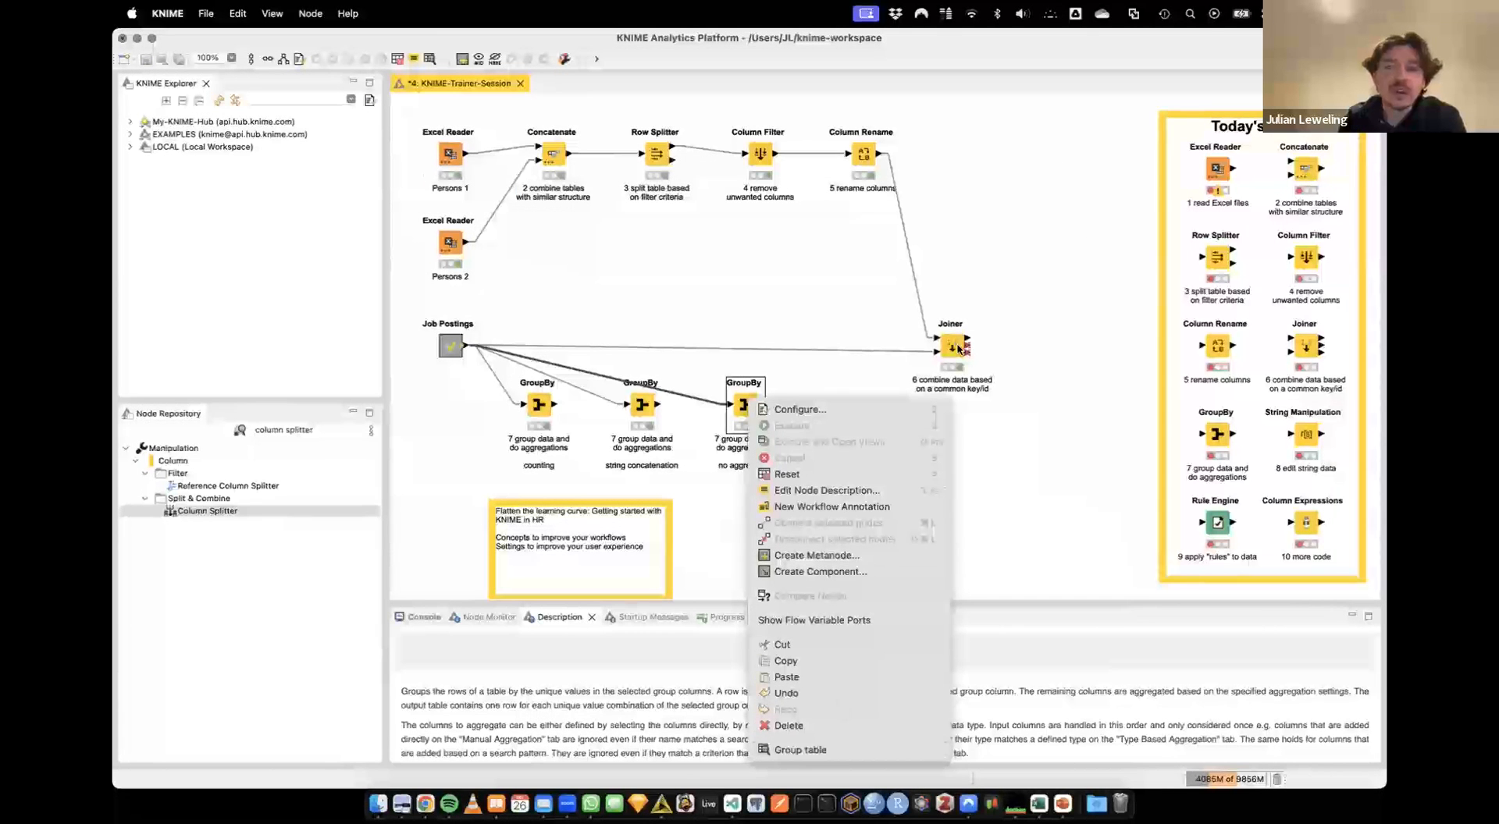
left_click(781, 395)
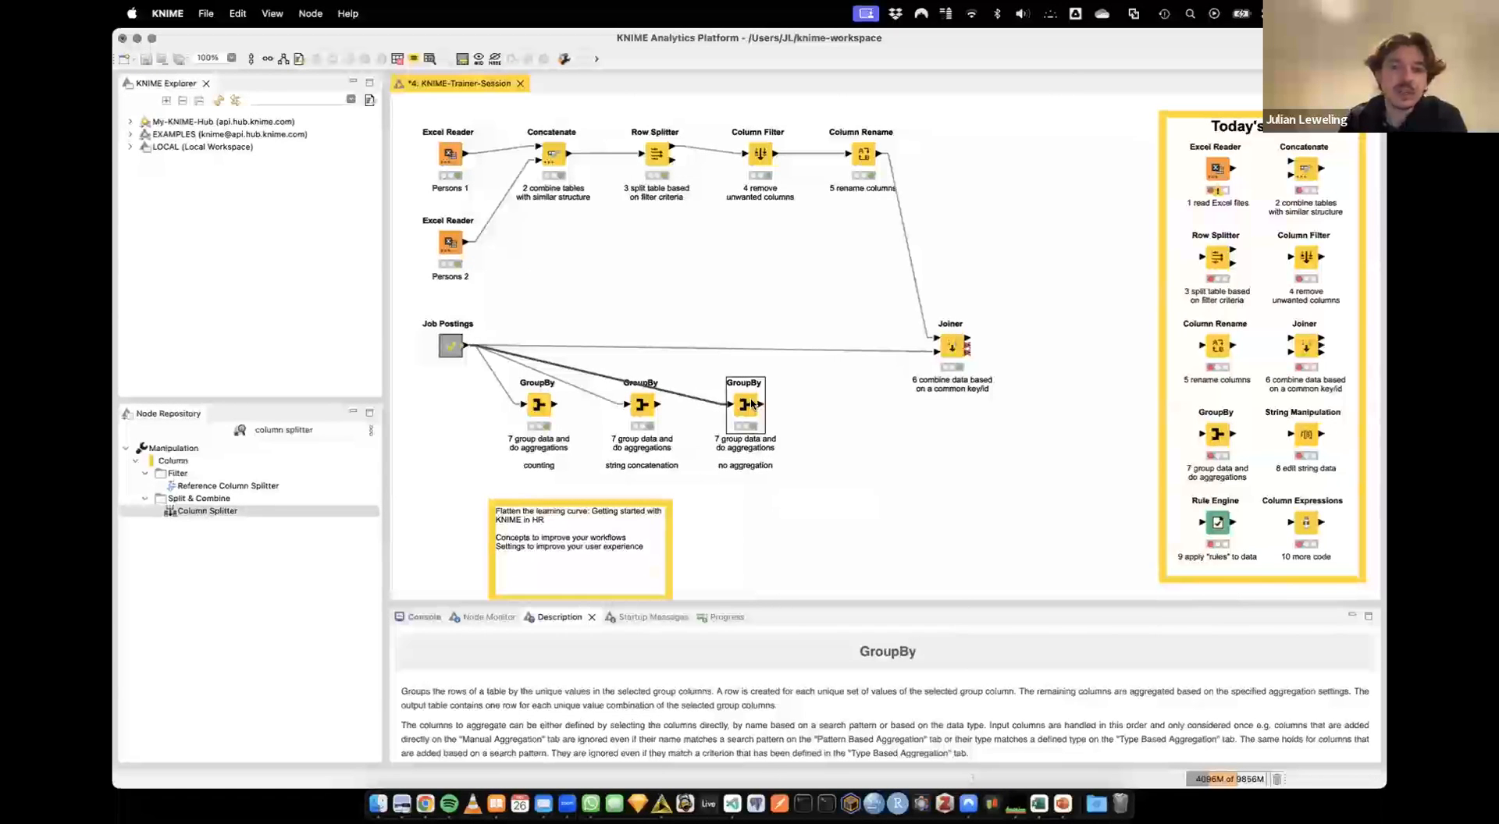
right_click(751, 404)
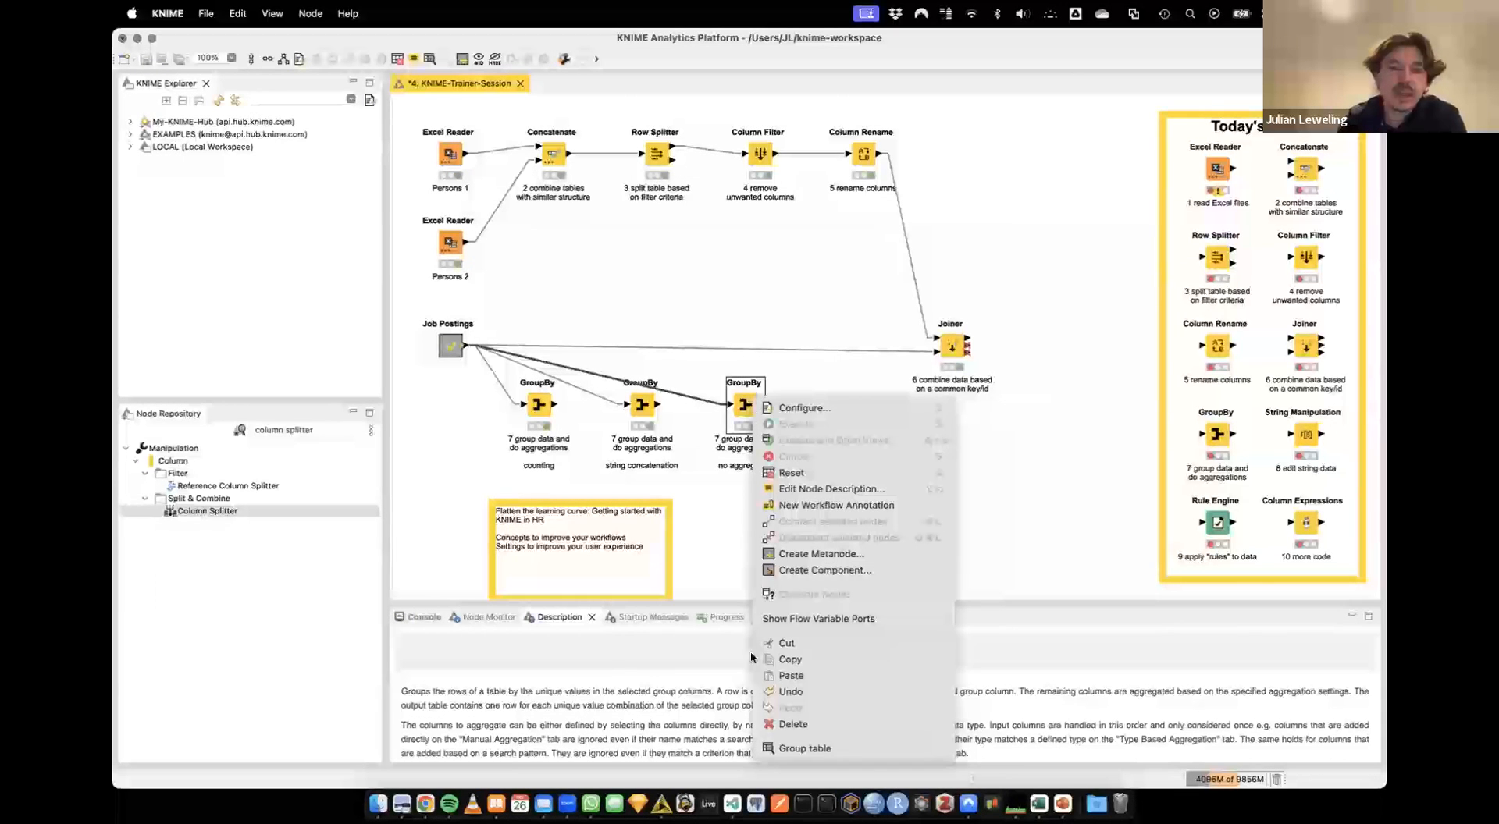
left_click(776, 748)
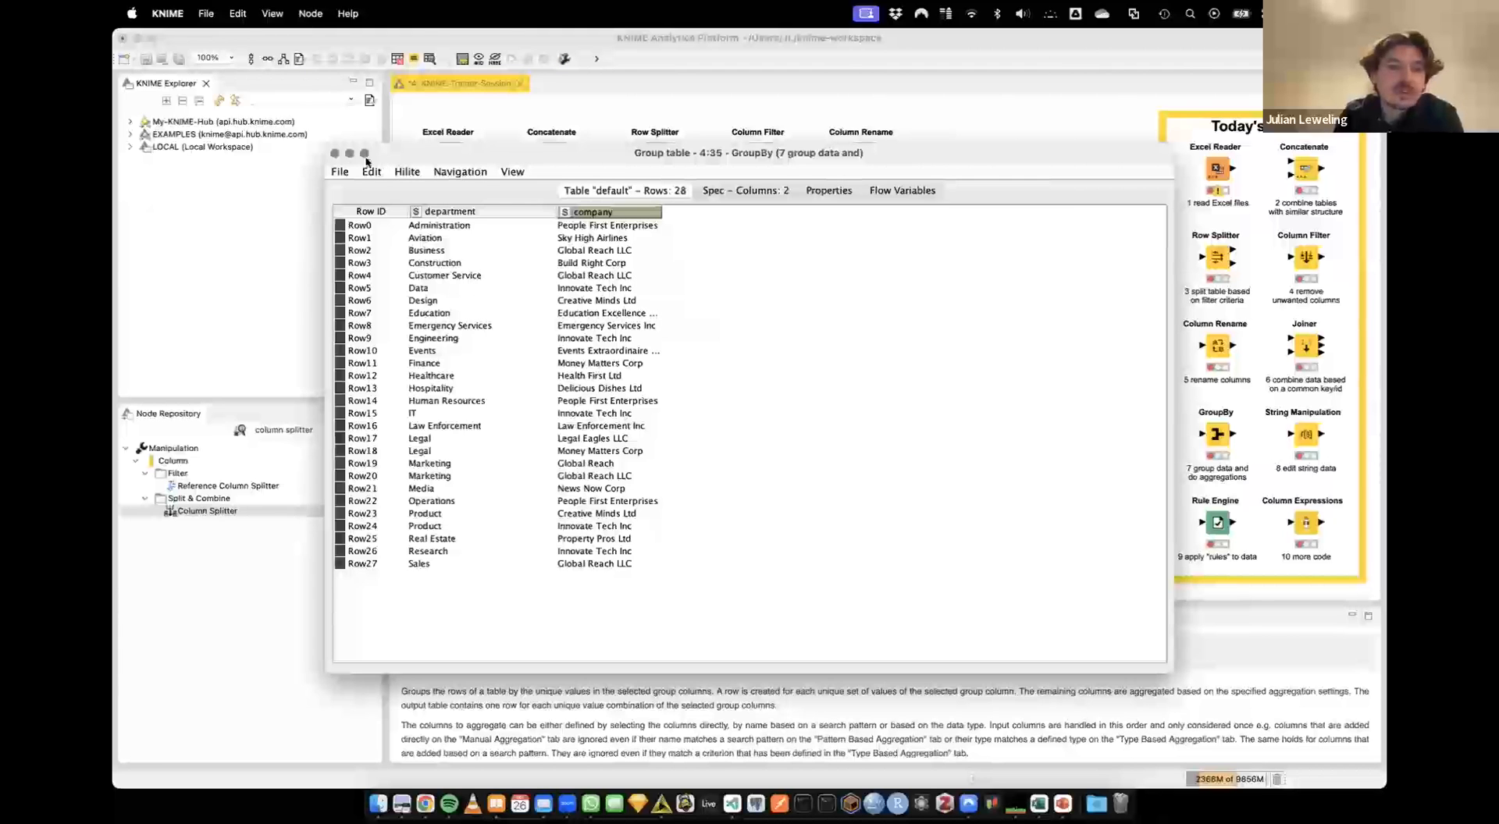
Close the group table, duplicate the no-aggregation GroupBy node and place the copy directly below the Row Splitter
left_click(335, 154)
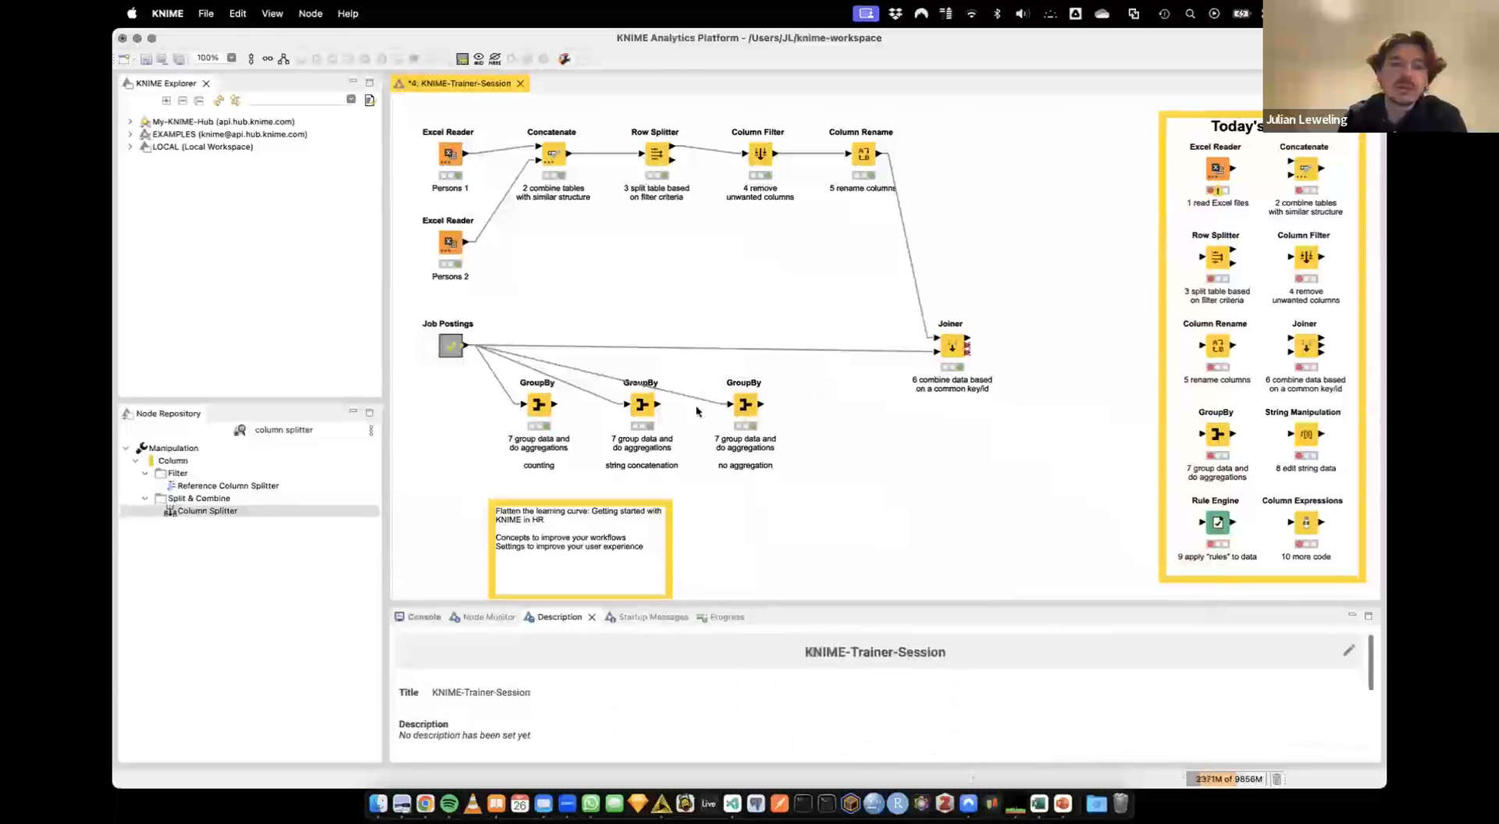
left_click(744, 414)
key("super+c")
key("super+v")
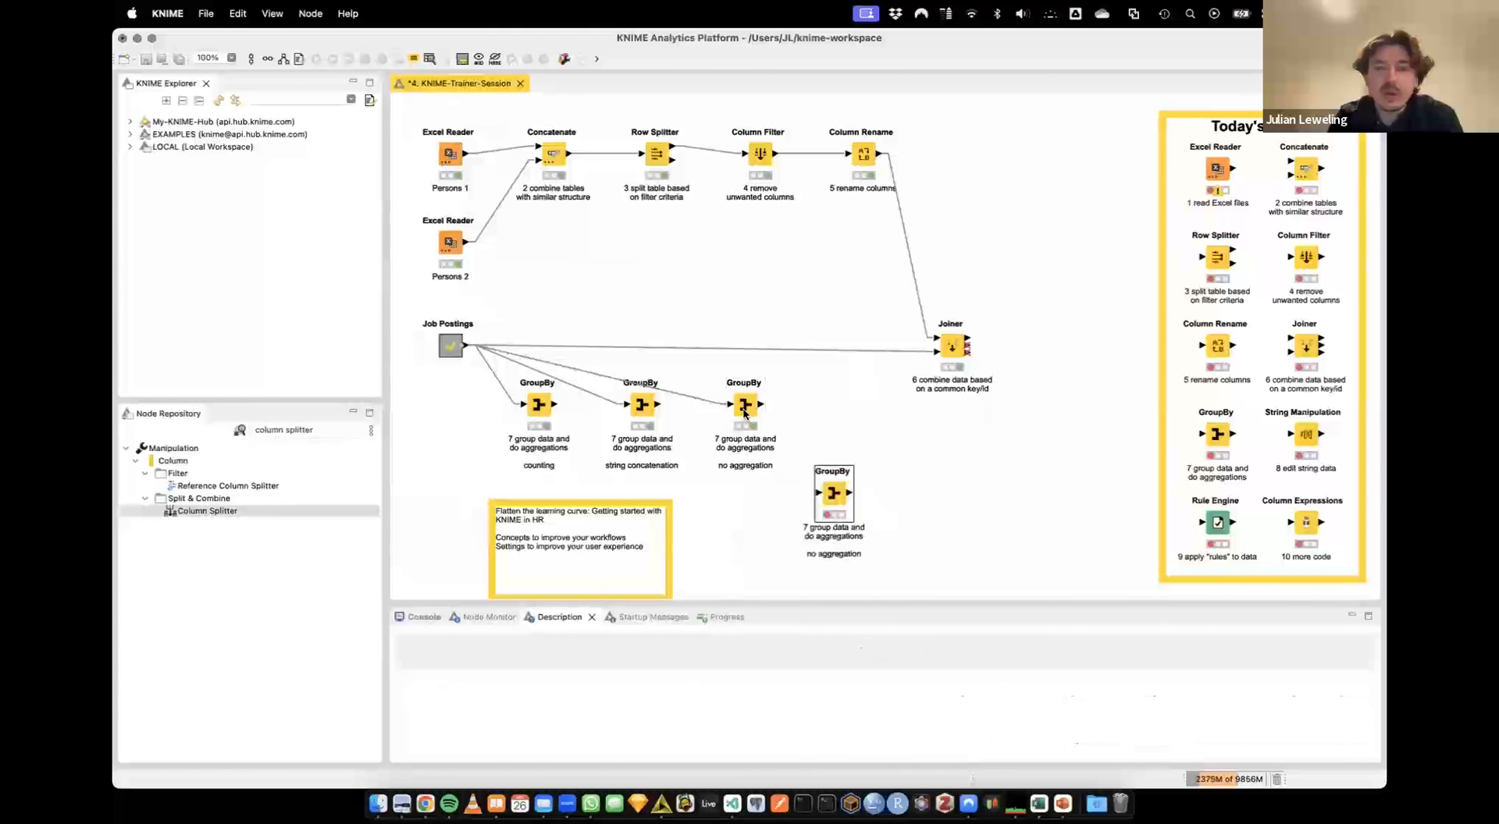
left_click_drag(829, 488, 652, 235)
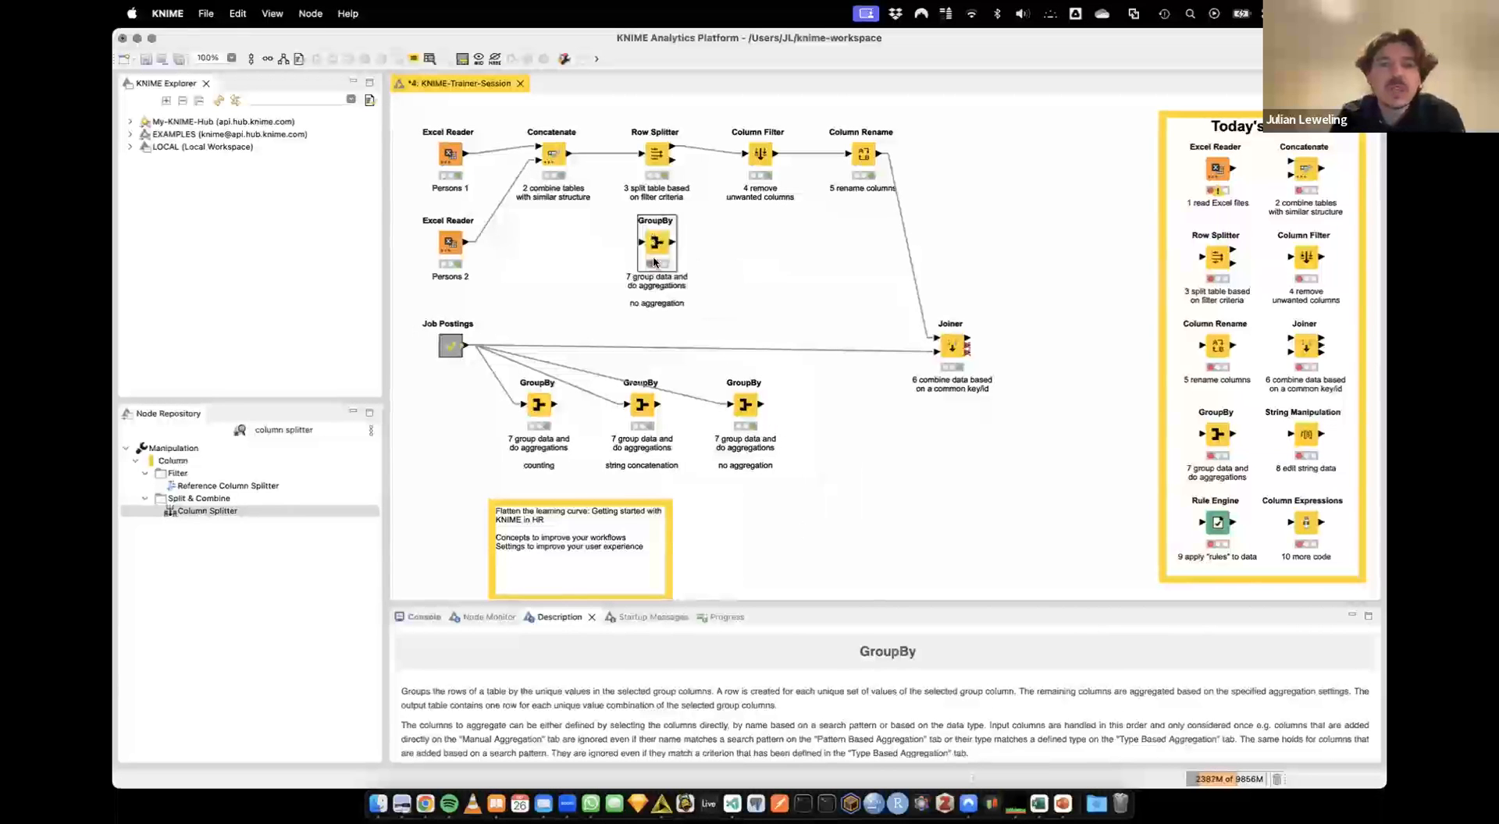
Label the copied GroupBy node "remove duplicates" and connect the Concatenate node's output to it
double_click(656, 303)
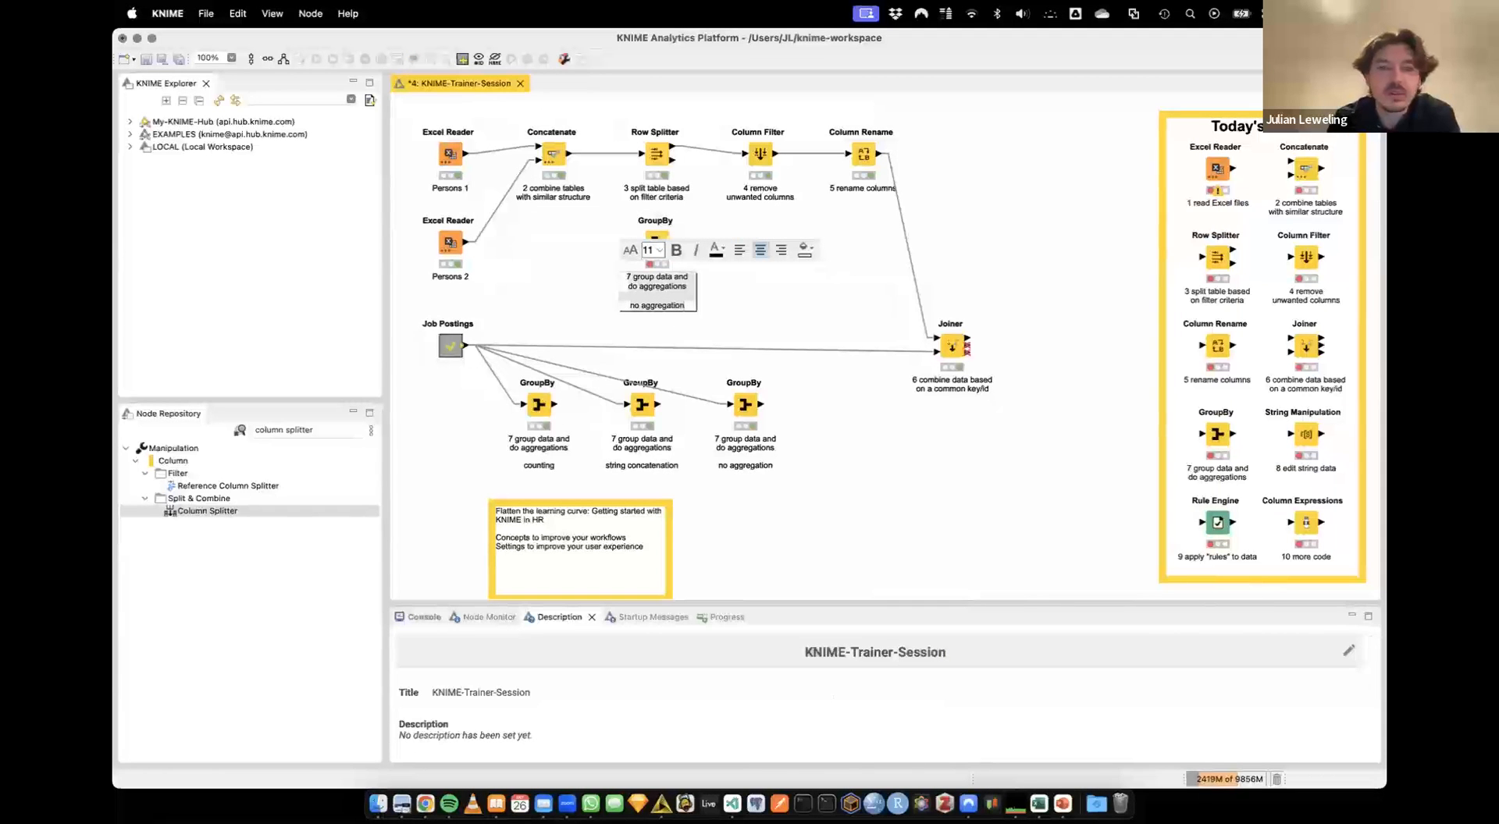
key("super+a")
type("remove s")
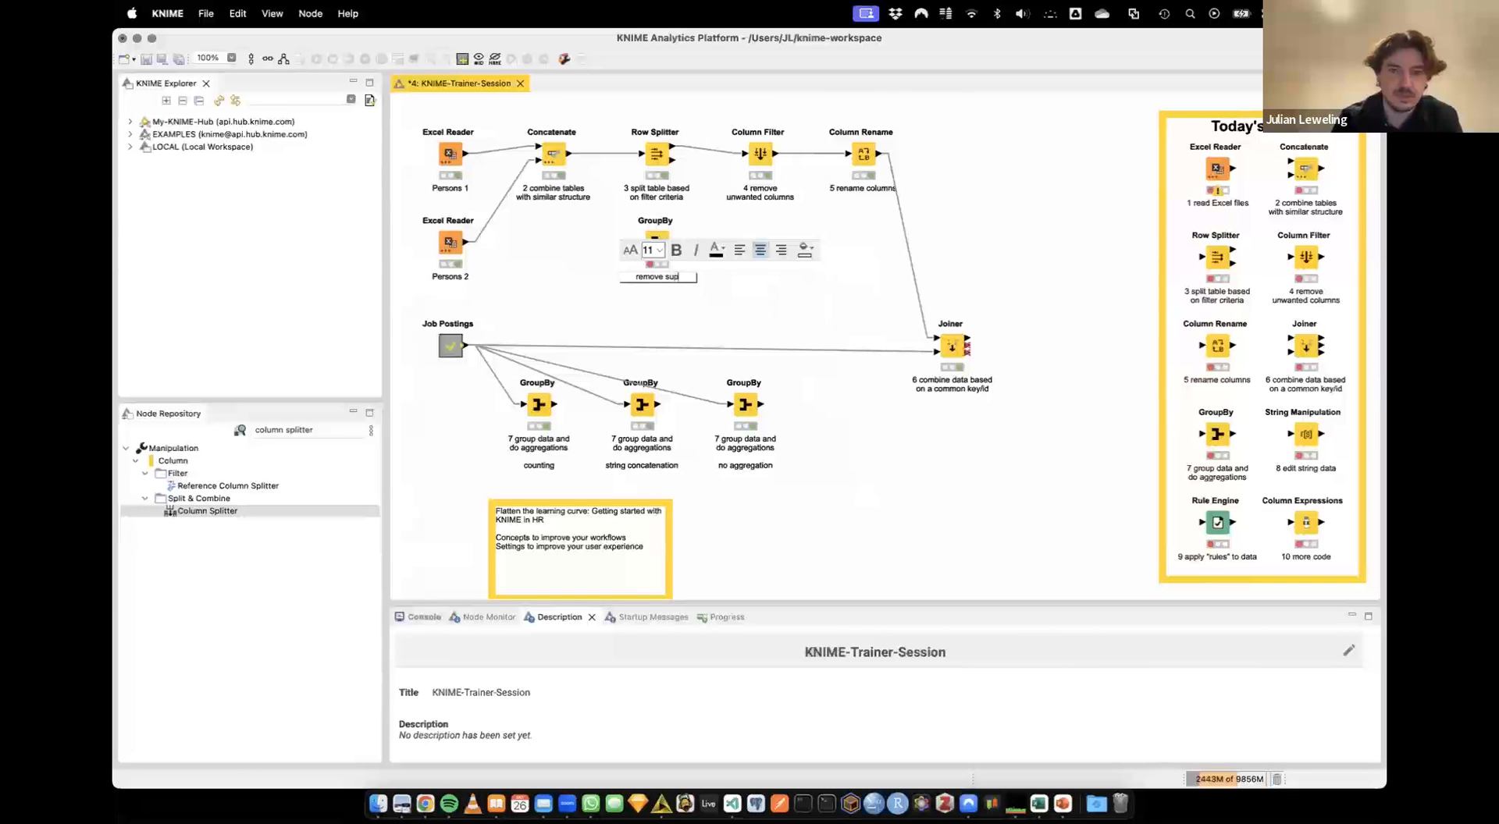
key("BackSpace")
type("duplicates")
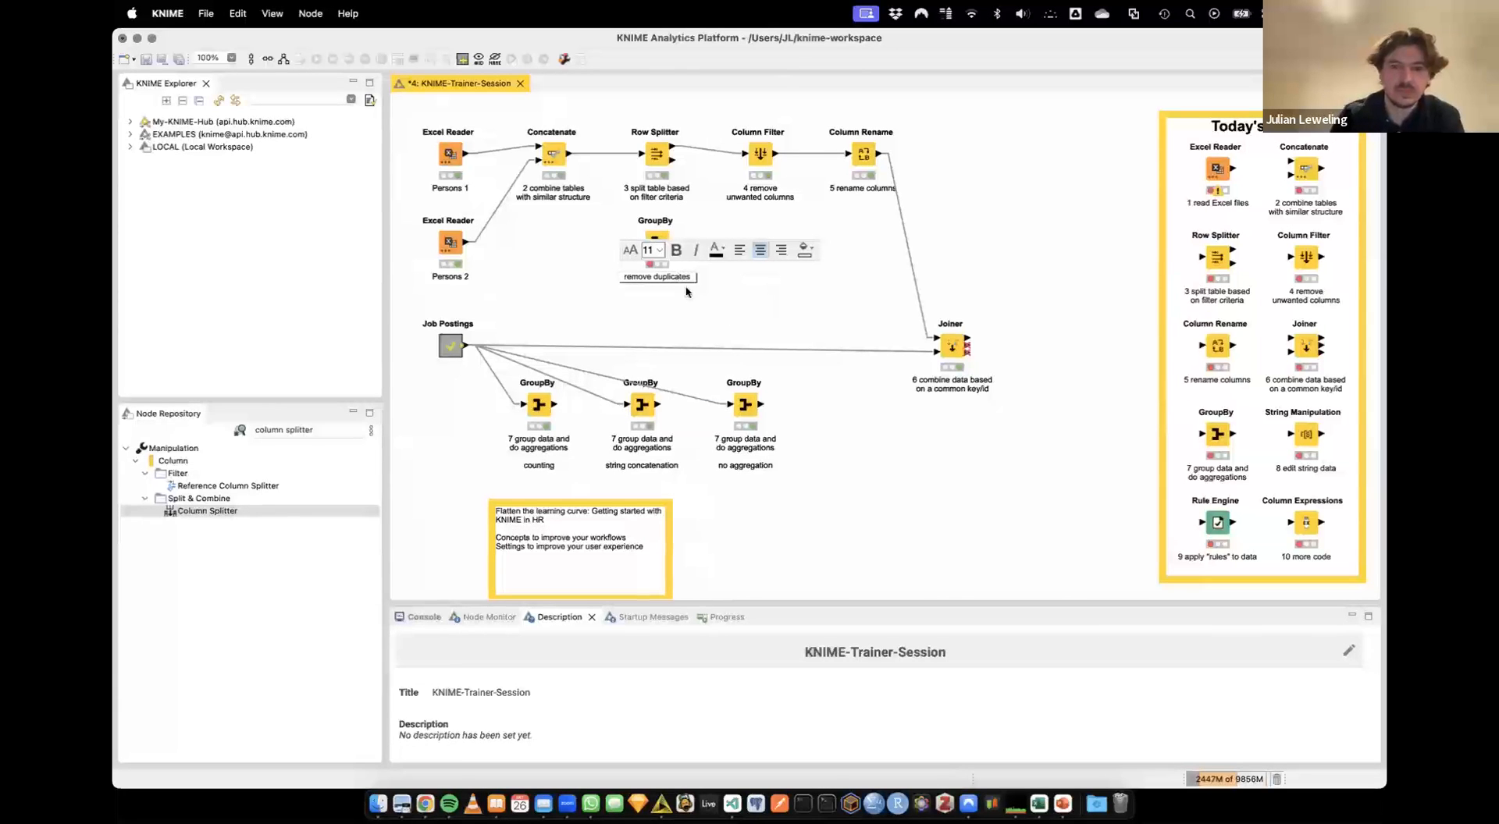
left_click(744, 335)
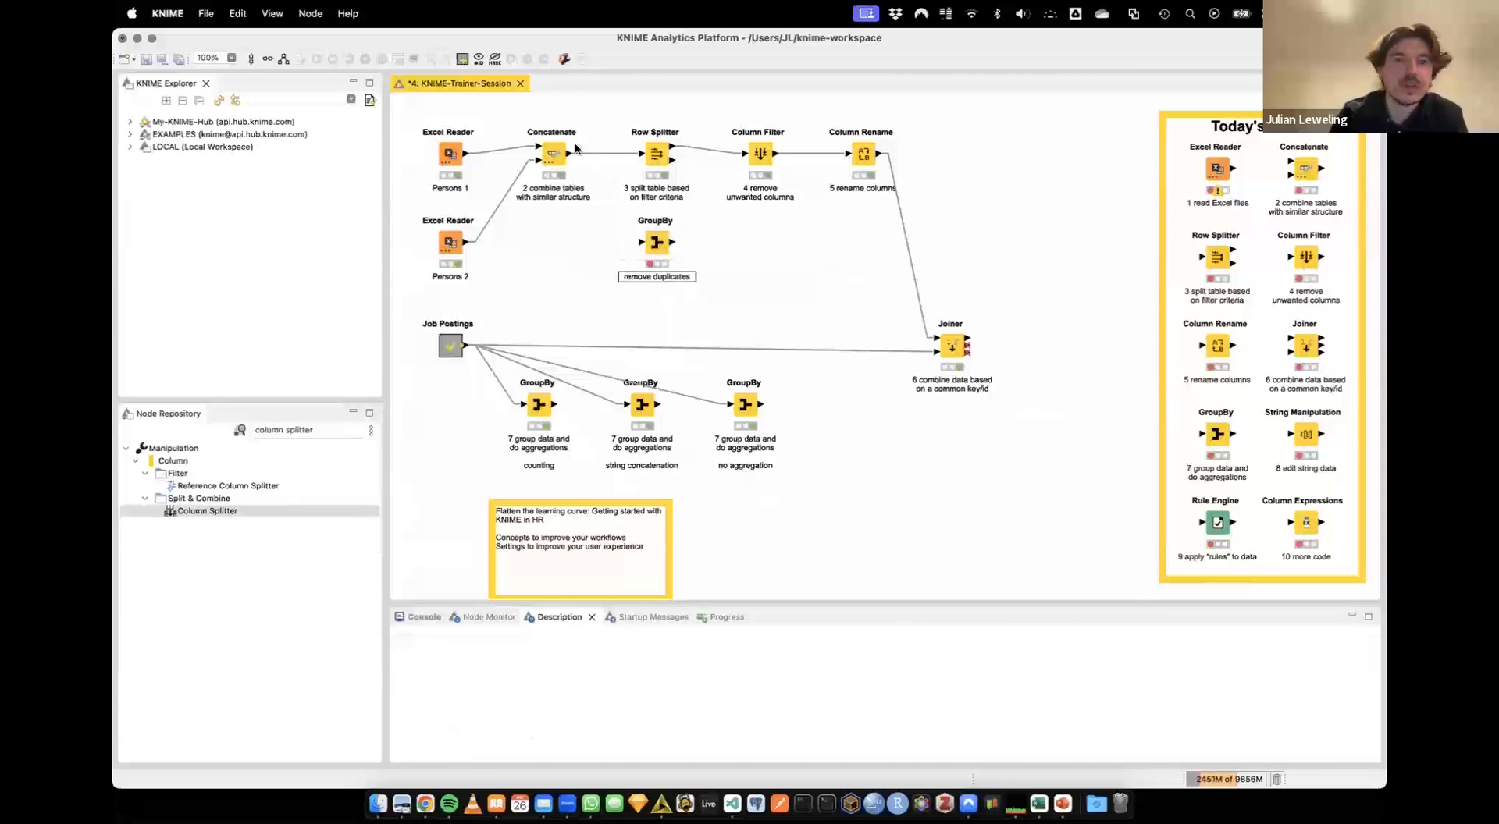
left_click_drag(569, 154, 642, 242)
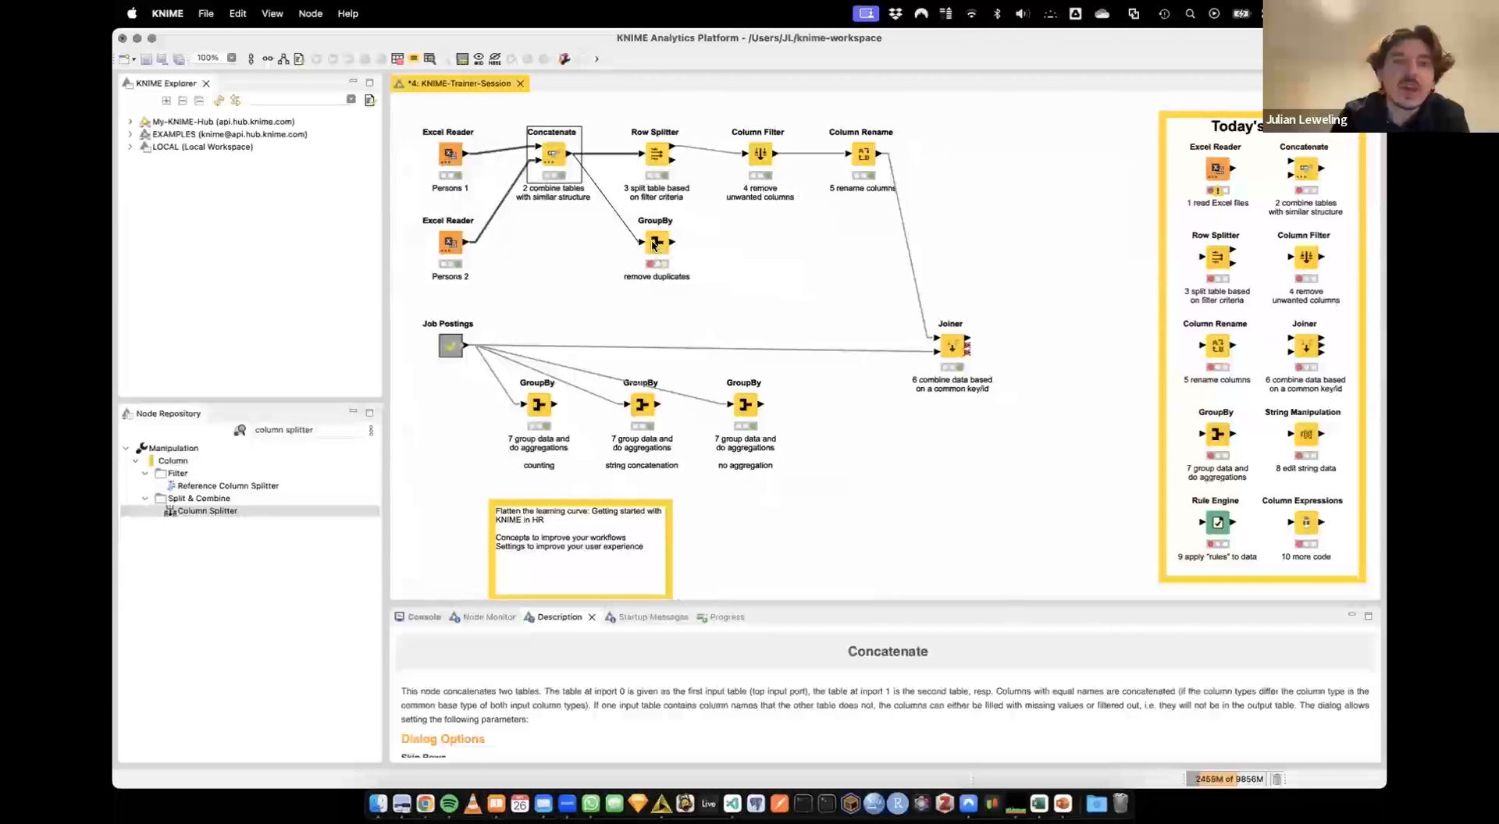
Open the Concatenate node's concatenated table and sort it by ID in ascending order
right_click(555, 152)
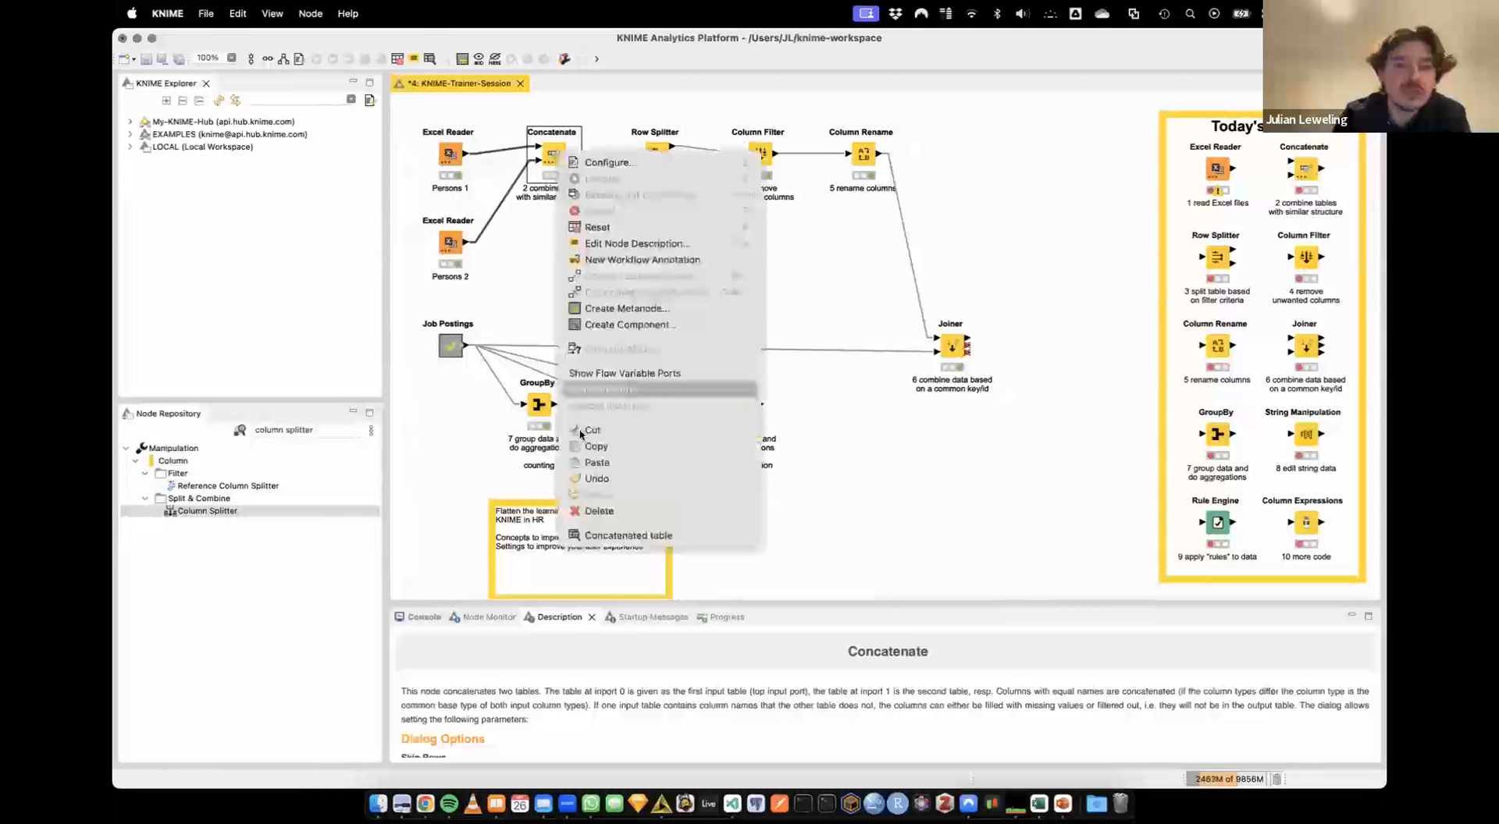
left_click(596, 537)
left_click(453, 312)
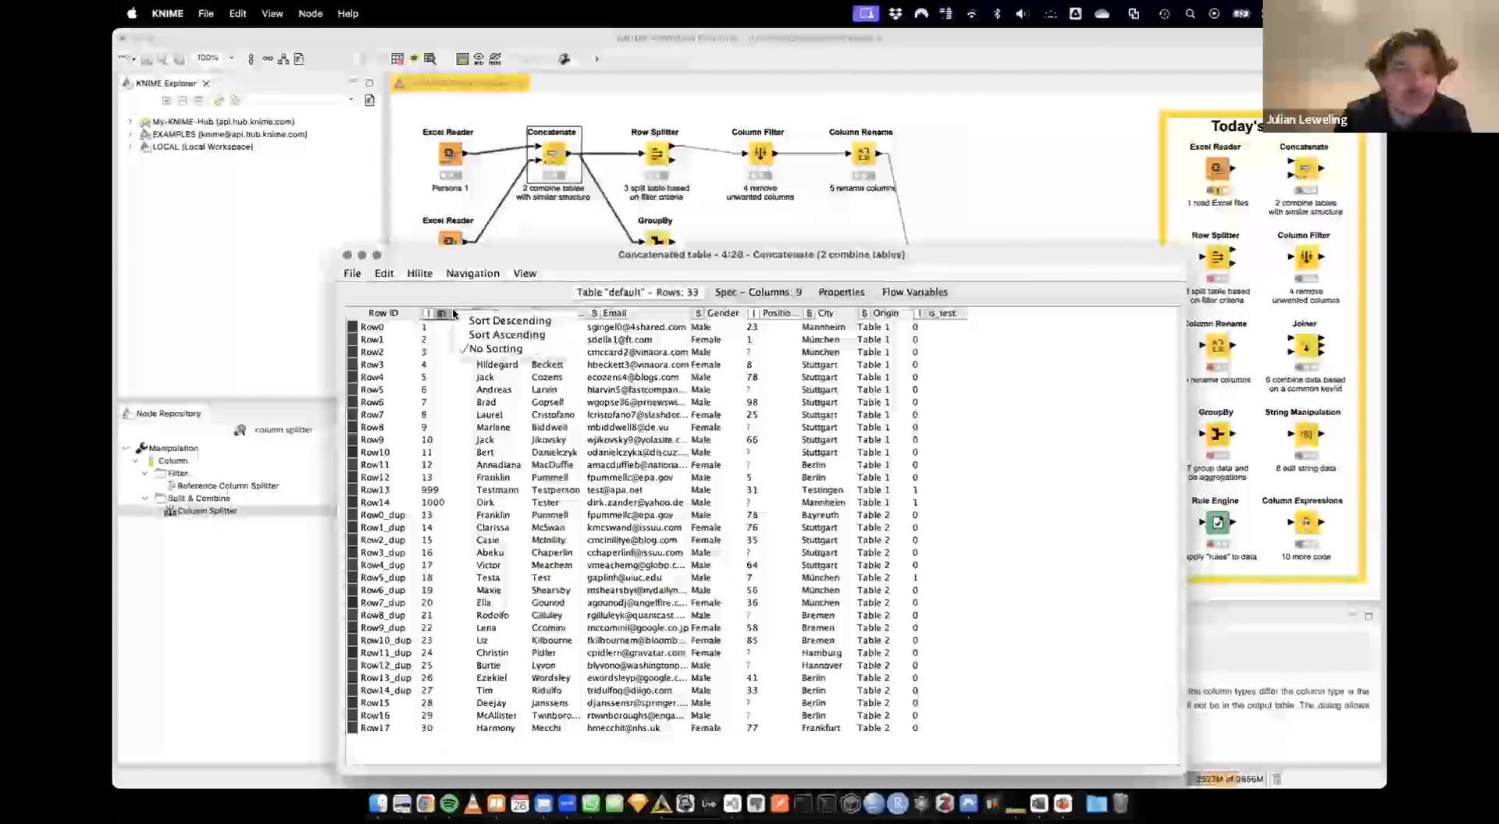
left_click(506, 334)
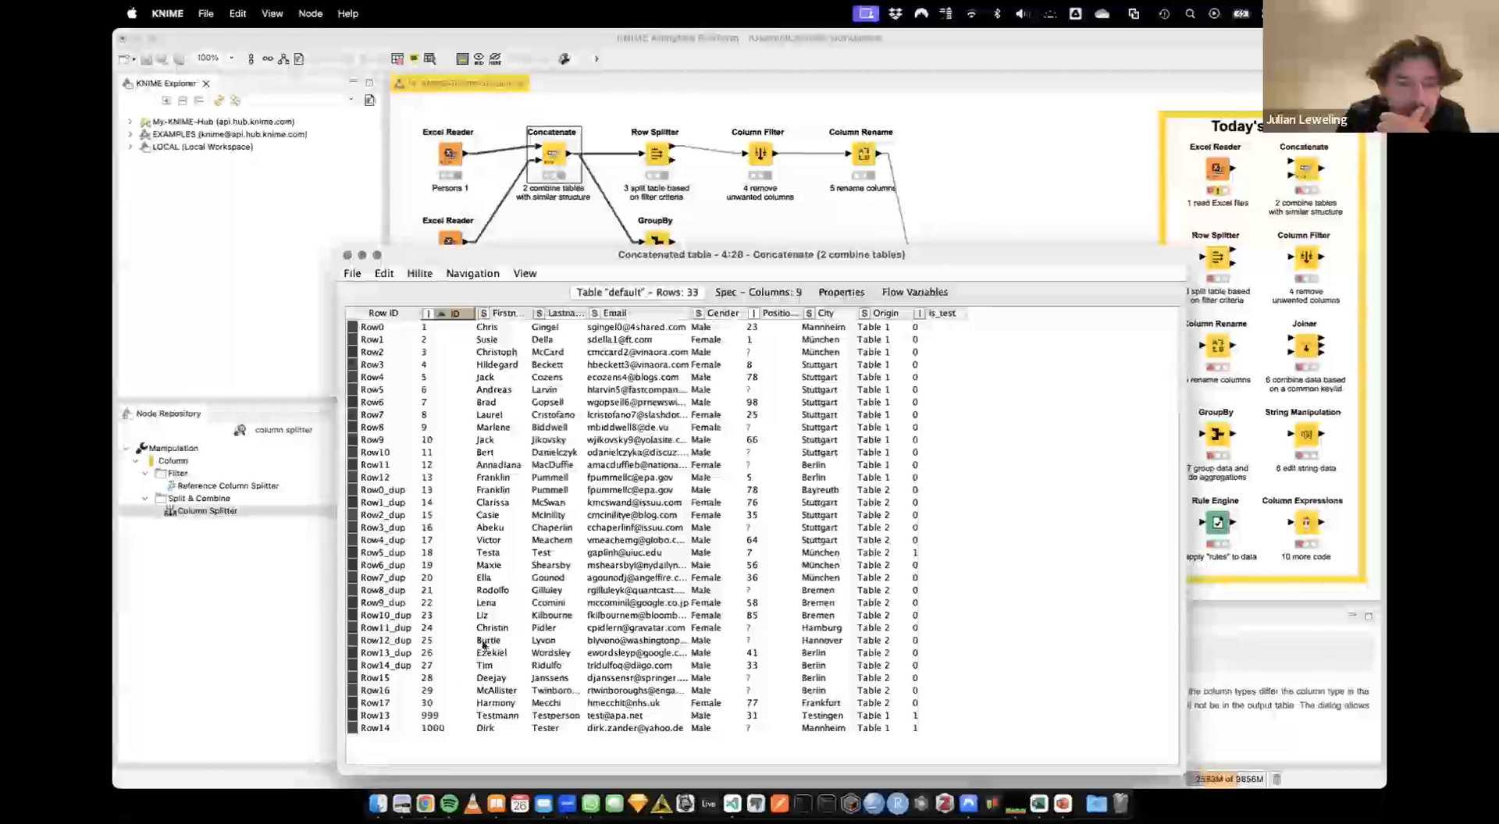
Compare the two rows with ID 13 across the personal fields, Position of Interest, City and Origin, and close the table
left_click_drag(498, 477, 705, 497)
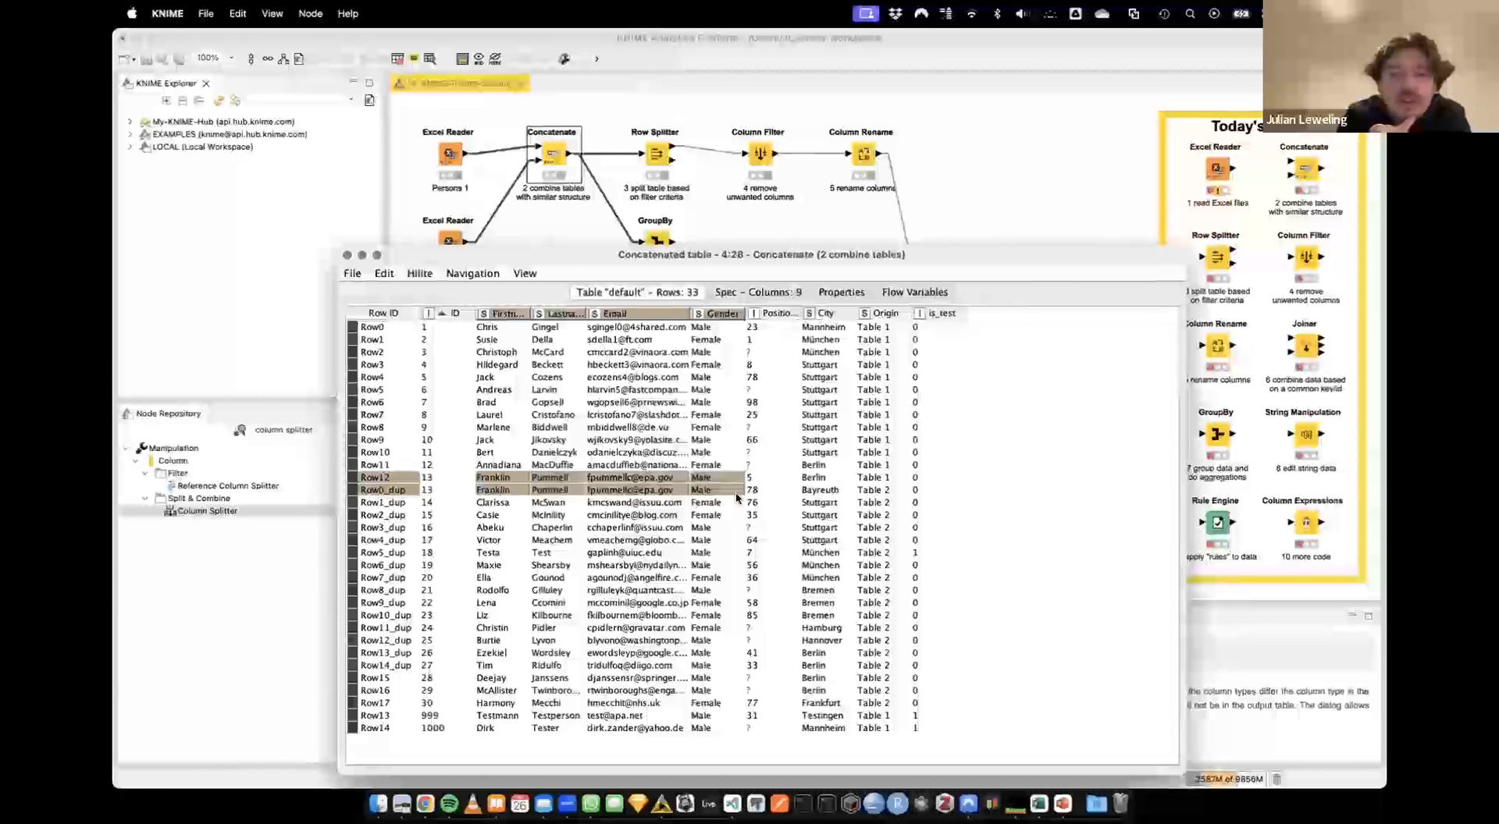
left_click(883, 479)
left_click_drag(883, 479, 880, 492)
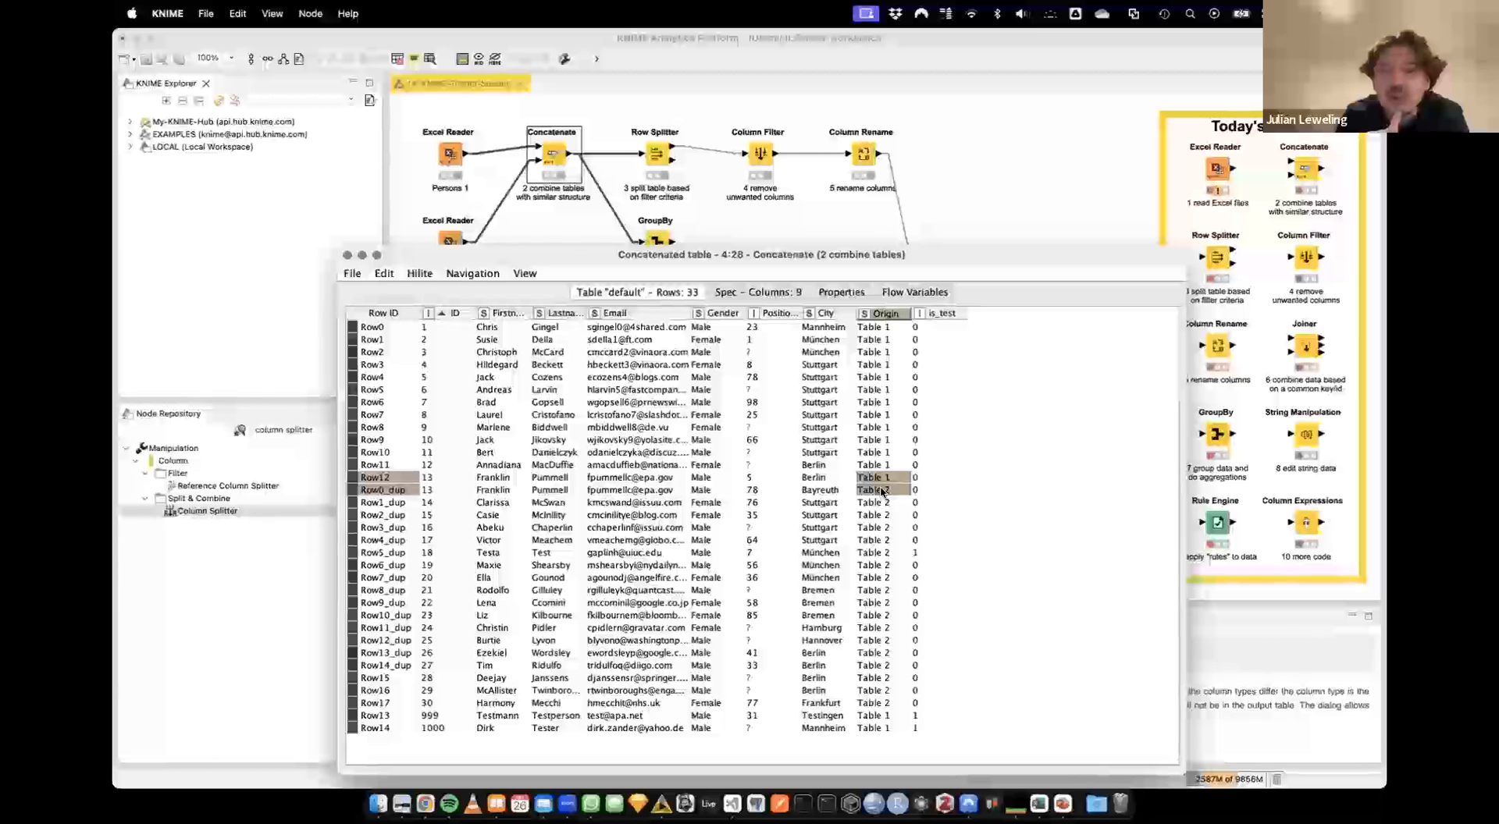
left_click_drag(756, 477, 755, 489)
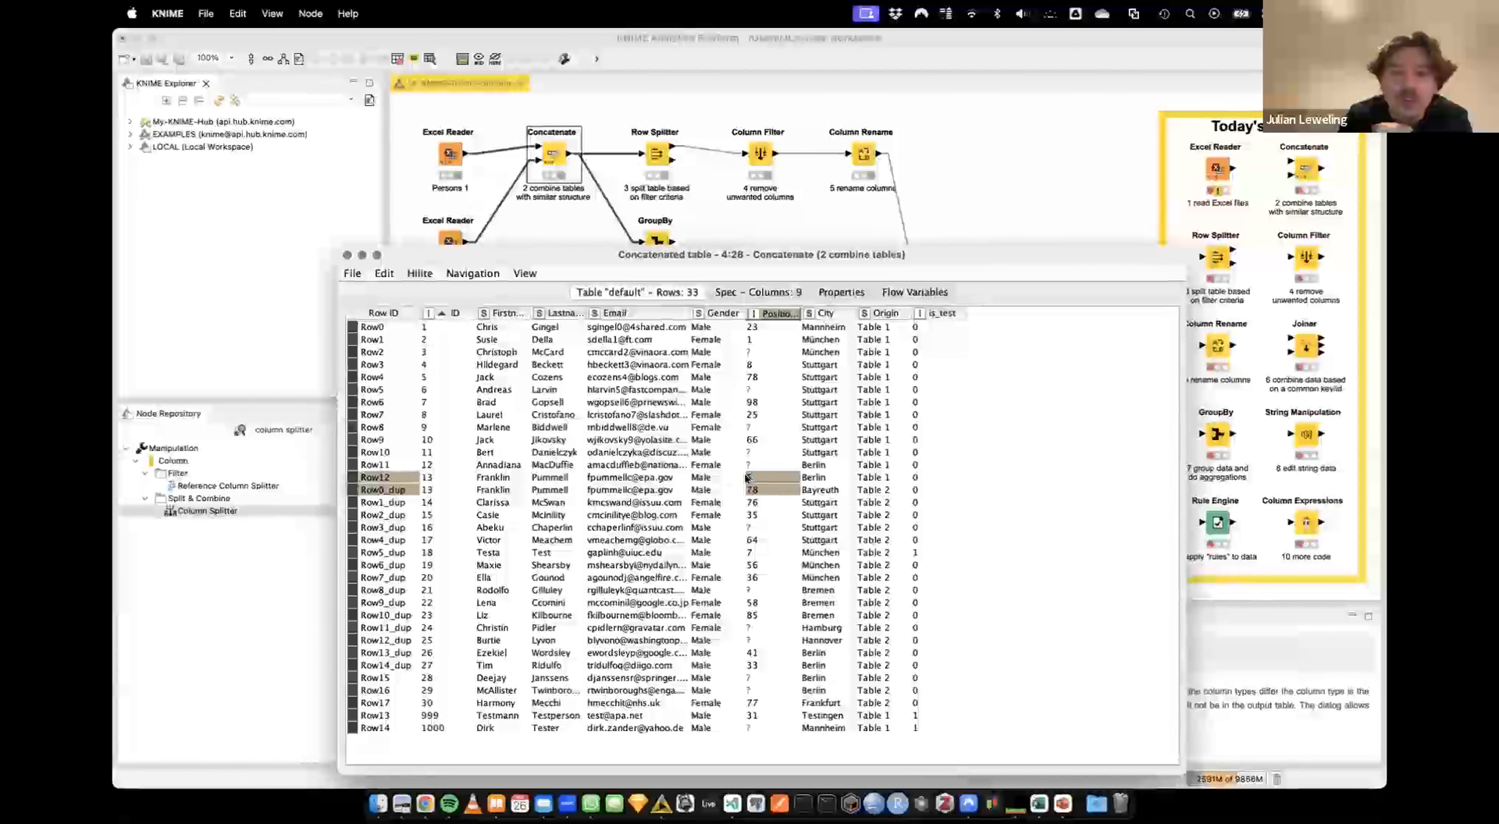
left_click_drag(450, 480, 919, 482)
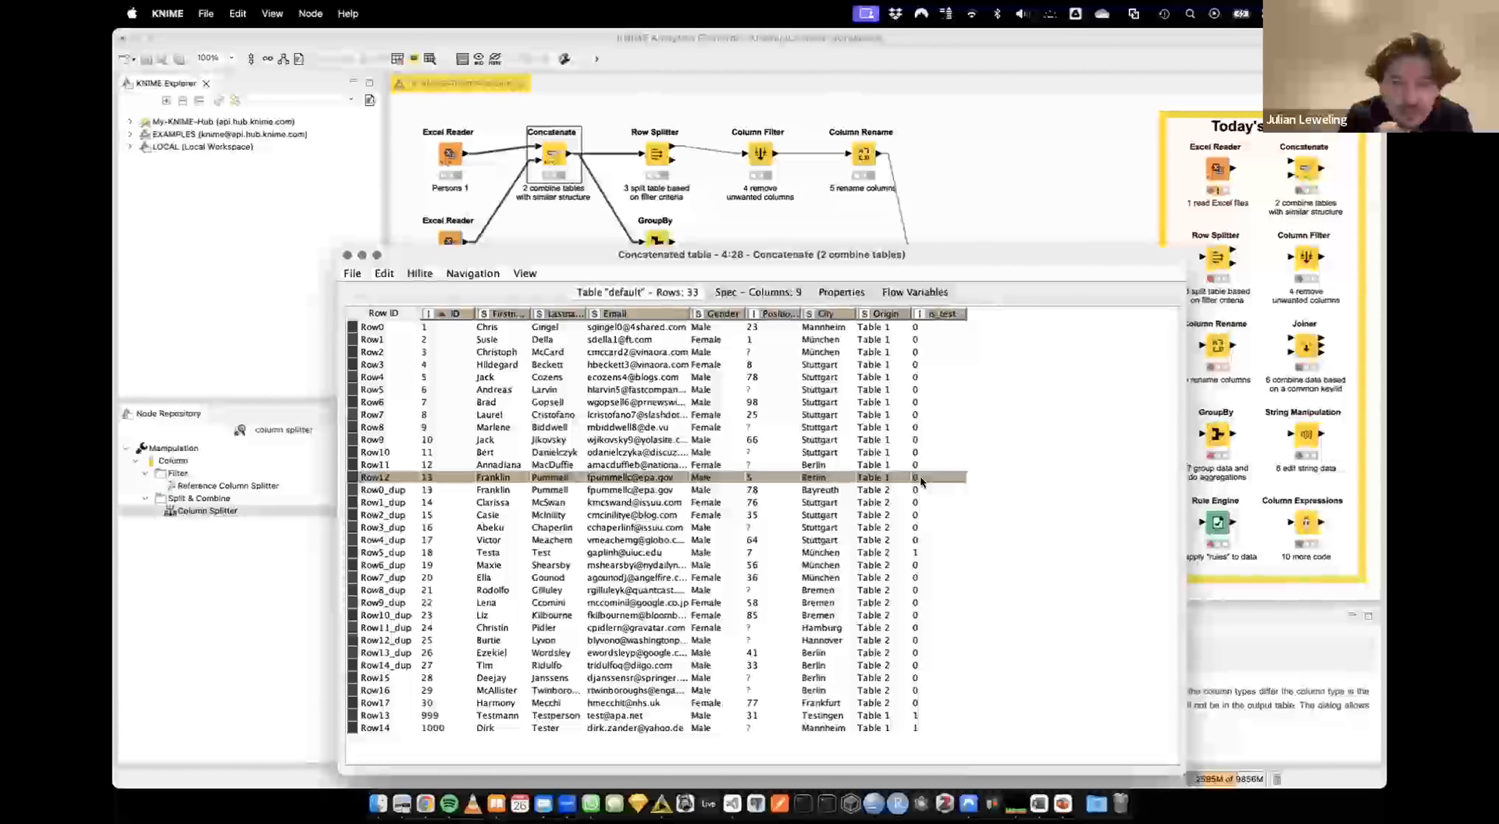
left_click_drag(526, 490, 945, 494)
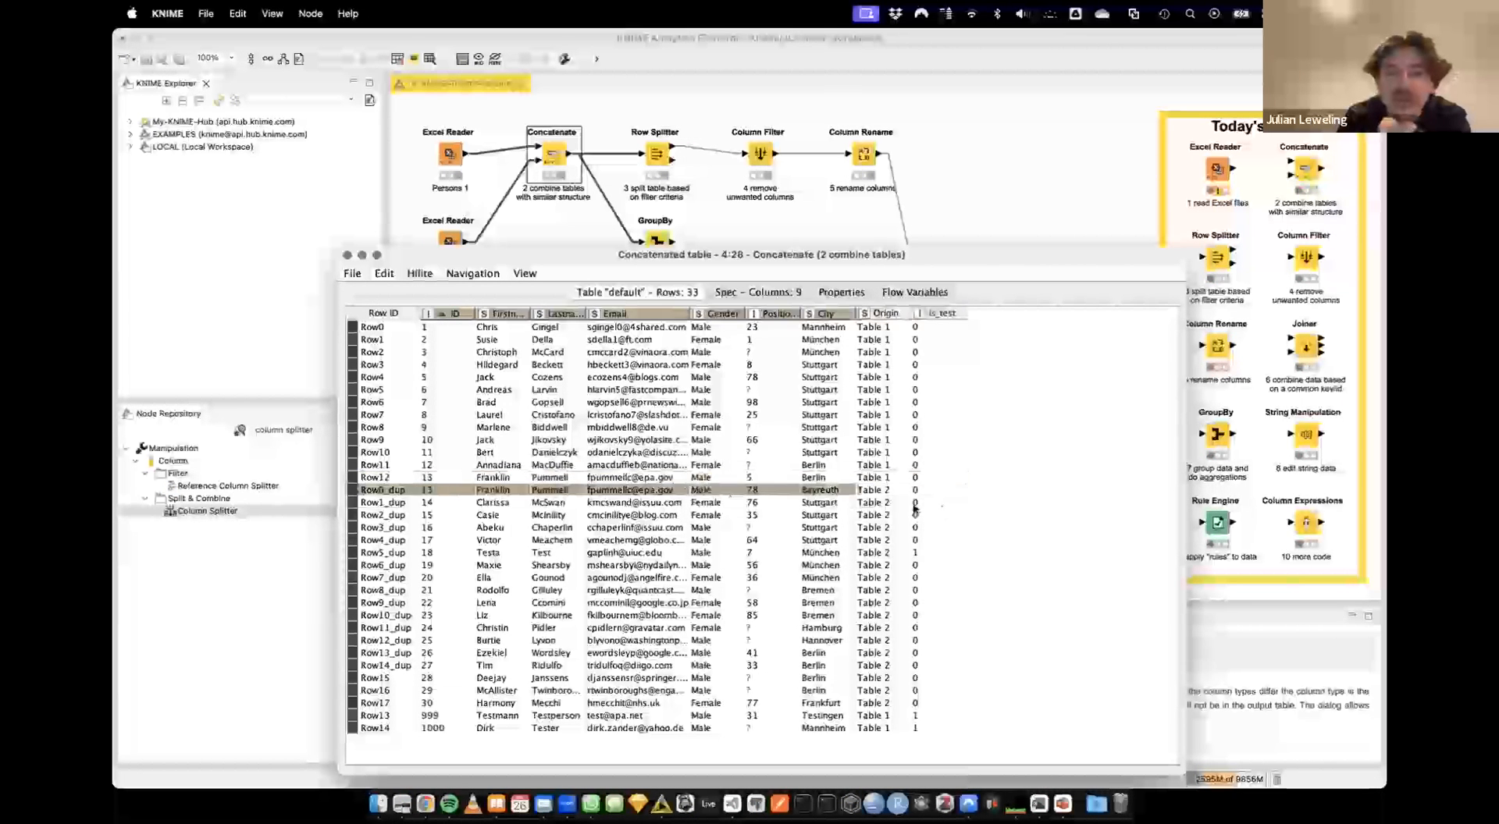
left_click(347, 256)
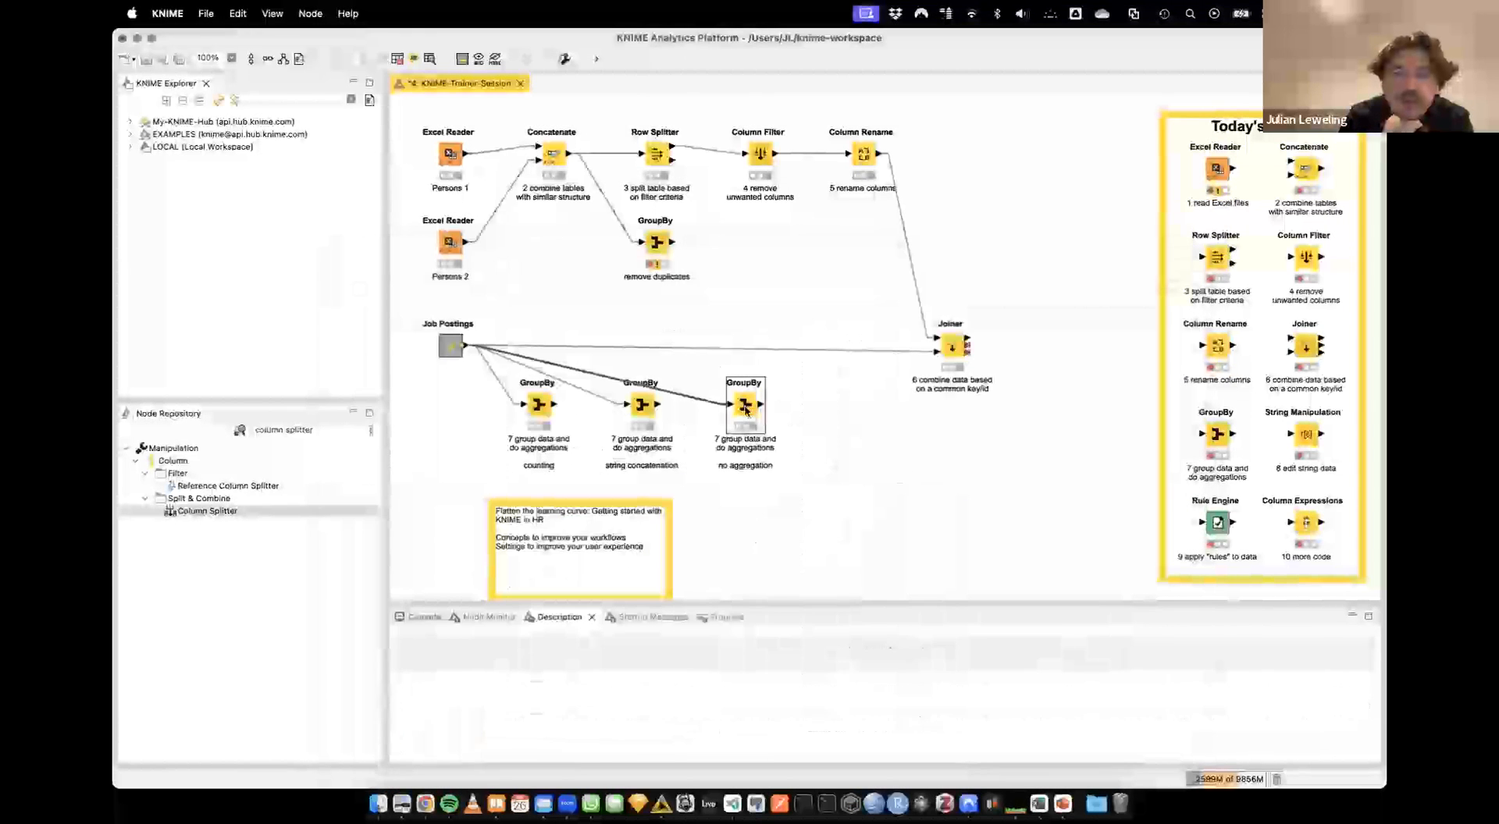
Group the "remove duplicates" node by all columns except Position of Interest and Origin, and bring up its manual aggregation settings
double_click(659, 247)
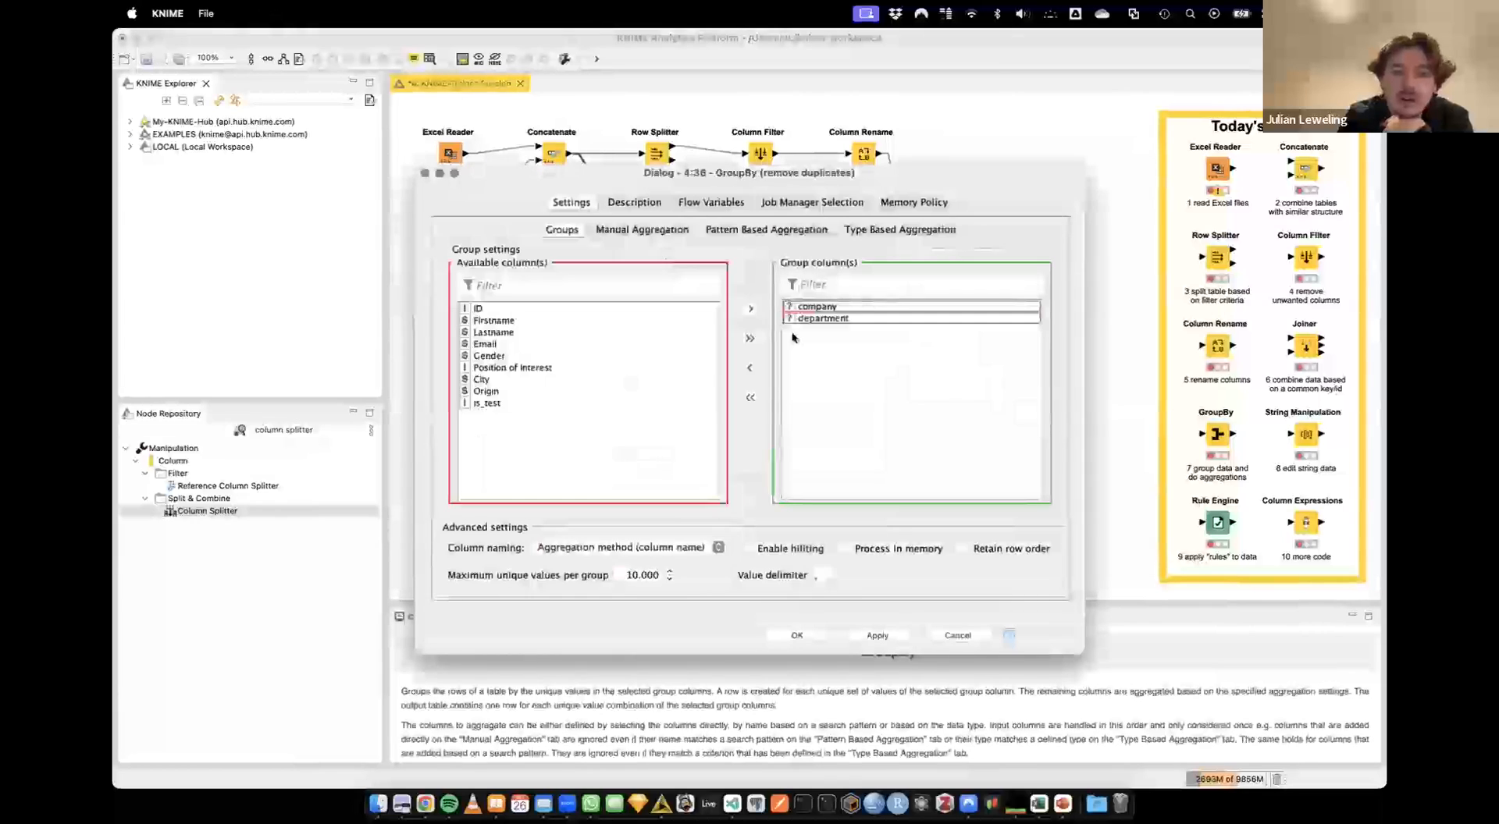
left_click(750, 398)
left_click(749, 338)
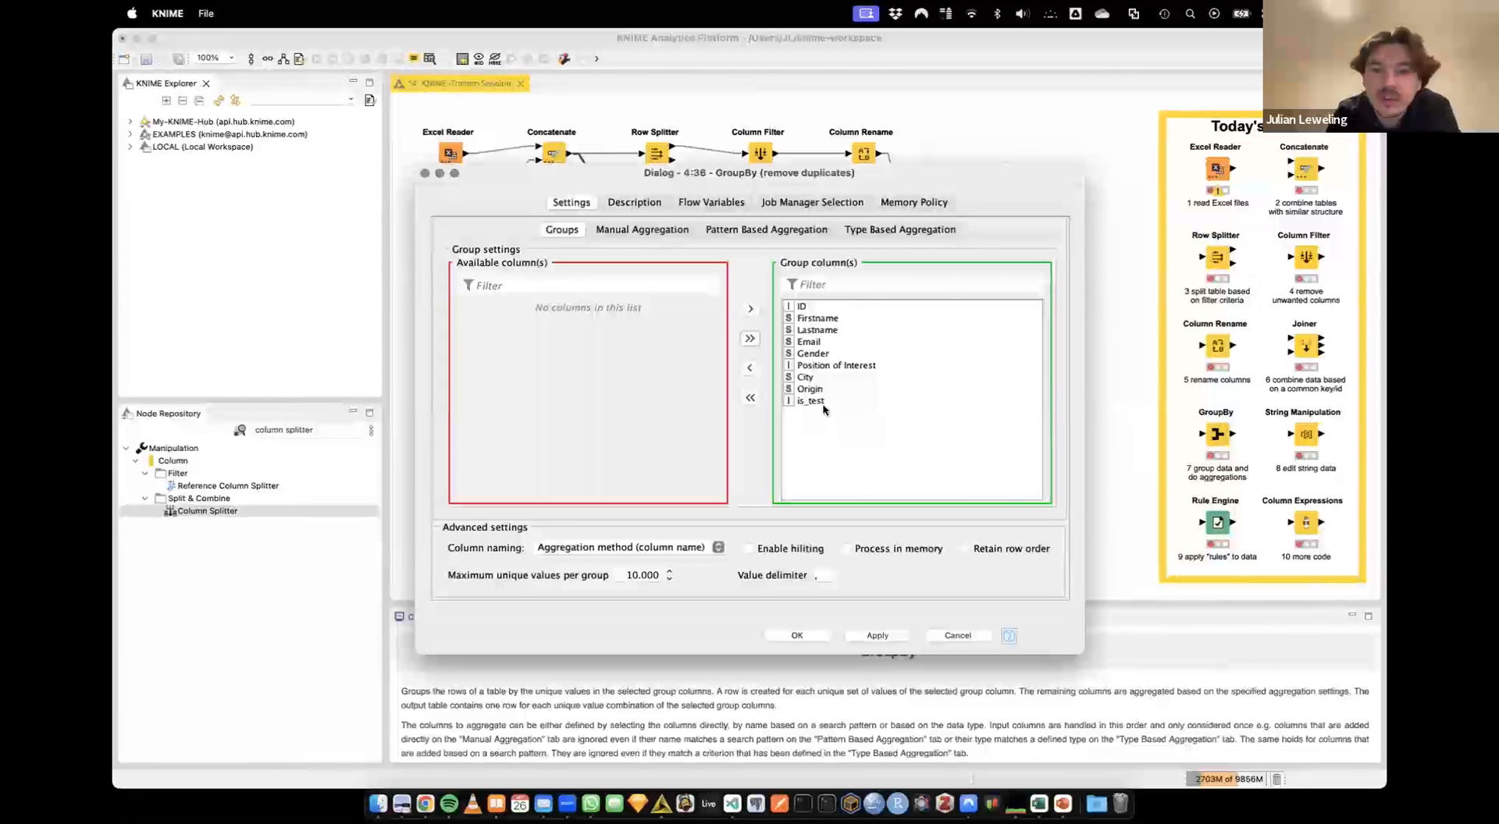
left_click(802, 308)
left_click(750, 367)
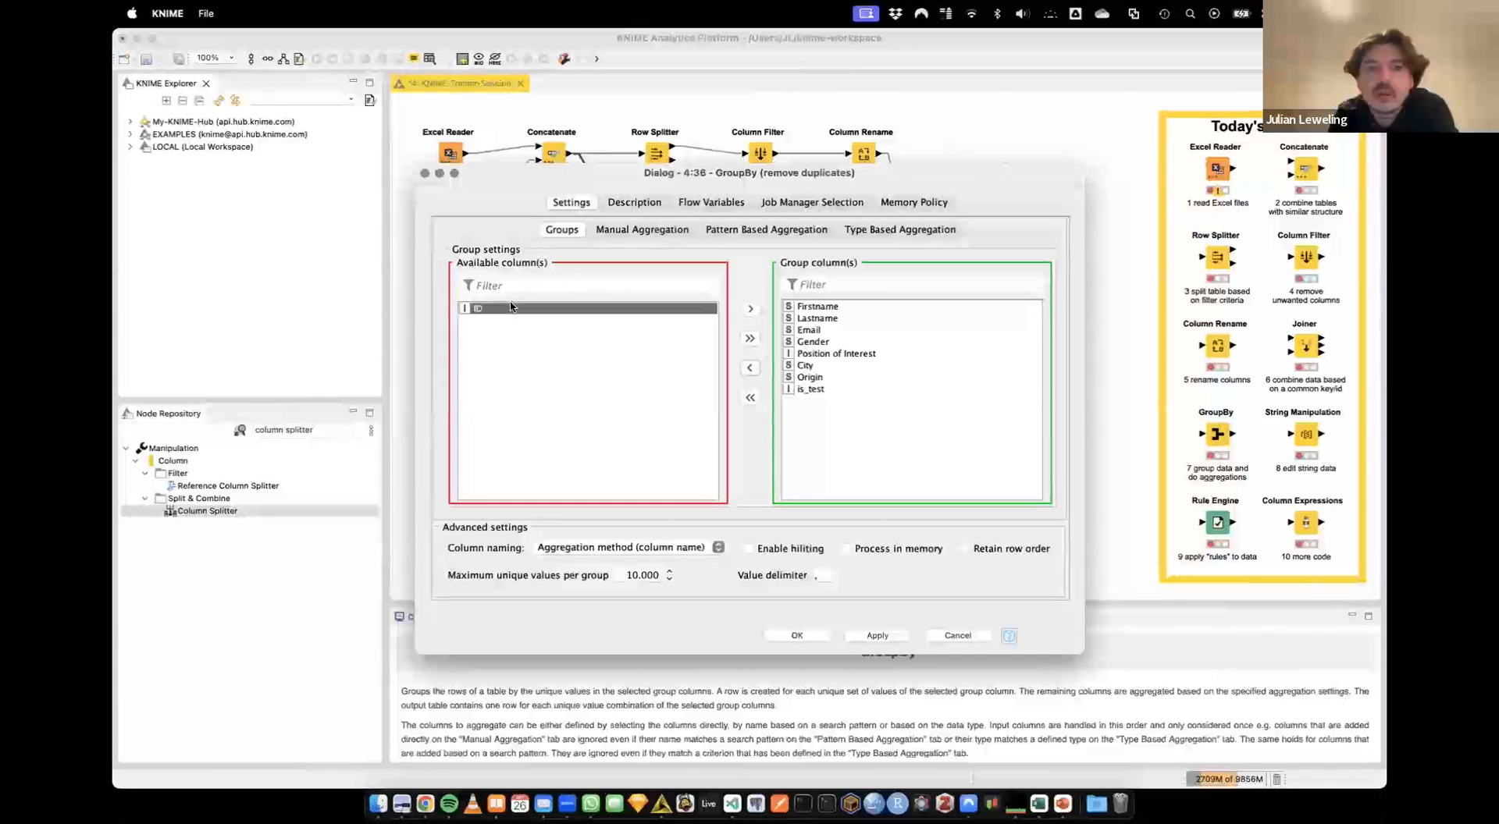
left_click(751, 308)
double_click(832, 365)
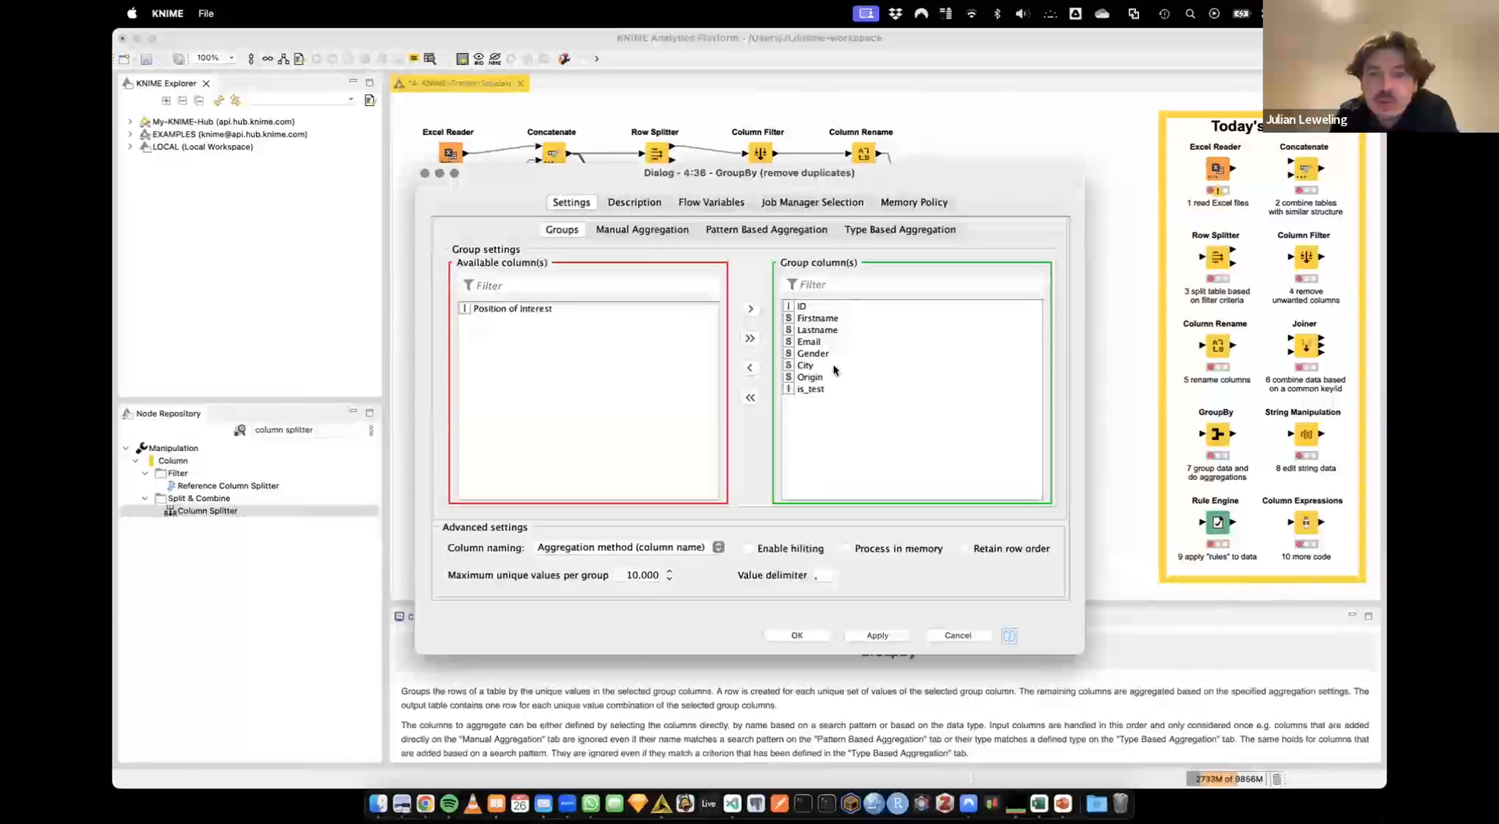
double_click(812, 378)
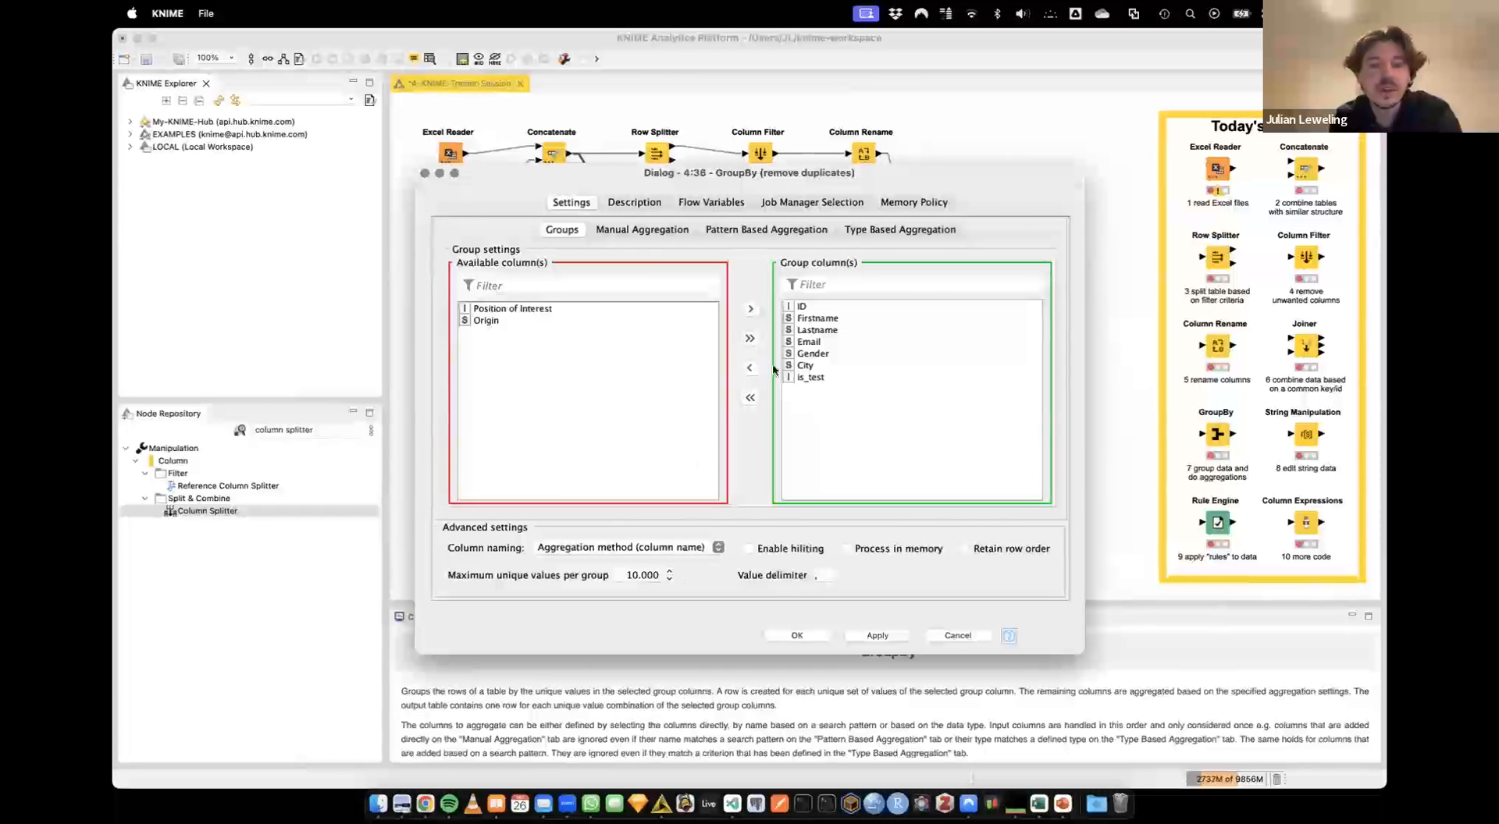
left_click(652, 232)
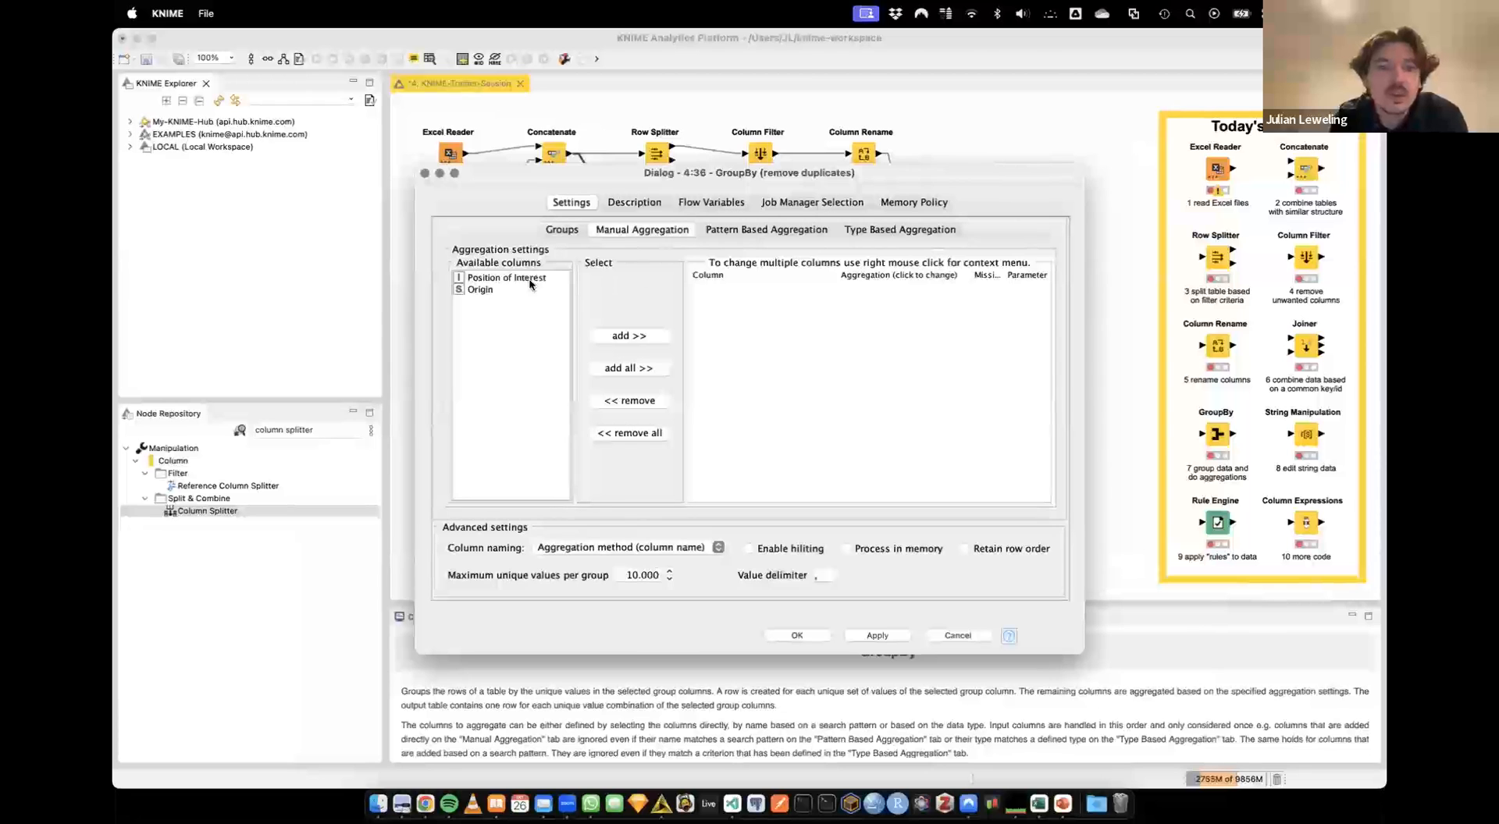
left_click(639, 371)
right_click(859, 290)
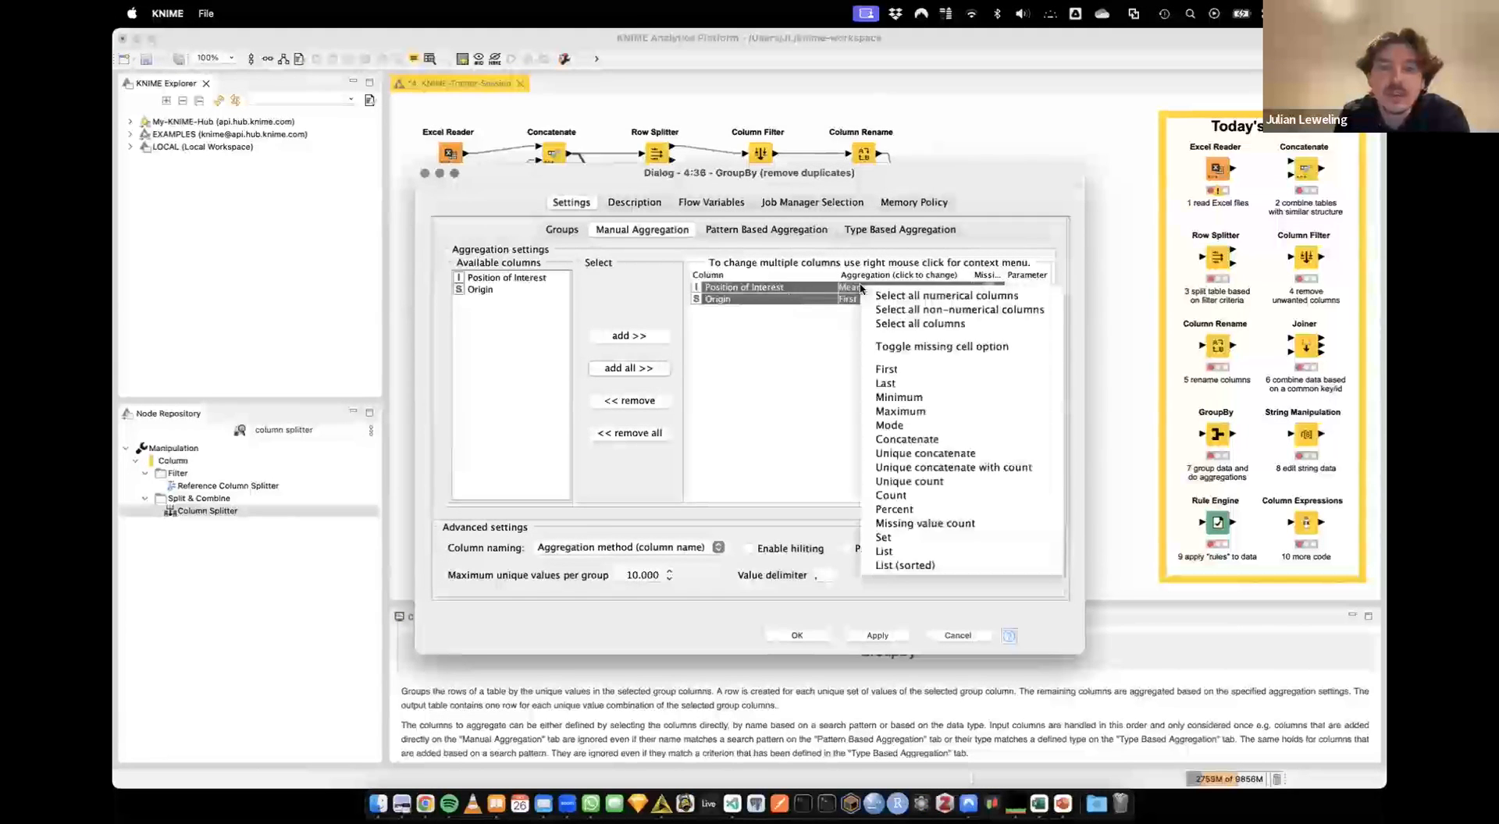
left_click(887, 368)
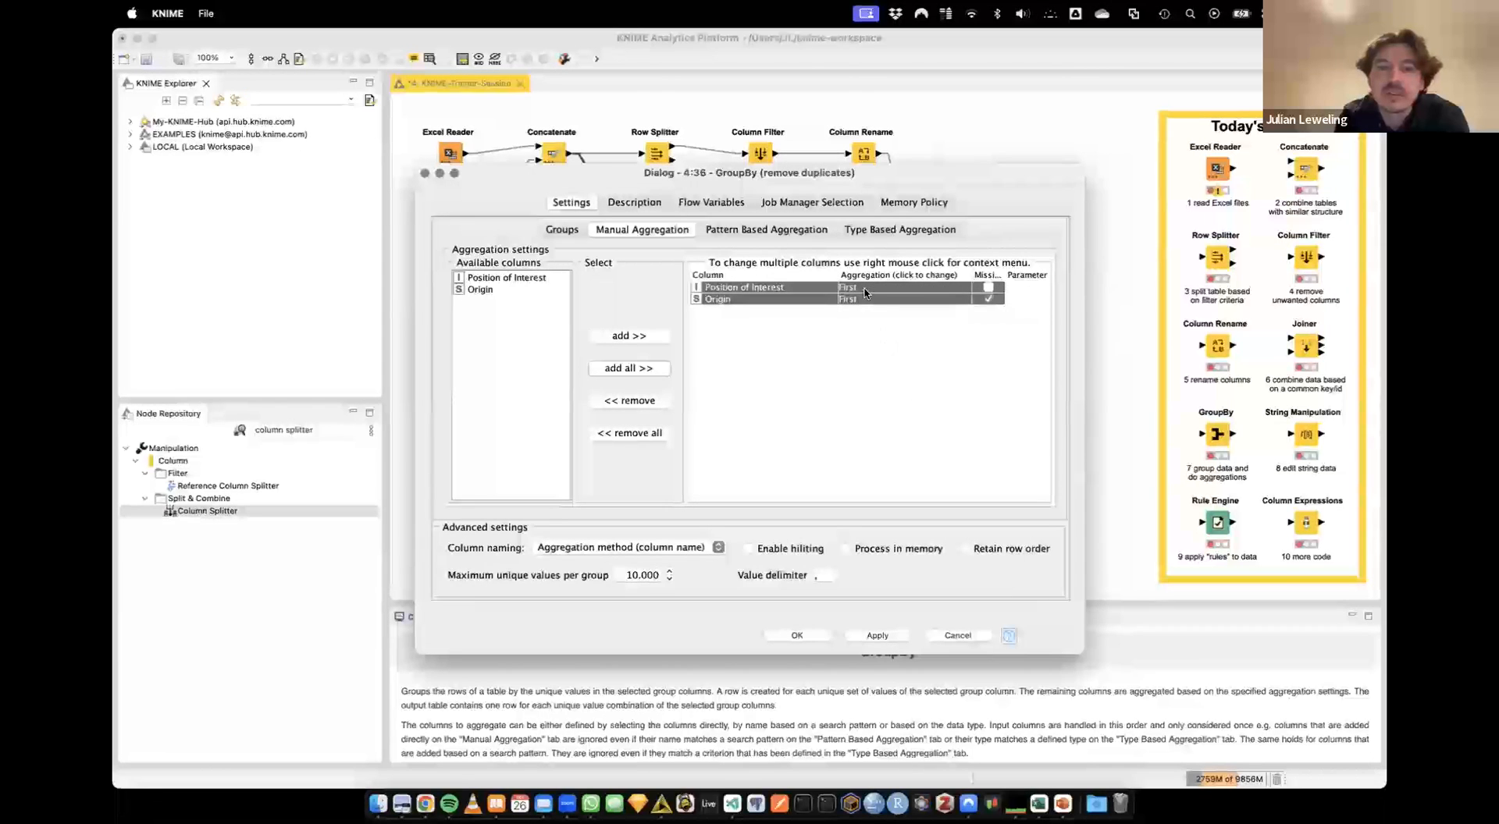
double_click(986, 290)
left_click(986, 288)
left_click(908, 289)
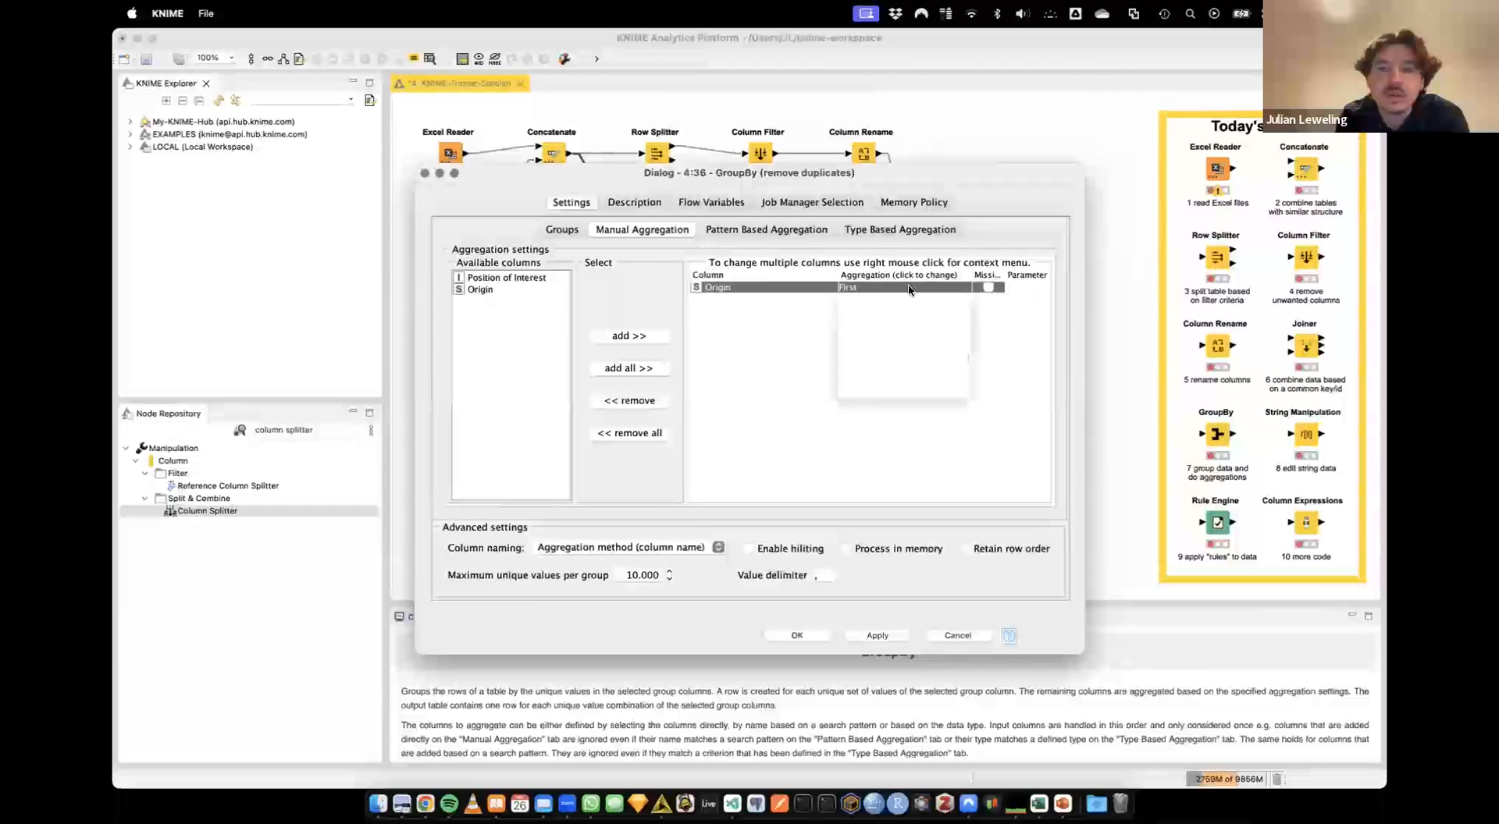
double_click(774, 289)
Add Position of Interest and Origin as First aggregations, turn off the missing option for Origin, and confirm the settings
left_click(619, 369)
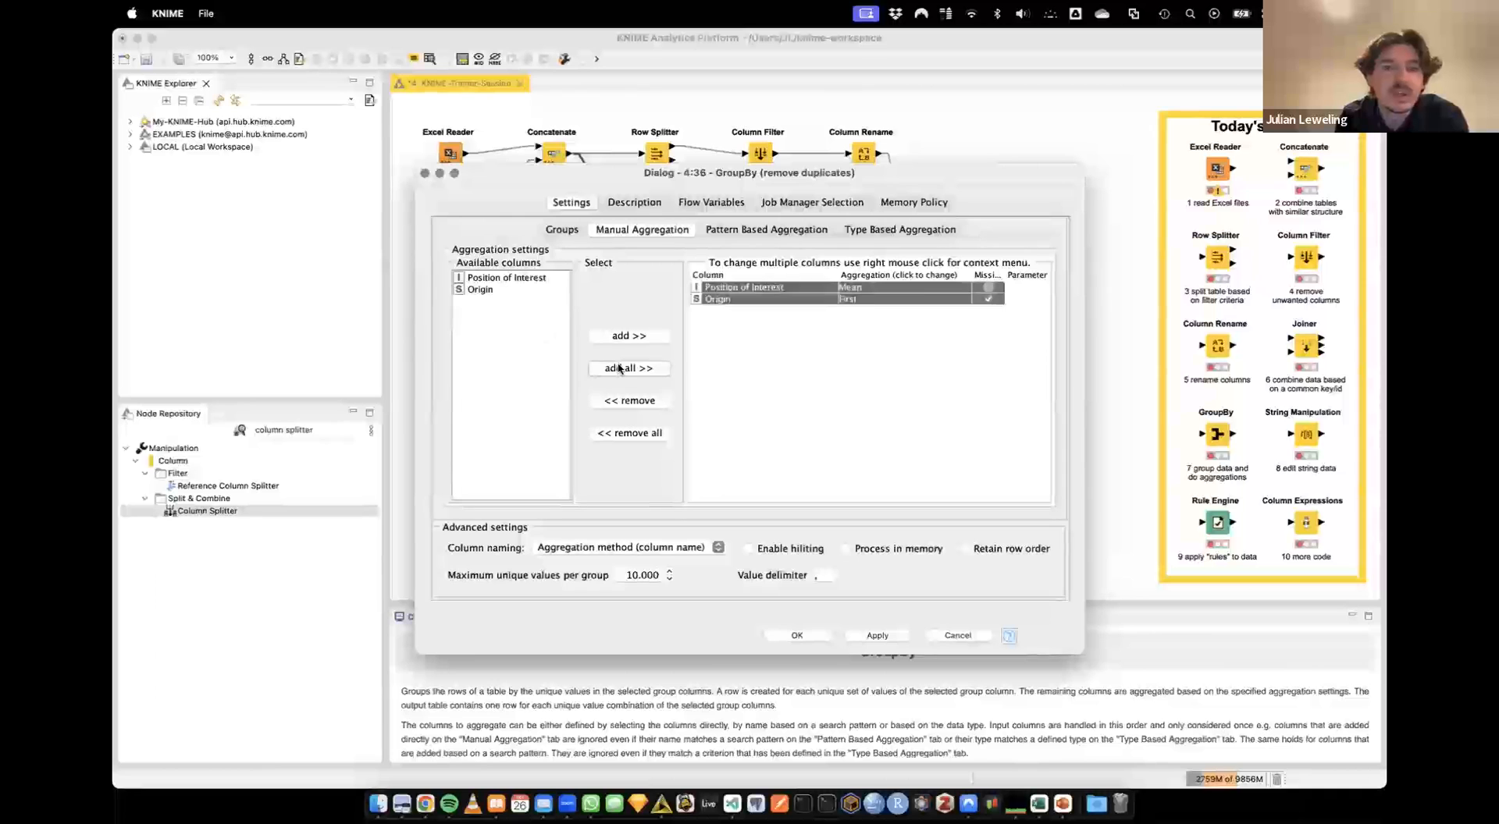
right_click(918, 295)
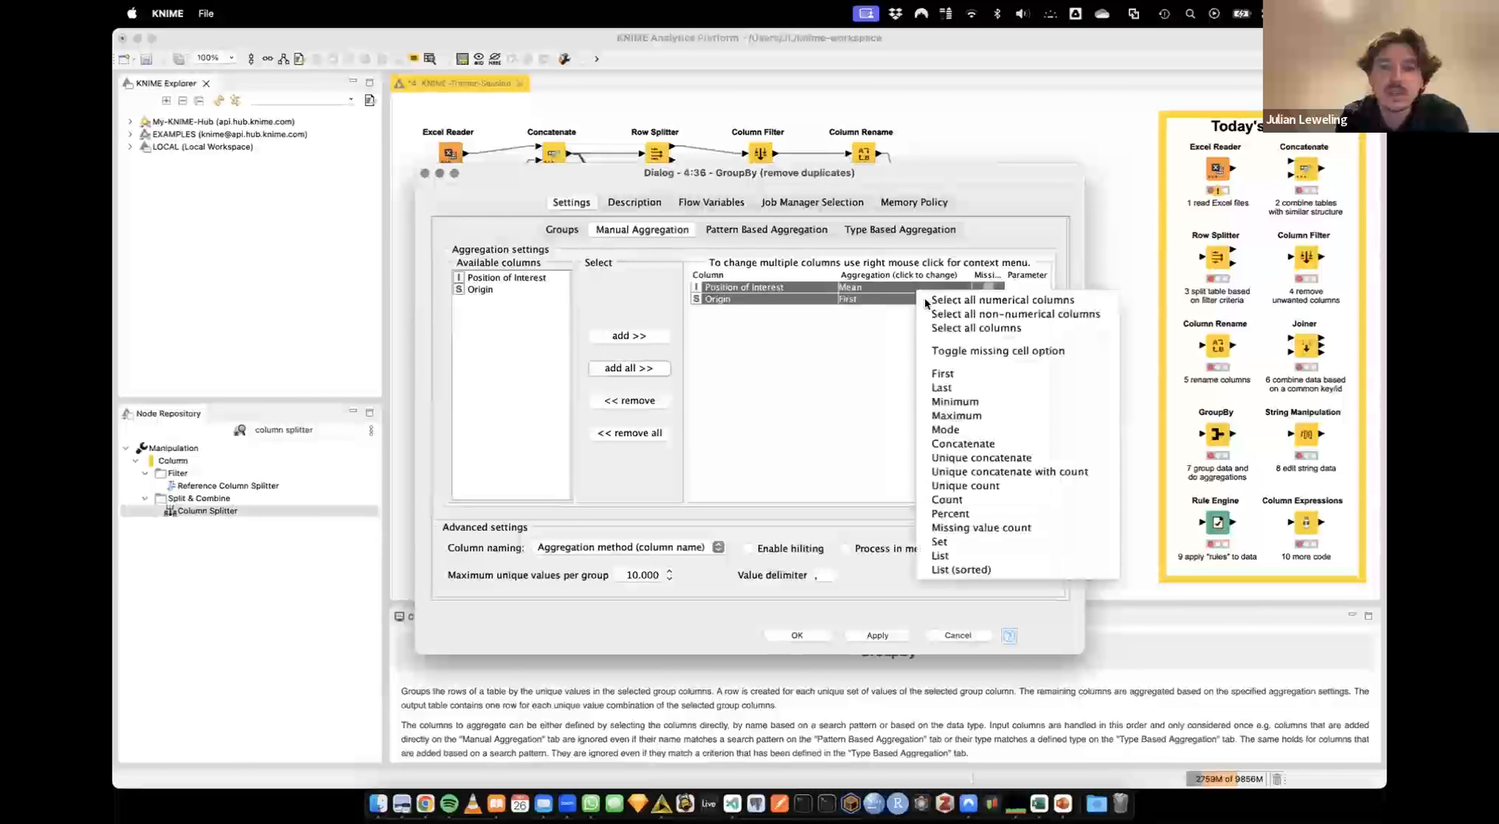
left_click(949, 374)
left_click(990, 300)
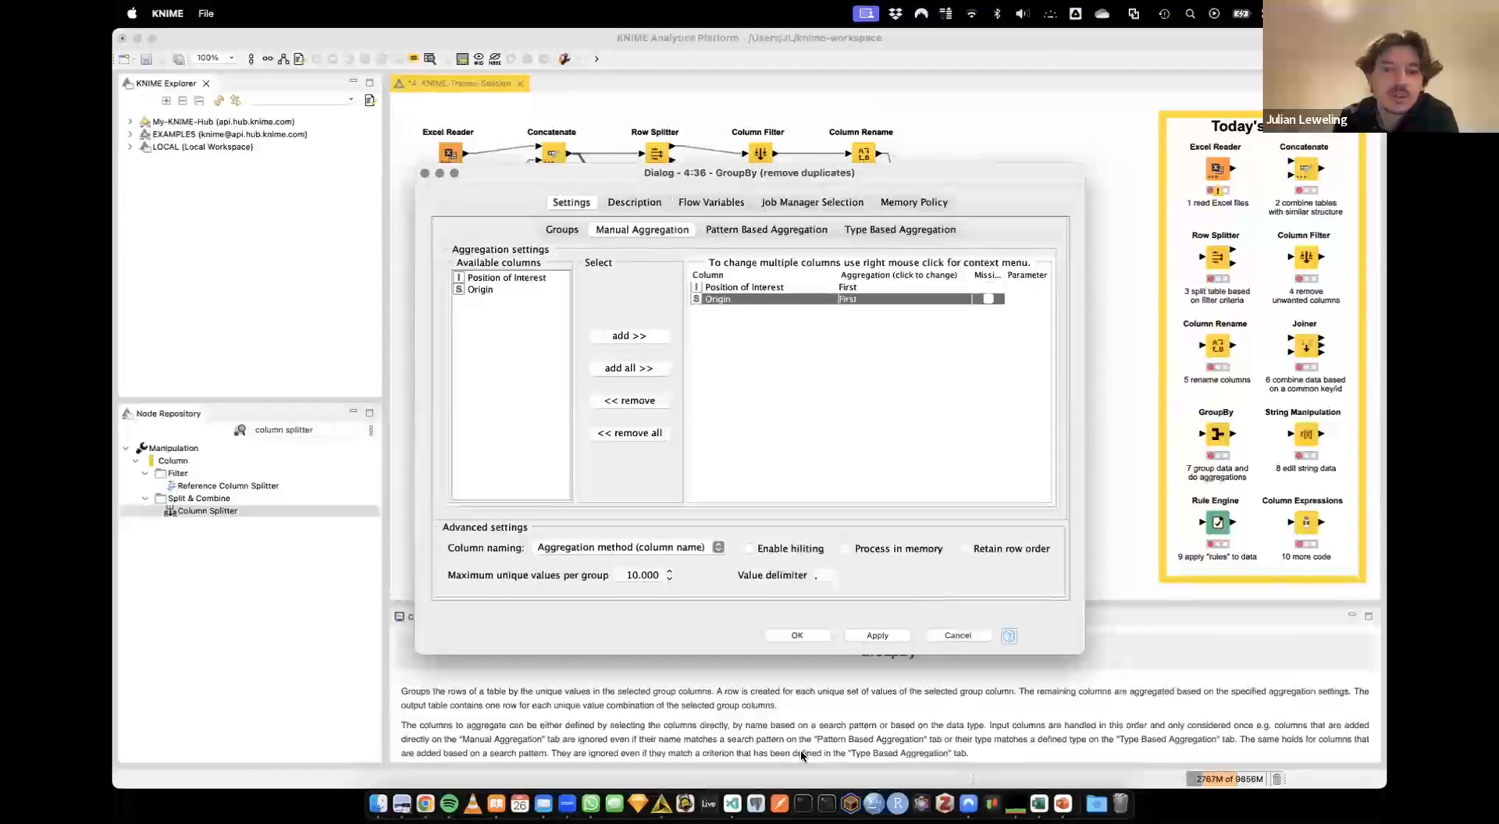
left_click(797, 635)
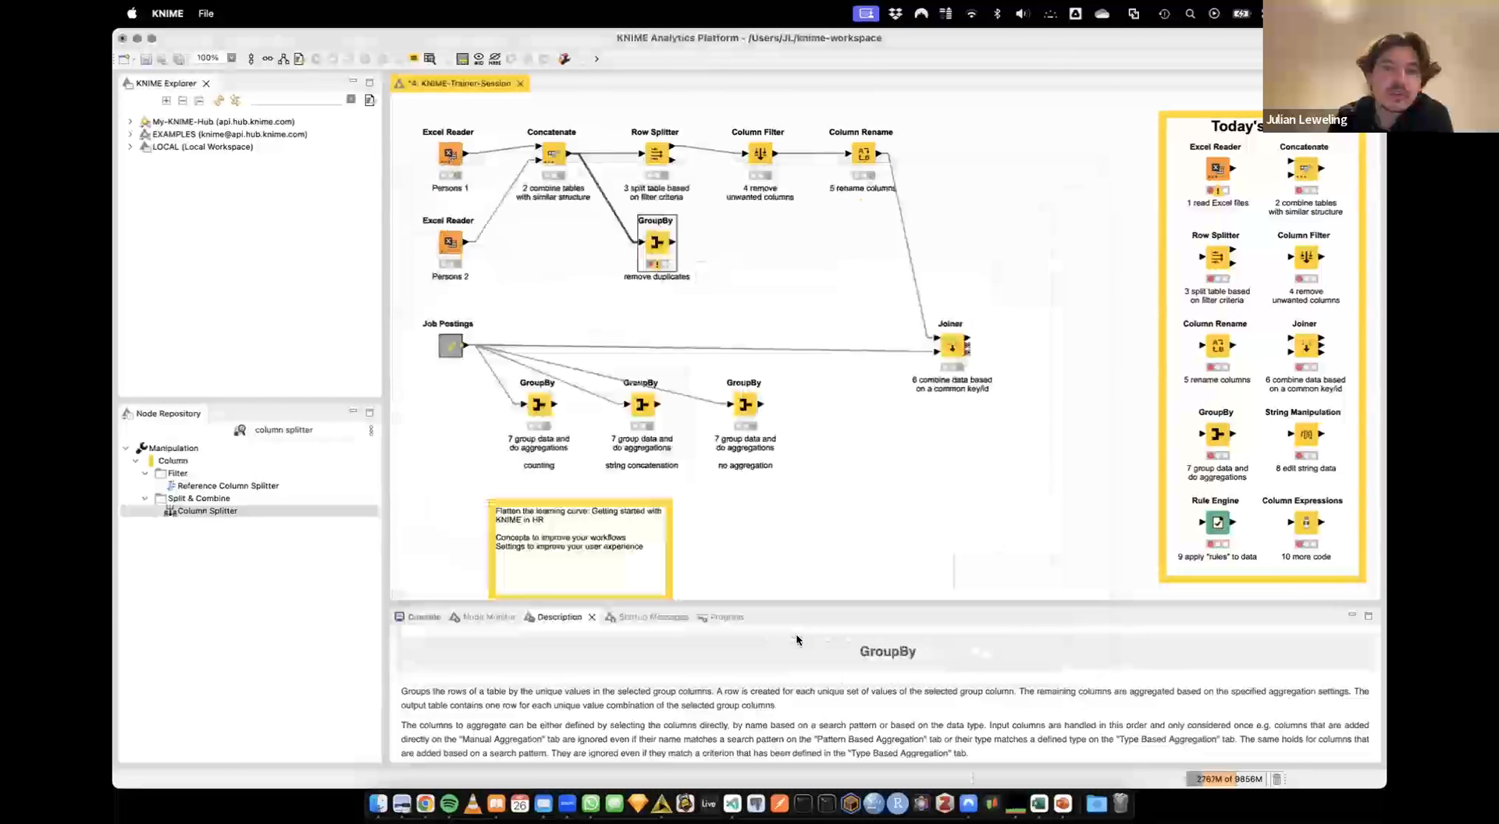
left_click(453, 156)
left_click(447, 243)
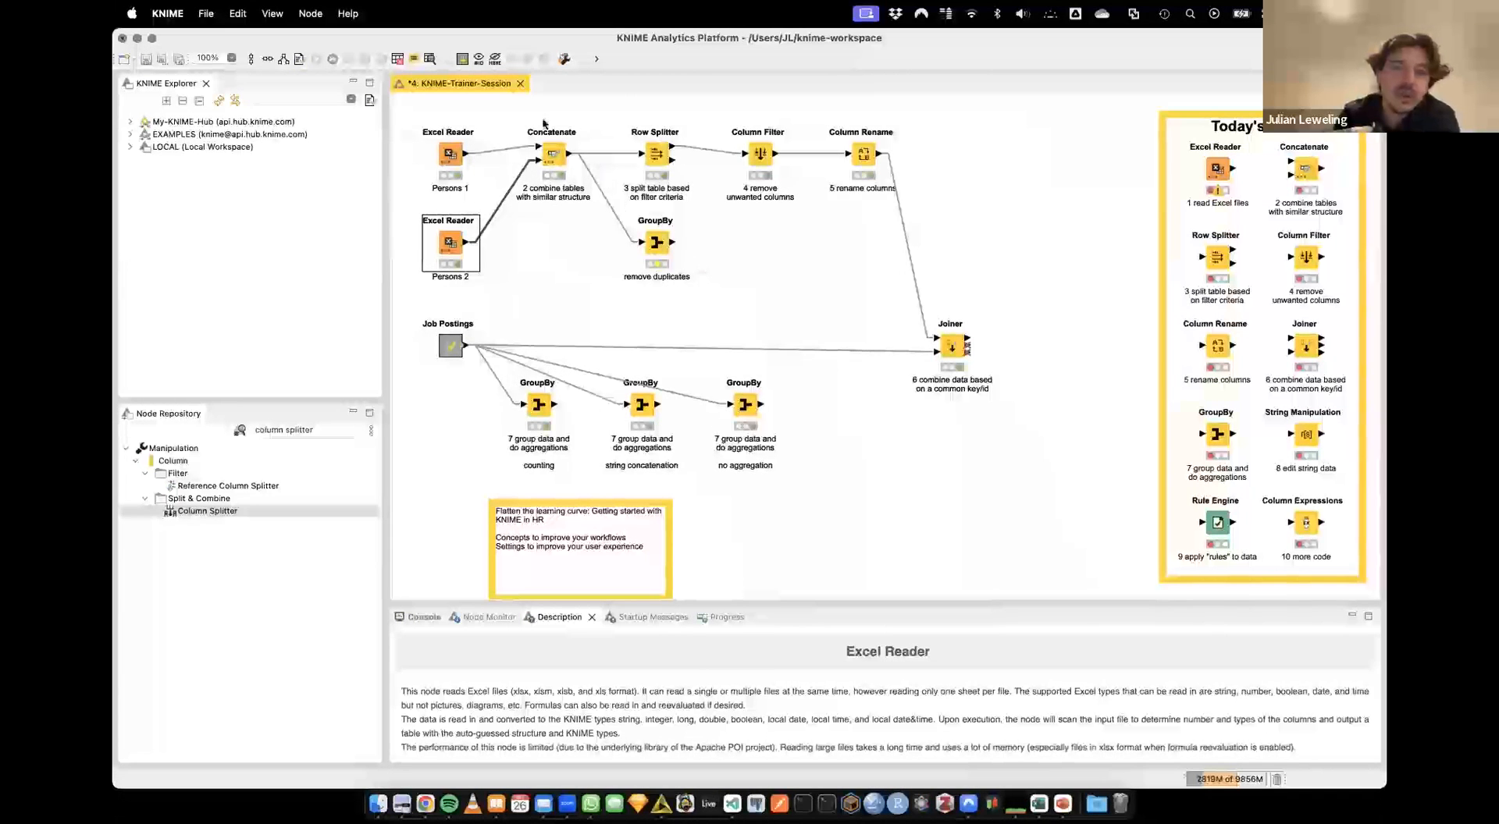
left_click_drag(538, 114, 875, 270)
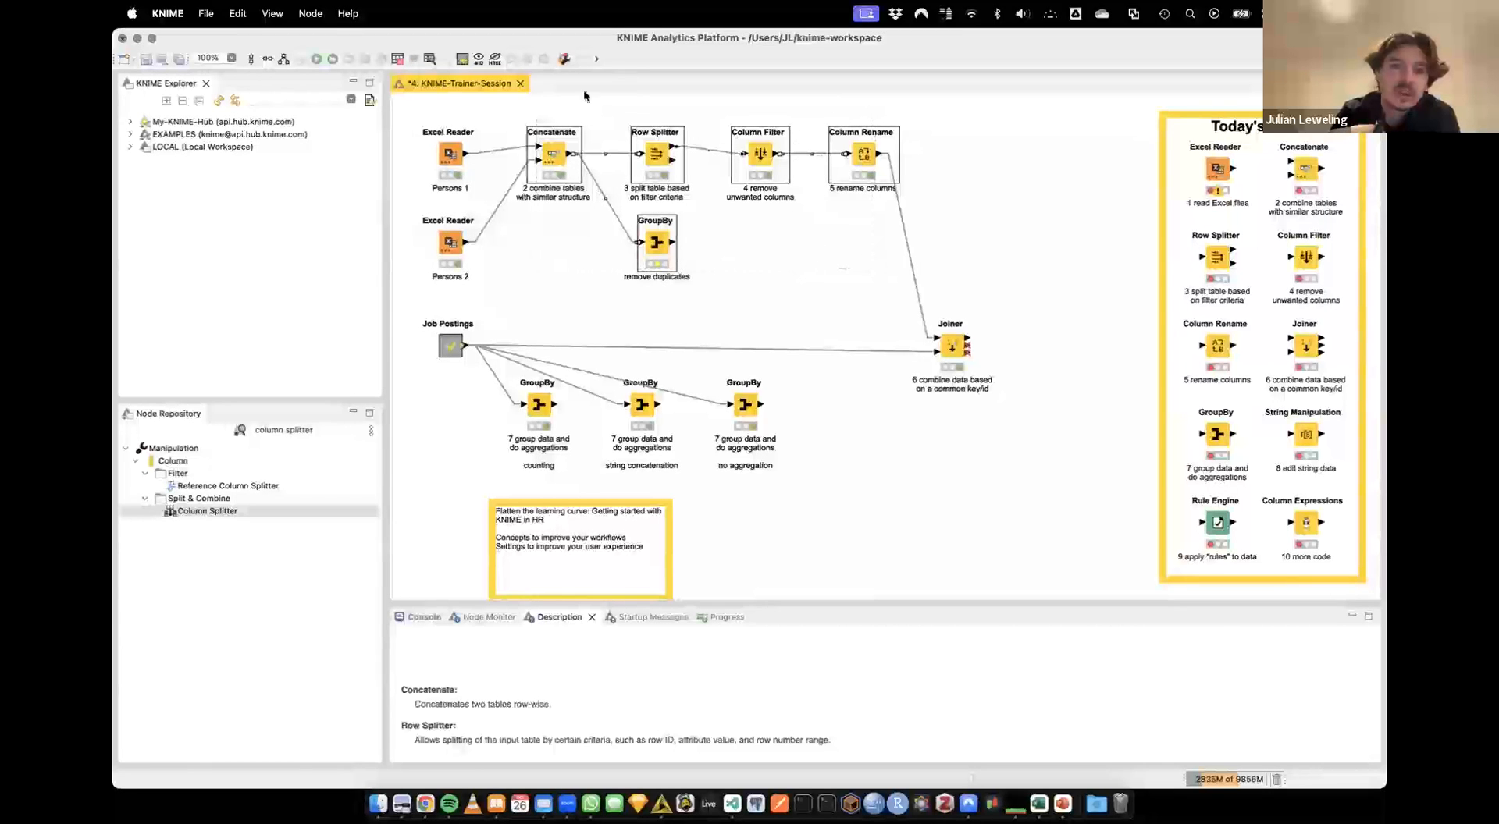
left_click(552, 154)
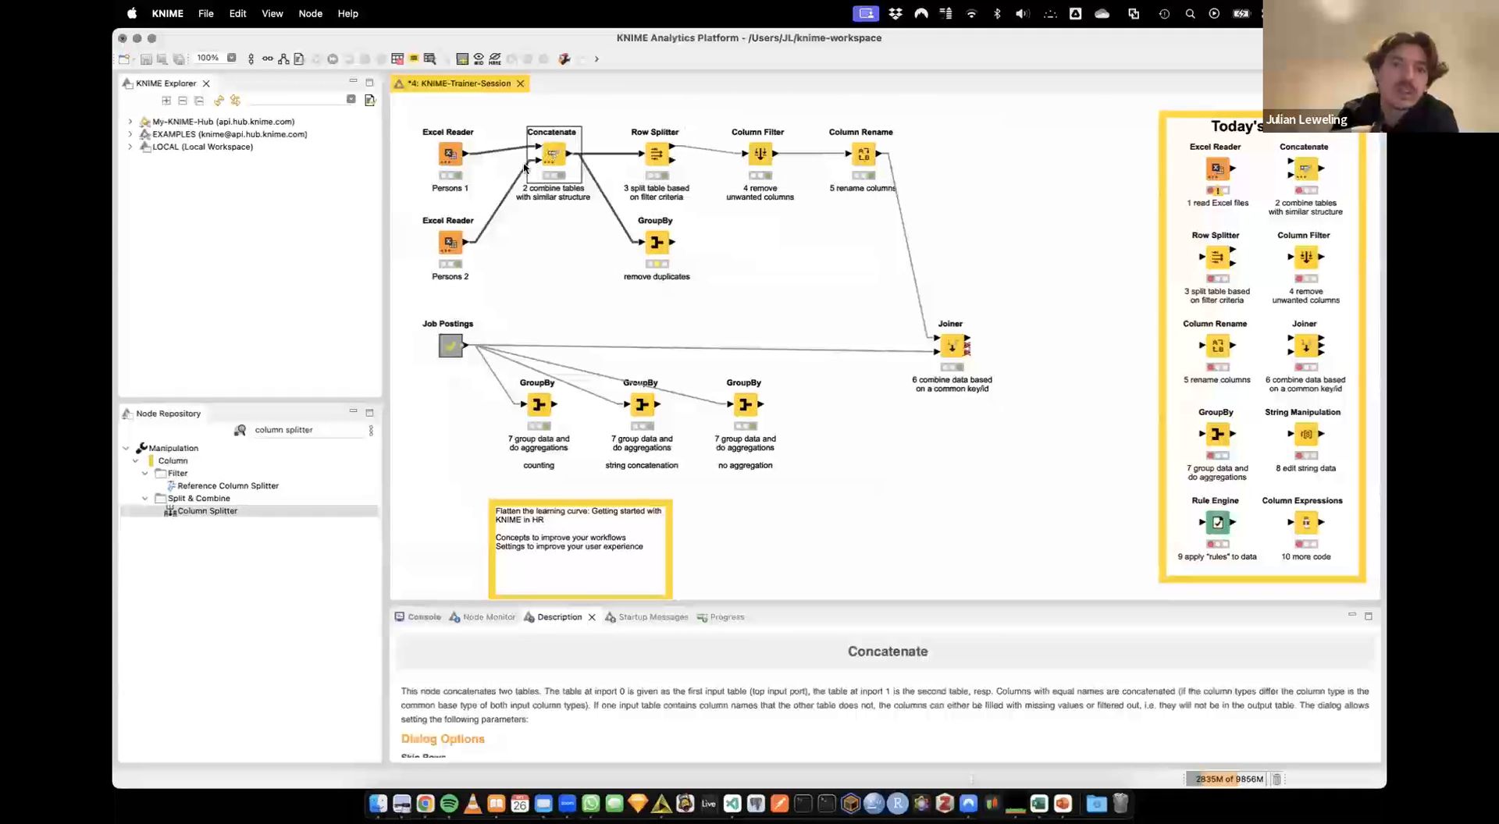
left_click(657, 157)
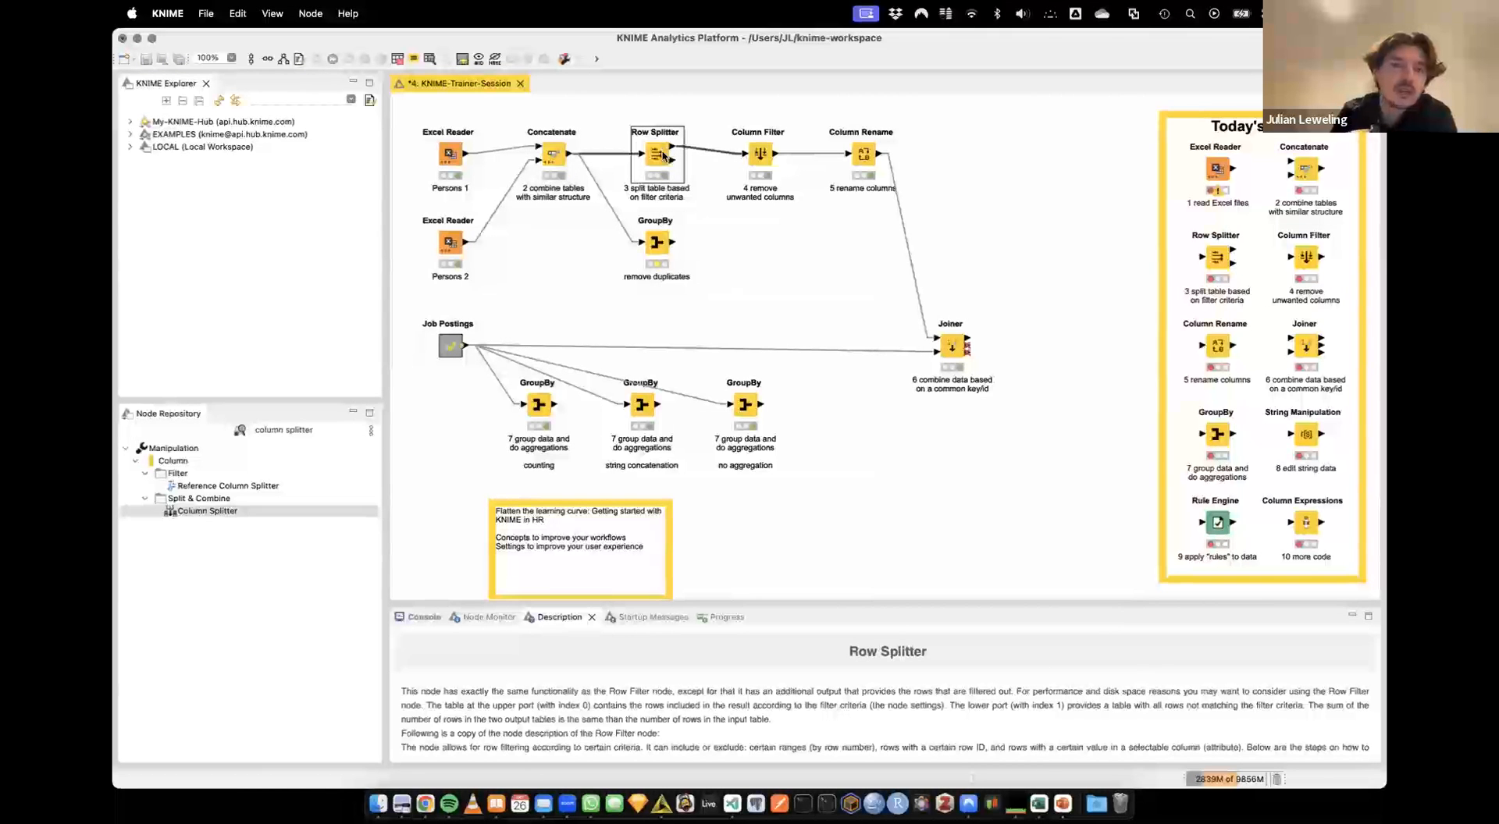
left_click(762, 156)
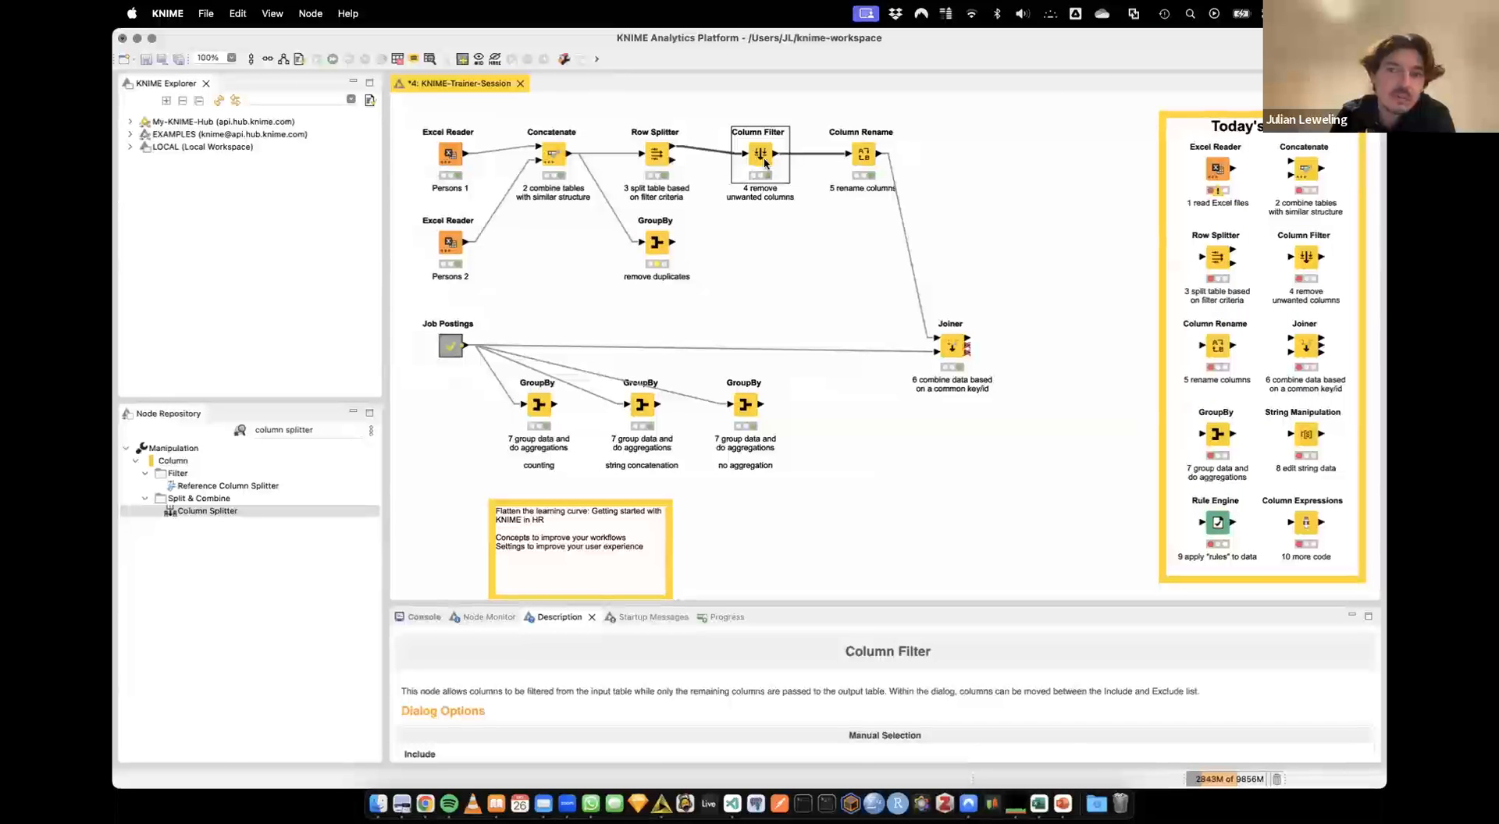
left_click(866, 156)
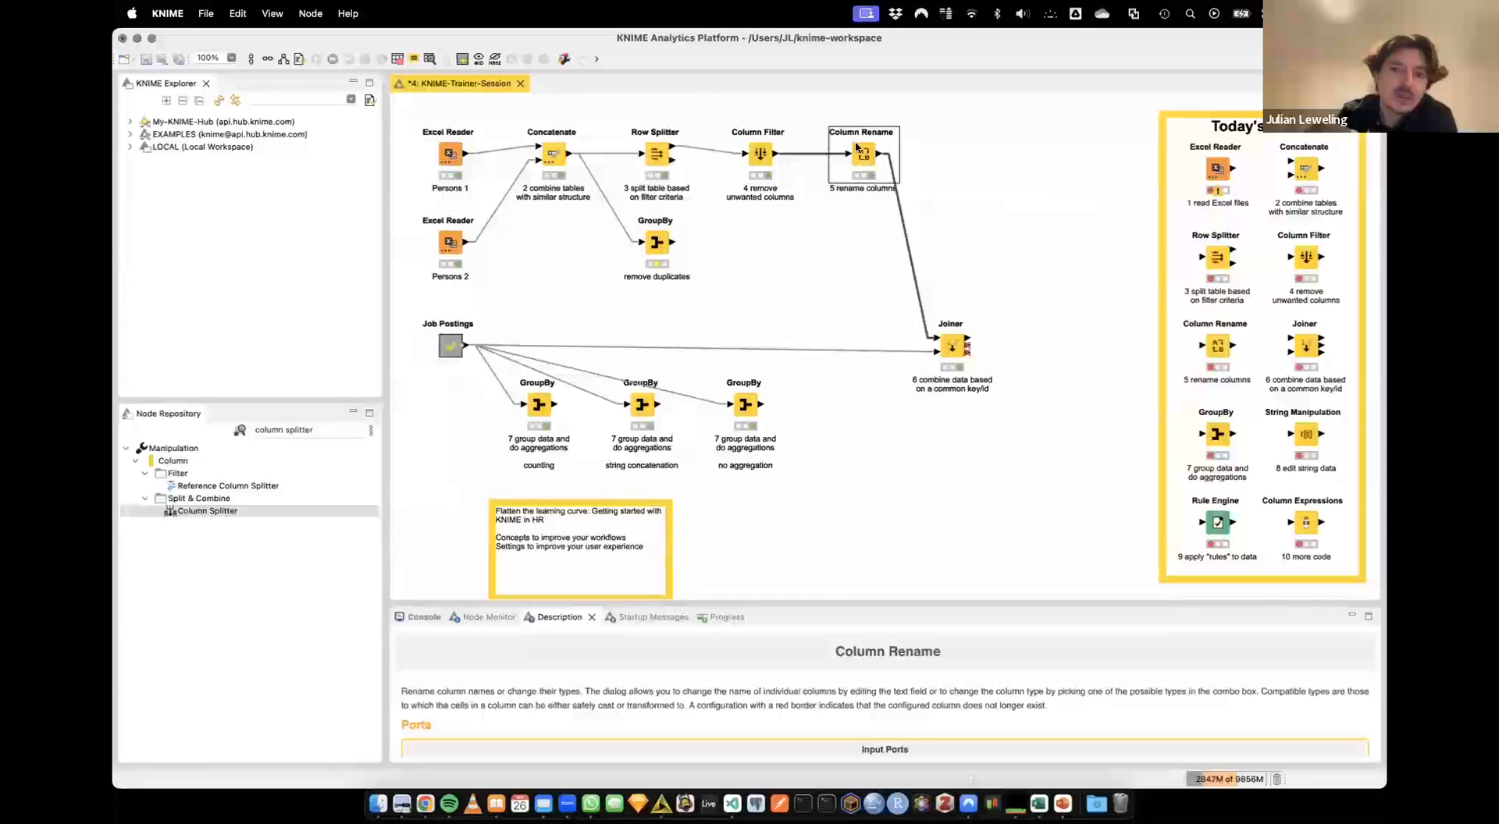
left_click(958, 348)
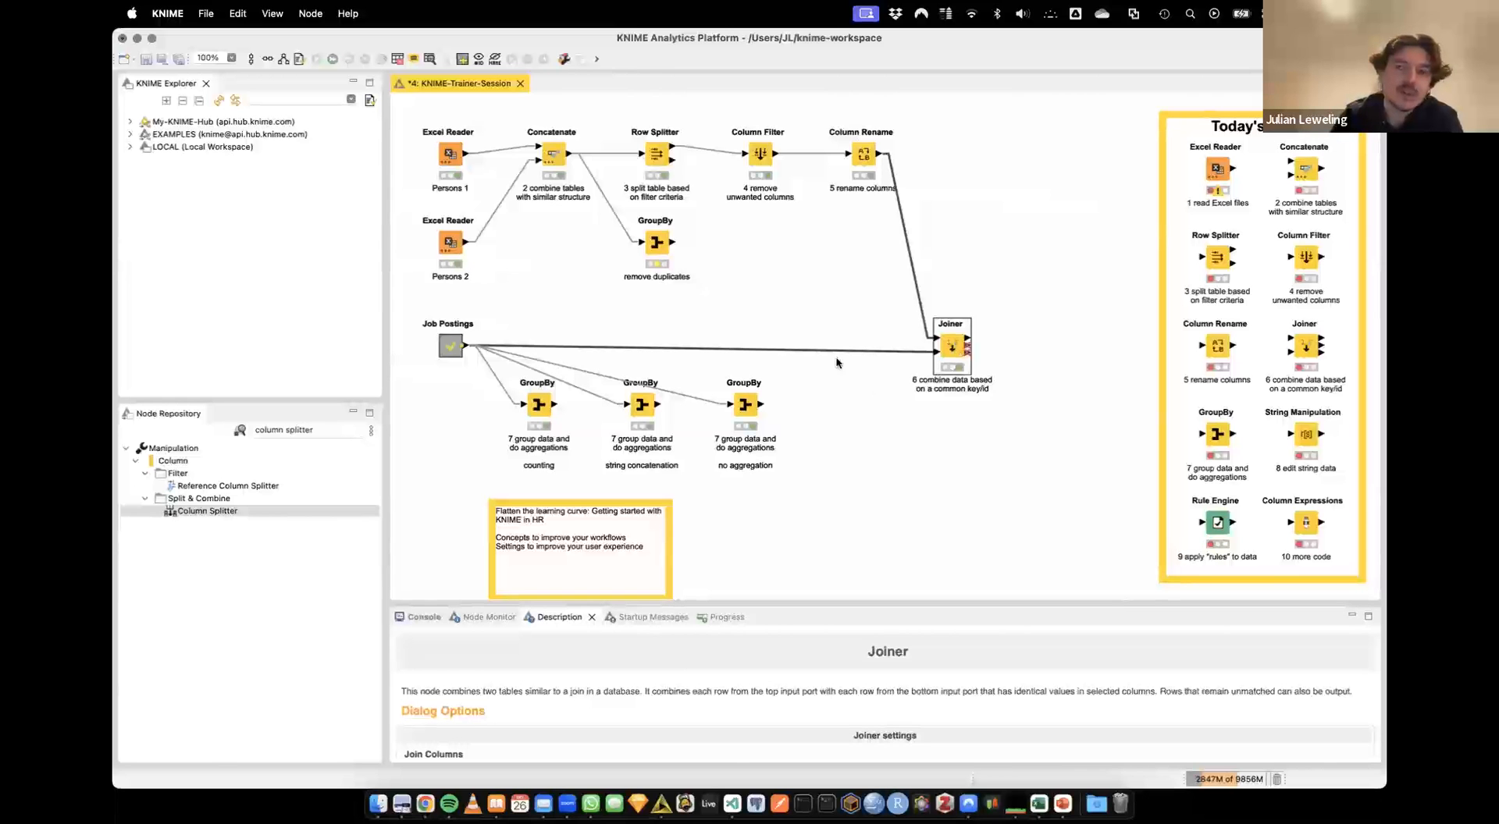
left_click(790, 297)
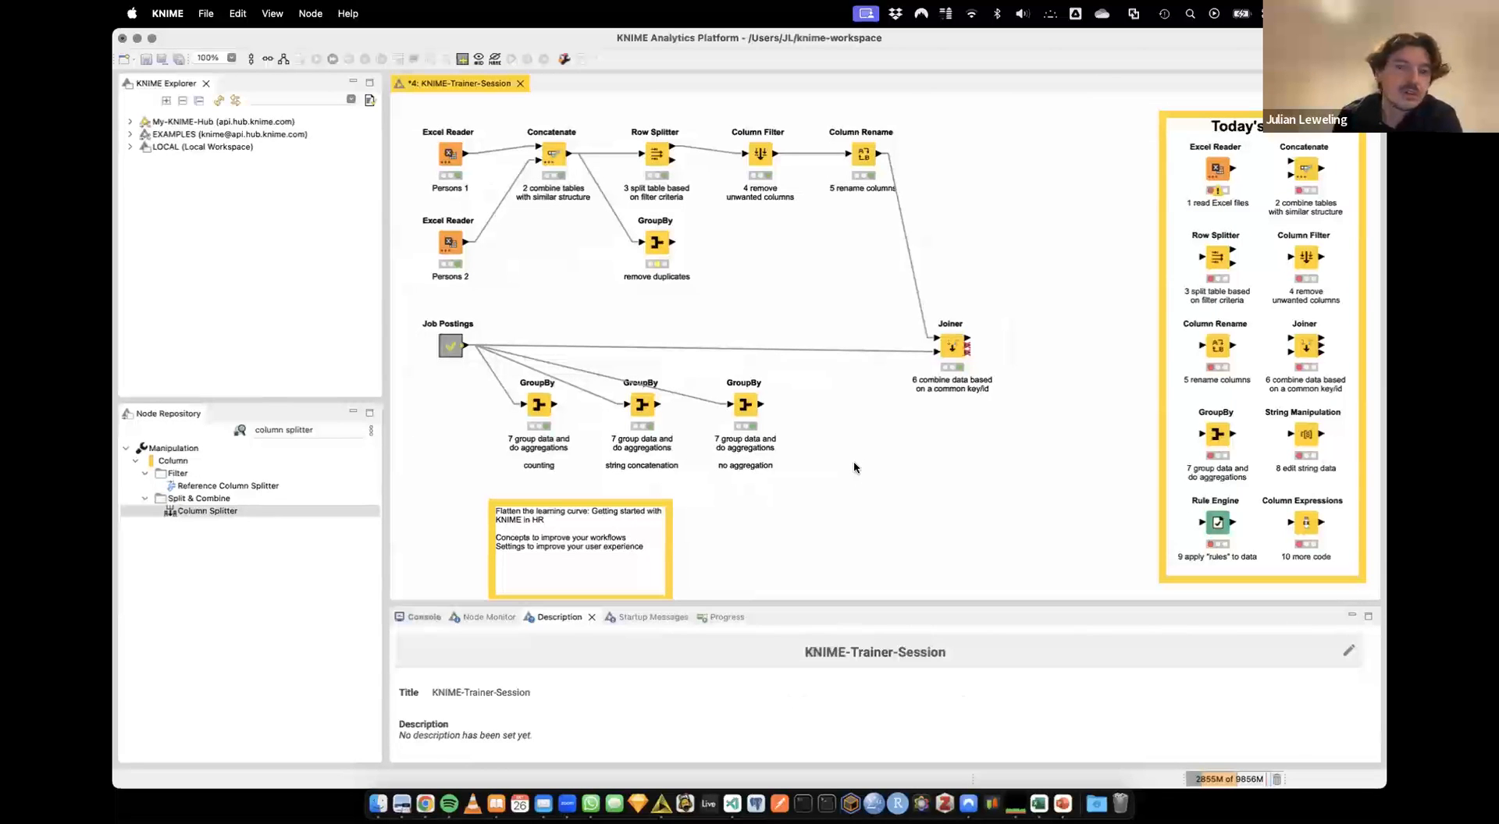
left_click(954, 351)
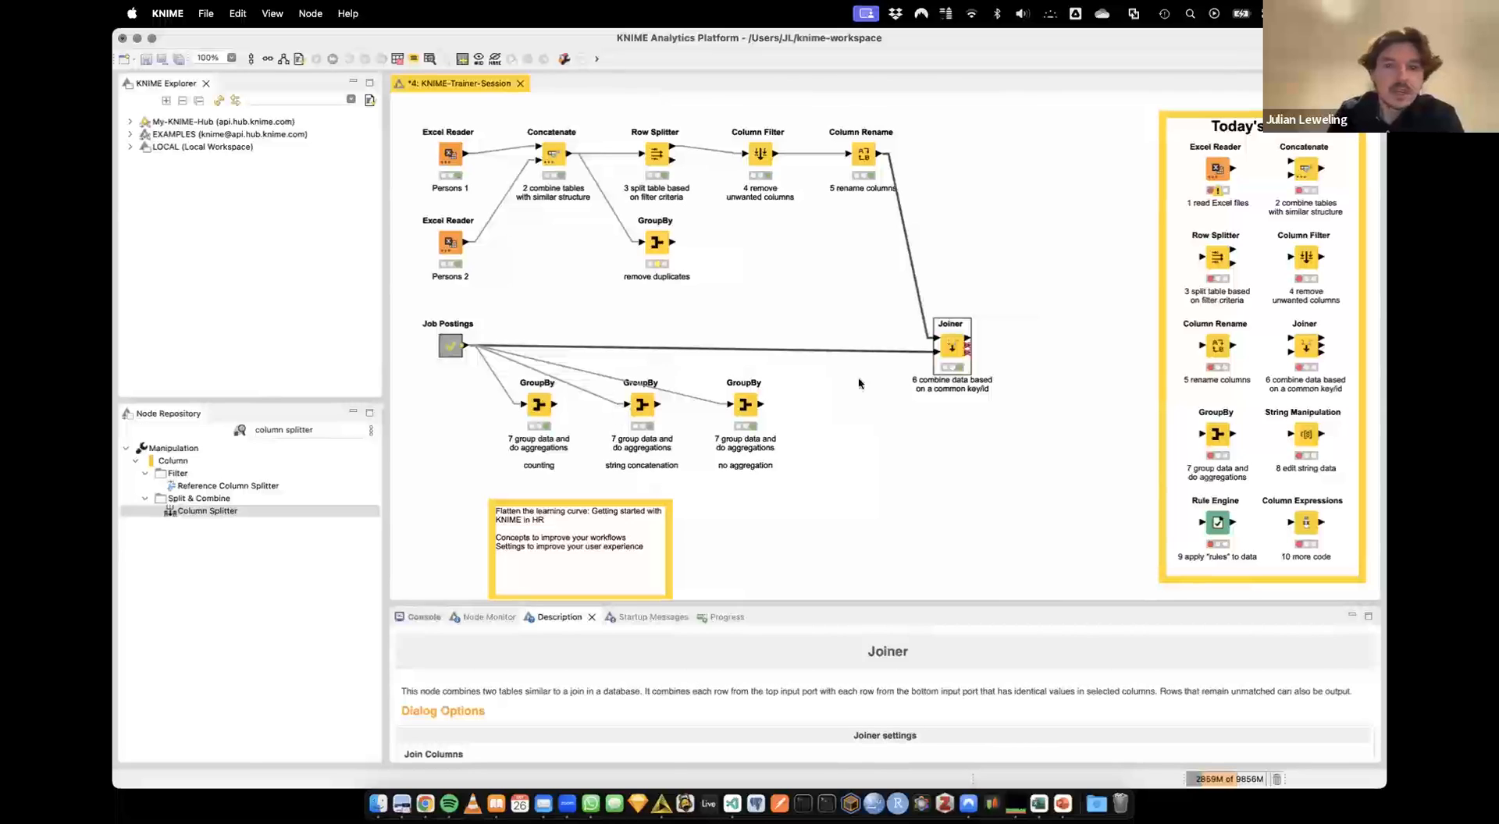
Open the "remove duplicates" node's group table, compare the two rows with ID 13, especially City, and close the table
left_click(657, 243)
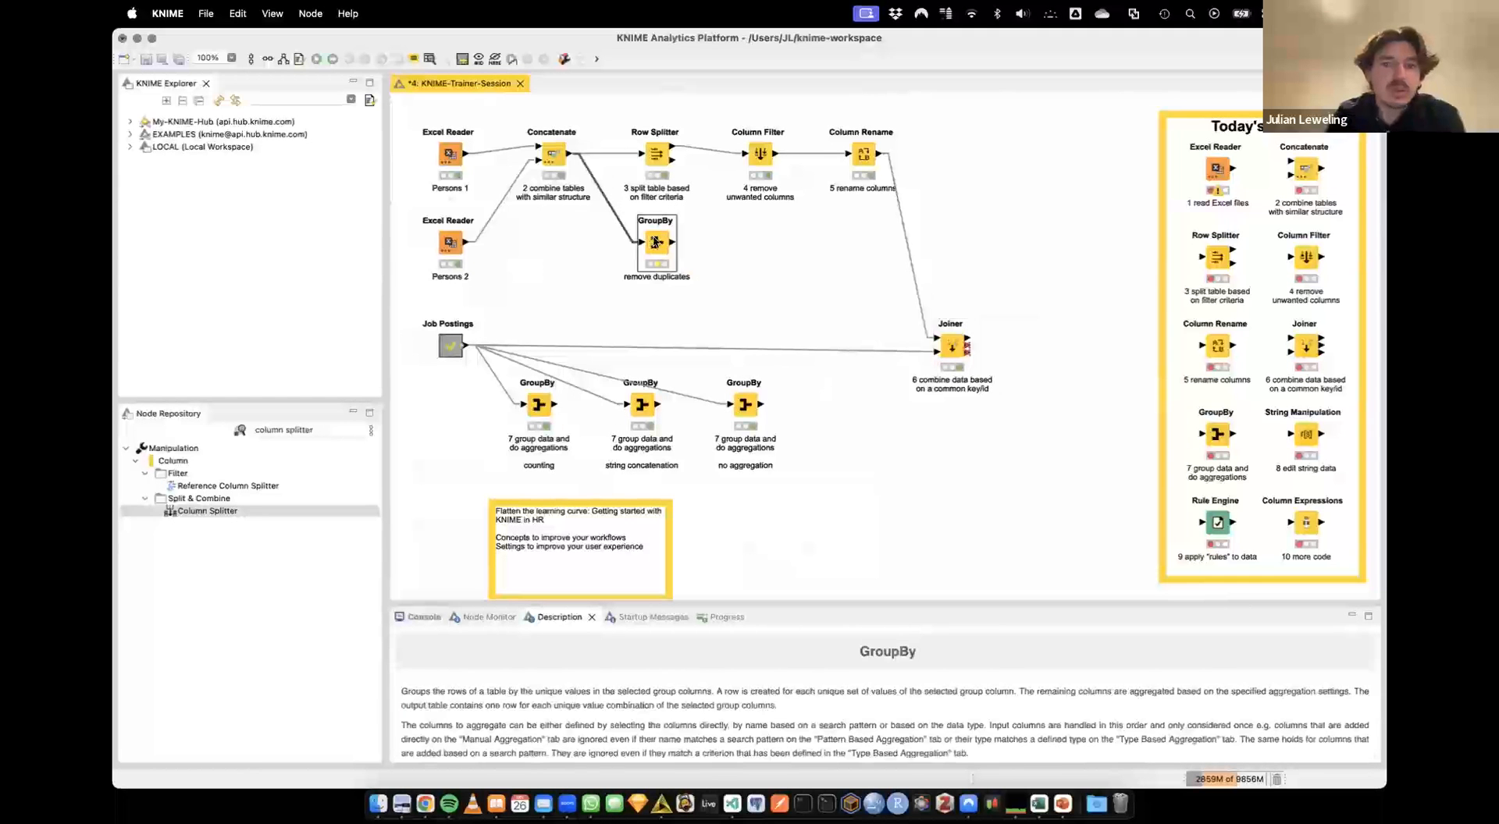
right_click(658, 245)
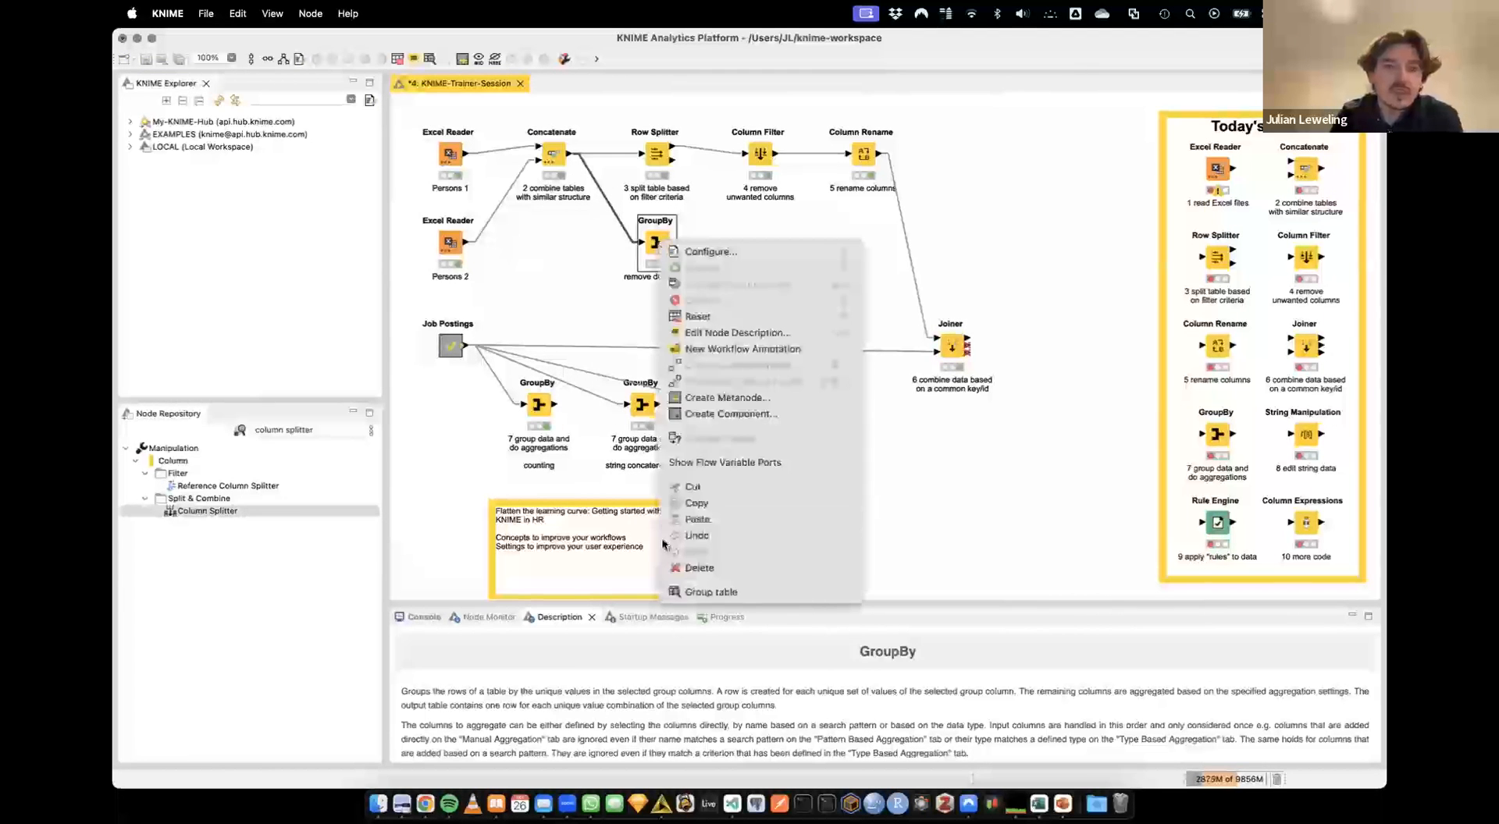
left_click(831, 585)
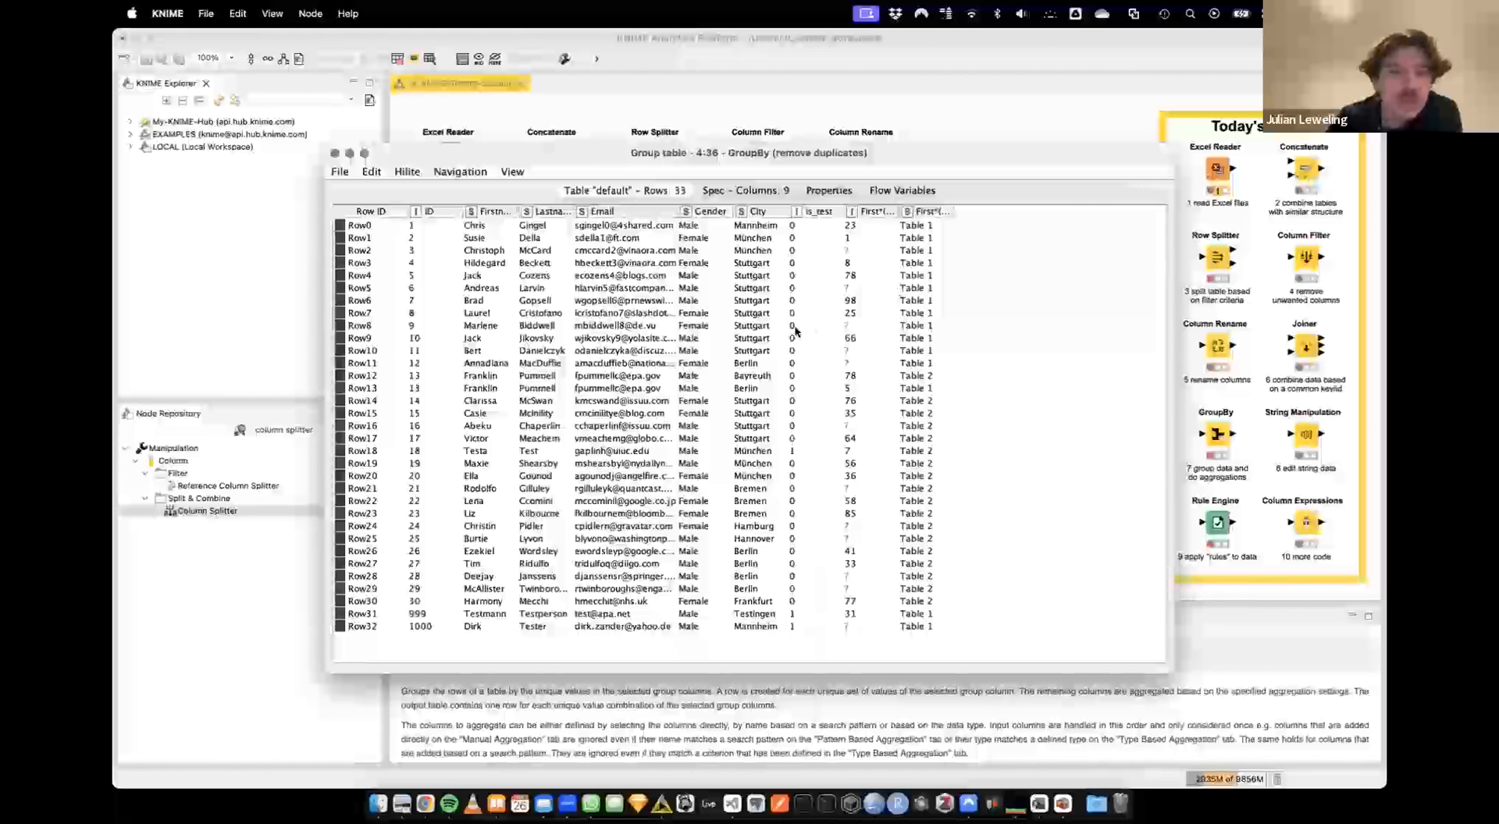
left_click_drag(484, 375, 920, 393)
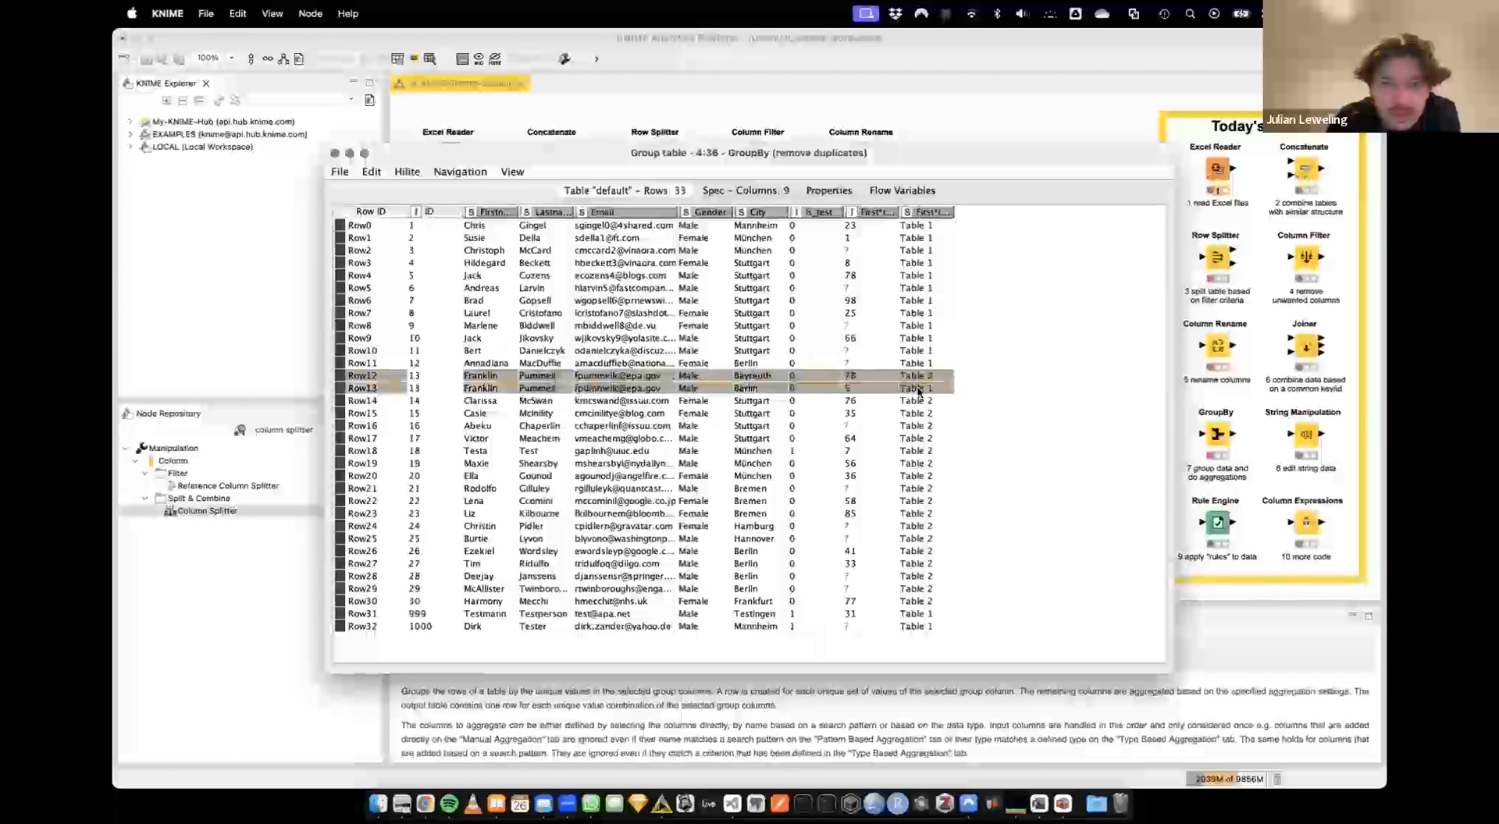
left_click(910, 376)
left_click_drag(898, 212, 989, 212)
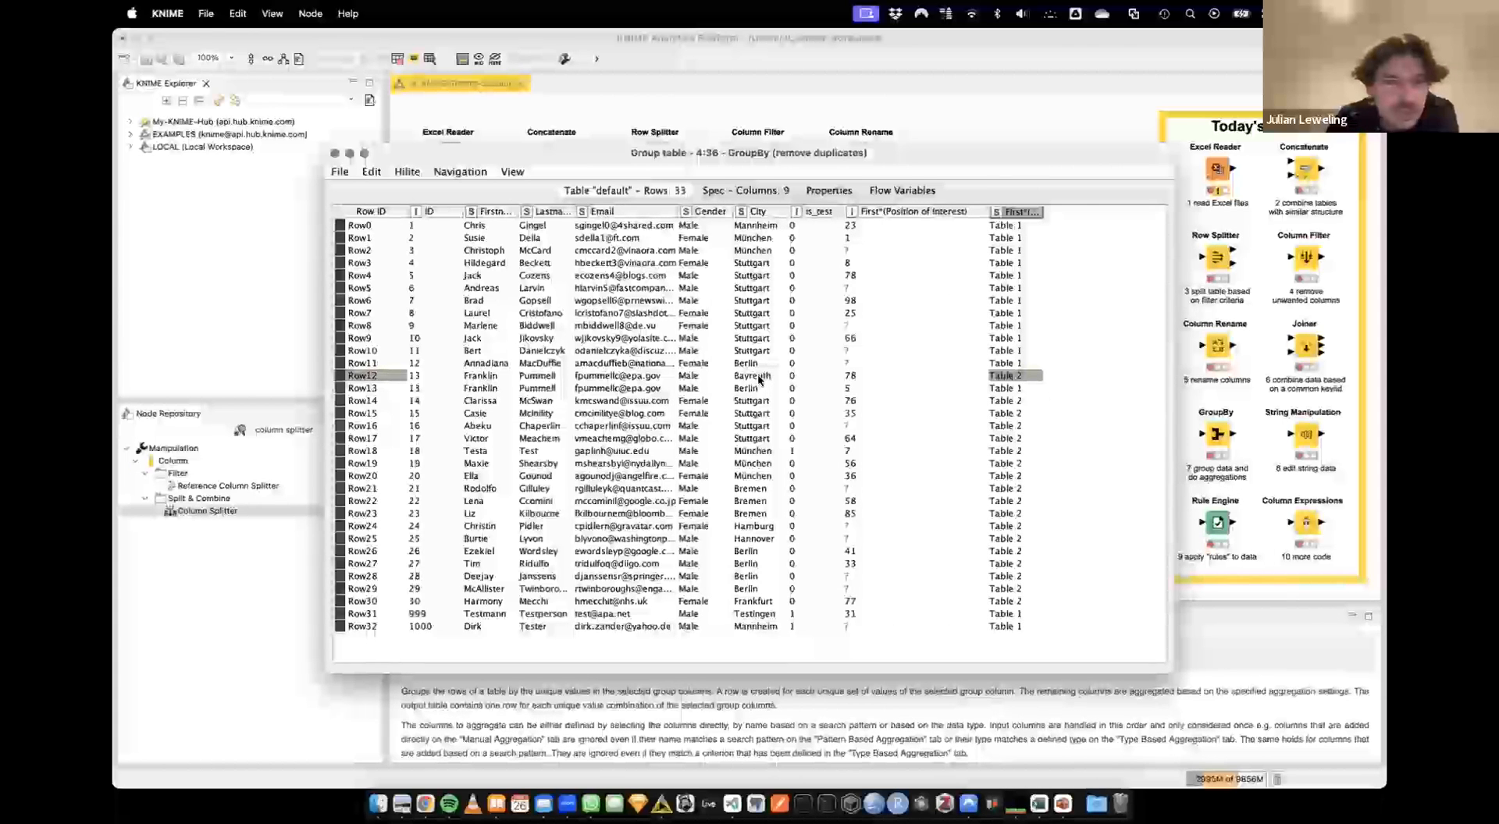
left_click_drag(758, 380, 757, 389)
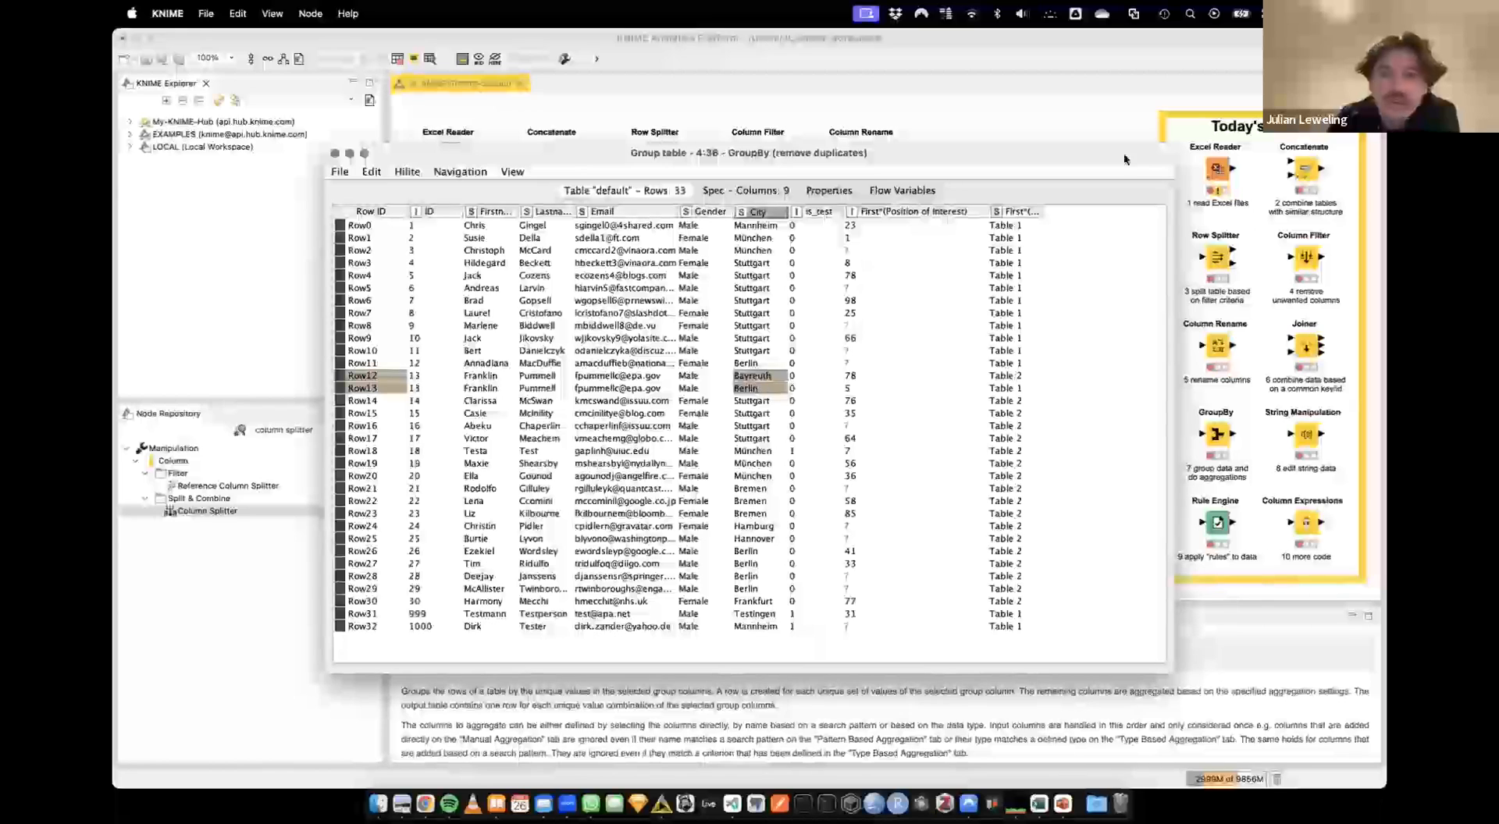
left_click(334, 153)
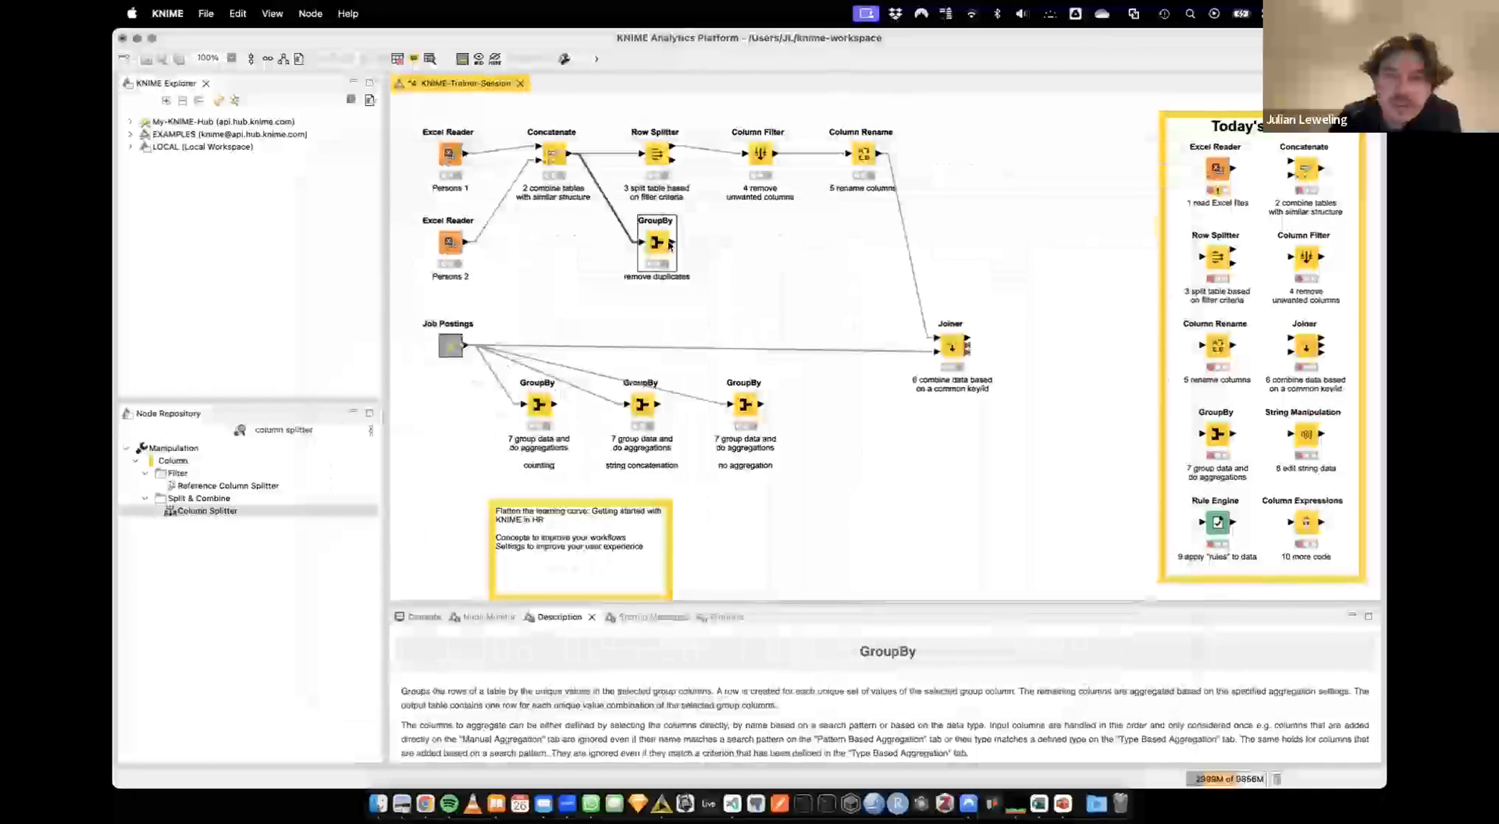
Remove City from the group columns of the "remove duplicates" node and add it as a First aggregation with the missing option off
double_click(670, 246)
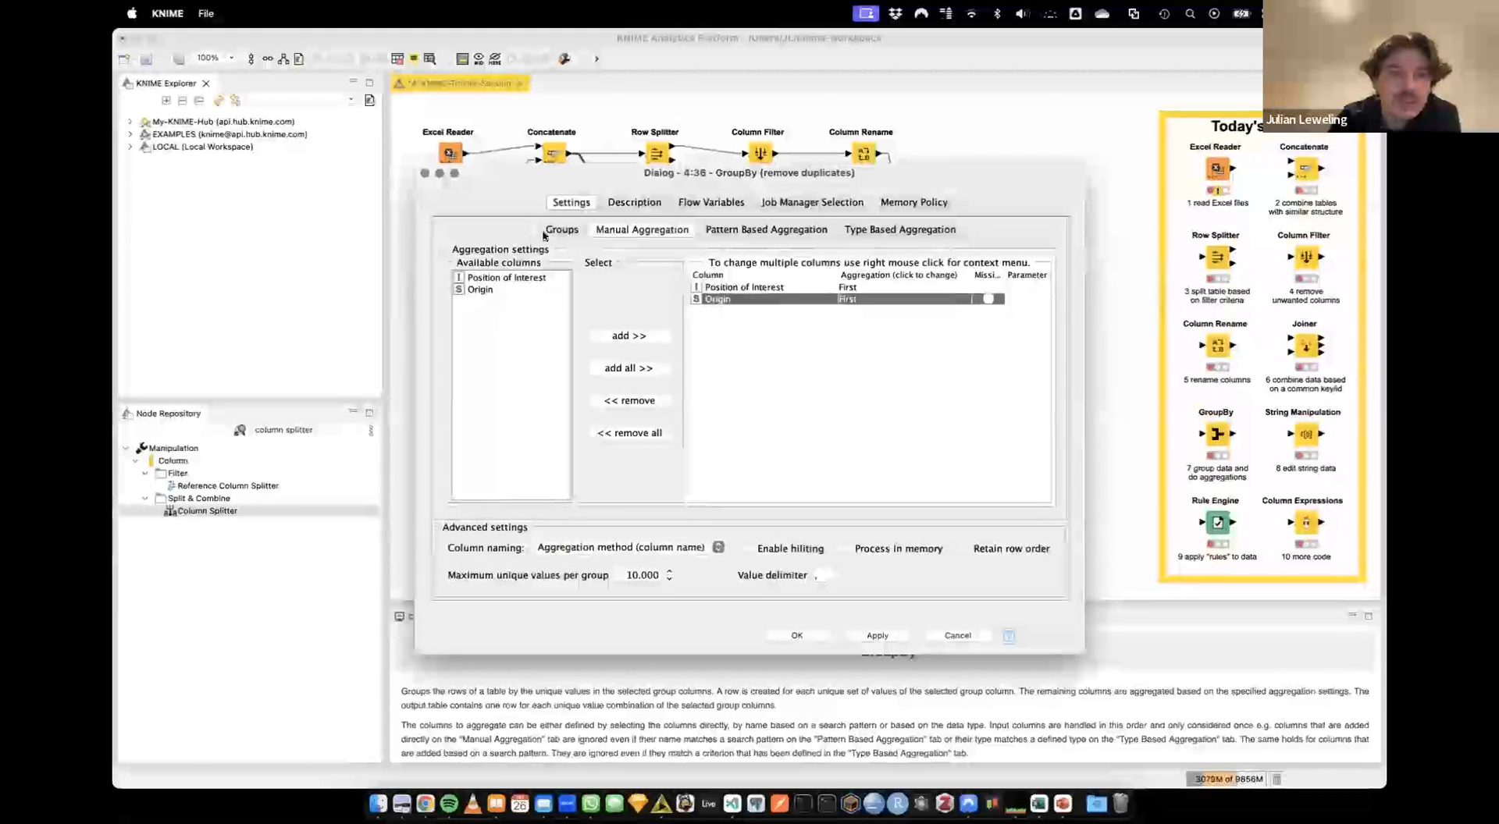
left_click(553, 231)
double_click(810, 366)
left_click(668, 231)
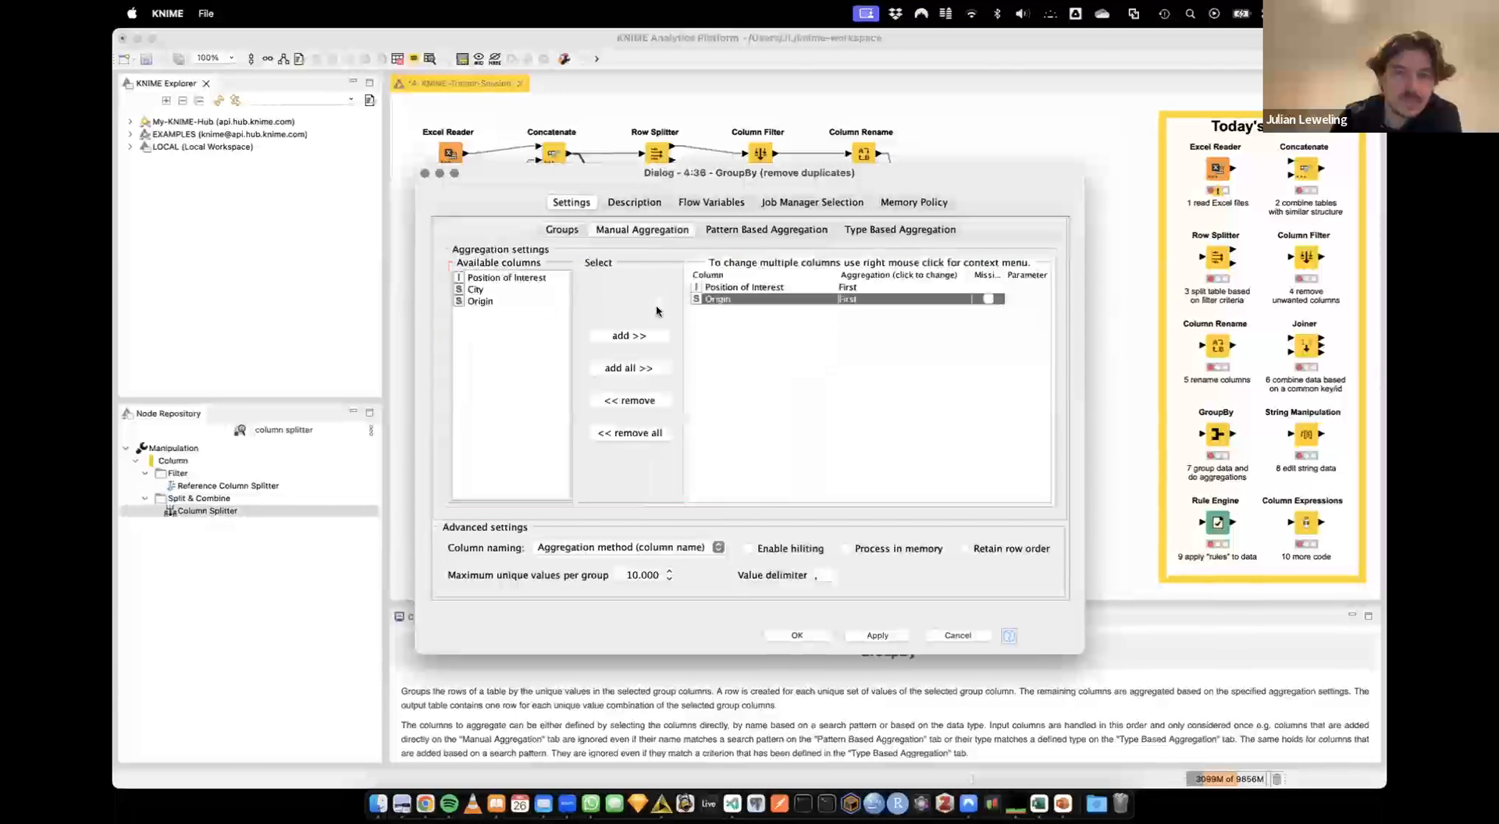
double_click(475, 290)
left_click(988, 311)
Set the "remove duplicates" node's column naming to Keep original name(s) and confirm the settings
left_click(664, 548)
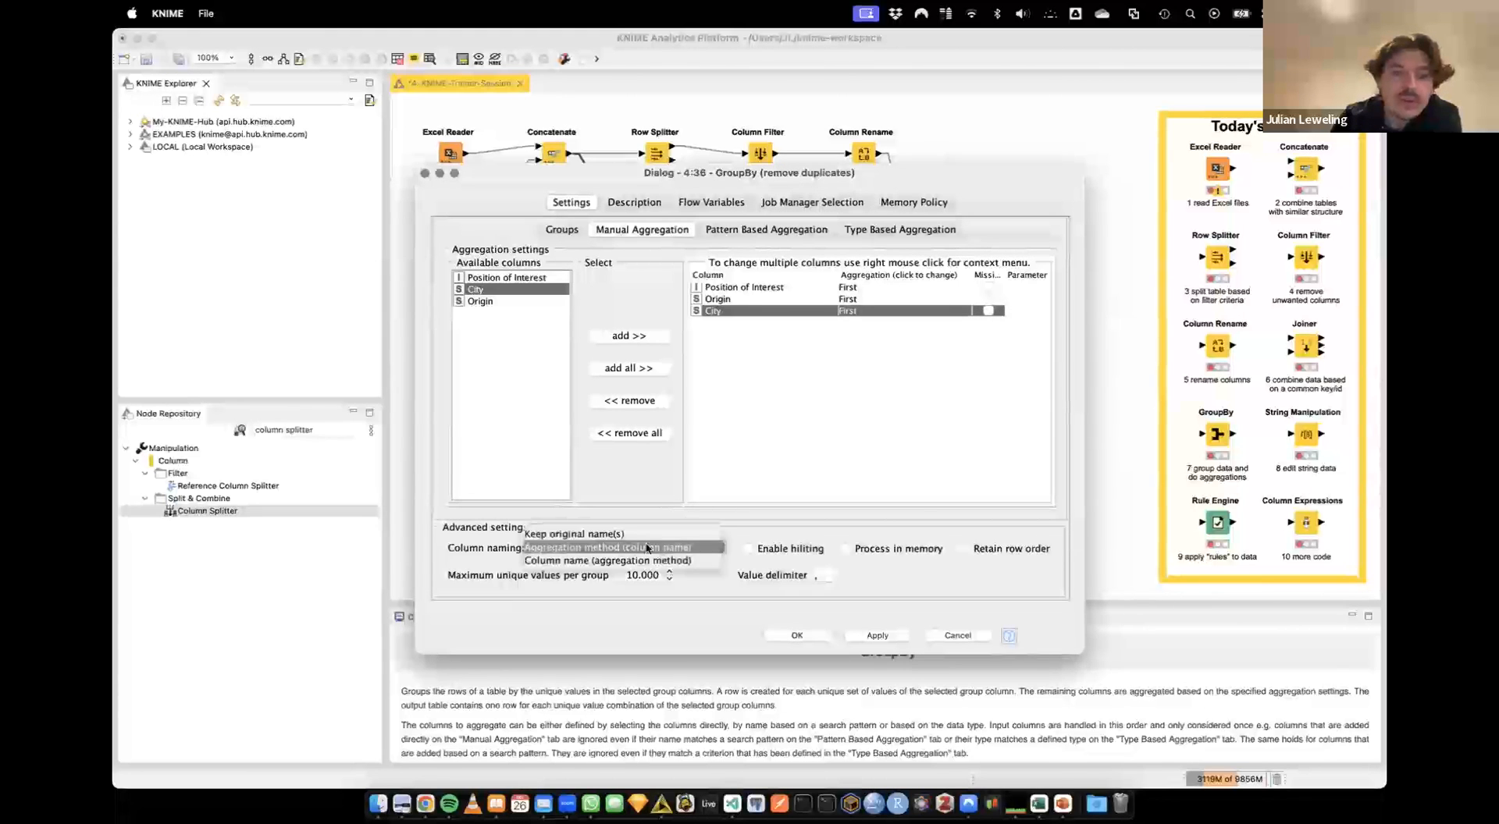
left_click(599, 537)
left_click(796, 635)
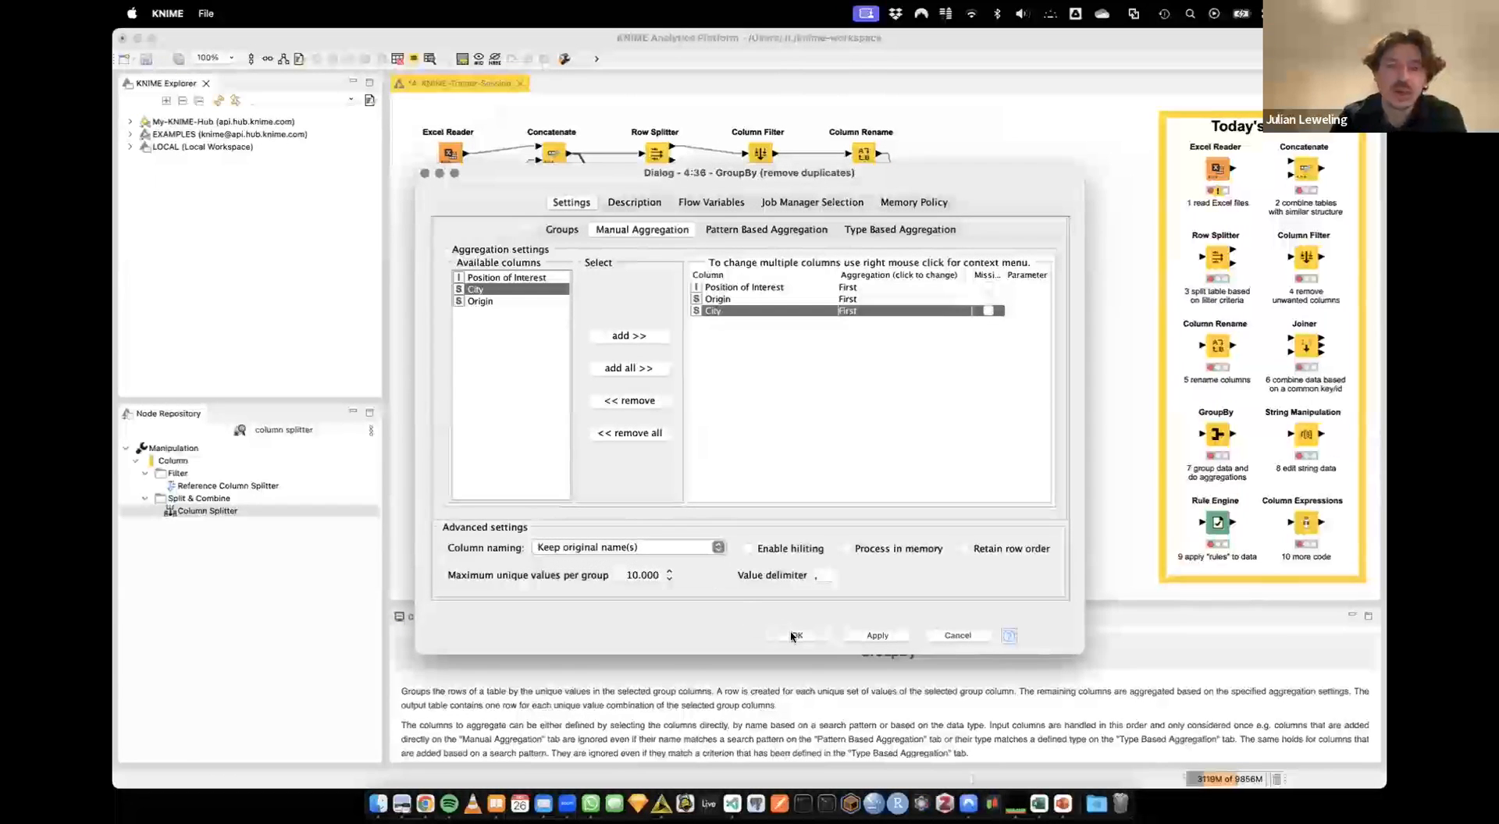
key("F6")
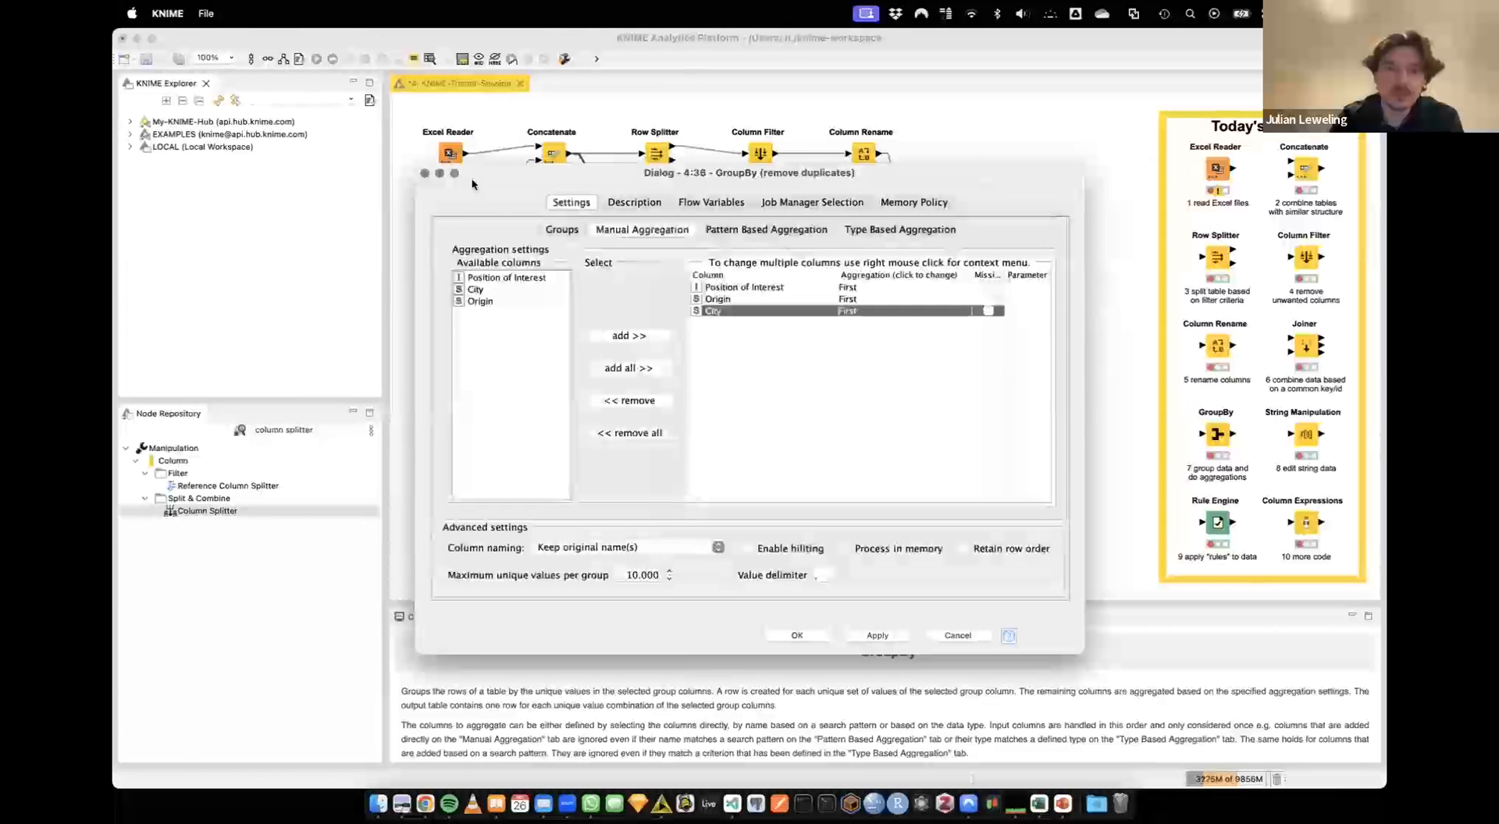
left_click(796, 635)
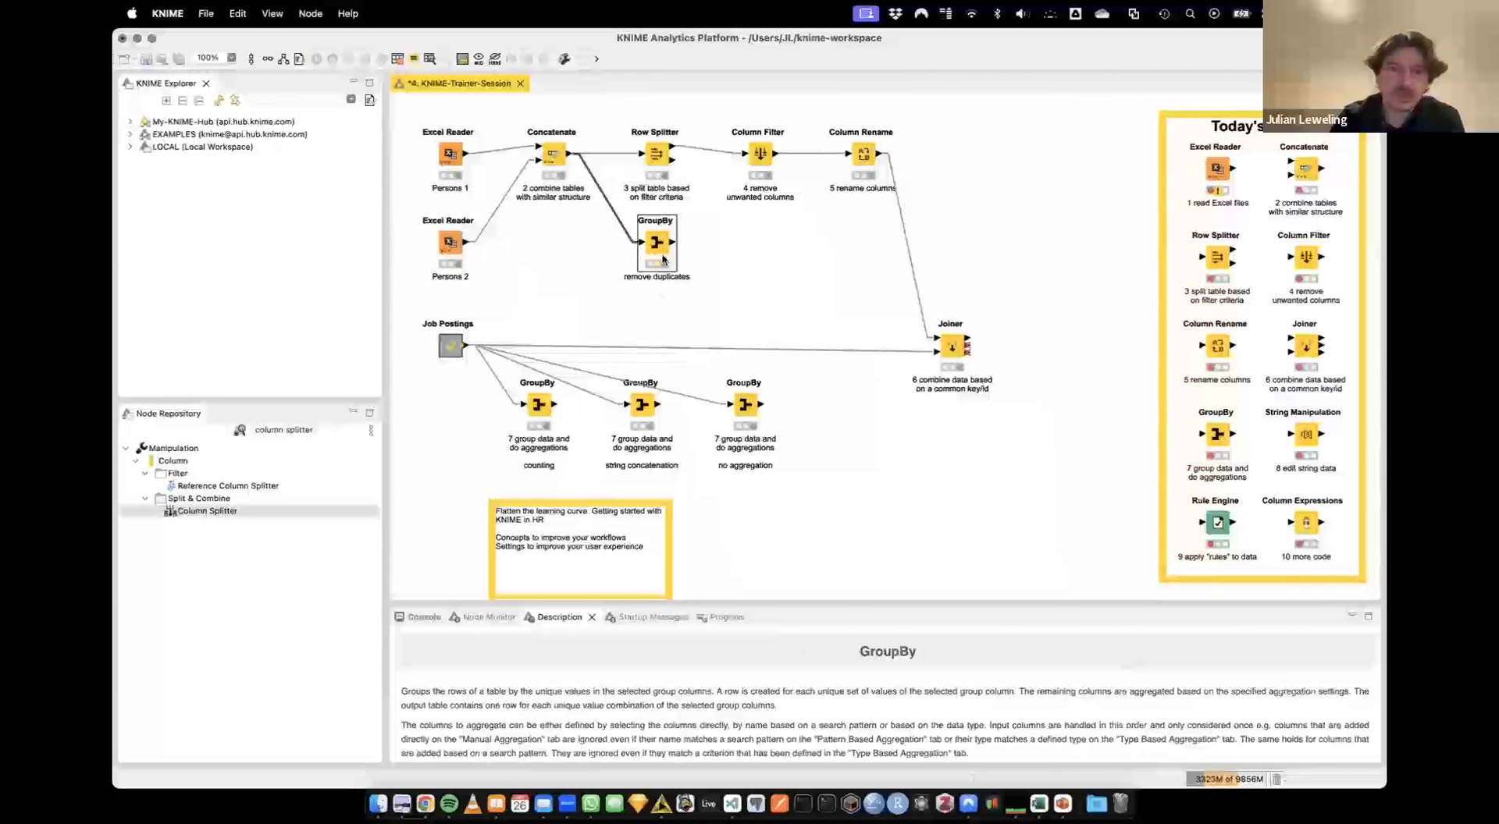
Open the "remove duplicates" node's updated group table, check the ID 13 row across all columns, and close the table
right_click(658, 244)
left_click(714, 596)
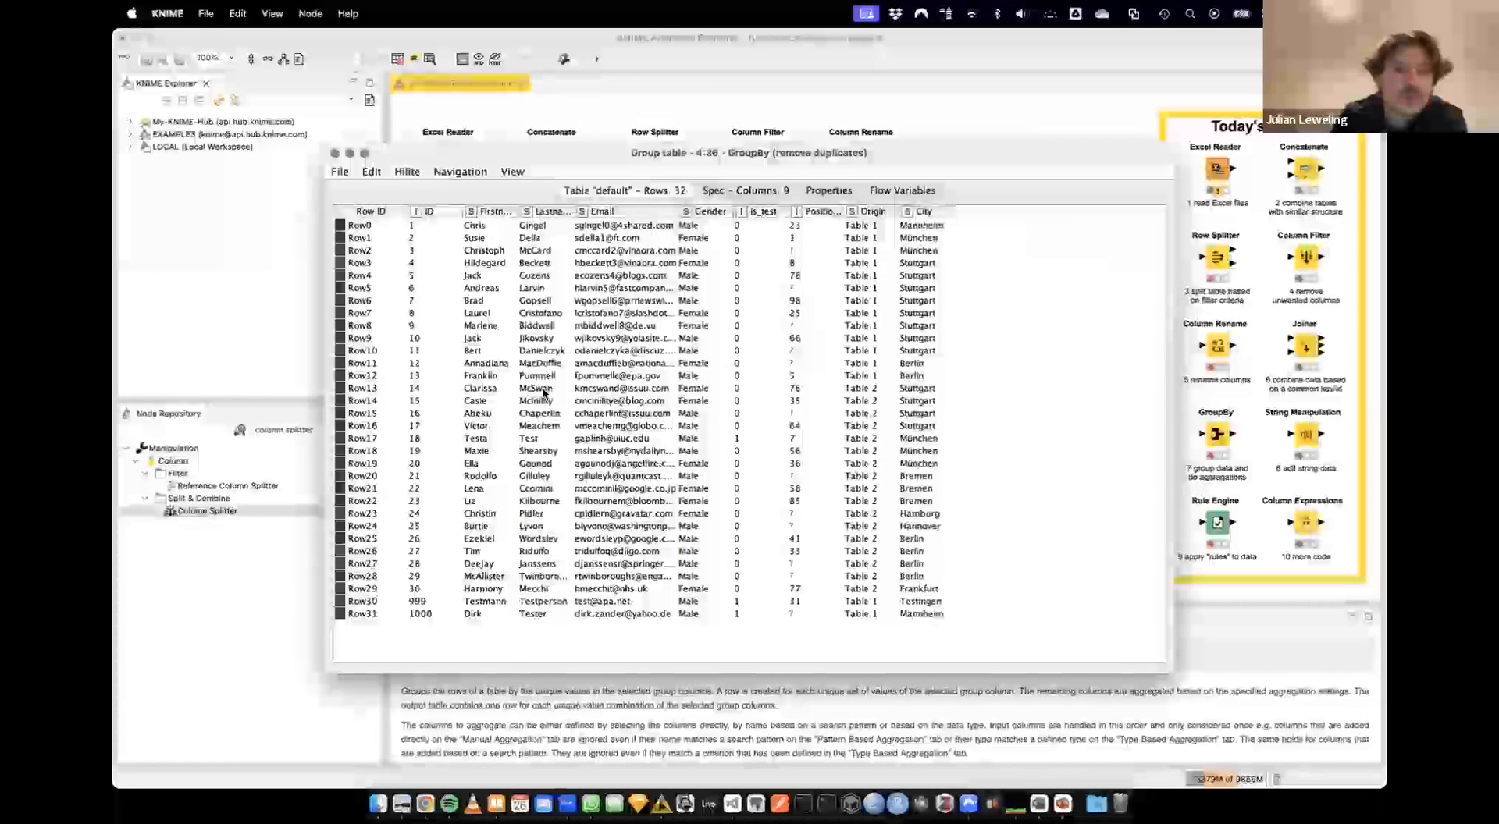
left_click(487, 377)
key("Right")
key("Right")
key("Right")
key("Right")
key("Right")
key("Right")
key("Right")
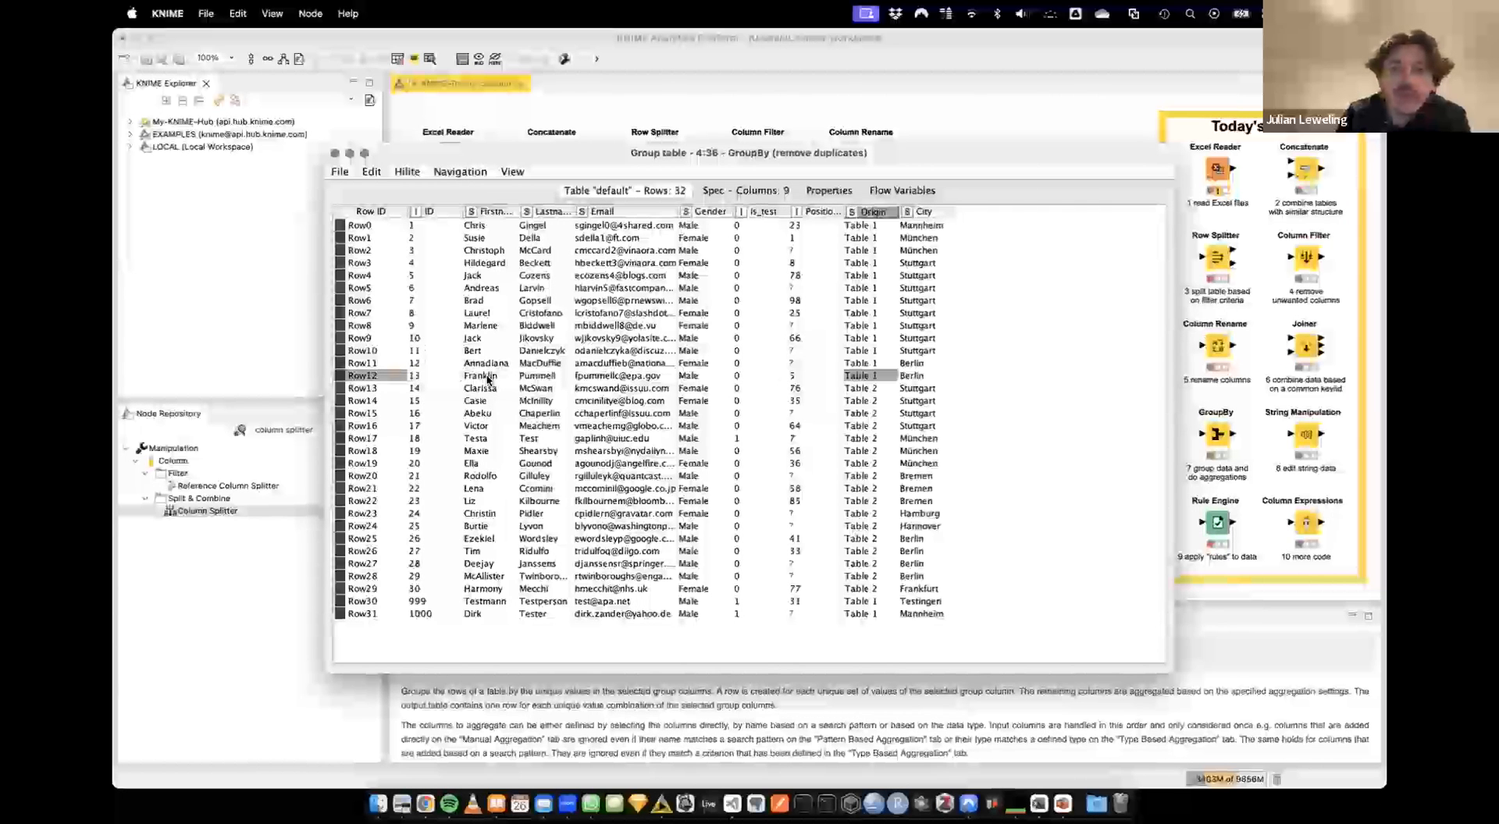
key("shift+Left")
key("shift+Left")
key("shift+Left")
key("shift+Left")
key("shift+Left")
key("shift+Left")
key("shift+Left")
key("shift+Left")
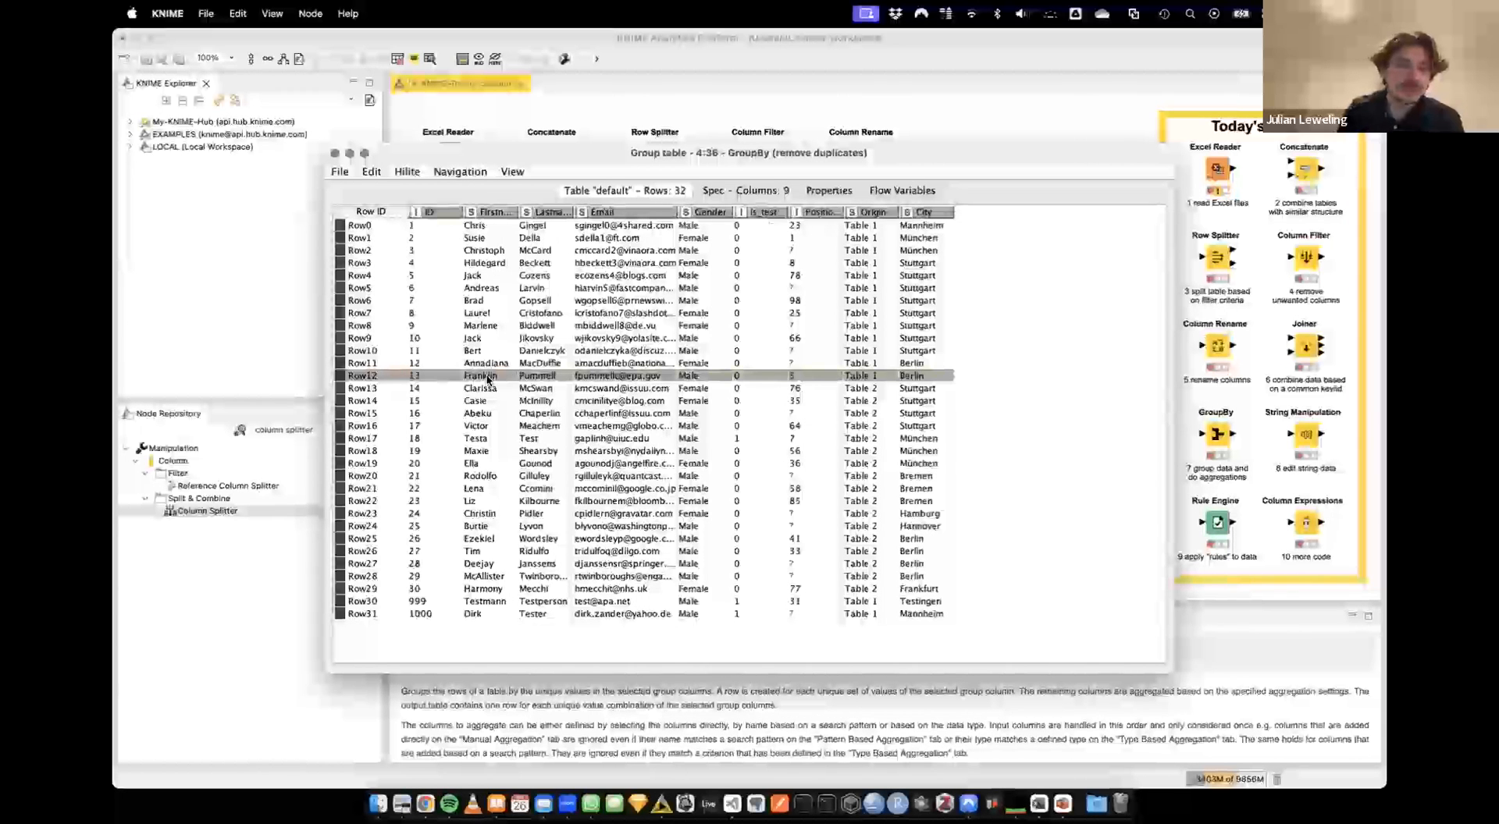
left_click(335, 153)
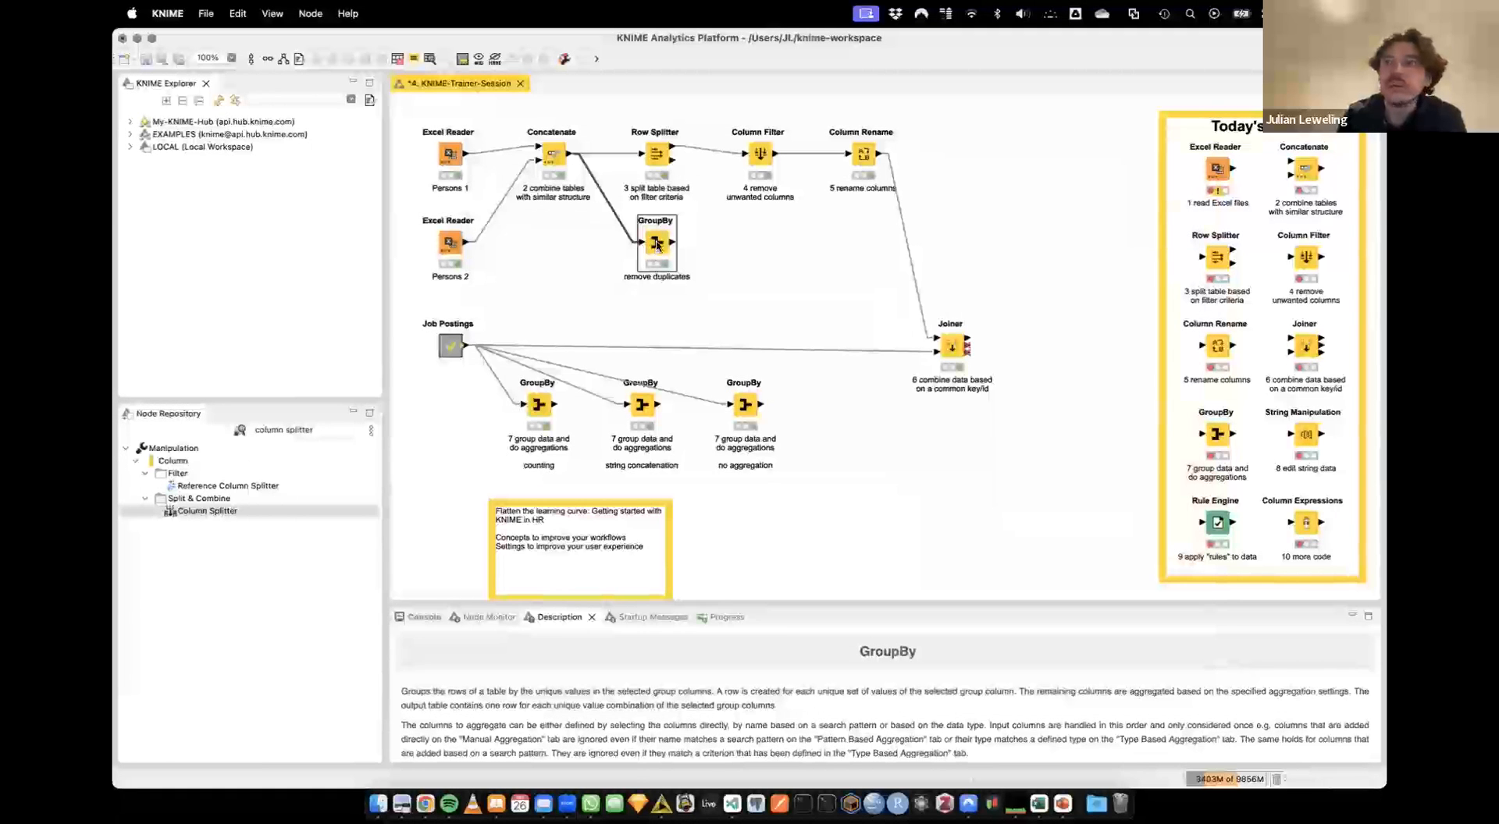
Move the "remove duplicates" GroupBy node slightly down and select the existing node search term for replacement
left_click_drag(658, 244, 659, 259)
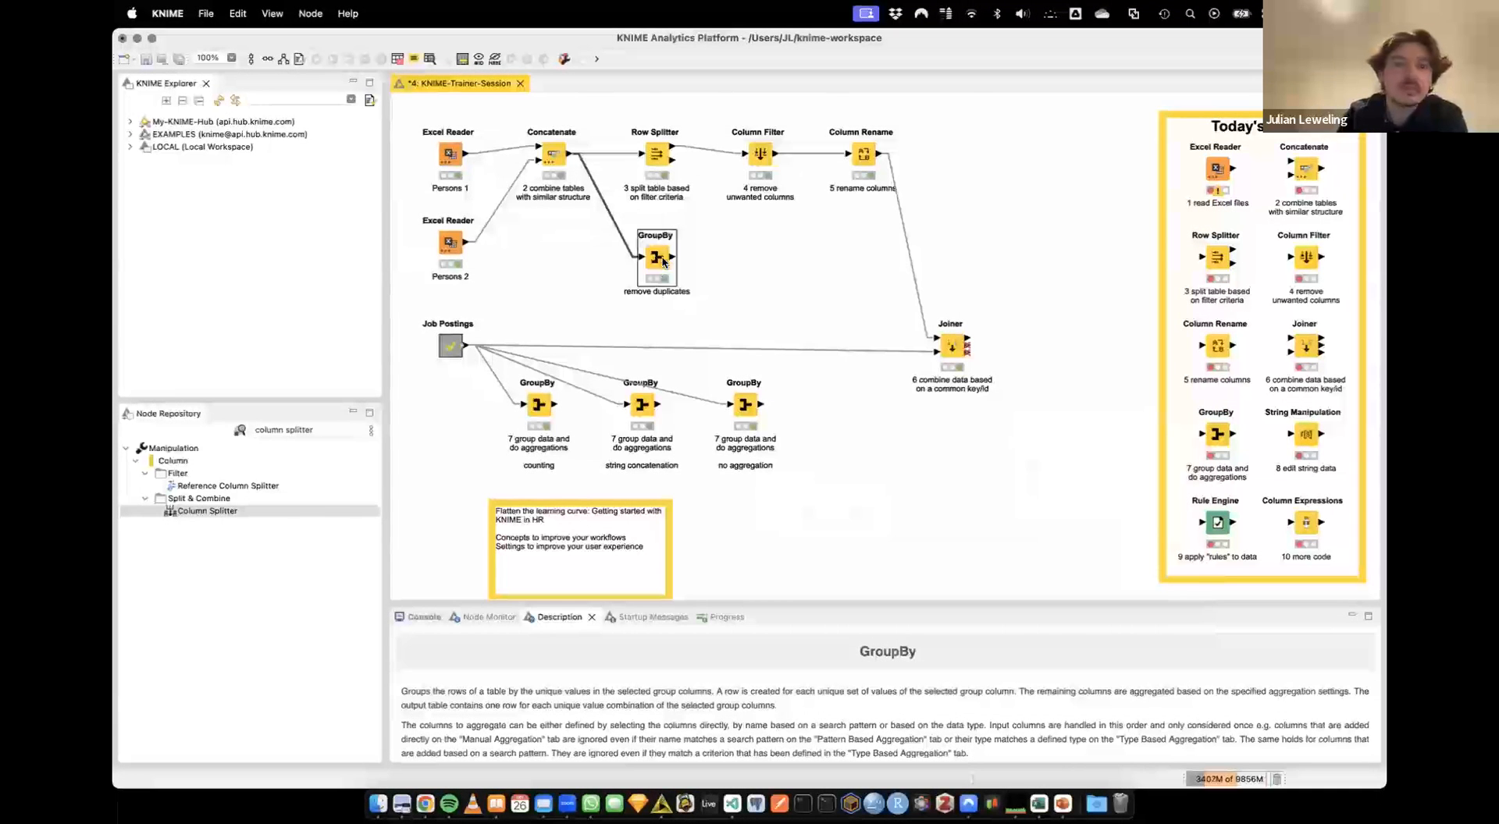
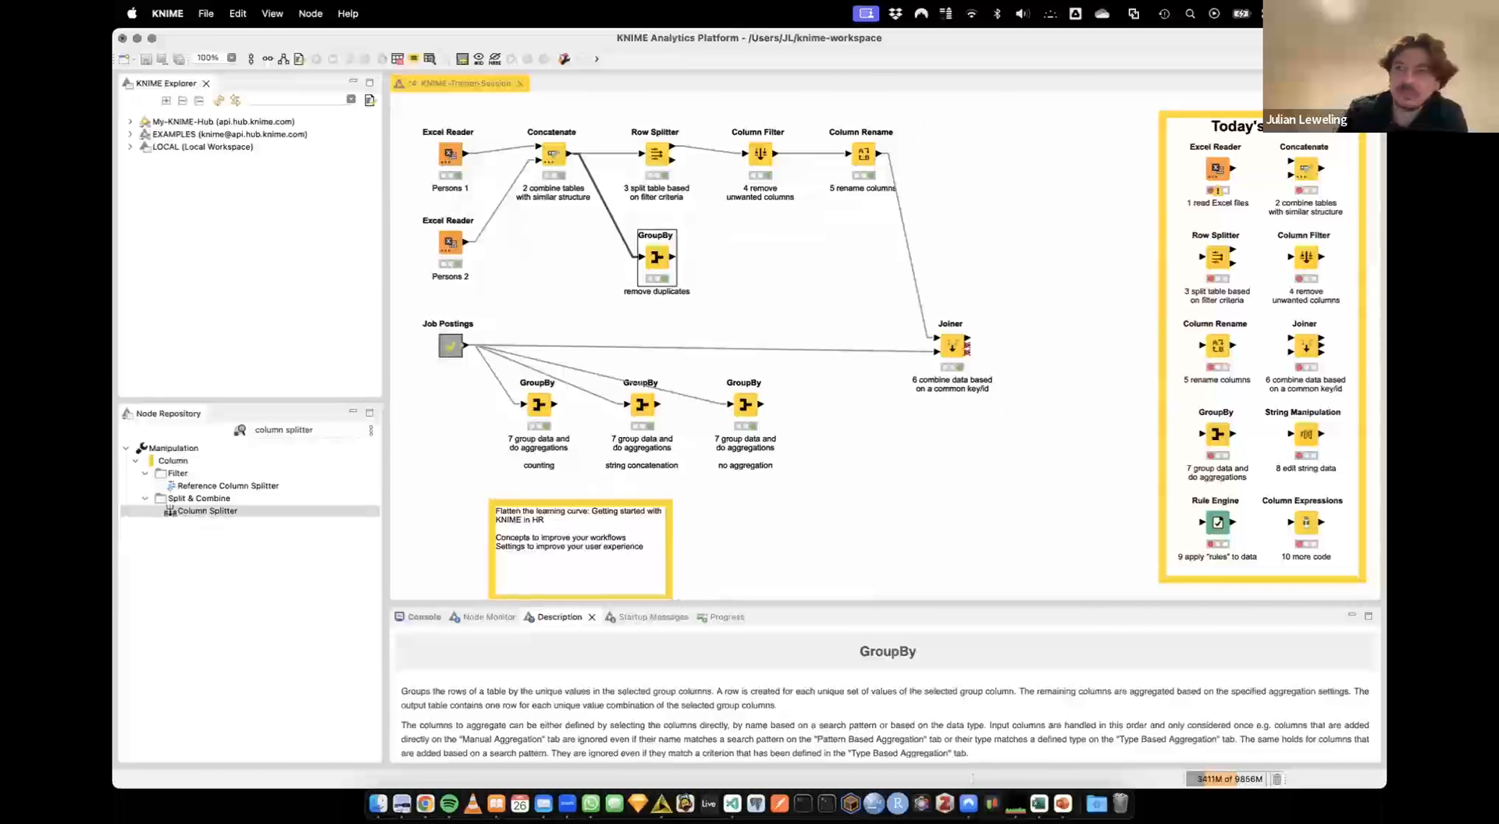
left_click(361, 437)
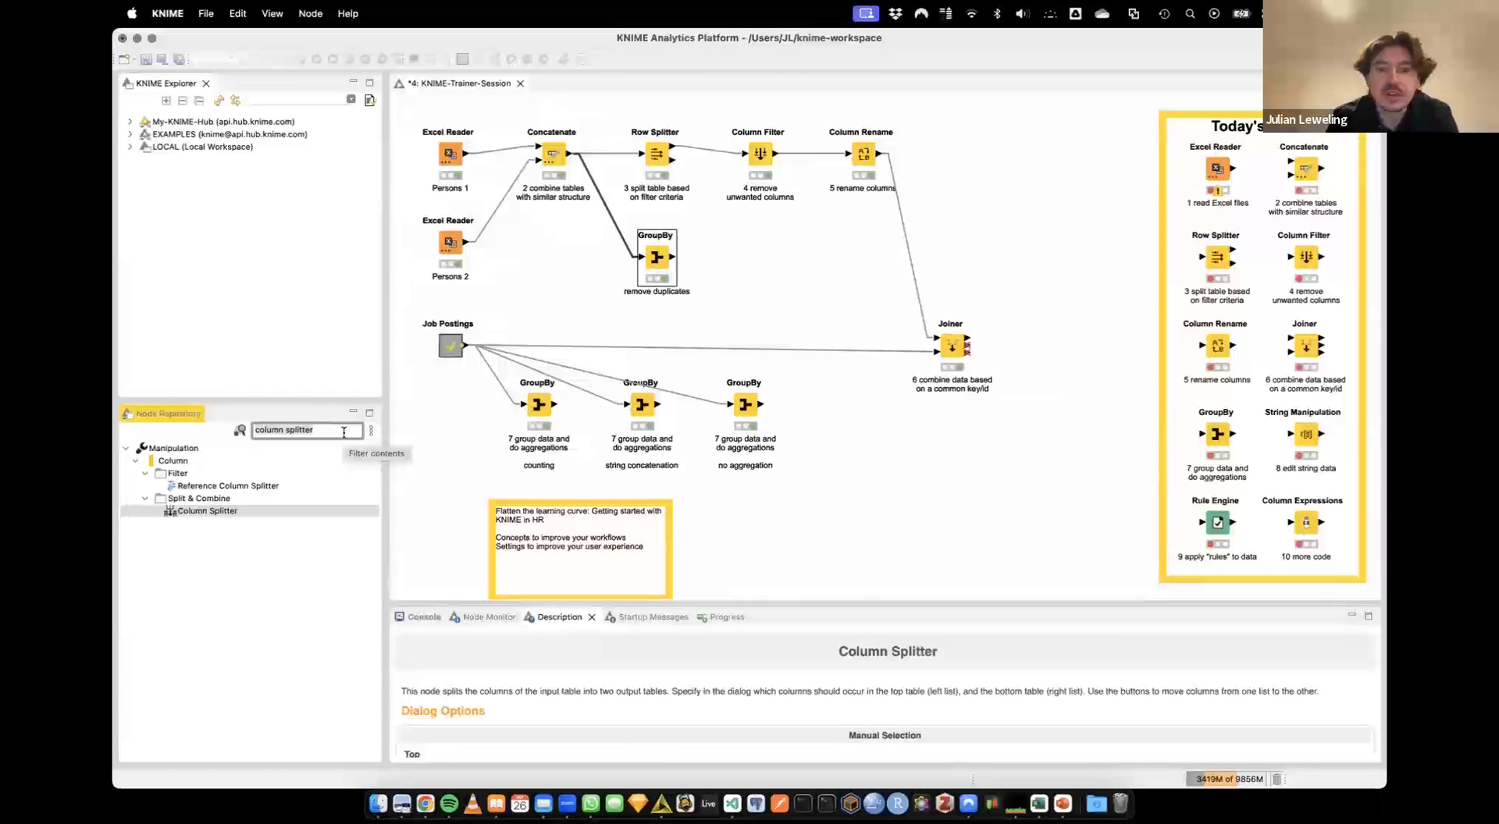
key("super+a")
type("remo")
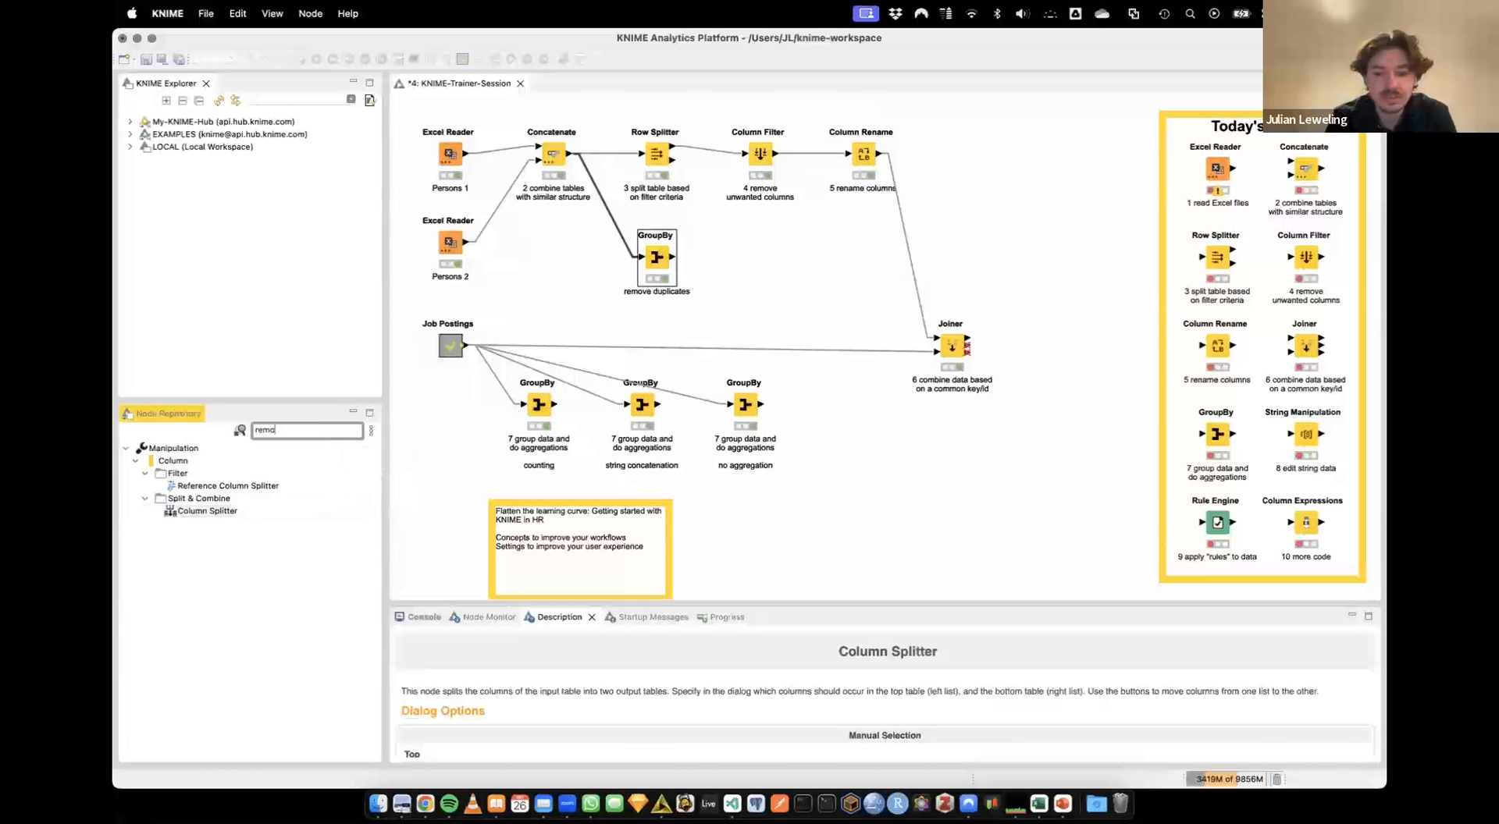
type("ve du")
key("BackSpace")
key("BackSpace")
key("BackSpace")
key("BackSpace")
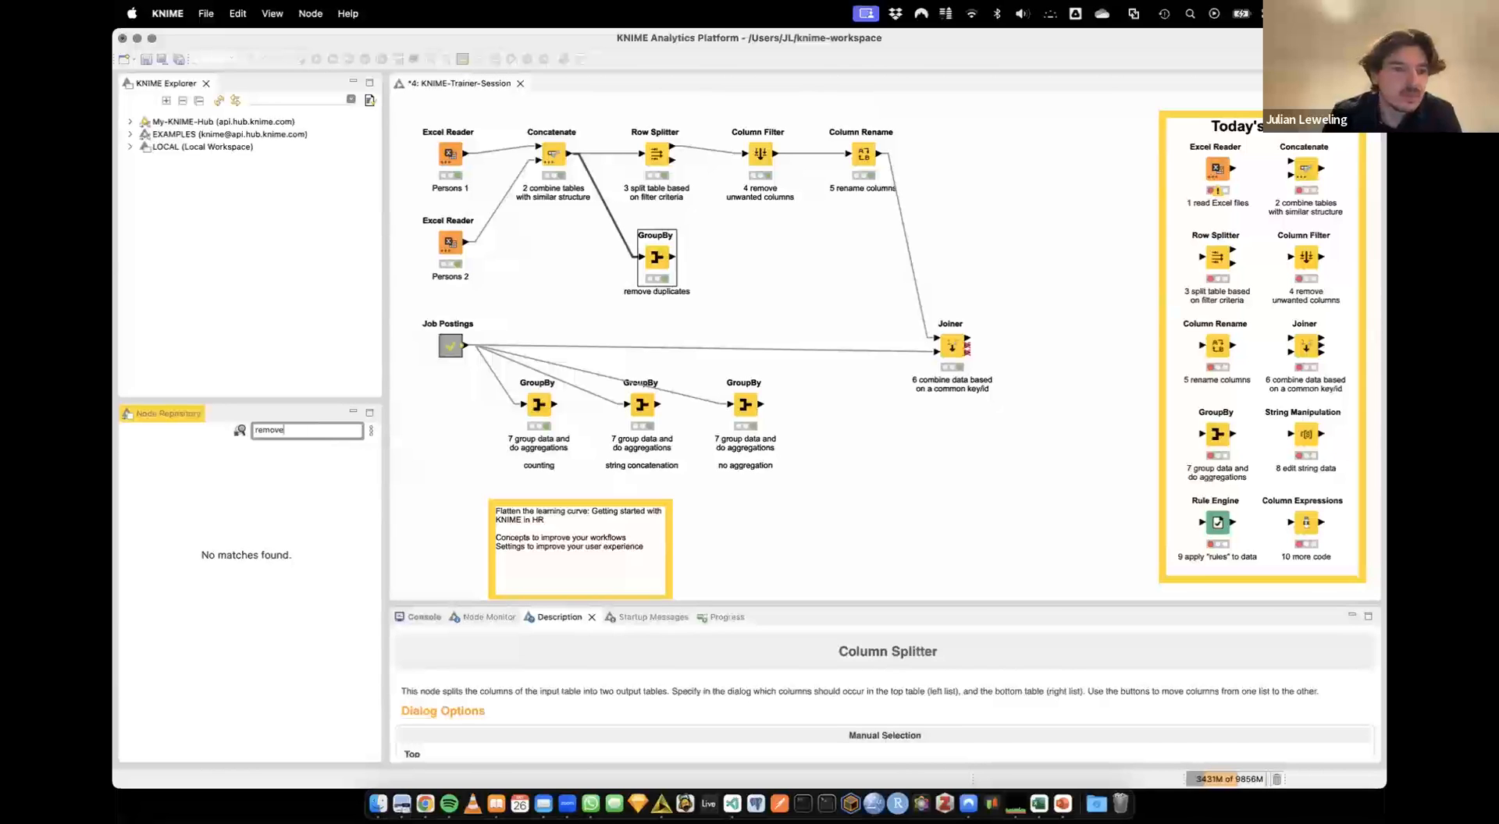
key("BackSpace")
key("BackSpace")
key("BackSpace")
key("BackSpace")
key("BackSpace")
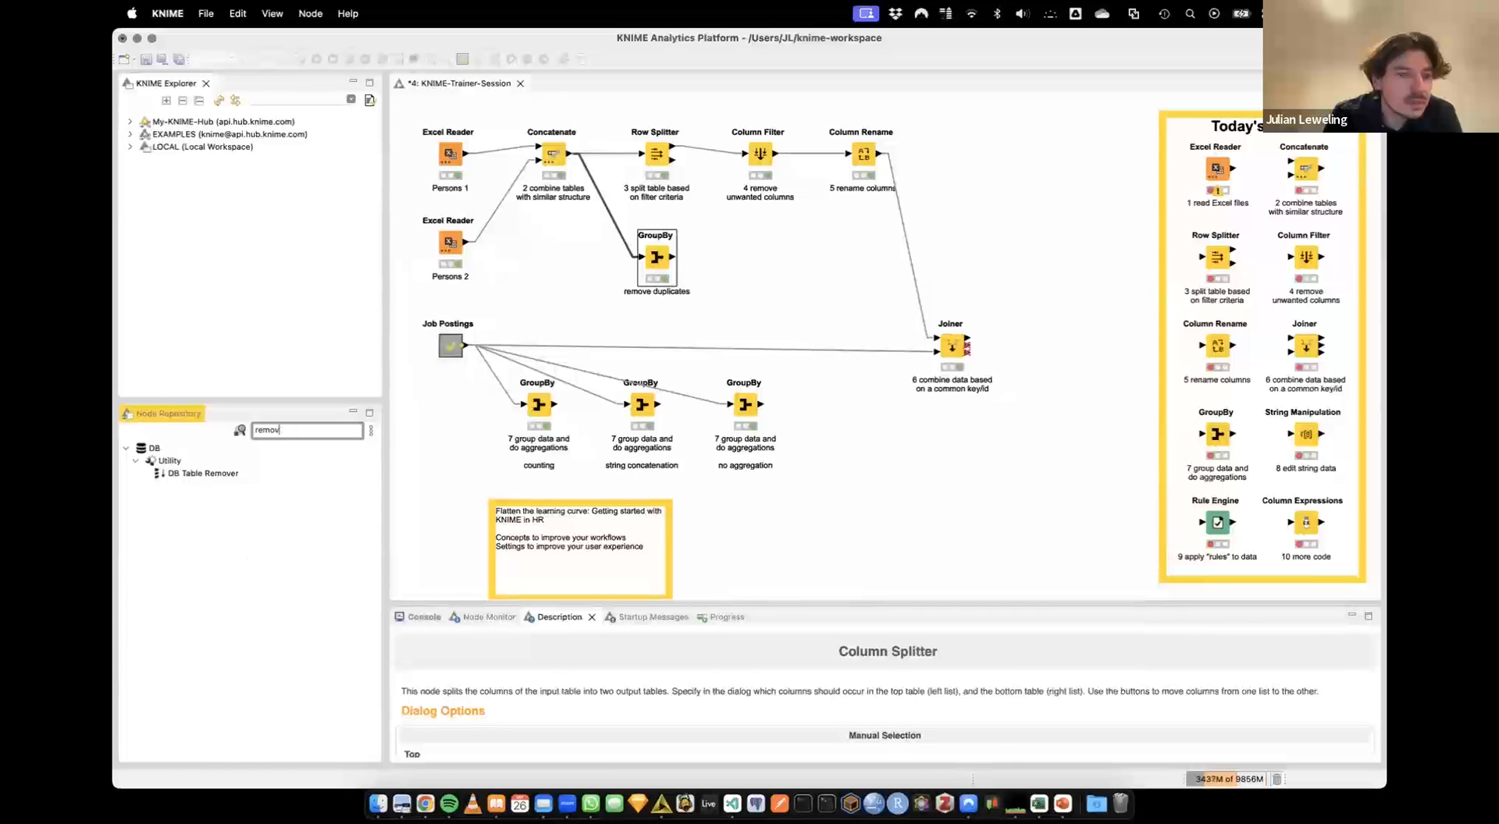
Search the nodes for "dupli", add a Duplicate Row Filter beside the "remove duplicates" node, and connect it to the Concatenate output
type("dupli")
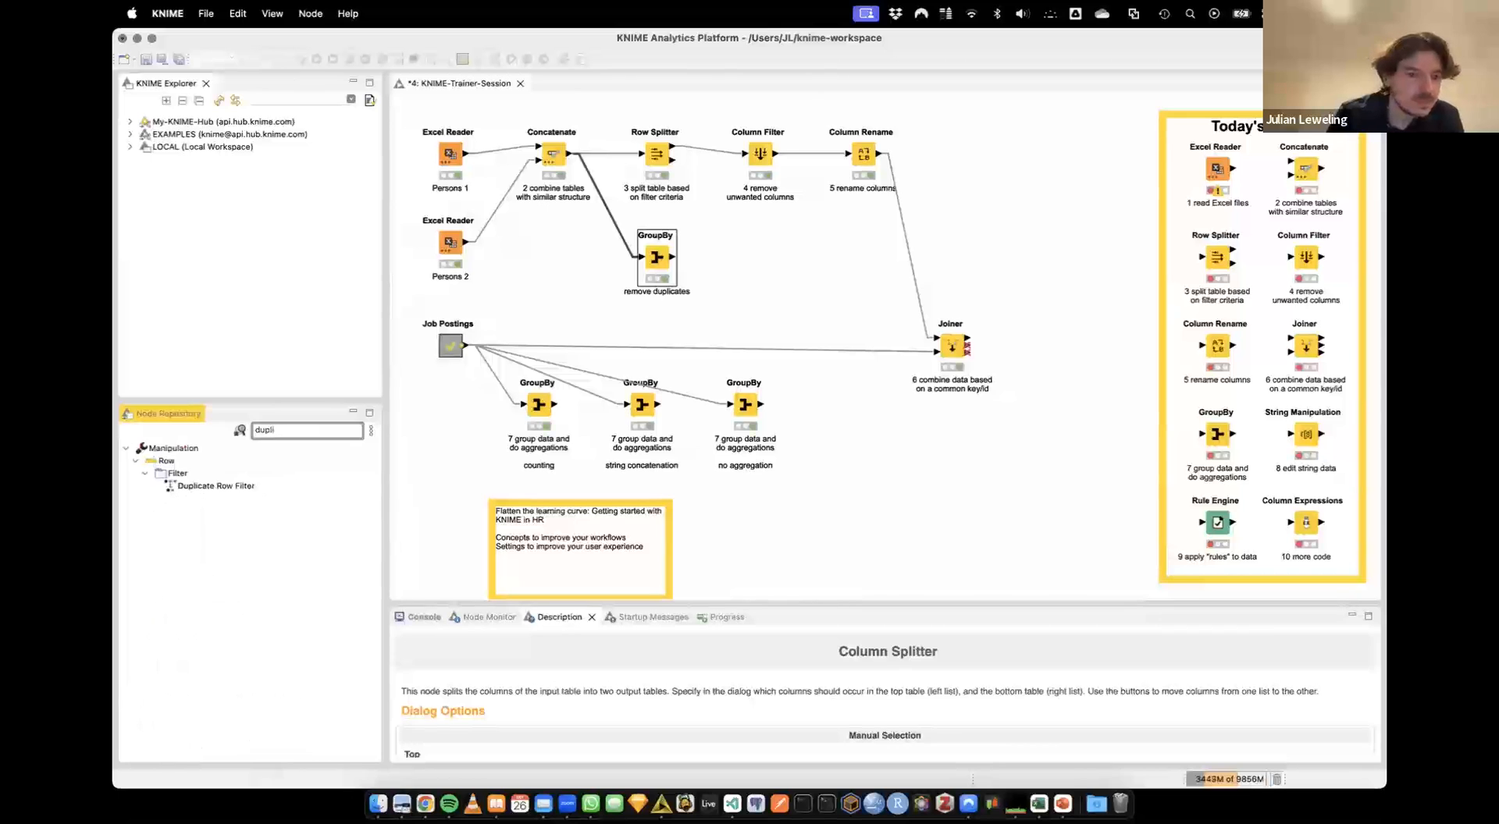
left_click_drag(218, 489, 766, 260)
left_click_drag(571, 153, 742, 261)
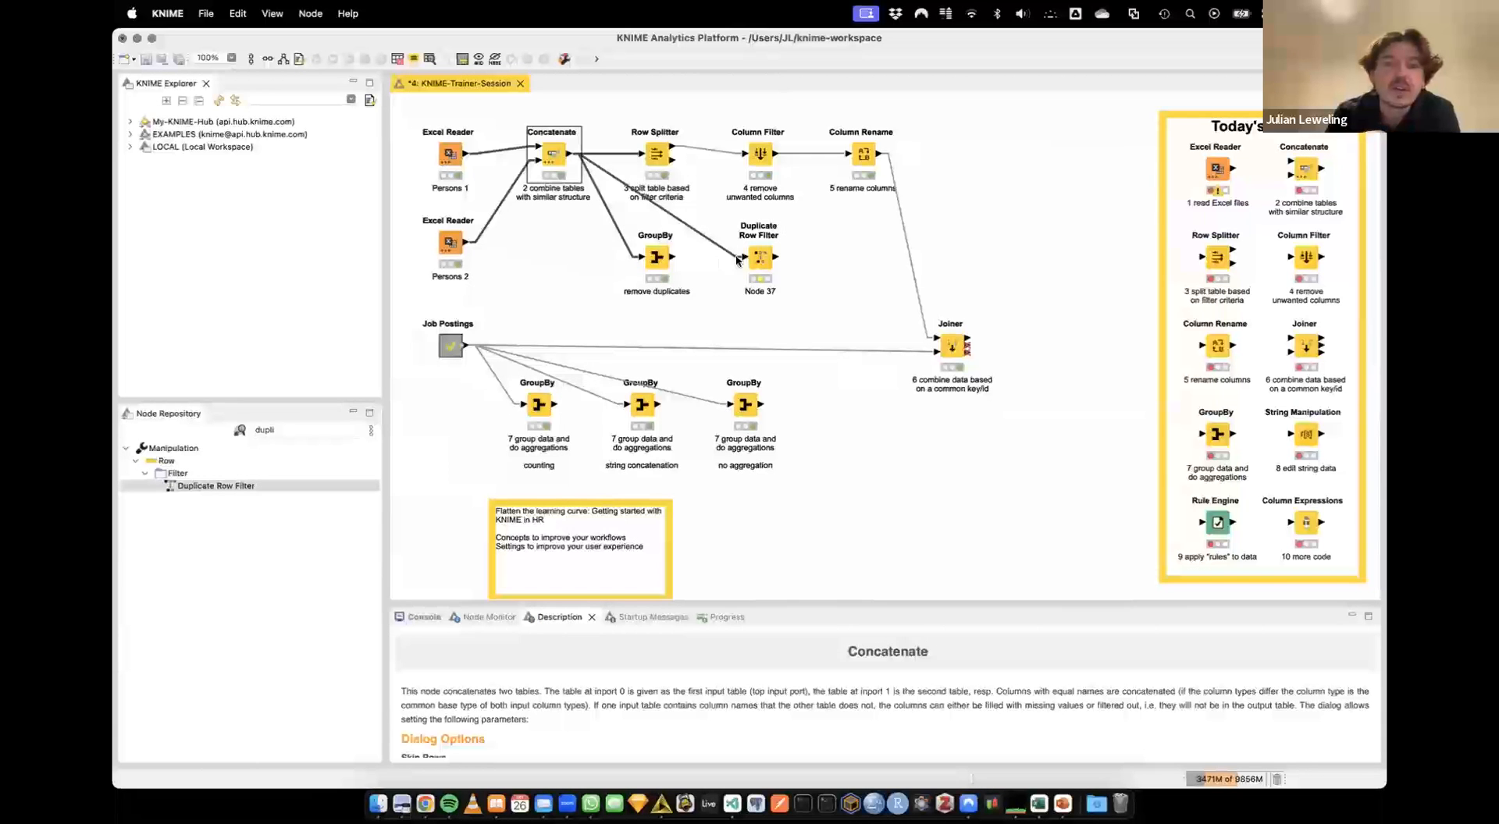
left_click(654, 257)
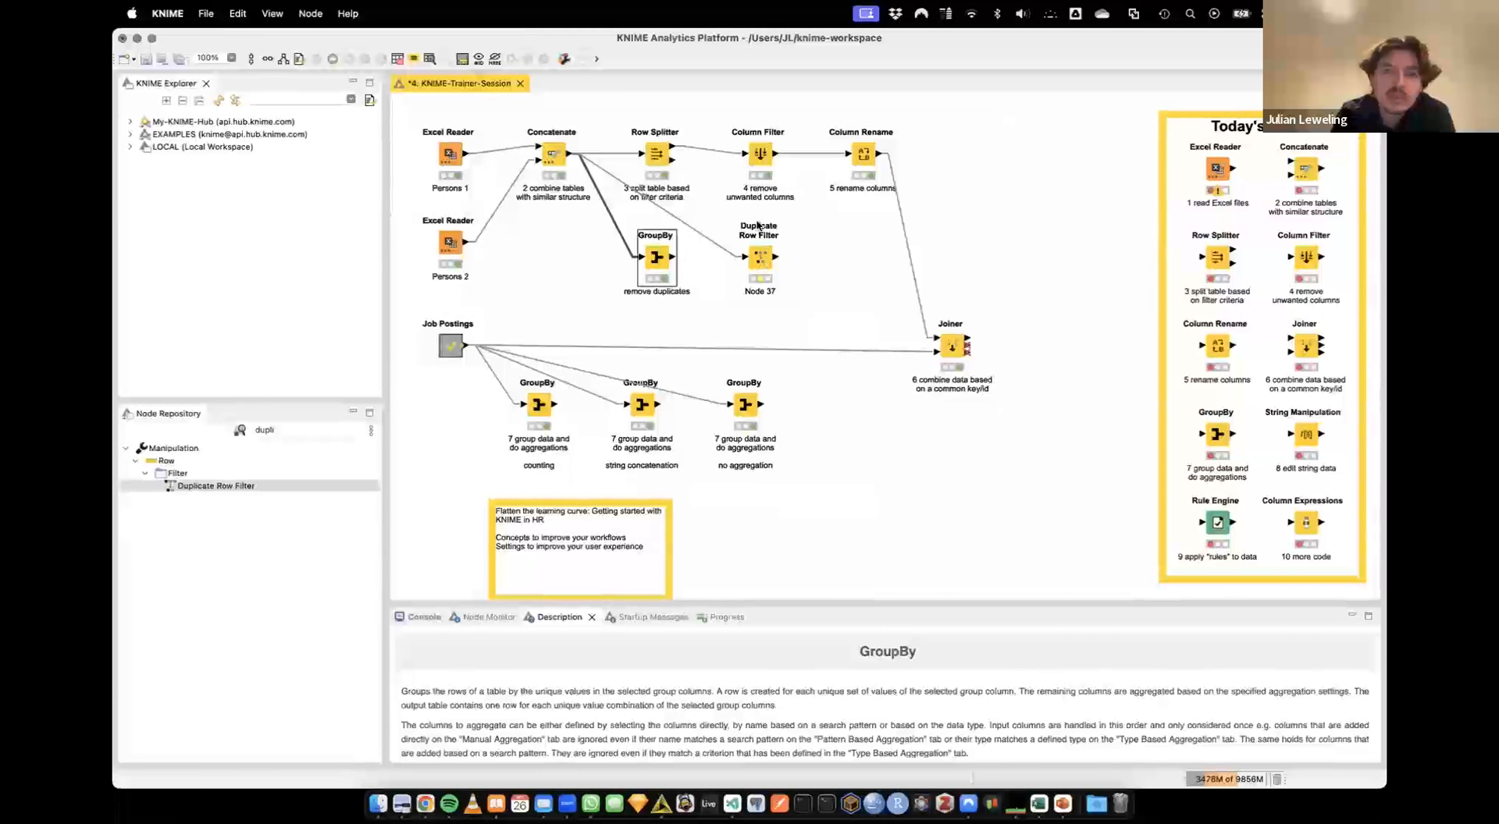
Exclude City, Position of Interest and Origin from the Duplicate Row Filter's duplicate detection and confirm the settings
double_click(759, 256)
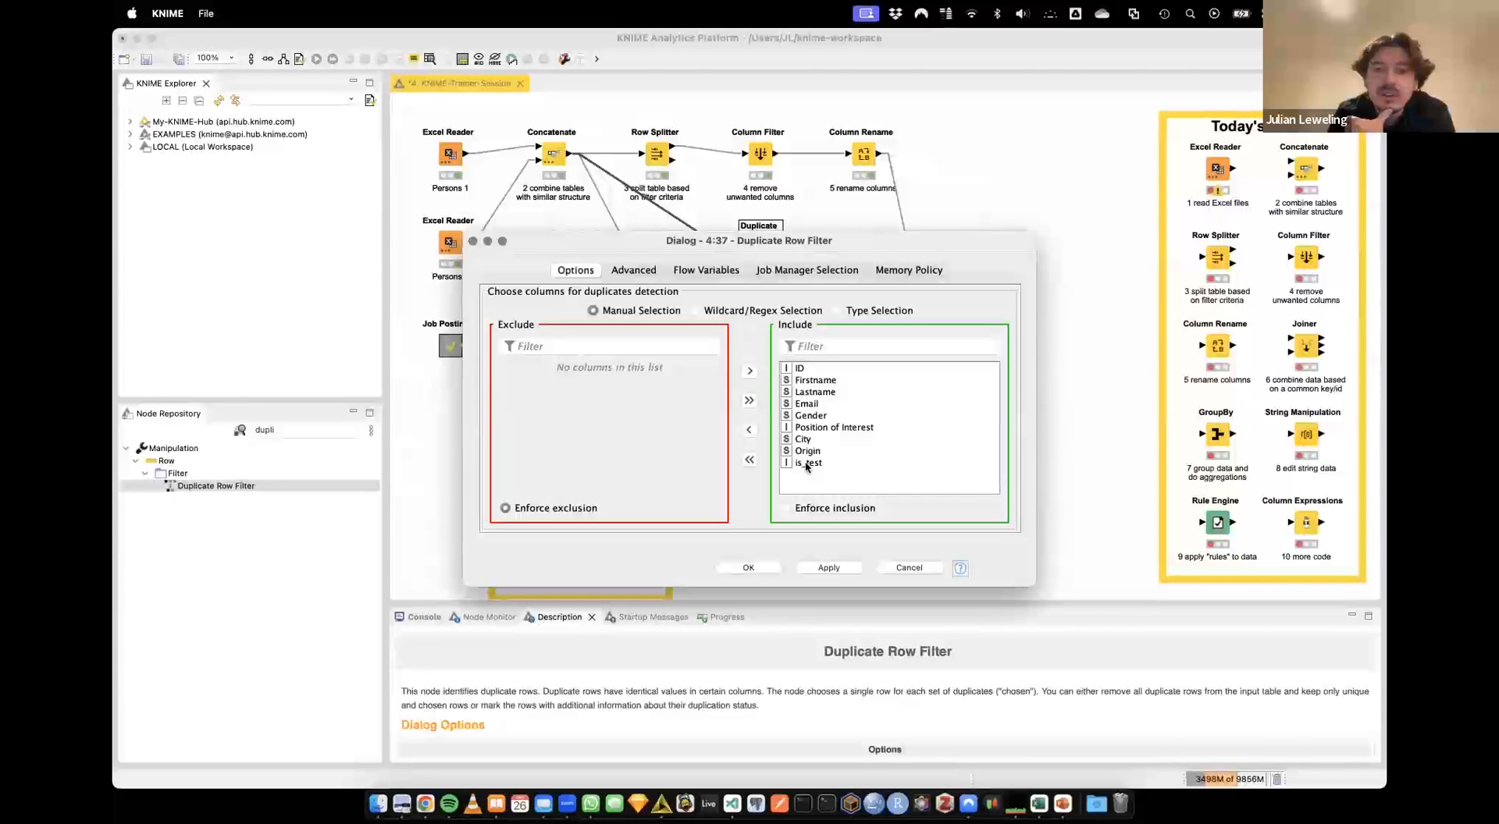
left_click(802, 439)
double_click(801, 439)
double_click(812, 428)
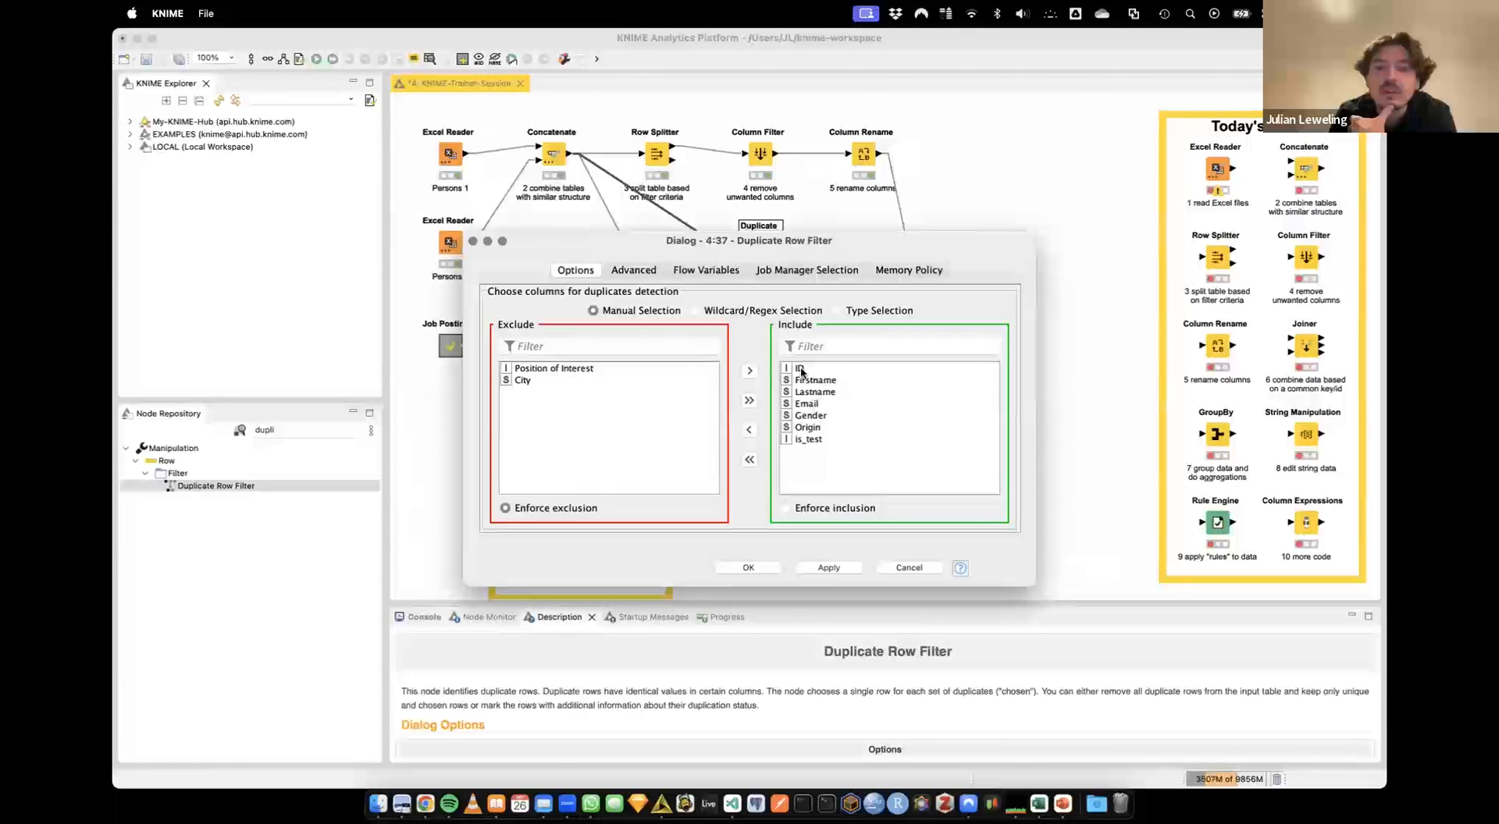
double_click(811, 429)
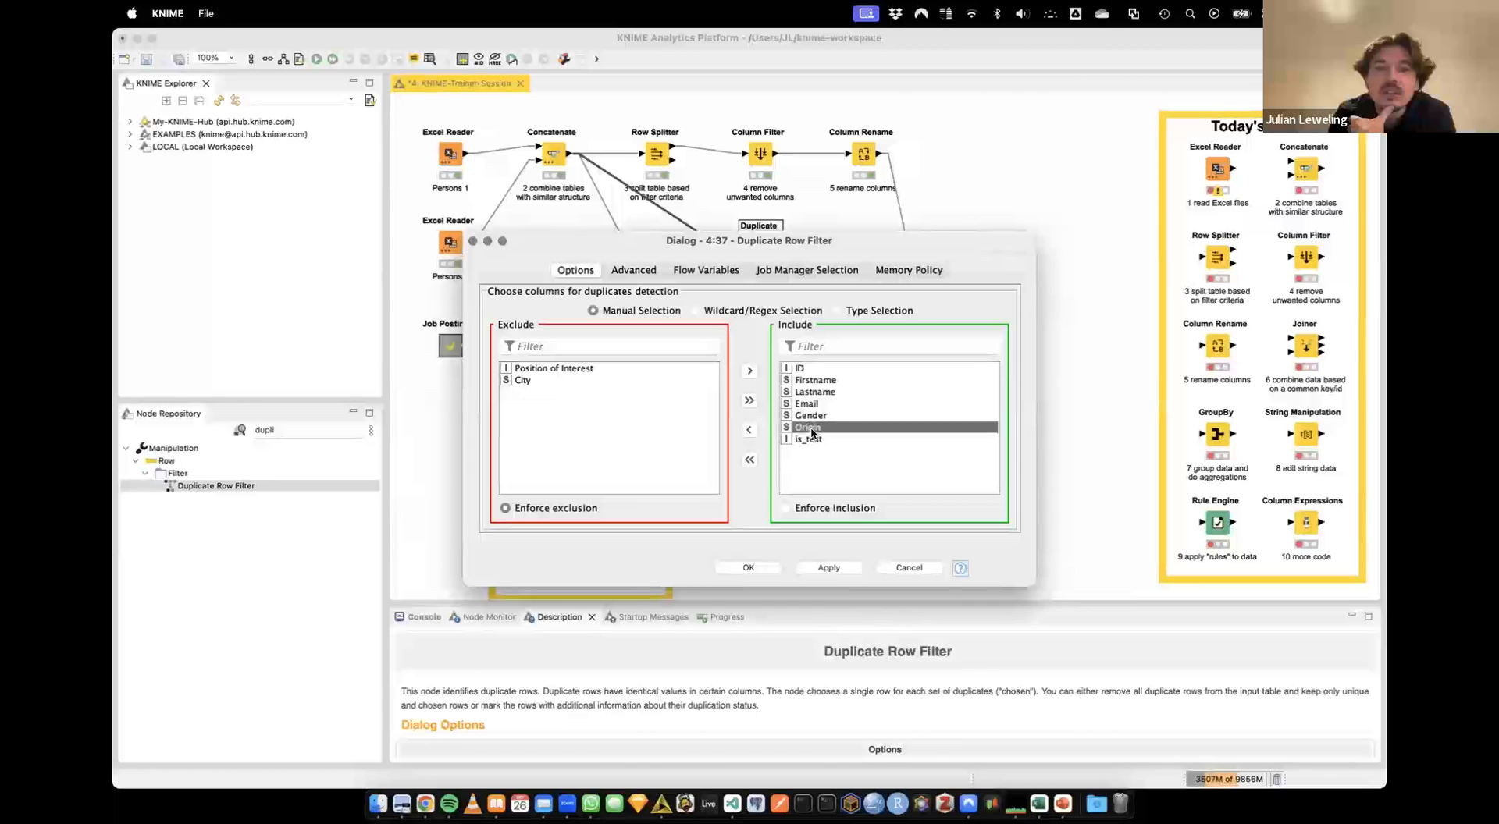
left_click(753, 567)
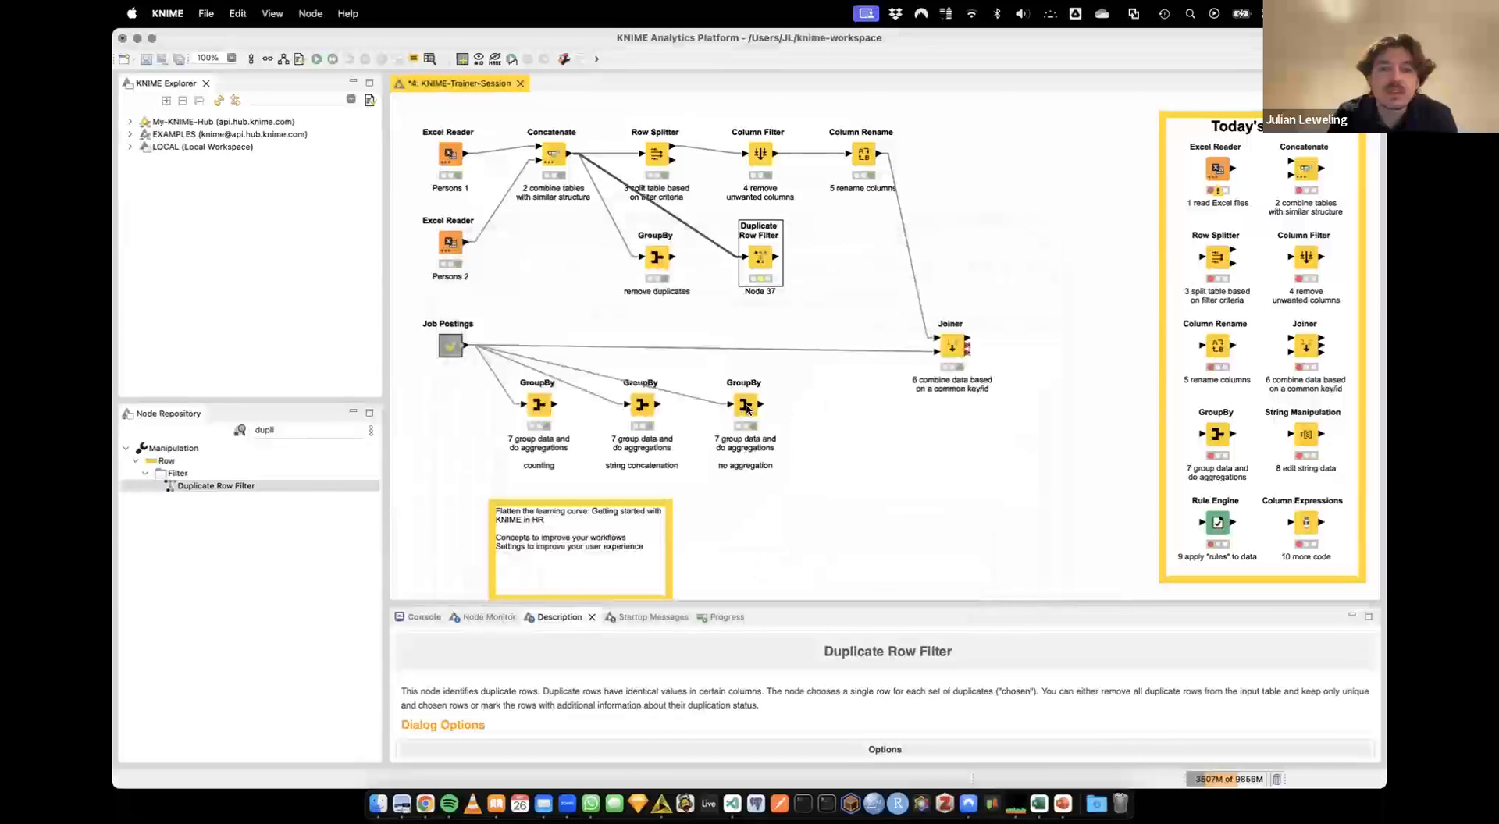
Open the Duplicate Row Filter's filtered output table, review the remaining person rows, and close the table
right_click(767, 267)
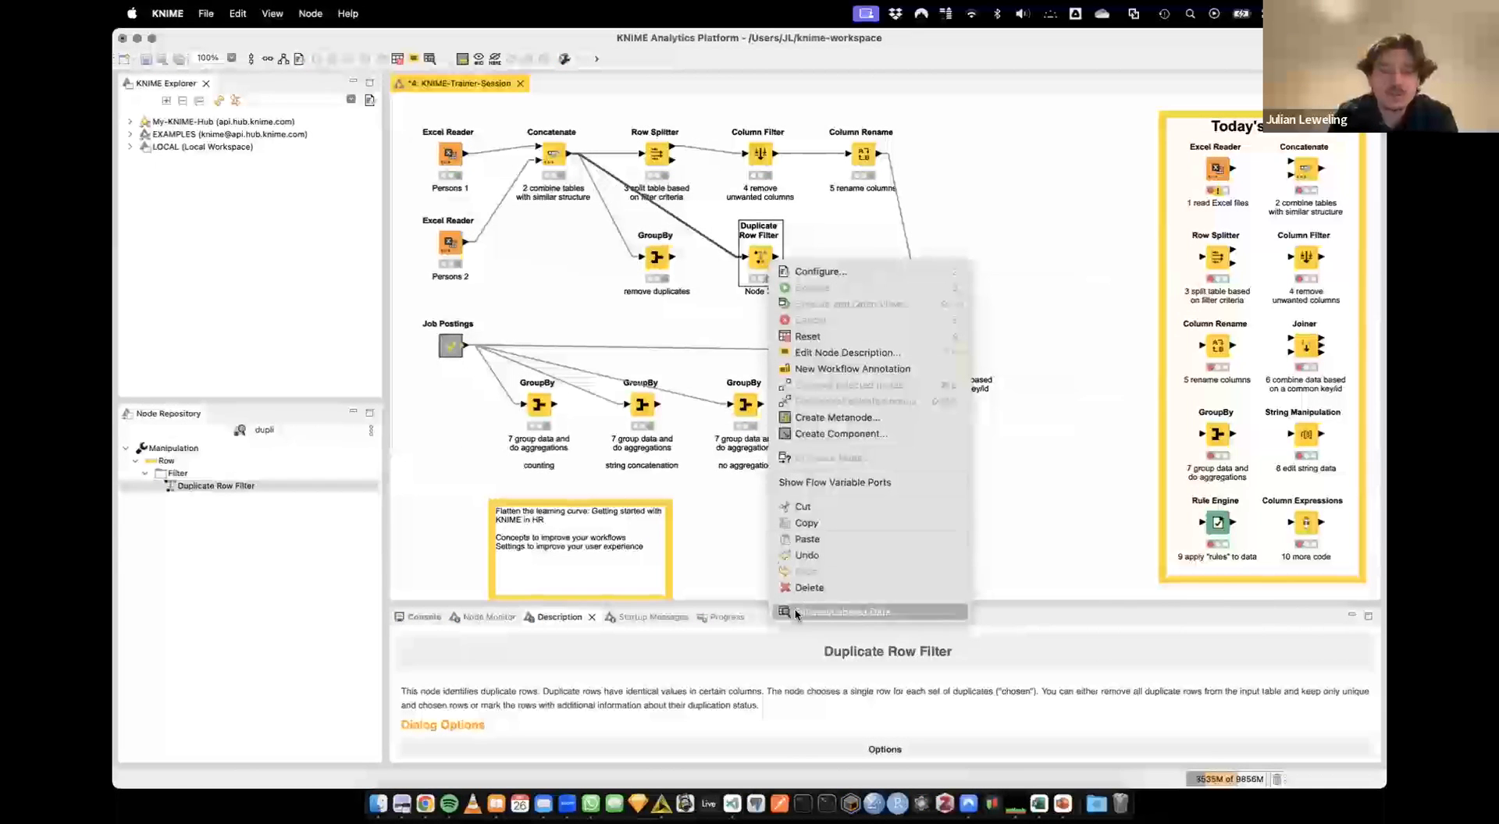
left_click(827, 613)
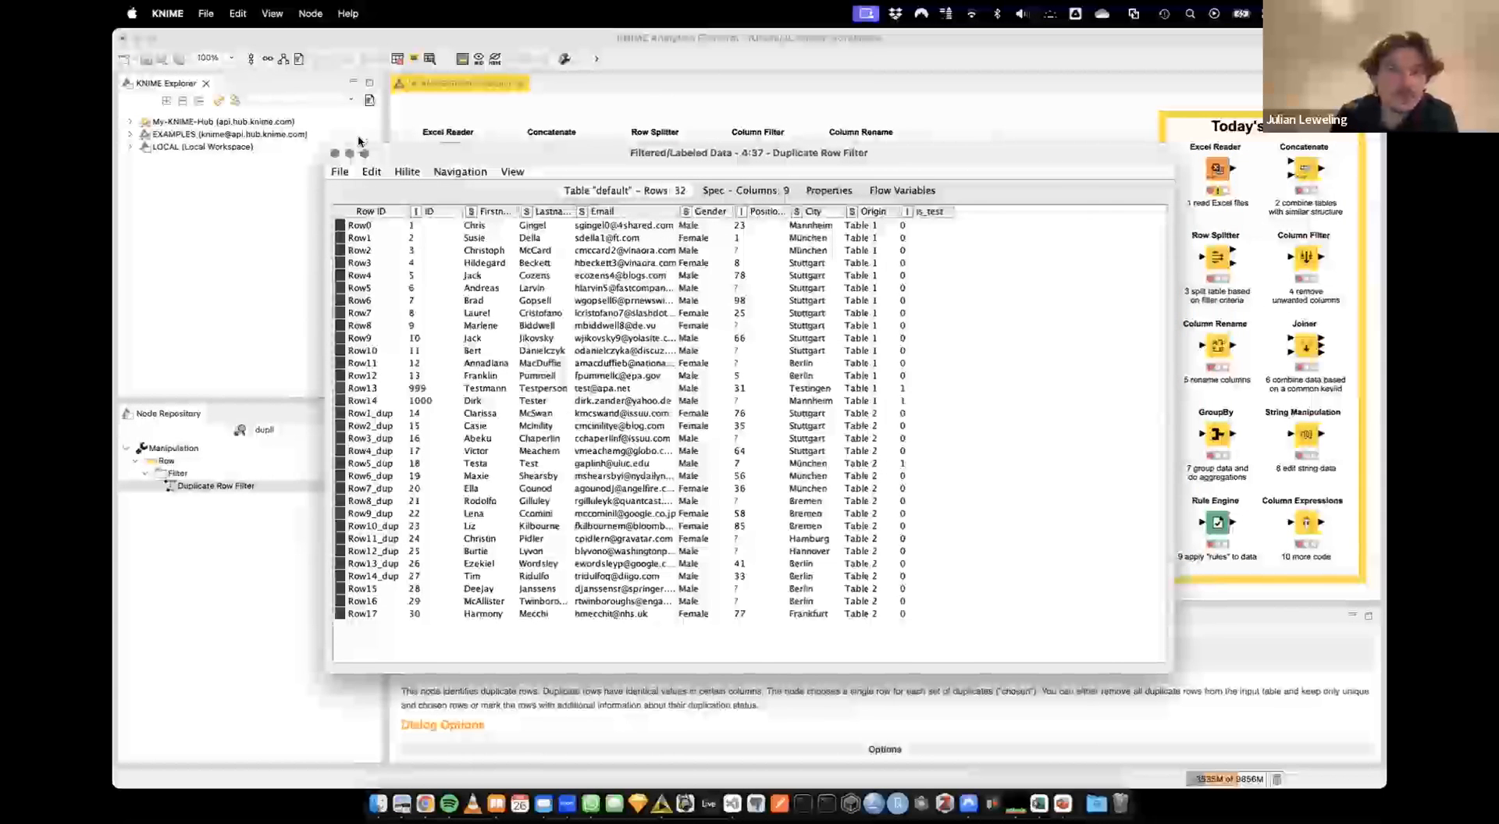
left_click(334, 154)
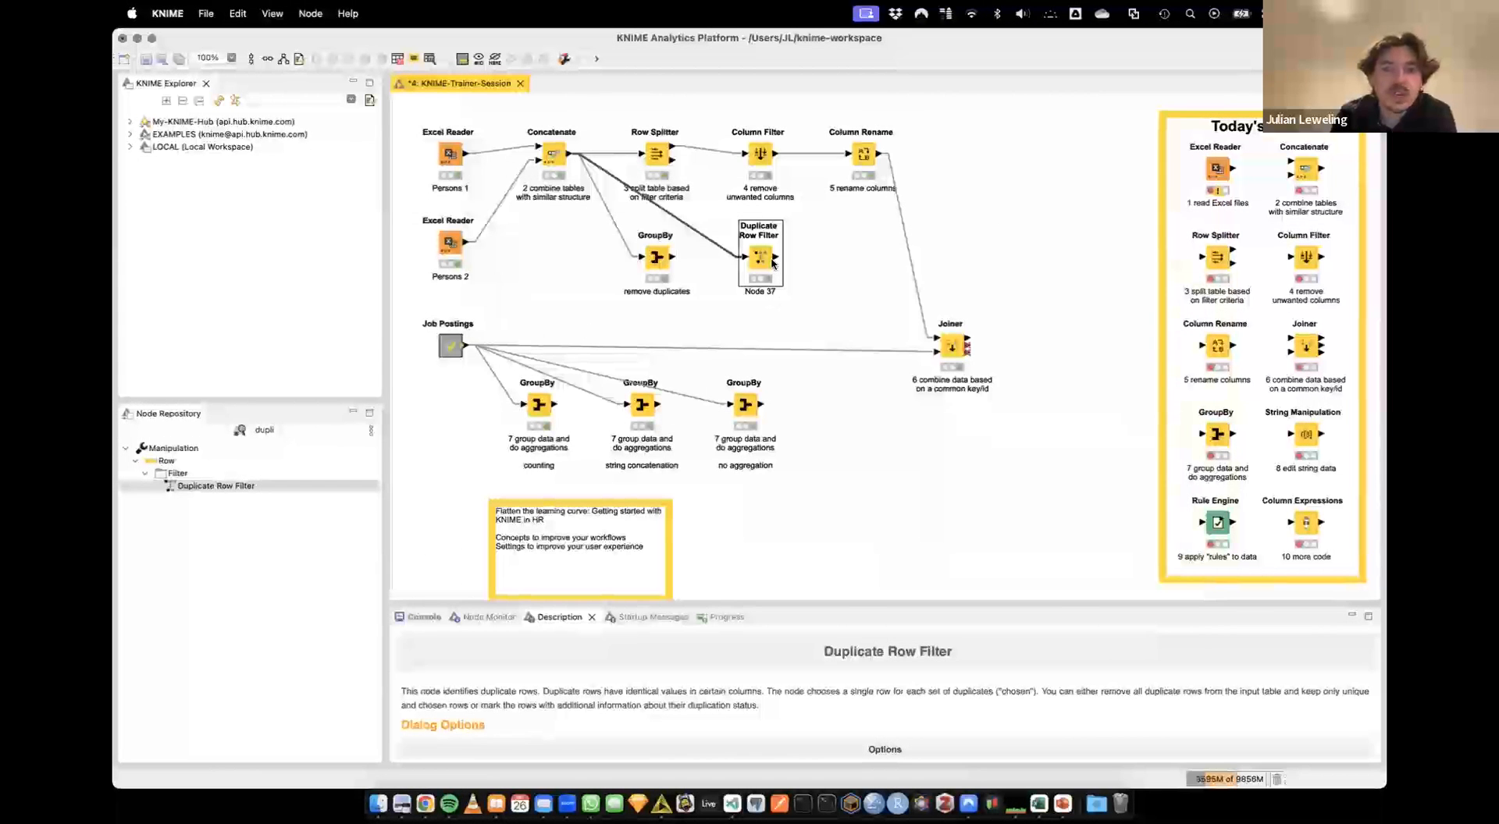
left_click(654, 257)
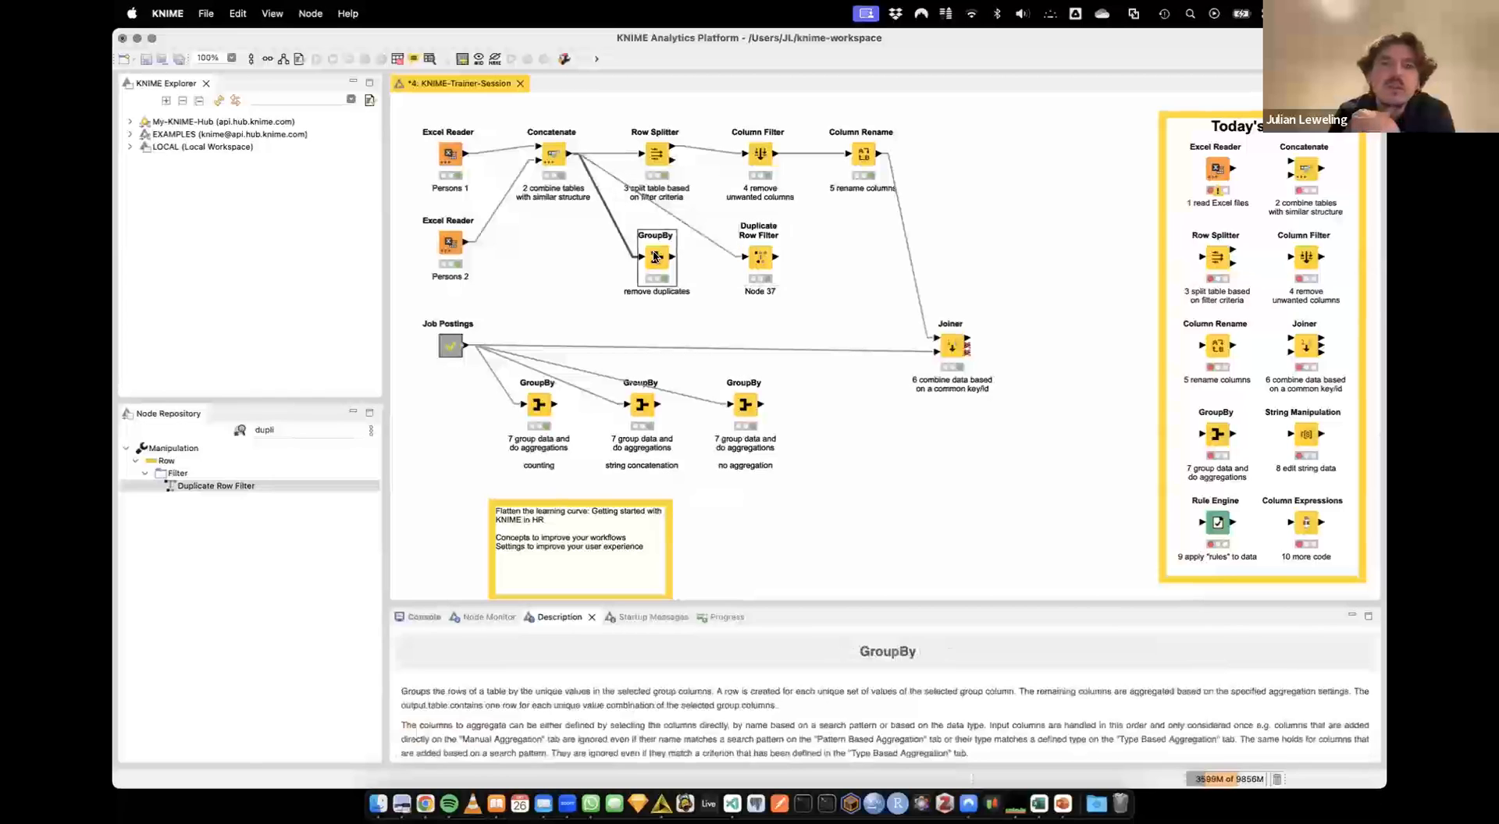
left_click(766, 260)
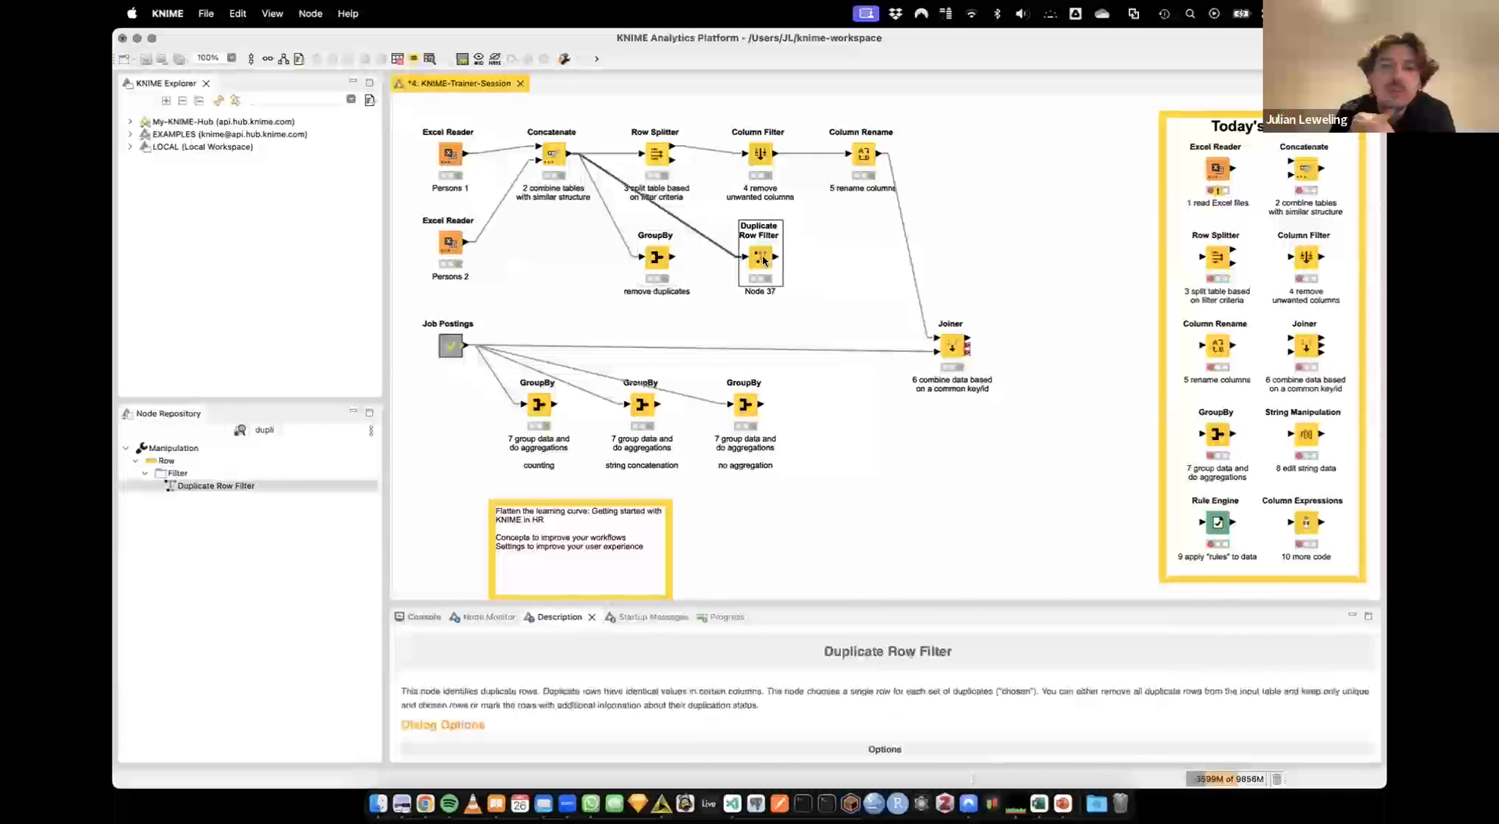
left_click(664, 261)
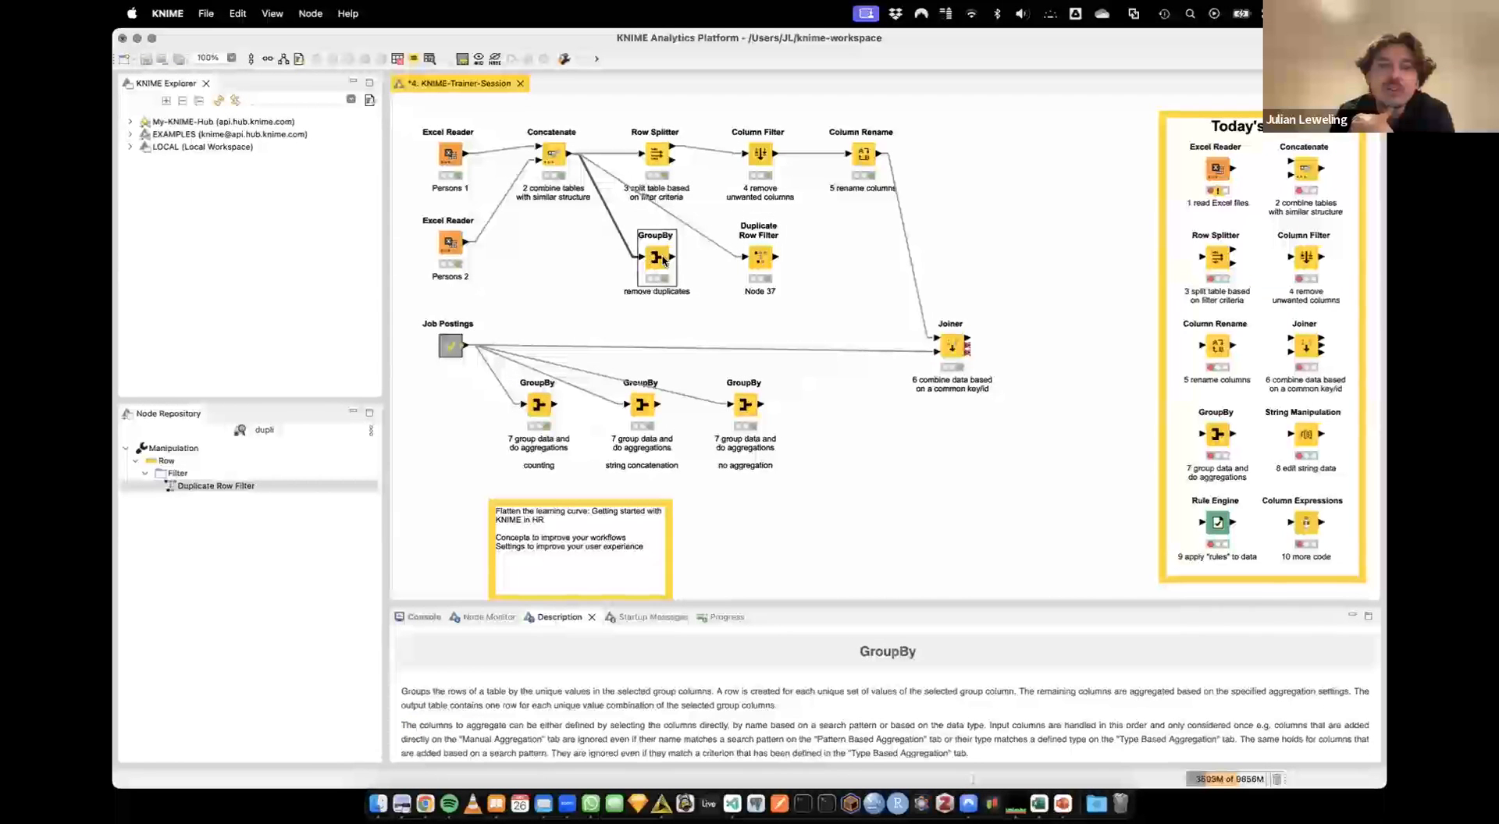
left_click(764, 266)
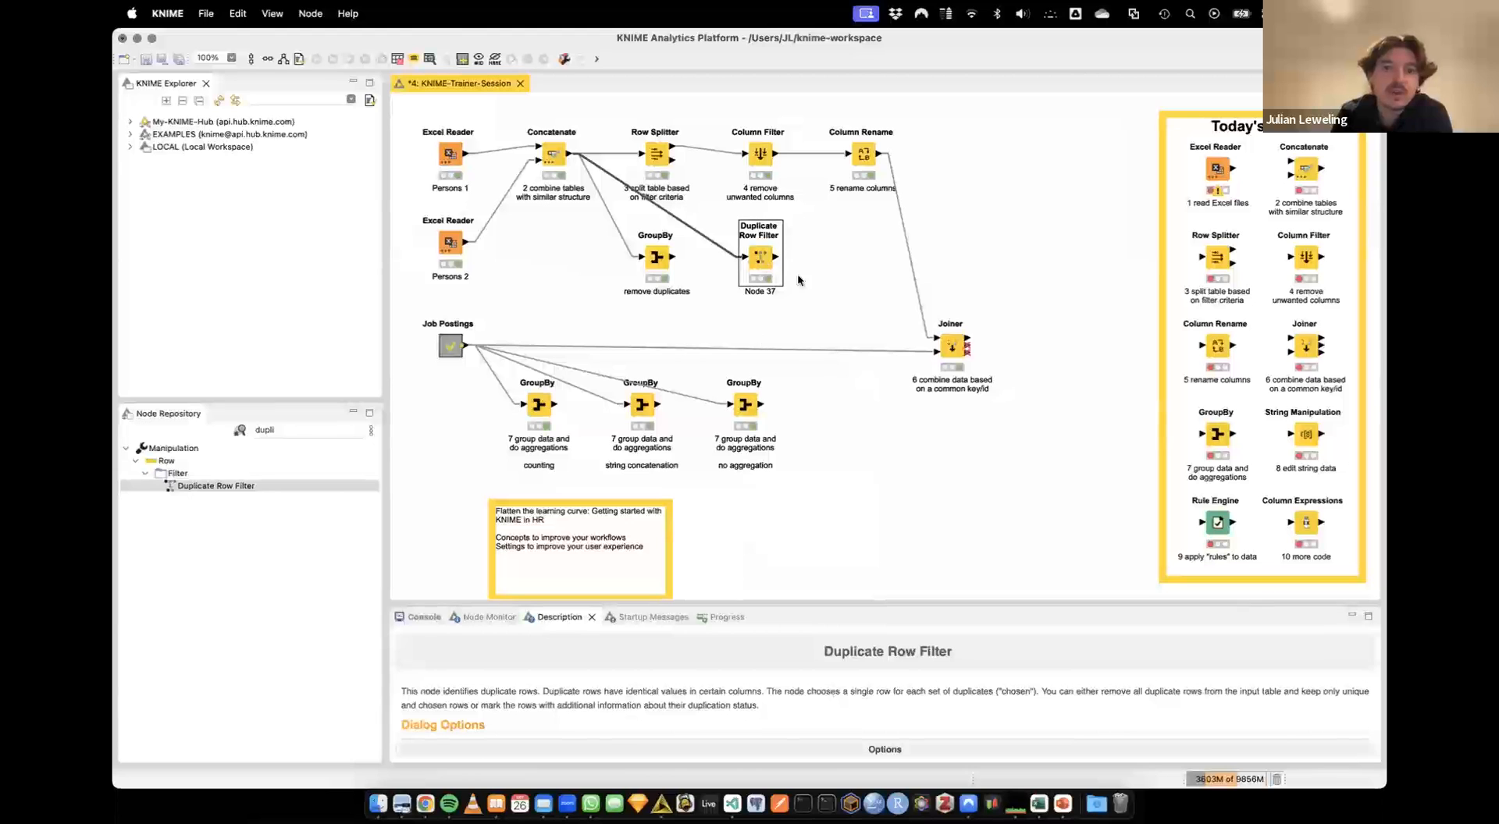
left_click(842, 275)
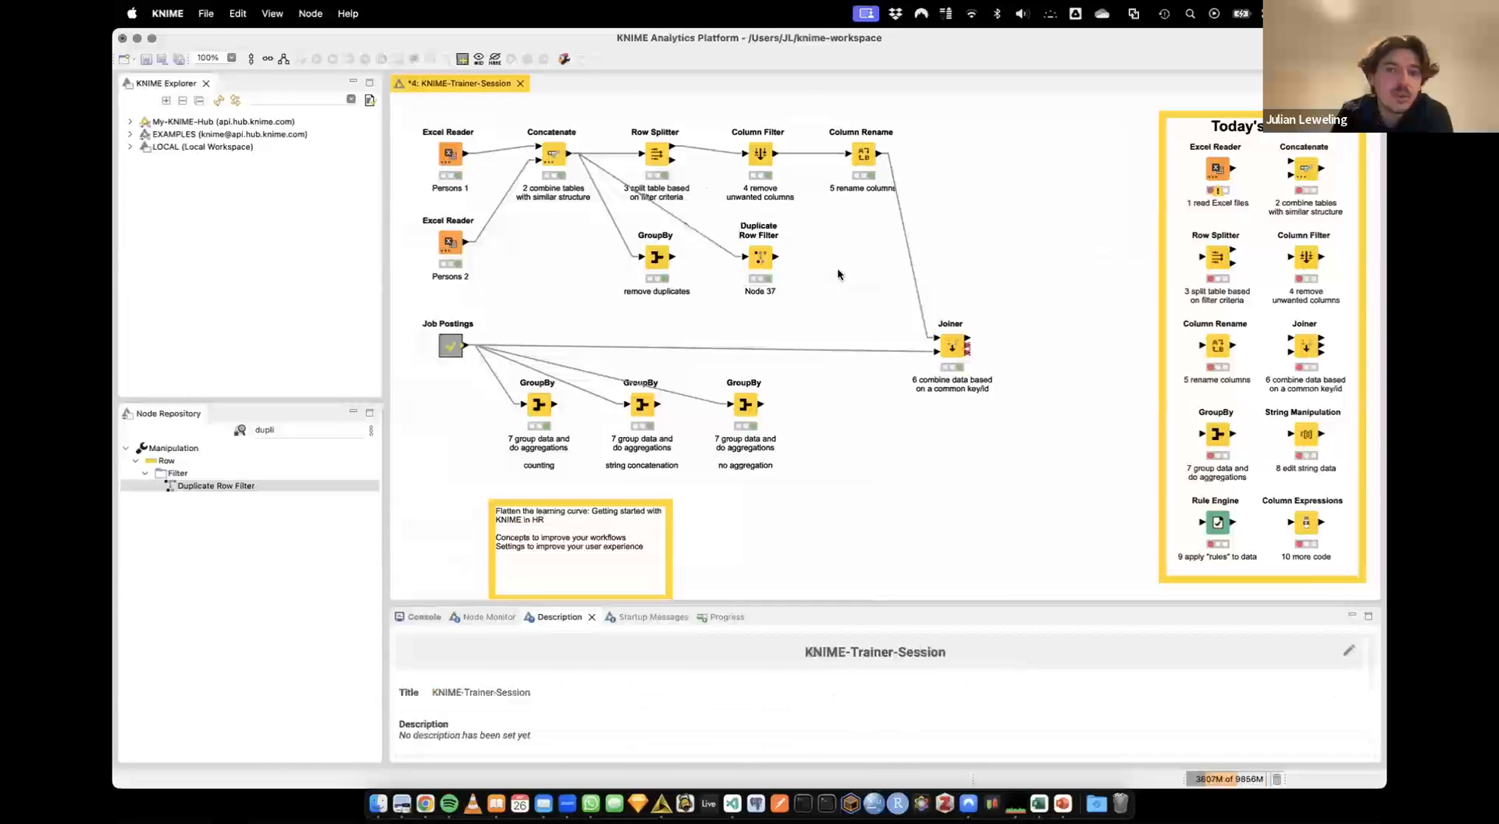
Delete the Duplicate Row Filter node beside the "remove duplicates" GroupBy
left_click(761, 265)
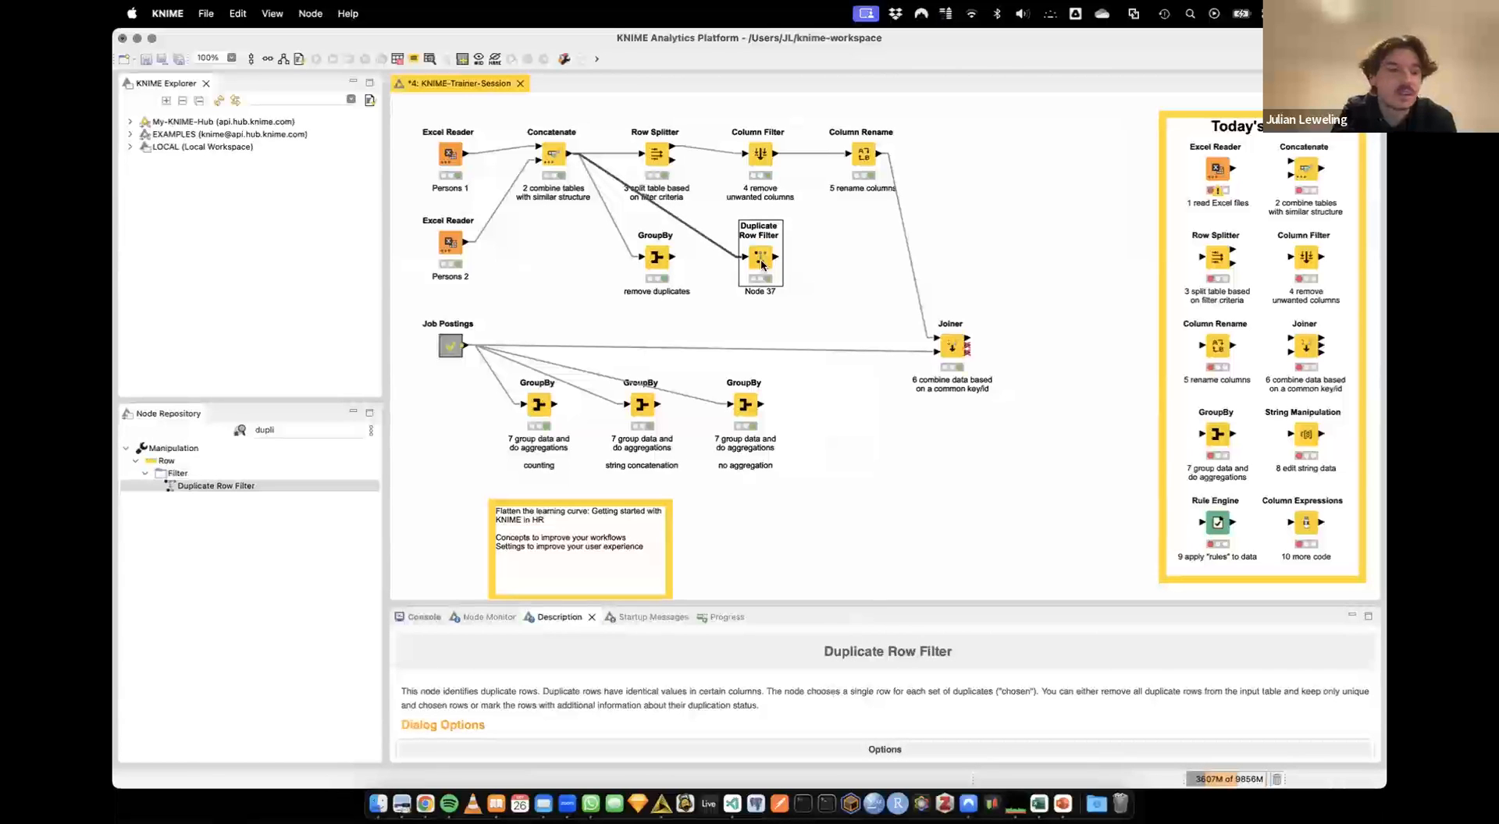
key("Delete")
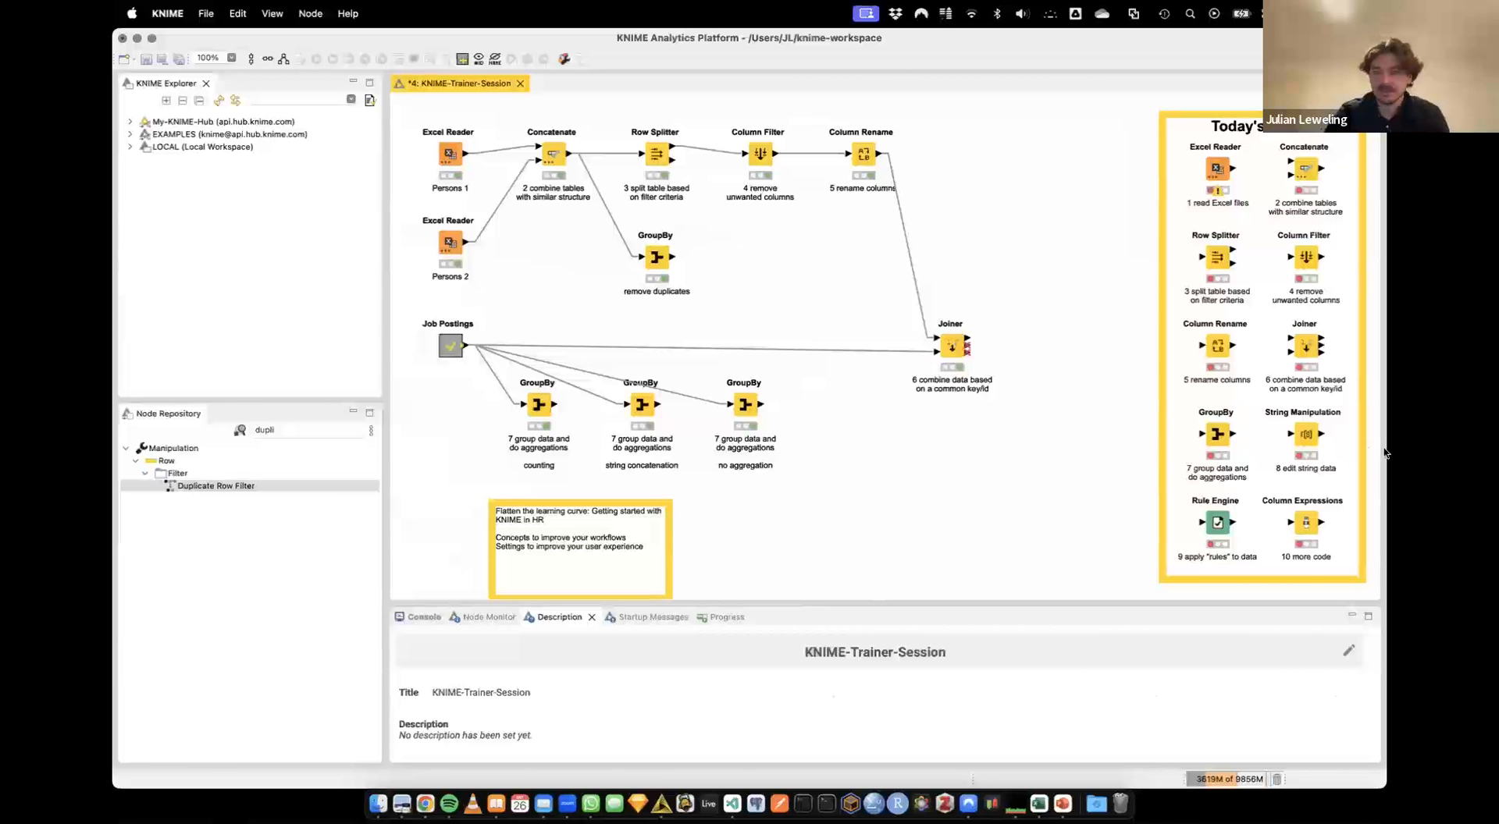
left_click(739, 402)
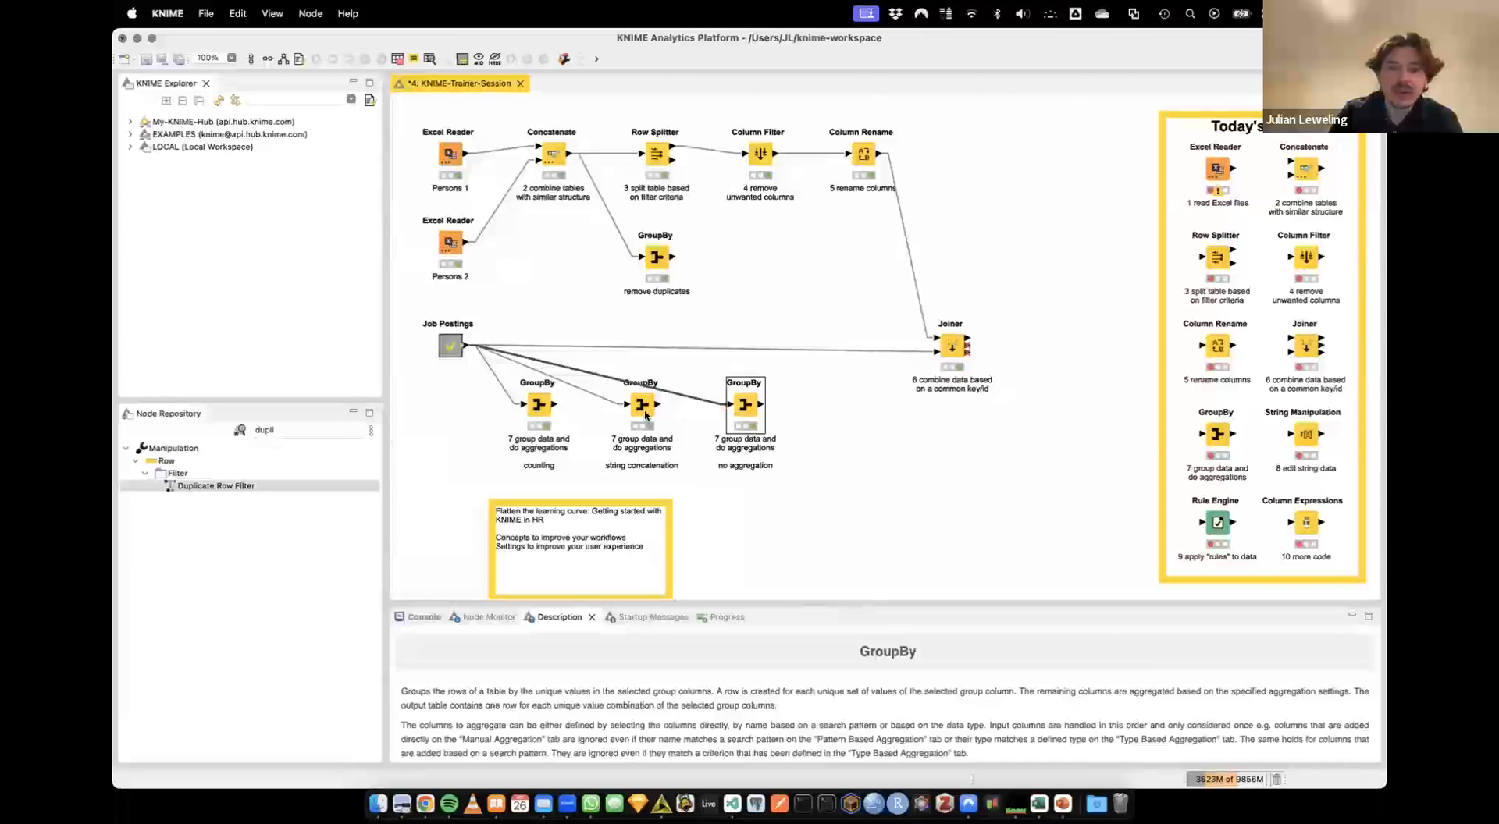
left_click(538, 407)
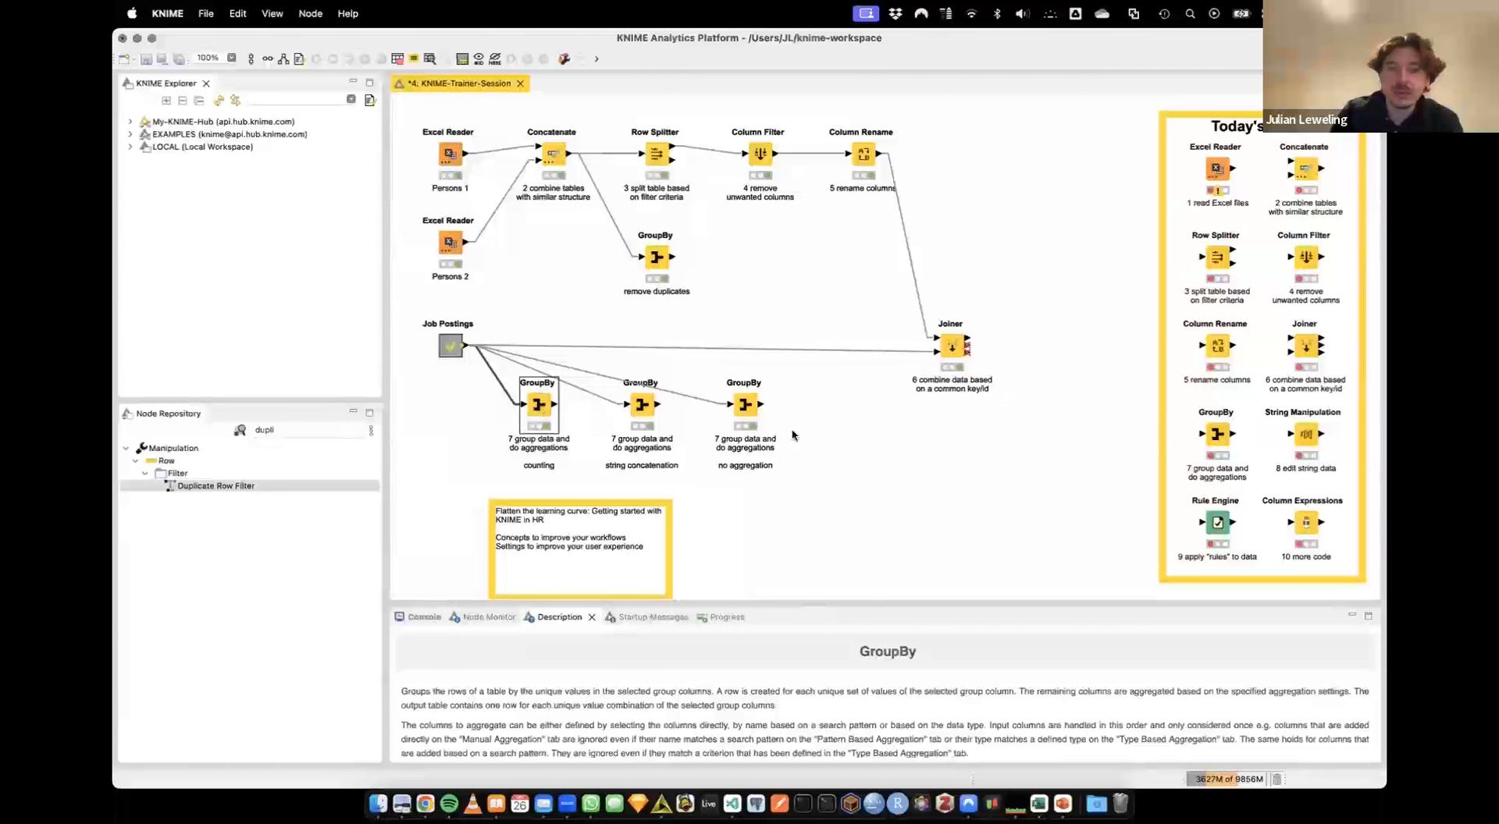
Copy the "8 edit string data" String Manipulation node, place it after Column Rename, and connect it to the Column Rename output
left_click(1309, 435)
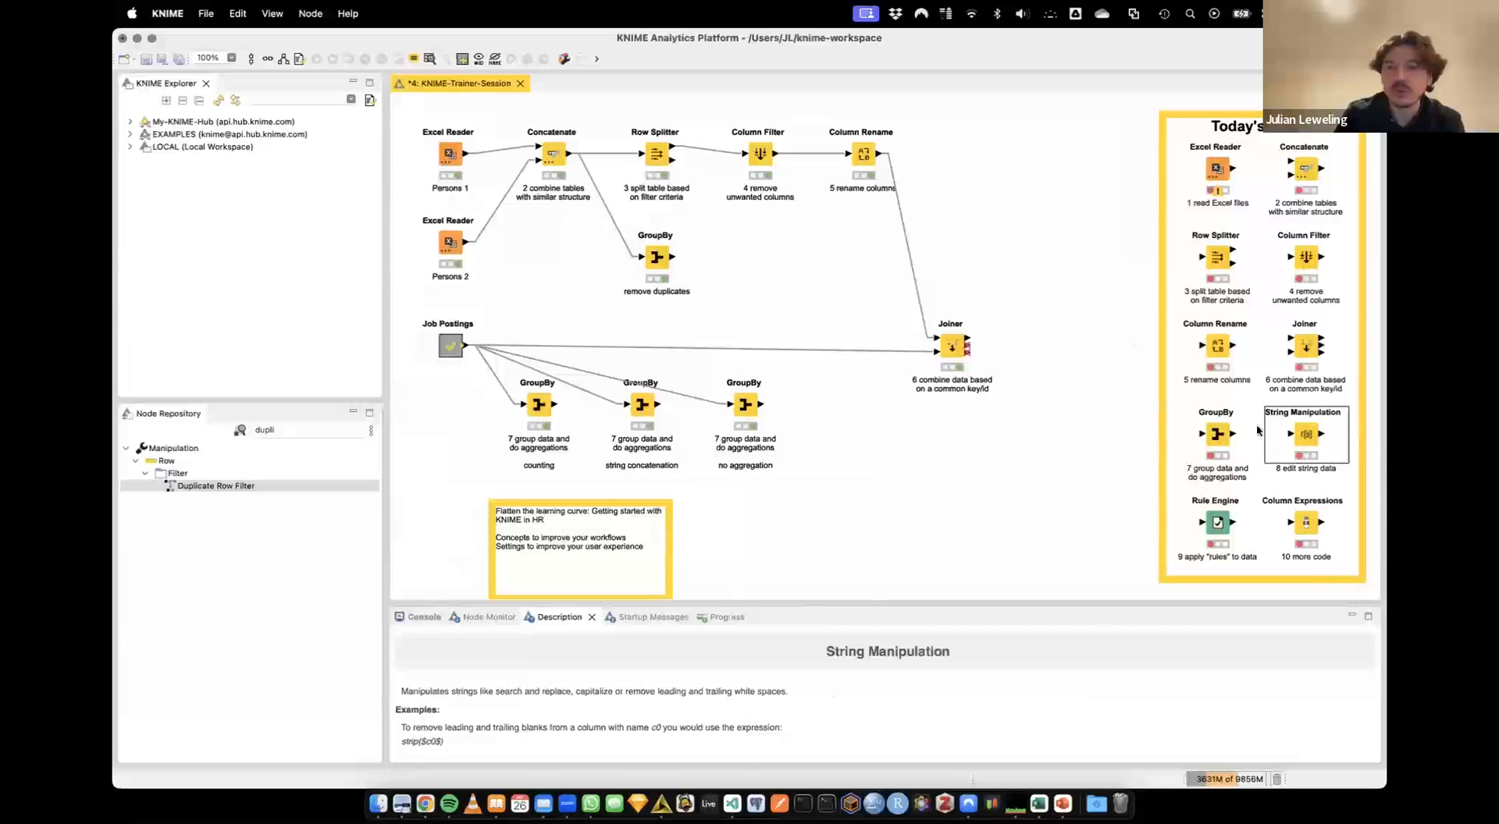
right_click(993, 246)
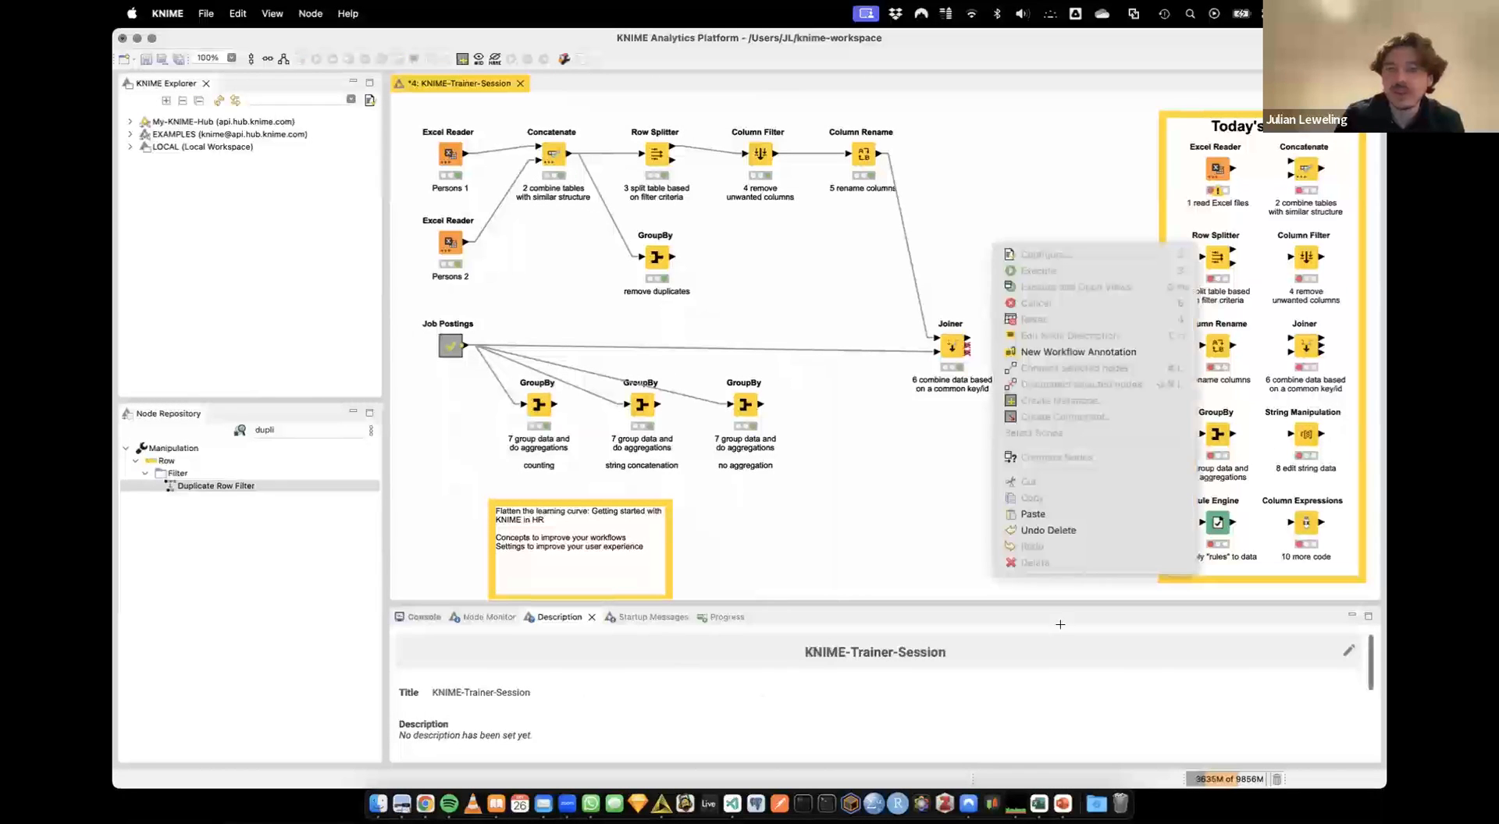
left_click(1046, 512)
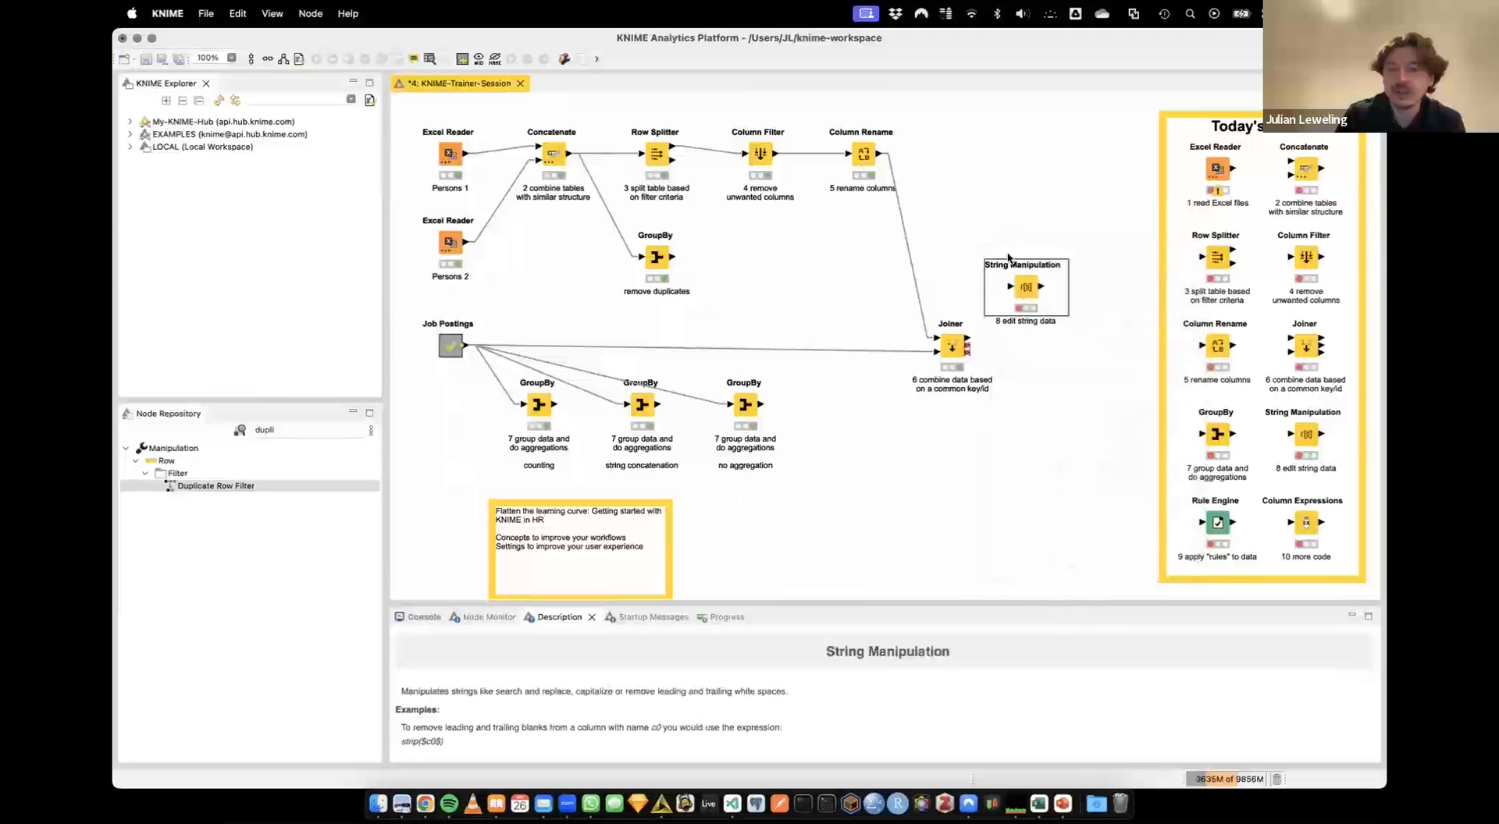
left_click(864, 154)
left_click_drag(1030, 272, 1044, 340)
left_click_drag(1023, 115, 982, 154)
left_click_drag(880, 154, 975, 159)
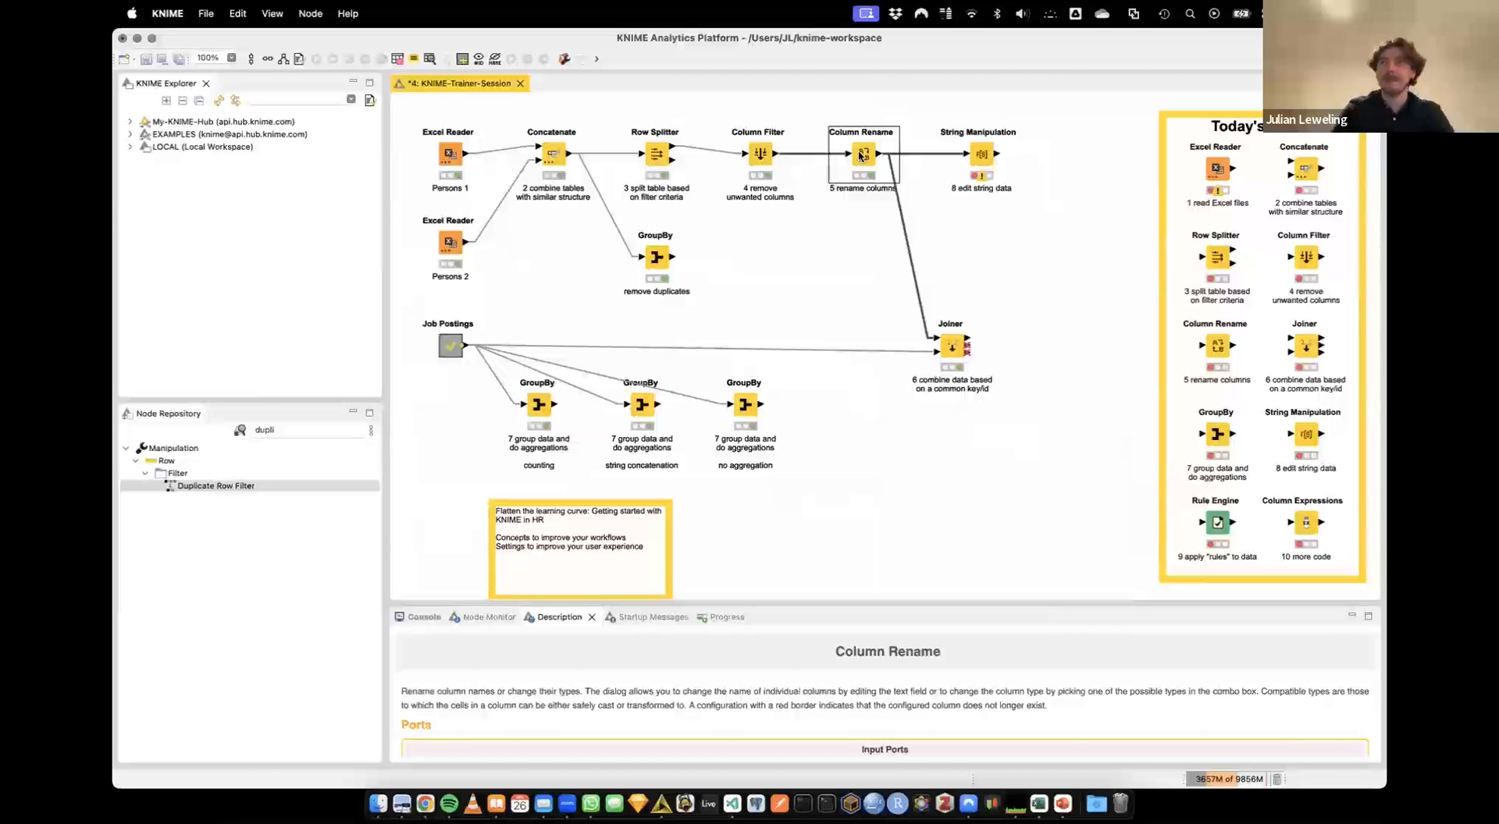
Set the String Manipulation expression to join($Firstname$, " ", $Lastname$) and name the appended column Fullname
left_click(981, 157)
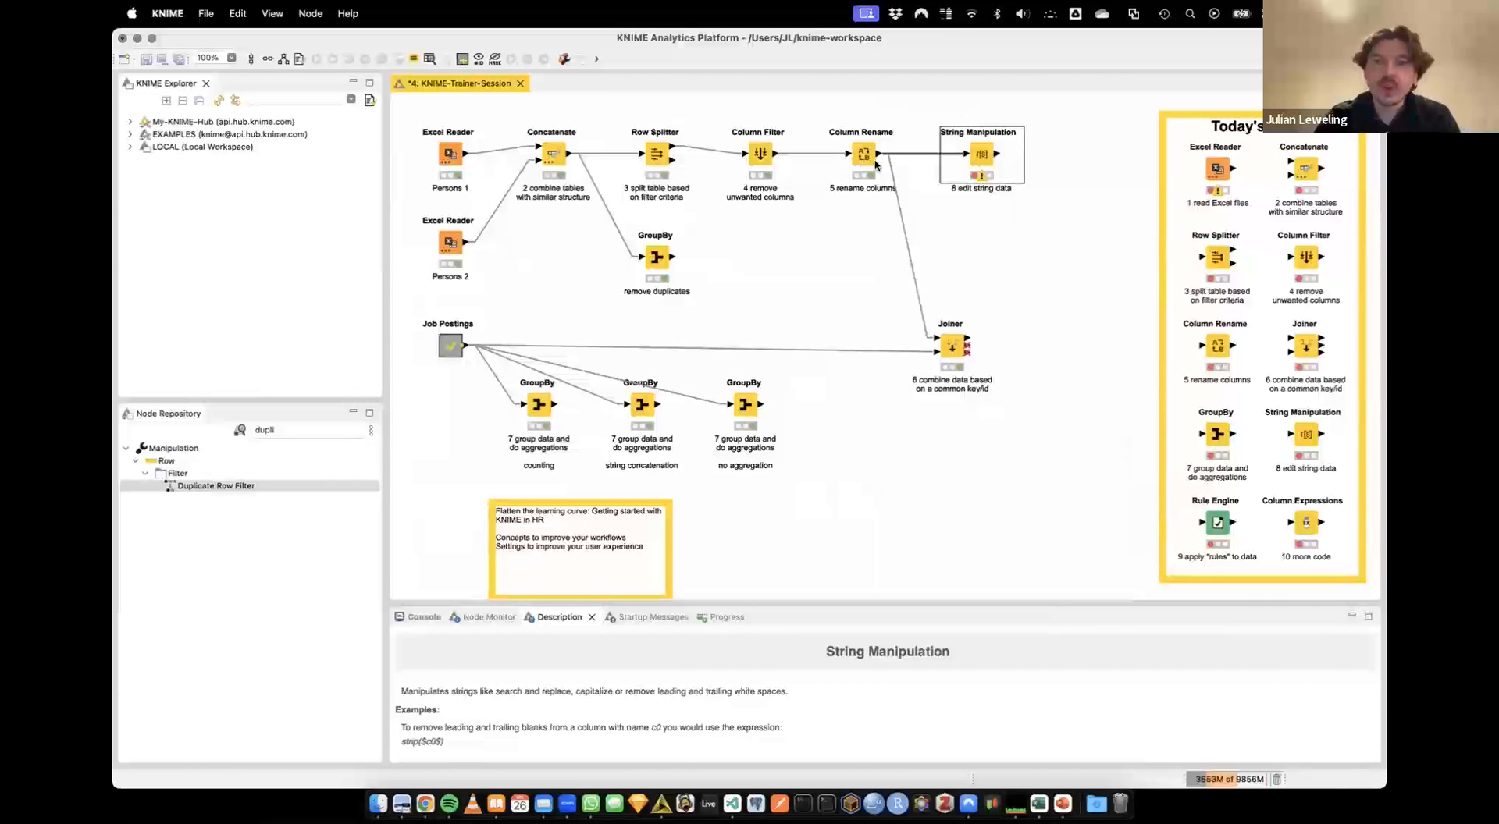
double_click(981, 154)
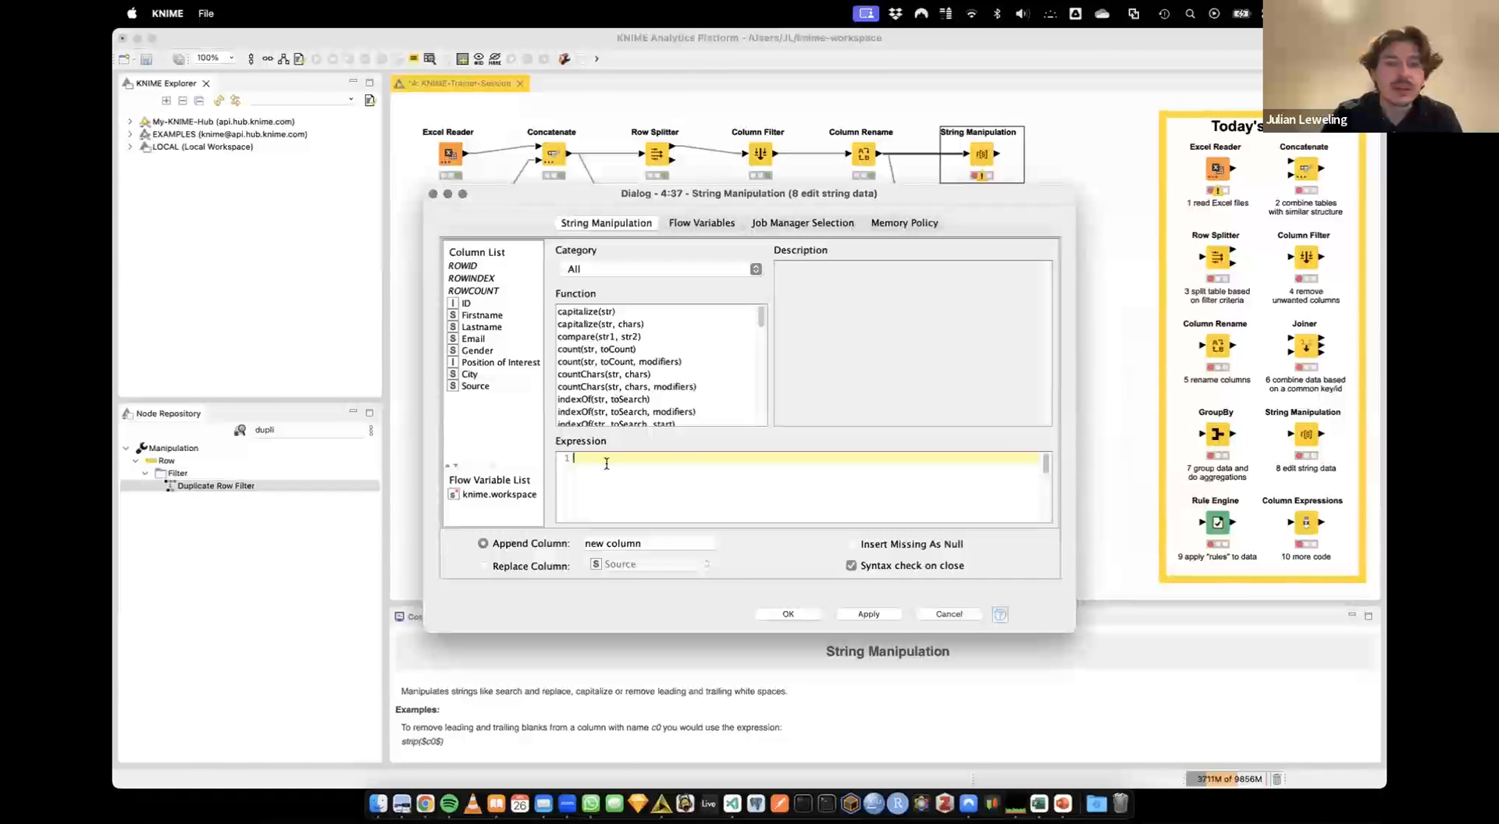
type("join()")
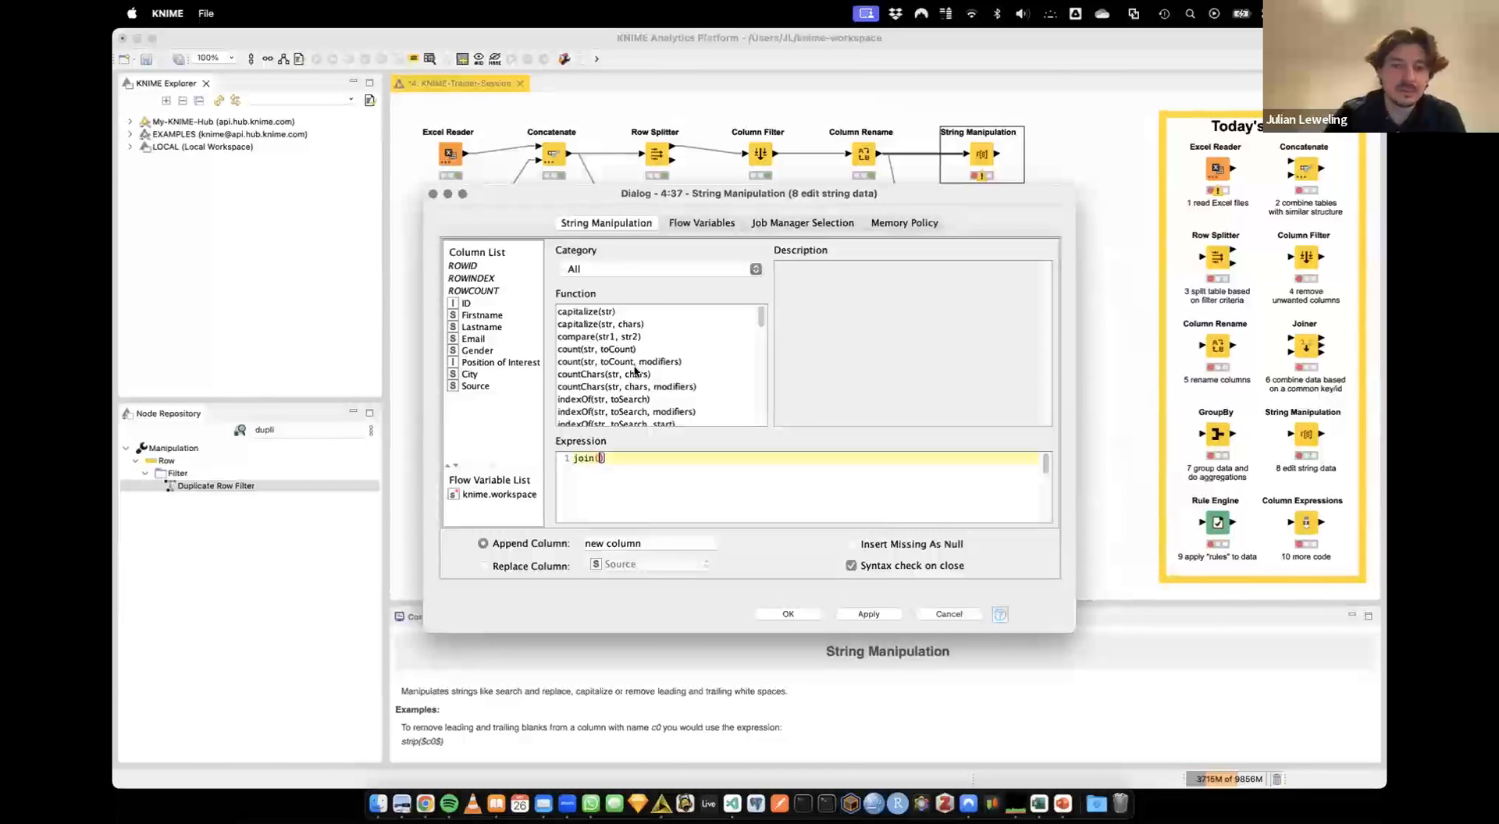
double_click(477, 316)
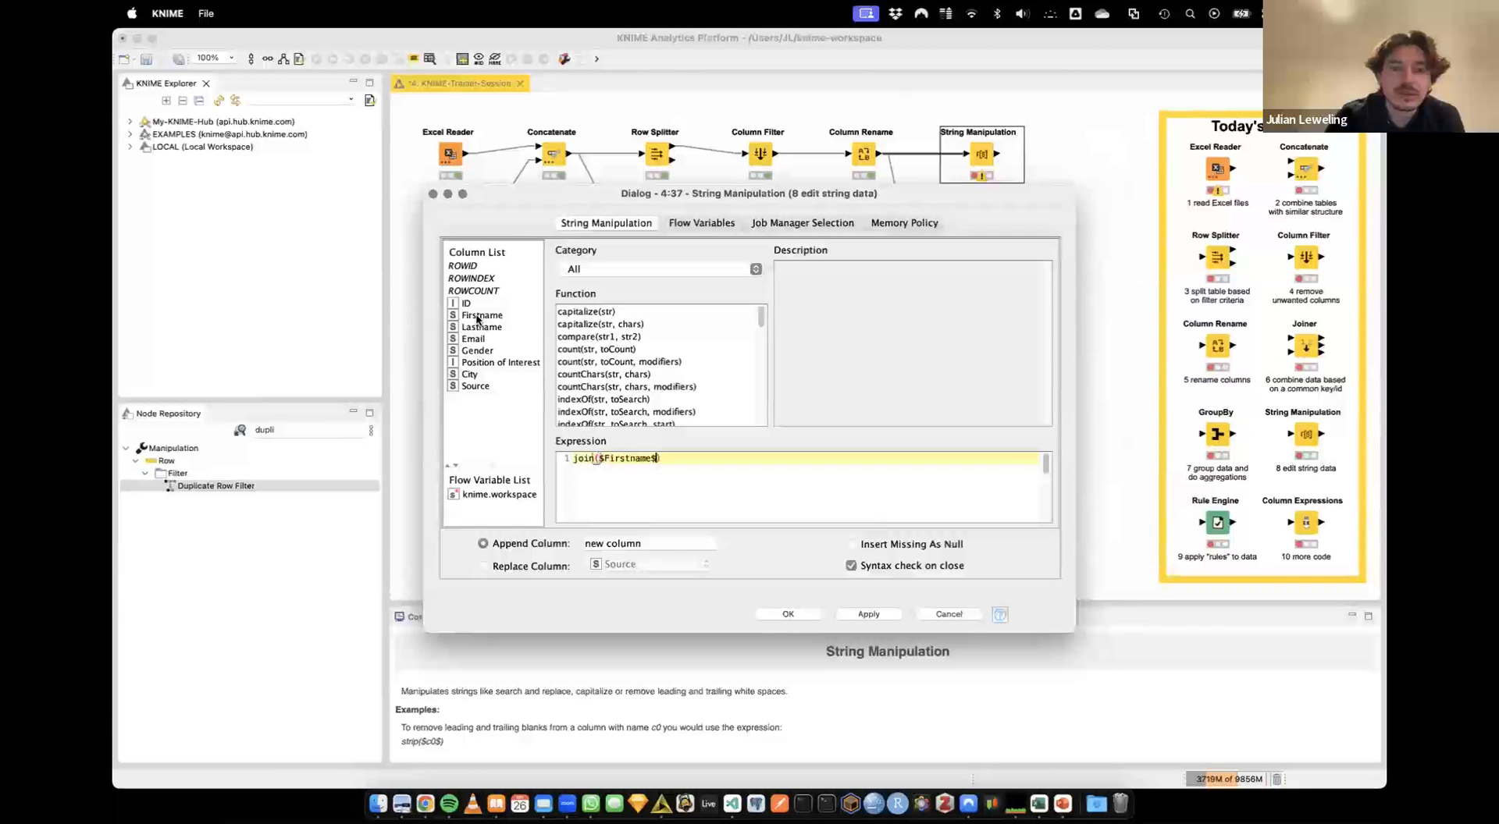
type(", \" \",")
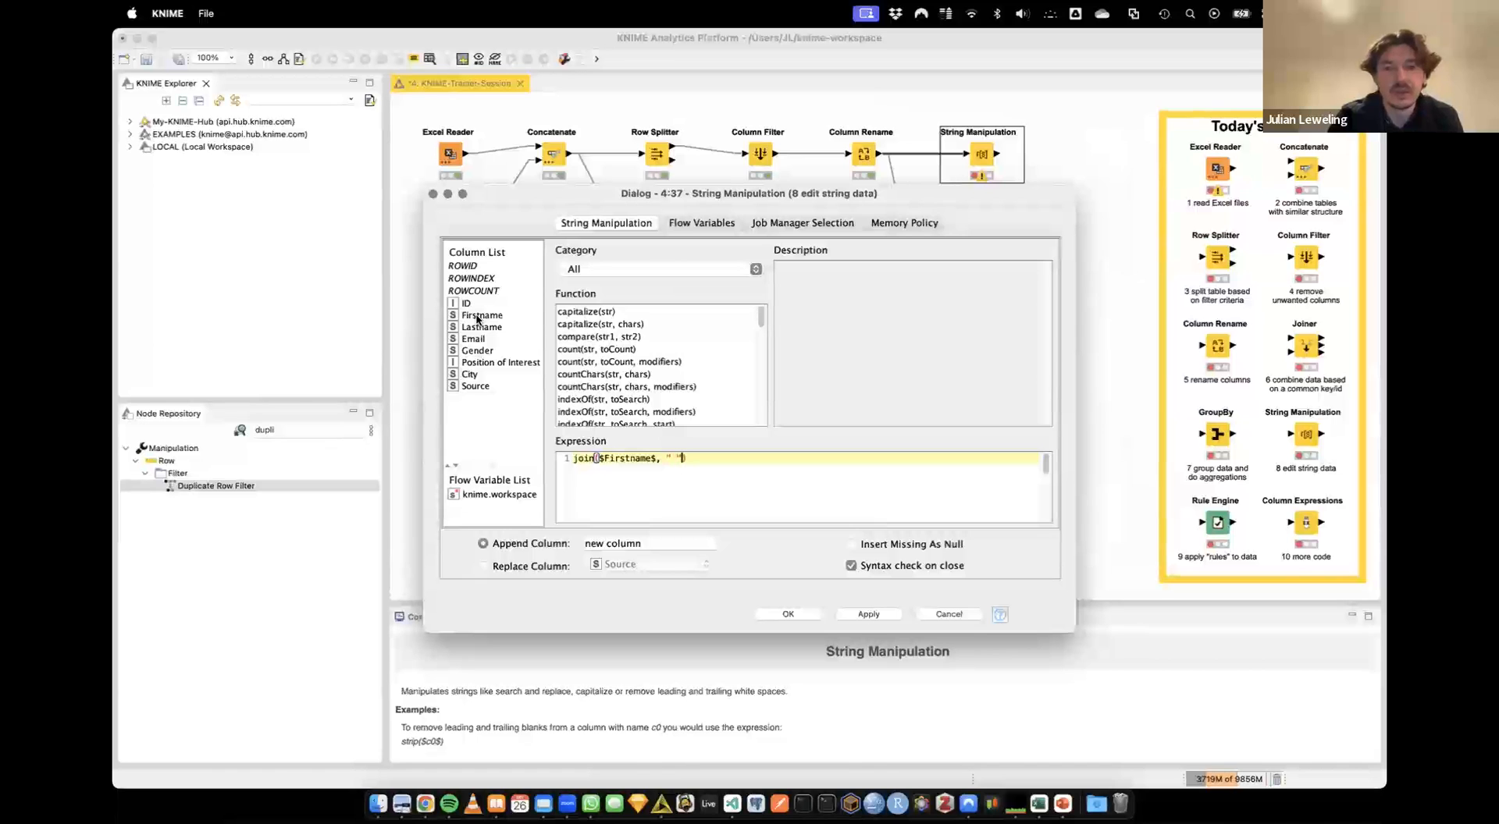
double_click(477, 327)
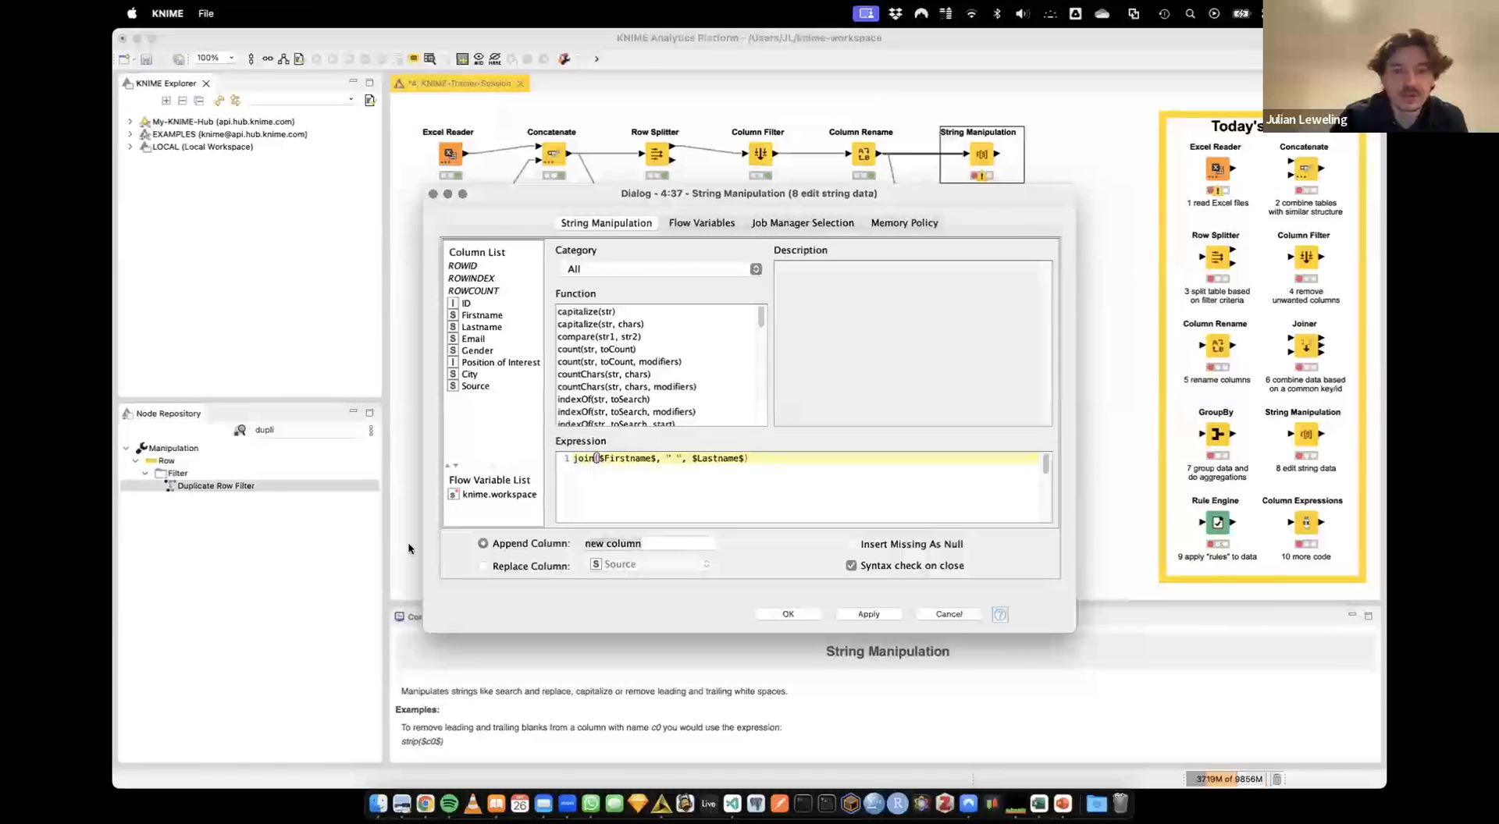
type("Full")
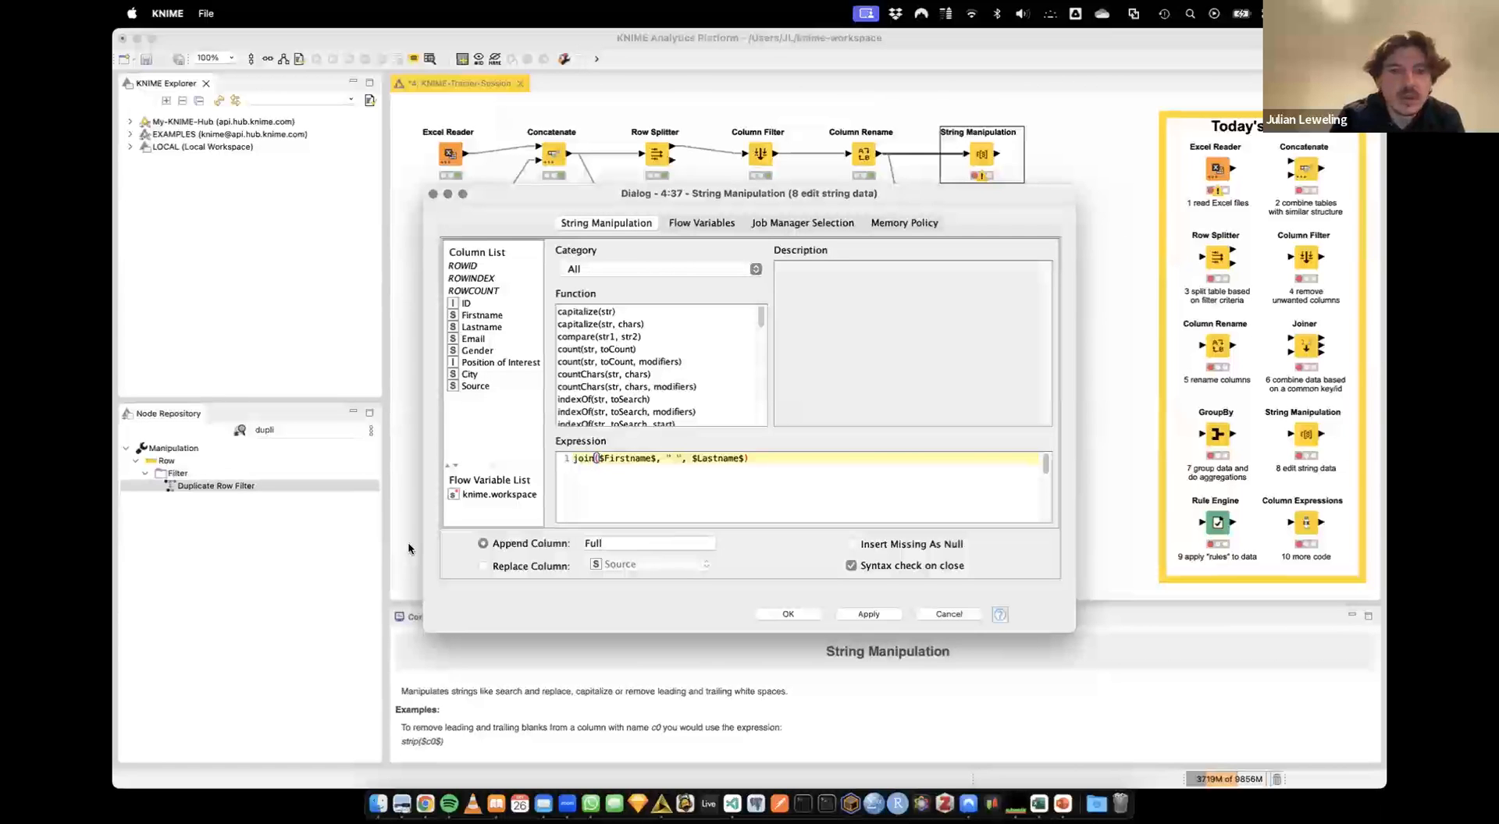
type("name")
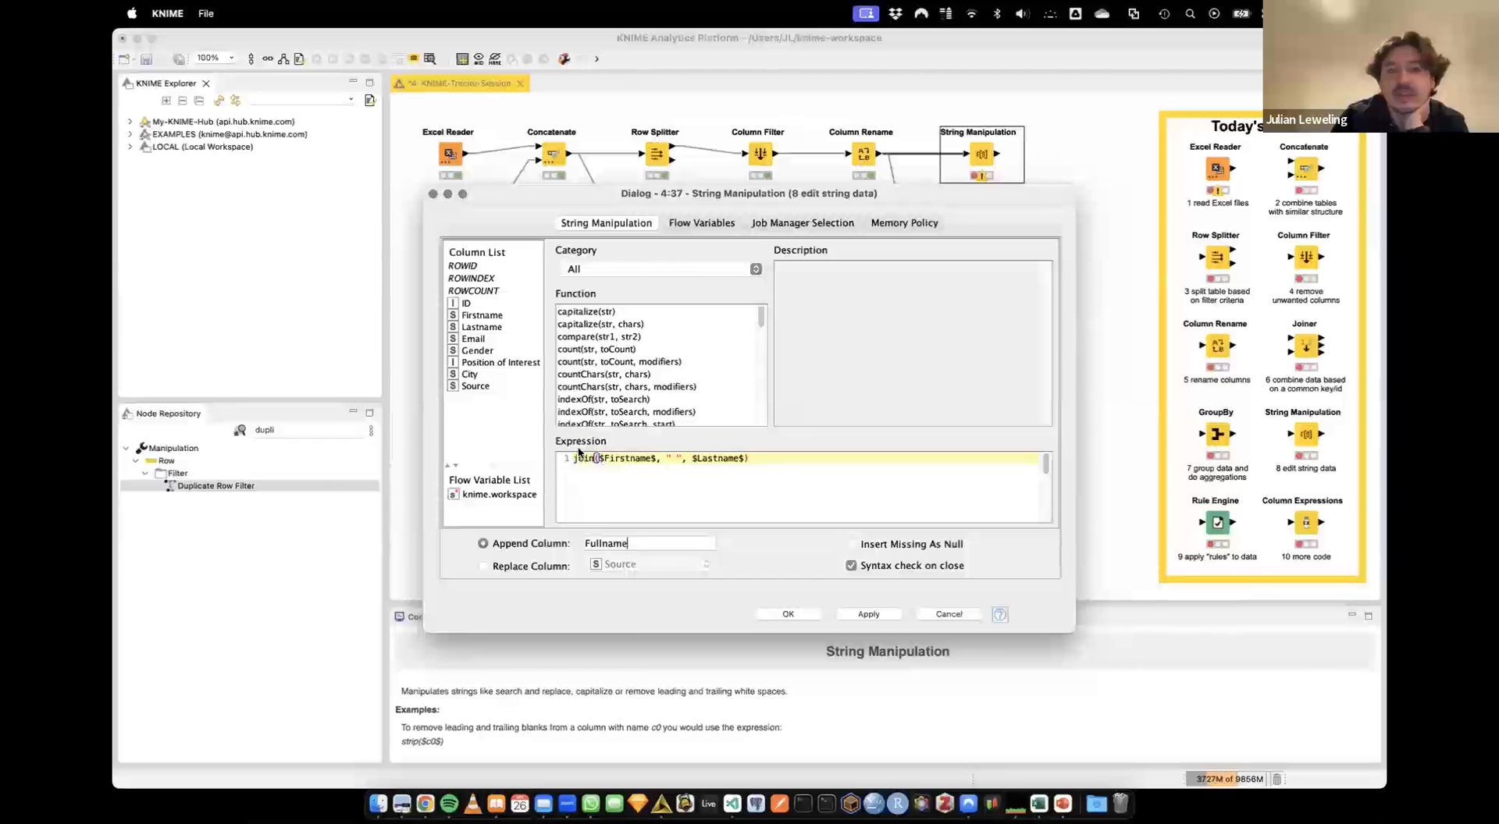
Browse the available string functions and confirm the String Manipulation settings
left_click(620, 361)
scroll(613, 362, "down", 10)
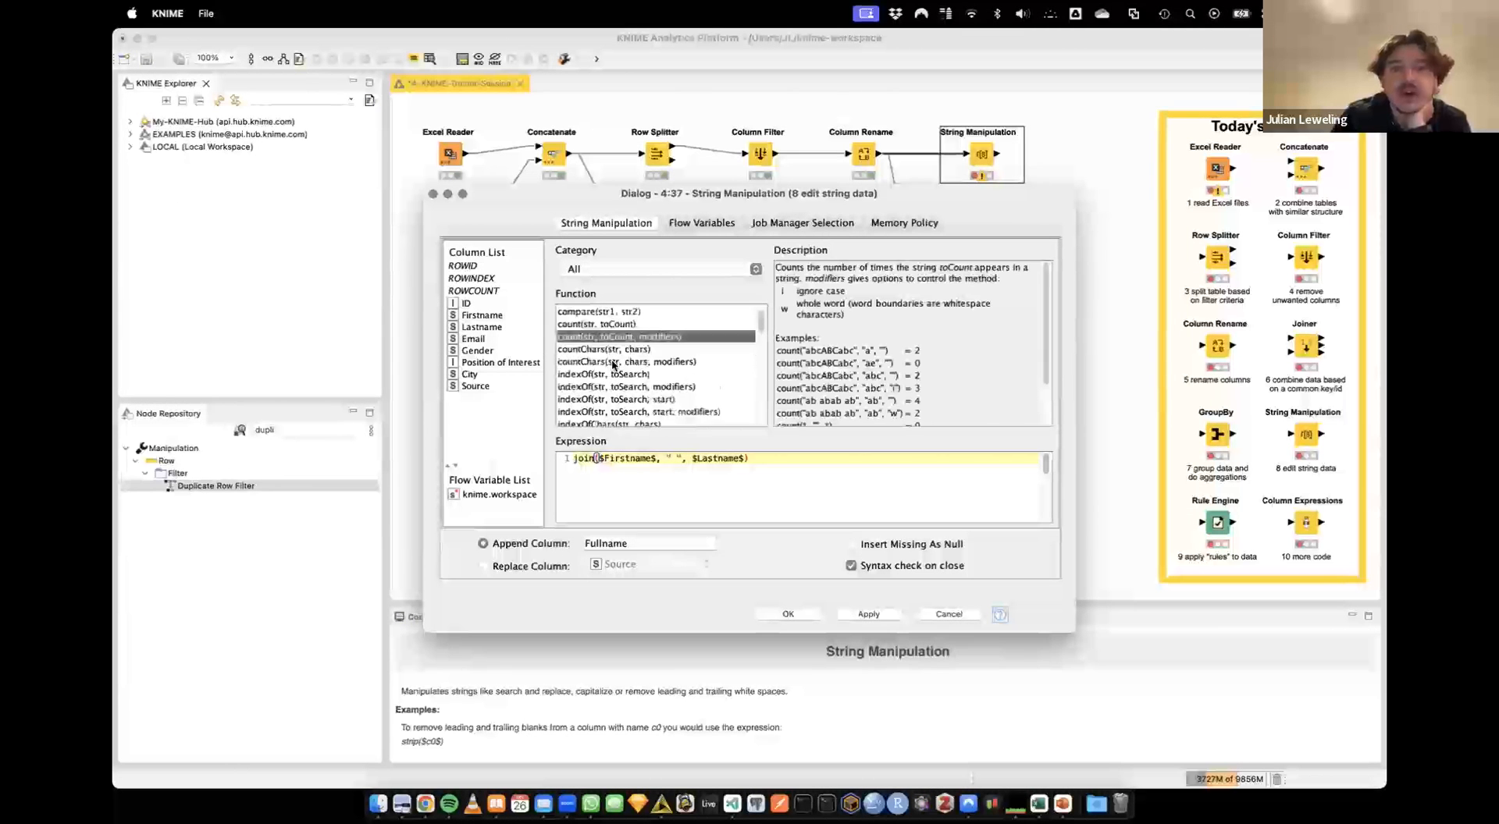
scroll(613, 363, "down", 7)
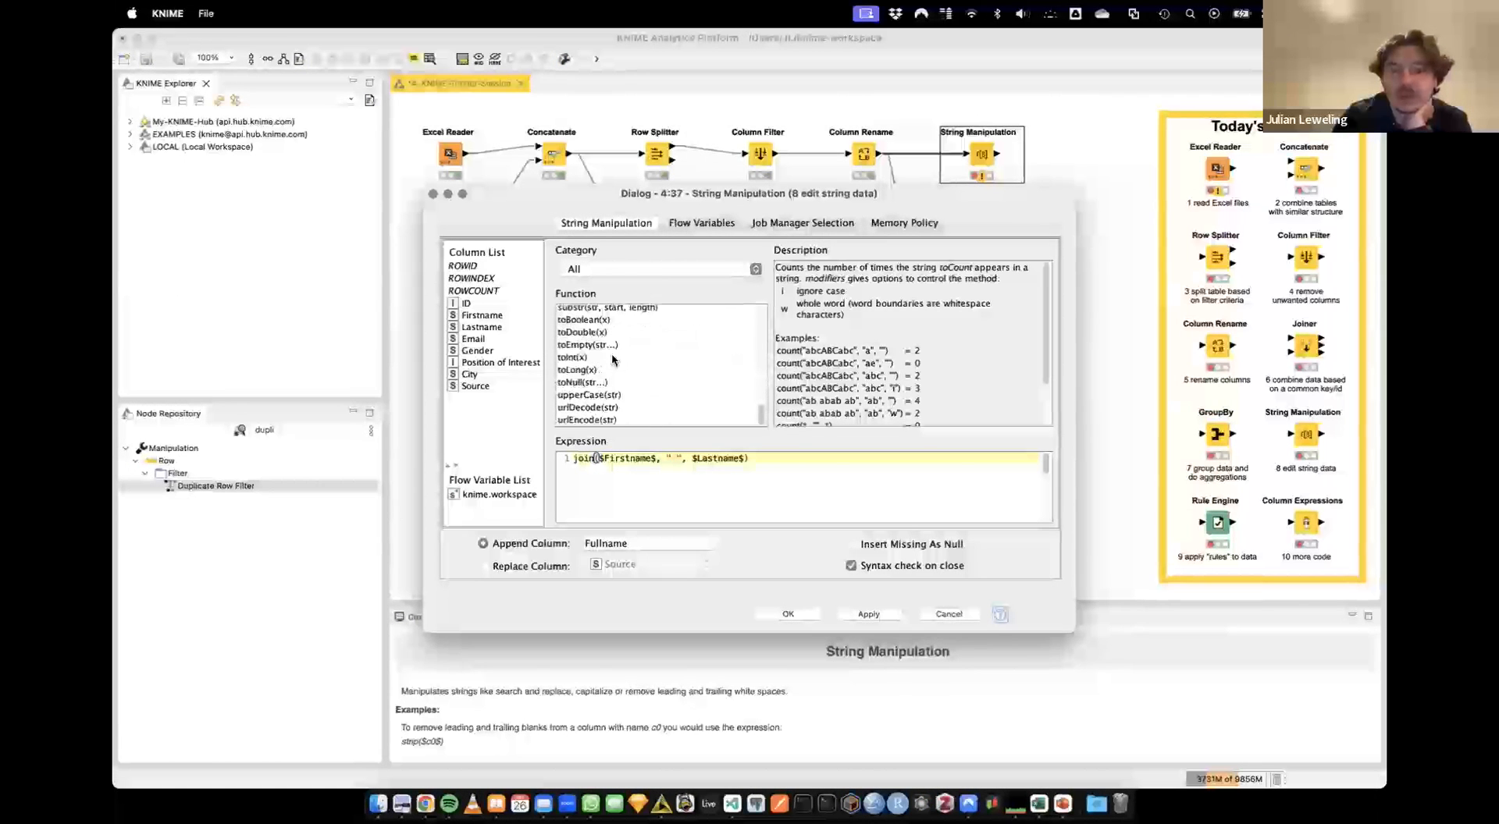
left_click(584, 458)
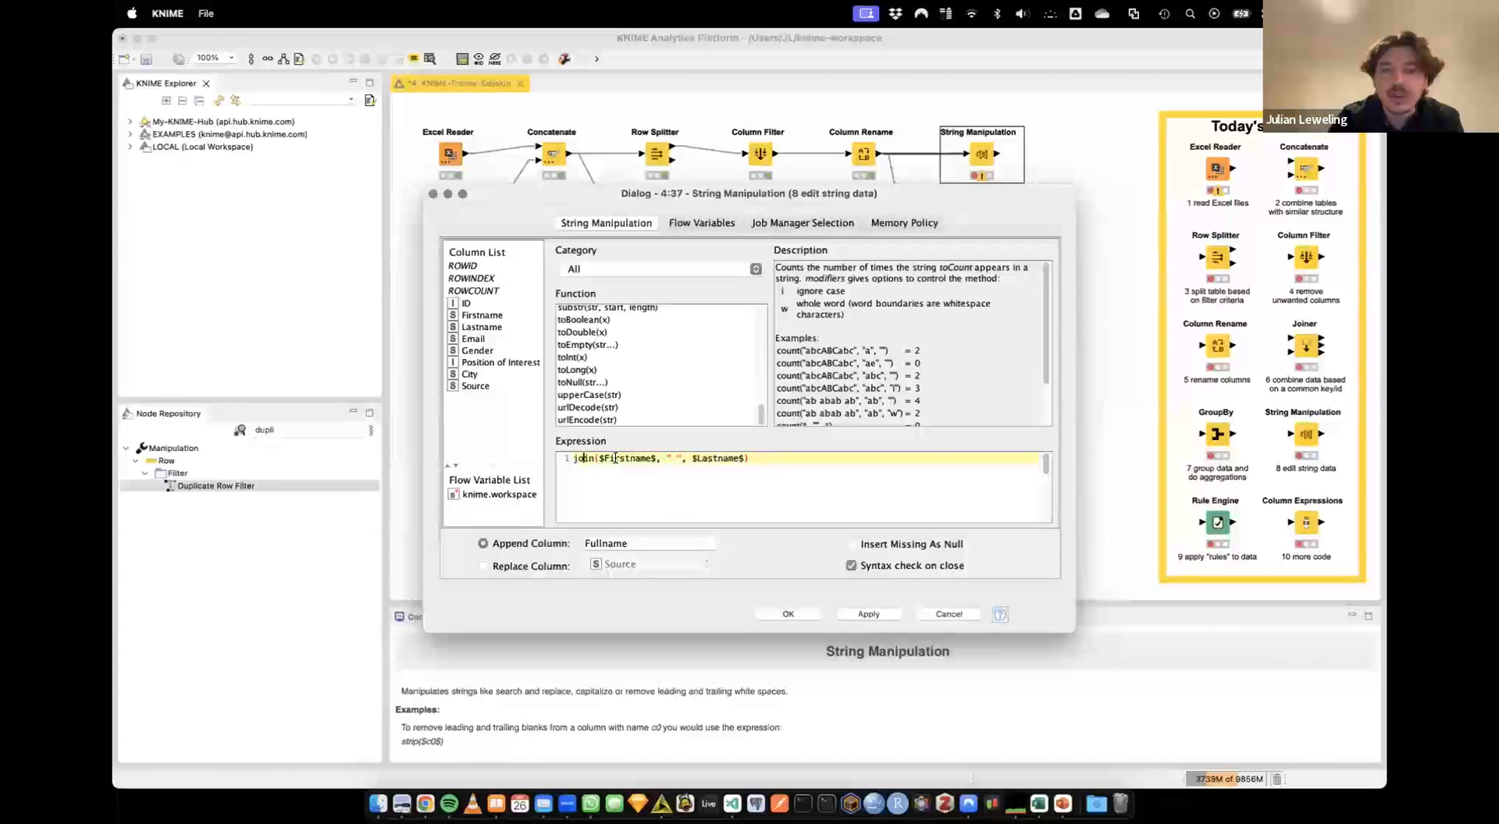
left_click(787, 615)
Open the String Manipulation node's appended table, widen the Fullname column, compare it with the name columns, and close the table
right_click(987, 160)
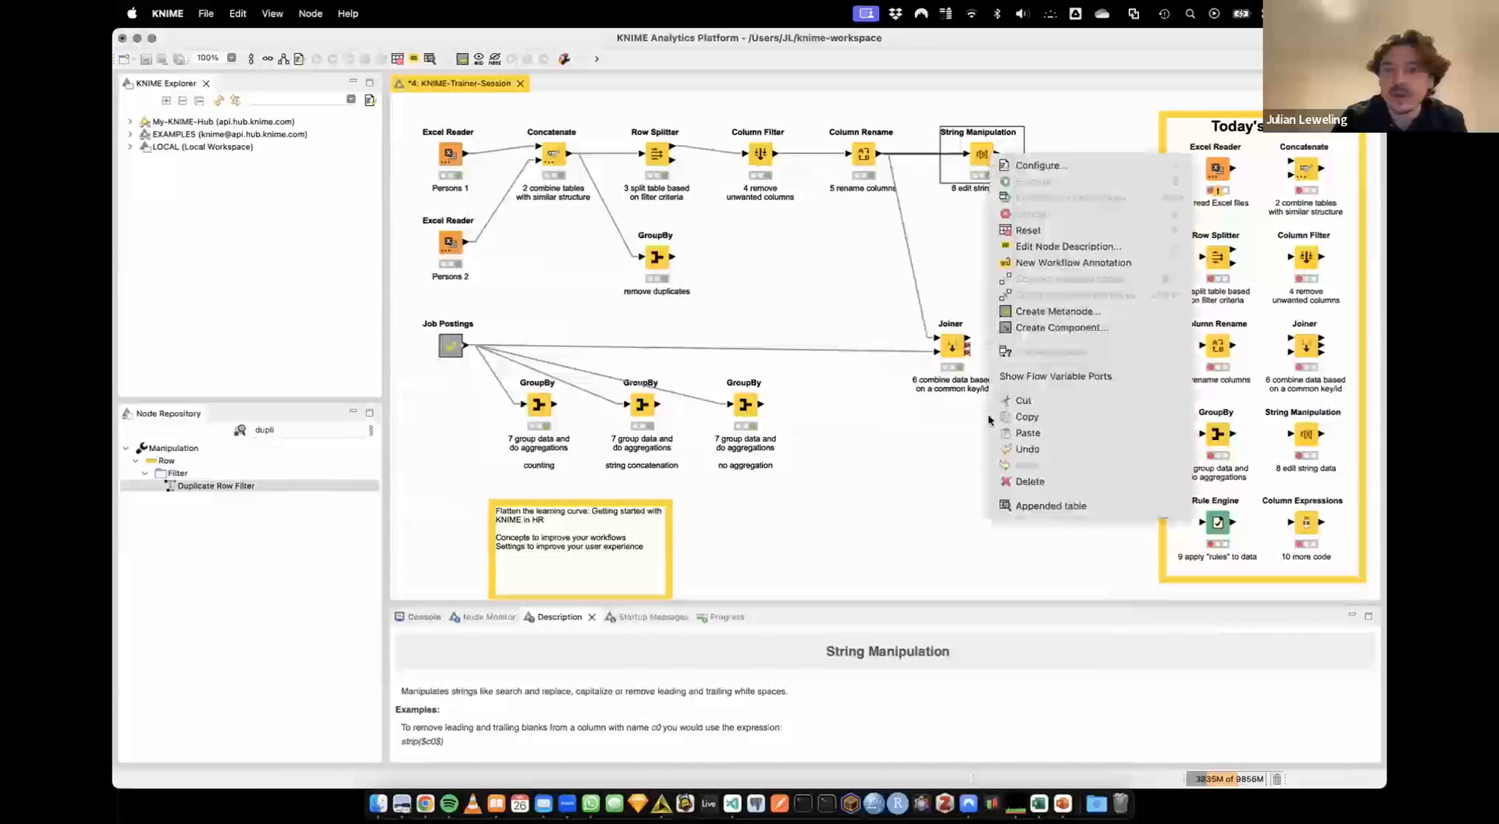
left_click(1050, 506)
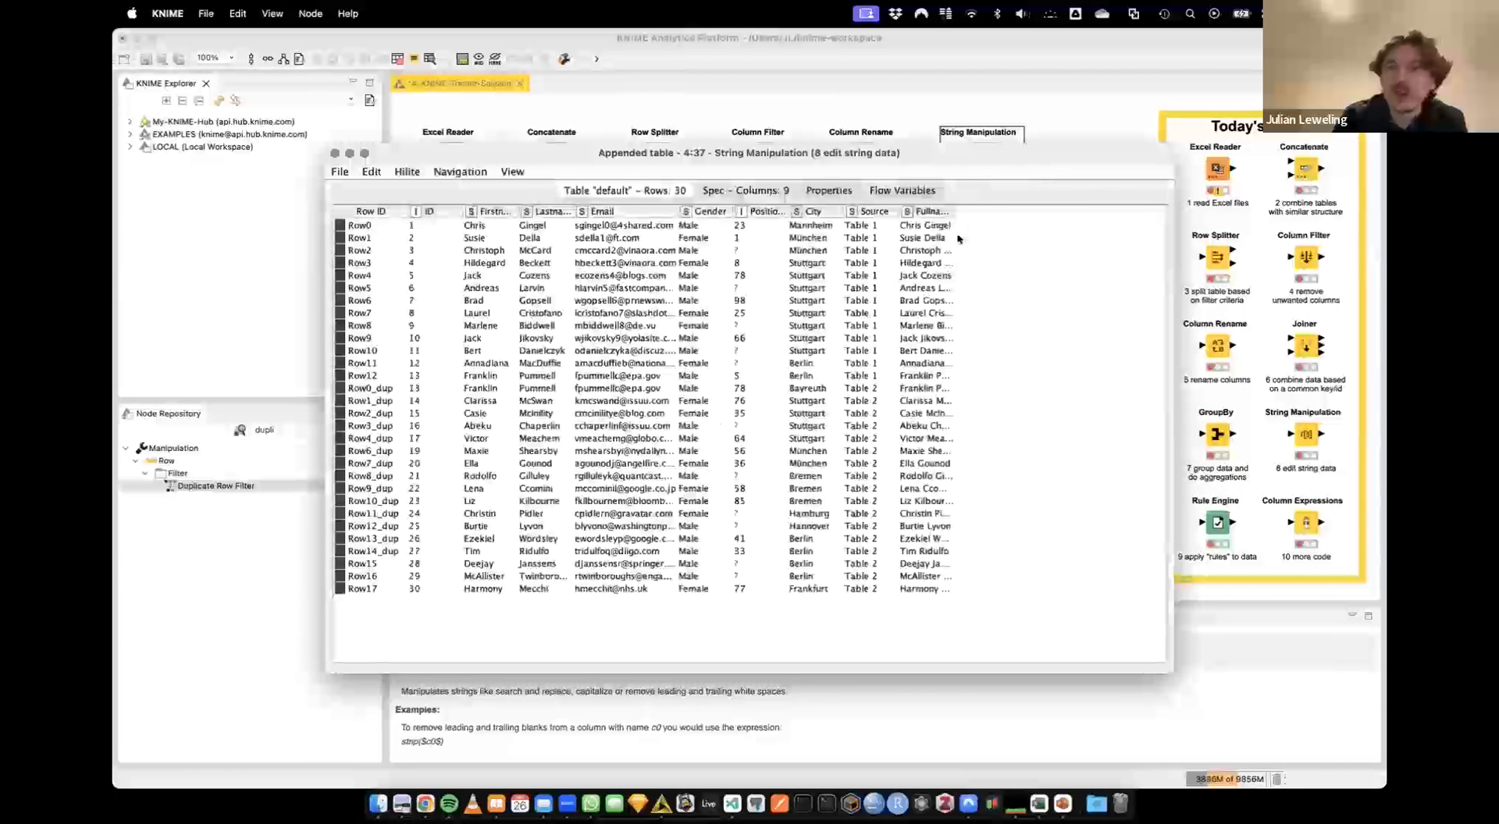
left_click_drag(954, 212, 1093, 212)
left_click_drag(934, 227, 938, 512)
left_click(938, 512)
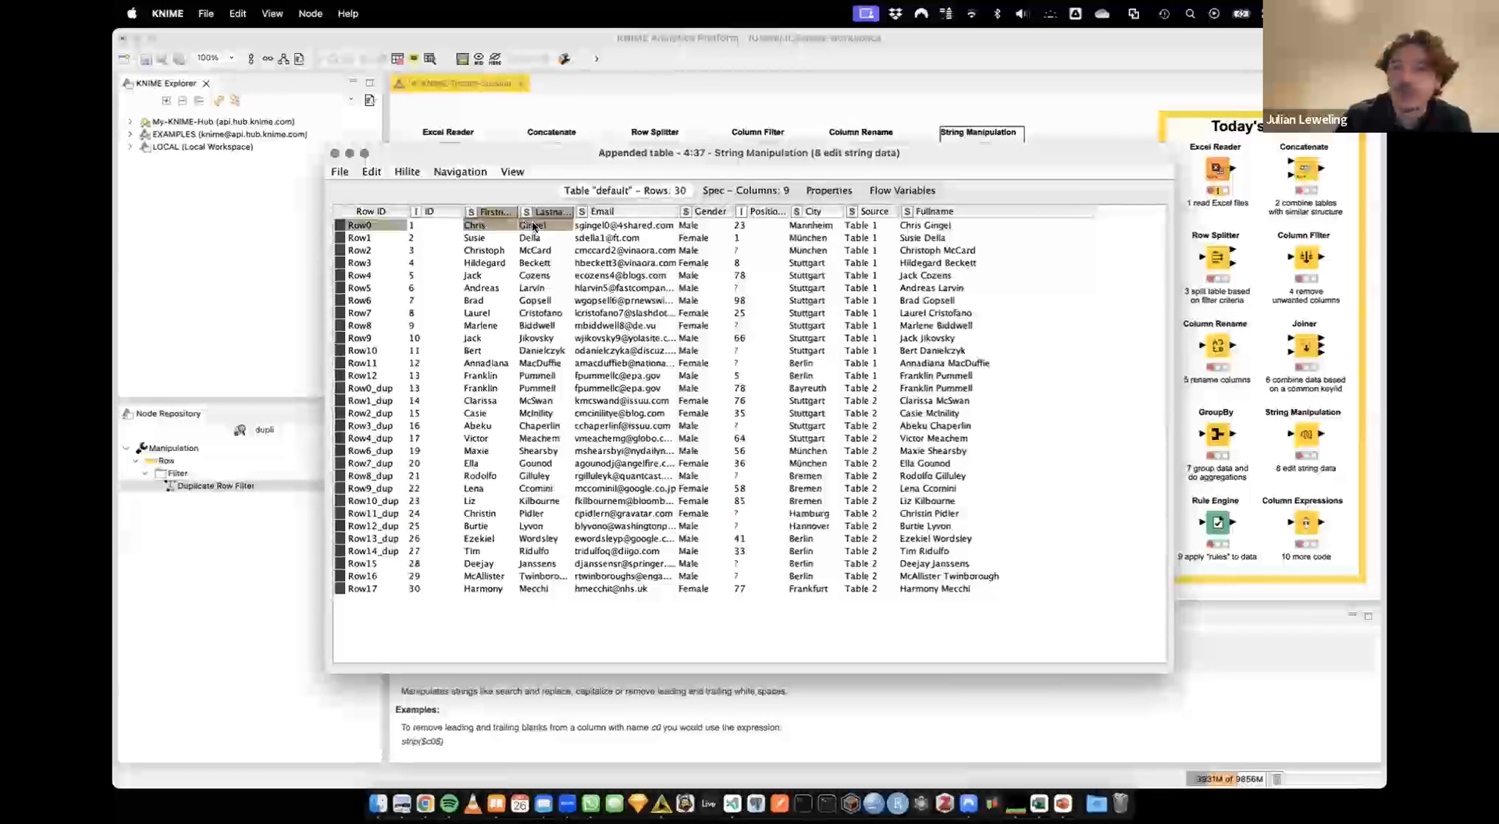
left_click(335, 154)
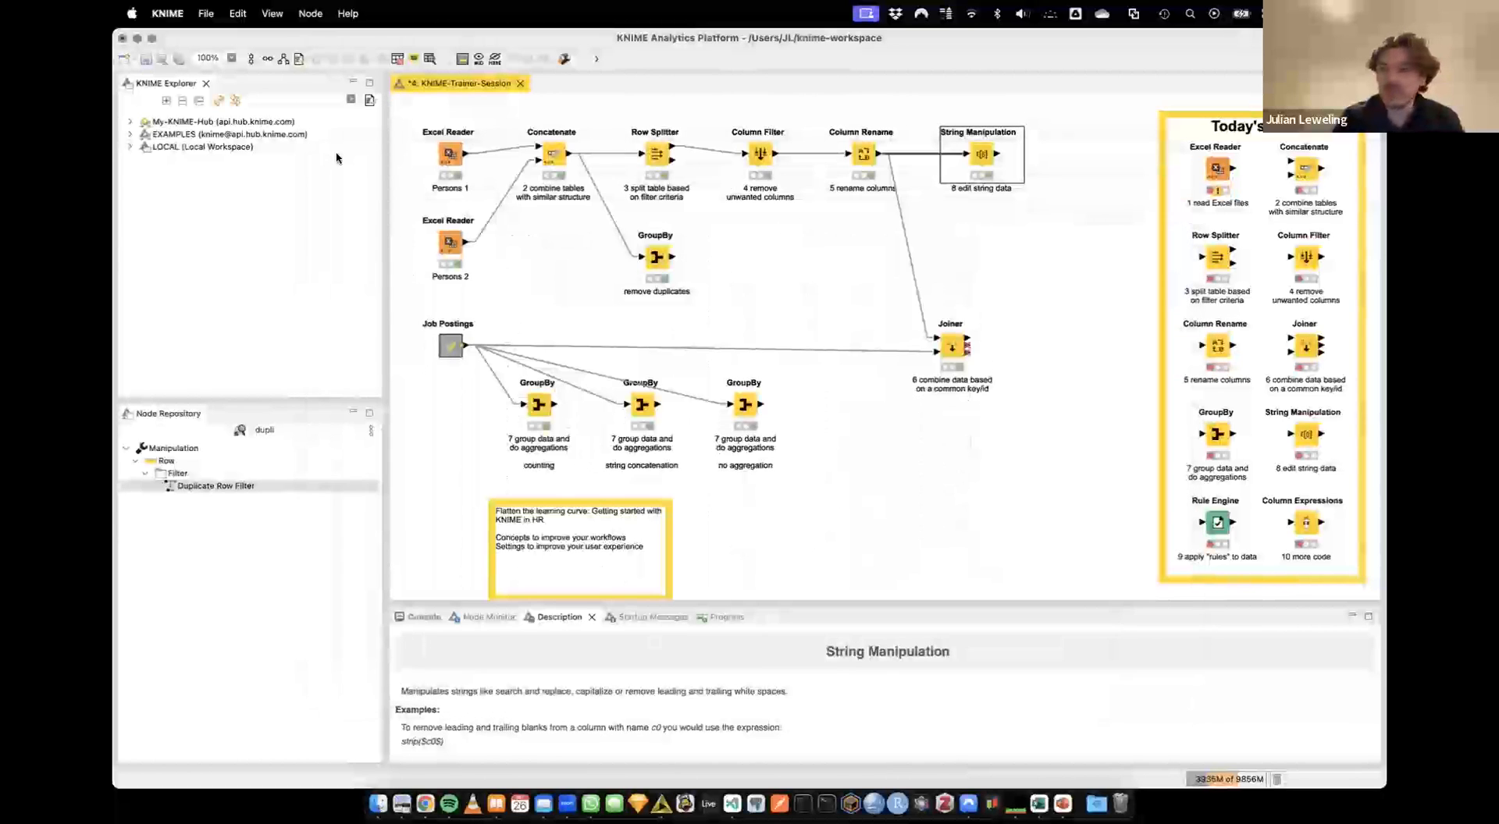
left_click(1218, 524)
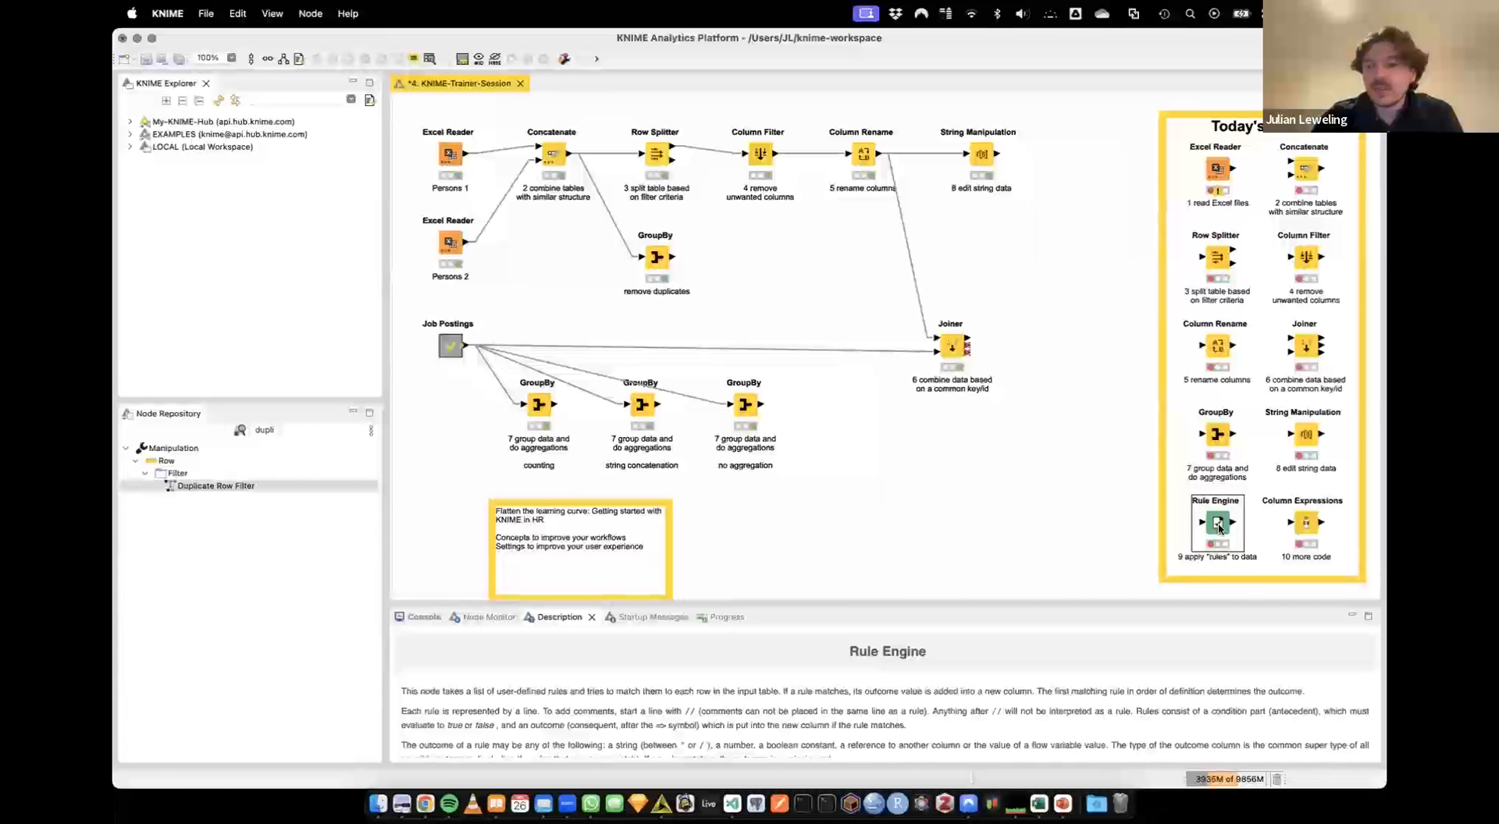
left_click(981, 155)
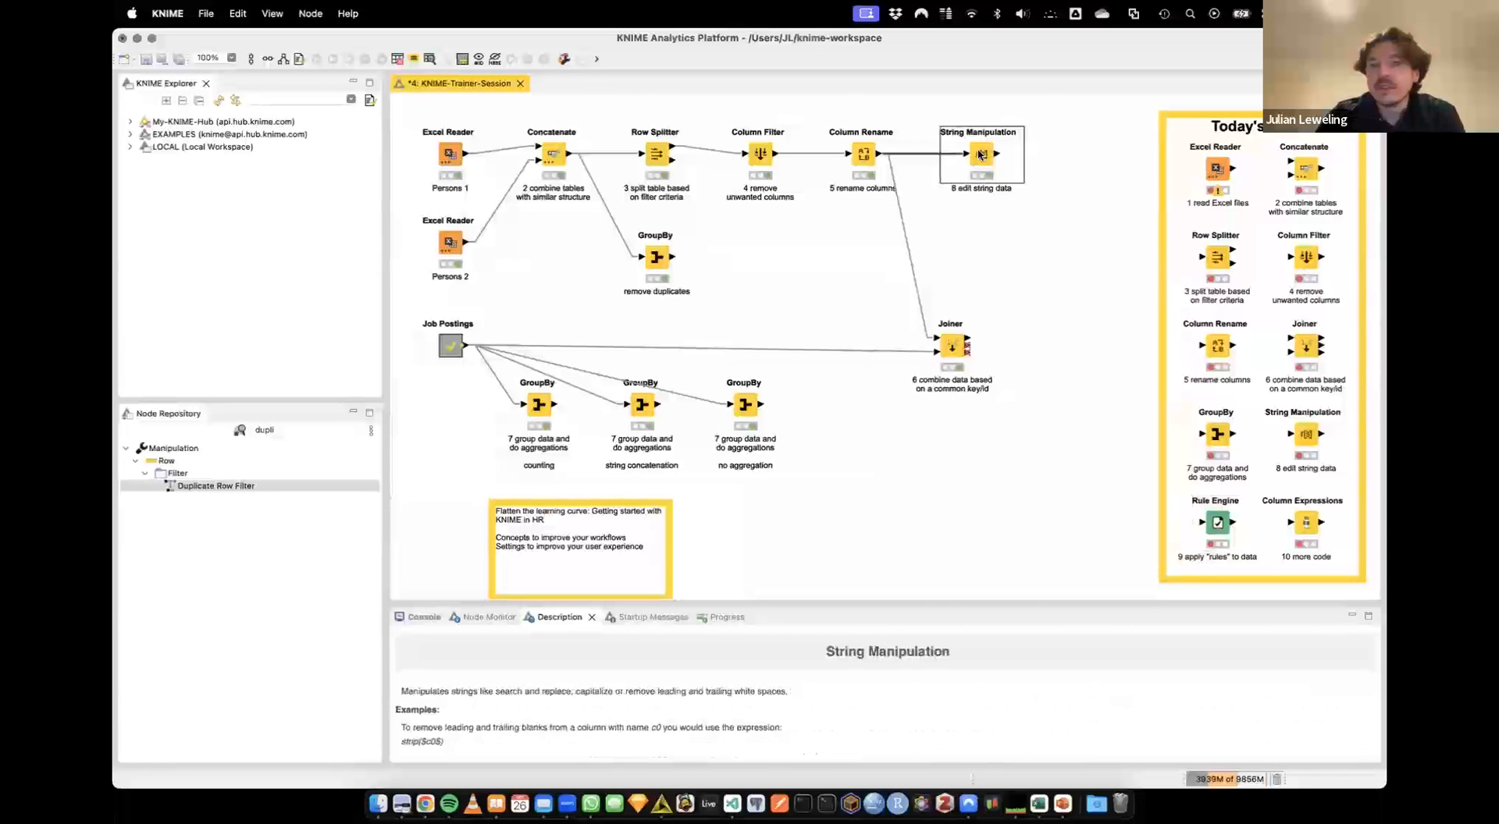
left_click(975, 234)
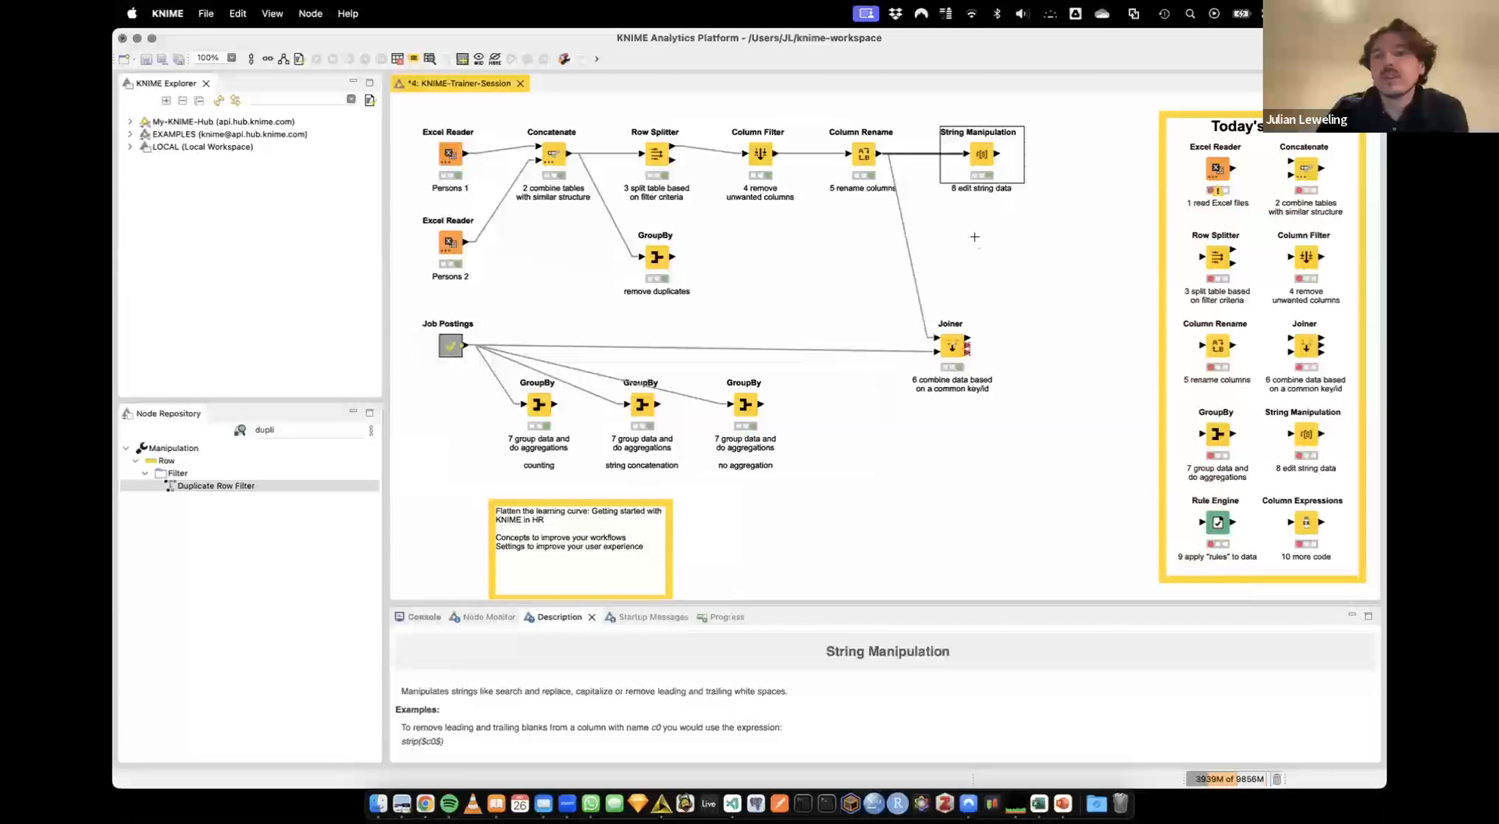
left_click(987, 160)
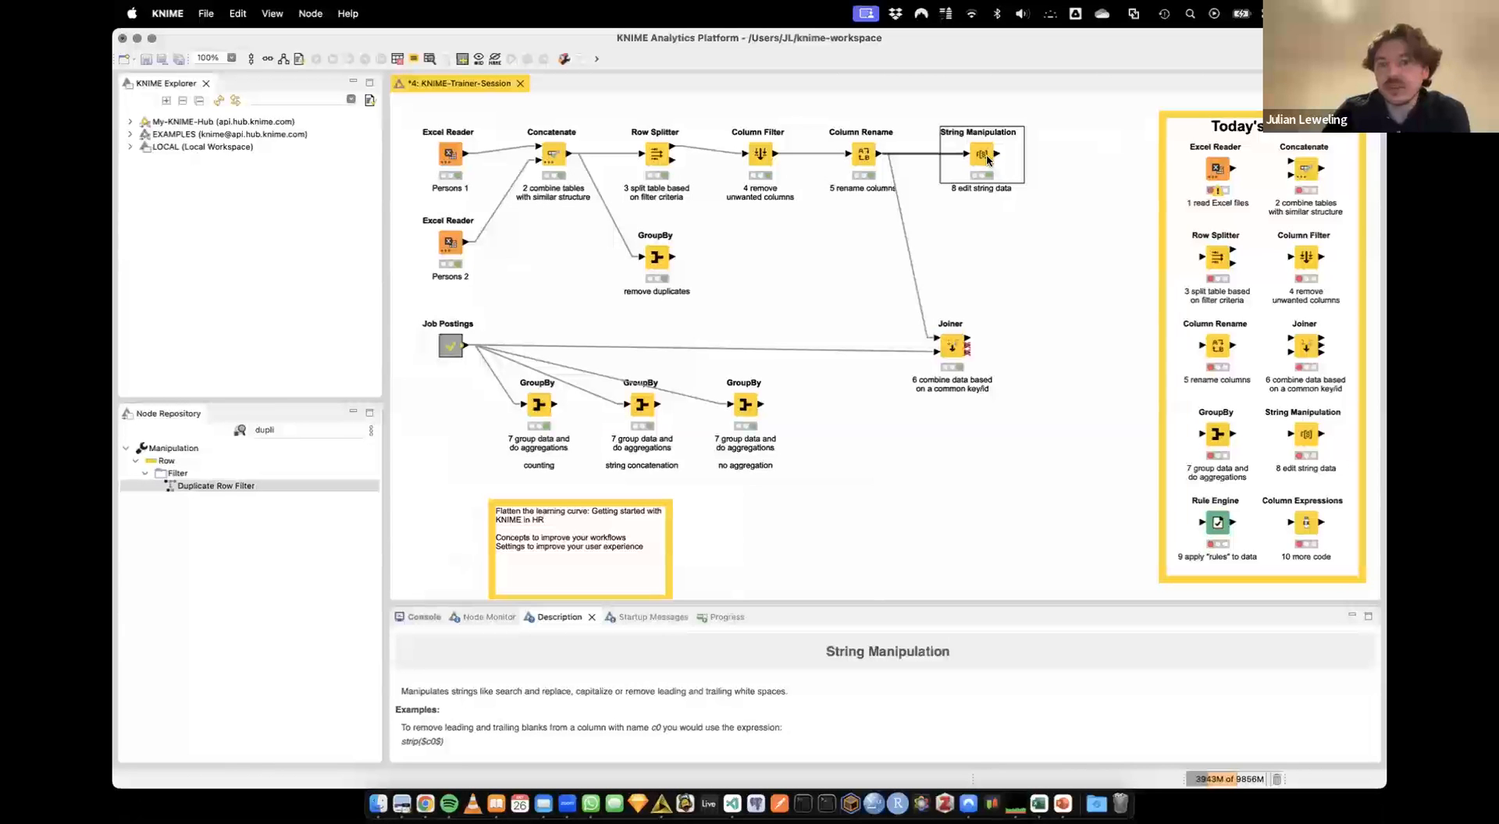
Paste the "9 apply "rules" to data" Rule Engine node below String Manipulation and connect it to the Column Rename output
right_click(961, 245)
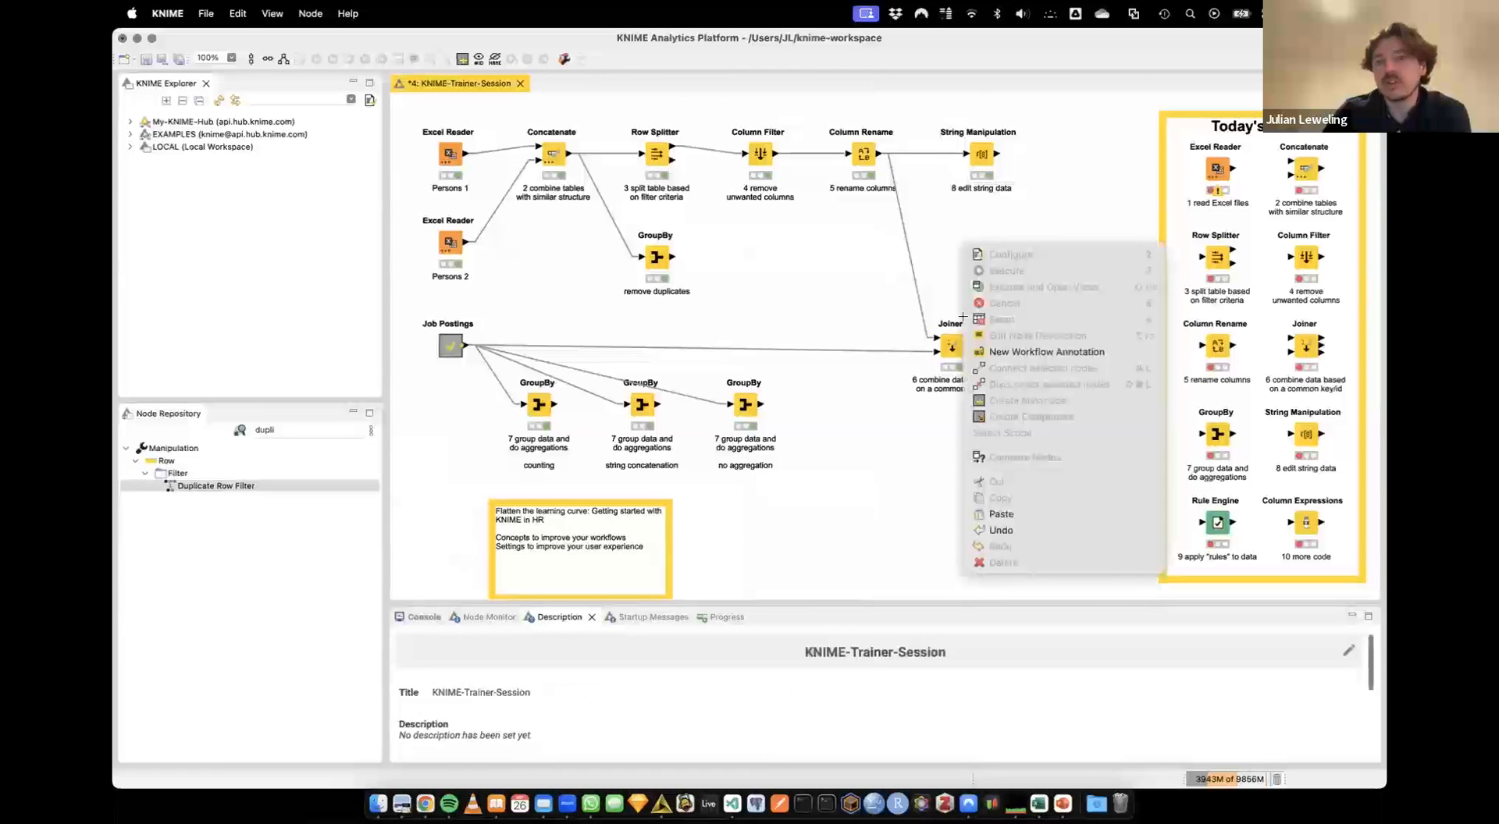
left_click(1002, 514)
left_click_drag(998, 290, 989, 234)
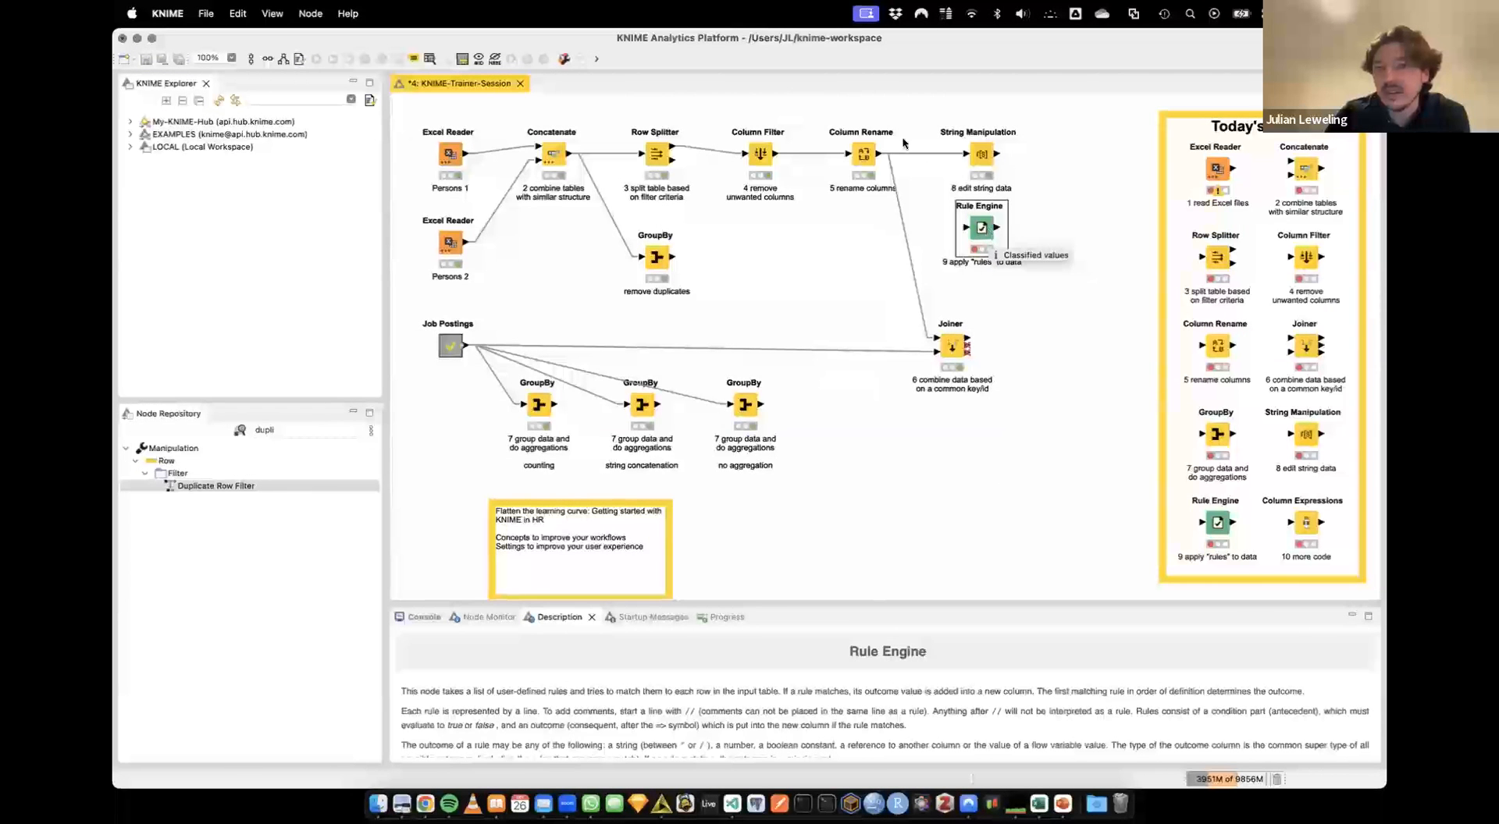
left_click_drag(881, 154, 981, 247)
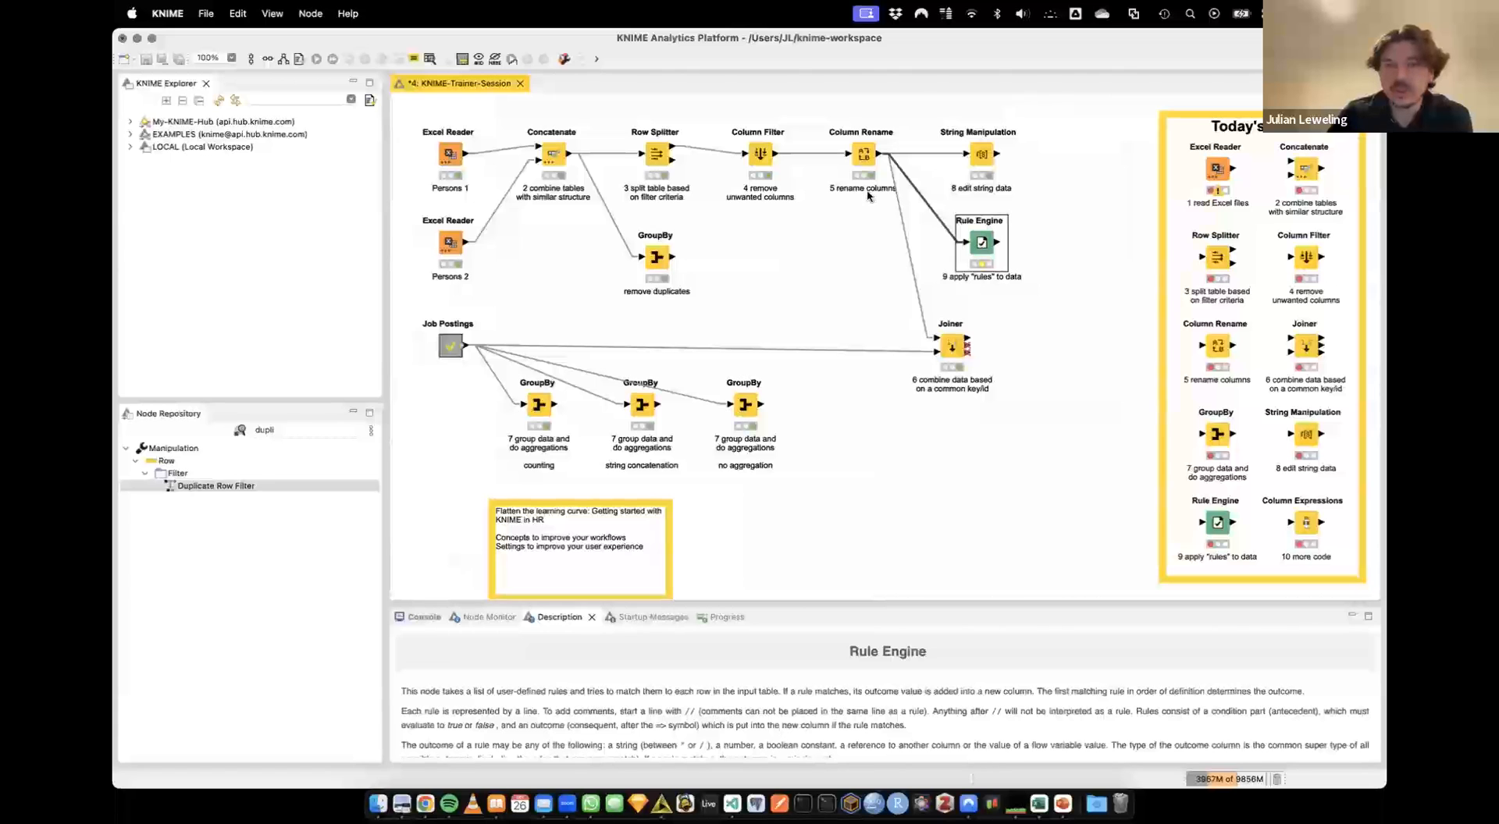
Look at the Rule Engine settings without changing them, and check the Gender values in the Column Rename output table
double_click(981, 242)
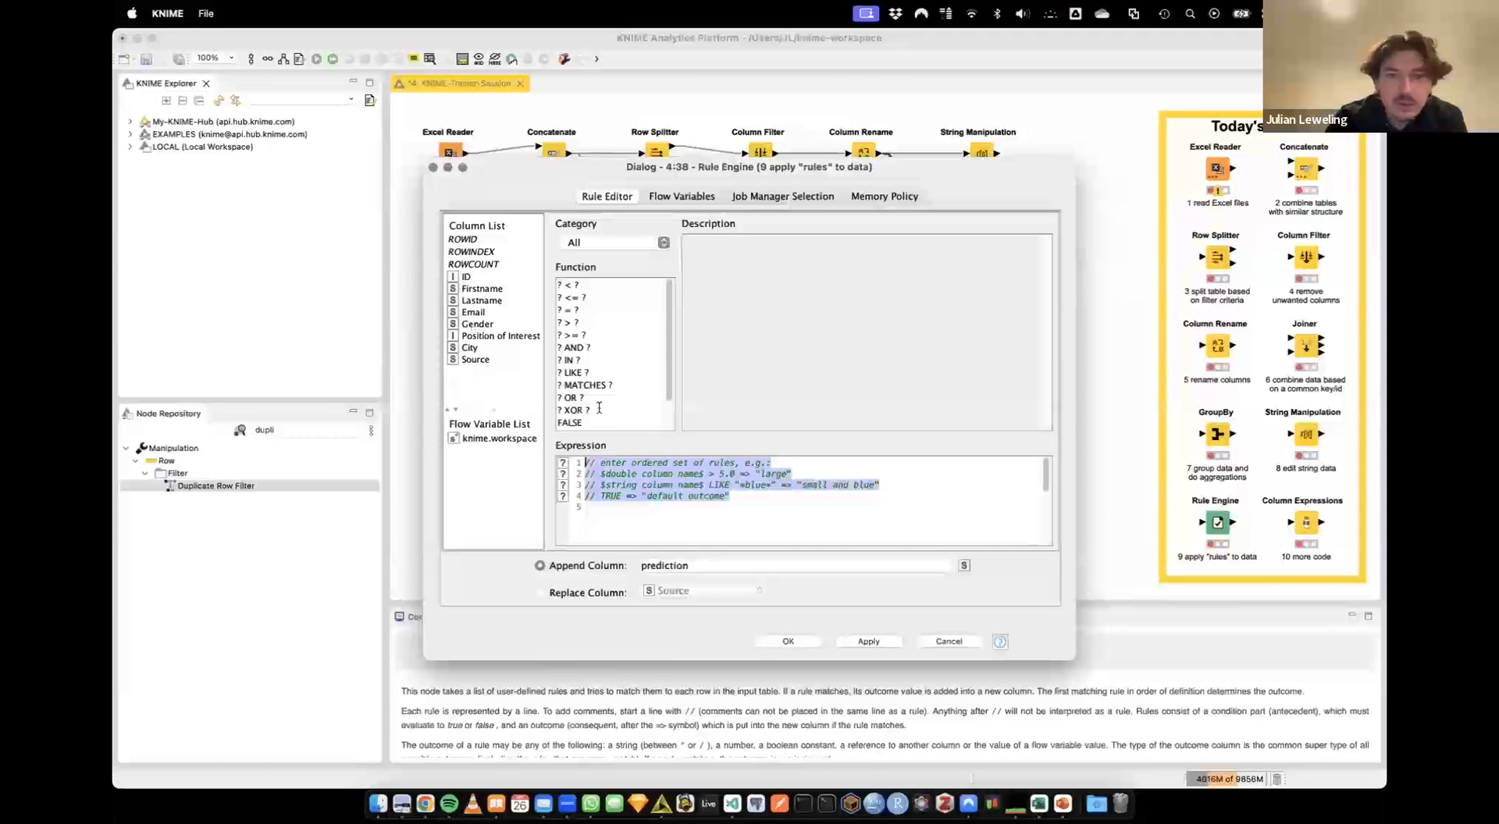
left_click(949, 641)
left_click(866, 154)
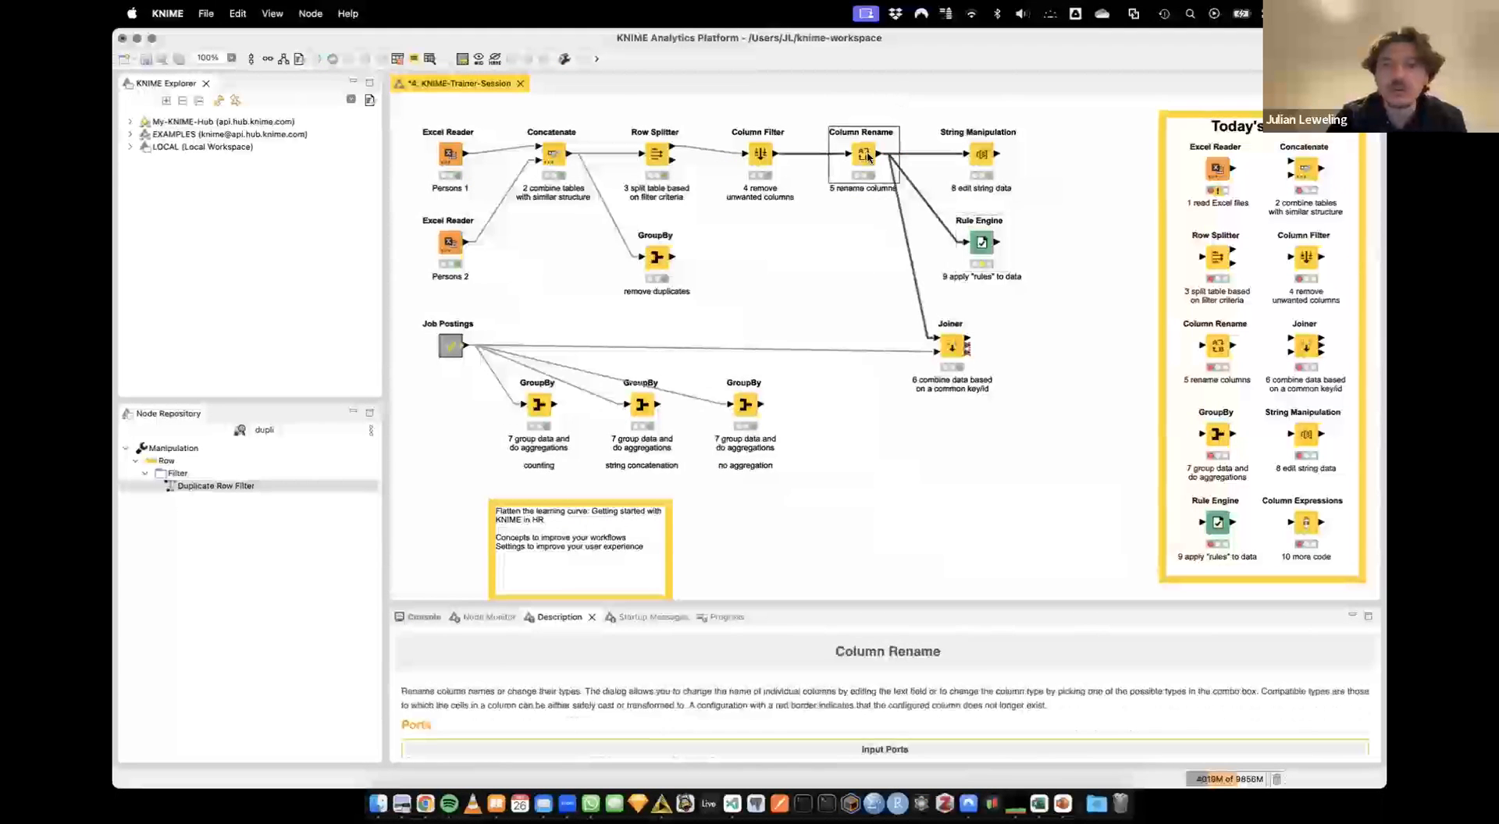
key("shift+F6")
mouse_move(776, 324)
left_mouse_down()
mouse_move(771, 351)
mouse_move(771, 337)
left_mouse_up()
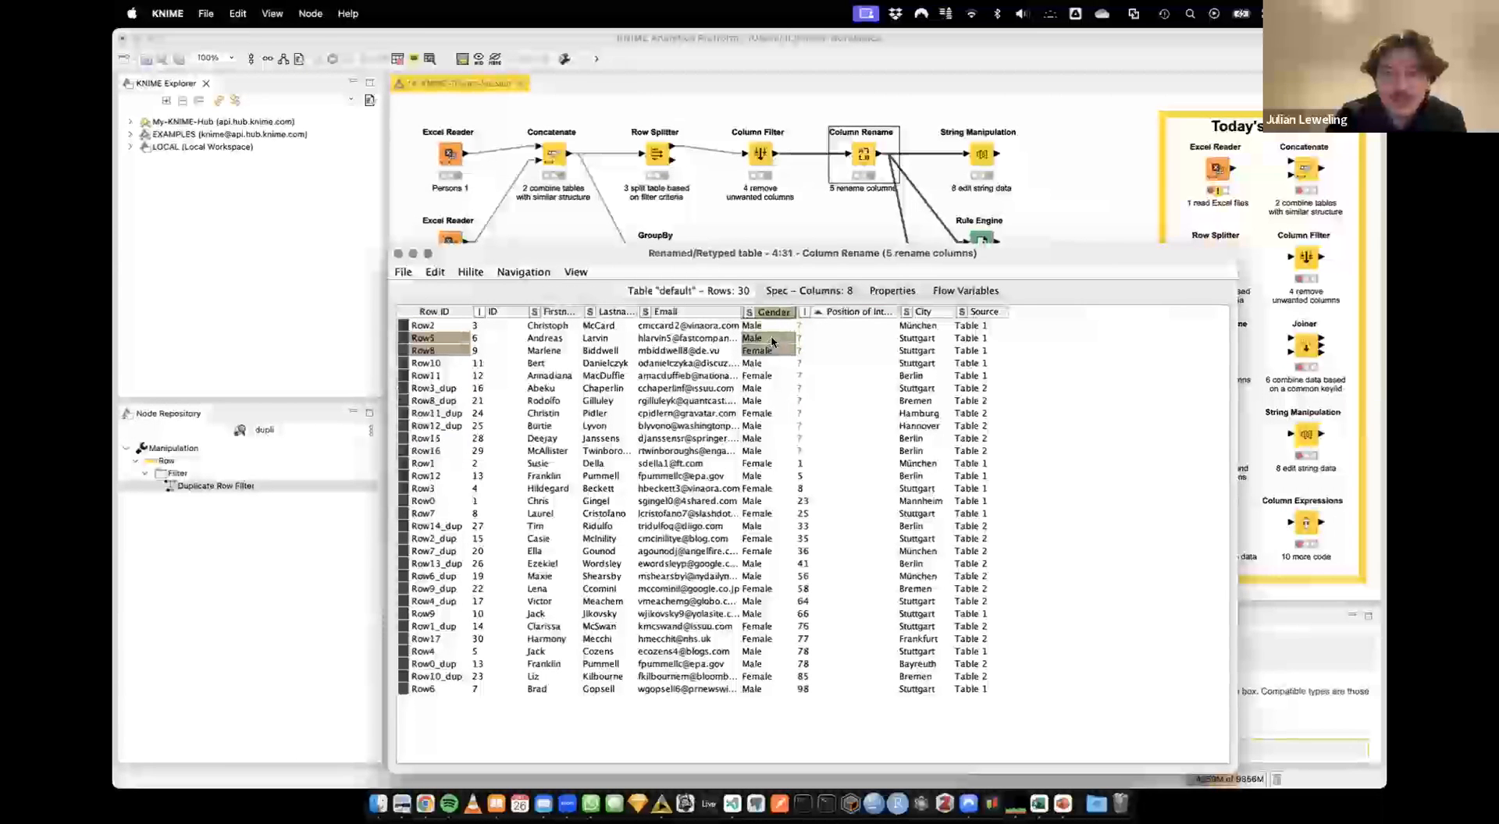
left_click(398, 253)
Replace the Rule Engine's example rules with a draft reading $Gender$ = Male and a second line reading Female
double_click(981, 242)
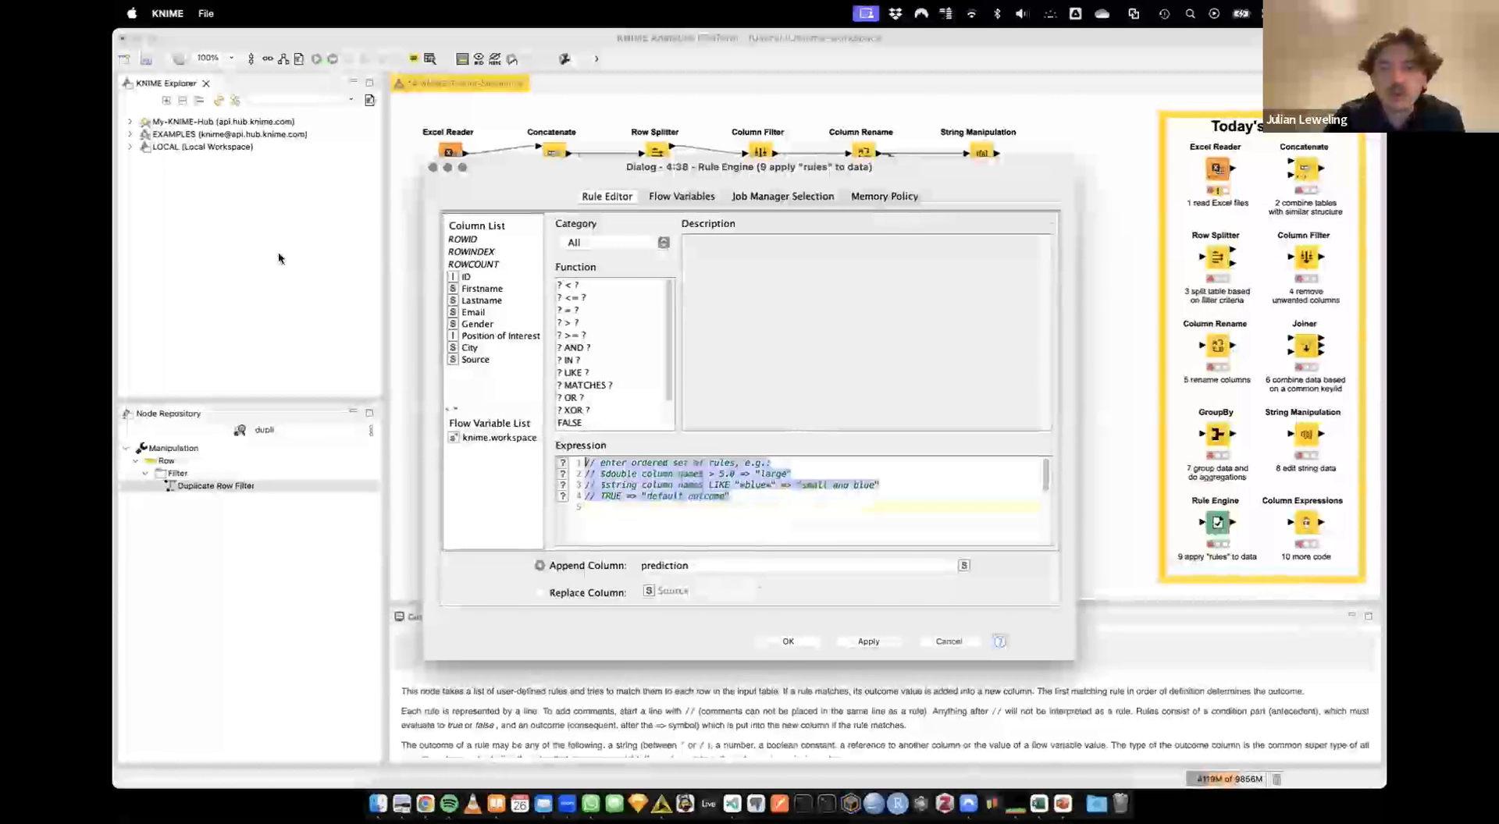
double_click(477, 324)
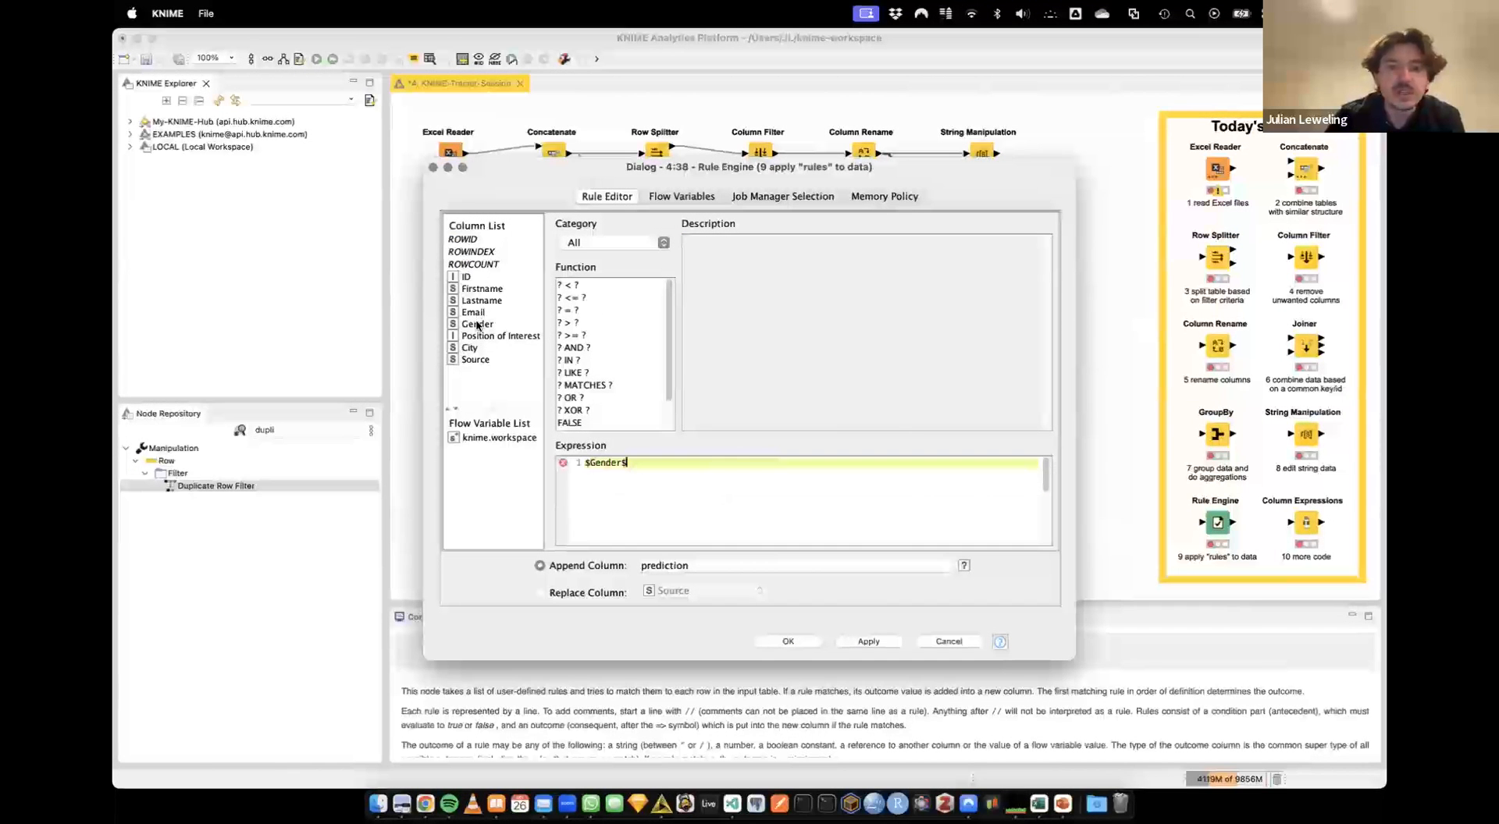
type("= Male")
key("Return")
type("Female")
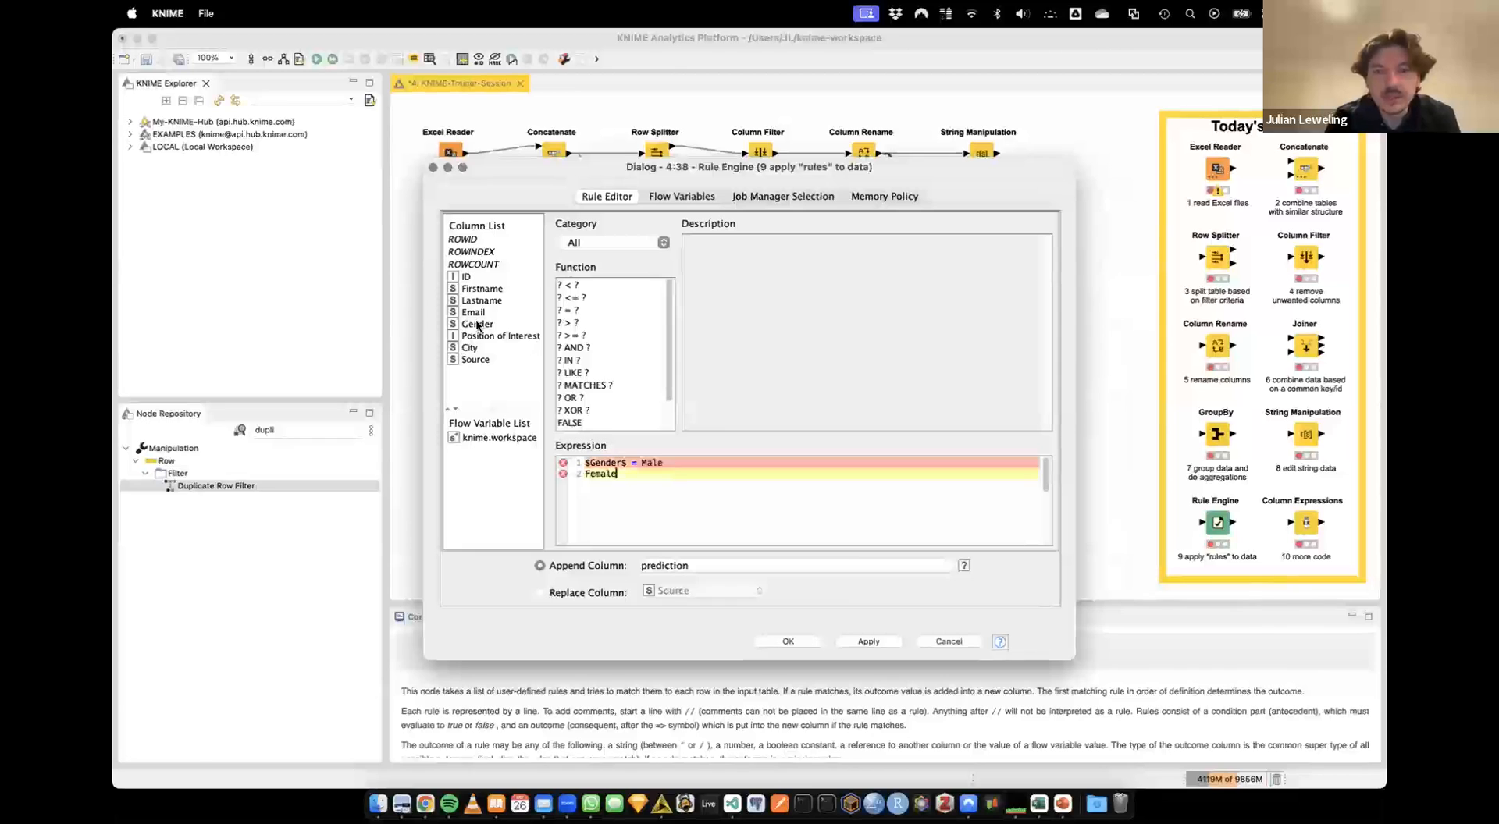
Complete the first rule as $Gender$ = "Male" => 0
left_click(641, 462)
type("\"")
key("Right")
key("Right")
key("Right")
key("Right")
type("\" =")
key("BackSpace")
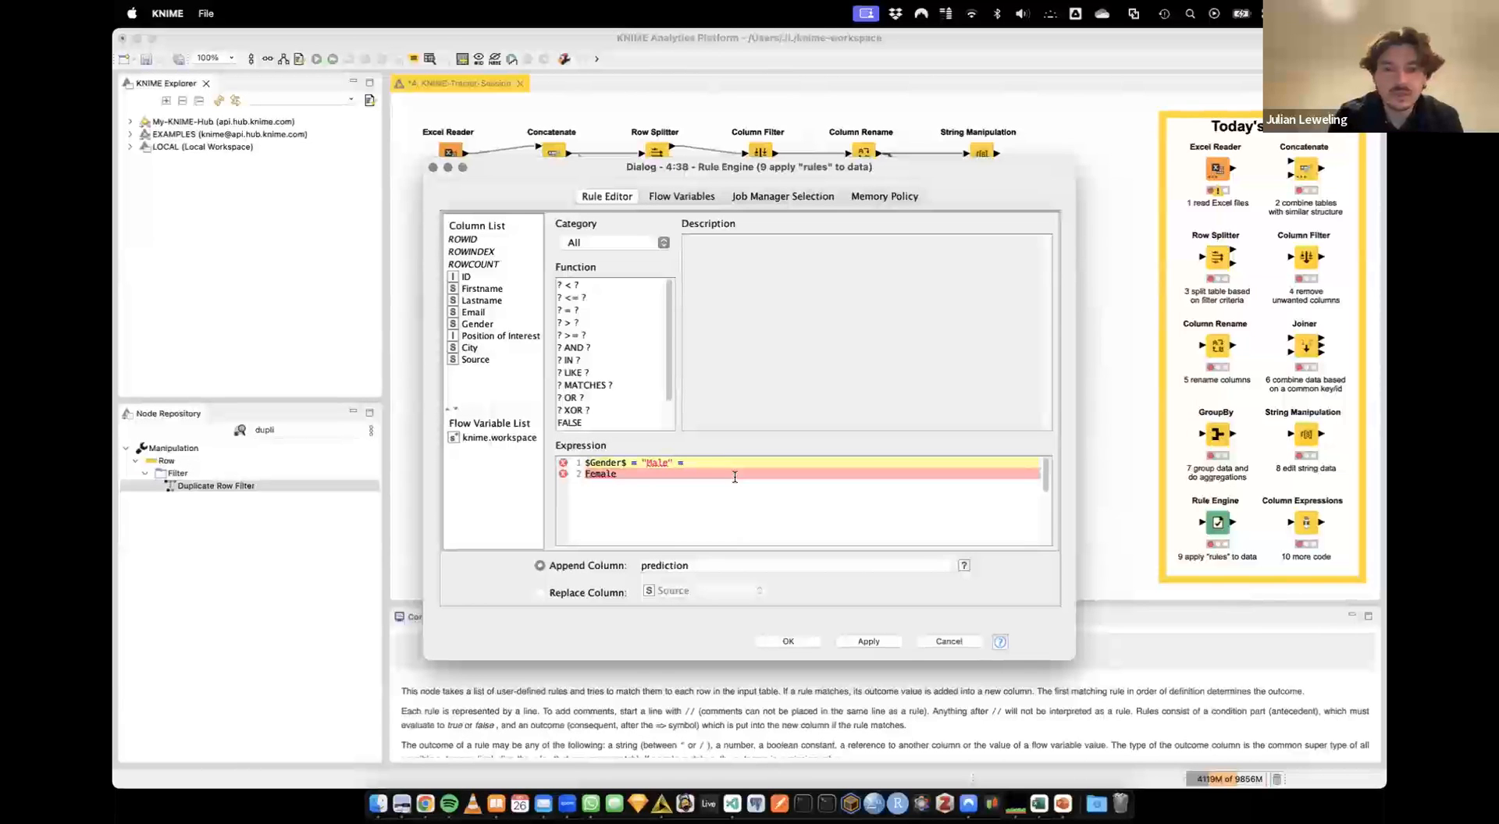
type("> 0")
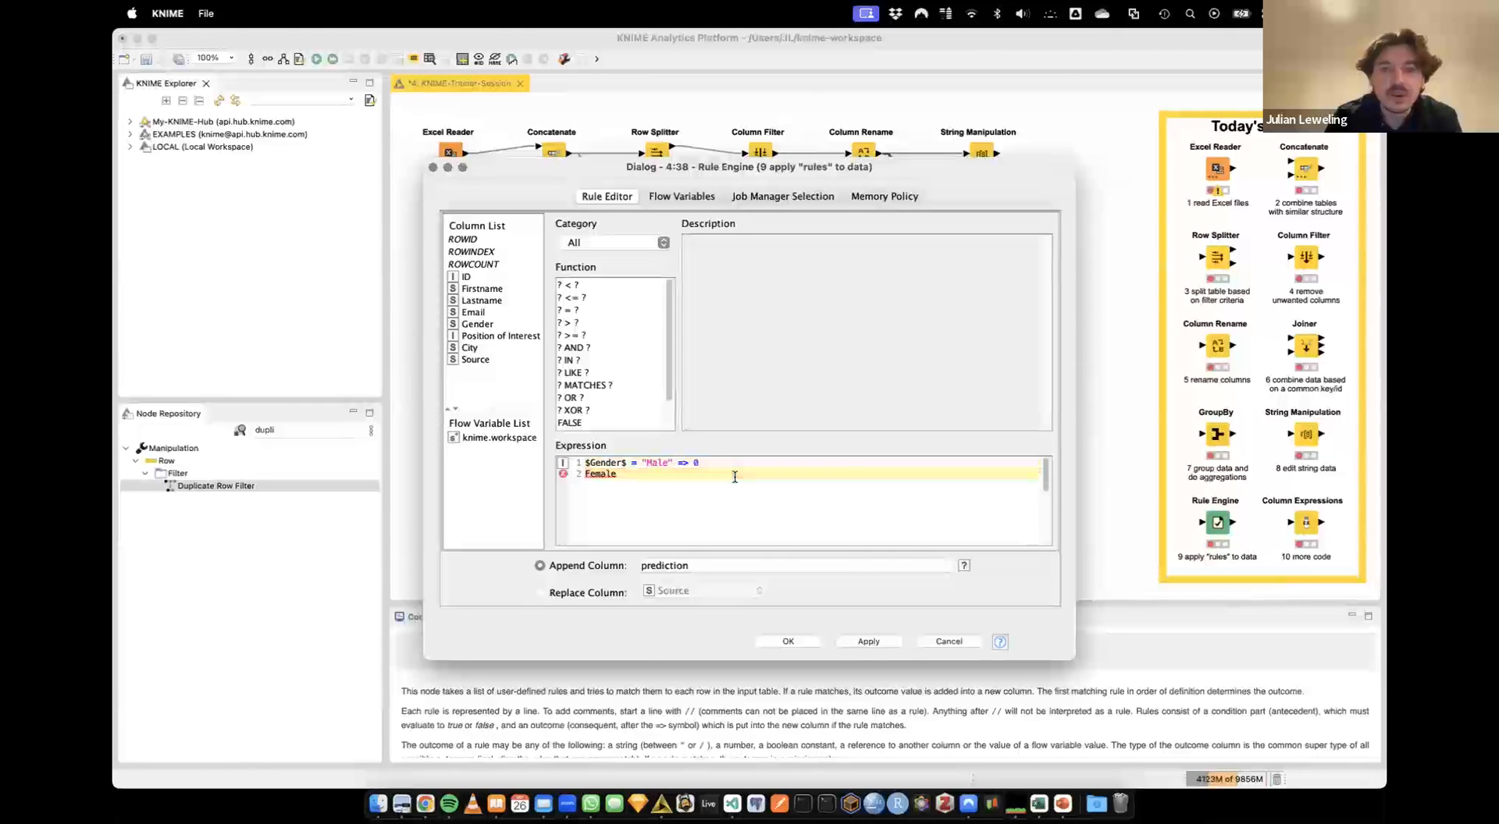
Complete the second rule as $Gender$ = "Female" => 1
double_click(474, 326)
type("= \"")
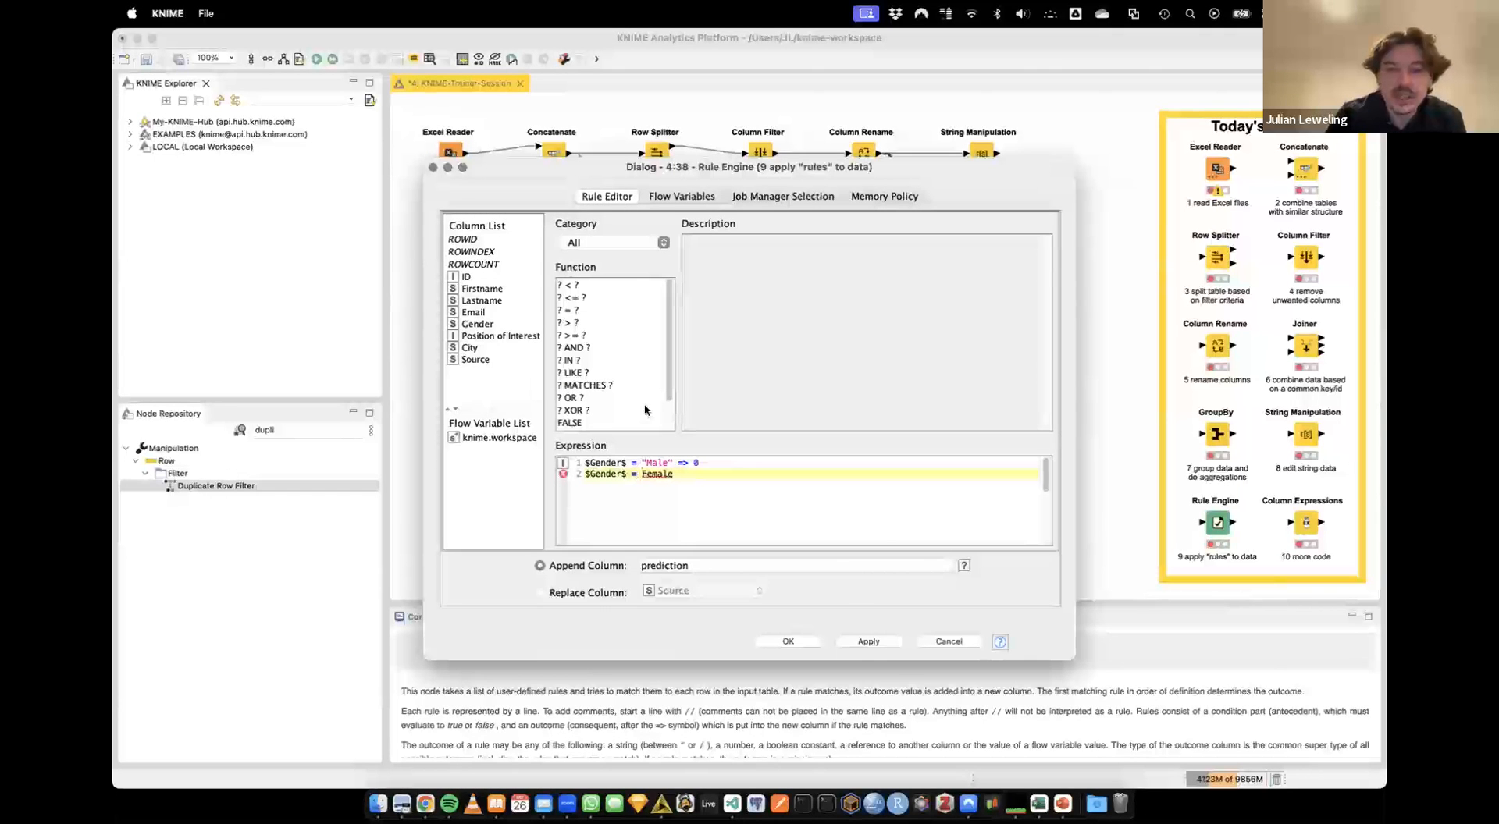
key("End")
type("\" => 1")
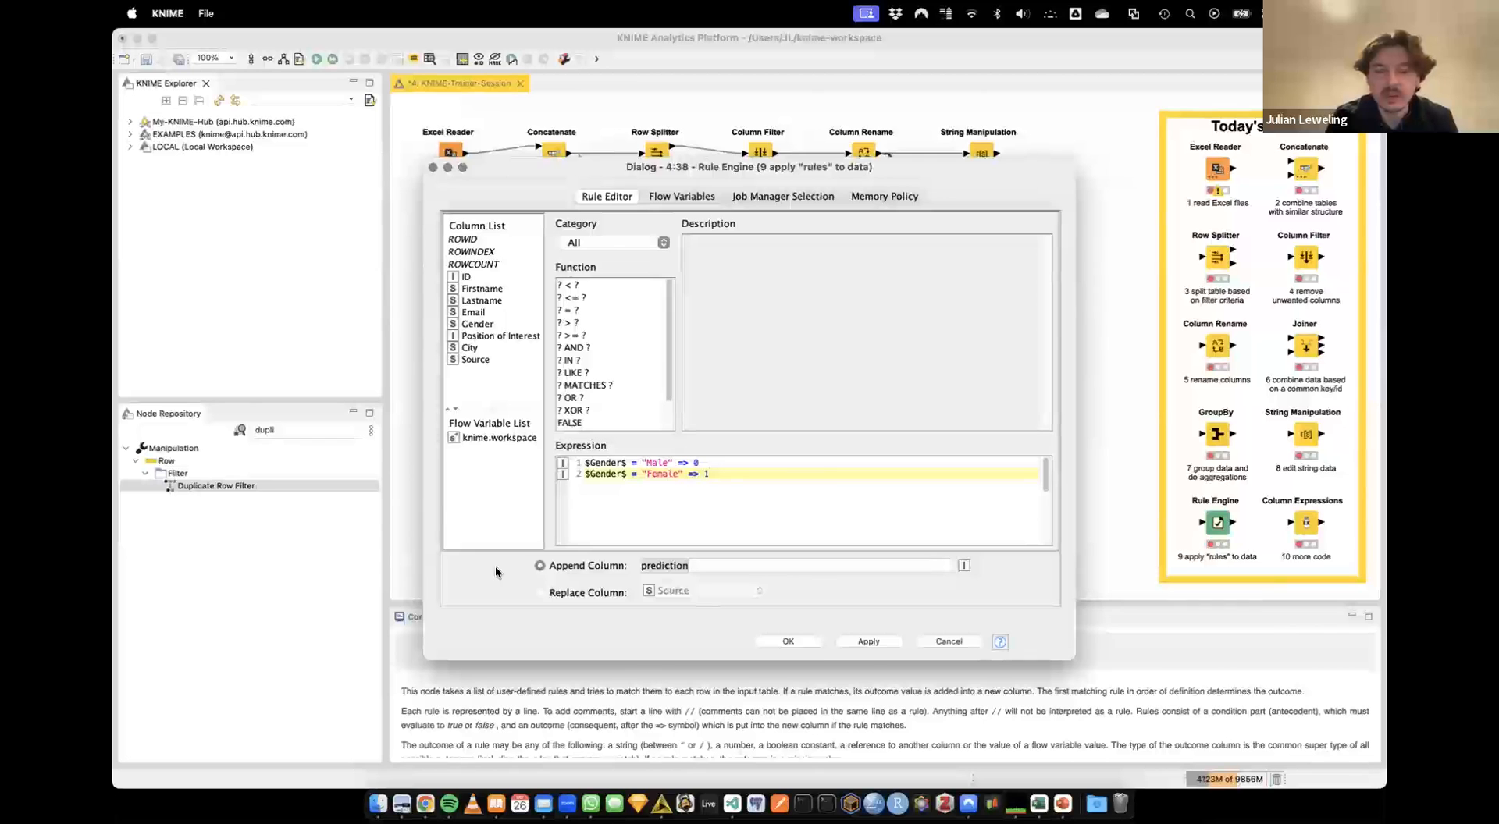
Name the Rule Engine's appended column Gender_coded and confirm the node's settings
type("Gender_g")
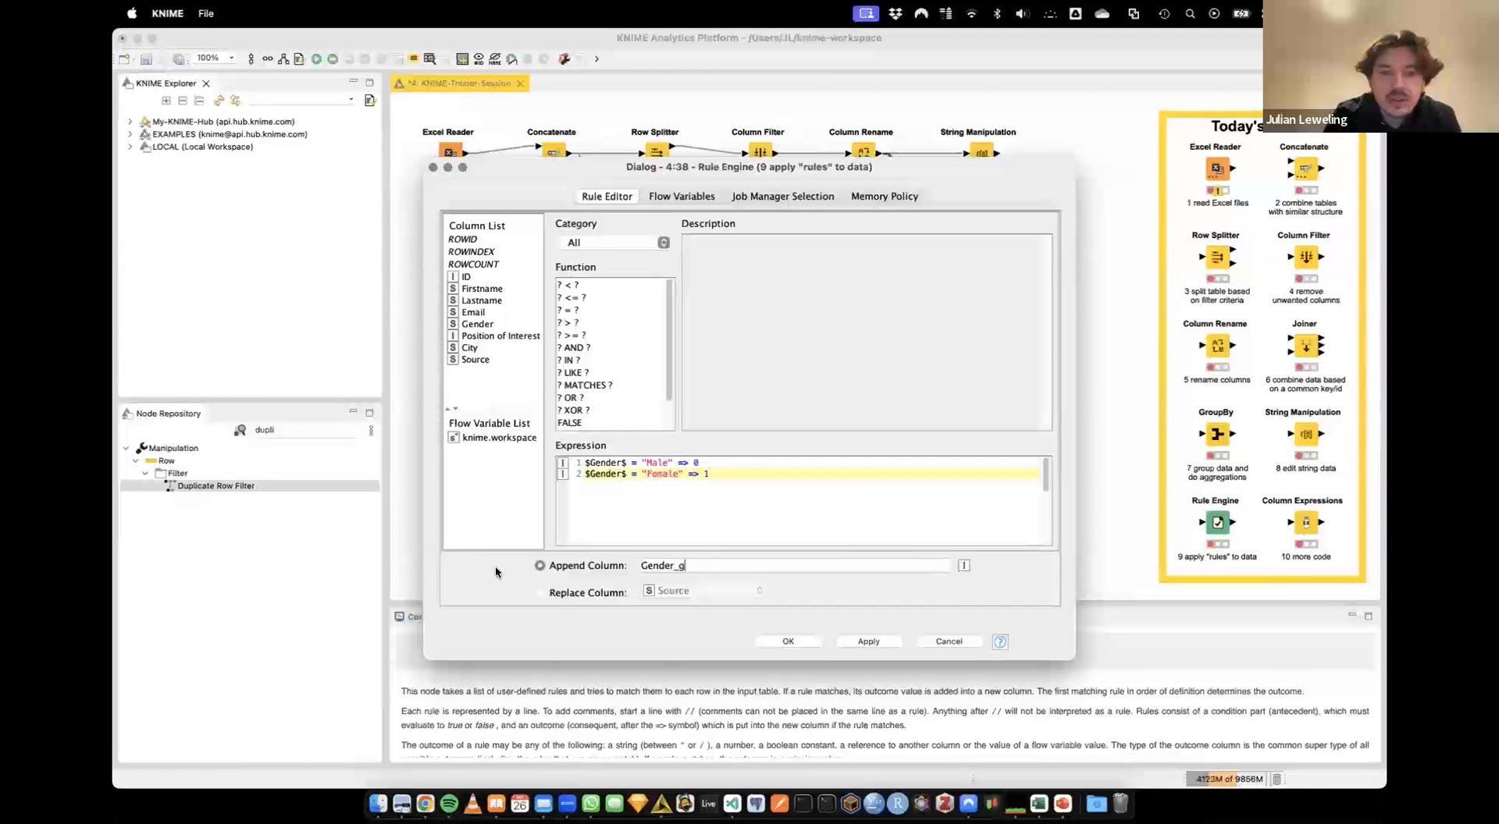
key("BackSpace")
type("coded")
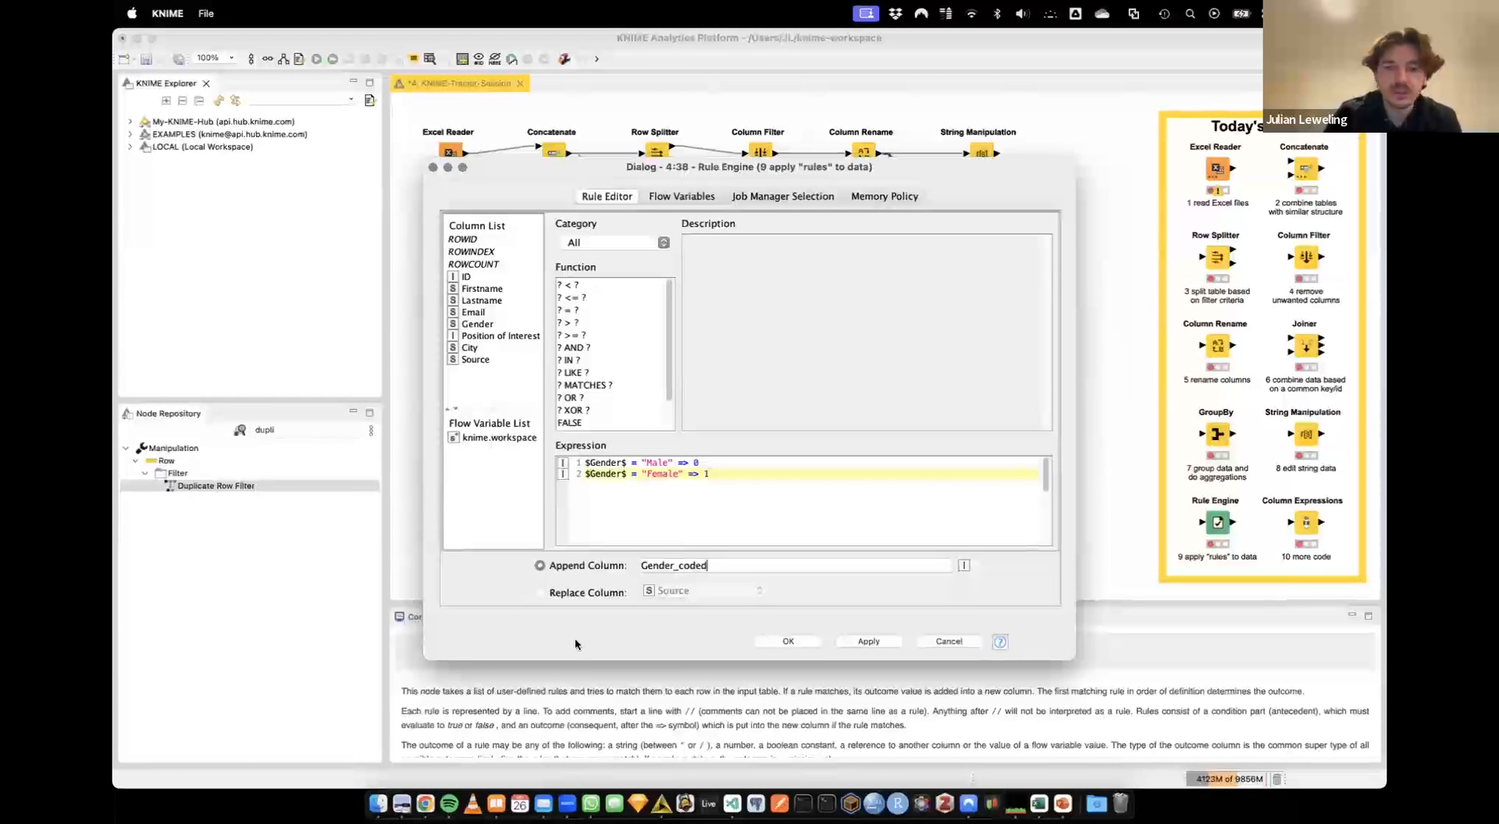
left_click(778, 639)
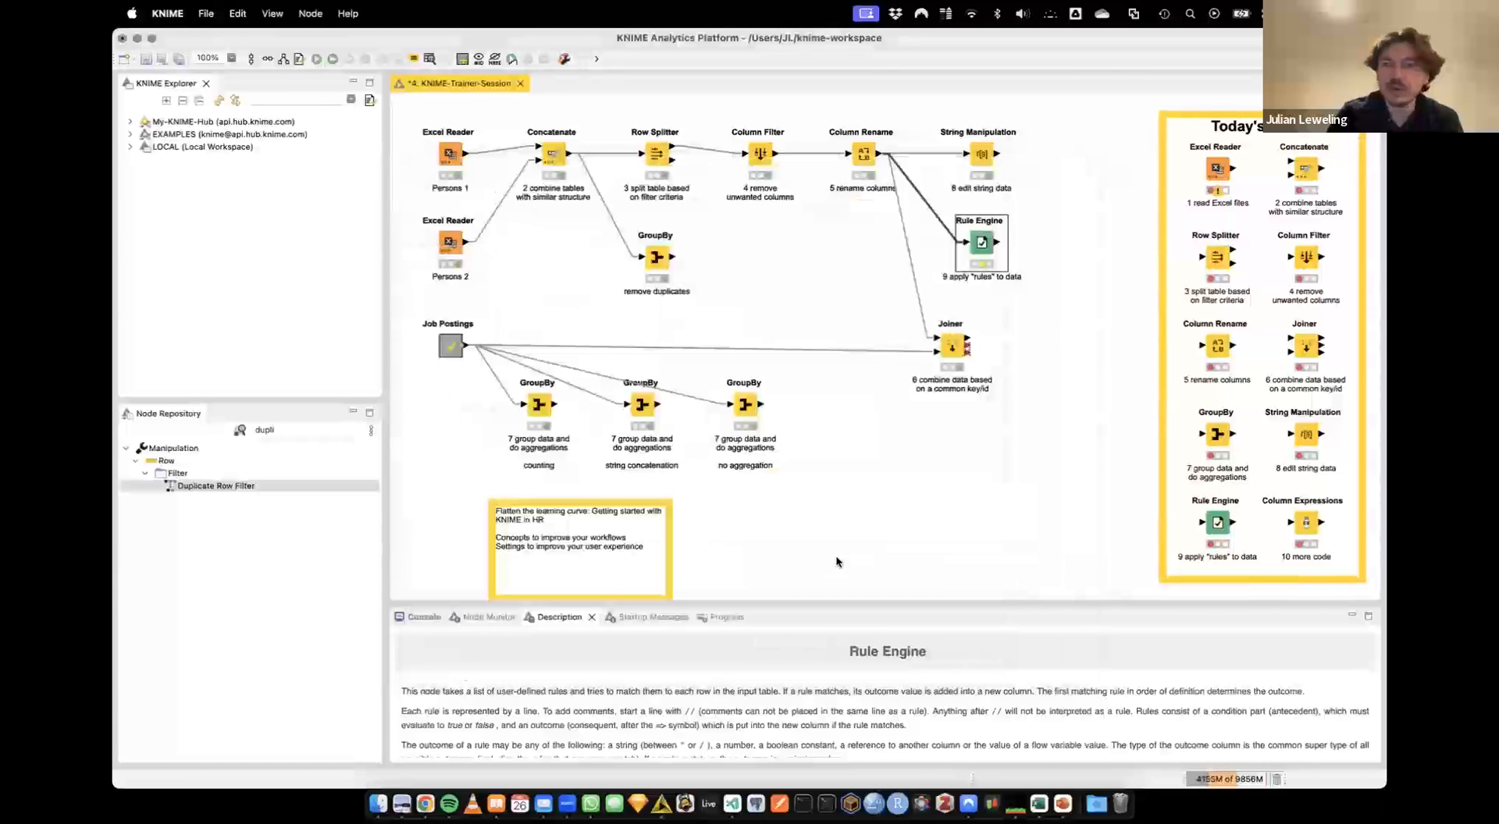
Open the Rule Engine's classified values table, widen the Gender_coded column, review its codes, and close the table
right_click(996, 243)
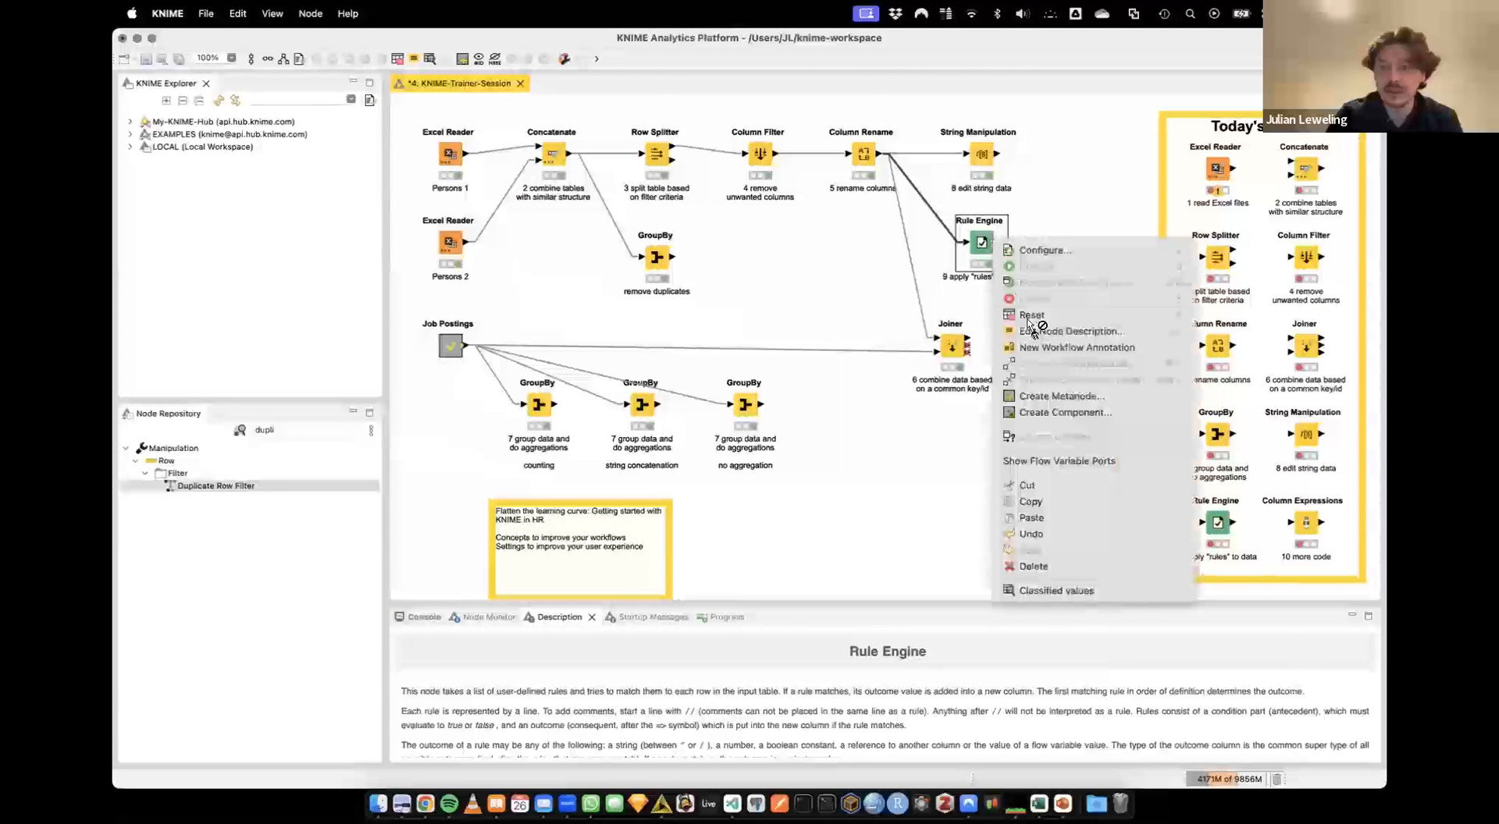
left_click(1054, 590)
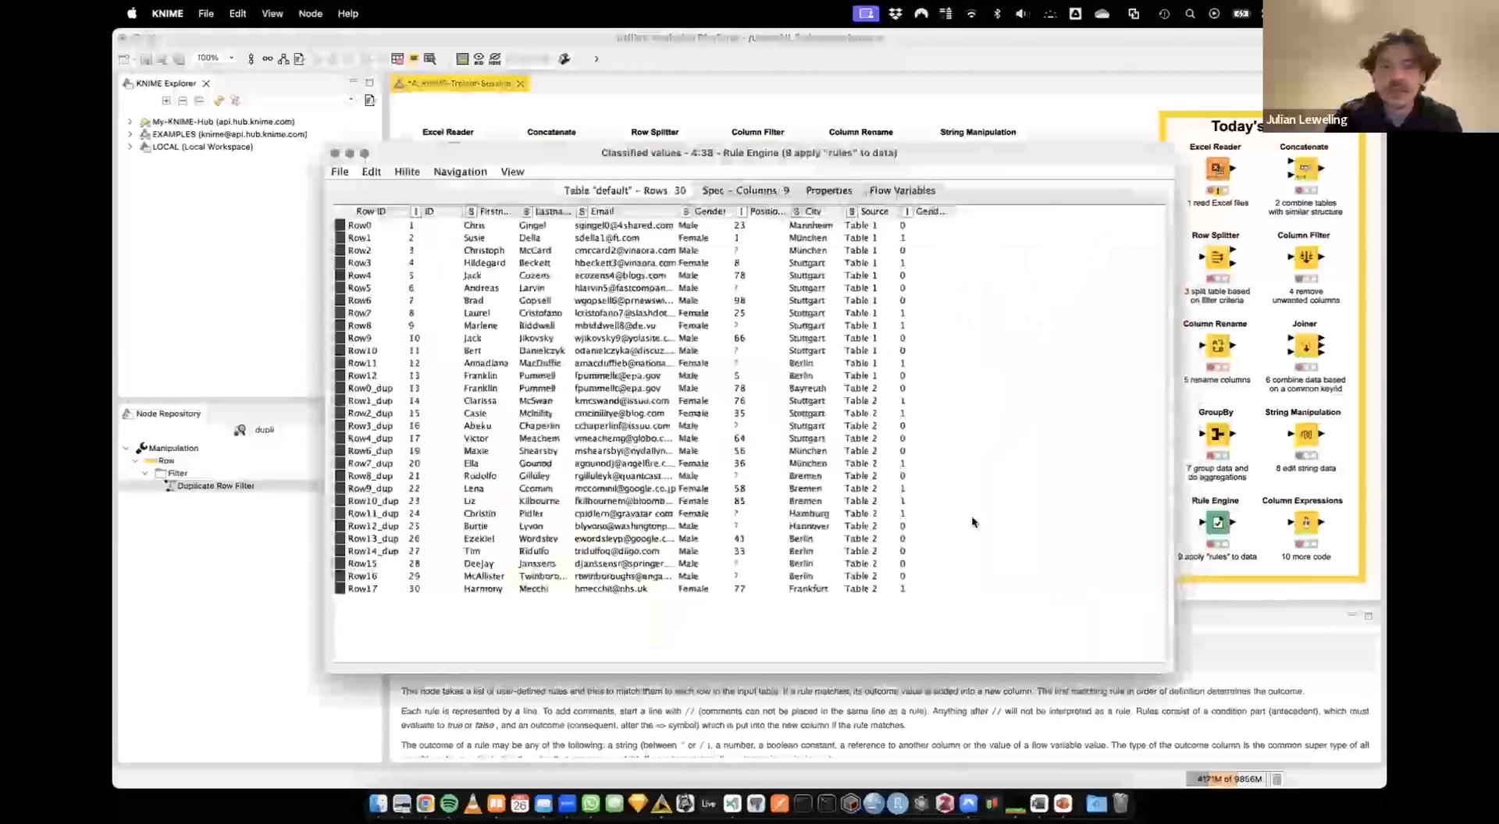
left_click_drag(911, 225, 953, 564)
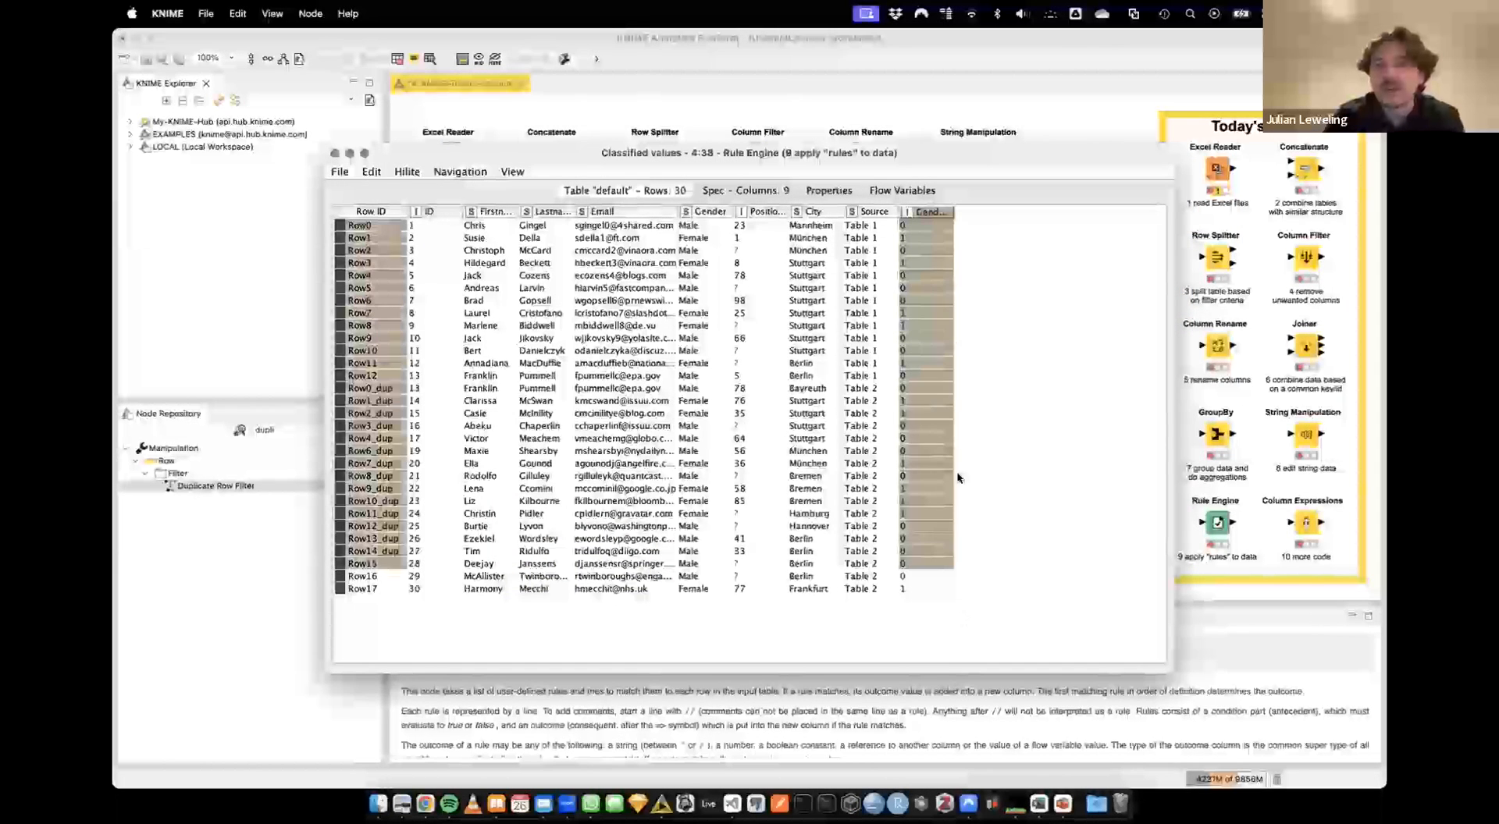
left_click_drag(953, 217, 1062, 215)
left_click(944, 225)
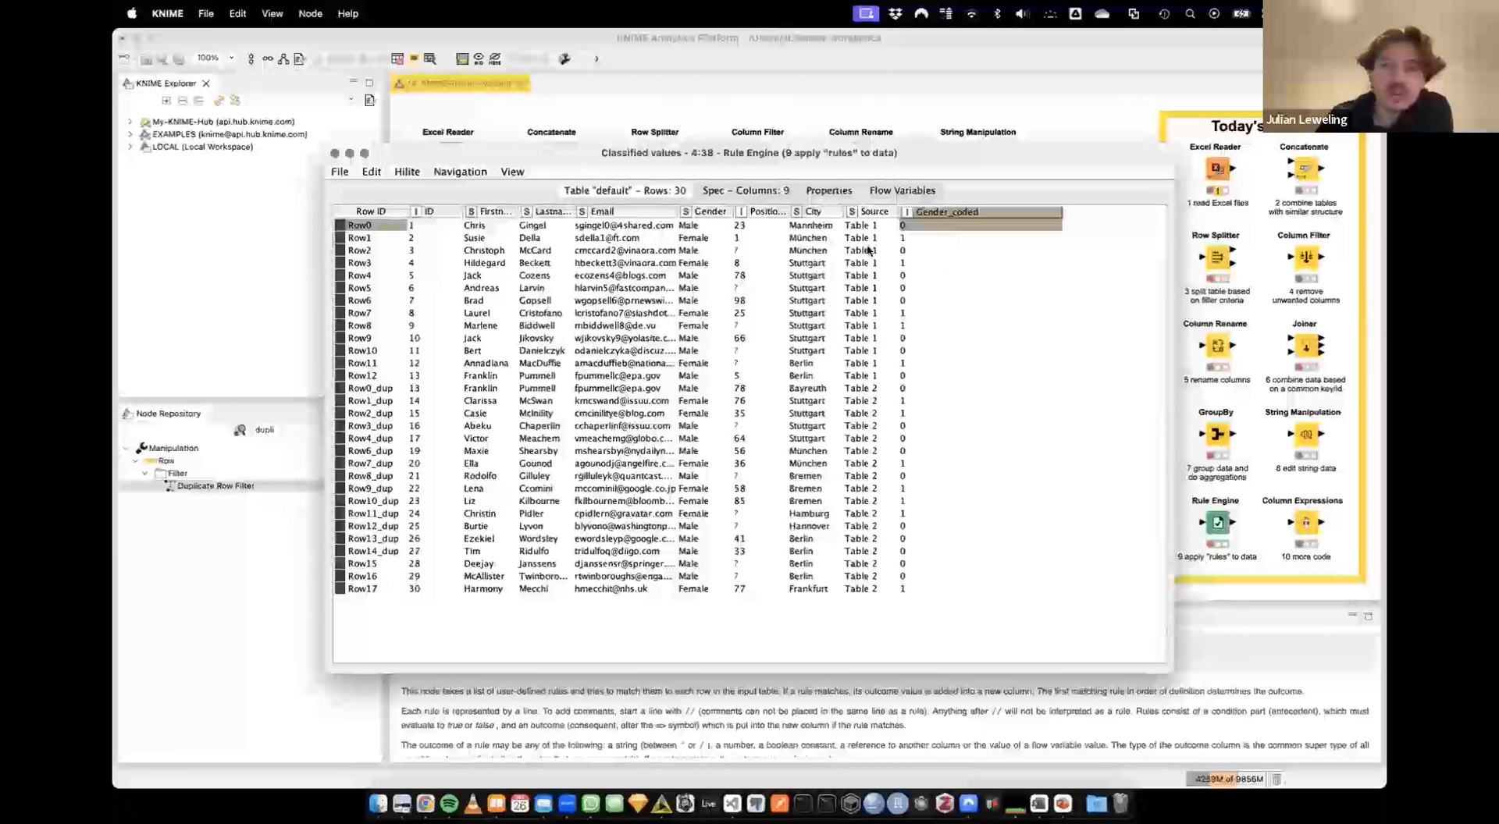
left_click(334, 153)
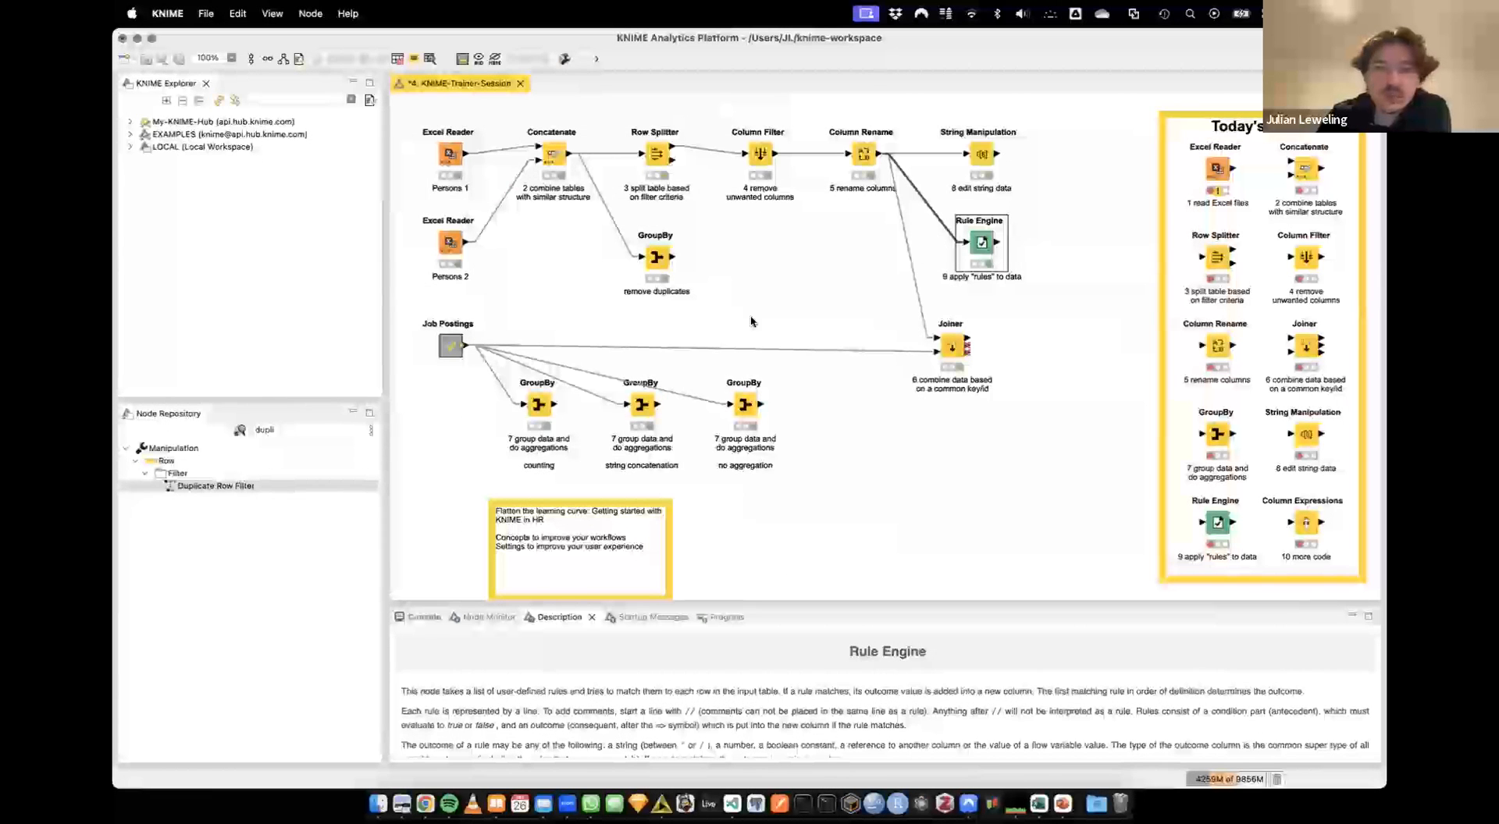
Search the node repository for "rule-" and place a Rule-based Row Splitter to the right of the Rule Engine
double_click(314, 430)
type("r")
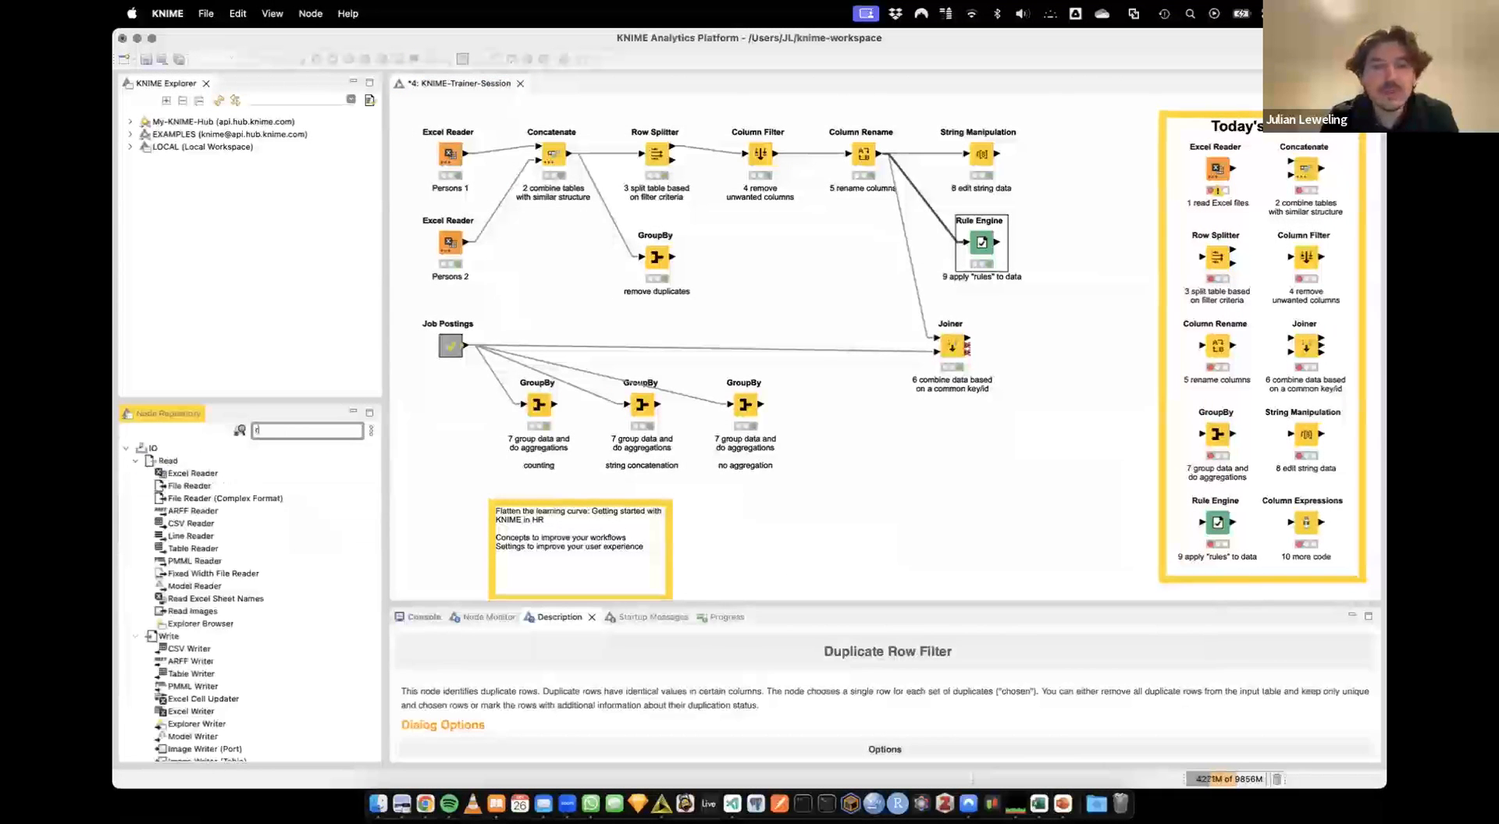
type("ule-")
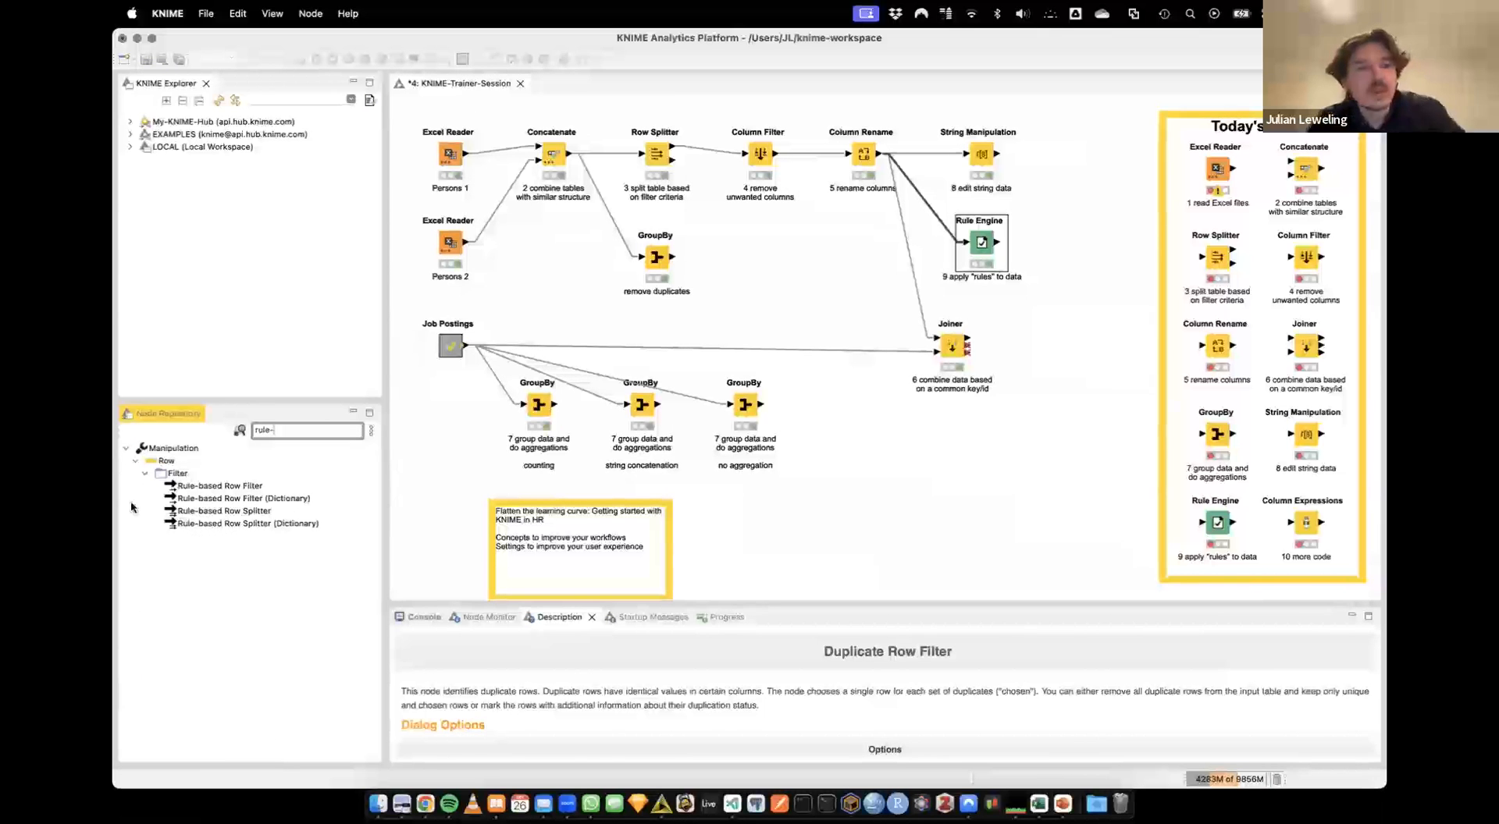
left_click_drag(221, 511, 1085, 238)
Compare the Rule Engine with the Rule-based Row Splitter by their descriptions, and delete the Rule-based Row Splitter
left_click(985, 244)
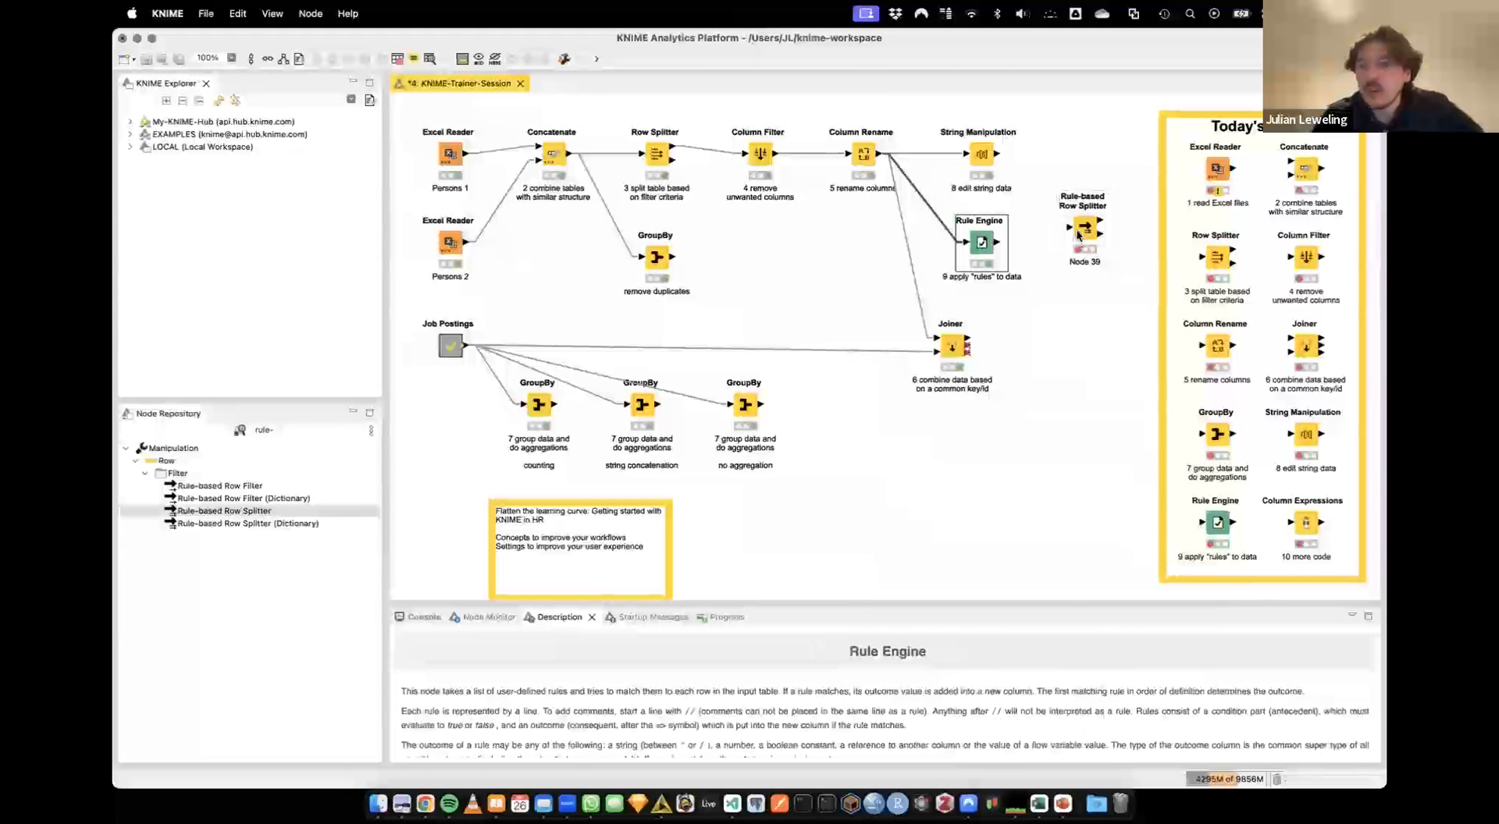
left_click(1078, 234)
left_click(990, 247)
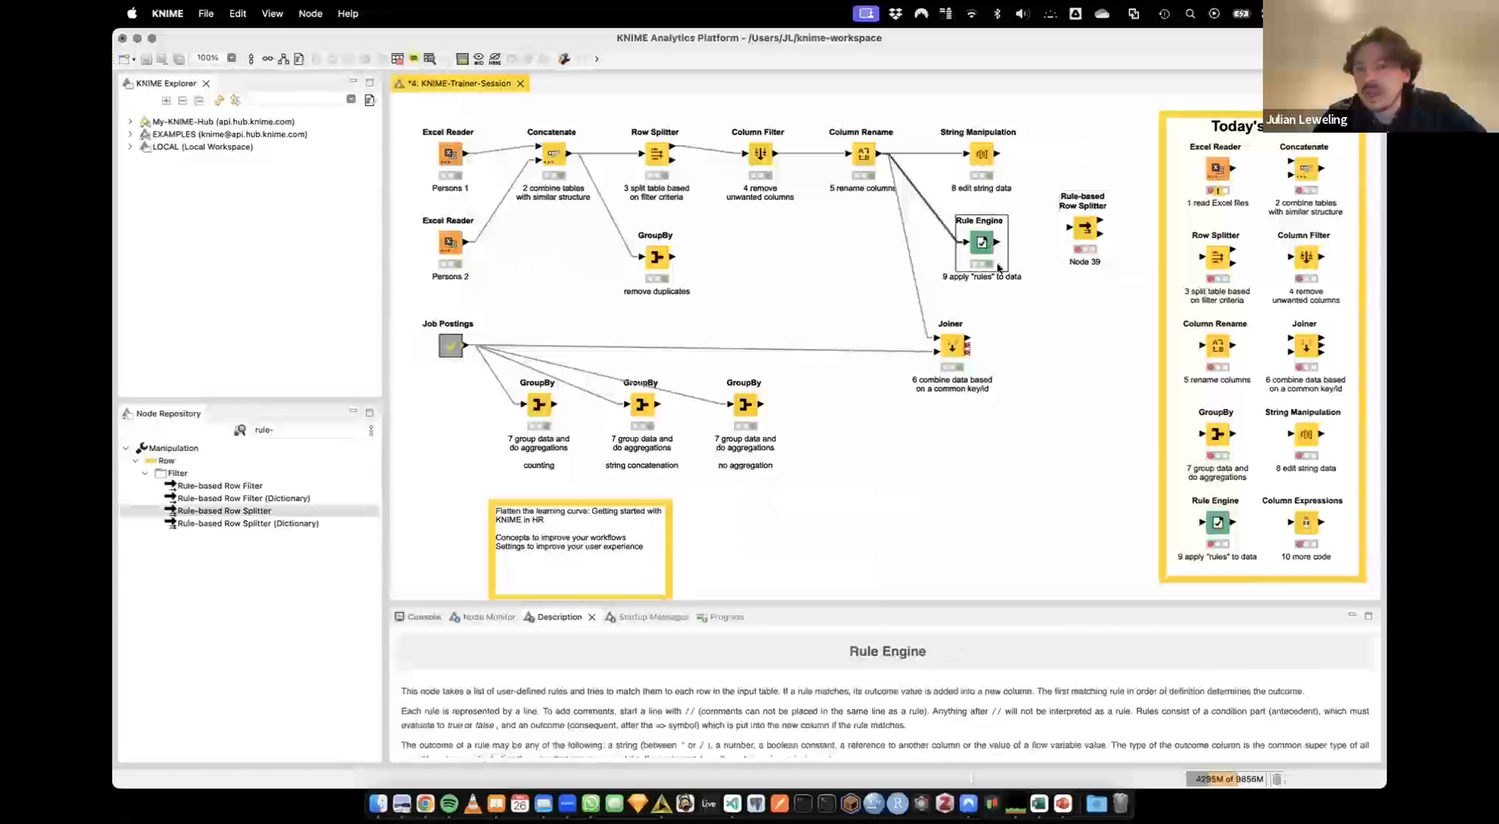
left_click(1093, 233)
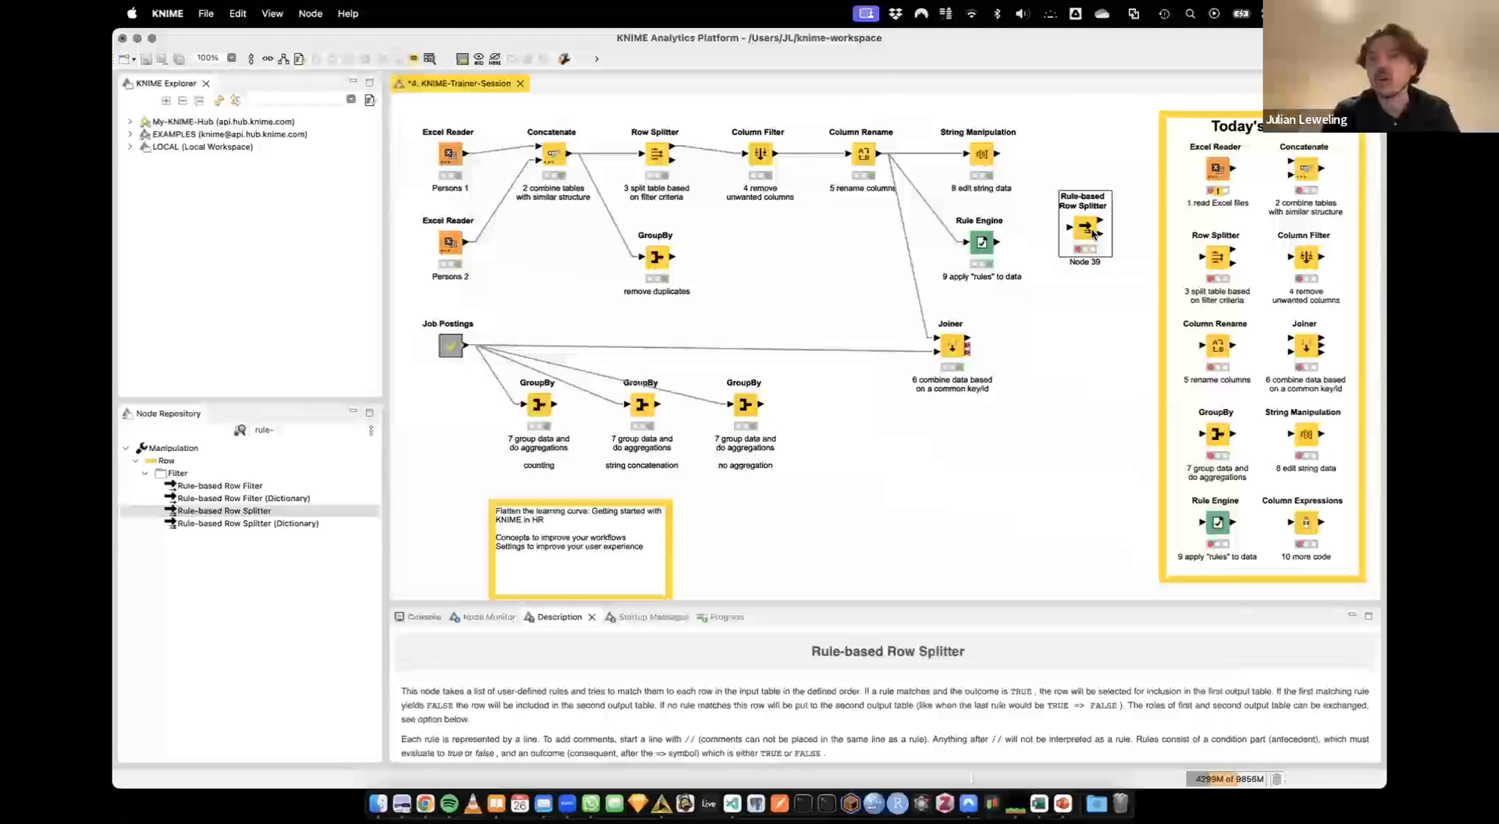
key("Delete")
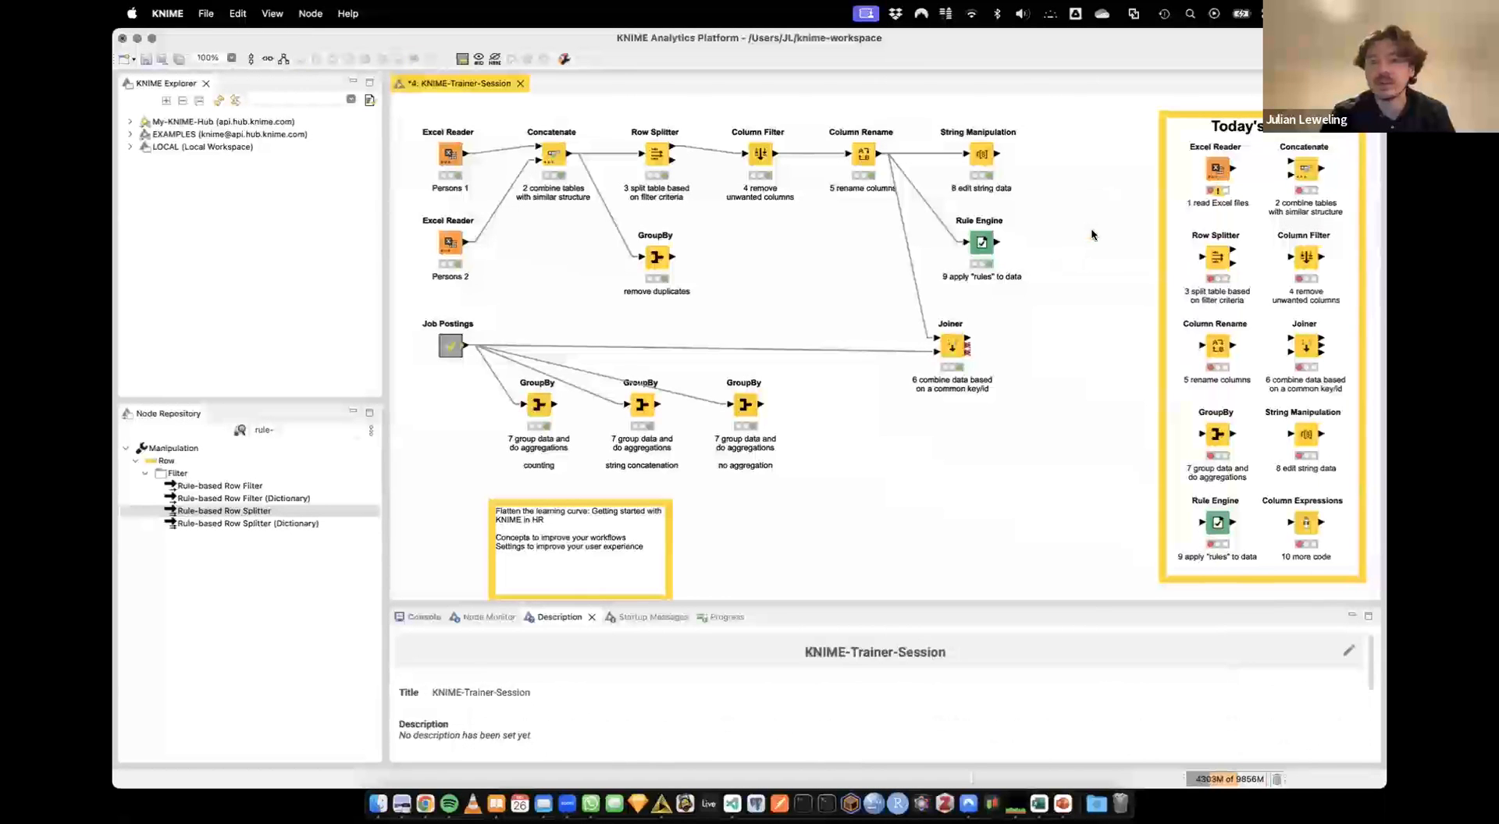
Copy the "10 more code" Column Expressions node, place it after String Manipulation, and connect it to the String Manipulation output
left_click(1310, 533)
left_click(940, 470)
key("super+v")
left_click_drag(1319, 559, 1020, 159)
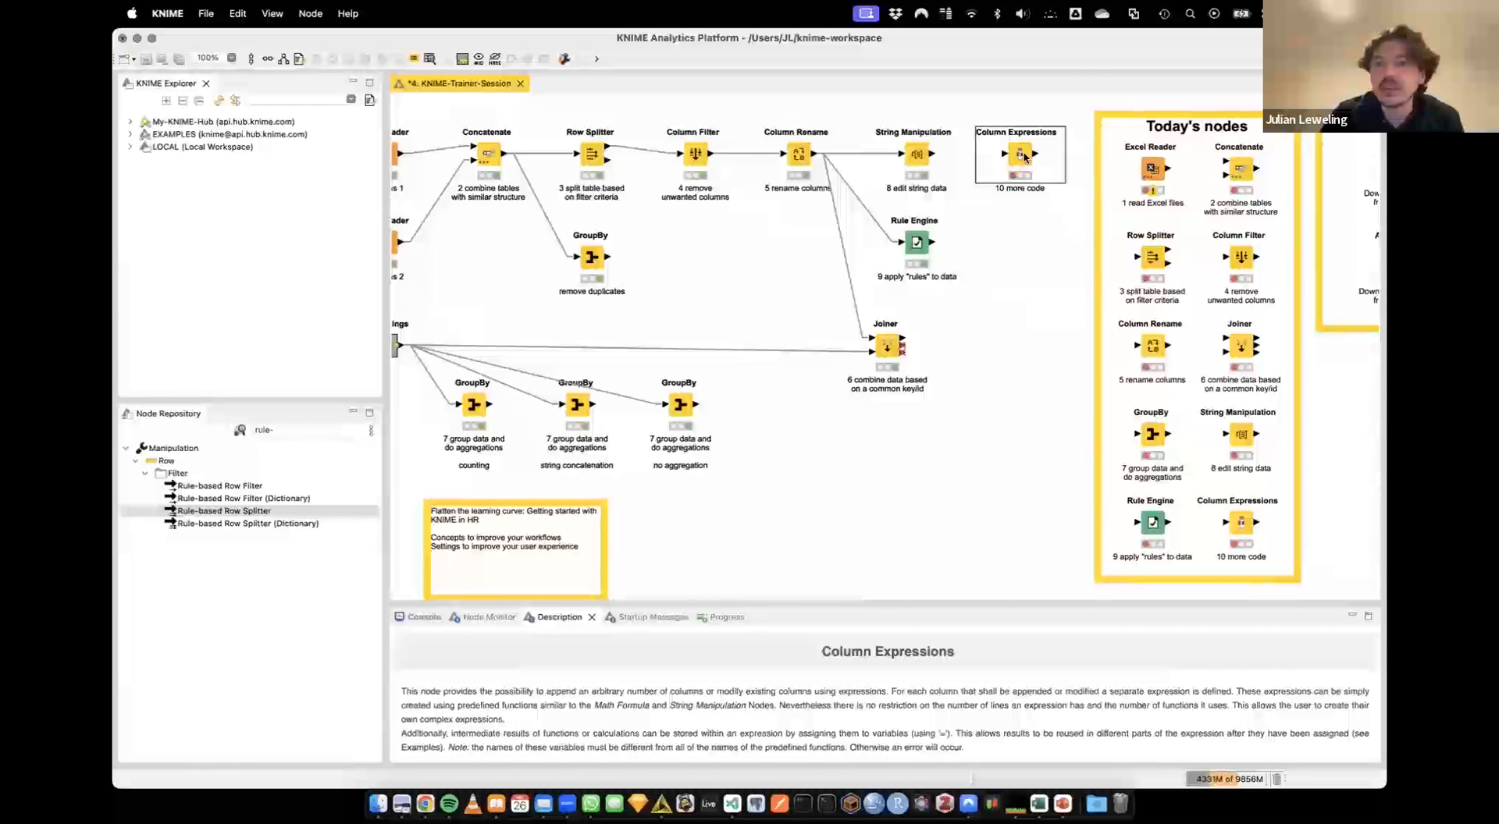
left_click_drag(932, 154, 1013, 157)
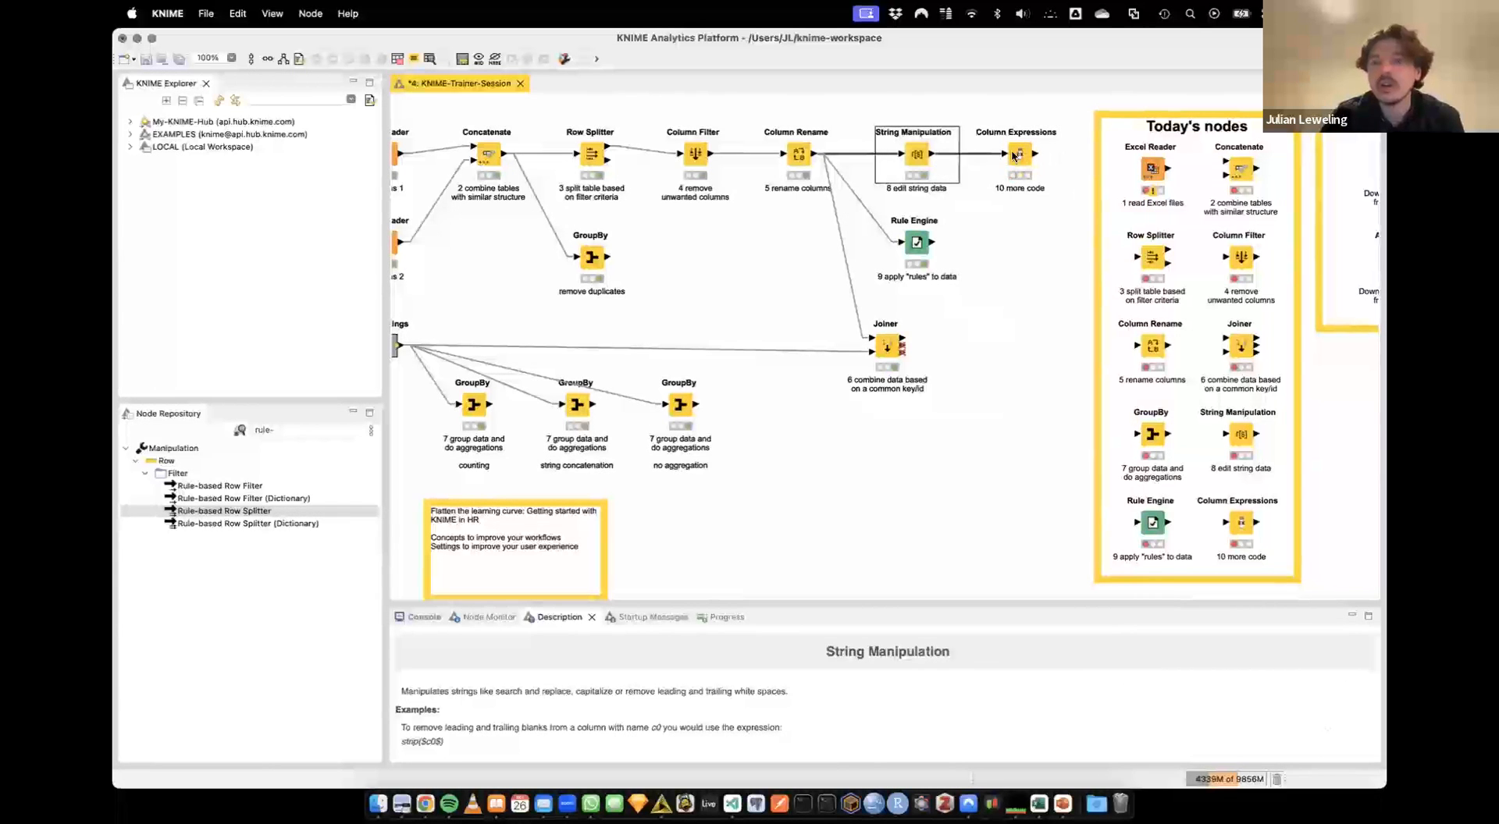
Open the Column Expressions node's settings and add a new expression
left_click(1020, 157)
double_click(1020, 157)
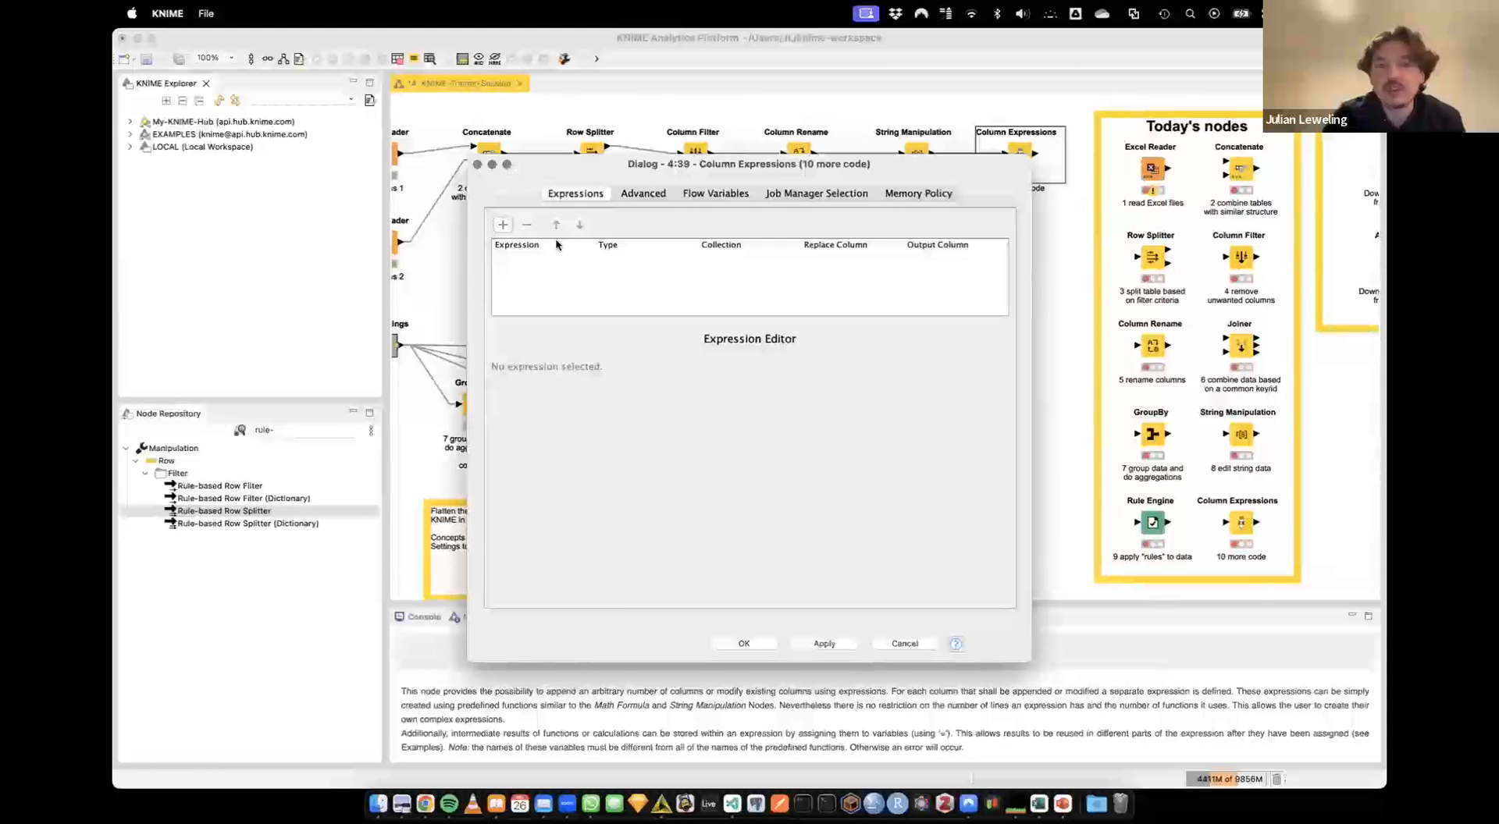
left_click(502, 226)
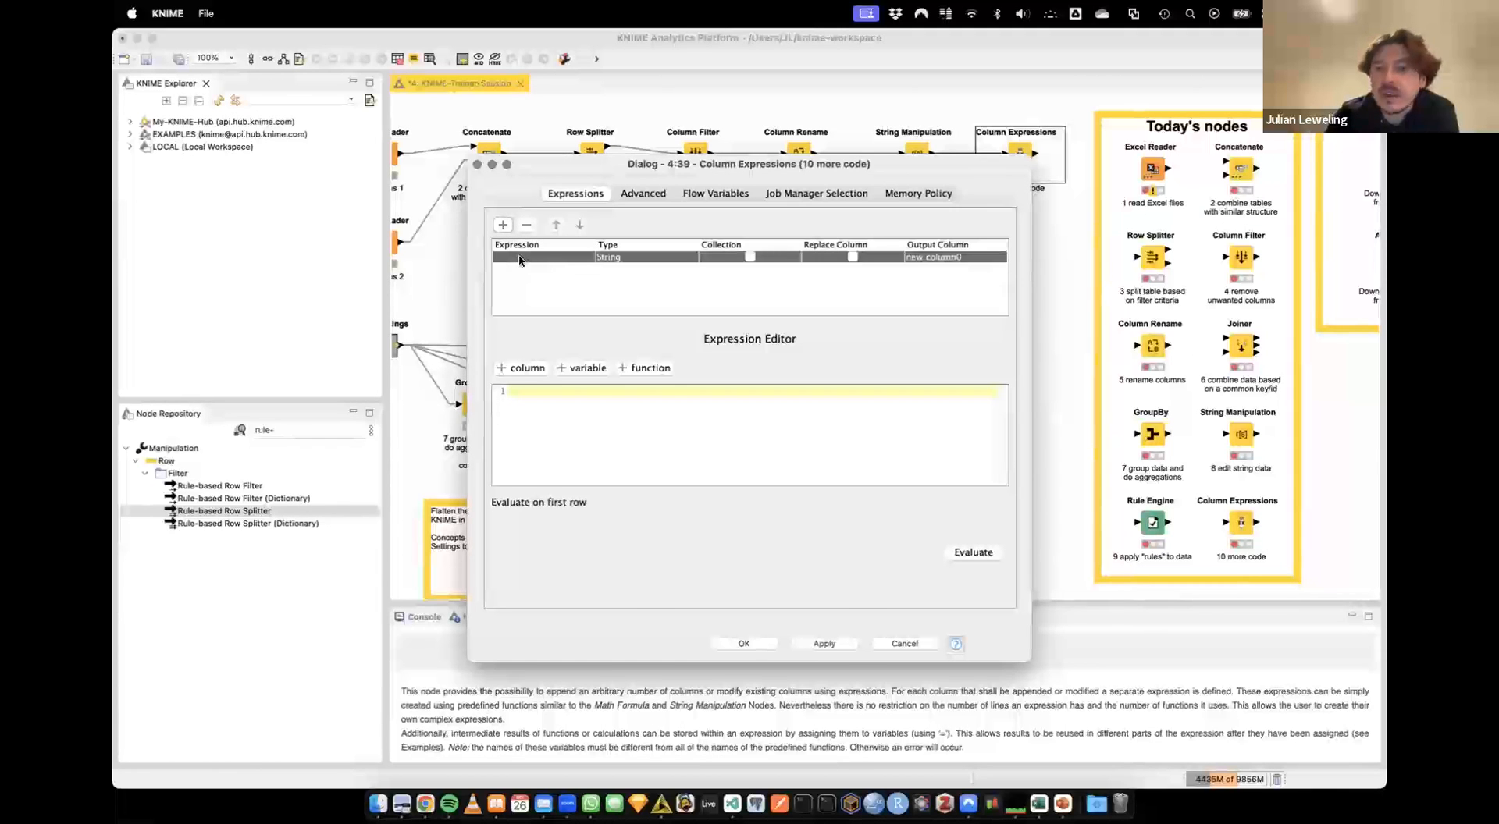
Browse the columns, flow variables and functions available for the new column expression
left_click(522, 370)
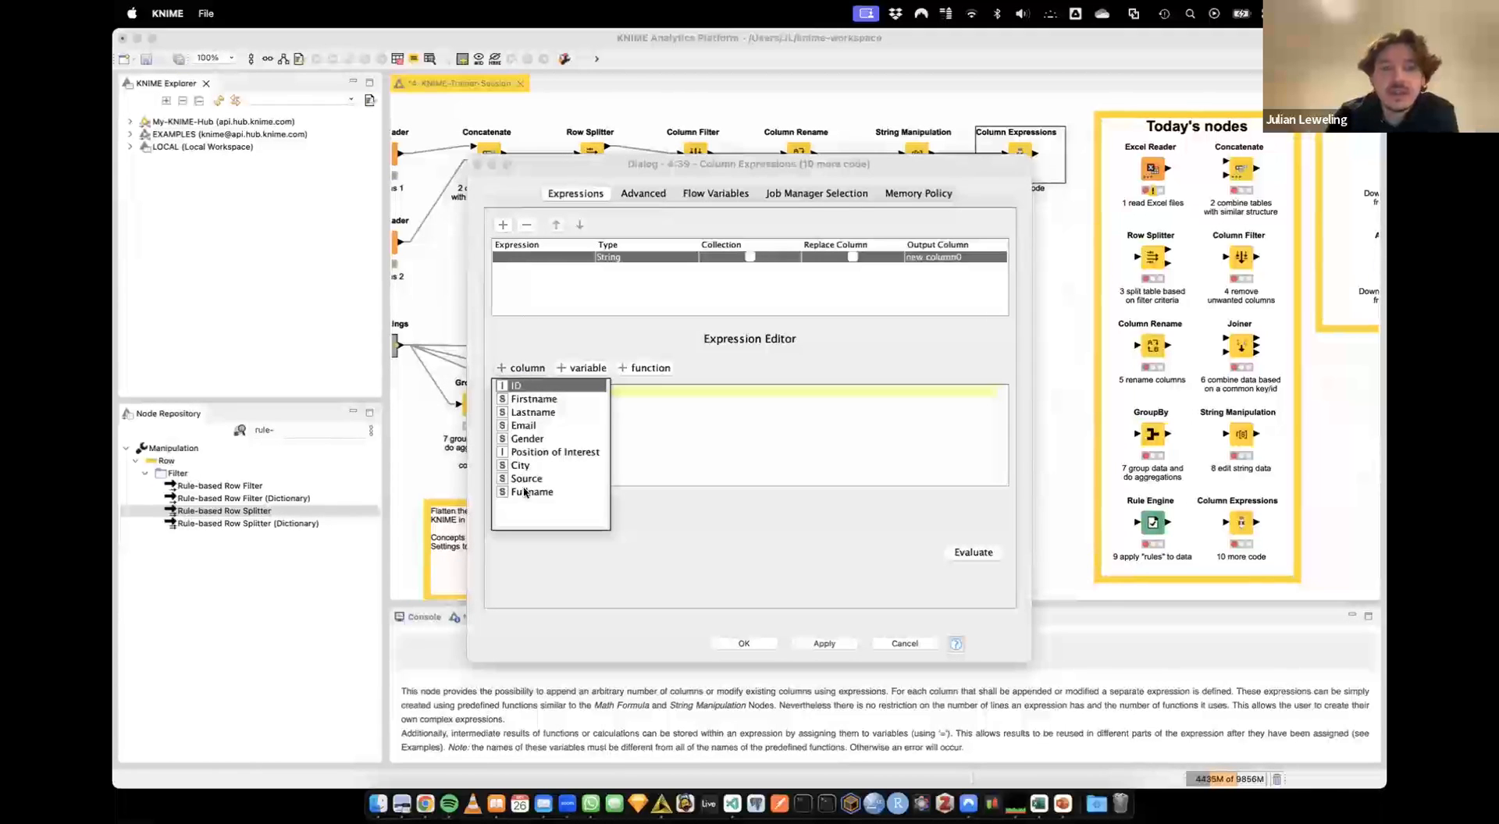
left_click(619, 398)
left_click(587, 369)
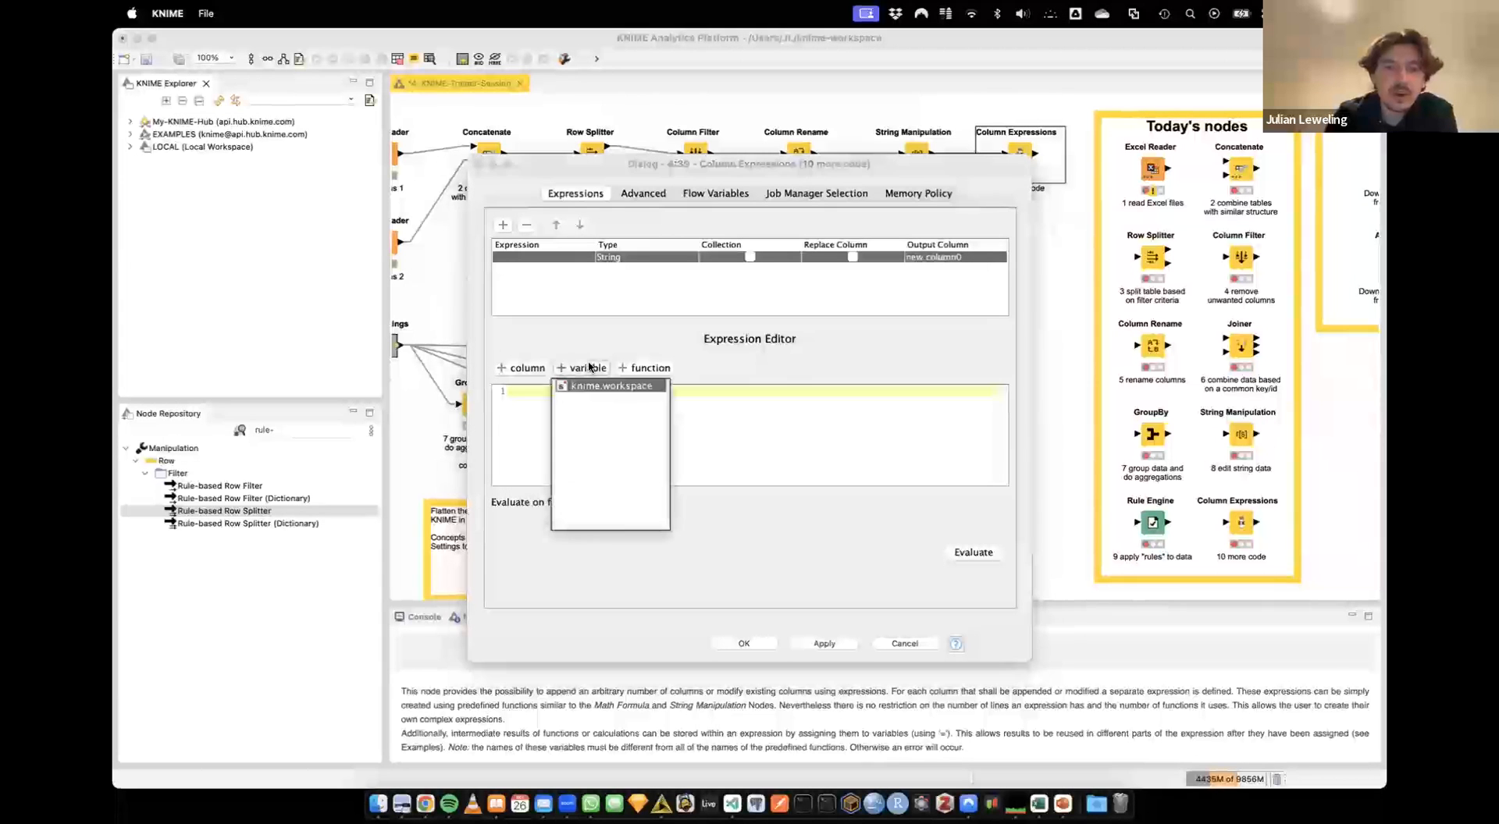
left_click(653, 374)
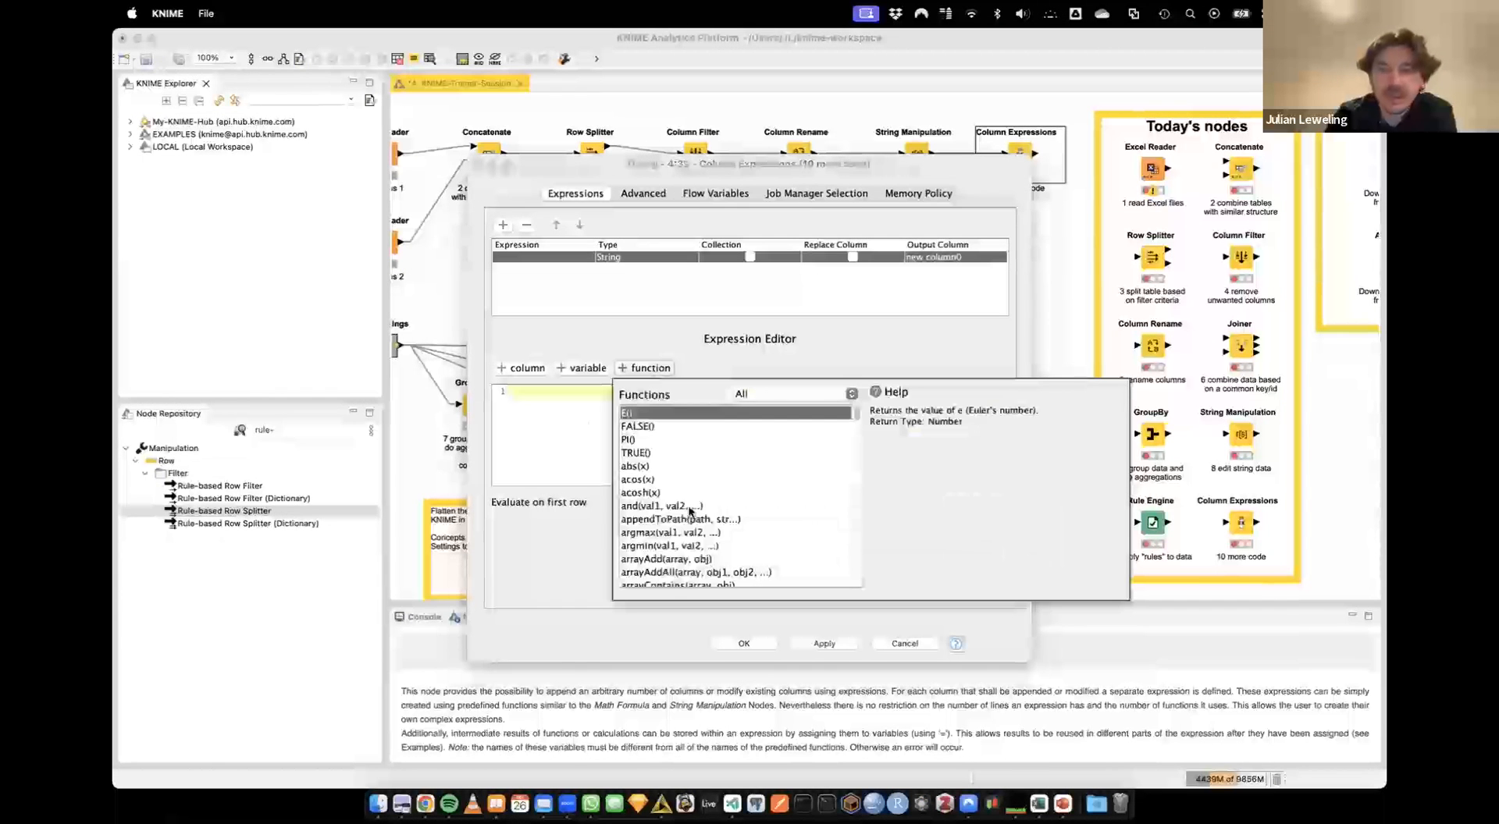
scroll(697, 555, "down", 10)
scroll(697, 554, "down", 10)
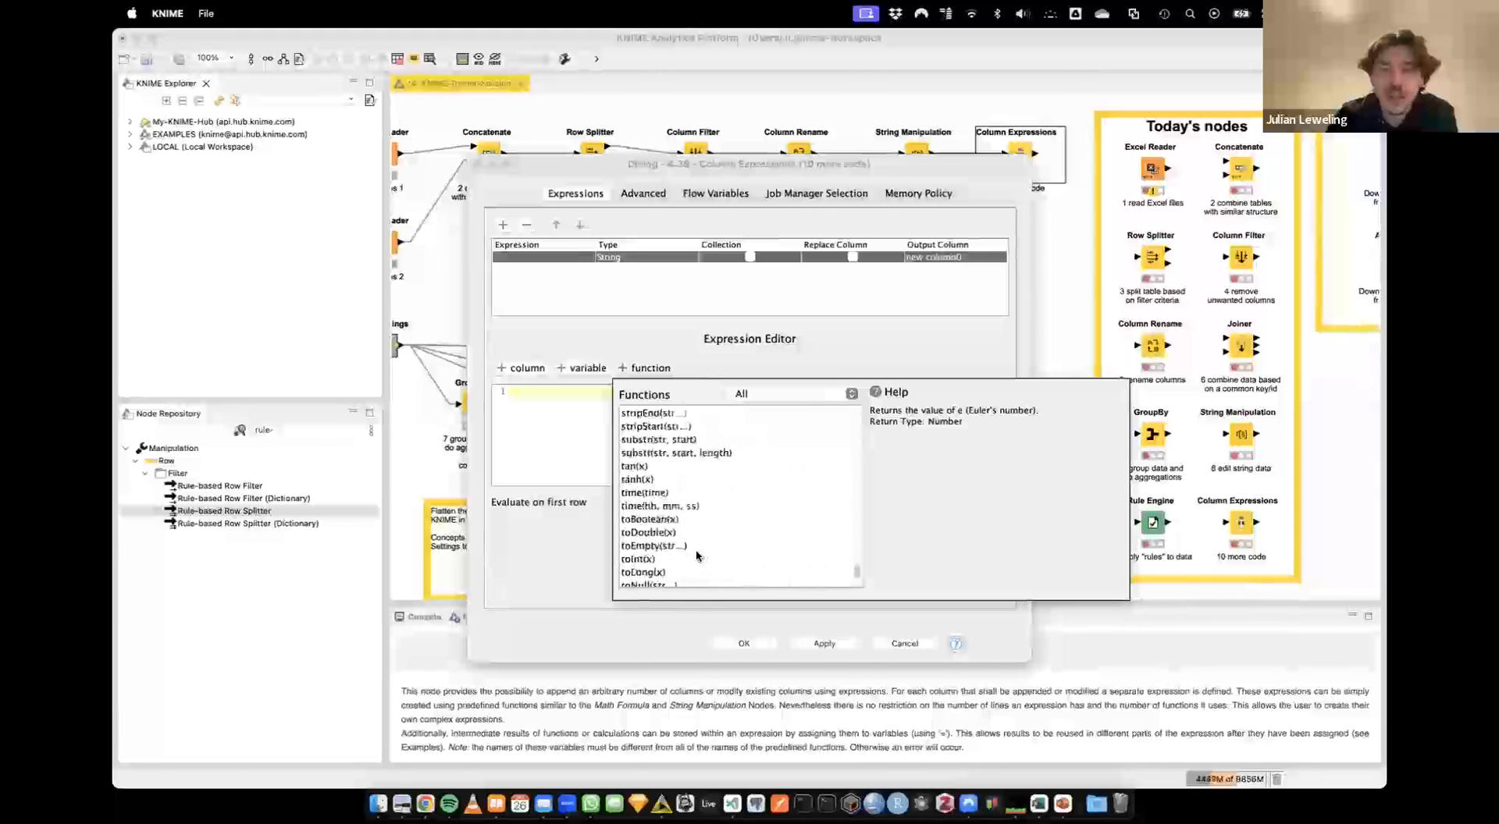
Discard the Column Expressions draft, then reopen the node's settings and confirm four new empty String expressions
left_click(566, 404)
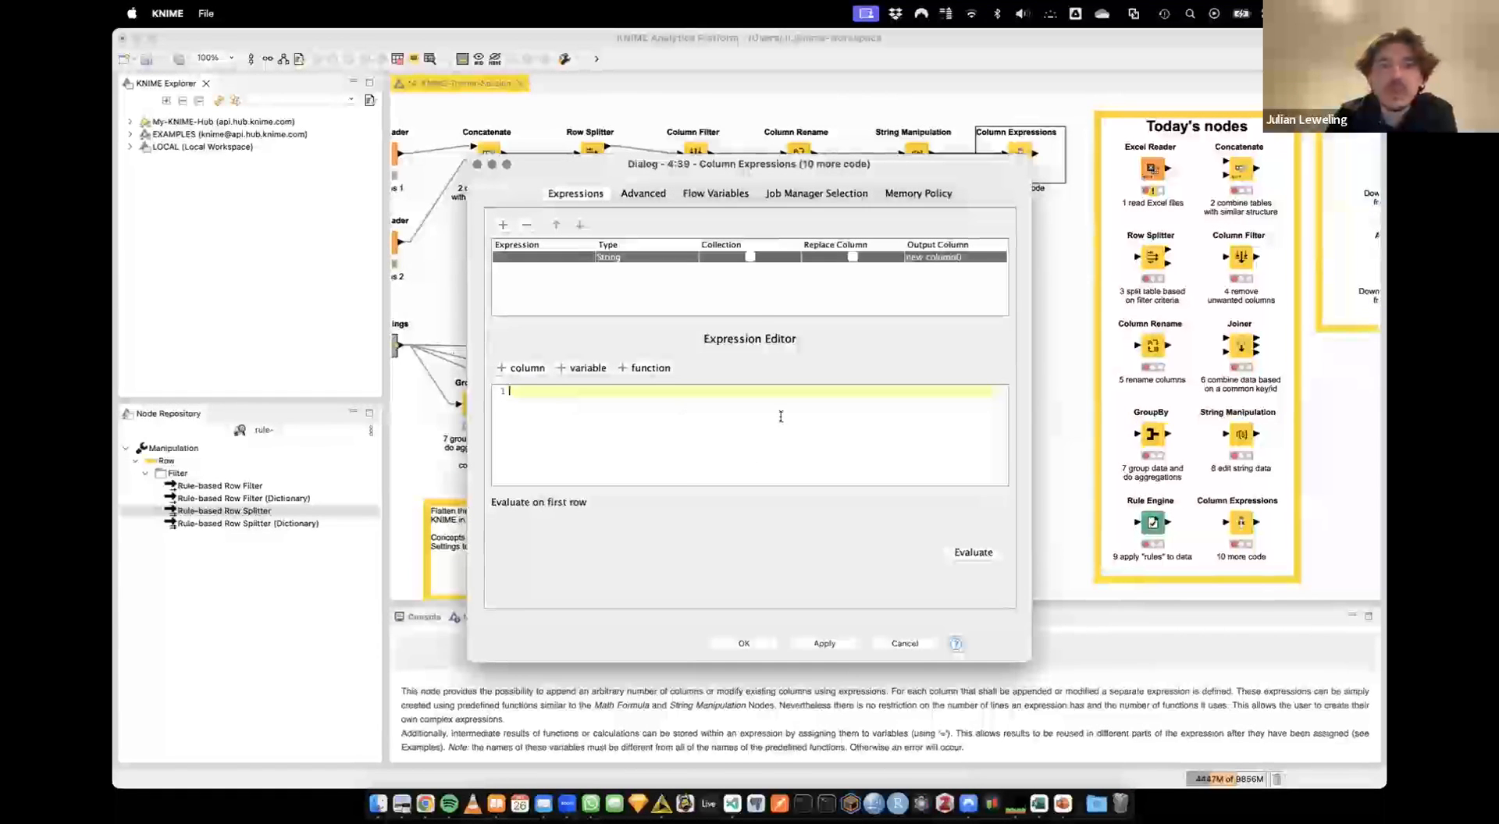
left_click(911, 646)
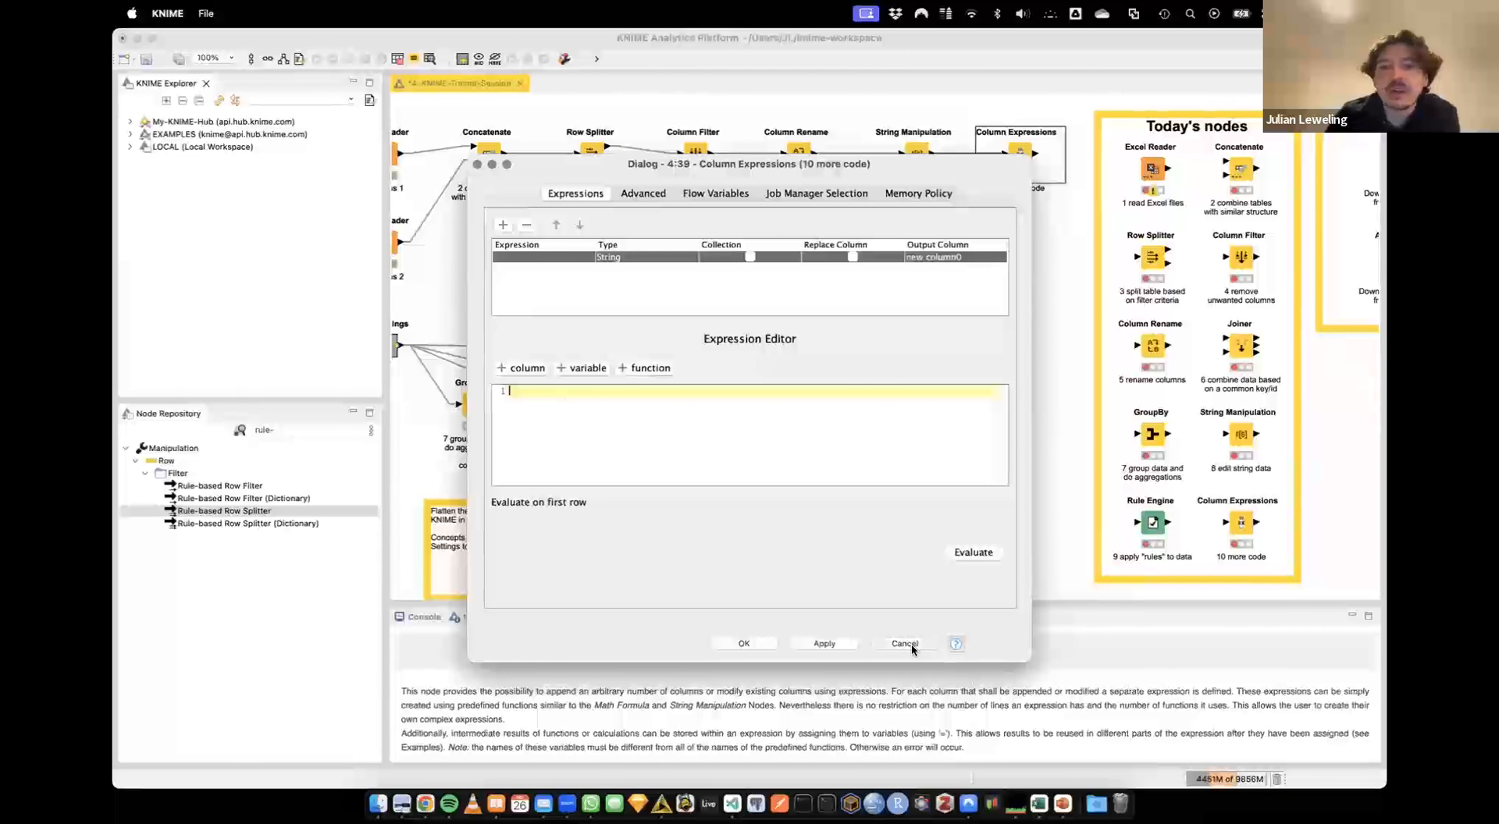
double_click(1021, 154)
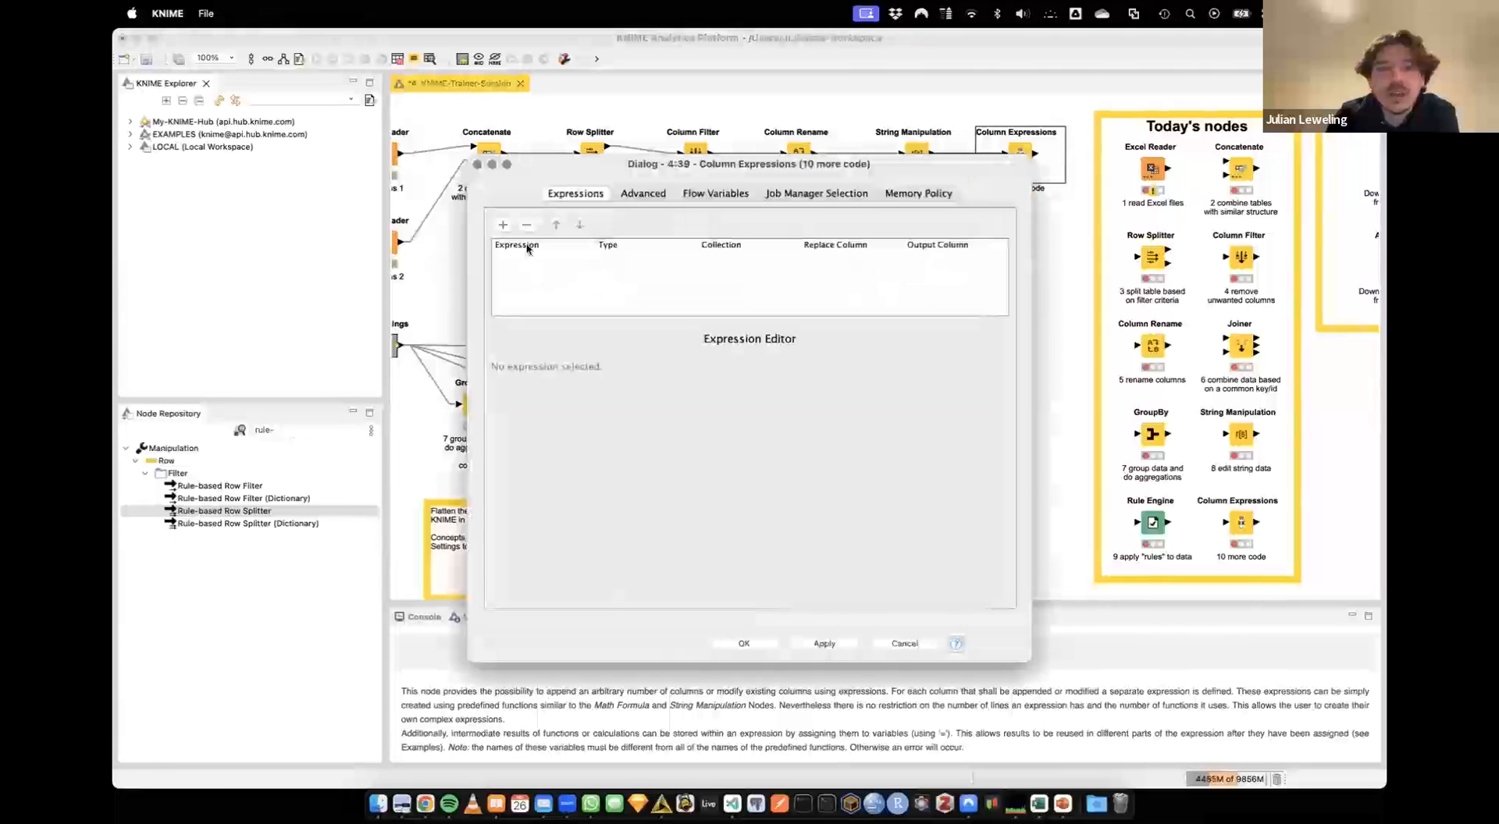
left_click(506, 225)
left_click(504, 226)
left_click(504, 226)
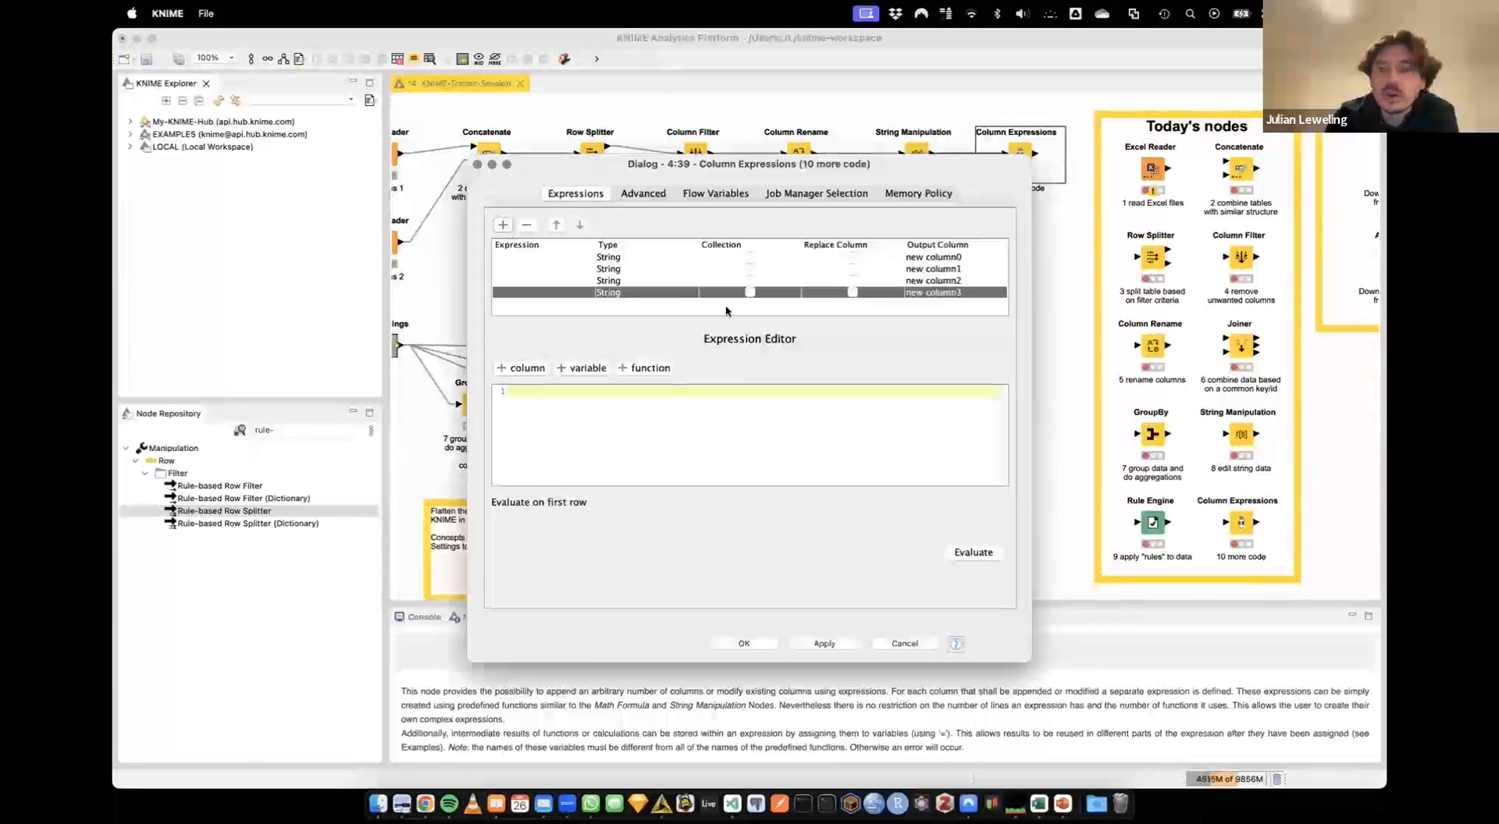
left_click(737, 643)
Execute the Column Expressions node and check the appended columns in its output table
right_click(1020, 157)
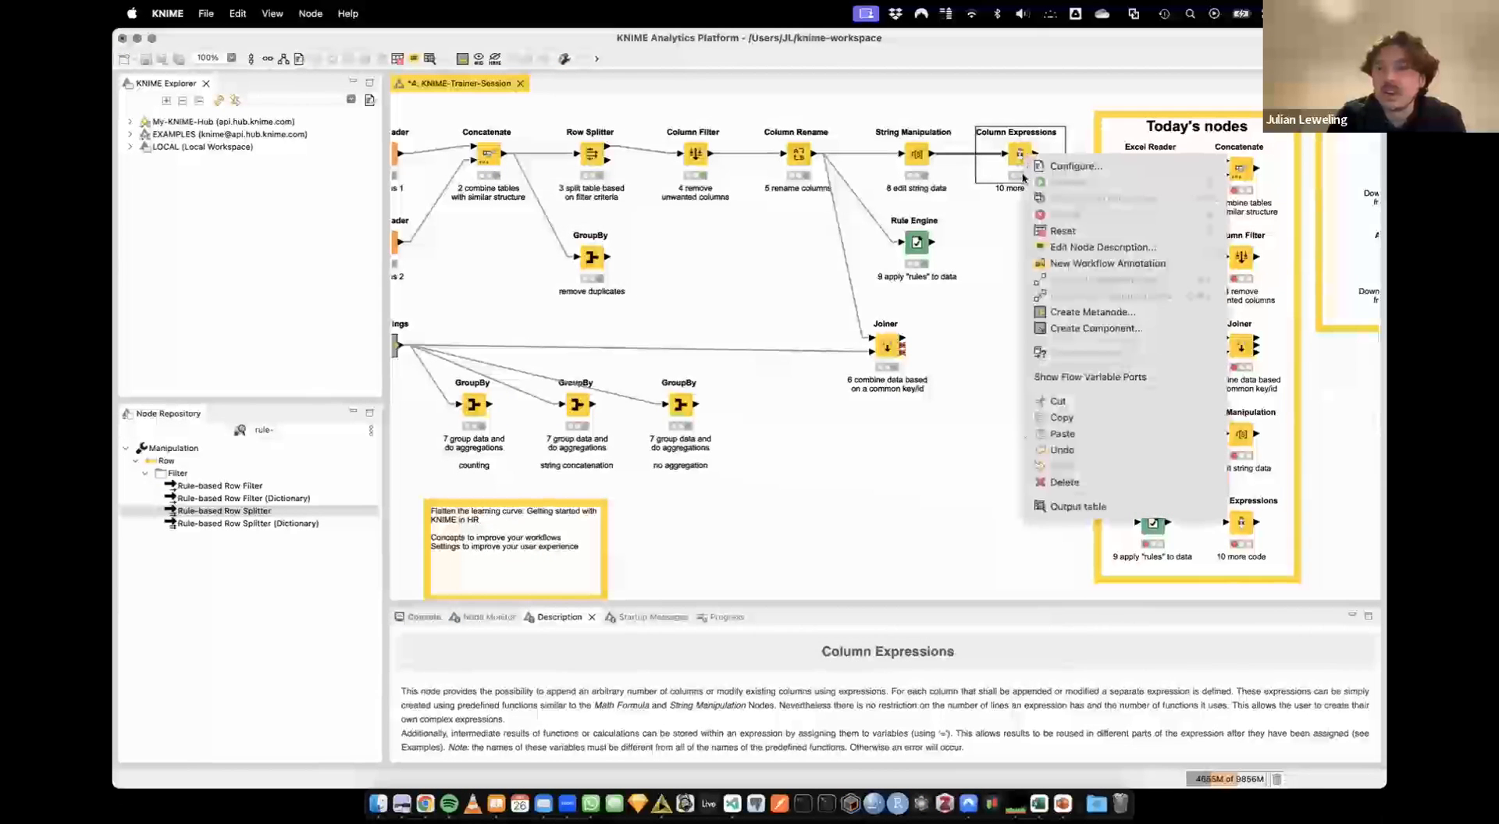
left_click(1065, 506)
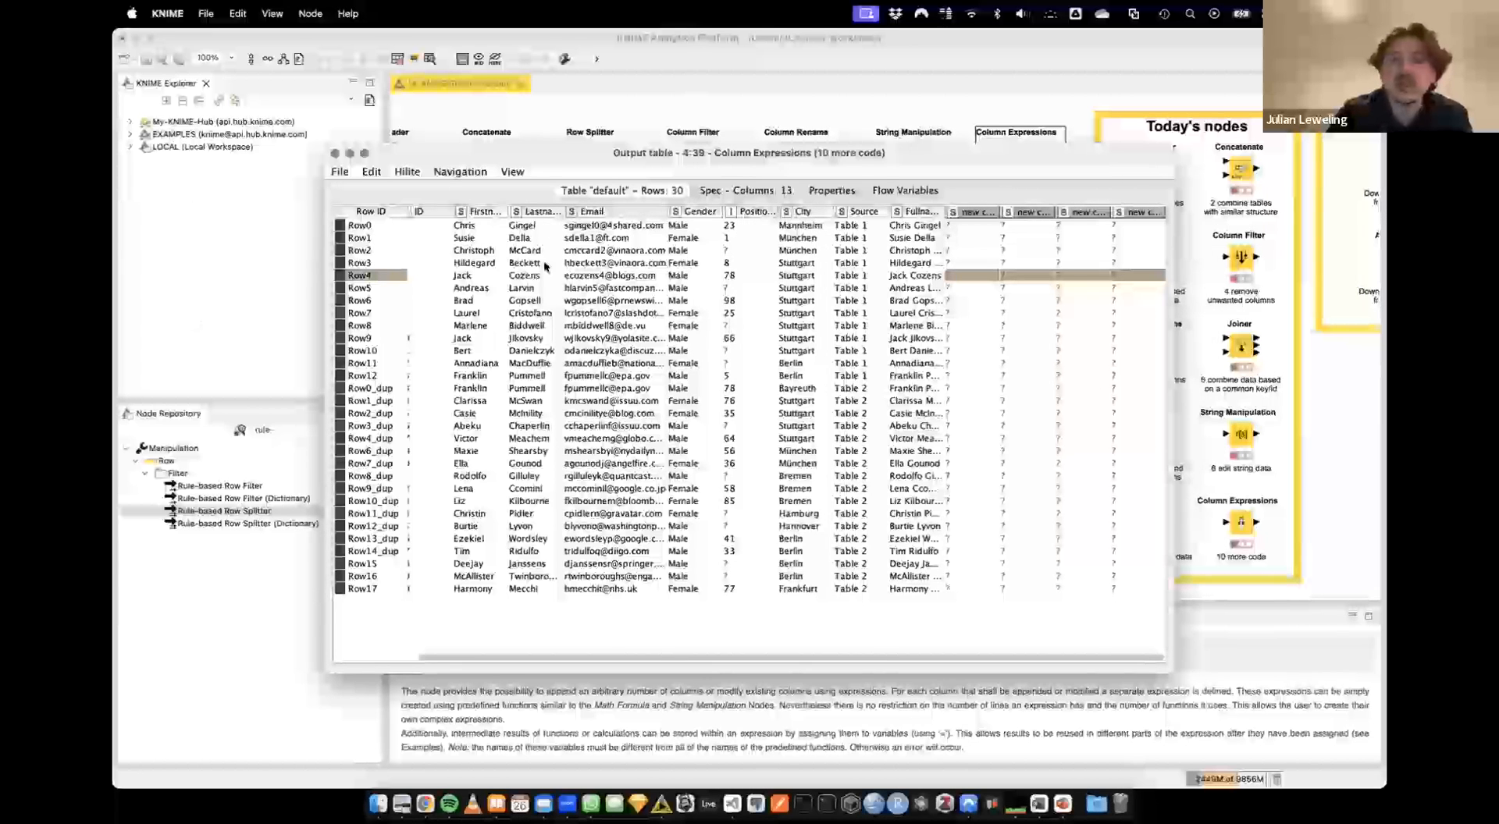
left_click(335, 154)
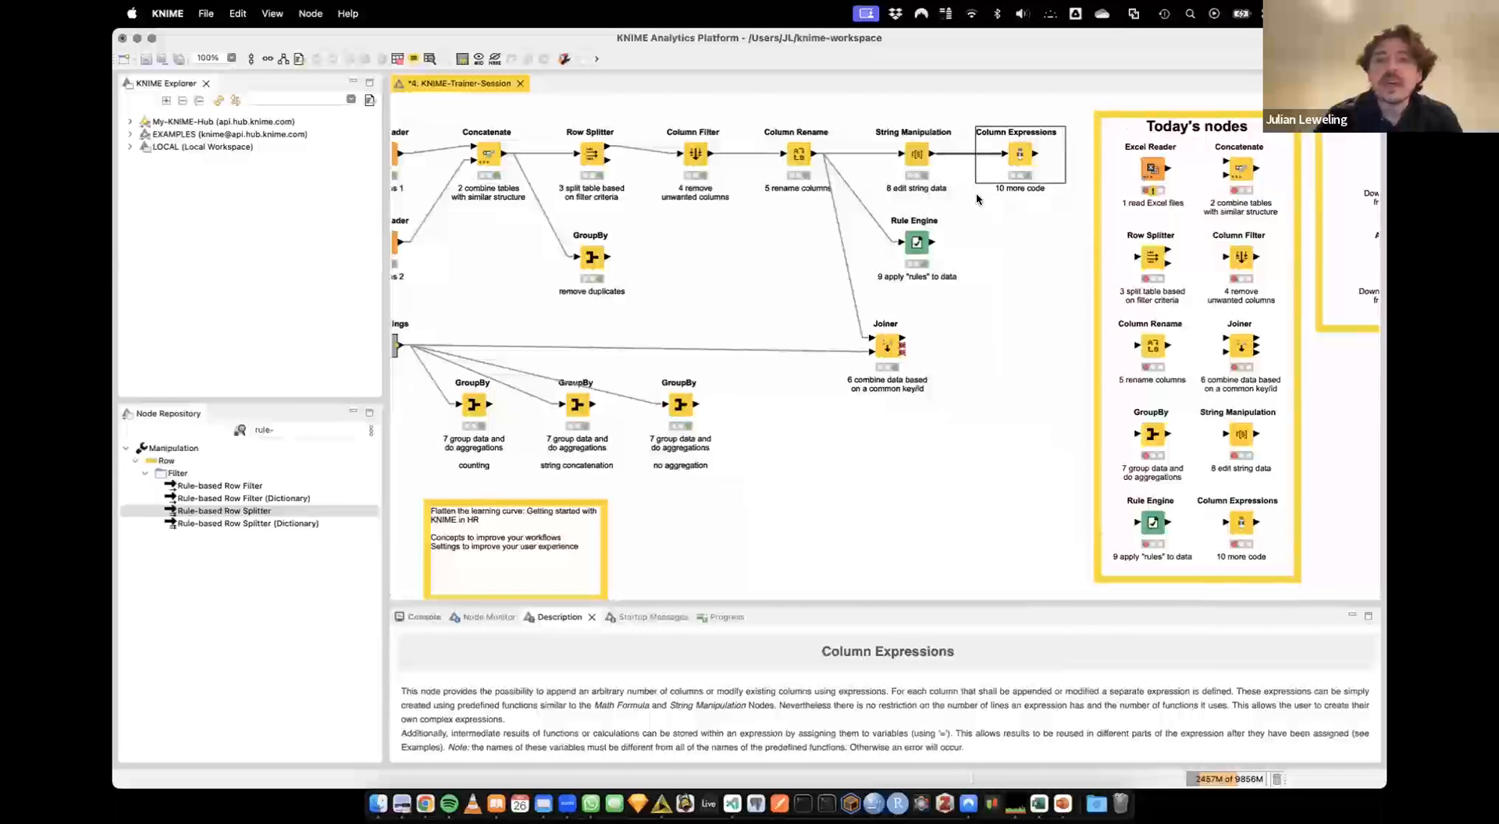
Examine the nodes inside A Metanode under Advanced Concepts and view its output picture table
scroll(976, 198, "right", 5)
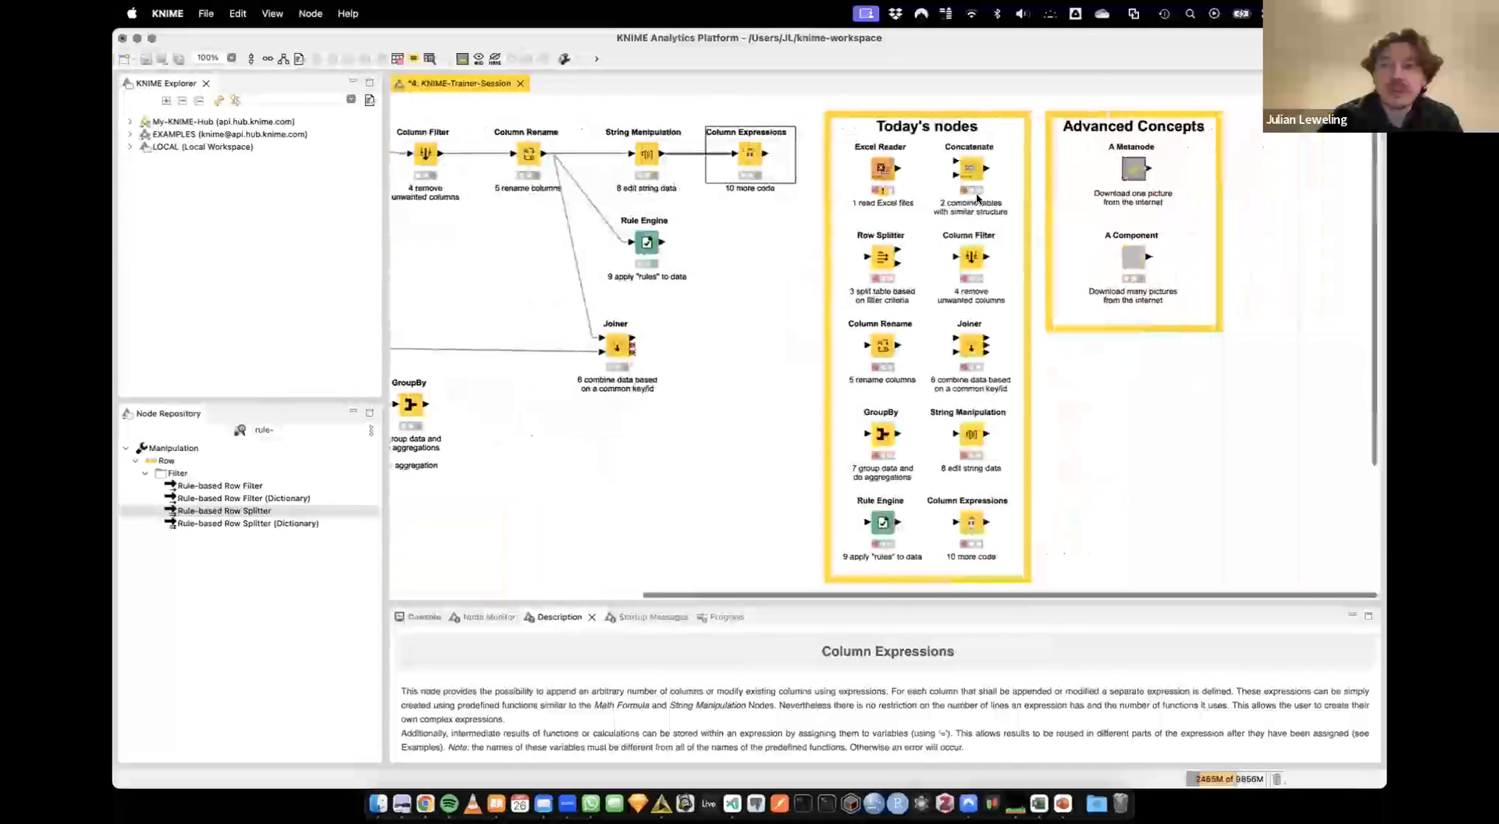
left_click(1131, 167)
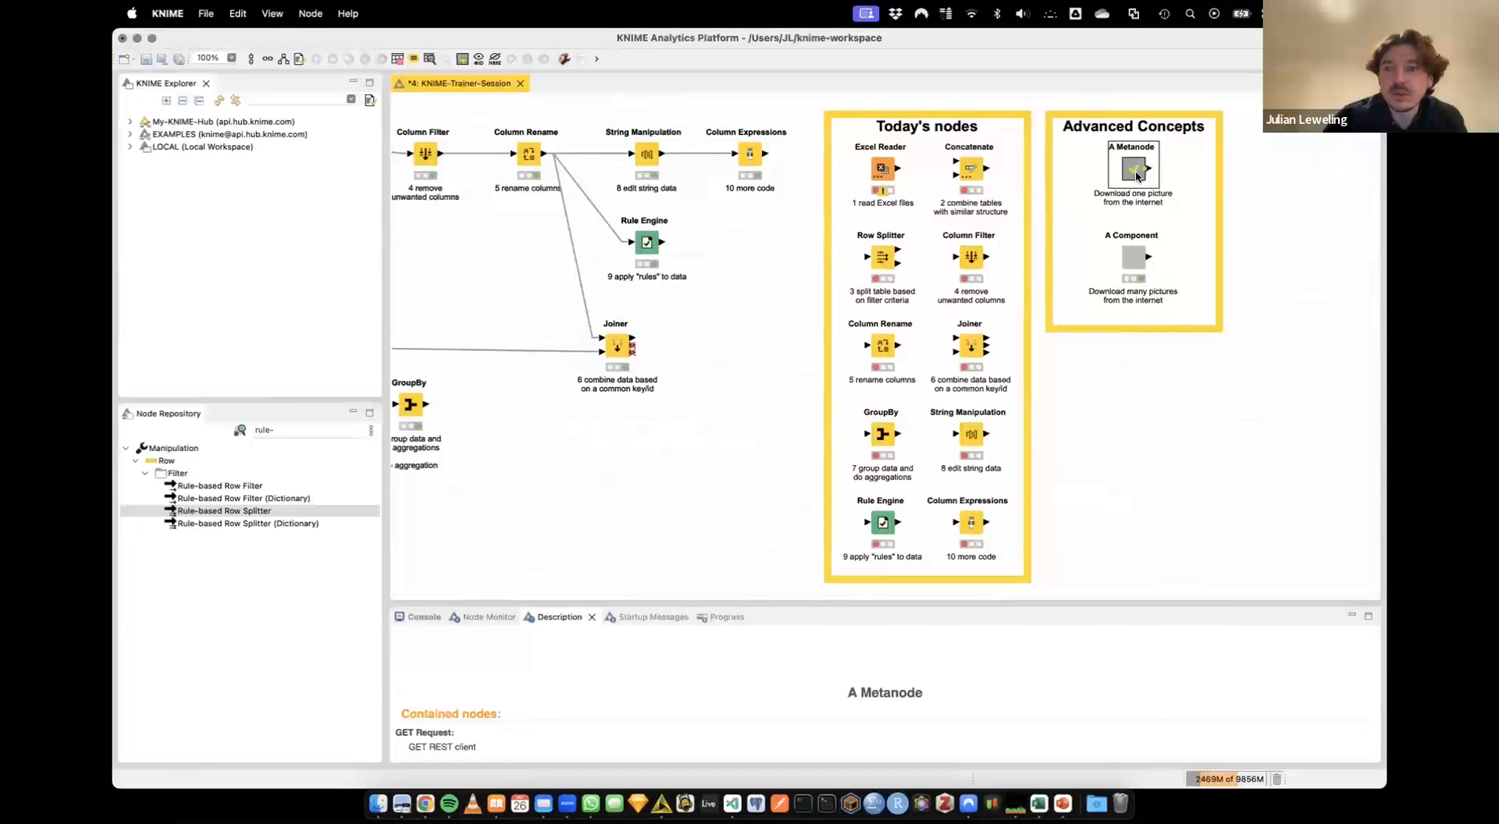
double_click(1136, 175)
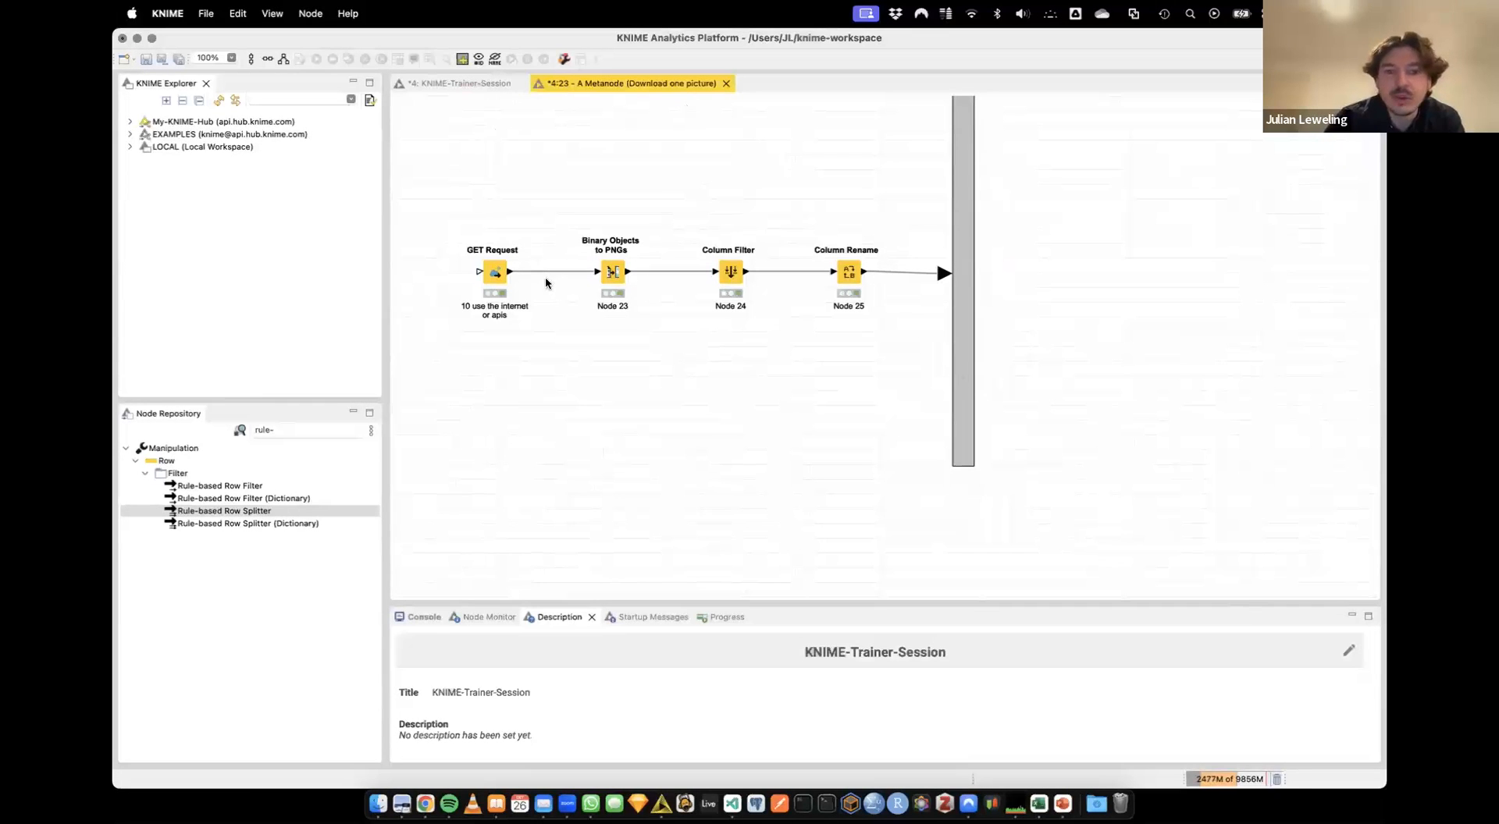
left_click(726, 82)
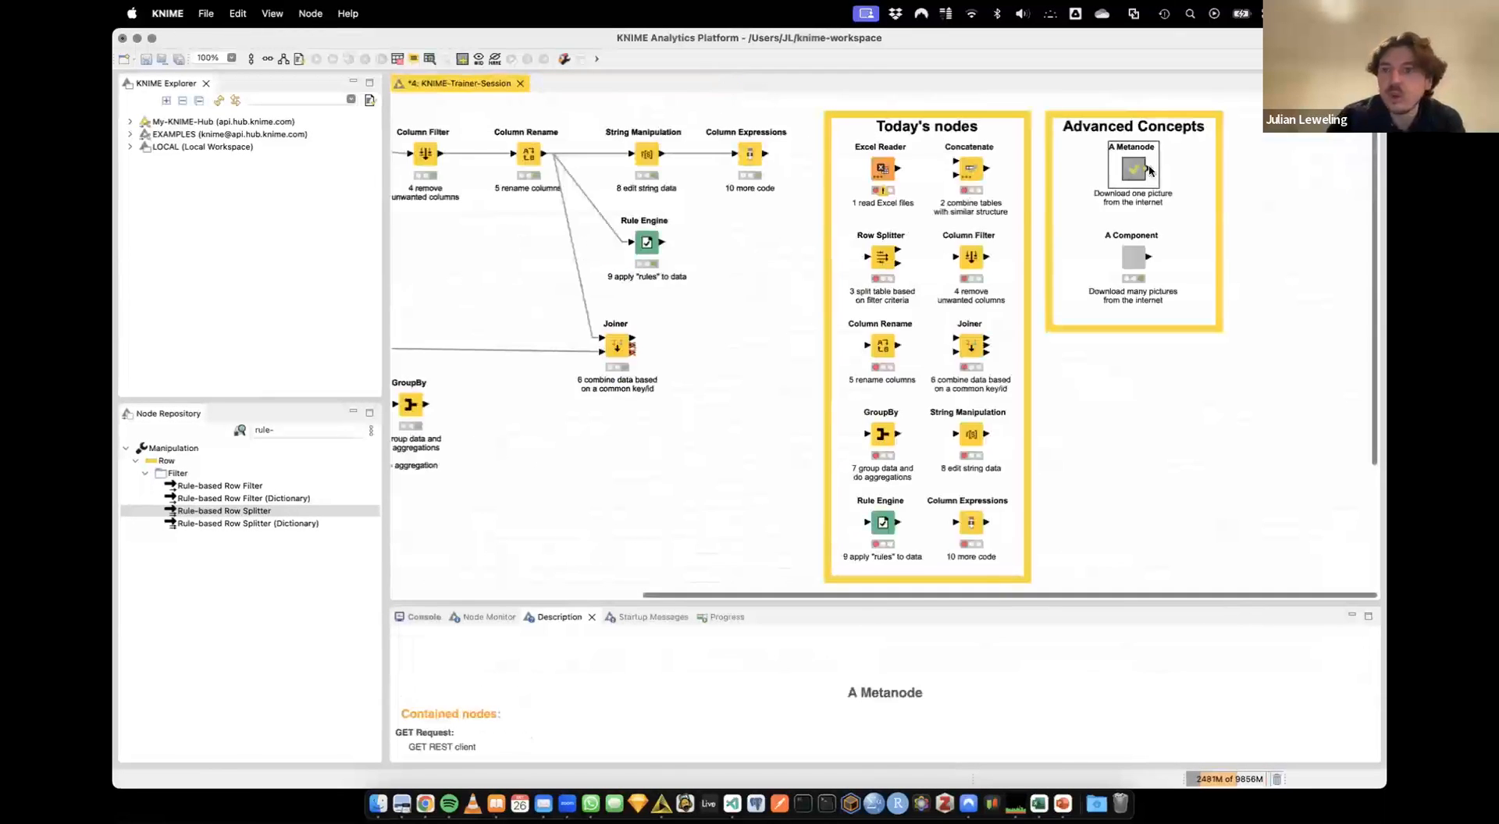
right_click(1149, 170)
left_click(1056, 511)
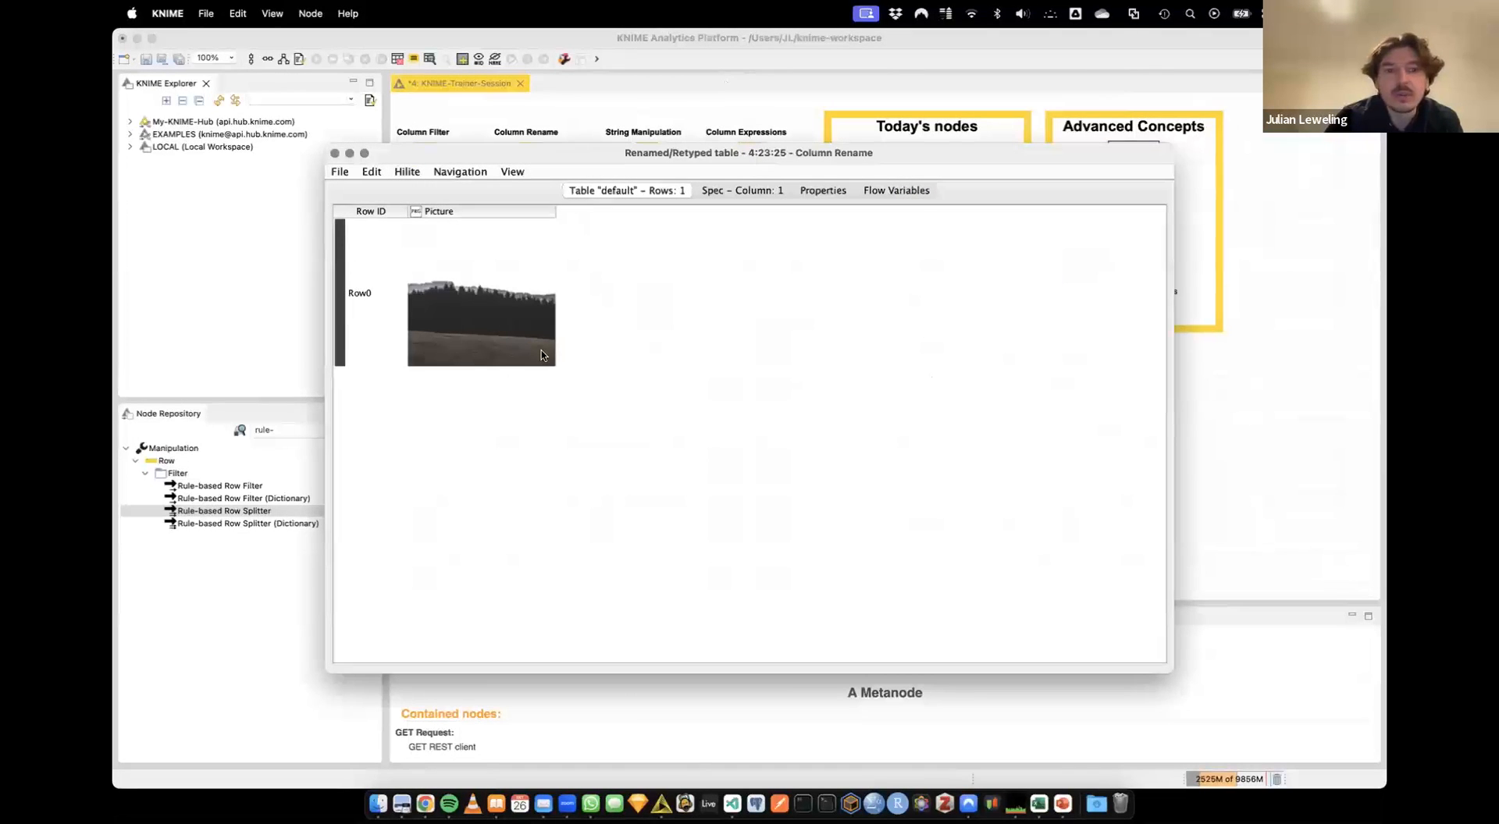
left_click(334, 153)
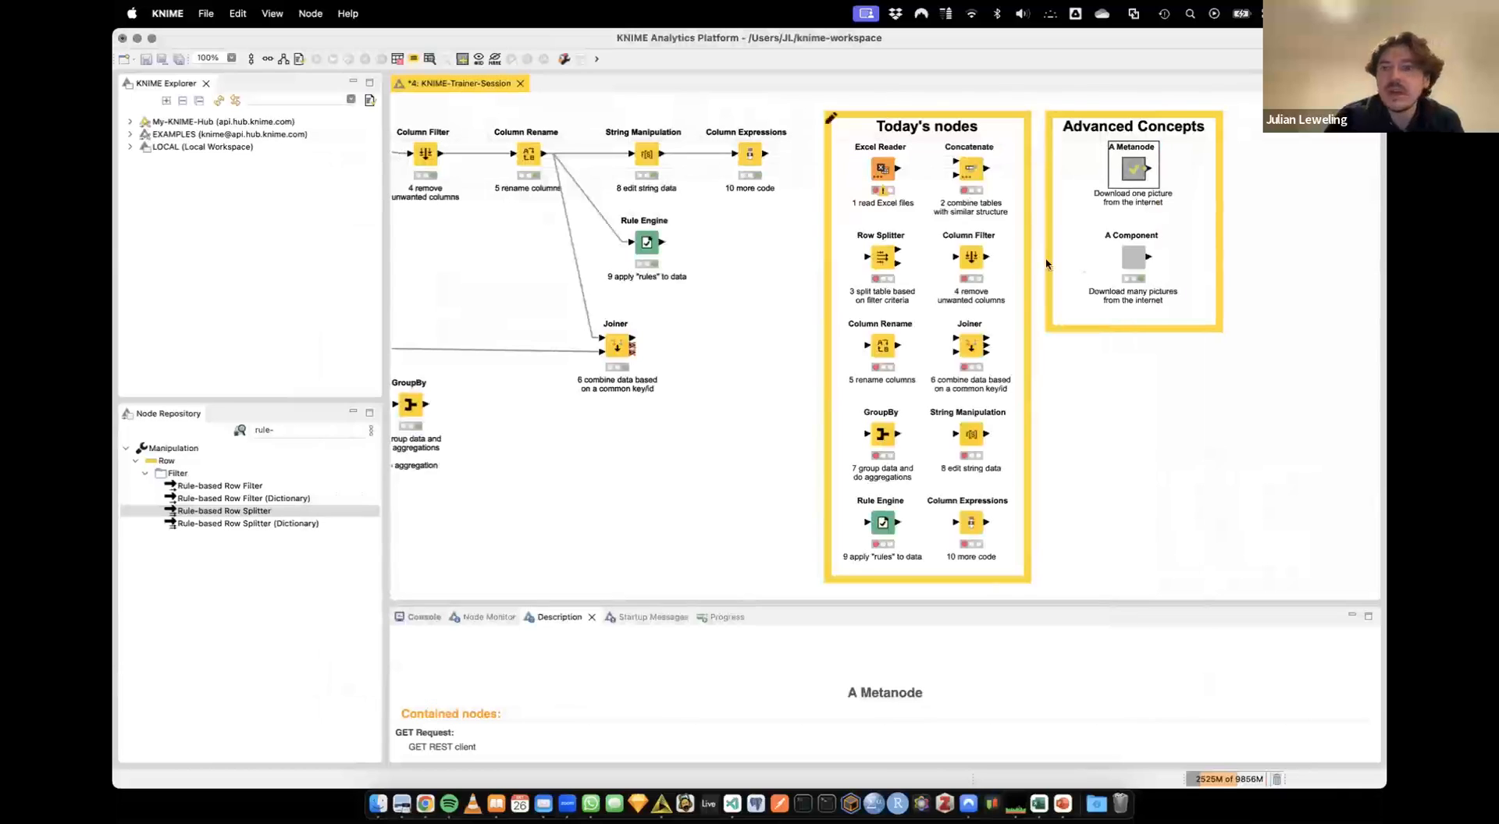
Open the inner workflow of A Component to see its nodes, and return to the main workflow
left_click(1127, 267)
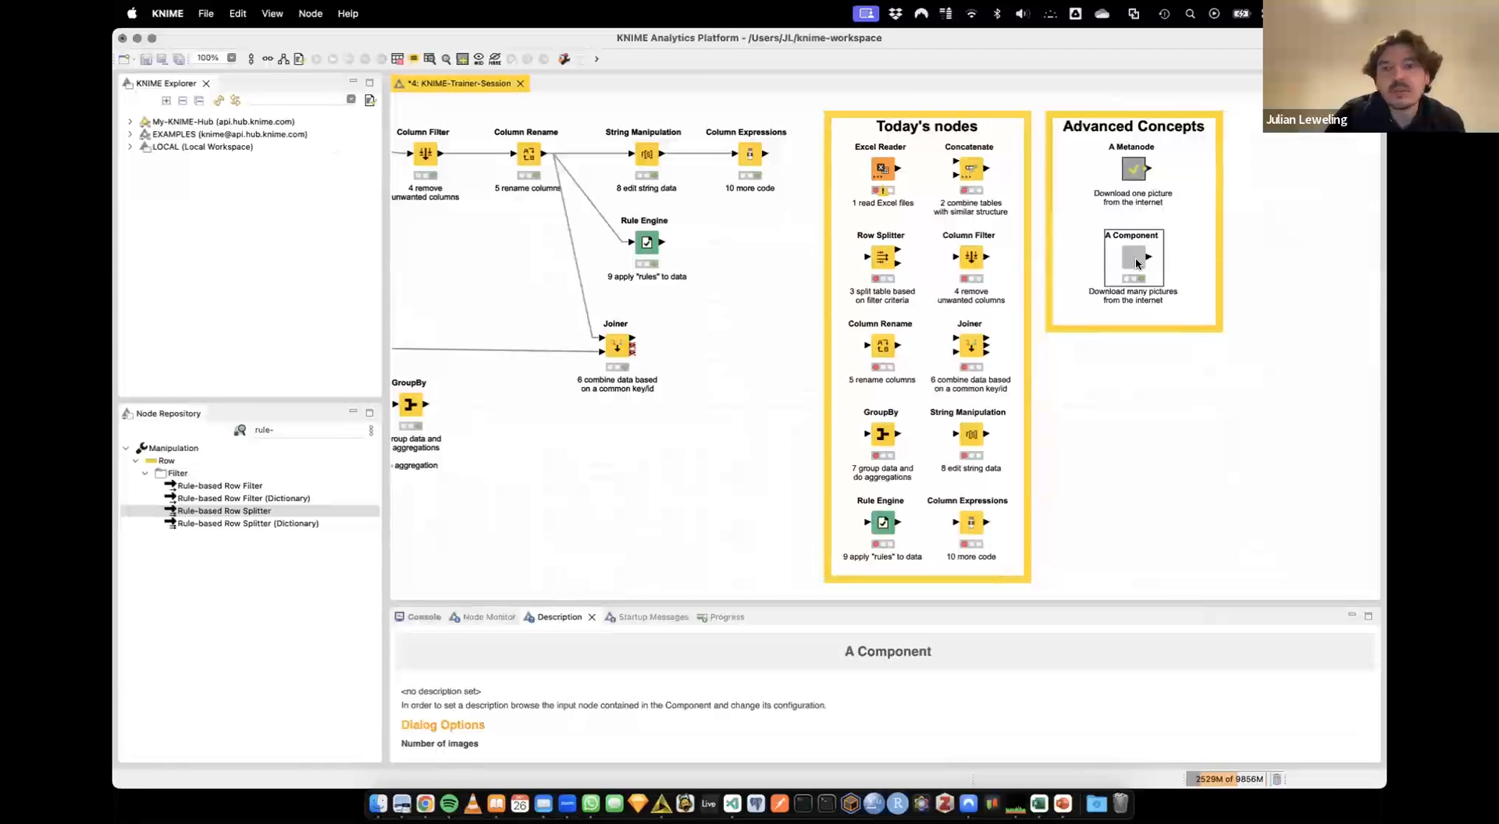
double_click(1134, 258, "ctrl")
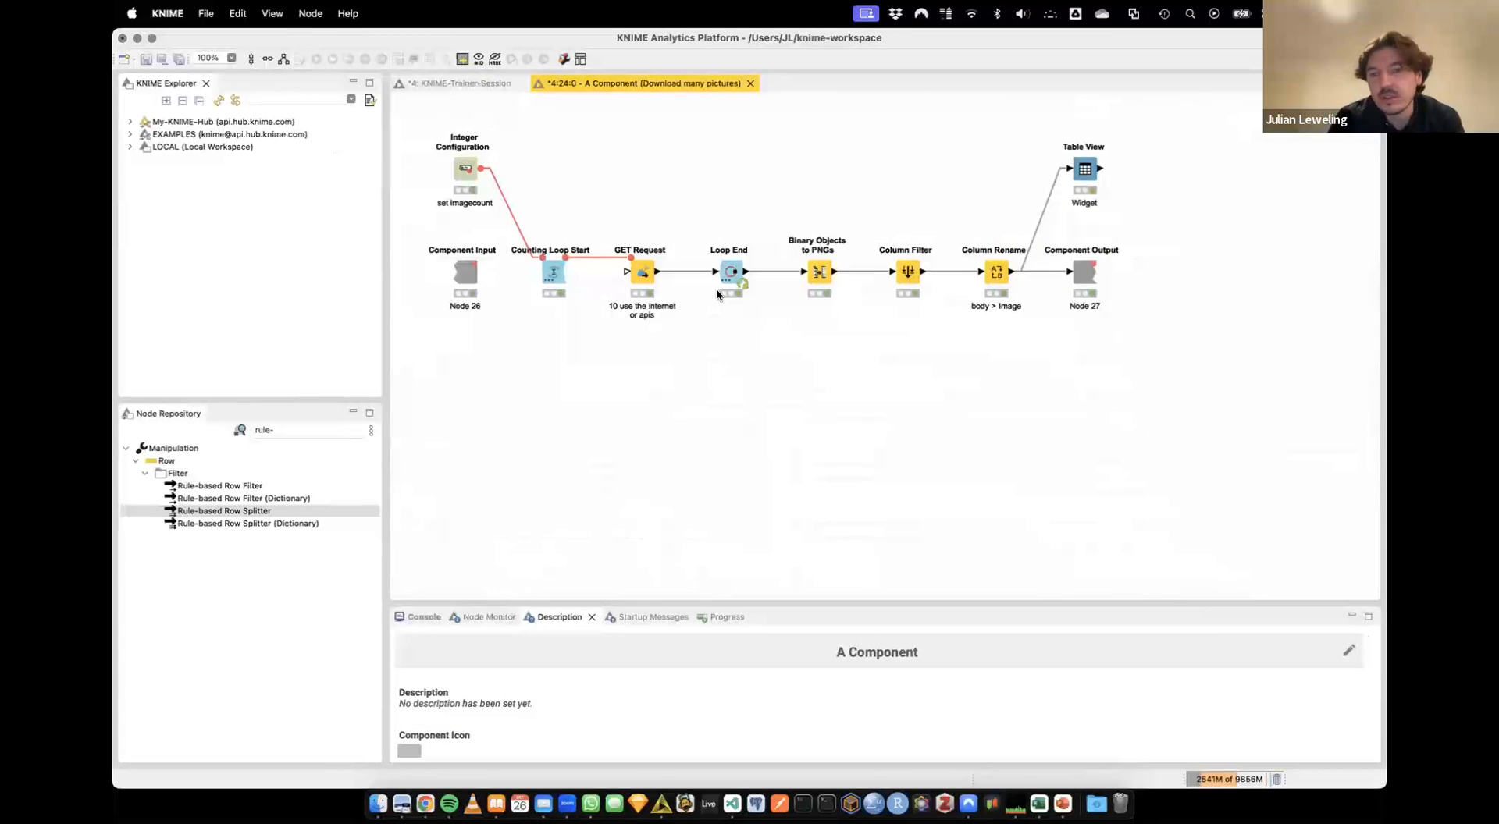
left_click(751, 83)
Set A Component's number of images to 3 and execute it
key("F6")
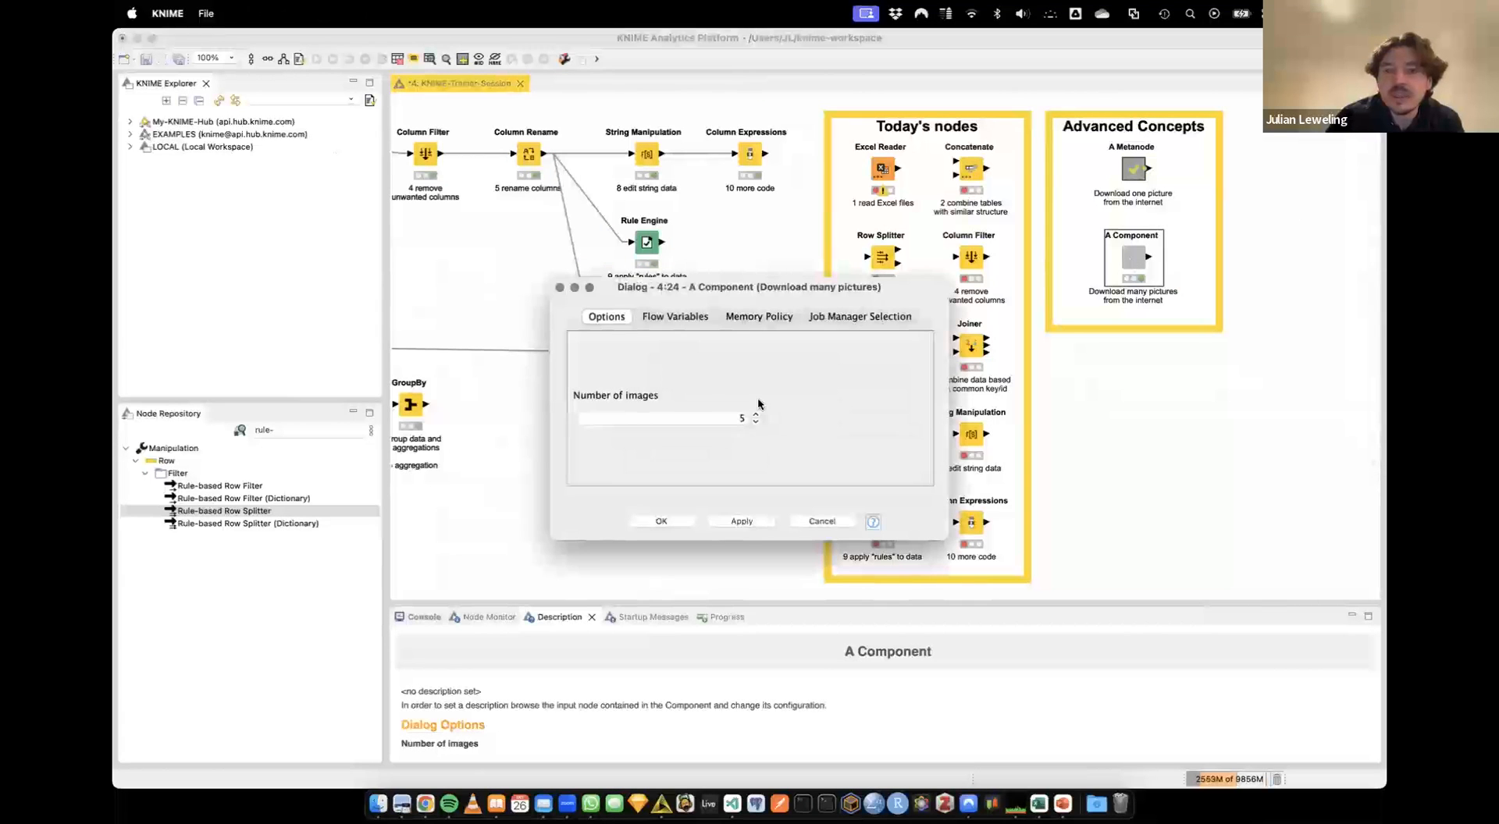
left_click(755, 423)
left_click(756, 423)
left_click(756, 424)
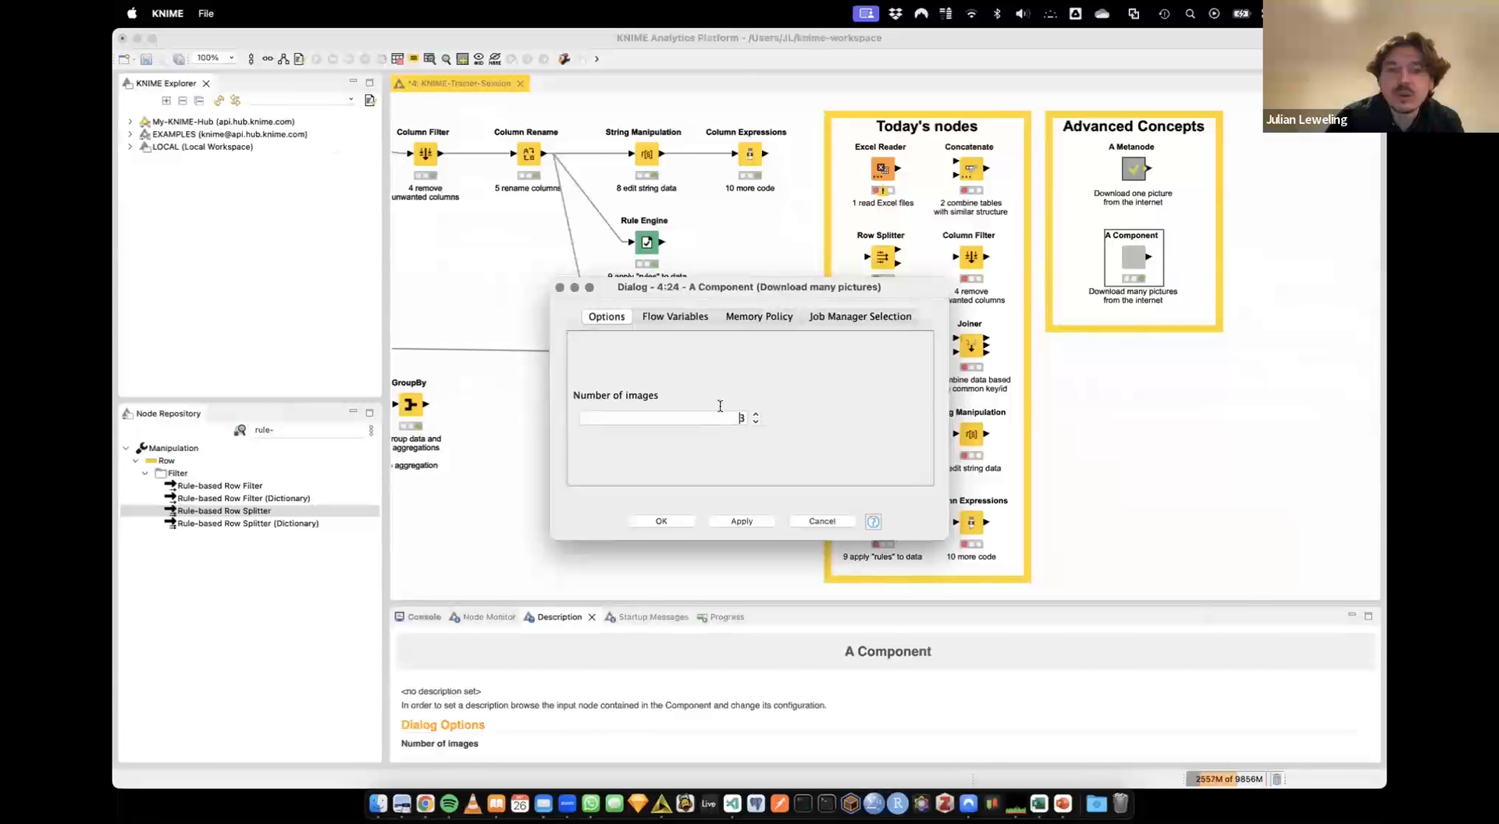
left_click(648, 522)
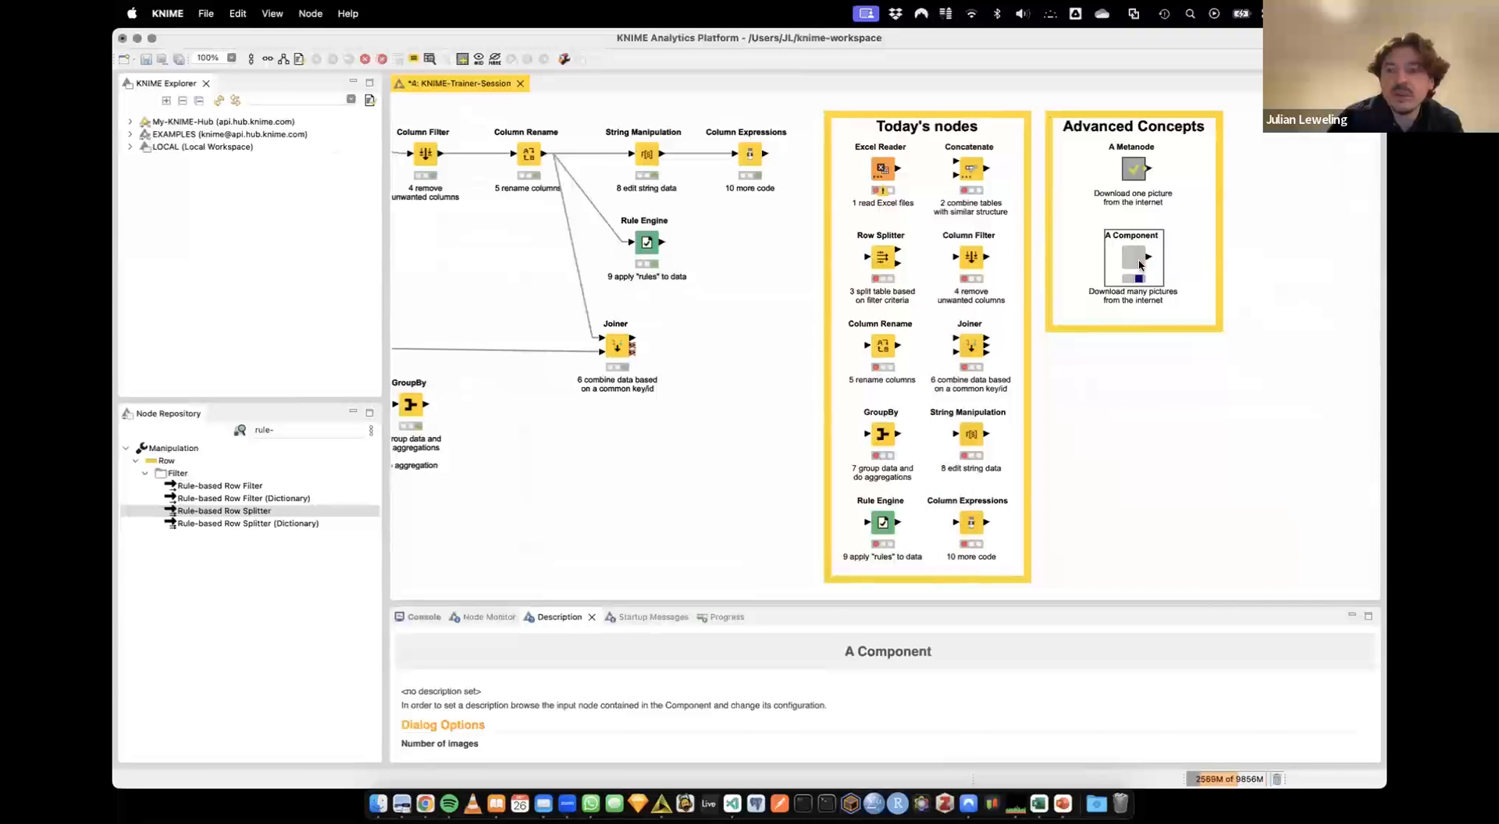
View the images downloaded by A Component in its Outport 1 table
right_click(1138, 264)
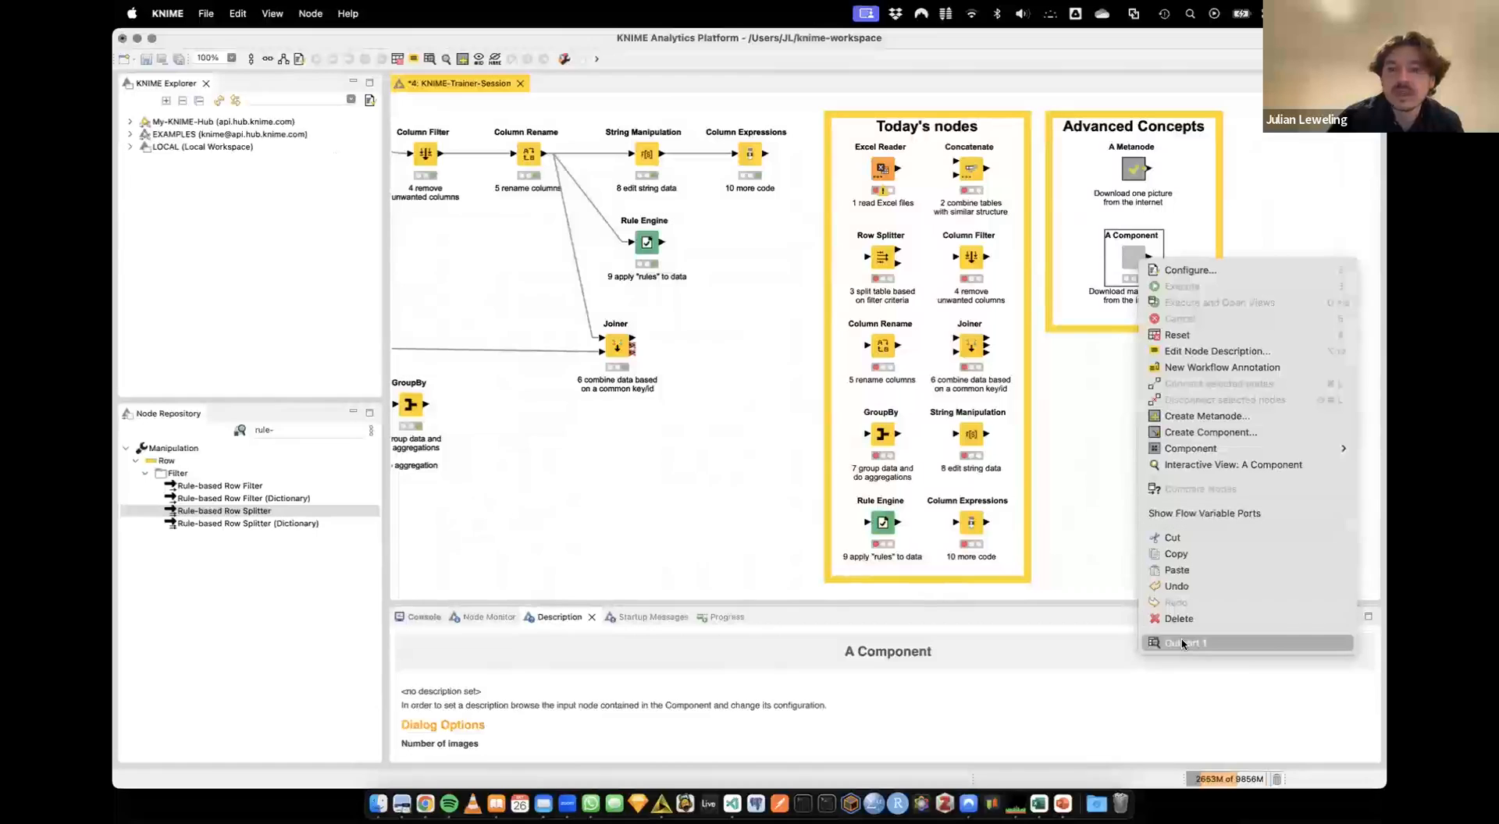
left_click(1202, 642)
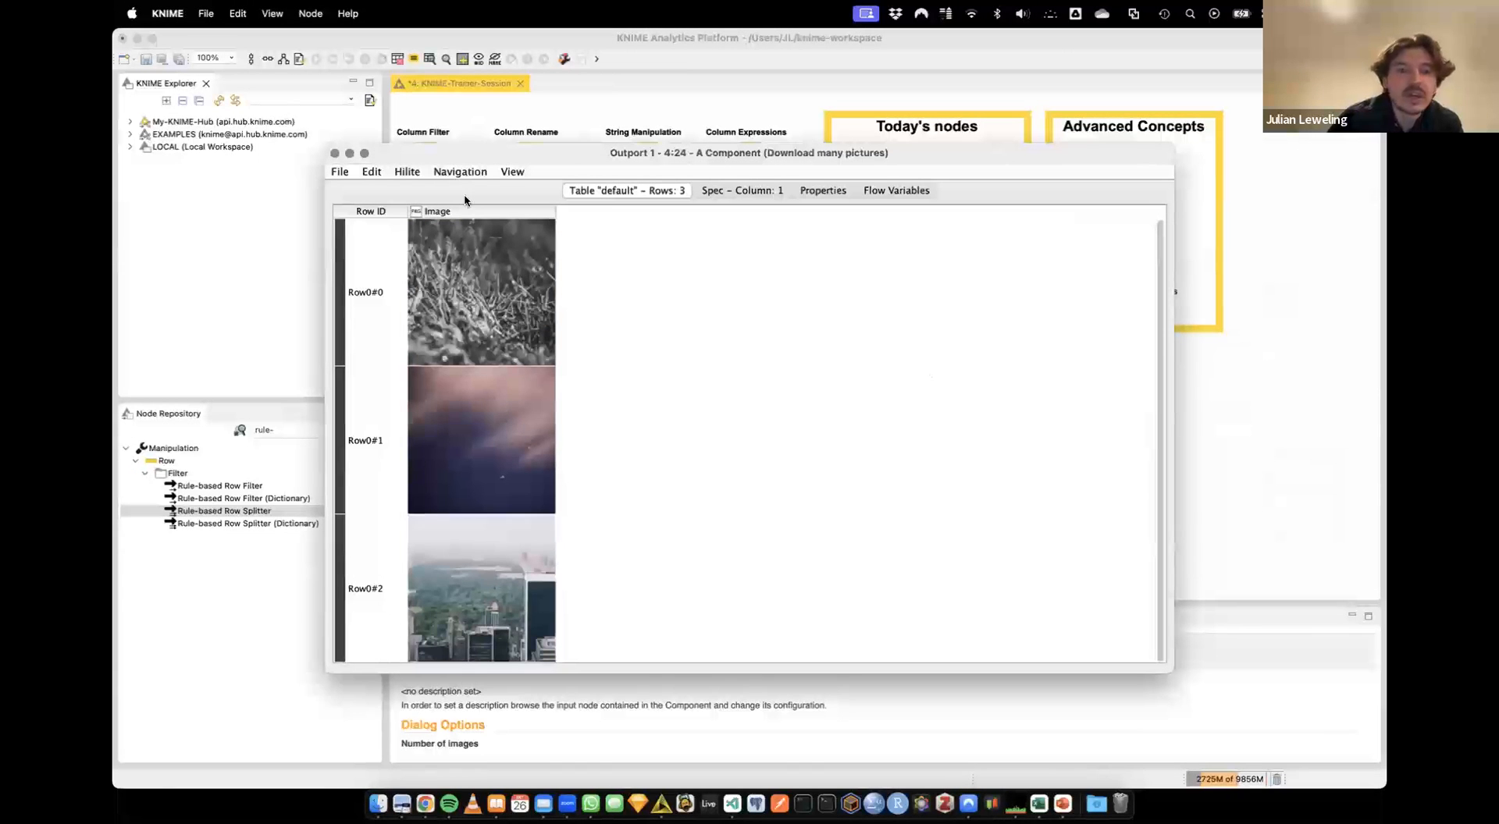
left_click(338, 153)
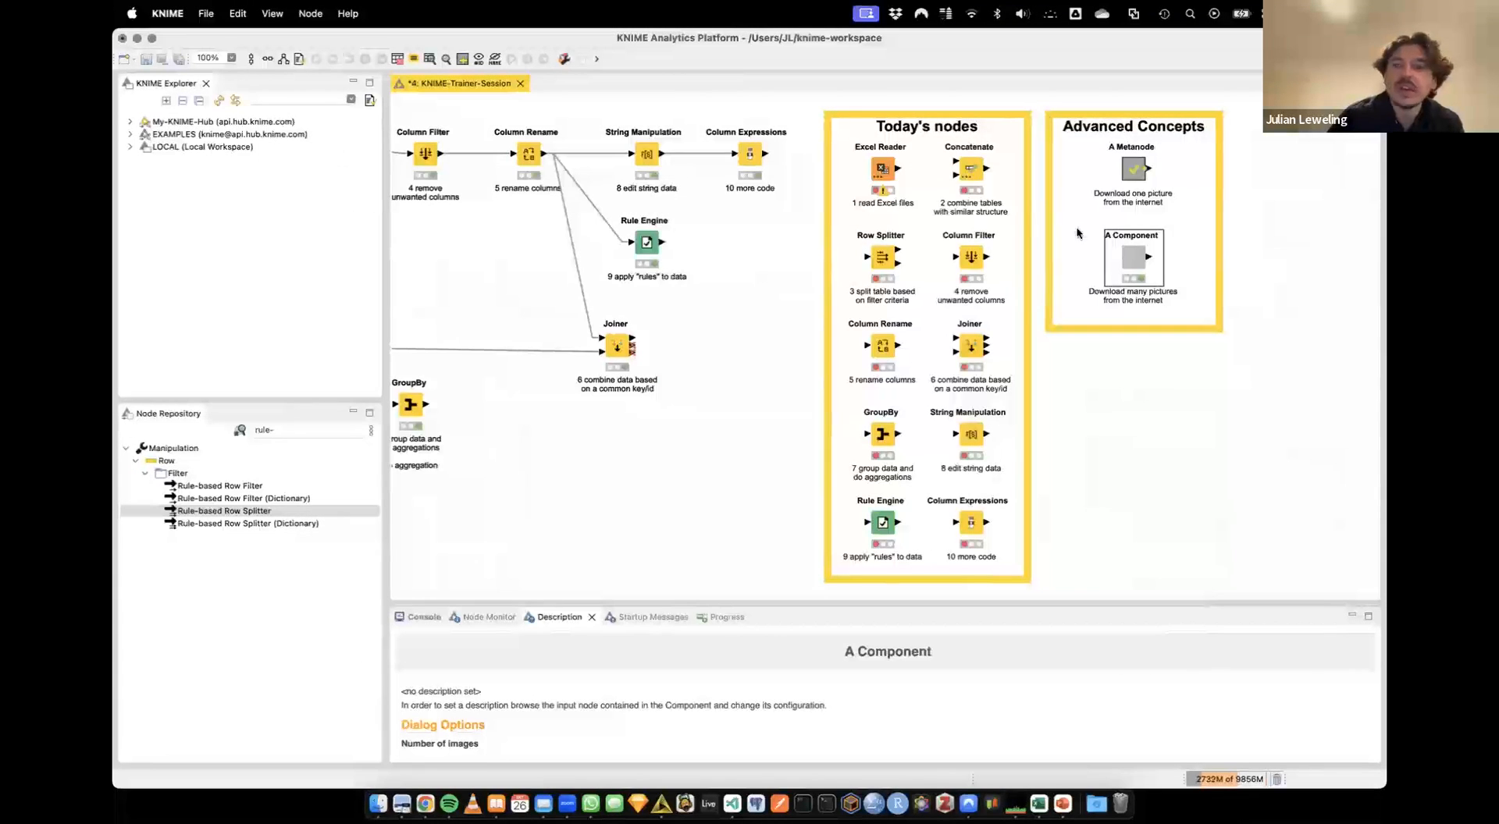
Set A Component's number of images to 7 and execute it
double_click(1131, 255)
left_click(756, 415)
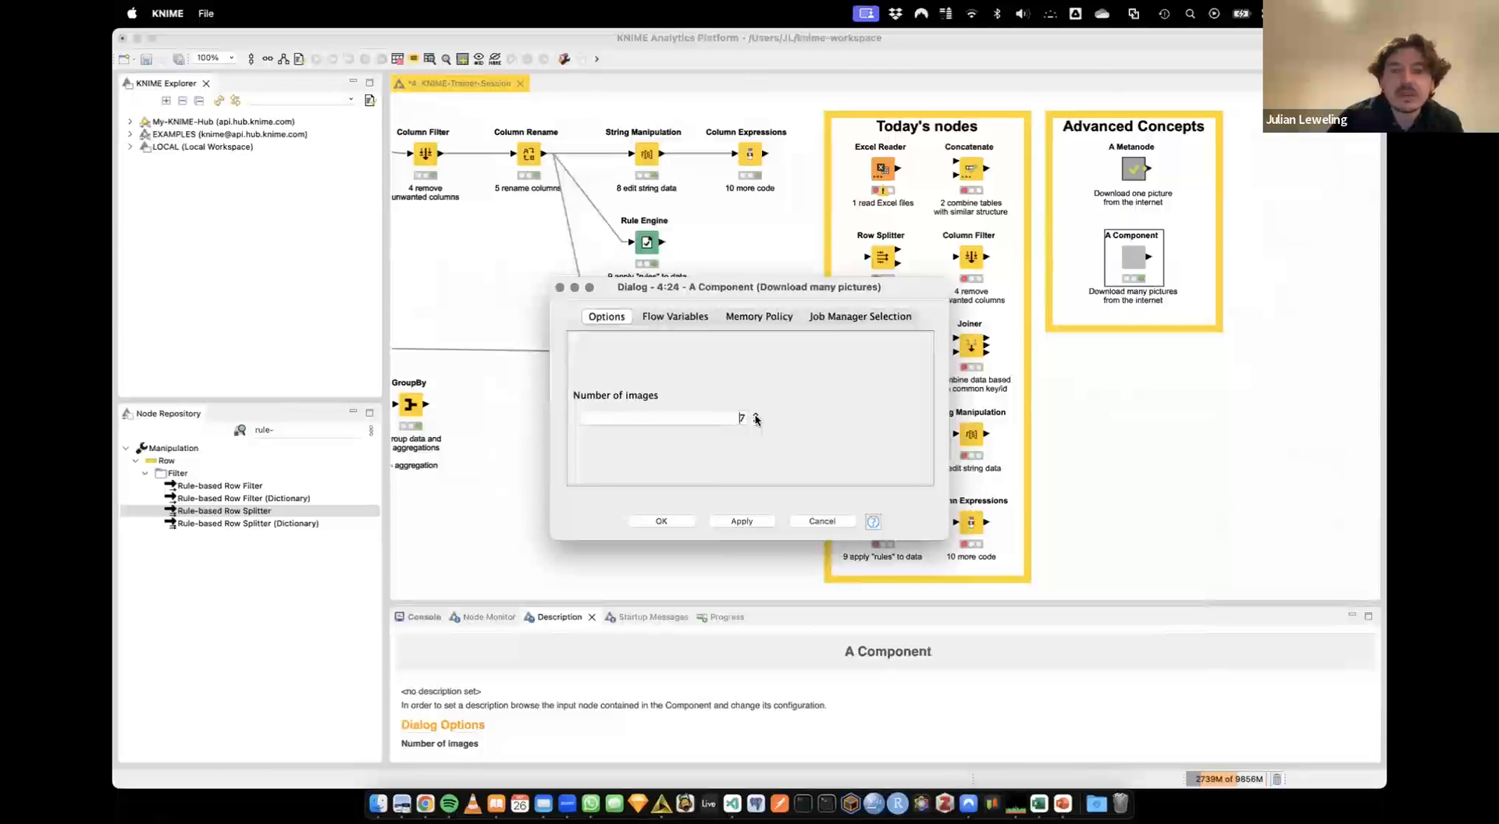
left_click(661, 521)
key("F7")
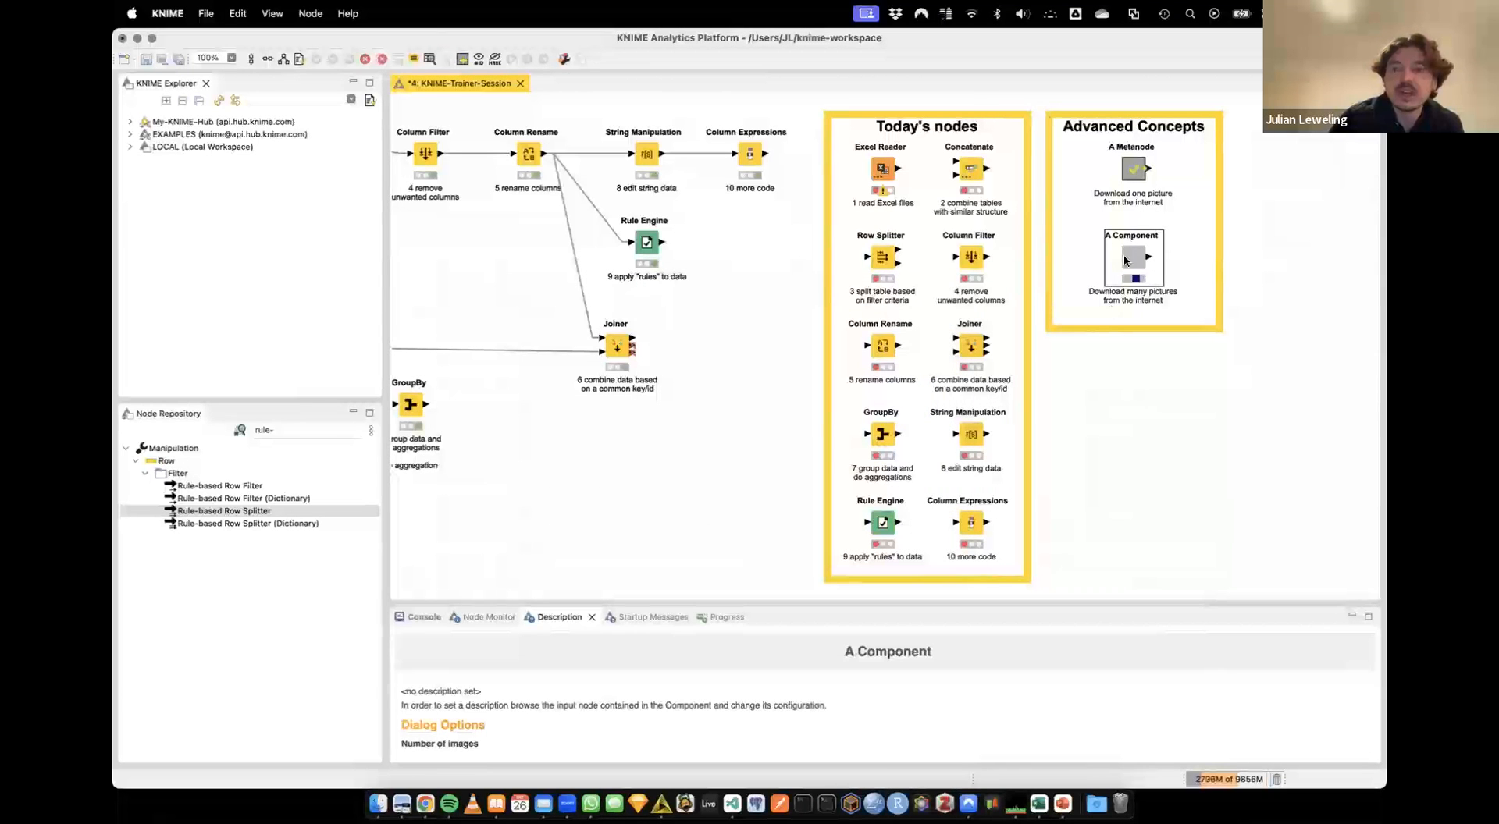
Look through all the rows of A Component's new image output and close the table
right_click(1125, 260)
left_click(1173, 639)
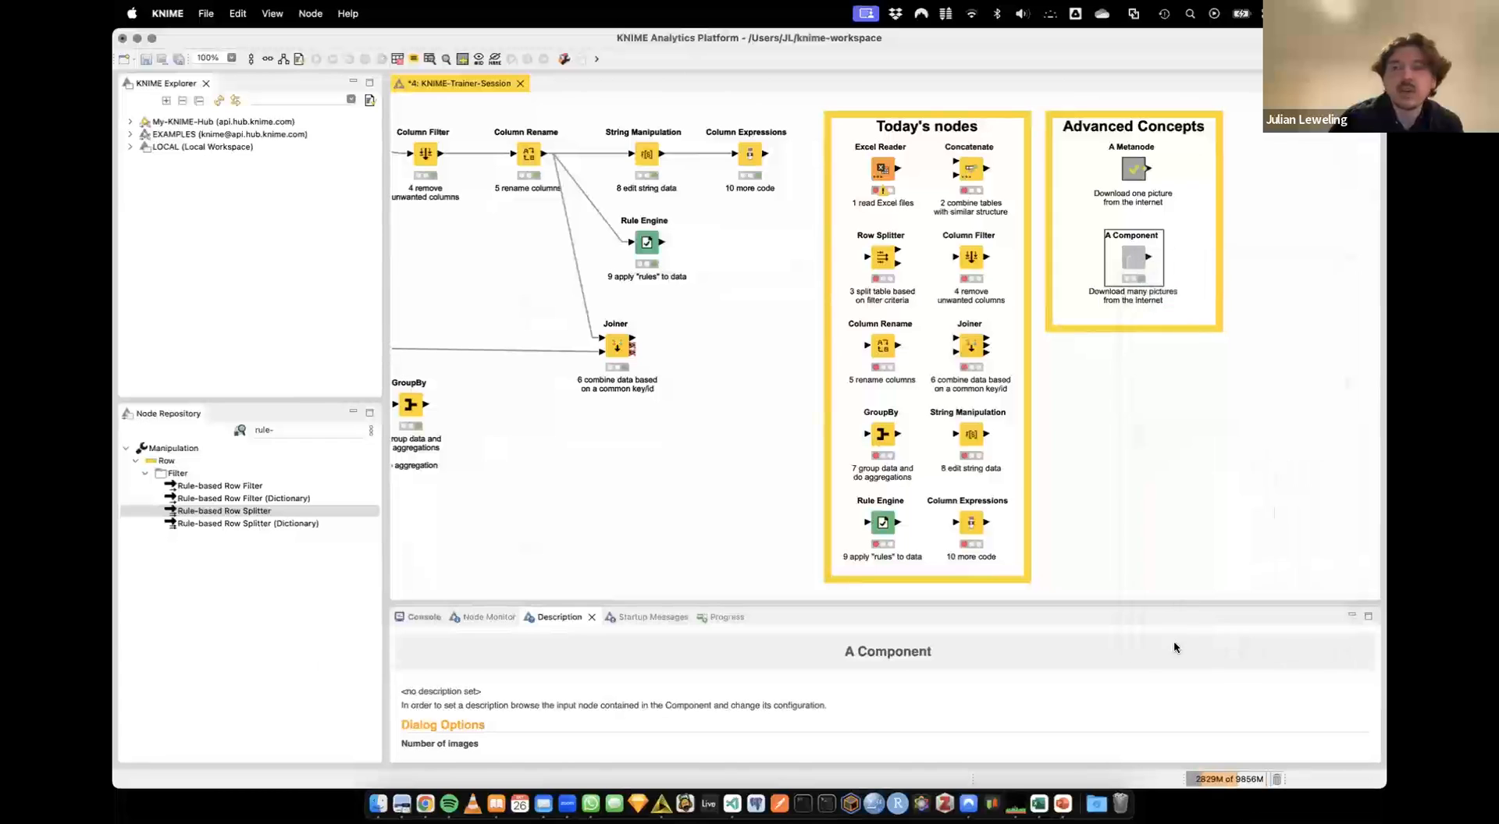
scroll(404, 311, "down", 5)
scroll(405, 311, "up", 5)
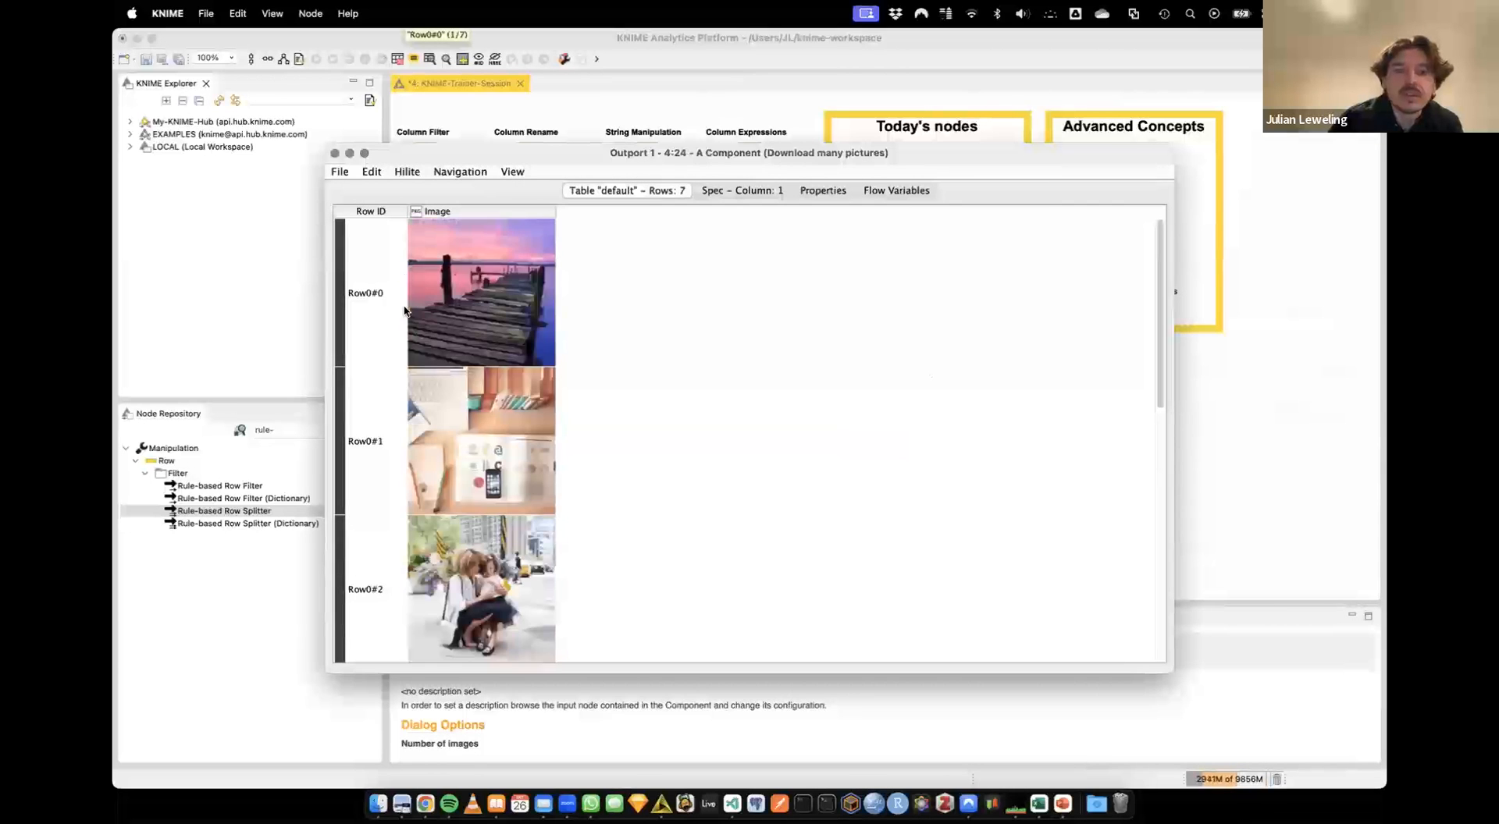
left_click(334, 153)
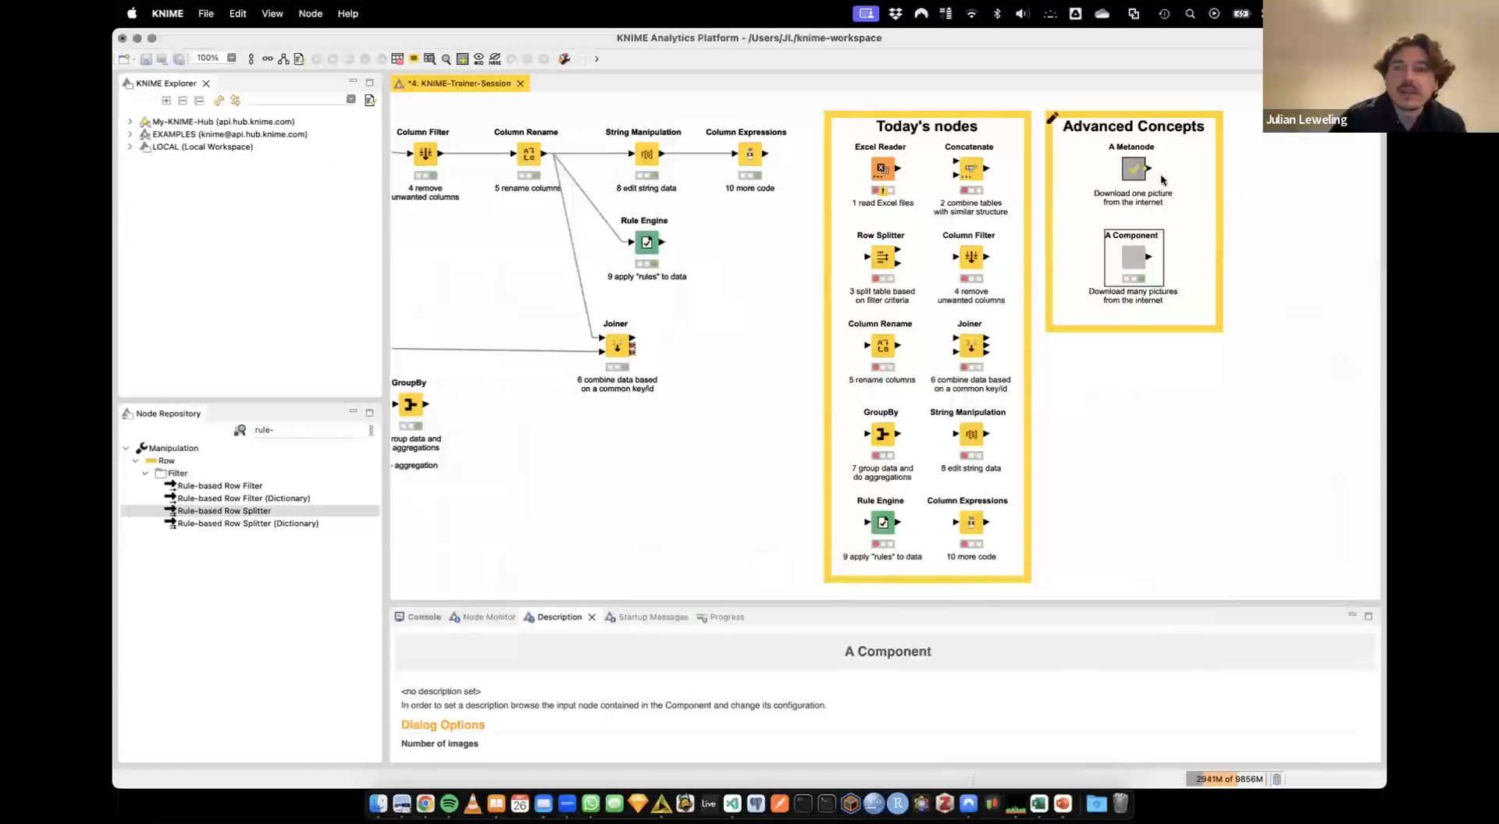
Examine the Integer Configuration and Table View nodes inside A Component, and find the component's interactive view option
double_click(1133, 265)
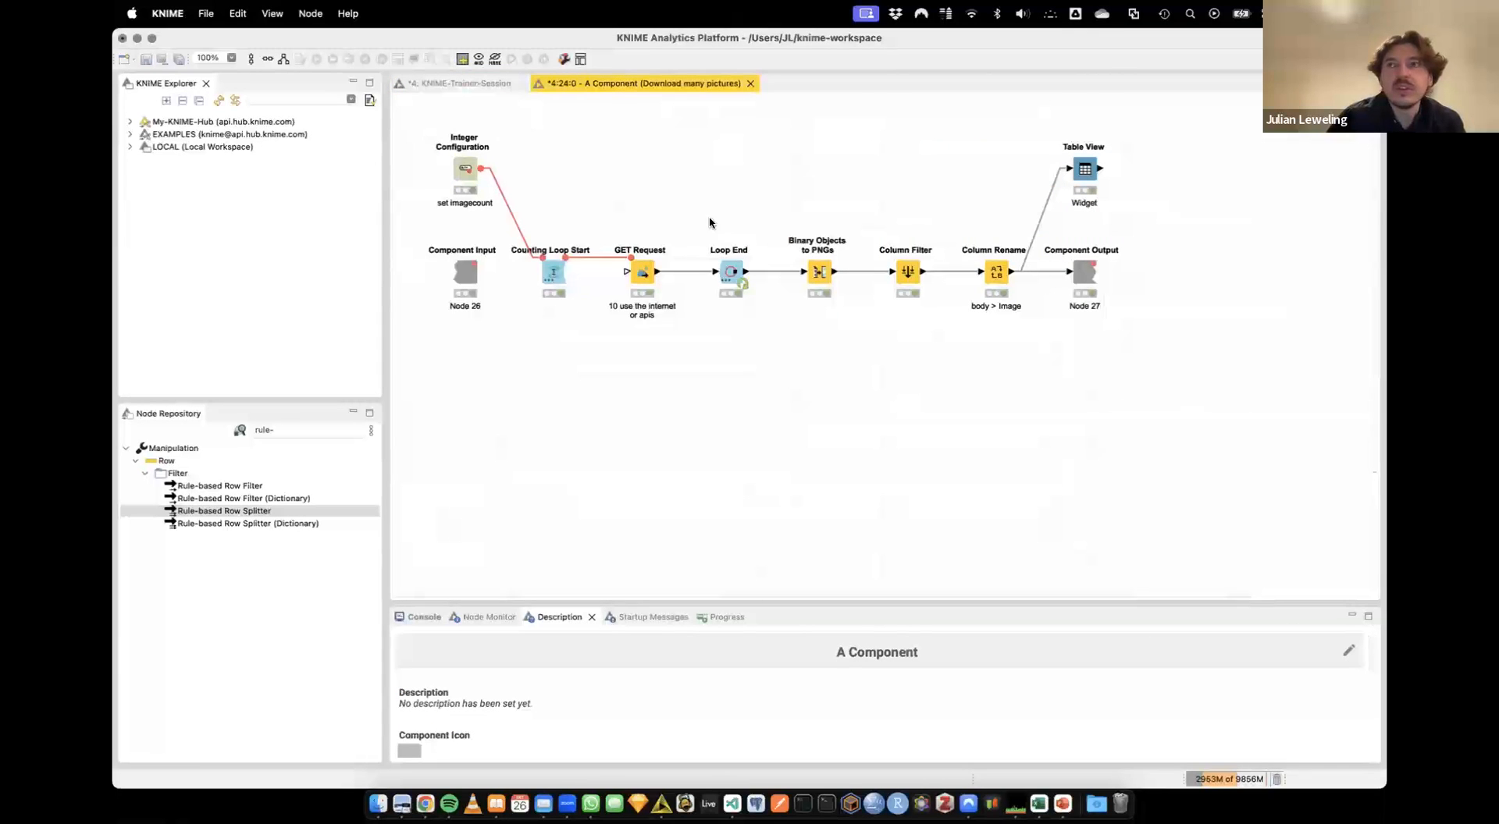
left_click(469, 164)
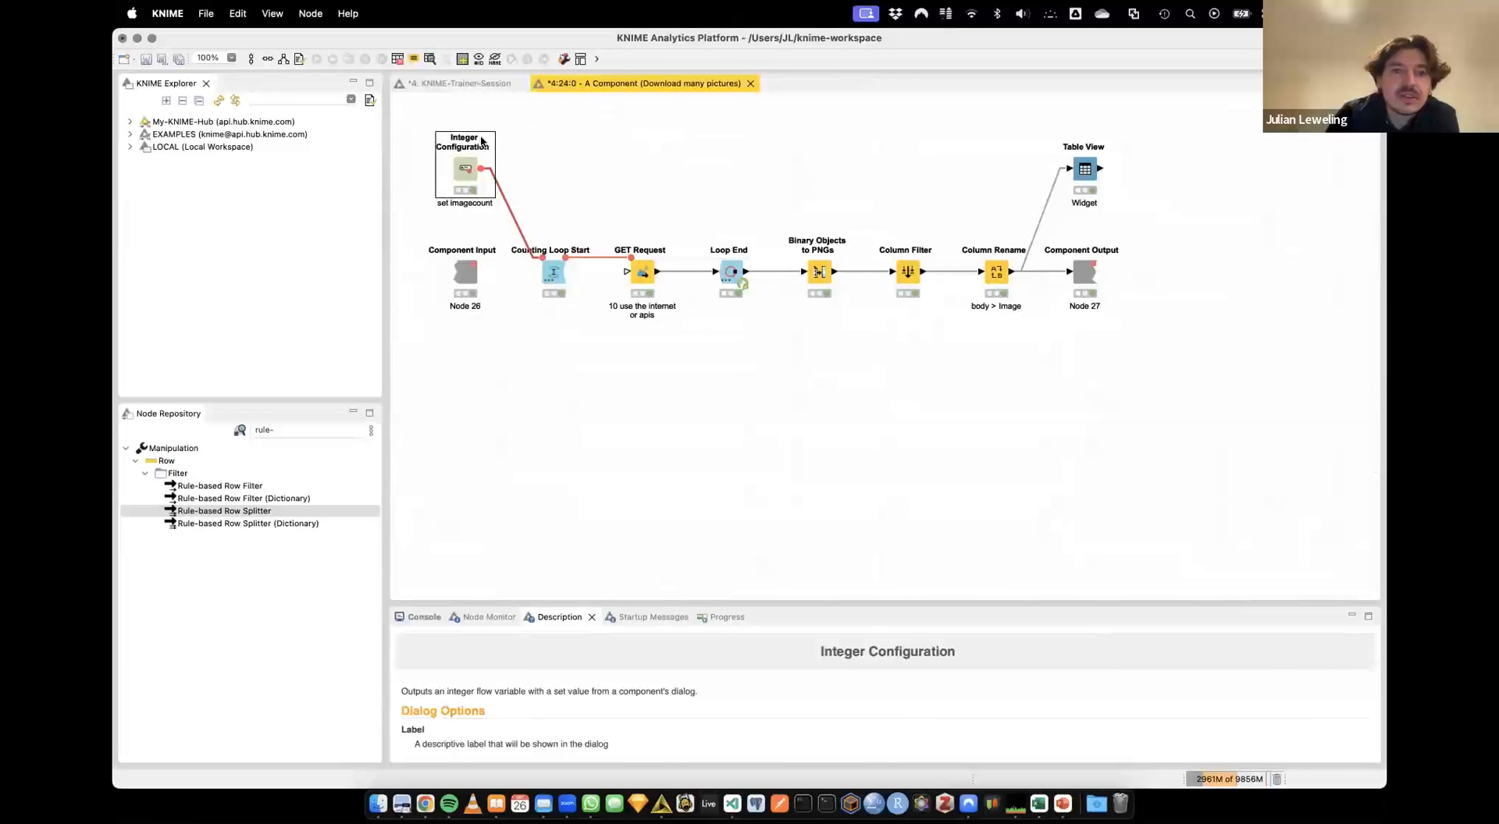
left_click(1100, 167)
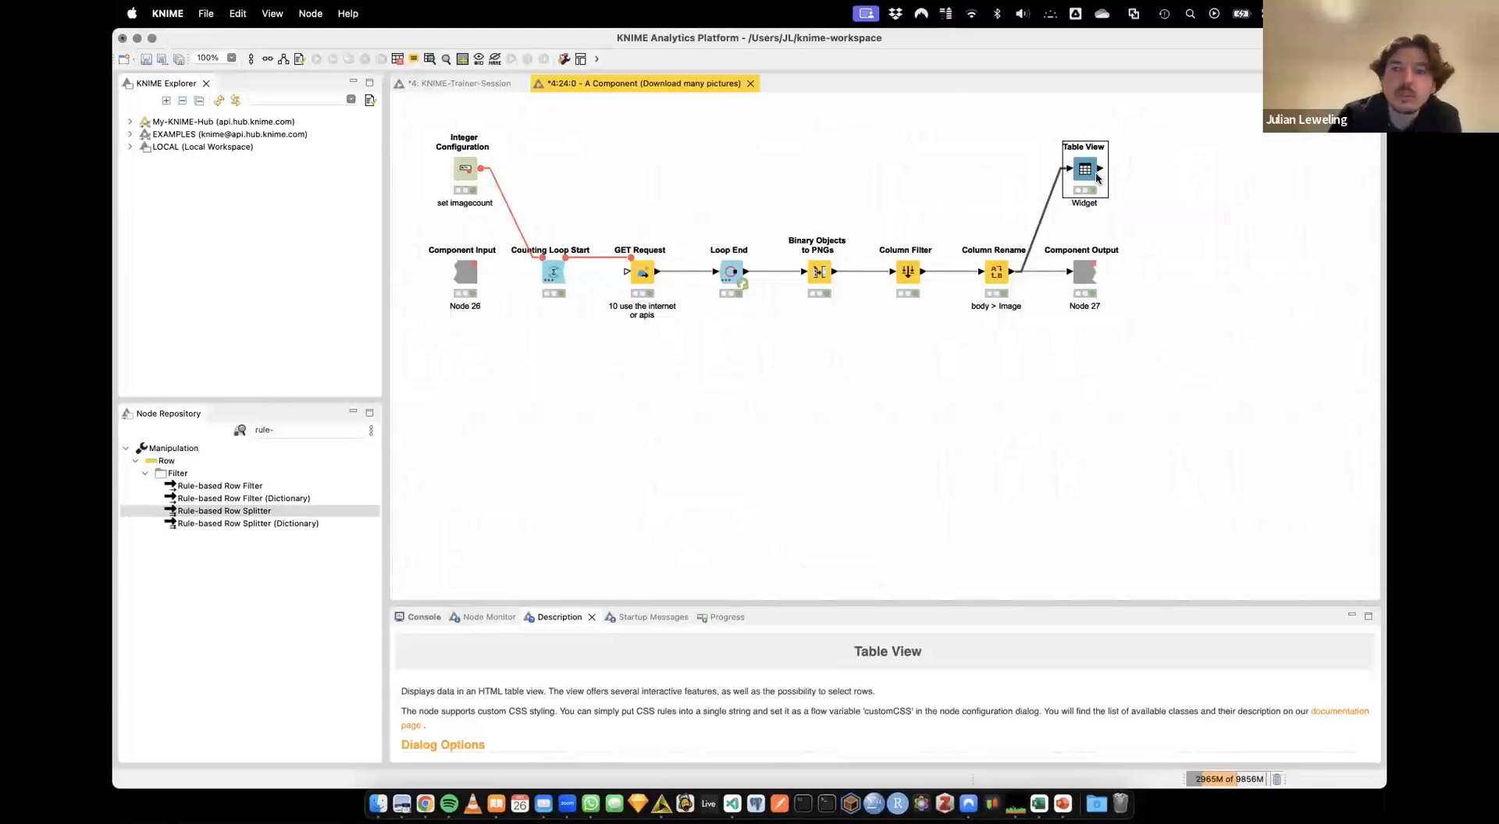
left_click(750, 83)
right_click(1131, 265)
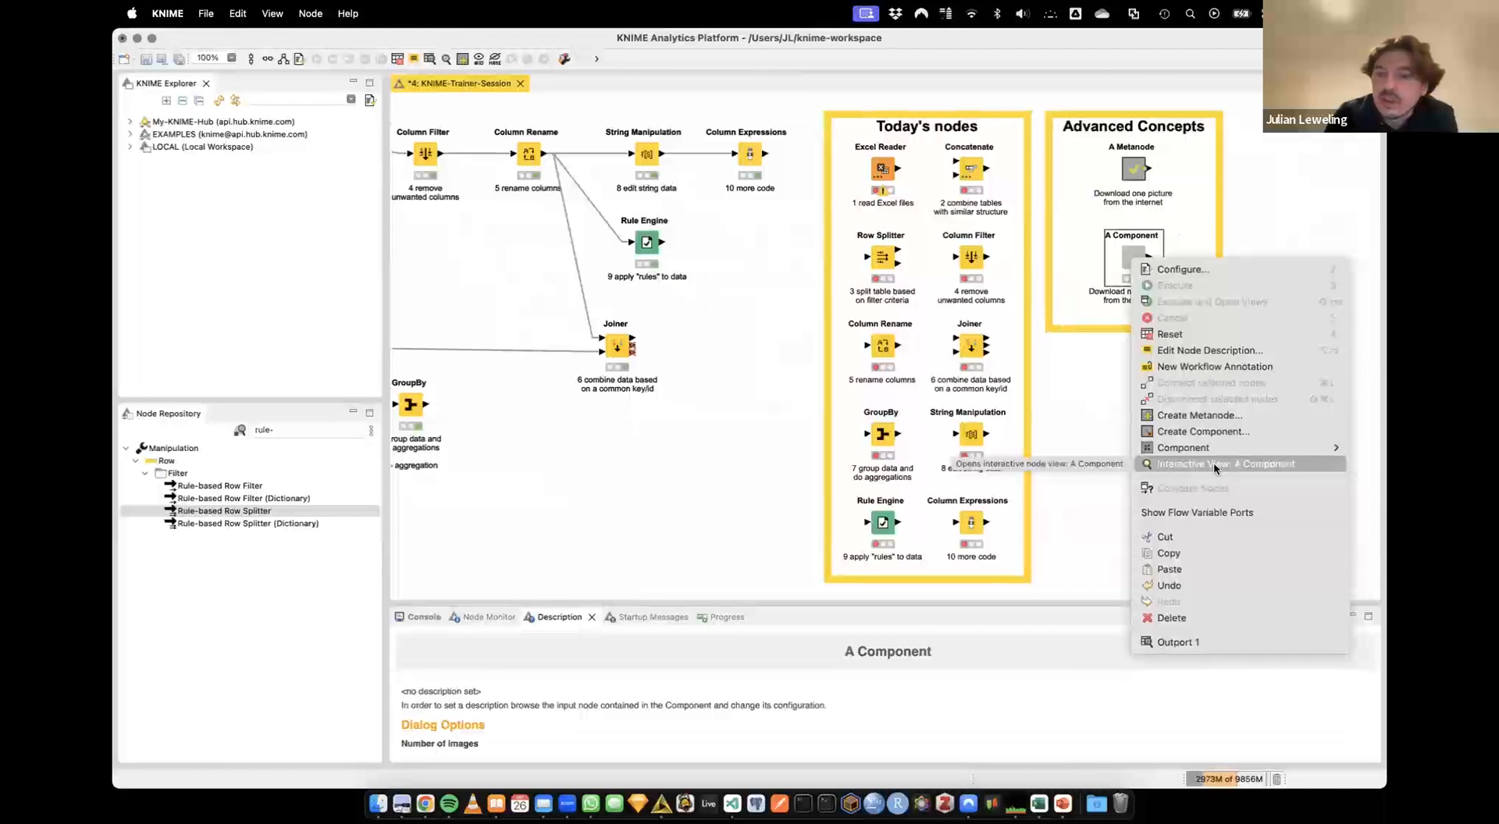
left_click(613, 434)
Save the KNIME-Trainer-Session workflow
scroll(613, 433, "left", 8)
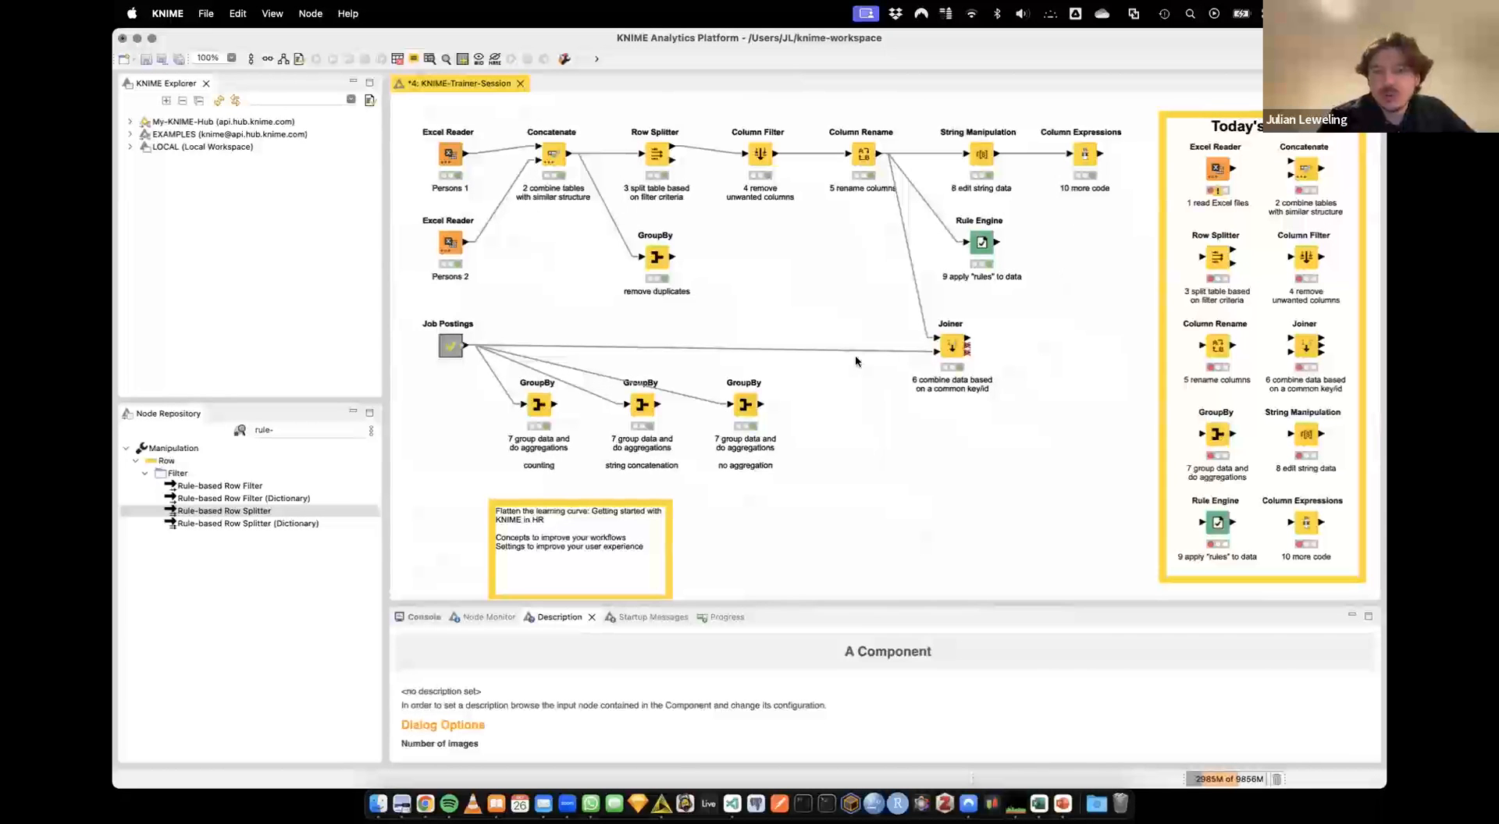
scroll(954, 190, "right", 5)
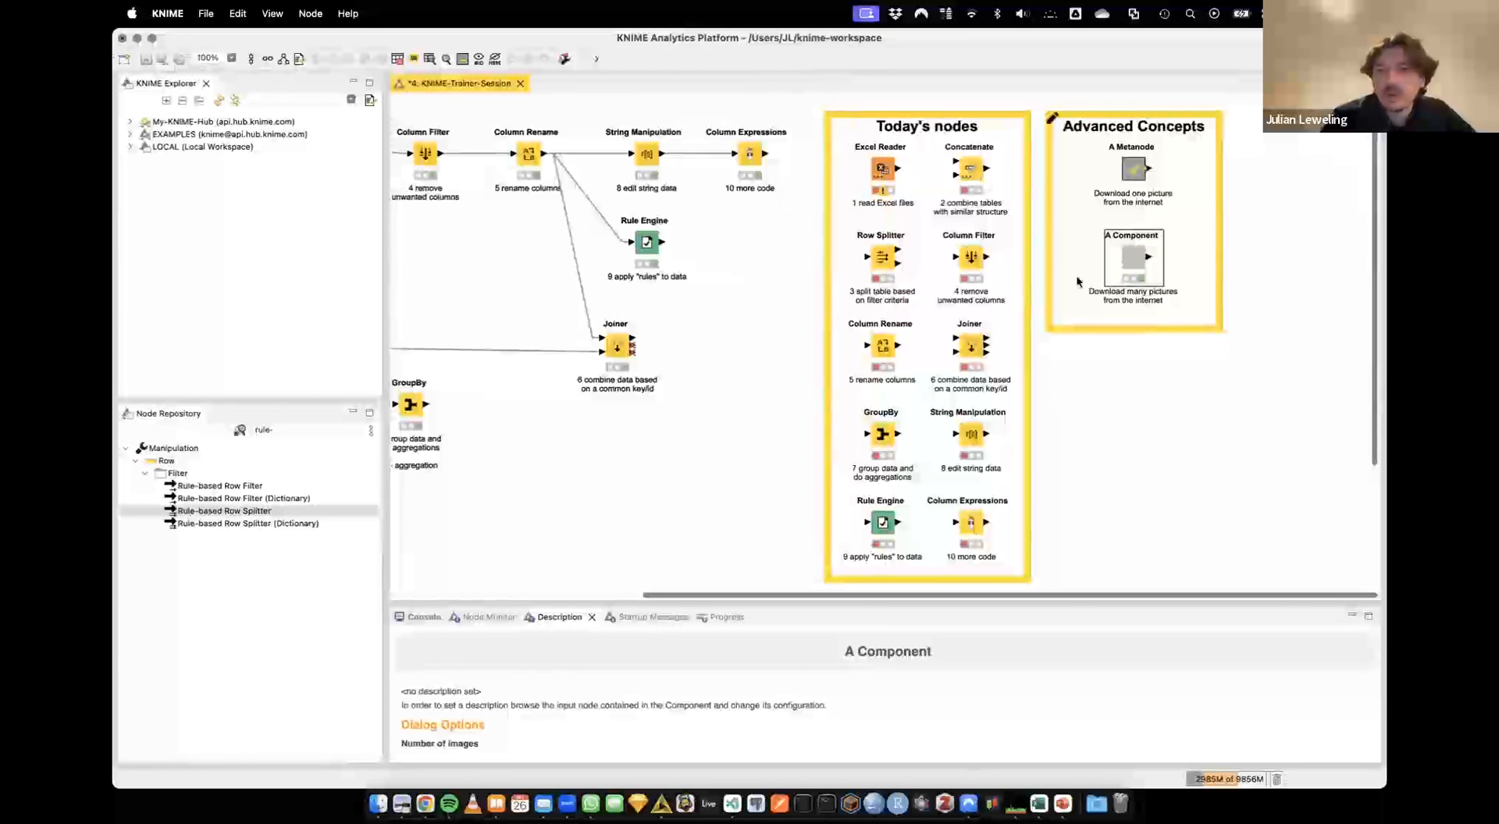
scroll(571, 312, "left", 5)
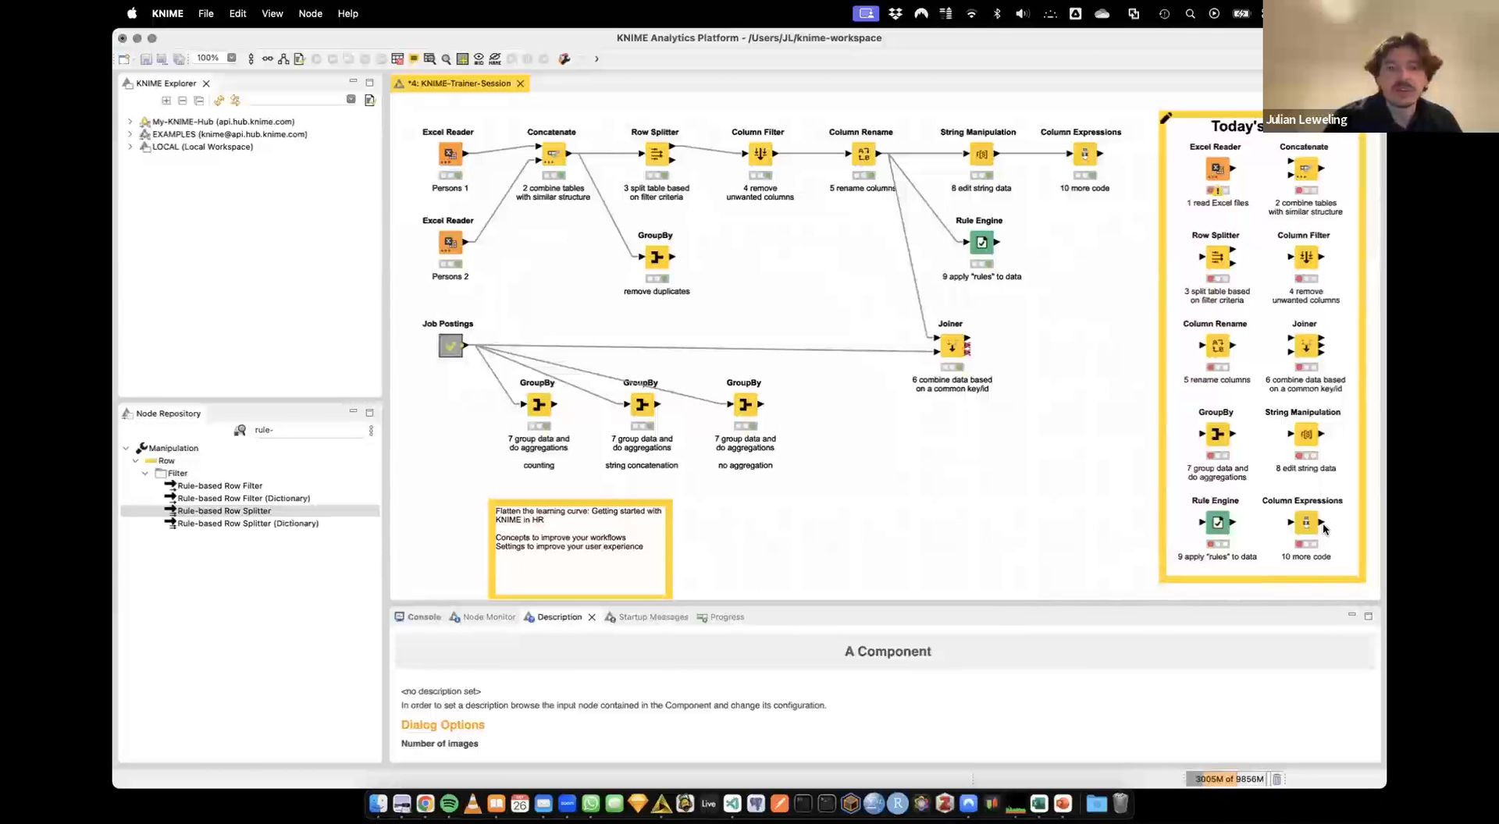
left_click(880, 470)
key("super+s")
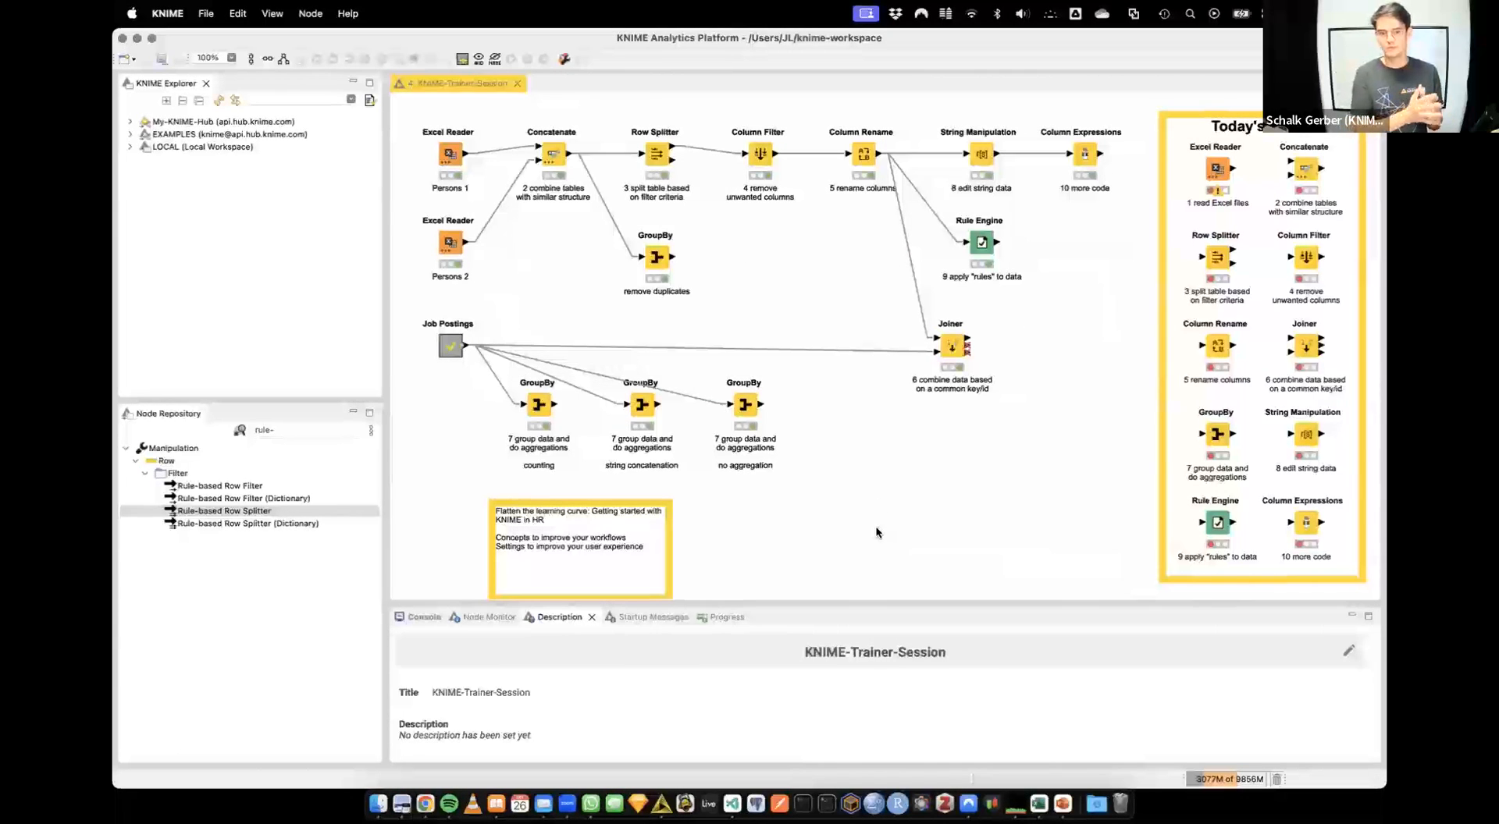
Delete the "Flatten the learning curve: Getting started with KNIME in HR" annotation below the GroupBy nodes
left_click(598, 537)
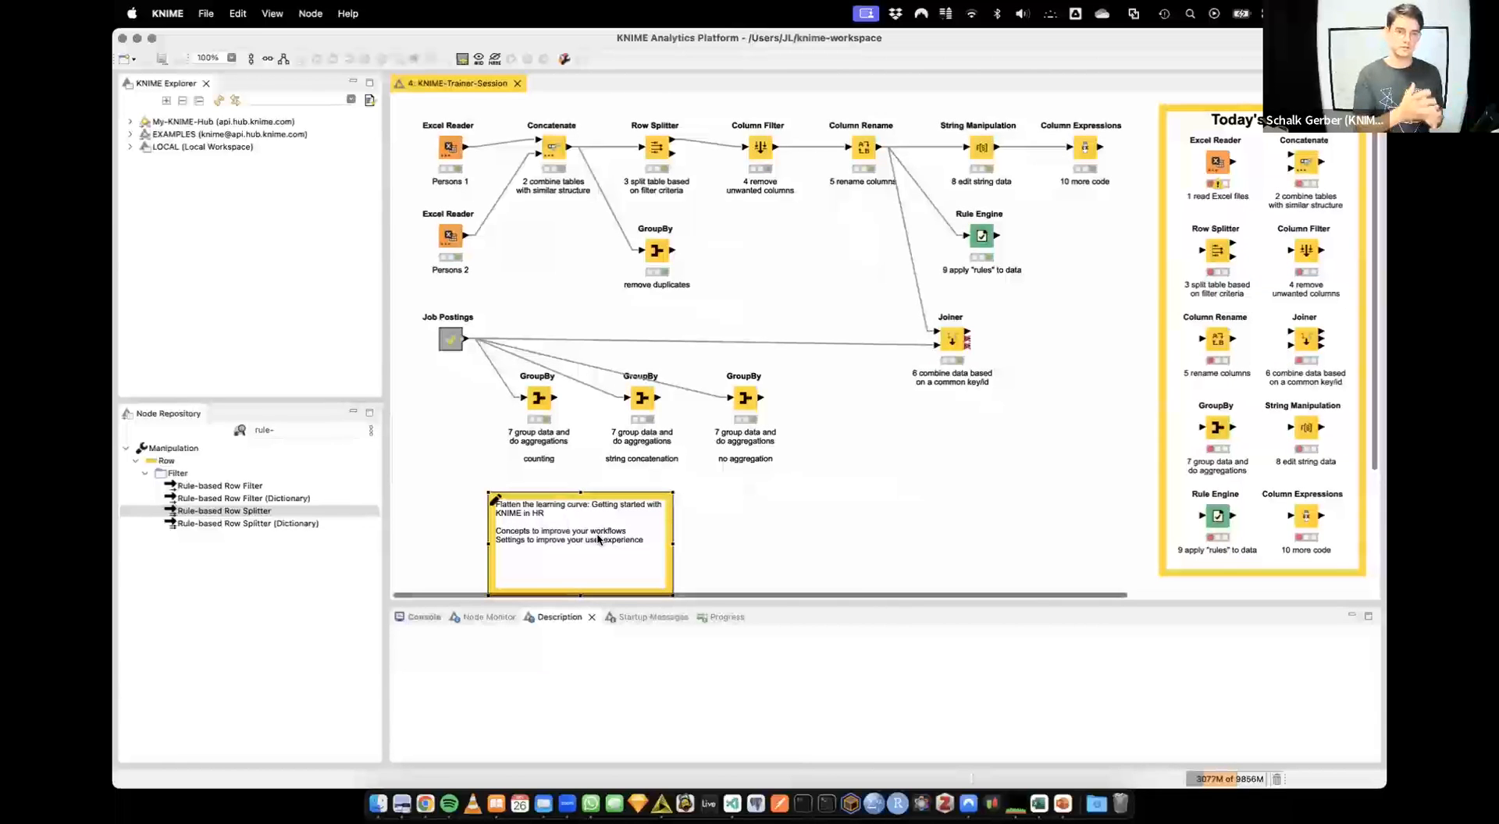
key("Delete")
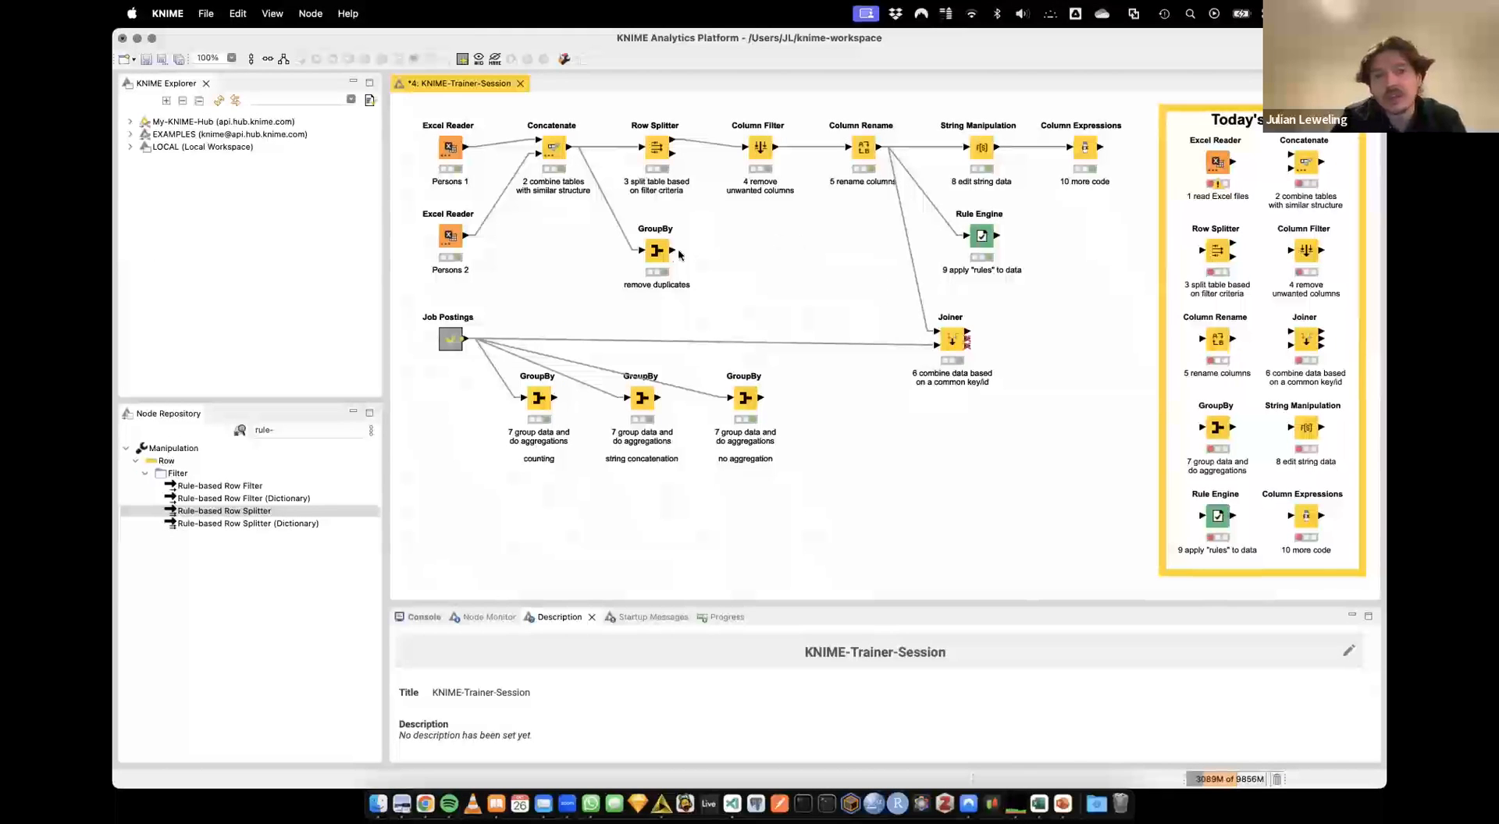
left_click(651, 254)
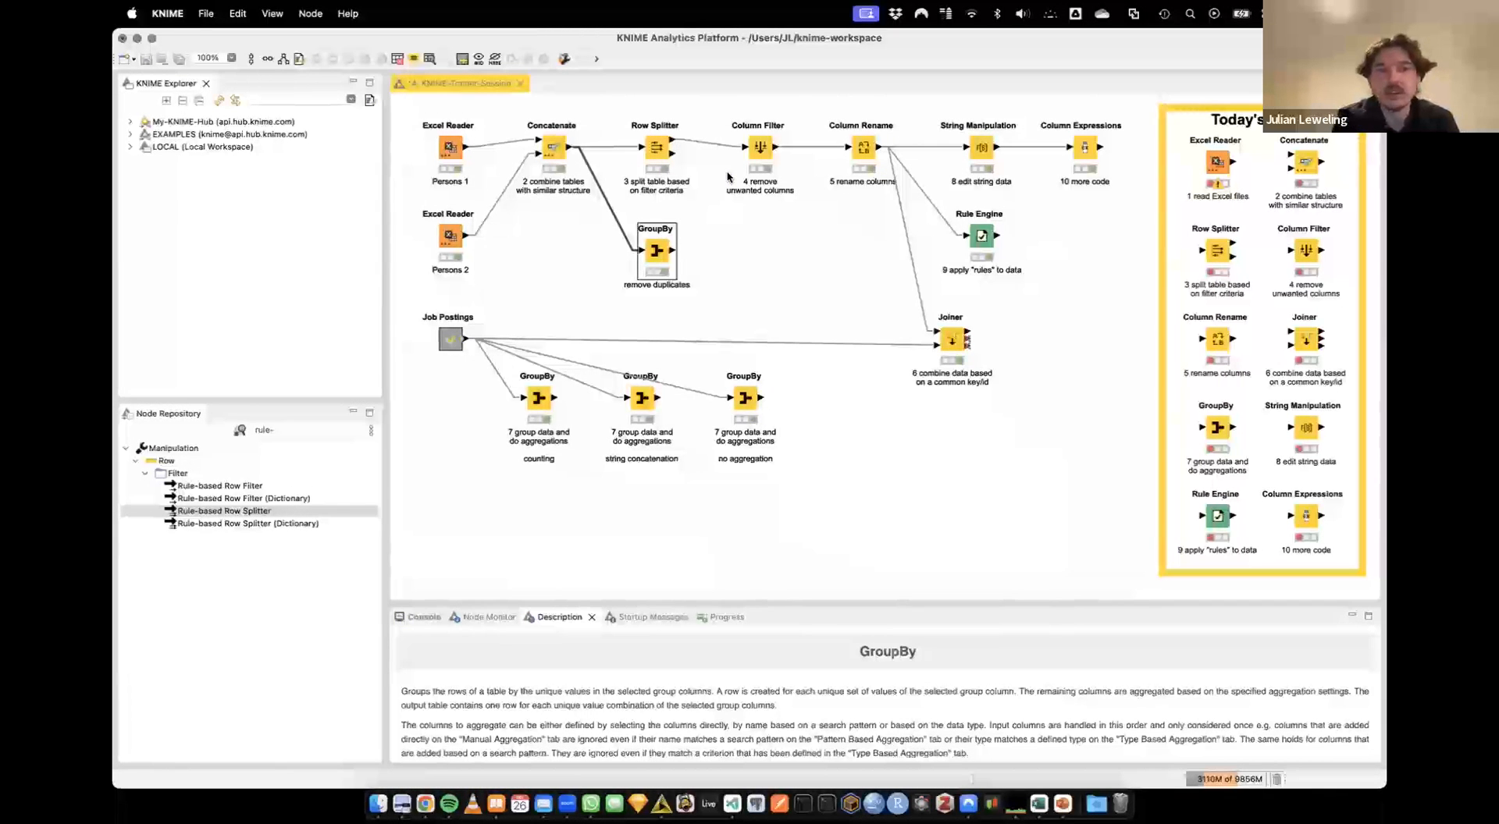
Look through the images in A Component's interactive view and close it, discarding the view changes
scroll(727, 177, "right", 5)
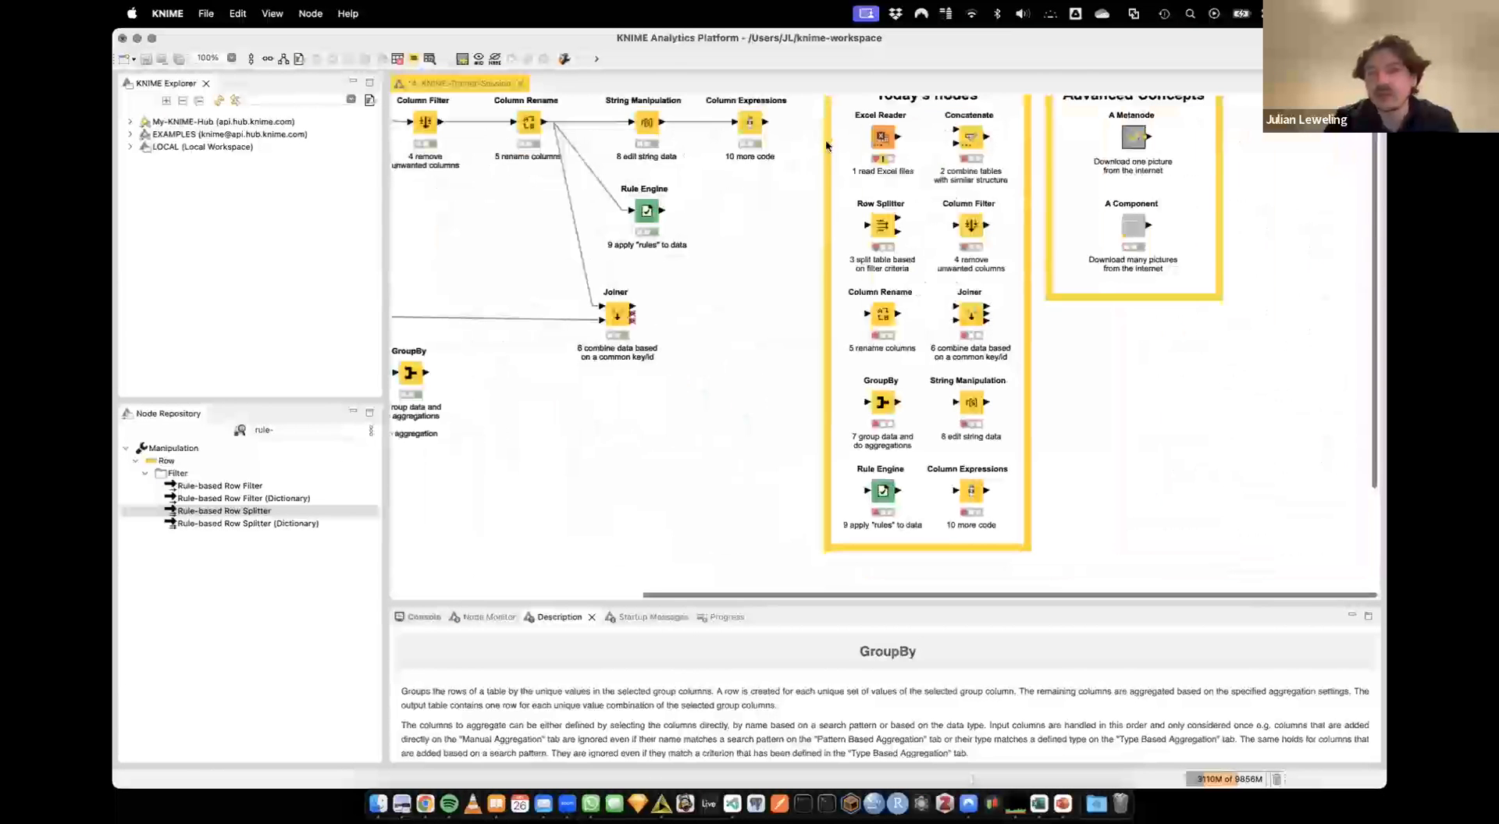
left_click(1135, 221)
right_click(1134, 216)
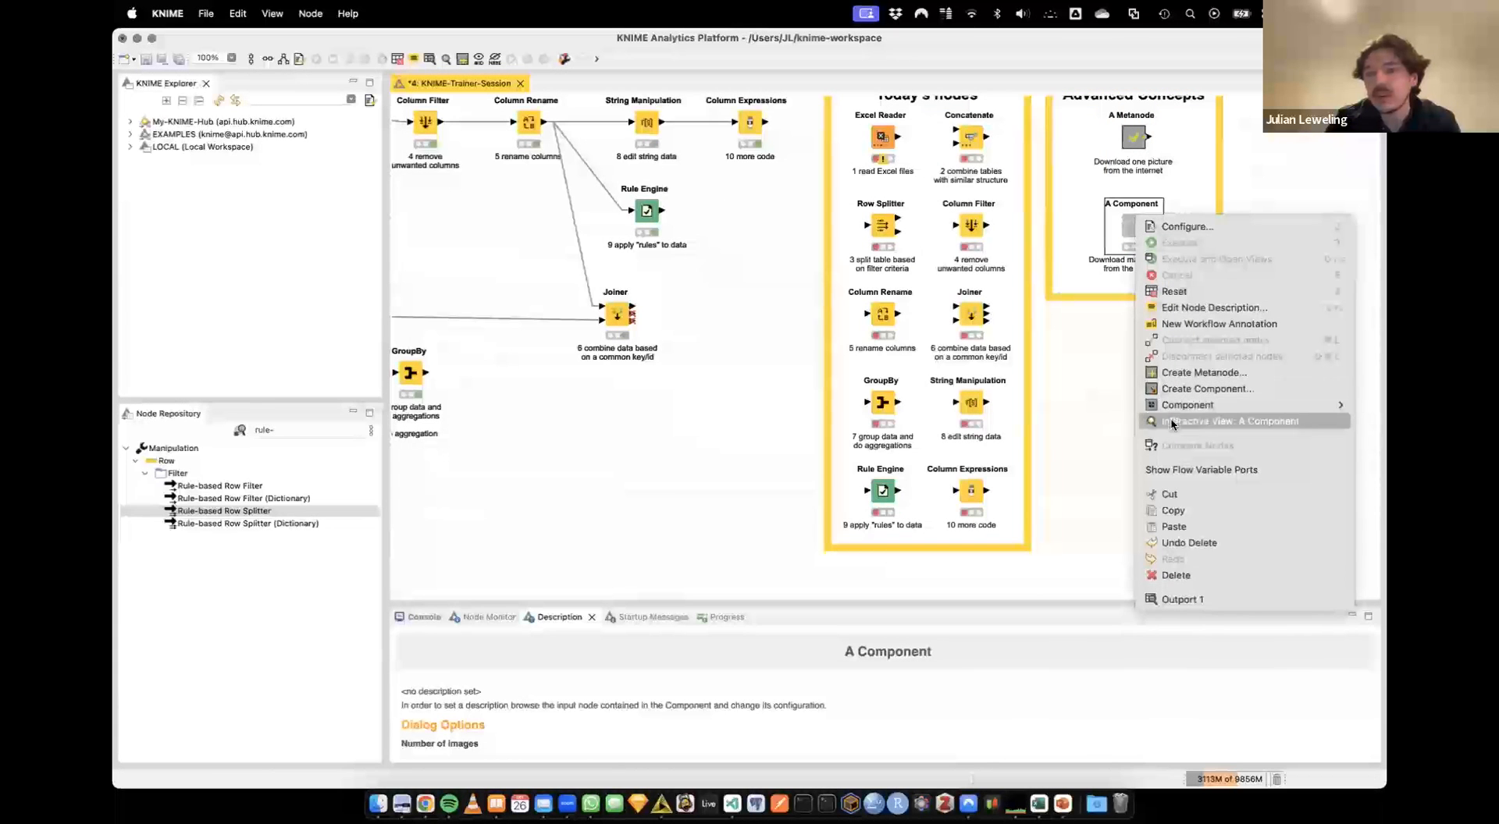
left_click(1169, 419)
scroll(573, 481, "down", 10)
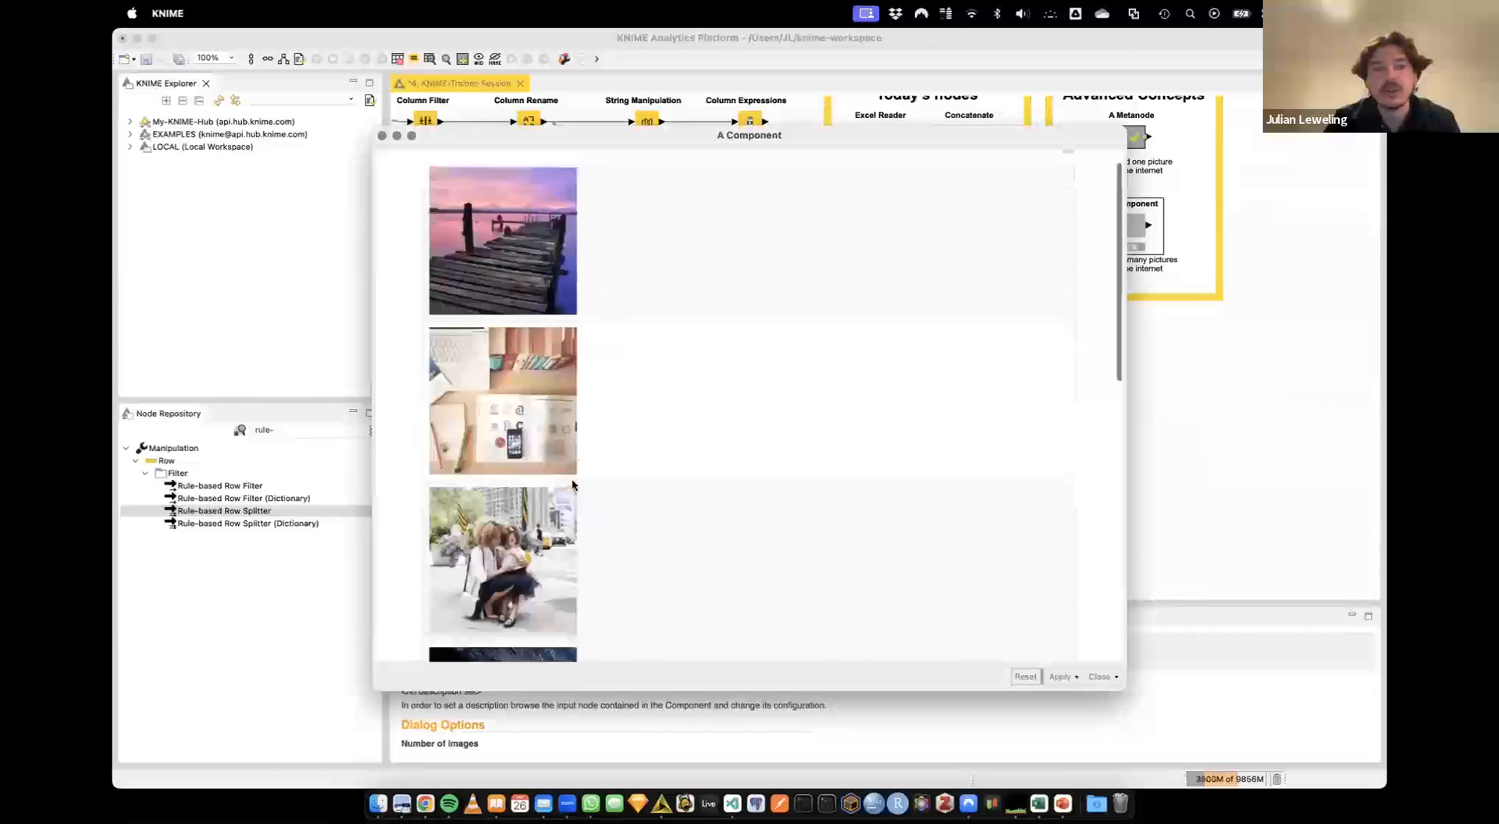
scroll(572, 481, "up", 10)
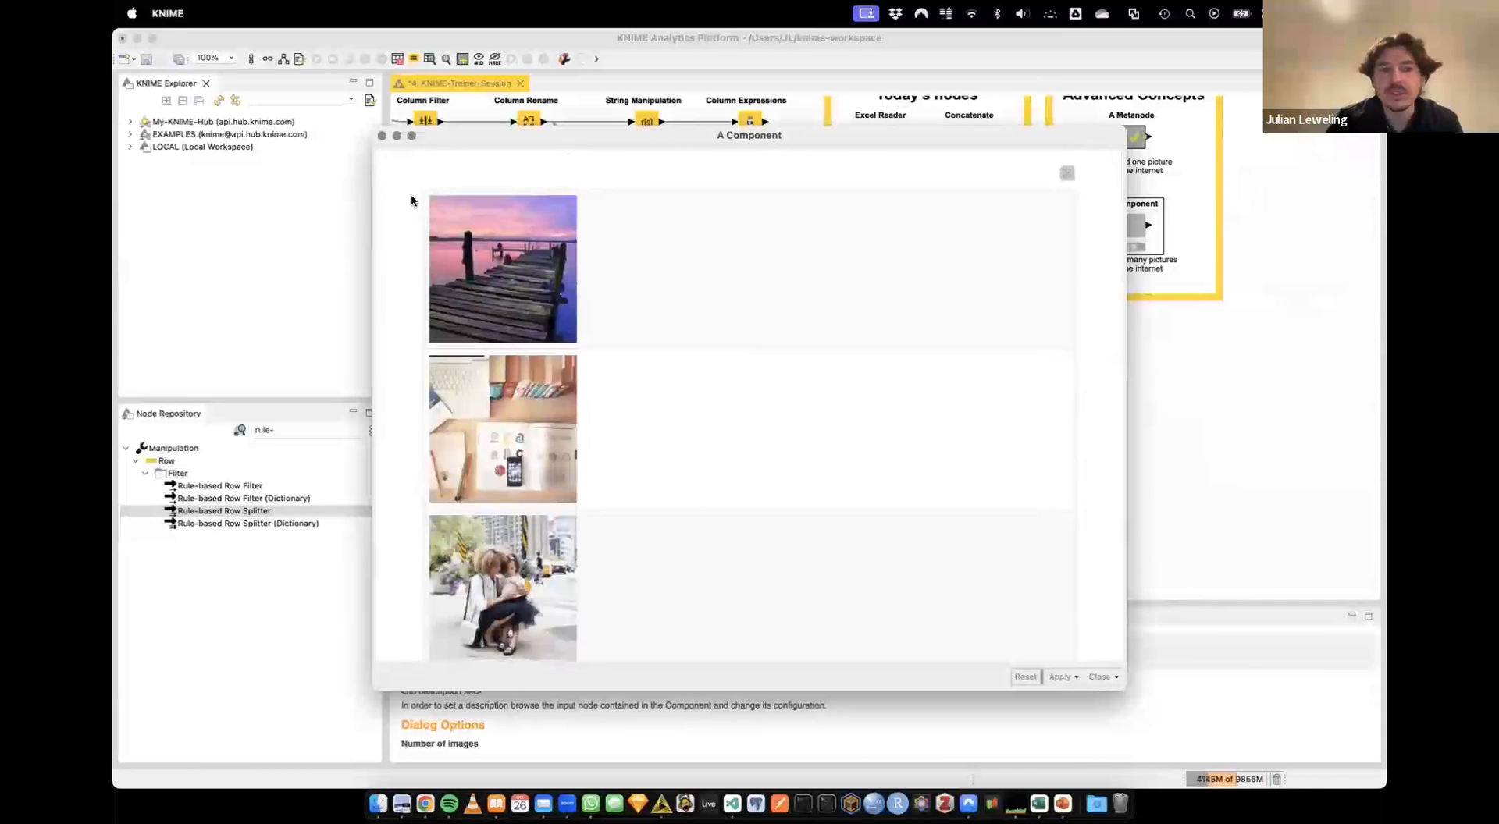
left_click(382, 135)
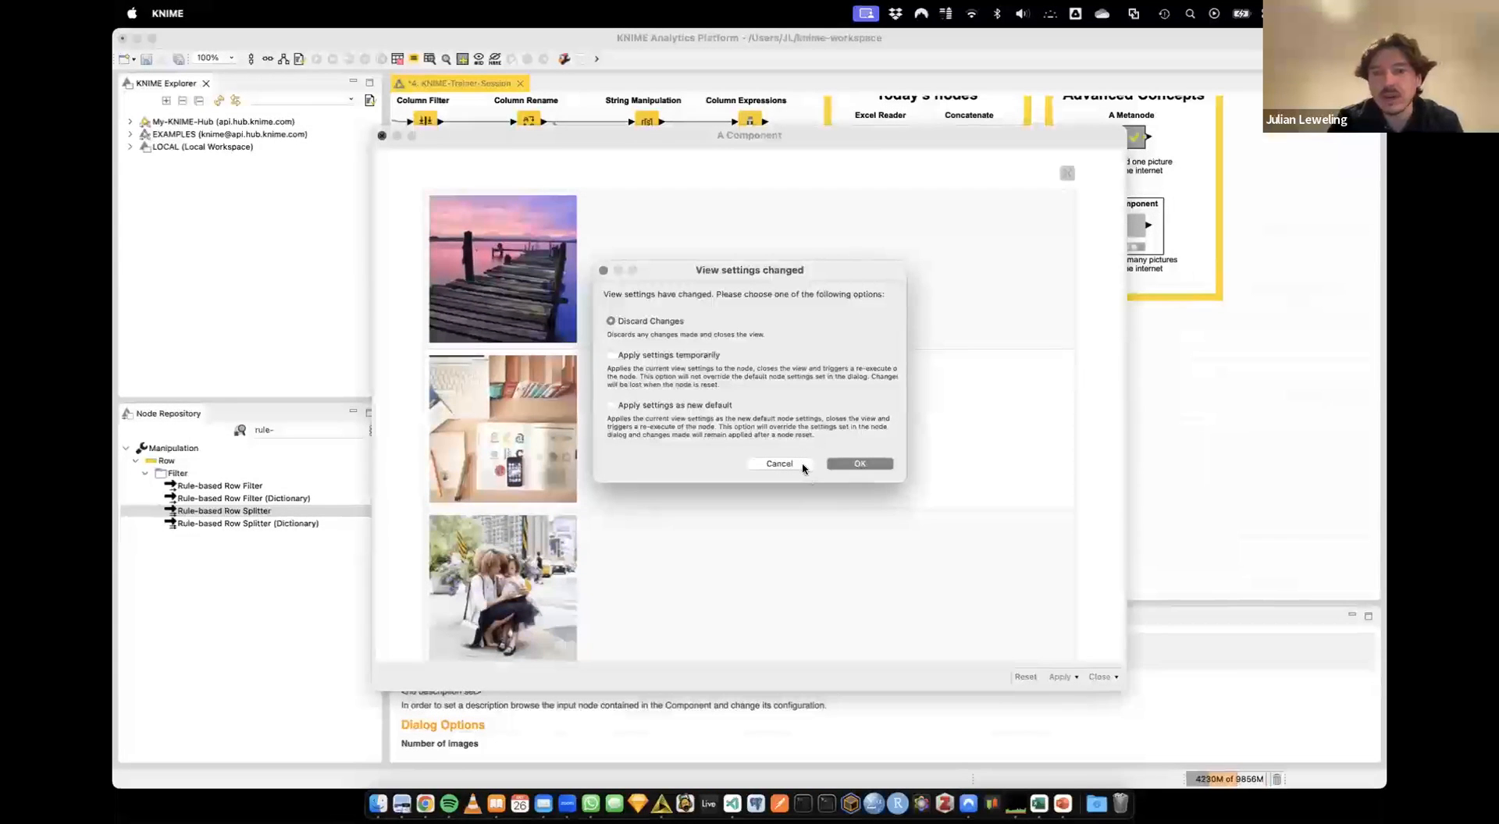
left_click(859, 464)
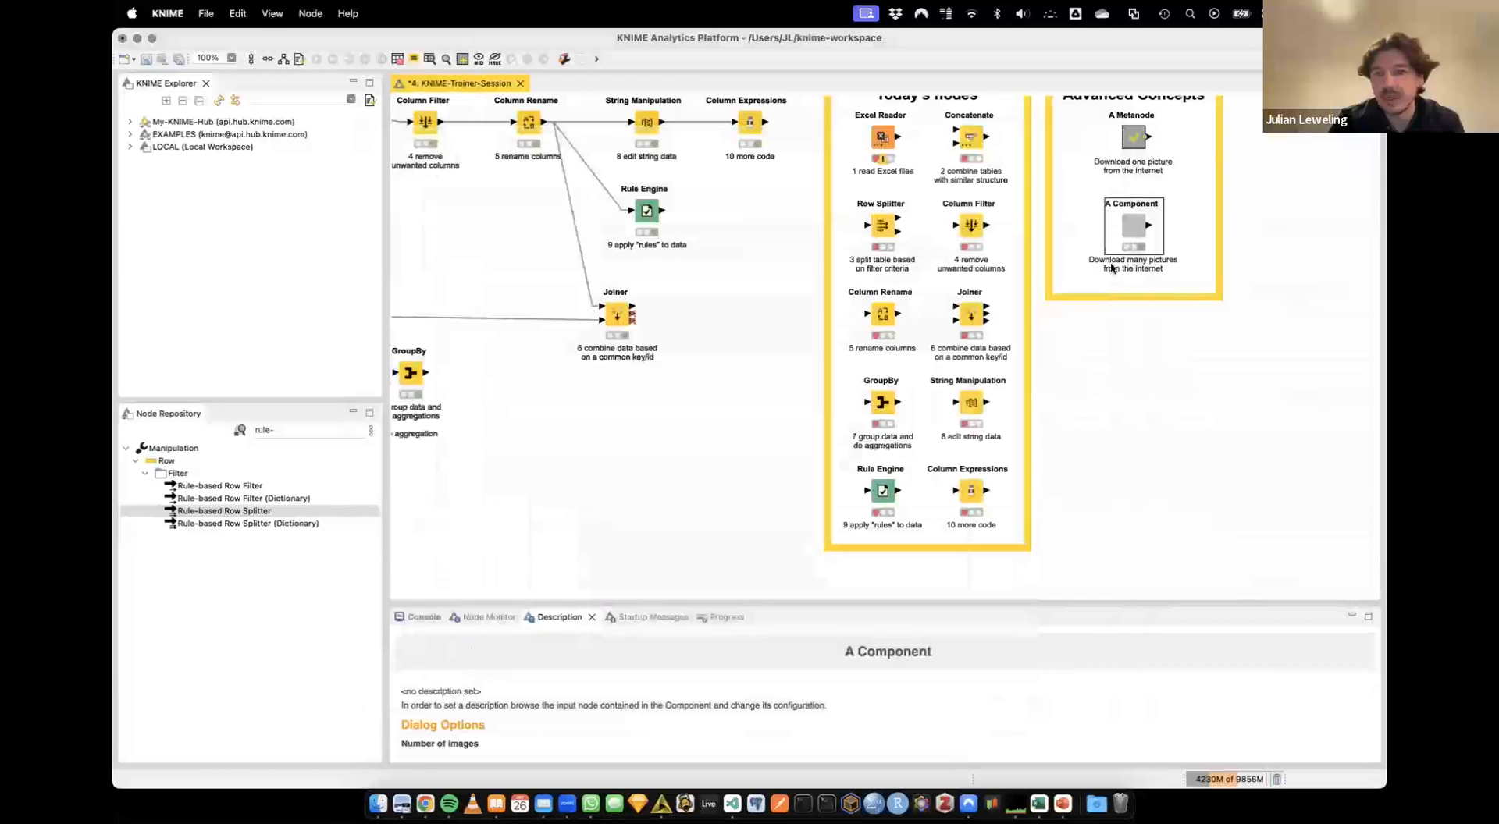
Open A Component's inner workflow and view the collected results of its Loop End node
double_click(1132, 226)
key("Escape")
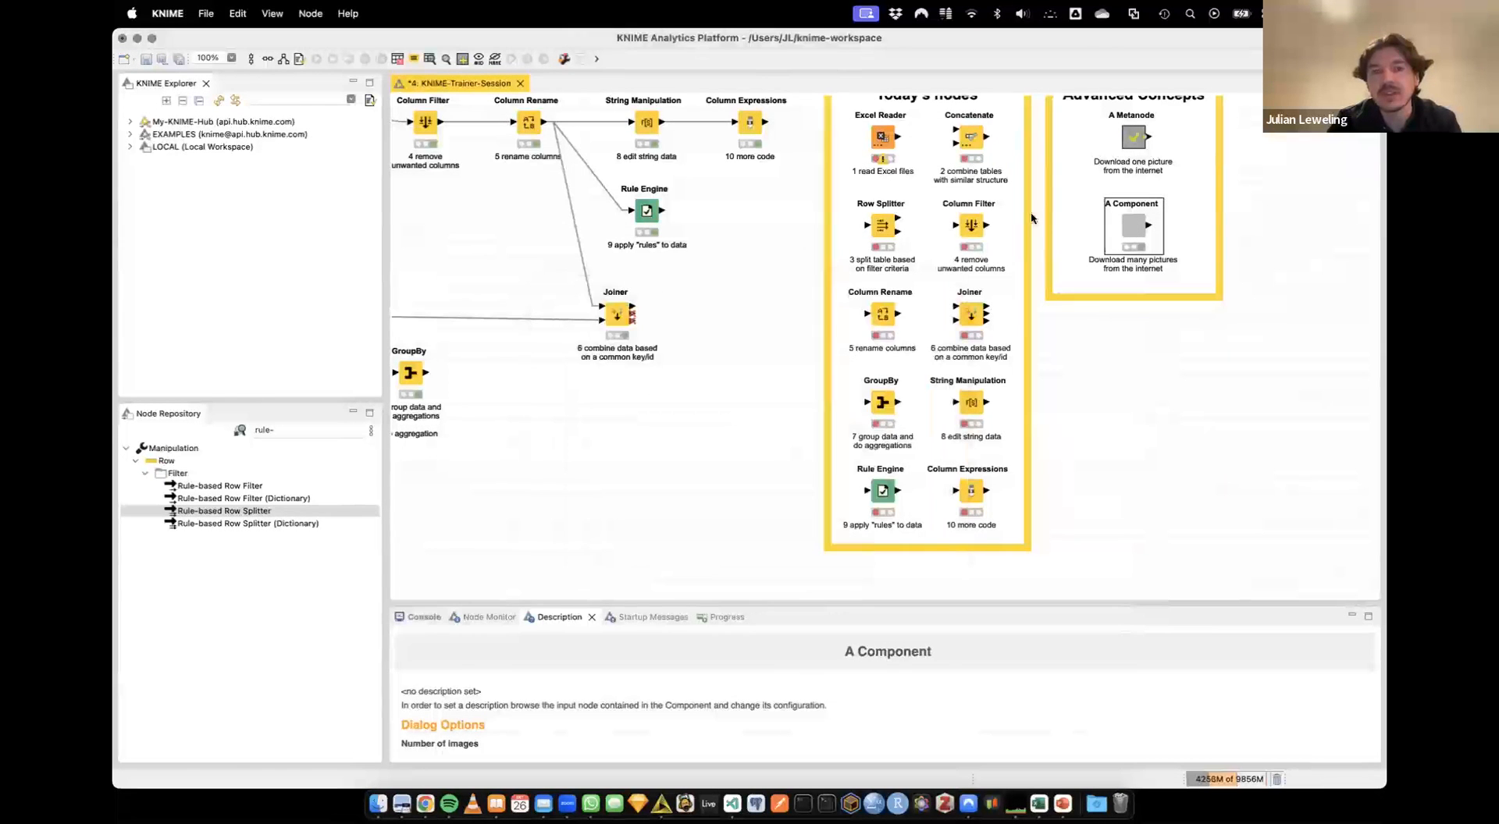
double_click(1129, 229, "ctrl")
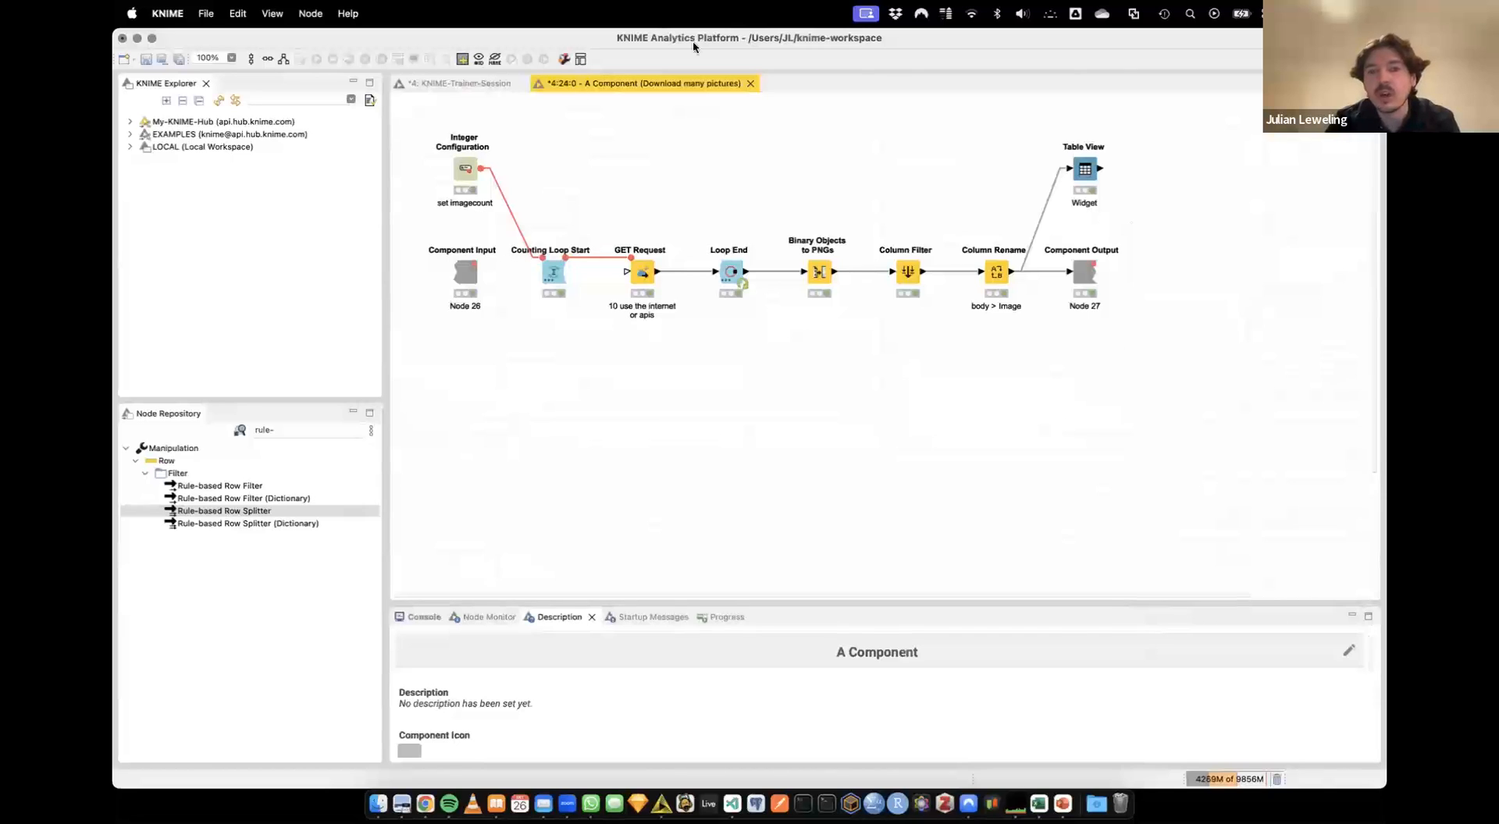
left_click(638, 271)
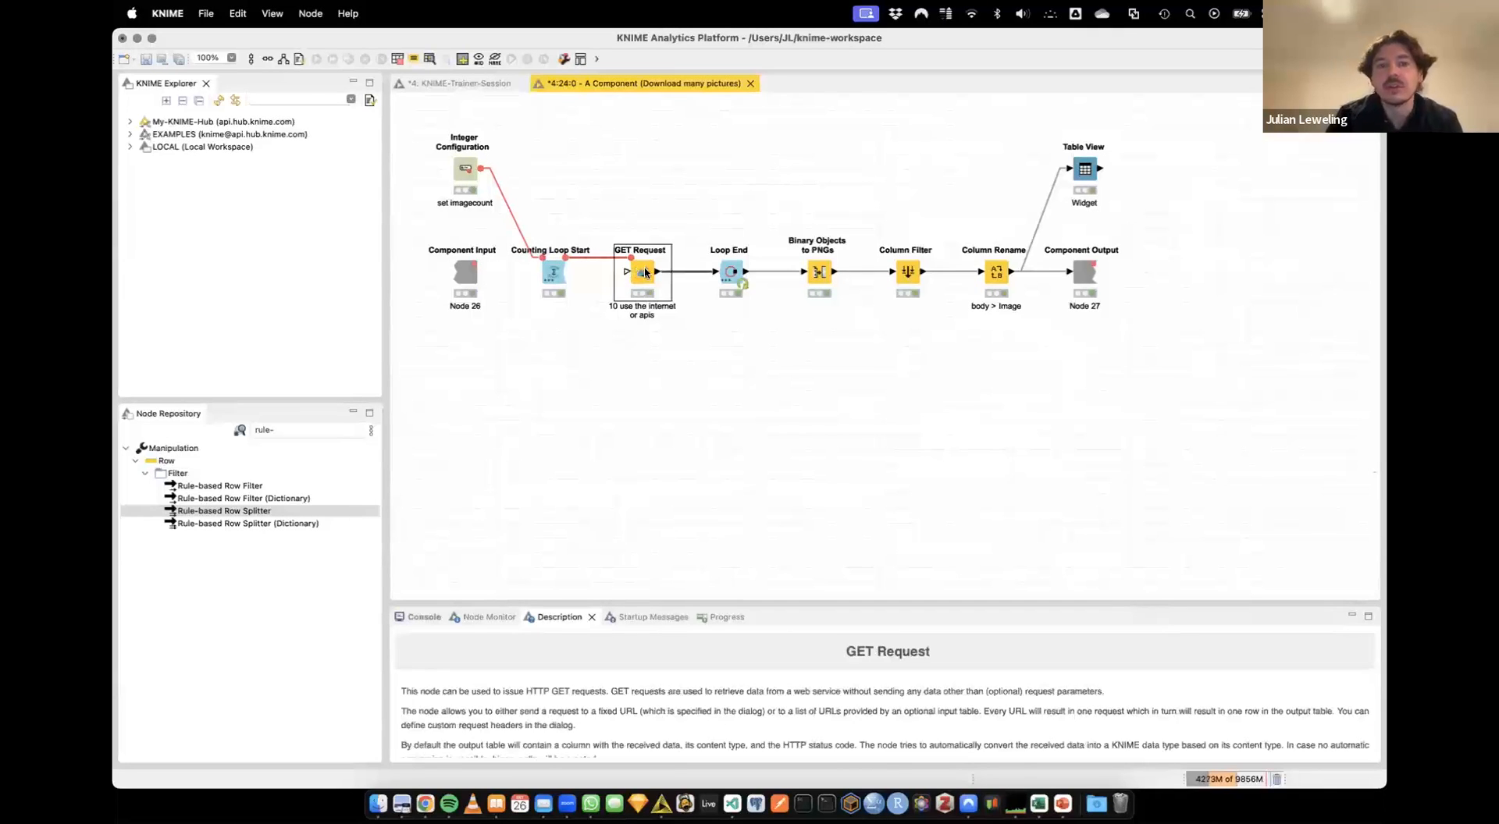
left_click(821, 270)
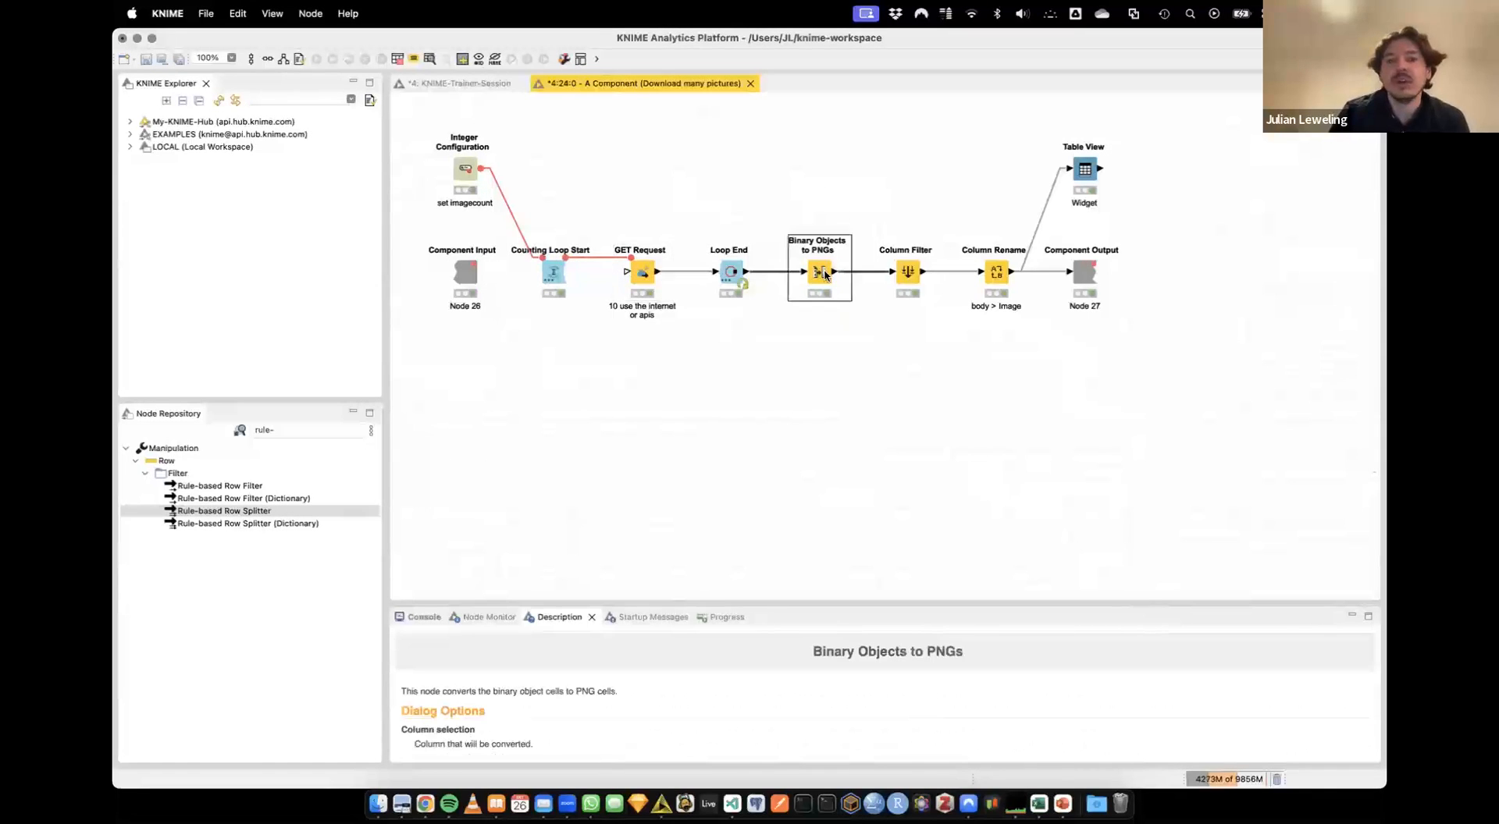
right_click(723, 267)
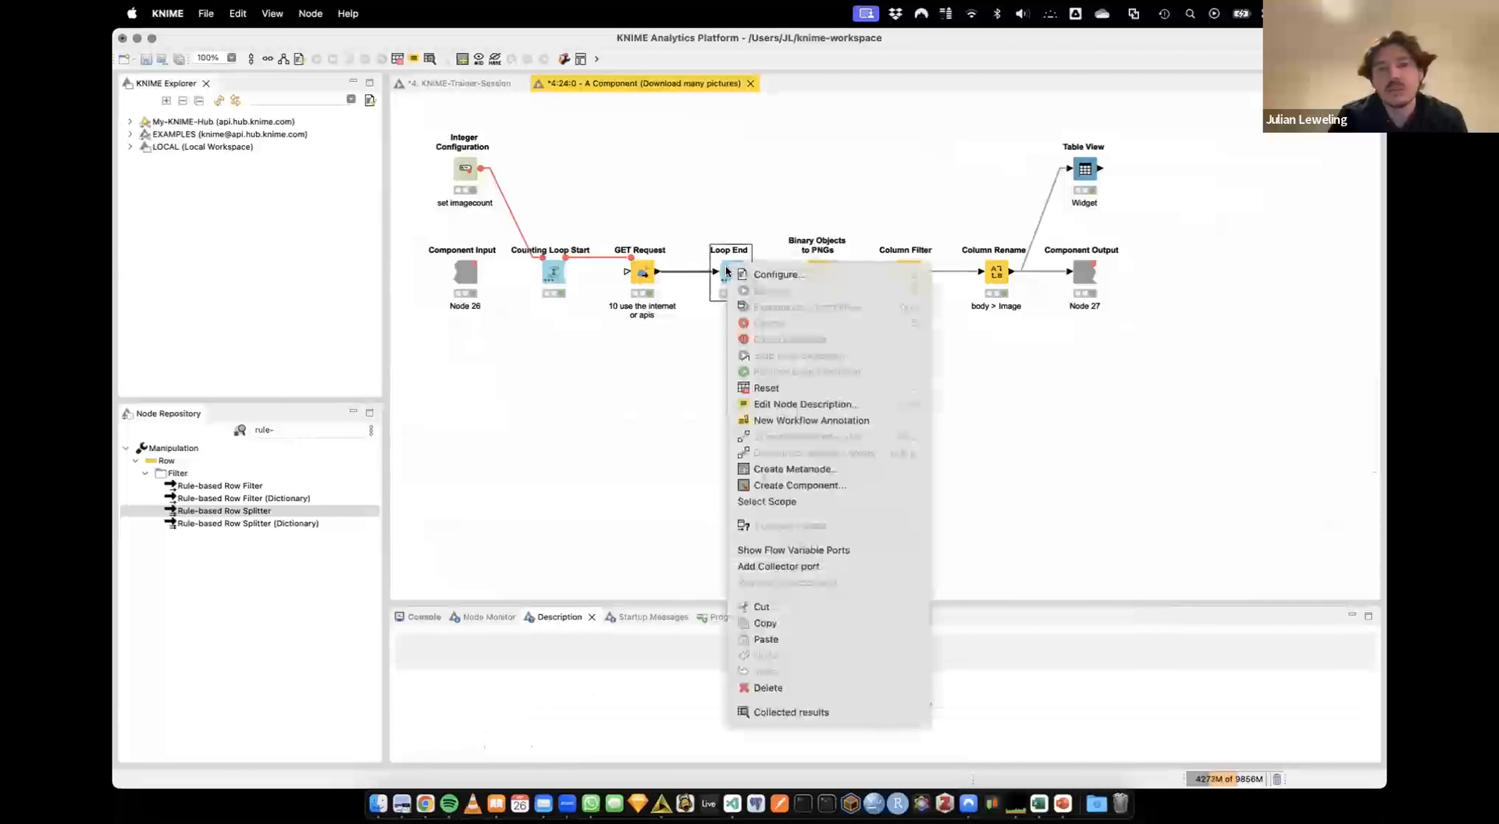
left_click(802, 710)
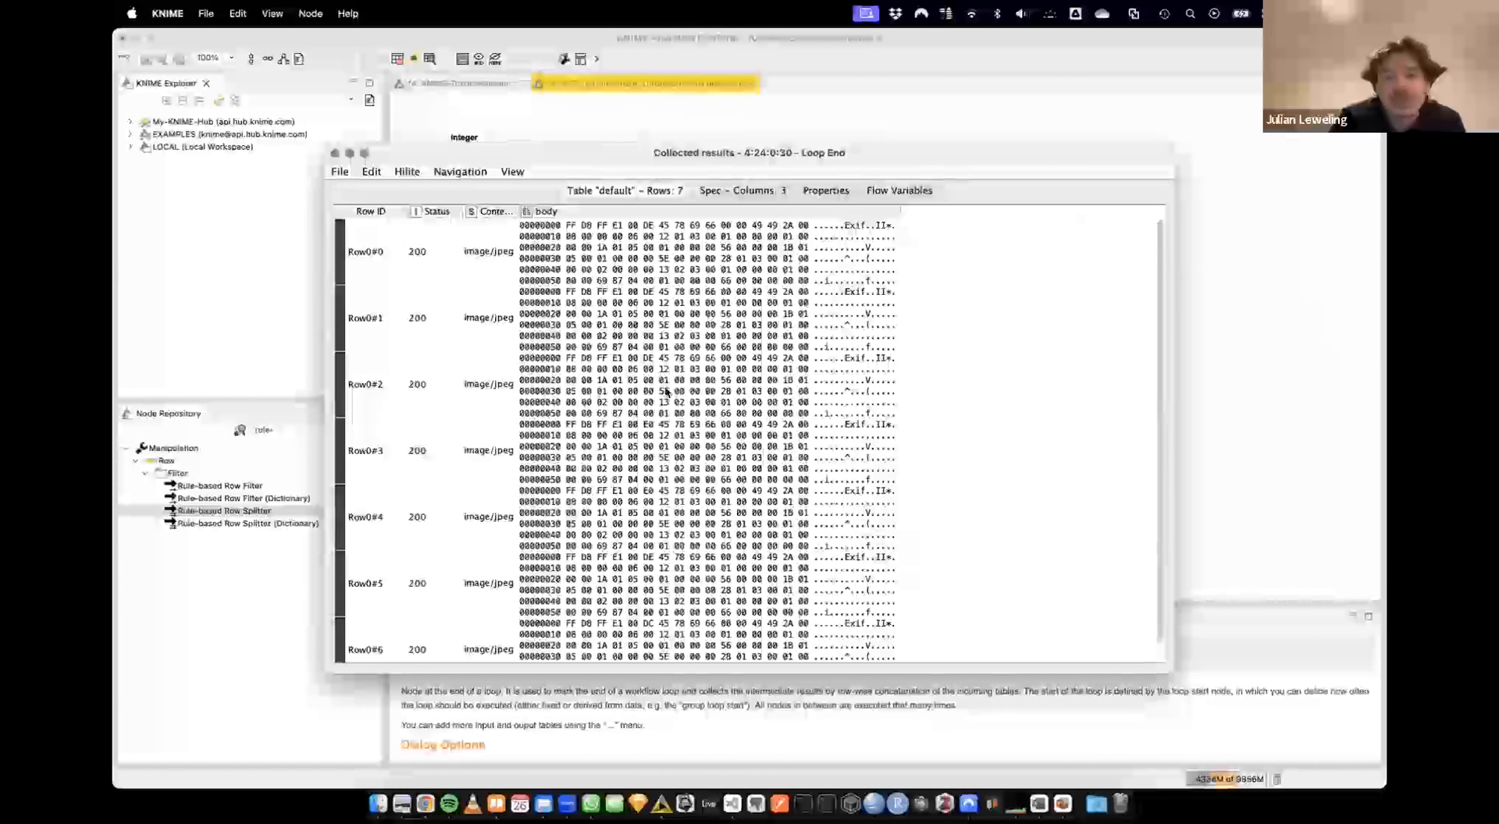
left_click(335, 154)
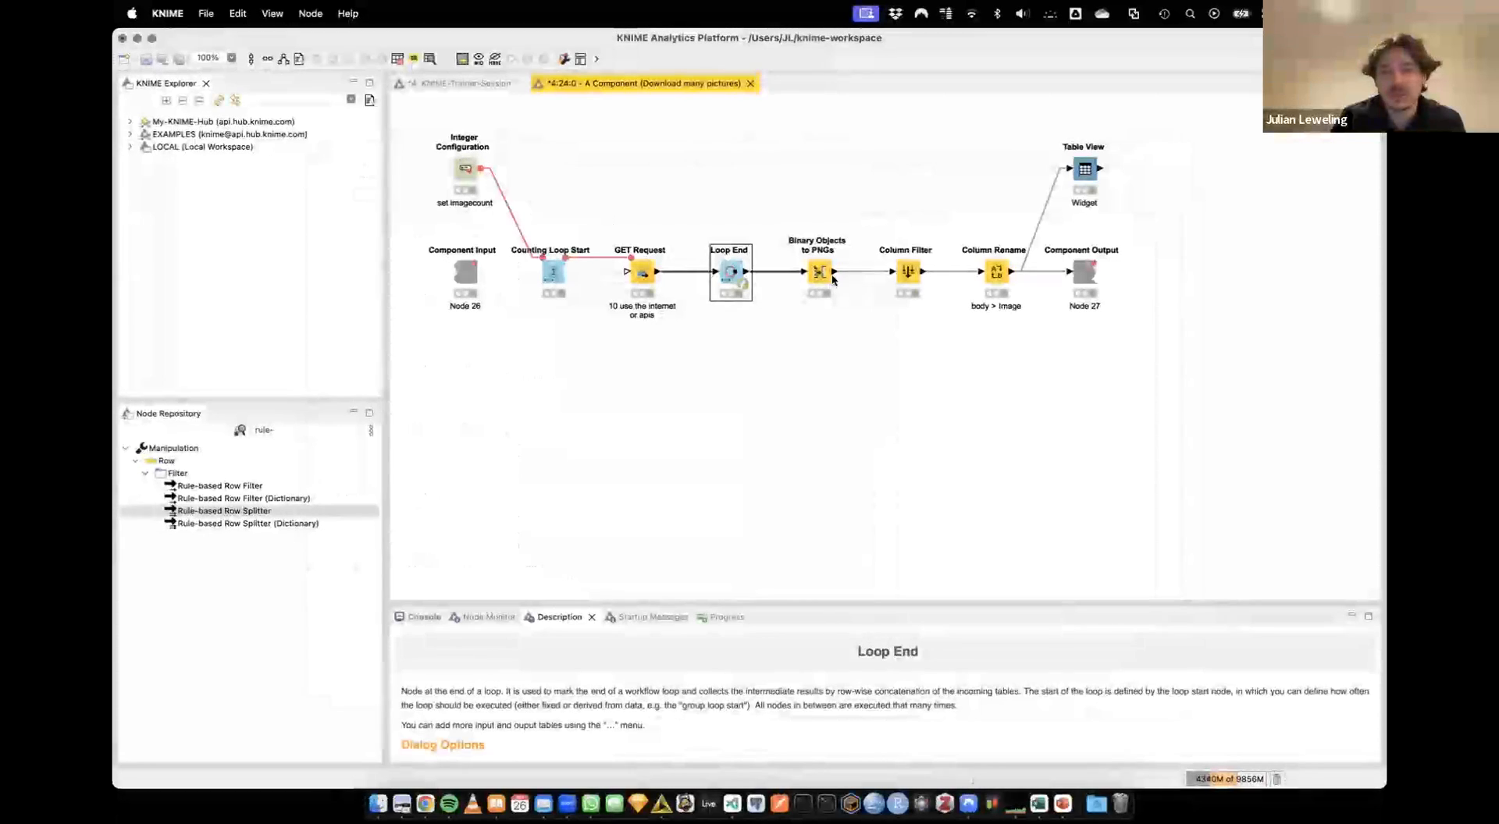
Examine the Binary Objects to PNGs, Column Rename and Table View nodes, and return to the main workflow
left_click(818, 272)
left_click(996, 273)
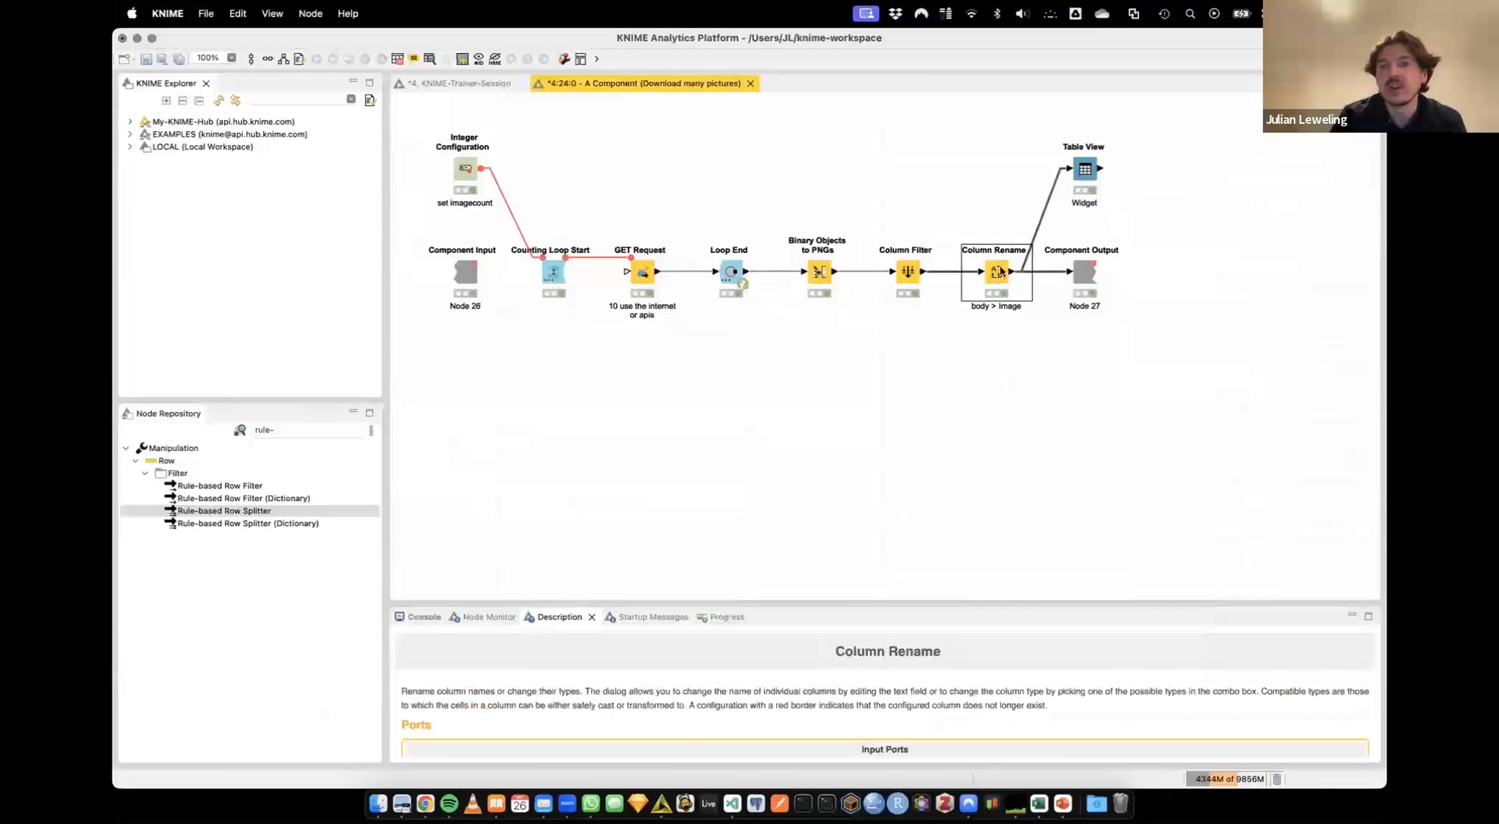
left_click(1084, 174)
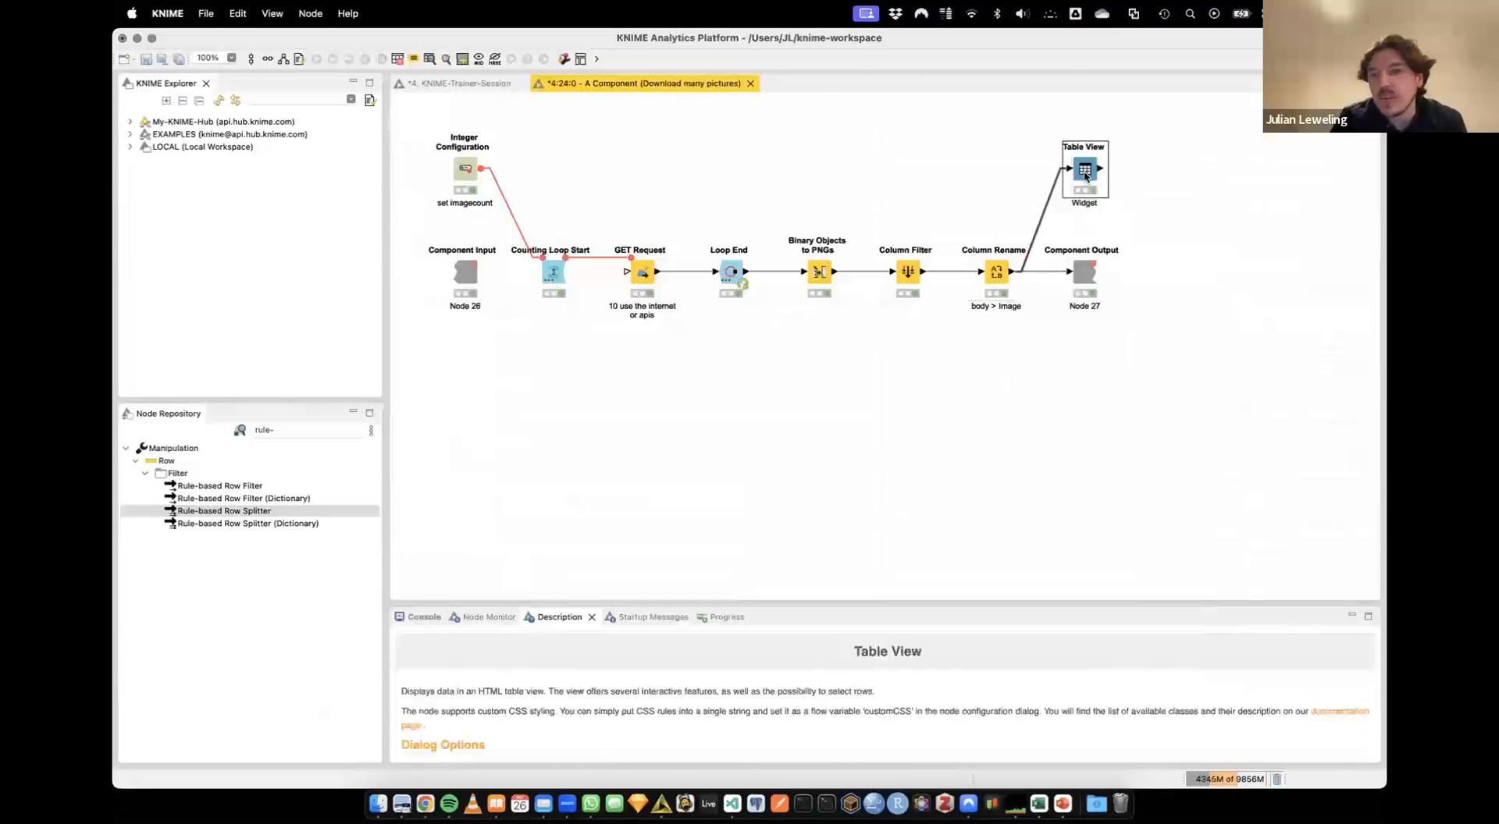
left_click(750, 83)
scroll(779, 314, "left", 10)
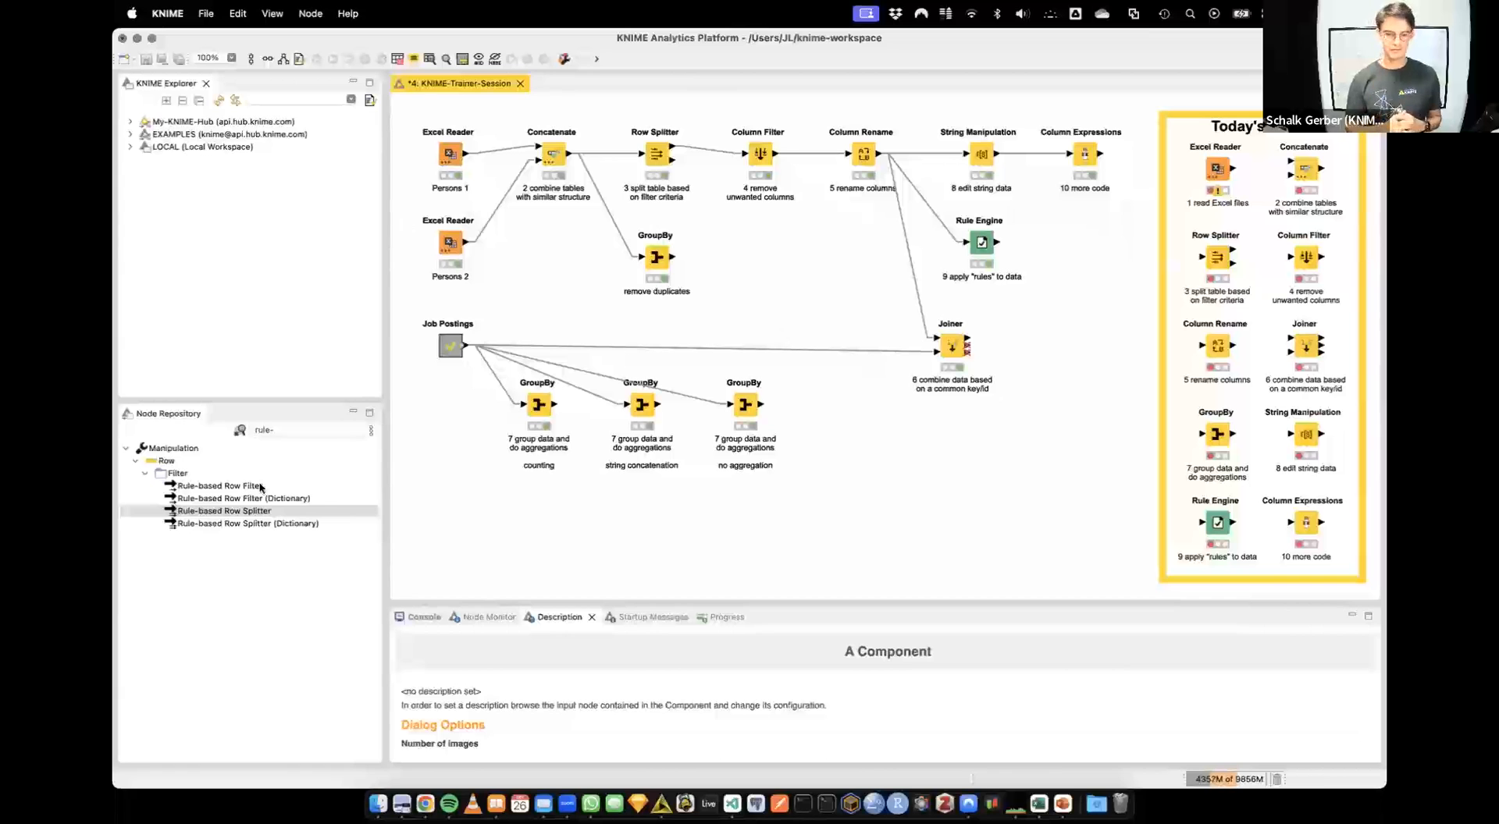
Find the Excel Writer node in the repository and add it beside the Rule Engine node
left_click(306, 430)
type("excel writer")
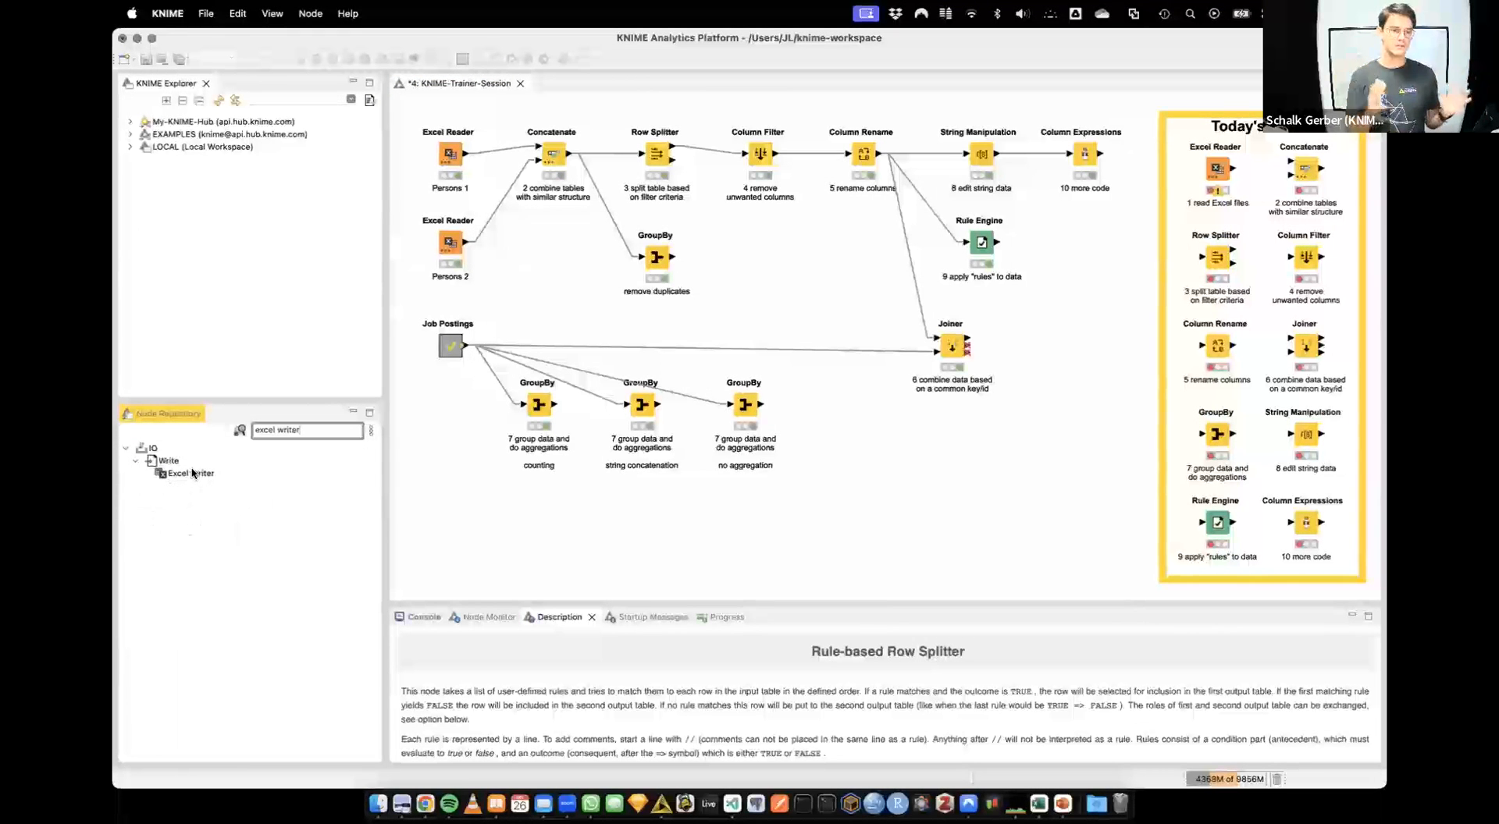
left_click_drag(188, 473, 1091, 247)
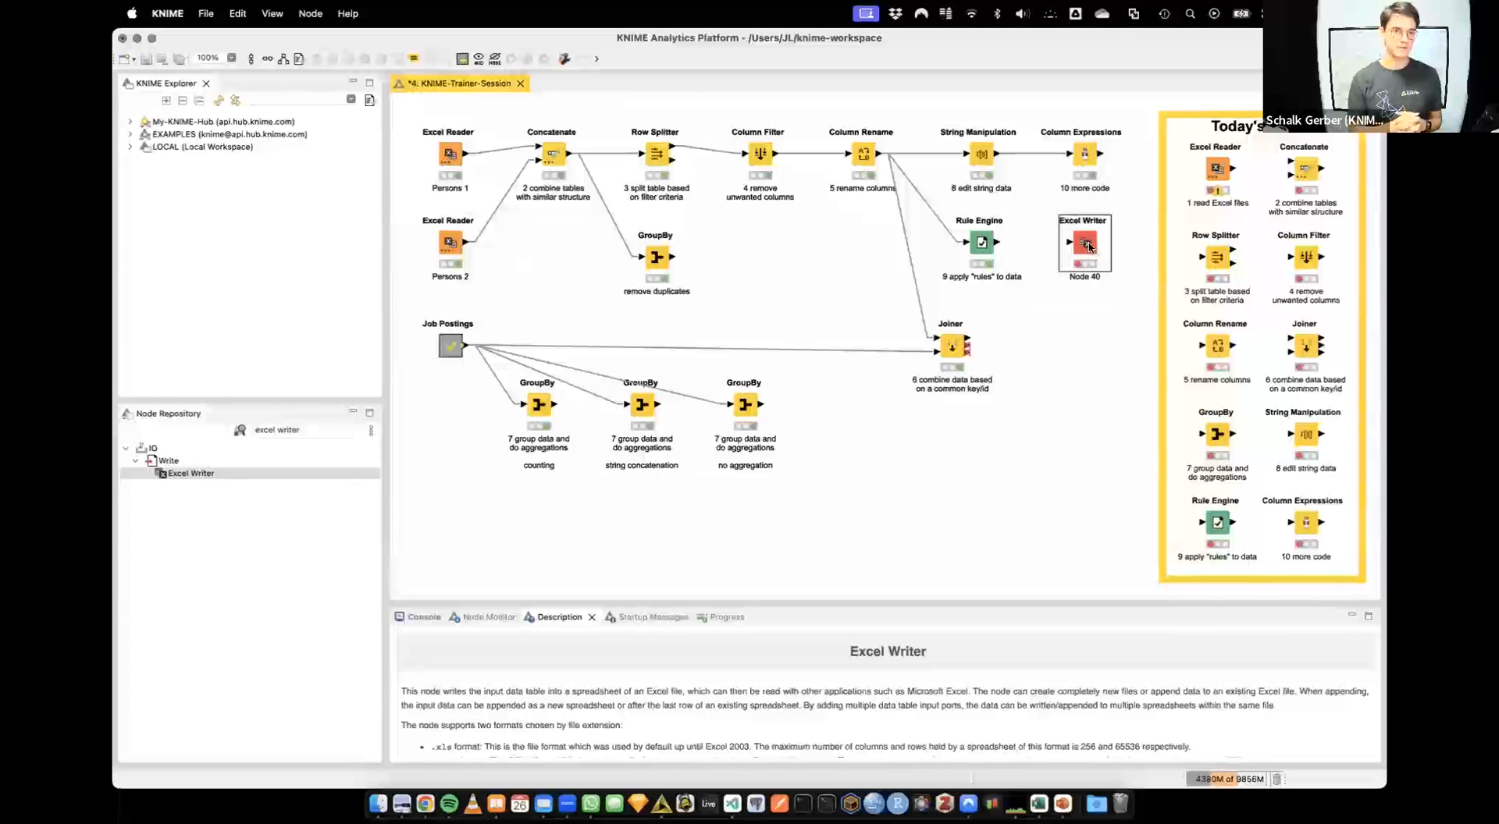
Search the node repository for "db" and look through the database connector and query nodes
left_click(316, 428)
left_click(331, 430)
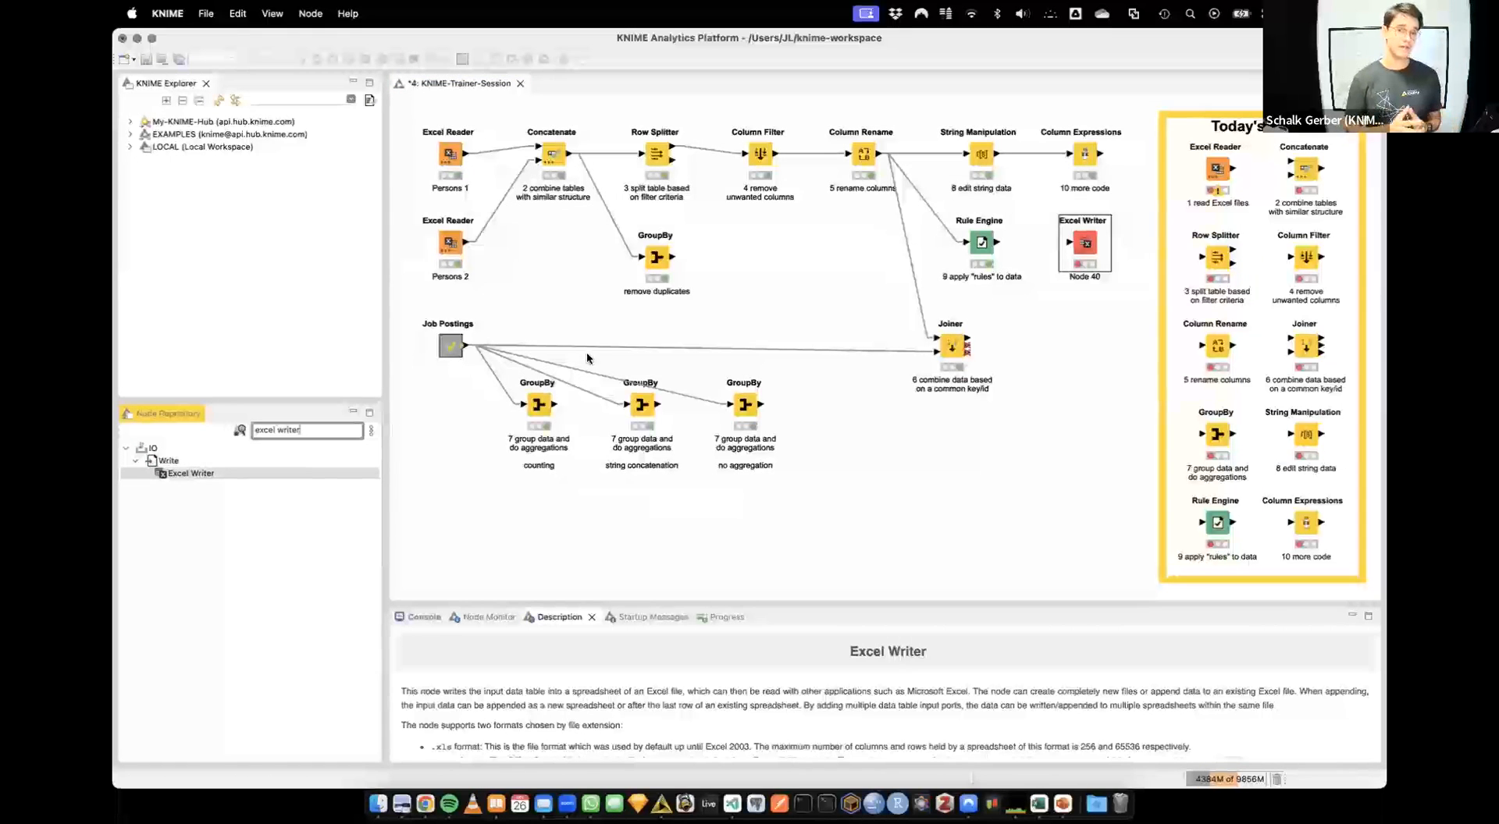
key("super+a")
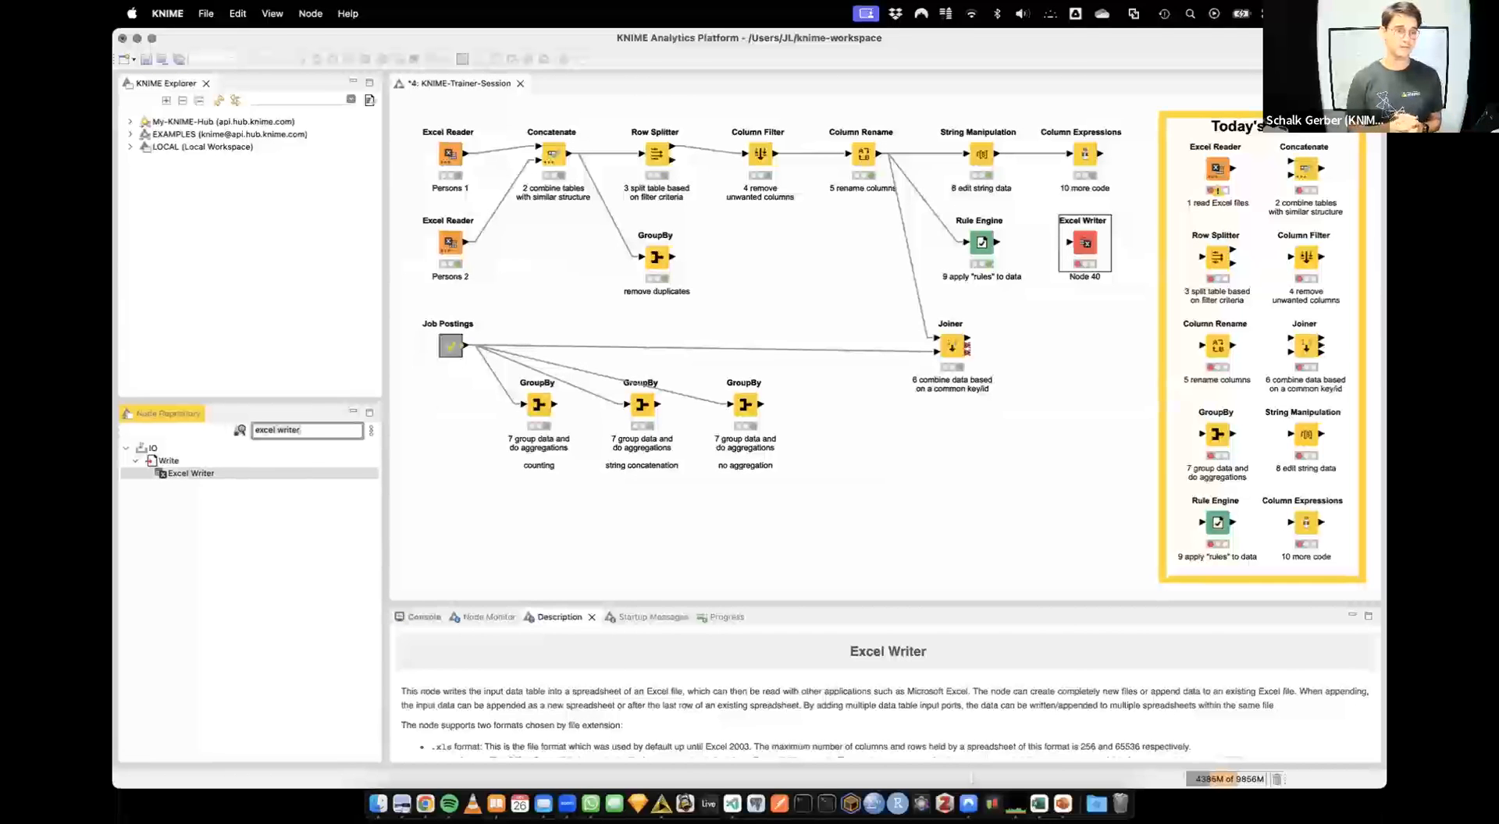
type("db")
scroll(207, 594, "down", 3)
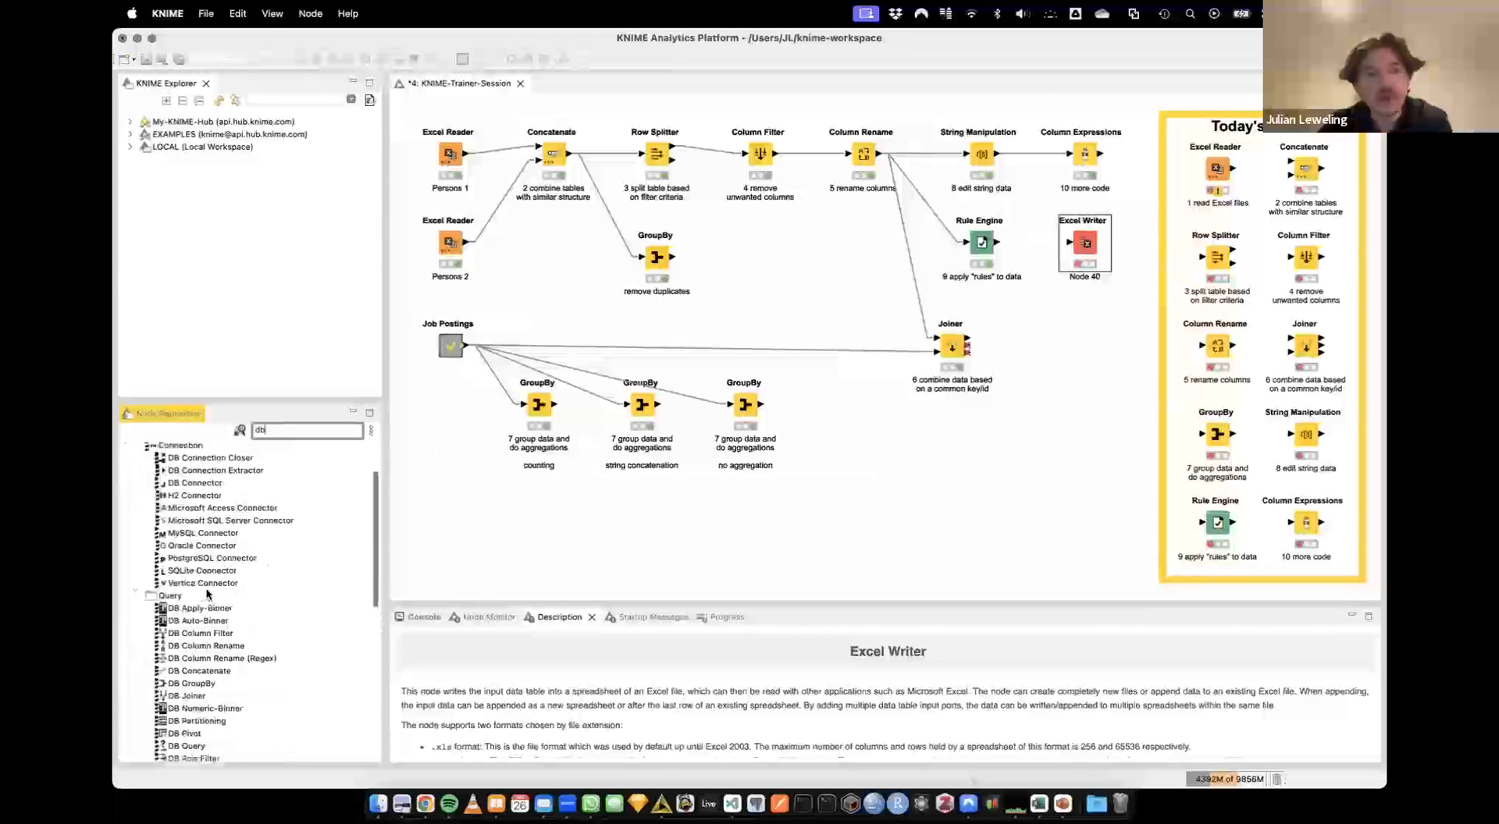
scroll(208, 594, "up", 3)
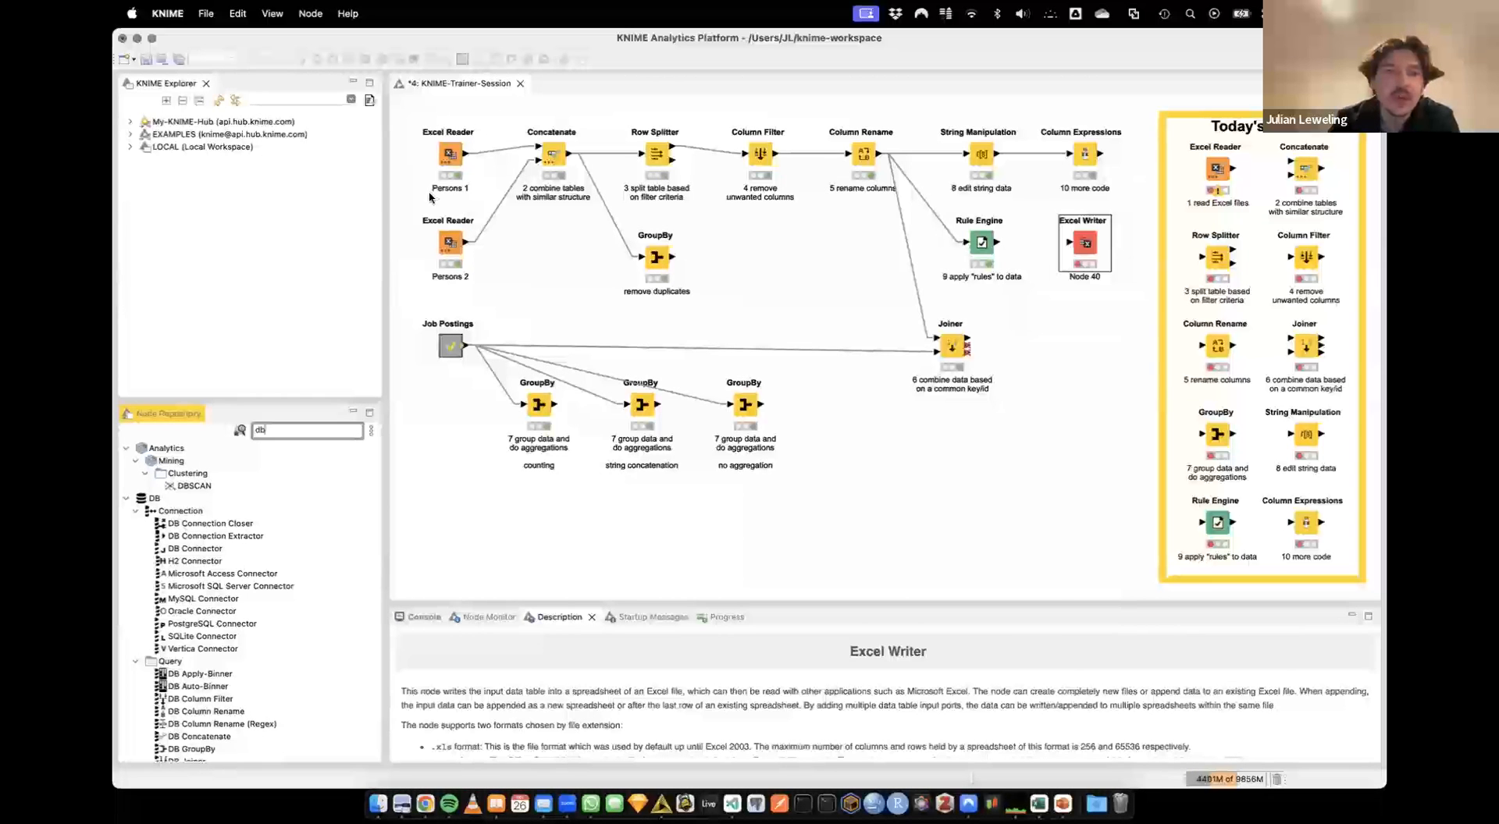
left_click(449, 156)
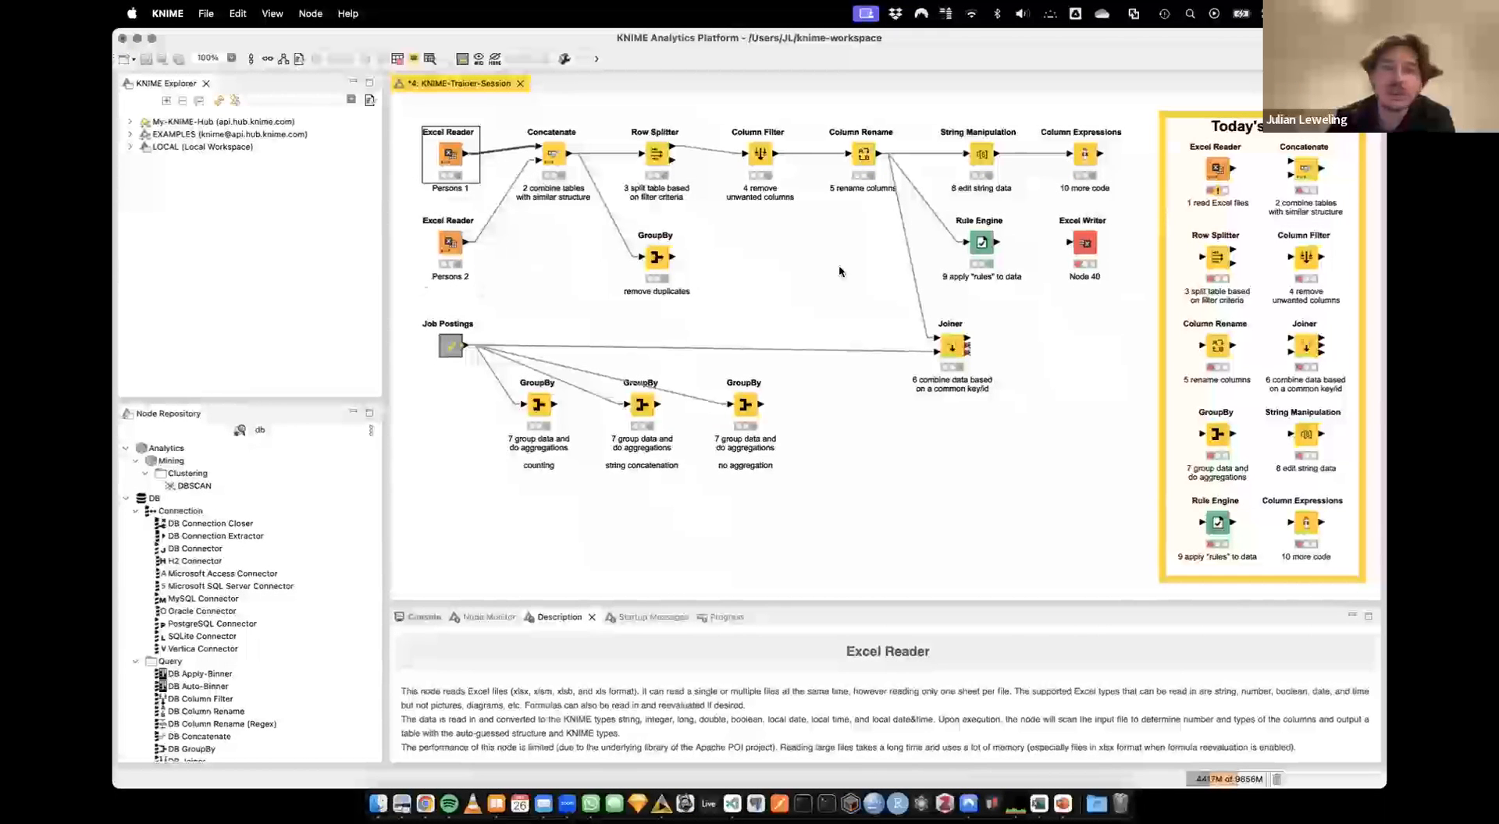
scroll(839, 265, "right", 5)
scroll(687, 311, "left", 5)
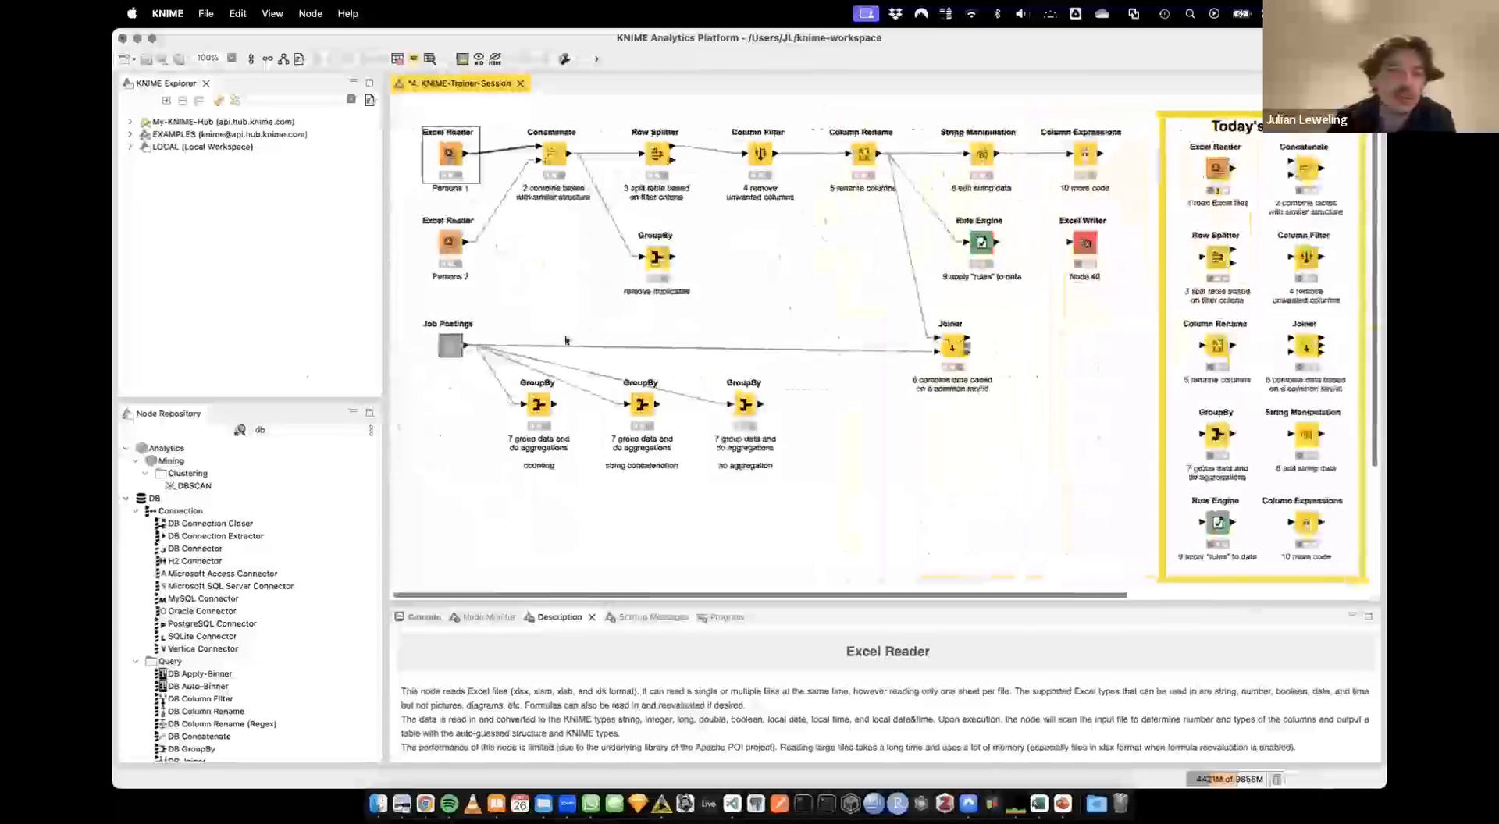
Add a GET Request node below the Joiner and a POST Request node beneath it
left_click_drag(295, 432, 218, 432)
type("get re")
left_click_drag(187, 474, 957, 480)
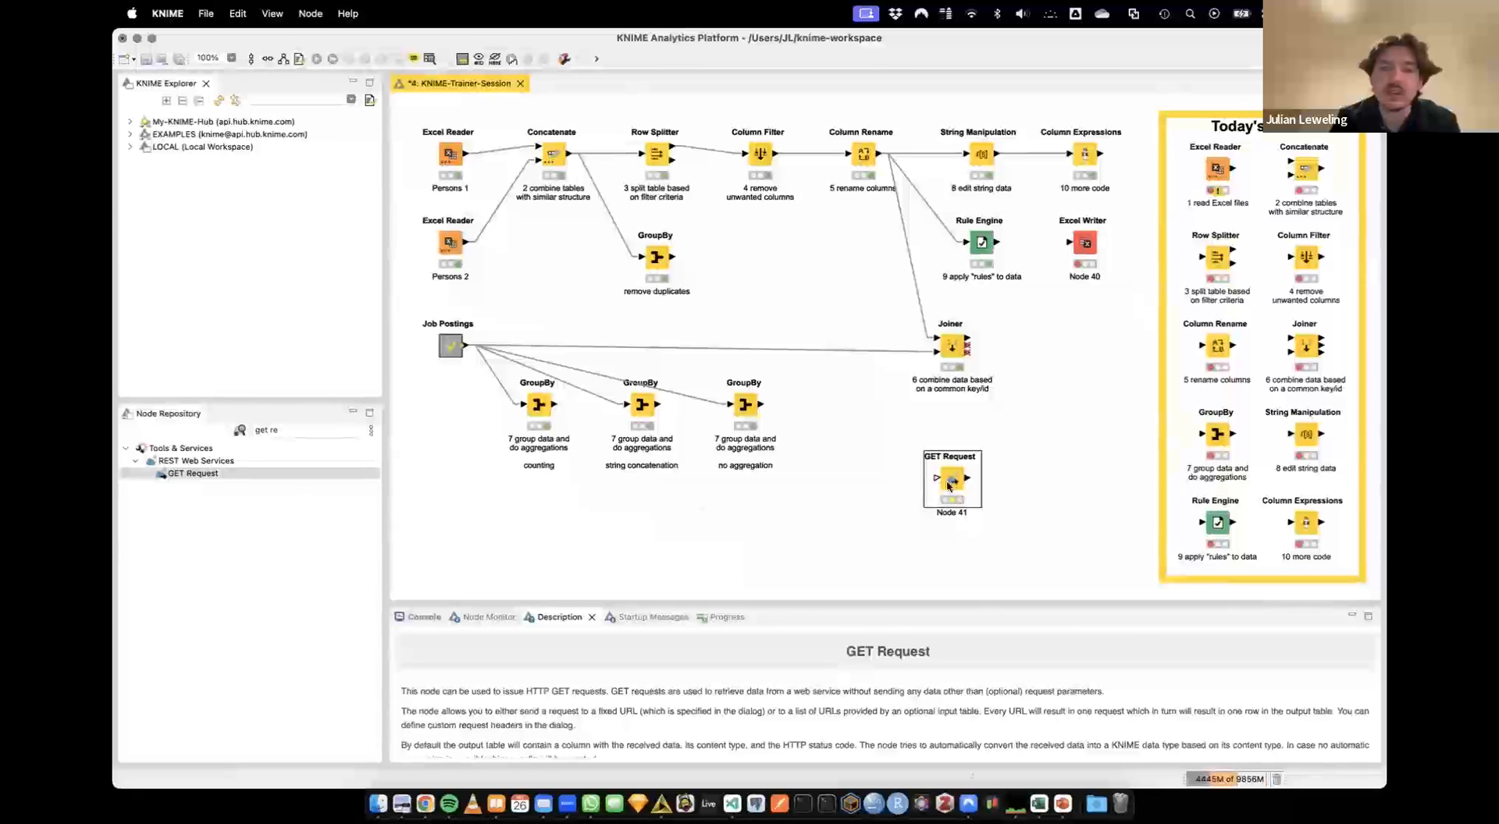
left_click(295, 440)
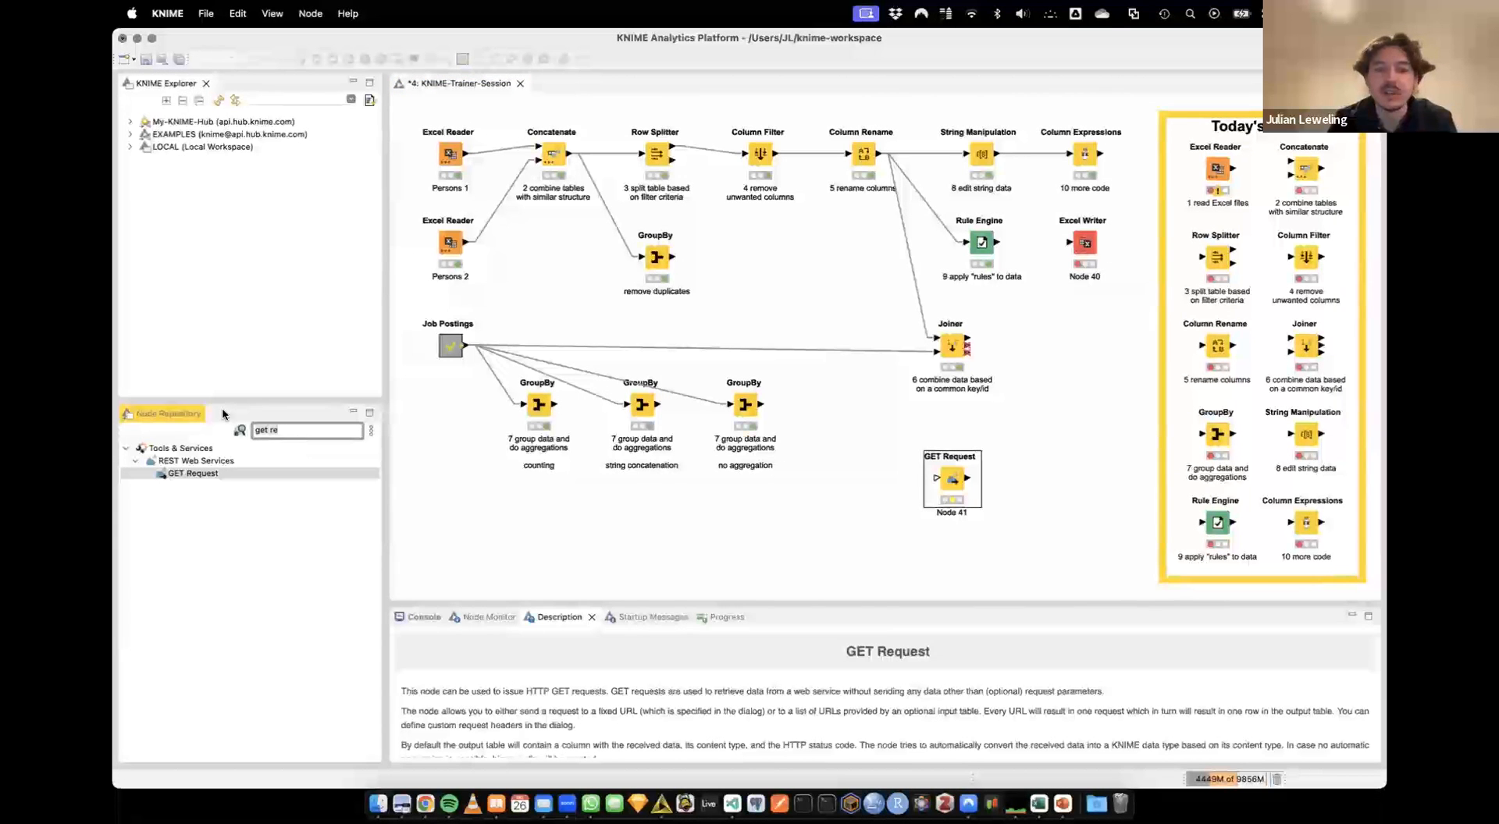
key("super+a")
type("post")
left_click_drag(187, 511, 947, 554)
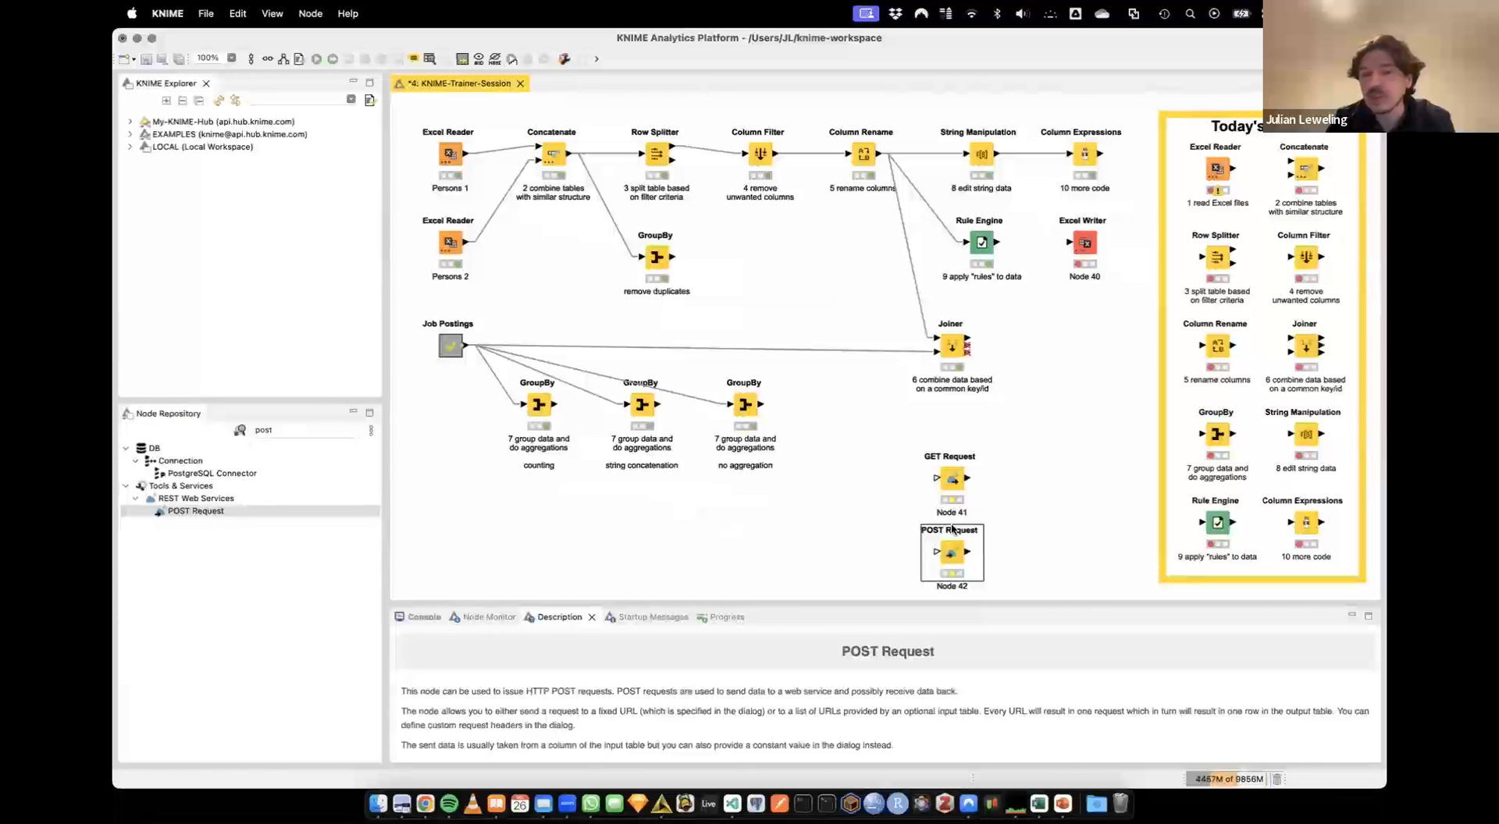
Delete the GET Request and POST Request nodes below the Joiner
left_click(951, 482, "shift")
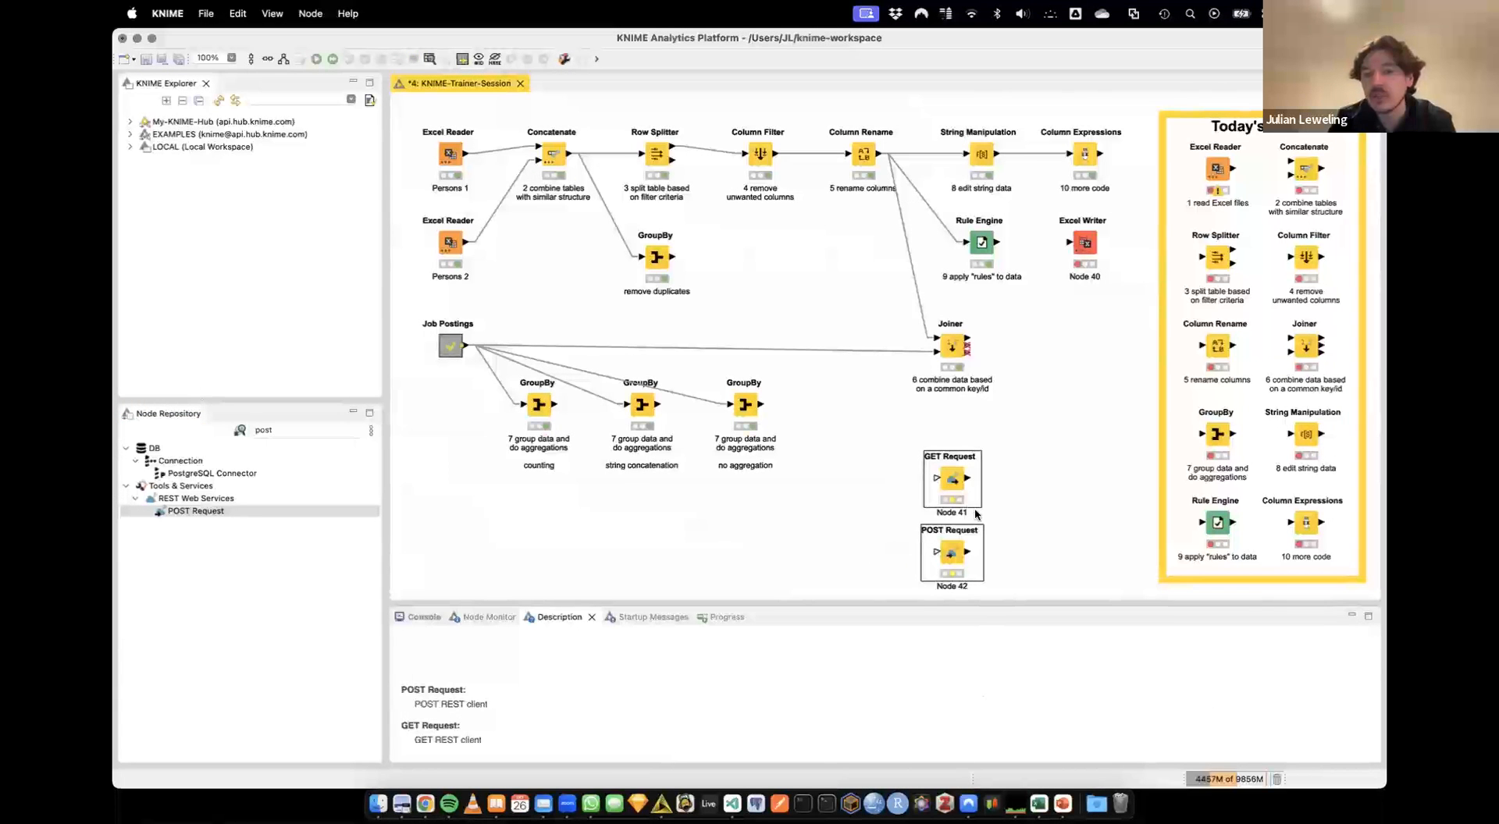
key("Delete")
left_click(453, 154)
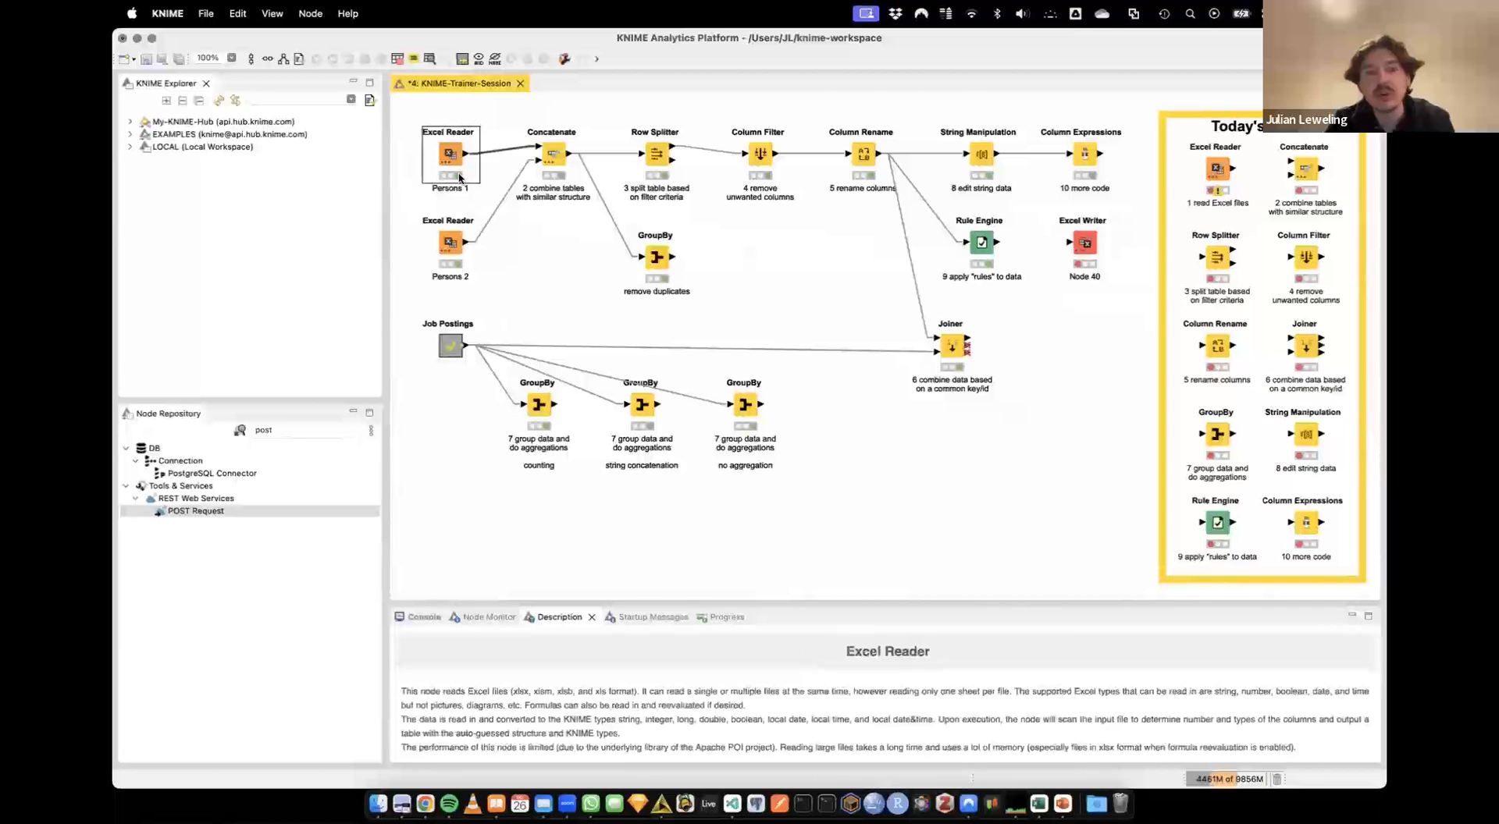
Clear the node repository search so that all node categories are listed
left_click(144, 429)
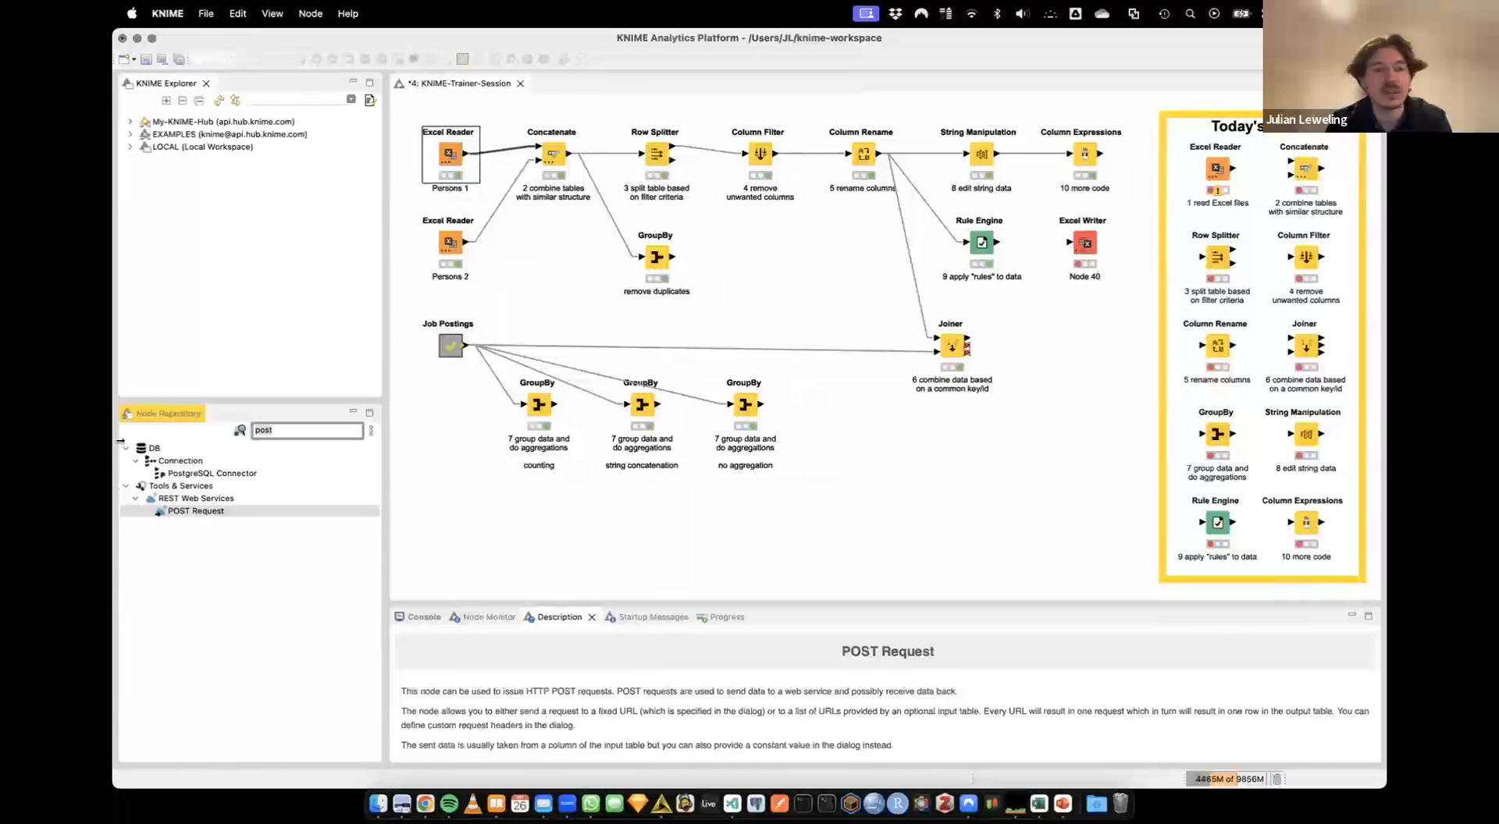
key("BackSpace")
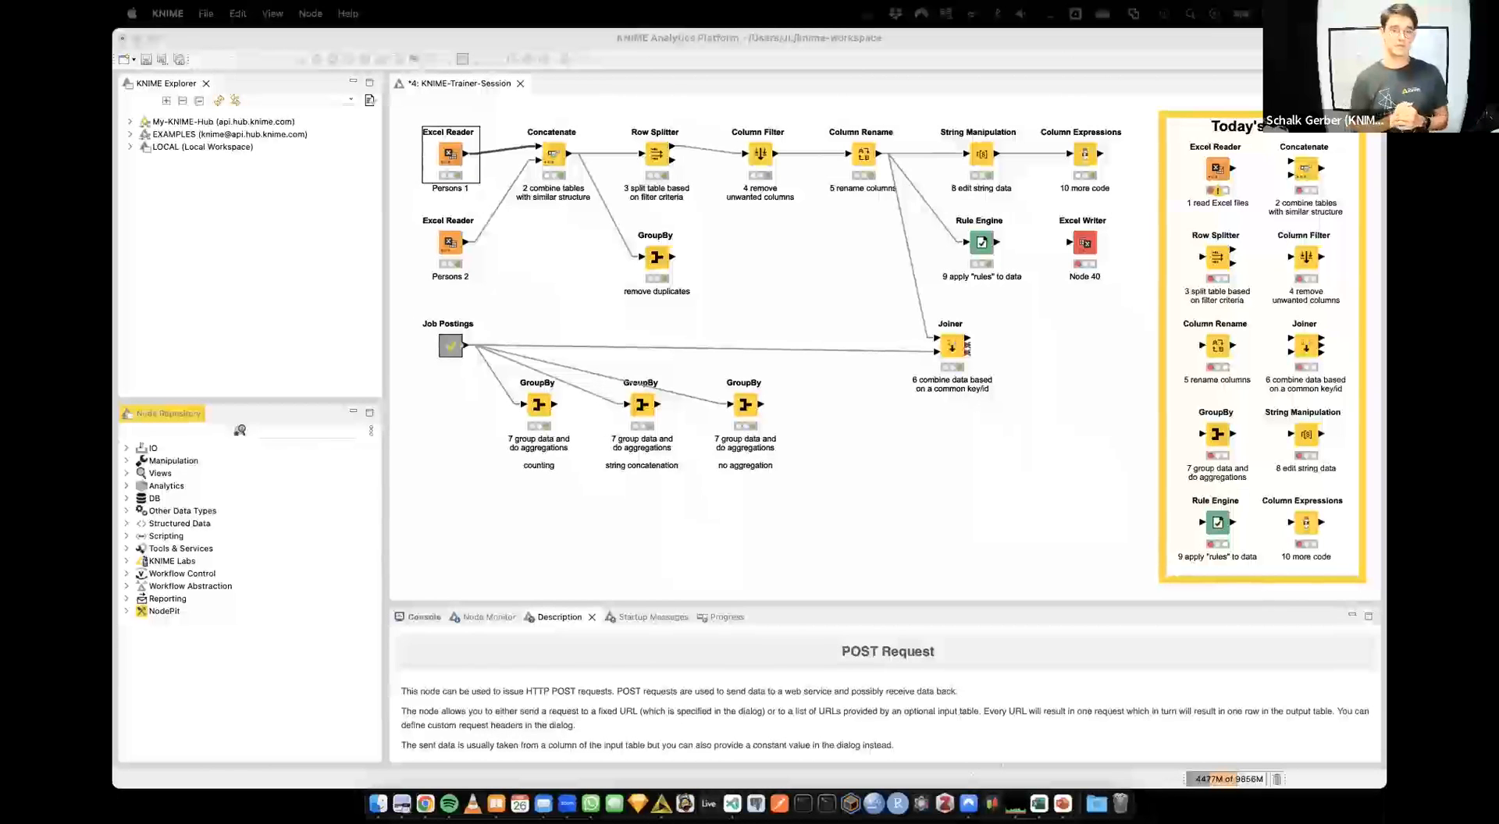
key("super+Tab")
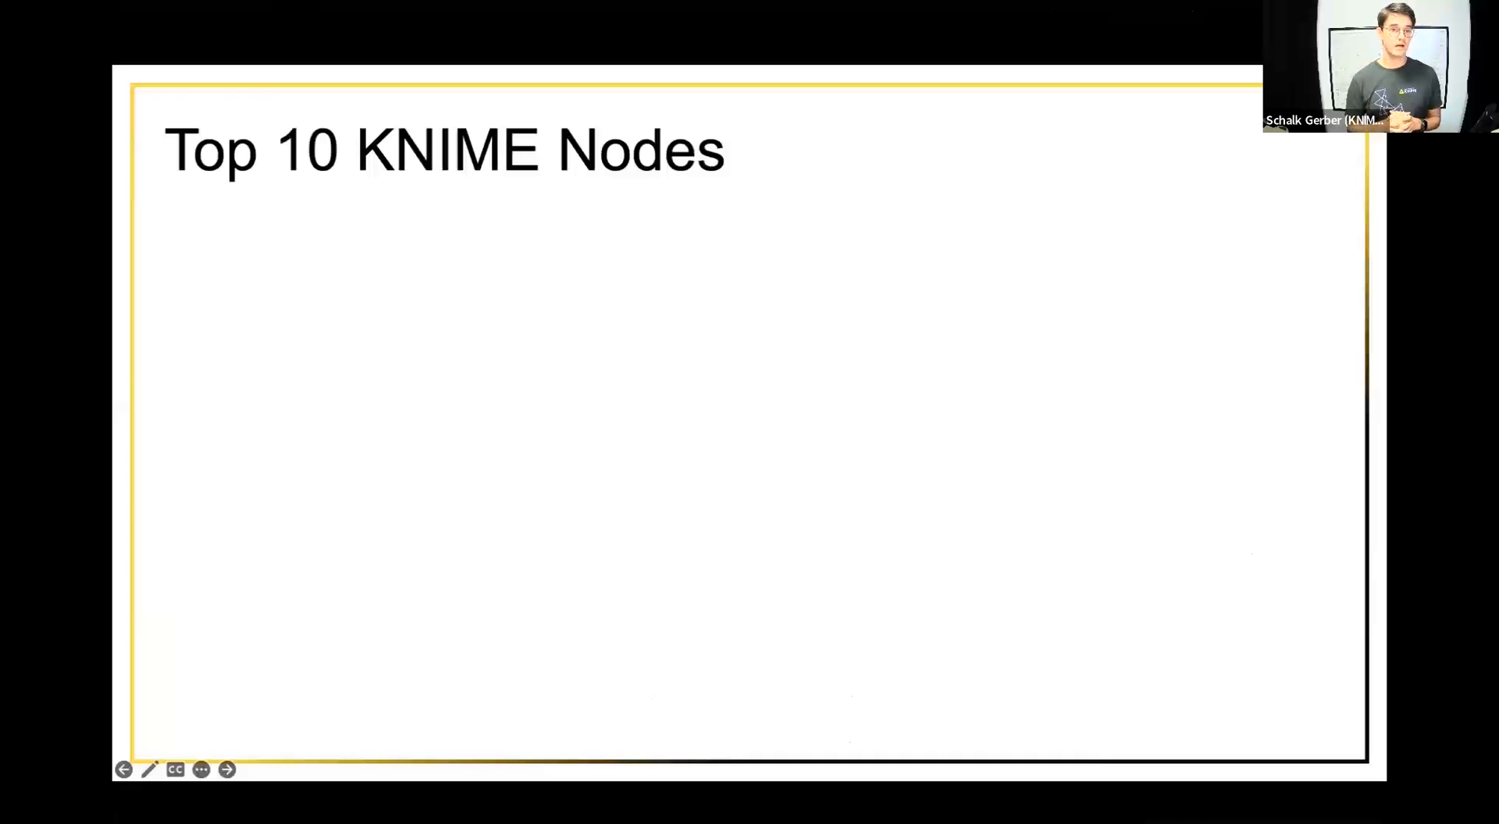
key("Right")
key("Right")
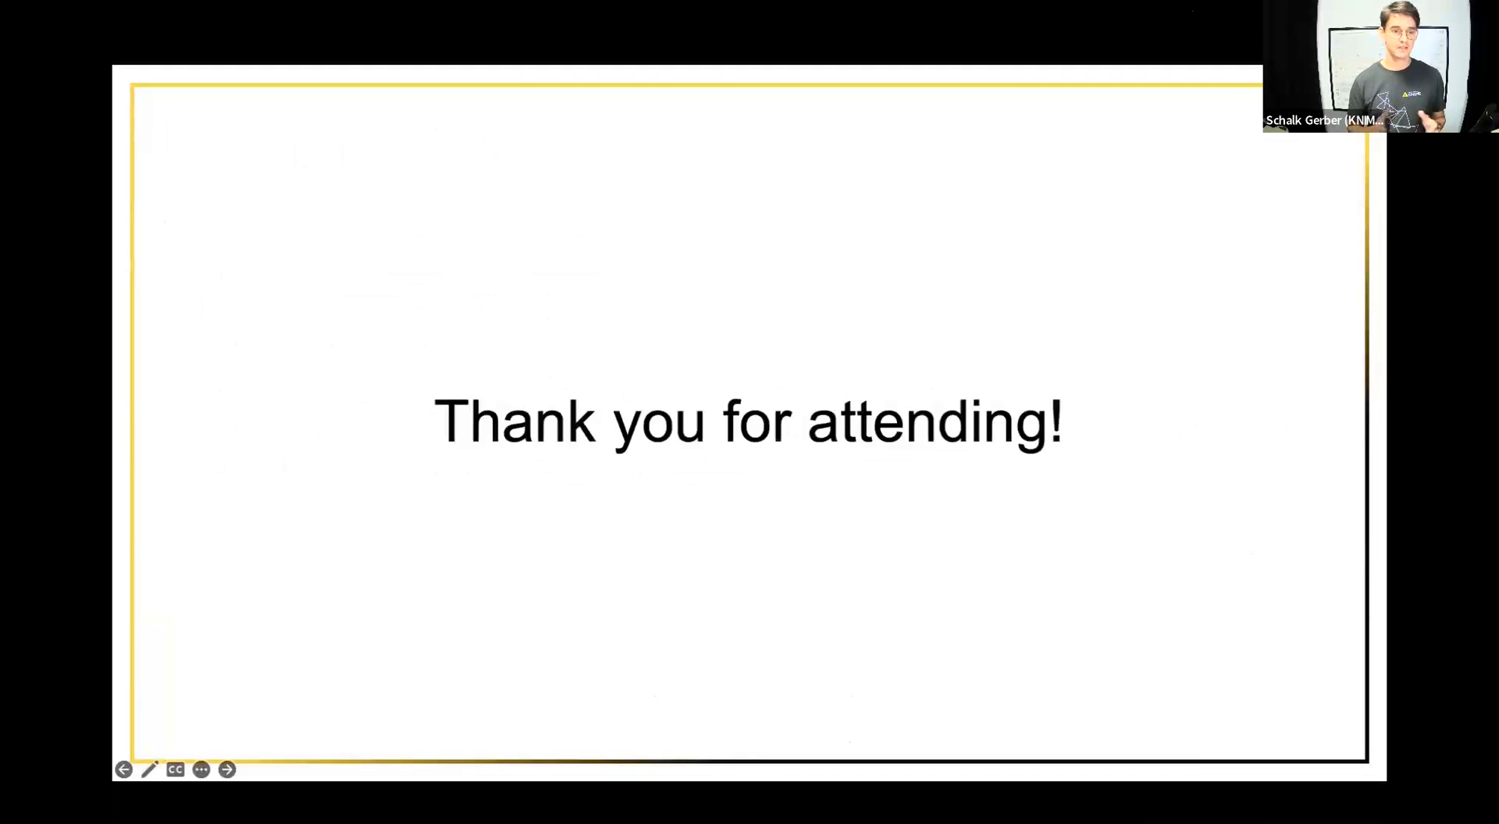
key("Right")
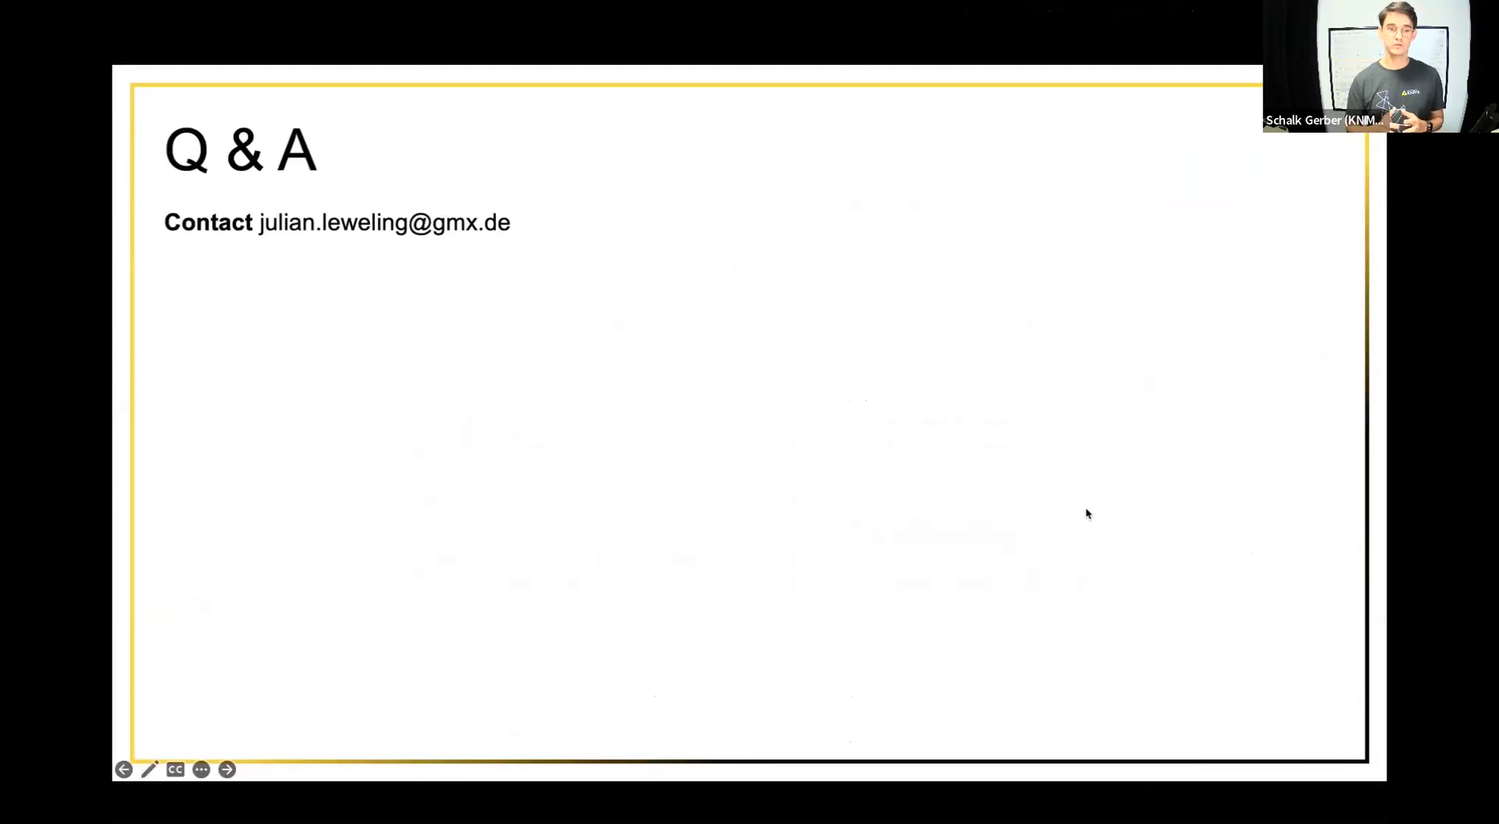